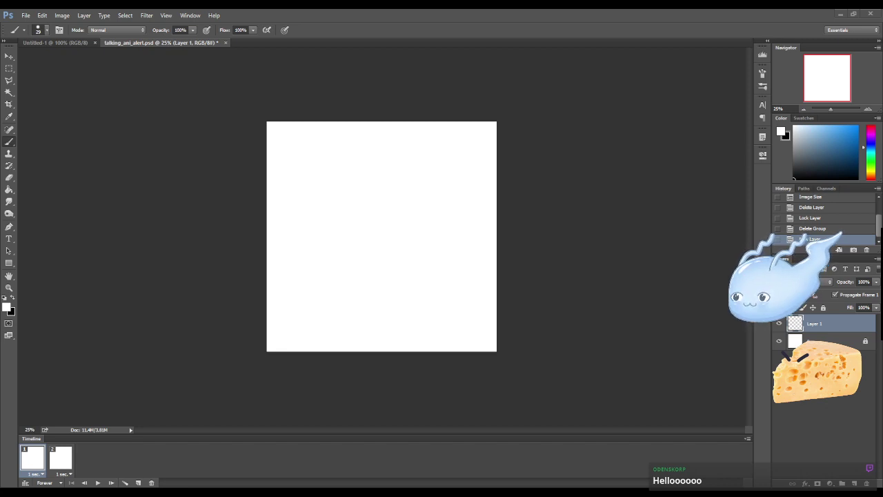
Refit the program window and give the layer list more height by shrinking the Color and History areas.
double_click(696, 18)
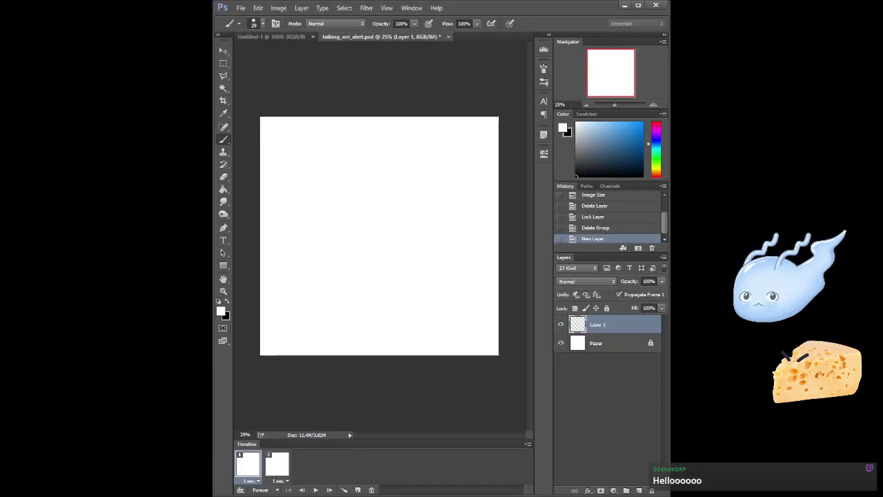
double_click(561, 3)
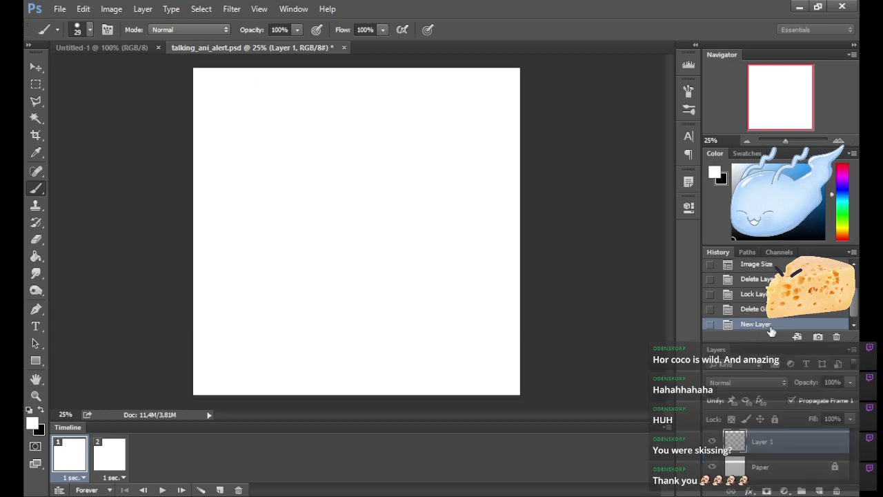
left_click_drag(766, 245, 766, 218)
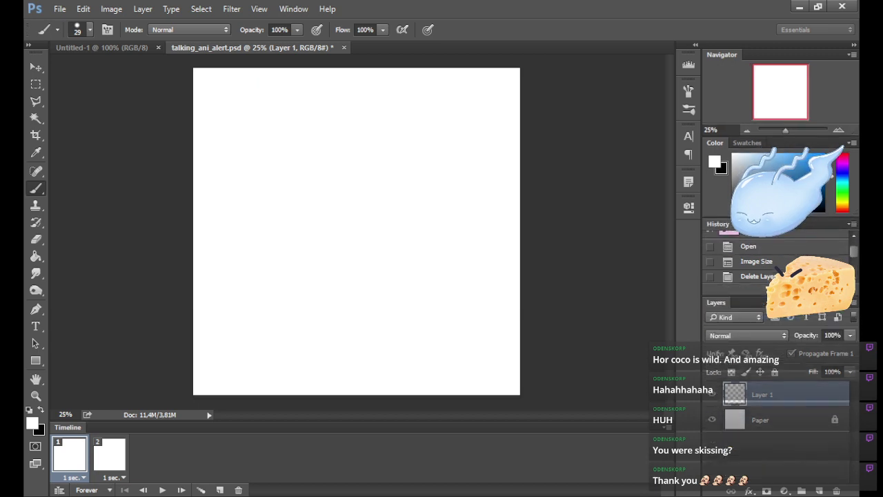
left_click_drag(774, 341, 772, 294)
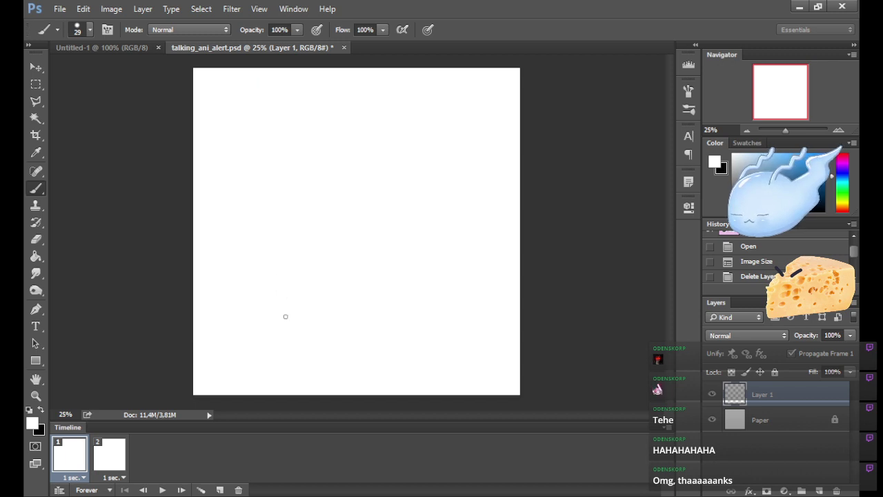
Make black the foreground colour and brush a small zigzag grass tuft in the lower left of the canvas.
mouse_move(316, 313)
left_mouse_down()
mouse_move(364, 263)
mouse_move(329, 308)
left_mouse_up()
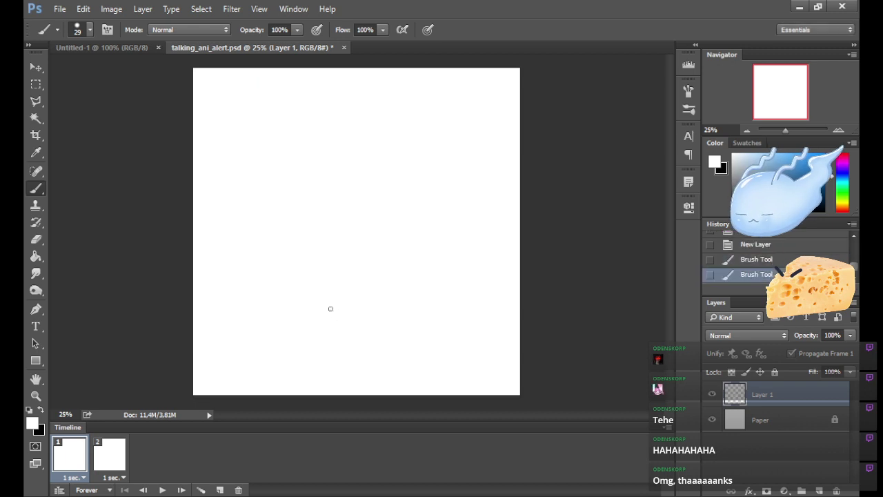
left_click(41, 408)
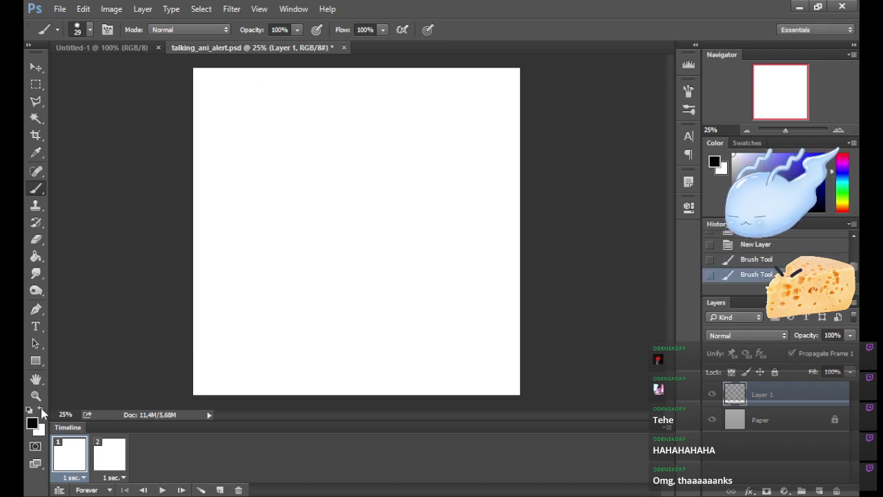
left_click_drag(277, 230, 336, 268)
key("ctrl+z")
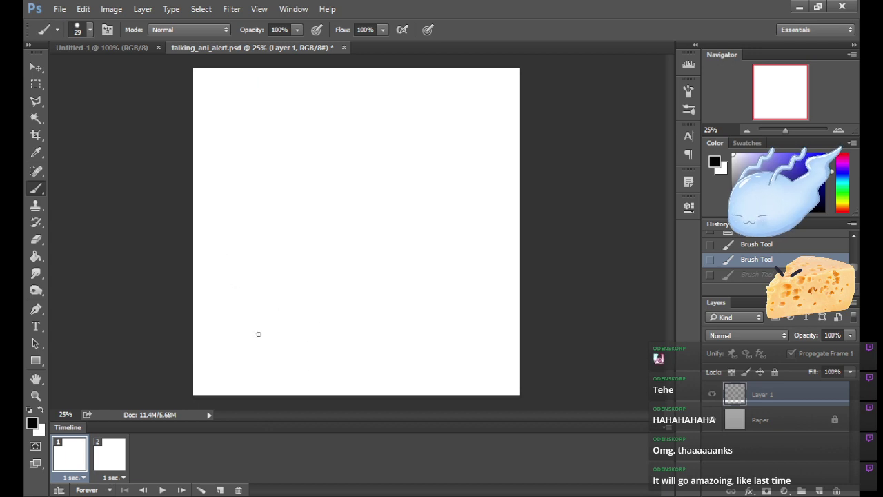
mouse_move(250, 335)
left_mouse_down()
mouse_move(244, 320)
mouse_move(263, 331)
mouse_move(266, 318)
mouse_move(272, 329)
left_mouse_up()
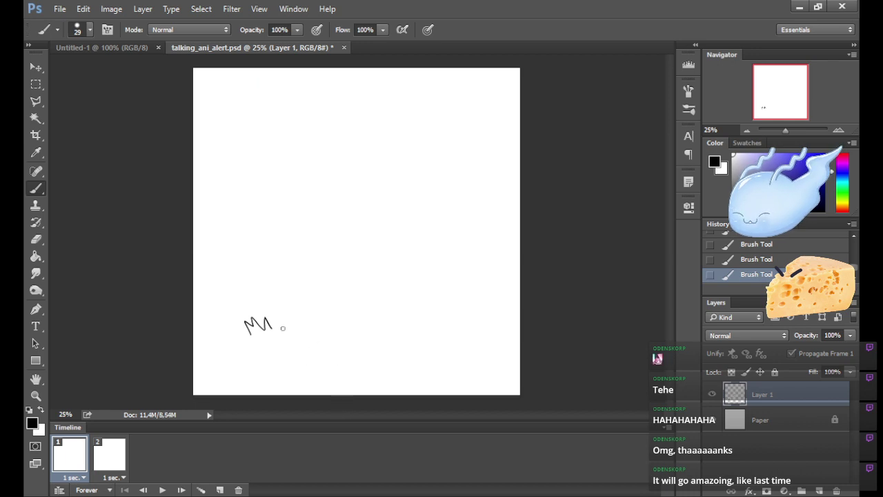
left_click_drag(273, 327, 417, 329)
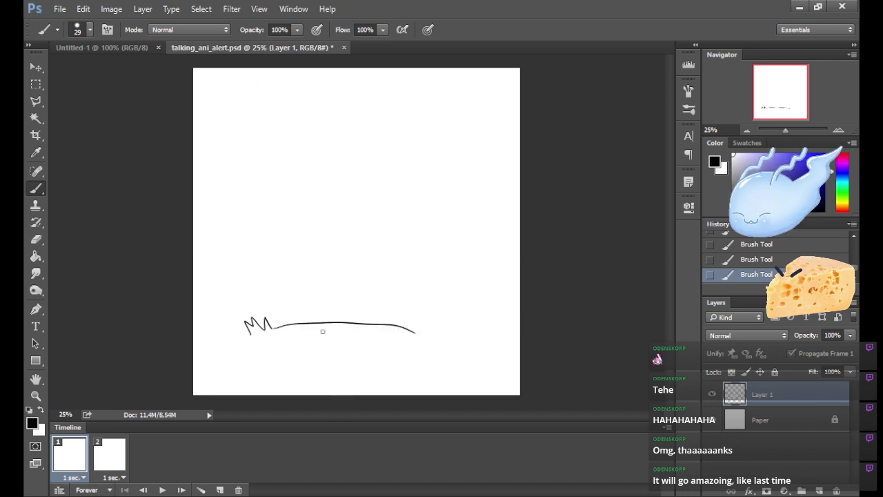
key("ctrl+z")
left_click_drag(273, 330, 445, 317)
key("ctrl+z")
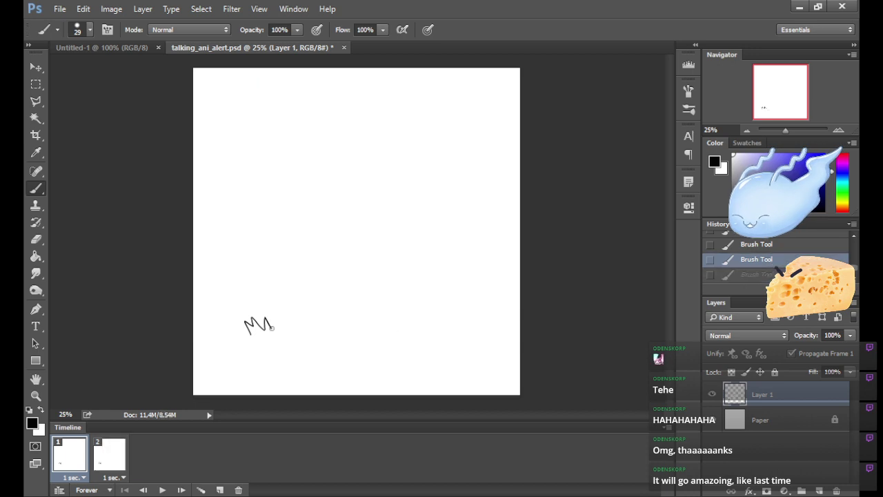
mouse_move(274, 327)
left_mouse_down()
mouse_move(431, 322)
mouse_move(431, 312)
mouse_move(437, 323)
mouse_move(448, 308)
mouse_move(450, 323)
mouse_move(461, 314)
mouse_move(458, 329)
left_mouse_up()
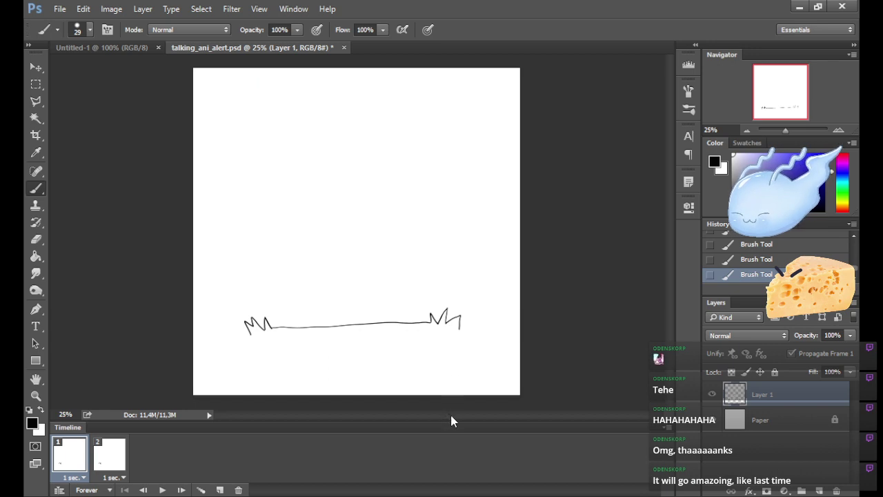
key("ctrl+alt+z")
key("ctrl+alt+z")
key("ctrl+alt+z")
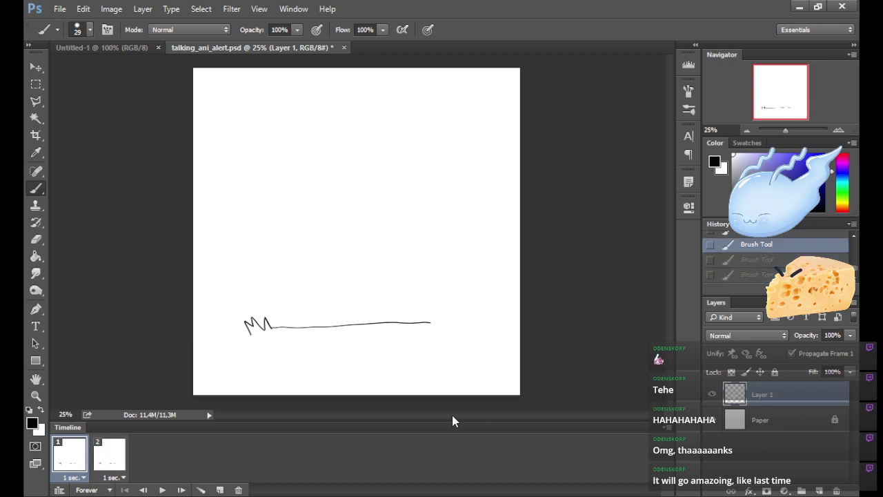
Strengthen the left grass tuft and draw a gently arched ground line from it, ending in a second zigzag tuft on the right.
mouse_move(264, 327)
left_mouse_down()
mouse_move(447, 336)
mouse_move(290, 326)
mouse_move(399, 317)
mouse_move(451, 329)
left_mouse_up()
key("ctrl+alt+z")
key("ctrl+z")
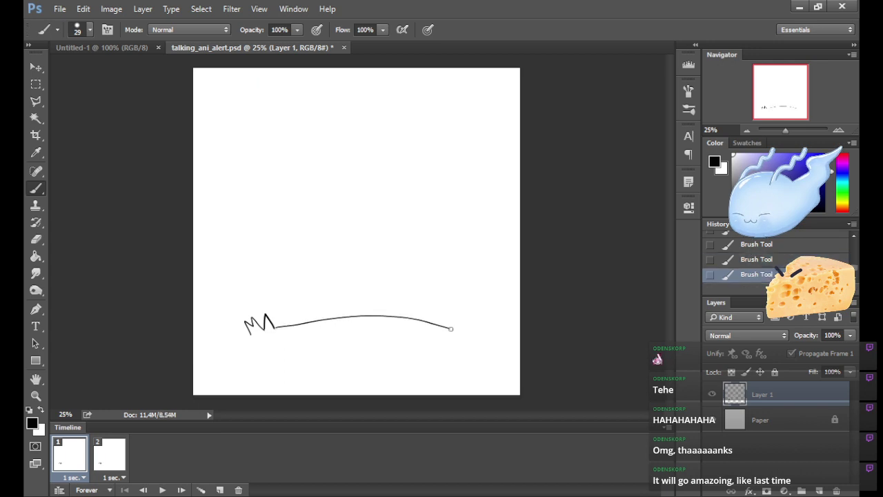
key("ctrl+z")
left_click_drag(275, 327, 458, 329)
key("ctrl+alt+z")
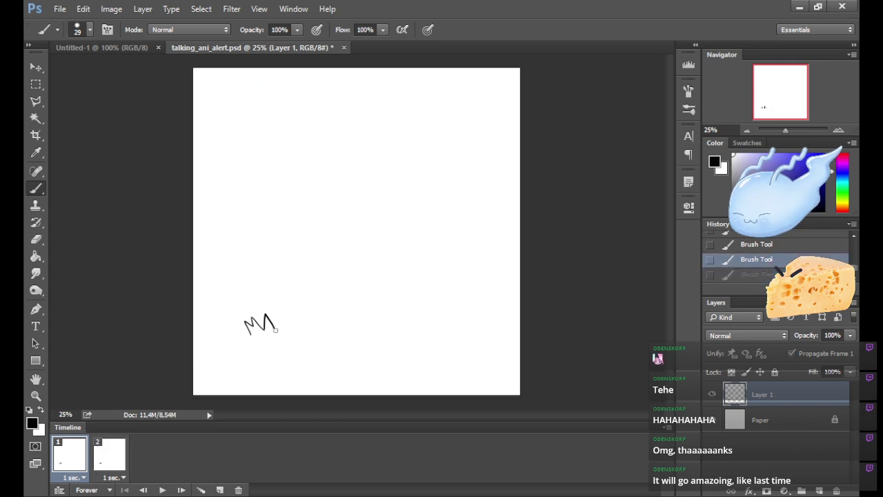
mouse_move(275, 327)
left_mouse_down()
mouse_move(389, 315)
mouse_move(473, 325)
left_mouse_up()
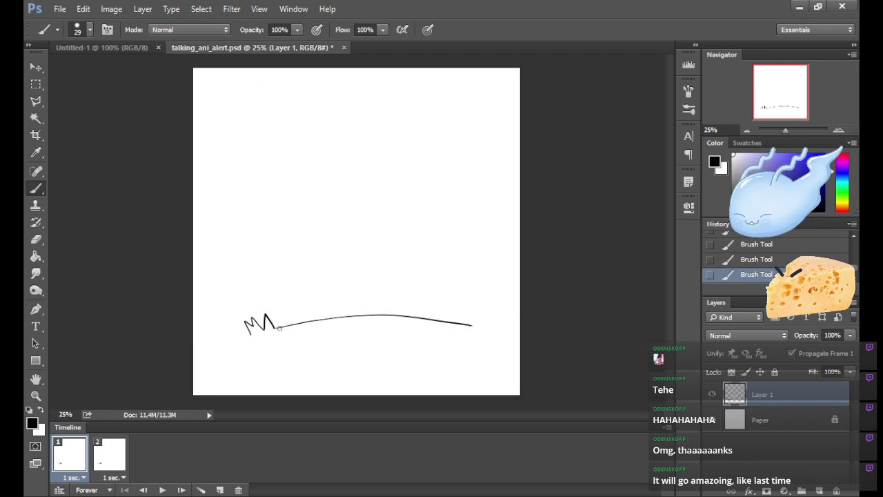
key("ctrl+alt+z")
mouse_move(275, 327)
left_mouse_down()
mouse_move(425, 306)
mouse_move(451, 311)
mouse_move(336, 323)
mouse_move(450, 334)
left_mouse_up()
key("ctrl+alt+z")
key("ctrl+alt+z")
mouse_move(274, 328)
left_mouse_down()
mouse_move(325, 317)
mouse_move(457, 321)
mouse_move(475, 302)
mouse_move(483, 328)
left_mouse_up()
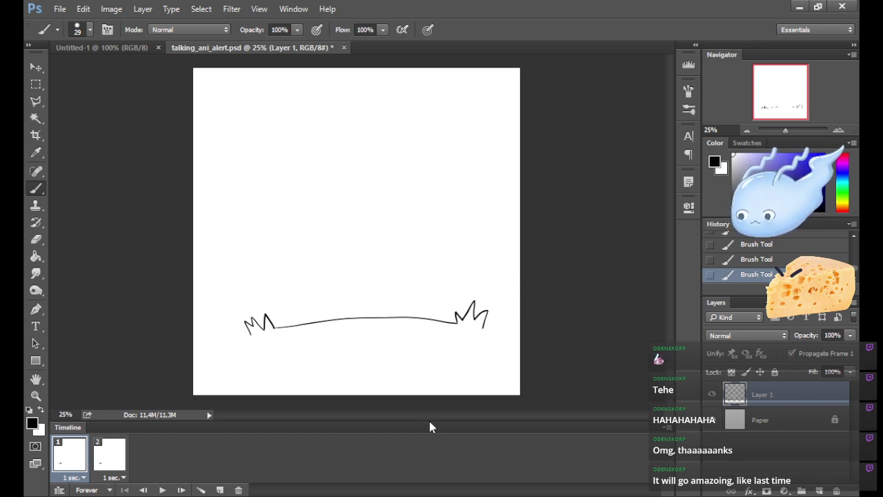
Add a new layer and draw a small dome on the middle of the ground line.
left_click(819, 491)
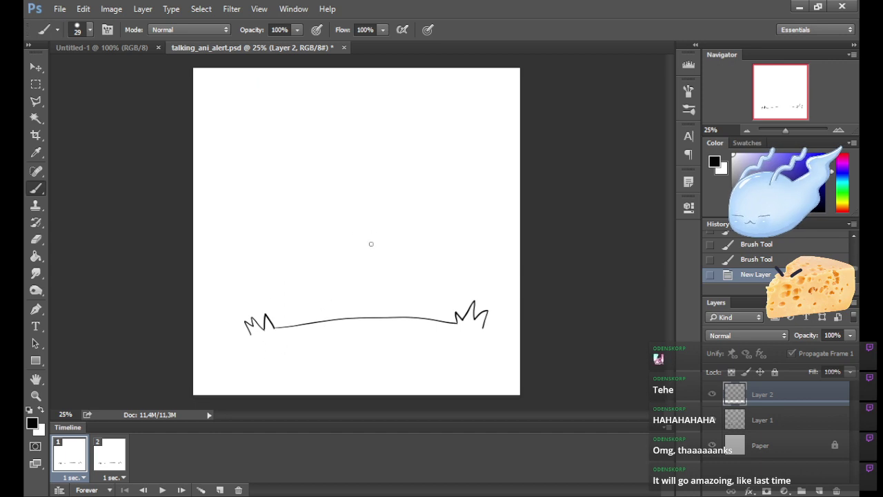
left_click(328, 321)
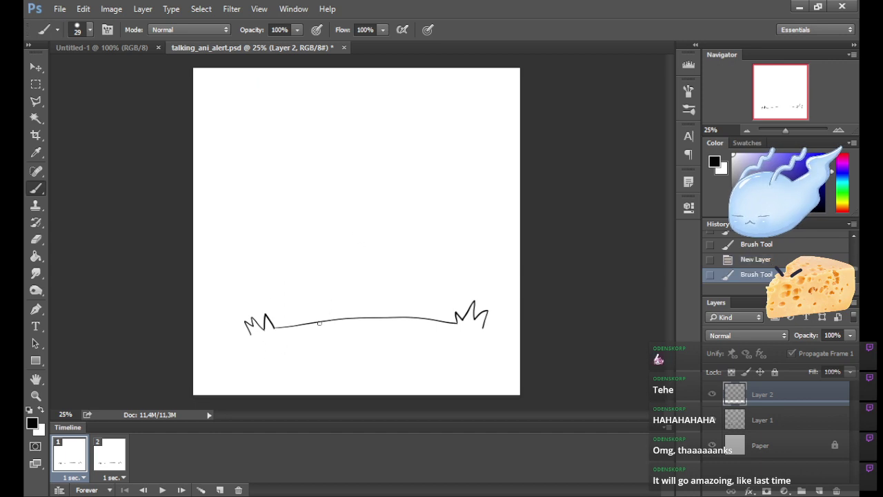
mouse_move(320, 321)
left_mouse_down()
mouse_move(367, 256)
mouse_move(404, 311)
left_mouse_up()
key("ctrl+z")
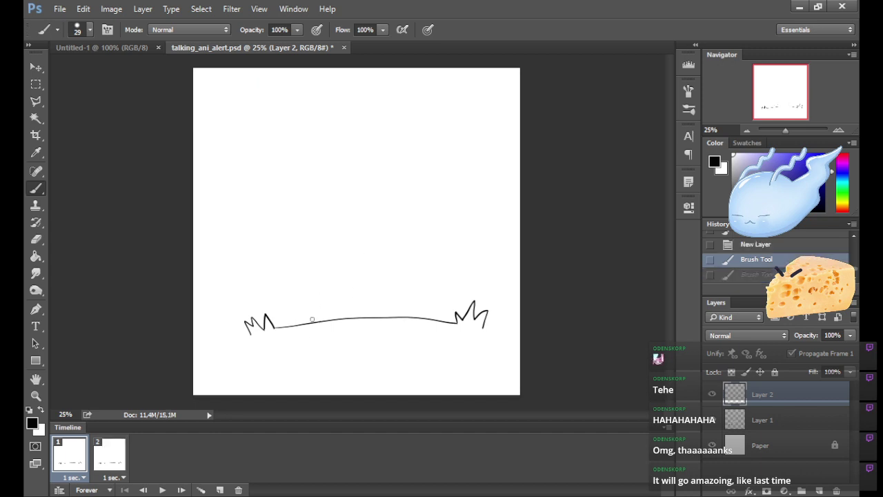
mouse_move(314, 321)
left_mouse_down()
mouse_move(364, 281)
mouse_move(400, 288)
mouse_move(418, 311)
left_mouse_up()
key("ctrl+z")
mouse_move(332, 319)
left_mouse_down()
mouse_move(369, 296)
mouse_move(390, 312)
left_mouse_up()
key("ctrl+z")
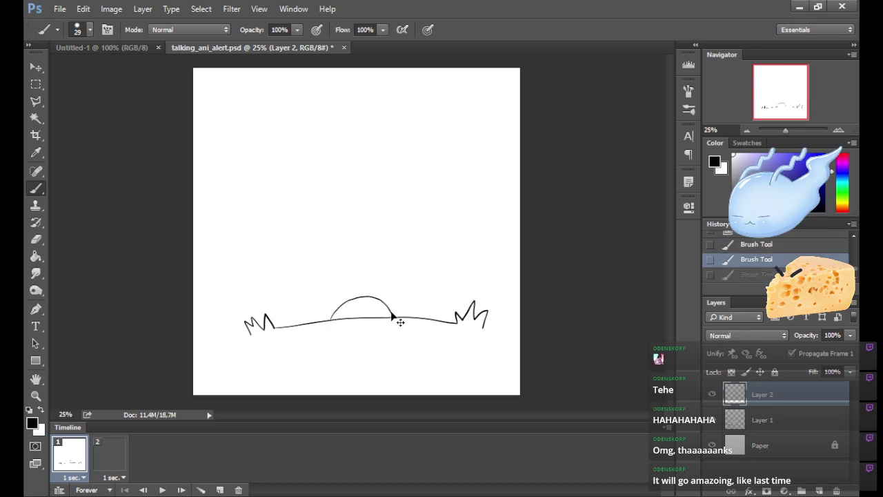
key("ctrl+z")
key("ctrl+z")
key("ctrl+z")
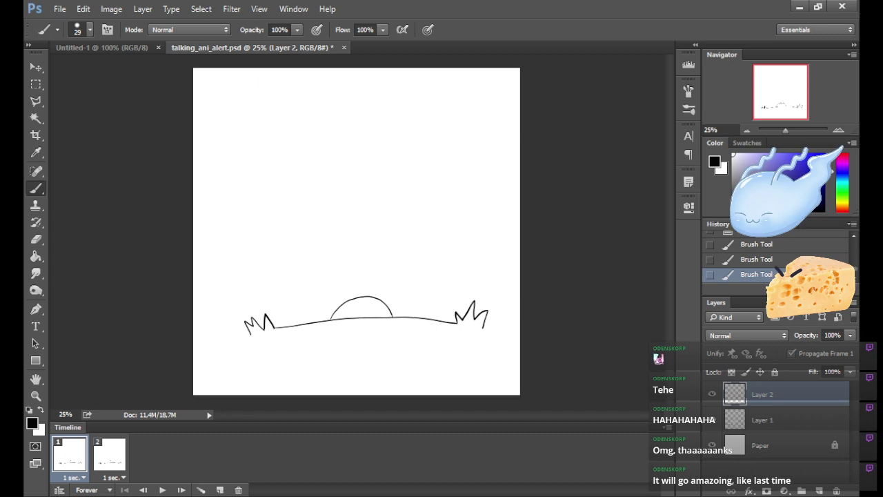
Add another new layer above the small dome's layer.
left_click(780, 416)
left_click(779, 394)
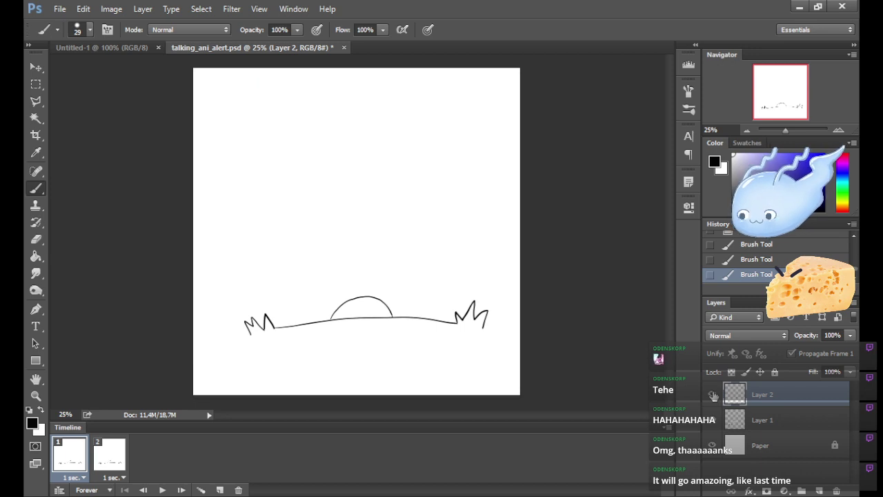
left_click(819, 491)
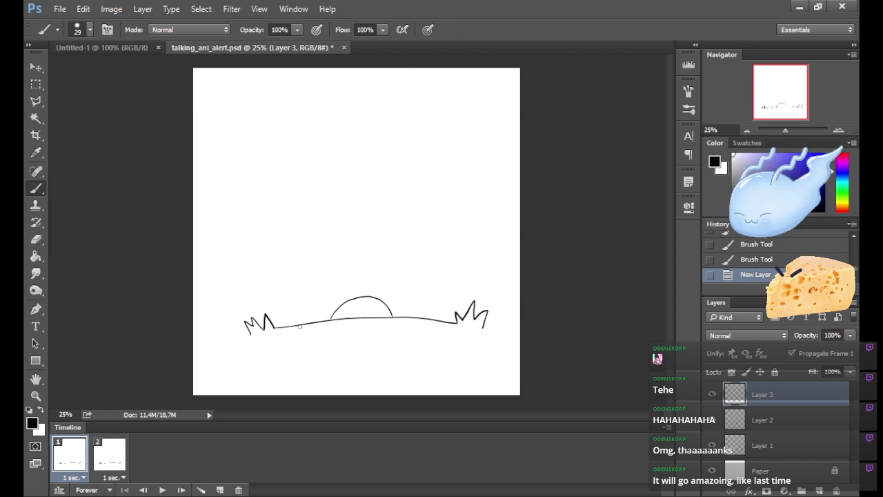
mouse_move(300, 326)
left_mouse_down()
mouse_move(369, 180)
mouse_move(414, 262)
left_mouse_up()
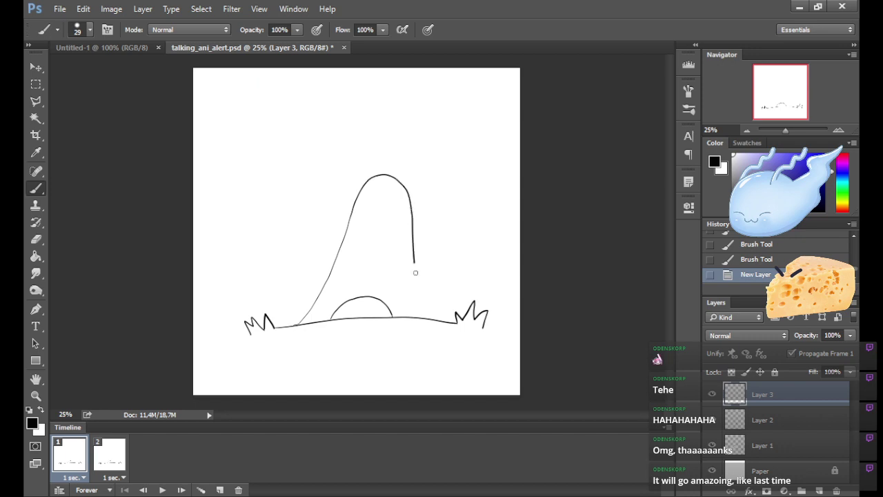
key("ctrl+z")
mouse_move(296, 324)
left_mouse_down()
mouse_move(319, 277)
mouse_move(338, 205)
mouse_move(377, 171)
mouse_move(400, 218)
mouse_move(414, 304)
left_mouse_up()
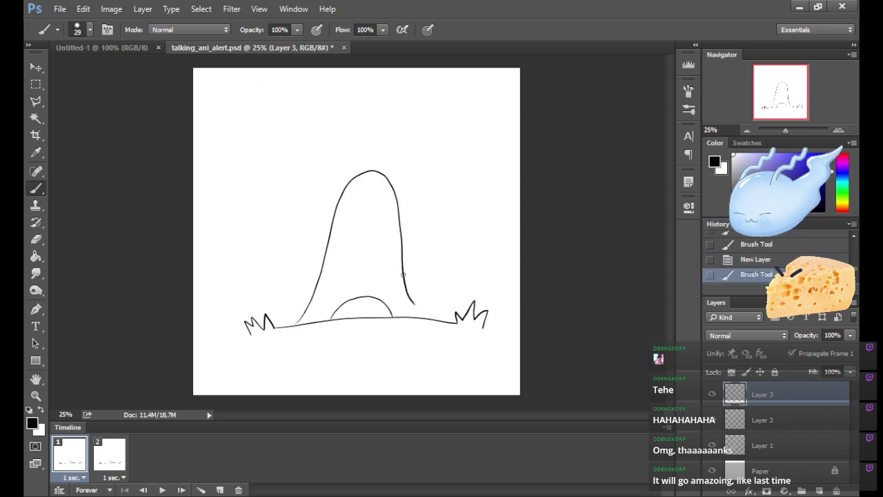
key("ctrl+z")
mouse_move(294, 325)
left_mouse_down()
mouse_move(322, 266)
mouse_move(331, 202)
mouse_move(368, 158)
mouse_move(399, 182)
mouse_move(418, 317)
mouse_move(389, 180)
mouse_move(369, 163)
mouse_move(341, 202)
mouse_move(330, 282)
left_mouse_up()
key("ctrl+z")
key("ctrl+z")
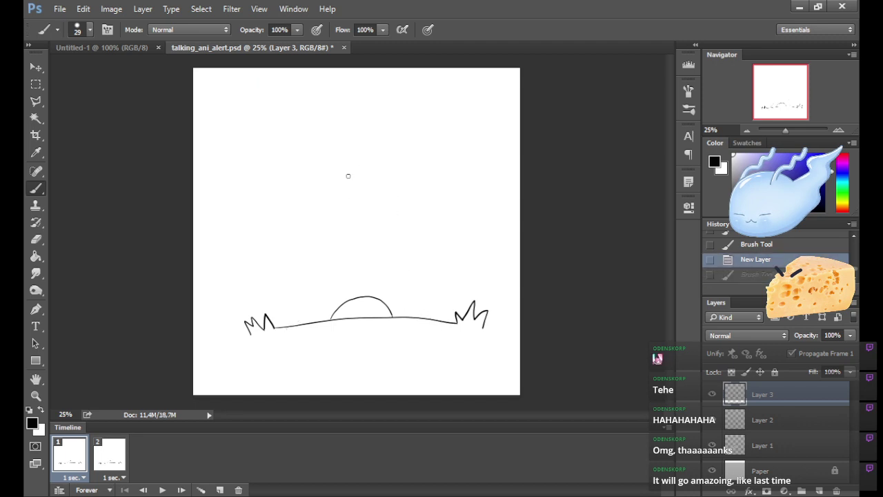
Draw a tall rounded mound outline rising from the left grass tuft over the dome and partway down the right side.
mouse_move(276, 327)
left_mouse_down()
mouse_move(325, 267)
mouse_move(342, 179)
mouse_move(323, 269)
mouse_move(347, 181)
mouse_move(361, 162)
mouse_move(387, 156)
mouse_move(366, 160)
mouse_move(382, 157)
mouse_move(399, 172)
mouse_move(430, 319)
left_mouse_up()
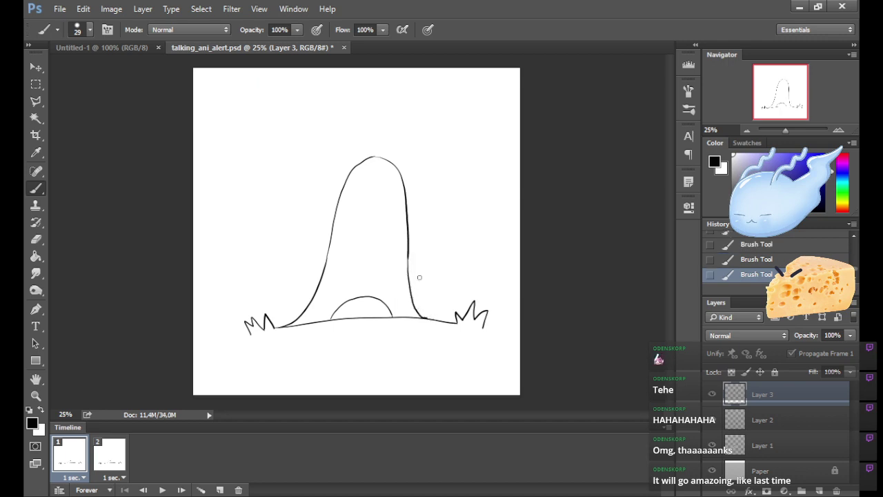
key("ctrl+z")
left_click_drag(408, 254, 429, 319)
key("ctrl+z")
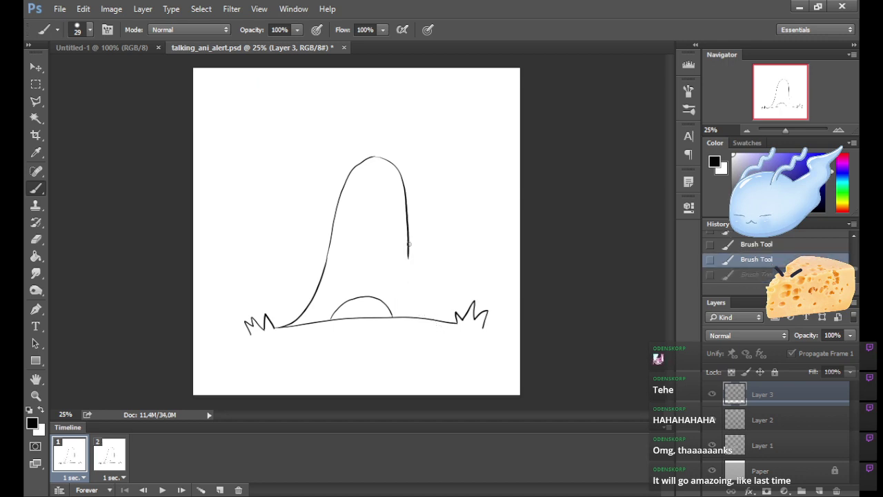
Complete the mound's right side so it flares down to the right grass tuft, and clean up the line joint with the Eraser and Brush.
mouse_move(408, 256)
left_mouse_down()
mouse_move(418, 292)
mouse_move(442, 323)
left_mouse_up()
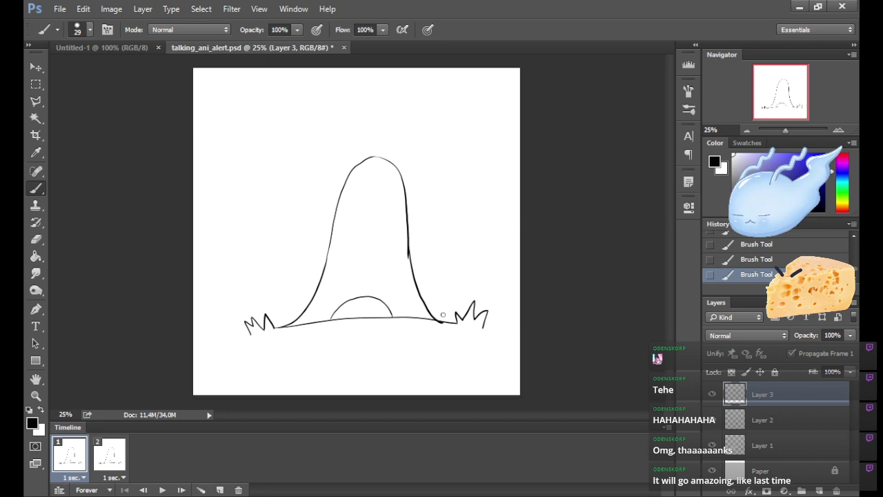
key("ctrl+z")
mouse_move(409, 239)
left_mouse_down()
mouse_move(450, 321)
mouse_move(426, 301)
mouse_move(406, 254)
left_mouse_up()
key("ctrl+z")
key("ctrl+z")
left_click_drag(407, 220, 405, 270)
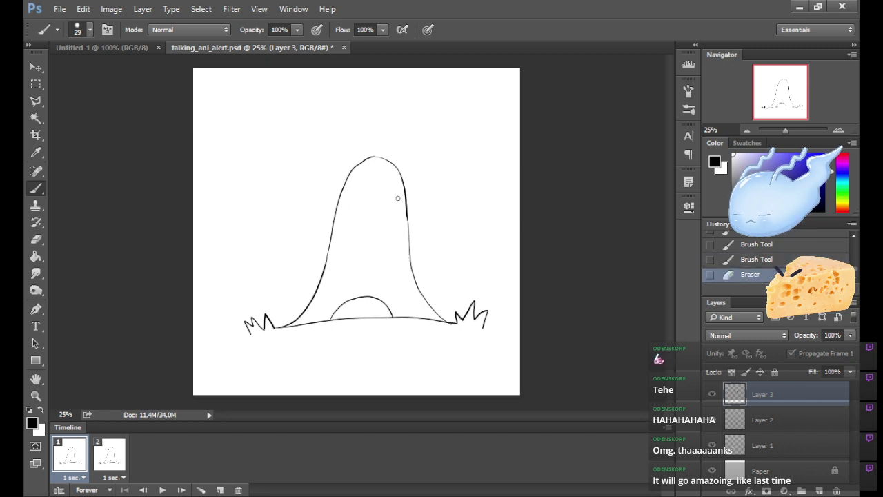
left_click_drag(407, 212, 406, 235)
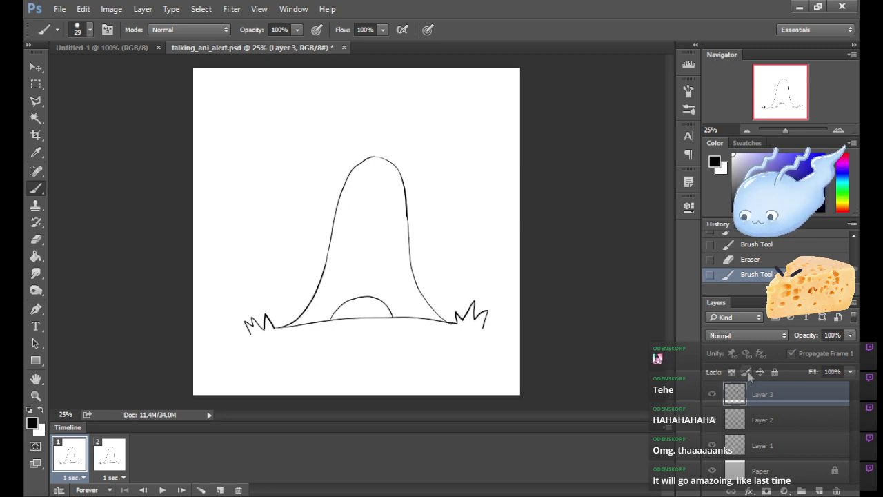
Add a fourth drawing layer above the mound's layer and undo the trial stroke above the left grass tuft.
left_click(818, 491)
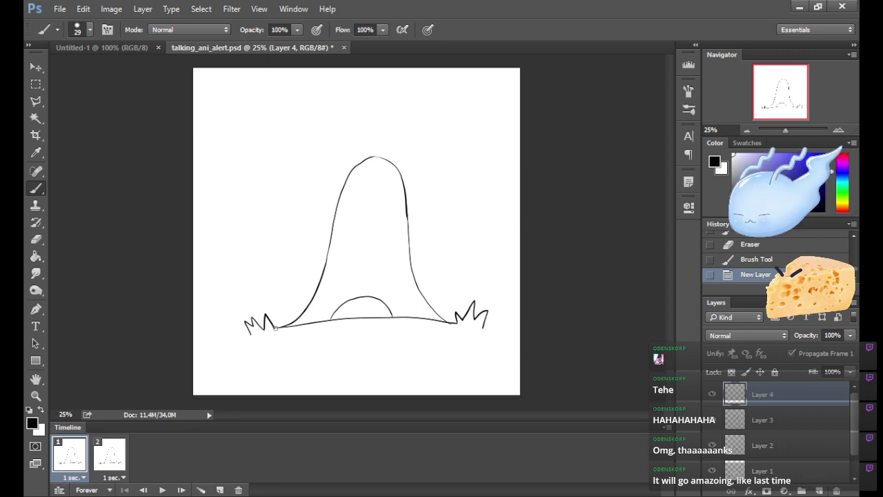
mouse_move(272, 320)
left_mouse_down()
mouse_move(269, 283)
mouse_move(279, 262)
left_mouse_up()
key("ctrl+z")
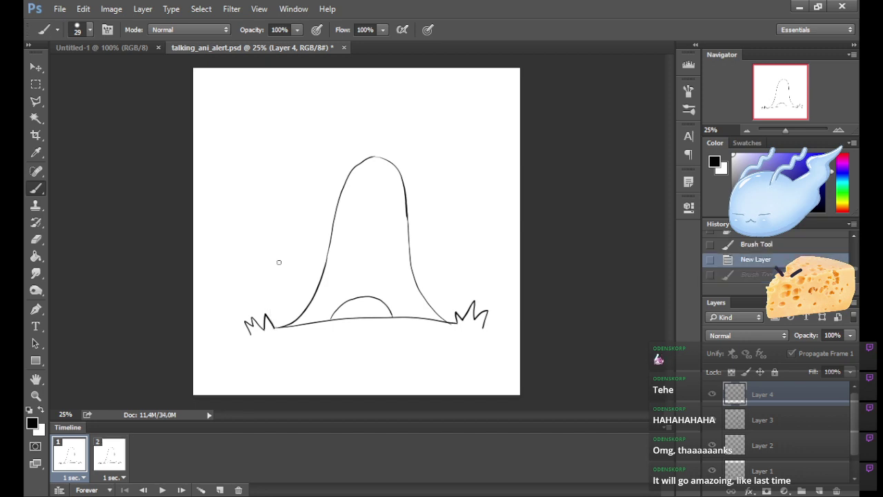
On the mound's layer, Layer 3, draw a second contour just inside the mound's right side from its peak to the ground.
left_click(801, 420)
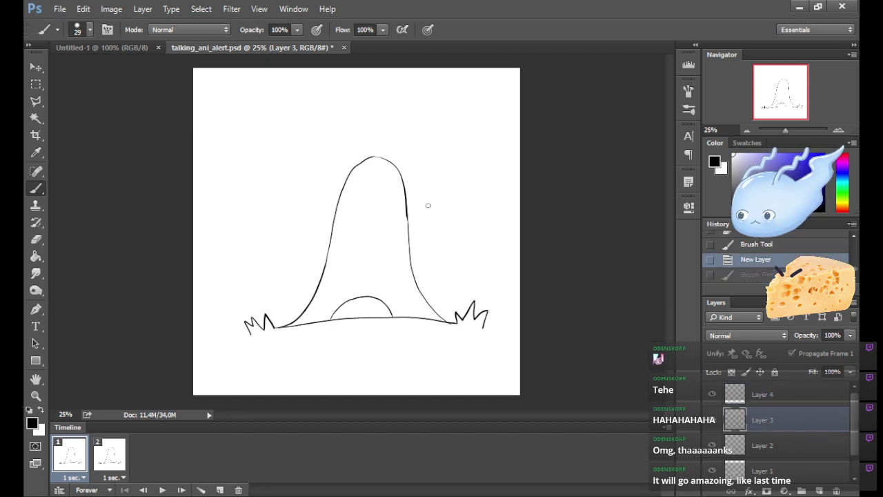
mouse_move(389, 167)
left_mouse_down()
mouse_move(406, 262)
mouse_move(419, 301)
mouse_move(437, 315)
left_mouse_up()
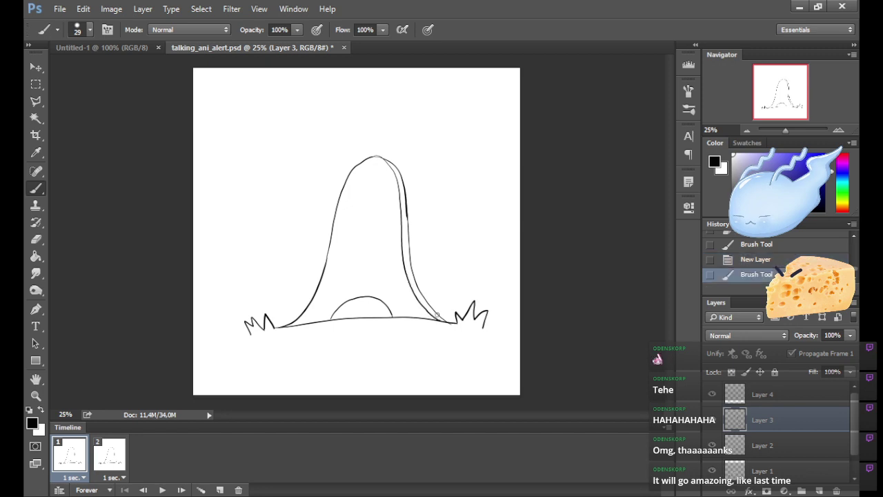
On the small dome's layer, Layer 2, draw a short second contour just inside the dome's right side down to the ground.
left_click(778, 444)
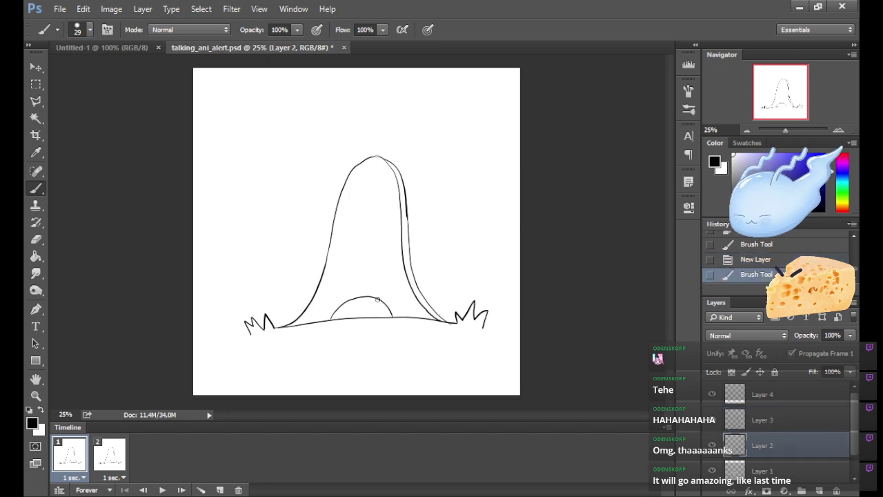
left_click_drag(376, 299, 393, 317)
key("ctrl+z")
key("ctrl+z")
key("ctrl+z")
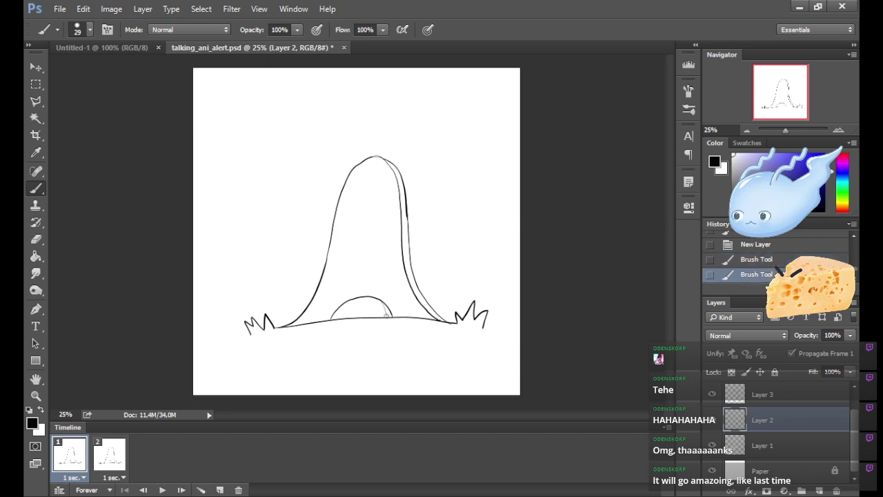
key("ctrl+z")
key("ctrl+z")
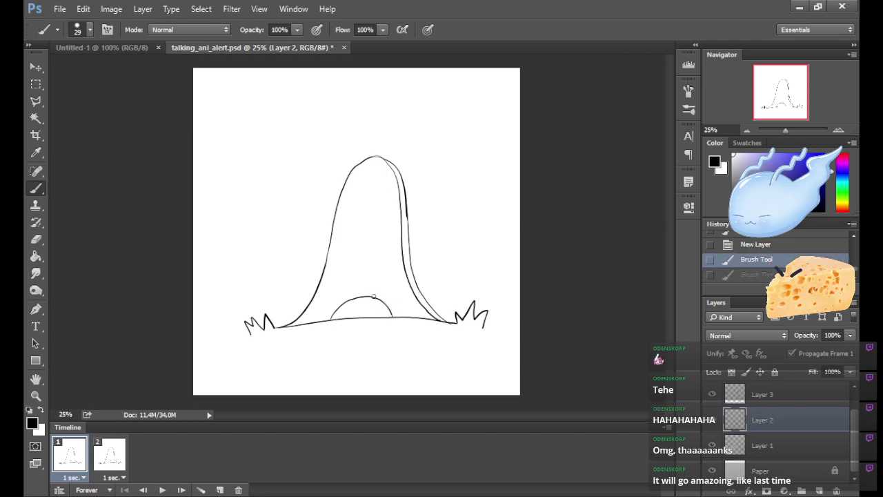
key("ctrl+z")
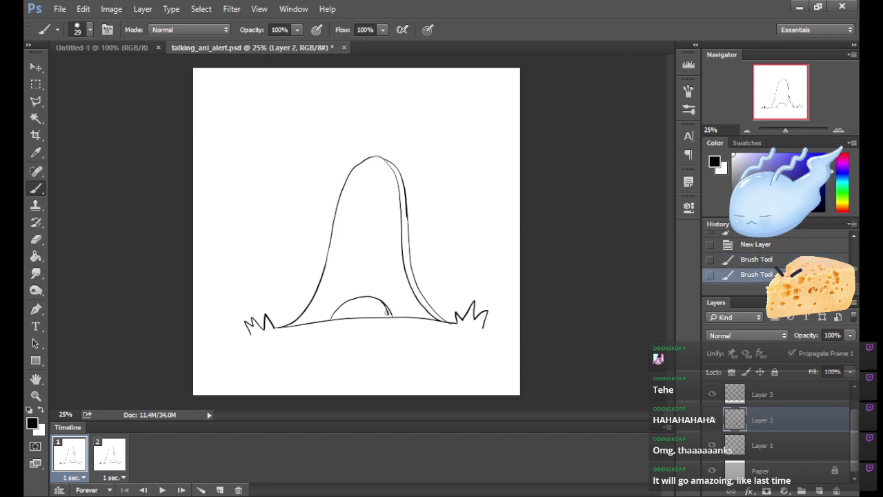
left_click_drag(389, 316, 391, 317)
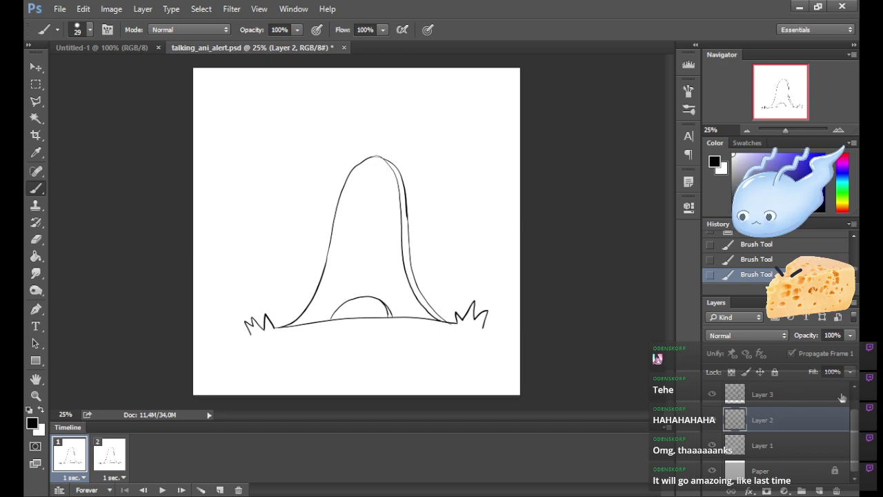
On Layer 4, draw a wide two-humped outline between the grass tufts and a second contour outside its right hump.
left_click_drag(855, 410, 856, 392)
left_click(820, 391)
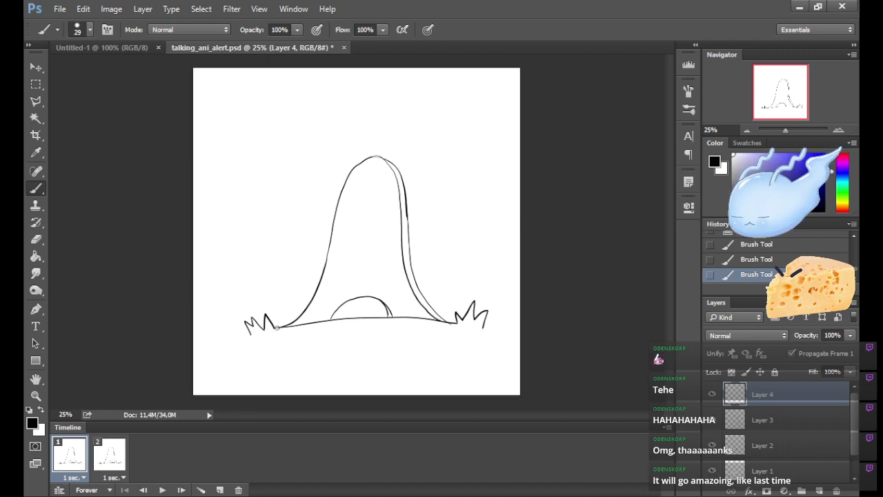
left_click_drag(275, 327, 279, 269)
key("ctrl+z")
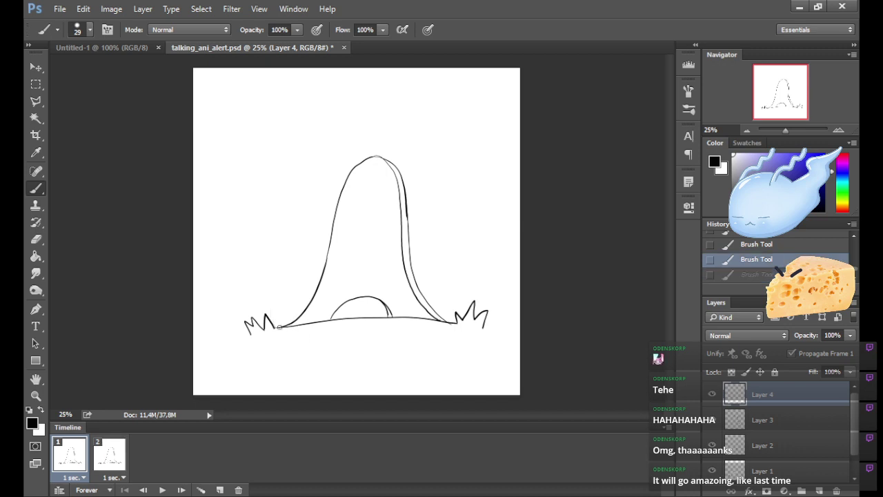
mouse_move(278, 327)
left_mouse_down()
mouse_move(270, 287)
mouse_move(294, 259)
mouse_move(362, 272)
mouse_move(423, 250)
mouse_move(451, 275)
mouse_move(452, 319)
left_mouse_up()
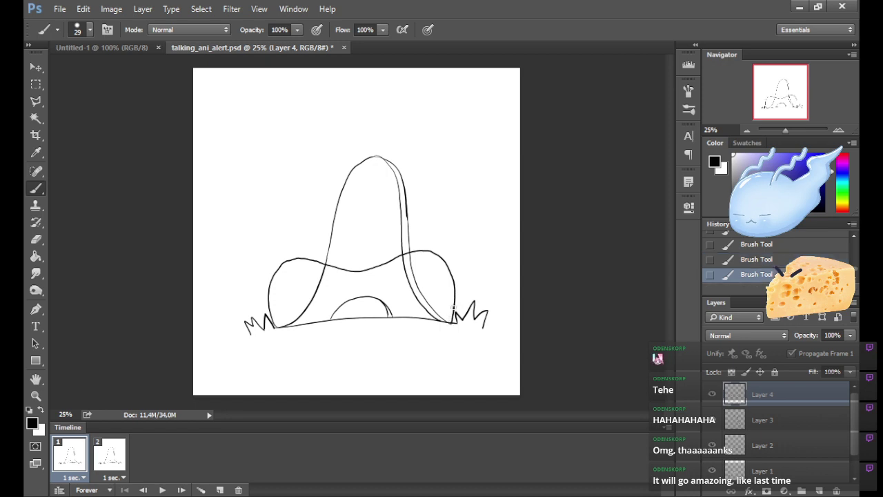
mouse_move(426, 249)
left_mouse_down()
mouse_move(448, 263)
mouse_move(456, 296)
left_mouse_up()
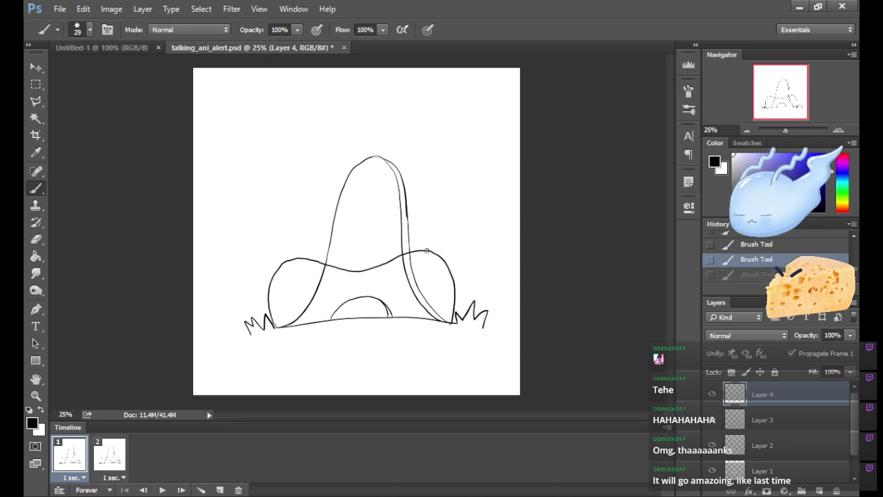
mouse_move(424, 251)
left_mouse_down()
mouse_move(448, 255)
mouse_move(462, 292)
mouse_move(459, 318)
left_mouse_up()
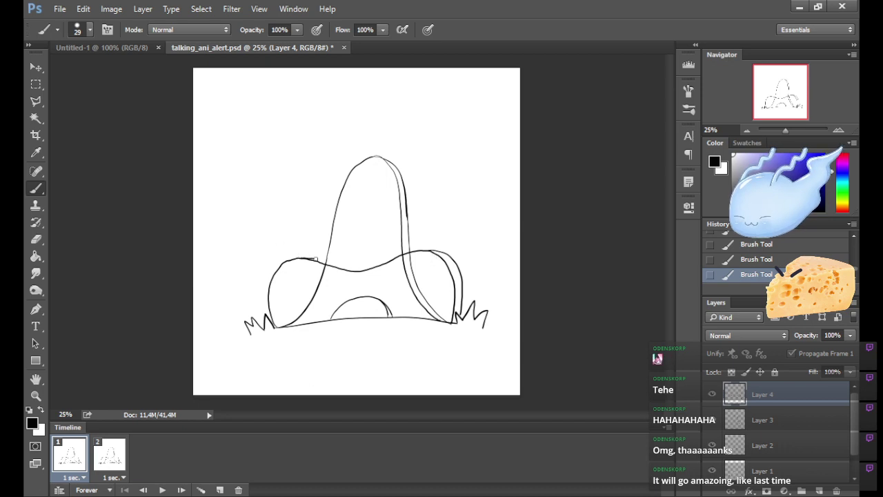
Draw a second contour along the left hump's inner slope to the central dip and clean up its end with the Eraser.
key("ctrl+z")
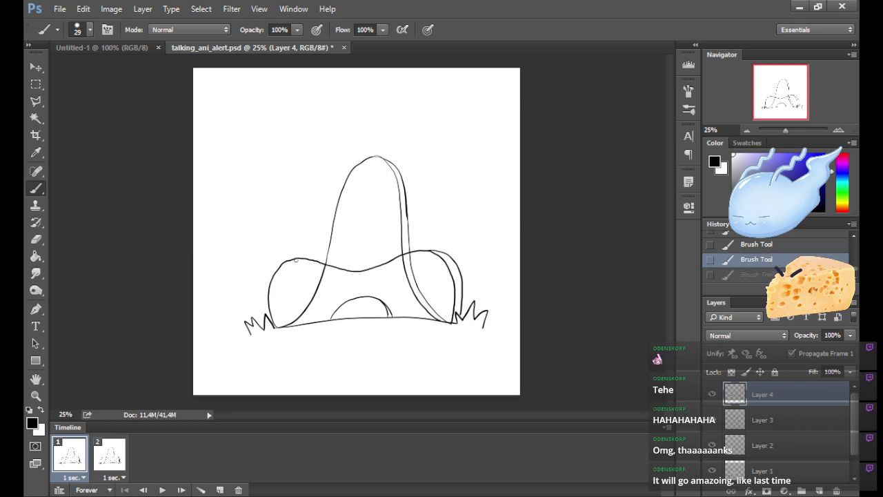
mouse_move(295, 260)
left_mouse_down()
mouse_move(369, 262)
mouse_move(312, 258)
mouse_move(356, 268)
mouse_move(323, 261)
mouse_move(358, 271)
left_mouse_up()
key("ctrl+z")
key("ctrl+z")
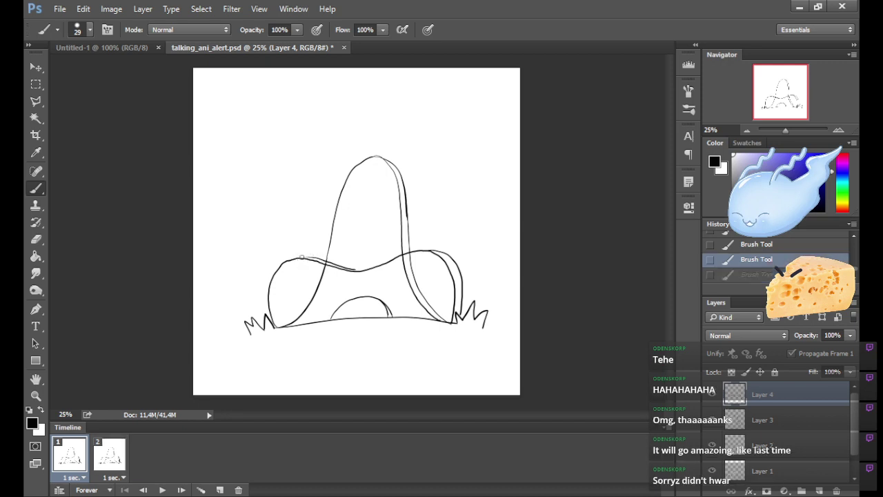
key("ctrl+z")
key("ctrl+z")
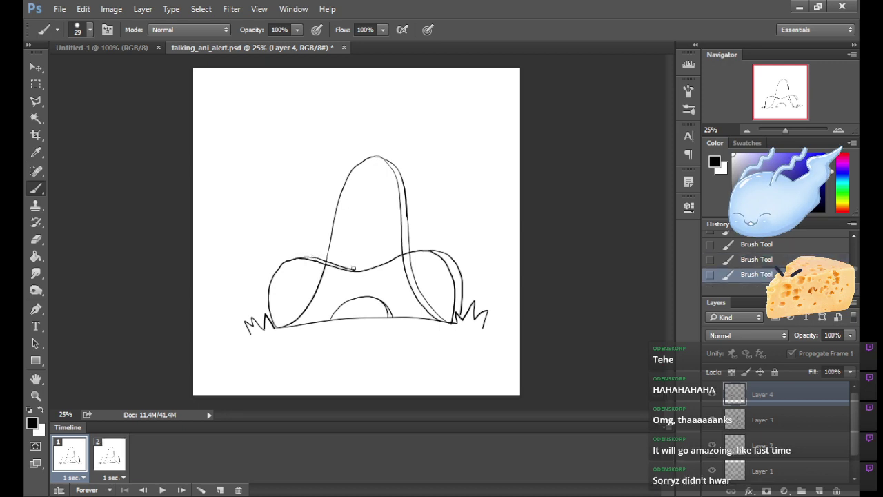
key("ctrl+z")
left_click_drag(347, 268, 365, 270)
key("ctrl+z")
key("ctrl+z")
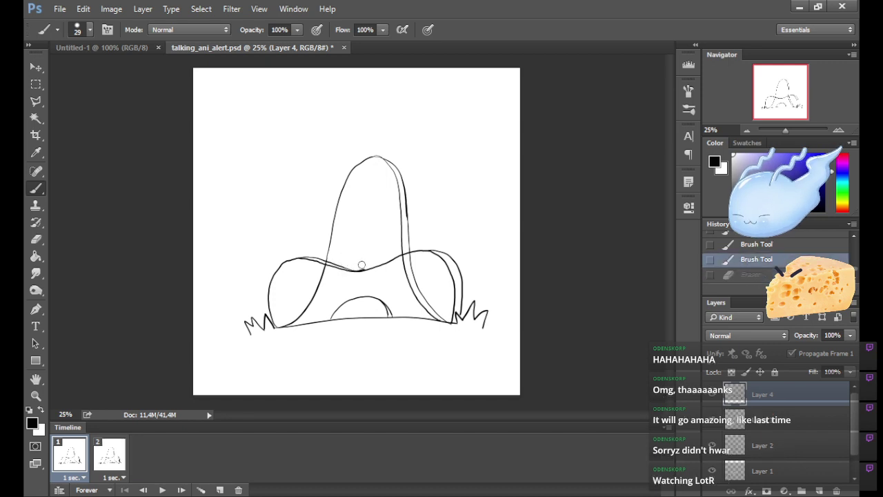
key("ctrl+z")
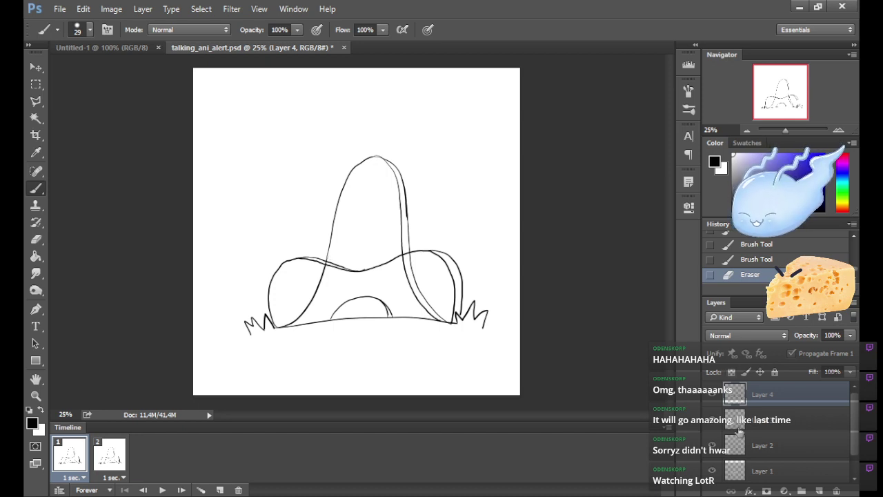
Add a fifth drawing layer and draw a large dome outline from the left grass tuft to the right one.
left_click(818, 490)
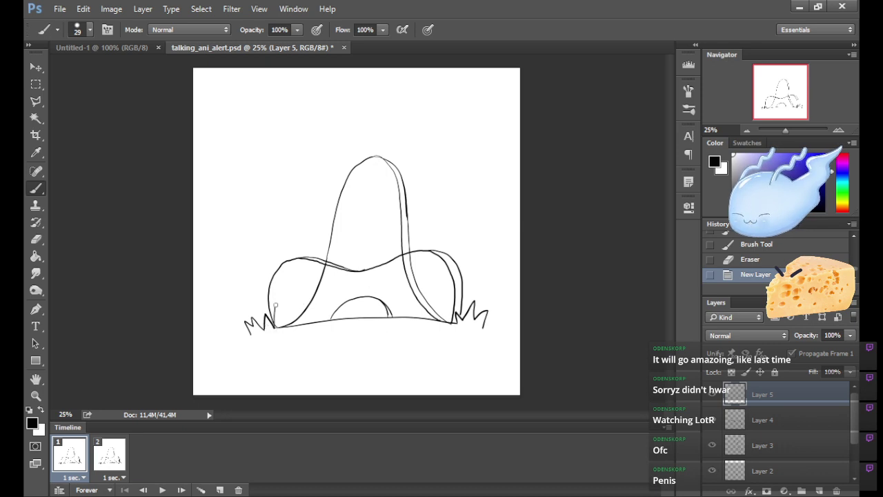
mouse_move(275, 305)
left_mouse_down()
mouse_move(296, 233)
mouse_move(347, 180)
mouse_move(424, 188)
mouse_move(461, 318)
left_mouse_up()
key("ctrl+z")
mouse_move(275, 330)
left_mouse_down()
mouse_move(301, 226)
mouse_move(340, 186)
mouse_move(383, 175)
mouse_move(429, 195)
mouse_move(447, 235)
mouse_move(452, 322)
left_mouse_up()
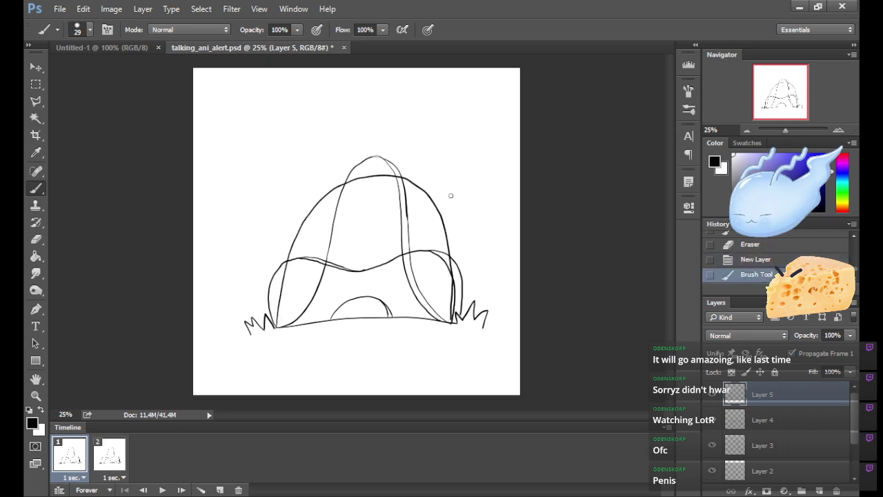
Draw a second contour just inside the large dome's right side, redoing the stroke until it runs close to the outline.
mouse_move(401, 178)
left_mouse_down()
mouse_move(430, 238)
mouse_move(437, 290)
mouse_move(410, 182)
mouse_move(438, 301)
mouse_move(437, 250)
mouse_move(437, 320)
left_mouse_up()
key("ctrl+z")
key("ctrl+z")
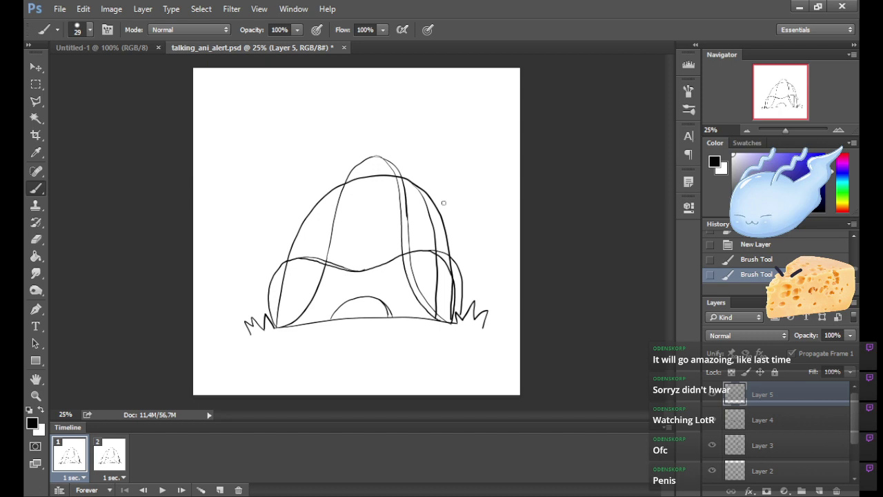
key("ctrl+z")
mouse_move(411, 181)
left_mouse_down()
mouse_move(433, 214)
mouse_move(440, 320)
left_mouse_up()
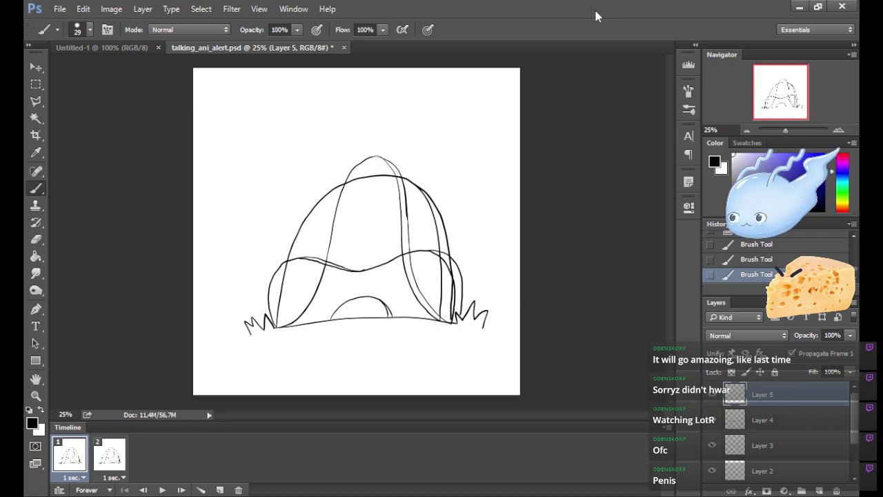
Select a rectangular area around the whole drawing with the large dome's layer active.
left_click(36, 85)
left_click_drag(391, 303, 499, 369)
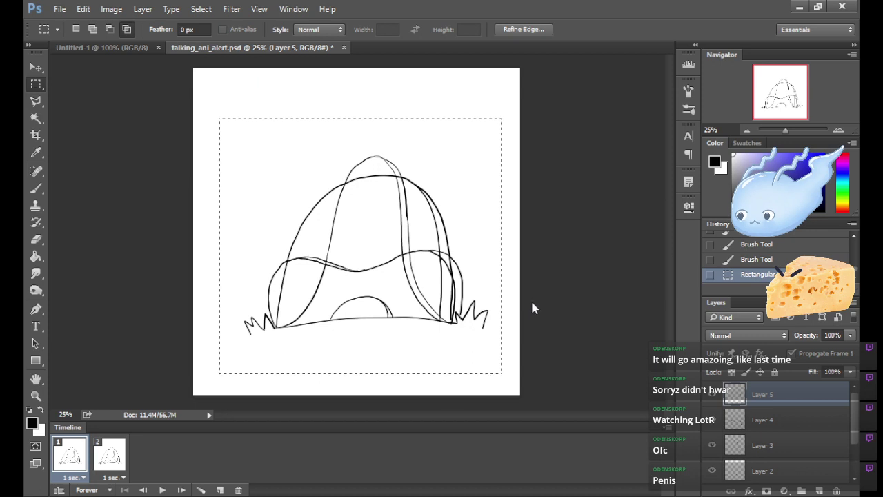
key("ctrl+t")
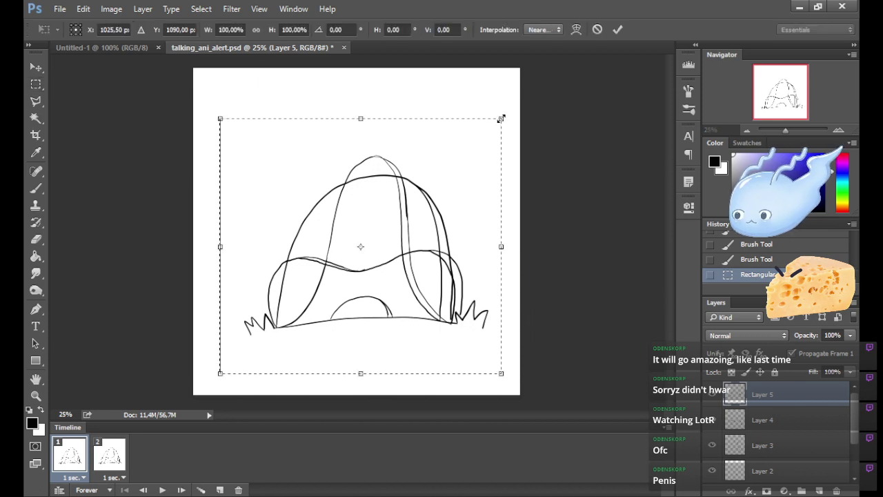
left_click_drag(498, 123, 476, 161)
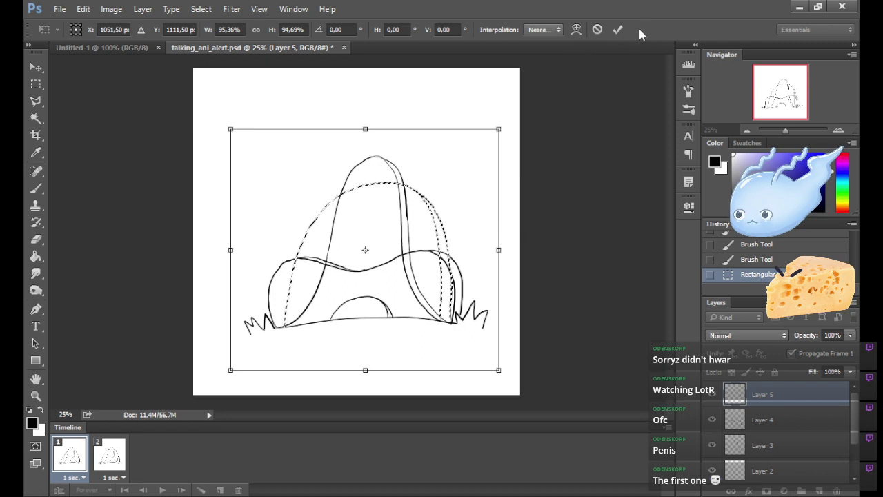
left_click(618, 29)
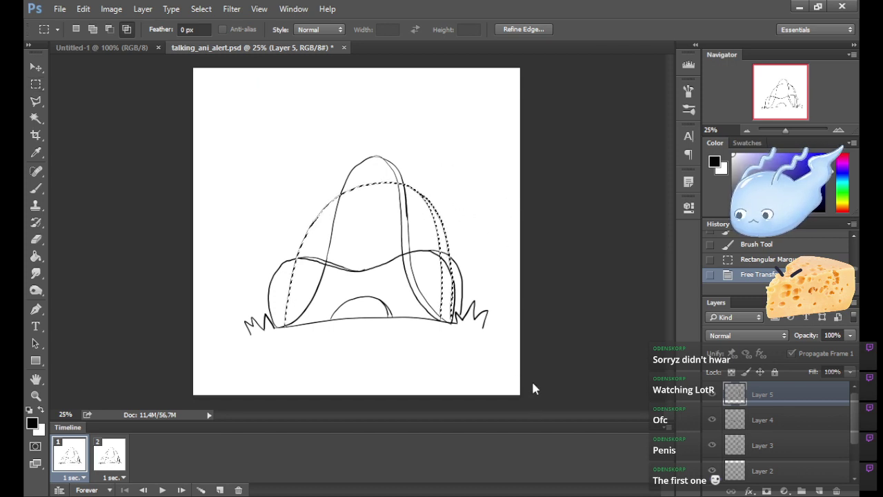
key("ctrl+t")
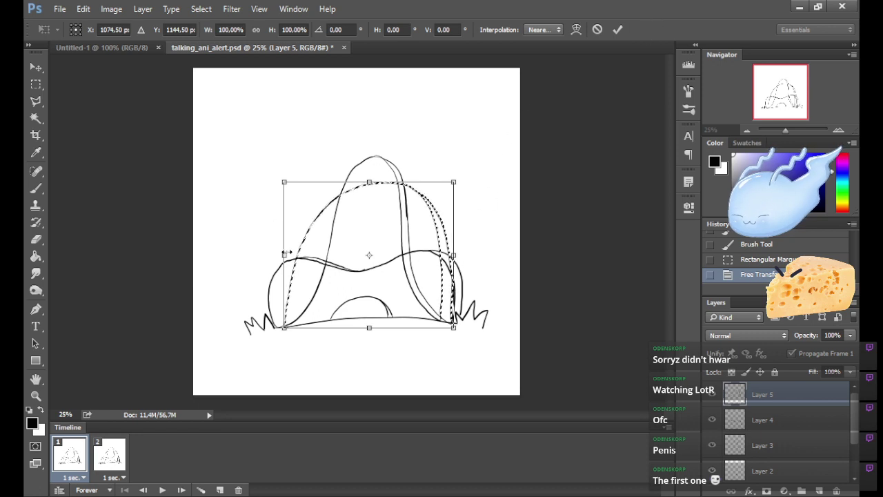
mouse_move(285, 255)
left_mouse_down()
mouse_move(298, 255)
mouse_move(290, 256)
left_mouse_up()
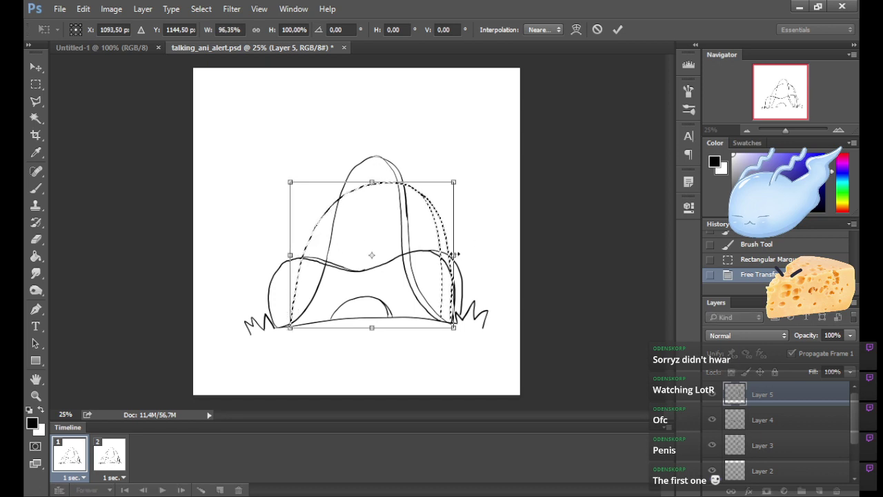
left_click_drag(453, 255, 439, 254)
left_click_drag(438, 252, 437, 252)
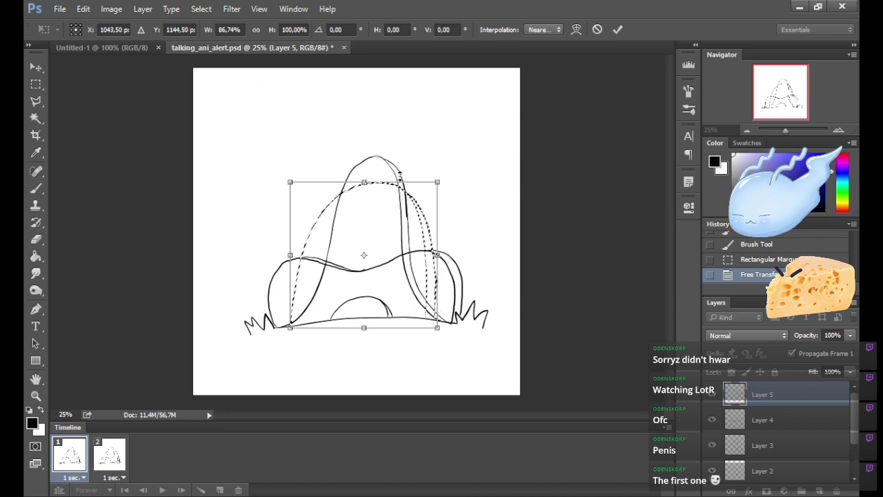
left_click(618, 29)
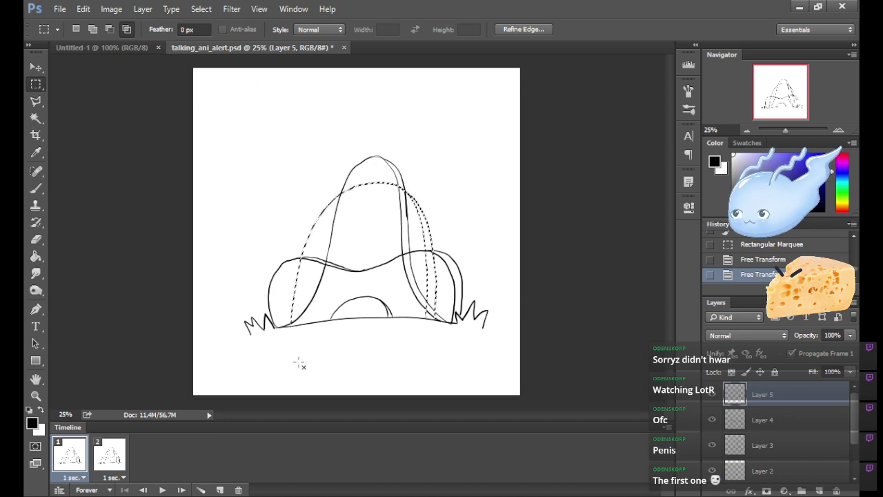
key("ctrl+alt+z")
key("ctrl+alt+z")
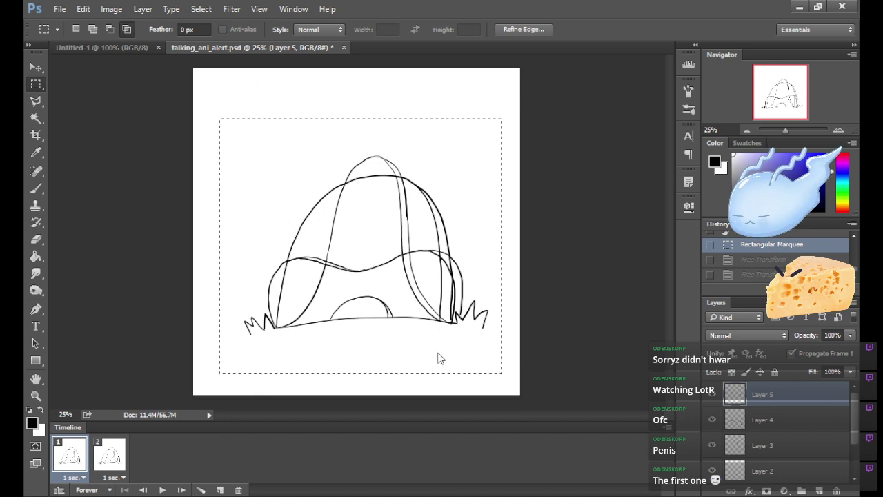
Scale the large dome on Layer 5 down to 96.29% width and 95.27% height with Free Transform.
key("ctrl+t")
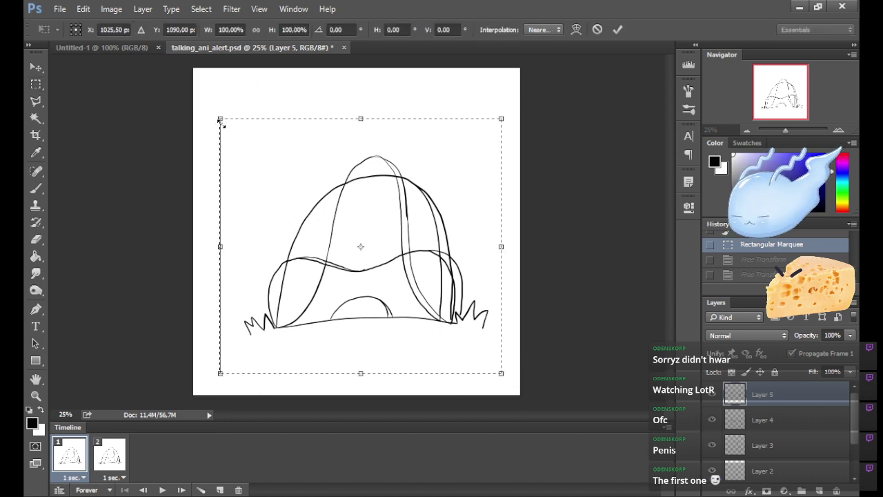
left_click_drag(220, 119, 226, 126)
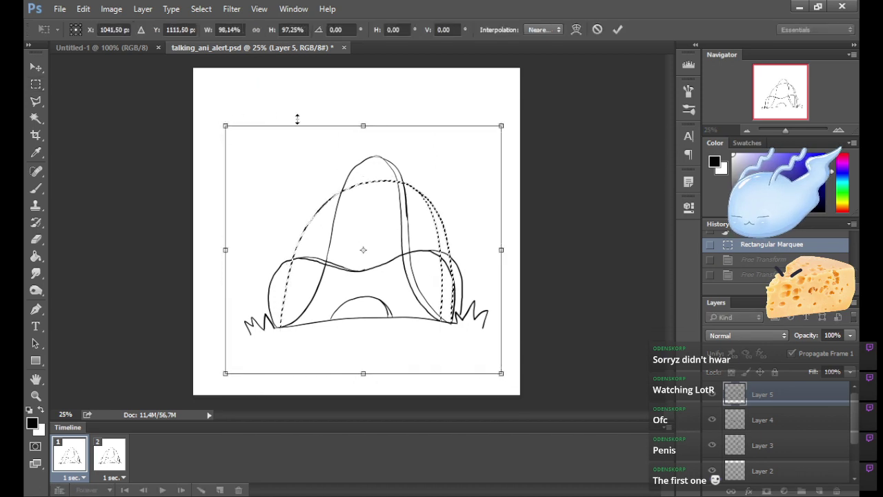
left_click_drag(500, 127, 497, 130)
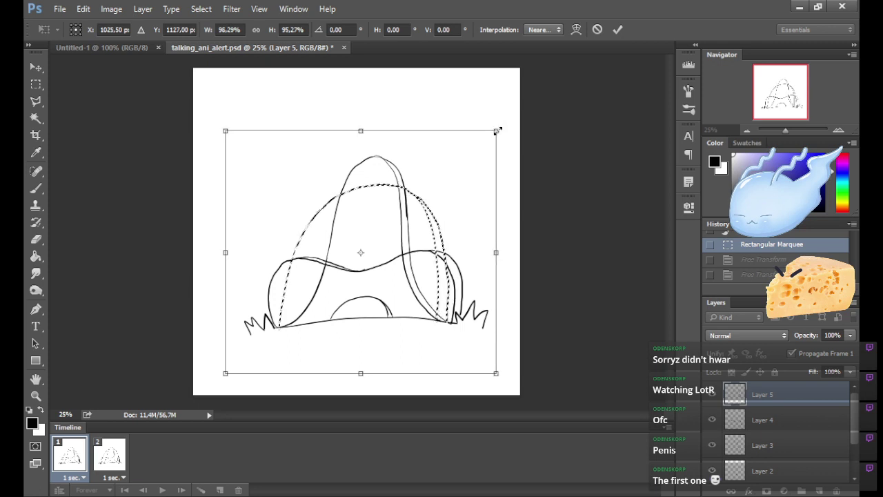
left_click(618, 29)
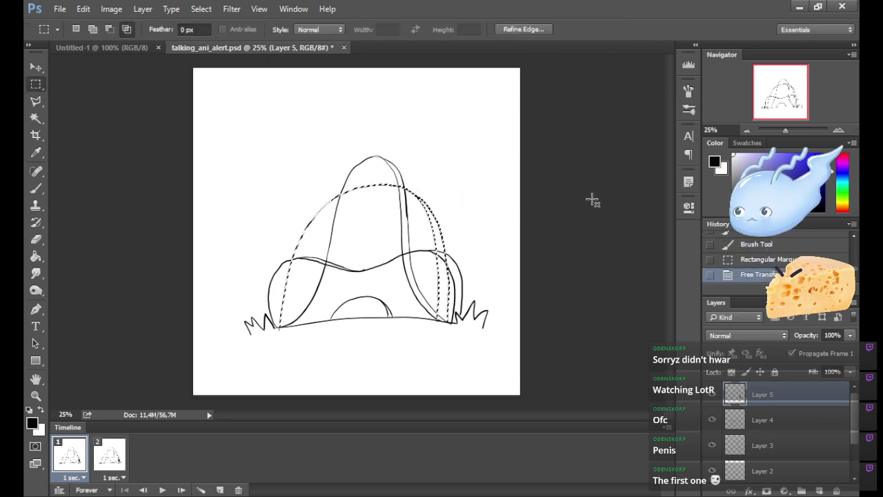
Add a sixth drawing layer, clear the selection and switch back to the Brush tool.
left_click(818, 490)
left_click(497, 369)
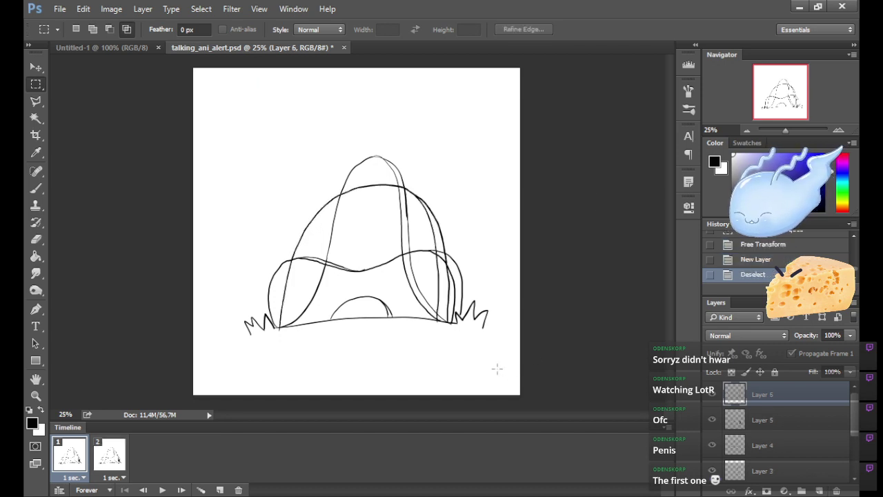
left_click(37, 189)
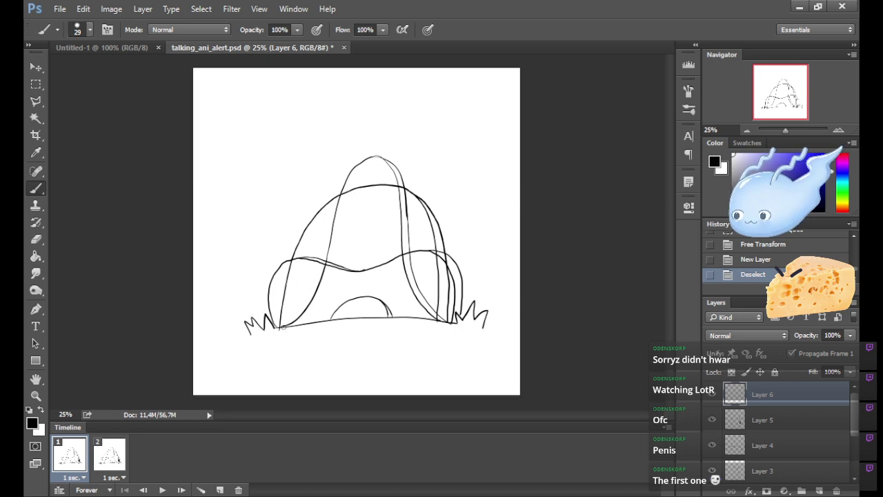
Try to draw a slightly lower dome outline between the grass tufts on Layer 6, undoing each attempt.
left_click_drag(282, 327, 310, 251)
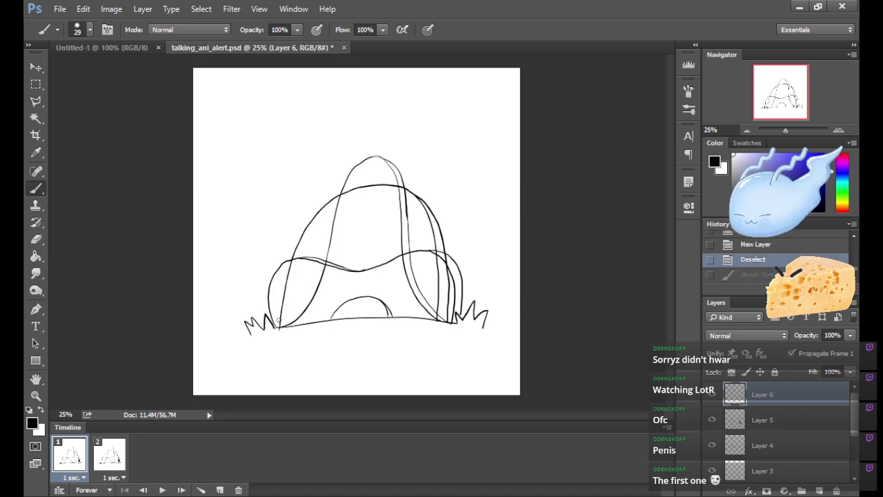
mouse_move(279, 328)
left_mouse_down()
mouse_move(287, 287)
mouse_move(316, 237)
mouse_move(345, 213)
mouse_move(288, 276)
mouse_move(340, 212)
mouse_move(382, 200)
mouse_move(431, 237)
mouse_move(445, 324)
left_mouse_up()
key("ctrl+z")
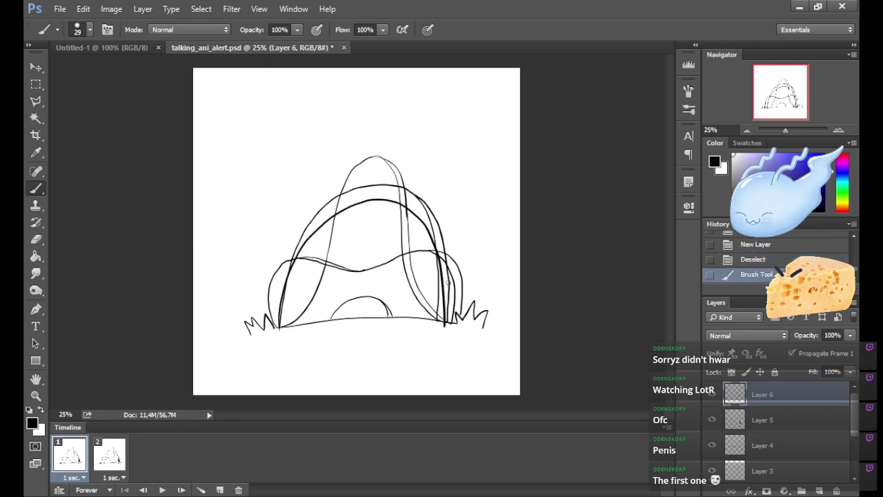
key("ctrl+z")
mouse_move(275, 329)
left_mouse_down()
mouse_move(318, 231)
mouse_move(358, 202)
mouse_move(412, 219)
mouse_move(441, 272)
mouse_move(452, 330)
left_mouse_up()
key("ctrl+z")
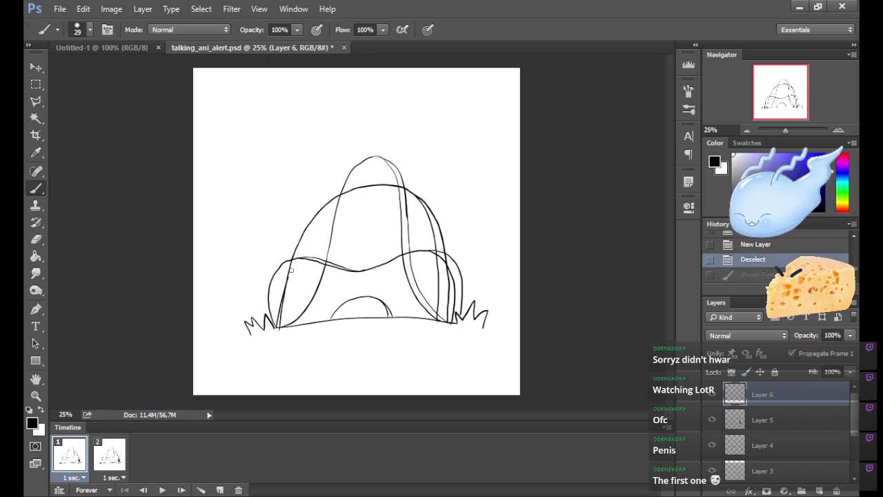
mouse_move(290, 270)
left_mouse_down()
mouse_move(327, 217)
mouse_move(378, 195)
mouse_move(419, 214)
mouse_move(445, 284)
left_mouse_up()
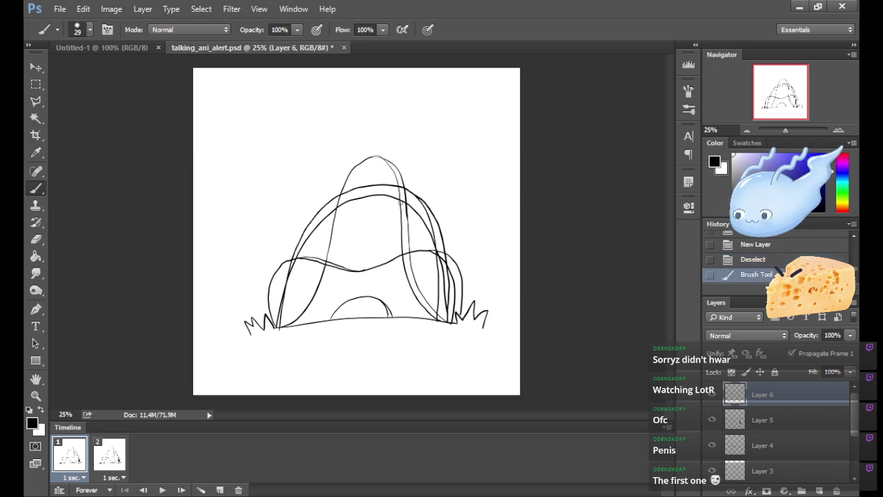
mouse_move(401, 203)
left_mouse_down()
mouse_move(426, 256)
mouse_move(431, 319)
left_mouse_up()
key("ctrl+alt+z")
key("ctrl+alt+z")
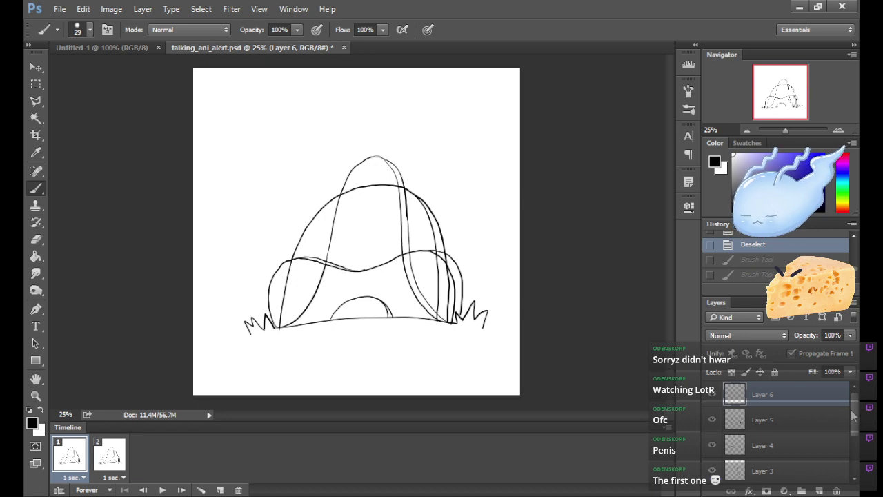
left_click(711, 394)
left_click(849, 417)
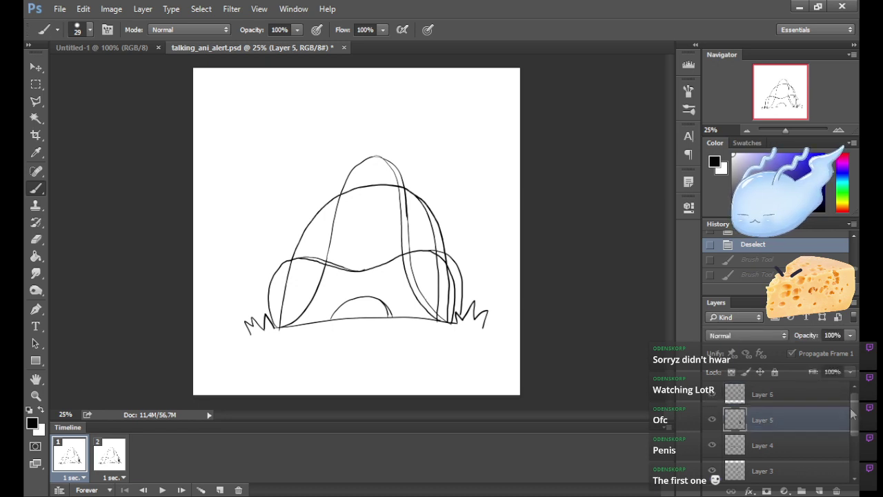
left_click(744, 398)
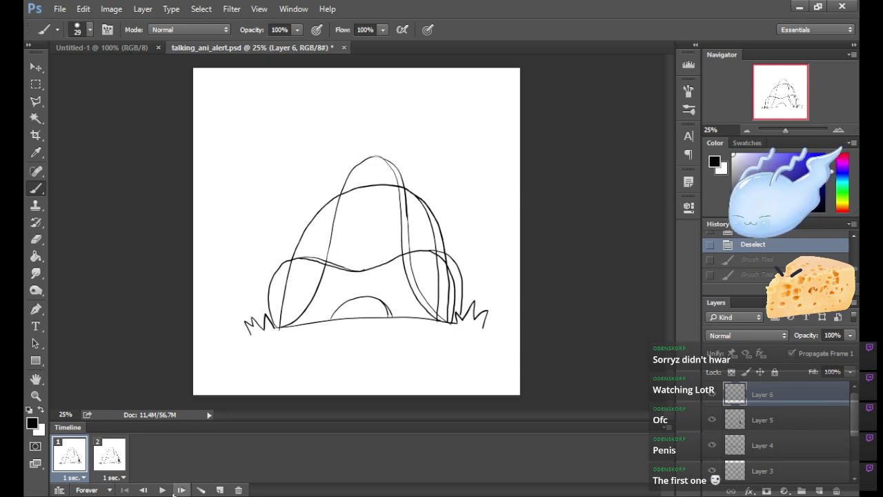
Duplicate the current animation frame three times so the timeline holds five frames.
double_click(220, 491)
left_click(218, 491)
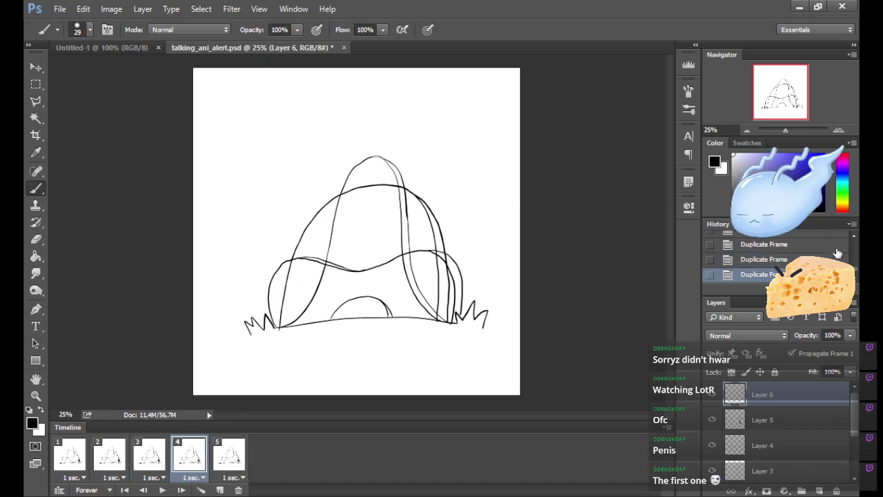
scroll(855, 437, "down", 2)
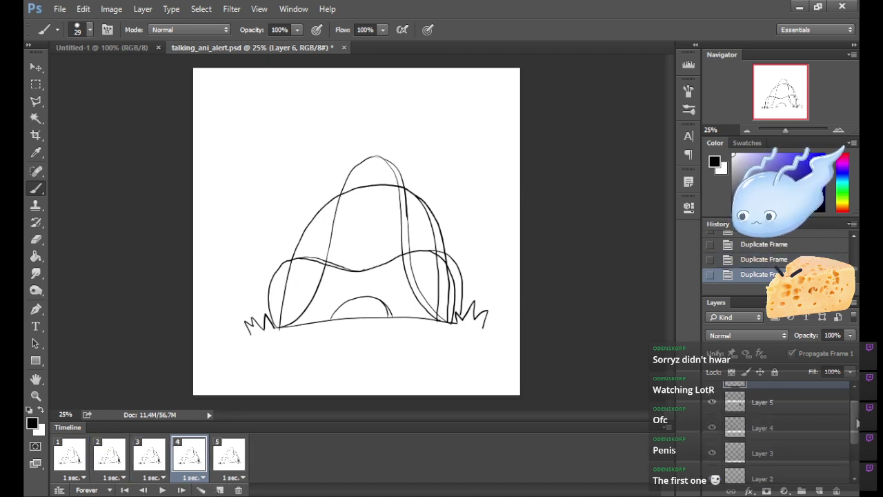
scroll(855, 436, "up", 2)
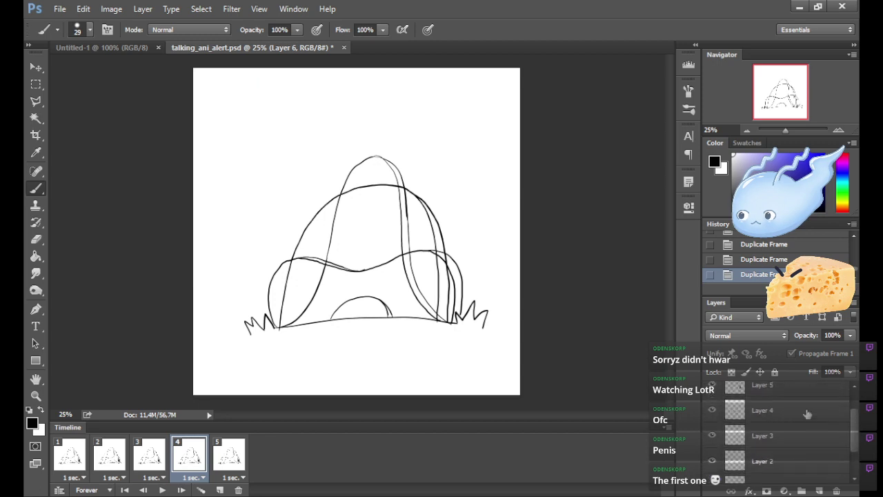
Hide Layers 2 through 6 in frame 1, keeping only the ground line and grass tufts.
left_click(76, 454)
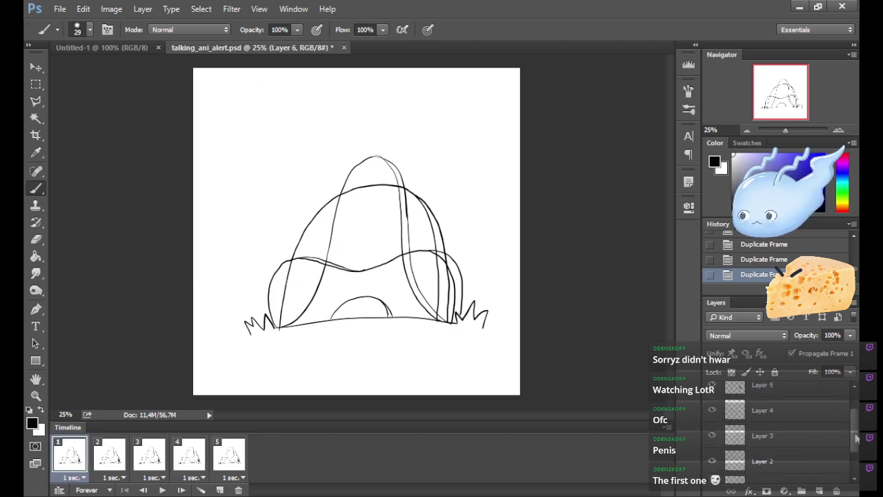
scroll(855, 461, "down", 2)
left_click(712, 417)
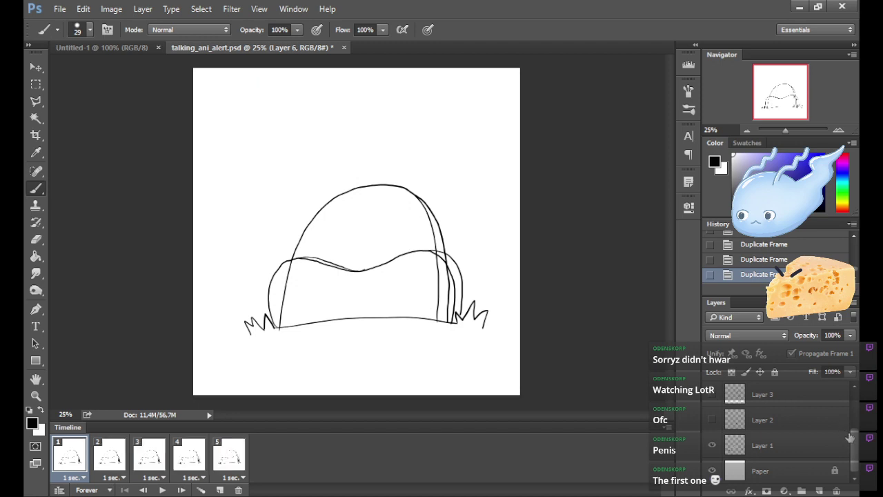
scroll(855, 409, "up", 3)
left_click_drag(711, 445, 712, 419)
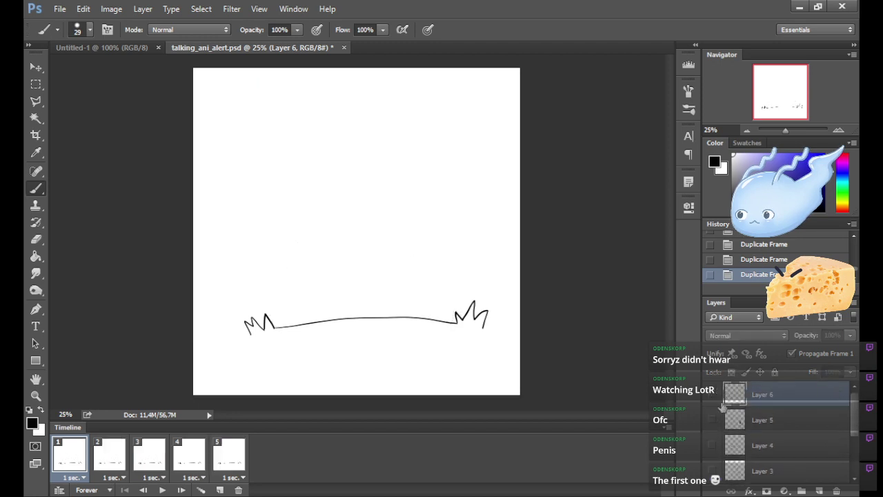
Show the small dome on Layer 2 in frame 2 and the tall mound on Layer 3 in frame 3.
left_click(109, 454)
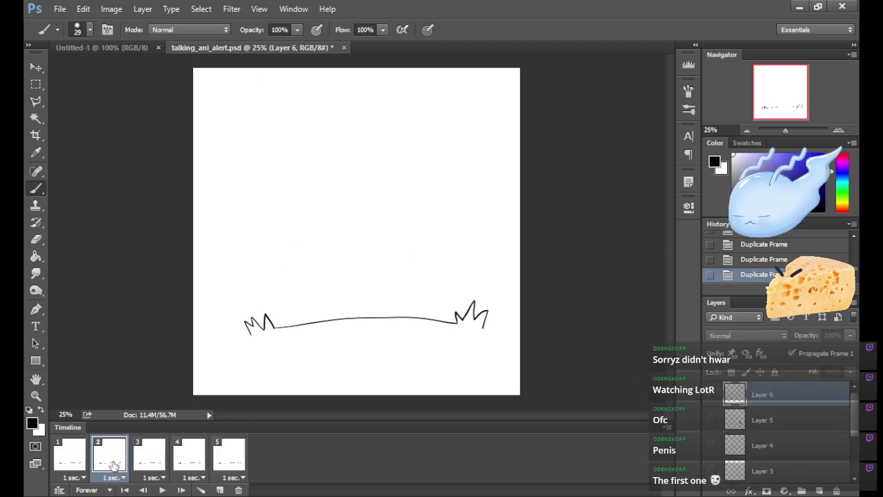
scroll(855, 440, "down", 1)
left_click_drag(855, 439, 853, 461)
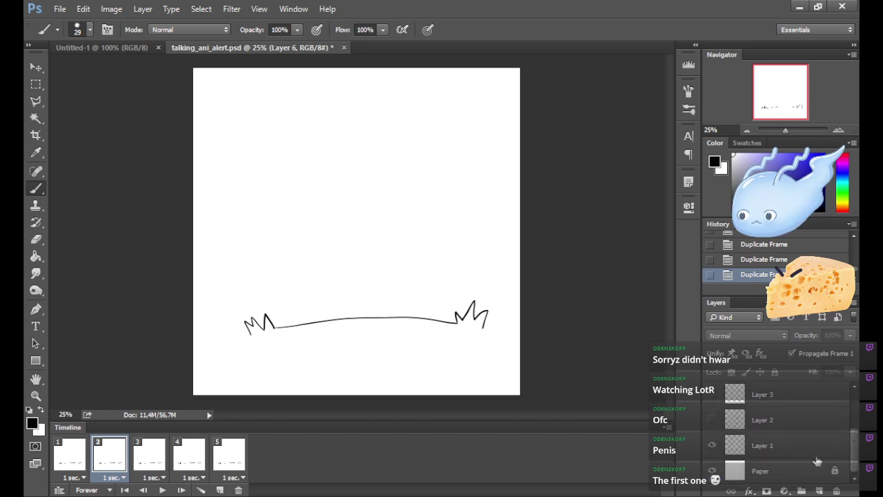
left_click(712, 420)
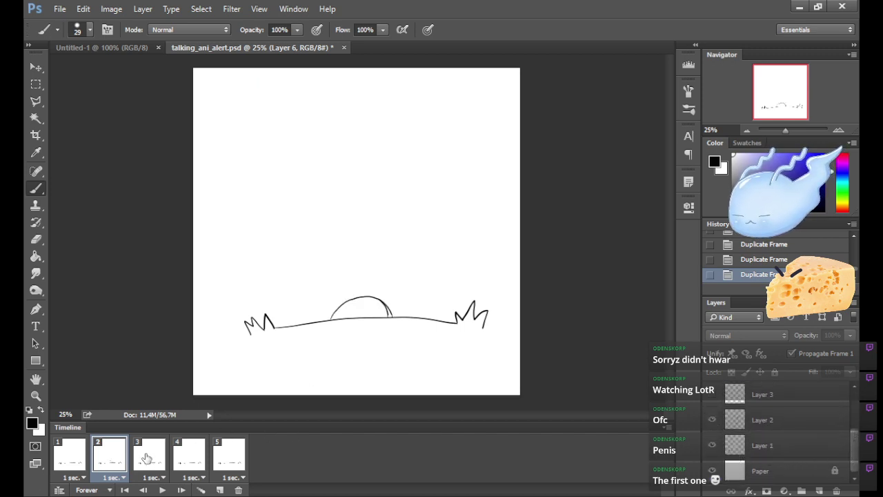
left_click(148, 457)
left_click(712, 419)
Show the two-humped shape on Layer 4 in frame 4 and the large dome on Layer 5 in frame 5.
left_click(192, 452)
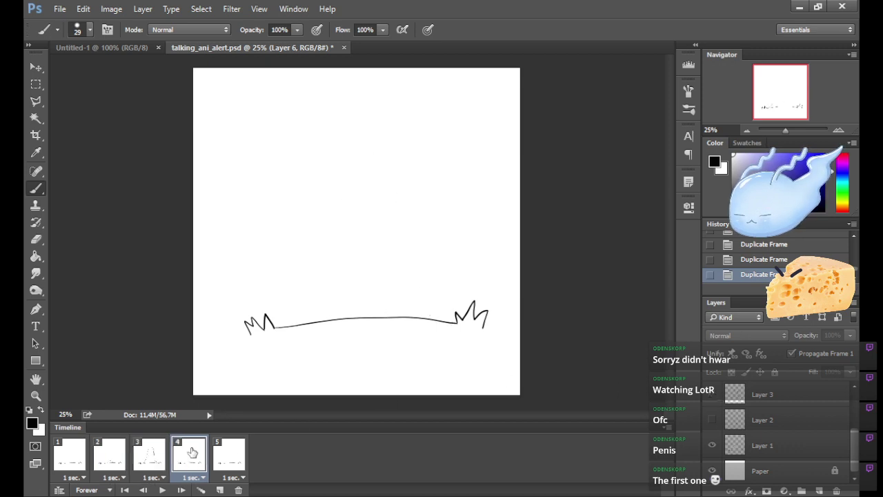
scroll(846, 435, "up", 3)
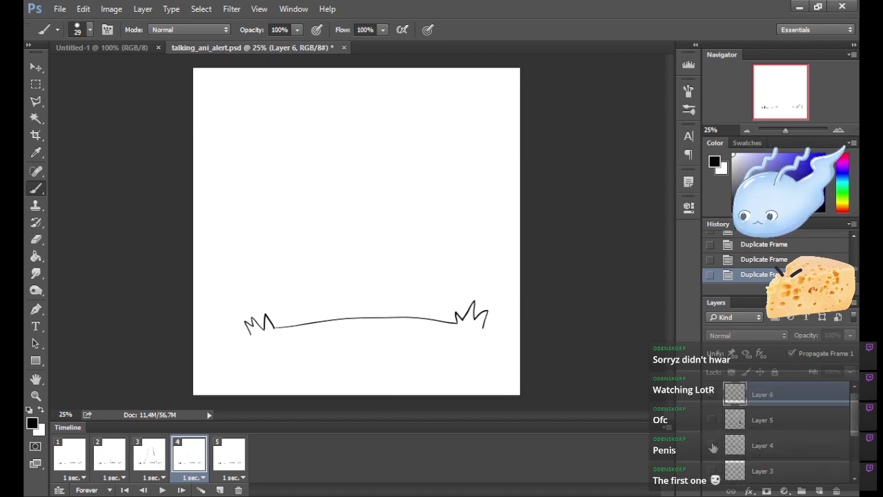
left_click(713, 447)
left_click(227, 461)
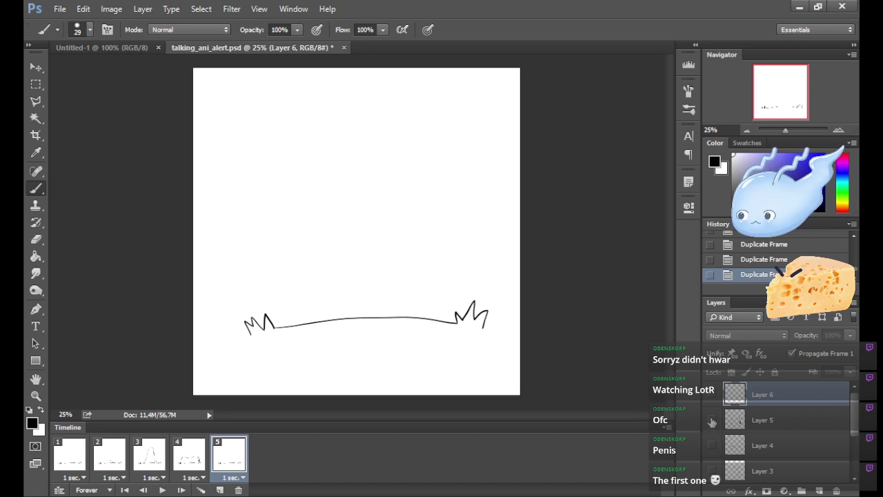
left_click(712, 421)
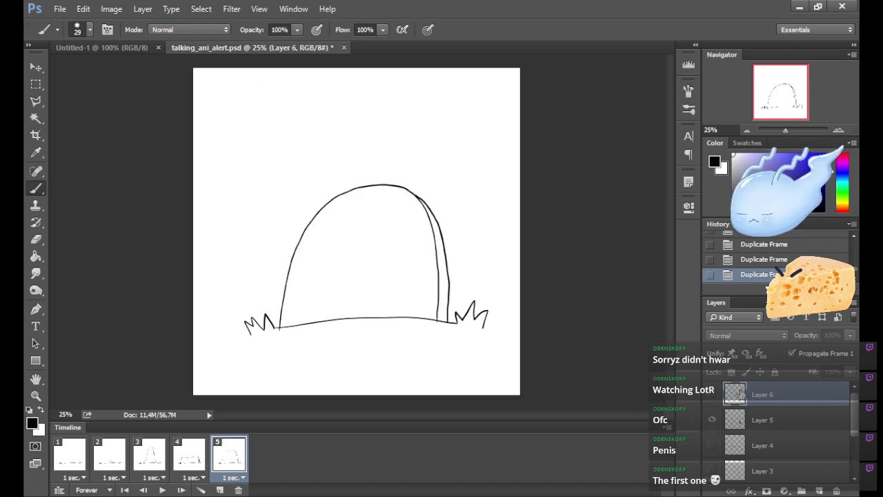
Set the frame delay to 1 second for frame 1 and 0.1 seconds for frames 2 through 5.
left_click(83, 478)
left_click(89, 379)
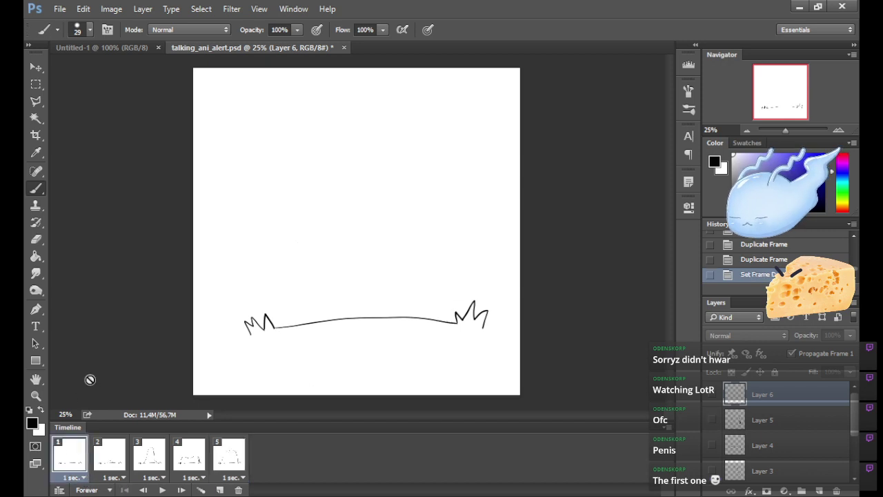
left_click(120, 458)
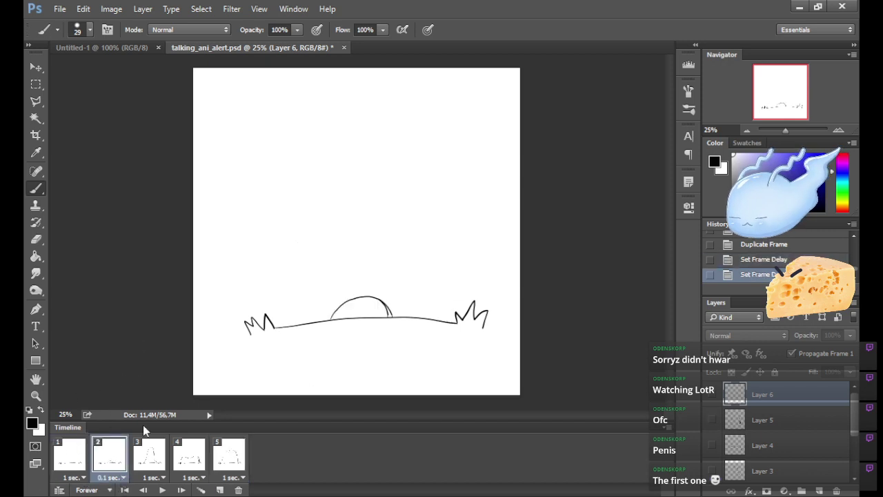
left_click(153, 459)
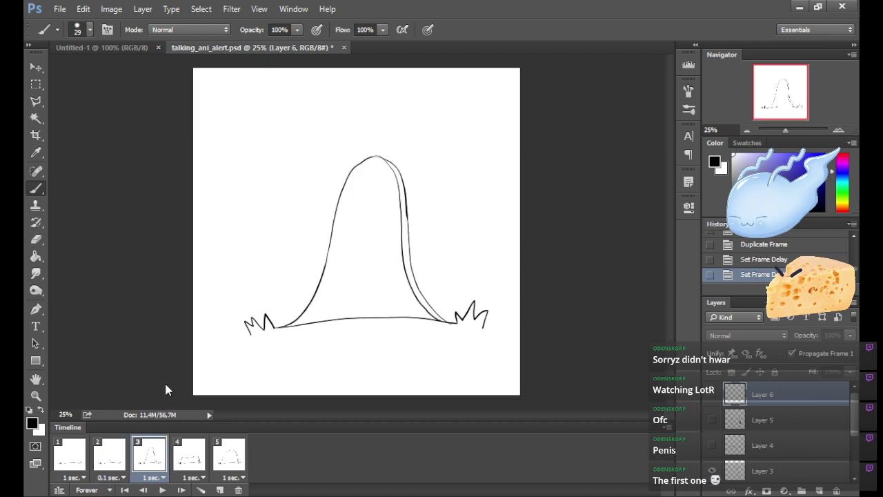
left_click(171, 342)
left_click(192, 477)
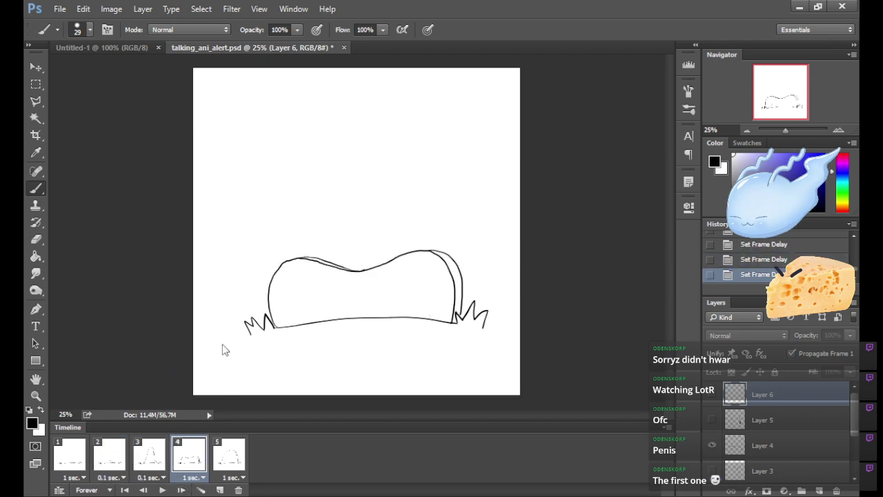
left_click(223, 344)
left_click(239, 457)
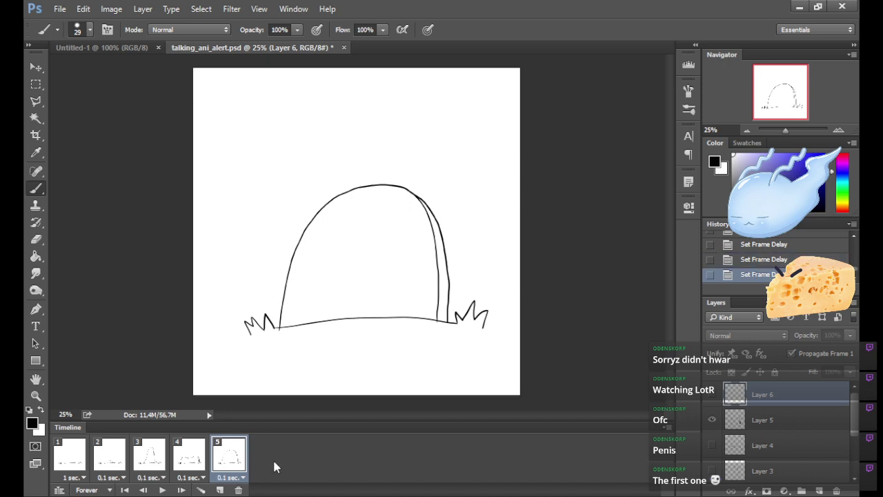
Play the animation from frame 1 to check its timing, and stop the playback.
left_click(85, 464)
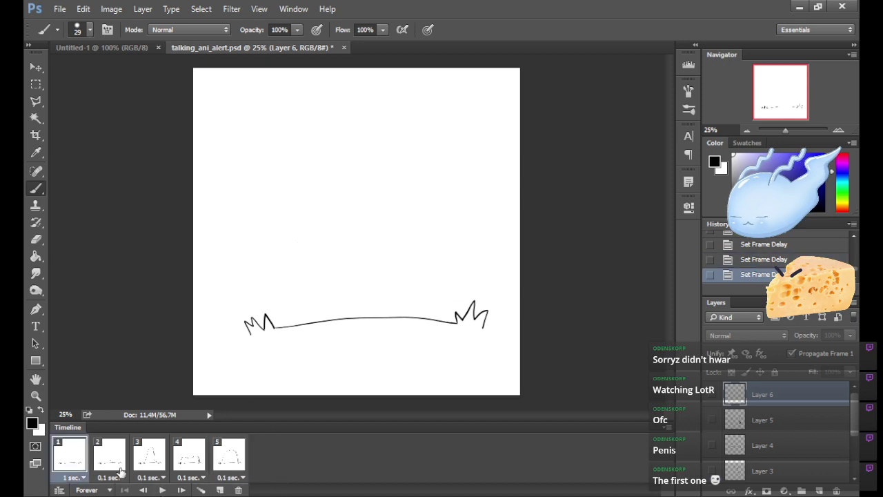
left_click(163, 490)
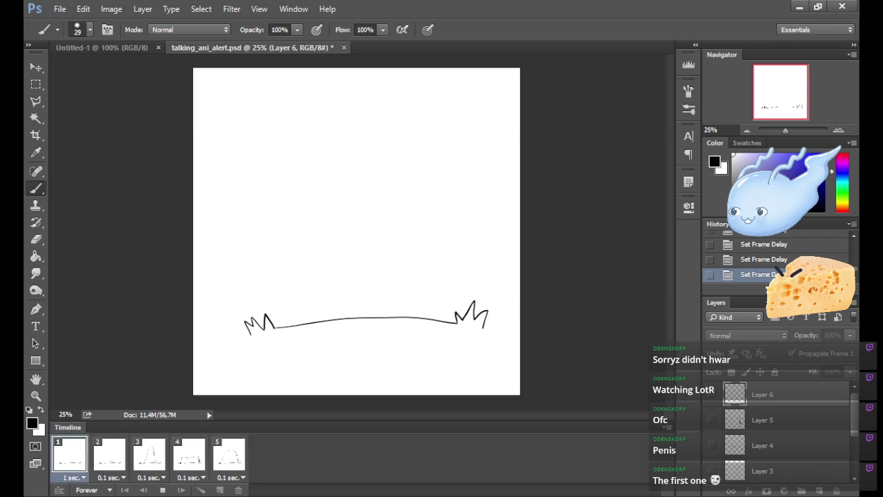
left_click(153, 489)
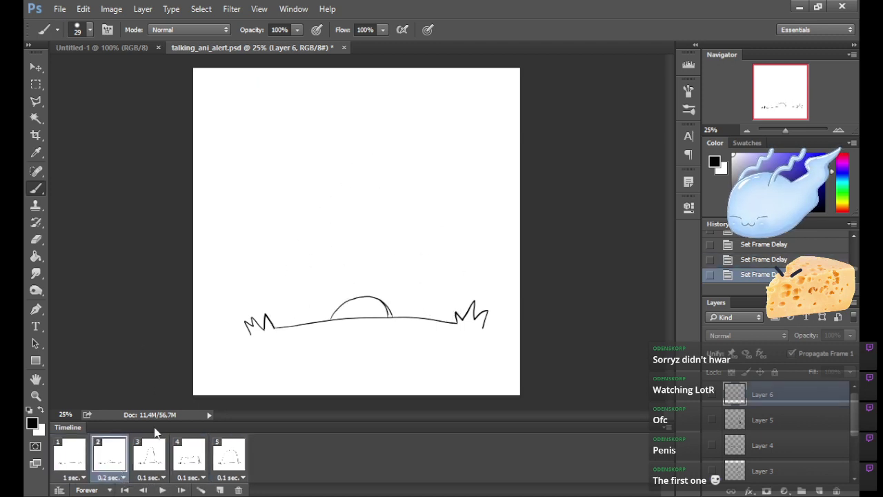
Set the delay of frames 2 through 5 to 0.2 seconds and play the animation to check the timing.
left_click(156, 457)
left_click(187, 457)
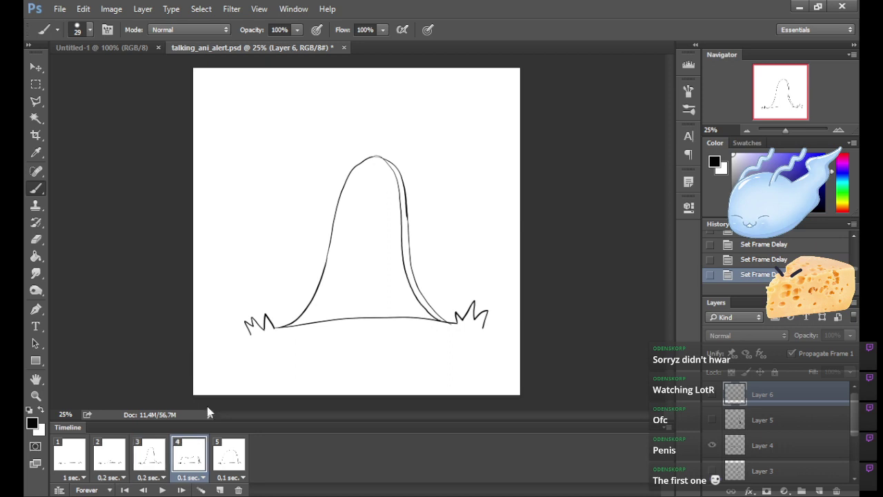
left_click(232, 480)
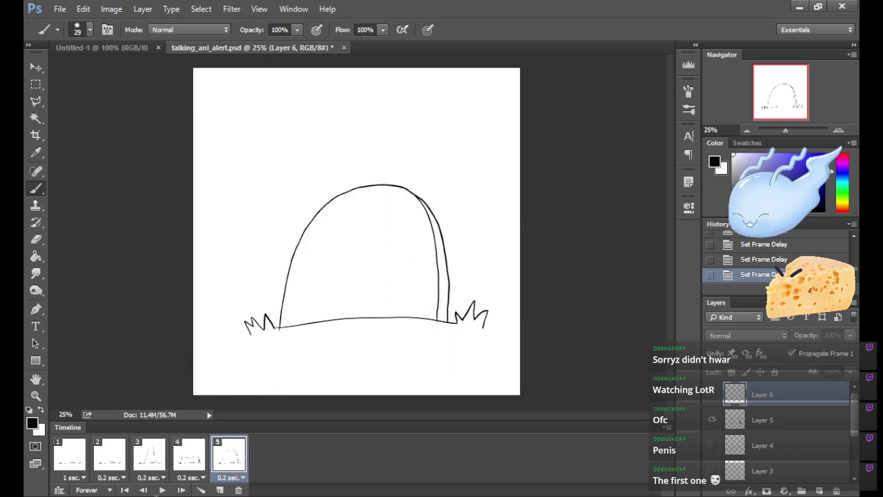
left_click(161, 490)
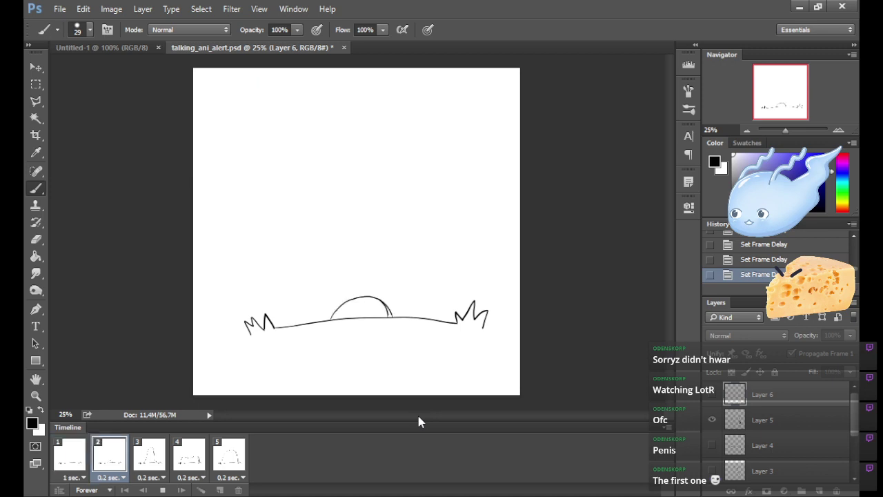
left_click(164, 490)
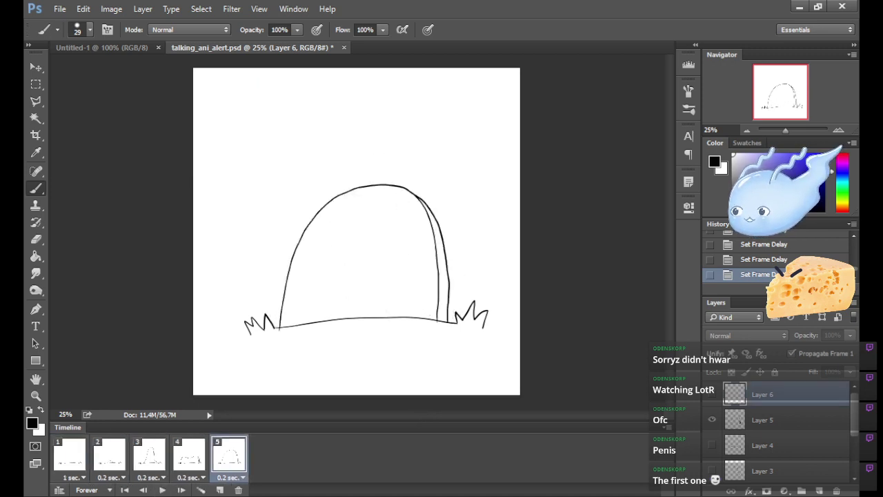
Duplicate frame 4 with the two-humped shape, placing the copy directly after it.
left_click(193, 458)
left_click(220, 491)
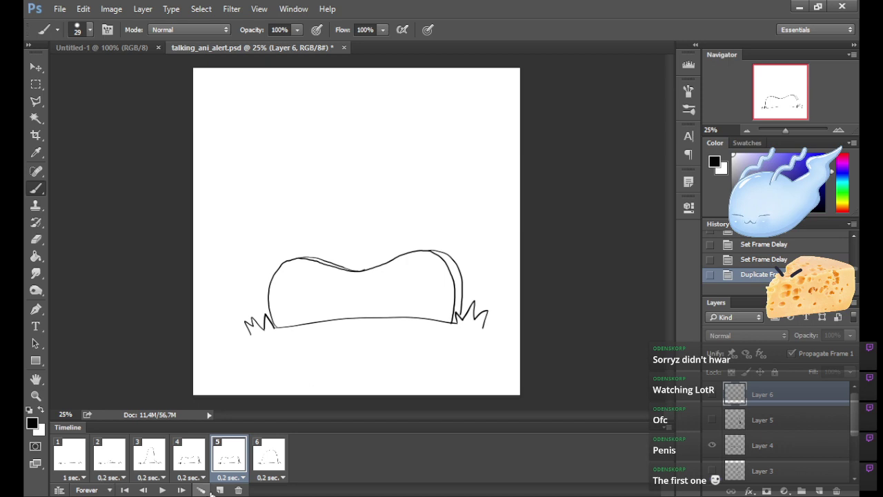
In frame 5, show Layer 5's mound together with the two-humped shape and make Layer 6 visible.
left_click(271, 458)
left_click(231, 458)
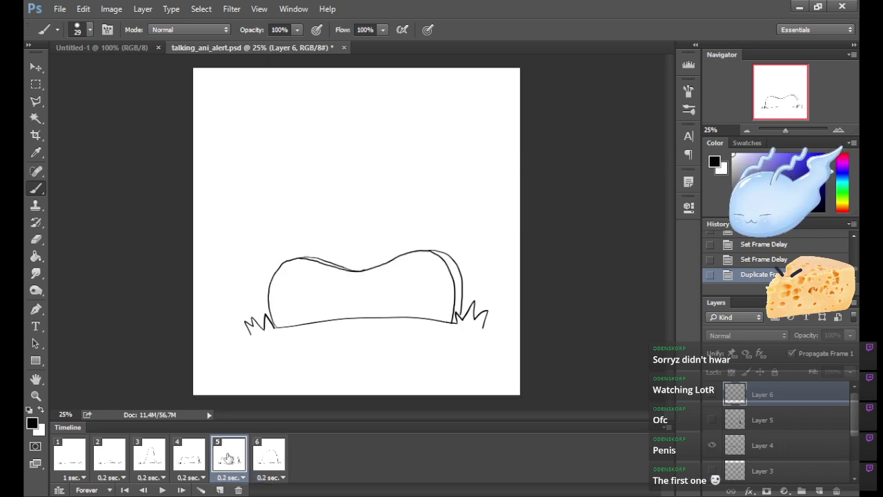
left_click(712, 423)
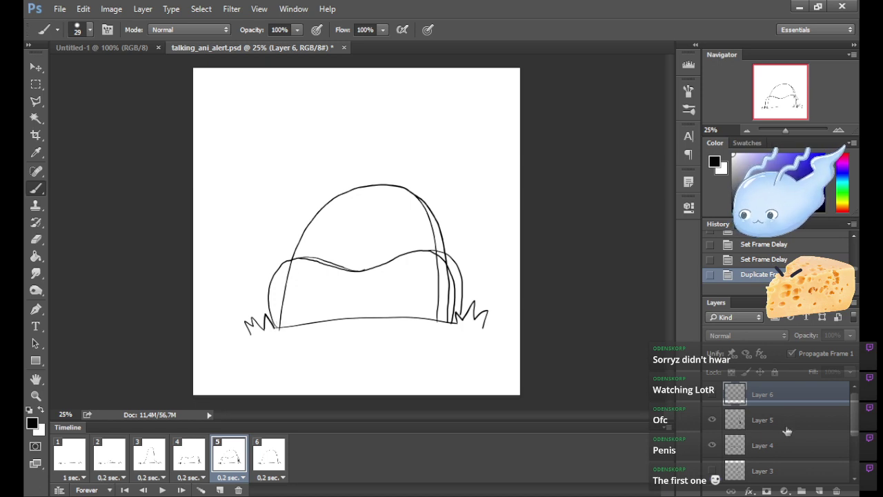
left_click(712, 396)
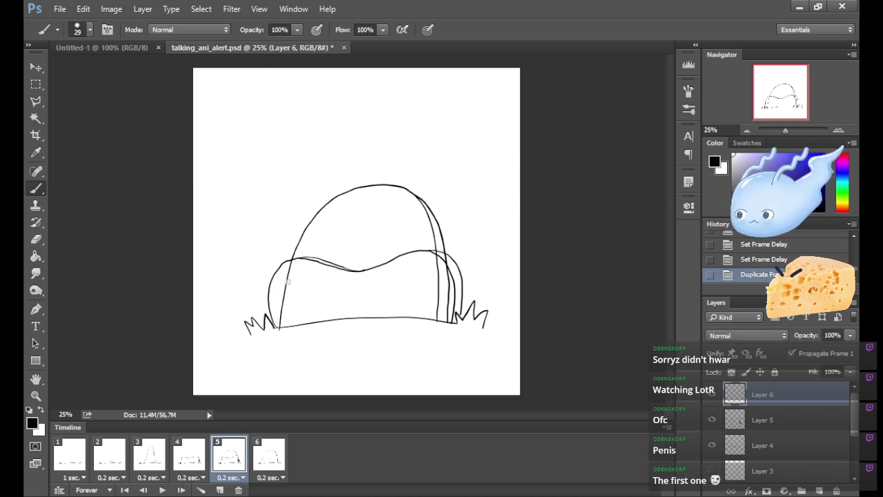
On Layer 6, draw an in-between mound outline rising from the left grass tuft to a flatter top between the two reference shapes.
mouse_move(278, 328)
left_mouse_down()
mouse_move(298, 252)
mouse_move(357, 203)
left_mouse_up()
key("ctrl+z")
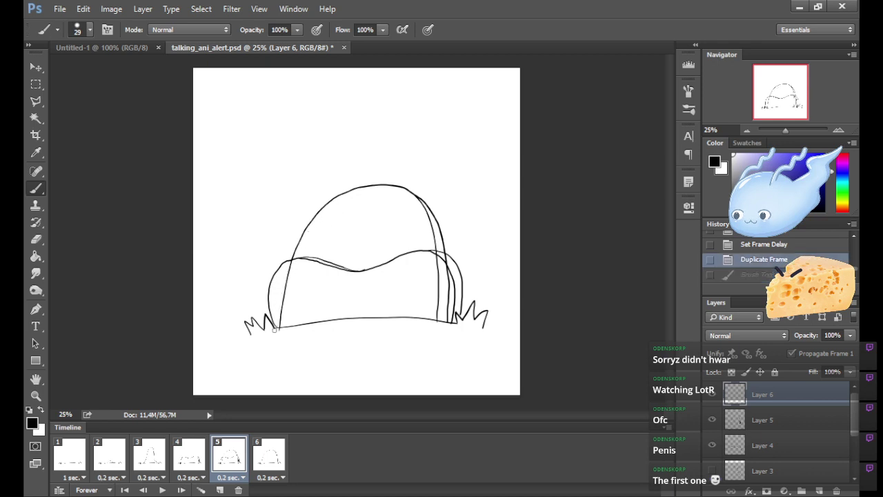
mouse_move(274, 329)
left_mouse_down()
mouse_move(282, 280)
mouse_move(309, 235)
mouse_move(335, 215)
left_mouse_up()
key("ctrl+z")
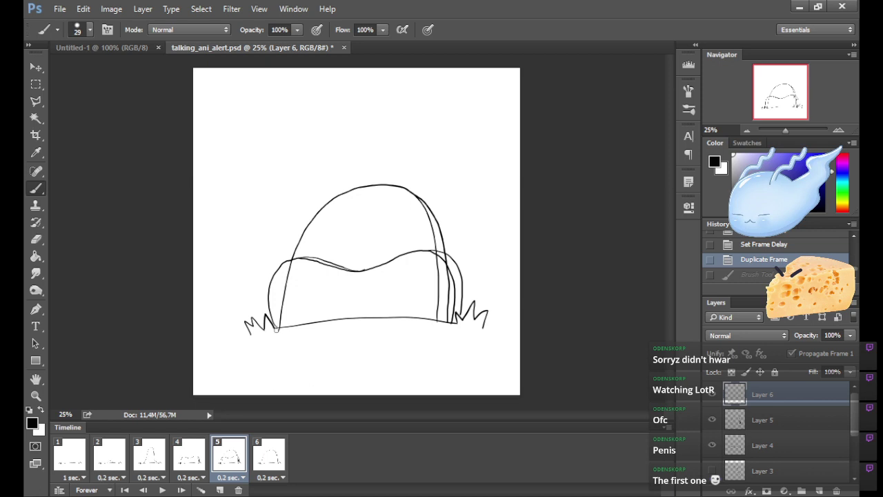
mouse_move(276, 330)
left_mouse_down()
mouse_move(277, 302)
mouse_move(308, 232)
mouse_move(354, 203)
left_mouse_up()
key("ctrl+z")
mouse_move(275, 330)
left_mouse_down()
mouse_move(301, 238)
mouse_move(329, 218)
mouse_move(424, 218)
mouse_move(446, 243)
mouse_move(452, 322)
left_mouse_up()
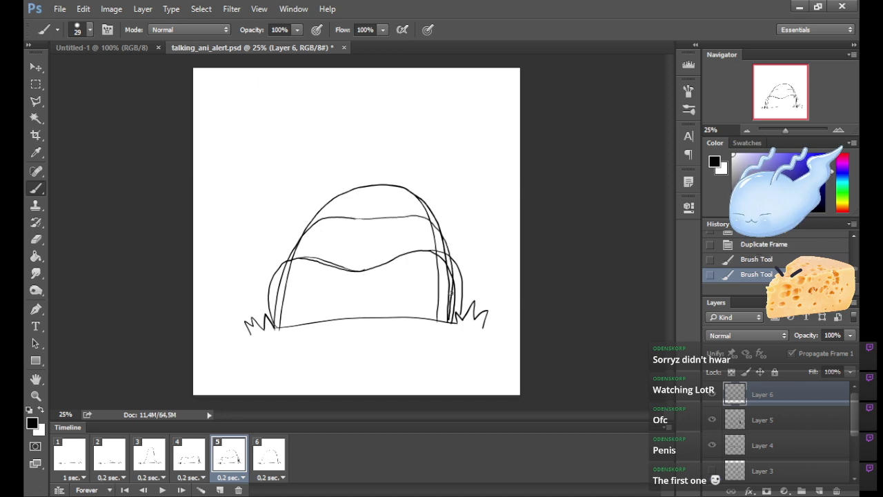
Try fading Layer 5 to 17% opacity, and undo that fade along with the last outline stroke on Layer 6.
left_click(785, 422)
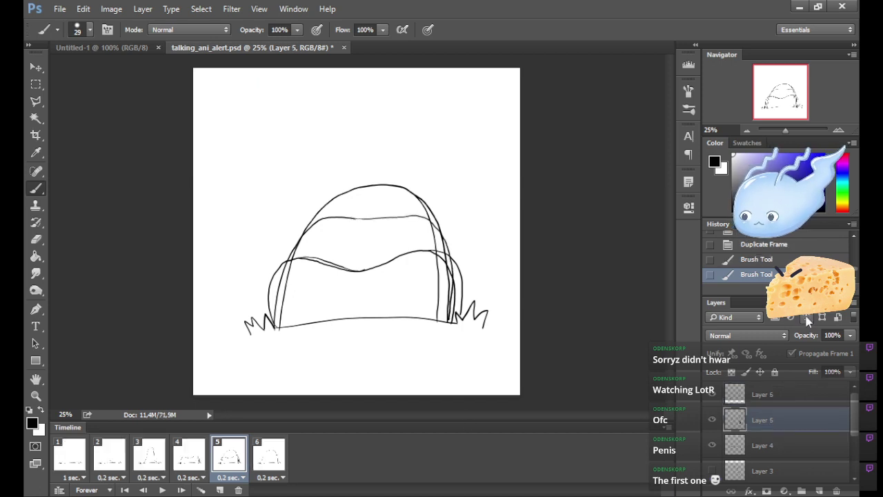
left_click_drag(849, 336, 801, 357)
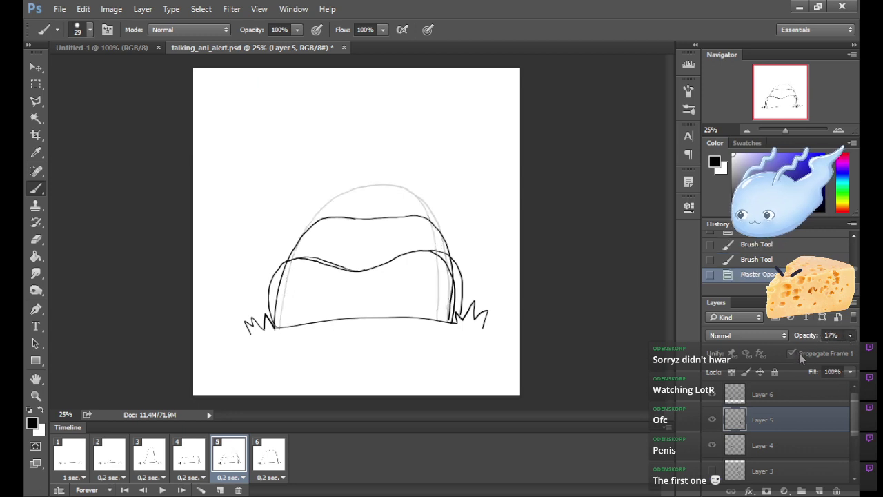
left_click(798, 395)
key("ctrl+z")
key("ctrl+alt+z")
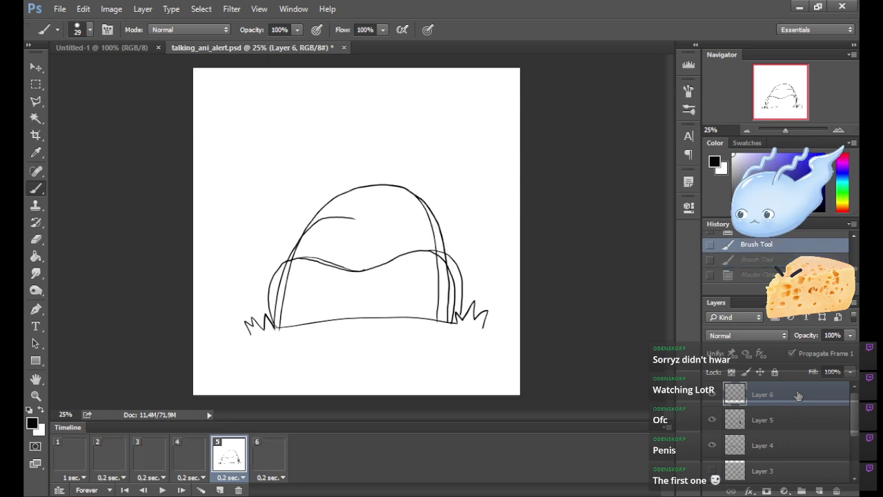
Lower Layer 5's opacity to 26% and make Layer 6 the active layer.
left_click(820, 415)
left_click_drag(849, 336, 803, 356)
left_click(790, 398)
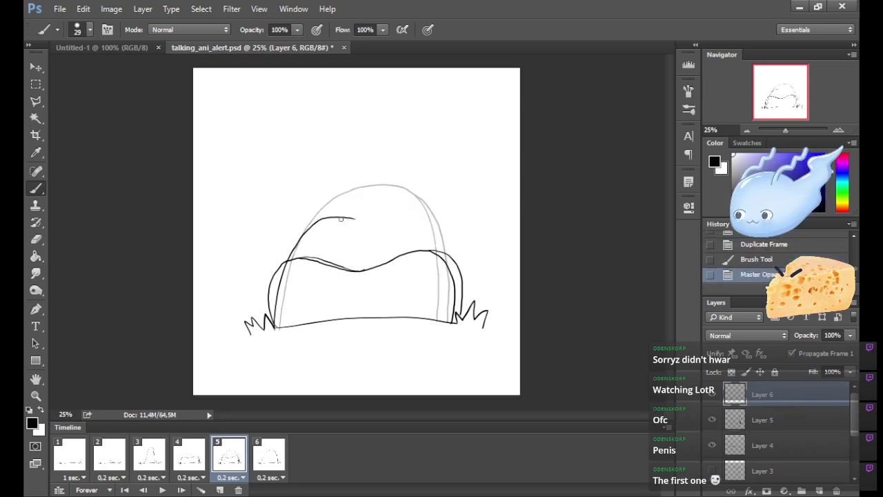
Draw the flat top edge of the in-between mound on Layer 6, continuing from the end of the left curve.
left_click_drag(347, 219, 415, 221)
key("ctrl+z")
left_click_drag(346, 218, 408, 219)
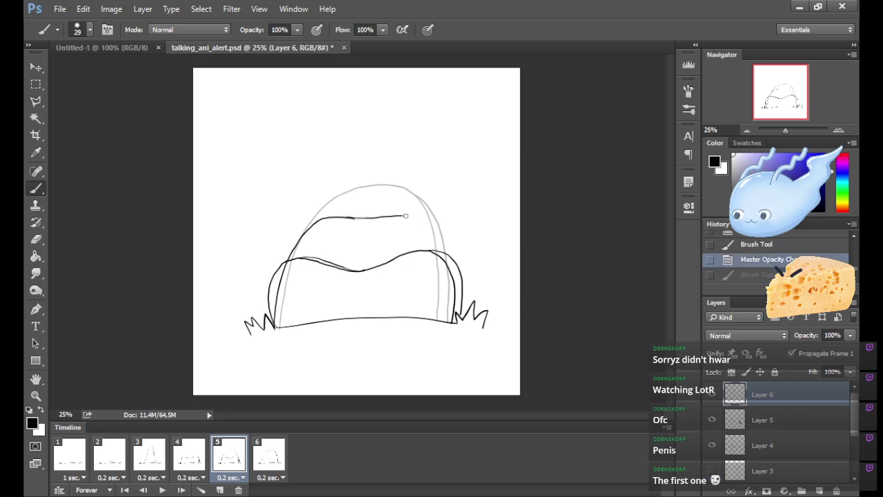
key("ctrl+z")
mouse_move(342, 217)
left_mouse_down()
mouse_move(412, 217)
mouse_move(437, 232)
mouse_move(457, 320)
left_mouse_up()
key("ctrl+z")
key("ctrl+z")
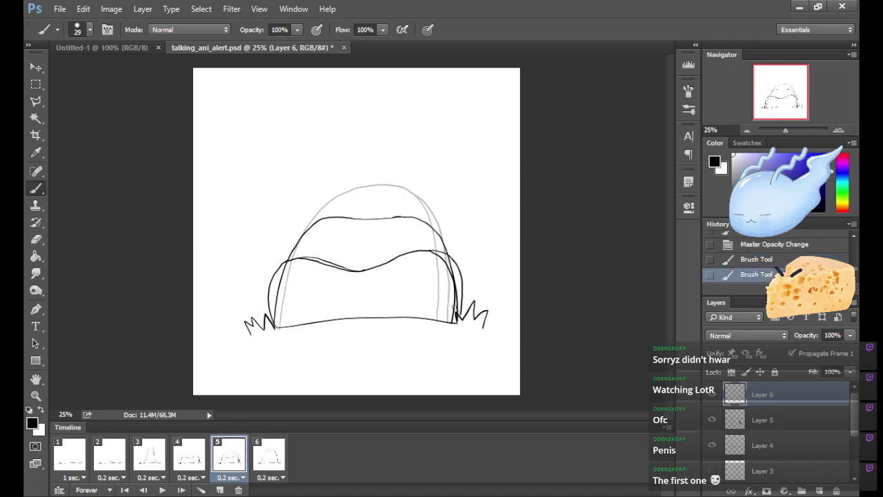
Try several strokes for the mound's right side, curving from the end of the flat top down to the ground.
key("ctrl+z")
mouse_move(404, 218)
left_mouse_down()
mouse_move(423, 232)
mouse_move(446, 275)
left_mouse_up()
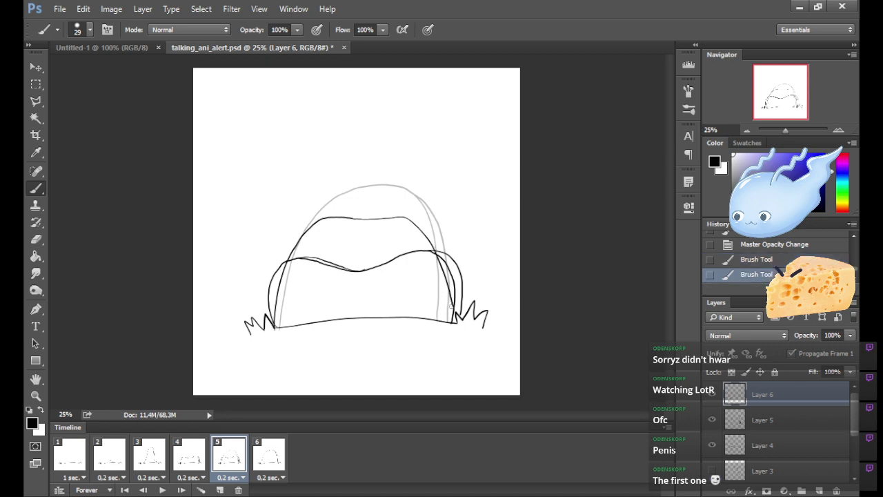
key("ctrl+z")
mouse_move(398, 220)
left_mouse_down()
mouse_move(422, 229)
mouse_move(443, 261)
mouse_move(451, 301)
left_mouse_up()
key("ctrl+z")
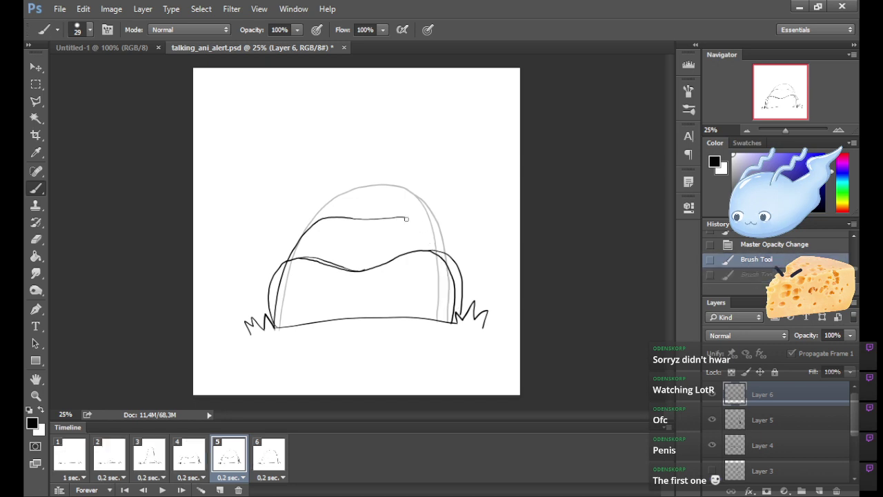
mouse_move(410, 217)
left_mouse_down()
mouse_move(428, 228)
mouse_move(445, 265)
mouse_move(452, 323)
left_mouse_up()
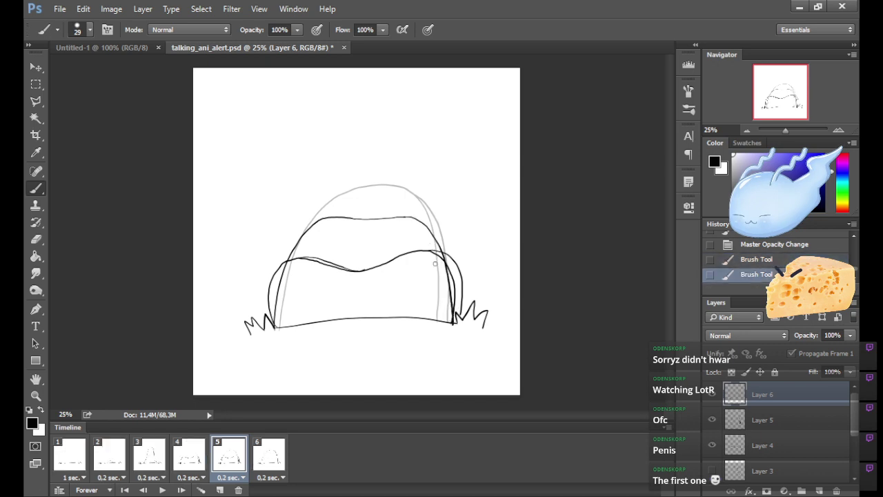
key("ctrl+z")
mouse_move(404, 215)
left_mouse_down()
mouse_move(443, 249)
mouse_move(452, 322)
left_mouse_up()
mouse_move(405, 216)
left_mouse_down()
mouse_move(432, 238)
mouse_move(453, 327)
left_mouse_up()
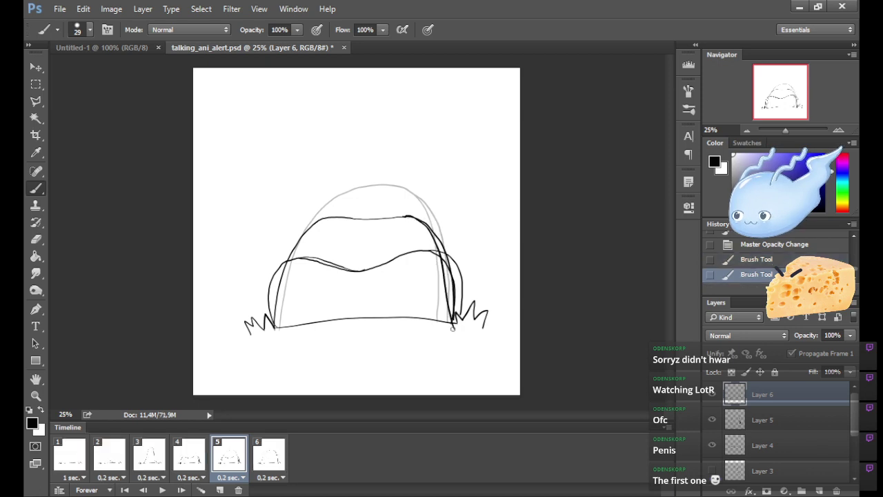
key("ctrl+z")
mouse_move(405, 216)
left_mouse_down()
mouse_move(439, 276)
mouse_move(439, 319)
left_mouse_up()
key("ctrl+z")
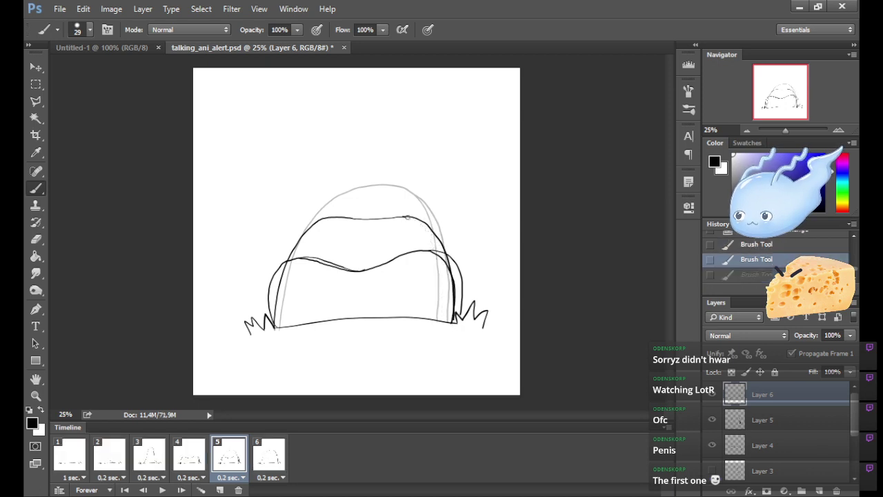
left_click_drag(406, 216, 447, 320)
key("ctrl+z")
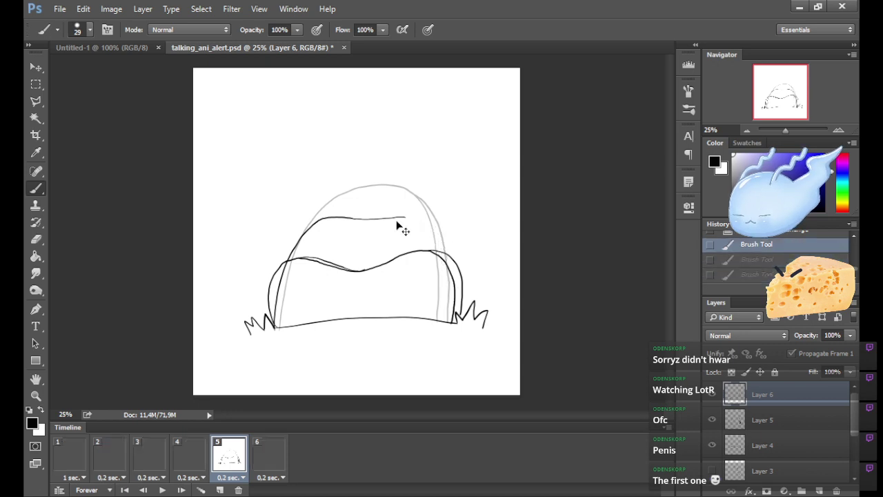
Try redrawing the top edge and right side in one stroke and patching the upper right bend, and undo these strokes.
left_click(350, 221)
key("ctrl+z")
mouse_move(353, 219)
left_mouse_down()
mouse_move(393, 217)
mouse_move(444, 246)
mouse_move(452, 321)
left_mouse_up()
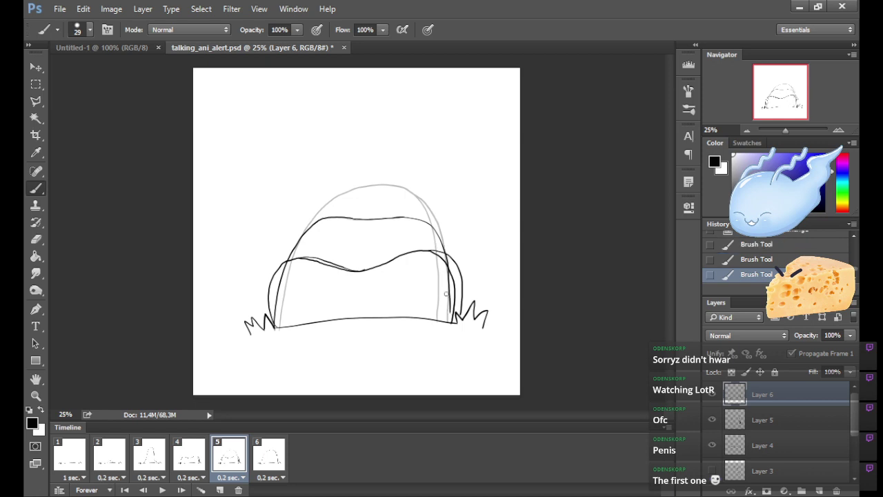
key("ctrl+z")
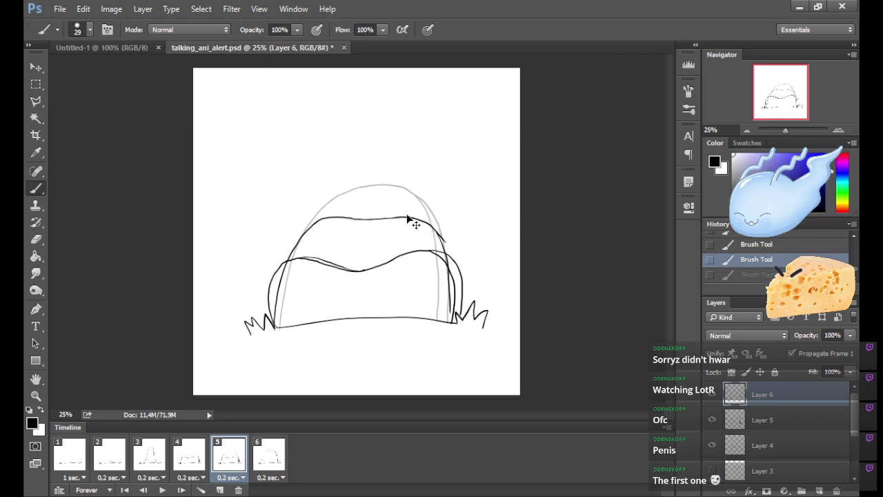
left_click_drag(431, 226, 445, 282)
key("ctrl+z")
left_click_drag(439, 236, 450, 280)
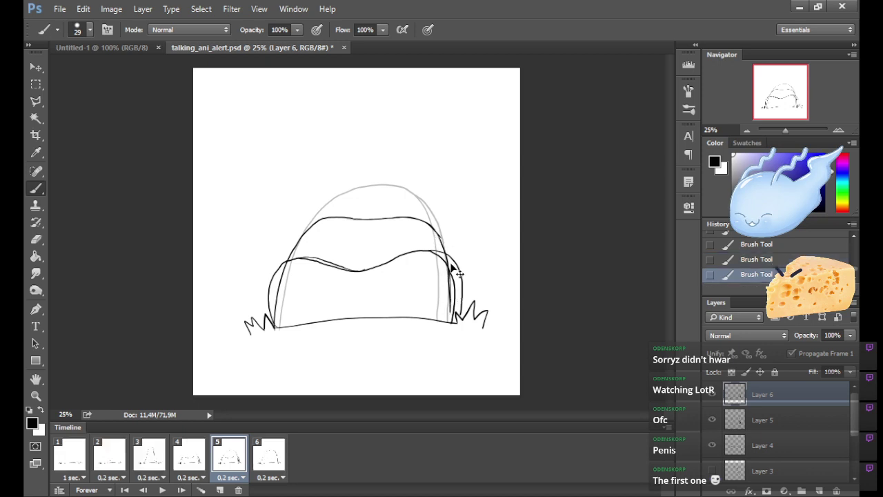
key("ctrl+z")
key("ctrl+alt+z")
key("ctrl+alt+z")
key("ctrl+alt+z")
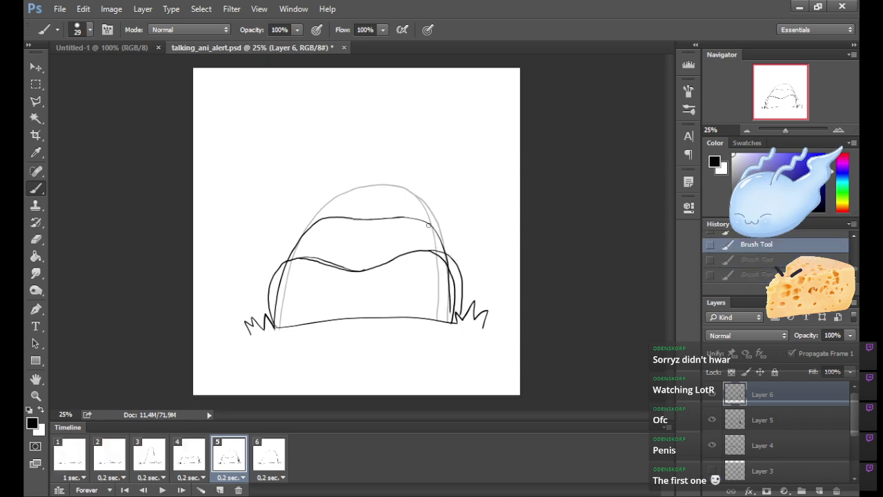
Draw the mound's right side from the flat top to the right grass tuft, erase its overshooting end and redraw the lower part.
mouse_move(406, 218)
left_mouse_down()
mouse_move(442, 248)
mouse_move(452, 316)
left_mouse_up()
key("ctrl+z")
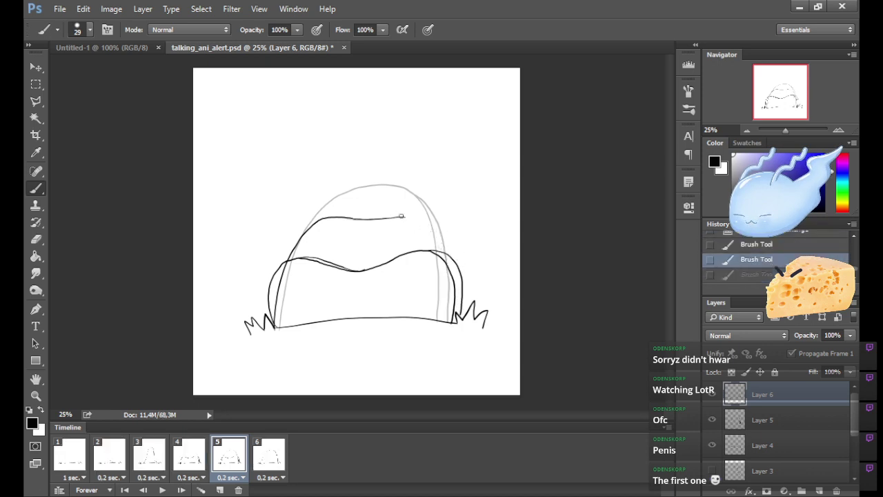
mouse_move(407, 217)
left_mouse_down()
mouse_move(430, 228)
mouse_move(454, 314)
left_mouse_up()
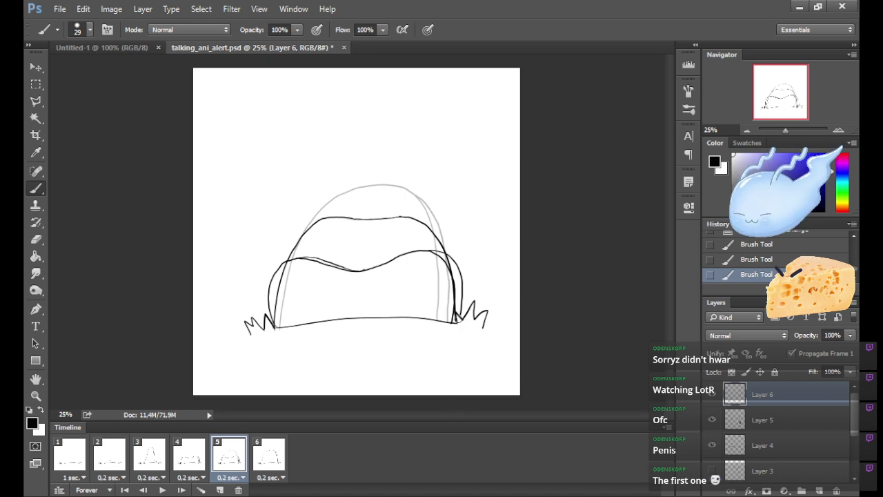
left_click_drag(454, 316, 456, 325)
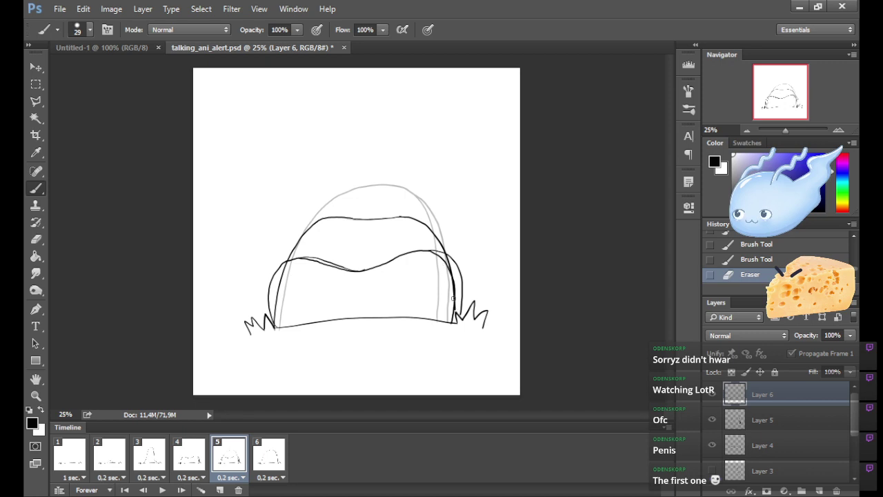
left_click_drag(453, 298, 456, 320)
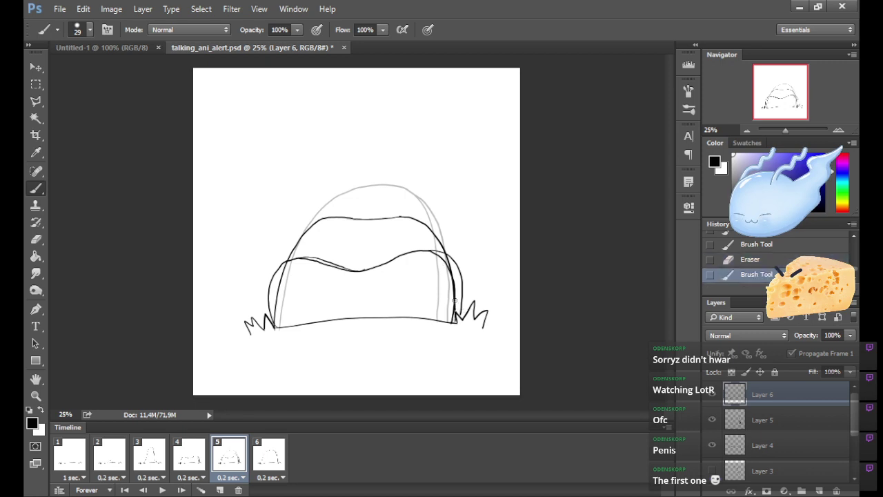
Lower the opacity of Layer 4's two-humped shape to 32% and make Layer 6 the active layer again.
left_click(791, 450)
left_click_drag(809, 340, 761, 348)
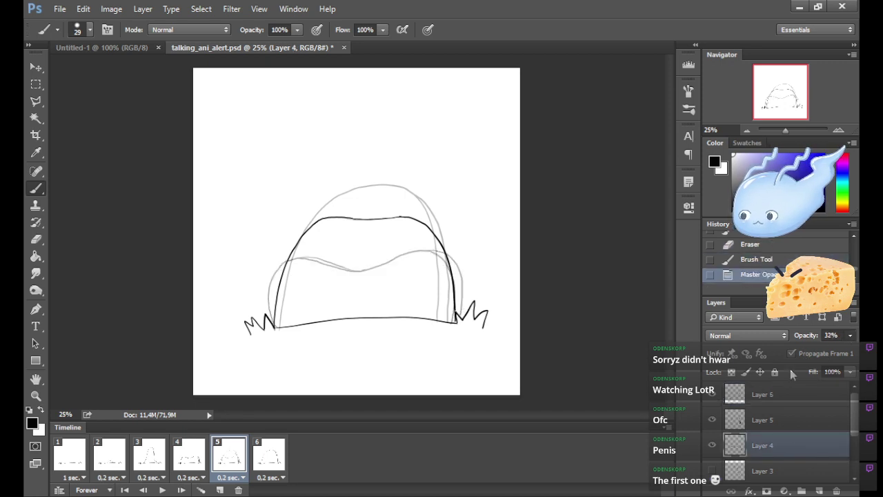
left_click(788, 396)
Draw a second, inner contour line along the mound's right side from the upper bend down to the ground on Layer 6.
left_click_drag(426, 225, 447, 303)
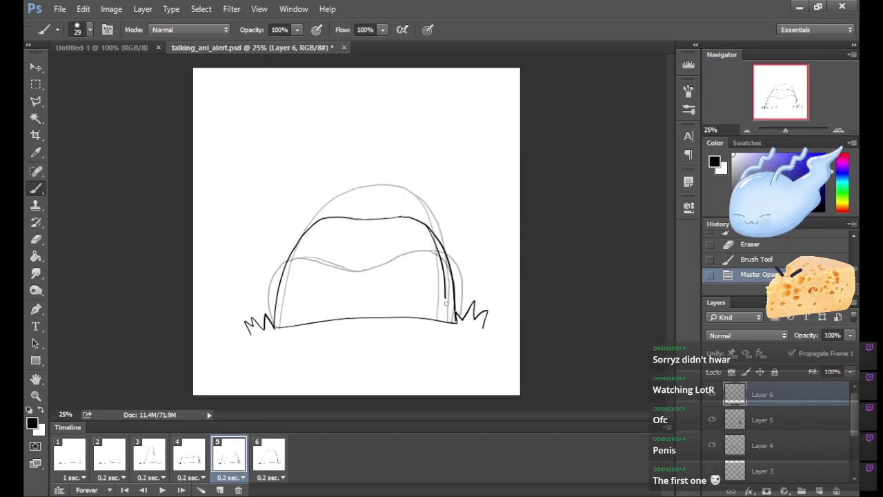
key("ctrl+z")
left_click_drag(429, 229, 446, 317)
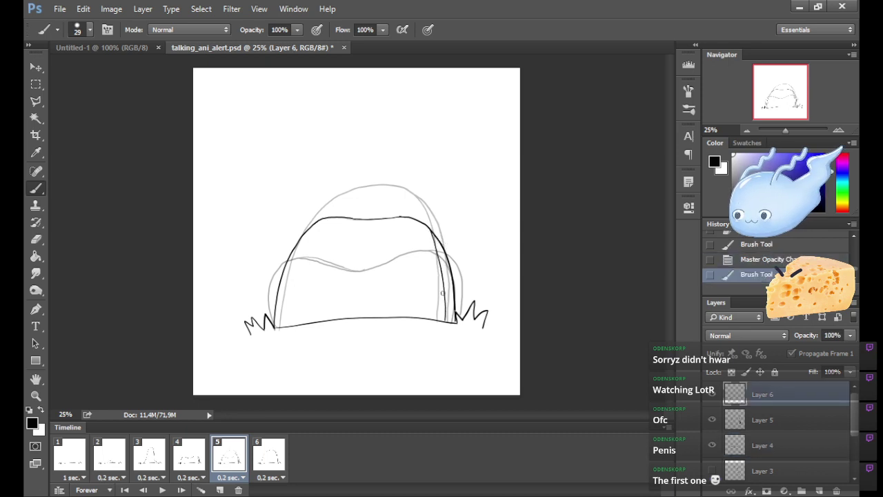
key("ctrl+z")
left_click_drag(426, 227, 445, 320)
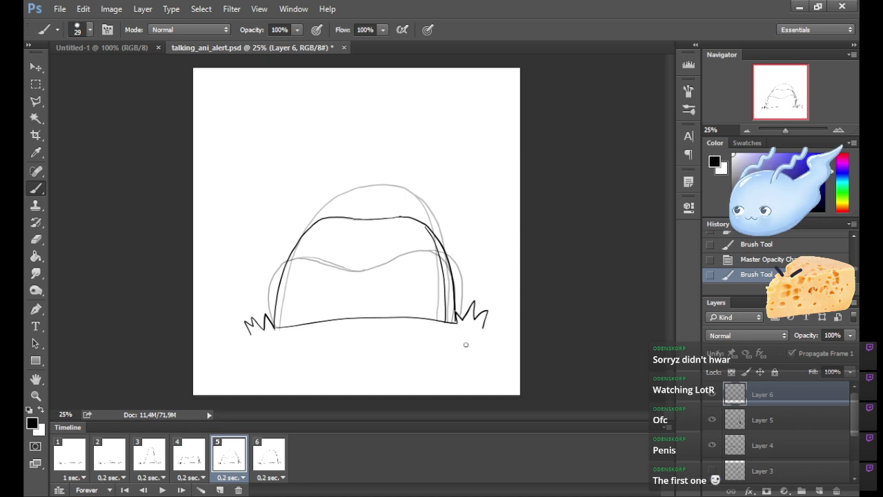
key("ctrl+z")
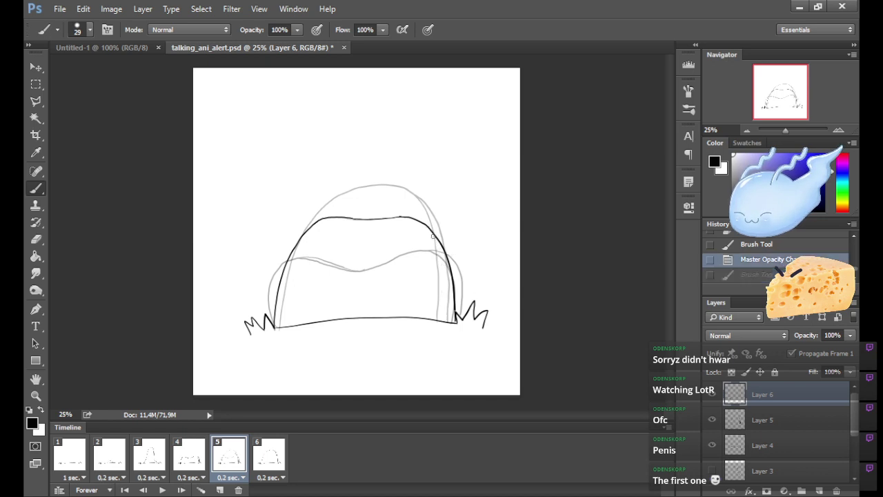
left_click_drag(433, 233, 448, 320)
key("ctrl+z")
left_click_drag(434, 235, 444, 316)
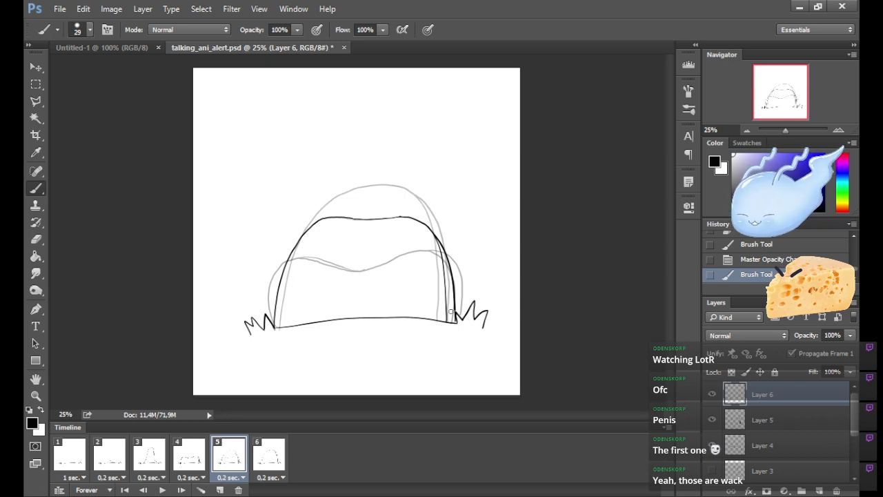
Restore the opacity of Layer 5's tall mound and Layer 4's two-humped shape to 100% in frame 5.
left_click(269, 461)
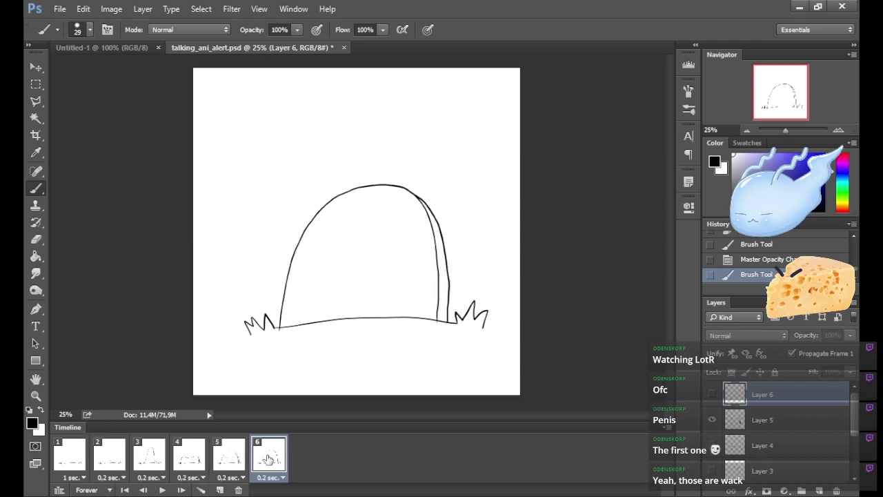
left_click(232, 456)
left_click(795, 410)
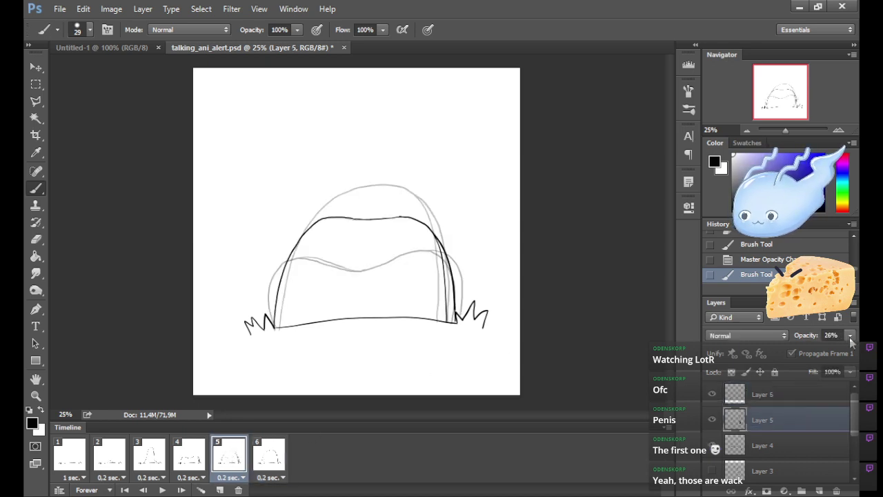
left_click(850, 336)
left_click(825, 354)
left_click(793, 445)
left_click(850, 336)
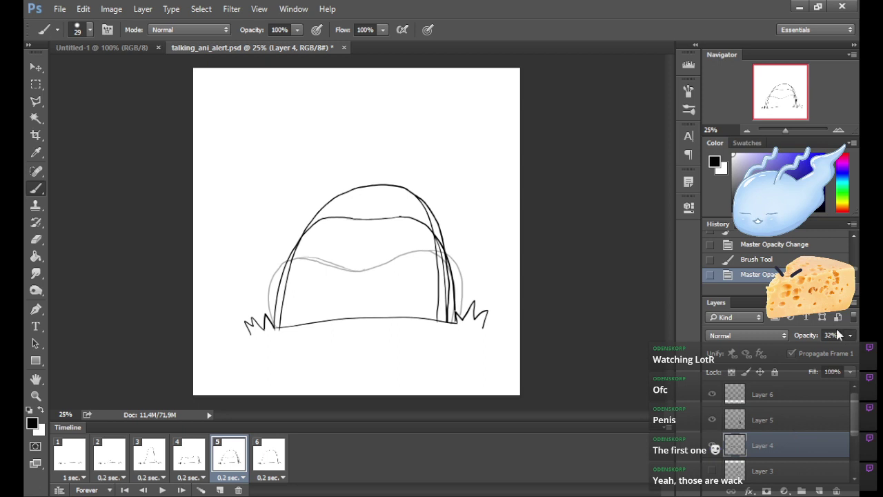
left_click(832, 356)
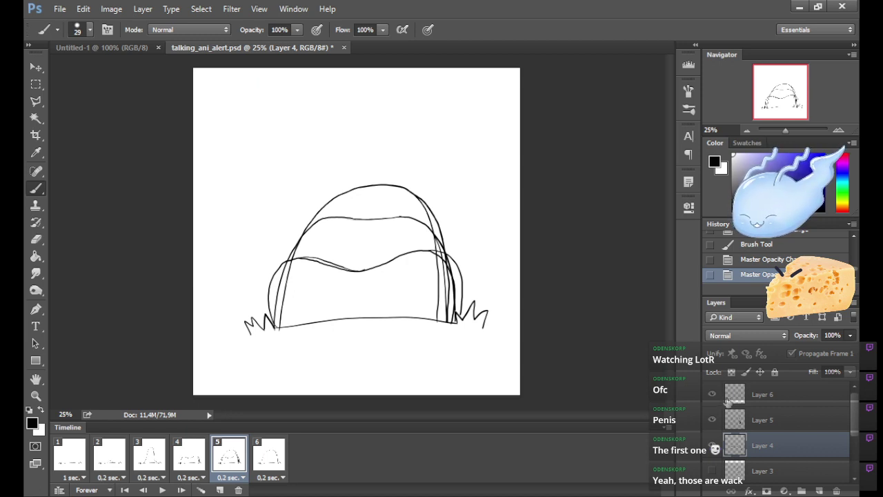
Hide Layer 4 and Layer 5 in frame 5 and move Layer 6 beneath Layer 5 in the layer order.
left_click(713, 445)
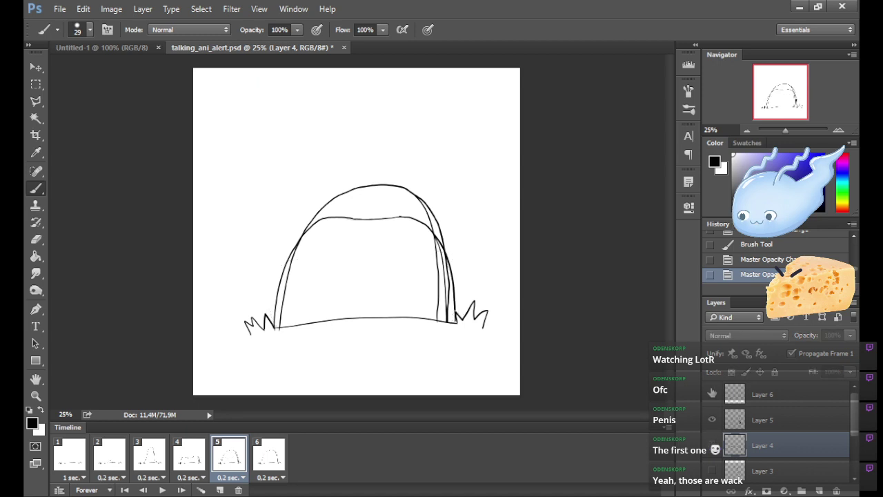
left_click(712, 394)
left_click(712, 396)
left_click(713, 420)
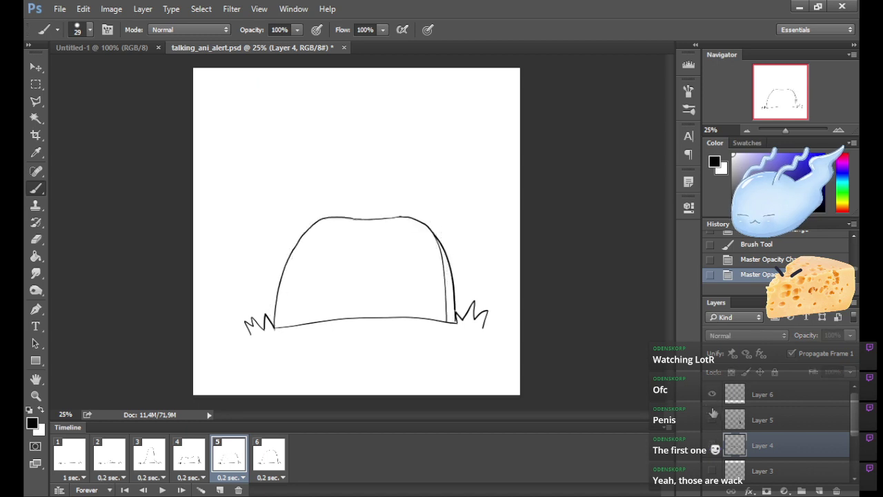
left_click_drag(759, 395, 755, 450)
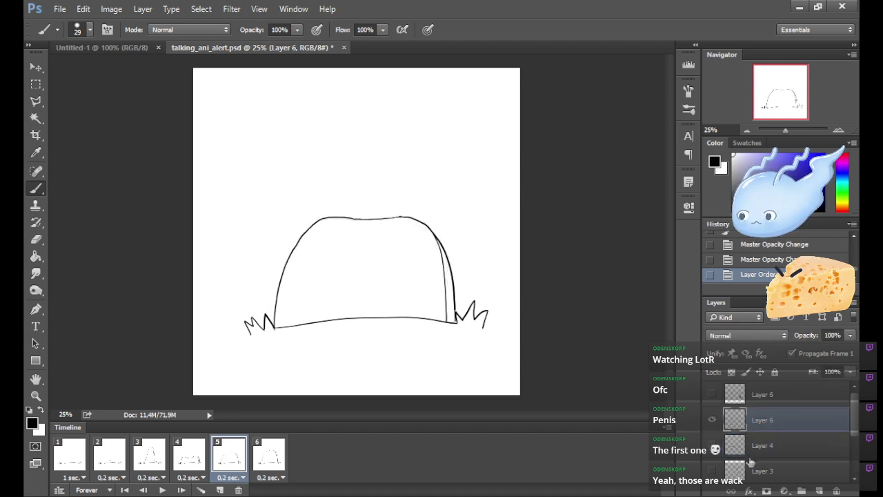
Review frames 6, 5 and 4 one by one and play the animation through.
left_click(275, 459)
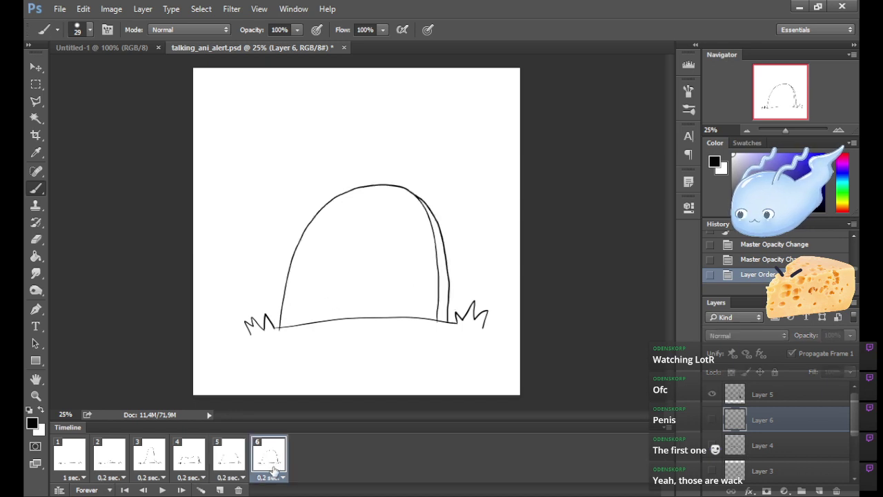
left_click(217, 459)
left_click(193, 468)
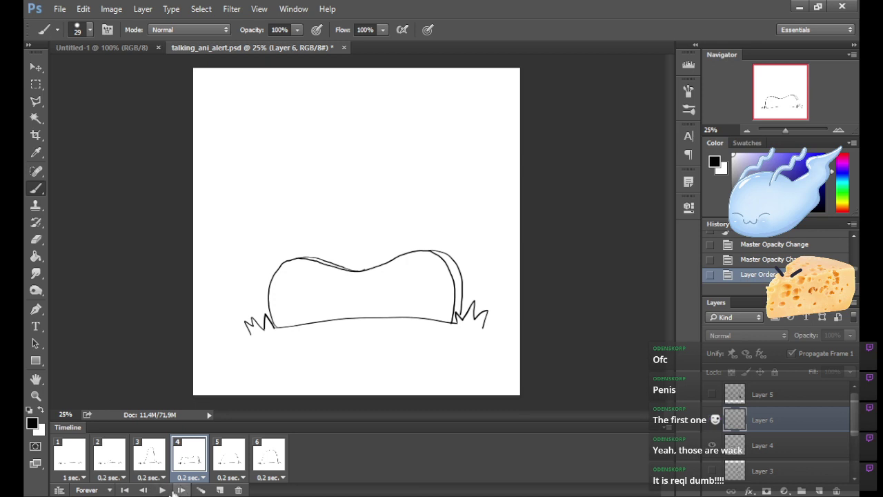
left_click(162, 490)
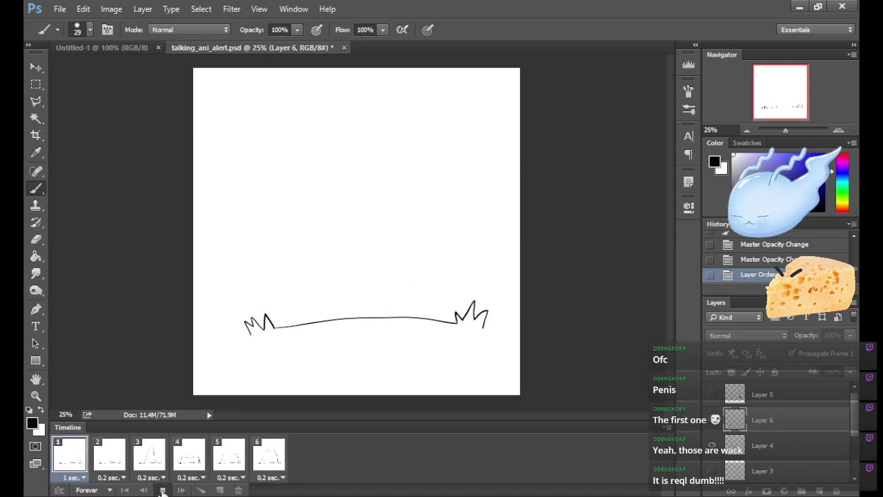
left_click(160, 490)
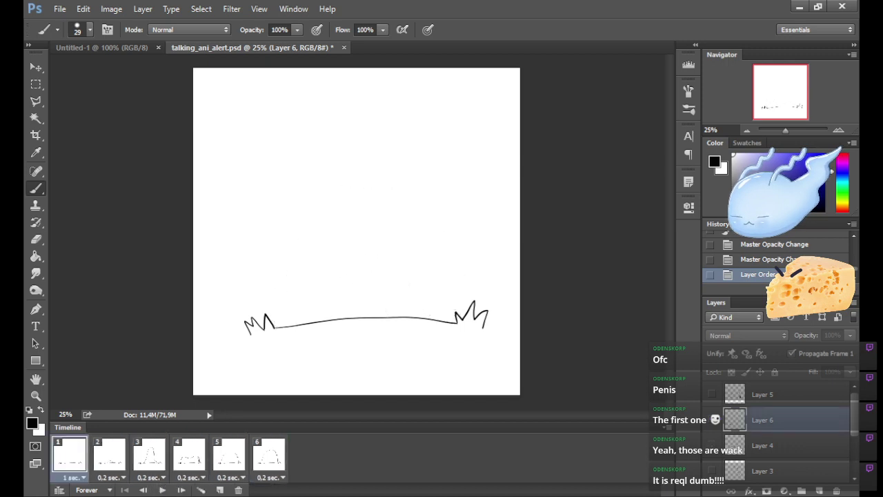
Set the frame delay of frames 2 through 6 to 0.1 seconds each.
left_click(121, 477)
left_click(131, 346)
left_click(146, 477)
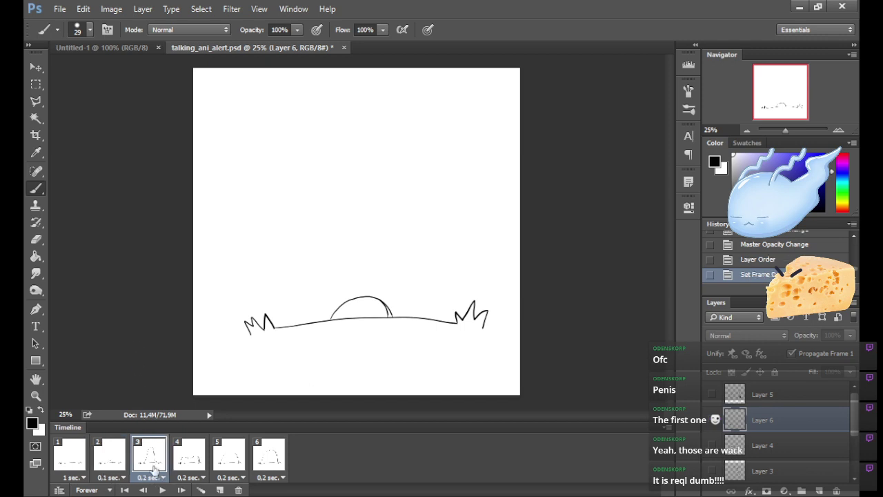
left_click(190, 345)
left_click(188, 478)
left_click(217, 343)
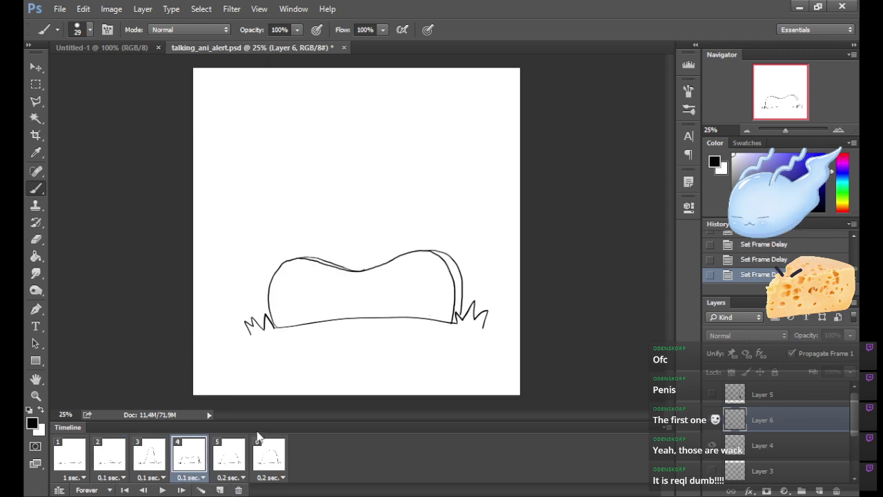
left_click(241, 477)
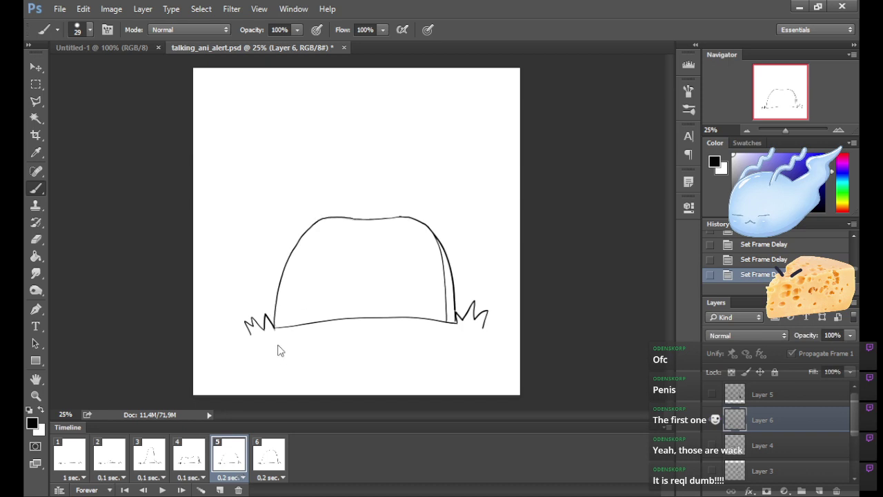
left_click(277, 341)
left_click(272, 477)
left_click(320, 345)
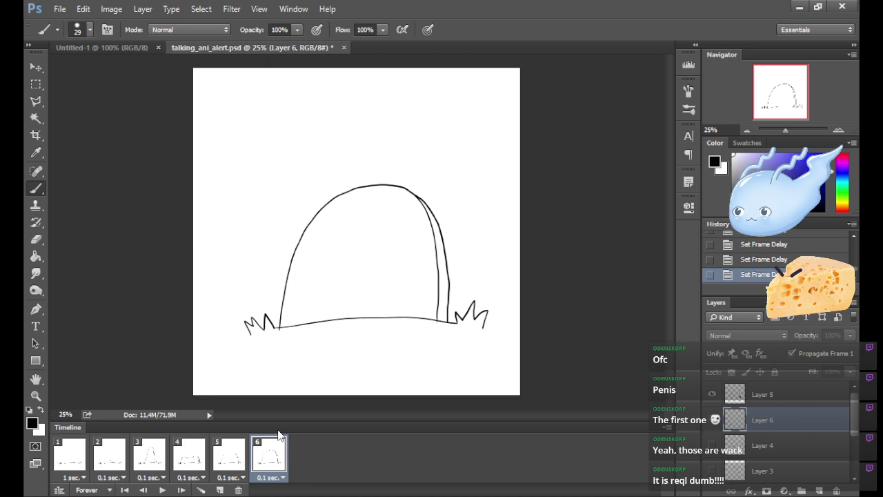
Play the animation with the shorter delays and compare frame 5's in-between mound with Layer 5's tall mound.
left_click(162, 490)
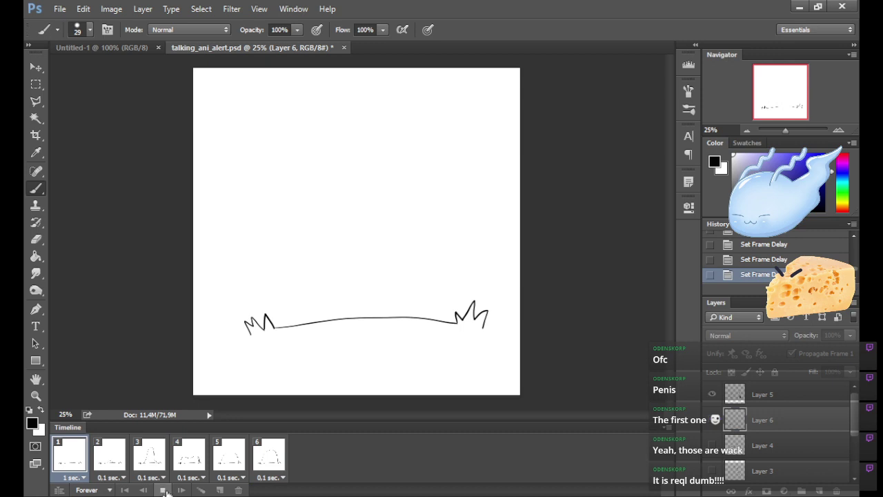
left_click(164, 490)
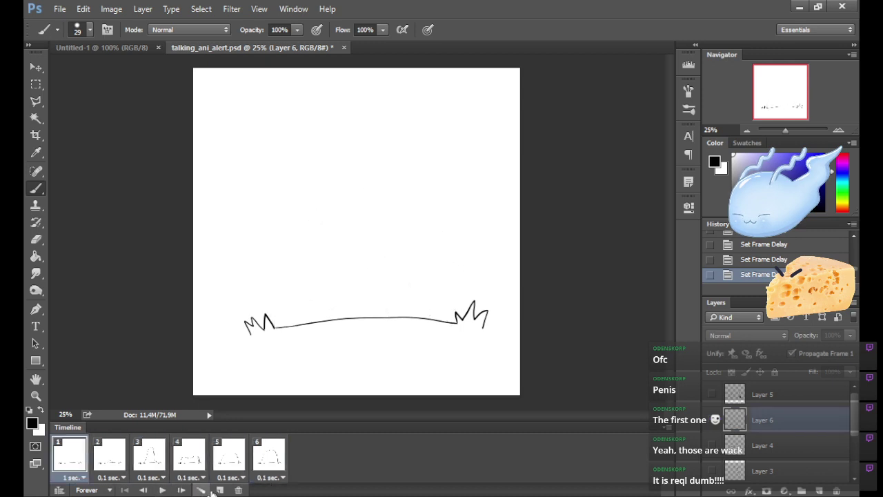
left_click(234, 465)
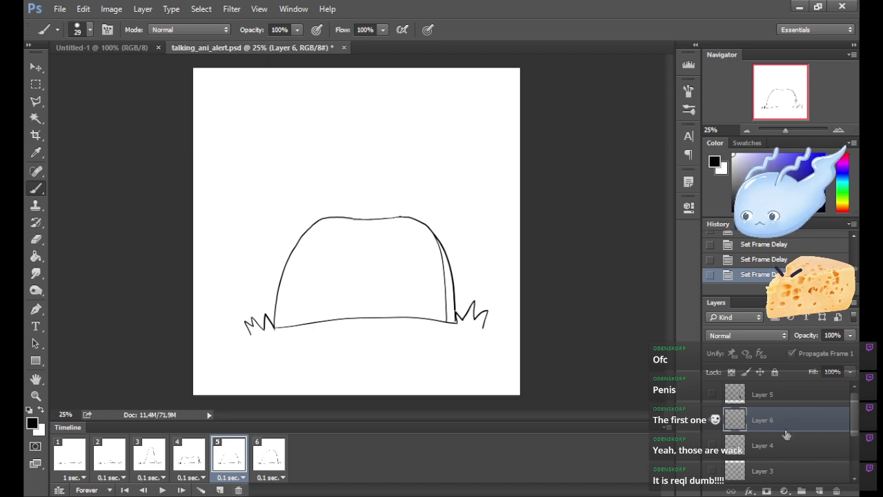
left_click(793, 395)
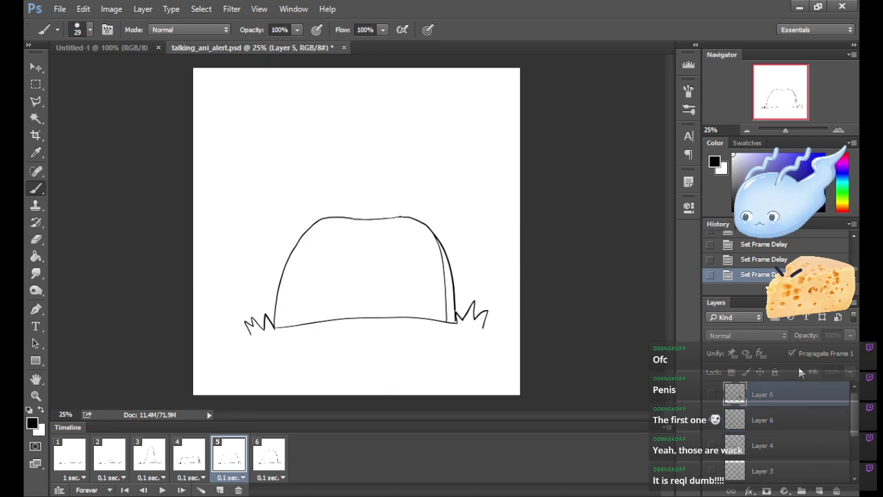
left_click(712, 395)
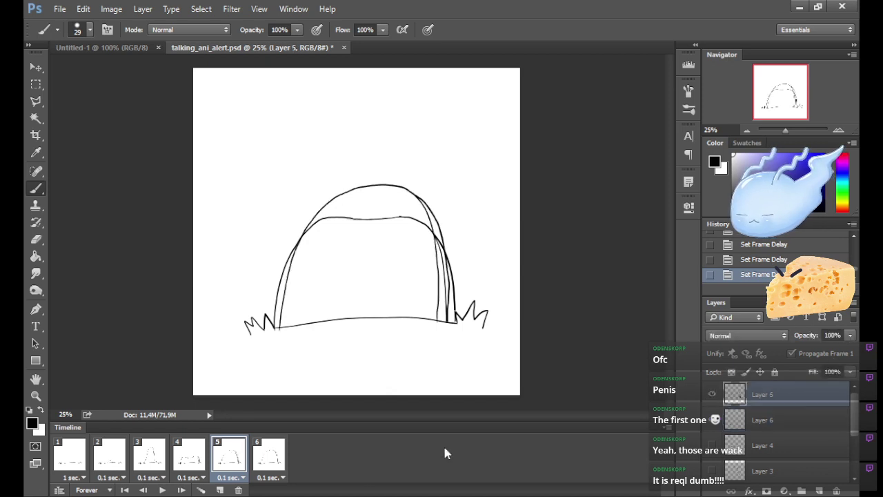
left_click(199, 464)
Delete frame 5 with the in-between mound, and delete its drawing layer, Layer 6.
left_click(228, 464)
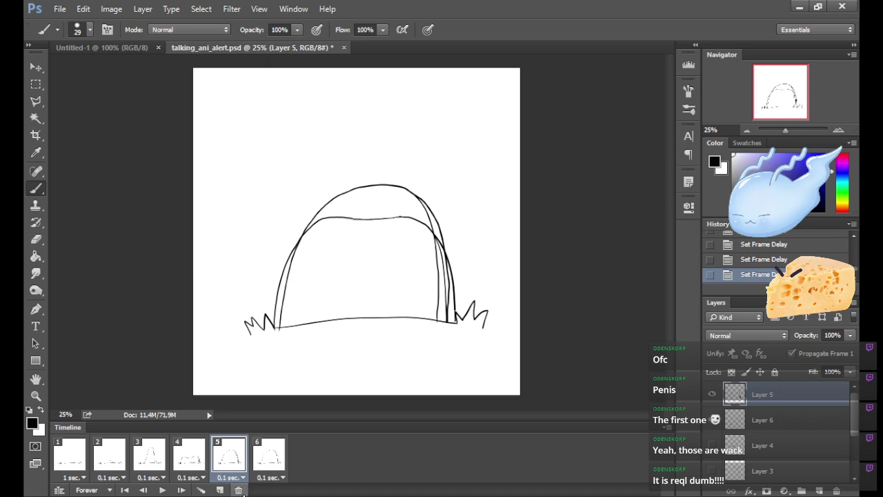
left_click(239, 490)
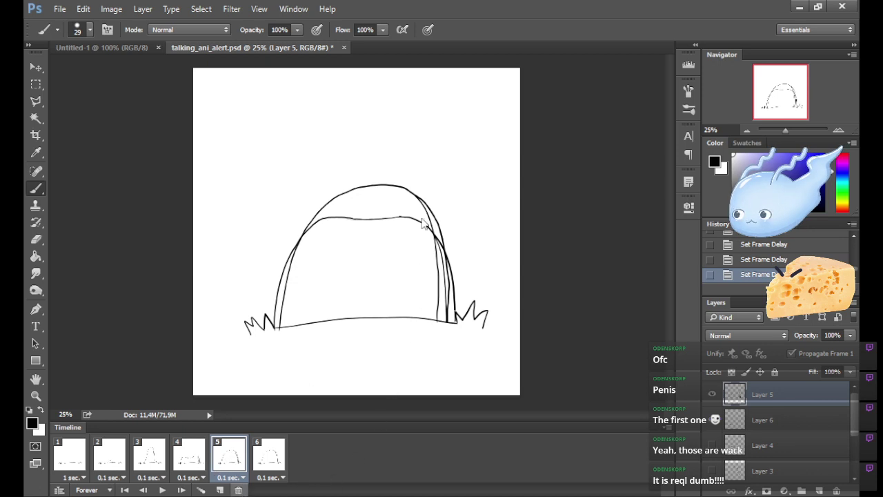
left_click(713, 422)
left_click(775, 418)
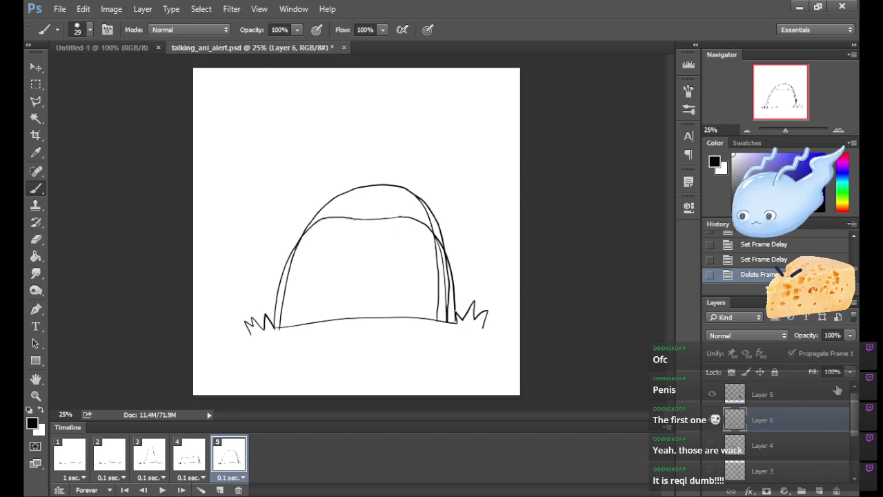
left_click(836, 491)
Compare the last two frames and play the shortened five-frame animation.
left_click(181, 457)
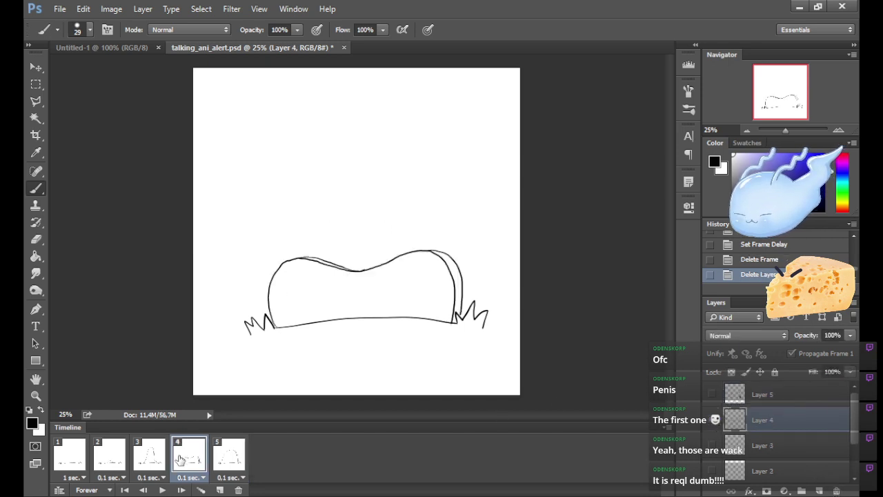
left_click(225, 451)
left_click(160, 490)
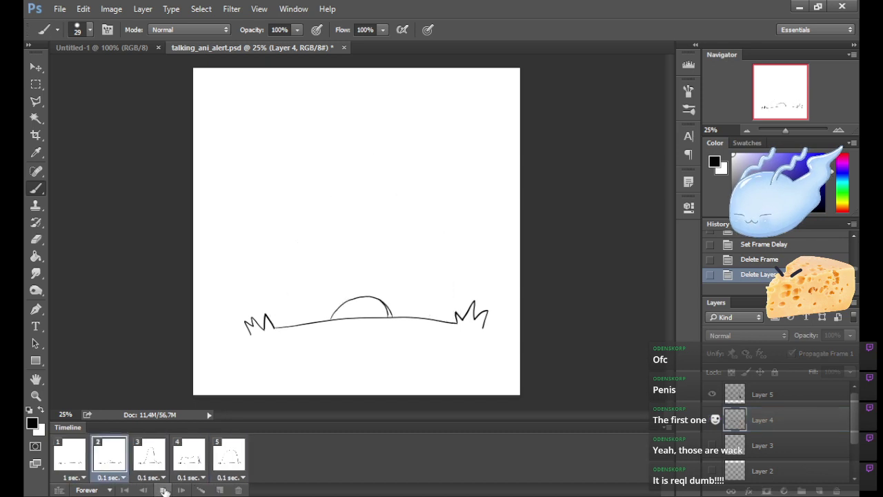
left_click(163, 491)
Set the delay of frame 5, the tall mound, to 0.5 seconds and play the animation to check it.
left_click(229, 457)
left_click(241, 478)
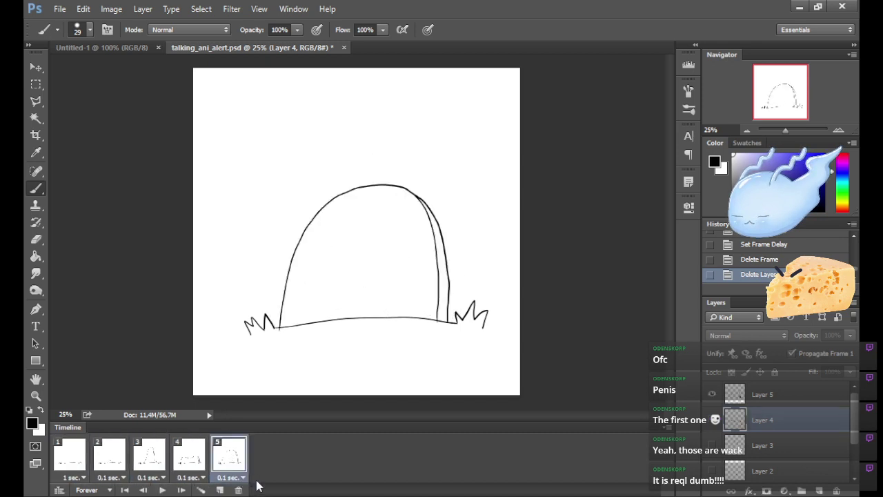
left_click(252, 372)
left_click(162, 490)
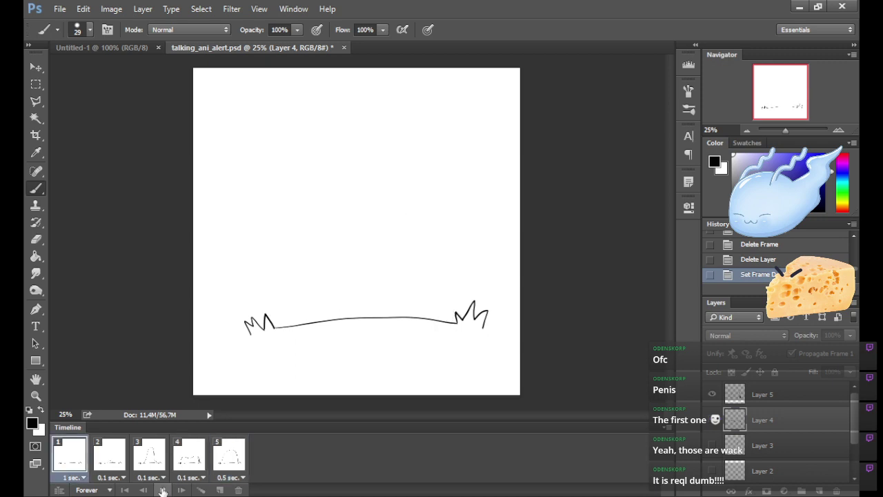
left_click(163, 490)
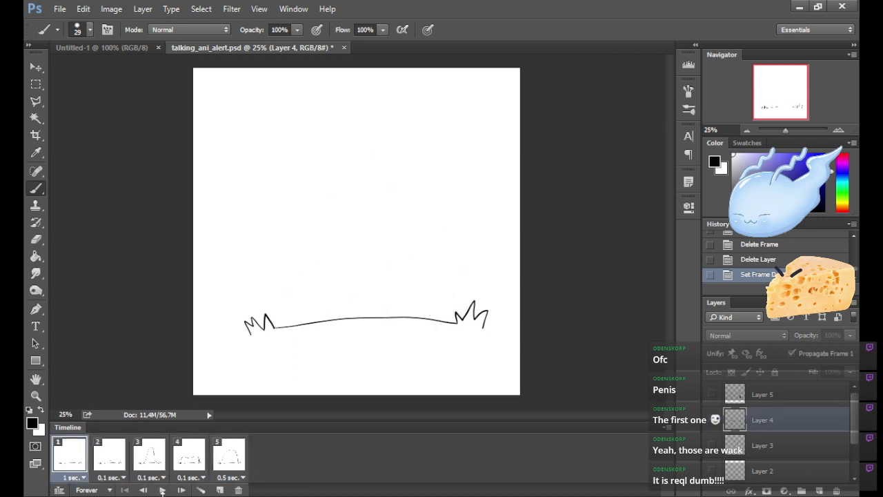
Duplicate frame 5 as a new final frame, make Layer 5 the active layer and save the document.
left_click(235, 460)
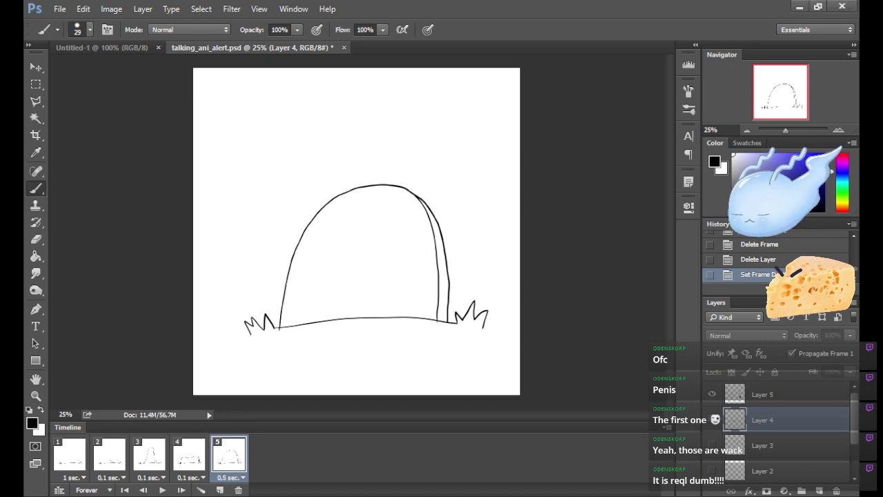
left_click(220, 490)
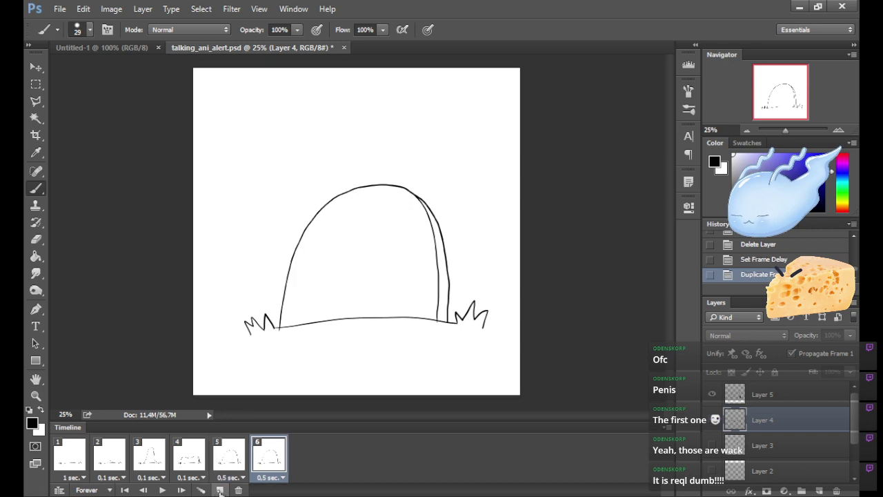
left_click(765, 397)
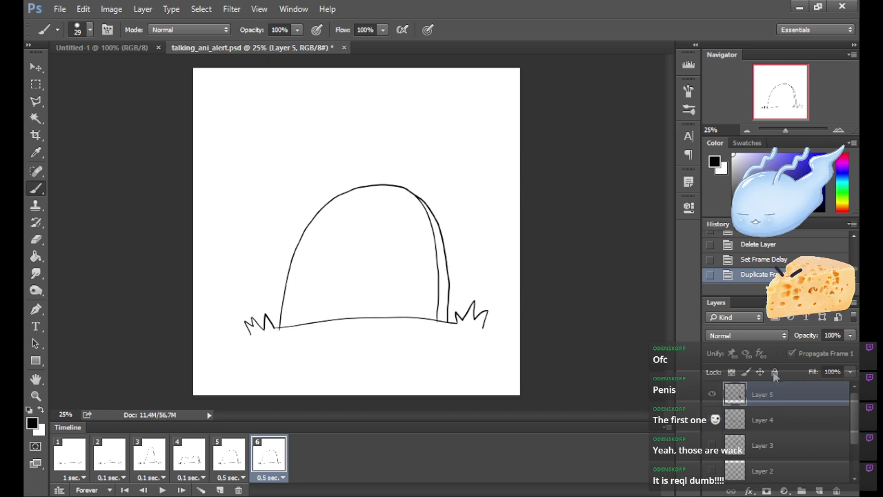
key("ctrl+s")
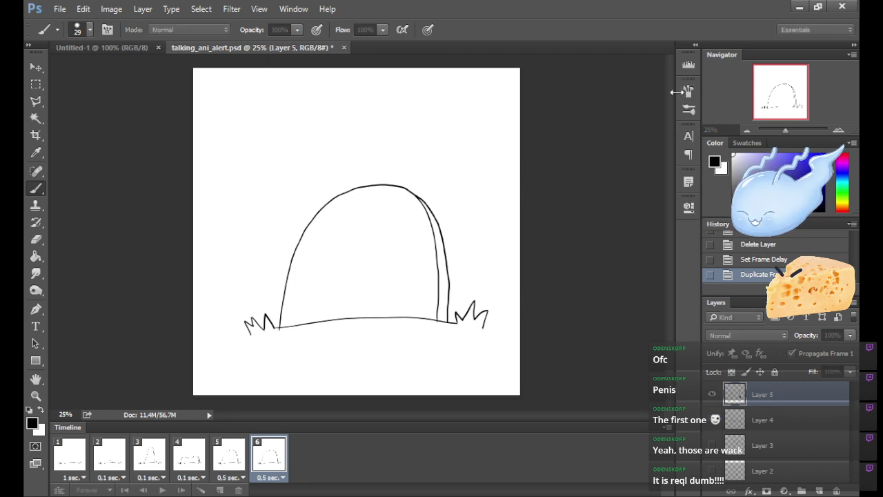
Duplicate Layer 5 and free-transform the mound copy, lowering its top edge to about 93.5% height.
key("ctrl+j")
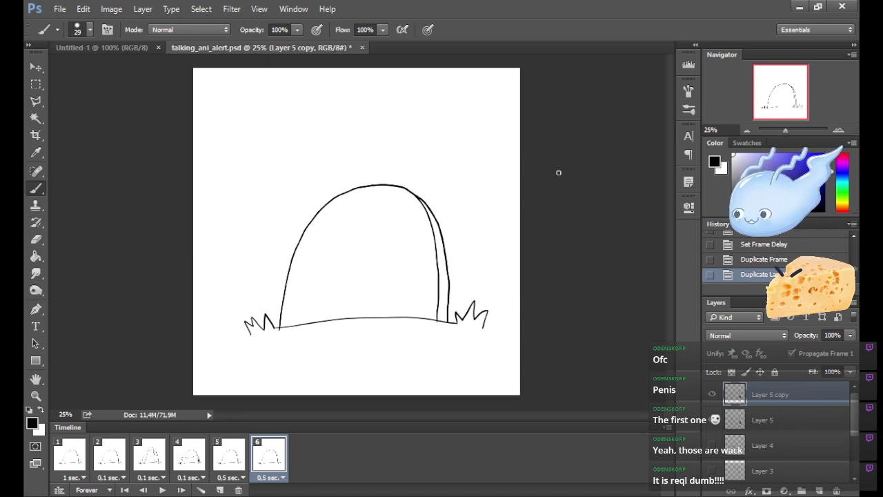
left_click(36, 83)
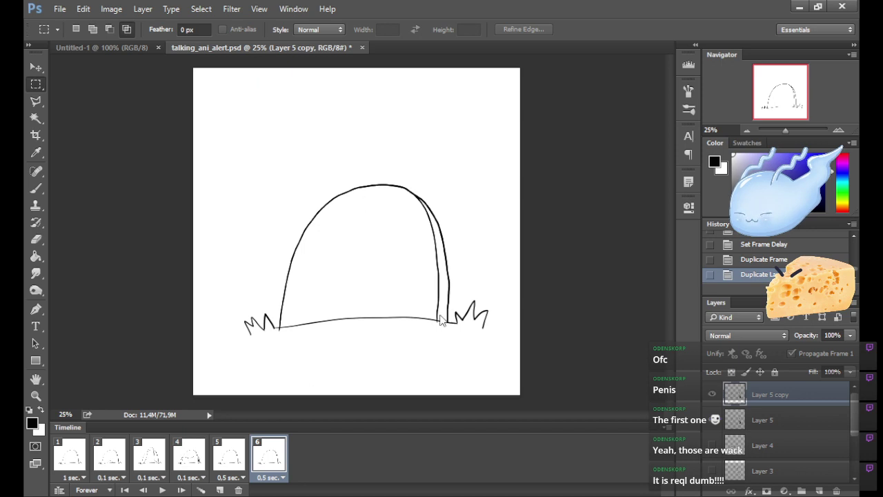
key("ctrl+t")
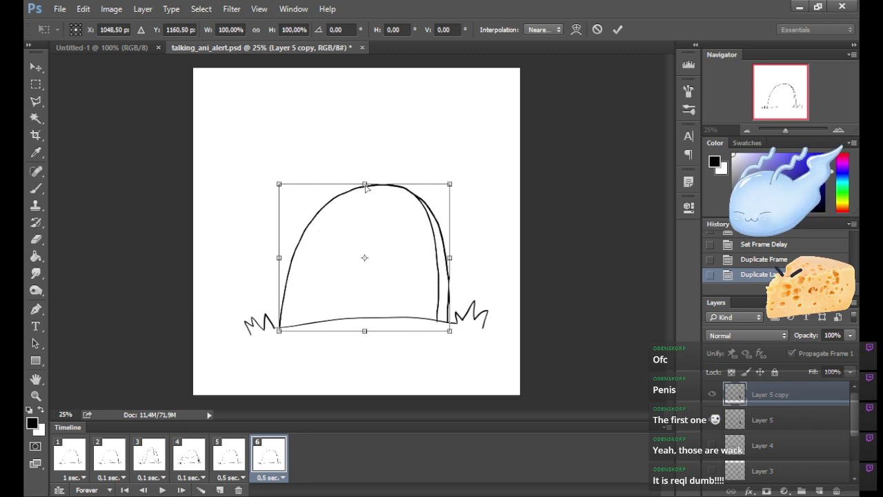
left_click_drag(365, 184, 365, 195)
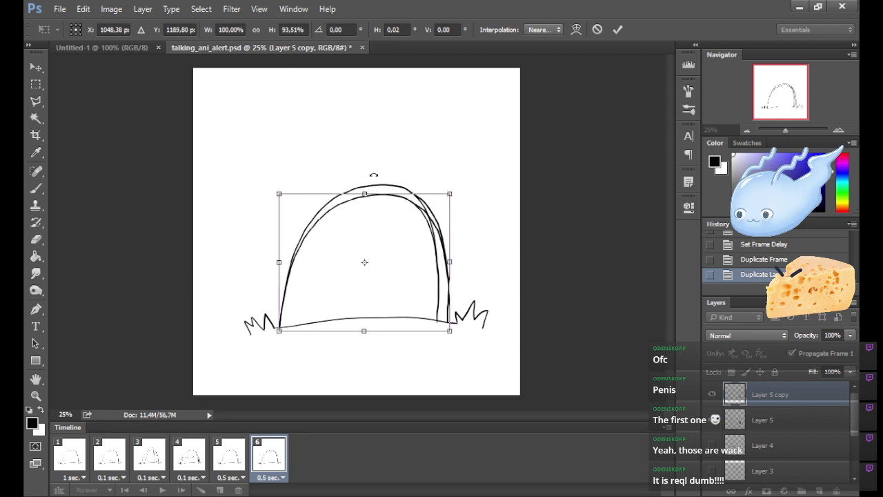
left_click(617, 30)
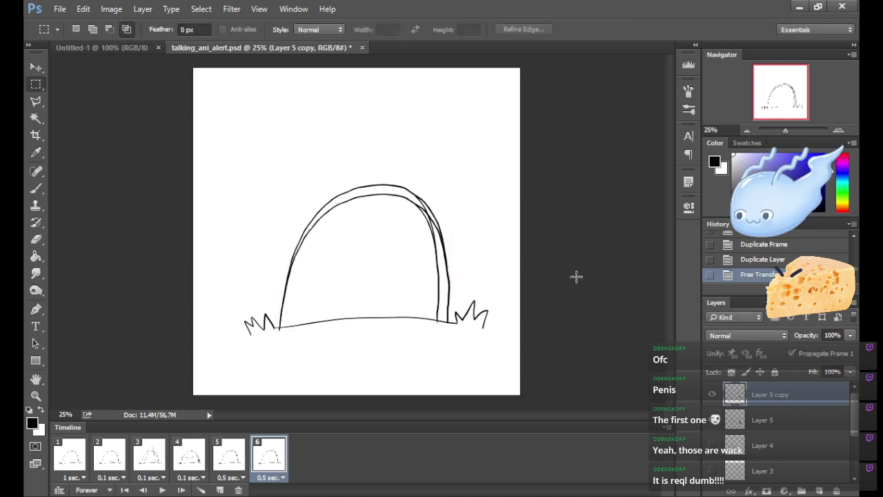
Hide the original Layer 5 in frame 6, and hide the squashed Layer 5 copy in frames 1 to 5.
left_click(712, 421)
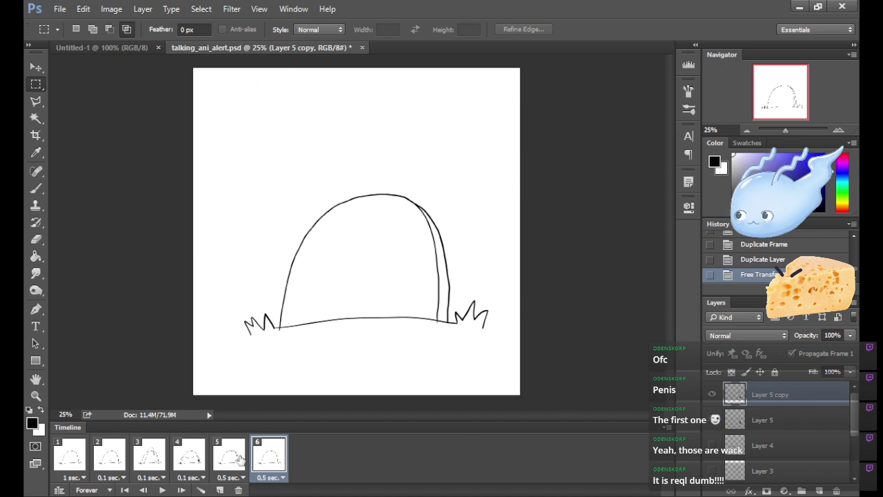
left_click(233, 459)
left_click(74, 458, "shift")
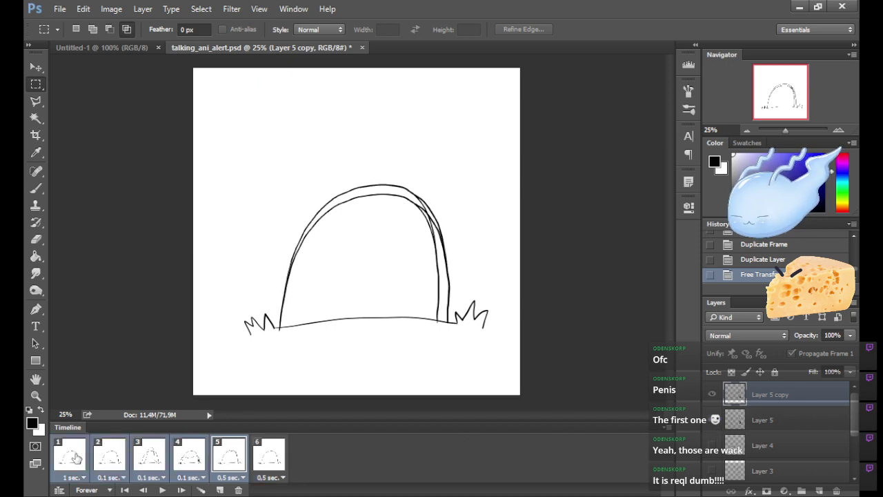
left_click(712, 397)
left_click(268, 461)
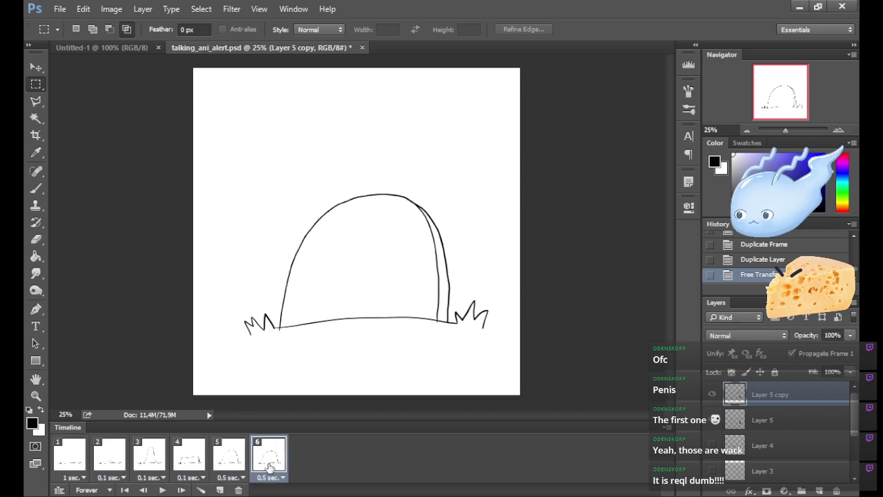
Compare frames 4, 5 and 6 back and forth, and play the six-frame animation to check the mound's settling motion.
left_click(232, 458)
left_click(199, 456)
left_click(236, 459)
left_click(266, 459)
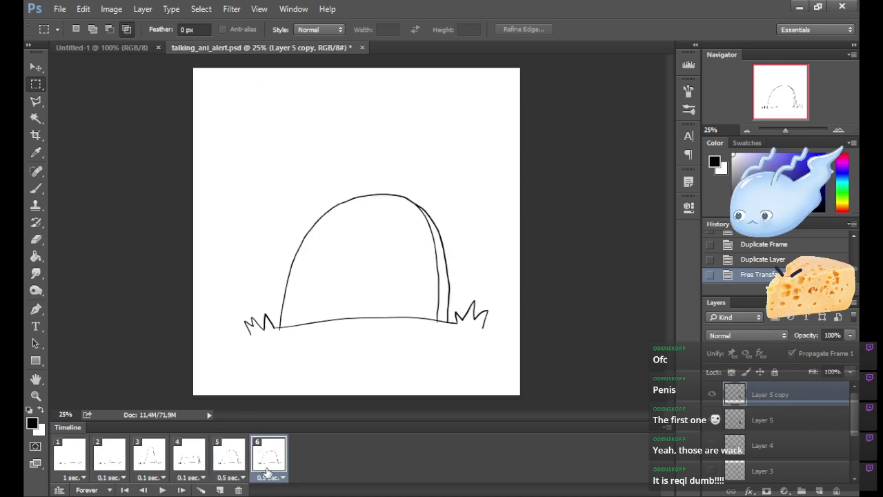
left_click(241, 456)
left_click(269, 458)
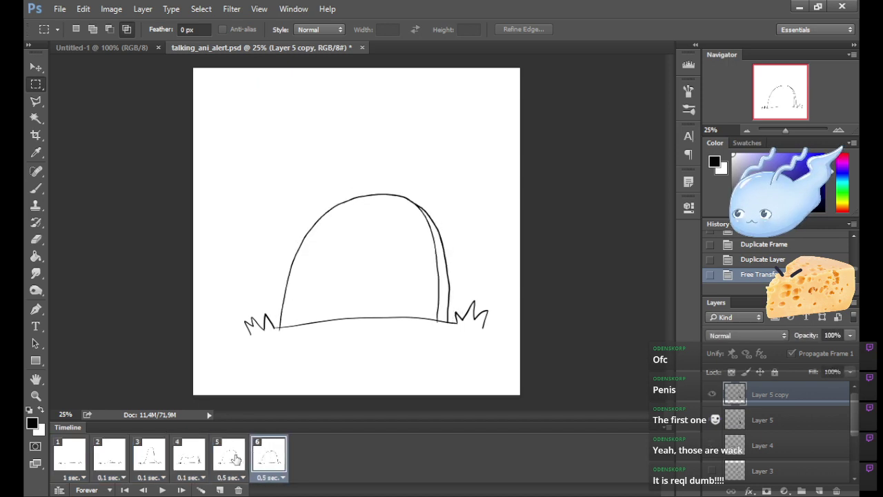
left_click(237, 459)
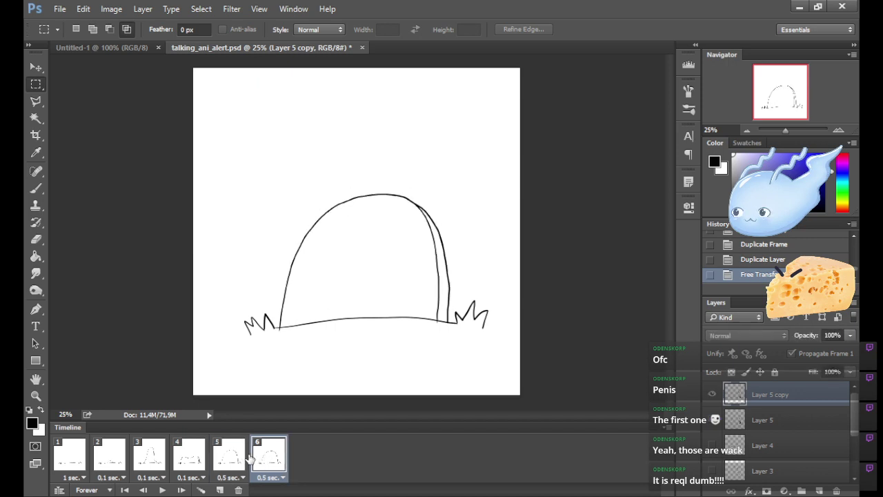
left_click(202, 458)
left_click(232, 459)
left_click(268, 458)
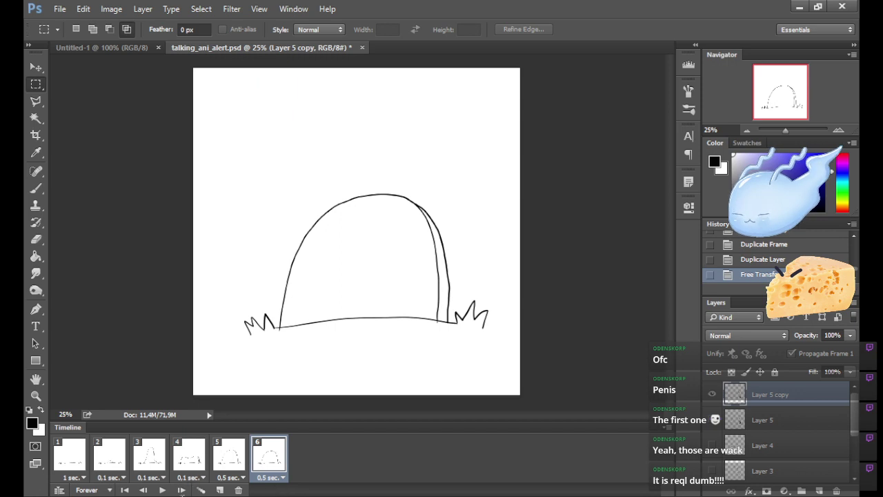
left_click(162, 490)
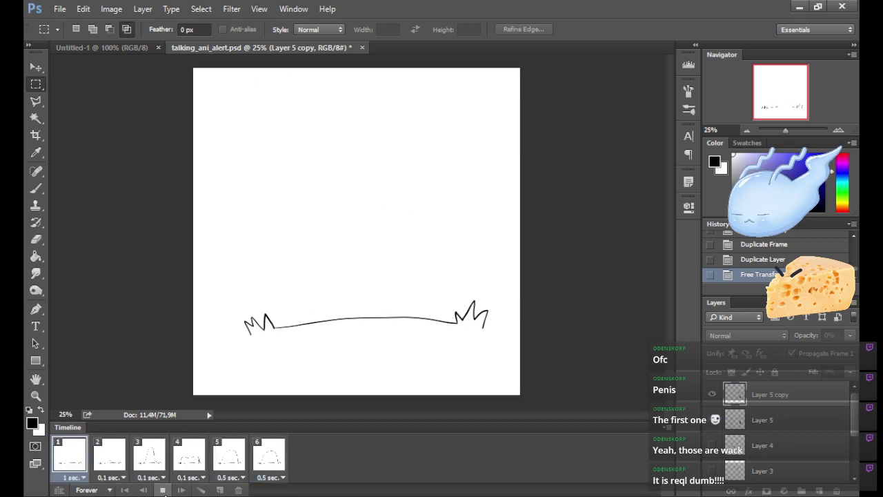
left_click(163, 490)
Set the delays of frames 5 and 6 to 0.1 seconds each and play the animation.
left_click(229, 474)
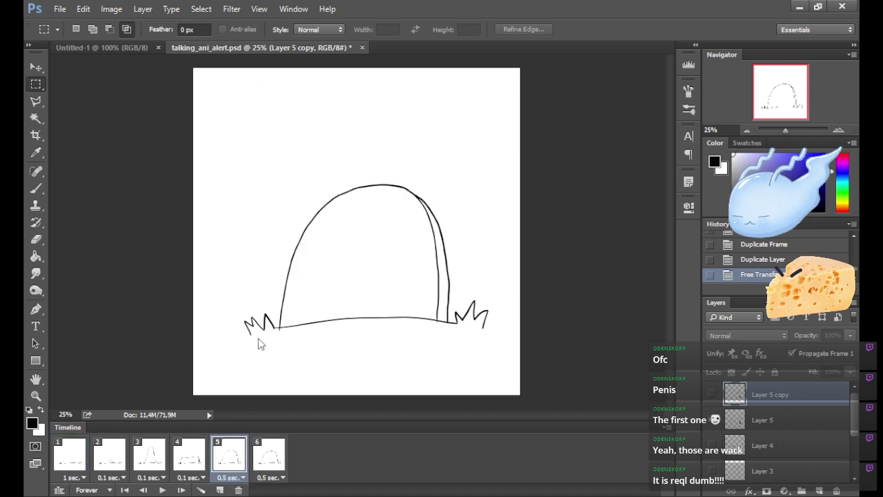
left_click(259, 341)
left_click(269, 477)
left_click(299, 341)
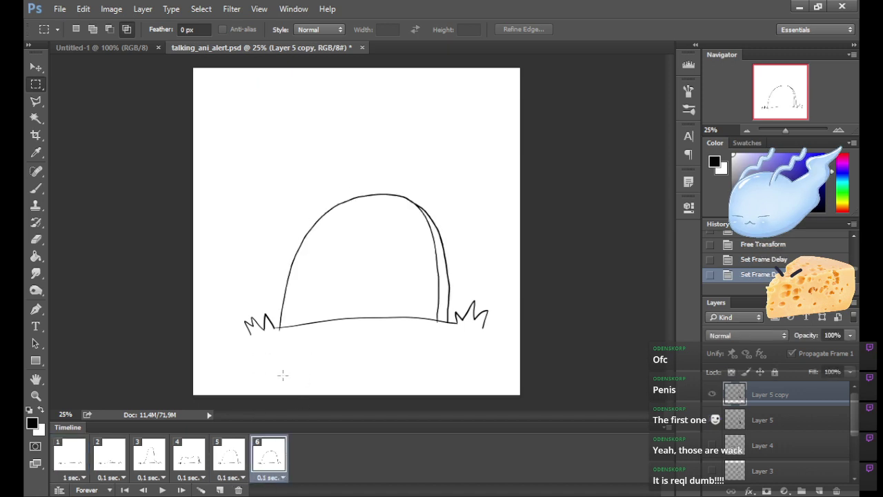
left_click(162, 490)
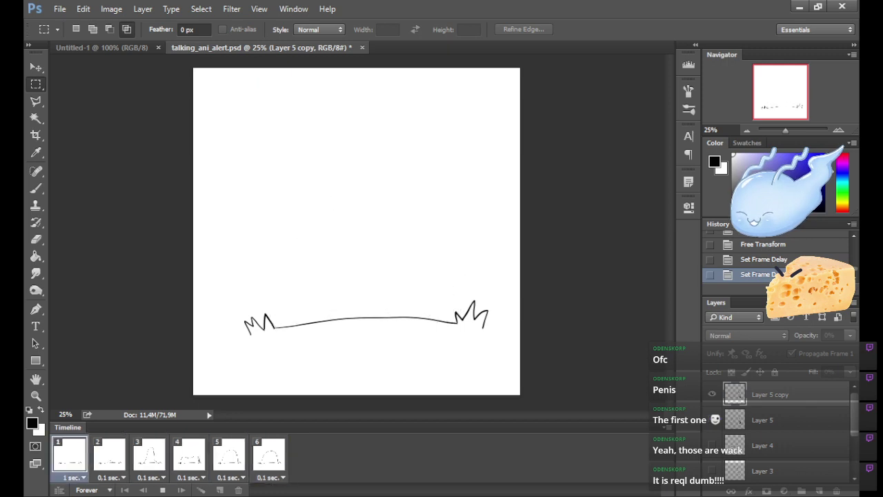
left_click(164, 490)
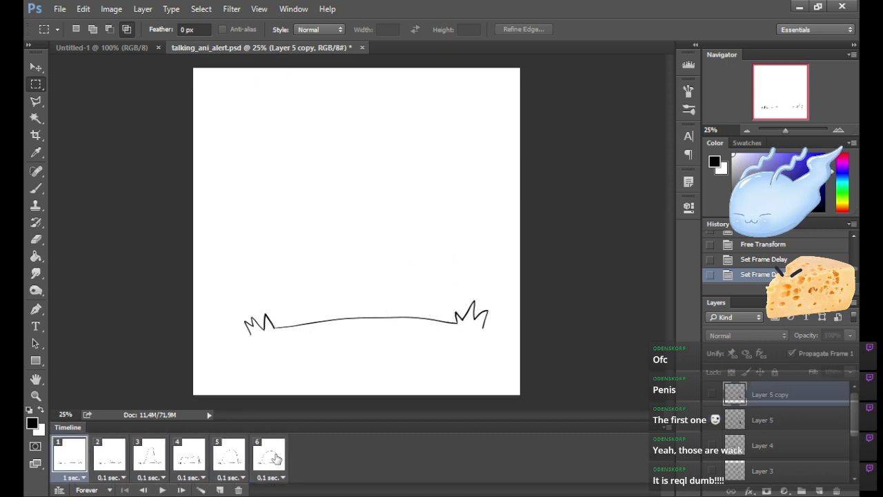
Delete the squashed mound layer, Layer 5 copy, along with frame 6, and play the remaining five-frame animation.
left_click(276, 459)
left_click(231, 458)
left_click(203, 457)
left_click(234, 457)
left_click(263, 459)
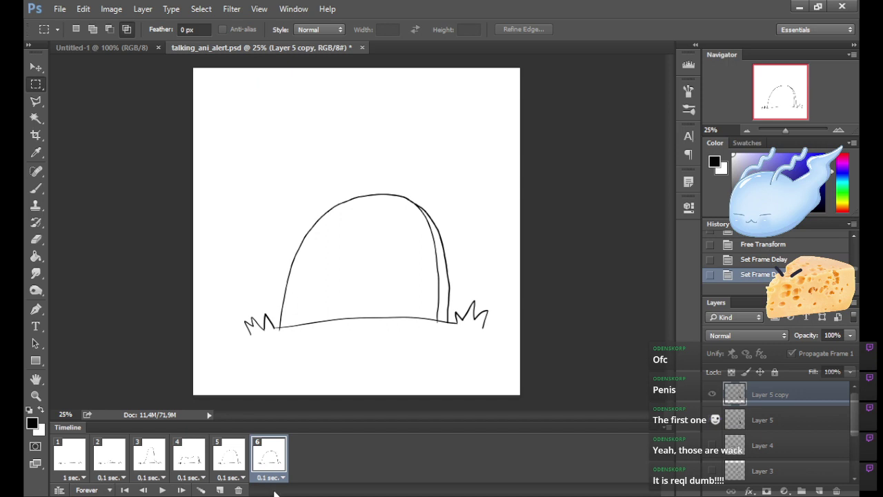
left_click(836, 491)
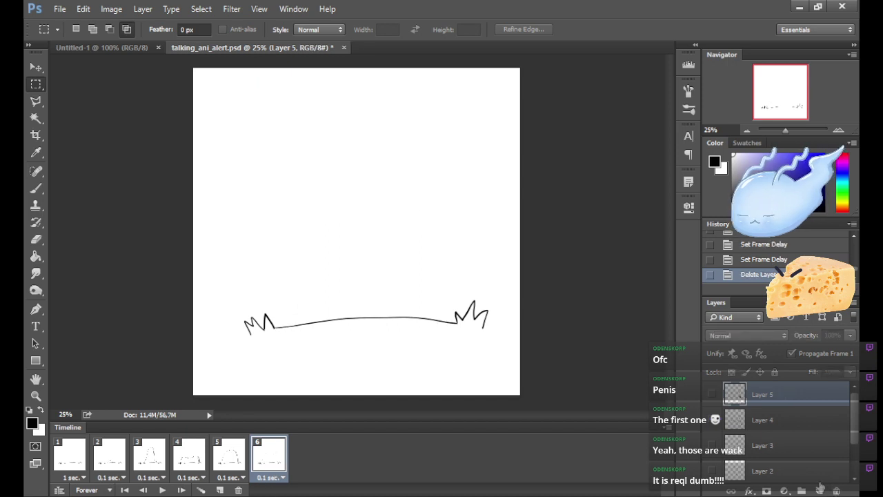
left_click(427, 198)
left_click(161, 490)
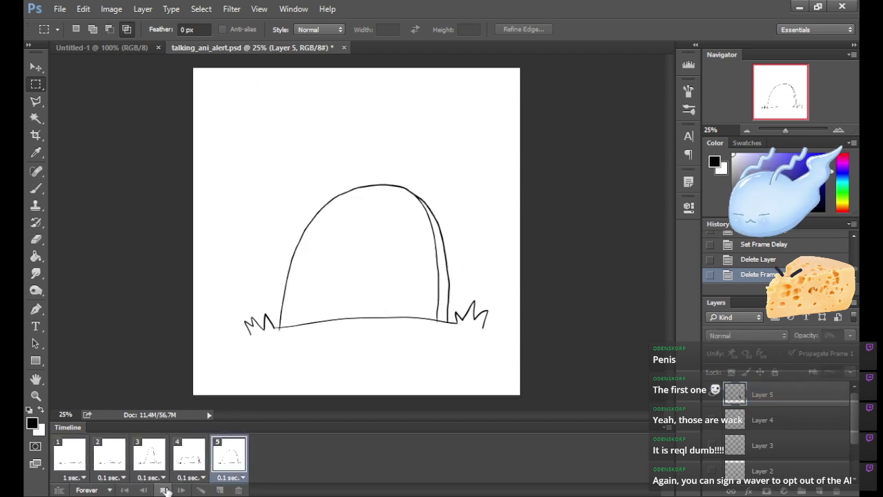
left_click(164, 491)
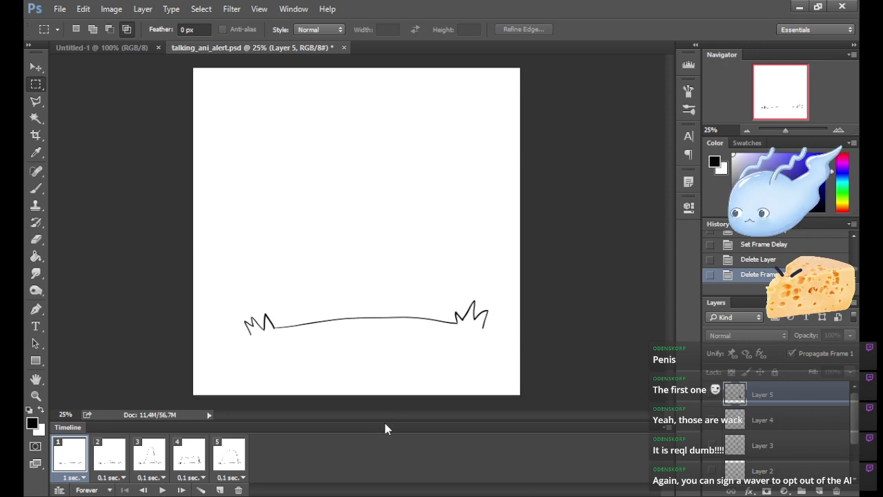
Duplicate frame 5 as a new final frame, and set the delay of frame 5 to 2 seconds.
left_click(240, 453)
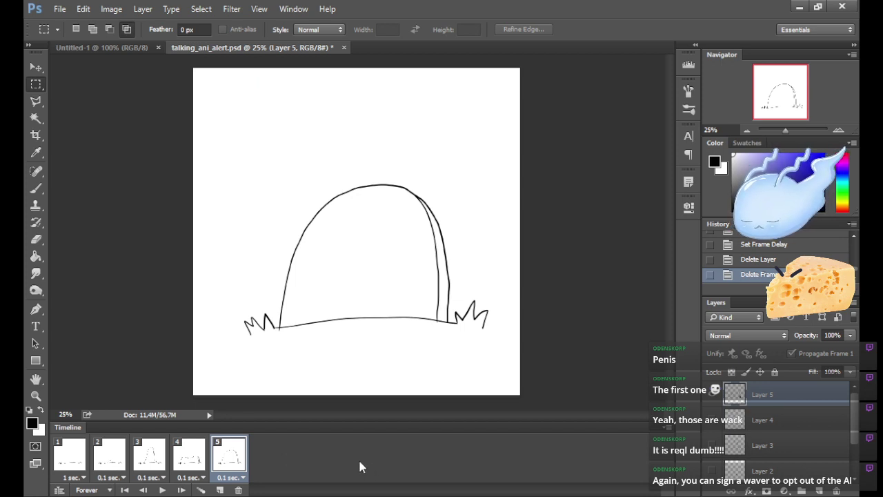
left_click(219, 490)
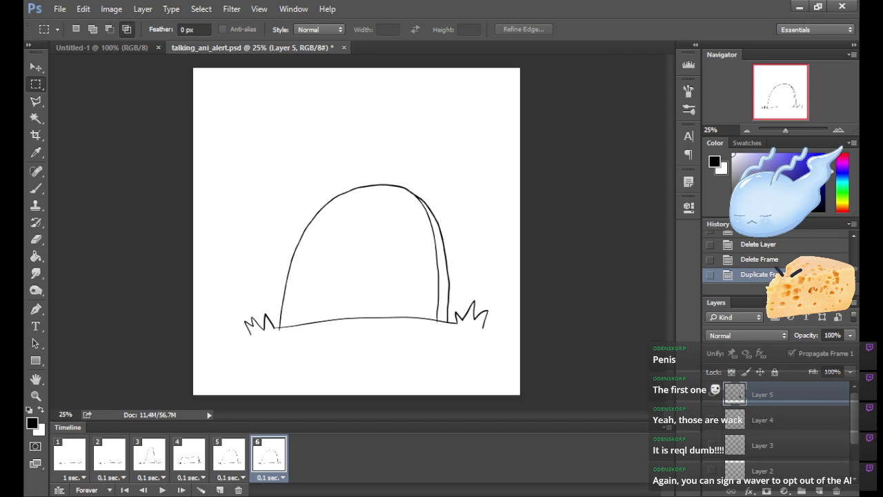
left_click(238, 476)
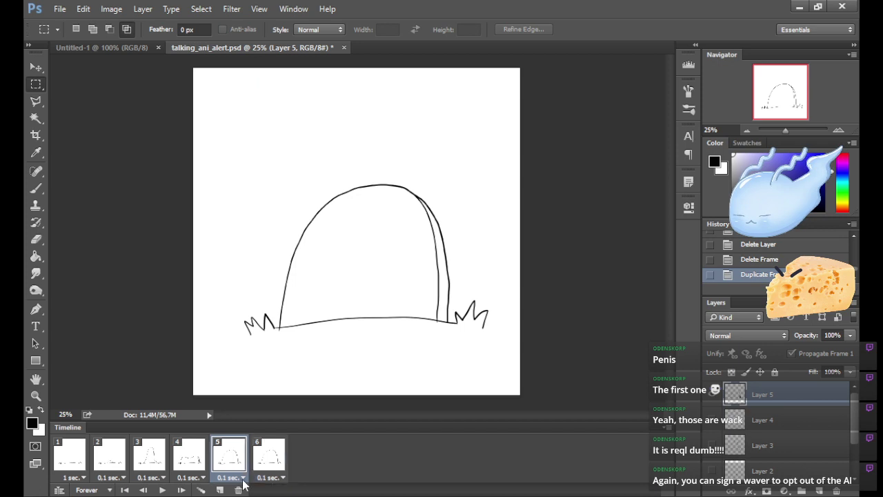
left_click(251, 401)
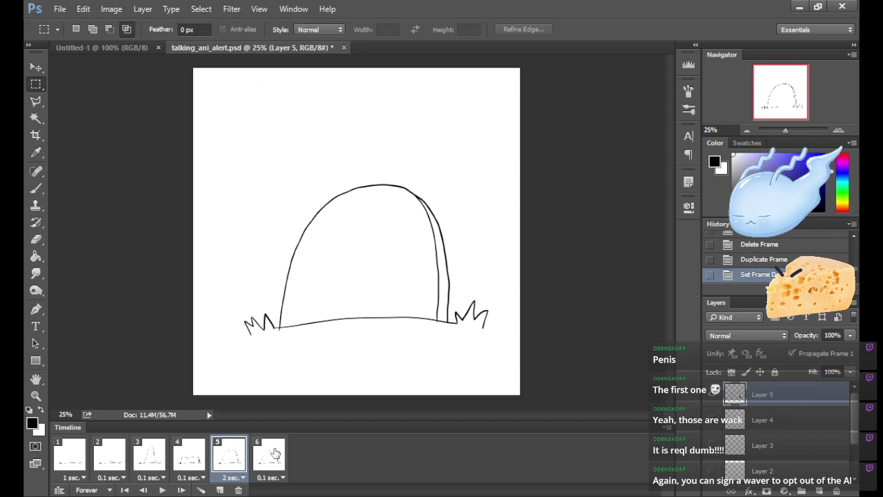
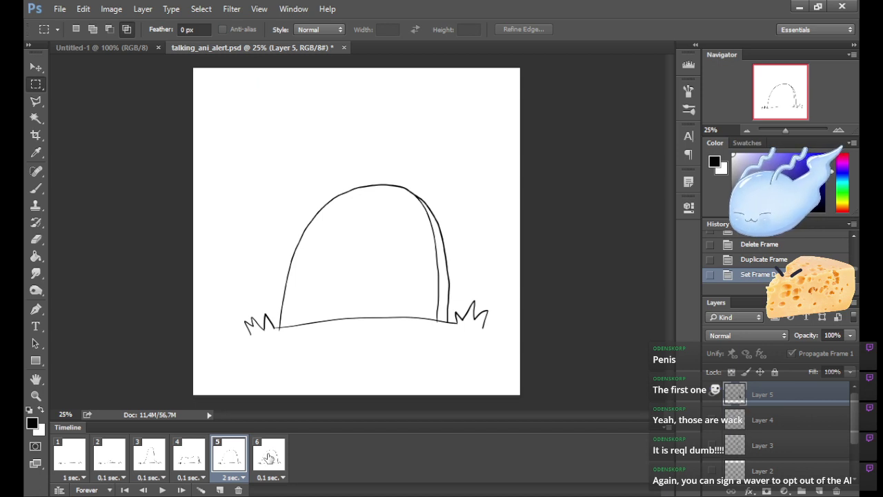
Add a new layer in frame 6 and brush a small burst of five short rays above the mound's left shoulder.
left_click(270, 457)
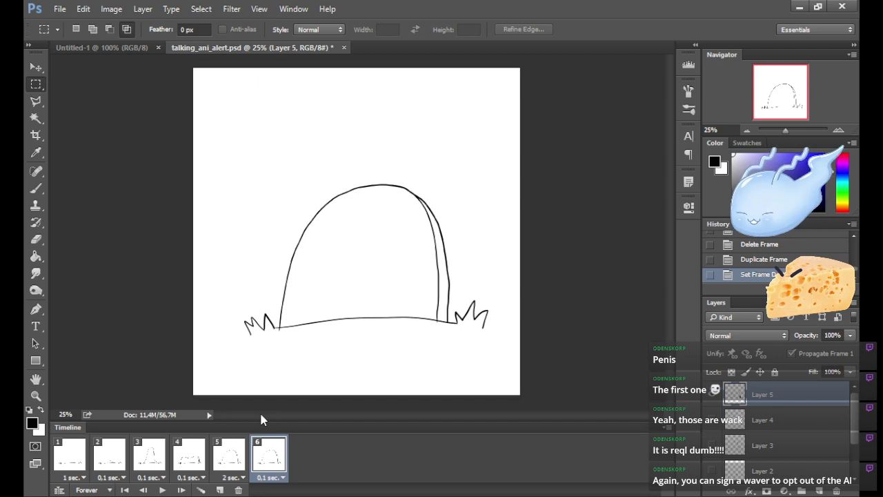
left_click(817, 490)
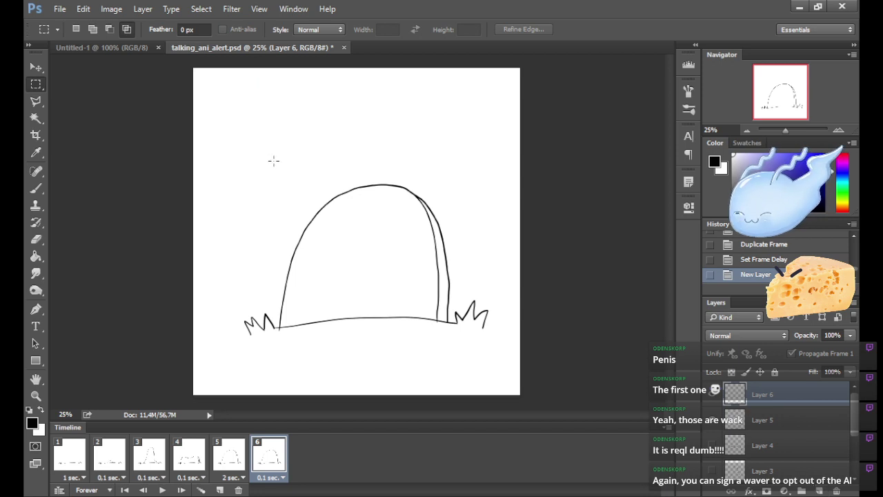
key("b")
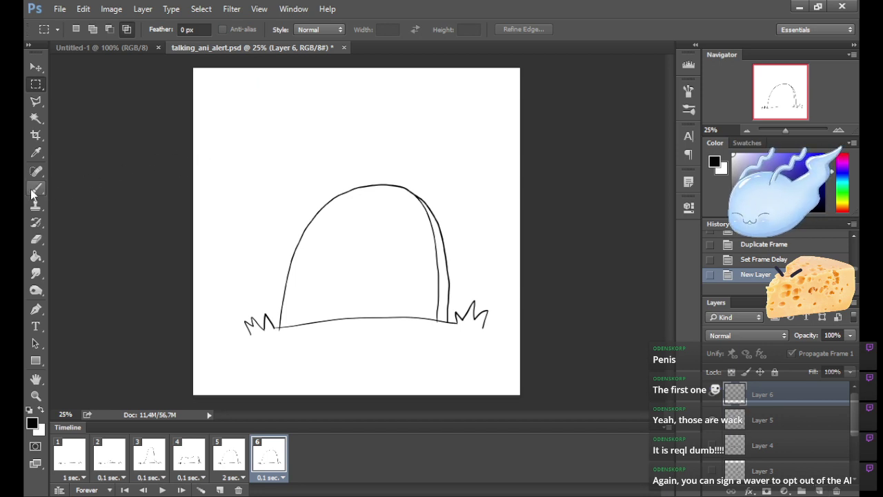
left_click_drag(263, 168, 265, 181)
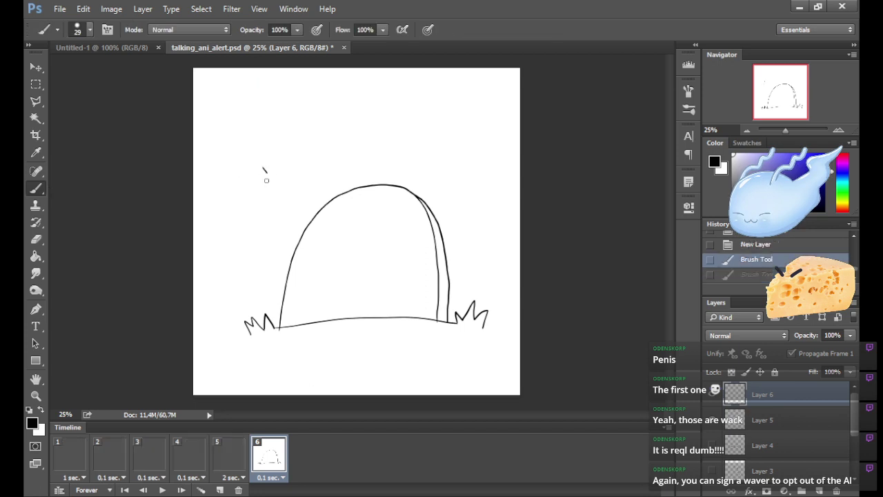
left_click_drag(273, 185, 275, 189)
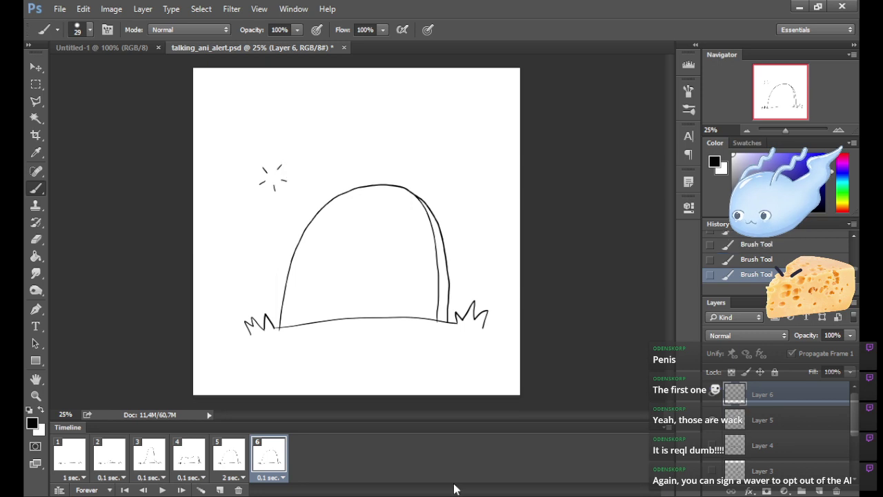
Undo and redraw the burst's upper-right ray, and draw a tiny circle at the burst's centre.
key("ctrl+z")
key("ctrl+z")
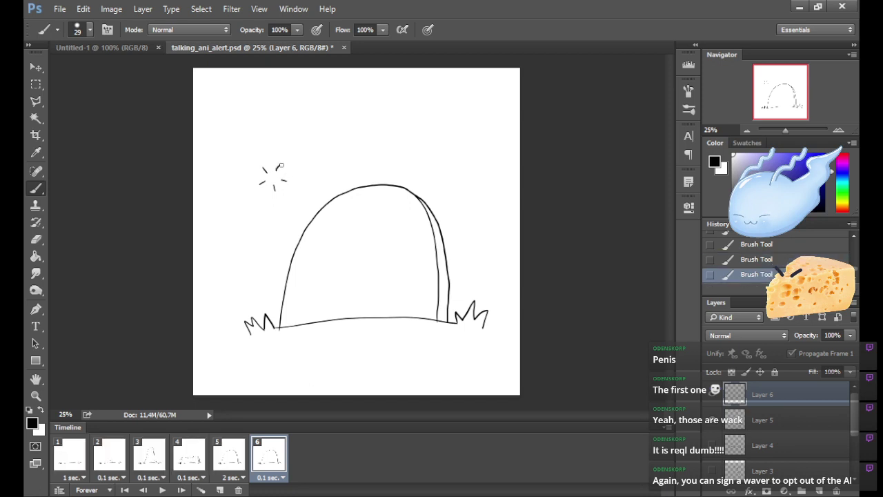
key("ctrl+z")
key("ctrl+z")
key("ctrl+z")
key("ctrl+z")
key("ctrl+z")
left_click_drag(270, 179, 274, 177)
Duplicate frame 6 as a new frame 7 and add an empty layer above the burst layer.
left_click(220, 490)
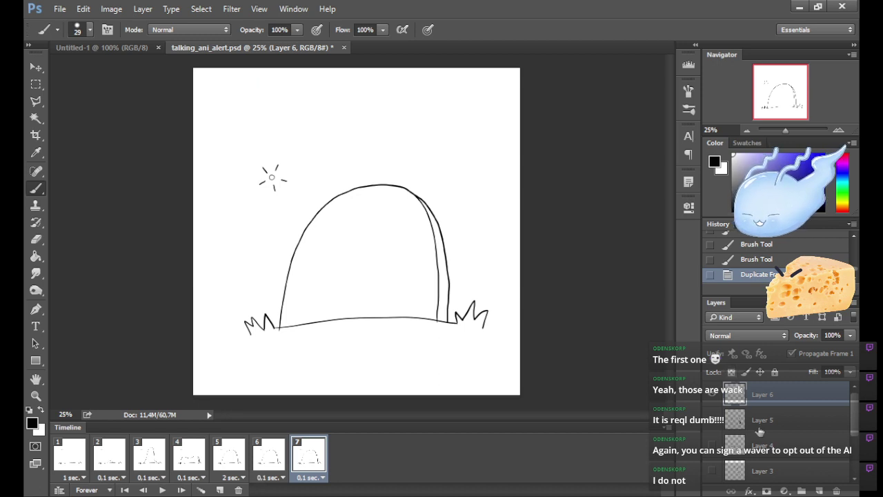
left_click(819, 491)
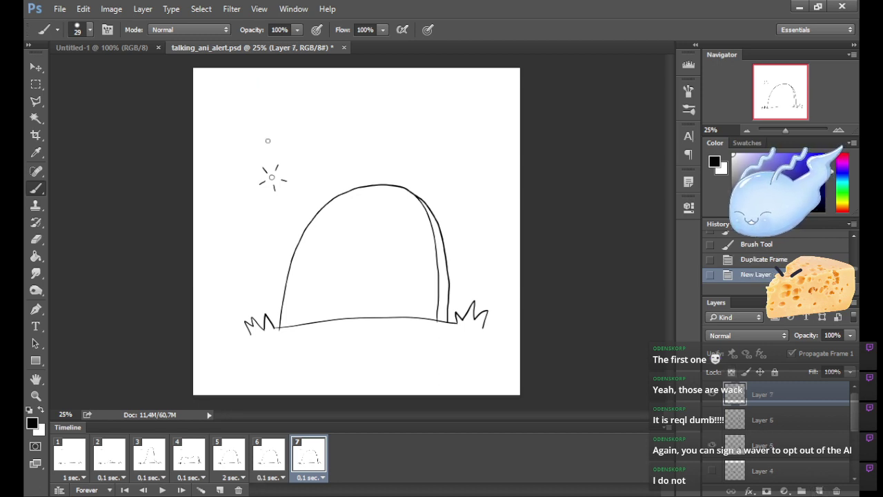
Brush a circle around the small burst on Layer 7, undoing and redrawing the outline until it closes evenly.
mouse_move(276, 129)
left_mouse_down()
mouse_move(223, 167)
mouse_move(249, 219)
mouse_move(293, 203)
left_mouse_up()
key("ctrl+z")
mouse_move(277, 130)
left_mouse_down()
mouse_move(304, 193)
mouse_move(218, 170)
mouse_move(302, 195)
mouse_move(238, 216)
mouse_move(276, 213)
left_mouse_up()
key("ctrl+z")
key("ctrl+z")
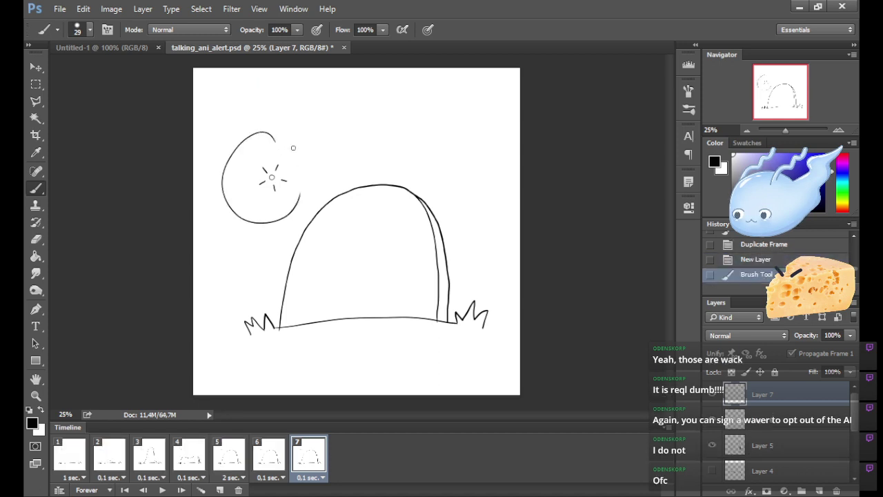
key("ctrl+z")
left_click_drag(282, 137, 289, 157)
key("ctrl+z")
key("ctrl+z")
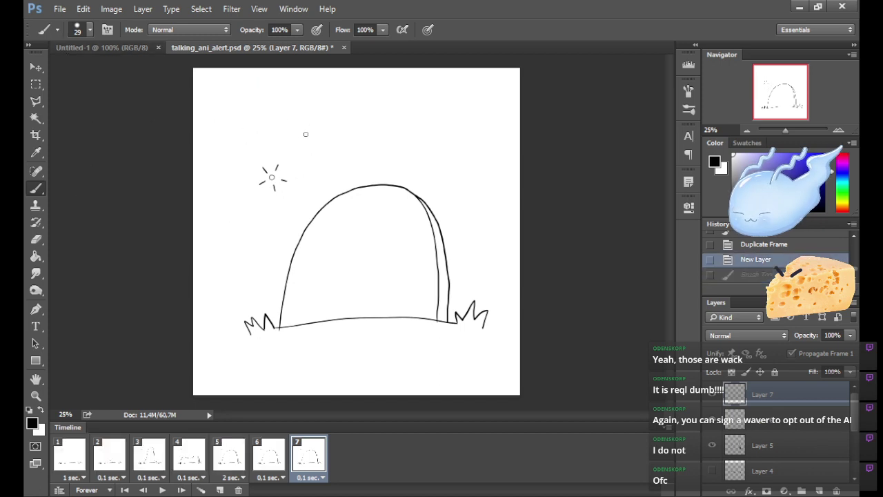
mouse_move(274, 127)
left_mouse_down()
mouse_move(310, 149)
mouse_move(267, 110)
mouse_move(306, 162)
mouse_move(306, 150)
mouse_move(314, 155)
mouse_move(283, 143)
mouse_move(268, 218)
mouse_move(280, 143)
mouse_move(259, 215)
mouse_move(276, 136)
left_mouse_up()
key("ctrl+z")
key("ctrl+z")
key("ctrl+z")
key("ctrl+z")
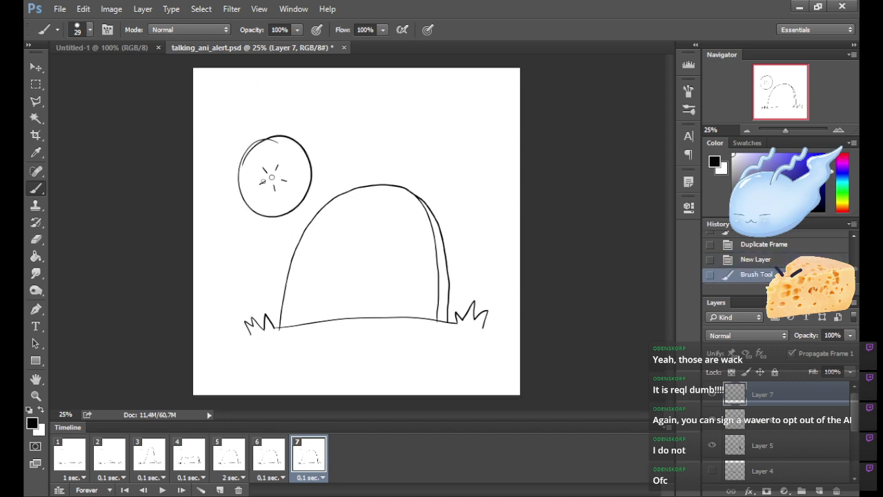
key("ctrl+z")
mouse_move(256, 202)
left_mouse_down()
mouse_move(239, 177)
mouse_move(304, 158)
mouse_move(239, 181)
left_mouse_up()
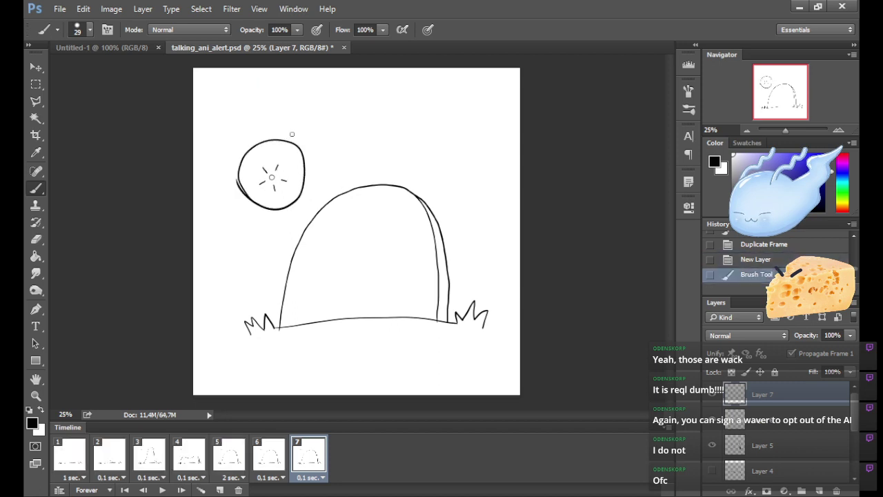
key("ctrl+z")
mouse_move(284, 144)
left_mouse_down()
mouse_move(299, 161)
mouse_move(279, 142)
mouse_move(261, 211)
mouse_move(287, 143)
mouse_move(274, 207)
mouse_move(283, 143)
mouse_move(289, 192)
mouse_move(275, 141)
mouse_move(310, 192)
mouse_move(277, 139)
left_mouse_up()
key("ctrl+z")
key("ctrl+z")
key("ctrl+z")
key("ctrl+z")
key("ctrl+z")
key("ctrl+z")
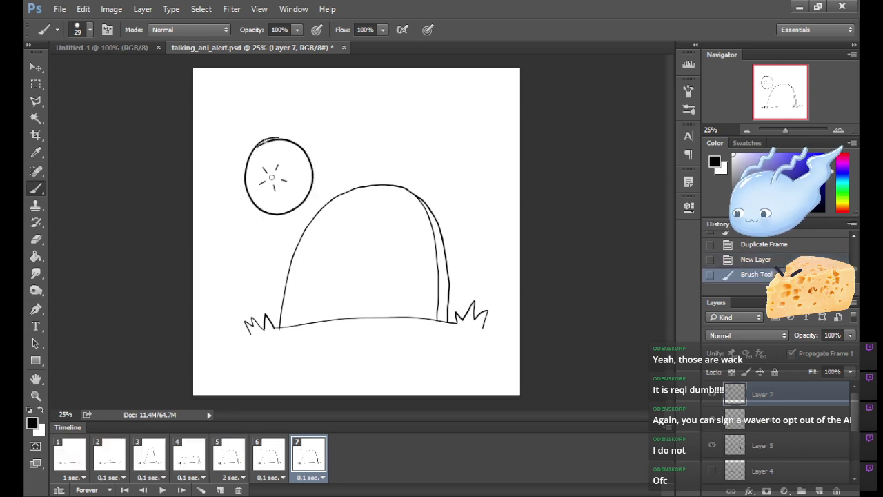
Free Transform the circle, rotating it 87.5° and scaling it to 104.87% width and 99.50% height around the burst.
left_click(38, 83)
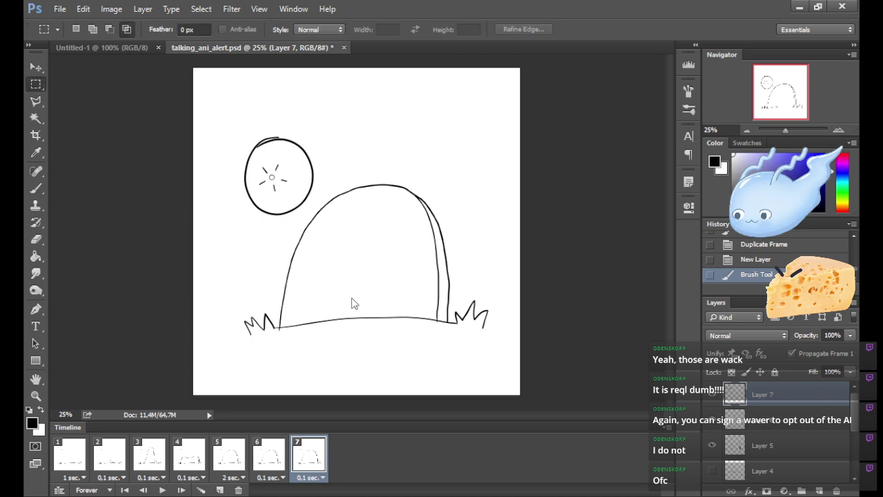
key("ctrl+t")
left_click_drag(379, 134, 389, 293)
left_click_drag(291, 212, 287, 219)
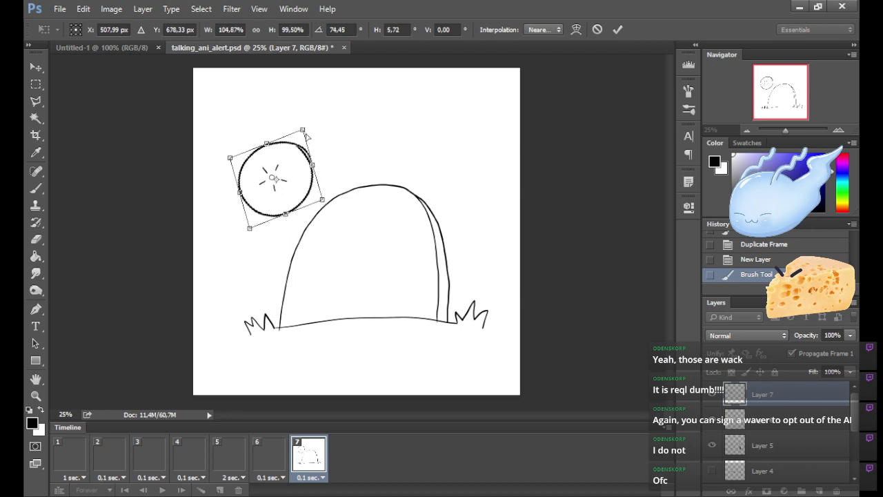
left_click_drag(305, 135, 315, 142)
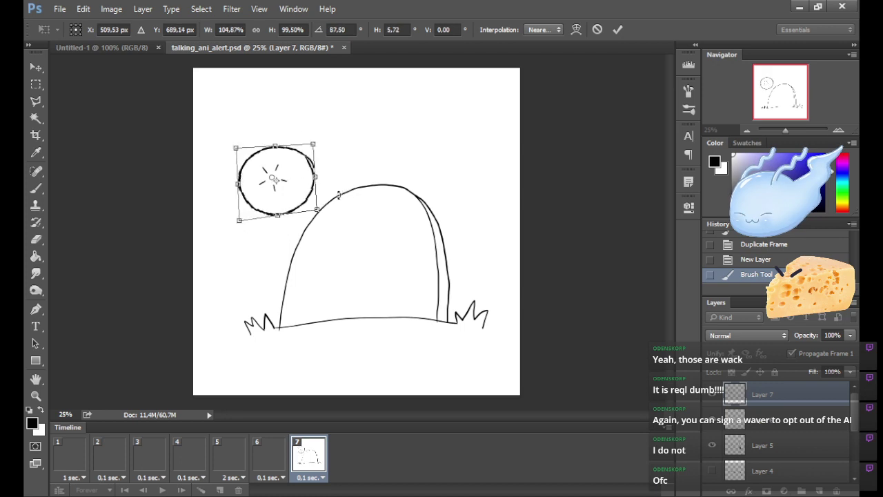
left_click(618, 29)
key("m")
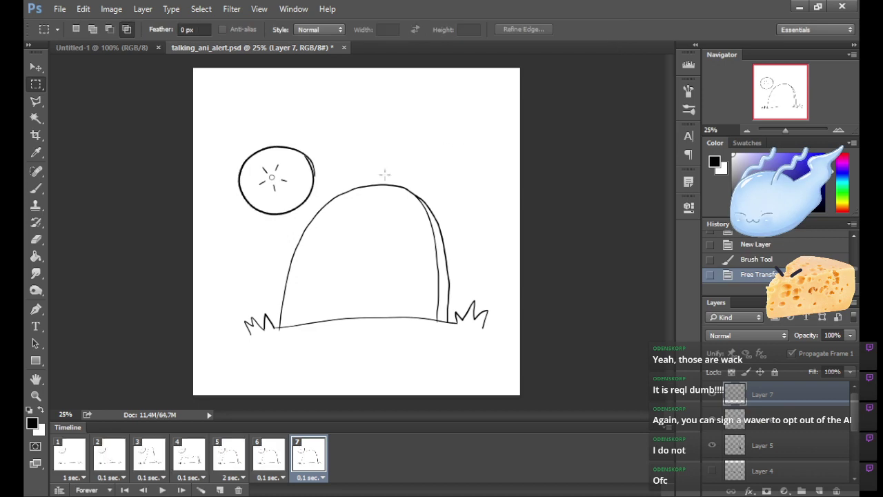
Brush a small curved tip extending from the circle's upper-right edge, undoing and redrawing the stroke.
left_click(37, 188)
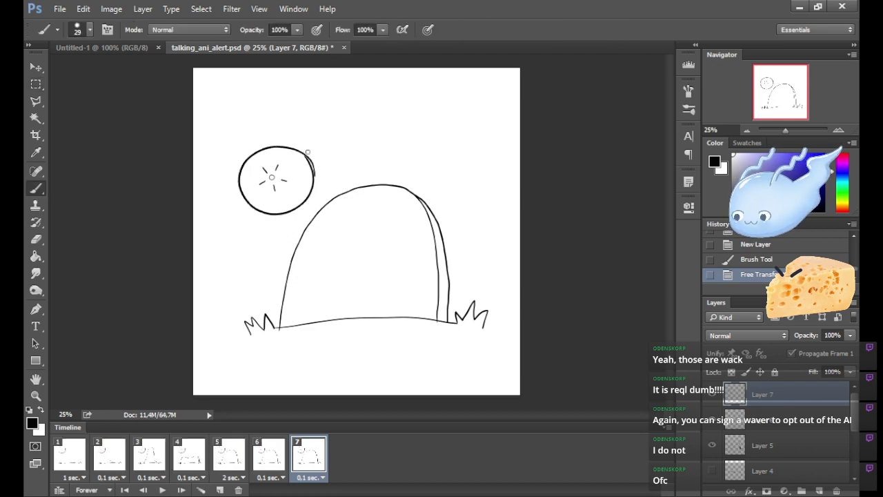
mouse_move(308, 152)
left_mouse_down()
mouse_move(324, 174)
mouse_move(305, 200)
left_mouse_up()
key("ctrl+z")
mouse_move(303, 151)
left_mouse_down()
mouse_move(310, 143)
mouse_move(309, 197)
mouse_move(321, 156)
mouse_move(303, 152)
left_mouse_up()
key("ctrl+z")
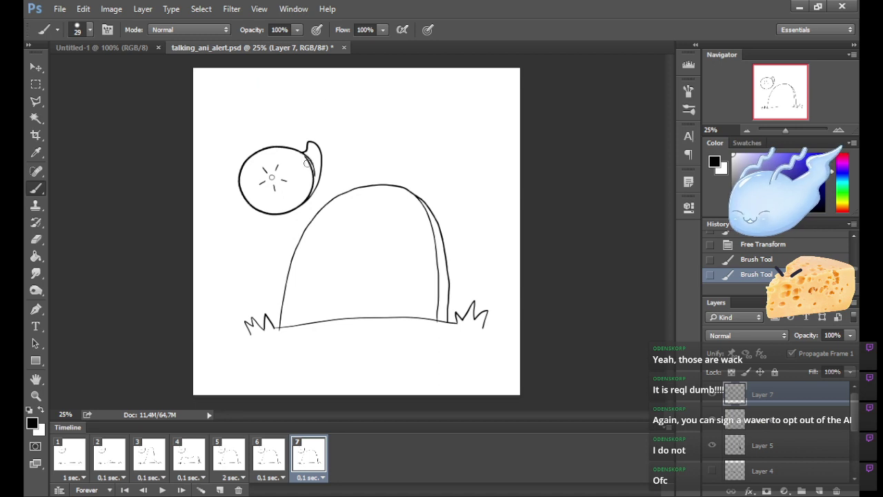
Erase the leftover circle line inside the curved tip and redraw the shape's lower-right edge as one smooth outline.
key("ctrl+z")
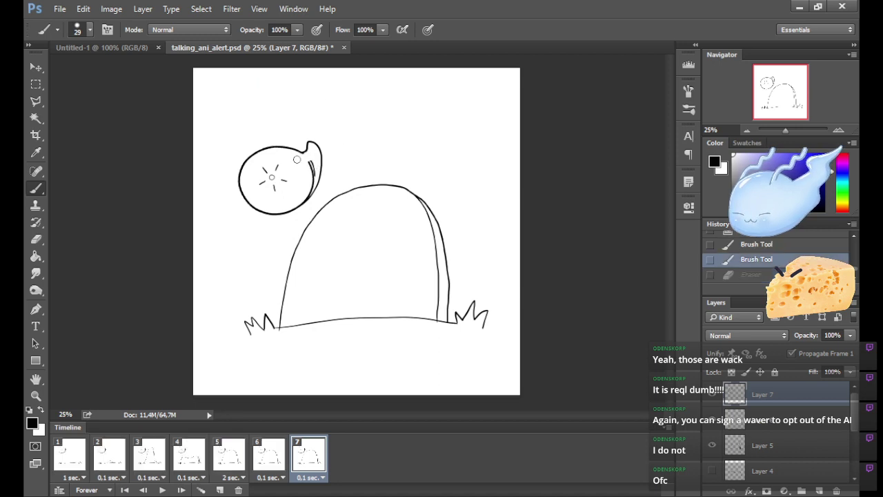
key("ctrl+z")
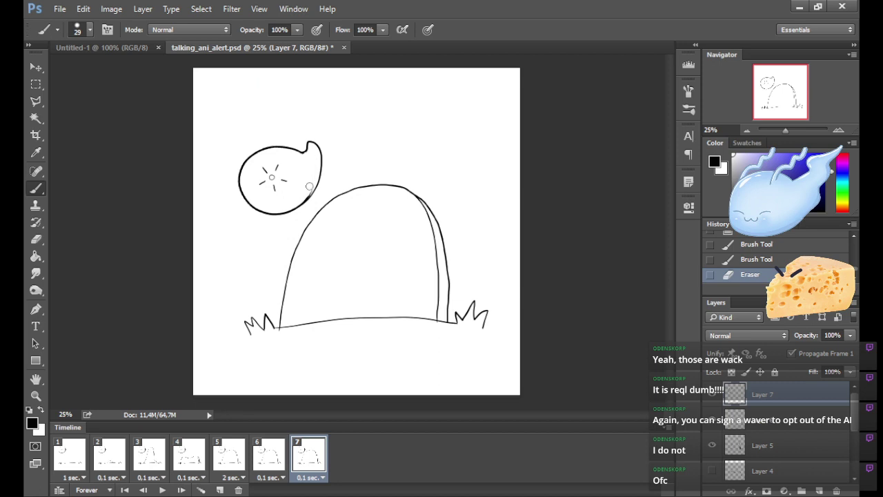
key("ctrl+z")
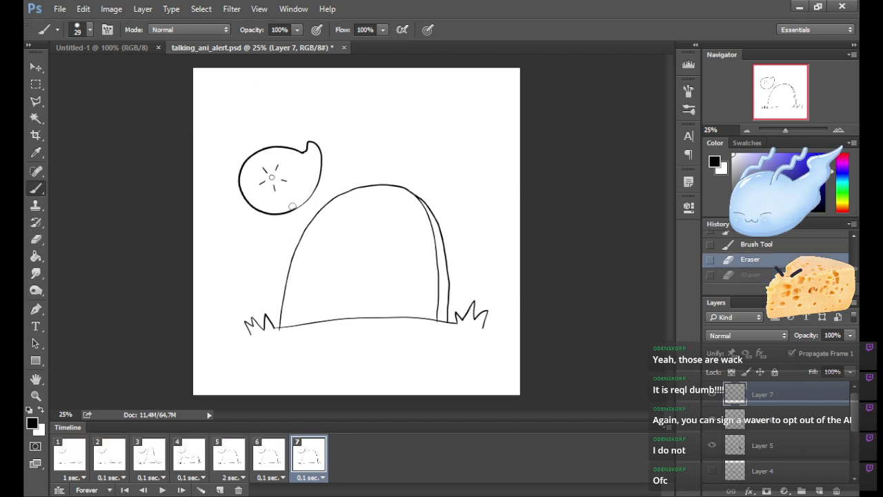
key("ctrl+z")
key("ctrl+z")
key("ctrl+z")
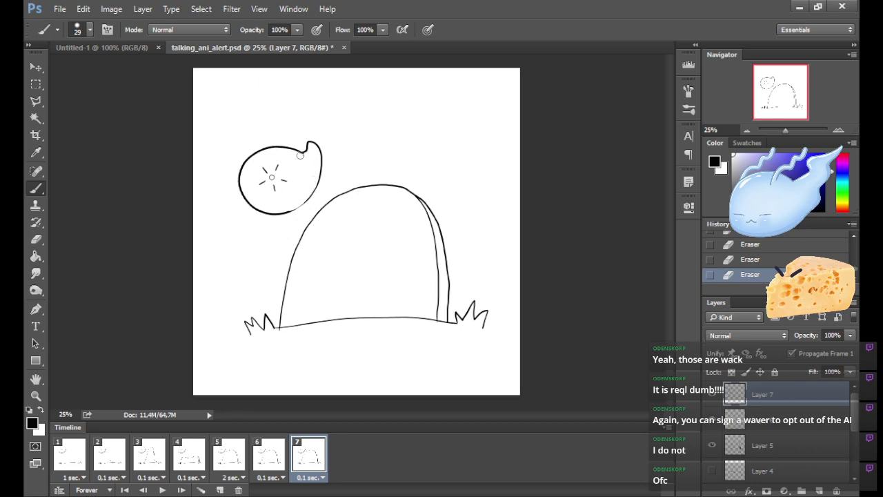
left_click_drag(306, 201, 316, 179)
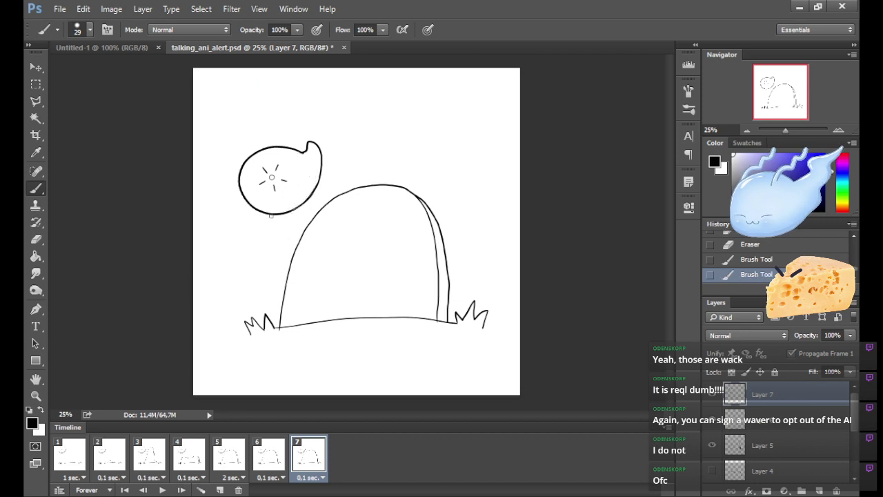
Hide the burst layer in frame 7, and hide the rounded shape's Layer 7 in frames 1 to 6.
left_click(711, 421)
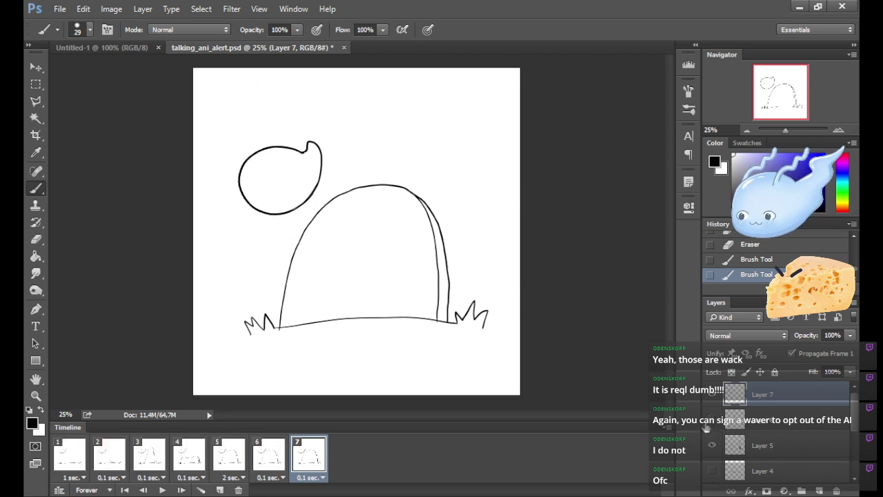
left_click(230, 455)
left_click(269, 456)
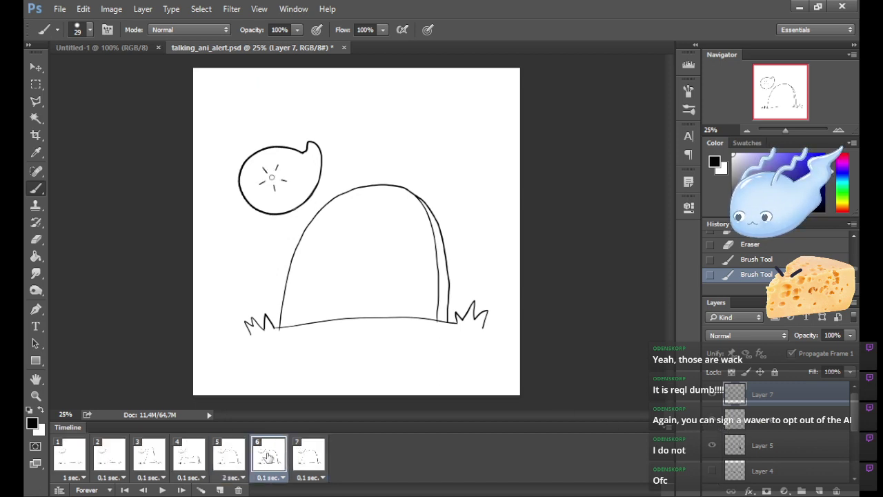
left_click(64, 452, "shift")
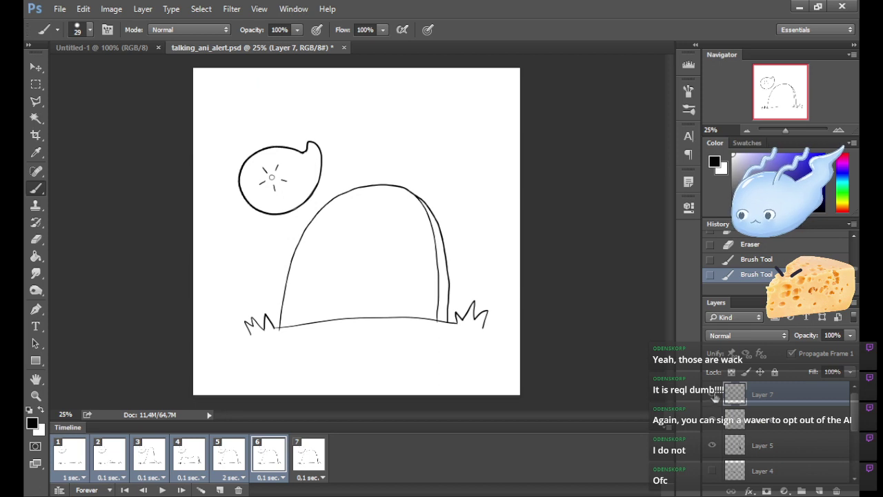
left_click(713, 396)
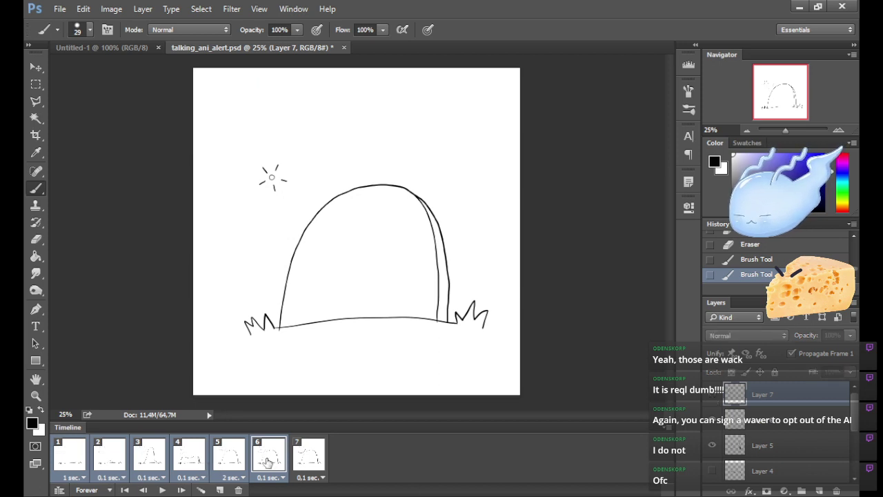
Hide the burst layer in frames 1 to 5, and compare frame 6 with frame 7.
left_click(229, 459)
left_click(80, 460, "shift")
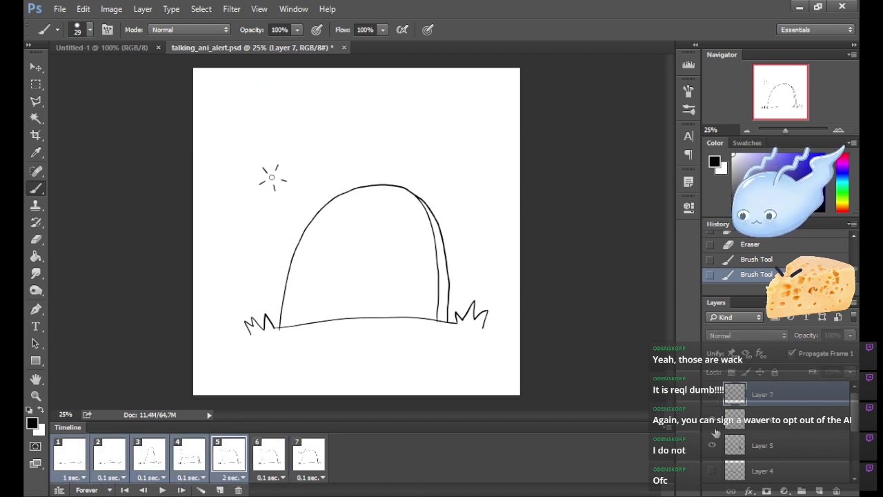
left_click(713, 425)
left_click(274, 461)
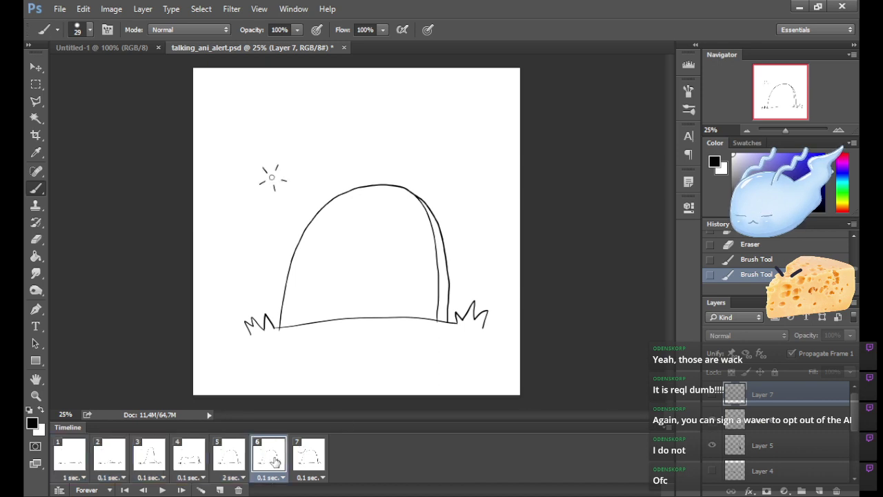
left_click(309, 459)
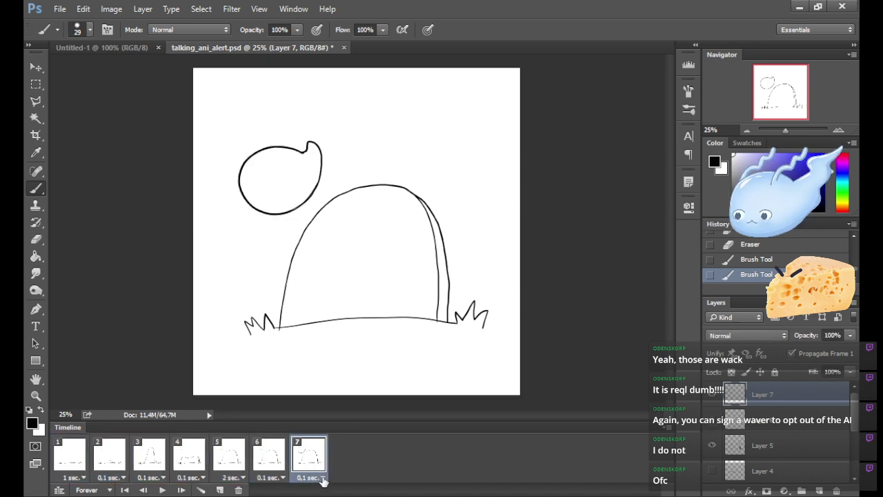
left_click(279, 467)
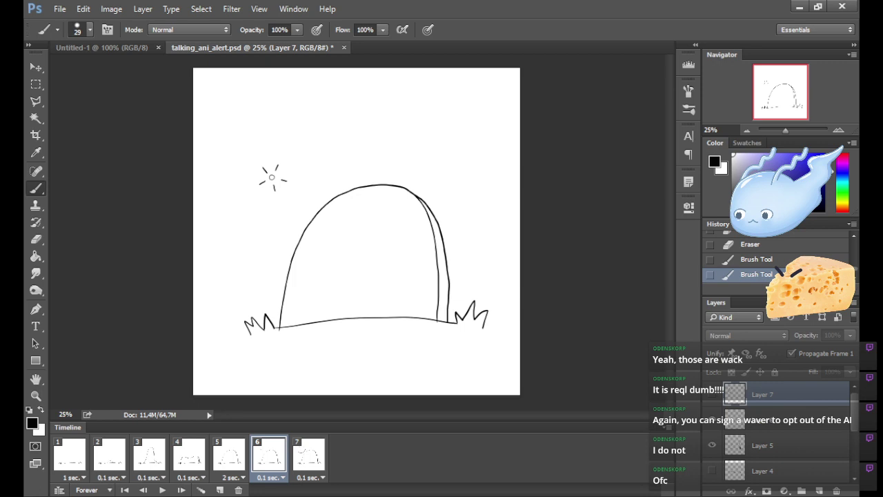
left_click(316, 461)
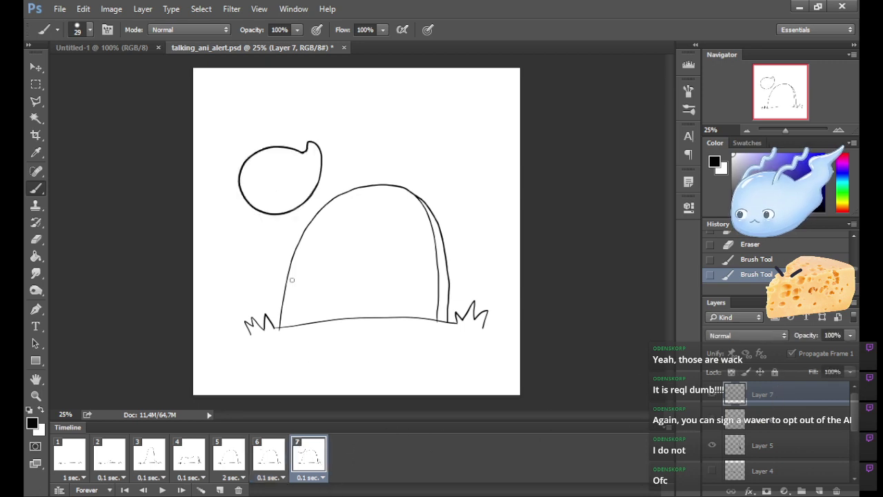
Undo the latest brush strokes on Layer 7 and check frames 5 to 7.
key("ctrl+z")
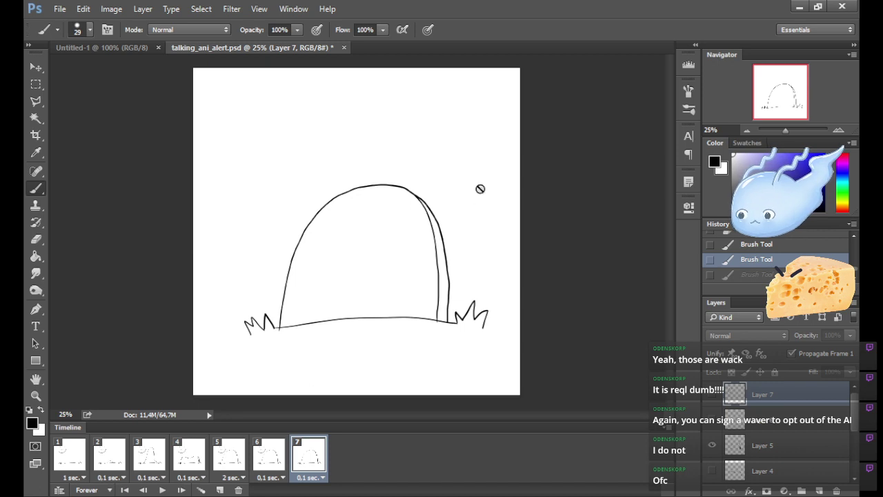
left_click(285, 463)
left_click(317, 464)
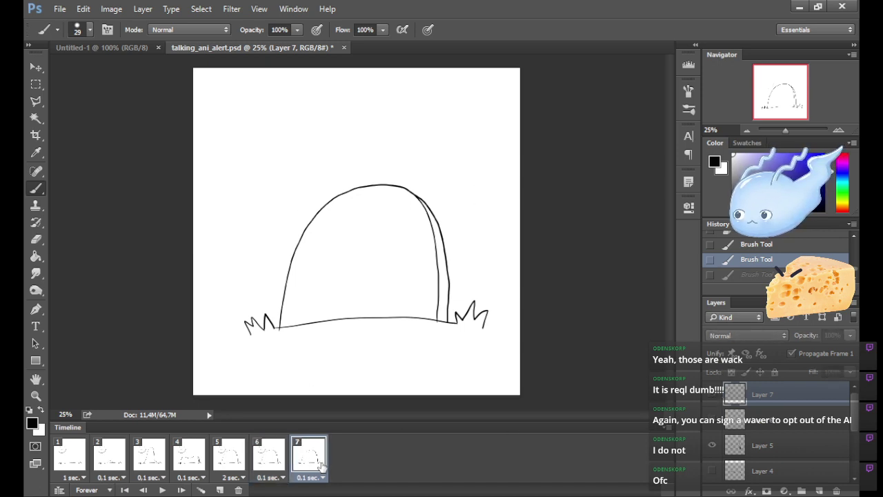
left_click(258, 460)
left_click(230, 459)
key("ctrl+alt+z")
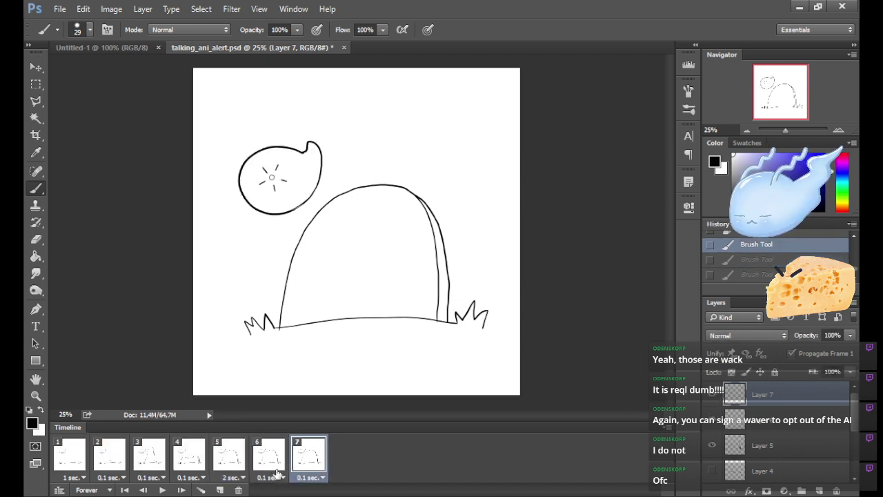
left_click(270, 457)
left_click(230, 456)
key("ctrl+z")
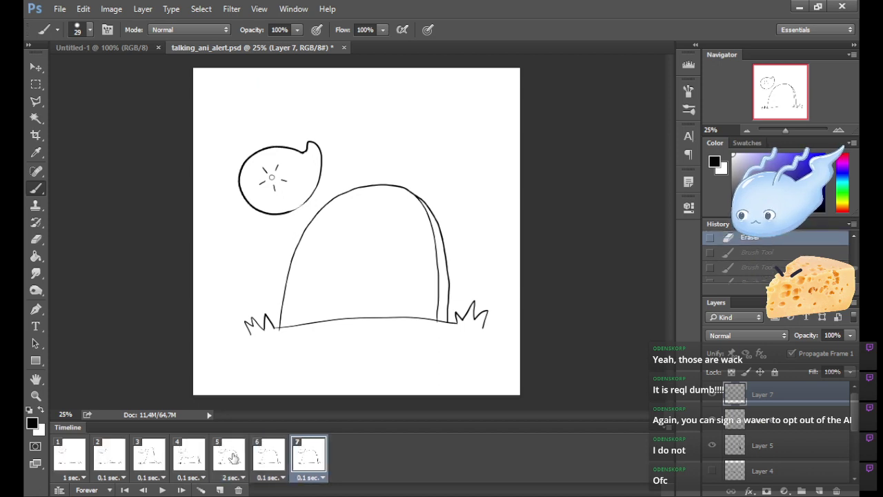
Restore the latest Brush Tool state from the history, and check frames 5 and 6.
left_click(779, 268)
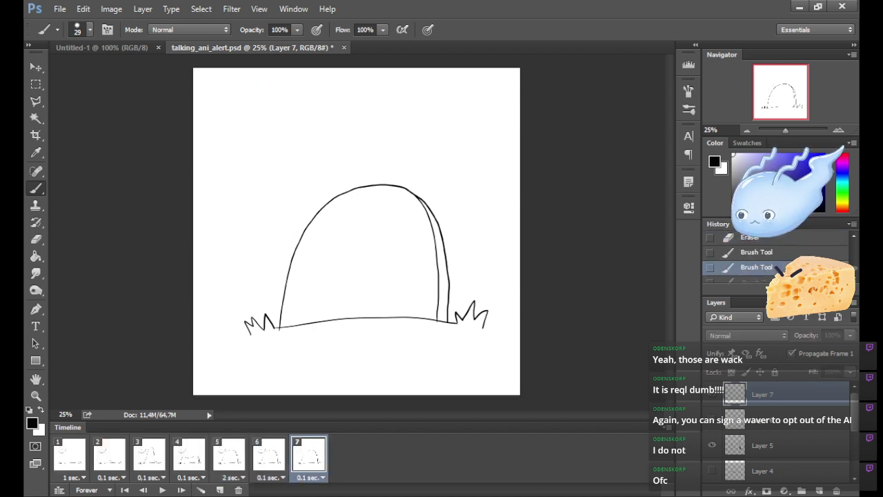
left_click(788, 254)
left_click(853, 279)
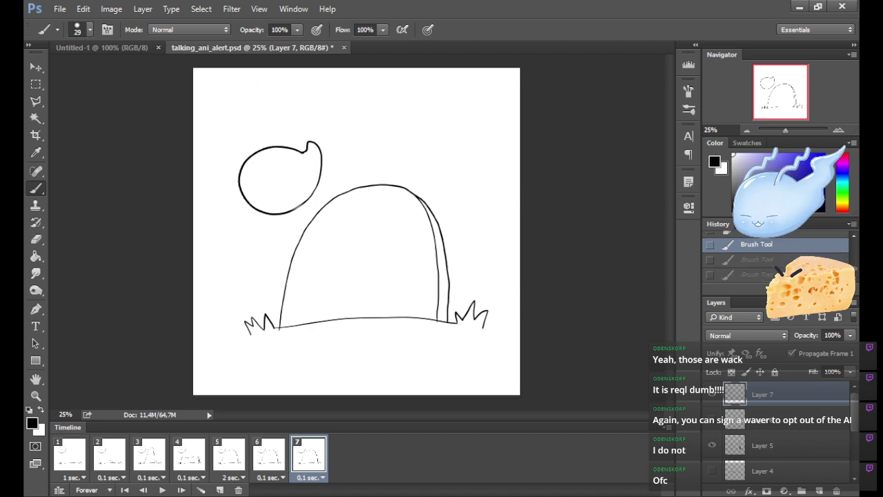
left_click(766, 259)
left_click(764, 274)
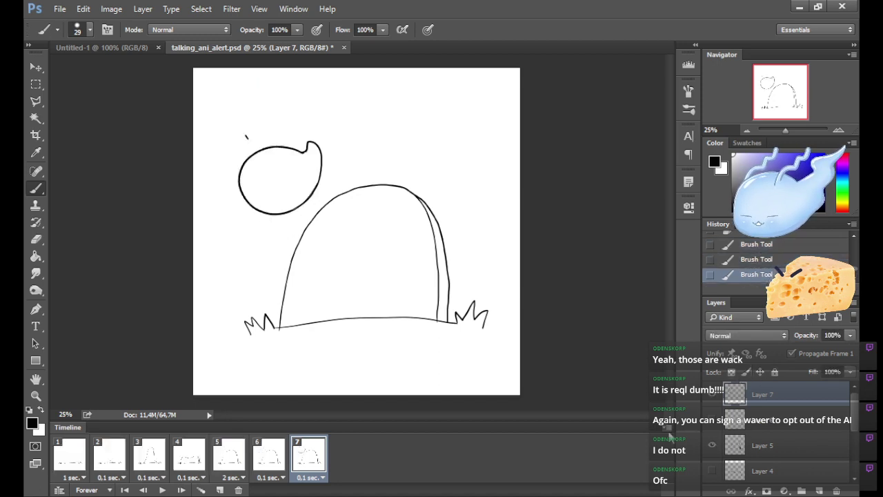
left_click(262, 461)
left_click(230, 464)
left_click(279, 463)
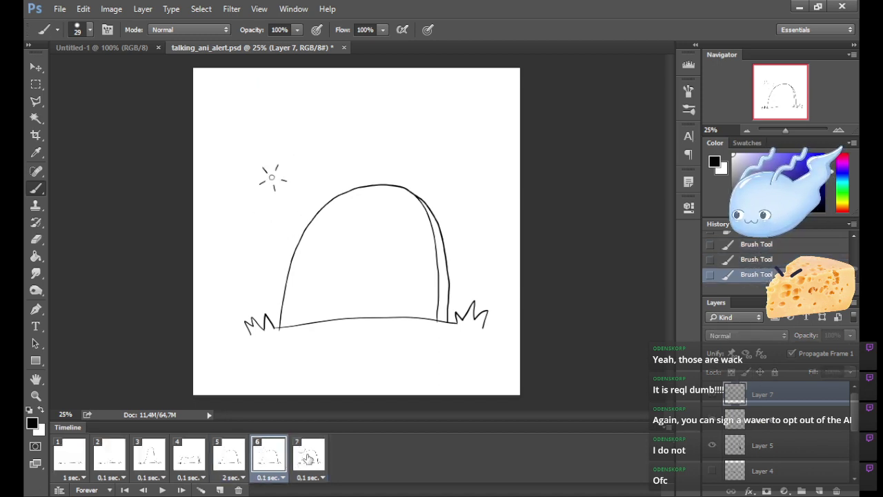
Add short rays around the rounded shape on Layer 7 in frame 7, and draw two vertical line eyes inside it.
left_click(309, 459)
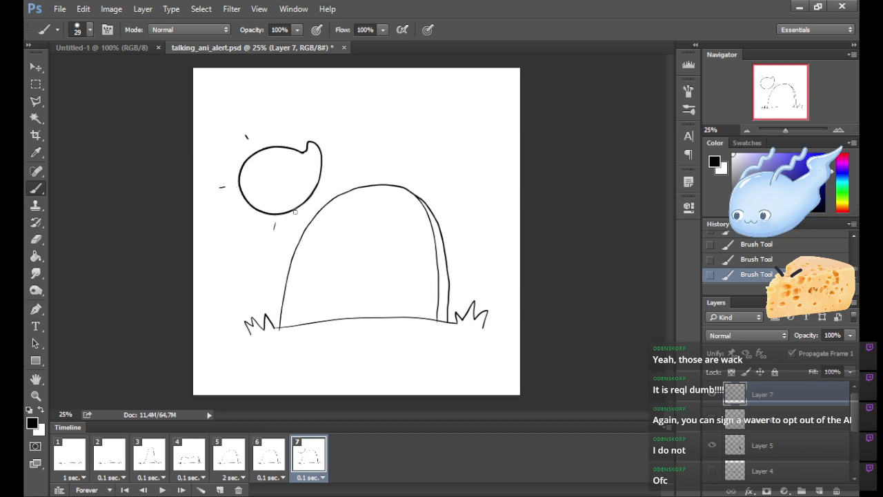
key("ctrl+z")
left_click_drag(274, 222, 275, 228)
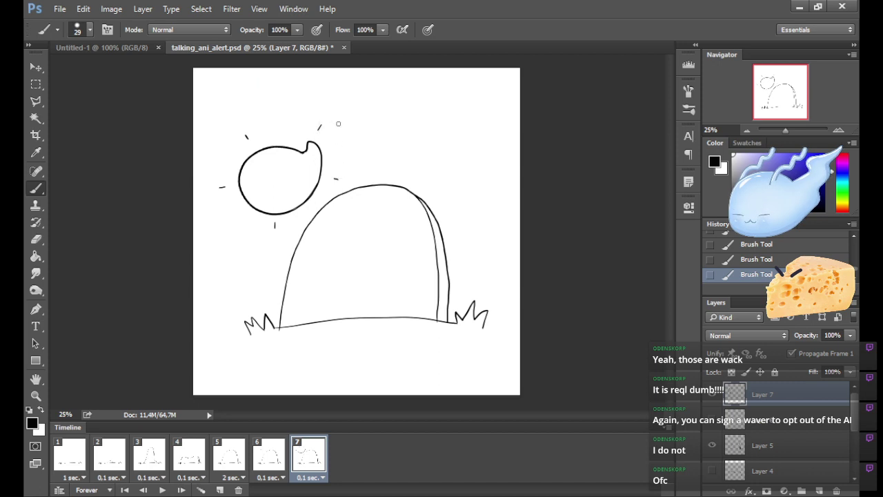
mouse_move(253, 170)
left_mouse_down()
mouse_move(253, 184)
mouse_move(274, 184)
left_mouse_up()
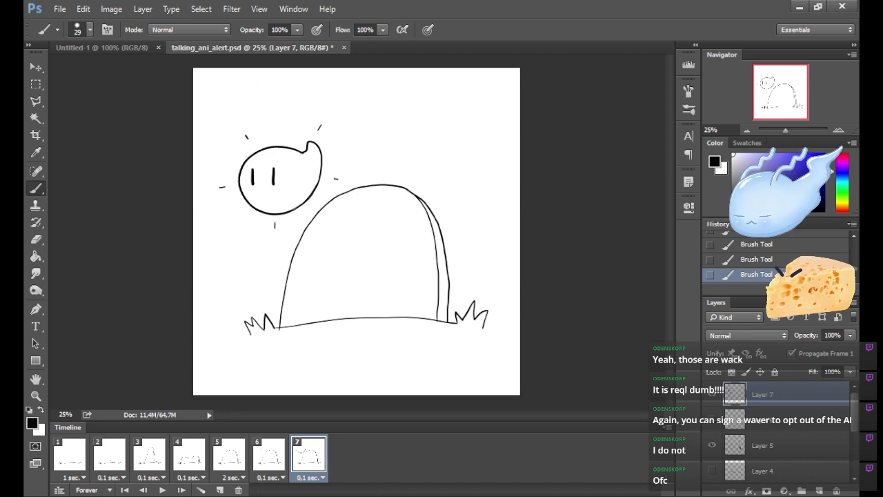
Compare frame 5 with frame 7.
left_click(231, 452)
left_click(308, 464)
left_click(238, 457)
left_click(309, 455)
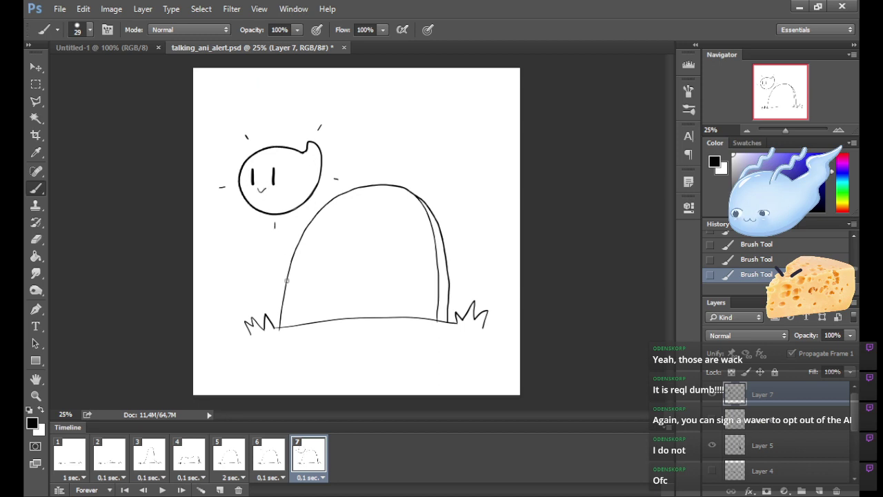
Try a small V-shaped mouth below the eyes and an extra copy of frame 7, and remove both.
key("ctrl+z")
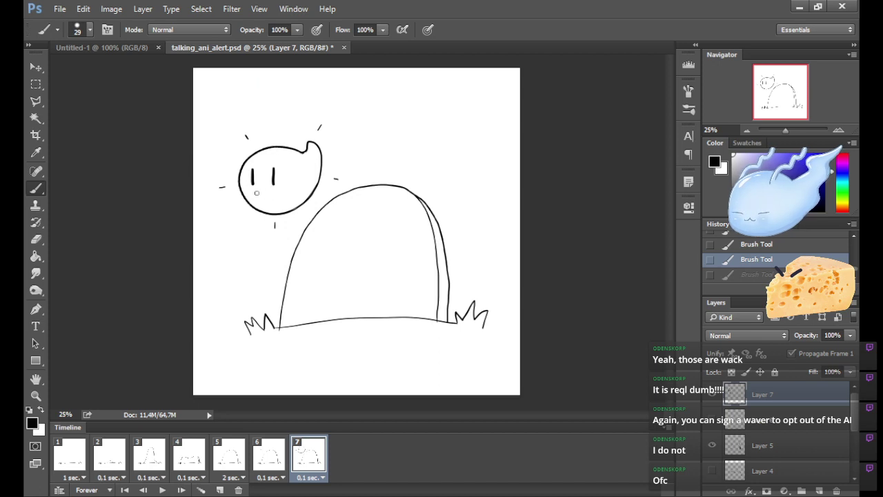
left_click_drag(268, 188, 268, 188)
key("ctrl+z")
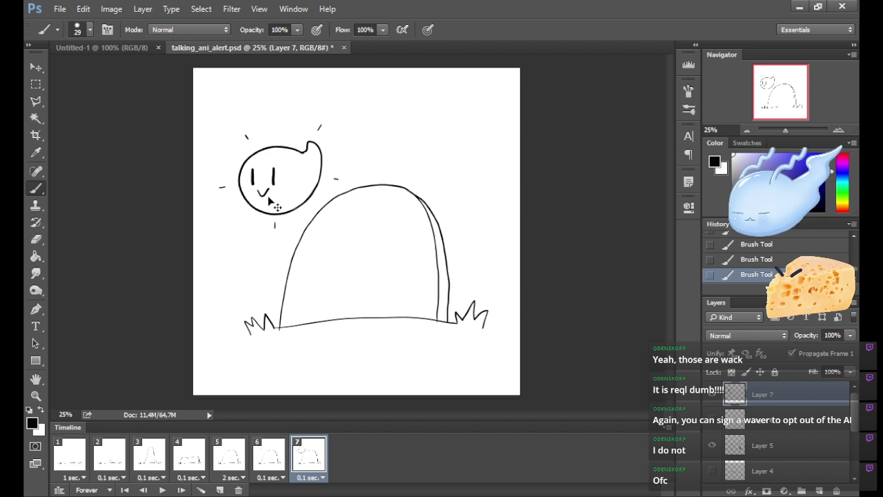
key("ctrl+z")
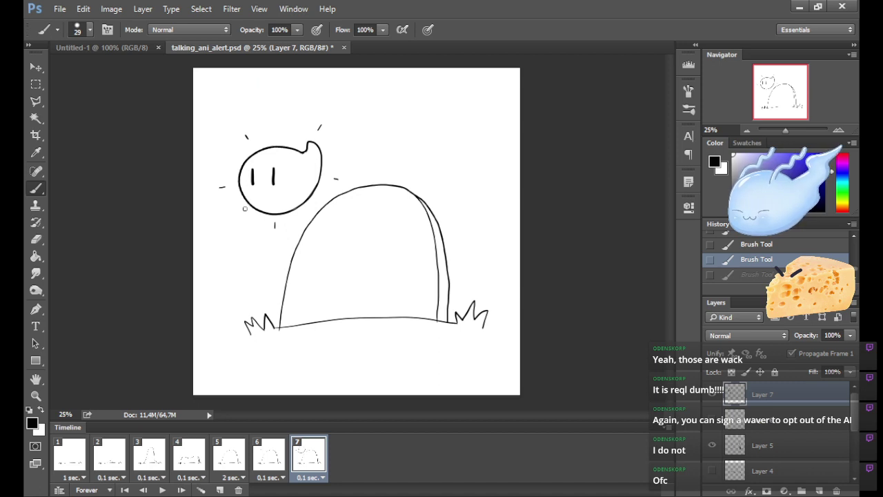
left_click(219, 489)
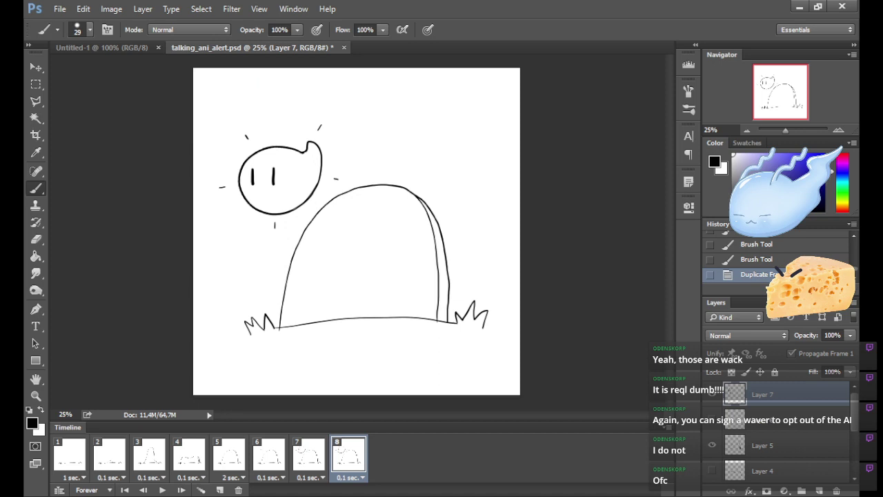
left_click(238, 489)
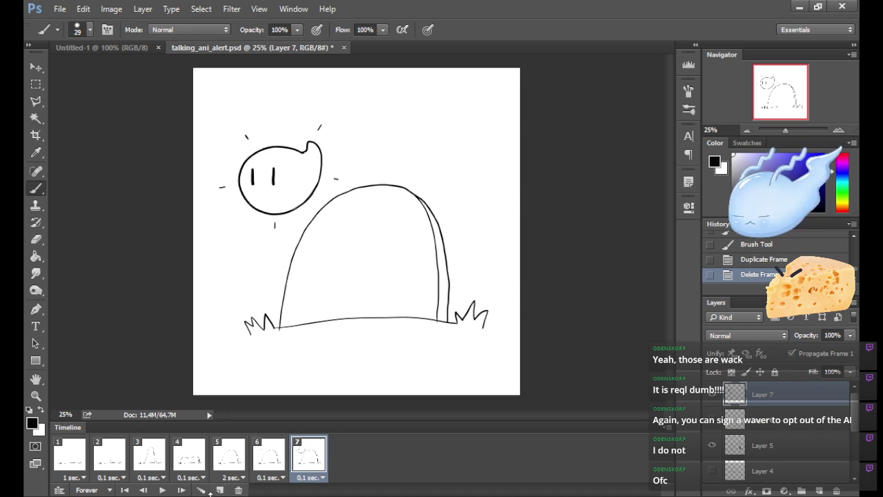
Play the animation, stop it, and check frames 6 and 7.
left_click(162, 490)
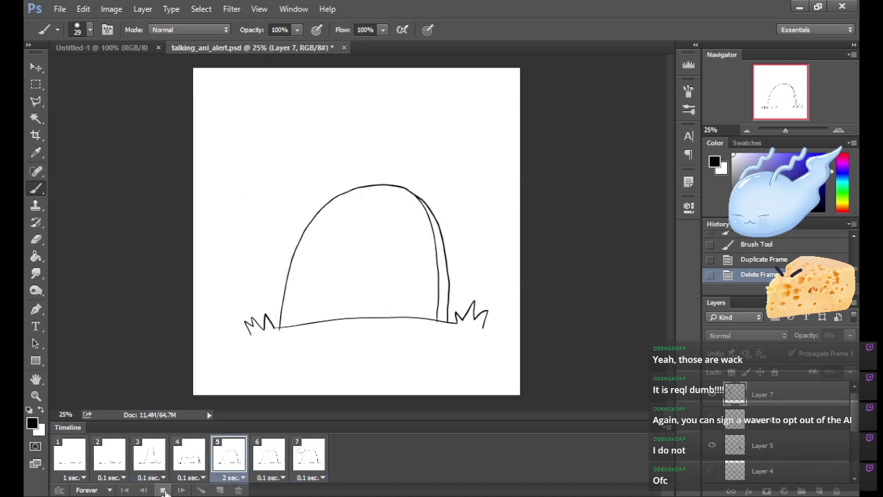
left_click(164, 490)
left_click(276, 457)
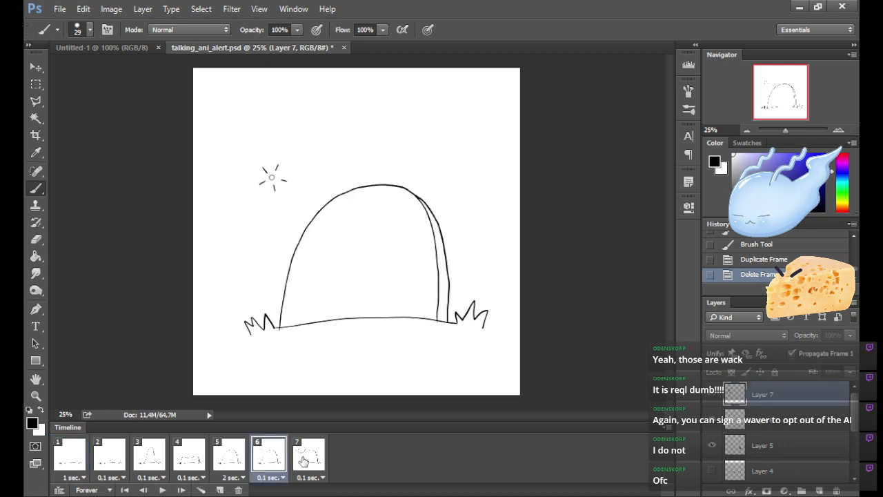
left_click(303, 459)
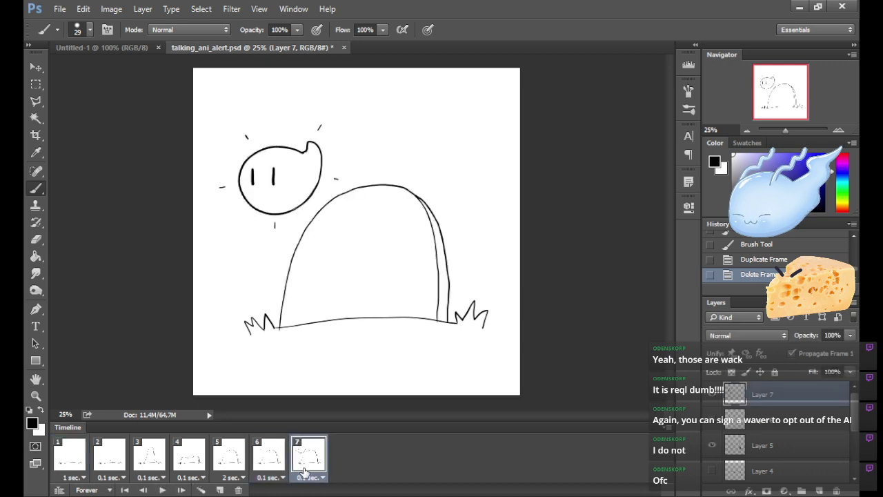
Duplicate frame 7 as frame 8, duplicate Layer 7, and hide the layer copy in frames 1 to 7.
left_click(219, 490)
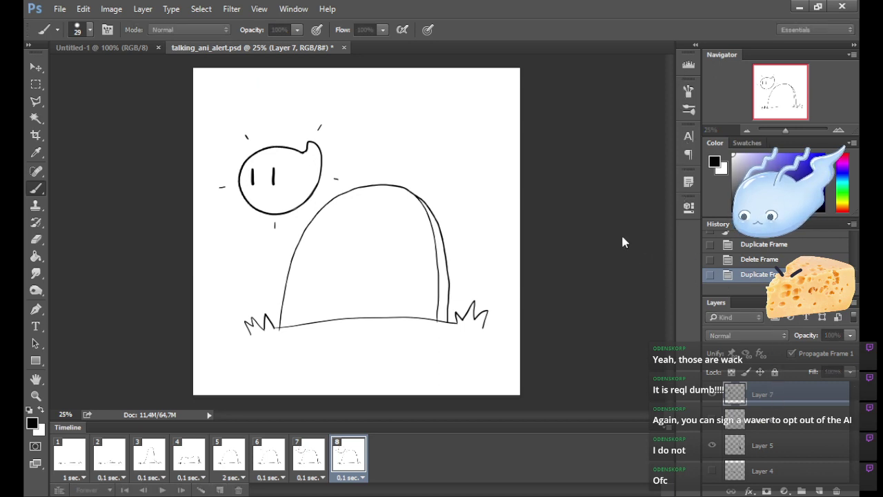
key("ctrl+j")
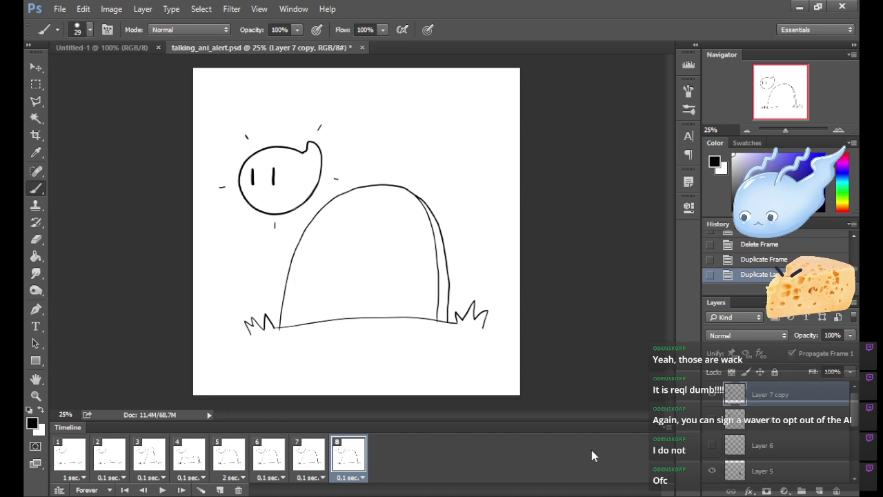
left_click(305, 464)
left_click(79, 461, "shift")
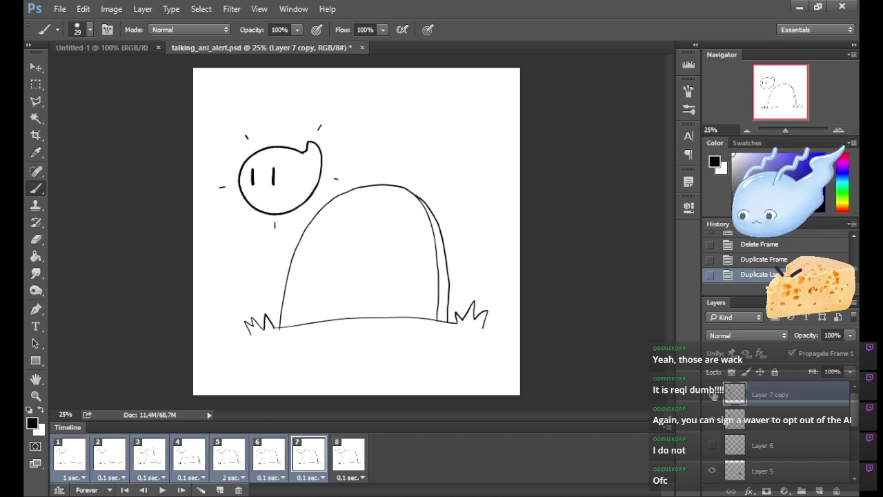
Erase the rays around the rounded face on Layer 7 copy in frame 8.
left_click(349, 462)
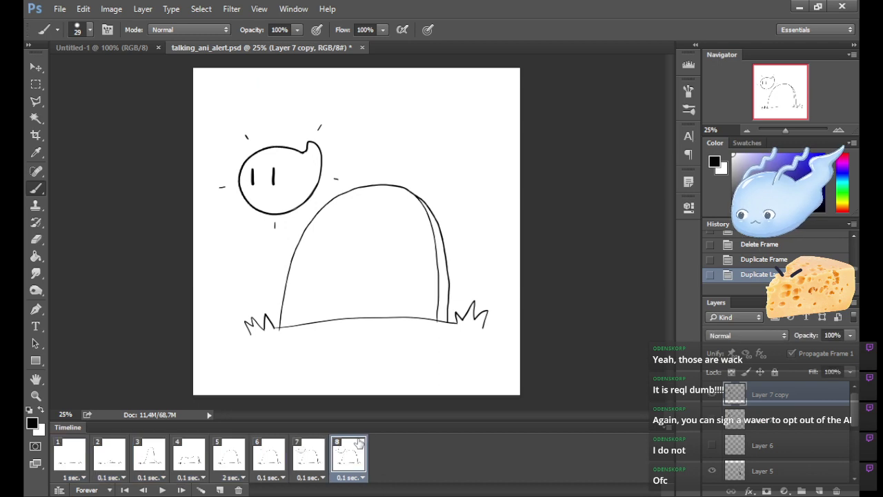
left_click_drag(220, 187, 275, 244)
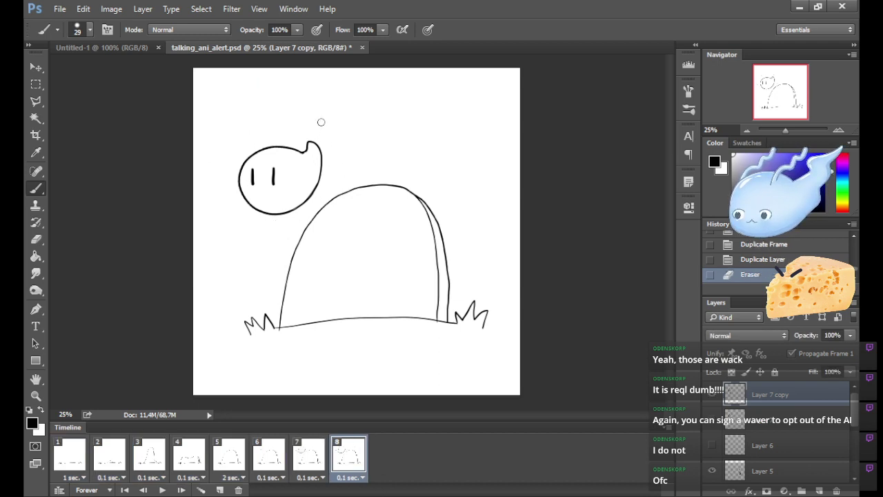
left_click_drag(321, 122, 328, 104)
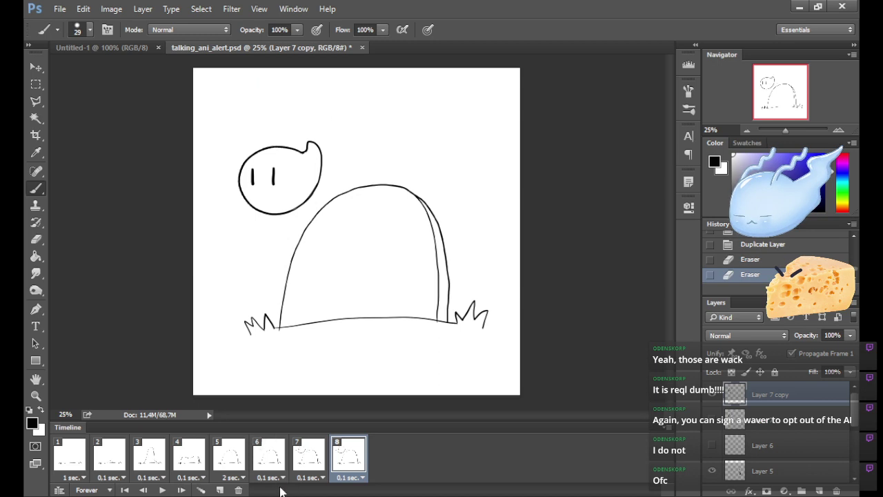
Check frames 6 to 8, and play the whole animation.
left_click(270, 464)
left_click(324, 462)
left_click(350, 459)
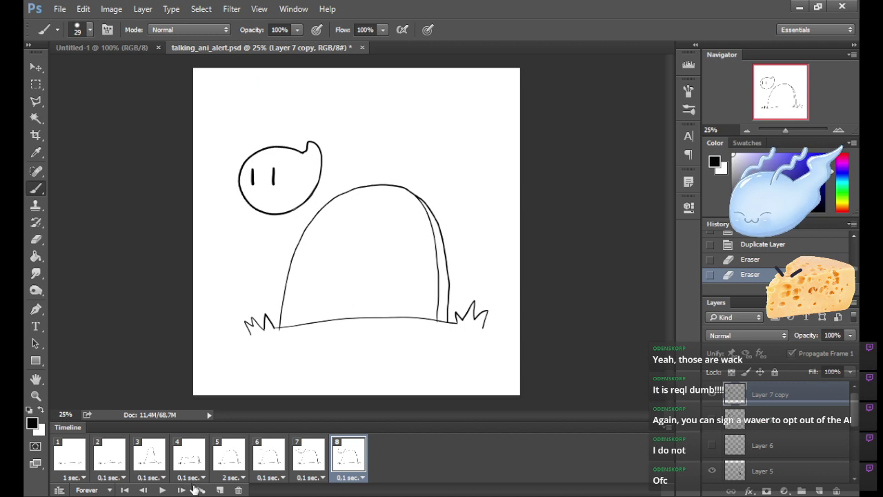
left_click(163, 490)
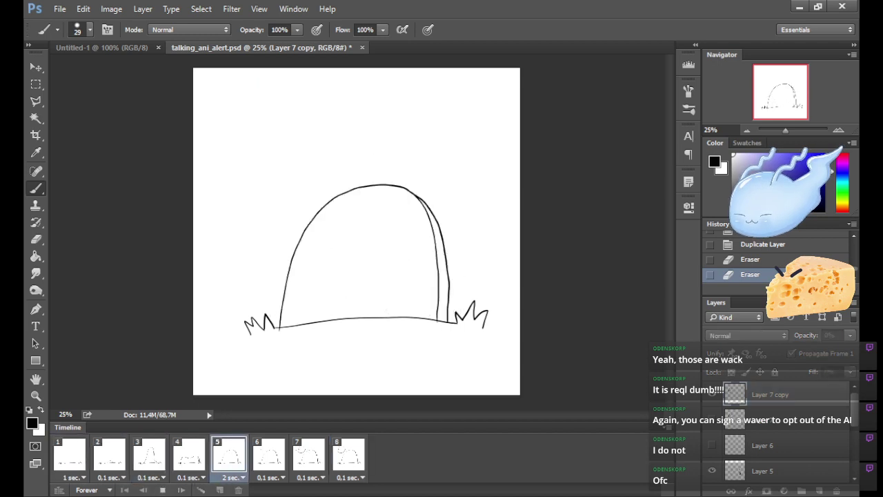
left_click(166, 490)
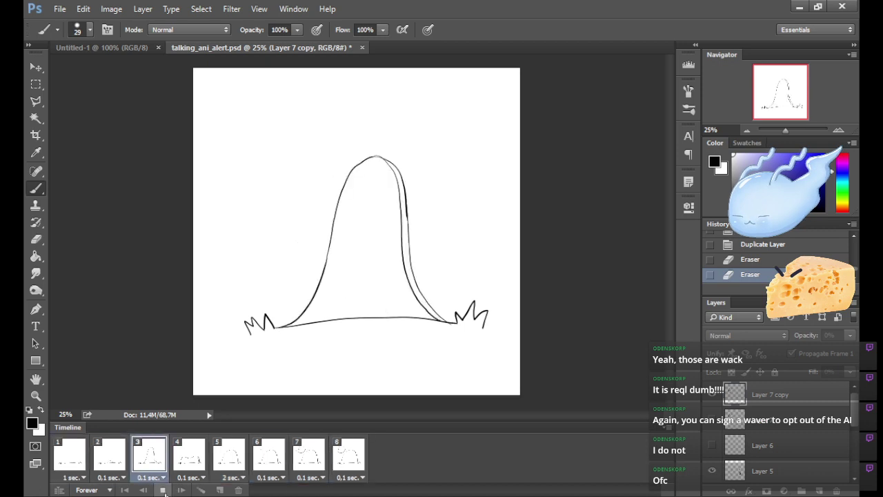
Set frame 5's delay to 1 second, and play the animation to check the timing.
left_click(235, 478)
left_click(274, 385)
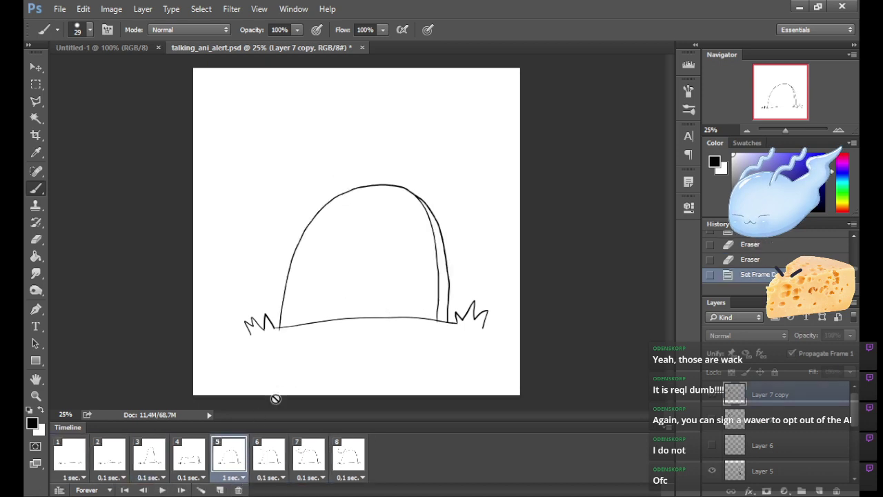
left_click(162, 489)
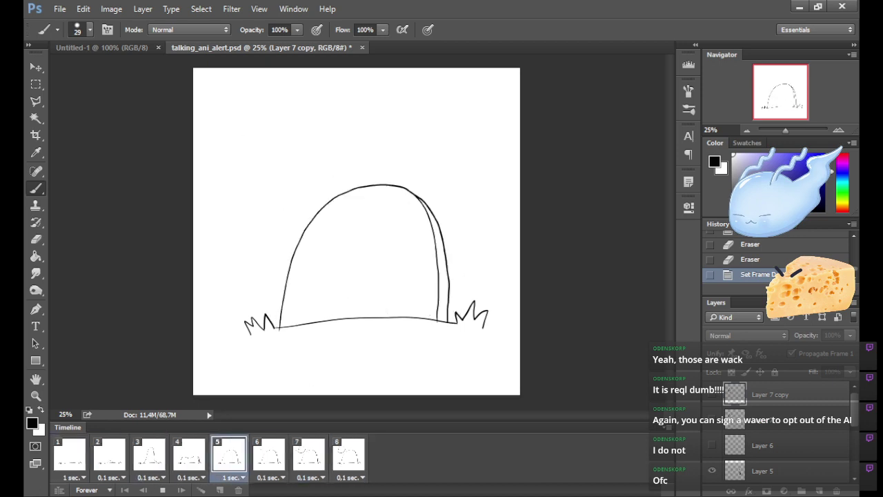
left_click(162, 490)
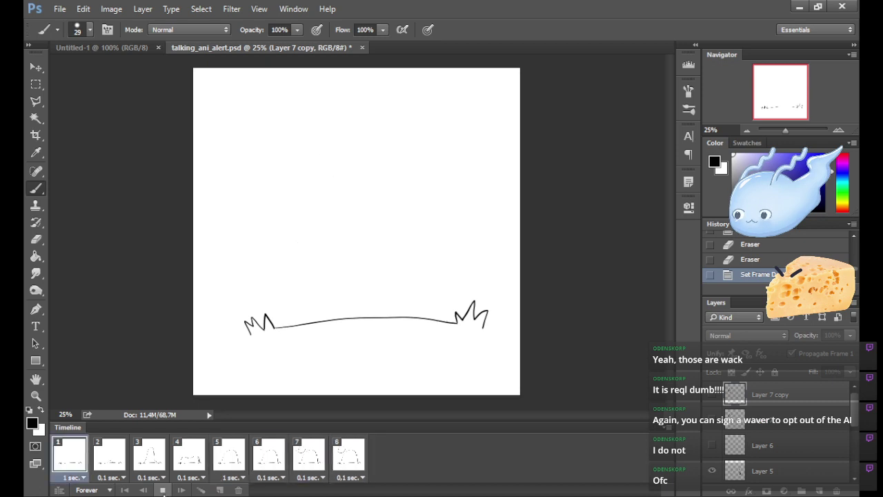
Compare the burst in frame 6 with the rounded face in frame 7.
left_click(314, 468)
left_click(281, 467)
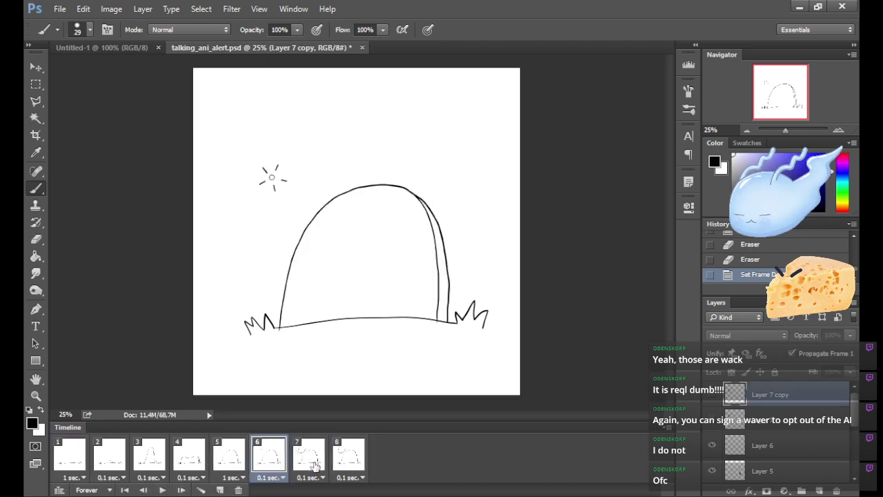
left_click(317, 465)
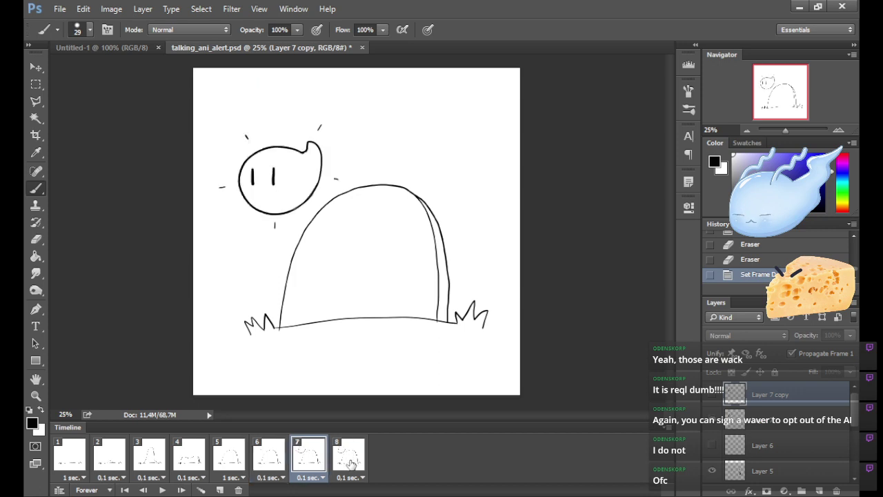
left_click(280, 461)
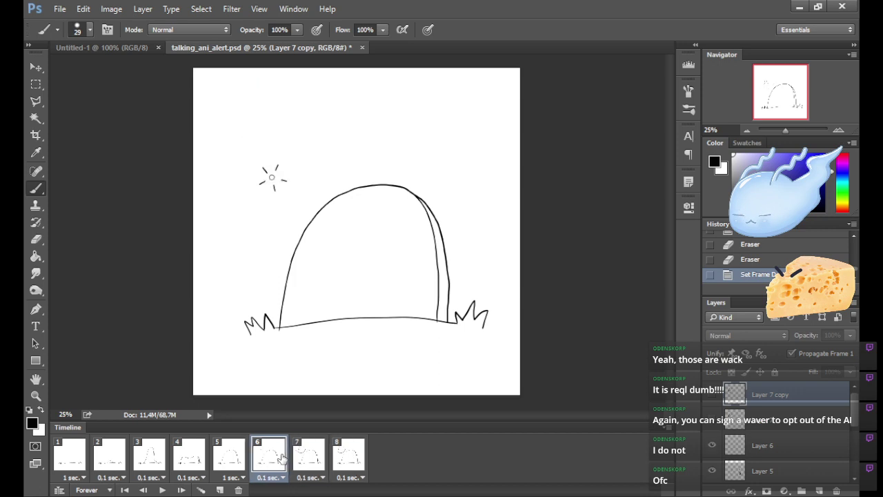
Brush short strokes at the base of the face's tip on Layer 7 in frame 7, undoing and restoring the first stroke.
left_click(312, 462)
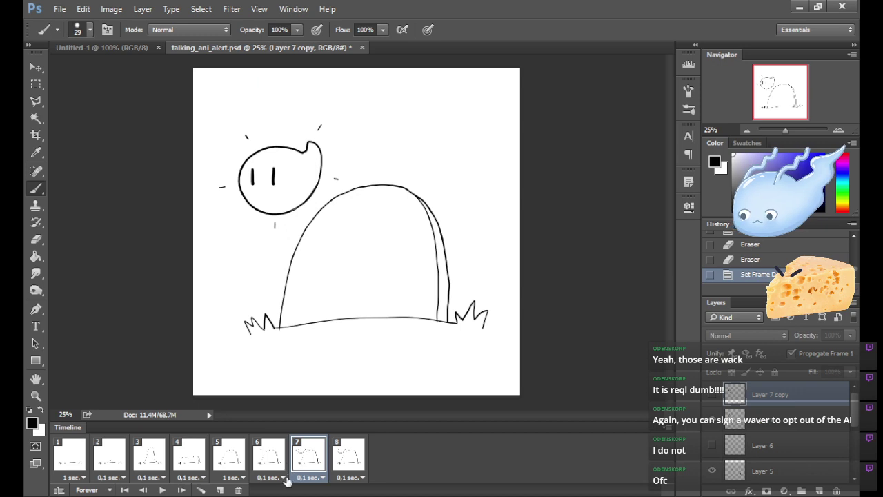
left_click(792, 412)
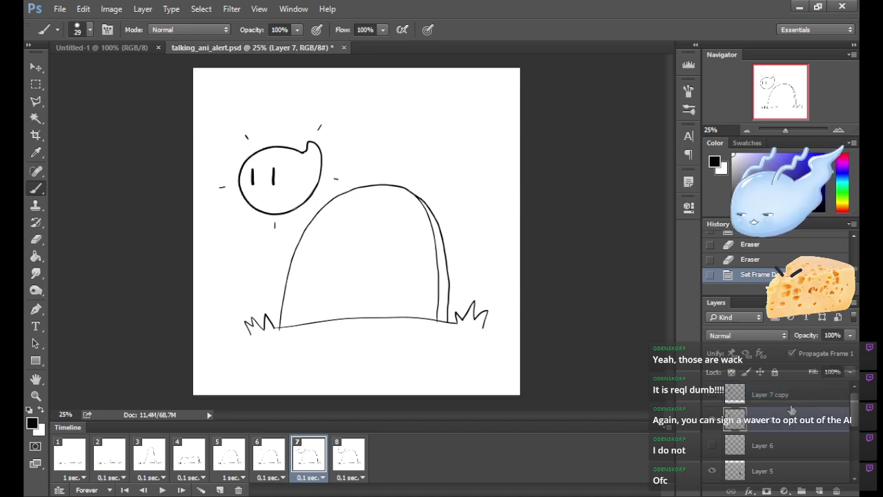
left_click(303, 152)
key("ctrl+z")
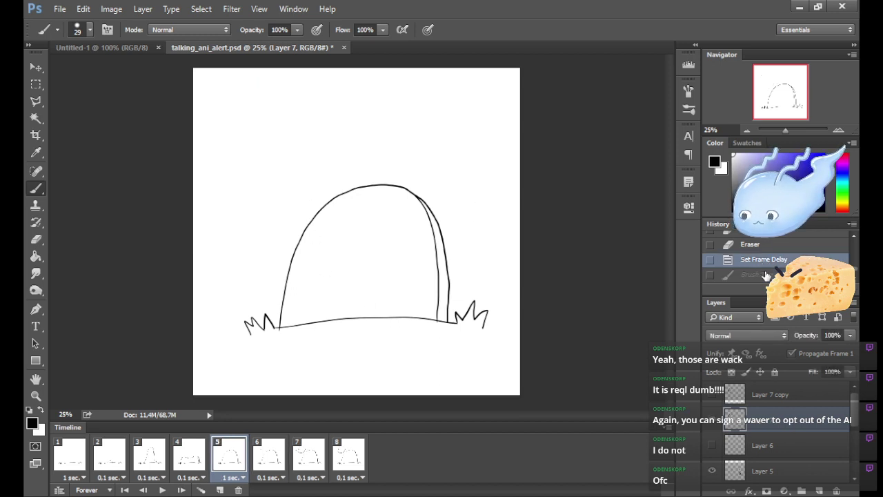
key("ctrl+z")
key("ctrl+z")
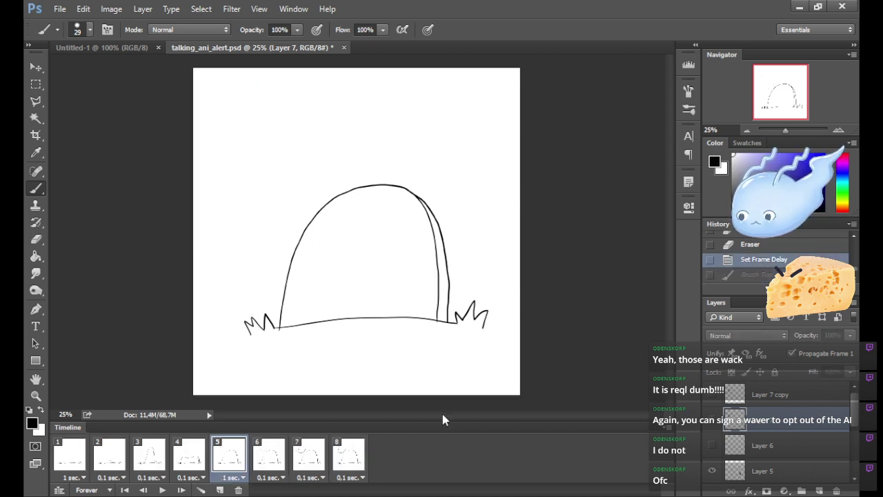
left_click(269, 457)
left_click(314, 459)
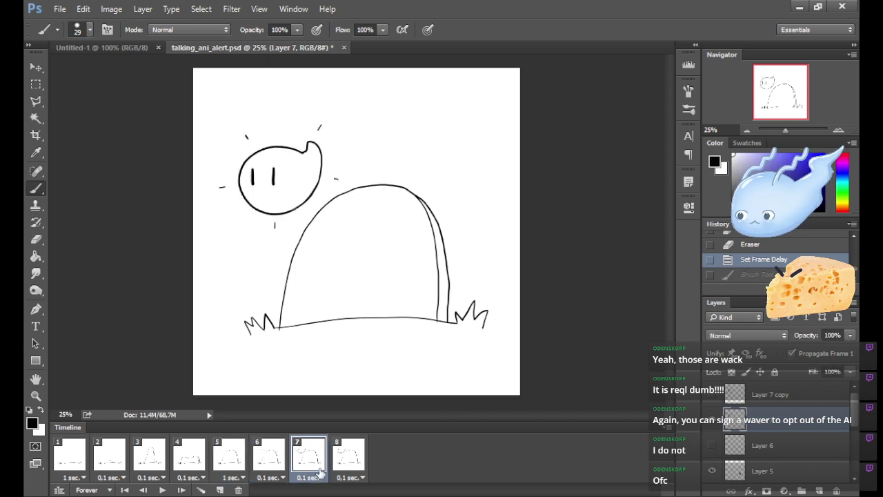
key("ctrl+z")
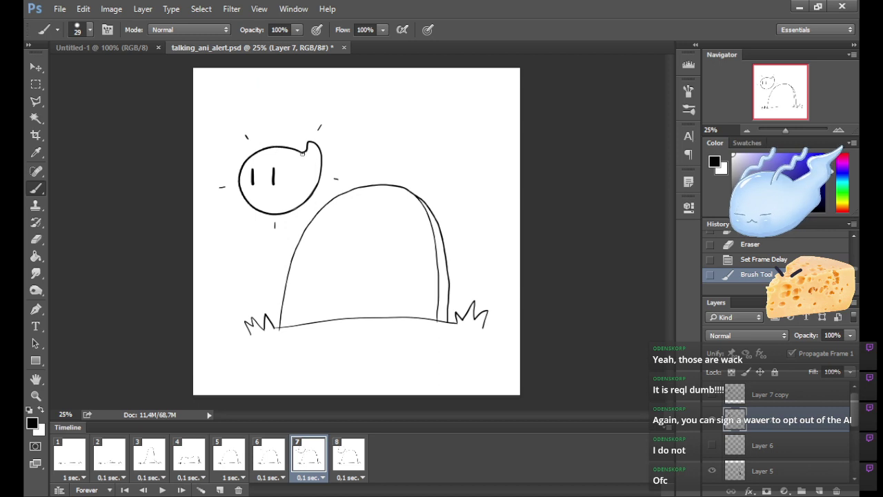
left_click(308, 165)
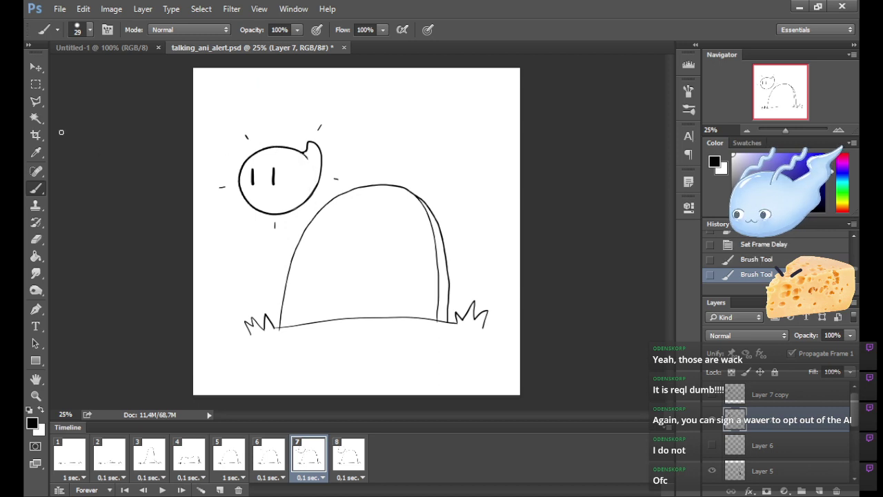
Select the face's two eyes on Layer 7 in frame 7 with the Polygonal Lasso, slant them, move them up toward the outline, and deselect.
left_click(36, 84)
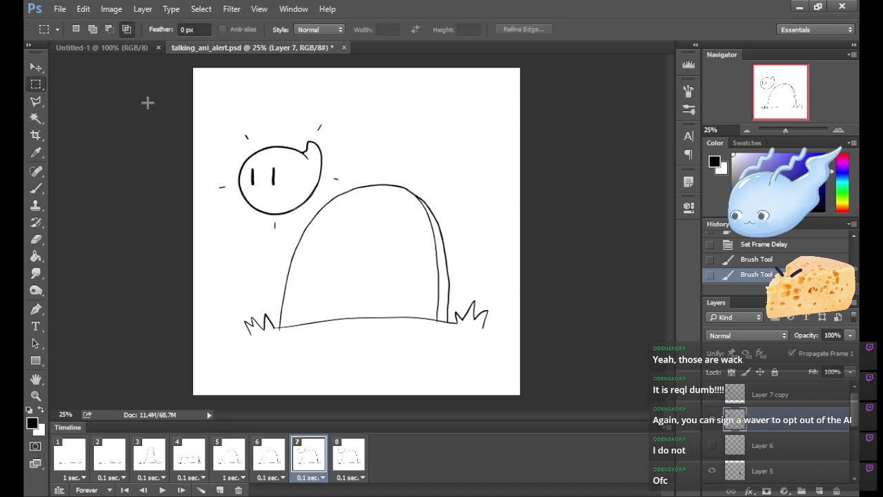
left_click(36, 100)
left_click(252, 161)
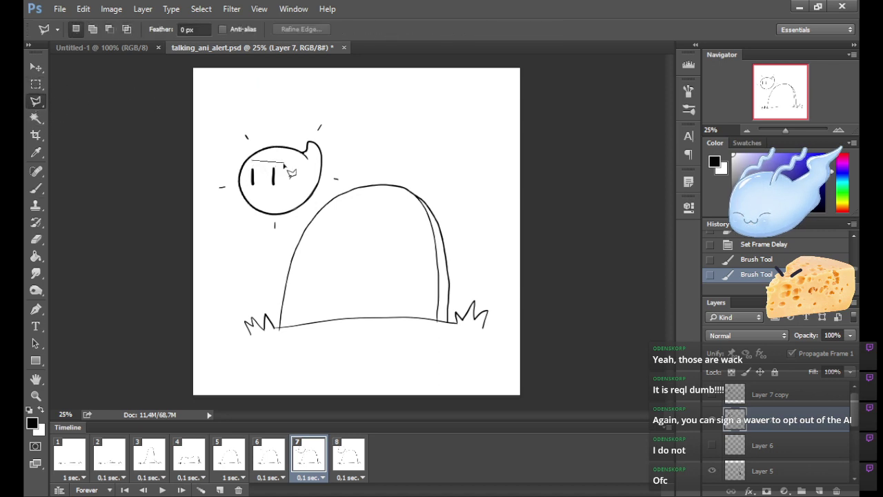
left_click(283, 162)
left_click(283, 193)
left_click(247, 191)
left_click(252, 163)
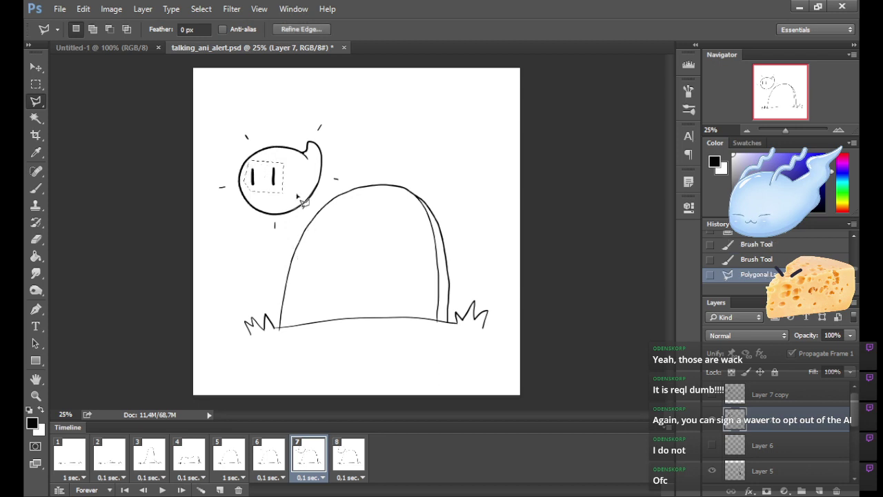
key("ctrl+t")
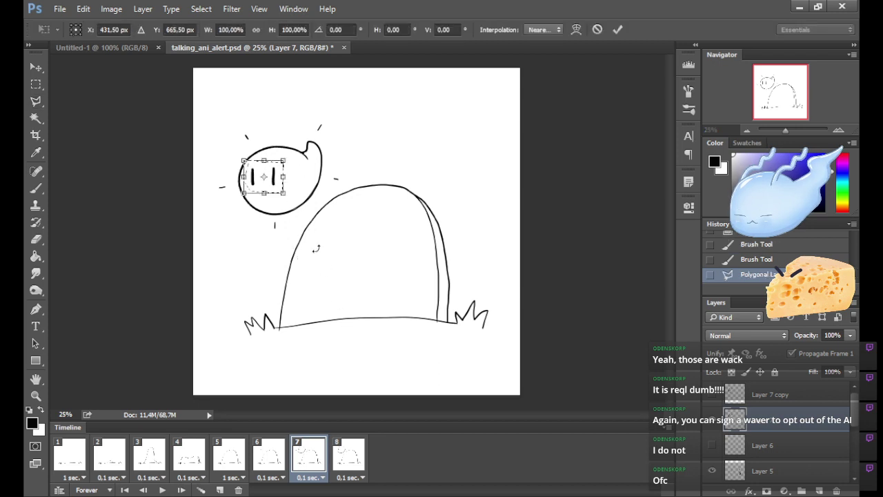
left_click_drag(275, 183, 236, 171)
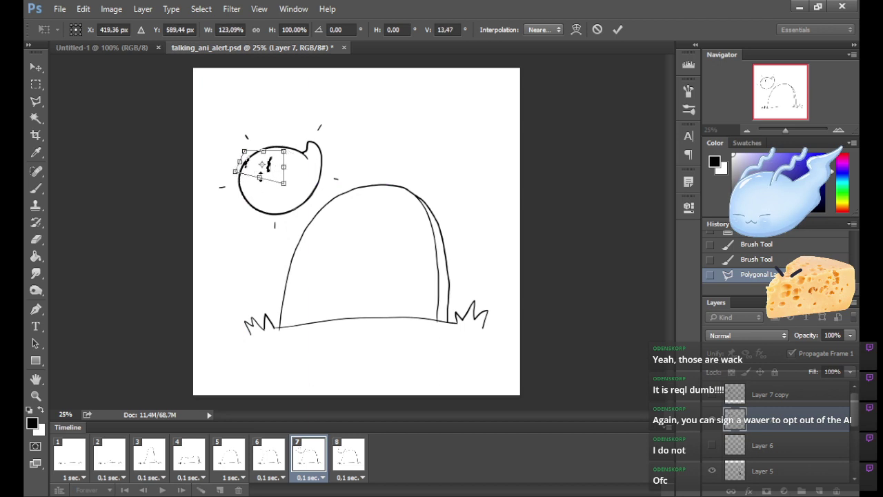
left_click(618, 29)
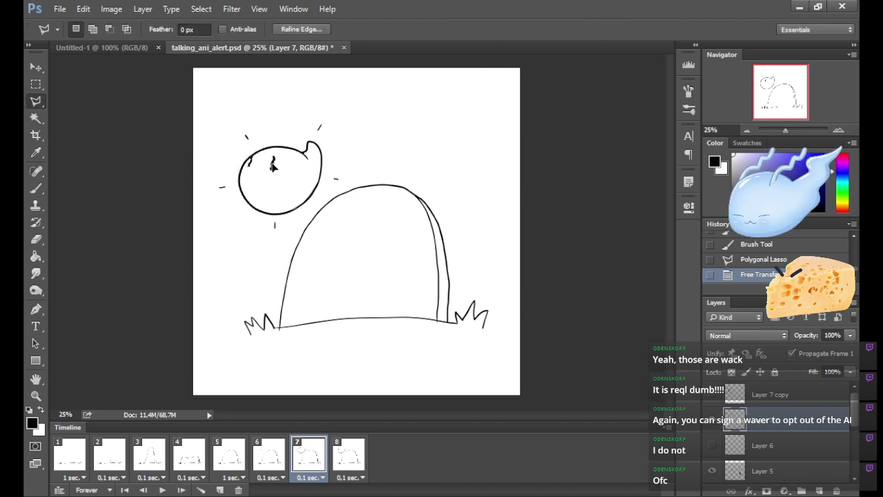
left_click_drag(271, 164, 271, 166)
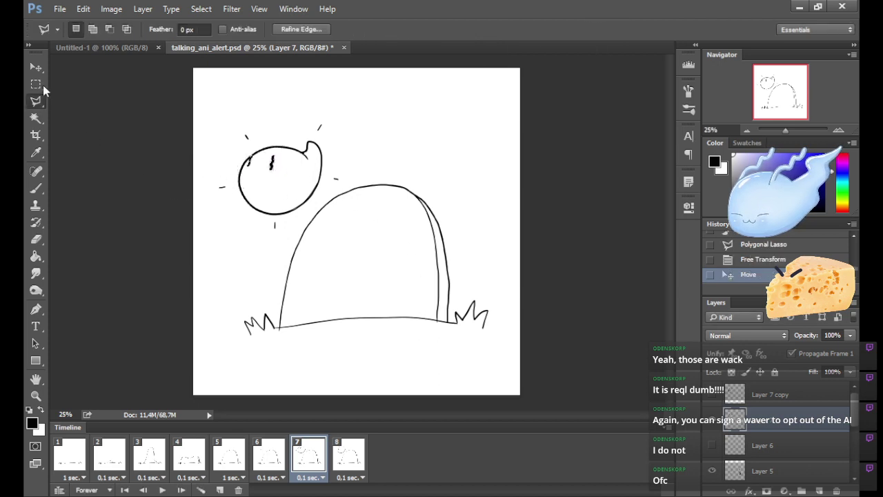
key("ctrl+d")
left_click(41, 188)
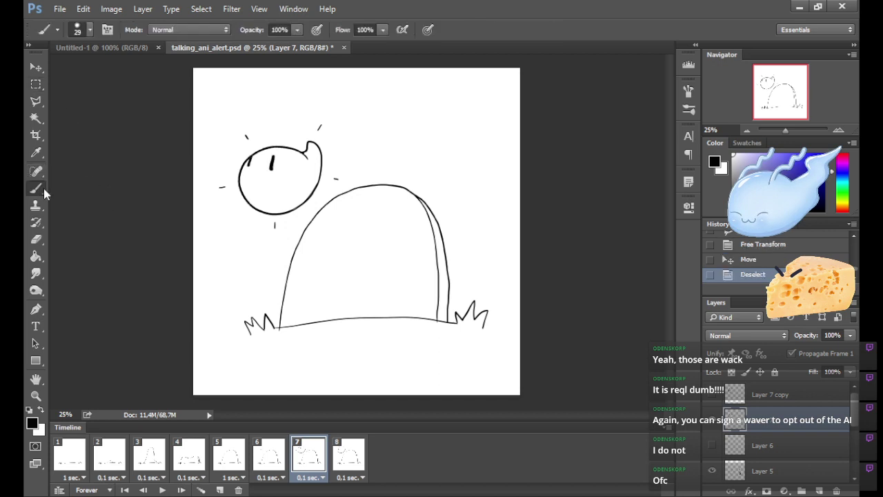
Check frames 5 to 8 one after another, and return to frame 7.
left_click(346, 464)
left_click(226, 459)
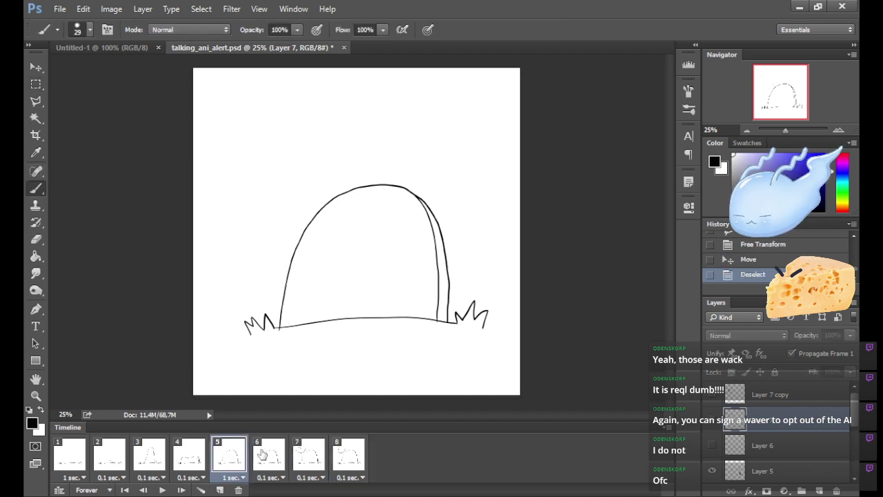
left_click(262, 452)
left_click(307, 456)
left_click(352, 458)
left_click(311, 455)
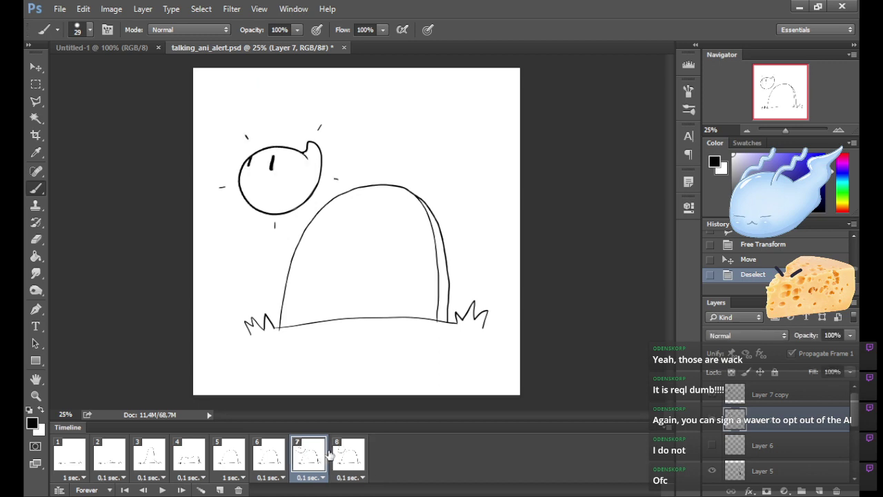
Lasso the whole face on Layer 7 in frame 7, rotate it clockwise and shrink it slightly inside the burst lines, and deselect.
left_click(36, 101)
left_click(268, 140)
left_click(231, 157)
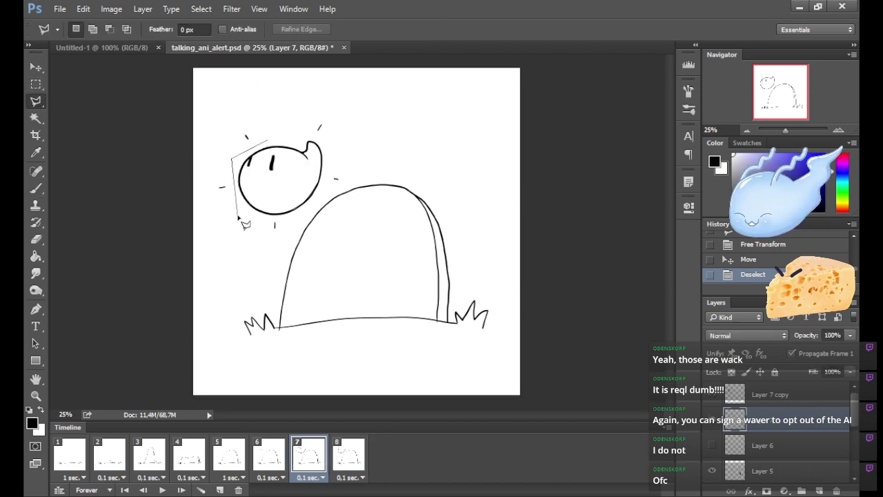
left_click(238, 216)
left_click(295, 217)
left_click(322, 196)
left_click(327, 177)
left_click(326, 142)
left_click(315, 136)
left_click(268, 141)
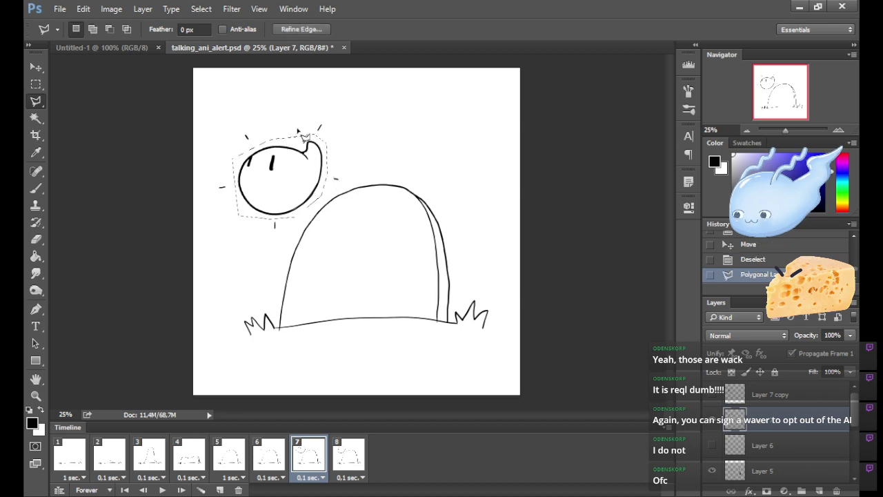
key("ctrl+t")
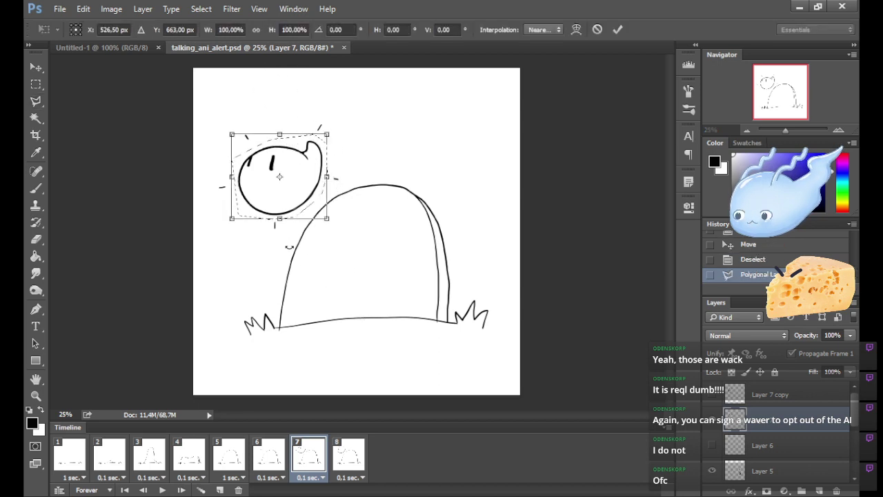
left_click_drag(223, 178, 222, 204)
left_click_drag(311, 232, 296, 195)
left_click(616, 29)
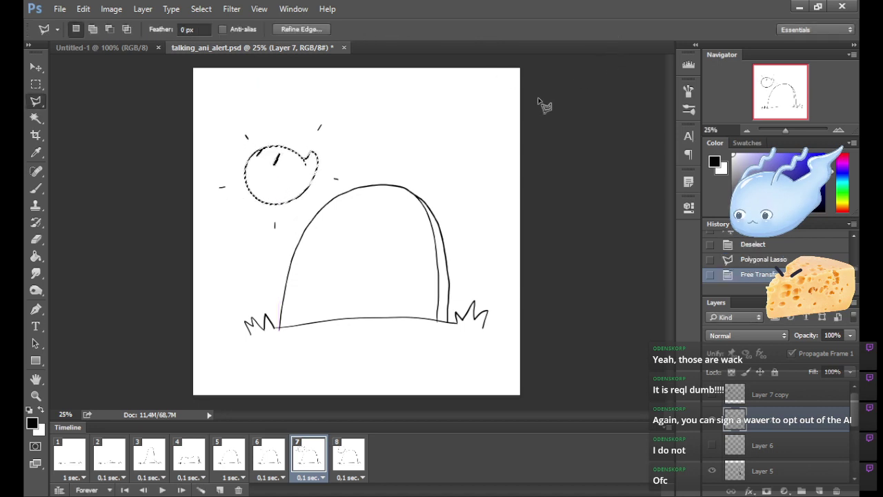
key("ctrl+d")
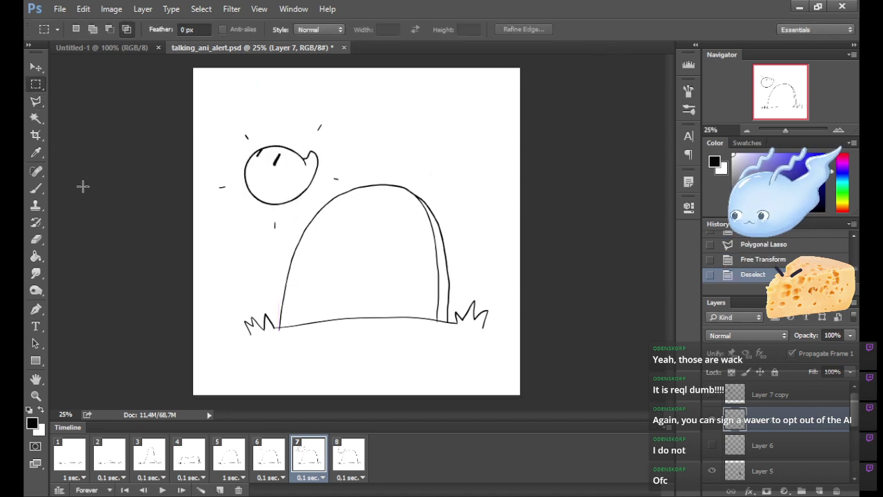
left_click(35, 187)
Check frames 6 and 8, and play the whole animation.
left_click(273, 457)
left_click(351, 456)
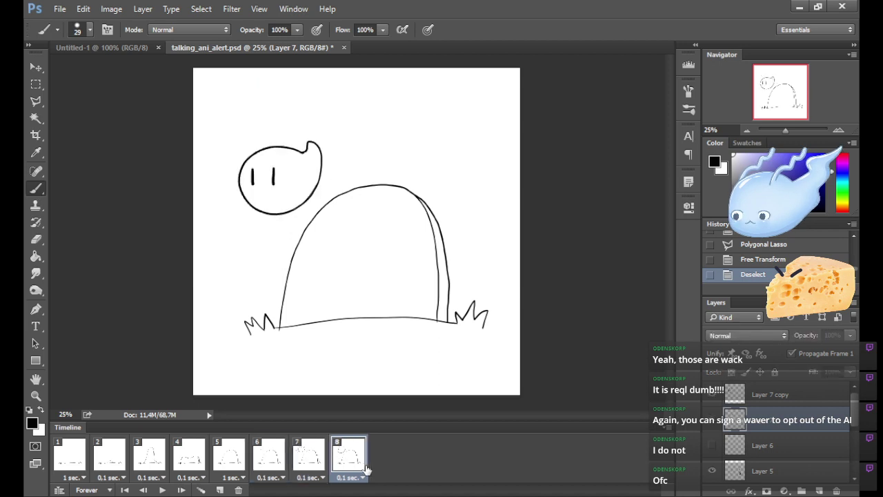
left_click(162, 490)
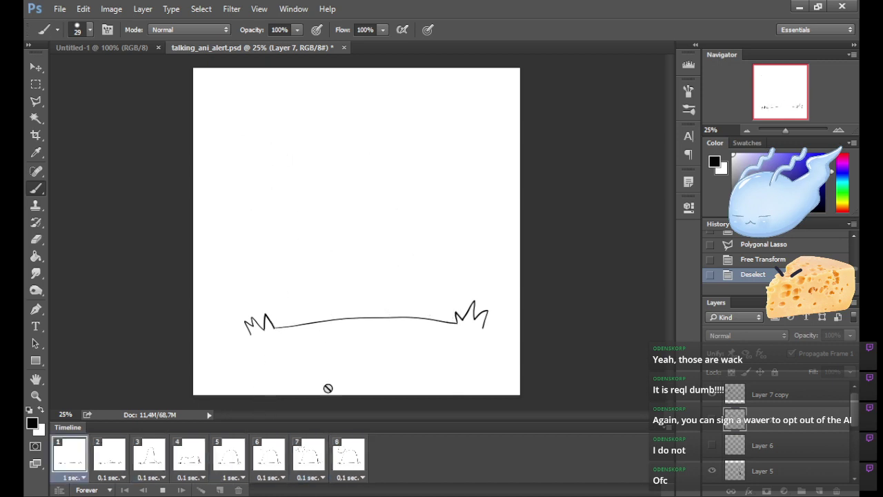
left_click(163, 490)
Set frame 8's delay to 0.5 seconds, and play the animation to check the timing.
left_click(362, 455)
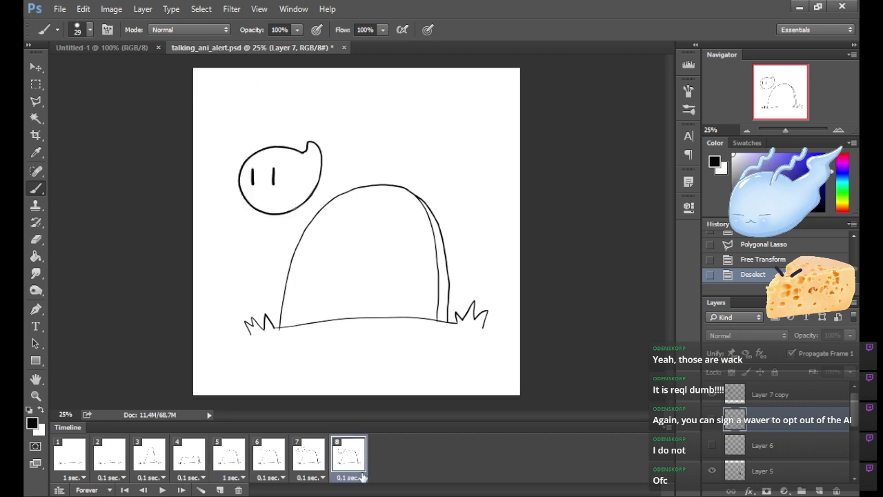
left_click(375, 386)
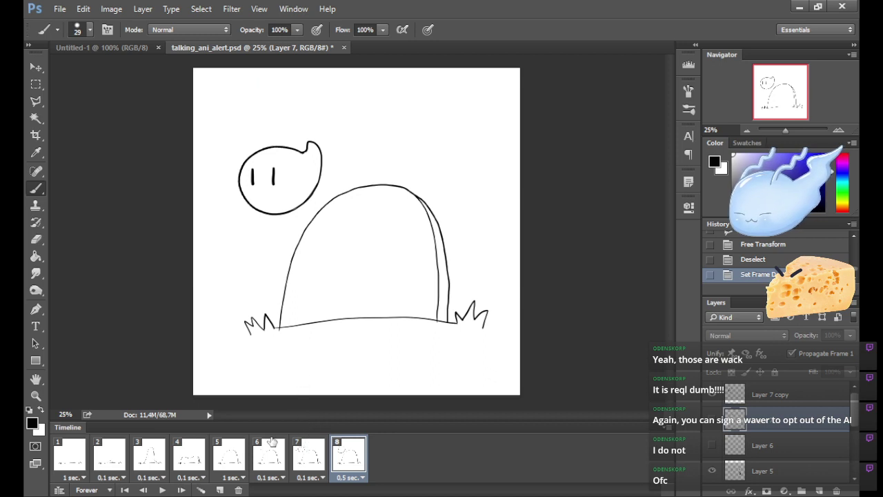
left_click(161, 490)
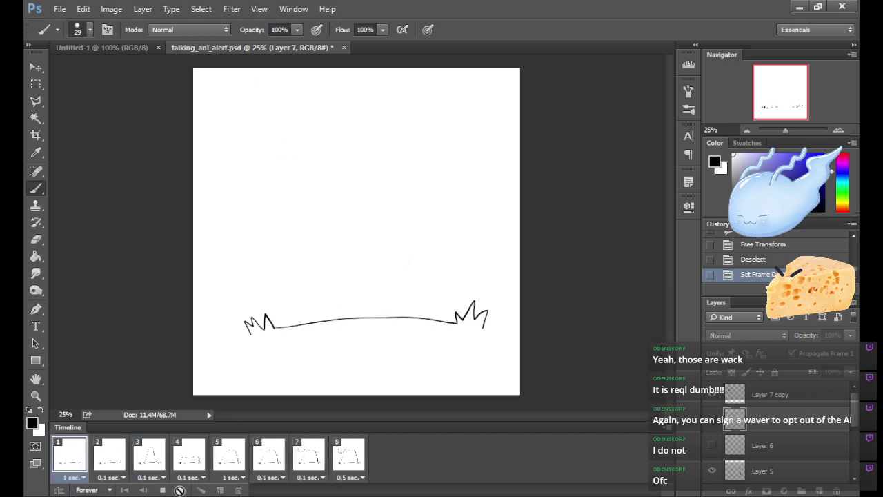
left_click(163, 490)
Compare the tilted face in frame 7 with the upright face in frame 8.
left_click(352, 452)
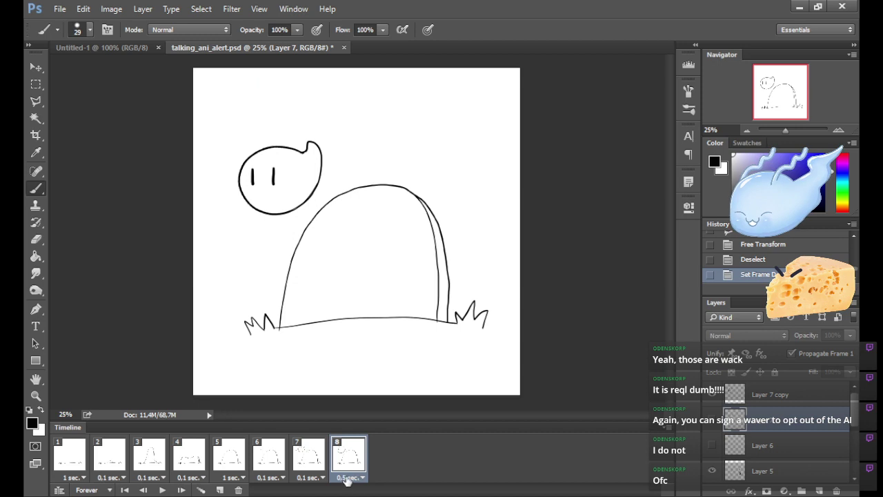
left_click(308, 461)
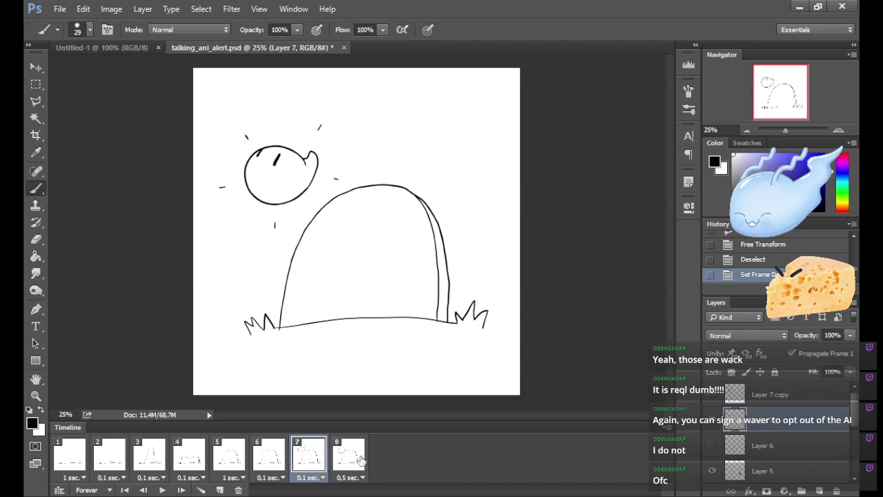
left_click(360, 461)
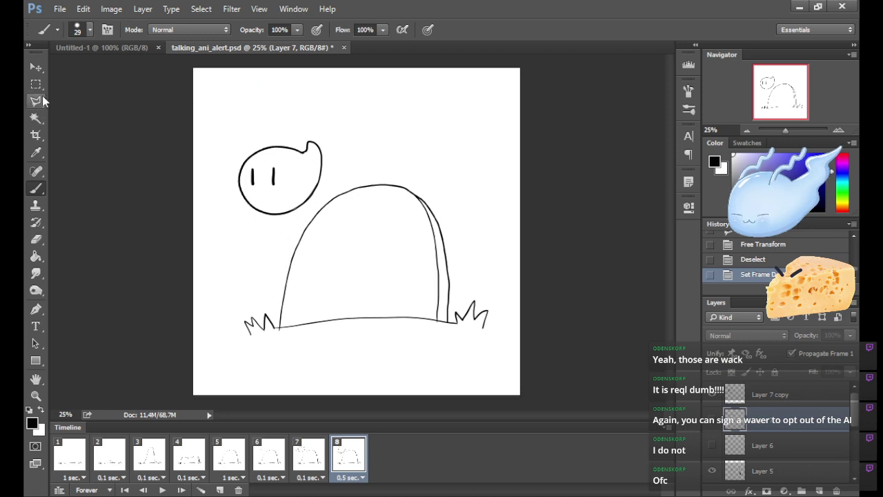
Select a rectangular area around the whole face in frame 8.
left_click(36, 85)
key("i")
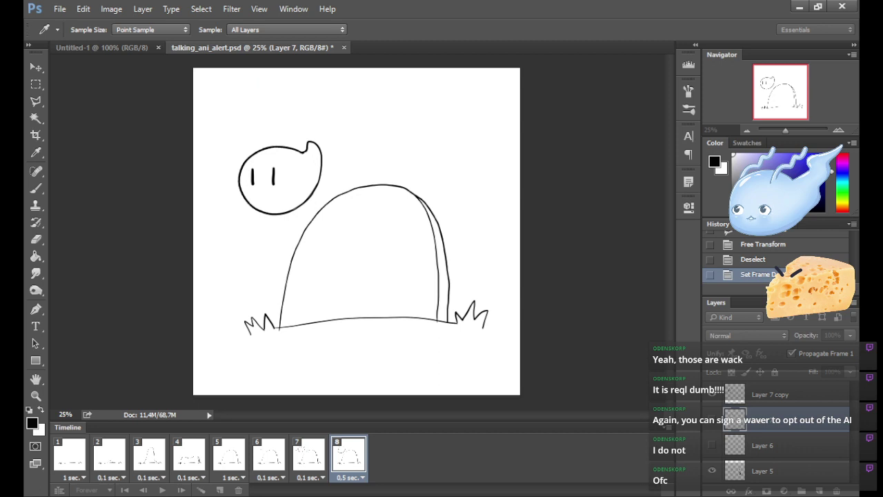
key("m")
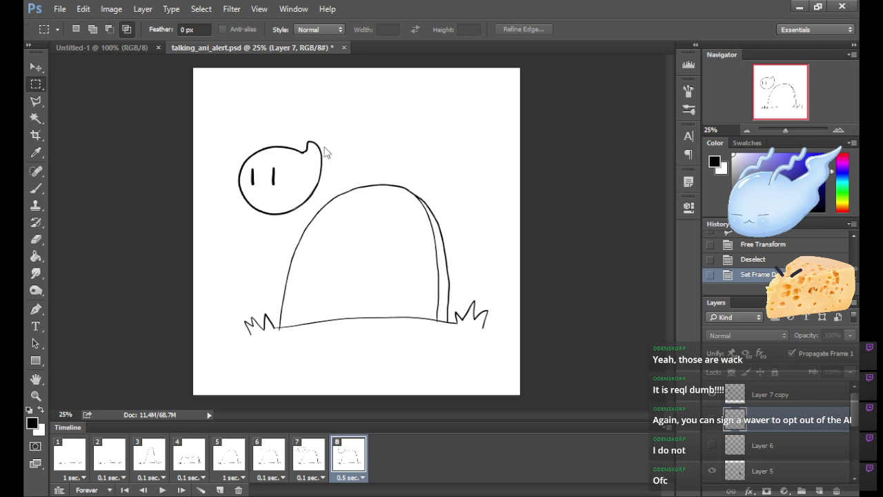
left_click_drag(340, 224, 350, 236)
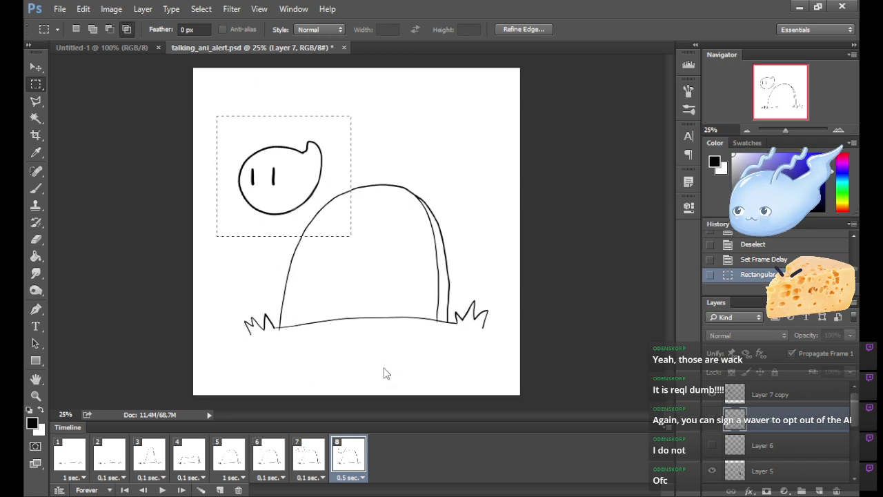
key("ctrl+t")
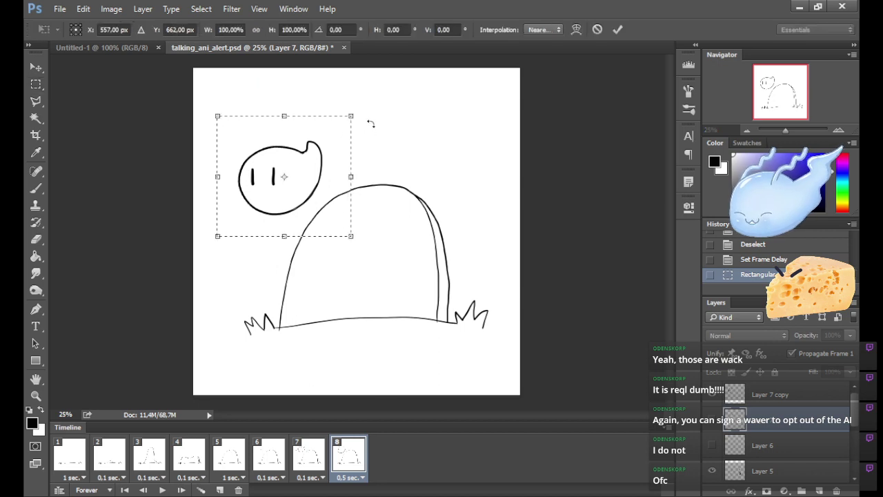
left_click_drag(376, 134, 376, 138)
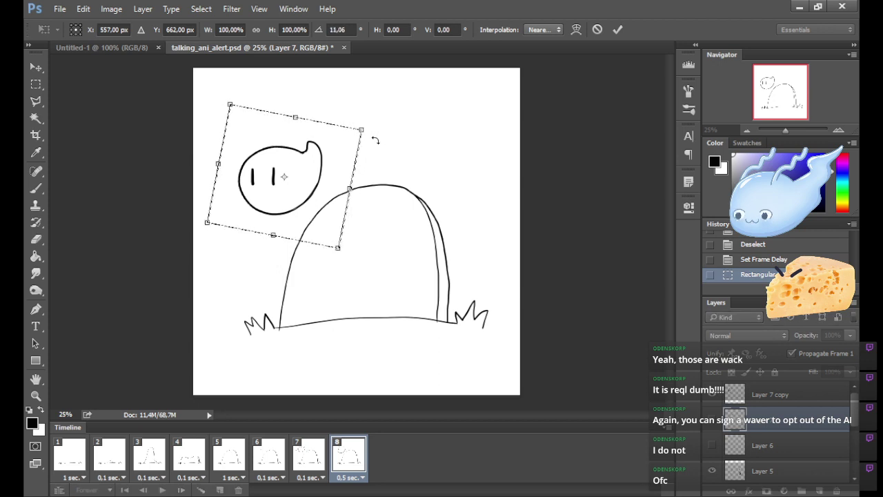
left_click(598, 29)
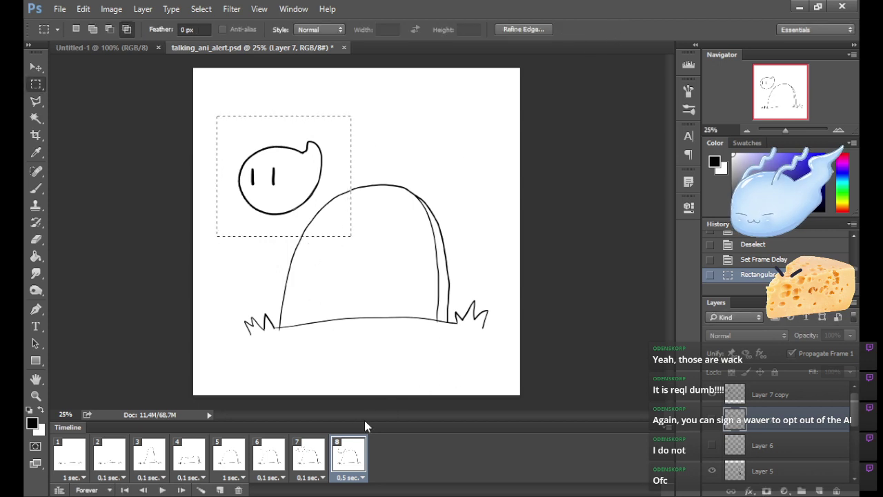
Rotate the selected face on Layer 7 copy in frame 8 about 9° clockwise, and deselect.
left_click(315, 460)
left_click(341, 461)
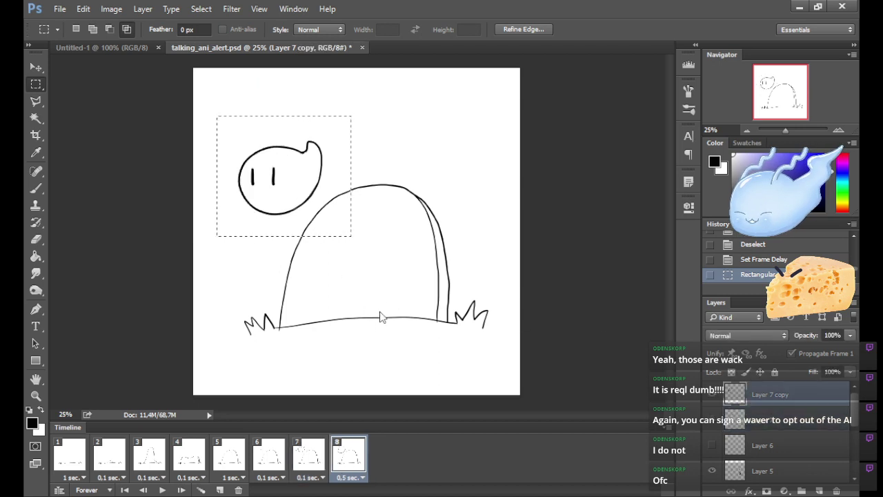
key("ctrl+t")
left_click_drag(392, 168, 393, 183)
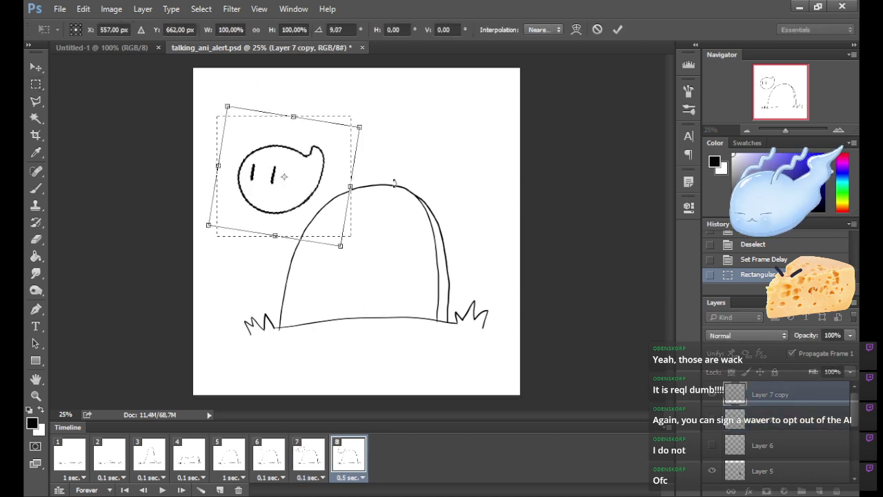
left_click(617, 29)
key("ctrl+d")
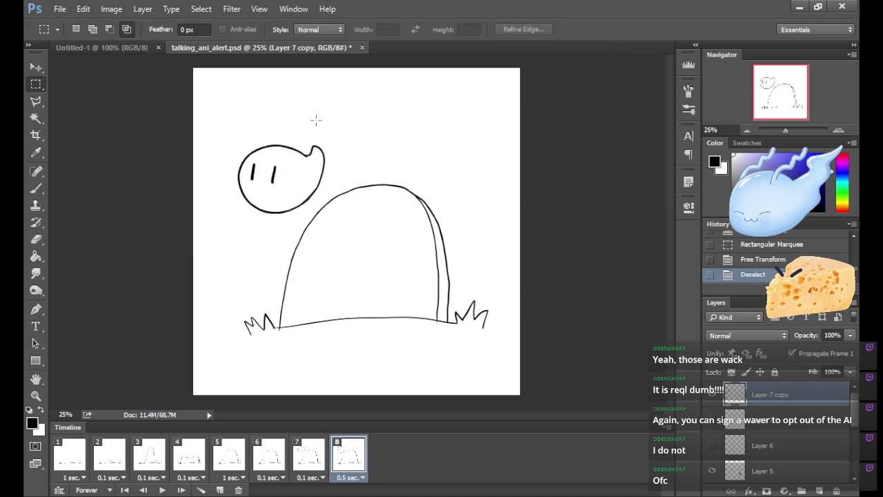
Select an area inside the face outline around both eyes in frame 8 with the Polygonal Lasso.
left_click(36, 101)
left_click(258, 156)
left_click(246, 169)
left_click(247, 184)
left_click(261, 200)
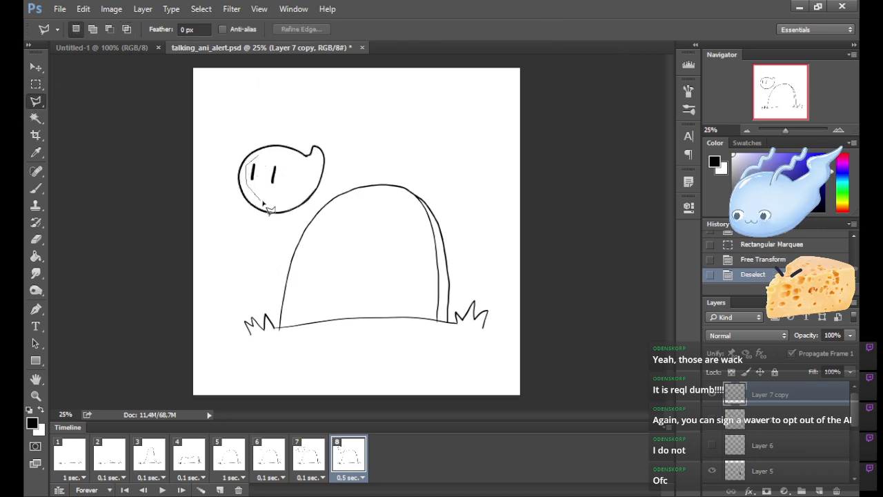
left_click(282, 193)
left_click(284, 168)
left_click(272, 155)
left_click(260, 155)
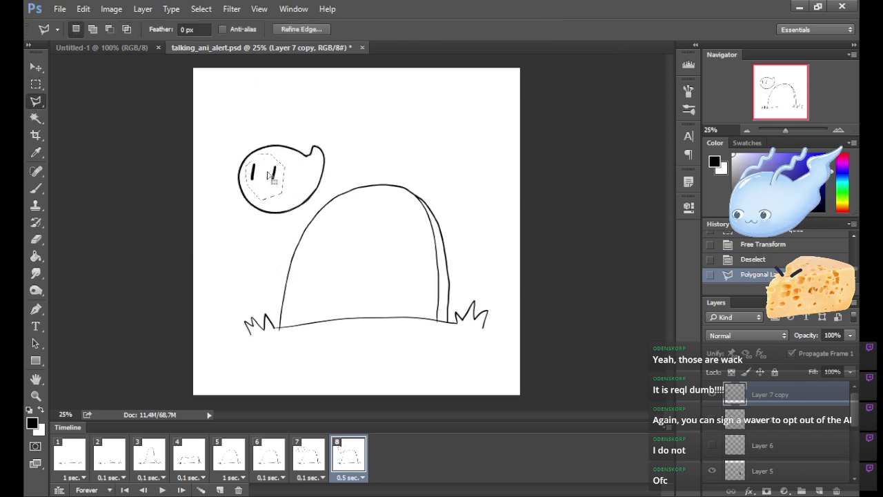
Scale the selected eyes to about 104% width and 89% height, and compare frame 8 with frame 7.
key("ctrl+t")
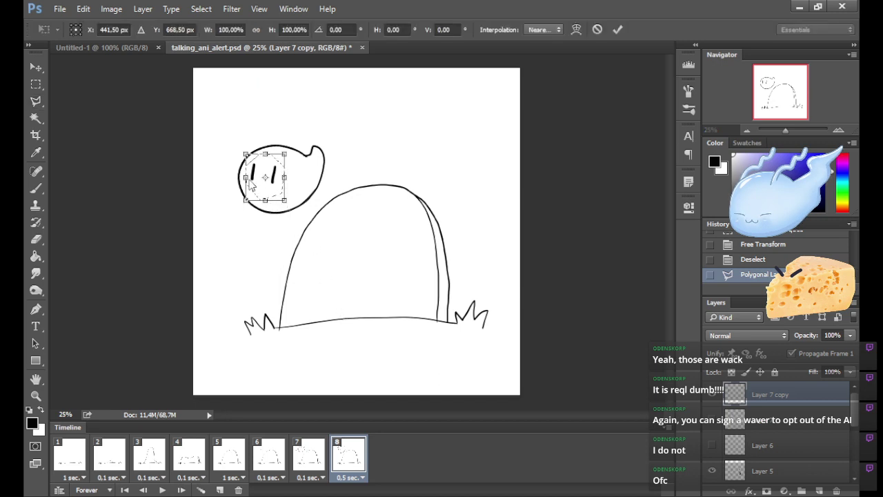
mouse_move(247, 202)
left_mouse_down()
mouse_move(241, 326)
mouse_move(243, 198)
left_mouse_up()
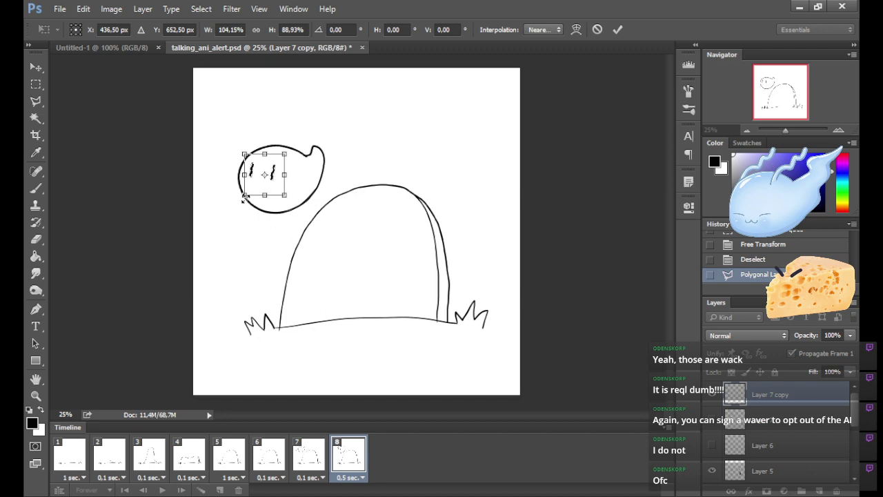
left_click(617, 29)
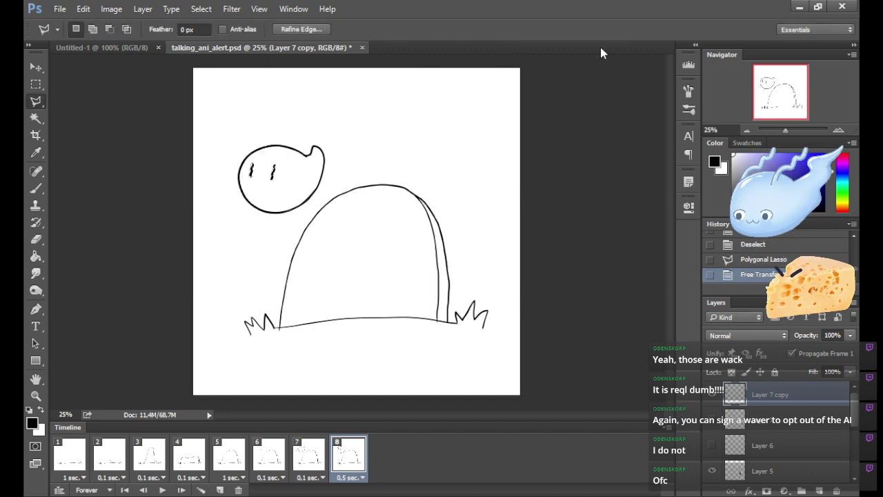
left_click(307, 452)
left_click(350, 469)
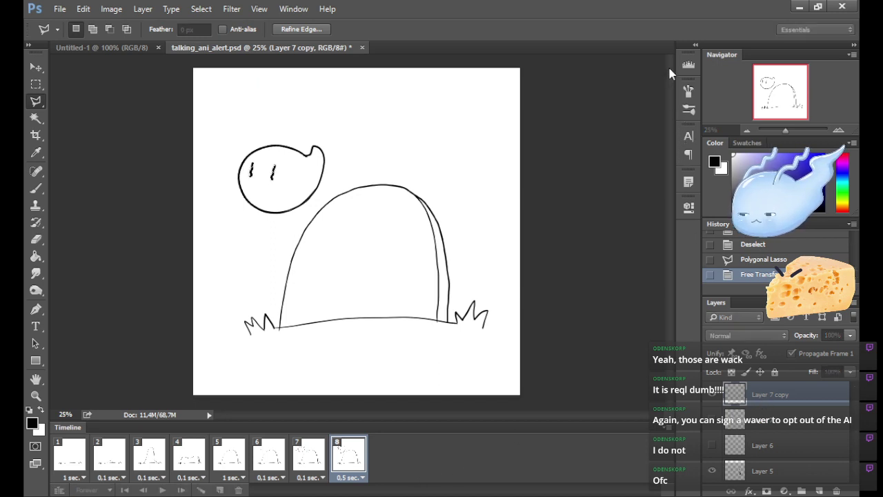
Duplicate the Layer 7 copy face layer, add a ninth frame, and hide the new layer in frames 1 to 7.
key("ctrl+j")
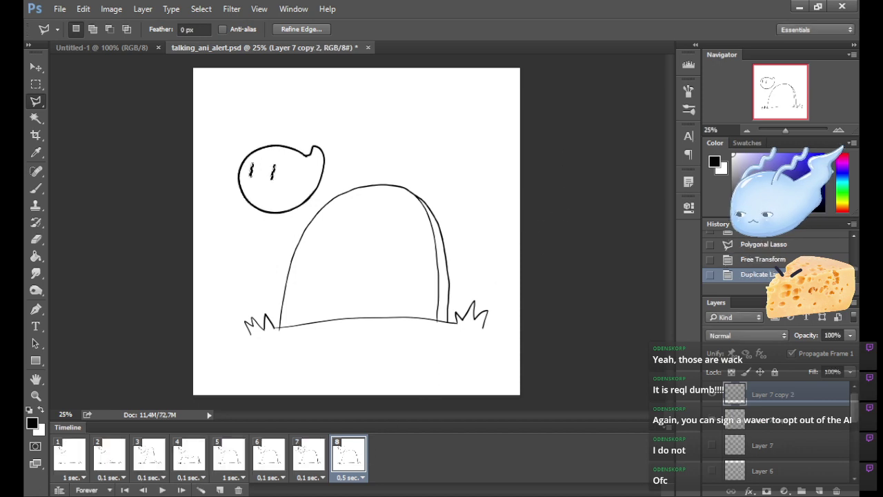
left_click(220, 490)
left_click(269, 455)
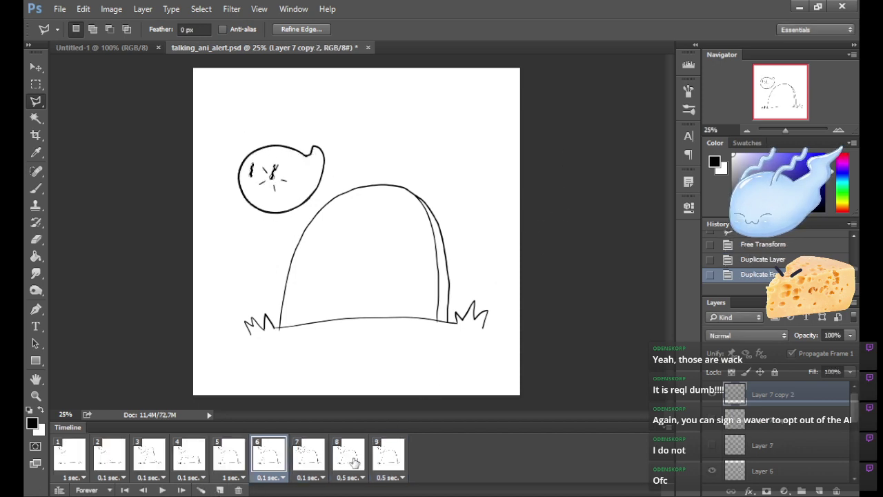
left_click(321, 458)
left_click(78, 459, "shift")
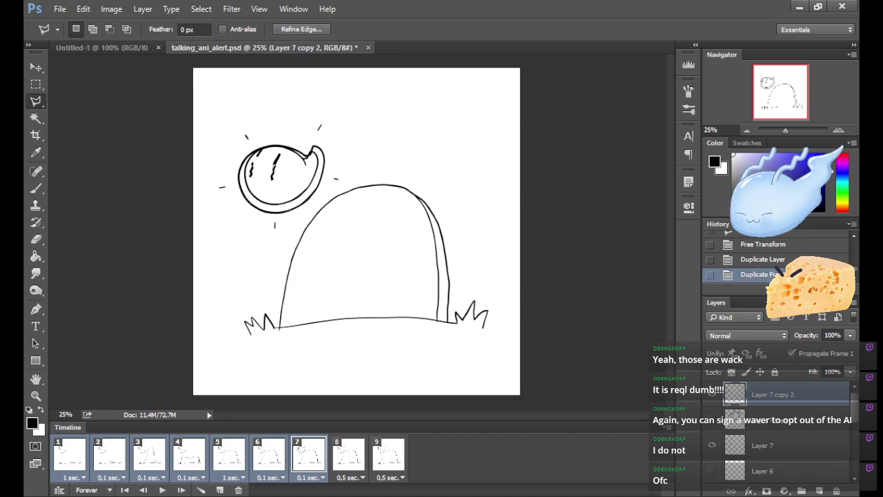
left_click(713, 395)
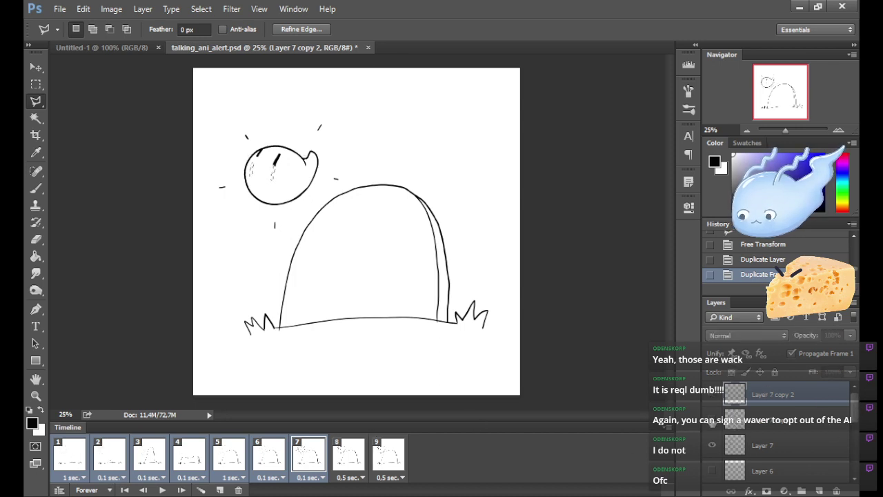
left_click(273, 459)
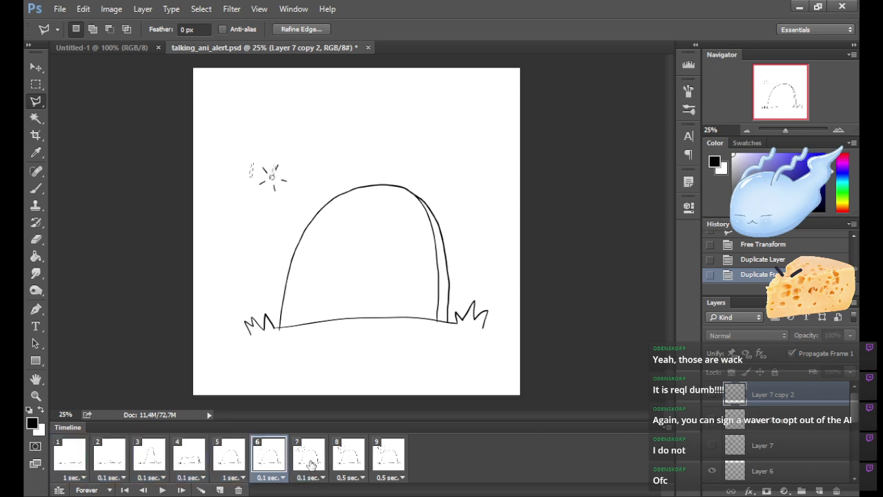
left_click(311, 465)
left_click(348, 458)
left_click(389, 461)
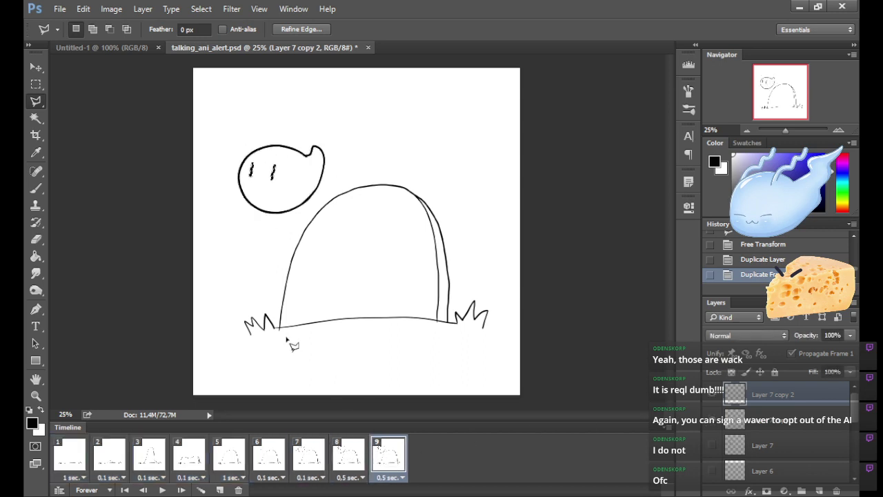
Deselect, and rotate the whole face on Layer 7 copy 2 in frame 9 slightly counterclockwise.
key("m")
key("ctrl+d")
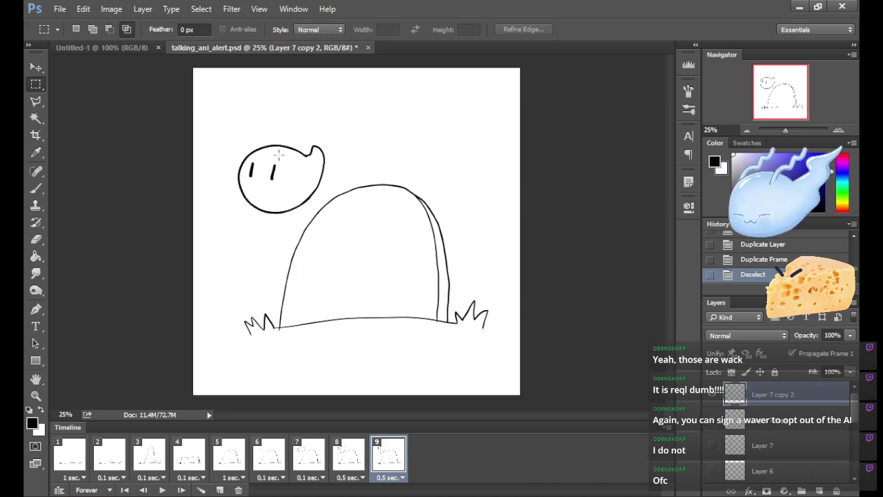
left_click(314, 463)
left_click(349, 461)
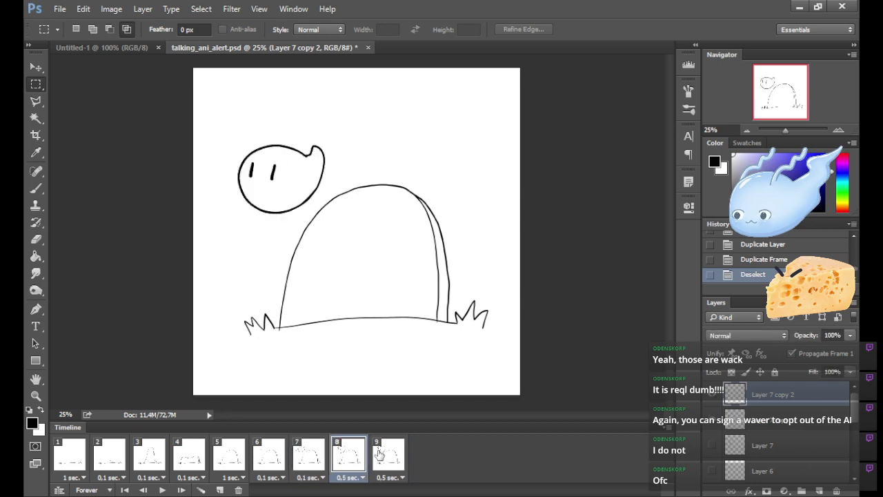
left_click(397, 461)
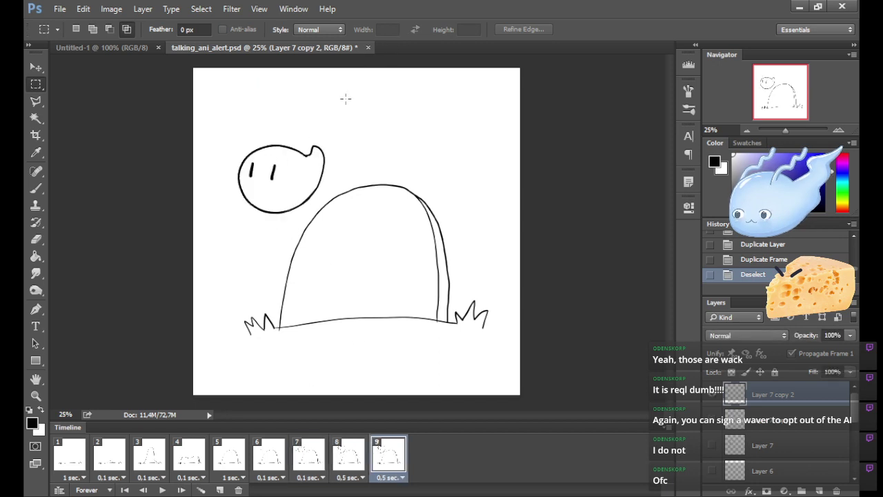
key("ctrl+t")
mouse_move(442, 147)
left_mouse_down()
mouse_move(434, 134)
mouse_move(402, 141)
left_mouse_up()
left_click(617, 29)
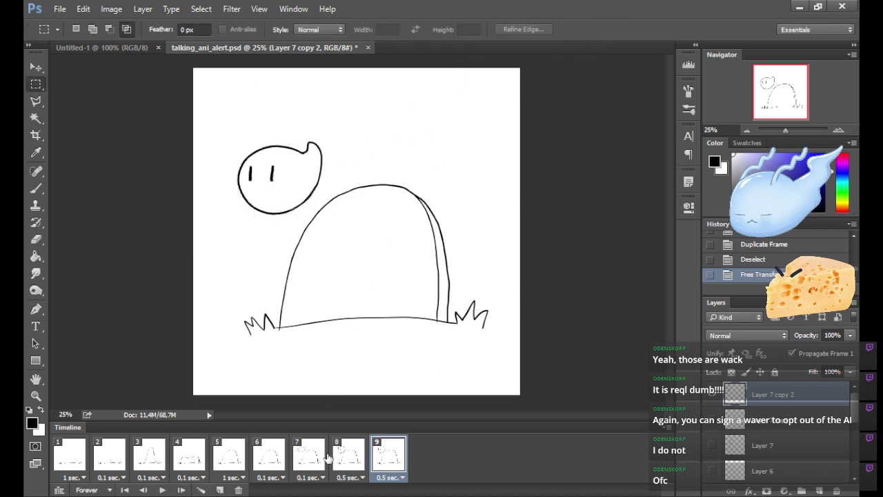
Compare the face across frames 7 to 9, and hide Layer 7 copy 2 in frame 8.
left_click(346, 461)
left_click(381, 461)
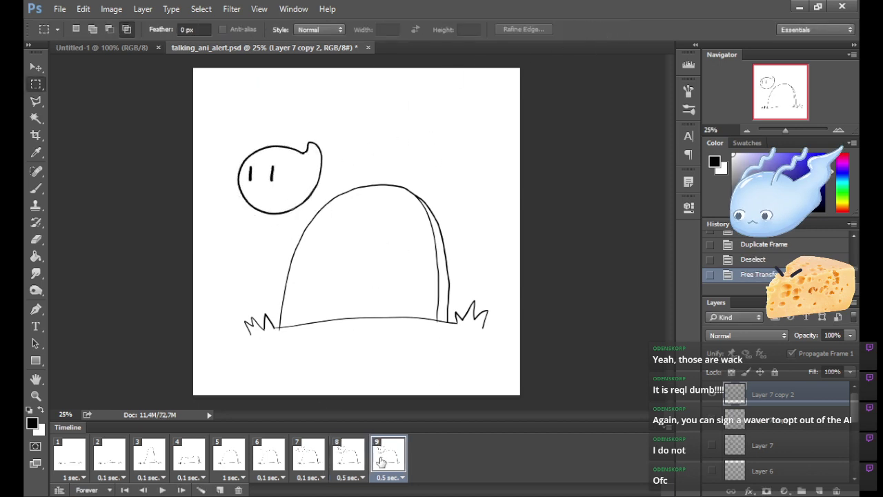
left_click(308, 459)
left_click(347, 463)
left_click(376, 464)
left_click(346, 460)
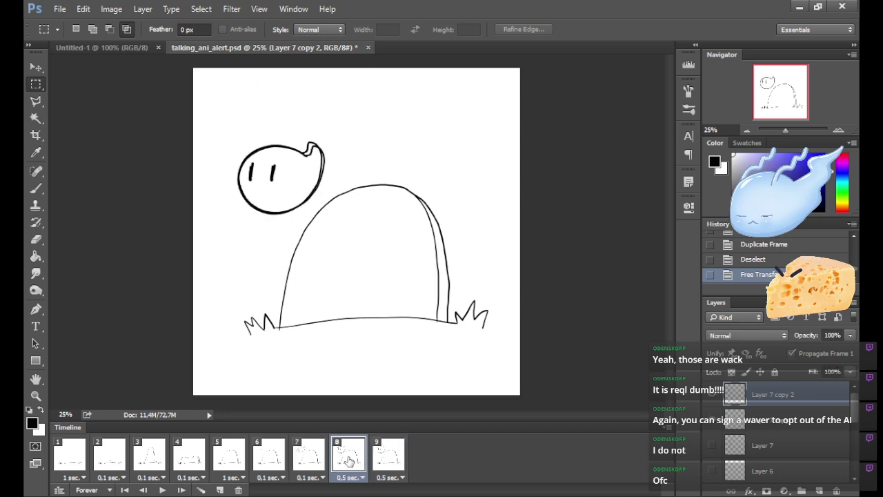
left_click(391, 461)
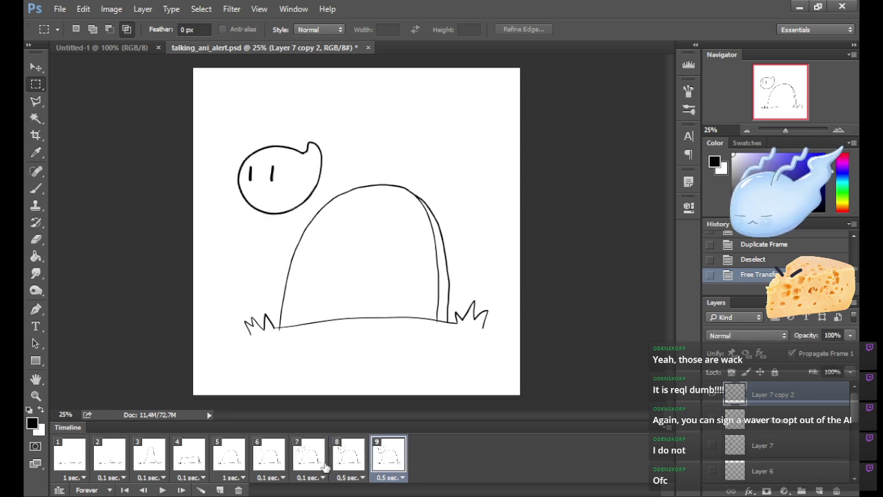
Step through frames 6 to 9 to examine how the face moves between them.
left_click(273, 461)
left_click(311, 458)
left_click(361, 461)
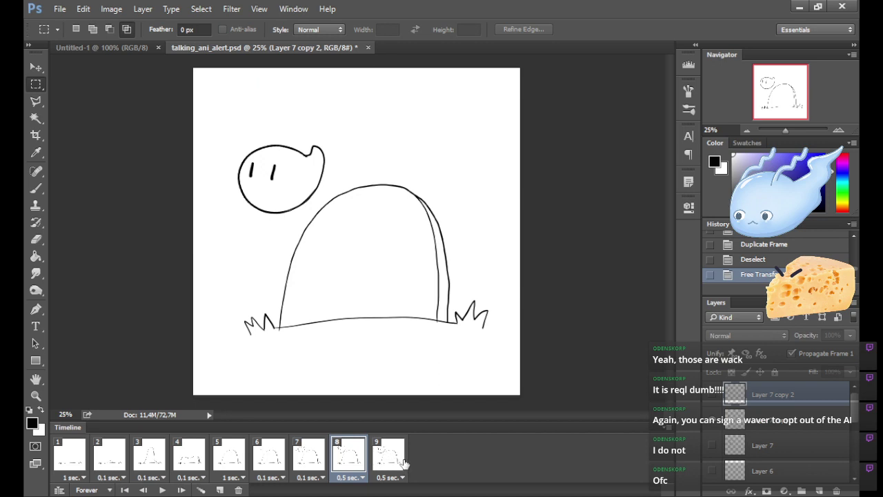
left_click(304, 464)
left_click(363, 467)
left_click(381, 461)
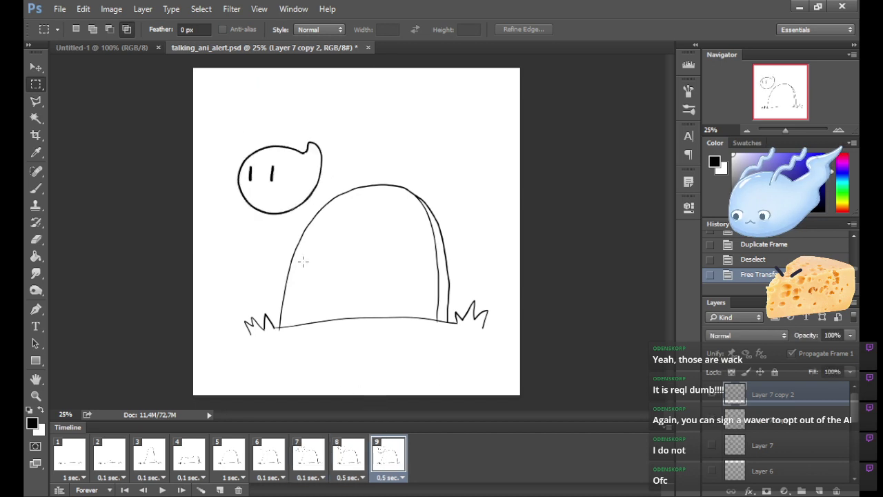
Erase both eyes from the face in frame 9, and enlarge the remaining face outline slightly.
mouse_move(249, 166)
left_mouse_down()
mouse_move(266, 183)
mouse_move(275, 169)
mouse_move(274, 209)
left_mouse_up()
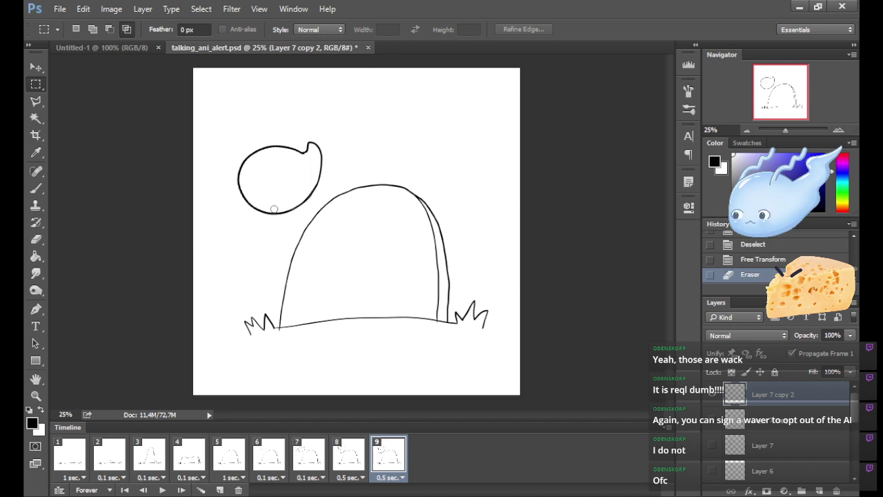
key("ctrl+t")
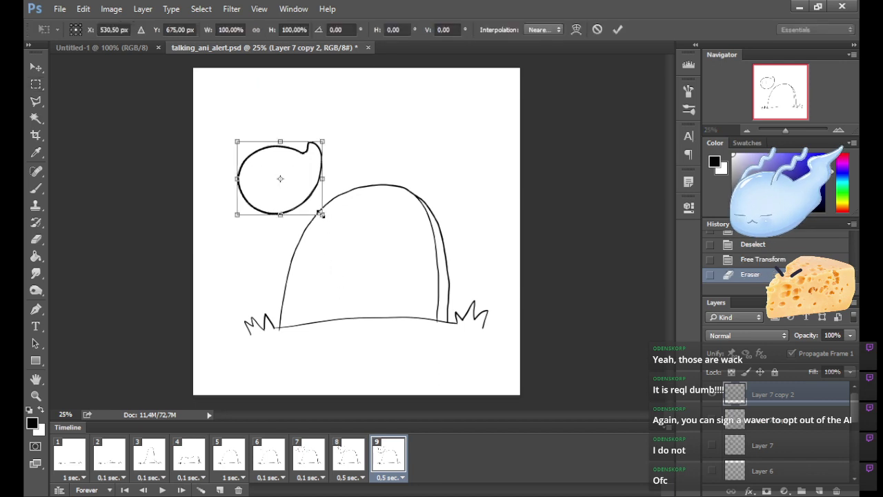
left_click_drag(321, 214, 326, 218)
left_click(617, 29)
key("m")
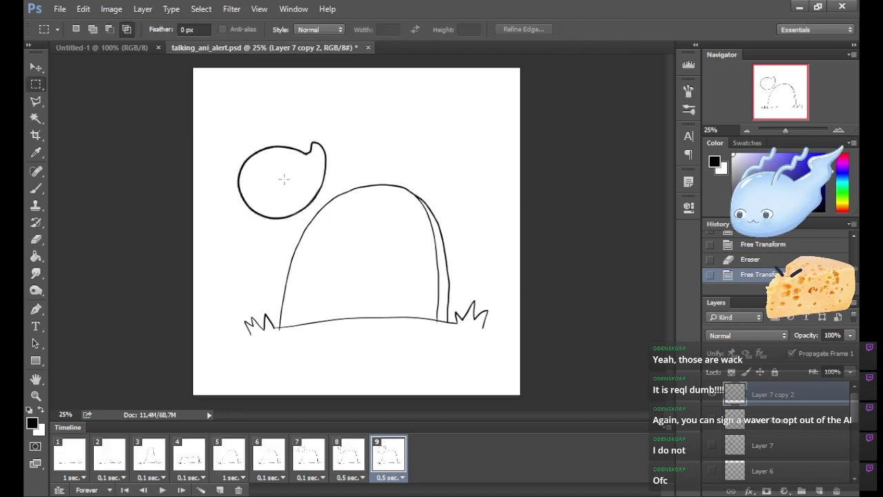
Try to paint two new eyes on the frame 9 face, compare them with frame 8, and undo both strokes.
left_click(37, 187)
mouse_move(252, 172)
left_mouse_down()
mouse_move(253, 193)
mouse_move(278, 192)
left_mouse_up()
left_click(354, 459)
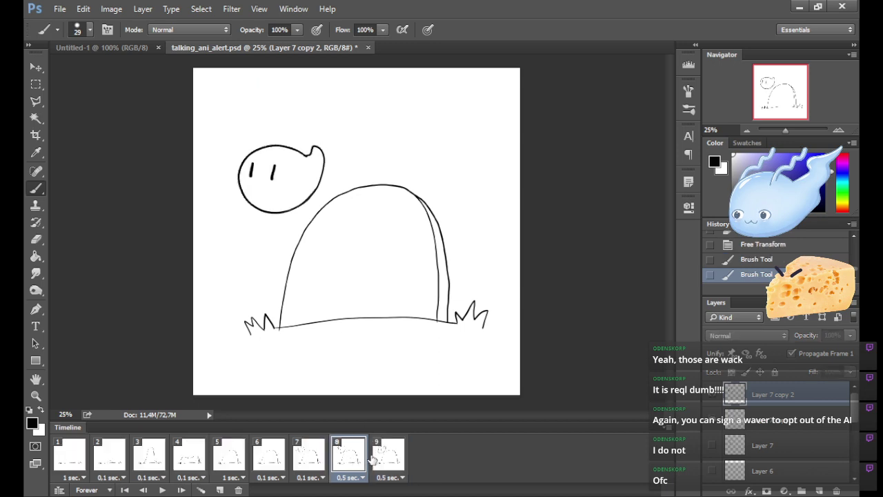
left_click(378, 464)
key("ctrl+alt+z")
key("ctrl+alt+z")
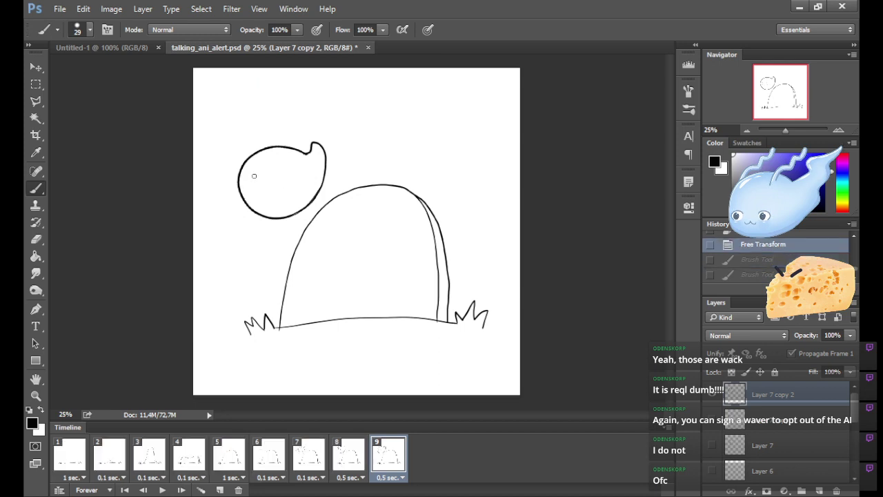
Paint two thin vertical eyes on the face in frame 9, and compare it with frames 7 and 8.
mouse_move(254, 171)
left_mouse_down()
mouse_move(255, 188)
mouse_move(275, 186)
left_mouse_up()
key("ctrl+alt+z")
left_click(344, 463)
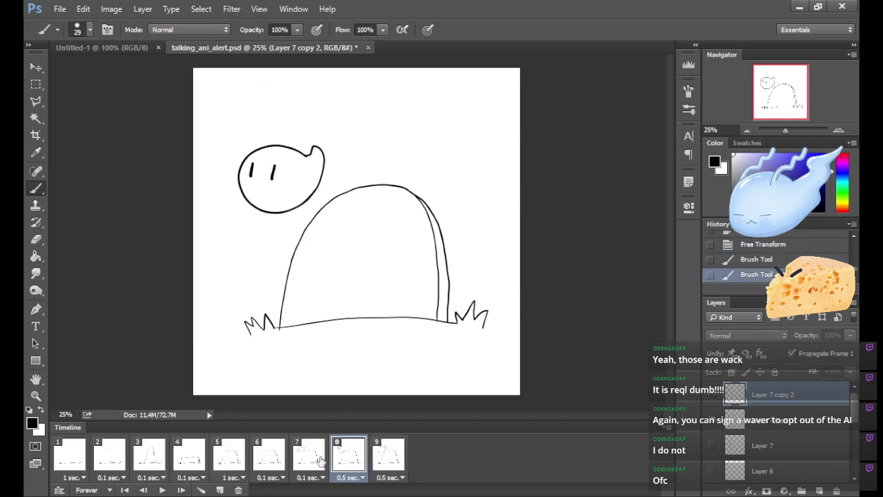
left_click(315, 457)
left_click(355, 460)
left_click(392, 457)
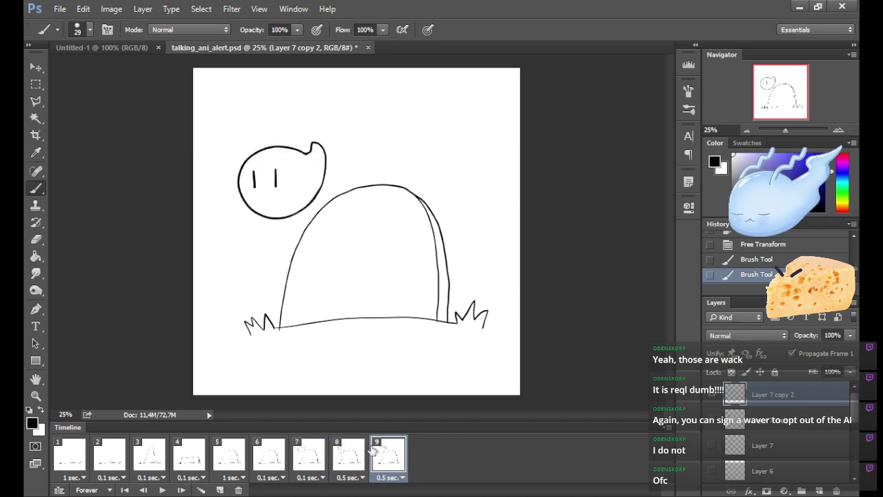
Set frame 8's delay to 0.1 seconds, and play the animation from the first frame to check the timing.
left_click(165, 490)
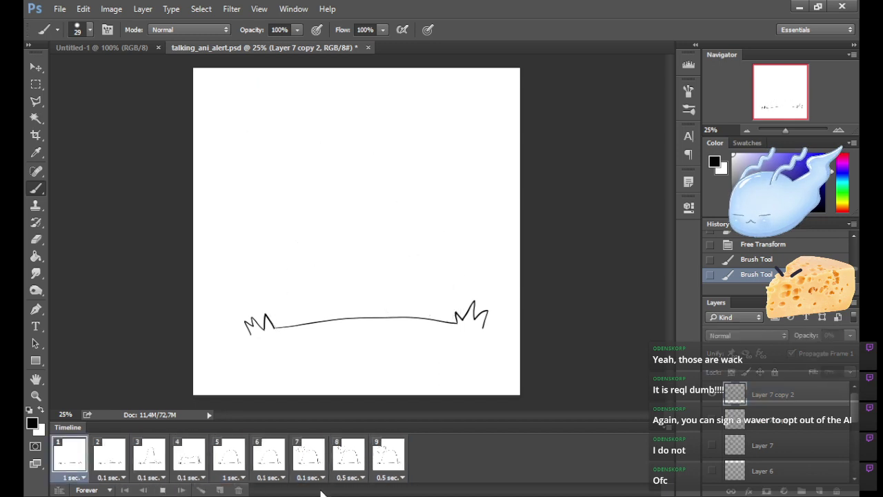
left_click(352, 475)
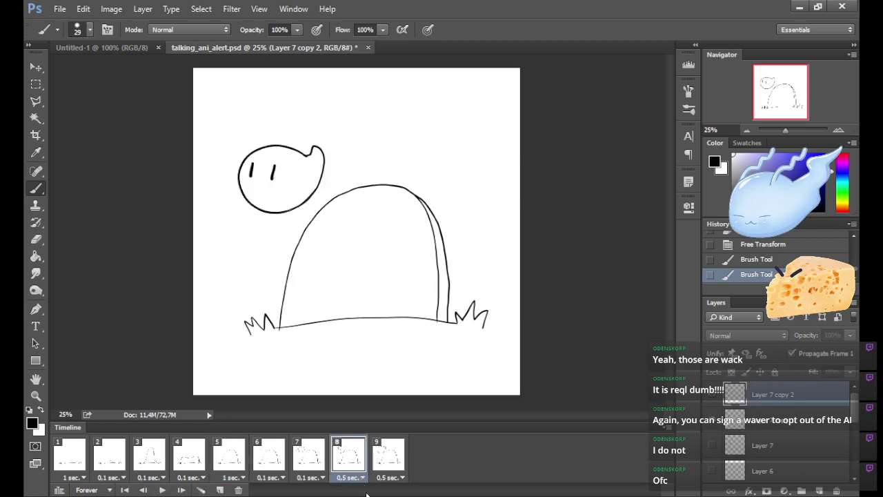
left_click(385, 347)
left_click(78, 453)
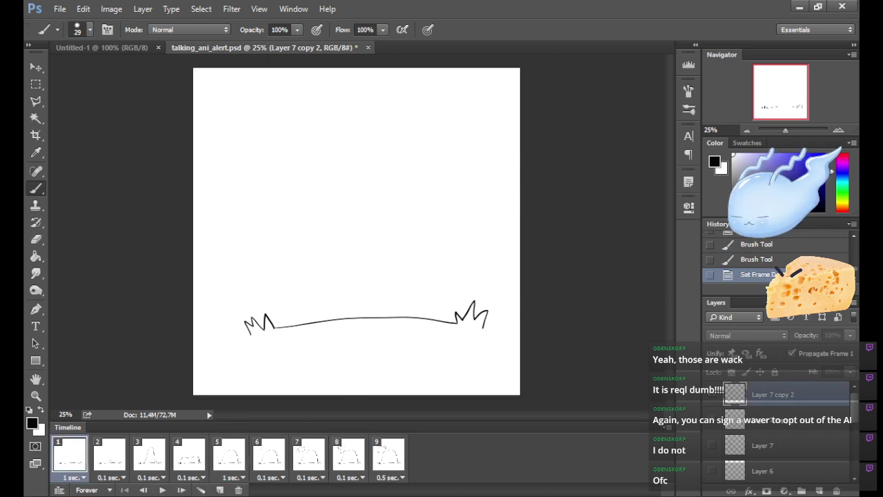
left_click(162, 490)
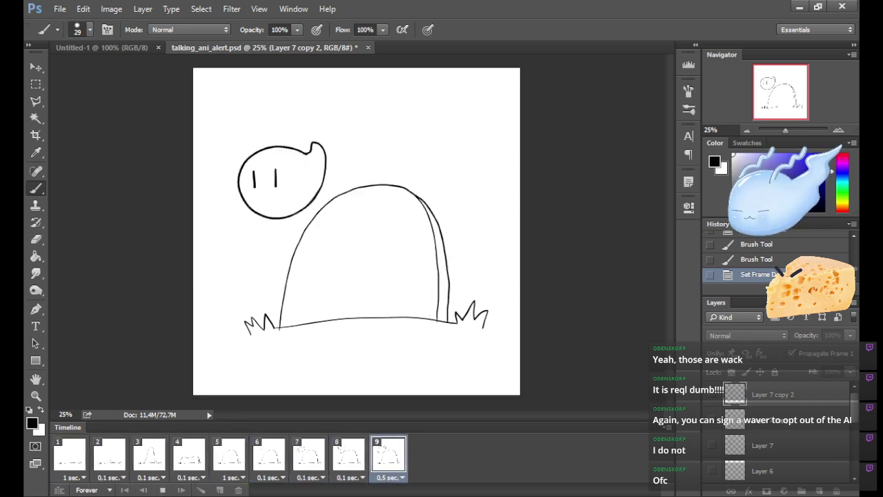
left_click(163, 490)
Try to thicken one eye of the frame 9 face, undo the stroke, and compare with frame 8.
left_click(384, 464)
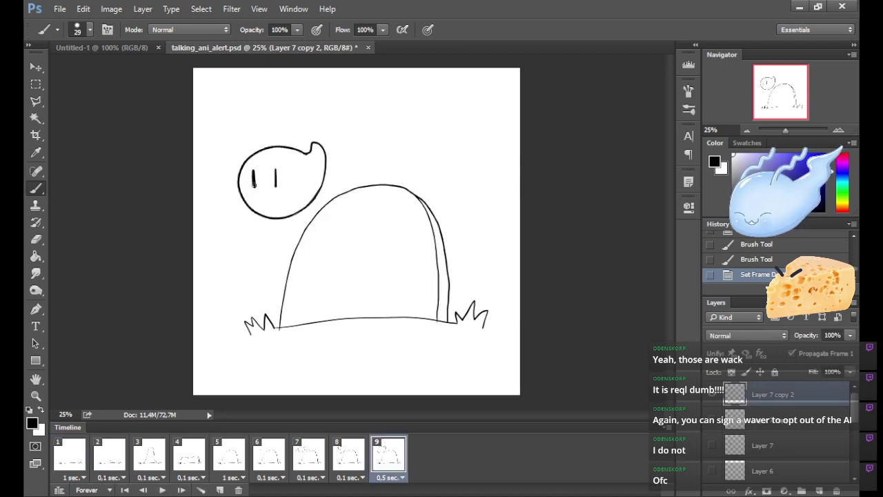
left_click_drag(254, 185, 254, 183)
key("ctrl+z")
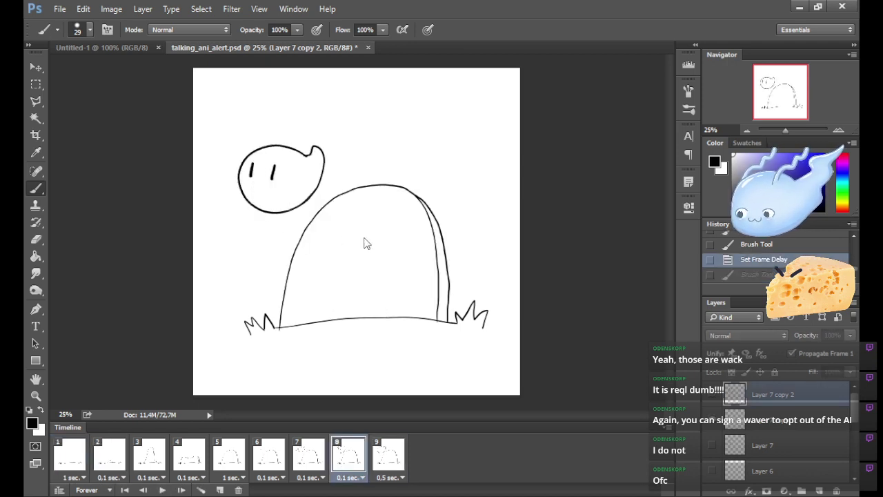
left_click(388, 461)
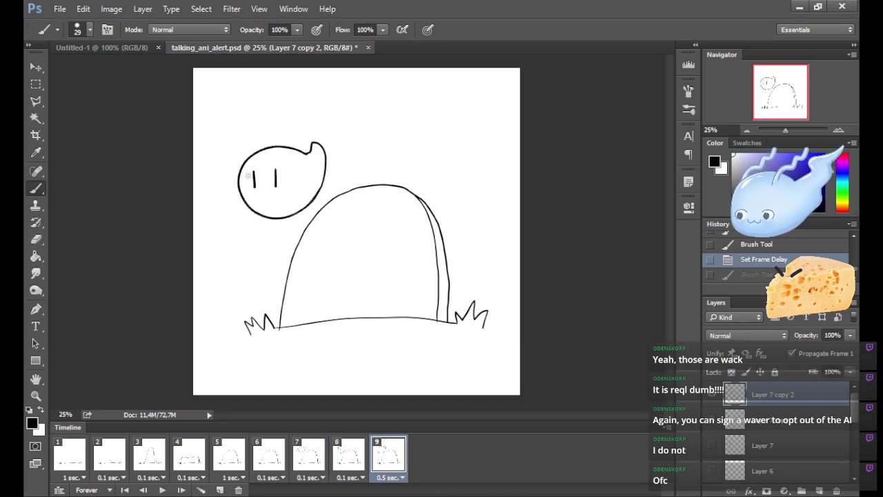
Thicken both vertical eyes of the face in frame 9, comparing the result with frame 8.
left_click_drag(253, 173, 254, 182)
key("ctrl+z")
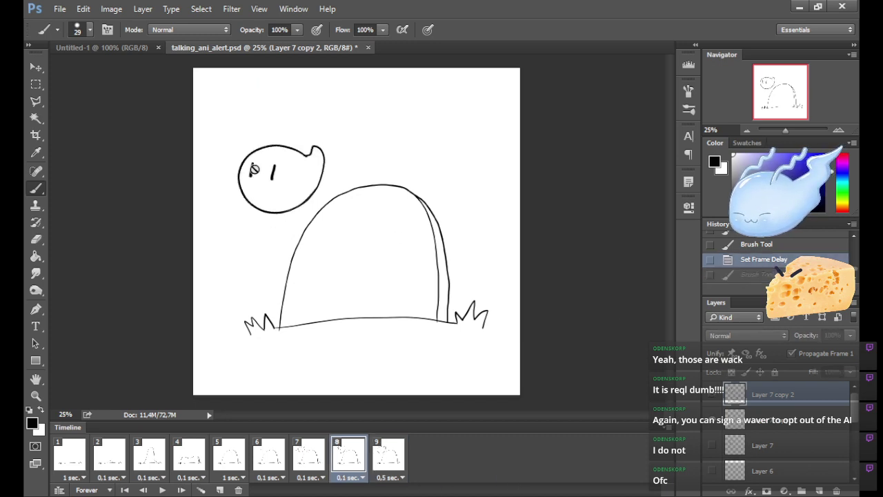
left_click(397, 460)
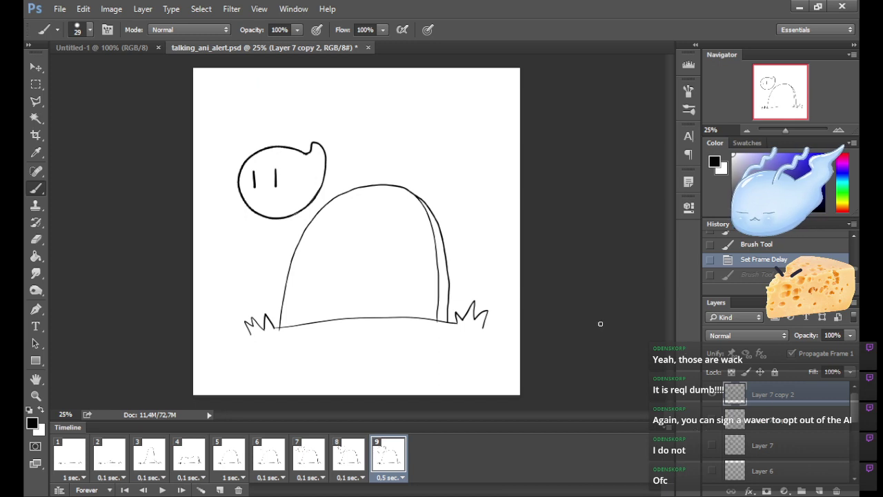
left_click_drag(254, 181, 255, 186)
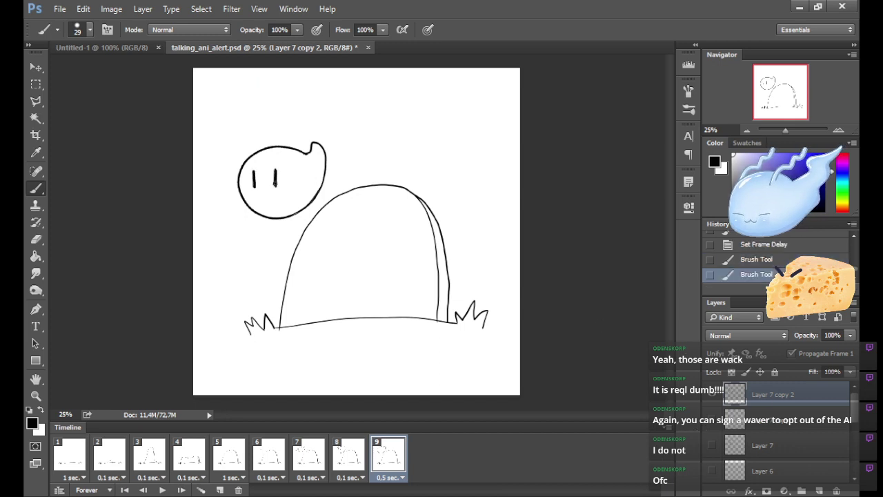
key("ctrl+z")
key("ctrl+z")
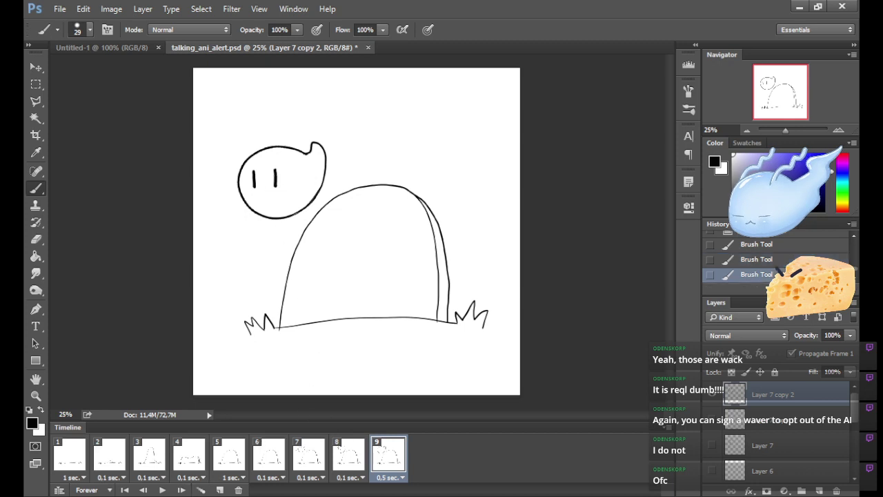
Play the animation, and compare the face across frames 7, 8 and 9.
left_click(162, 489)
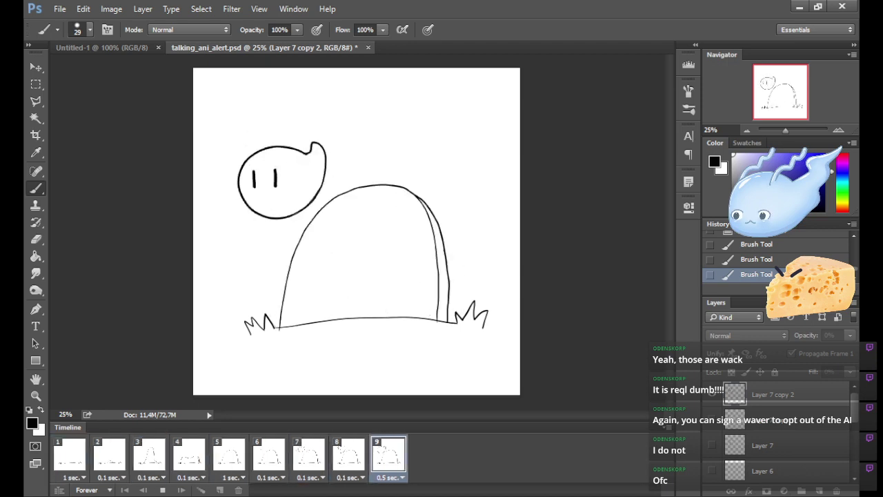
left_click(163, 489)
left_click(361, 465)
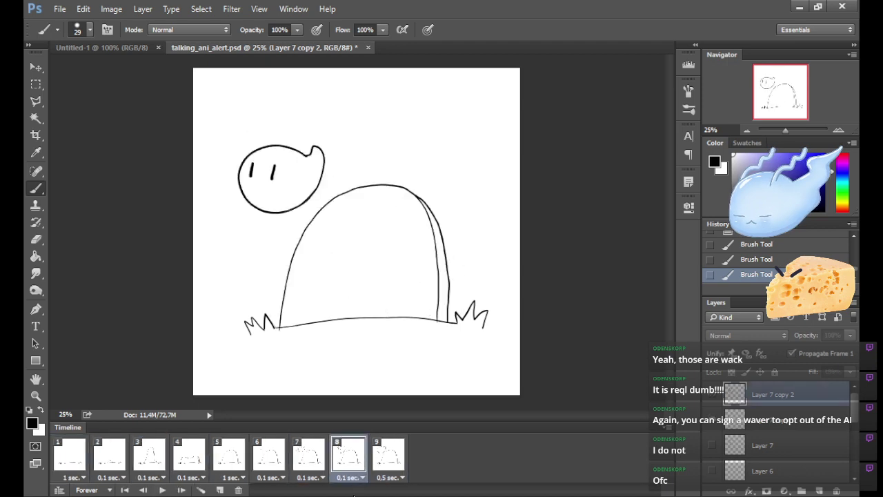
left_click(319, 464)
left_click(347, 463)
left_click(395, 461)
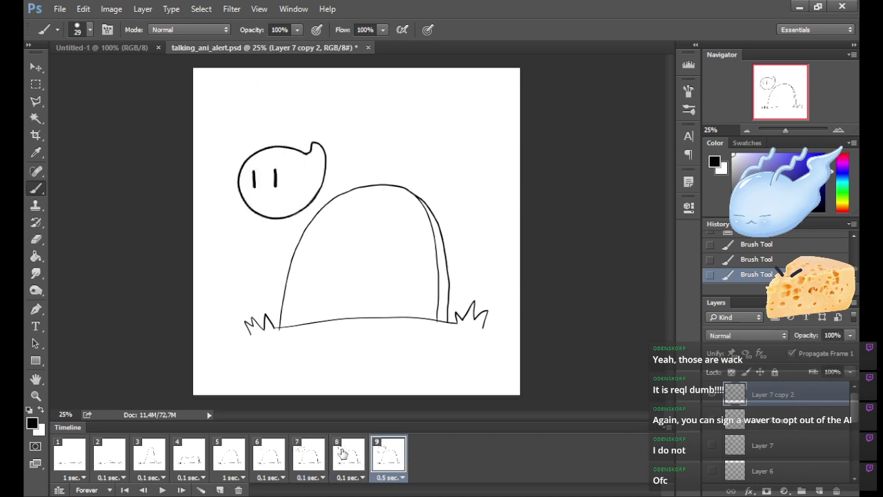
Delete frame 8 with the tilted-eye face, and delete its Layer 7 copy layer.
left_click(339, 453)
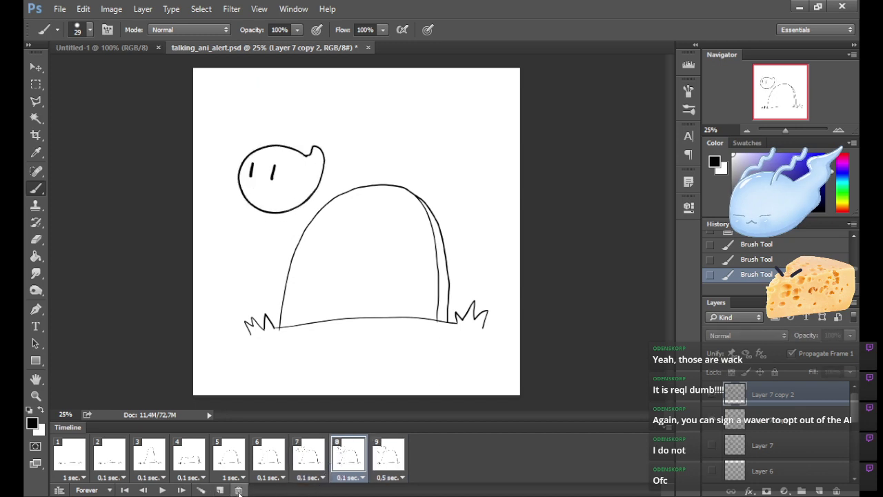
key("Delete")
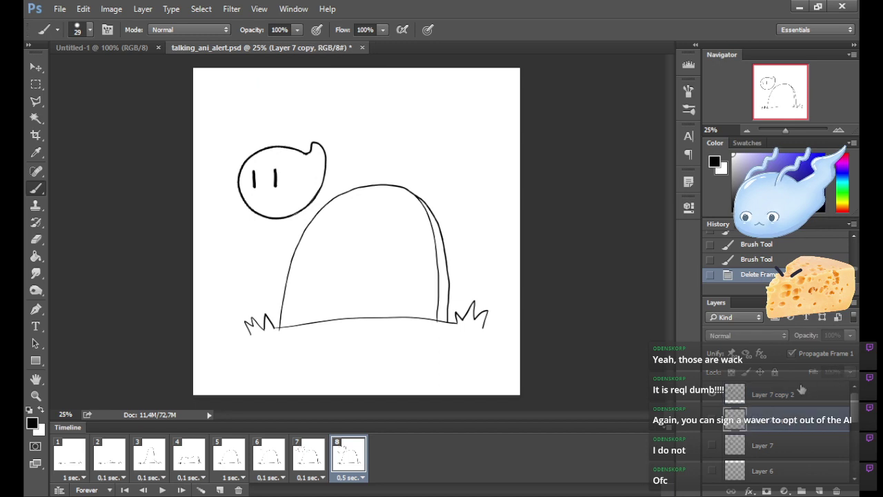
left_click(787, 392)
left_click(307, 469)
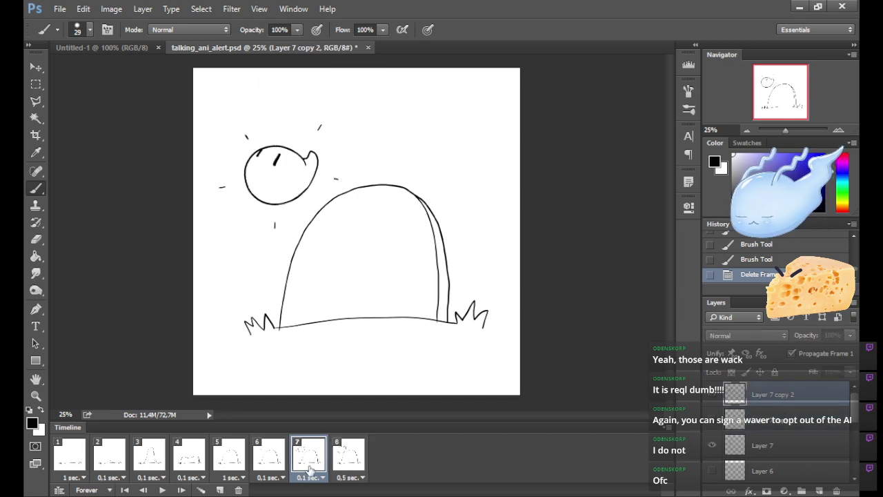
left_click(347, 464)
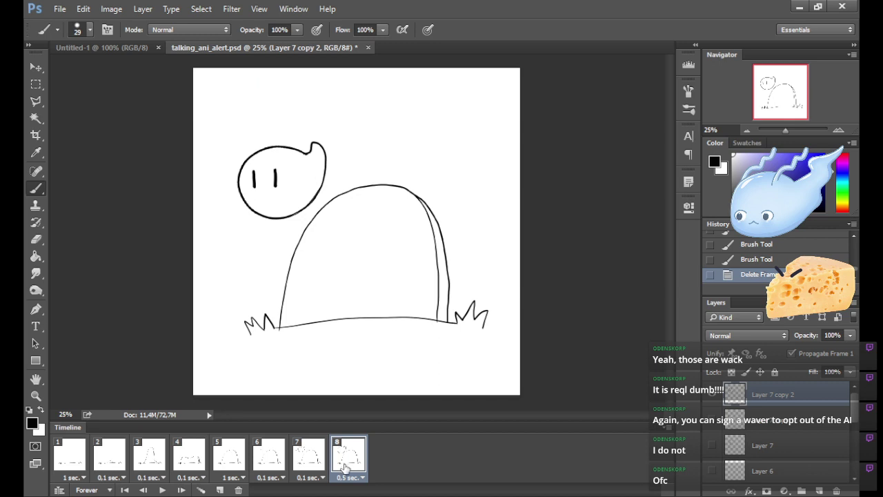
left_click_drag(739, 419, 837, 491)
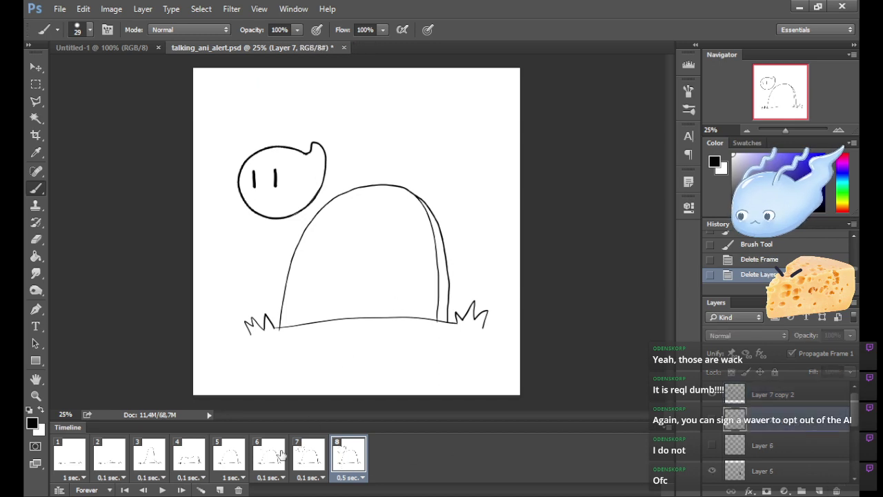
Play the shortened animation from the first frame to check its timing.
left_click(67, 457)
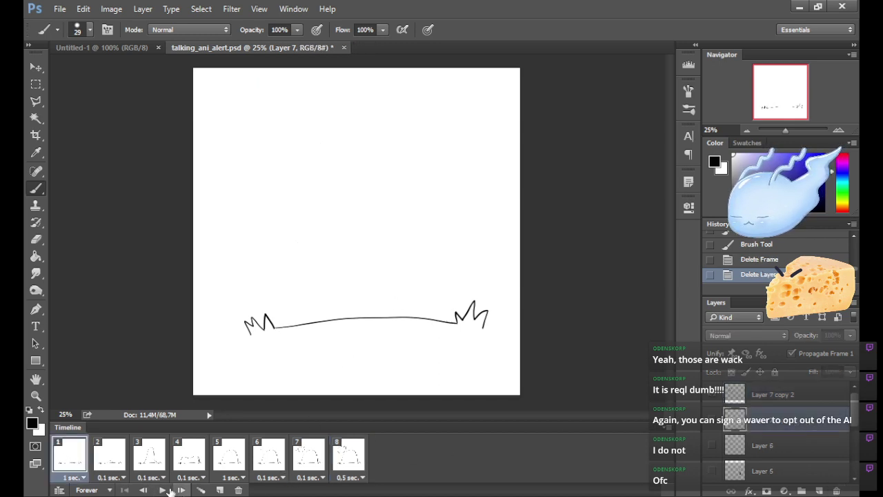
left_click(164, 490)
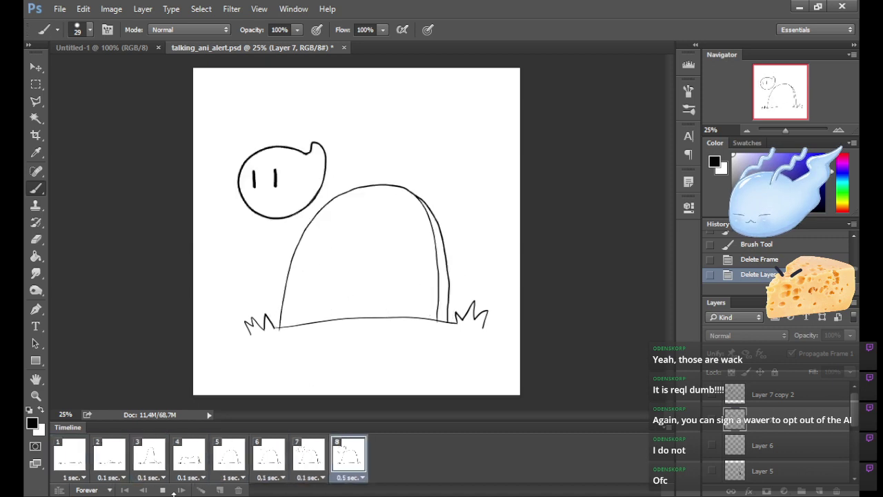
left_click(162, 490)
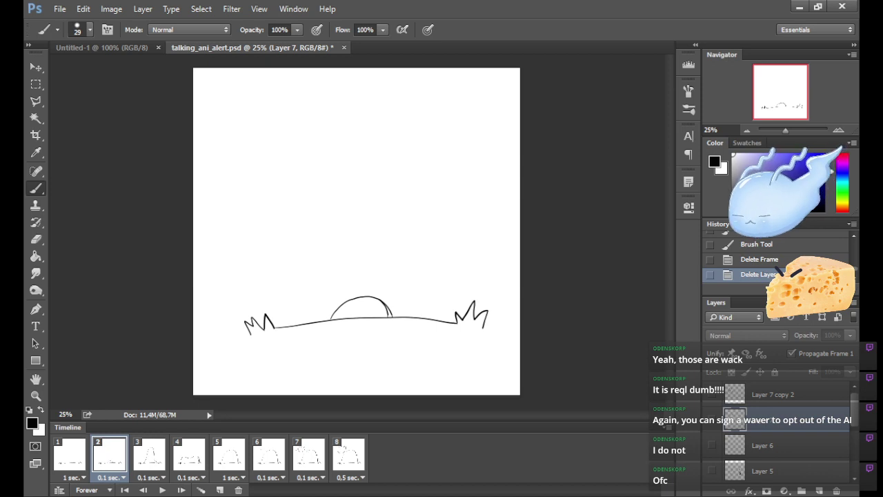
Set frame 8's delay to 0.1 seconds, and duplicate the frame.
left_click(308, 455)
left_click(347, 459)
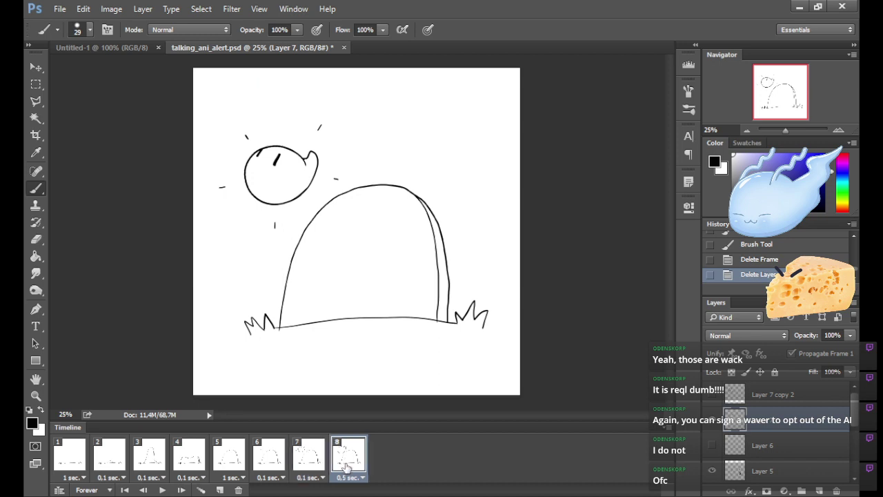
left_click(348, 477)
left_click(343, 448)
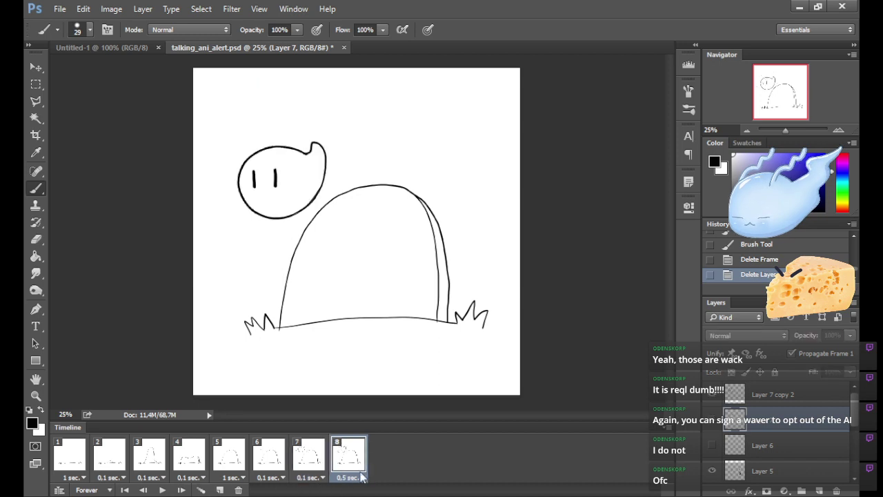
left_click(362, 476)
left_click(356, 348)
left_click(219, 490)
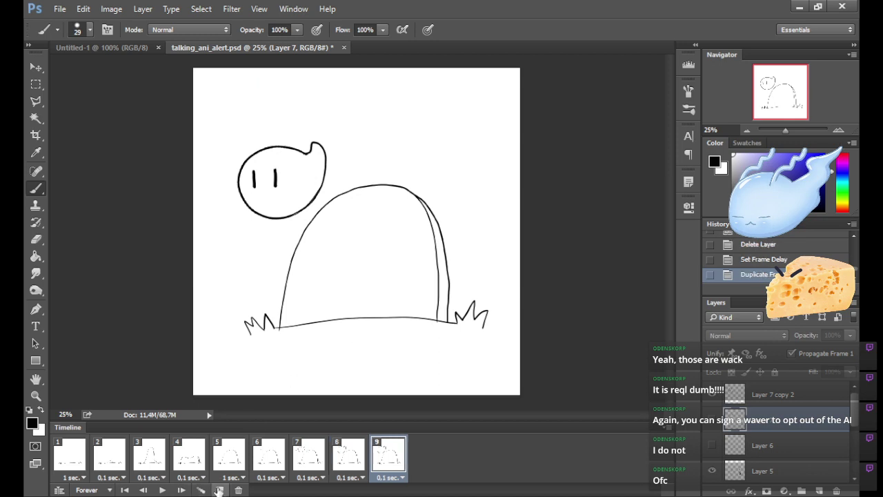
Try to duplicate Layer 7 copy 2 while its face is visible in frame 9, and undo the duplication.
left_click(733, 396)
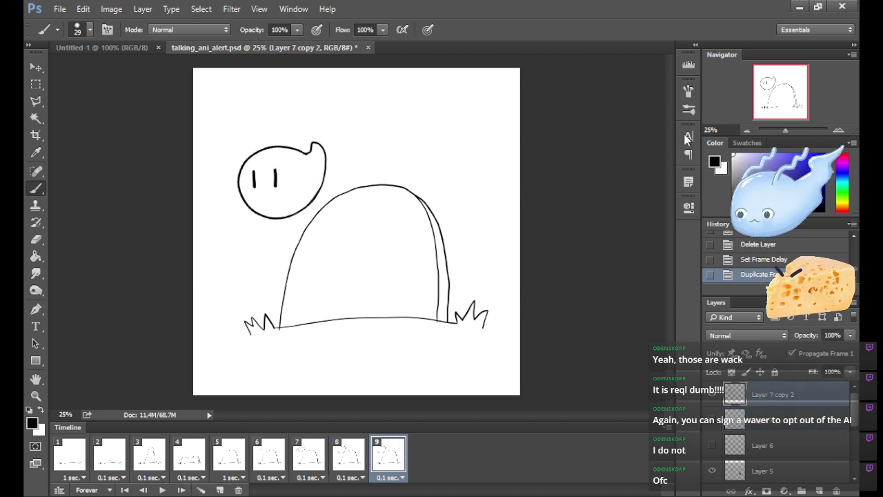
key("ctrl+j")
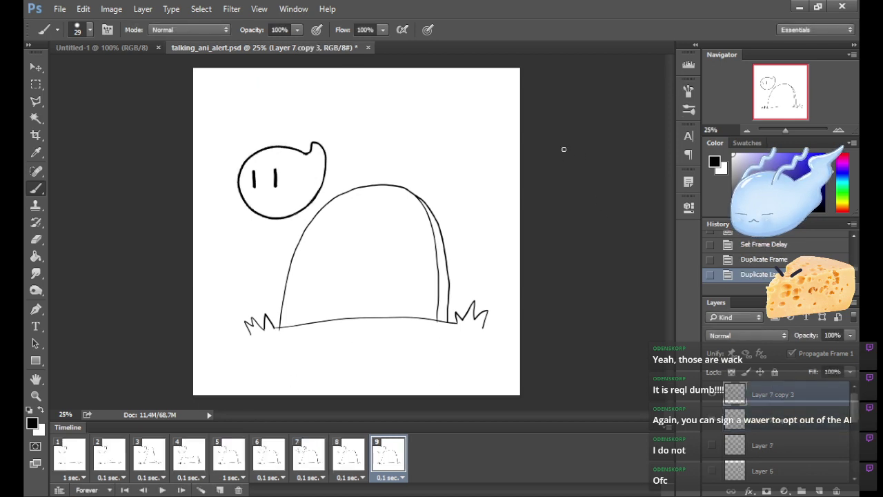
left_click(347, 461)
left_click(78, 454, "shift")
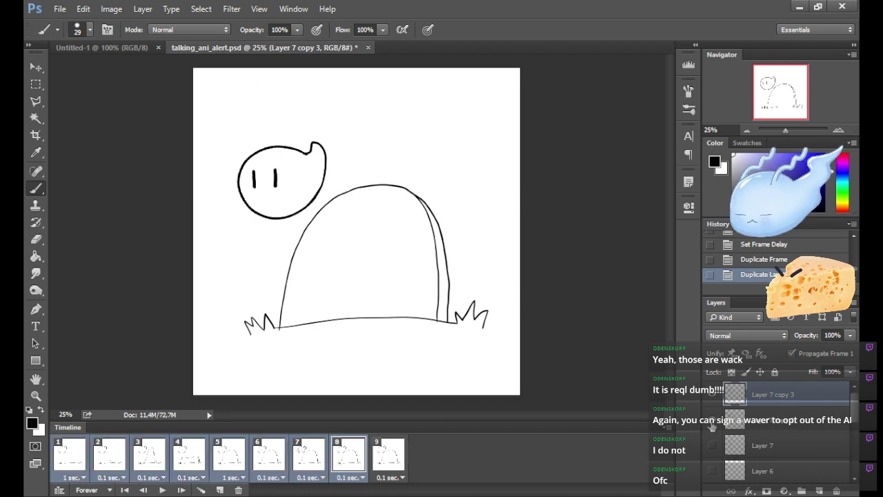
key("ctrl+z")
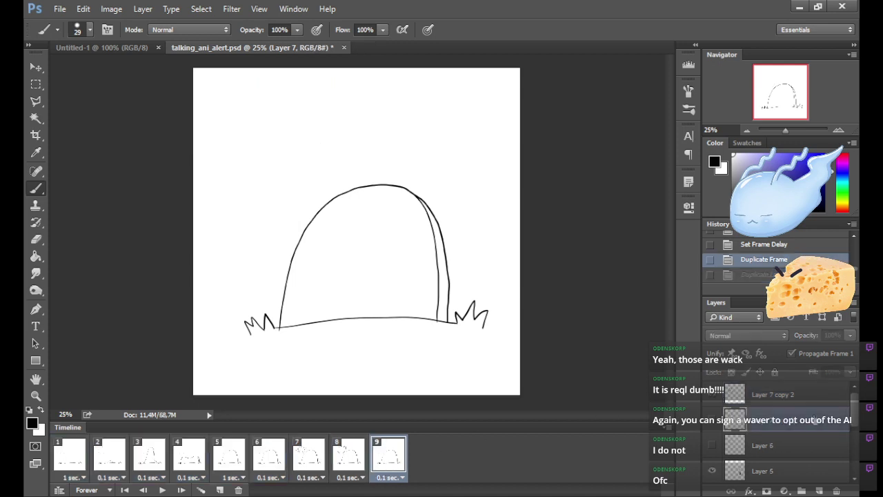
Duplicate the hidden Layer 7 copy 2 in frame 9, and make the duplicate visible in that frame only.
left_click(771, 399)
left_click(347, 463)
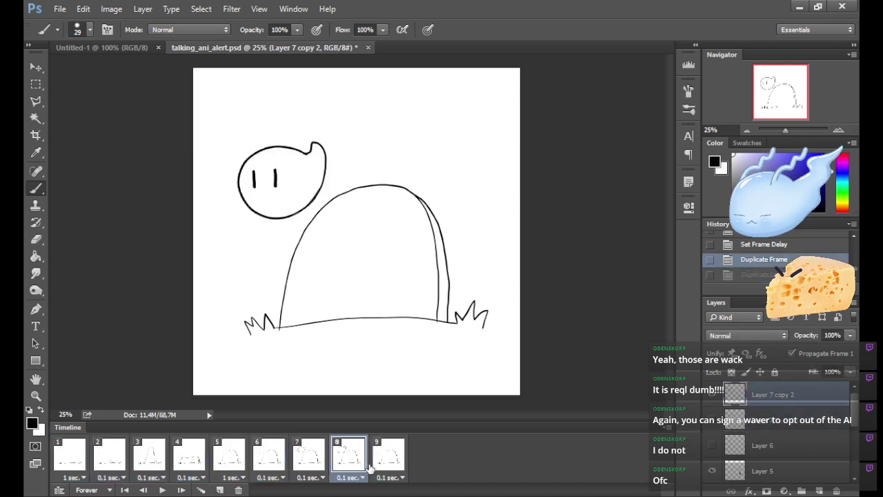
left_click(375, 468)
left_click(310, 461)
left_click(273, 457)
left_click(348, 461)
left_click(389, 463)
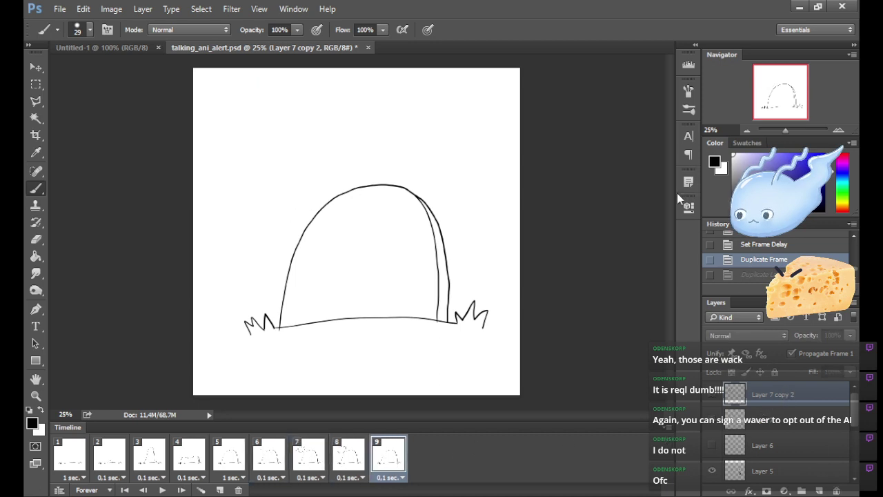
key("ctrl+s")
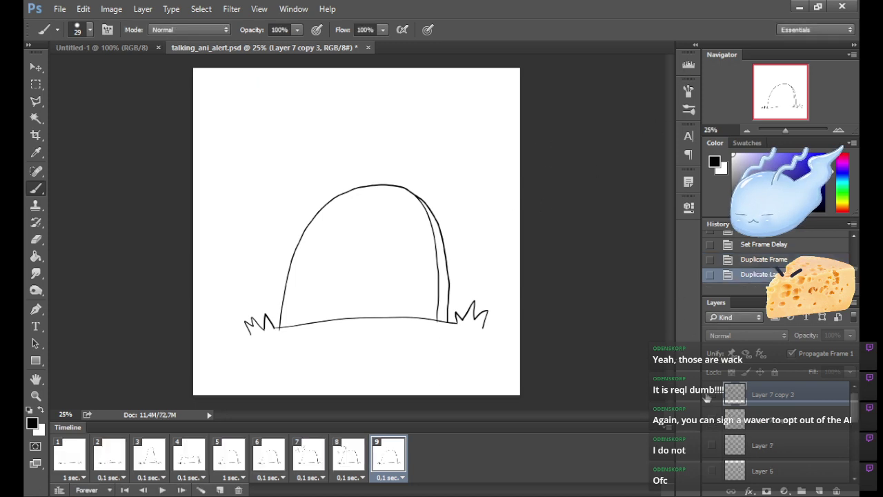
left_click(709, 395)
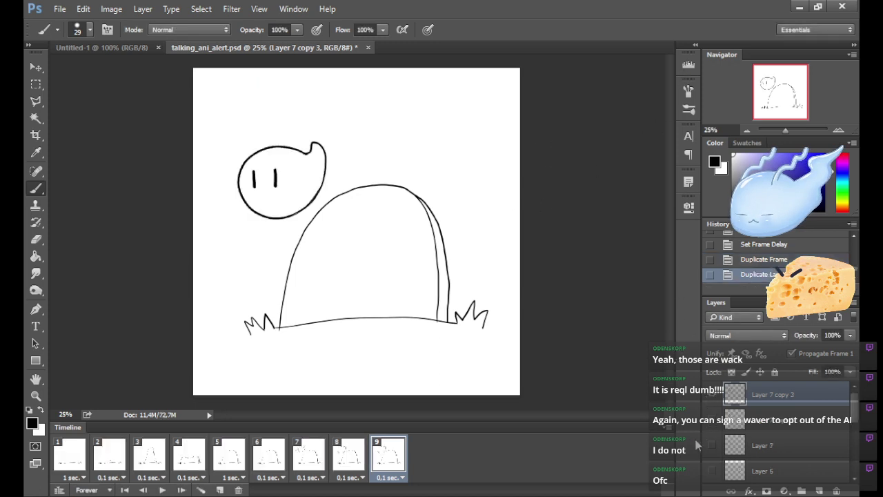
Compare the position and look of the face in frames 7, 8 and 9.
left_click(349, 454)
left_click(309, 464)
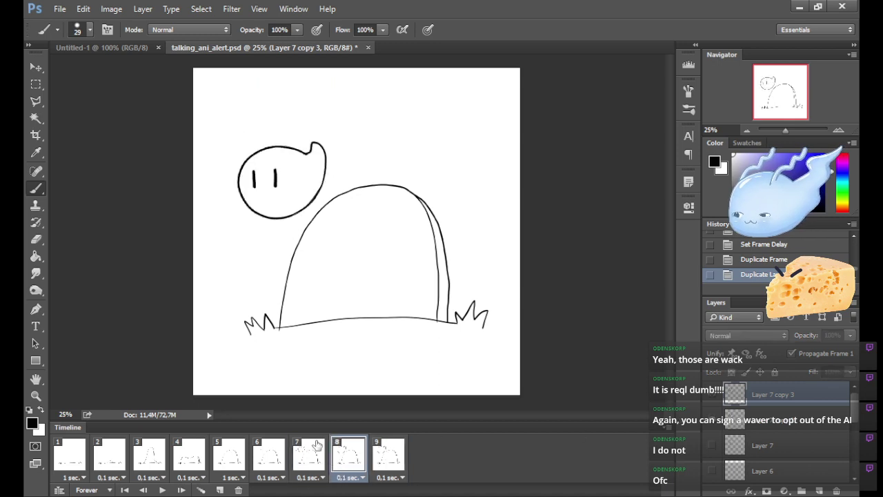
left_click(378, 464)
left_click(354, 459)
left_click(380, 466)
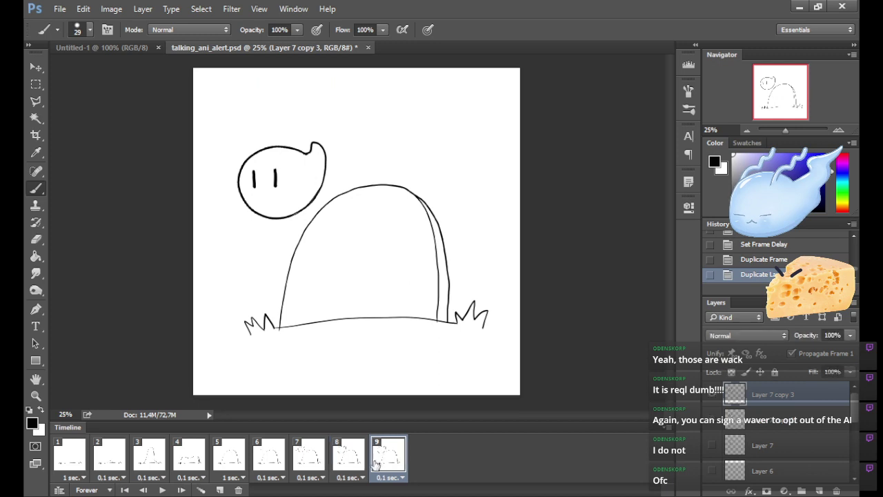
left_click(352, 467)
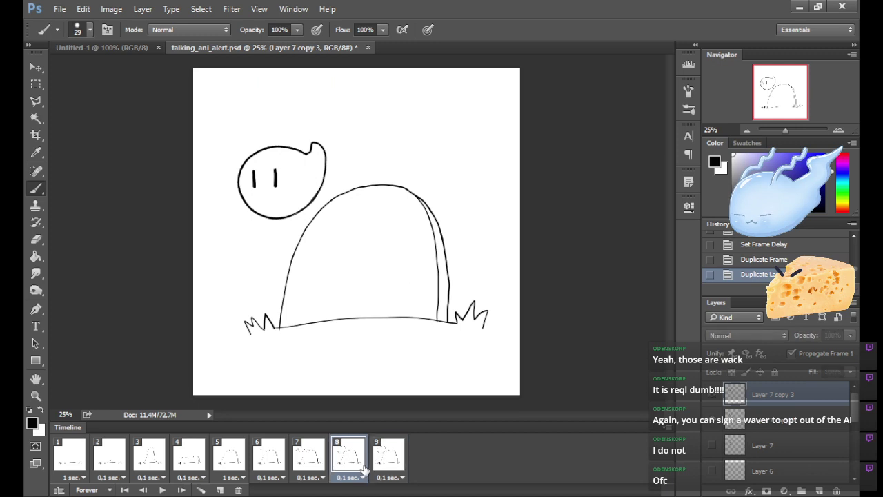
left_click(311, 463)
left_click(349, 459)
left_click(386, 463)
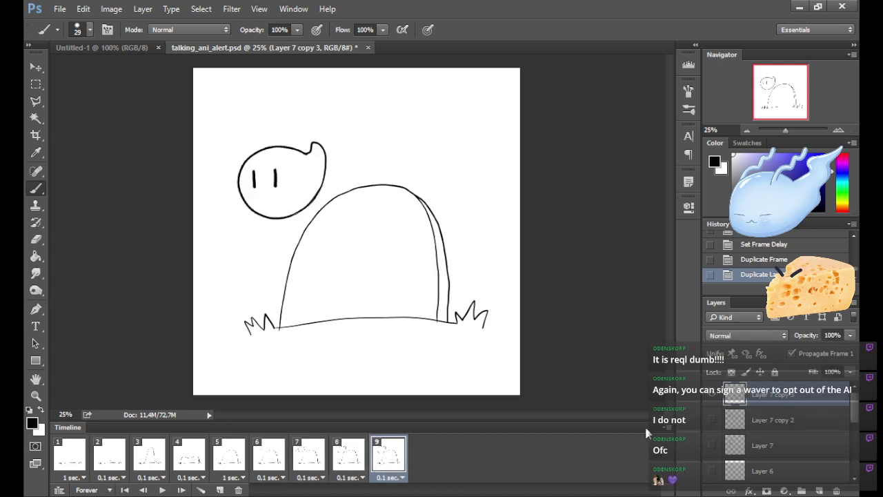
Try to shift the frame 9 face slightly down and right with Free Transform, compare it with frame 8, and undo the move.
left_click(39, 85)
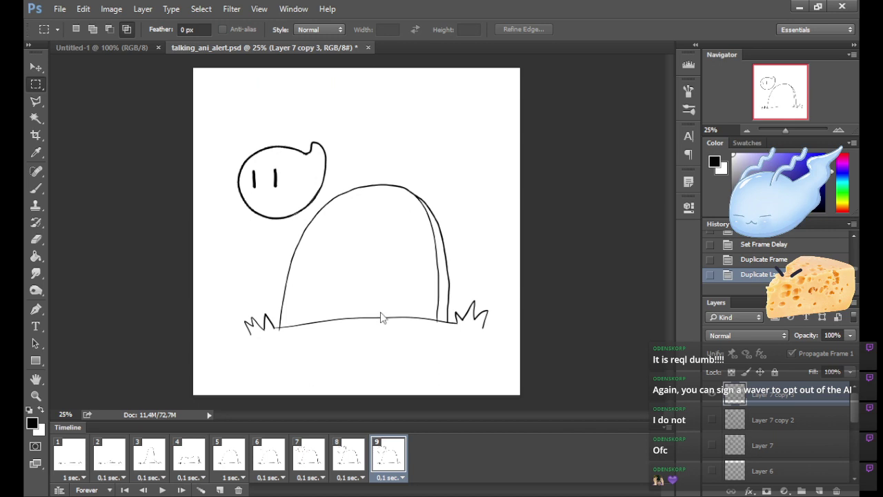
key("ctrl+t")
left_click_drag(312, 207, 315, 210)
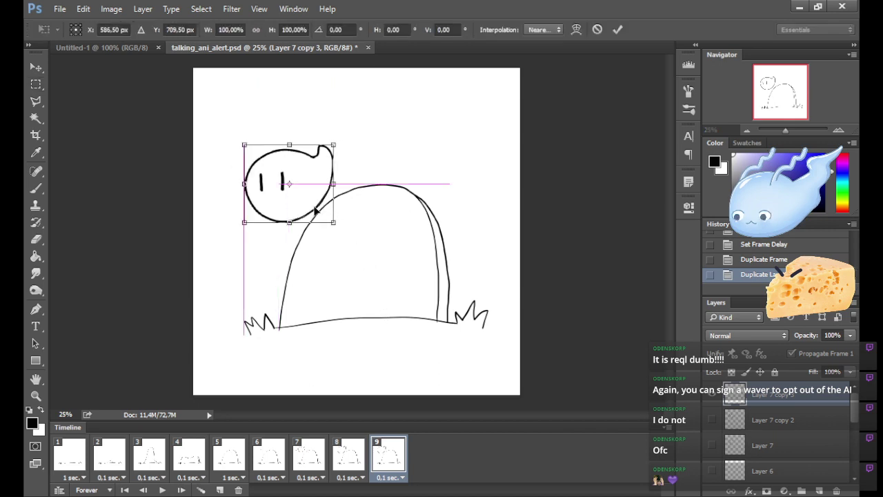
left_click(618, 29)
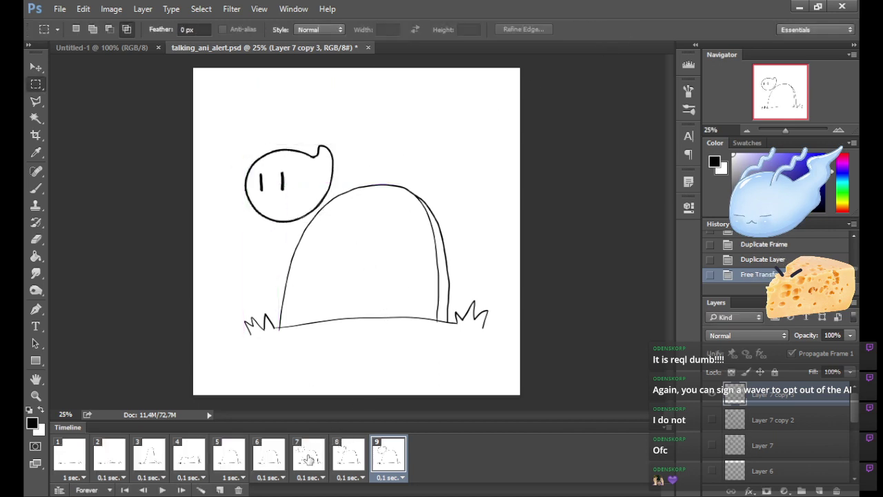
left_click(356, 455)
left_click(378, 461)
key("ctrl+z")
Set Layer 7 copy 2's opacity to 36% in frame 8, and make that layer visible in frame 9.
left_click(353, 461)
left_click(811, 420)
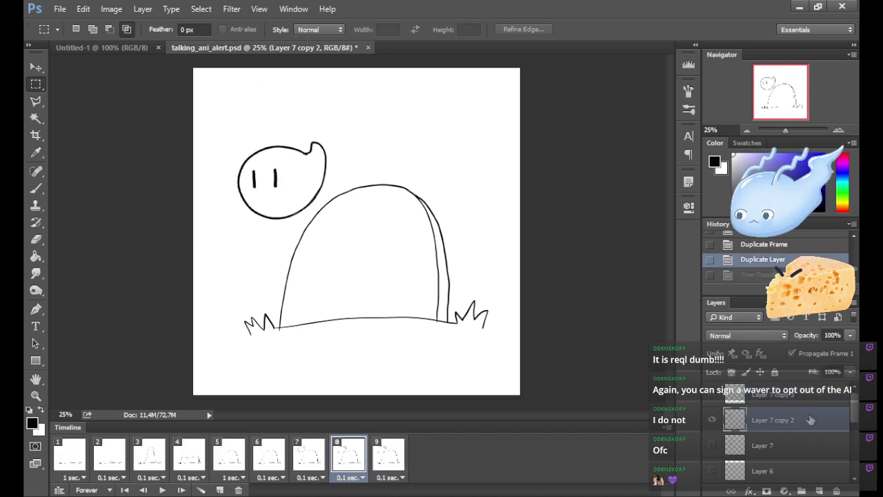
key("3")
key("6")
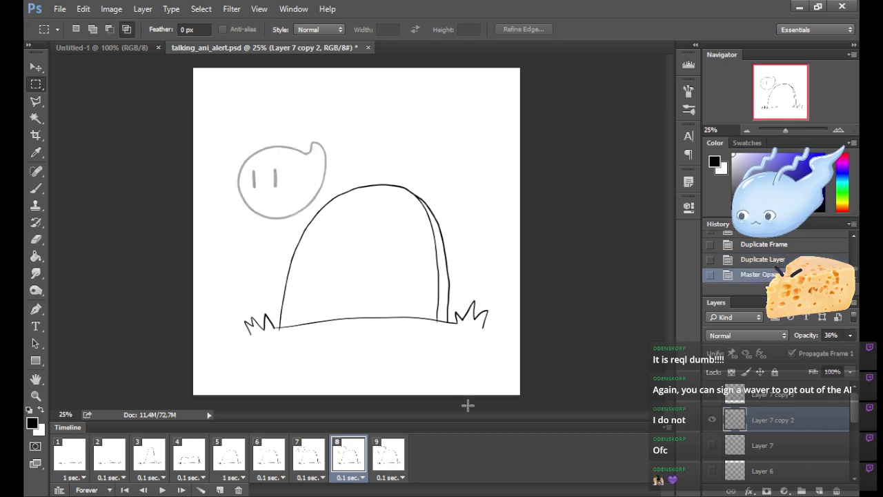
left_click(389, 459)
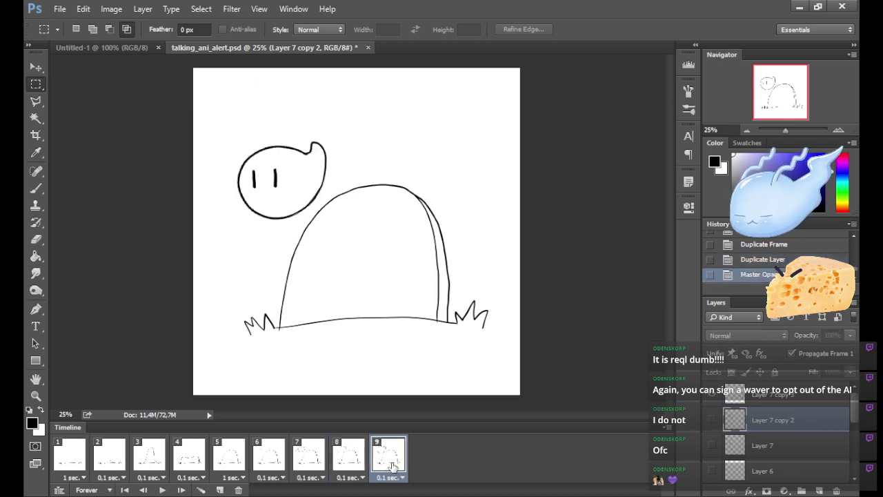
left_click(713, 420)
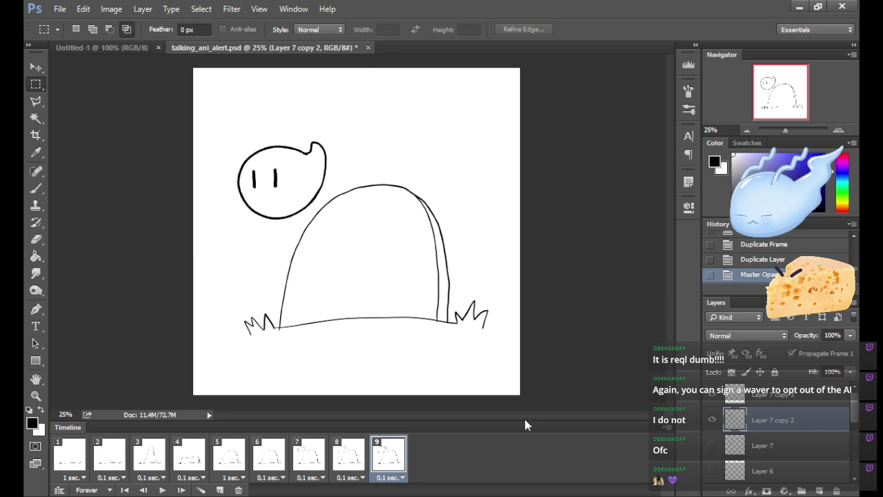
Try to move the Layer 7 copy 3 face downward in frame 9, undo the move, and return to frame 8.
key("ctrl+j")
left_click_drag(275, 180, 274, 207)
key("ctrl+z")
left_click(349, 456)
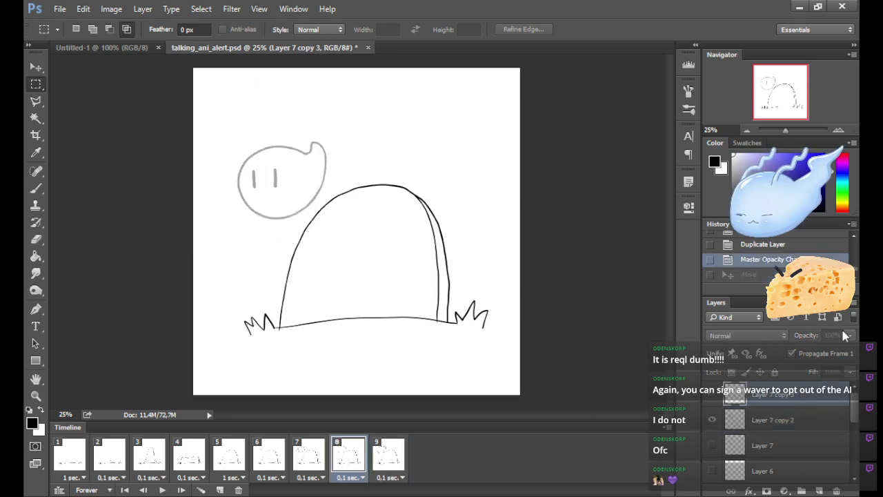
Restore Layer 7 copy 2 to 100% opacity in frame 8, and show it at 23% opacity in frame 9.
left_click(784, 423)
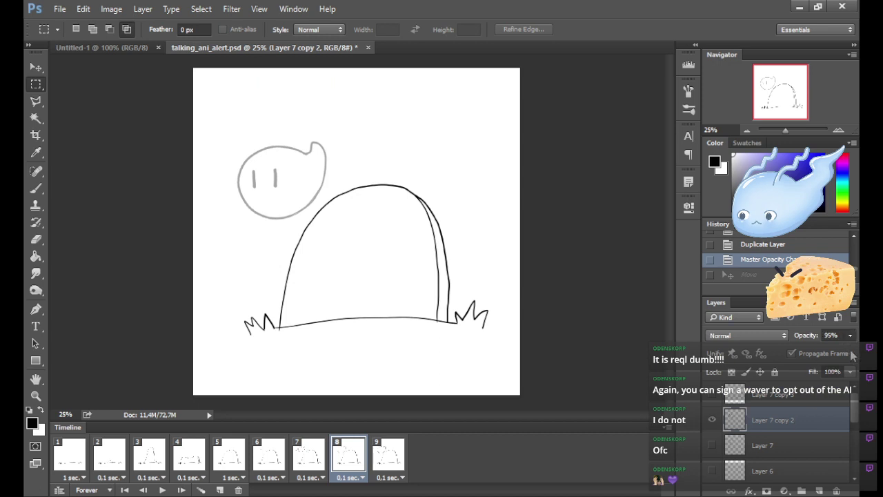
left_click(810, 386)
left_click(396, 456)
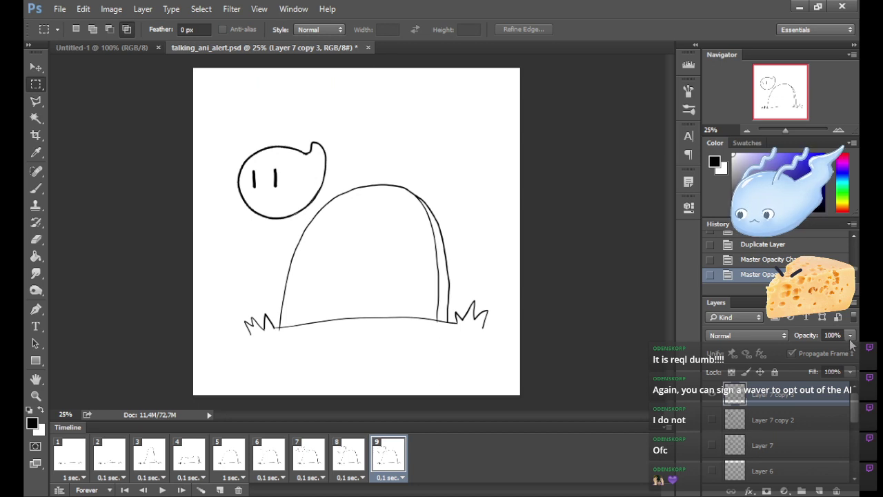
left_click(786, 422)
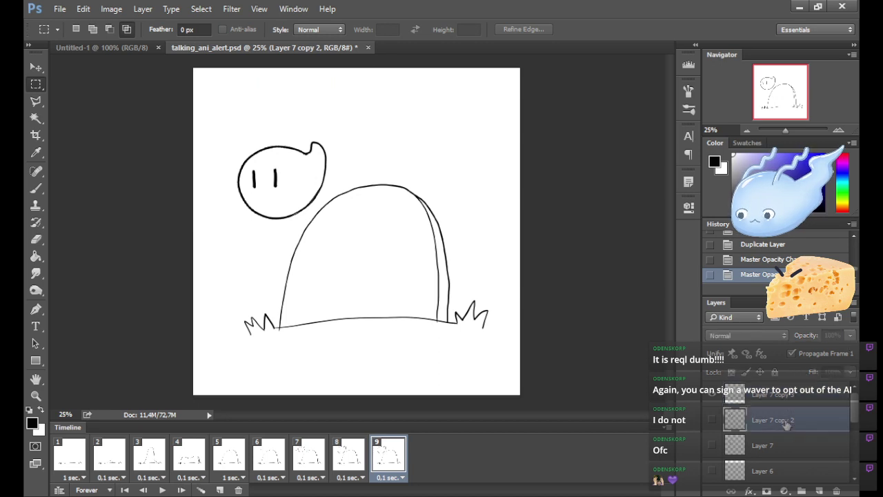
left_click(713, 419)
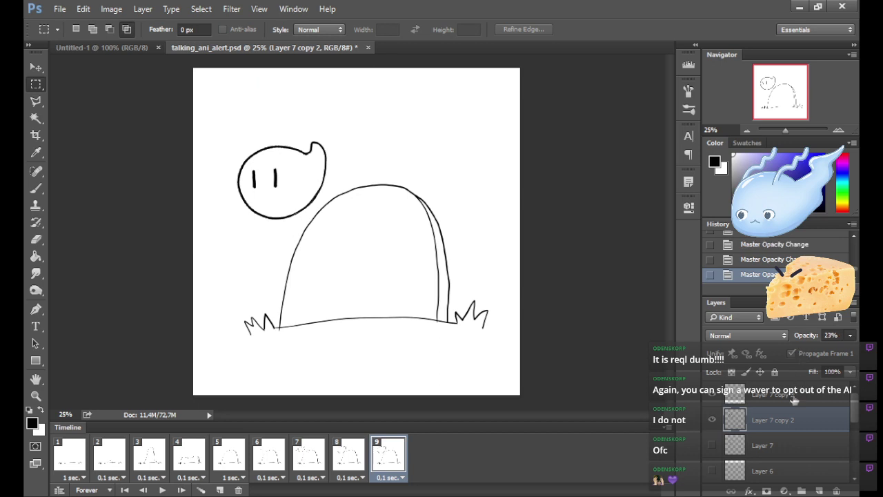
key("ctrl+j")
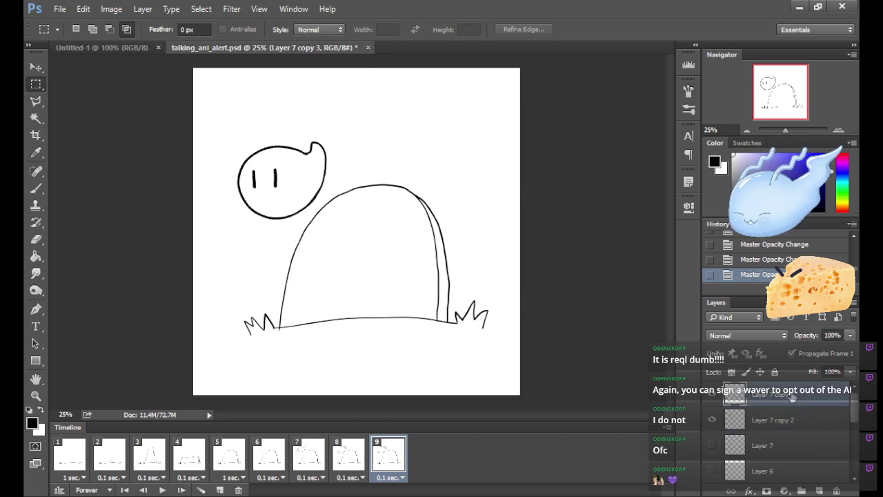
left_click(324, 182, "ctrl+shift")
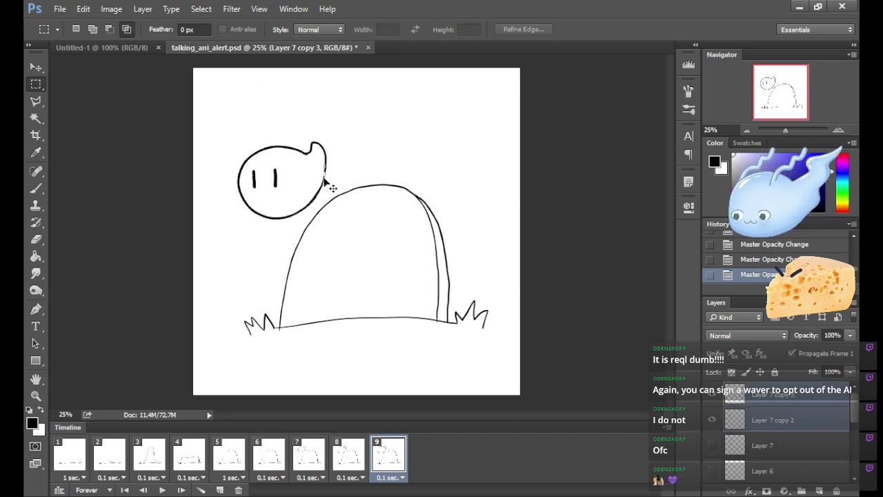
key("ctrl+z")
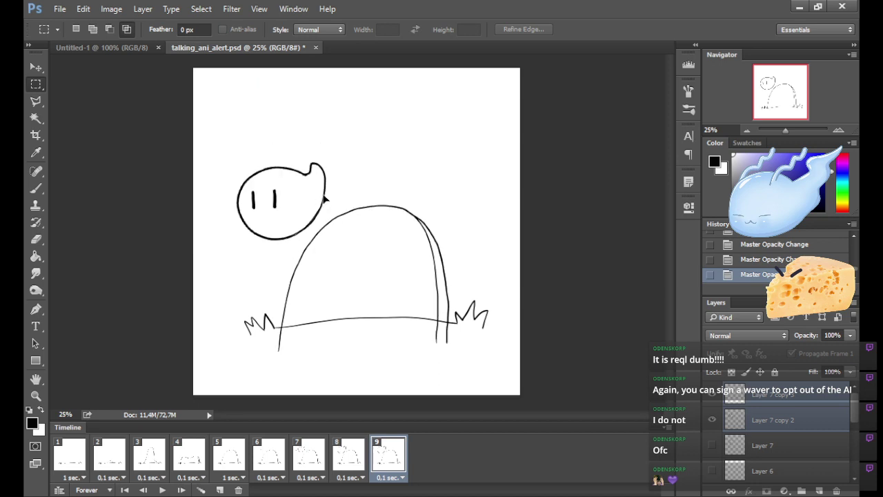
Move the character on Layer 7 copy 3 slightly down in frame 9, offset from the faded reference drawing.
left_click(805, 395)
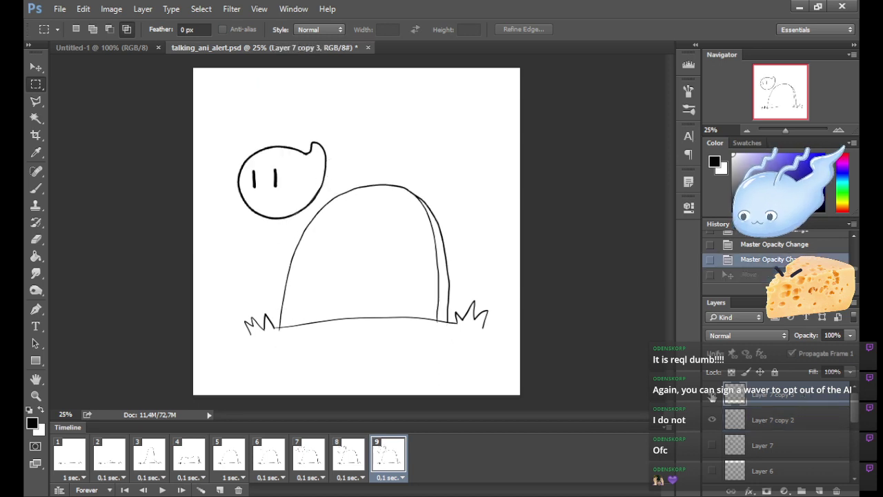
left_click(713, 394)
left_click(712, 396)
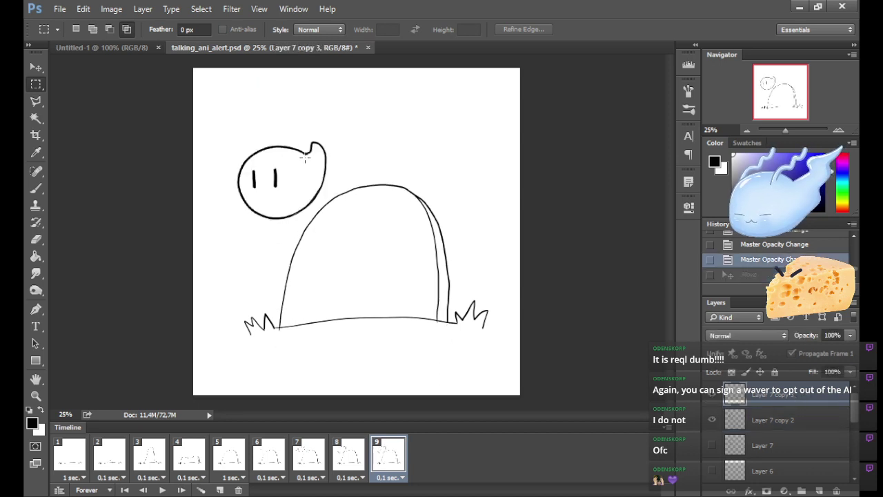
left_click_drag(282, 181, 277, 188)
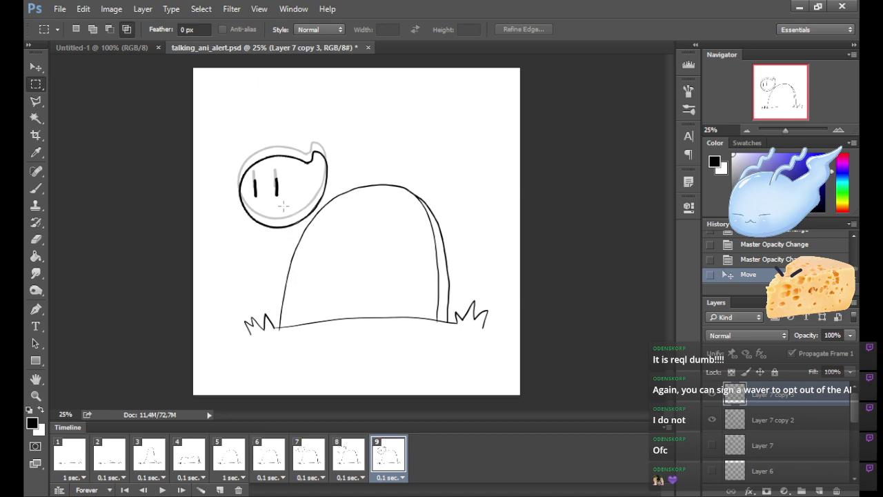
Shift the character on Layer 7 copy 3 left by 8 px with Free Transform, to X 544.50 px.
key("ctrl+t")
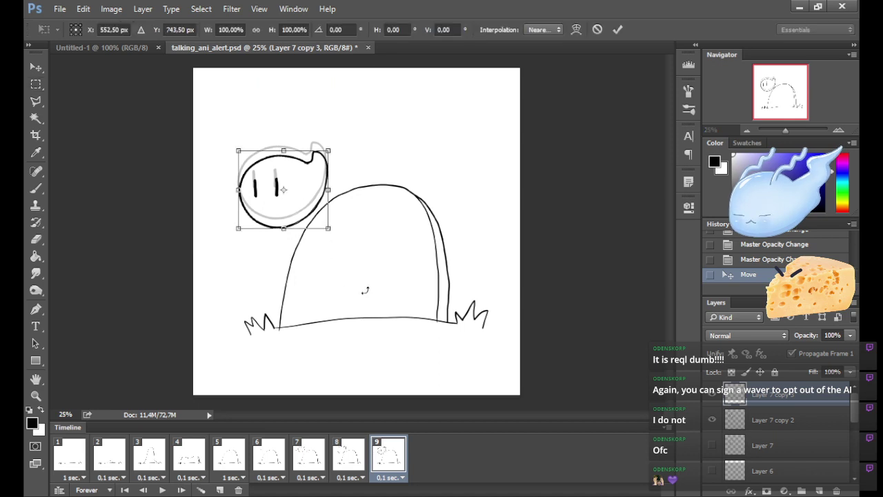
key("Left")
key("Left")
key("Left")
key("Left")
key("Left")
key("Left")
key("Left")
key("Left")
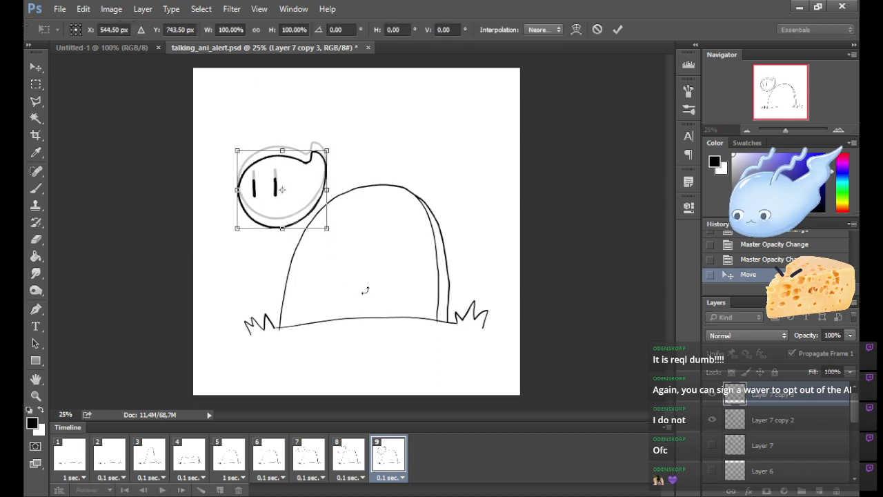
left_click(617, 29)
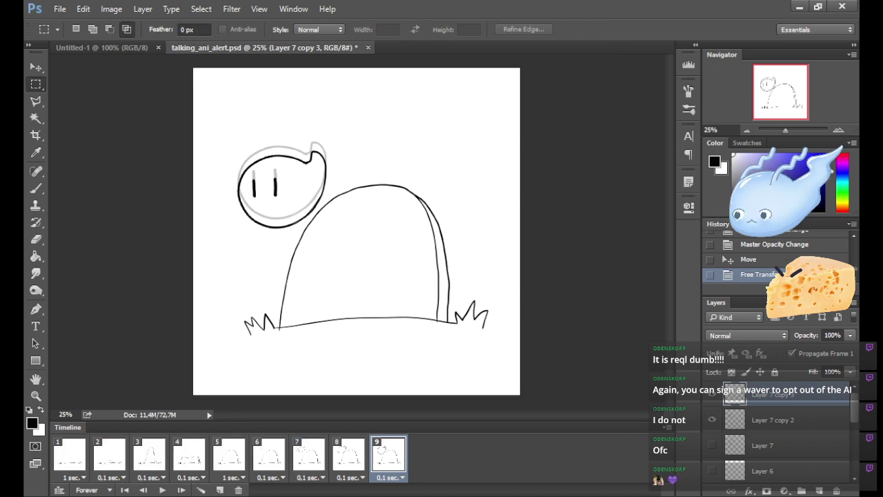
Hide the faded reference Layer 7 copy 2 in frame 9.
left_click(776, 421)
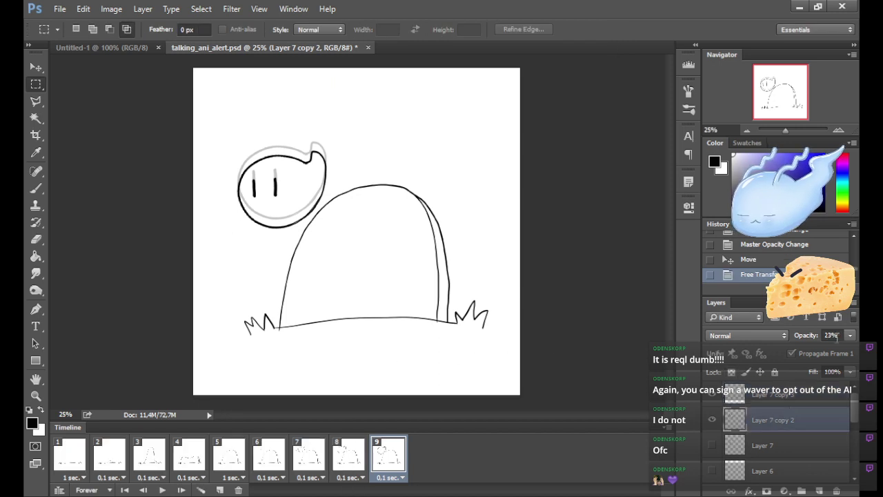
left_click(712, 419)
Compare the character's position across frames 6 to 9 of the animation.
left_click(347, 456)
left_click(383, 461)
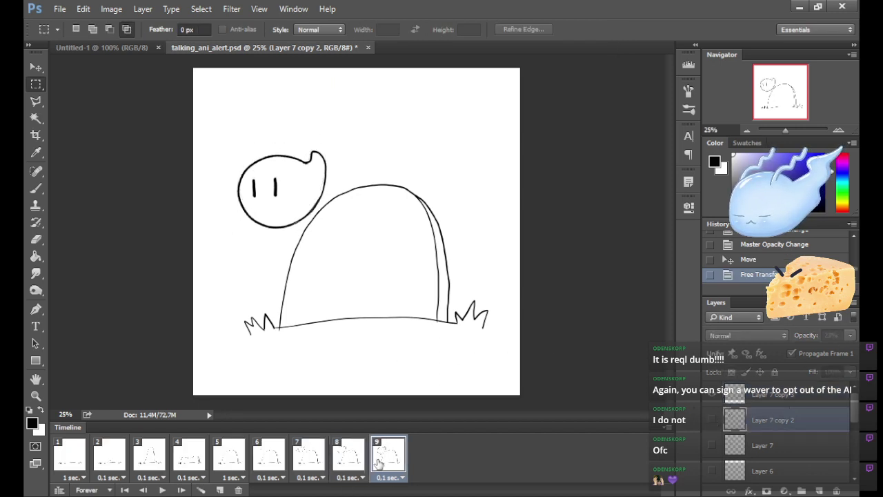
left_click(276, 460)
left_click(308, 455)
left_click(353, 458)
left_click(390, 457)
left_click(353, 464)
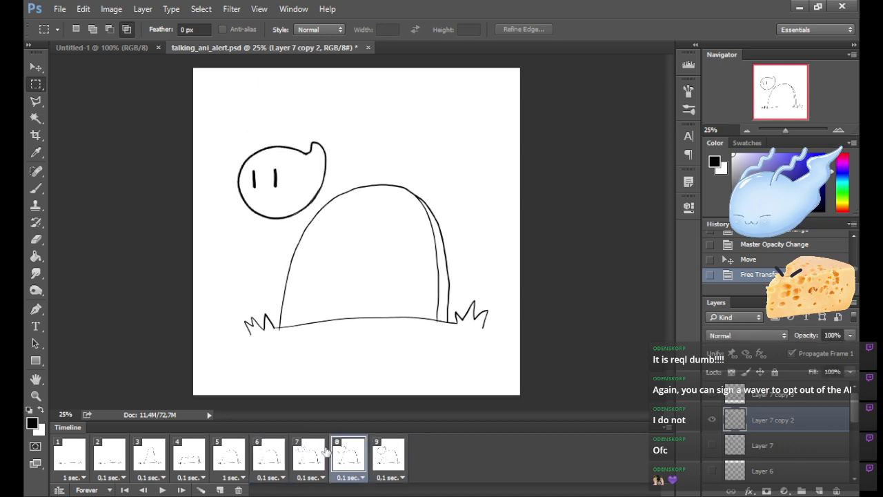
left_click(387, 459)
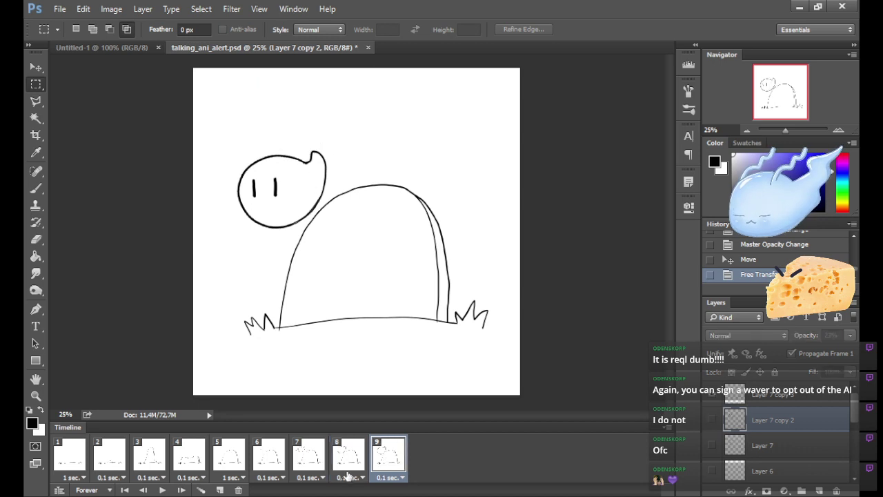
Duplicate frame 9 as a new frame at the end of the animation and duplicate Layer 7 copy 3.
left_click(220, 490)
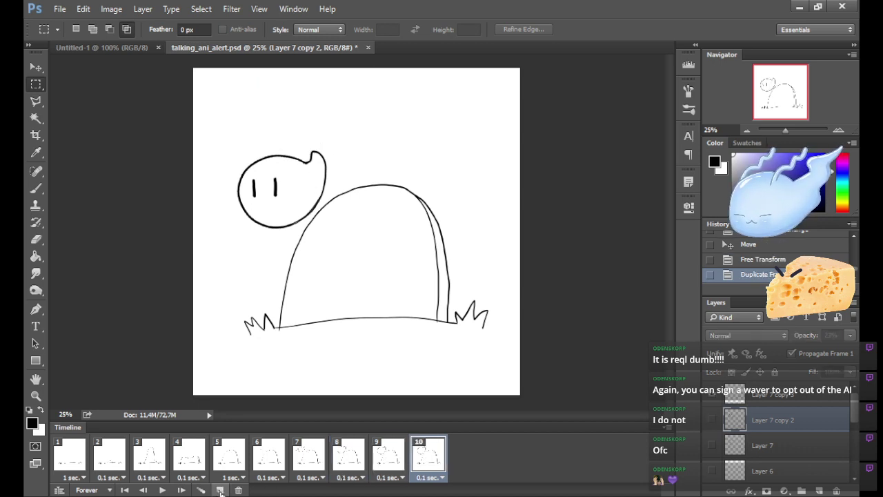
left_click(772, 391)
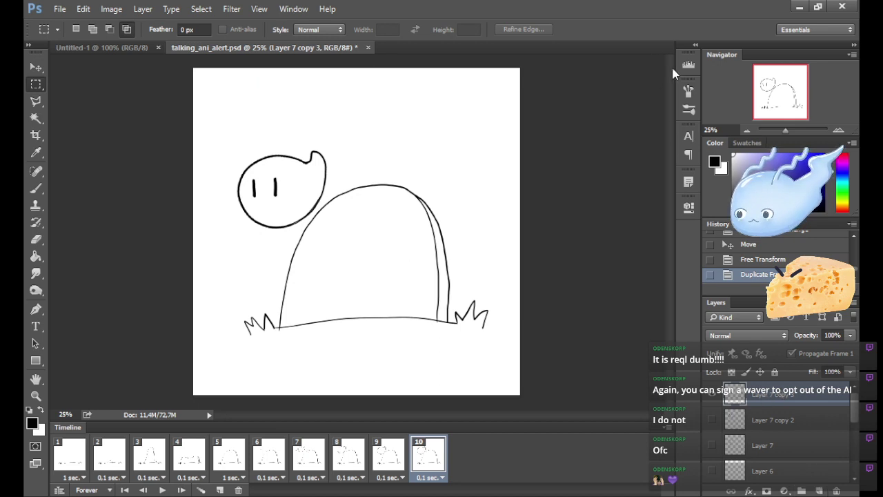
key("ctrl+j")
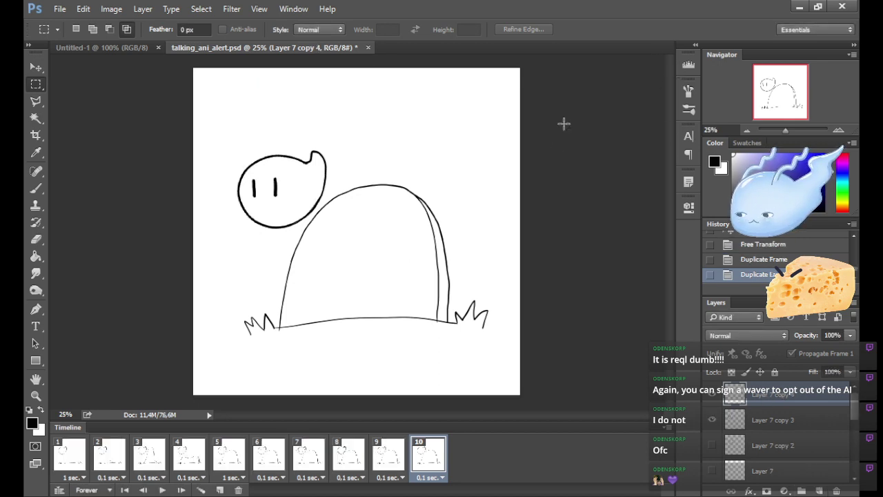
Reduce the opacity of Layer 7 copy 3 to 33% as a position reference.
left_click(810, 418)
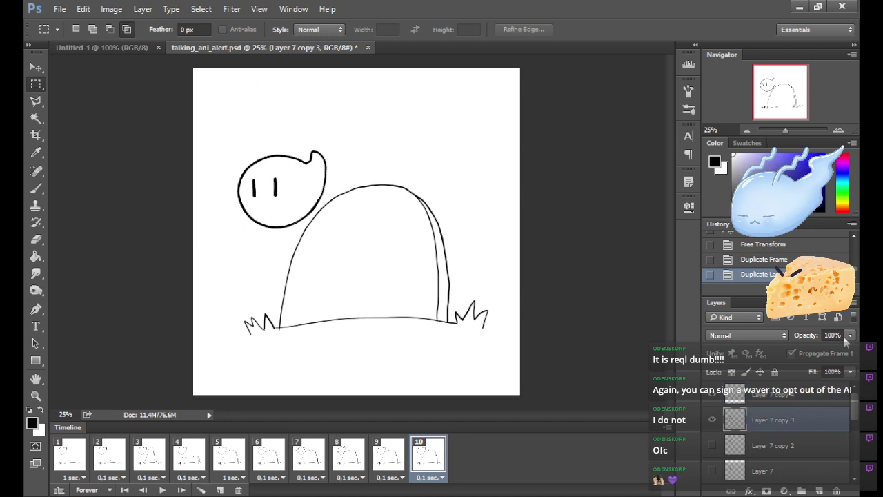
left_click(808, 352)
Move the character on the duplicated layer slightly up in frame 10 and hide the faded Layer 7 copy 3.
left_click(809, 394)
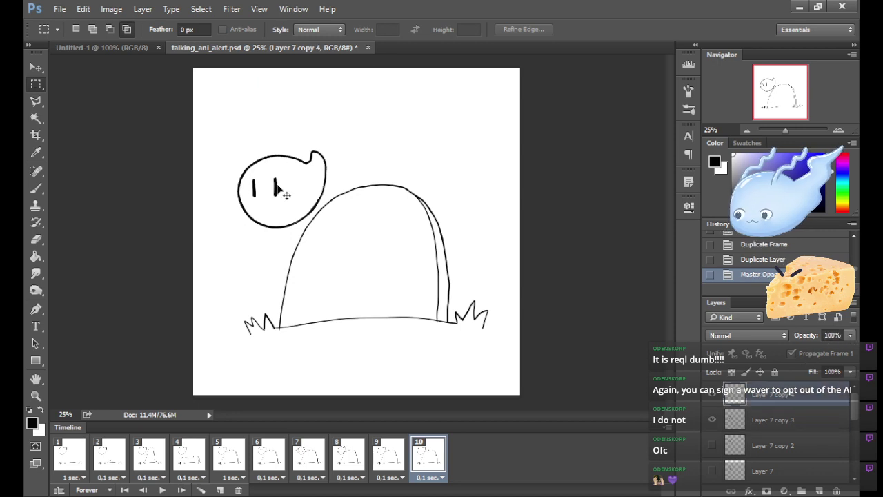
mouse_move(275, 192)
left_mouse_down()
mouse_move(276, 179)
mouse_move(275, 186)
left_mouse_up()
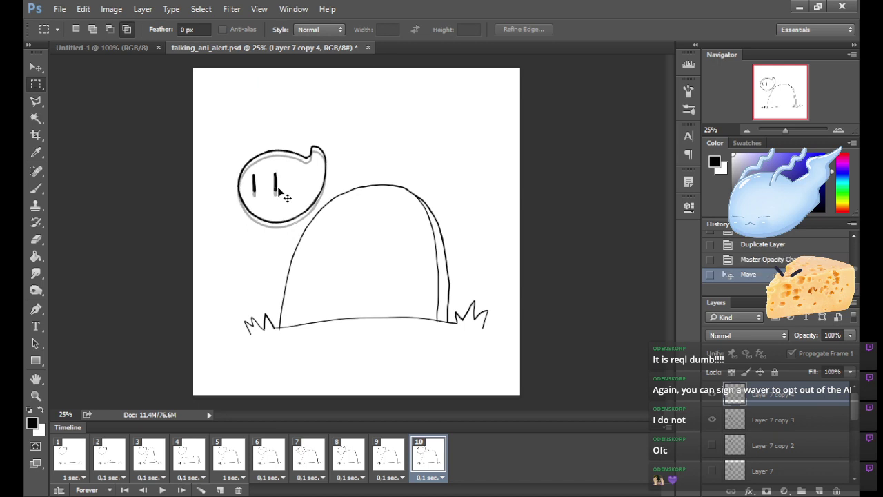
left_click(383, 442)
left_click(425, 466)
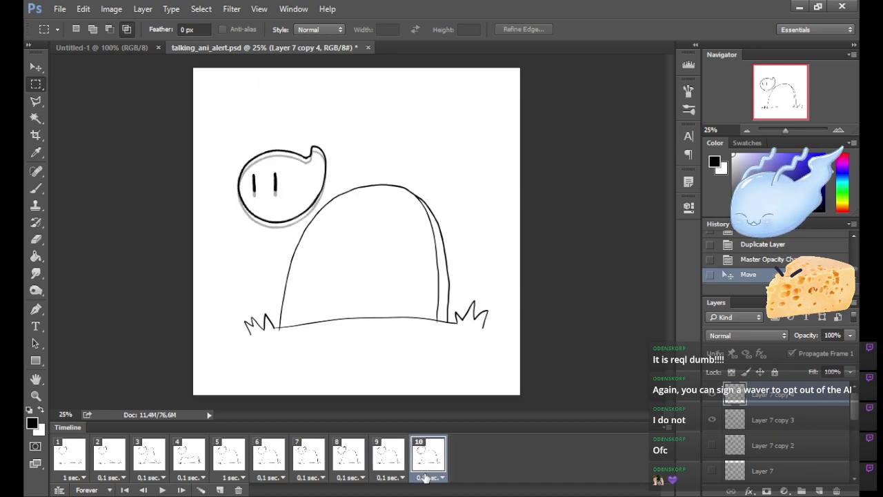
left_click(713, 420)
Review the character's up-and-down movement by comparing frames 7 to 10.
left_click(384, 460)
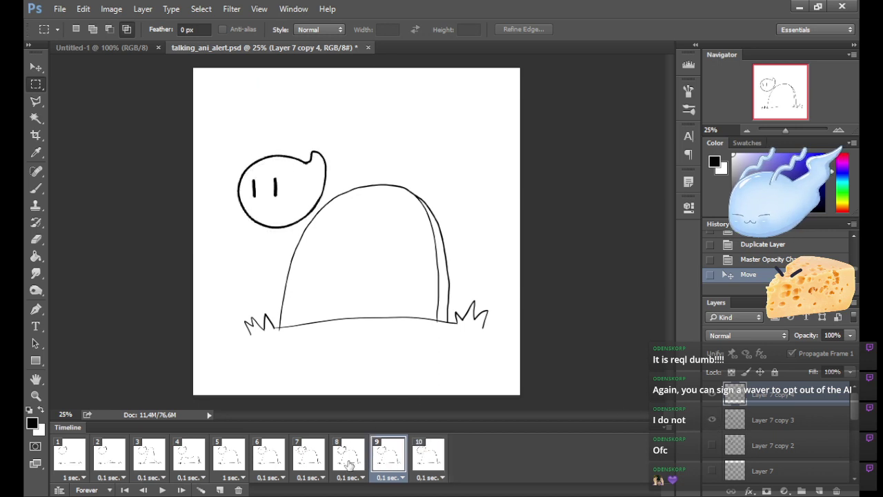
left_click(349, 461)
left_click(311, 457)
left_click(388, 457)
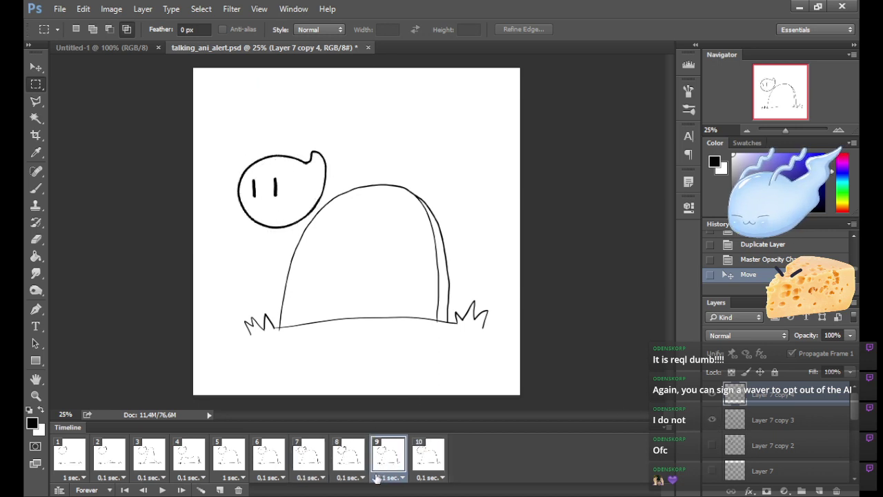
left_click(79, 460, "shift")
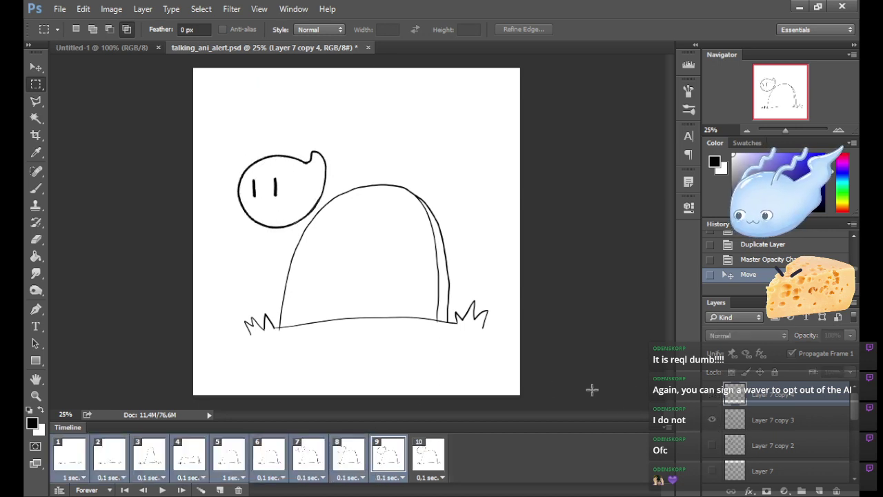
left_click(345, 462)
left_click(298, 458)
left_click(350, 461)
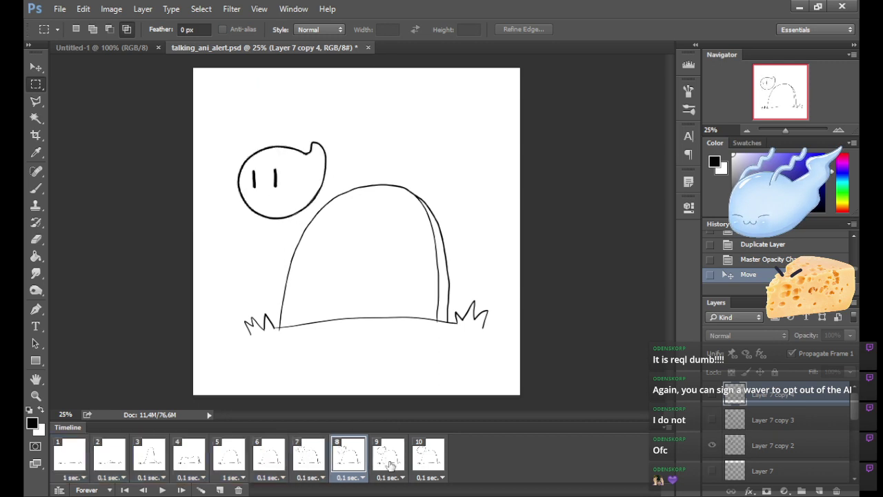
left_click(388, 463)
left_click(433, 467)
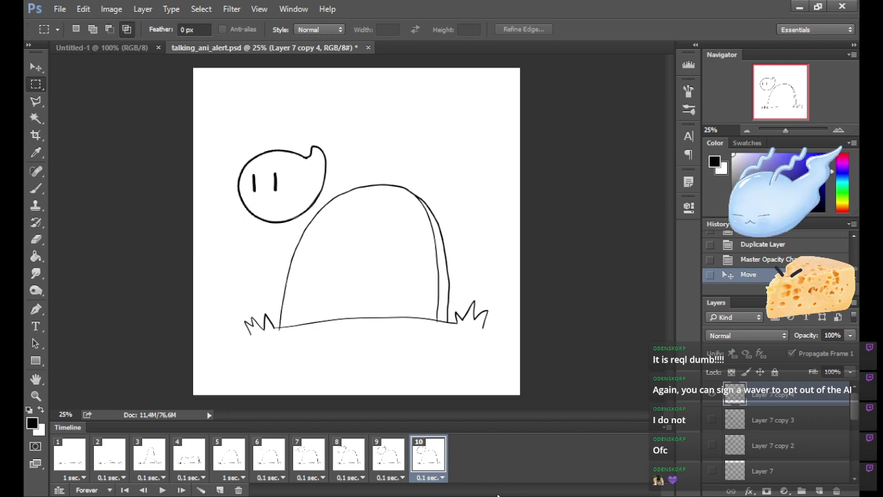
left_click(392, 462)
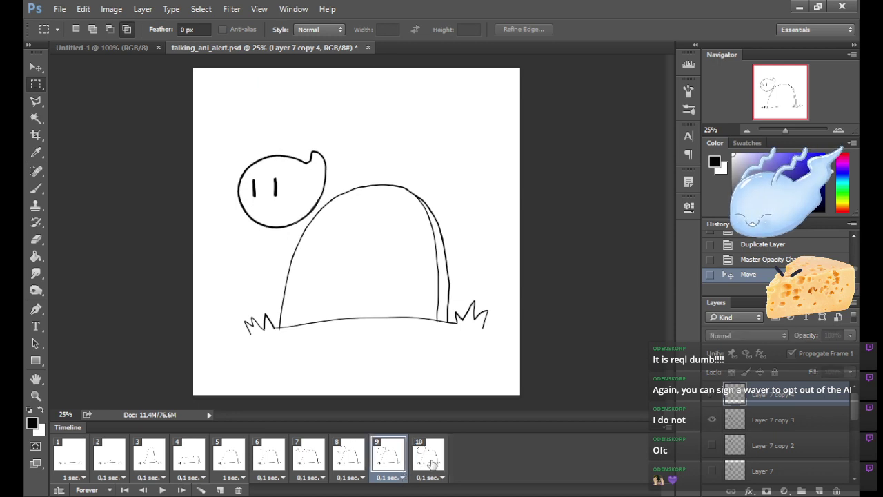
left_click(431, 464)
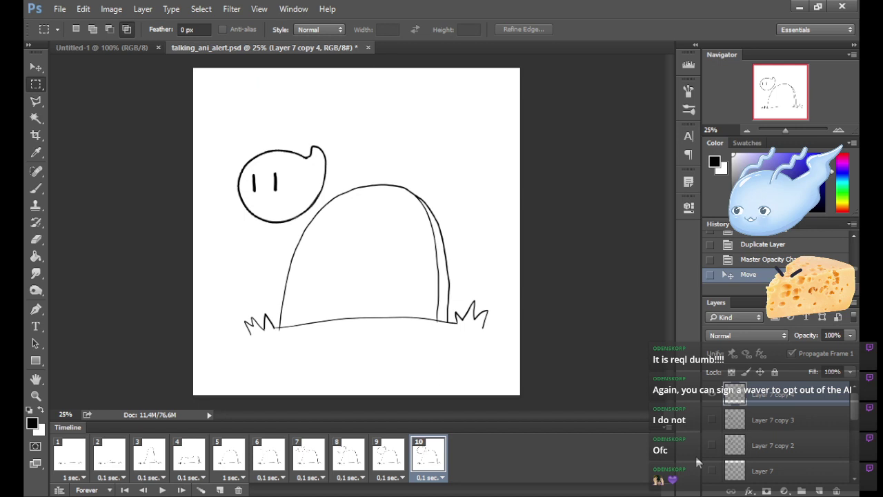
In frame 10, hide Layer 7 copy 4, show Layer 7 copy 3 instead and set its opacity to 100%.
left_click(712, 396)
left_click(712, 418)
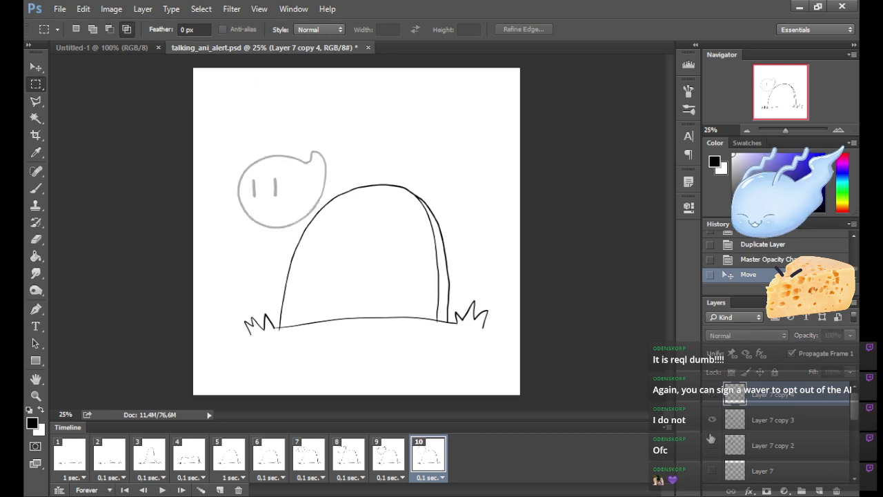
left_click(801, 420)
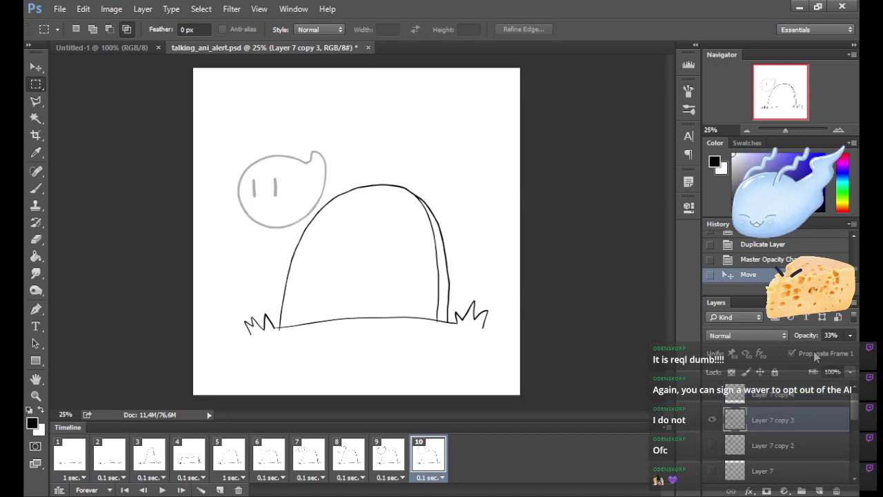
key("0")
left_click(392, 452)
left_click(351, 460)
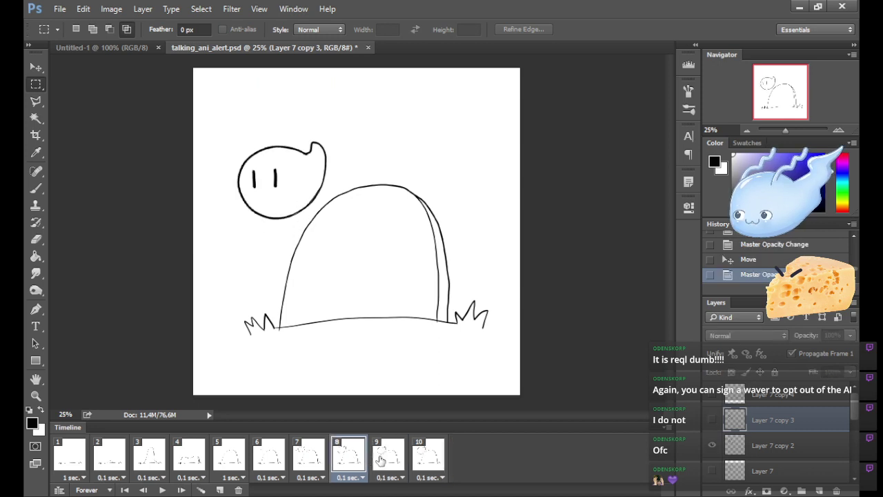
left_click(391, 462)
left_click(422, 462)
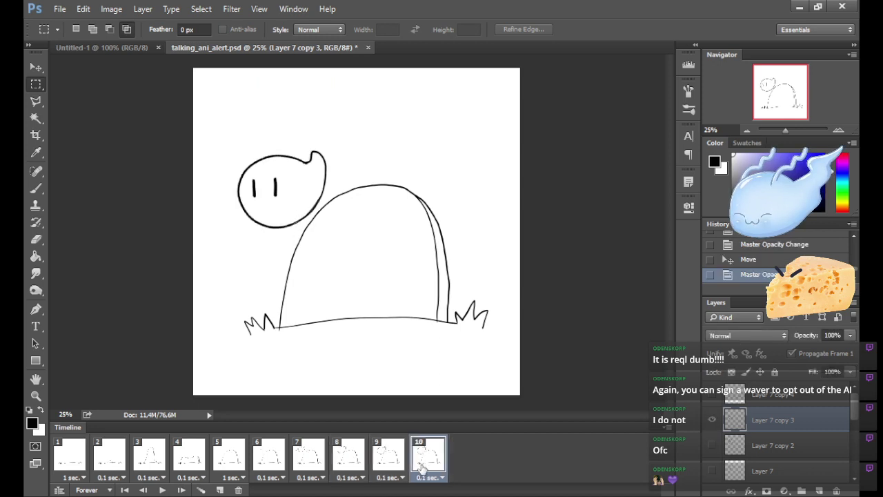
Hide Layer 7 copy 3 in frame 10 and duplicate the frame as frame 11 with Layer 7 copy 3 visible.
left_click(319, 461)
left_click(353, 461)
left_click(389, 463)
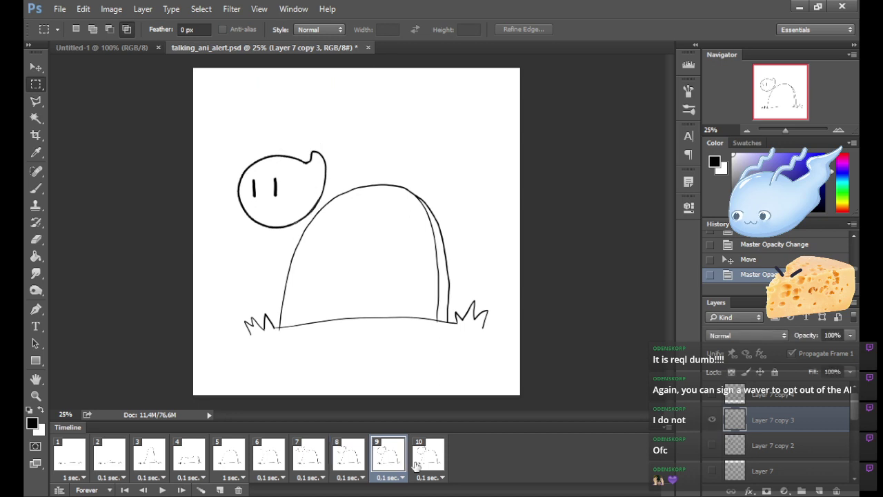
left_click(431, 465)
left_click(714, 419)
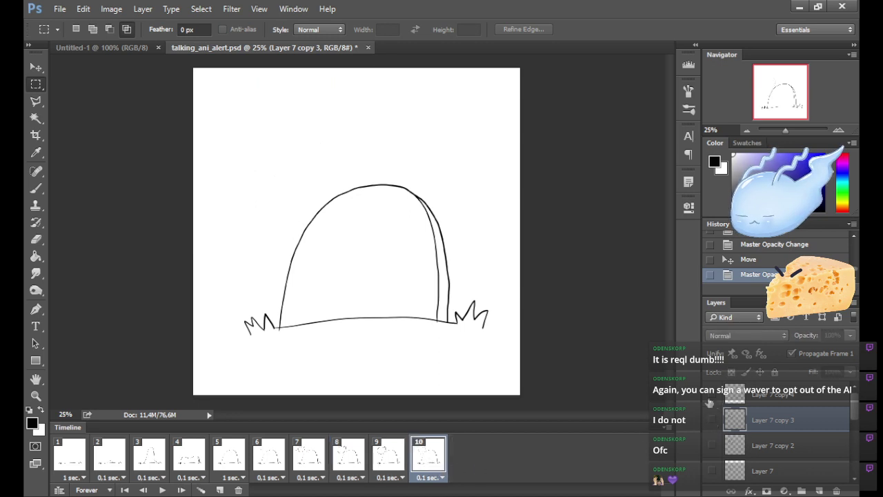
left_click(219, 490)
left_click(714, 421)
left_click(714, 421)
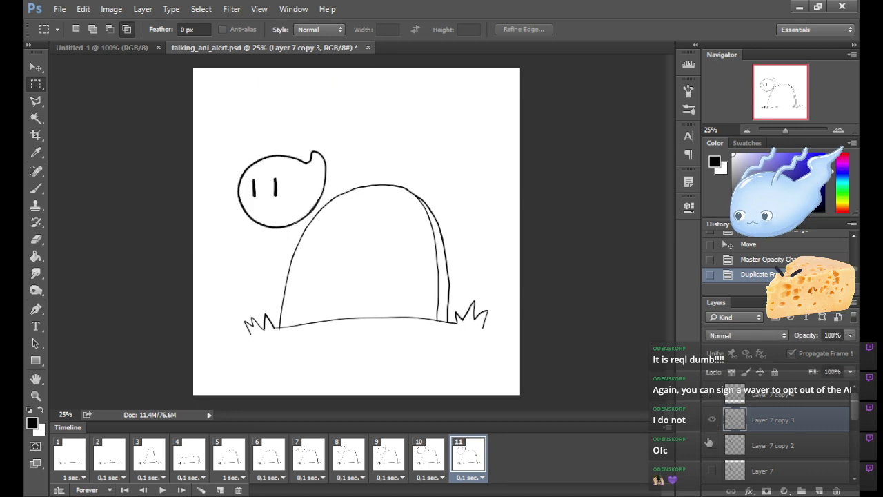
Add duplicate frames 12 and 13, showing only Layer 7 copy 4 in frame 12 and only Layer 7 copy 3 in frame 13.
left_click(219, 490)
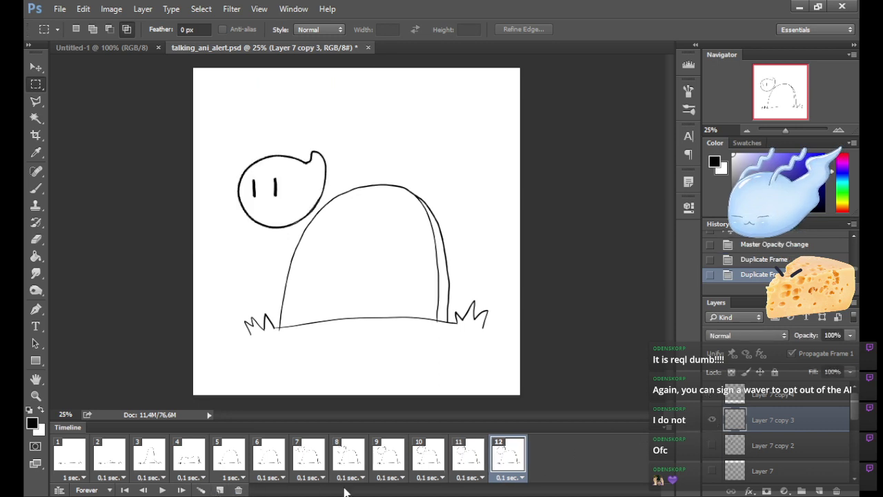
left_click(713, 417)
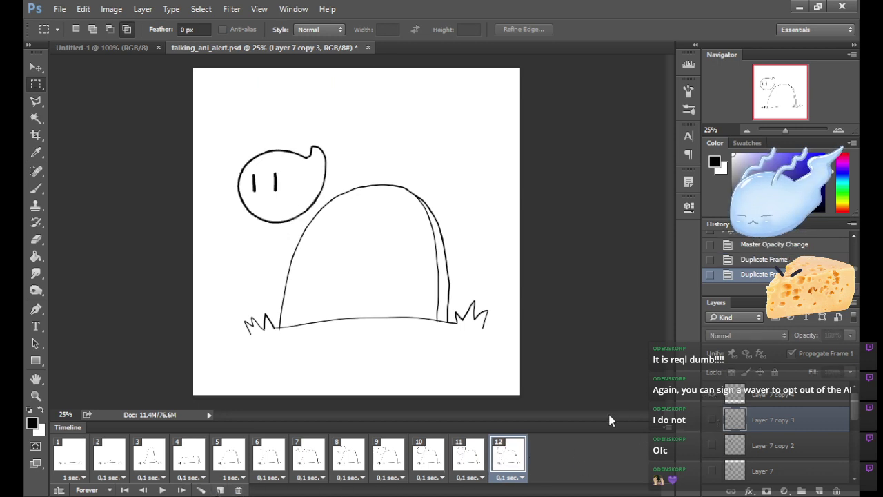
left_click(219, 490)
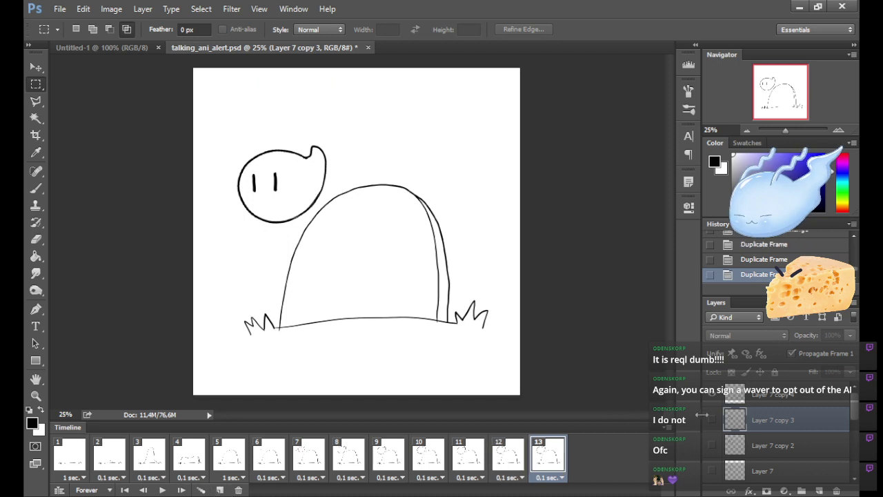
left_click(712, 394)
left_click(712, 419)
Add duplicate frame 14 showing Layer 7 copy 4 instead of Layer 7 copy 3, and set its delay to 1 second.
left_click(220, 490)
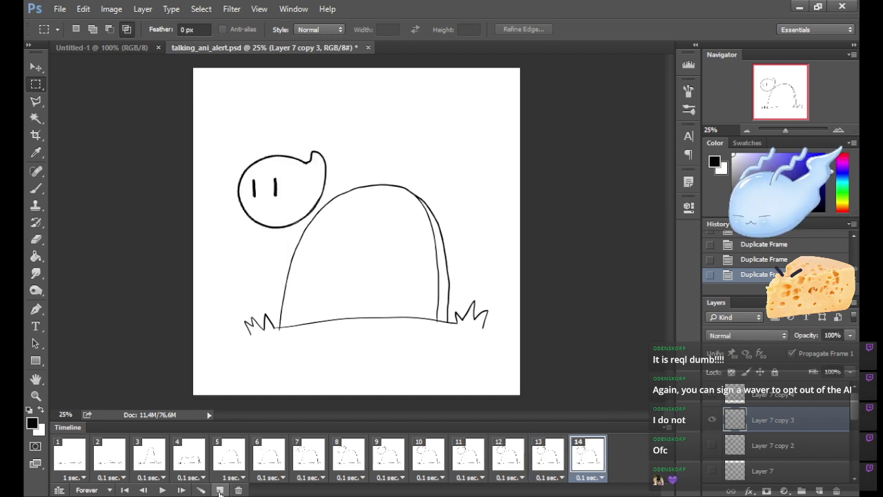
left_click(712, 418)
left_click(712, 395)
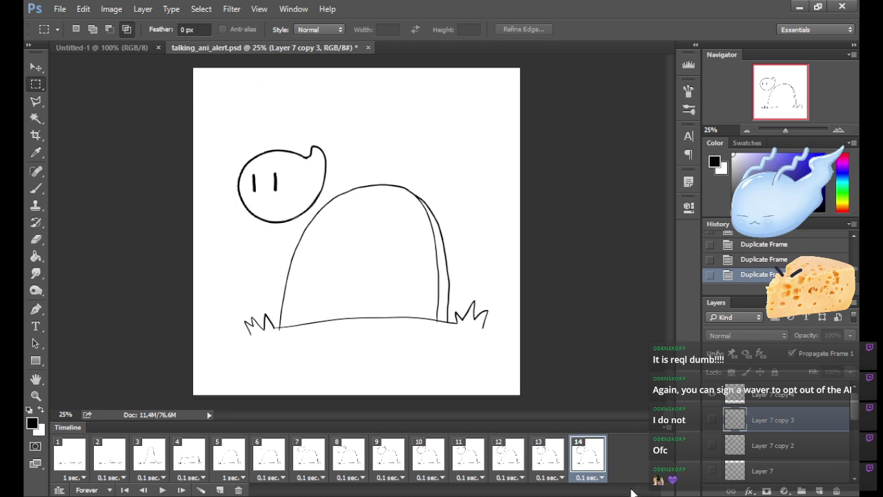
left_click(602, 477)
left_click(603, 374)
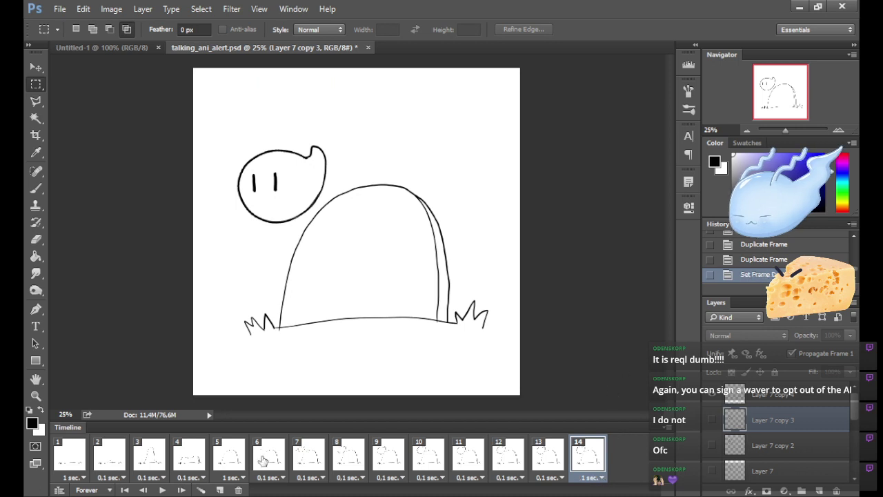
Play back the animation and compare the character's position in frames 8 and 9.
key("space")
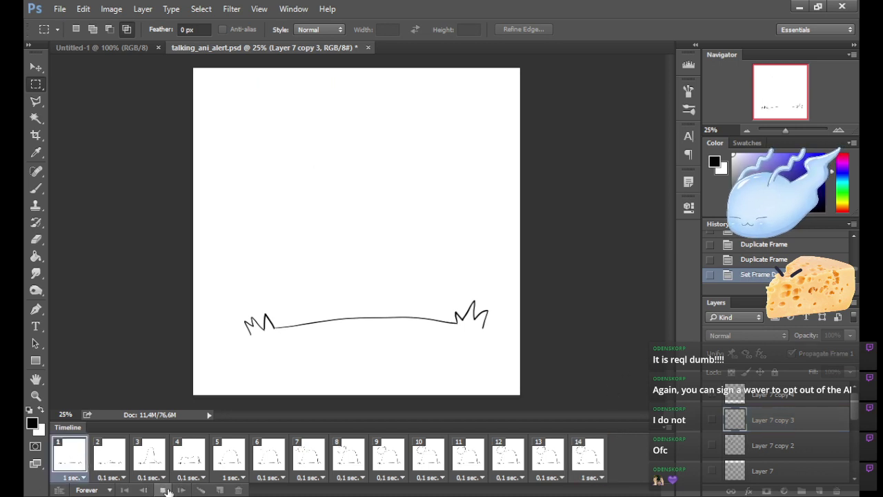
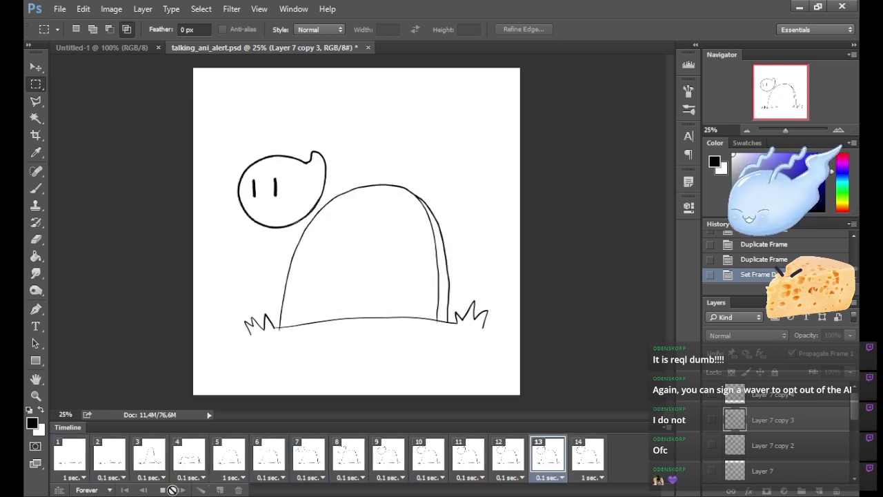
left_click(162, 491)
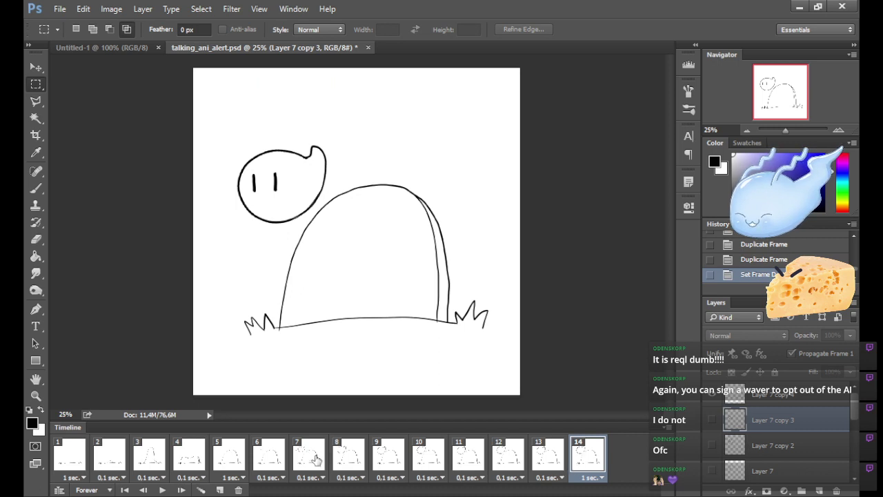
left_click(346, 458)
left_click(389, 462)
left_click(352, 458)
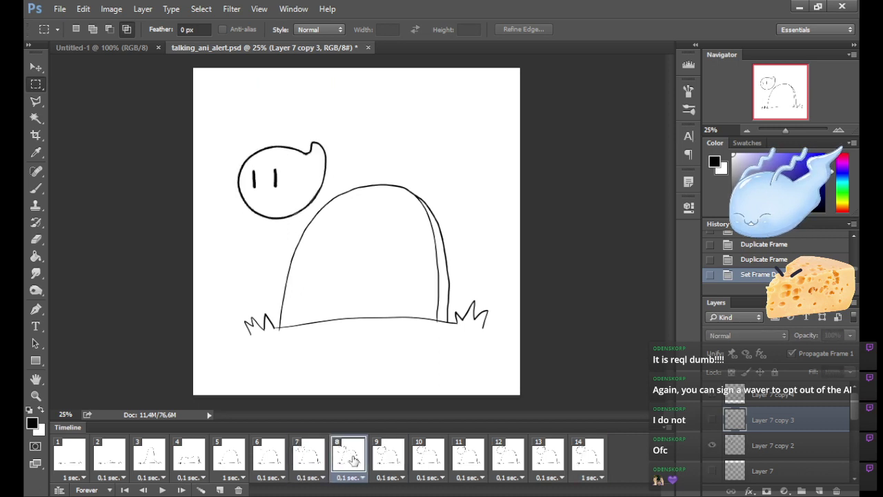
left_click(381, 463)
Delete frame 14 and the bobbing frames 9 to 13 from the timeline.
left_click(588, 461)
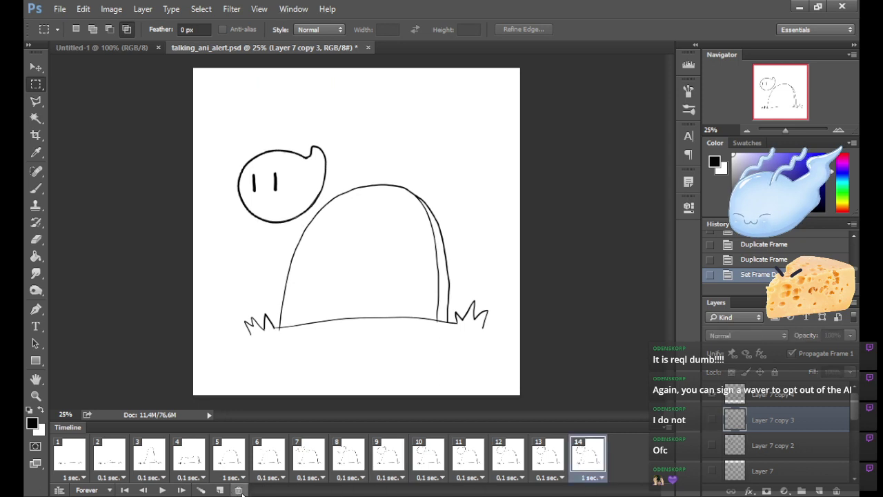
left_click(430, 183)
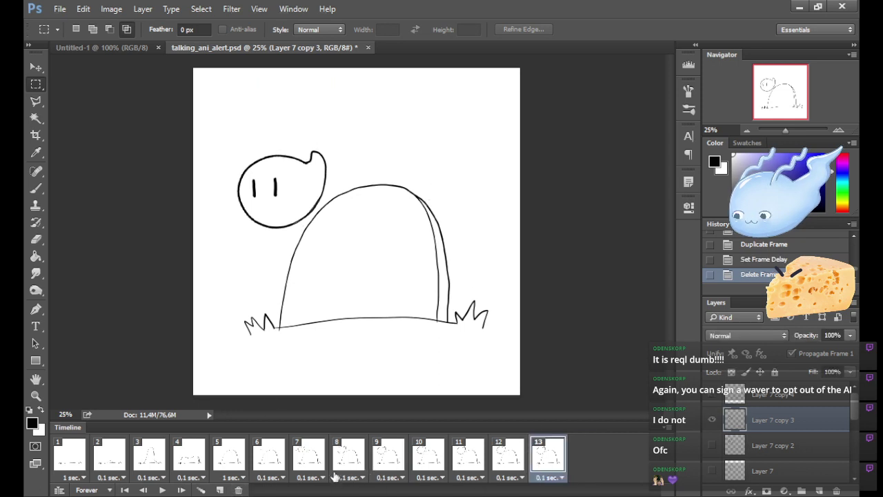
left_click(304, 459)
left_click(338, 459)
left_click(389, 463)
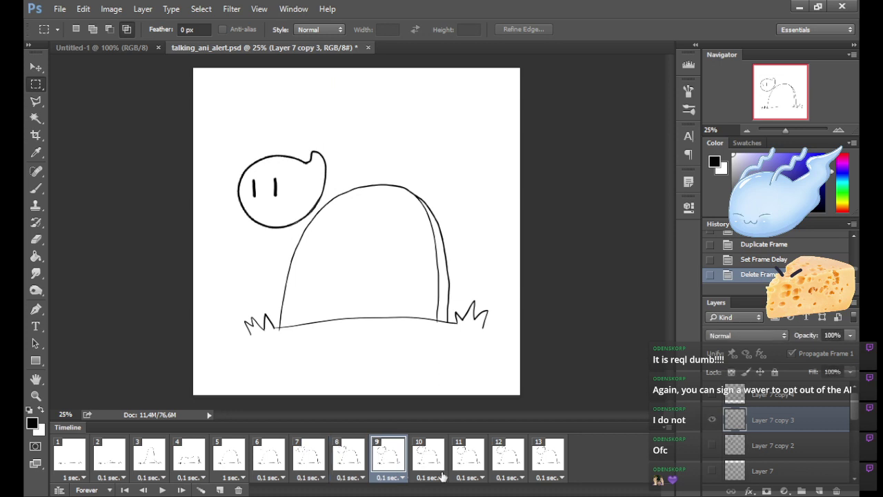
key("alt")
left_click(550, 470, "shift")
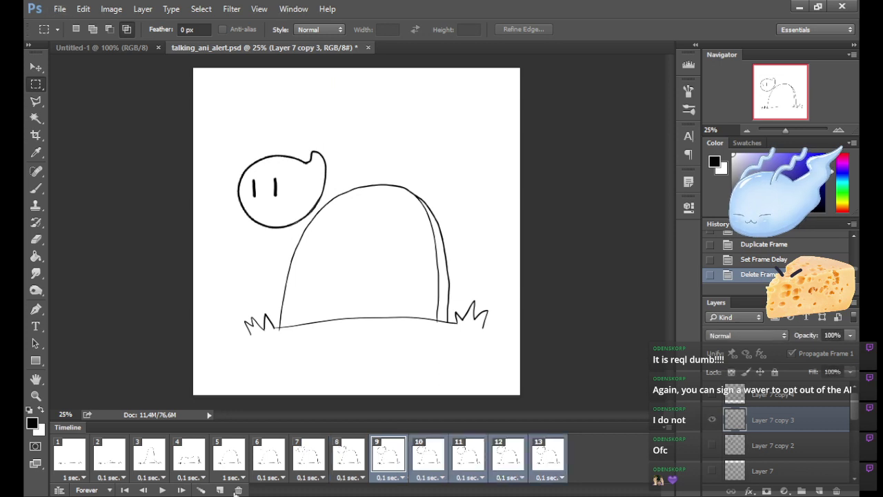
key("Delete")
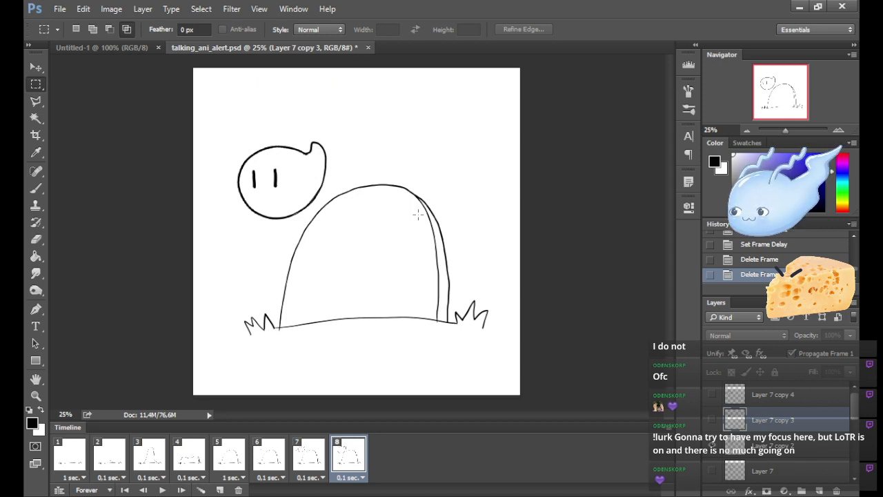
Compare frames 6 to 8 and set the delay of frame 8 to 1 second.
left_click(276, 459)
left_click(308, 461)
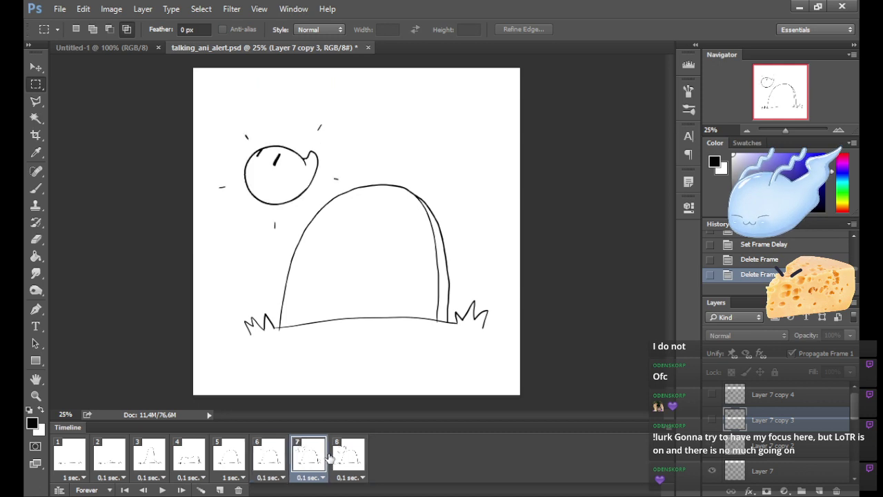
left_click(348, 461)
left_click(274, 459)
left_click(309, 460)
left_click(347, 461)
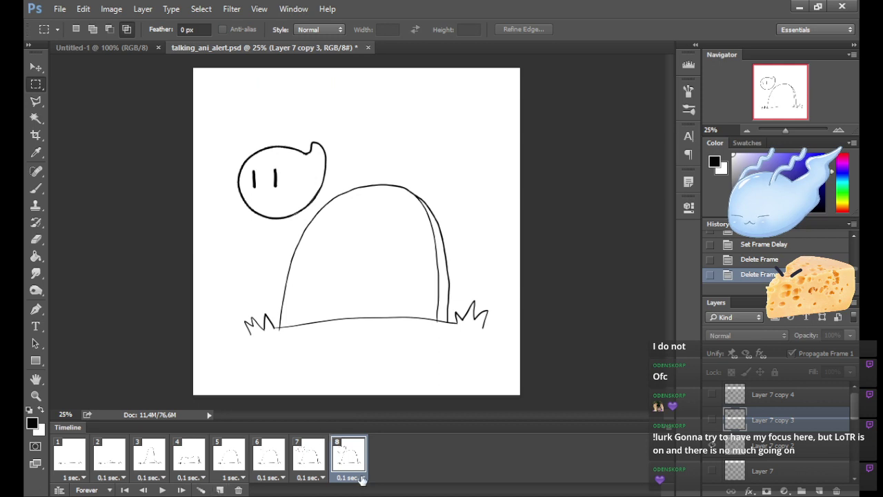
left_click(370, 387)
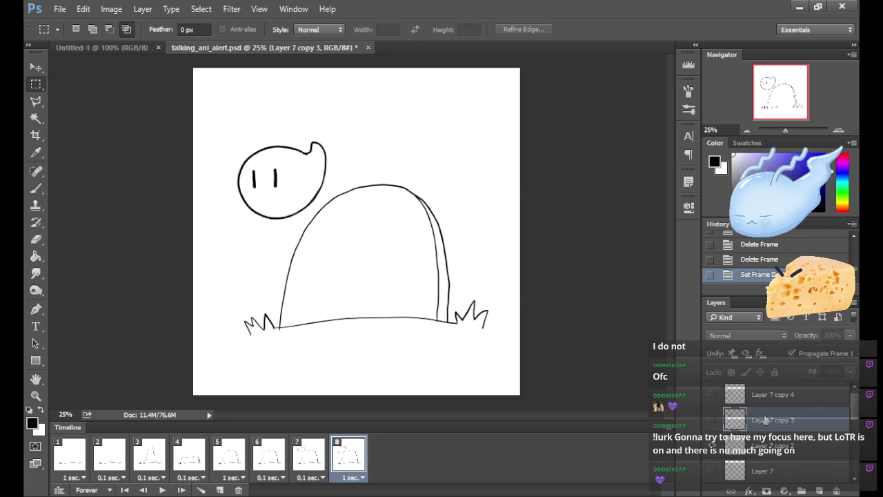
Check Layer 7 copy 3 by toggling its visibility, and delete Layer 7 copy 3 and Layer 7 copy 4.
left_click(712, 420)
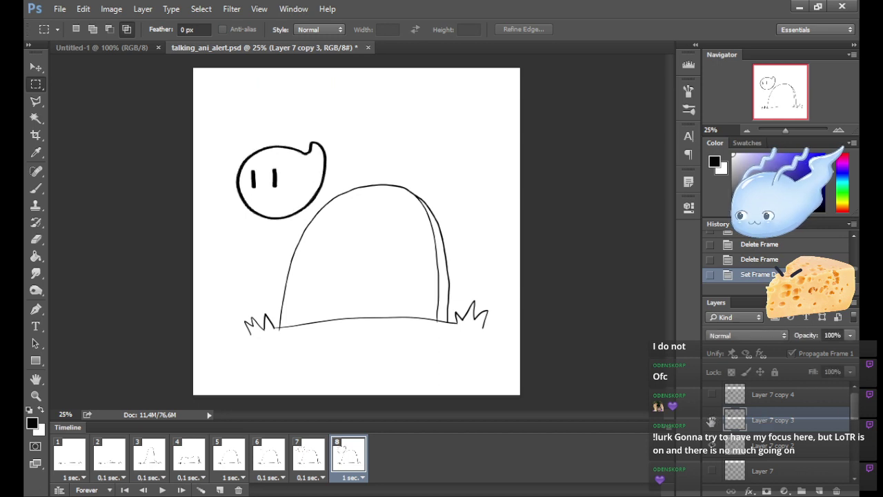
left_click(711, 419)
left_click(711, 419)
left_click(711, 420)
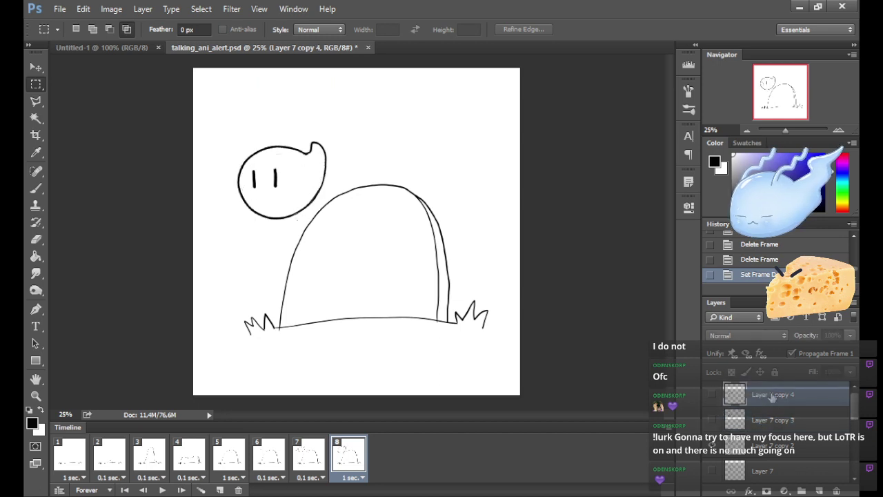
left_click_drag(833, 396, 837, 491)
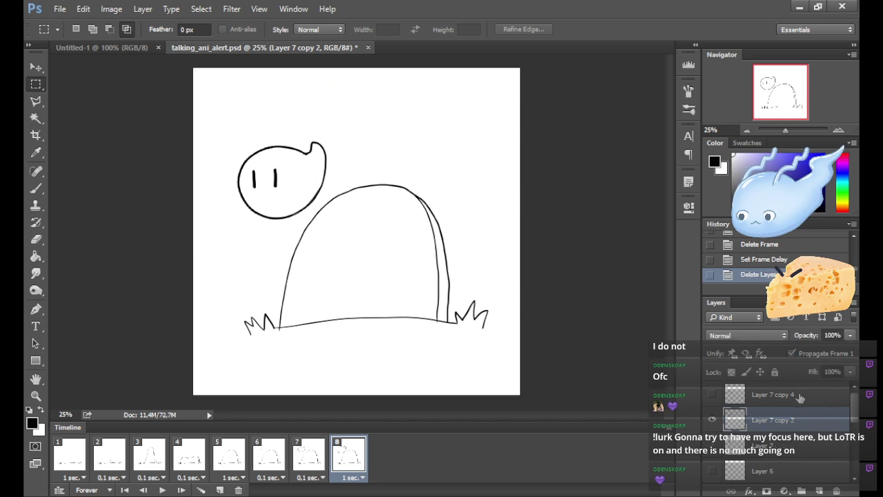
left_click_drag(800, 399, 836, 491)
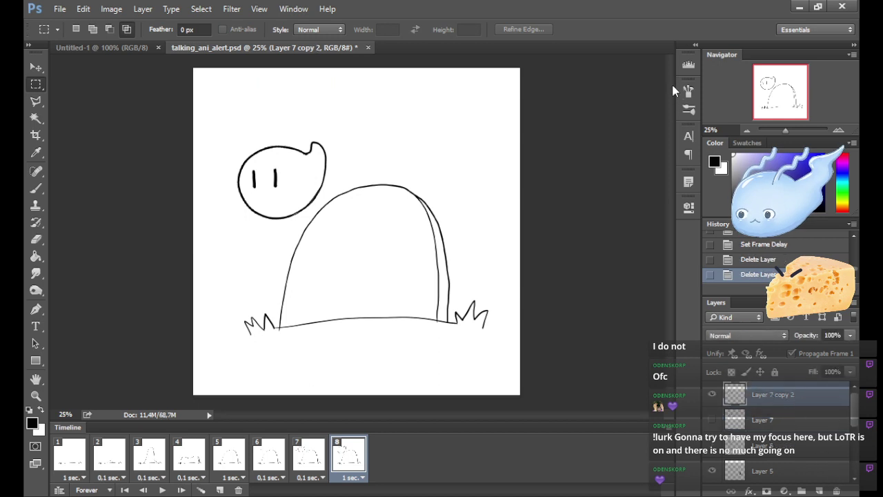
Duplicate Layer 7 copy 2, hide the original in frame 8 and hide the duplicate in frames 1 to 7.
key("ctrl+j")
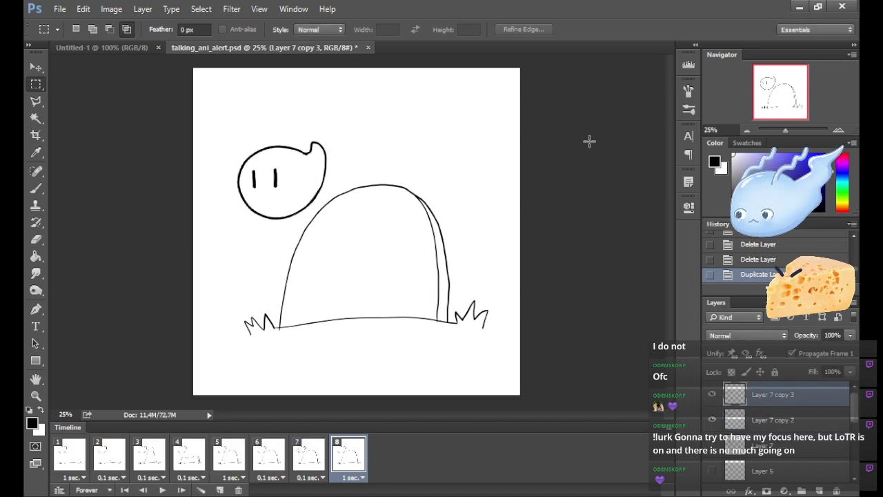
left_click(711, 419)
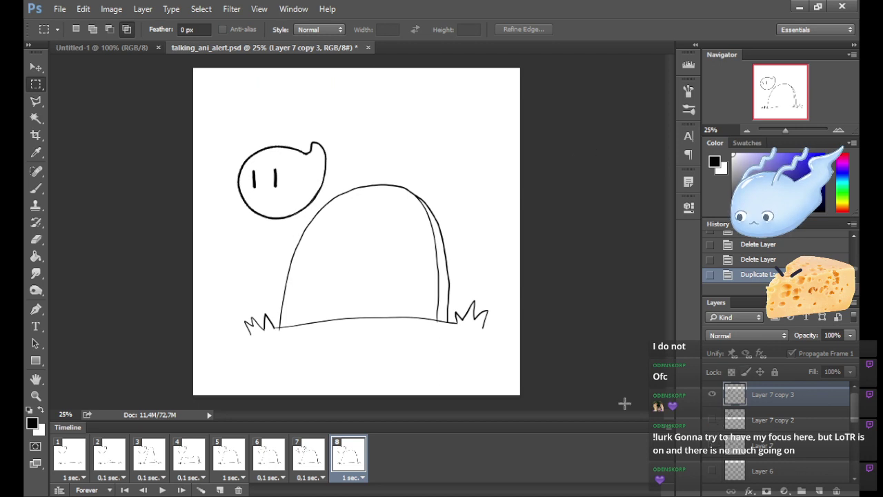
left_click(310, 462)
left_click(73, 460, "shift")
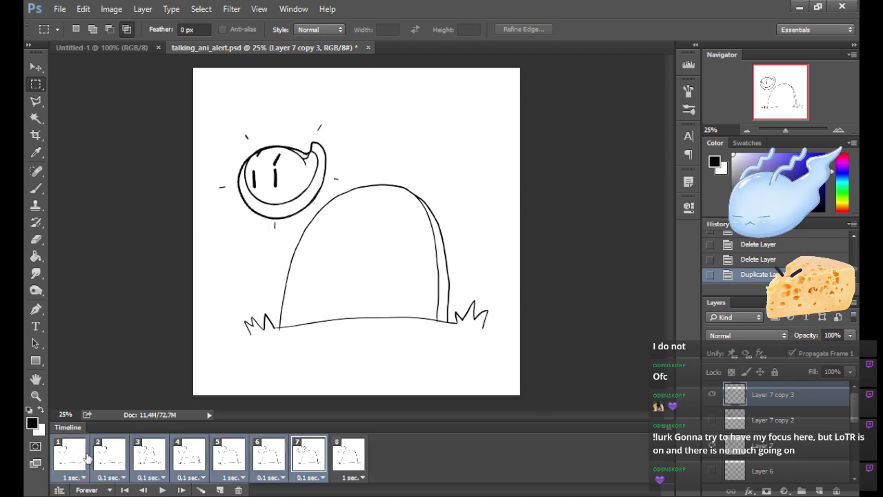
left_click(712, 394)
left_click(347, 464)
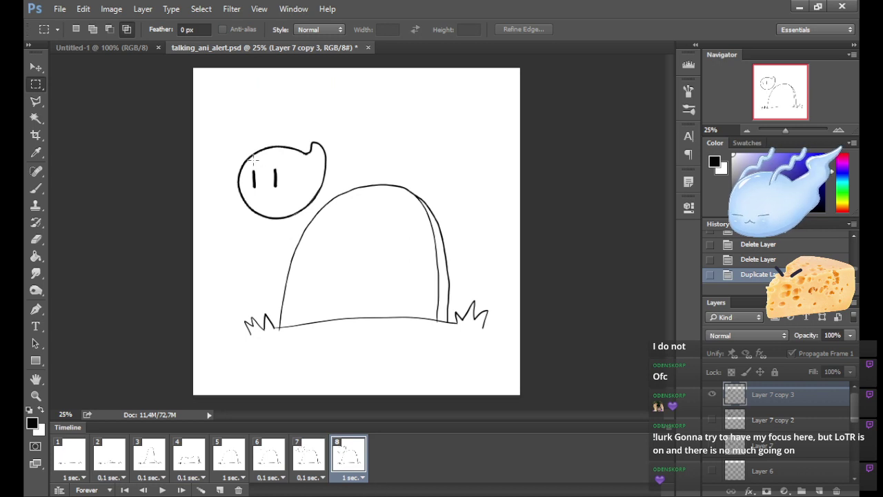
Try a short horizontal brush stroke across the character's left eye in frame 8 and undo it.
left_click(36, 188)
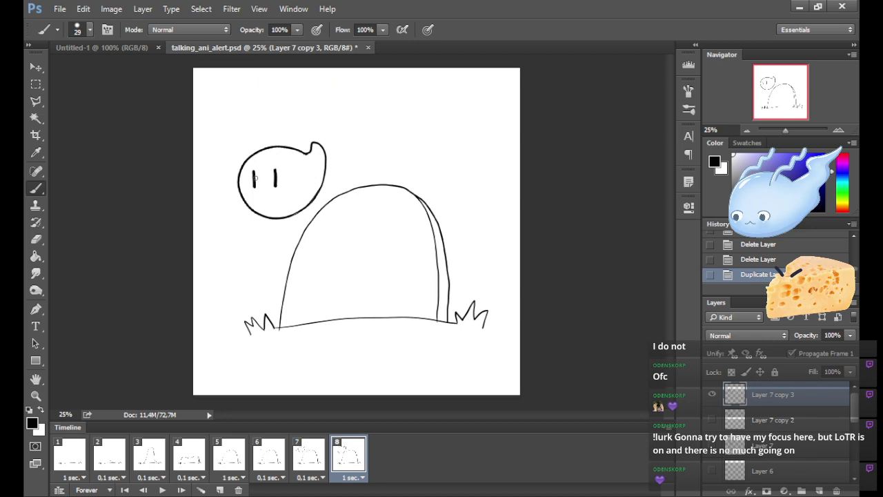
left_click_drag(259, 181, 249, 181)
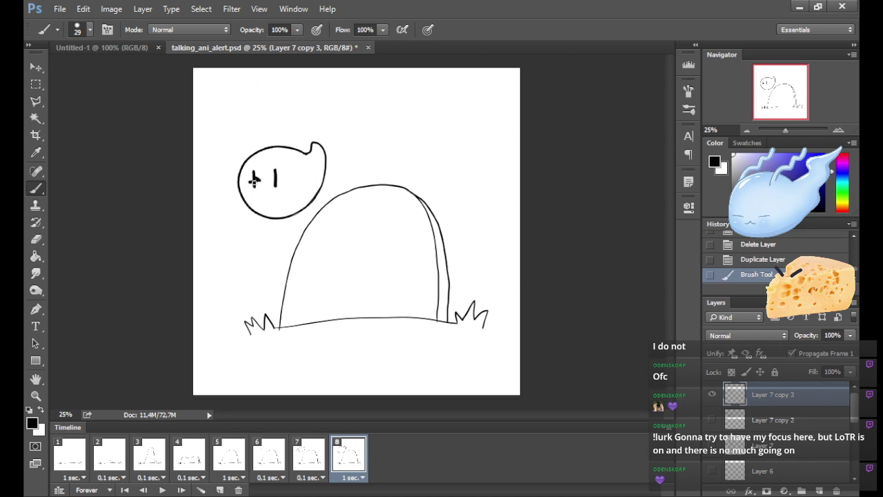
key("ctrl+z")
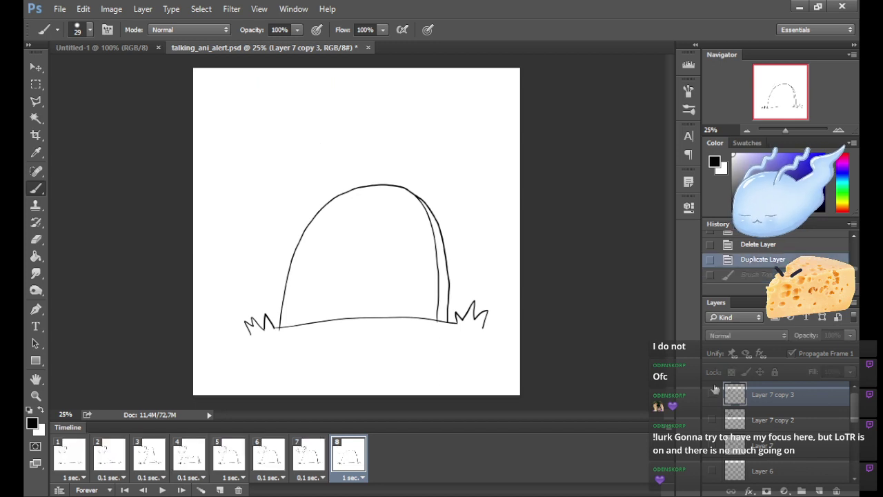
Make Layer 7 copy 3 visible in frame 8, hide it in frames 1 to 7, and duplicate frame 8.
left_click(315, 458)
left_click(357, 467)
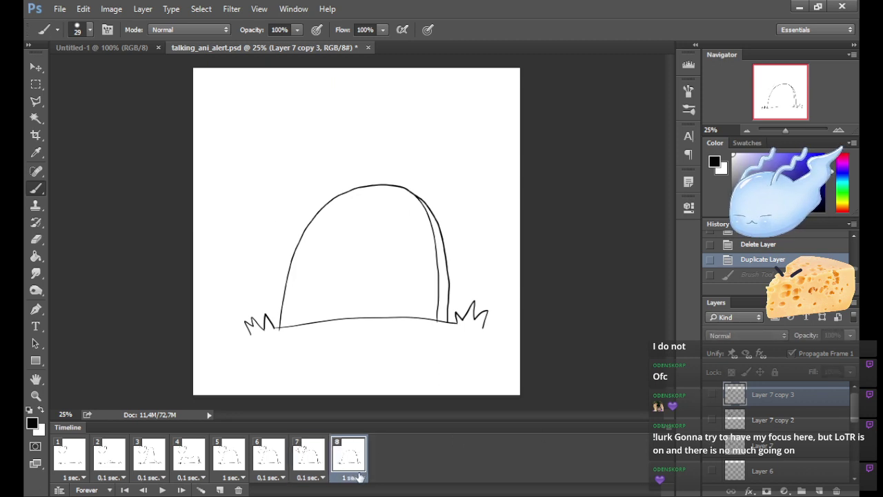
left_click(712, 394)
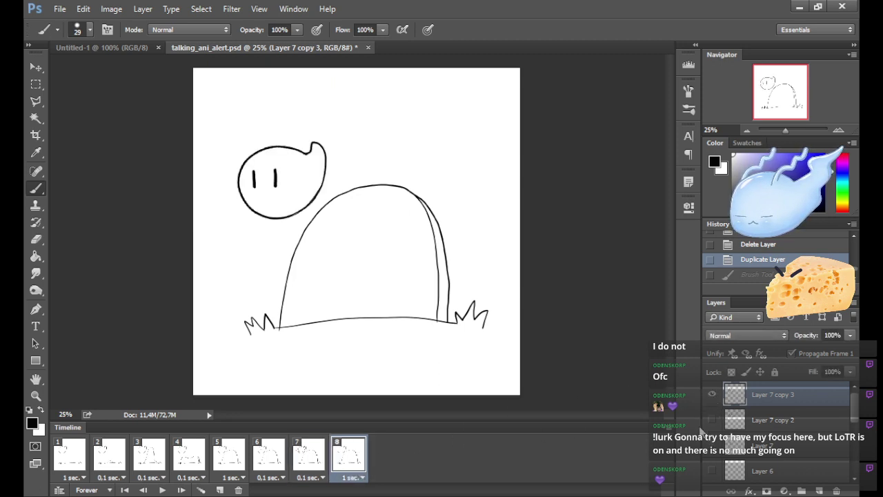
left_click(314, 458)
left_click(87, 460, "shift")
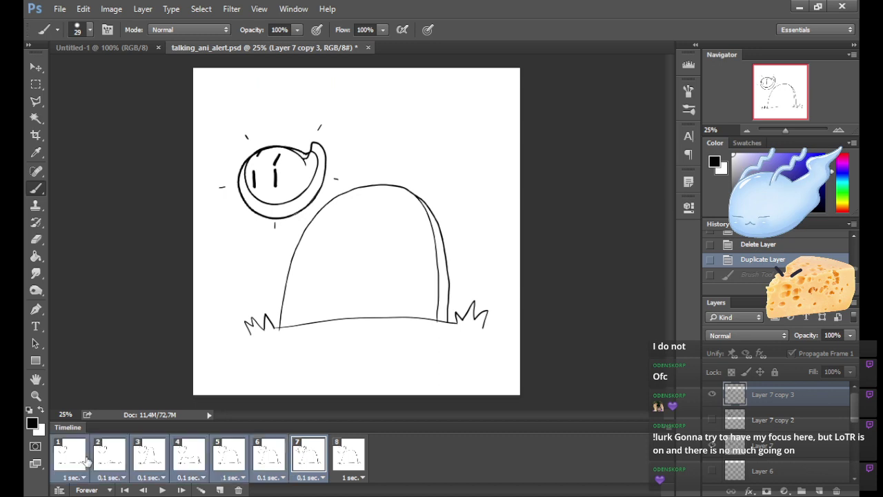
left_click(712, 394)
left_click(277, 463)
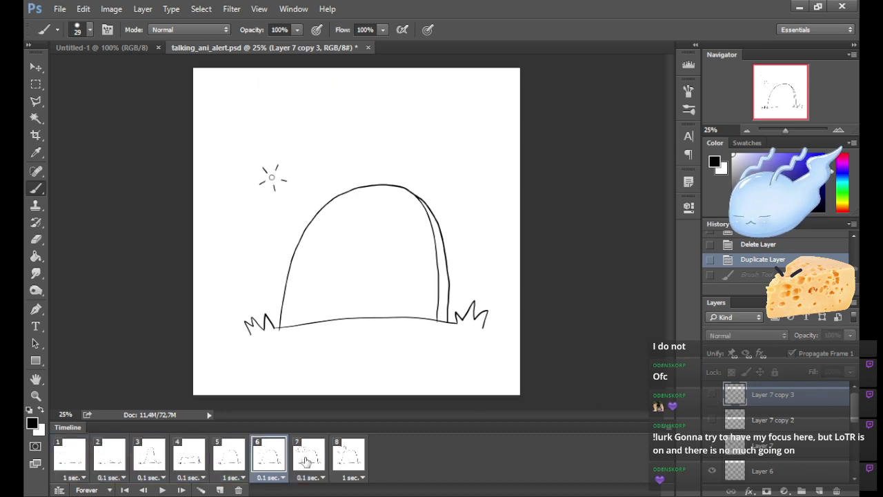
left_click(307, 461)
left_click(349, 462)
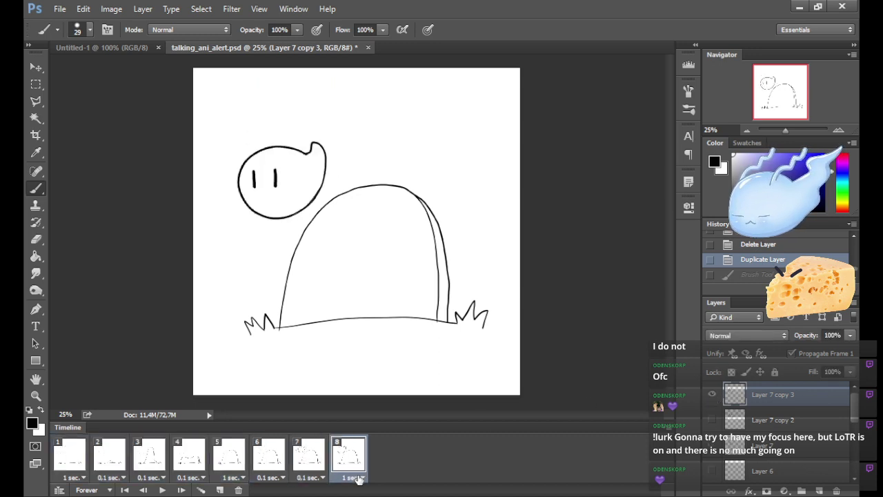
left_click(220, 490)
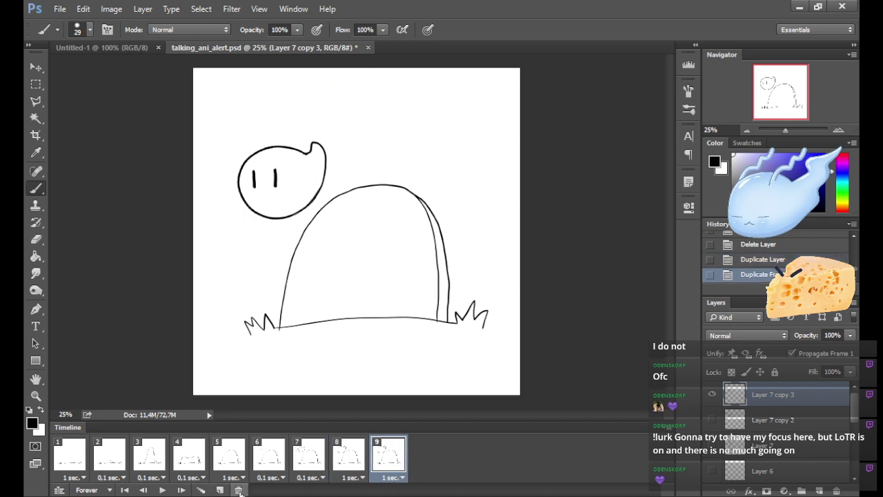
left_click(819, 490)
left_click(712, 420)
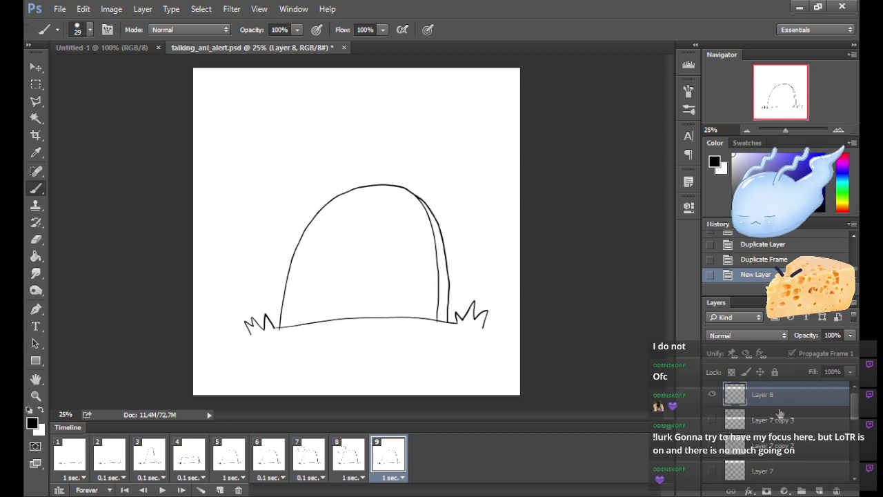
left_click(836, 491)
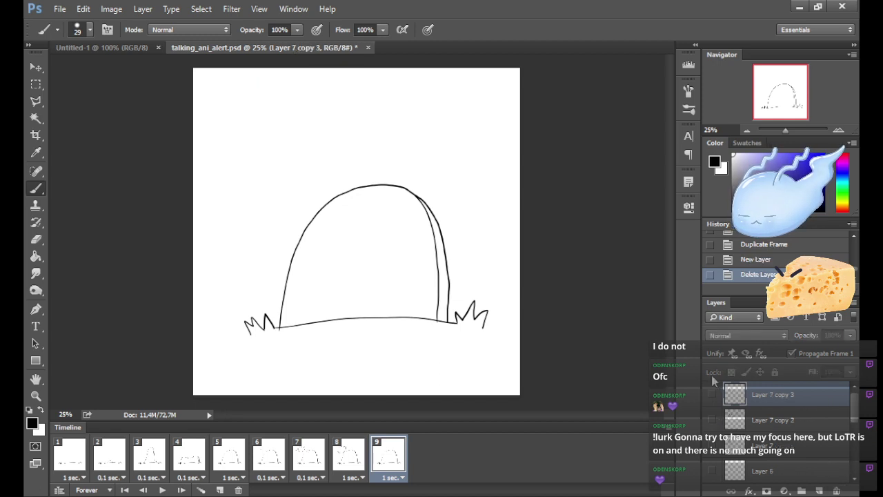
left_click(713, 393)
left_click(348, 463)
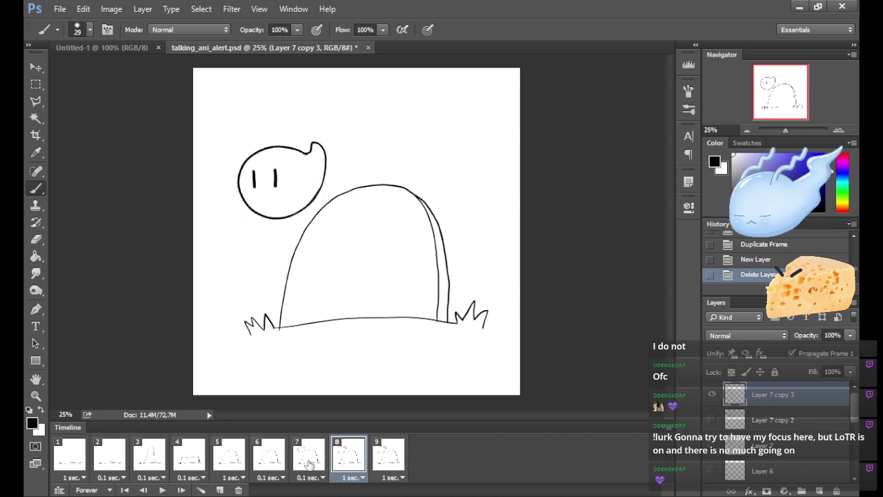
left_click(387, 466)
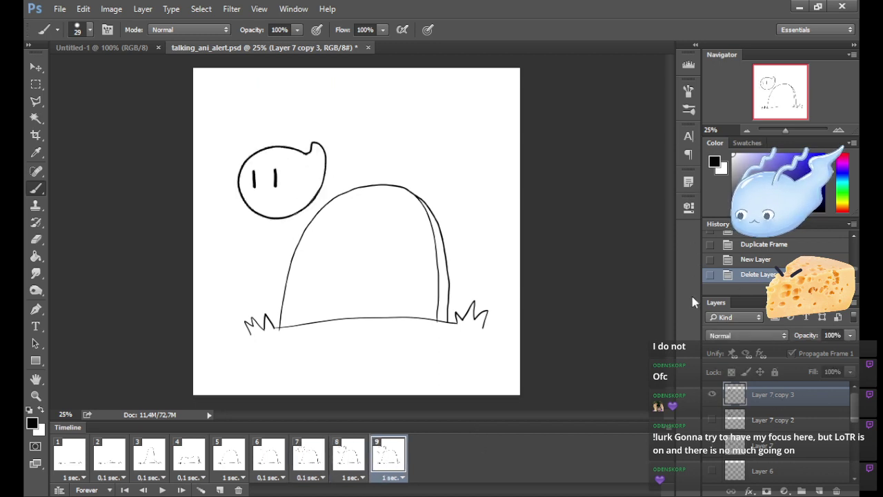
Duplicate Layer 7 copy 3, hide the original in frame 9 and hide the duplicate in frames 1 to 8.
key("ctrl+j")
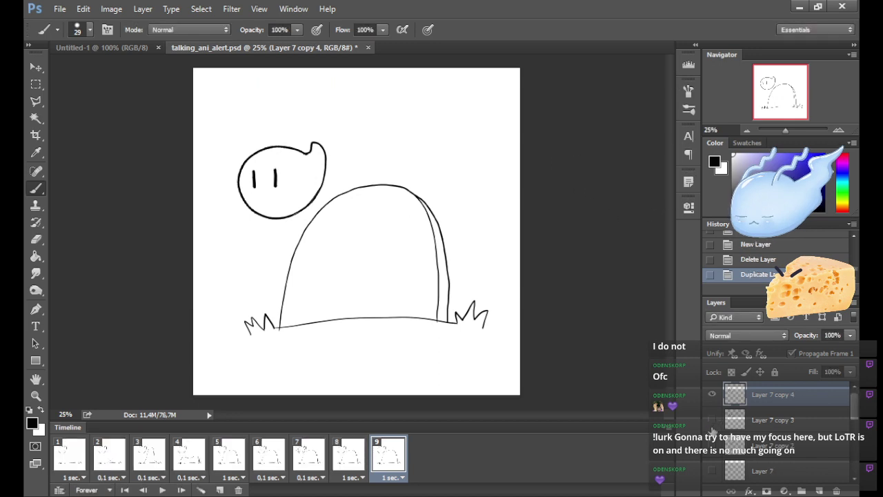
left_click(347, 454)
left_click(82, 452, "shift")
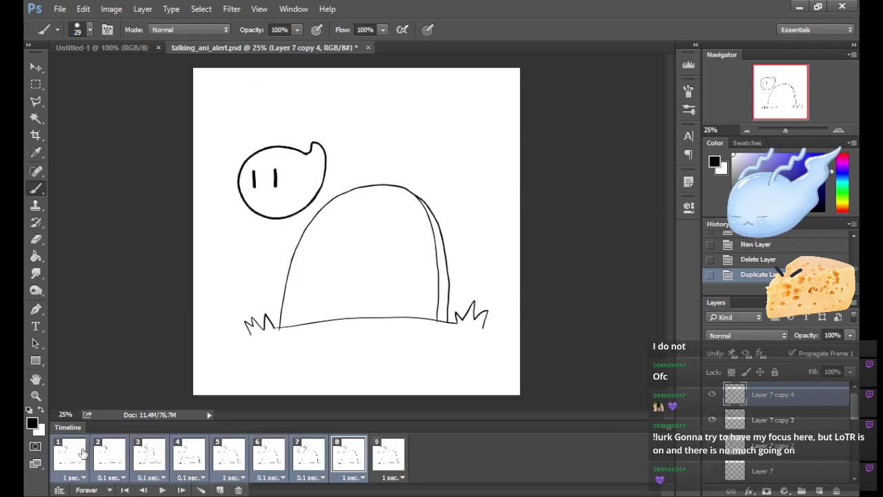
left_click(712, 394)
left_click(305, 462)
left_click(352, 460)
left_click(389, 461)
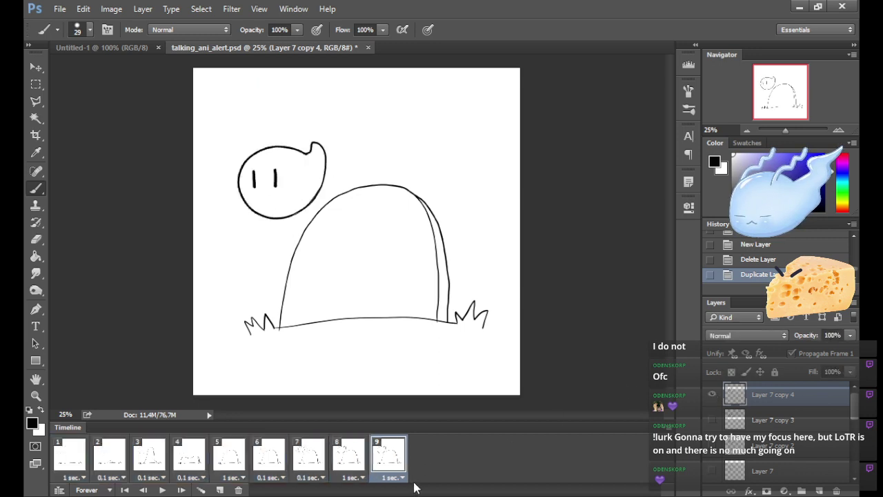
Set the delay of frame 9 to 0.1 second and erase the character's eyes on Layer 7 copy 4.
left_click(401, 478)
left_click(425, 337)
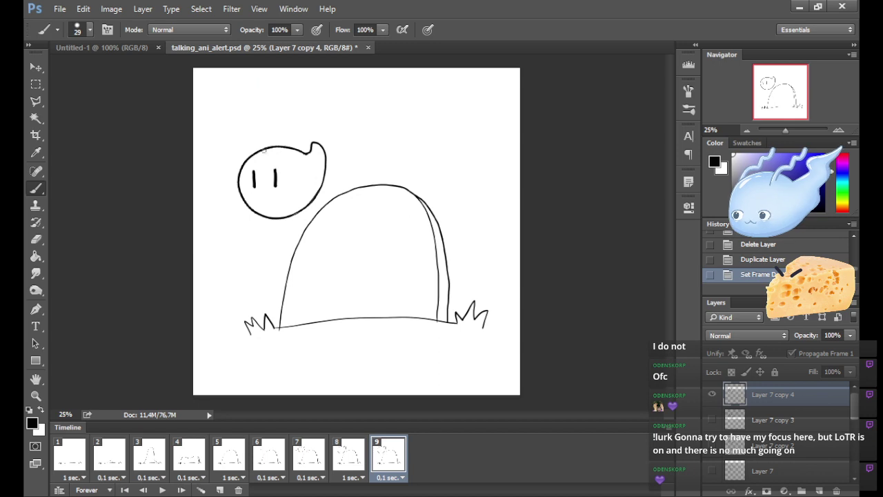
mouse_move(275, 170)
left_mouse_down()
mouse_move(275, 186)
mouse_move(266, 167)
mouse_move(269, 182)
left_mouse_up()
key("e")
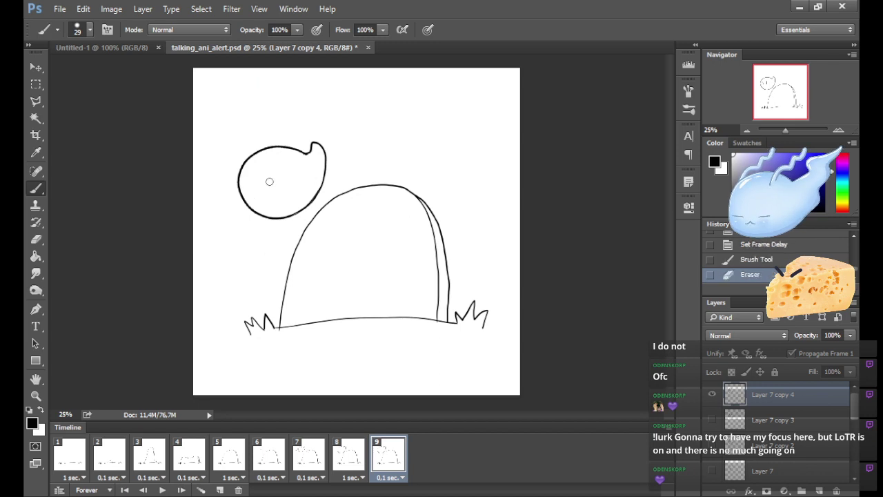
Show Layer 7 copy 3 in frame 9 at 34% opacity as a guide and make Layer 7 copy 4 active.
left_click(713, 420)
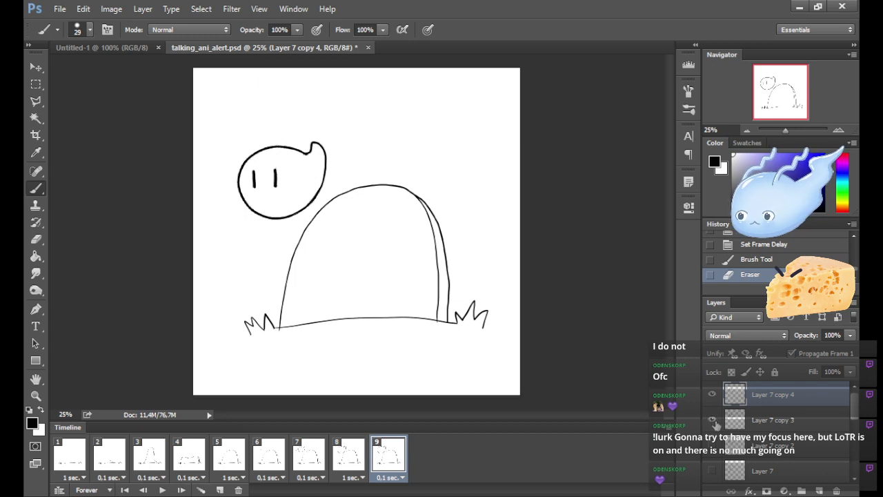
left_click(783, 413)
left_click(848, 336)
left_click(807, 353)
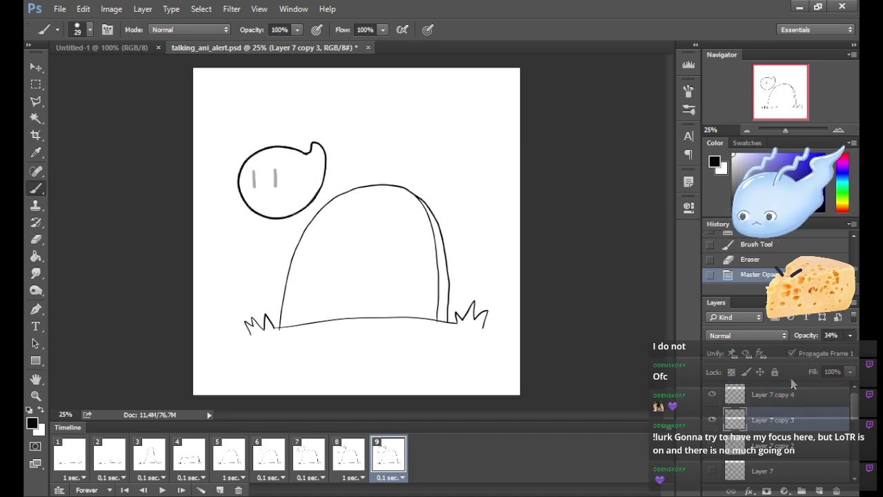
left_click(785, 394)
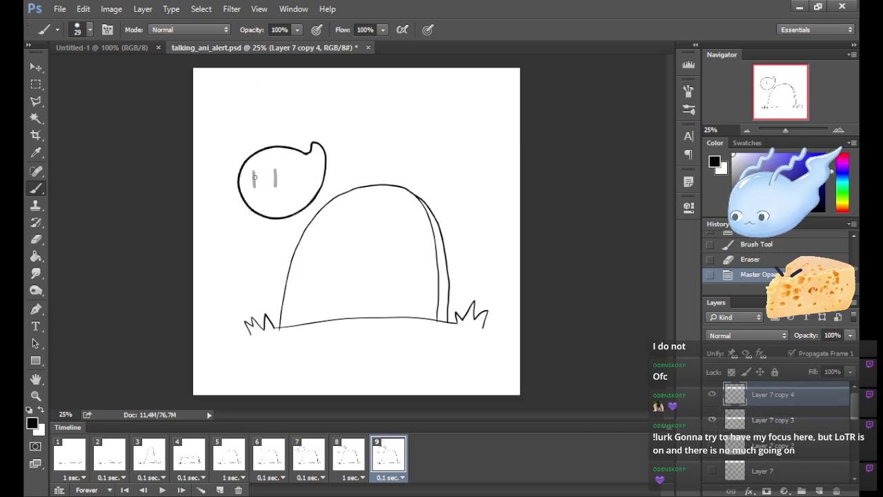
Try angled, squinting eye strokes over the faint eye guides on Layer 7 copy 4 and undo them.
mouse_move(253, 176)
left_mouse_down()
mouse_move(250, 186)
mouse_move(276, 186)
left_mouse_up()
key("ctrl+z")
key("ctrl+z")
key("ctrl+alt+z")
key("ctrl+alt+z")
key("ctrl+alt+z")
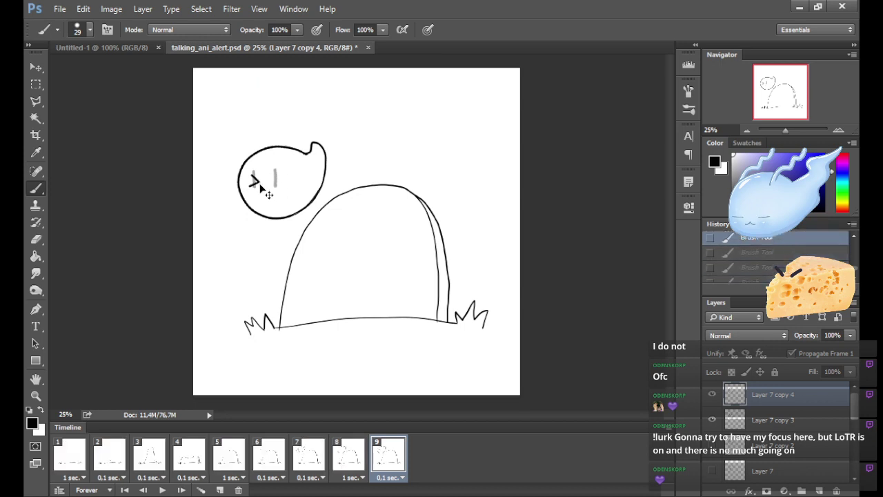
Draw two short horizontal dashes as closed eyes on Layer 7 copy 4 and hide the Layer 7 copy 3 guide in frame 9.
left_click_drag(251, 180, 279, 181)
key("ctrl+alt+z")
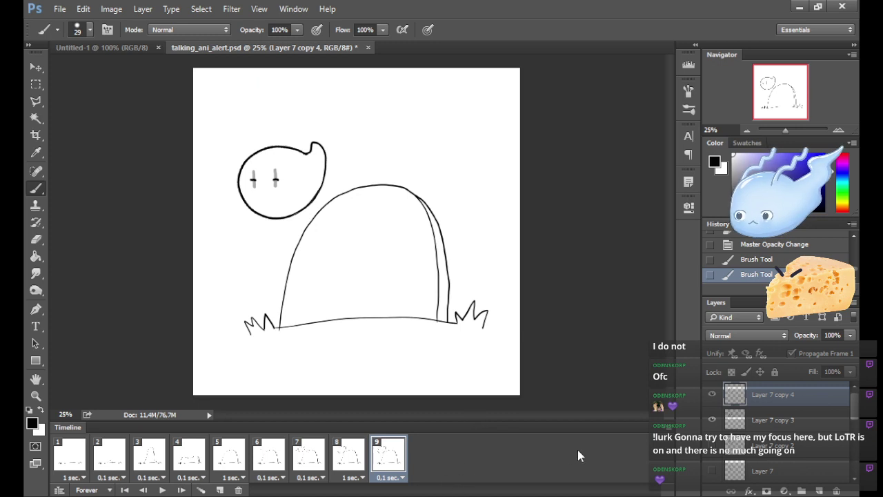
left_click(712, 420)
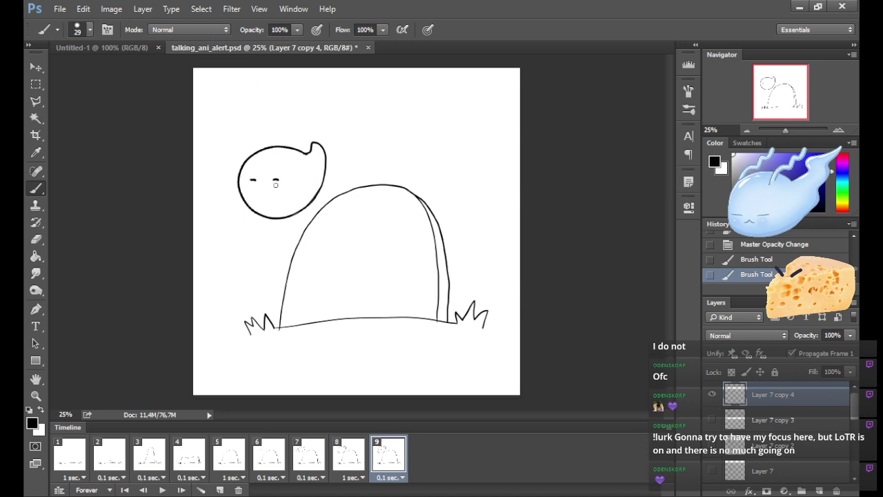
left_click_drag(272, 180, 256, 179)
key("ctrl+z")
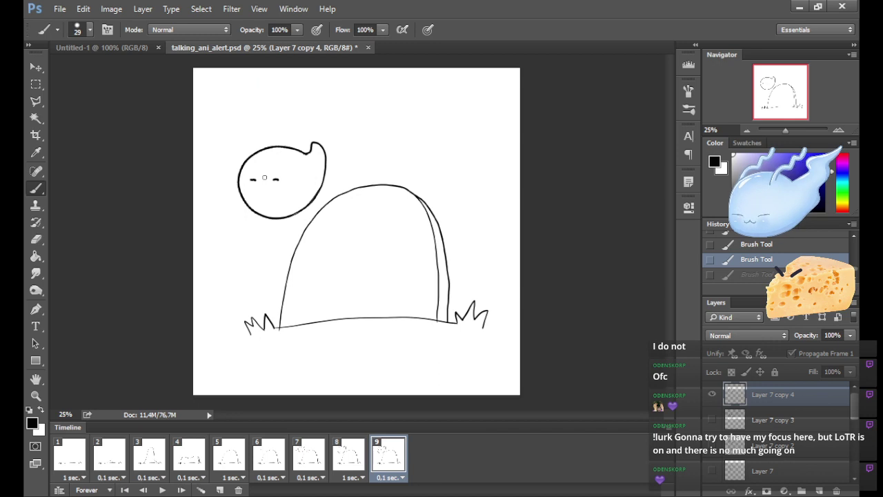
Duplicate frame 9 and, in the new frame 10, hide Layer 7 copy 4 and show Layer 7 copy 3 at 100% opacity.
left_click(222, 489)
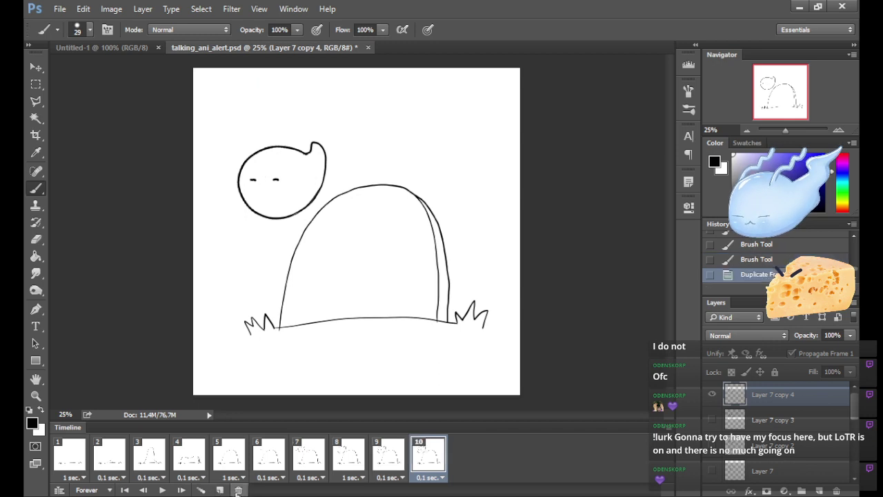
left_click(712, 394)
left_click(712, 419)
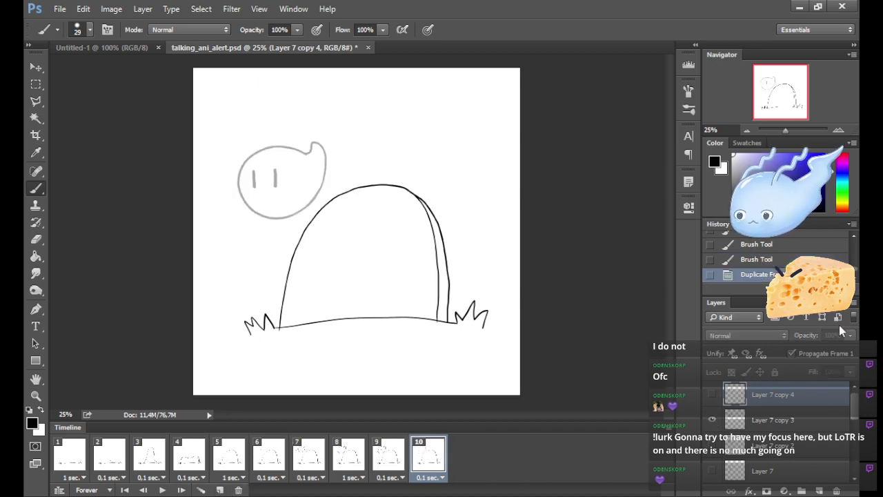
left_click(807, 418)
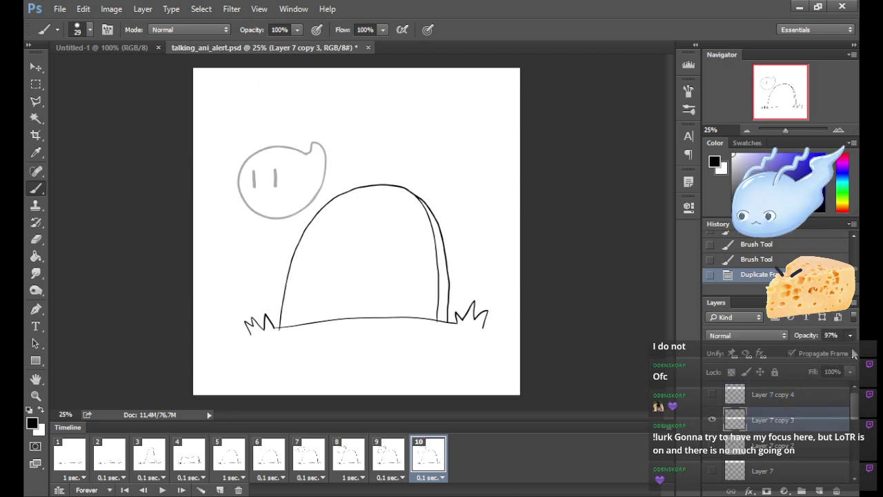
left_click_drag(853, 353, 857, 353)
Compare frames 7 to 10 and set the delay of frame 10 to 1 second.
left_click(383, 462)
left_click(348, 462)
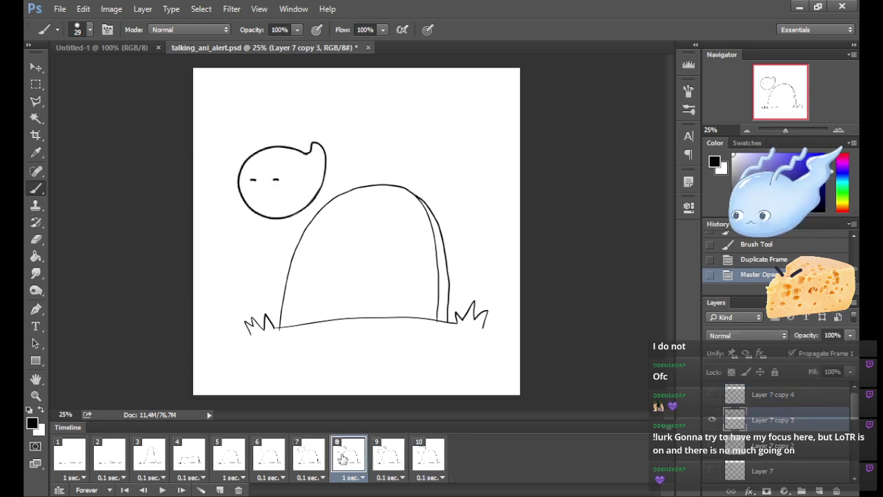
left_click(316, 463)
left_click(347, 461)
left_click(386, 461)
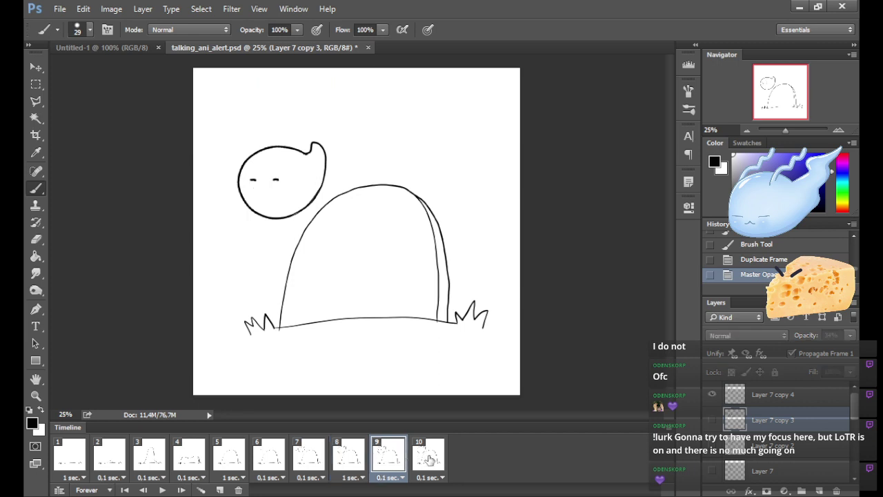
left_click(356, 462)
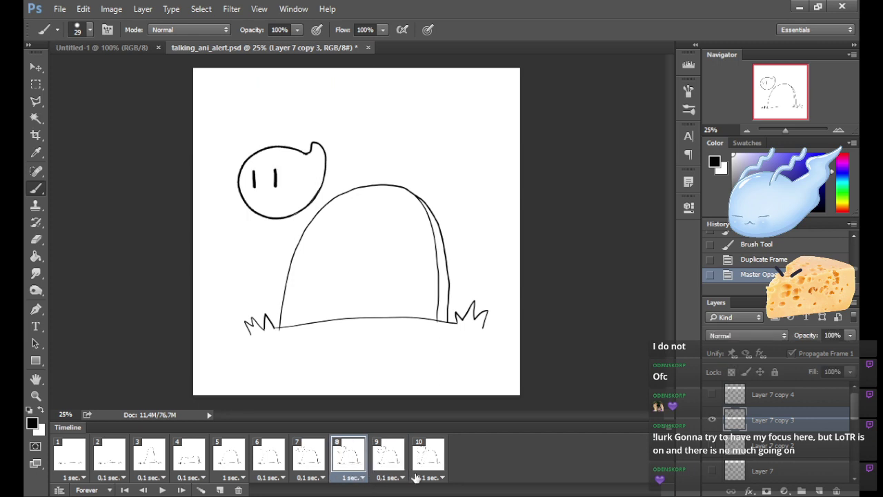
left_click(441, 461)
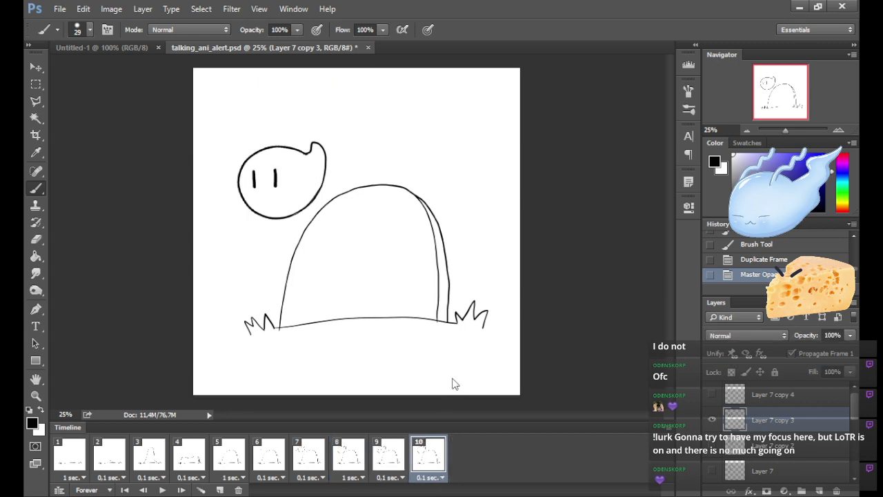
left_click(453, 383)
Play the animation from frame 1 to review the blink, and stop playback.
left_click(62, 458)
left_click(162, 490)
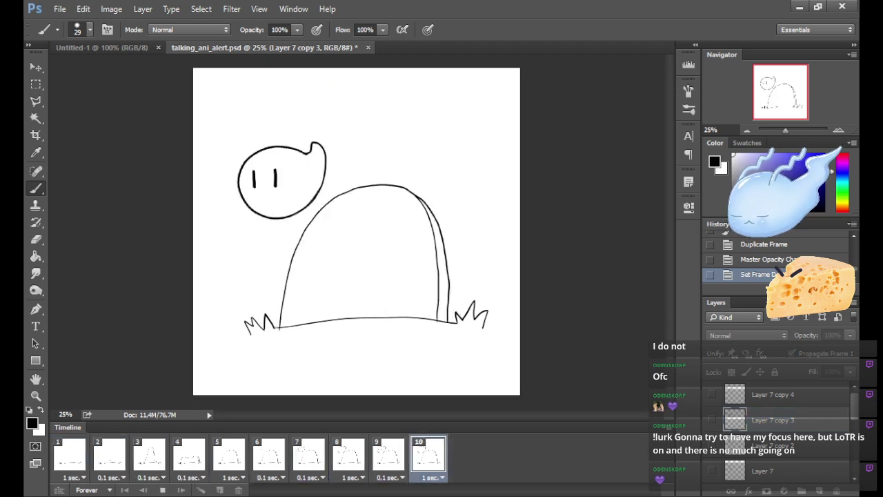
left_click(162, 490)
Examine the transition from the burst to the character's appearance and blink by comparing frames 6 to 9.
left_click(309, 455)
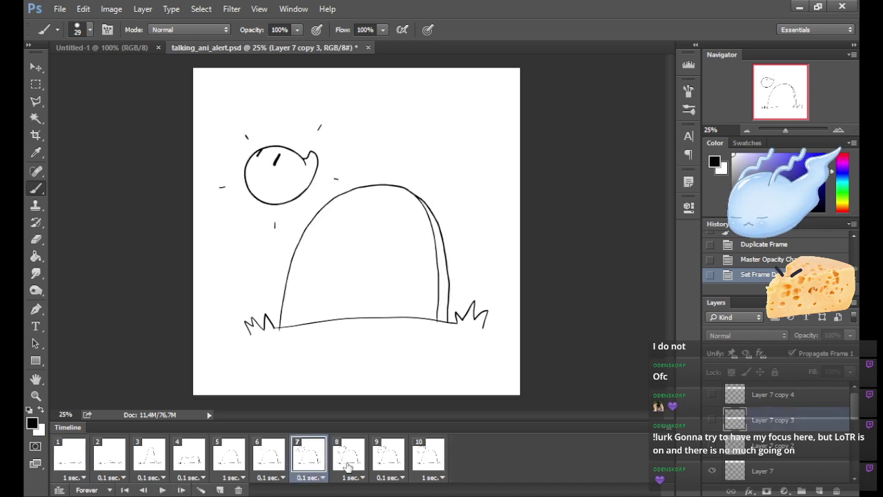
left_click(350, 466)
left_click(308, 457)
left_click(283, 461)
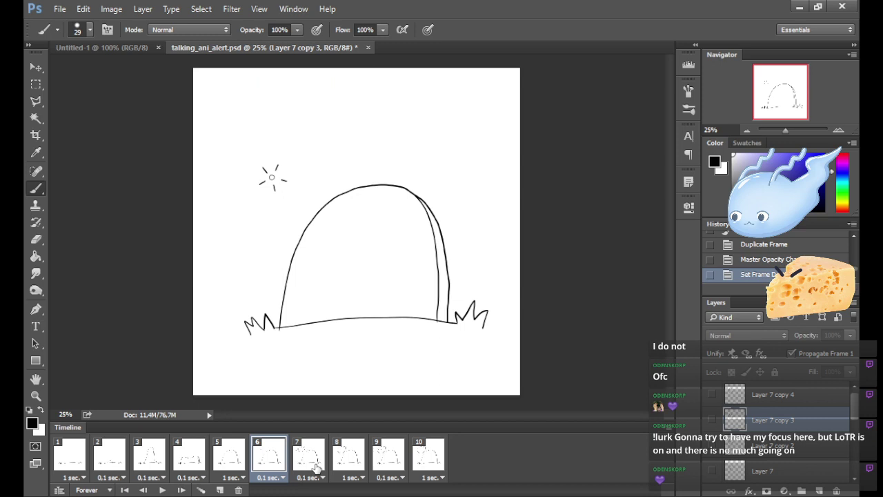
left_click(316, 467)
left_click(359, 462)
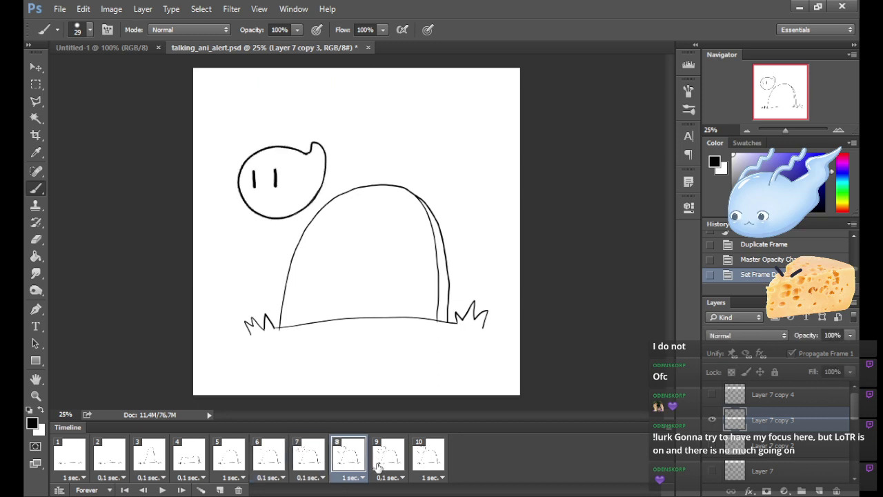
left_click(390, 468)
left_click(356, 465)
left_click(313, 461)
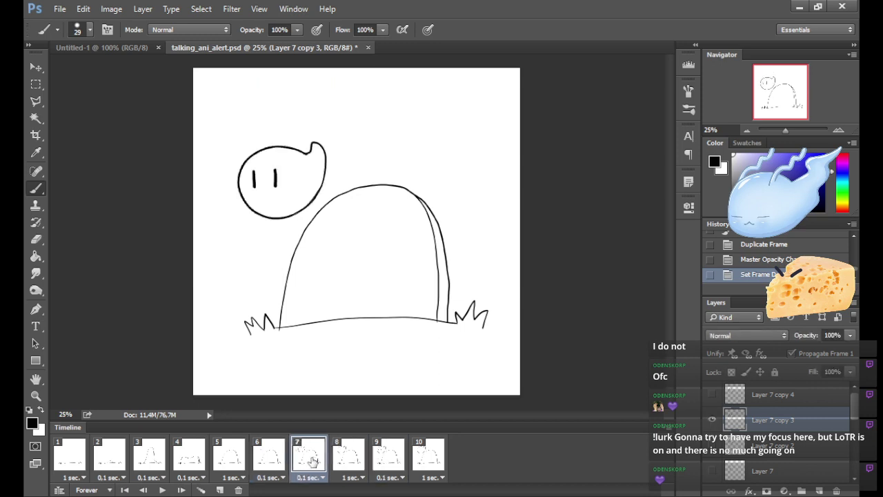
left_click(353, 466)
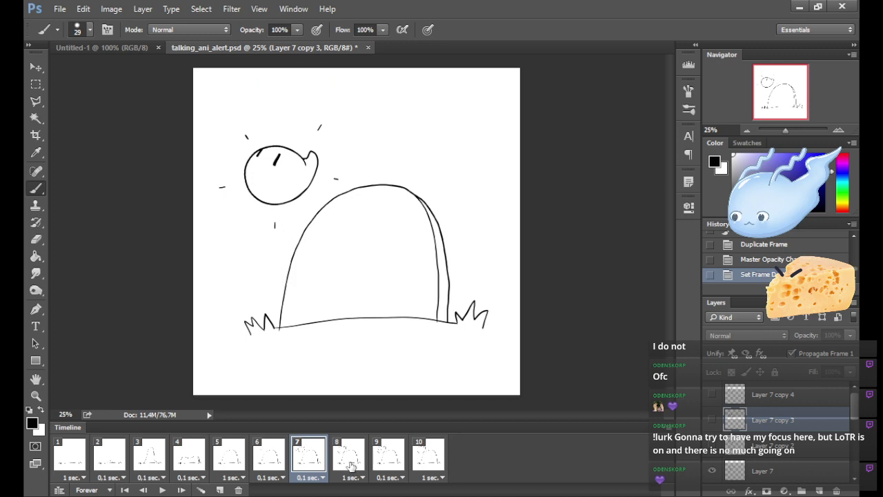
Play the animation from frame 8 to review the loop, and stop playback at the burst in frame 6.
left_click(352, 467)
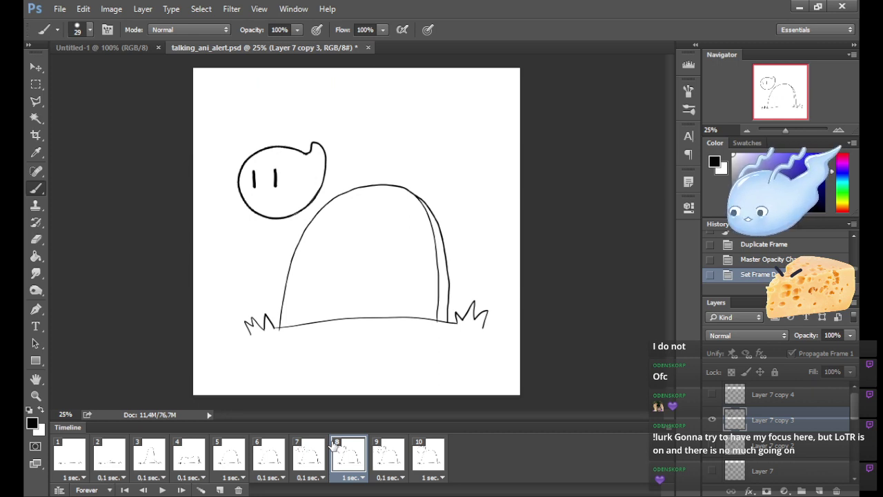
left_click(163, 489)
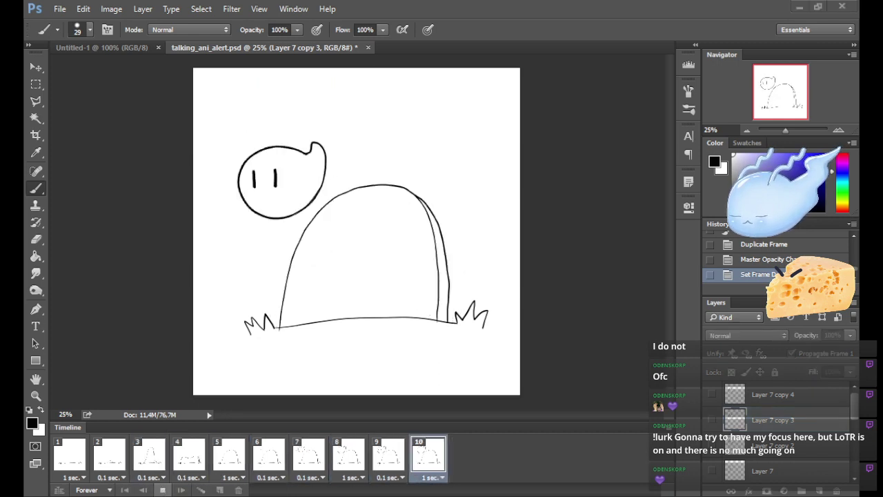
left_click(309, 457)
left_click(260, 461)
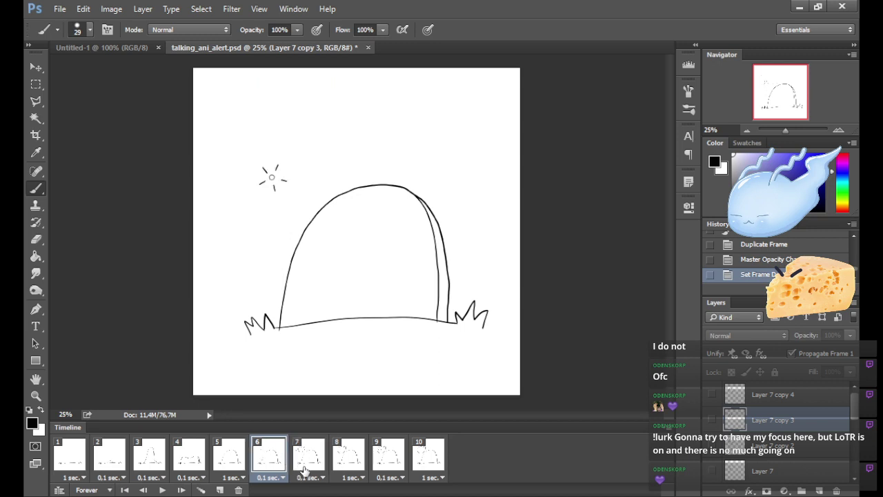
Examine the change in the character's shape and position by repeatedly alternating between frames 7 and 8.
left_click(307, 464)
left_click(356, 468)
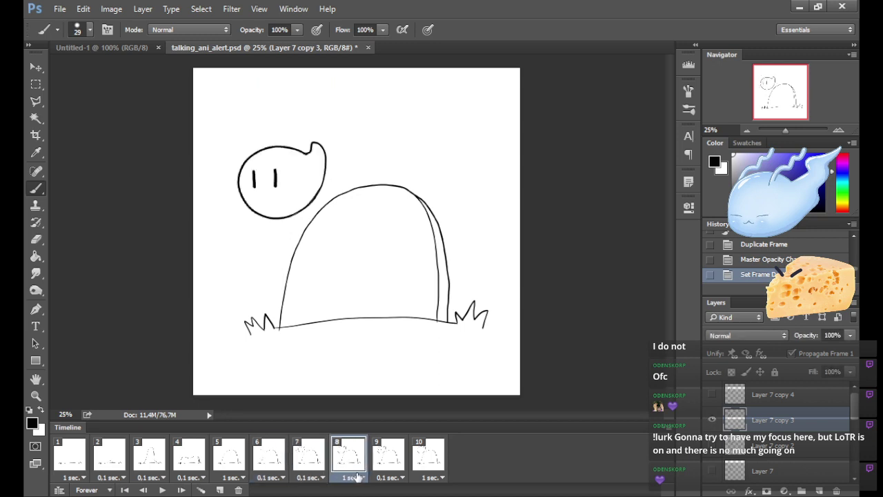
left_click(314, 457)
left_click(350, 470)
left_click(307, 456)
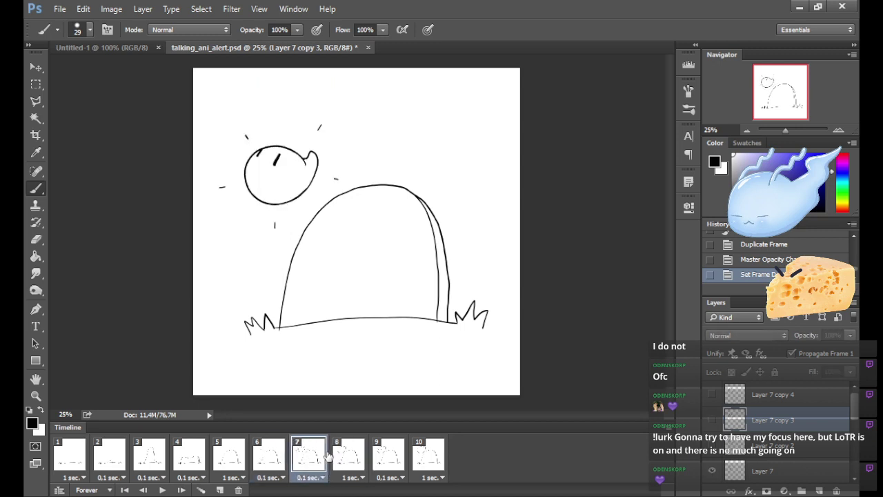
left_click(351, 468)
left_click(316, 456)
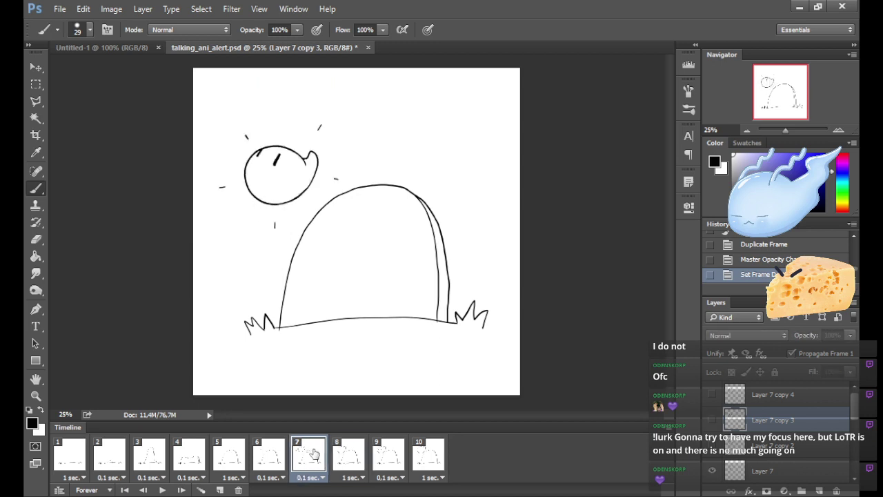
left_click(357, 467)
left_click(310, 457)
left_click(338, 459)
left_click(309, 459)
left_click(336, 458)
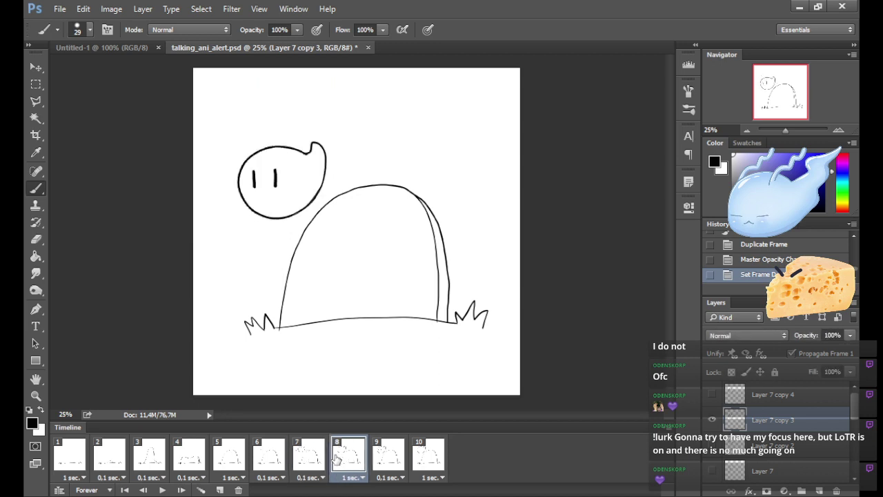
left_click(310, 456)
left_click(337, 459)
left_click(310, 457)
left_click(337, 459)
left_click(310, 457)
left_click(334, 458)
left_click(310, 457)
left_click(336, 459)
left_click(314, 454)
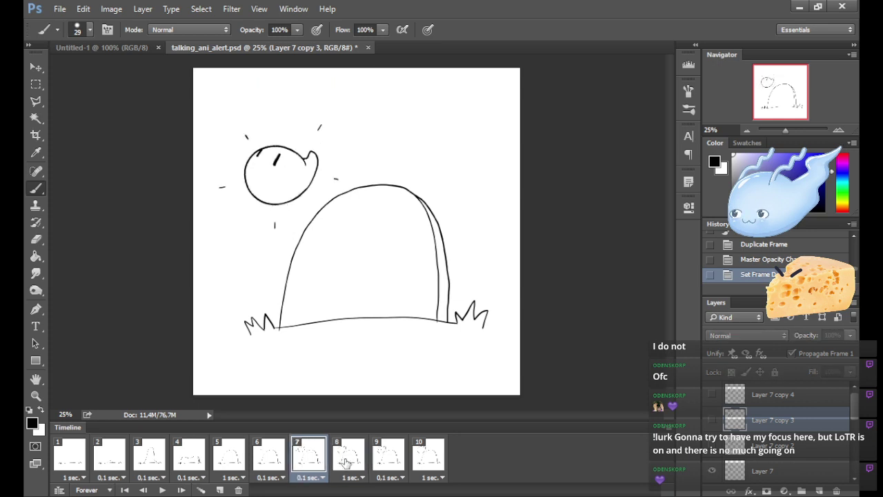
left_click(334, 454)
left_click(307, 458)
left_click(345, 458)
left_click(310, 457)
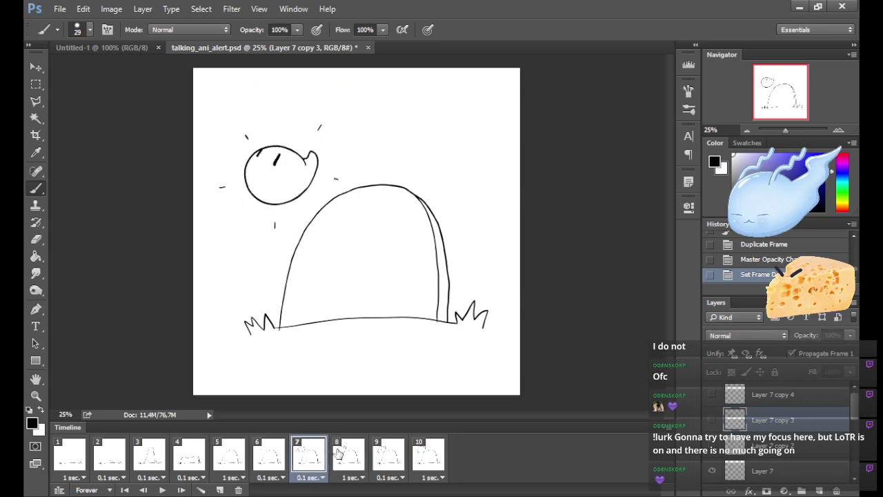
left_click(339, 454)
left_click(314, 461)
left_click(352, 459)
left_click(311, 456)
left_click(355, 458)
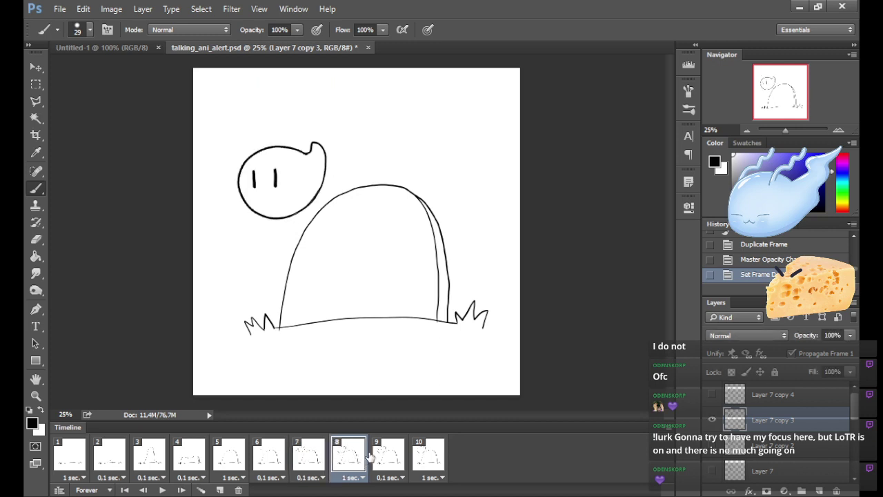
Check frames 8 to 10 and compare the small burst in frame 6 with the emerging character in frame 7.
left_click(393, 461)
left_click(425, 467)
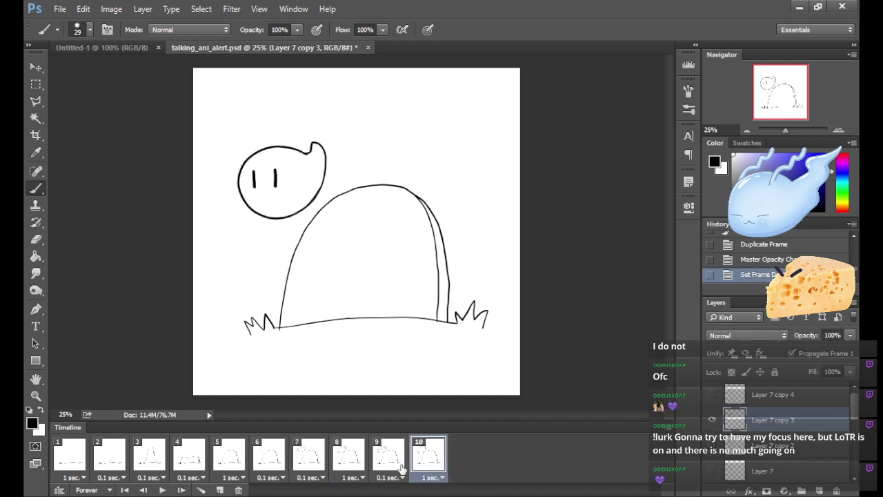
left_click(353, 461)
left_click(311, 461)
left_click(275, 462)
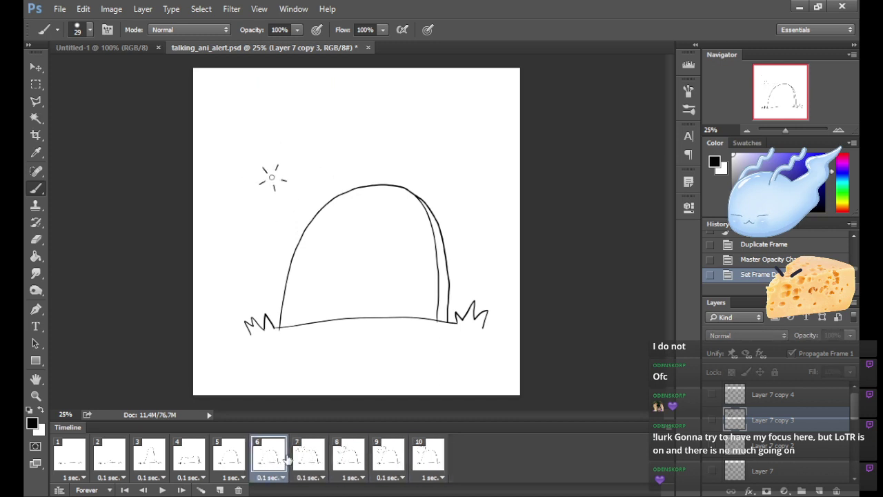
left_click(316, 460)
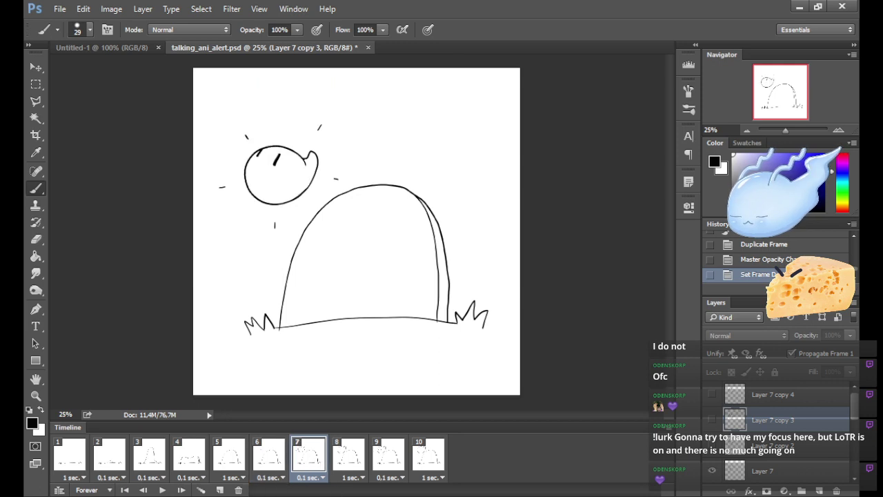
left_click(267, 454)
left_click(303, 459)
left_click(269, 459)
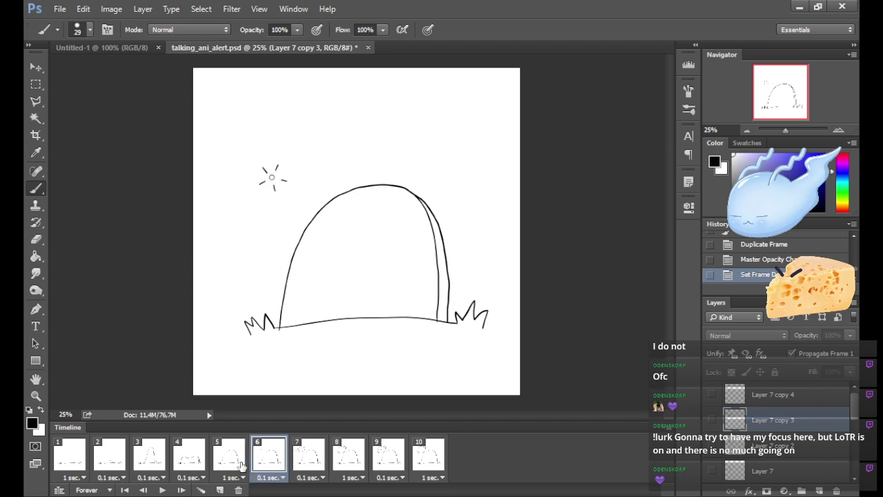
left_click(305, 459)
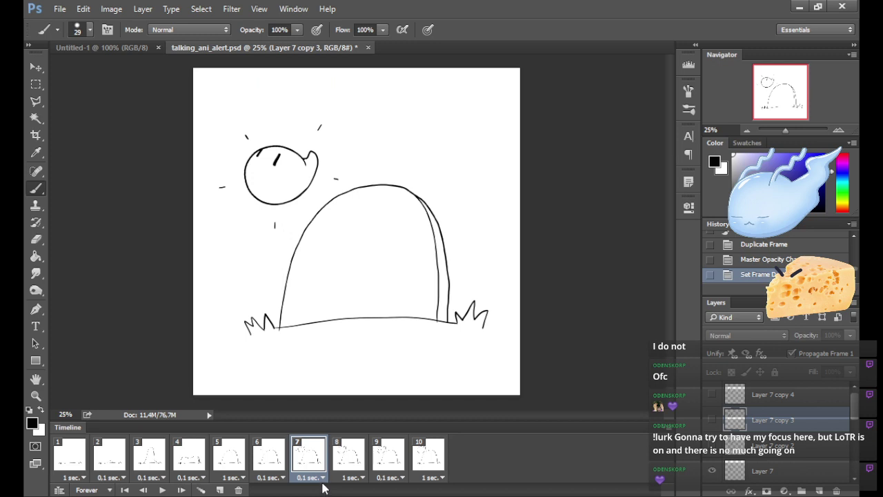
Try deleting frame 7, play the animation without it, and undo the deletion.
left_click(272, 457)
left_click(299, 459)
left_click(238, 489)
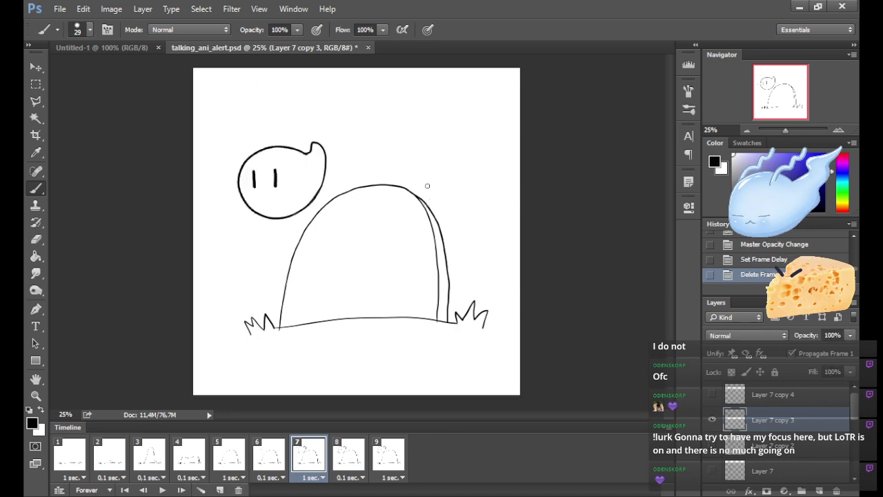
left_click(272, 459)
left_click(310, 461)
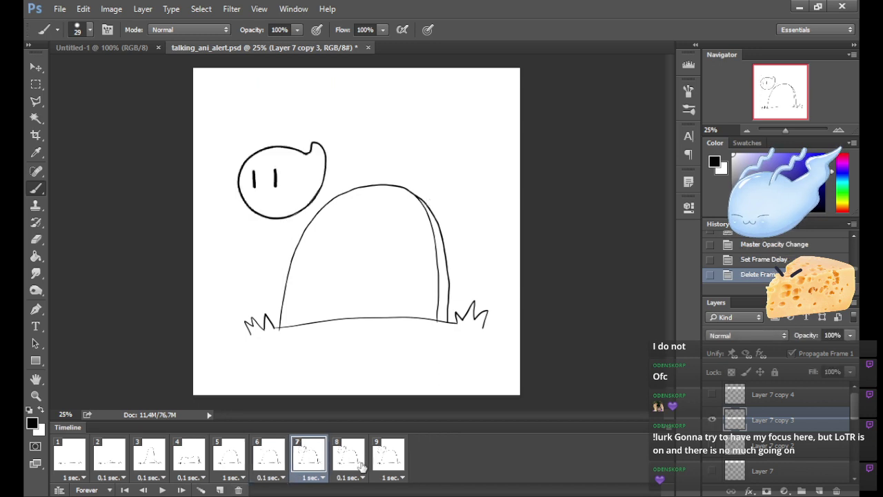
left_click(162, 490)
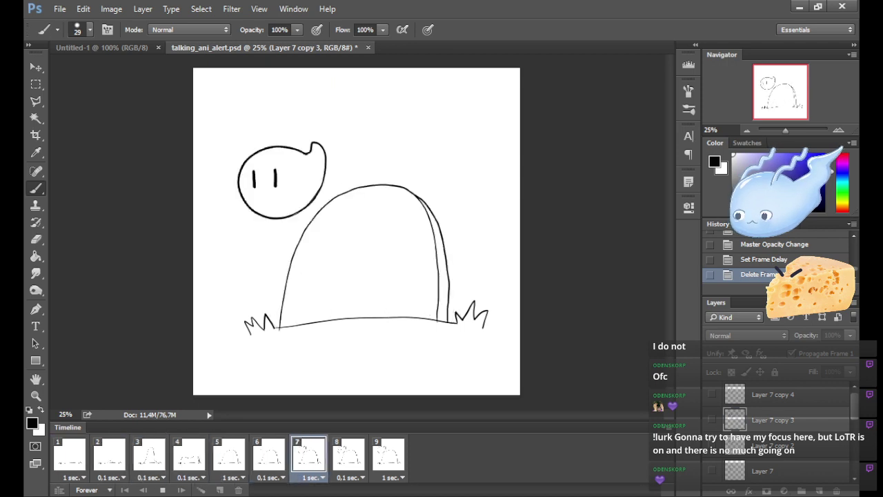
key("ctrl+z")
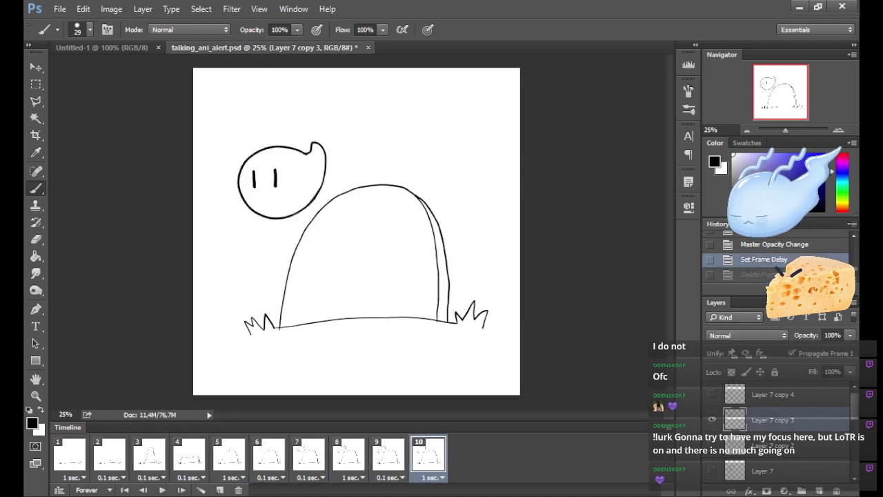
Compare frames 6 to 10 to examine the character's appearance and blink with frame 7 included.
left_click(319, 466)
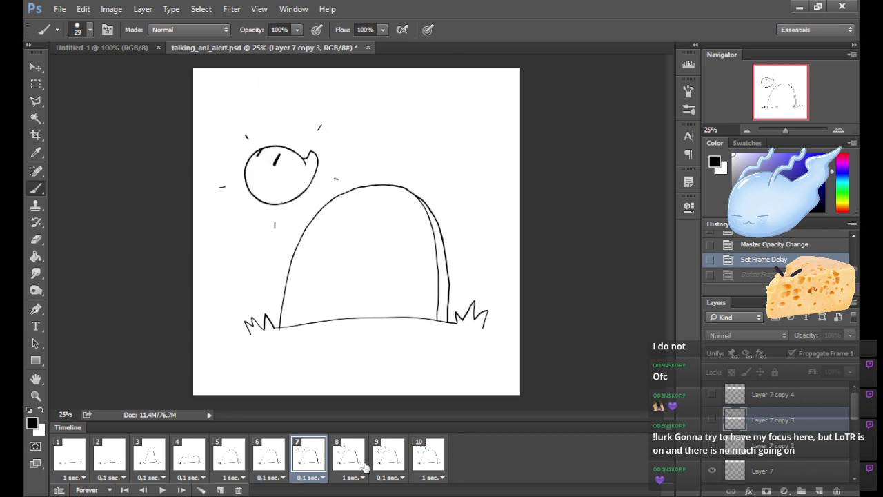
left_click(350, 458)
left_click(388, 459)
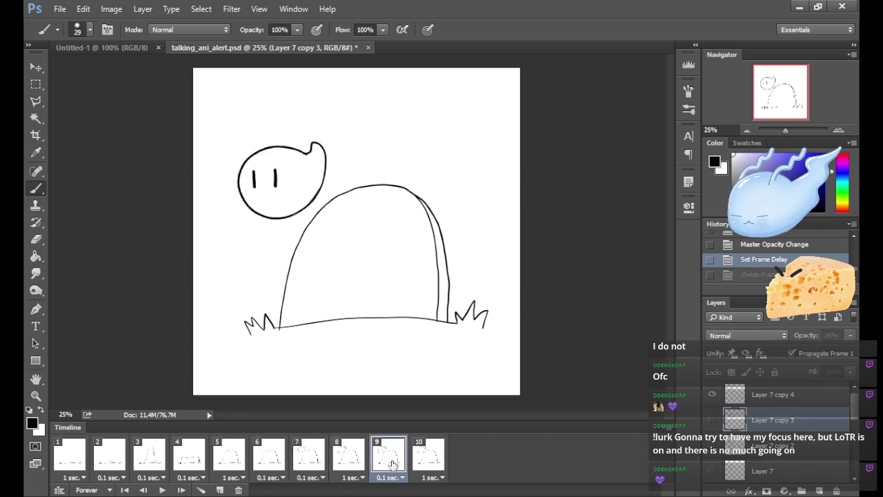
left_click(430, 461)
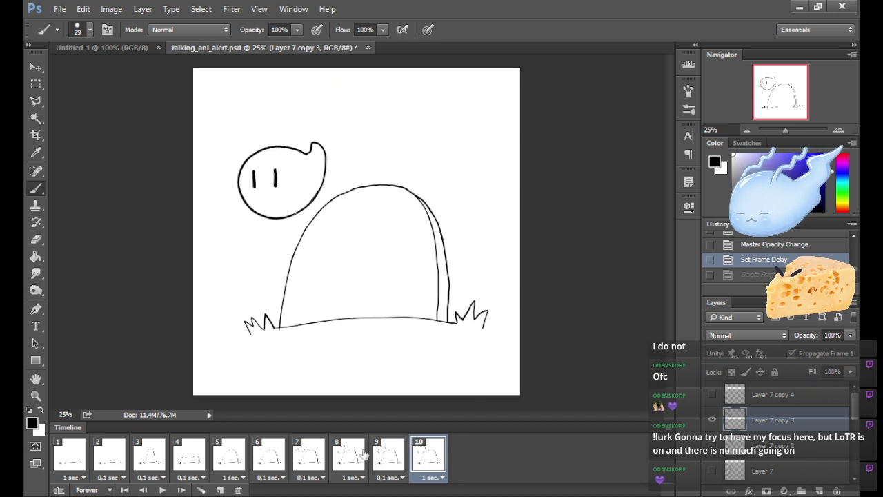
left_click(399, 462)
left_click(426, 471)
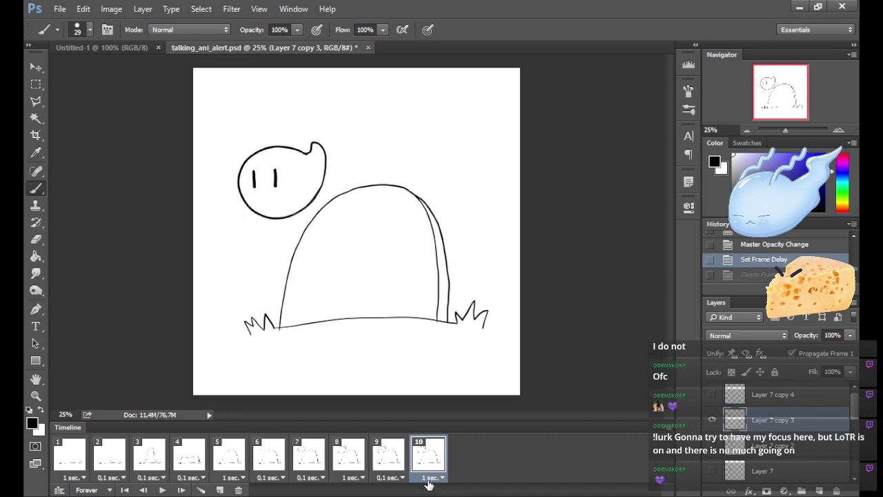
left_click(310, 467)
left_click(352, 467)
left_click(381, 461)
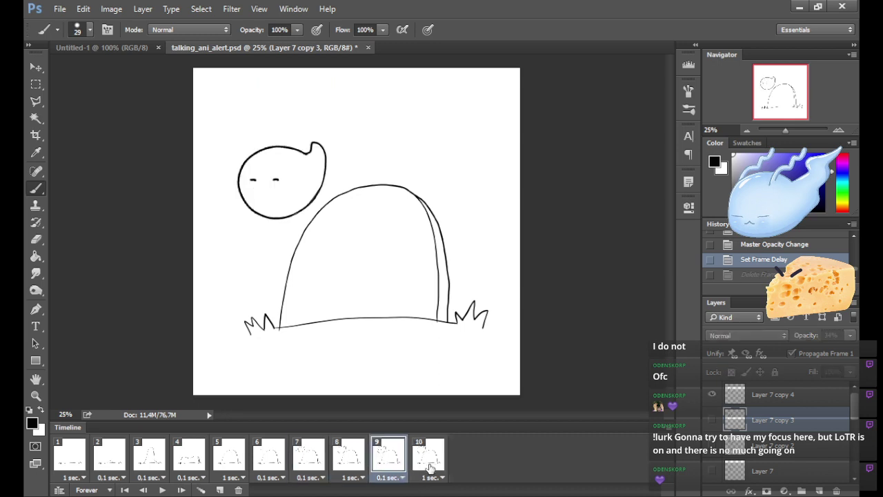
left_click(420, 464)
left_click(267, 458)
left_click(301, 452)
left_click(363, 467)
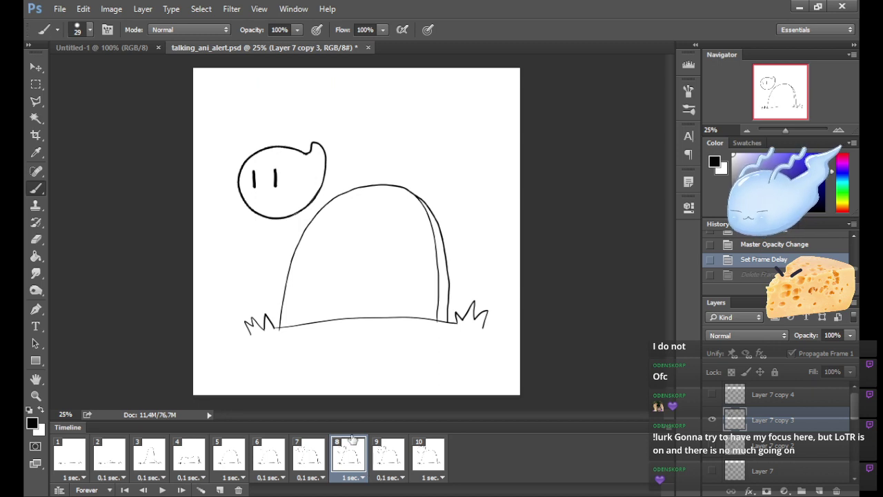
Play the animation from frame 1, stop playback, and compare frames 7 to 9.
left_click(125, 489)
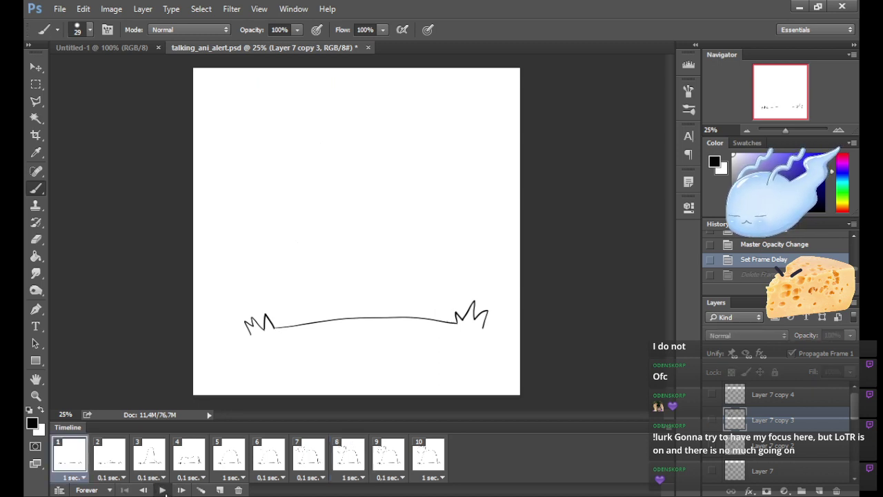
left_click(163, 489)
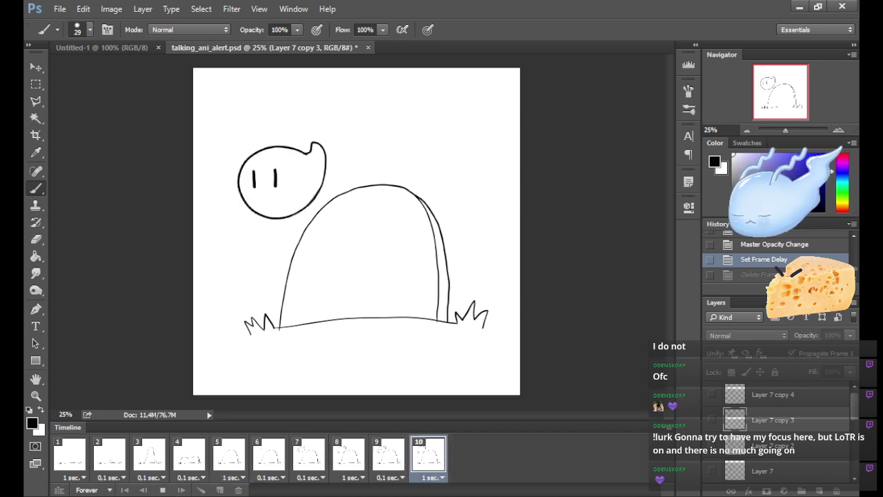
left_click(341, 463)
left_click(374, 463)
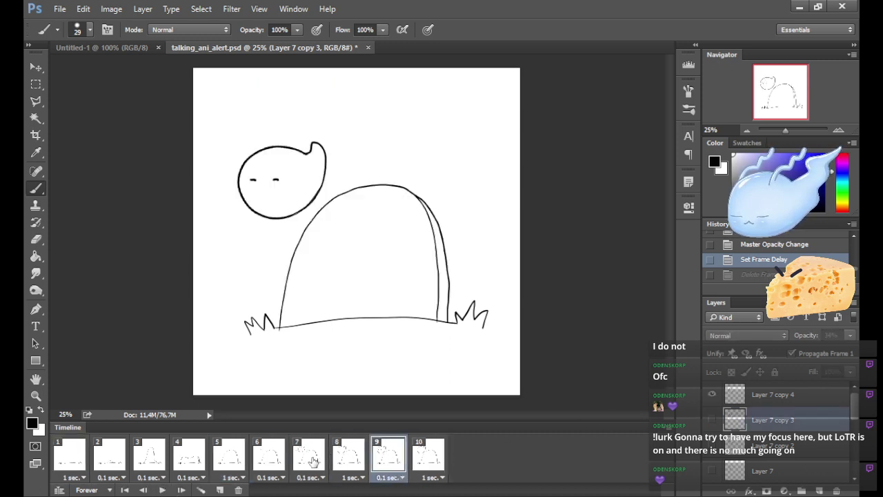
left_click(310, 457)
left_click(351, 462)
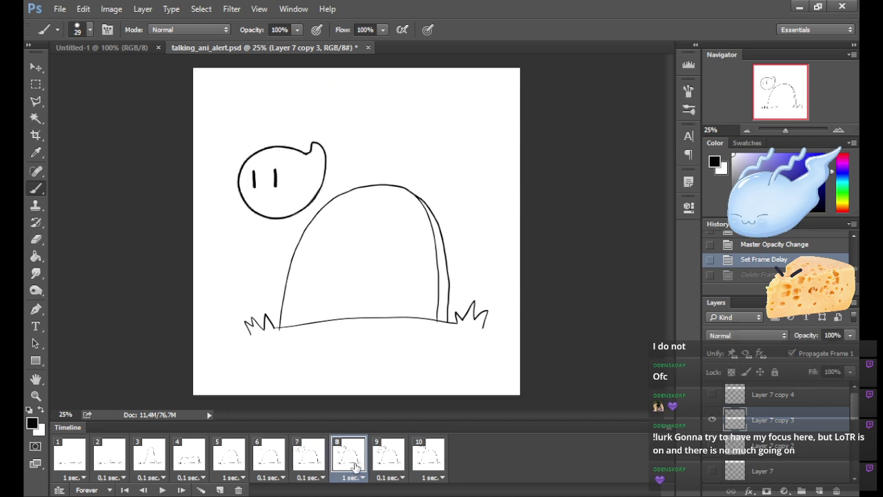
left_click(383, 461)
In frame 8, enlarge the character on Layer 7 copy 3 to about 113% width and 114% height, and set the frame delay to 0.1 second.
left_click(347, 460)
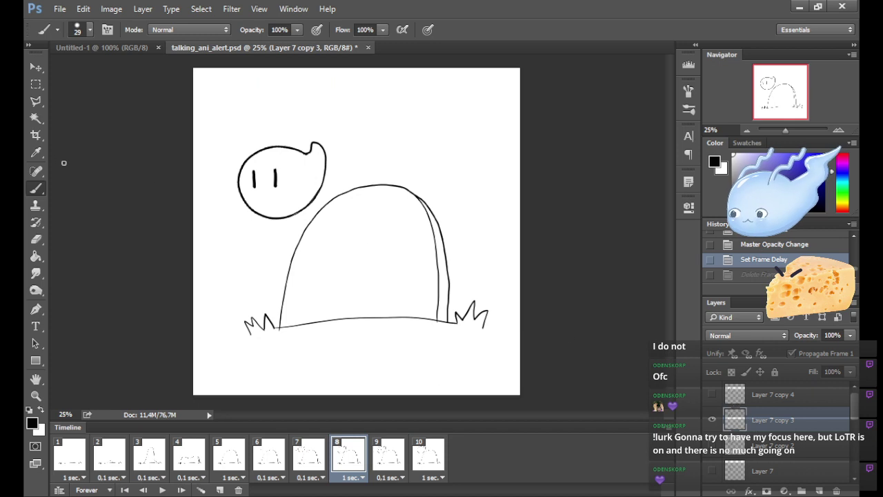
left_click(36, 84)
key("ctrl+t")
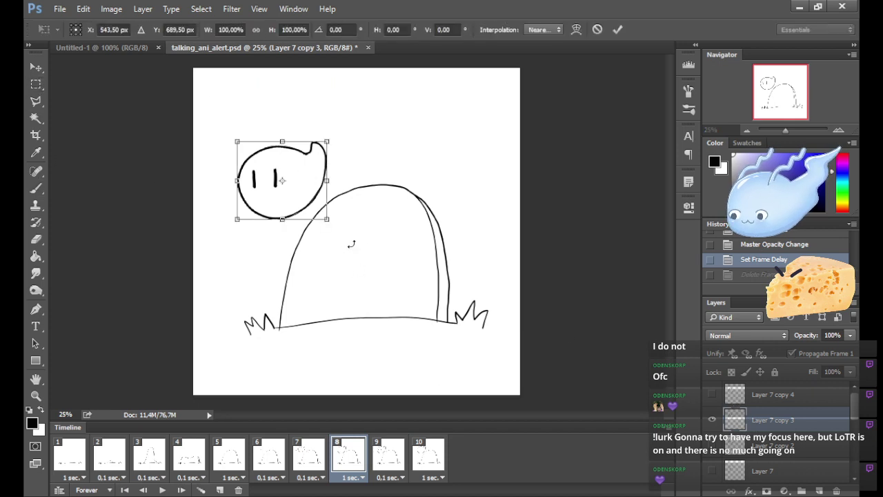
left_click_drag(327, 220, 332, 225)
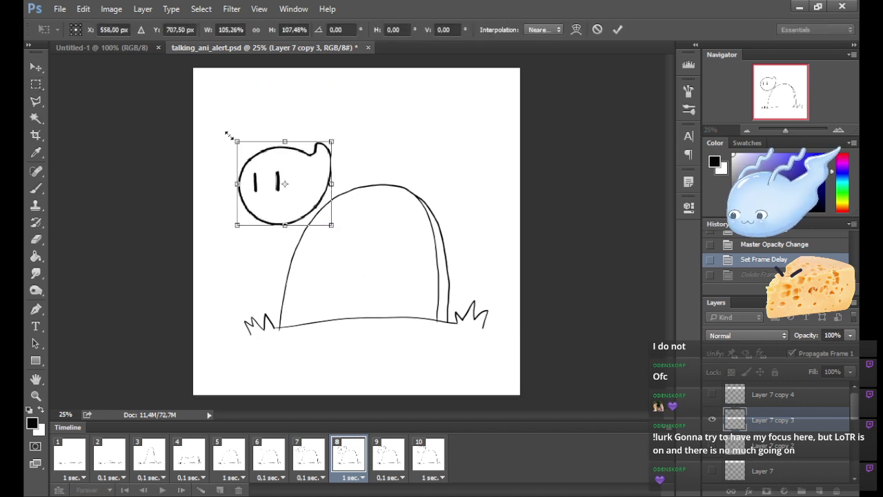
left_click_drag(228, 135, 223, 131)
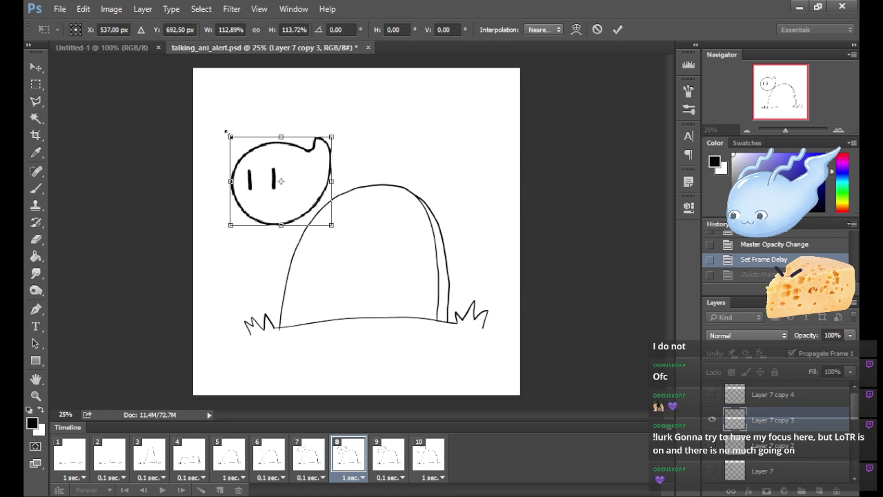
left_click(616, 32)
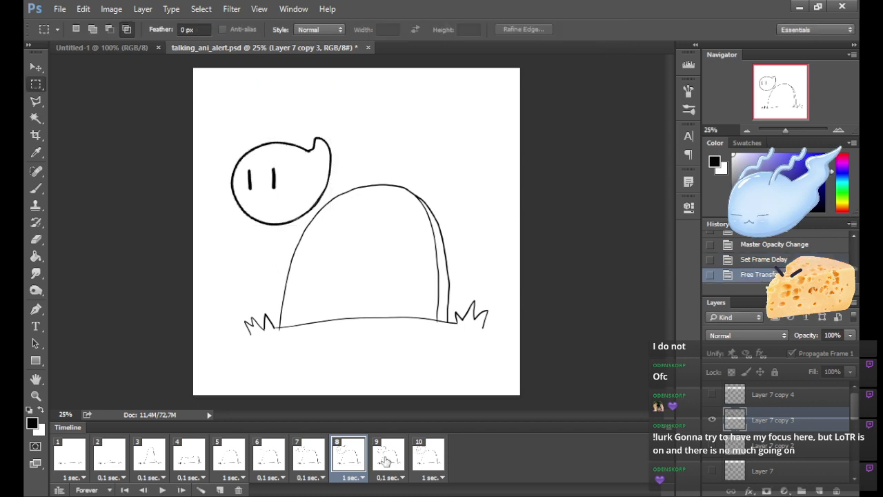
left_click(388, 340)
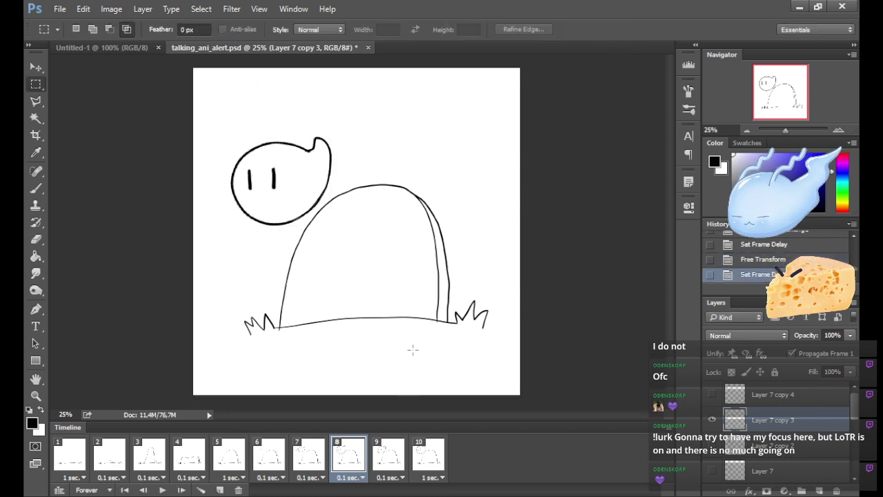
Try duplicating frame 8 and compare the resulting frames 9 to 11.
left_click(220, 489)
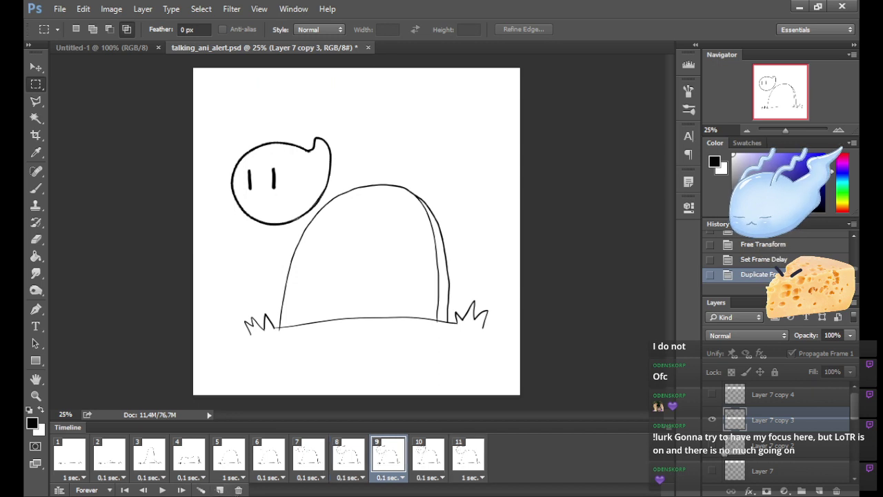
left_click(459, 470)
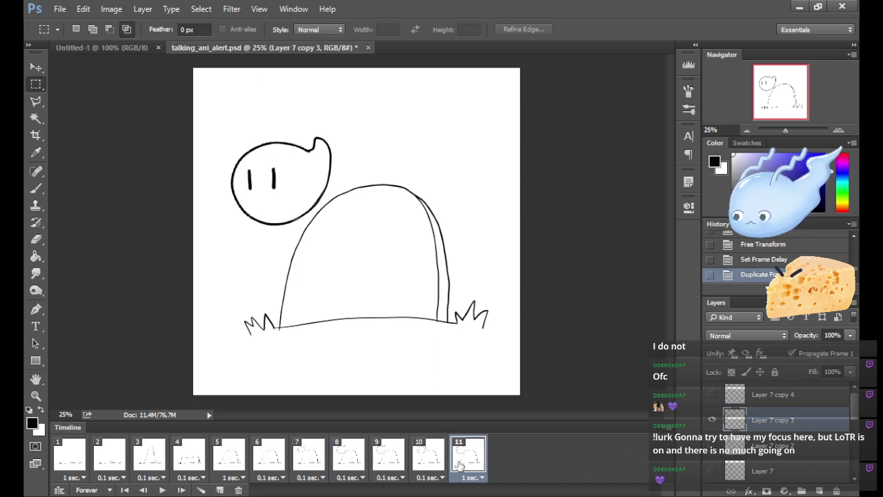
left_click(430, 466)
left_click(386, 462)
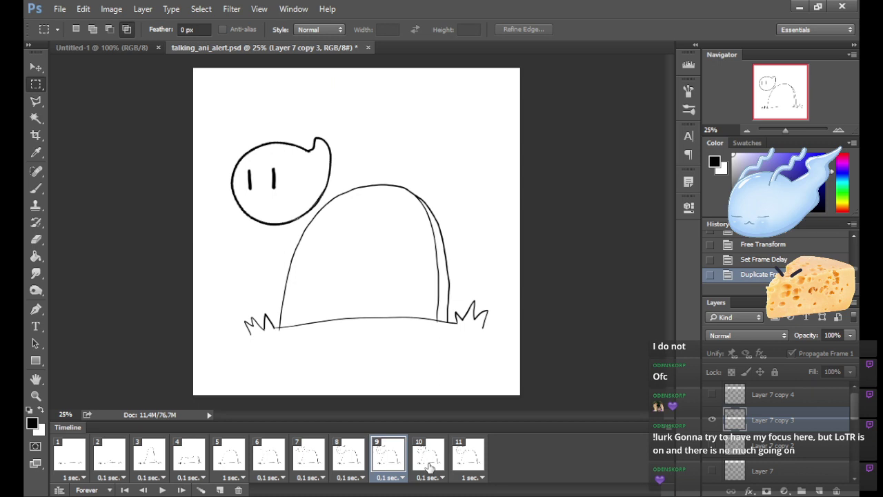
Undo the frame duplication, the last frame delay change, and the enlargement of the character on Layer 7 copy 3.
key("ctrl+alt+z")
key("ctrl+alt+z")
key("ctrl+alt+z")
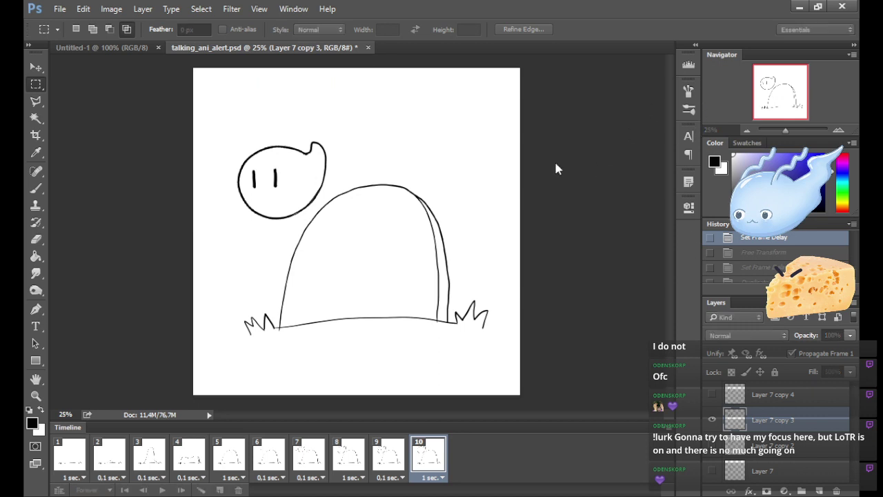
Duplicate Layer 7 copy 3 and hide the duplicate layer in all ten frames.
key("ctrl+j")
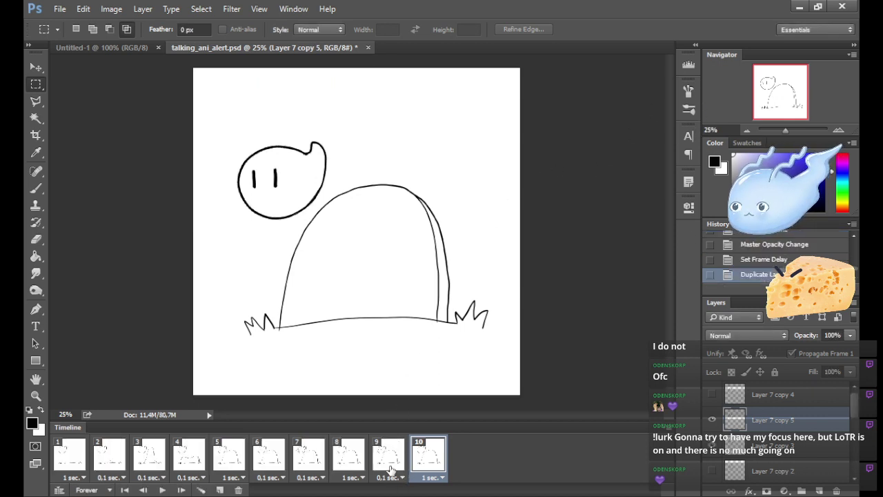
left_click(387, 461)
left_click(355, 461)
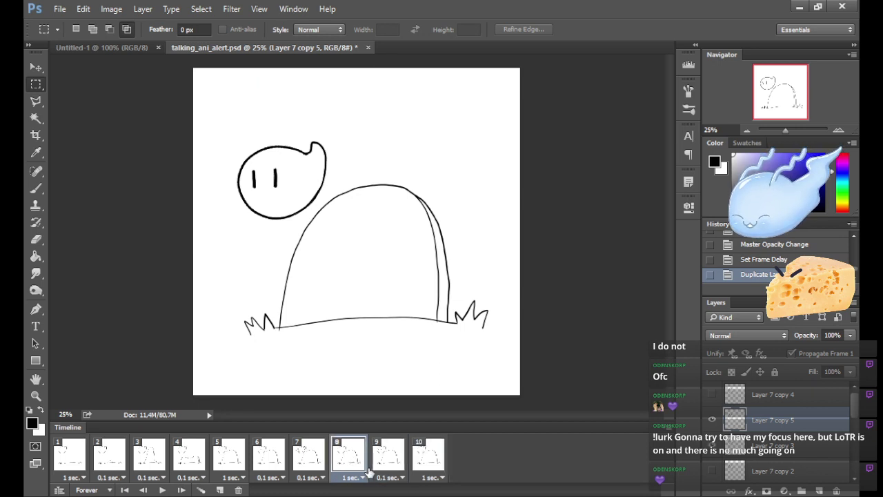
left_click(433, 467)
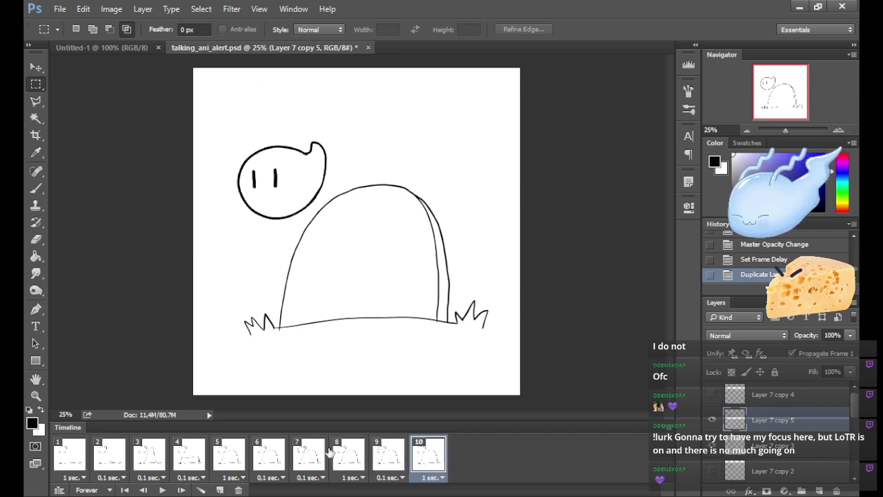
left_click(82, 458, "shift")
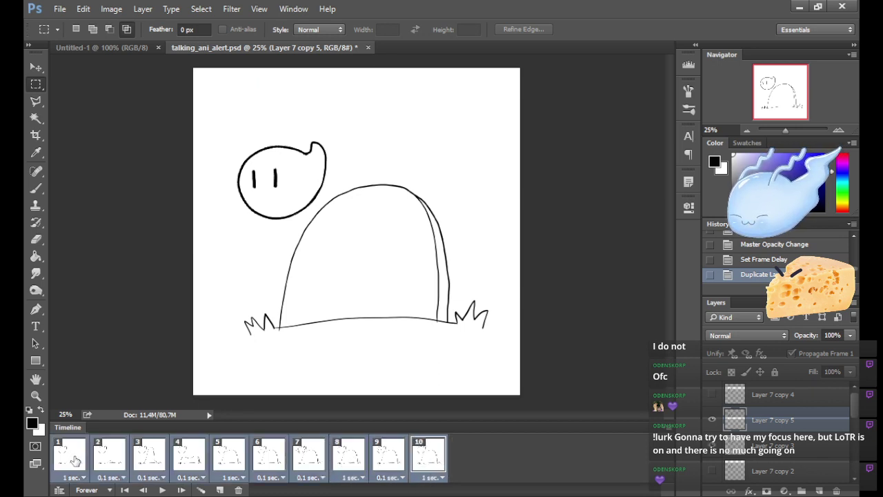
left_click(713, 421)
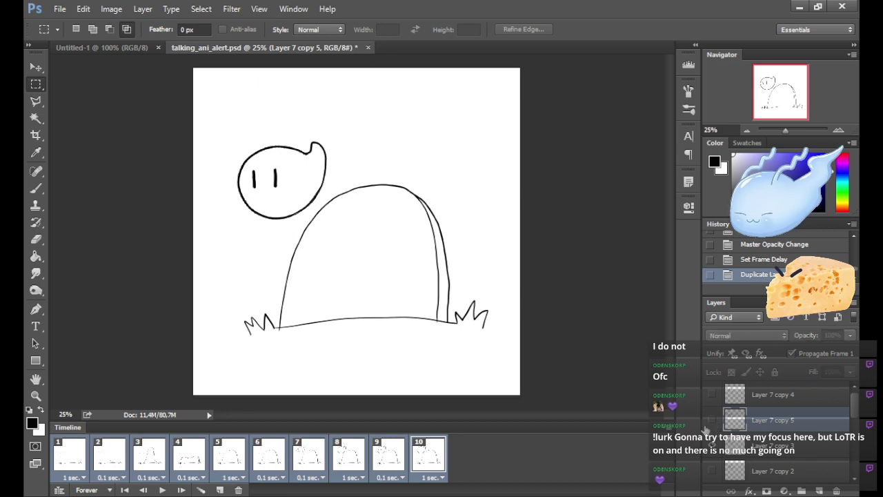
Duplicate frame 8 and, in the new frame 9, show Layer 7 copy 5 in place of Layer 7 copy 3.
left_click(304, 461)
left_click(347, 463)
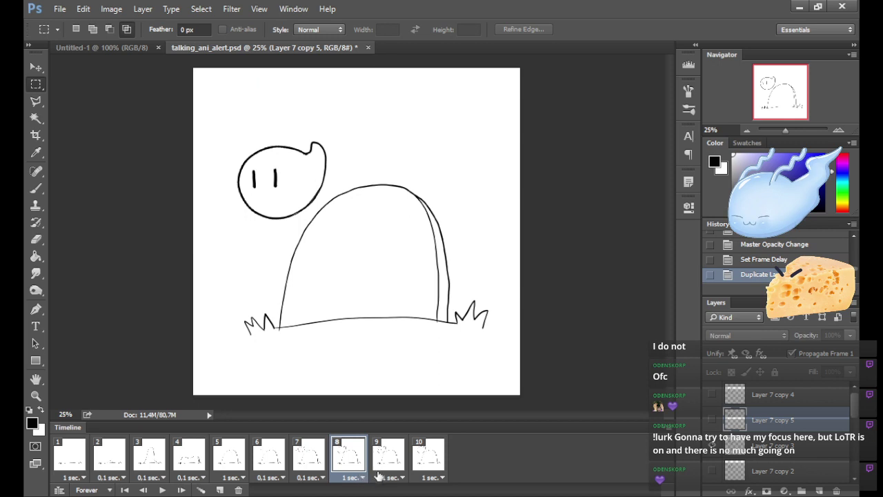
left_click(387, 463)
left_click(425, 467)
key("Left")
key("Left")
left_click(309, 466)
left_click(345, 460)
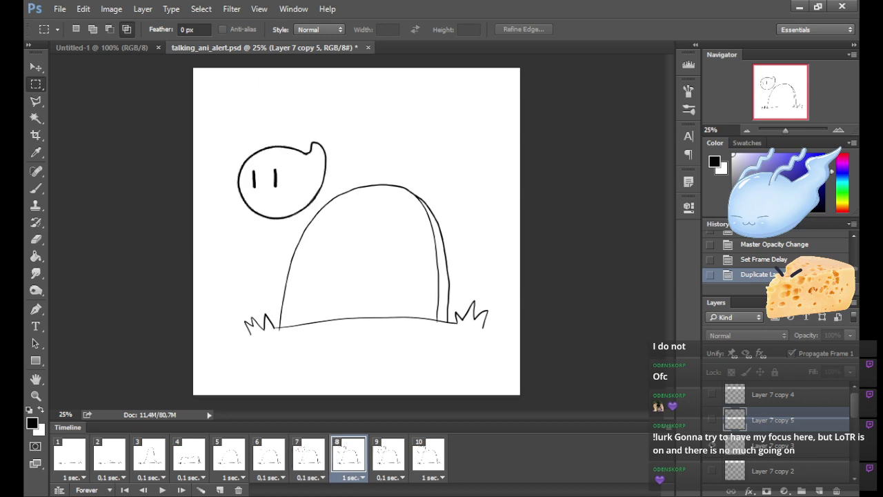
left_click(220, 490)
left_click(347, 454)
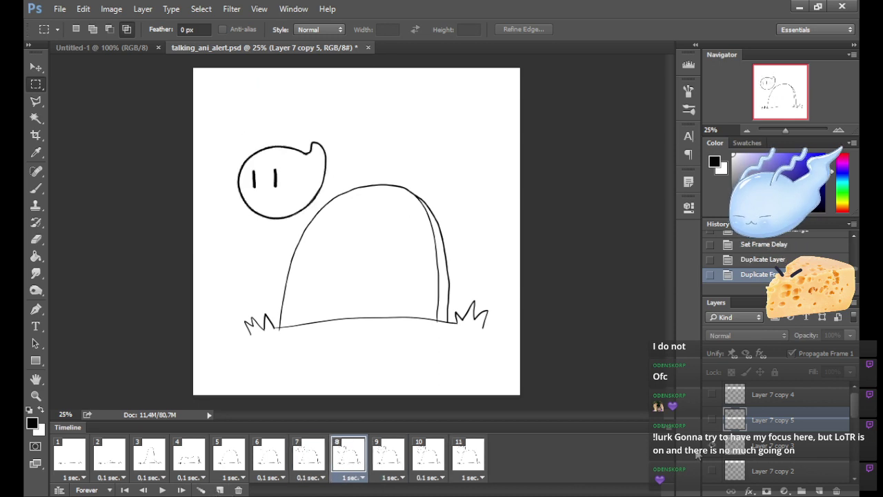
left_click(400, 469)
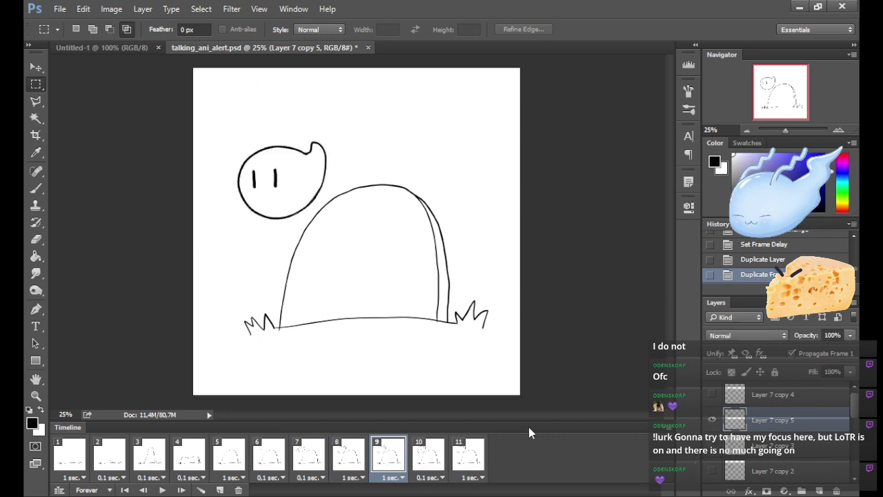
In frame 8, enlarge the character on Layer 7 copy 3 to about 115% width and 117% height.
left_click(415, 462)
left_click(461, 461)
left_click(414, 460)
left_click(384, 457)
left_click(345, 456)
left_click(310, 459)
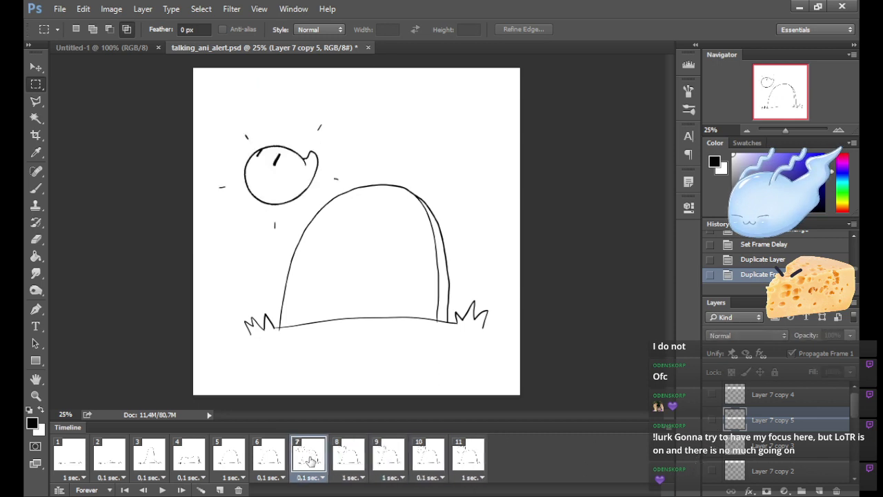
left_click(348, 463)
key("alt+bracketleft")
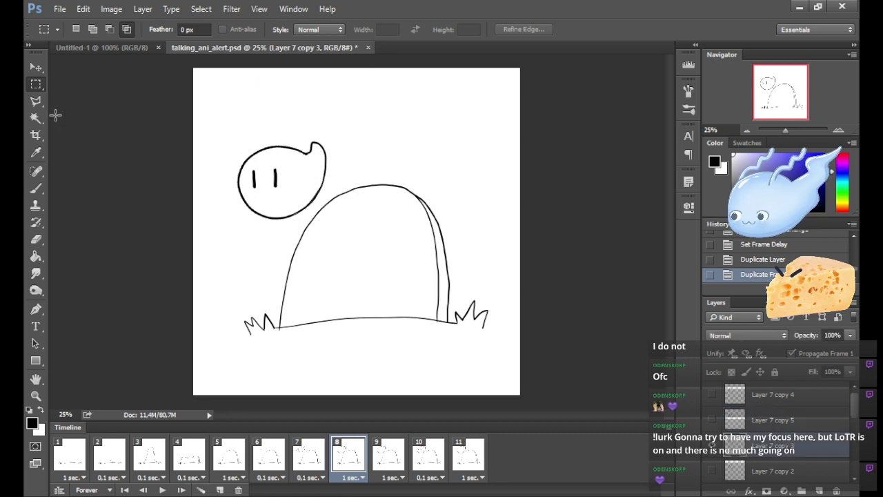
key("ctrl+t")
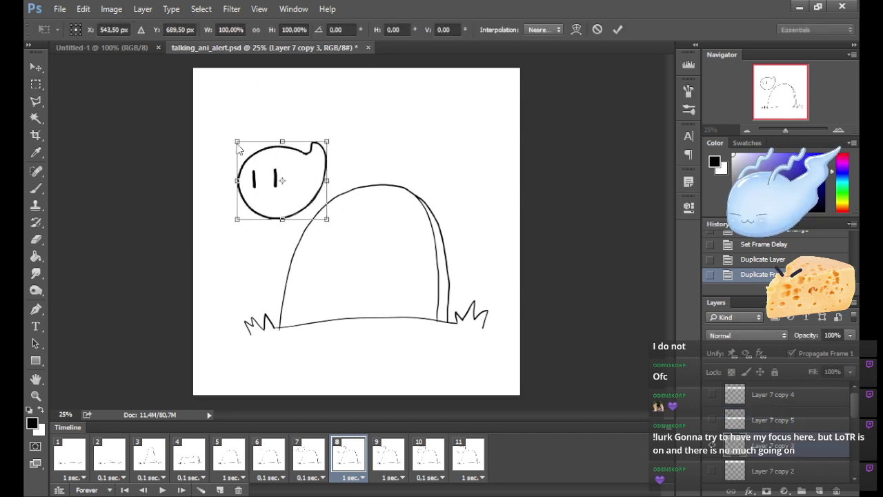
left_click_drag(233, 139, 229, 135)
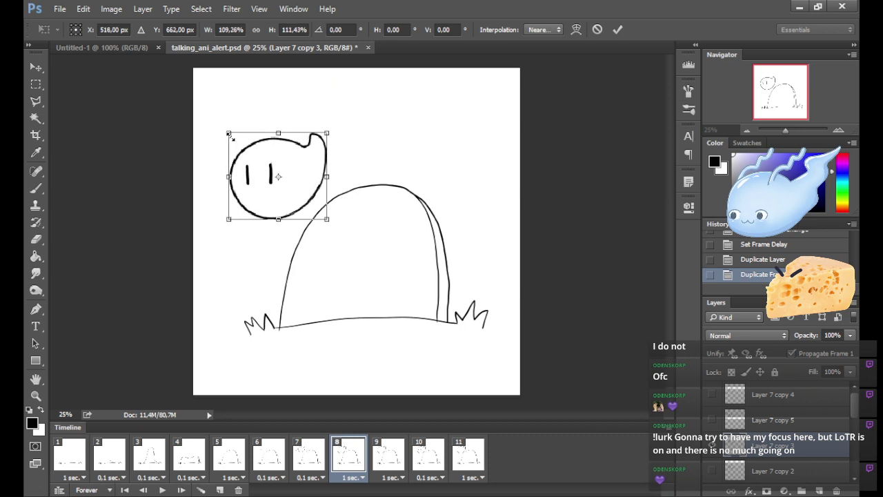
left_click_drag(327, 218, 332, 224)
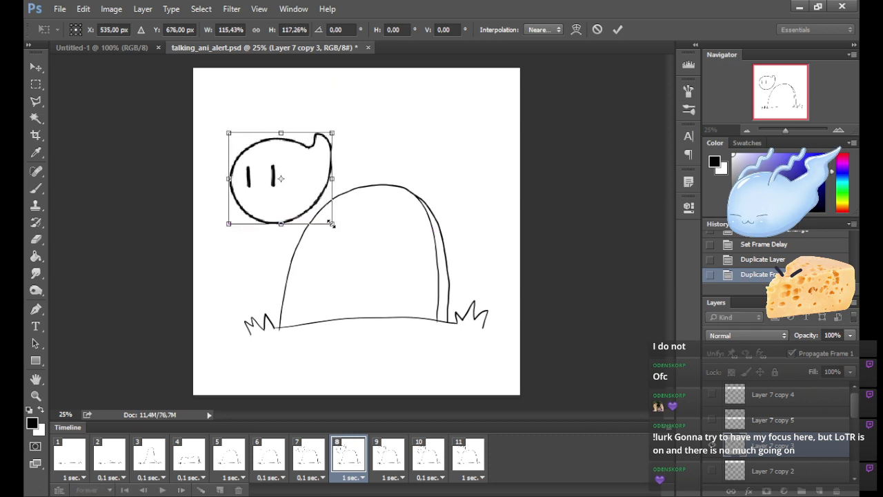
left_click(618, 29)
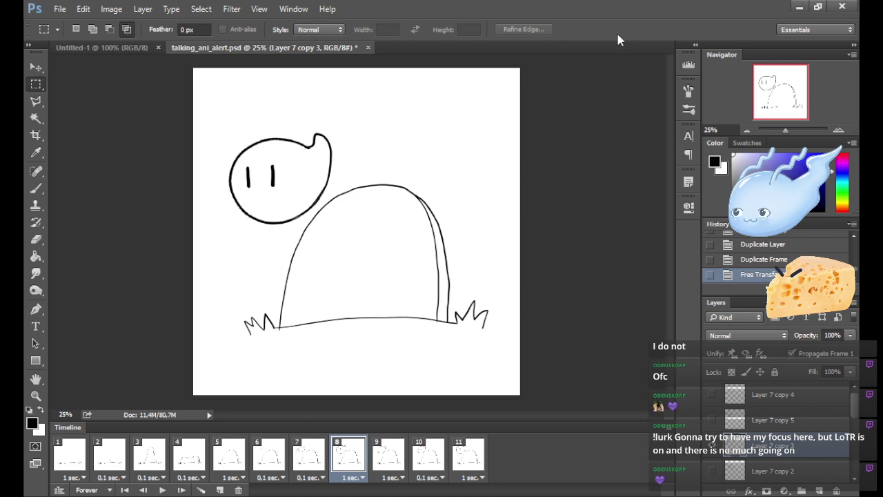
In frame 11, hide Layer 7 copy 3 and show Layer 7 copy 5 so the character has its normal size.
left_click(304, 461)
left_click(353, 467)
left_click(392, 461)
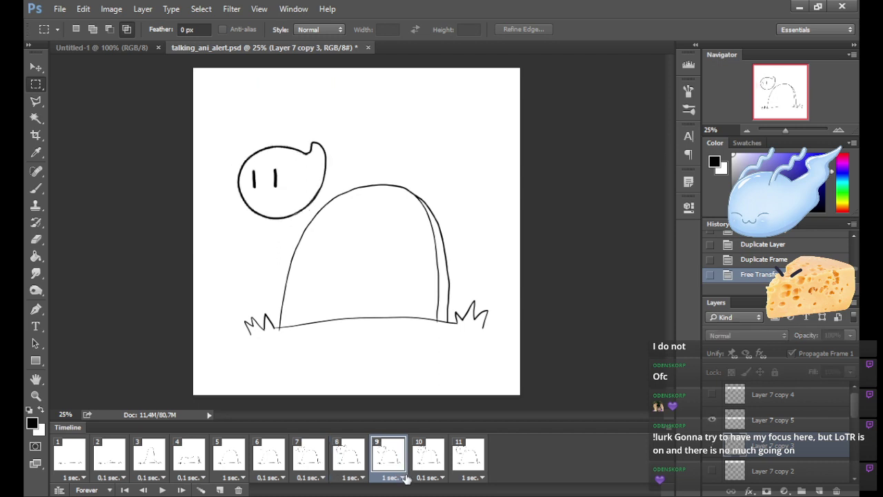
left_click(431, 461)
left_click(470, 457)
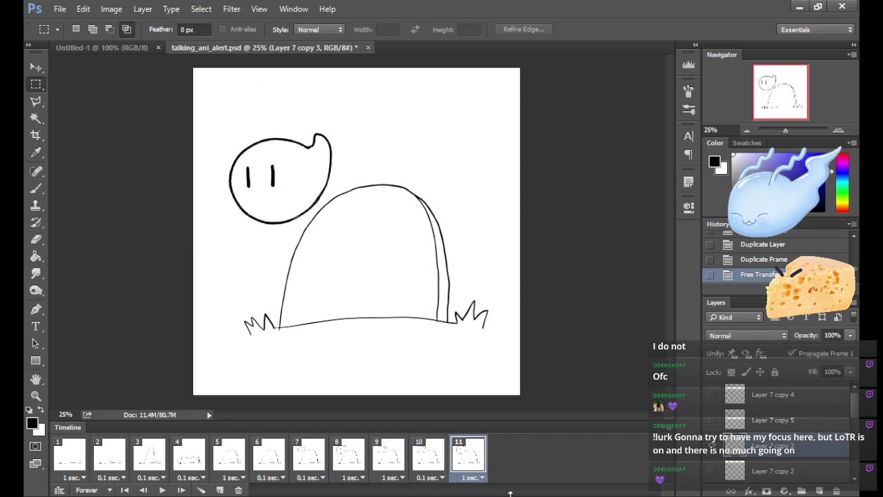
left_click(712, 445)
left_click(712, 420)
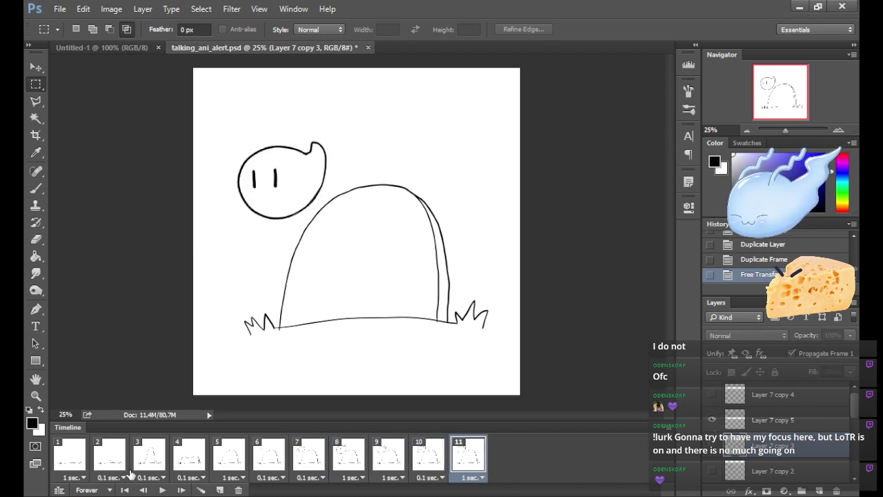
Play the animation from frame 1, stop it, and set the delay of frame 8 to 0.1 second.
left_click(125, 490)
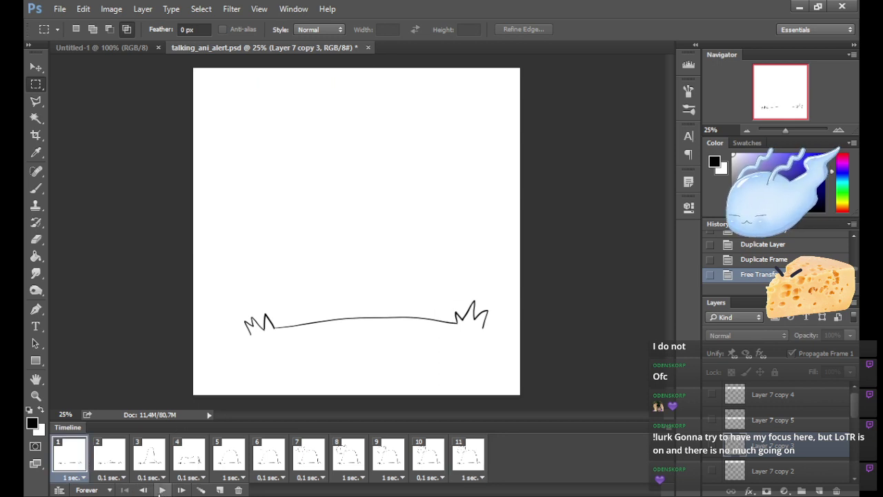
left_click(159, 489)
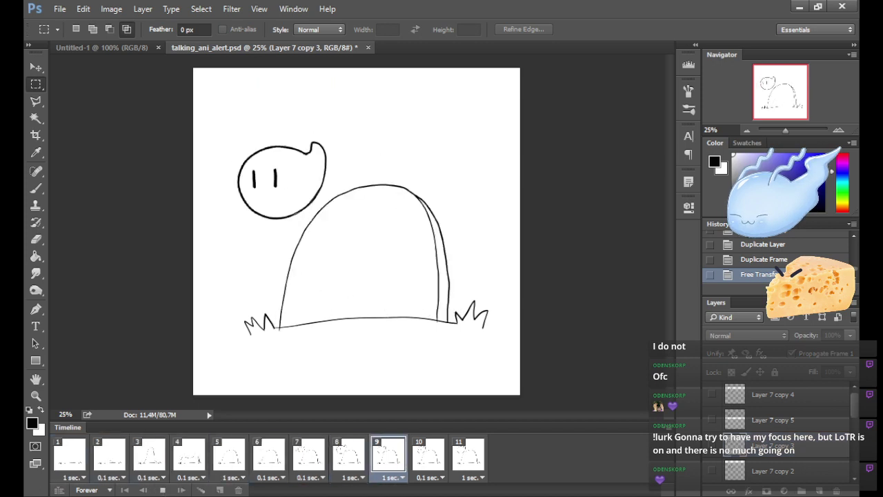
left_click(350, 473)
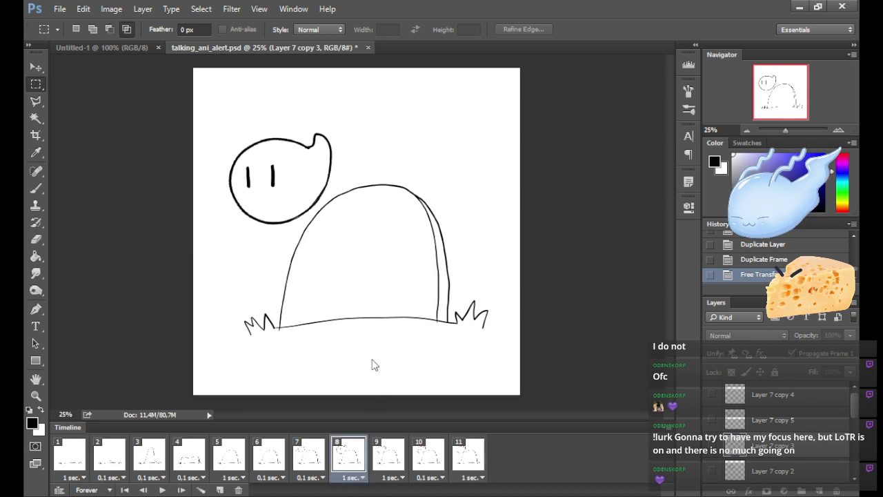
Play the animation from frame 1 again, stop it, and compare frames 5 and 6.
left_click(71, 456)
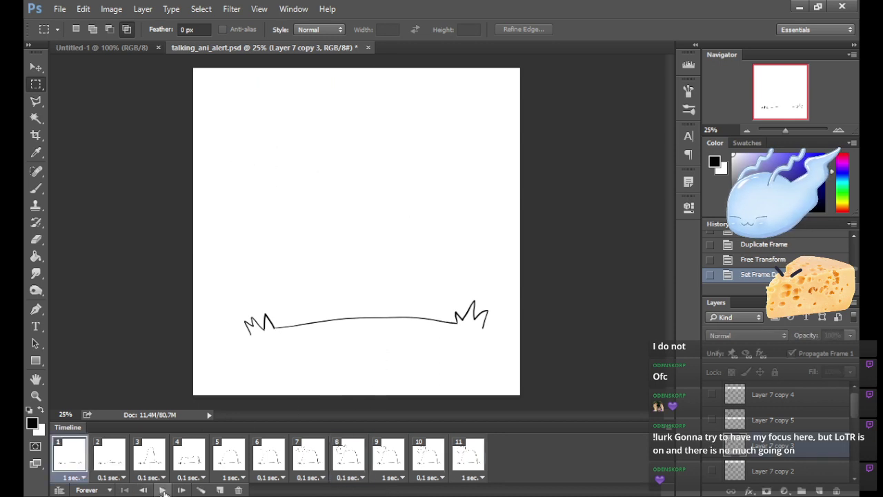
left_click(163, 490)
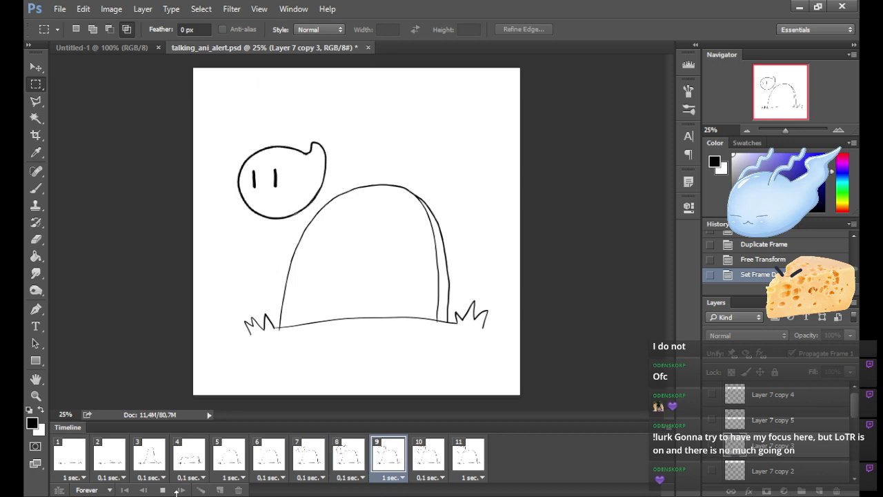
left_click(231, 456)
left_click(275, 459)
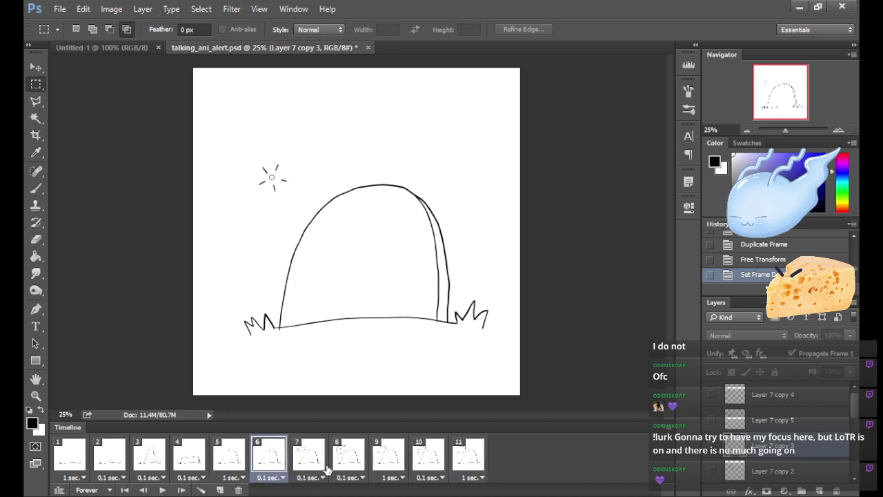
left_click(234, 461)
Try deleting frames 6 to 11 and the character layers from Layer 7 copy 4 down to Layer 6, and undo both deletions.
left_click(271, 461)
left_click(469, 473, "shift")
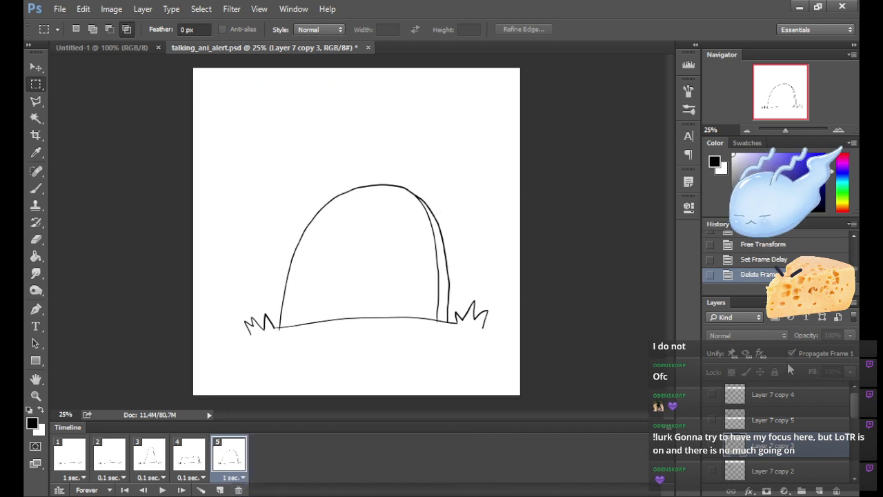
scroll(831, 406, "down", 2)
scroll(857, 420, "down", 3)
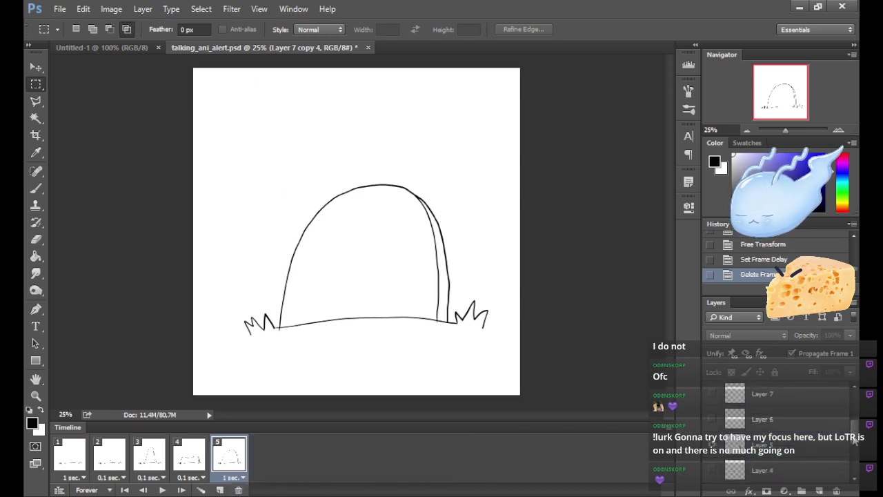
left_click(812, 422, "shift")
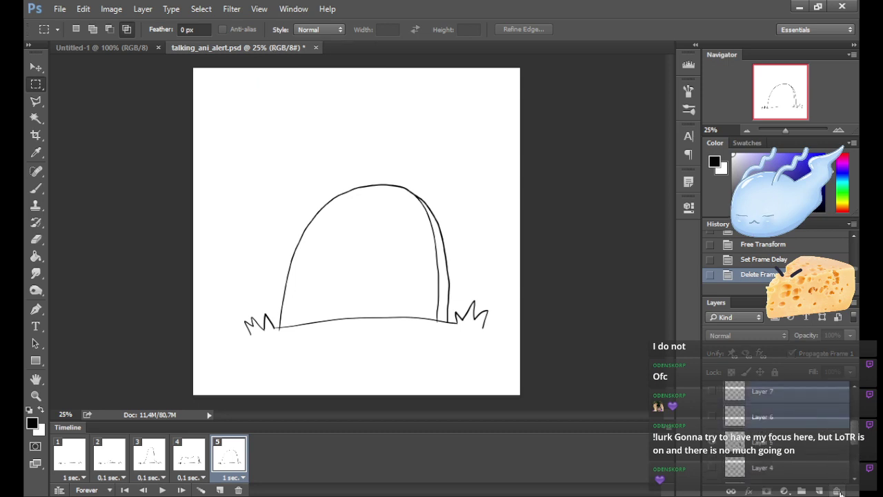
left_click(836, 490)
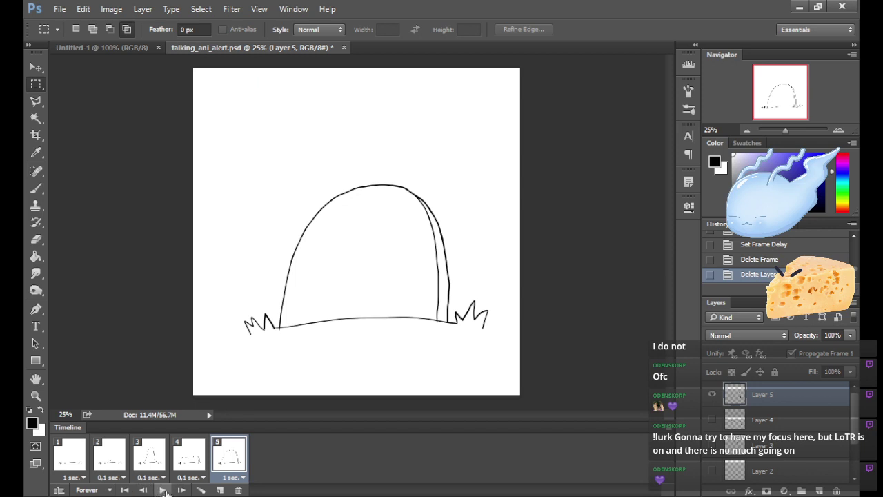
key("ctrl+z")
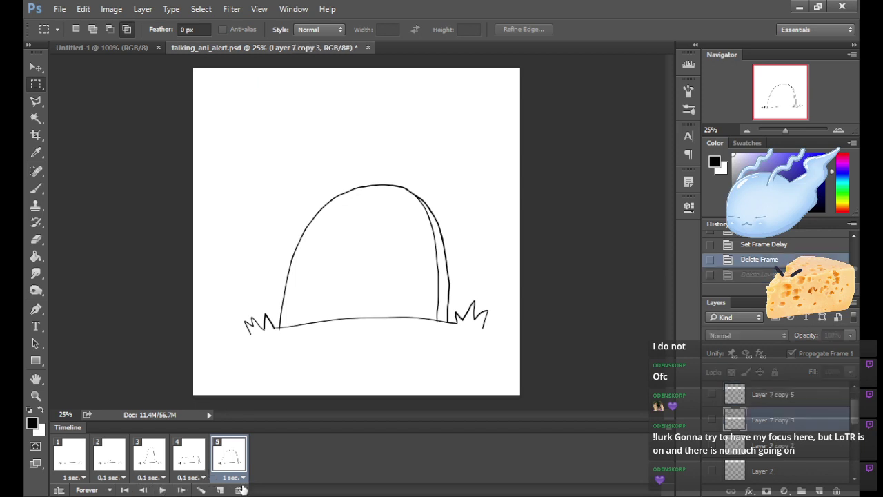
key("ctrl+z")
Compare frames 4 to 6 to examine the transition from the gravestone to the start of the character's appearance.
left_click(269, 467)
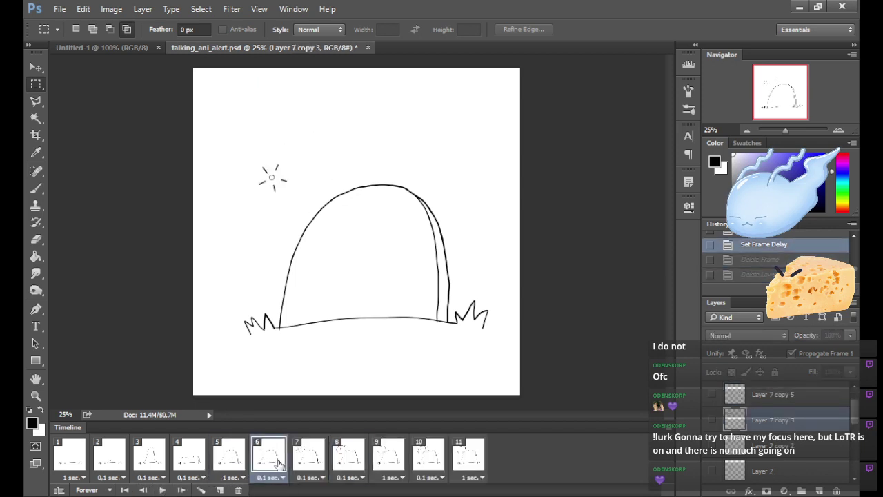
left_click(232, 456)
left_click(187, 459)
left_click(231, 457)
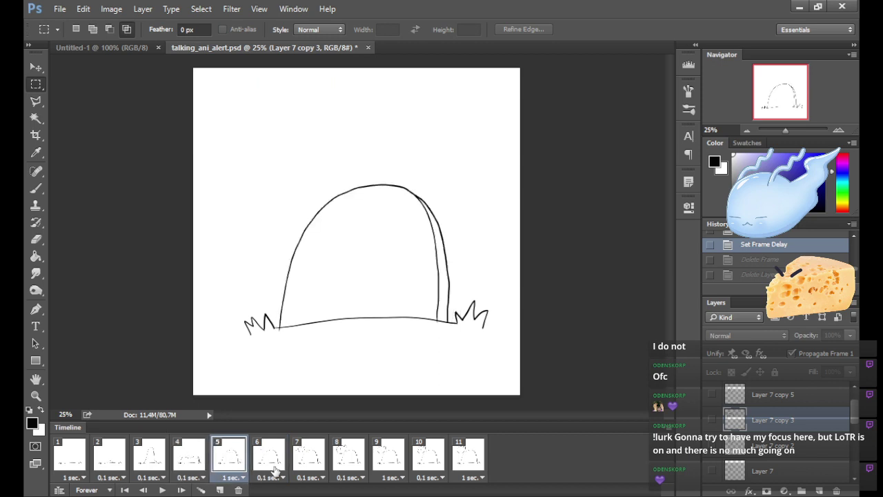
Delete frames 6 to 11 from the animation.
left_click(273, 462)
left_click(470, 457, "shift")
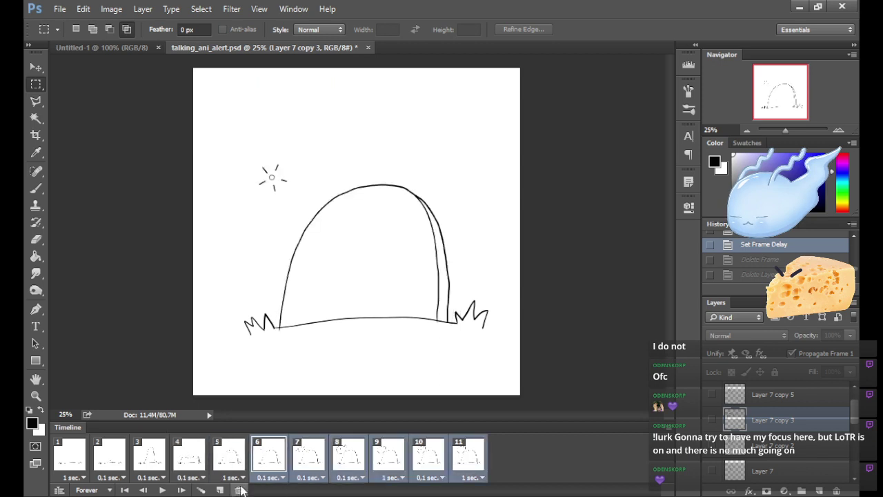
key("Delete")
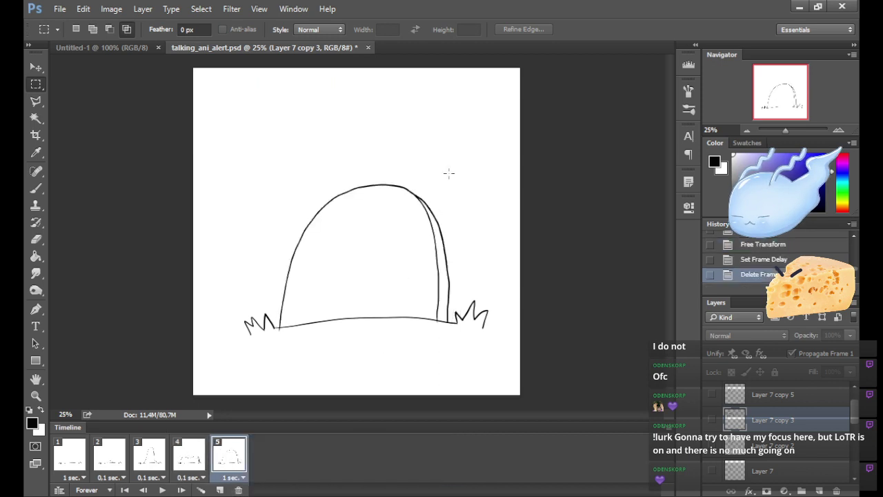
Delete all character layers above Layer 5, from Layer 7 copy 4 down to Layer 6.
left_click(831, 394)
left_click_drag(854, 407, 856, 385)
left_click(820, 431)
left_click(834, 394, "shift")
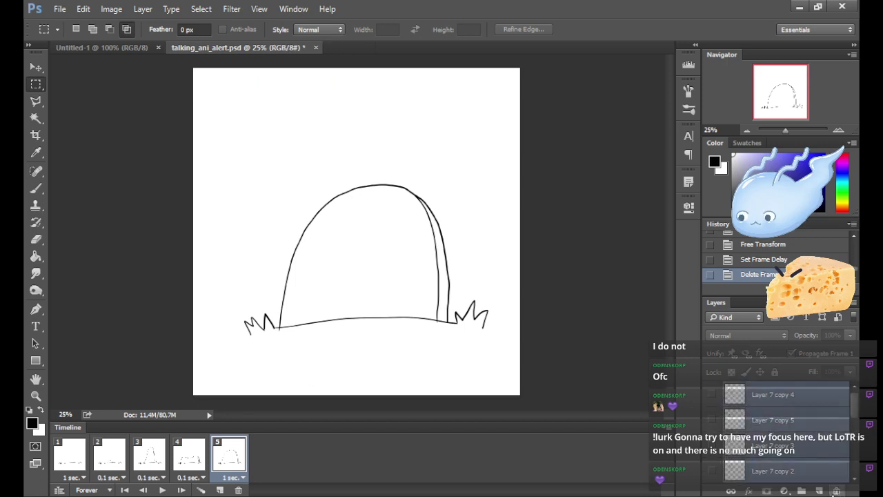
left_click(836, 490)
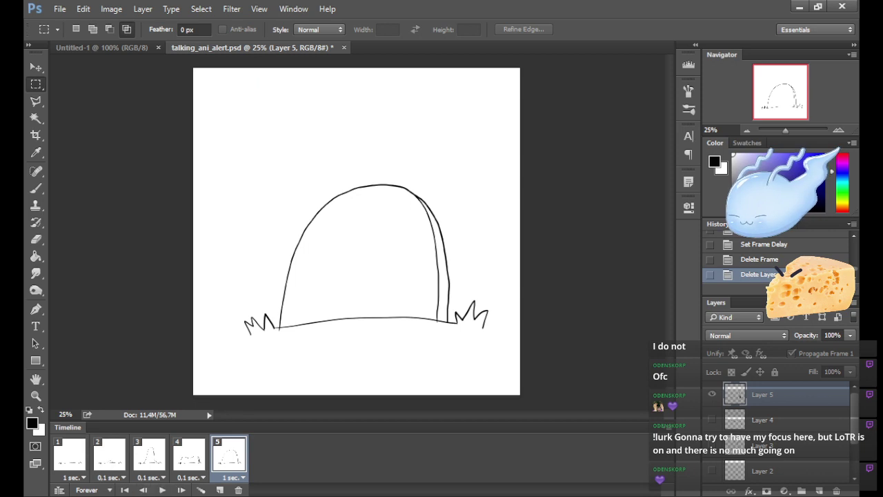
Play the shortened gravestone animation, stop it, and check frame 4.
left_click(162, 490)
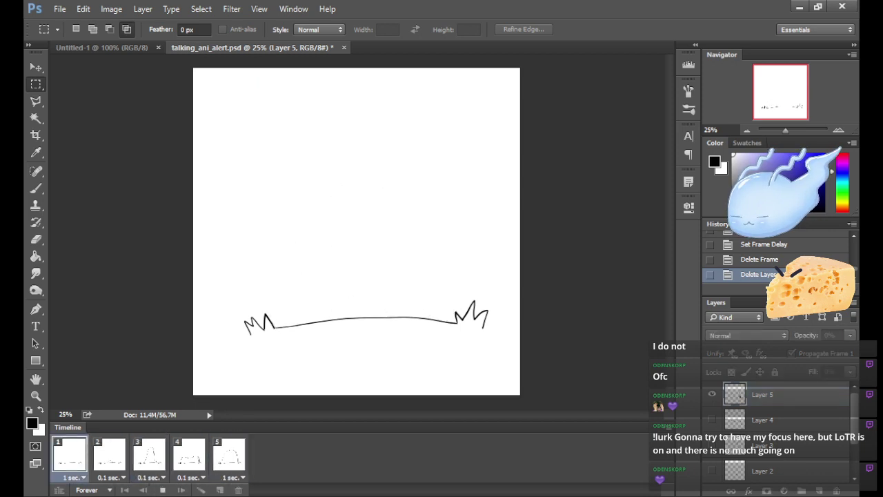
left_click(163, 490)
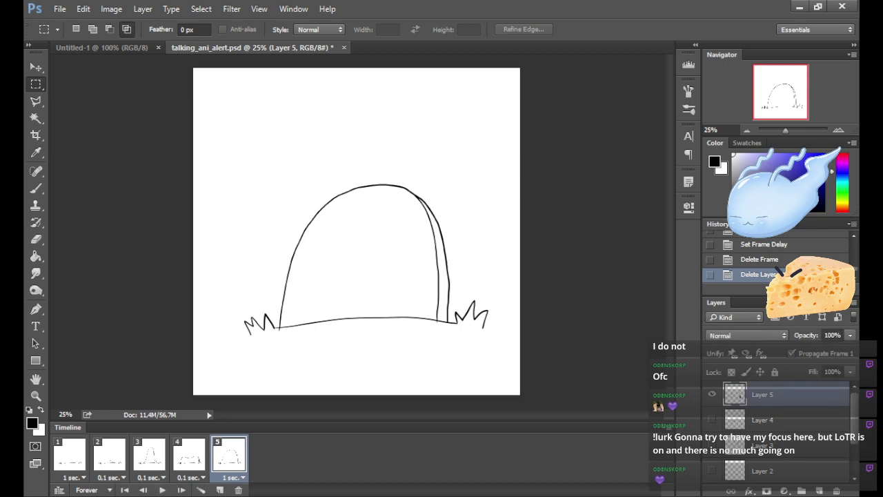
left_click(193, 452)
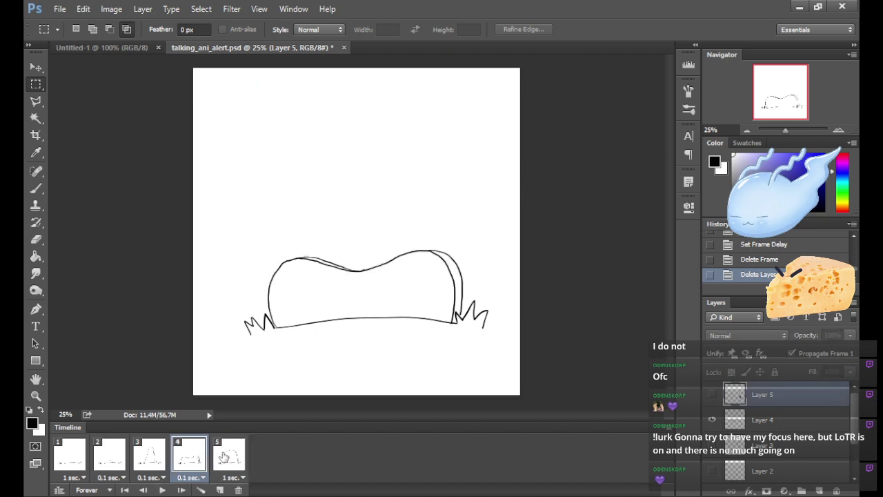
Erase the stray line end below the gravestone's lower-left corner in frame 5.
left_click(230, 457)
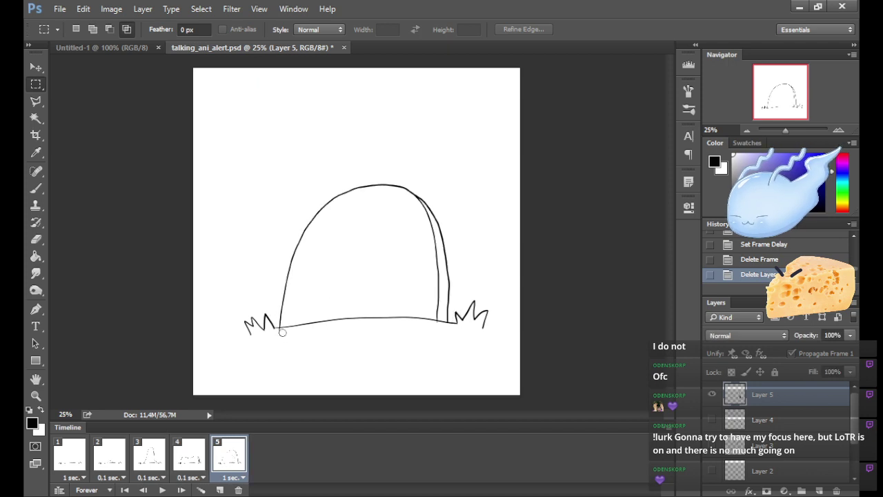
left_click_drag(281, 332, 269, 331)
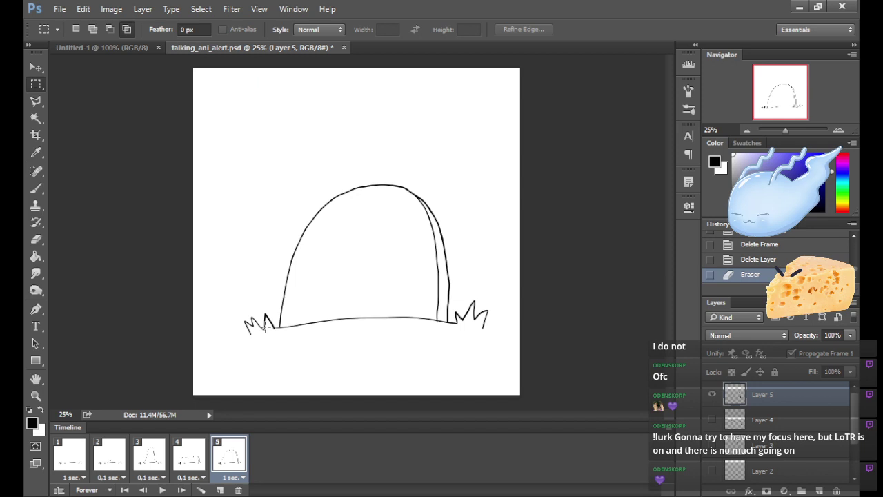
Duplicate frame 5, add a new layer above Layer 5, and brush the word "Welcome" across the gravestone's upper part.
left_click(219, 489)
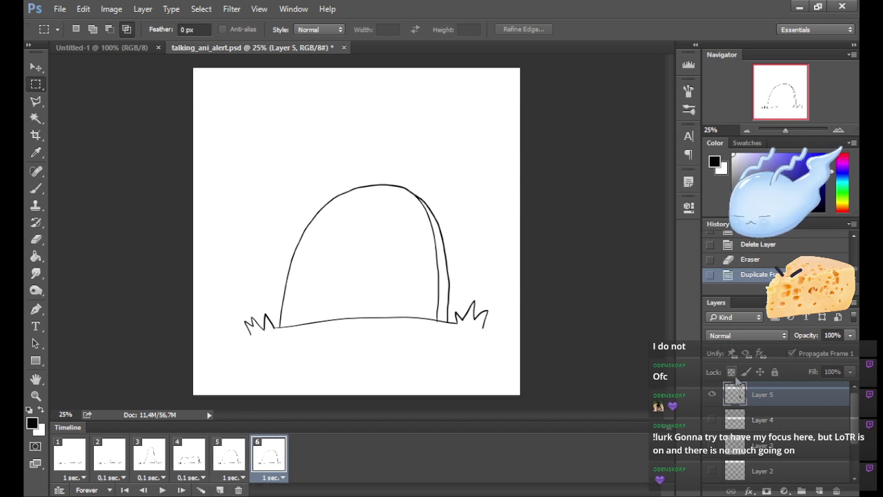
left_click(817, 491)
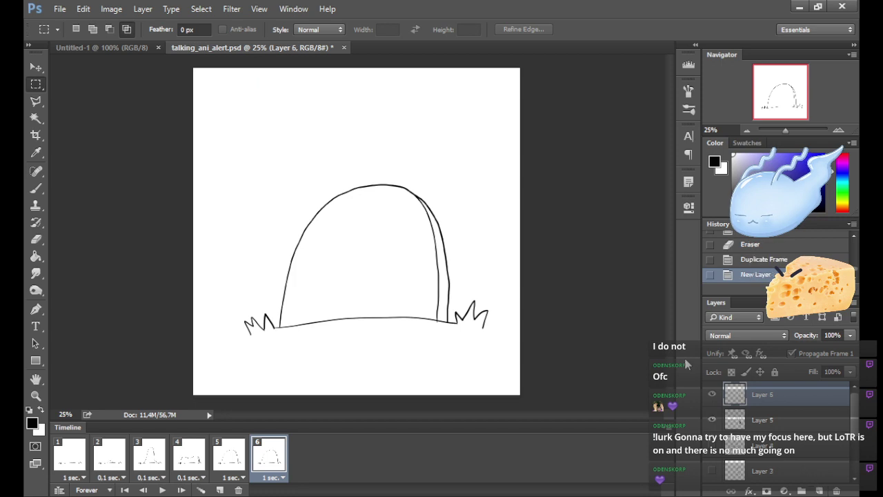
left_click(38, 190)
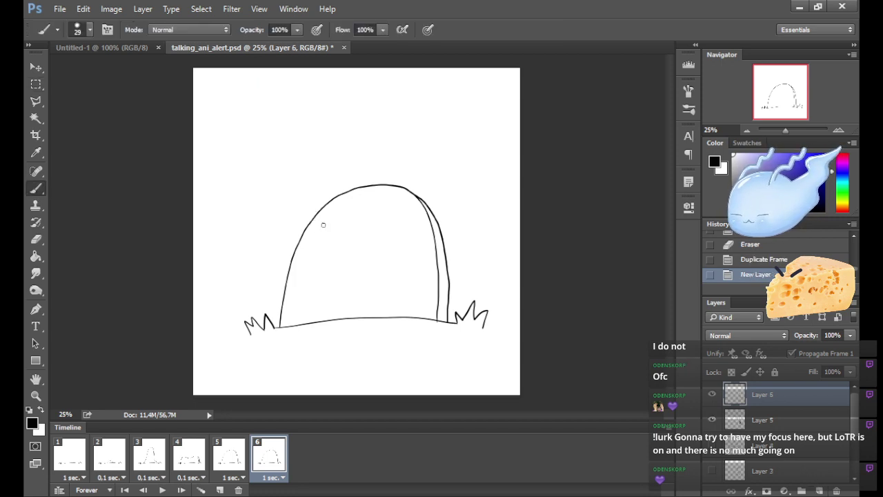
mouse_move(323, 224)
left_mouse_down()
mouse_move(316, 251)
mouse_move(334, 224)
mouse_move(348, 221)
mouse_move(352, 239)
mouse_move(366, 219)
mouse_move(367, 248)
mouse_move(389, 239)
mouse_move(422, 253)
left_mouse_up()
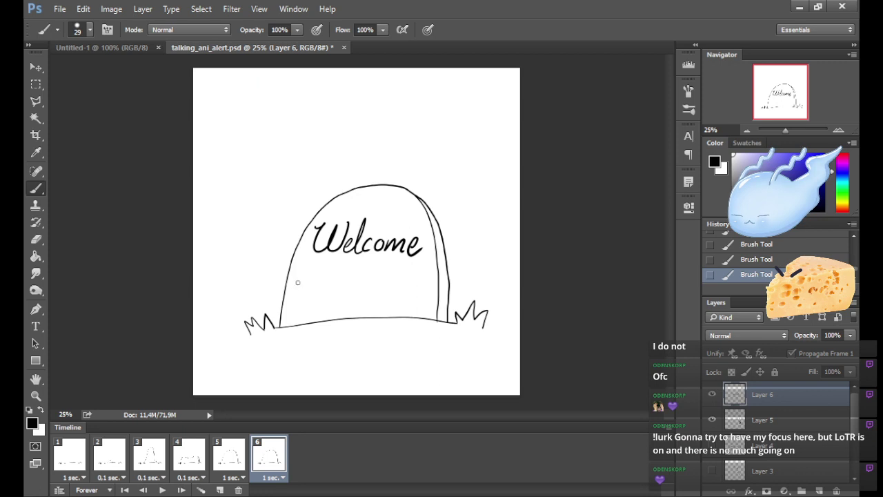
Brush "BooBuddy" beneath "Welcome" on the gravestone, retrying letters, and undo its last strokes back to "BooB".
mouse_move(293, 284)
left_mouse_down()
mouse_move(317, 292)
mouse_move(294, 299)
mouse_move(307, 271)
mouse_move(310, 282)
mouse_move(299, 290)
mouse_move(292, 278)
mouse_move(294, 300)
left_mouse_up()
key("ctrl+alt+z")
key("ctrl+alt+z")
key("ctrl+z")
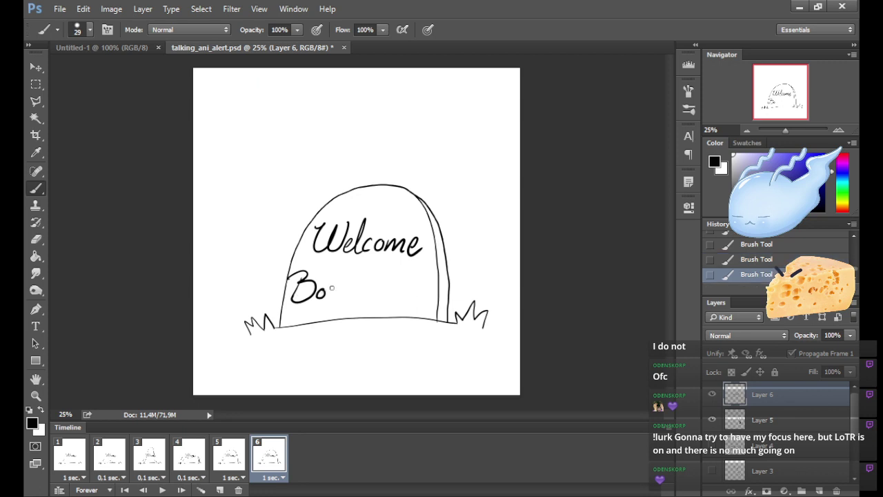
mouse_move(350, 270)
left_mouse_down()
mouse_move(388, 274)
mouse_move(391, 297)
mouse_move(397, 286)
mouse_move(410, 313)
left_mouse_up()
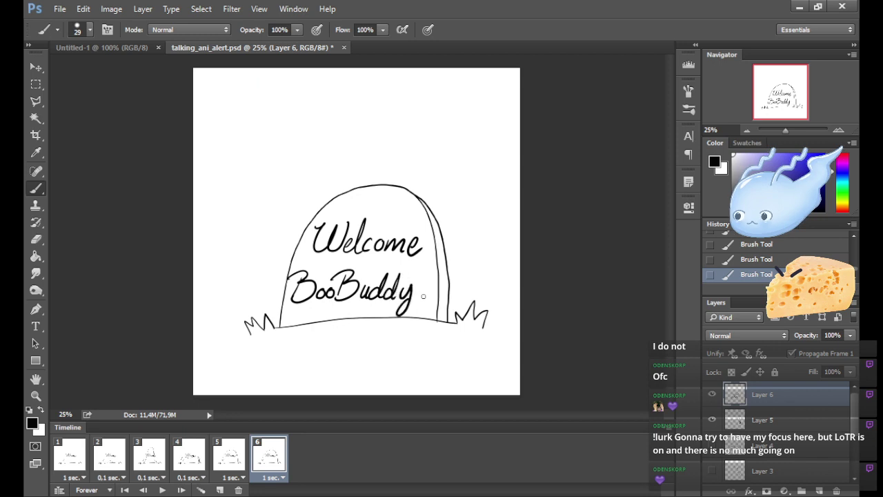
key("ctrl+alt+z")
key("ctrl+alt+z")
key("ctrl+alt+z")
key("ctrl+alt+z")
key("ctrl+alt+z")
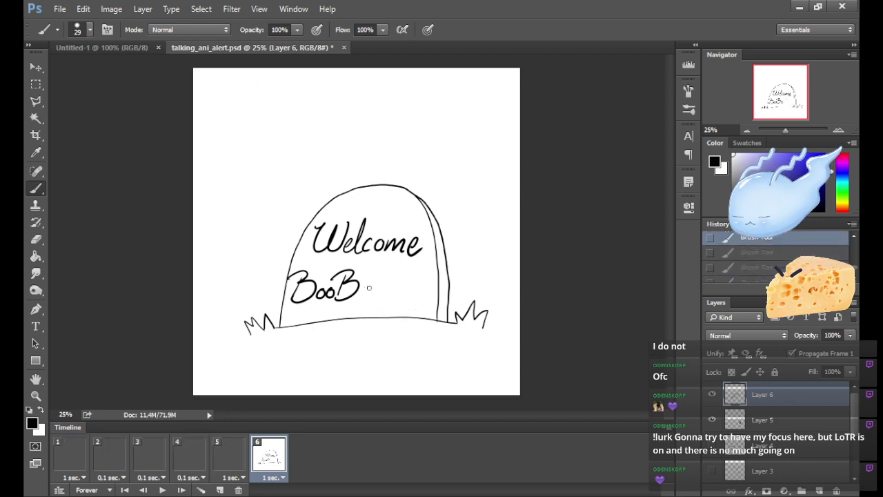
Brush the ending "uddy" of "BooBuddy" again, undoing and redrawing strokes until the word is complete.
mouse_move(362, 283)
left_mouse_down()
mouse_move(363, 295)
mouse_move(376, 286)
mouse_move(364, 295)
mouse_move(413, 281)
mouse_move(407, 293)
mouse_move(404, 271)
mouse_move(406, 294)
mouse_move(410, 274)
mouse_move(403, 311)
mouse_move(416, 284)
mouse_move(418, 294)
left_mouse_up()
key("ctrl+alt+z")
key("ctrl+alt+z")
key("ctrl+alt+z")
key("ctrl+alt+z")
key("ctrl+alt+z")
key("ctrl+alt+z")
key("ctrl+alt+z")
key("ctrl+shift+z")
key("ctrl+alt+z")
key("ctrl+alt+z")
key("ctrl+alt+z")
key("ctrl+alt+z")
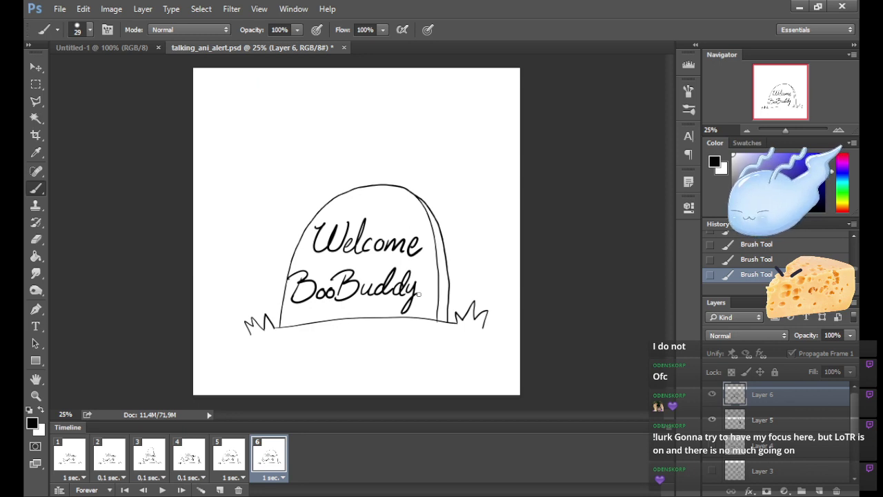
Try sketching a round head shape above the gravestone and undo the strokes.
mouse_move(347, 179)
left_mouse_down()
mouse_move(350, 134)
mouse_move(395, 126)
mouse_move(401, 163)
mouse_move(346, 174)
left_mouse_up()
key("ctrl+z")
mouse_move(391, 118)
left_mouse_down()
mouse_move(349, 134)
mouse_move(405, 161)
mouse_move(391, 109)
mouse_move(365, 118)
mouse_move(343, 141)
mouse_move(370, 176)
mouse_move(398, 136)
mouse_move(381, 119)
left_mouse_up()
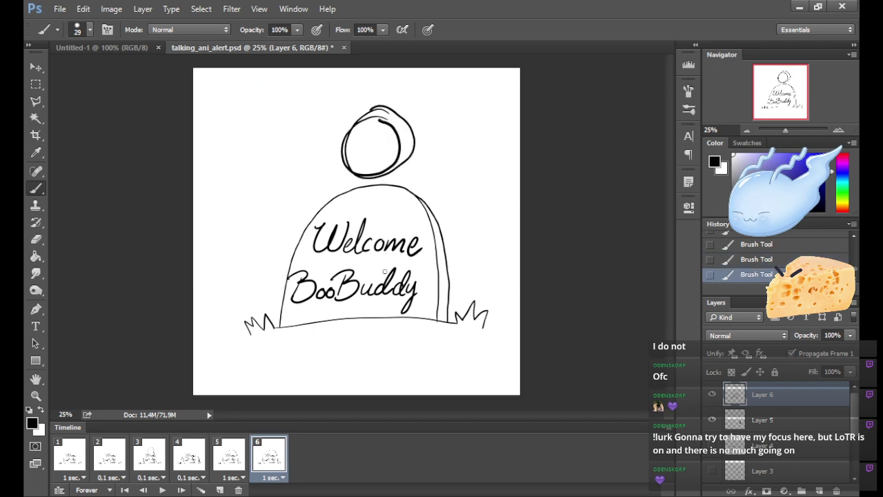
key("ctrl+alt+z")
key("ctrl+alt+z")
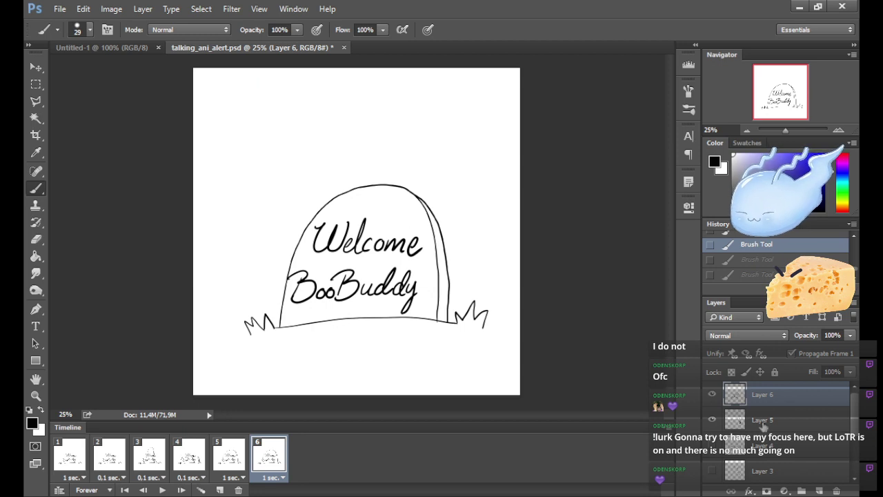
Compare frames 5 and 6, and delete frame 6 and the lettering on Layer 6.
left_click(241, 458)
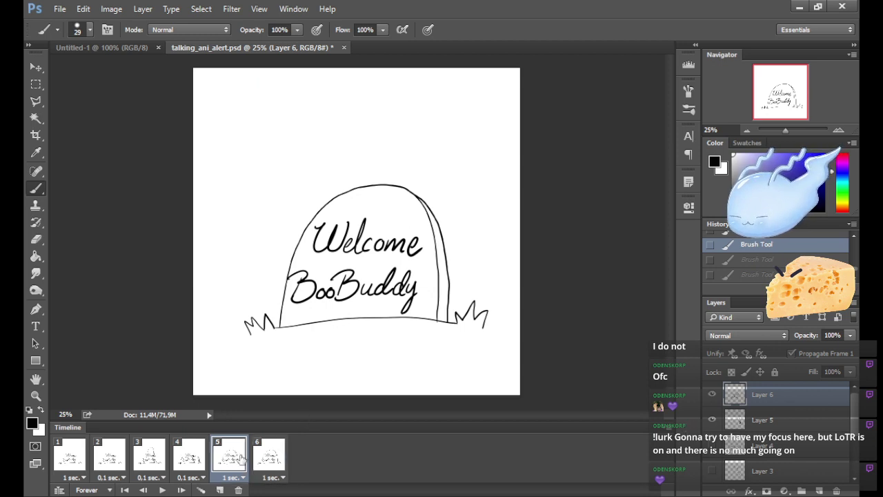
left_click(262, 466)
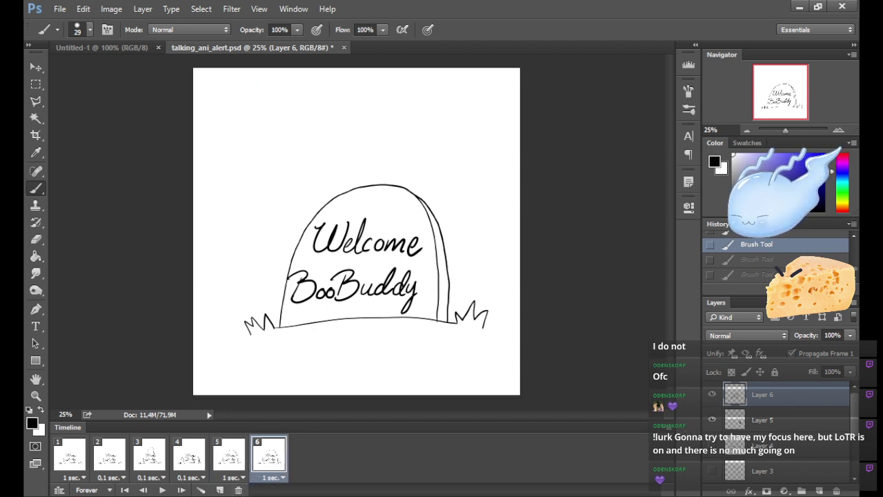
left_click(239, 490)
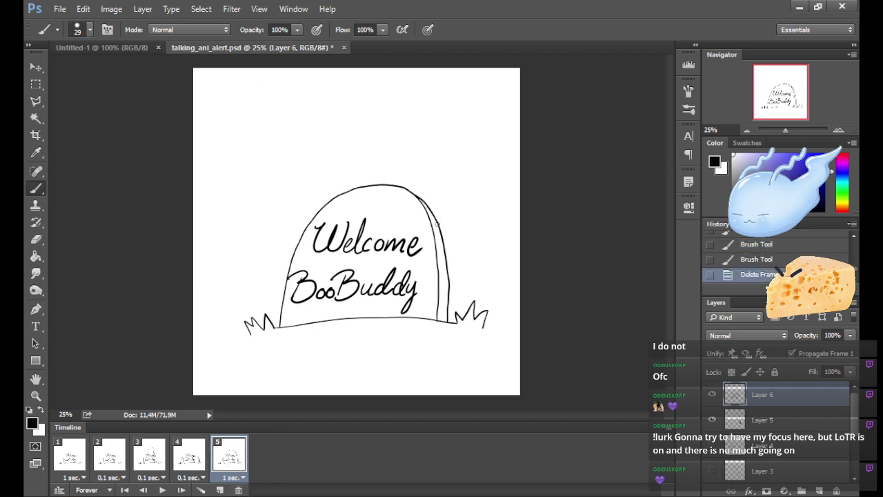
left_click_drag(777, 400, 835, 488)
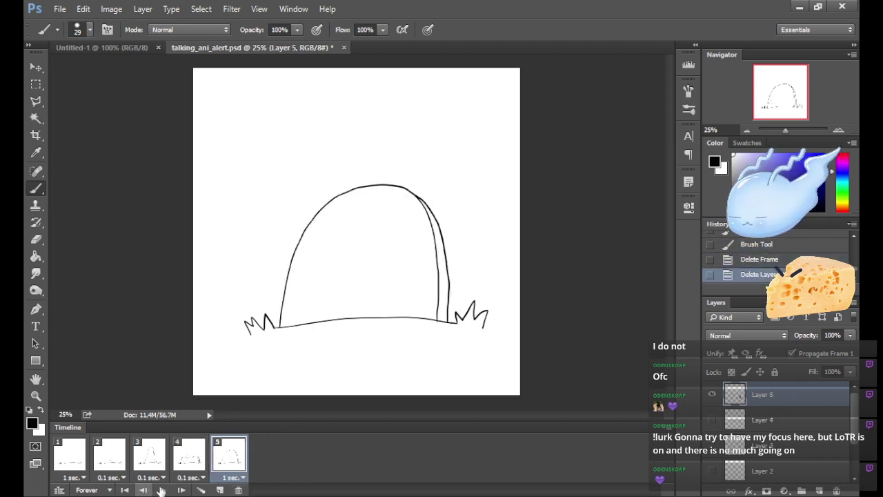
Compare frames 2 to 5 to examine how the gravestone rises, squashes and settles.
left_click(109, 455)
left_click(148, 454)
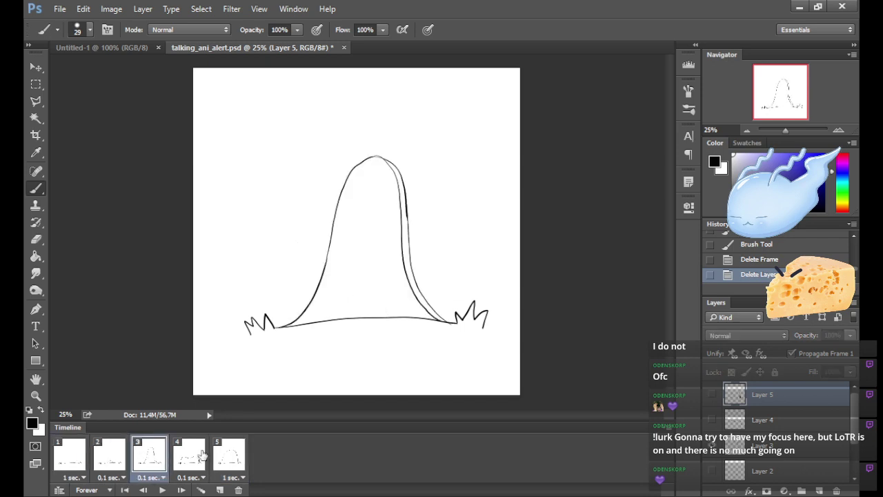
left_click(193, 456)
left_click(151, 461)
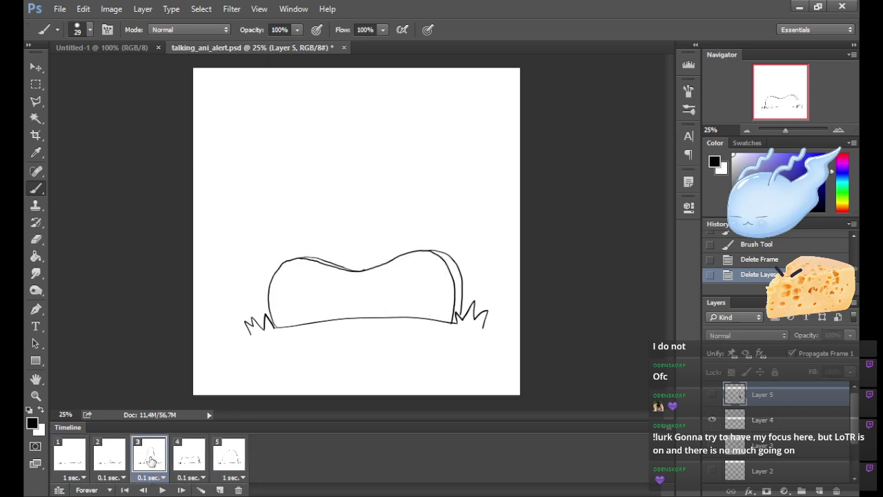
left_click(193, 467)
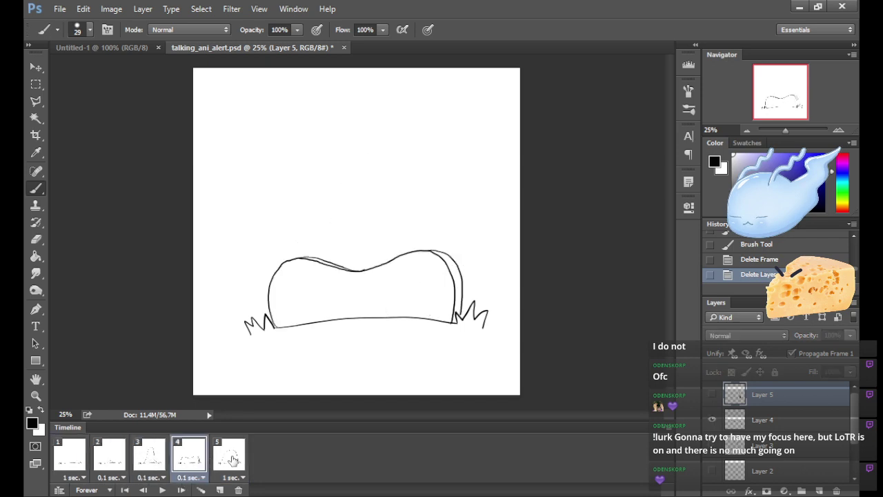
left_click(234, 461)
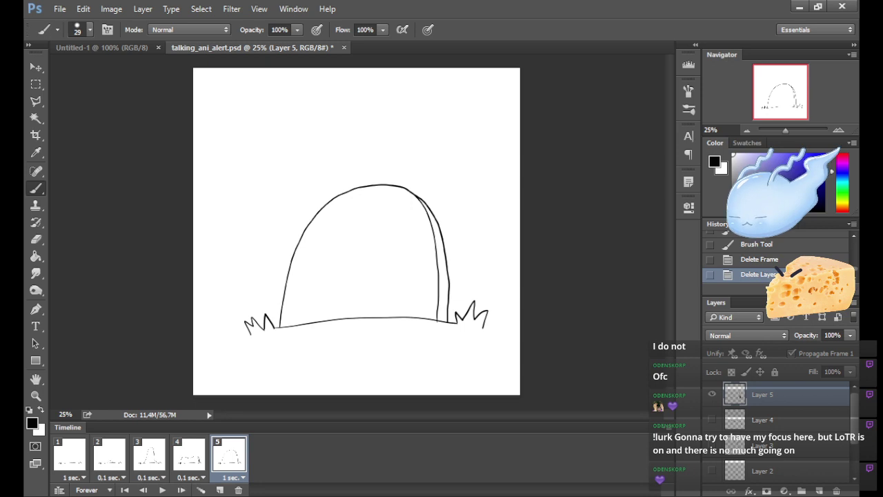
Duplicate frame 5, add a new layer, and brush a wavy tail line left of the gravestone, undoing the attempts at the rounded body.
left_click(220, 490)
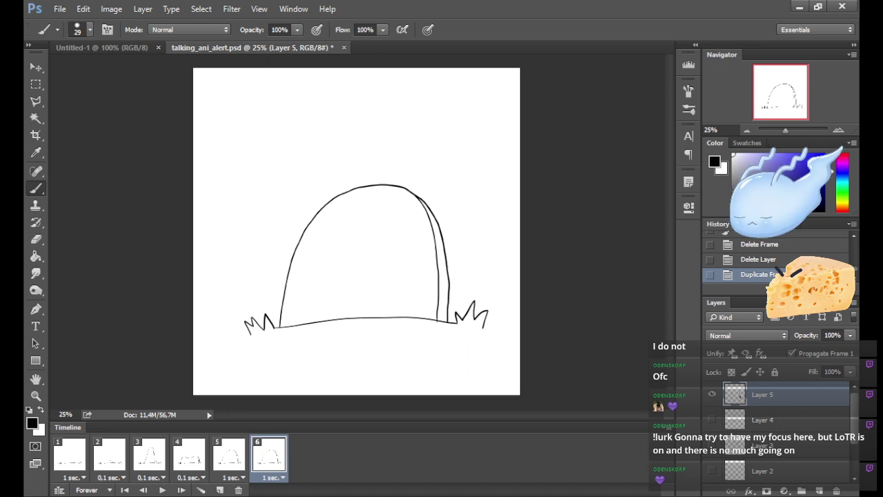
left_click(819, 490)
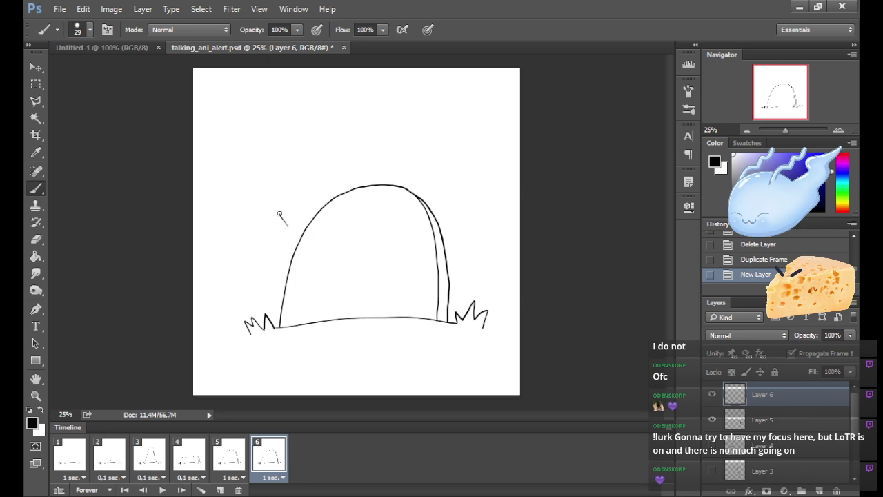
mouse_move(271, 186)
left_mouse_down()
mouse_move(256, 162)
mouse_move(250, 110)
mouse_move(306, 116)
mouse_move(302, 157)
left_mouse_up()
key("ctrl+z")
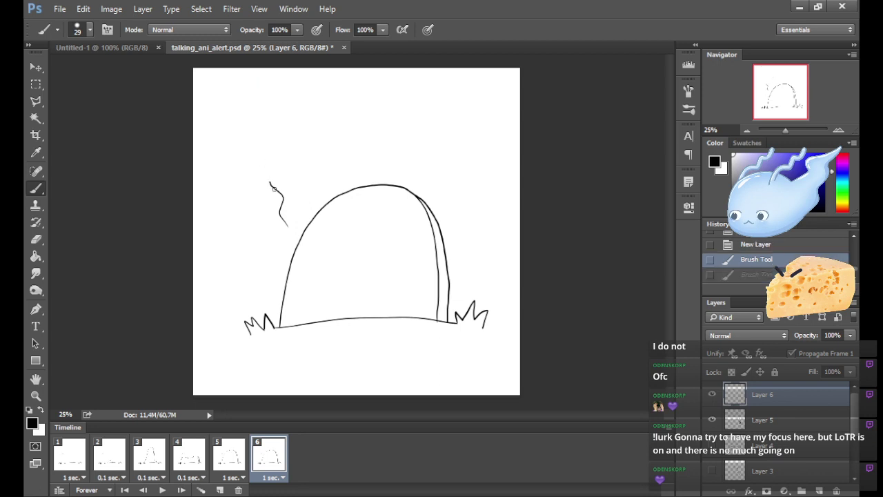
mouse_move(273, 188)
left_mouse_down()
mouse_move(236, 146)
mouse_move(279, 163)
left_mouse_up()
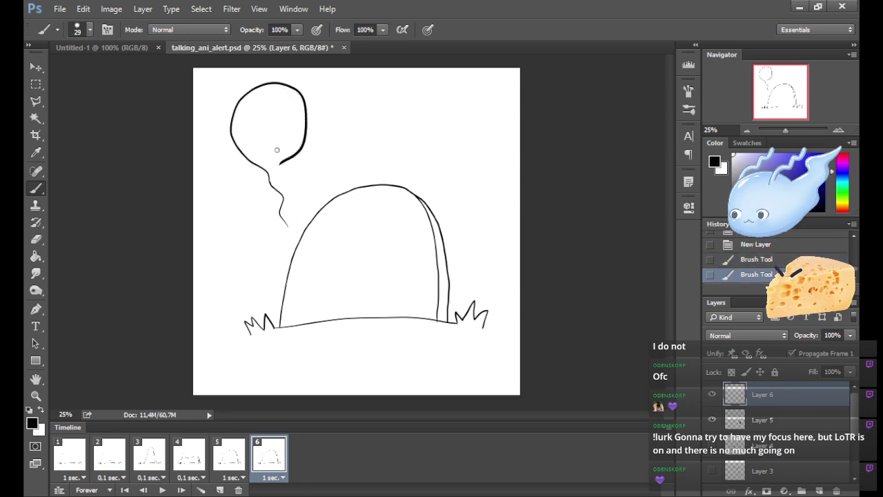
key("ctrl+z")
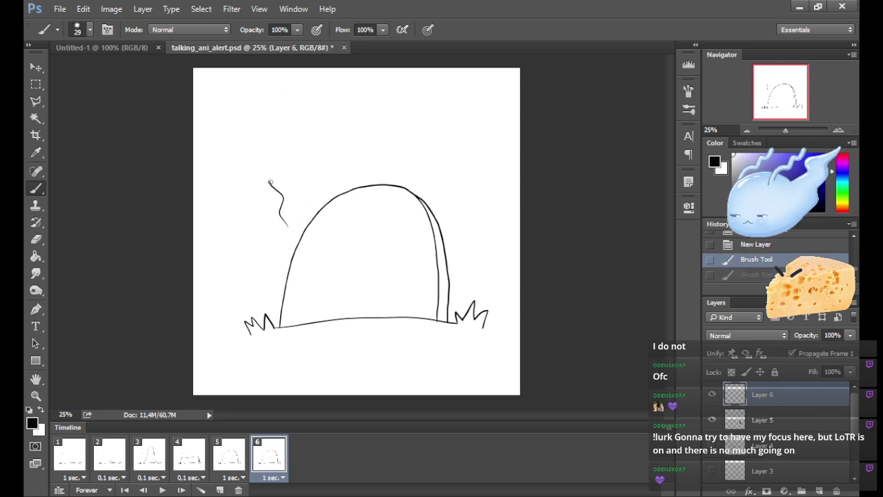
Draw the ghost's round body above the wavy line and close its tapering tail beside the gravestone, undoing the extra tail stroke.
mouse_move(270, 183)
left_mouse_down()
mouse_move(243, 118)
mouse_move(313, 145)
mouse_move(291, 170)
mouse_move(268, 165)
mouse_move(258, 98)
mouse_move(293, 169)
mouse_move(295, 238)
left_mouse_up()
key("ctrl+z")
key("ctrl+z")
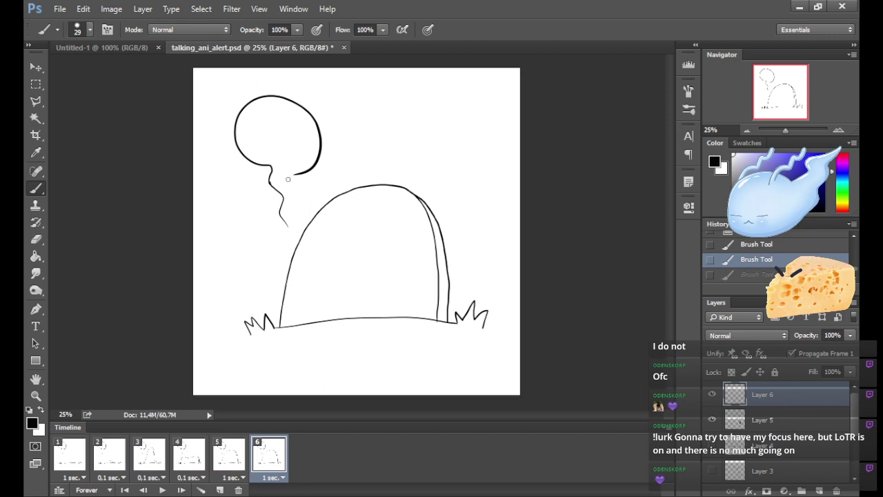
left_click_drag(288, 178, 292, 235)
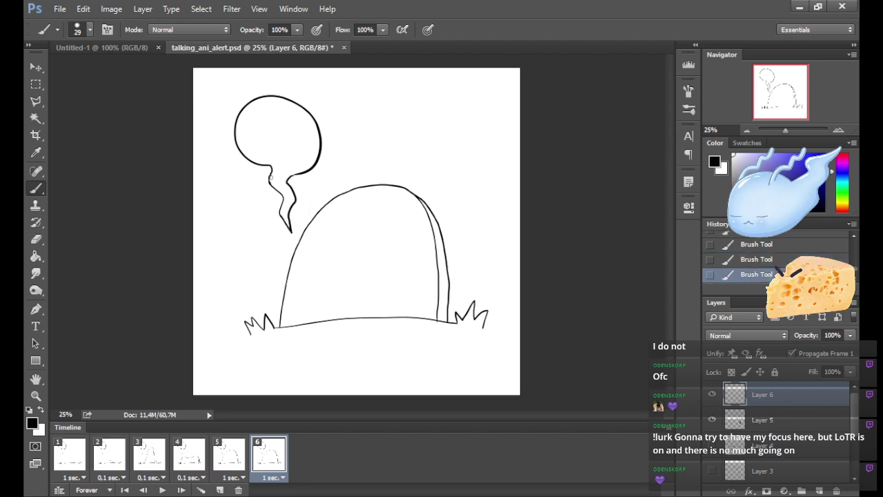
key("ctrl+z")
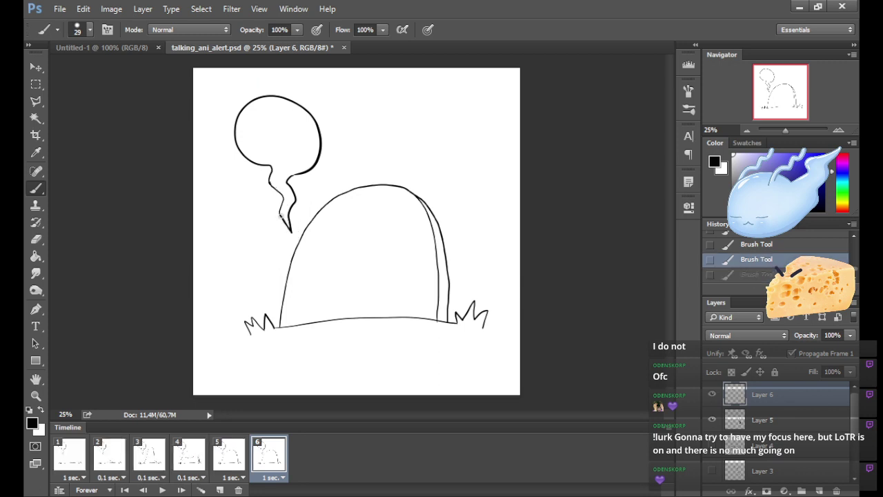
Finish the stroke along the inner edge of the ghost's tail and duplicate frame 6 twice.
mouse_move(275, 190)
left_mouse_down()
mouse_move(270, 170)
mouse_move(281, 179)
mouse_move(272, 168)
mouse_move(291, 231)
mouse_move(269, 177)
left_mouse_up()
key("ctrl+z")
key("ctrl+z")
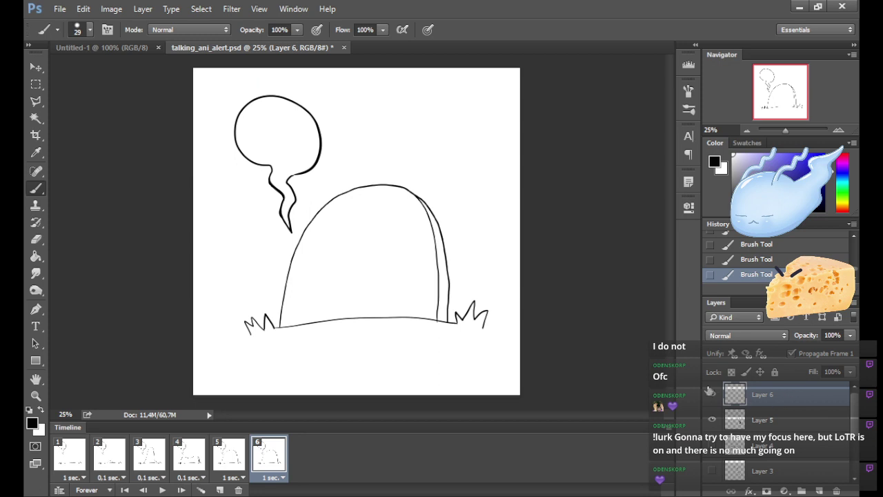
left_click(220, 490)
left_click(220, 490)
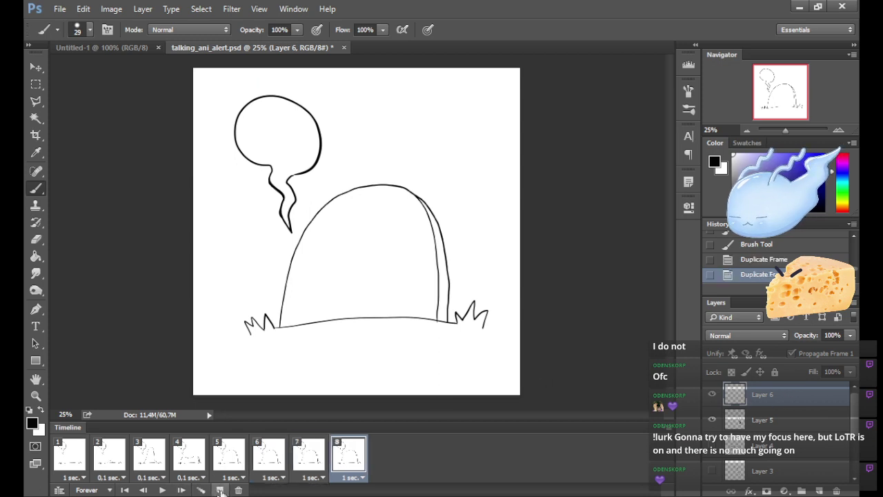
Hide Layer 6 with the ghost in frames 1 to 5 and return to frame 6.
left_click(234, 457)
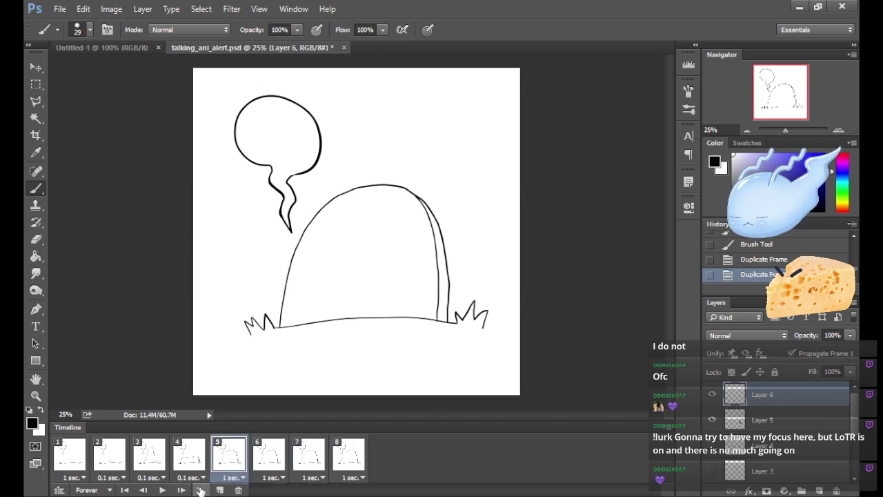
left_click(69, 455, "shift")
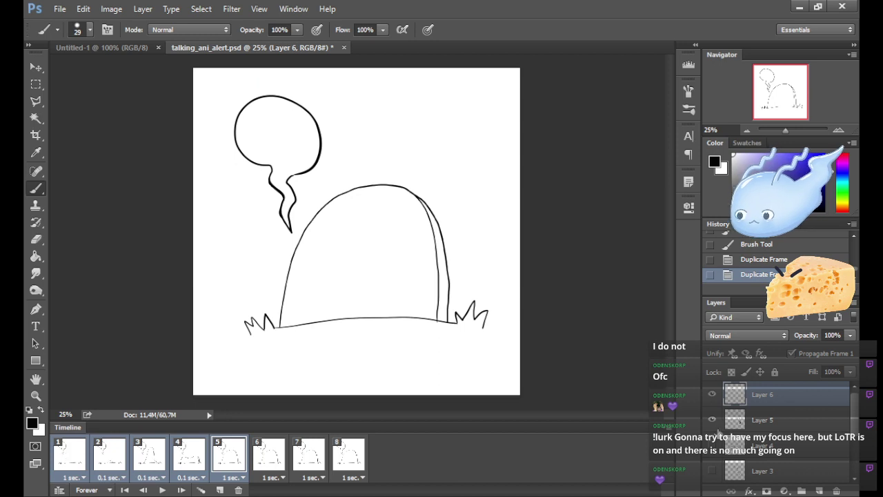
left_click(712, 394)
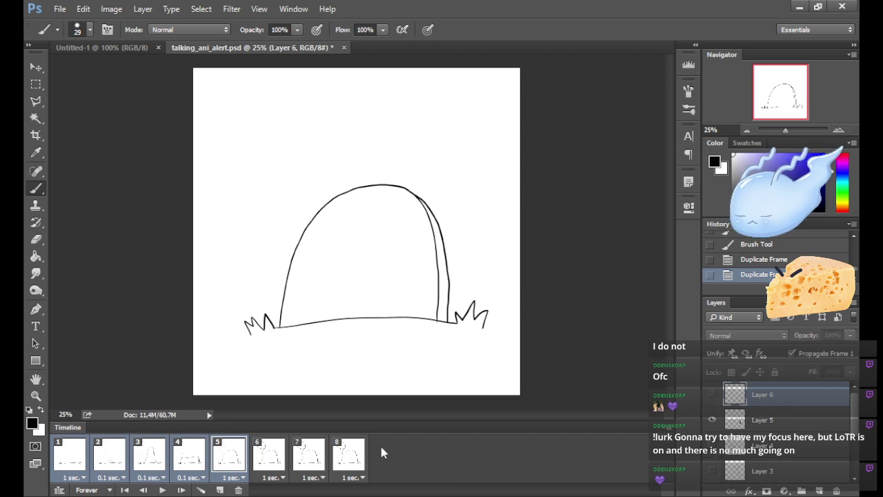
left_click(274, 466)
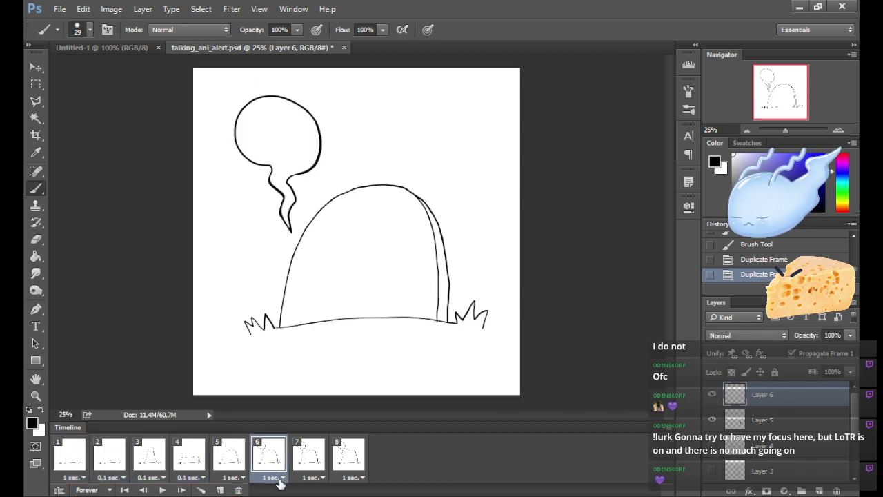
Create two duplicates of Layer 6 and check how they show in frames 5 and 6.
left_click(696, 77)
left_click(578, 130)
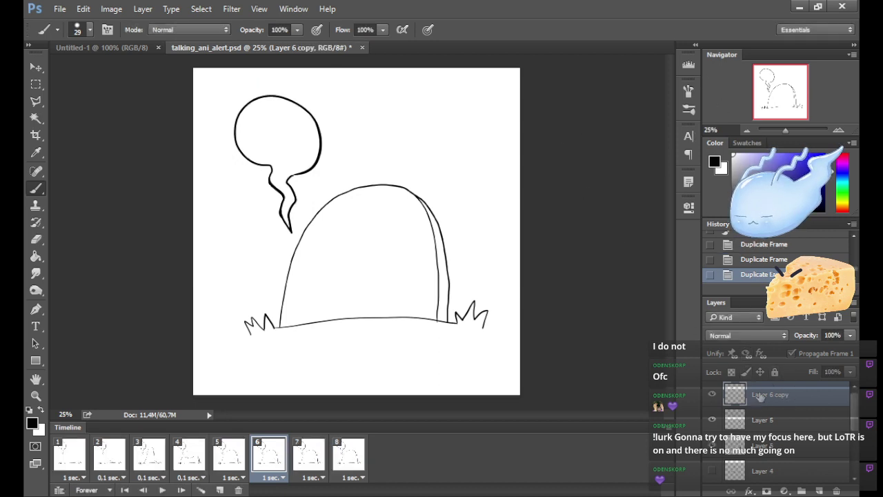
key("ctrl+j")
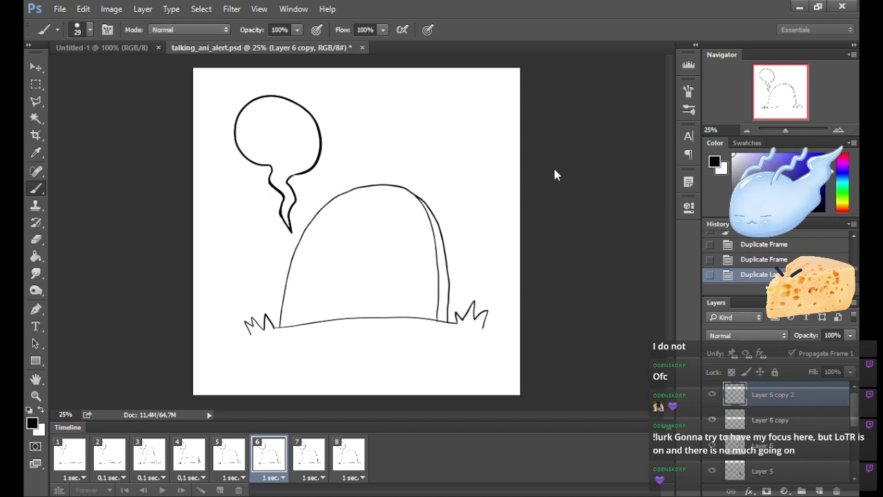
left_click(230, 463)
left_click(275, 461)
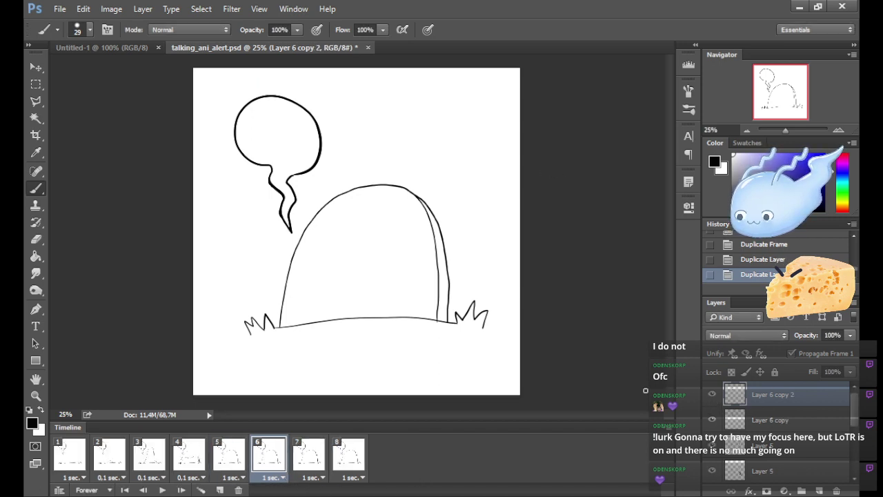
Hide Layer 6 copy 2 in frames 1 to 7.
left_click(324, 468)
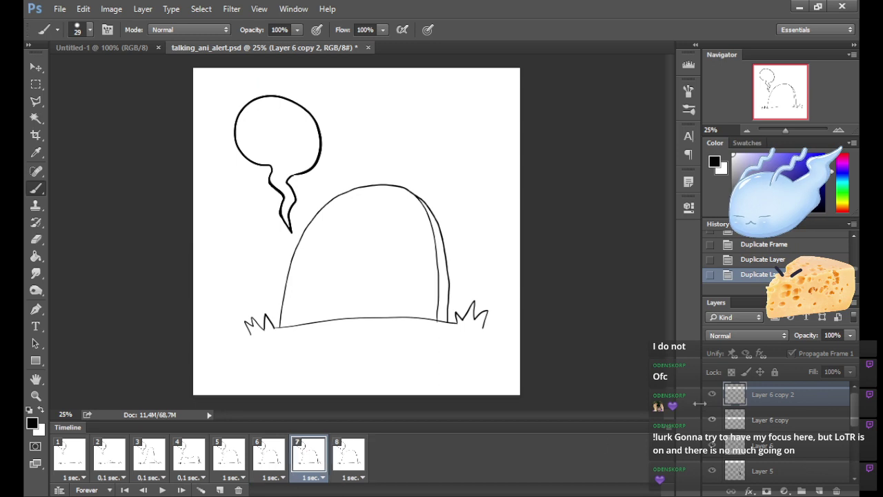
left_click(86, 464, "shift")
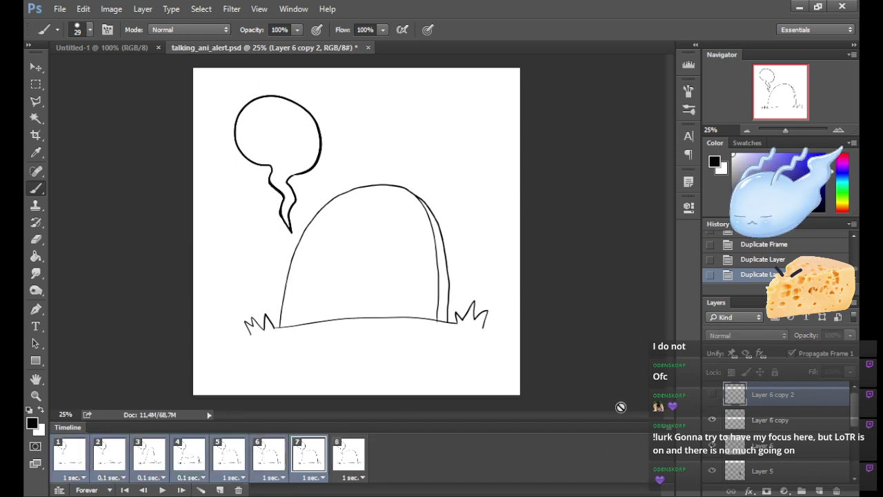
left_click(318, 466)
Hide the extra ghost layers so frame 8 shows only Layer 6 copy 2, frame 7 Layer 6 copy and frame 6 Layer 6.
left_click(346, 461)
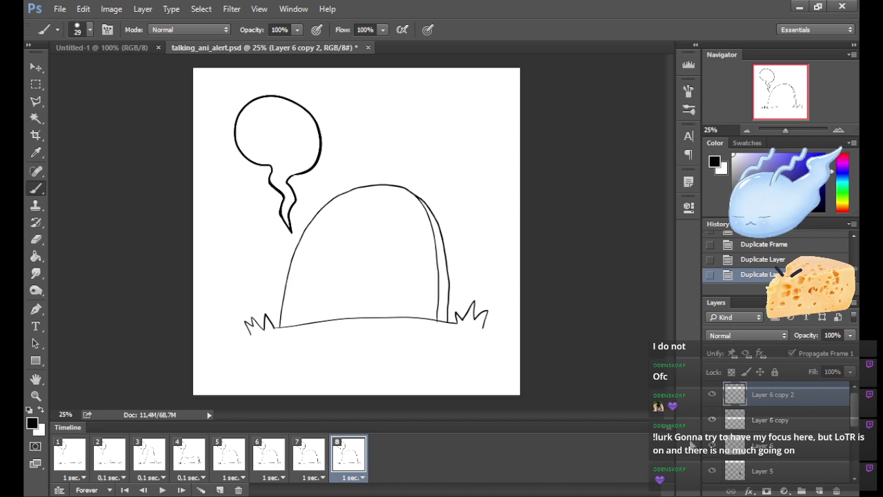
left_click(712, 420)
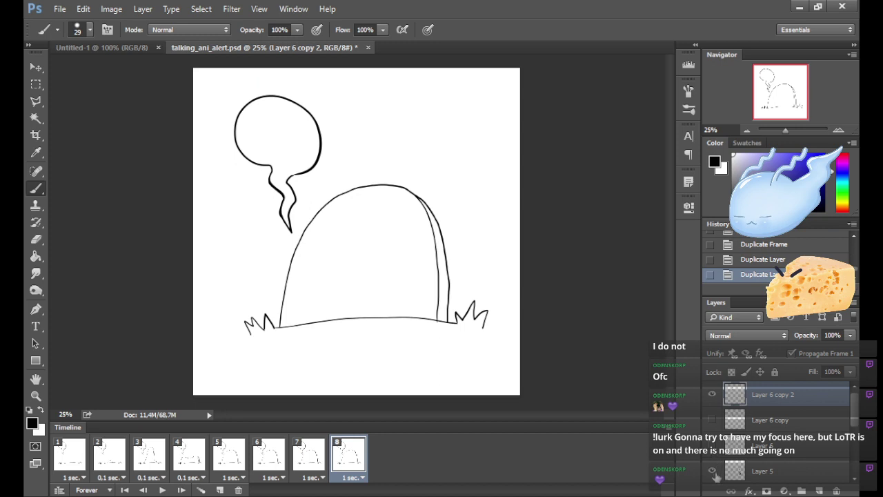
left_click(320, 459)
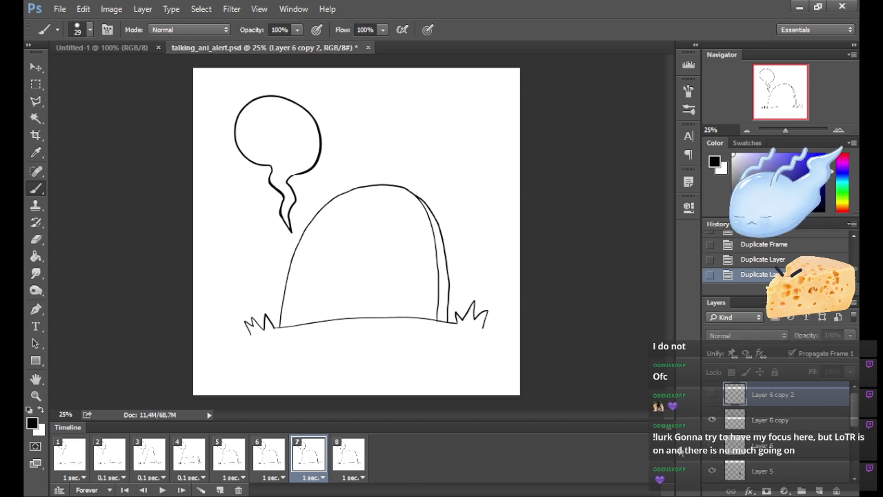
left_click(268, 459)
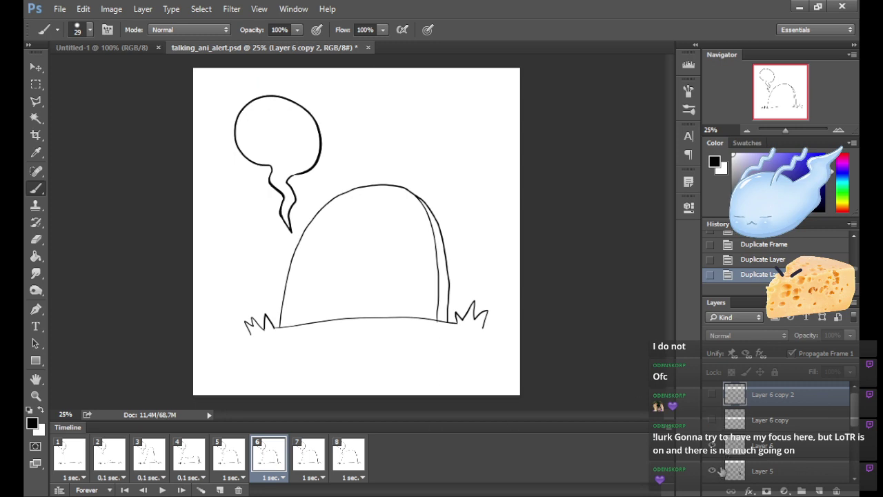
Check the ghost layers in frames 3 to 6 and hide Layer 6 copy in frames 1 to 5.
left_click(234, 457)
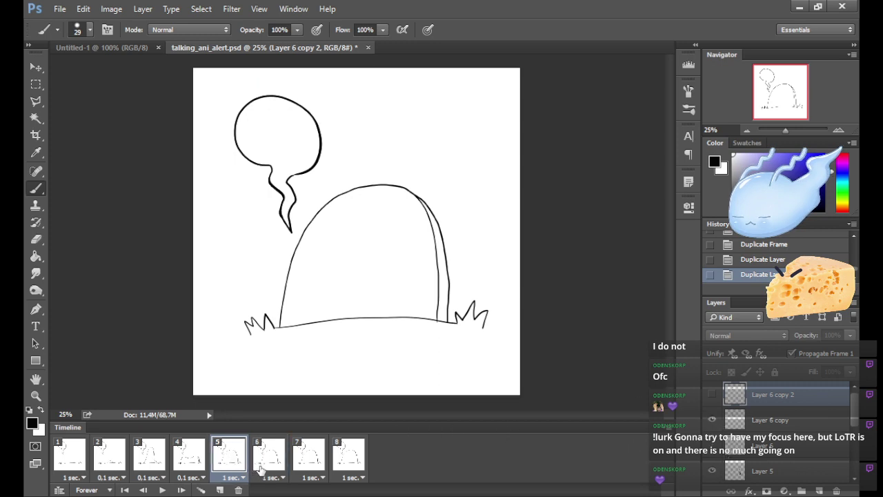
left_click(260, 469)
left_click(235, 470)
left_click(180, 456)
left_click(153, 459)
left_click(269, 460)
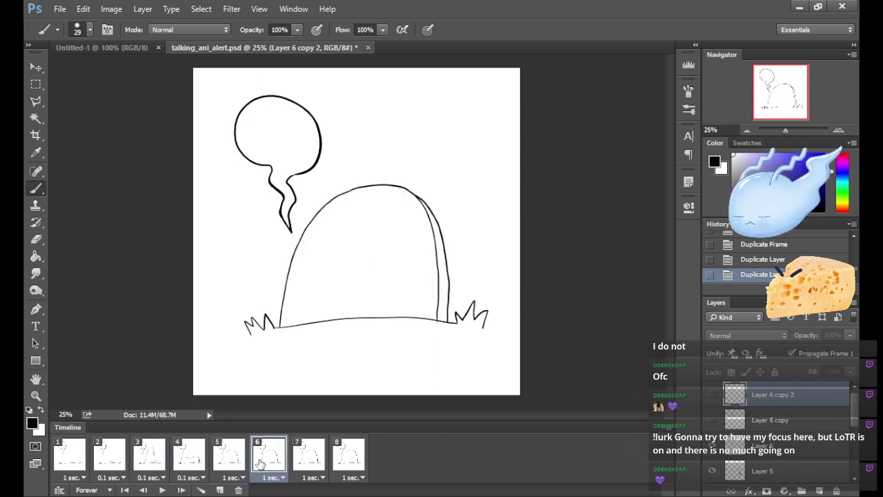
left_click(238, 461)
left_click(73, 456, "shift")
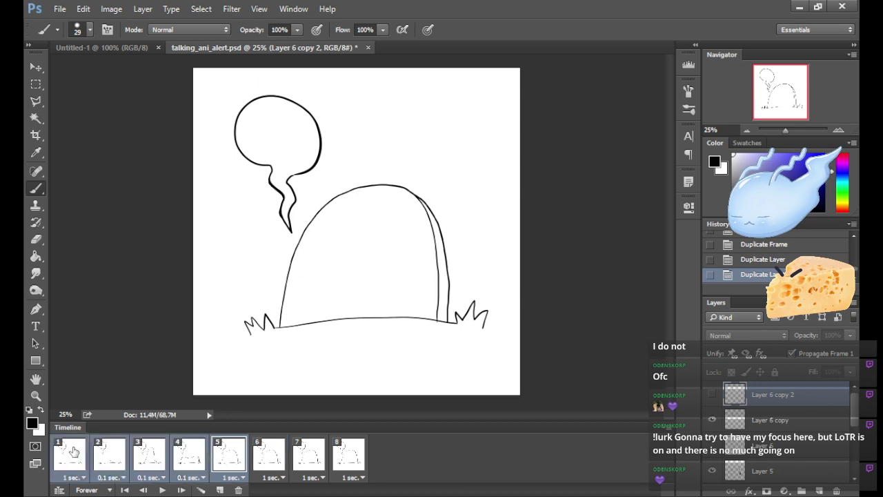
left_click(712, 419)
Set the opacity of Layer 6 to 26% in frame 6.
left_click(274, 460)
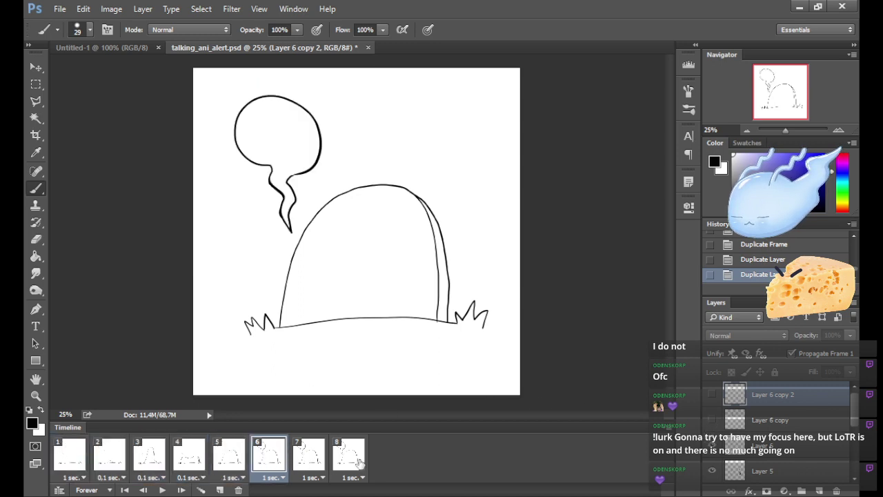
left_click(794, 445)
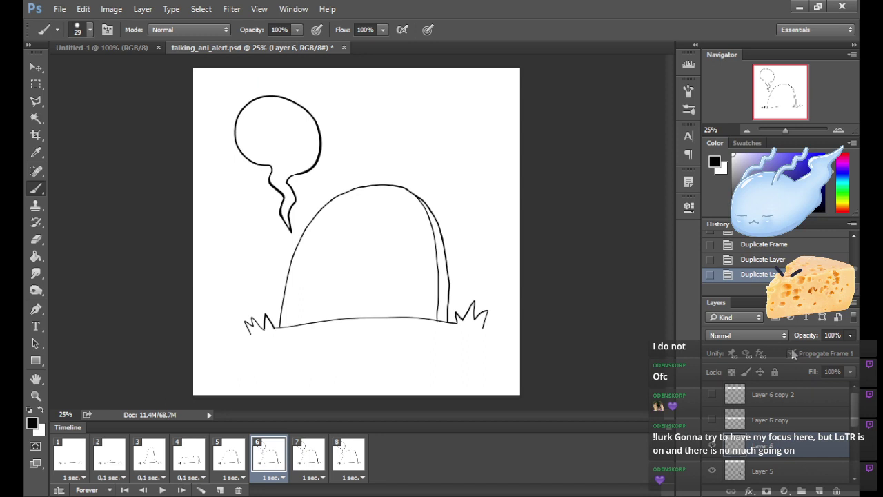
left_click(792, 351)
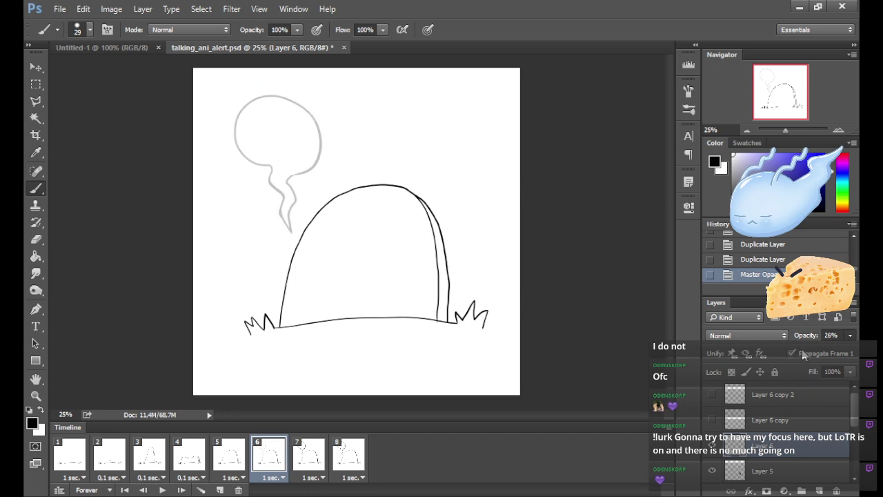
Set the opacity of Layer 6 copy to 47% in frame 7.
left_click(305, 452)
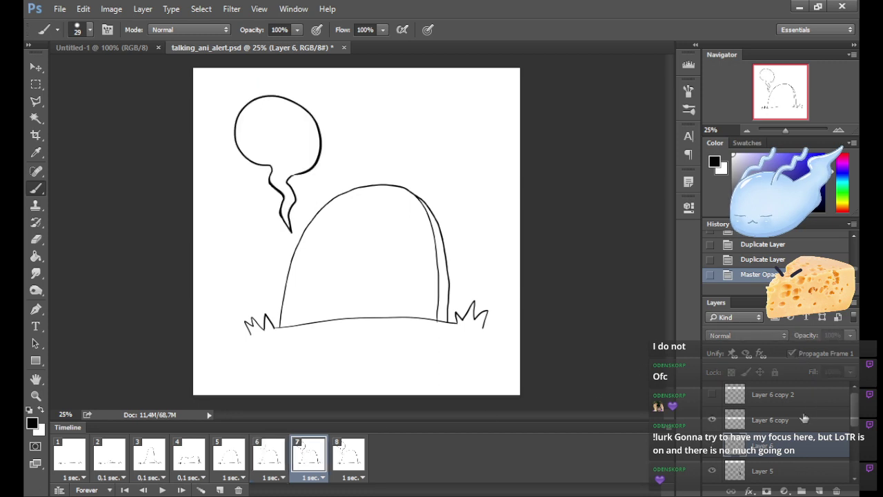
left_click(802, 418)
left_click(850, 335)
left_click(805, 352)
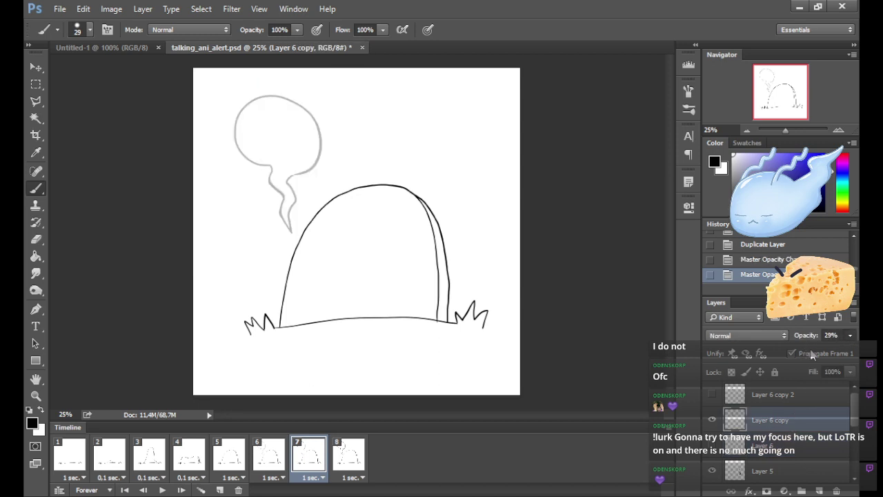
left_click_drag(812, 355, 816, 355)
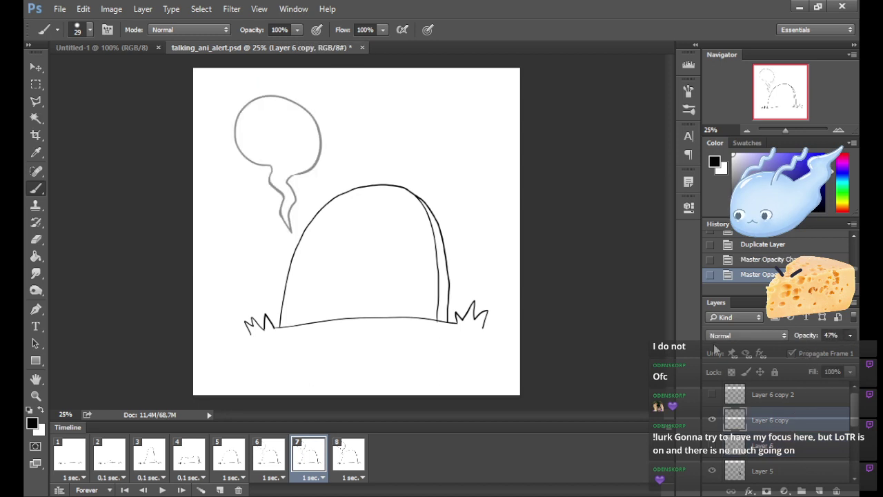
Compare frames 7 and 8, and set the opacity of Layer 6 copy 2 to 61% in frame 8.
left_click(349, 457)
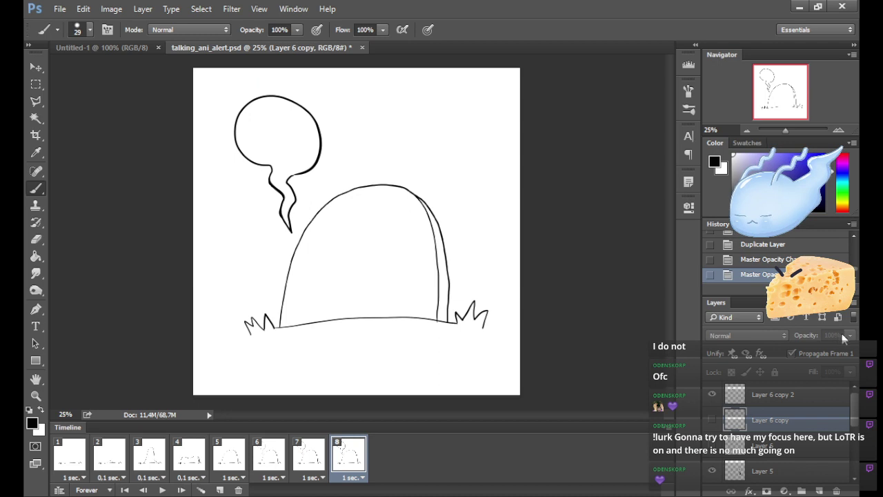
left_click(312, 461)
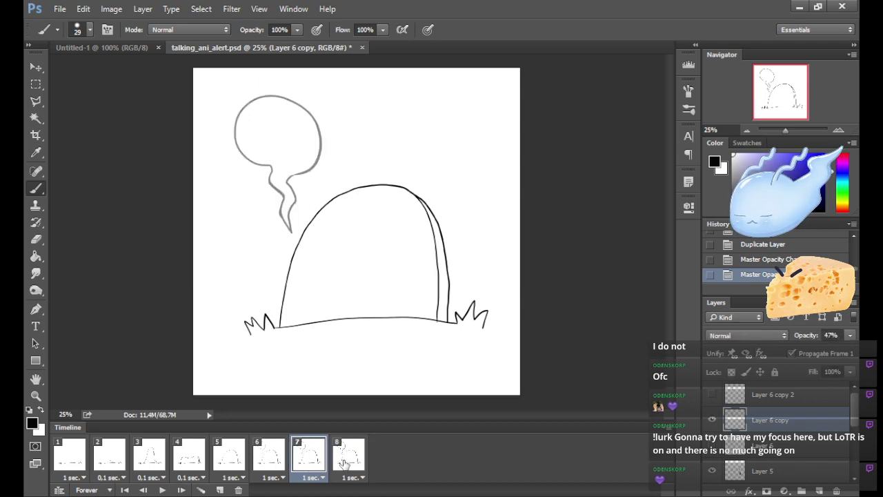
left_click(347, 461)
left_click(766, 398)
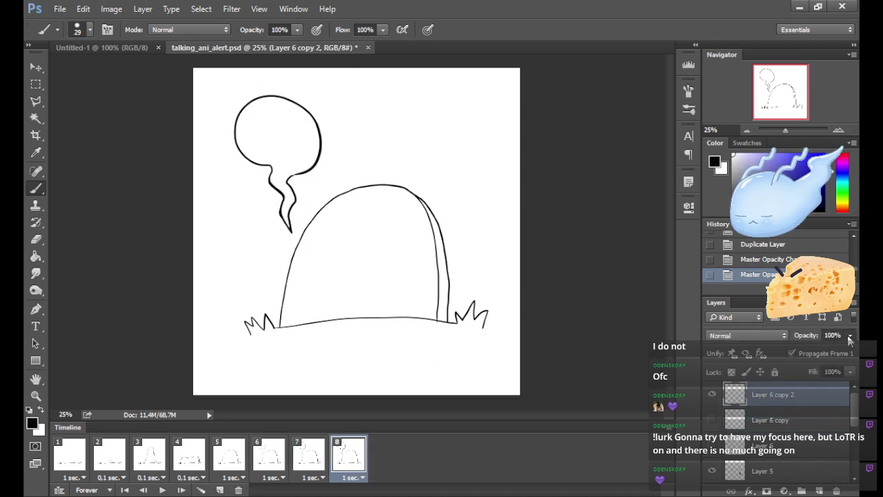
left_click(822, 354)
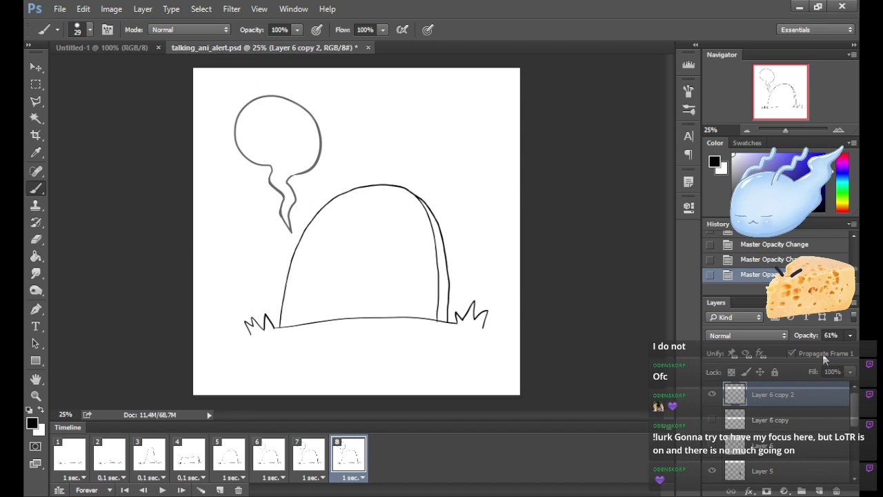
Compare frames 5 to 8 to examine how the ghost fades in beside the gravestone.
left_click(227, 461)
left_click(271, 461)
left_click(312, 460)
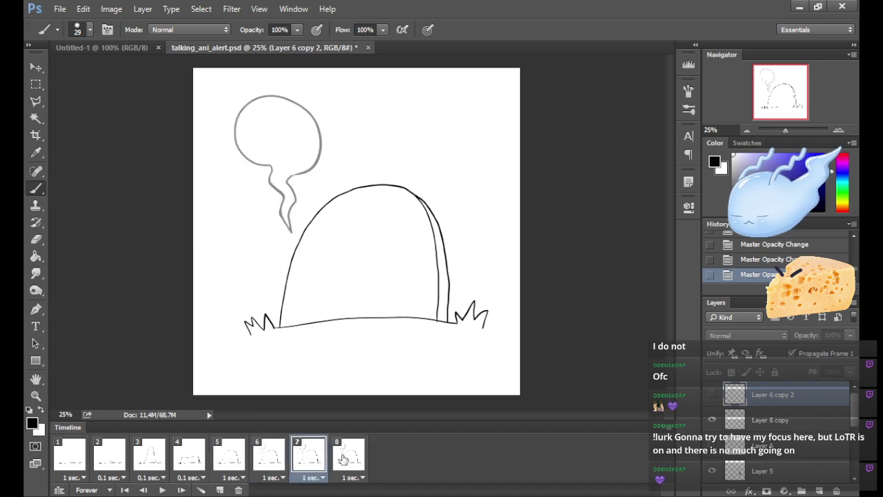
left_click(344, 461)
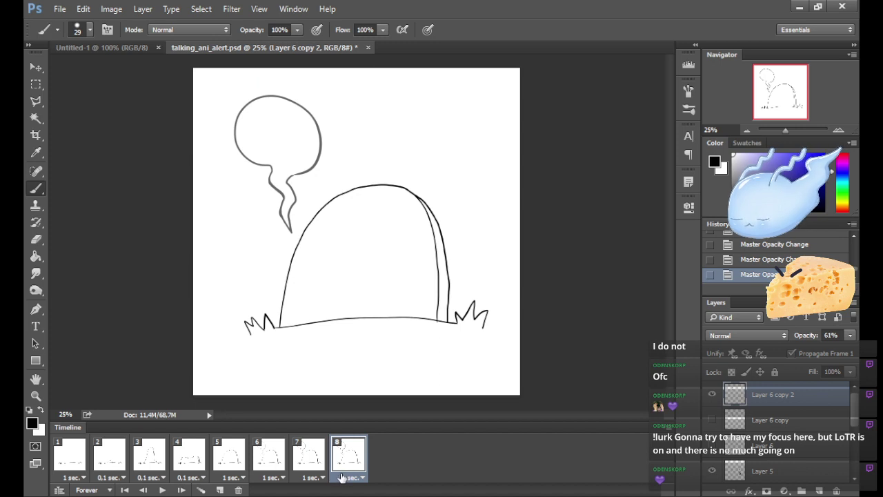
left_click(271, 460)
left_click(311, 460)
left_click(341, 465)
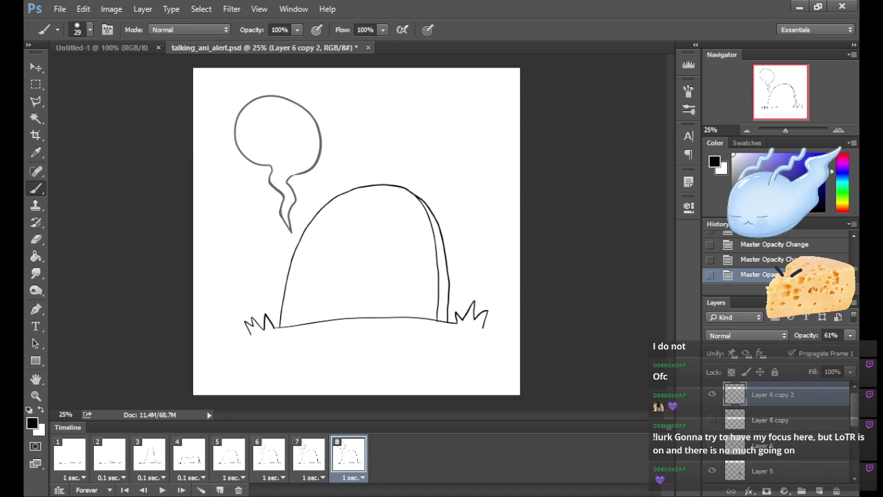
left_click(311, 466)
left_click(350, 467)
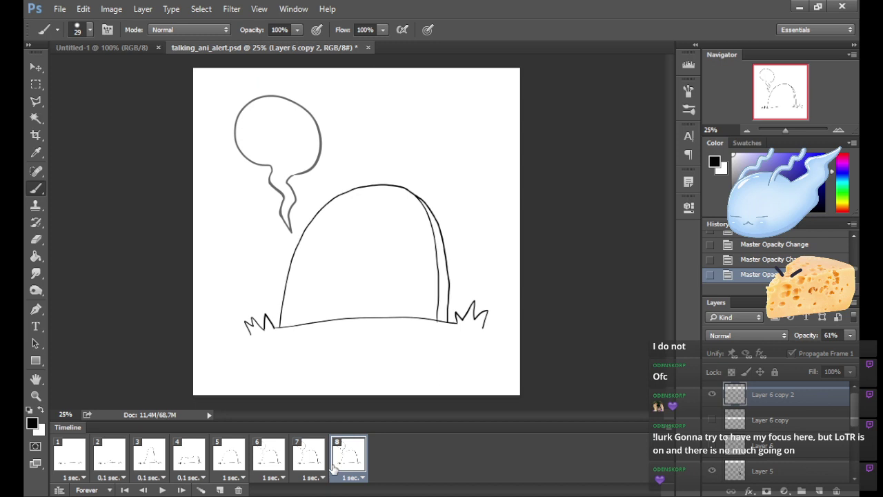
Duplicate frame 8 and Layer 6 copy 2, set the new layer's opacity to 83%, and check frames 7 and 8.
left_click(220, 490)
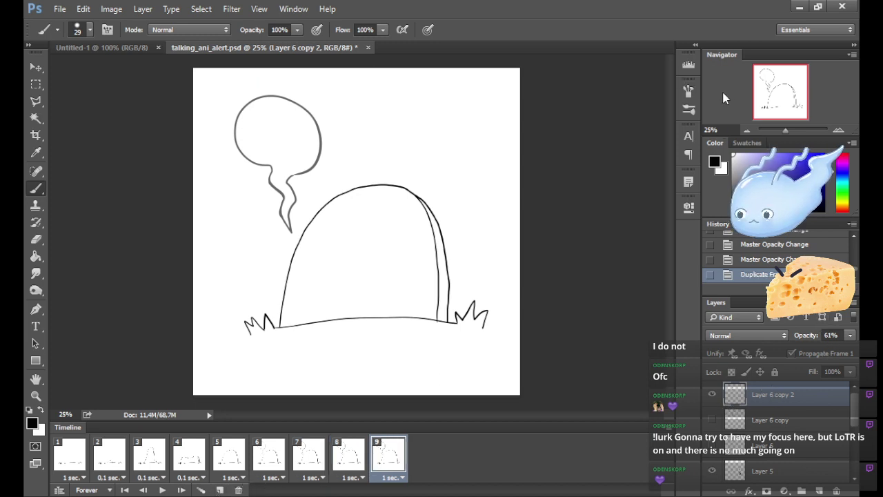
left_click(714, 160)
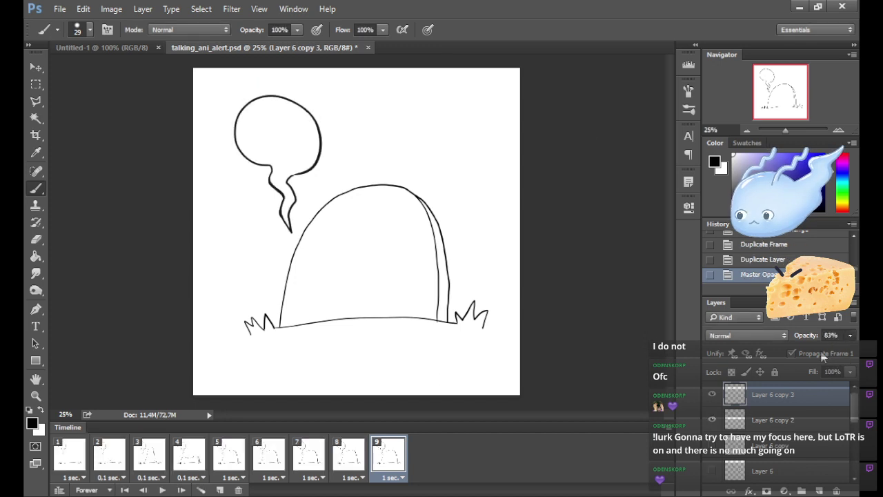
left_click(305, 460)
left_click(352, 466)
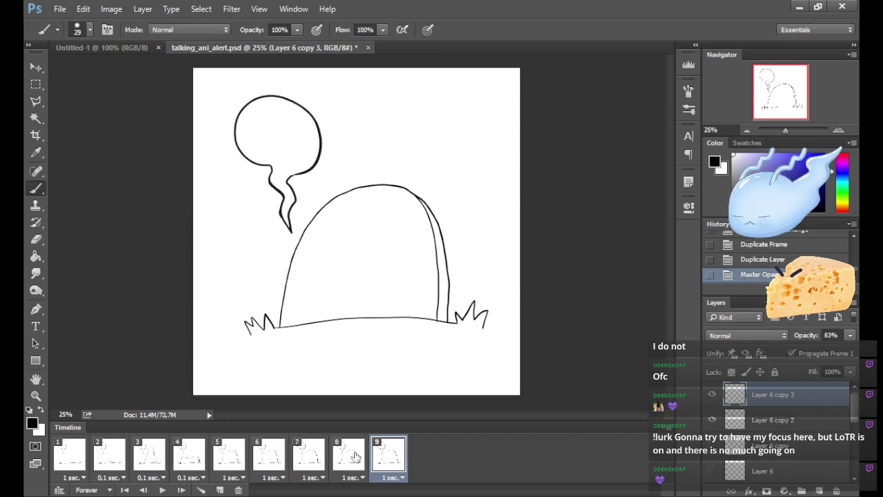
left_click(79, 460, "shift")
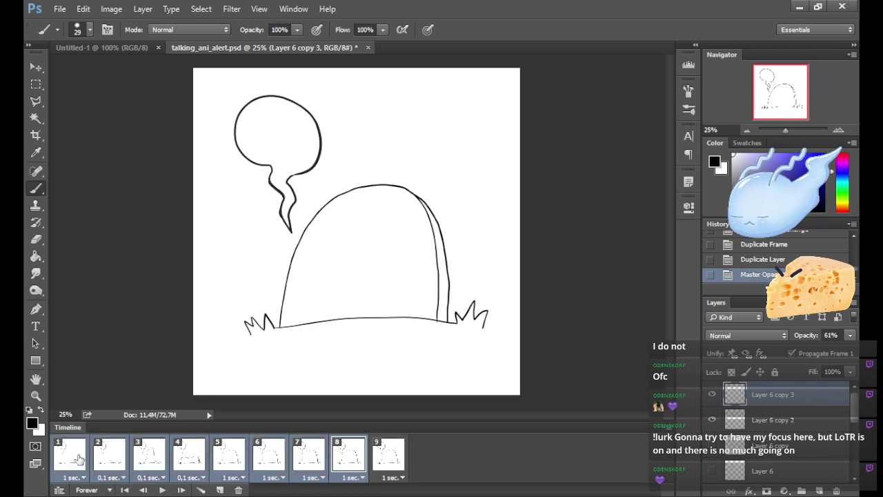
left_click(711, 421)
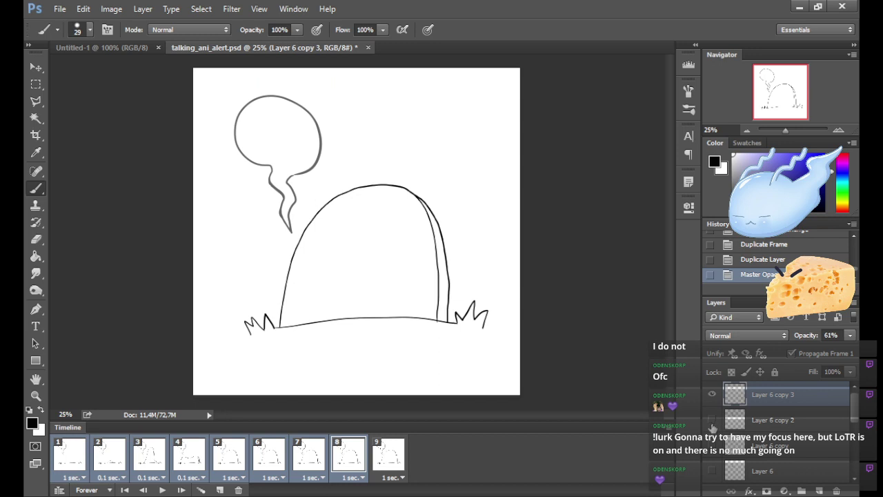
key("ctrl+z")
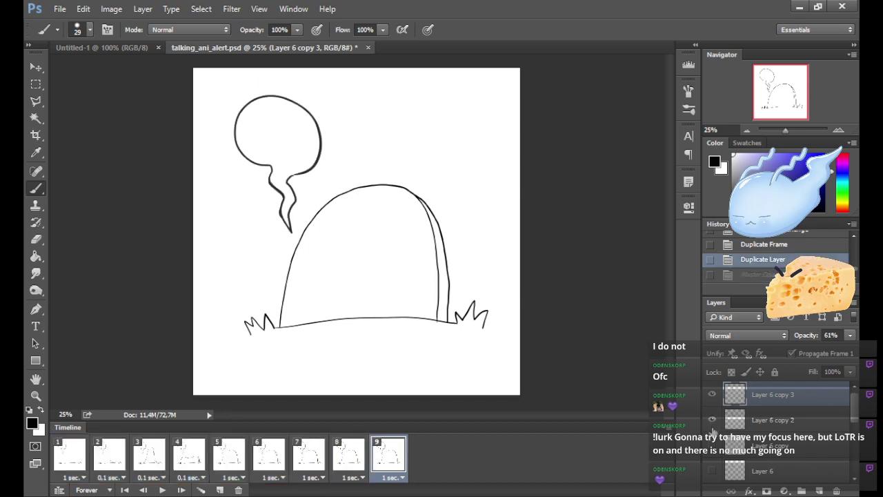
Hide Layer 6 copy 3 in frames 1 to 8 and Layer 6 copy 2 in frame 9, then restore the undone opacity change.
left_click(351, 463)
left_click(77, 459, "shift")
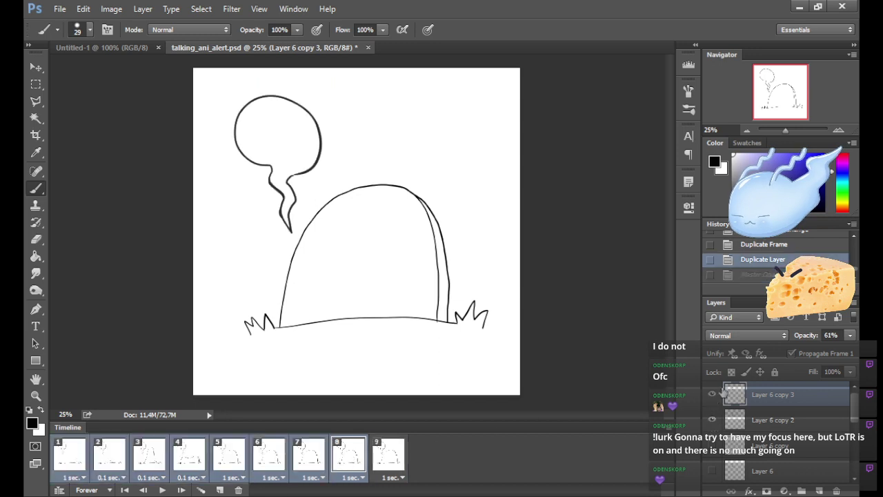
left_click(390, 464)
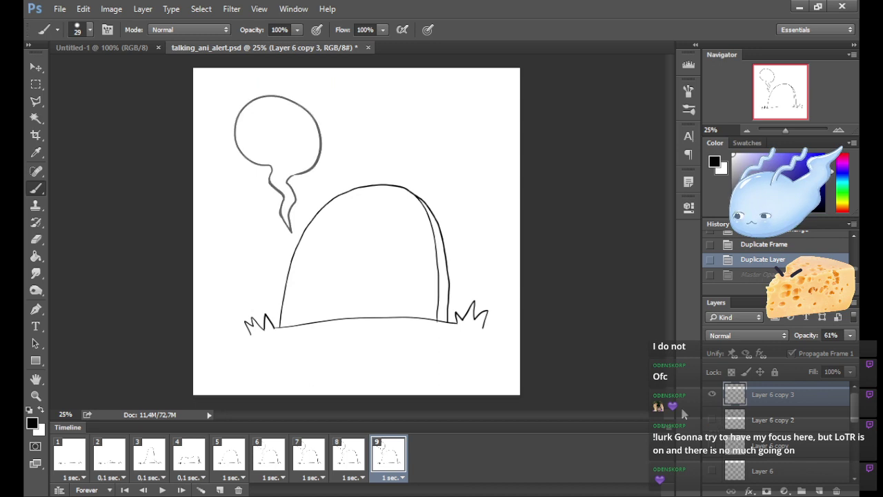
left_click(345, 466)
left_click(384, 467)
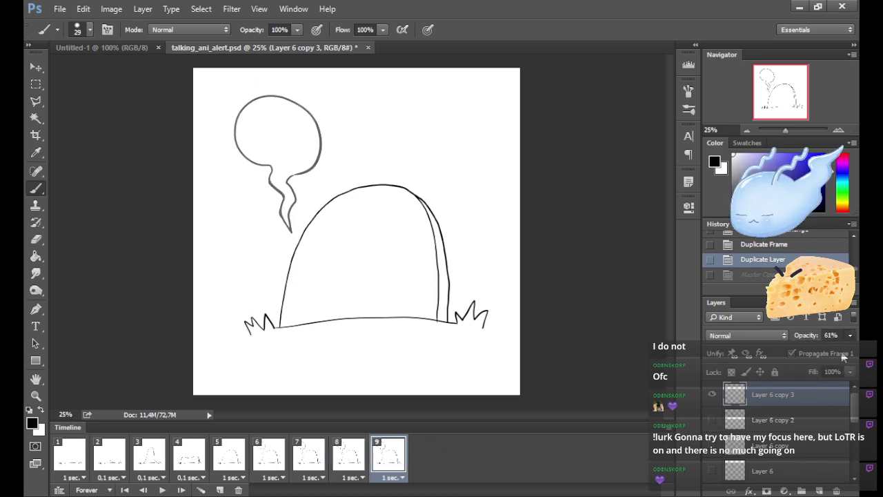
key("ctrl+z")
Compare the ghost's fade-in across frames 5 to 8, and set the opacity of Layer 6 copy 2 to 72% in frame 8.
left_click(347, 457)
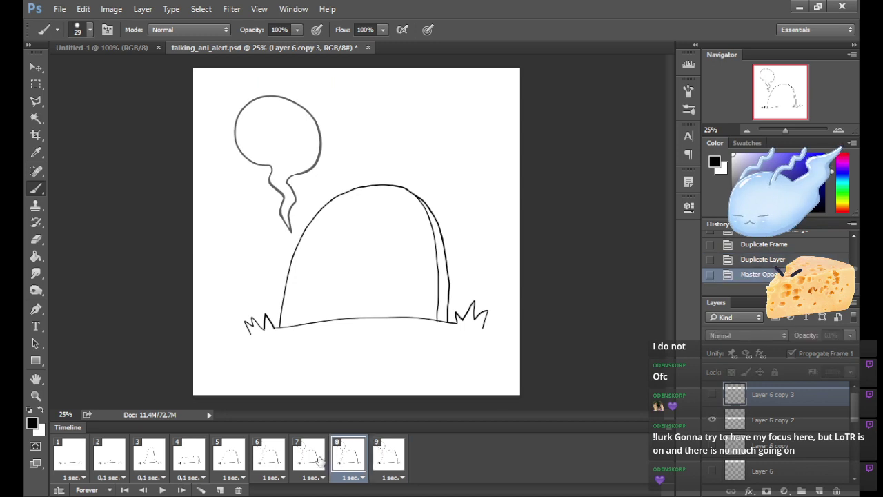
left_click(319, 461)
left_click(280, 460)
left_click(236, 460)
left_click(271, 461)
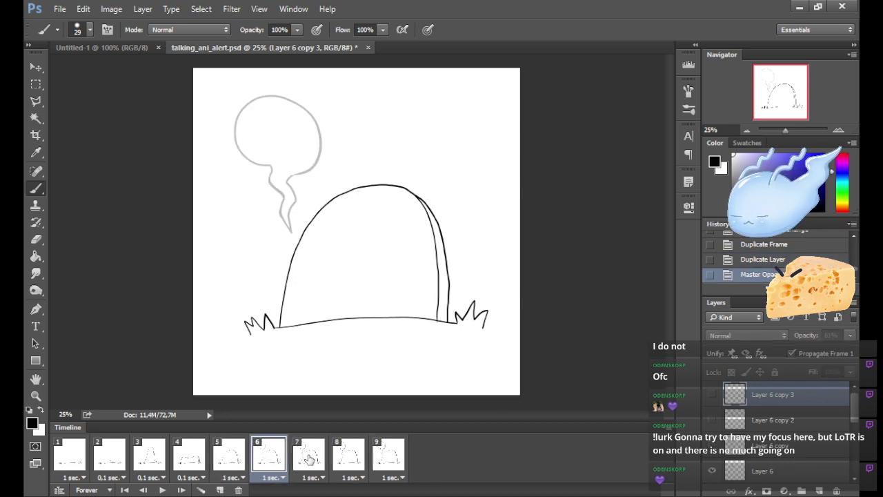
left_click(314, 459)
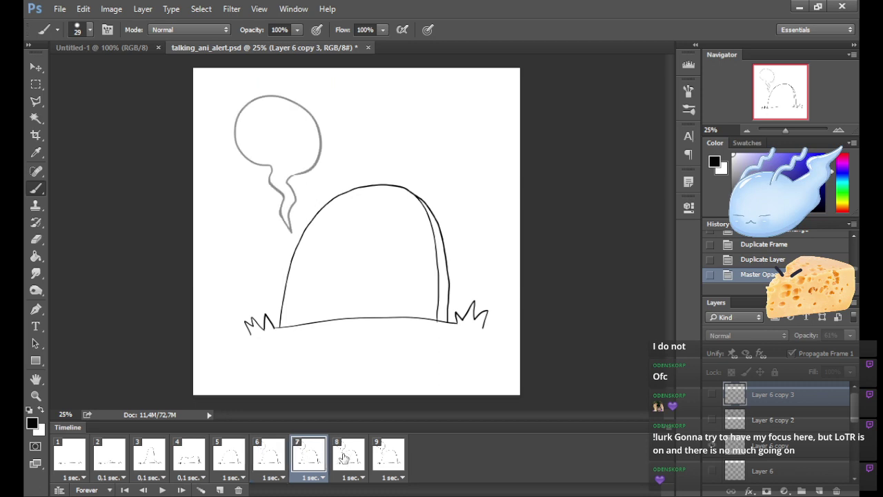
left_click(353, 460)
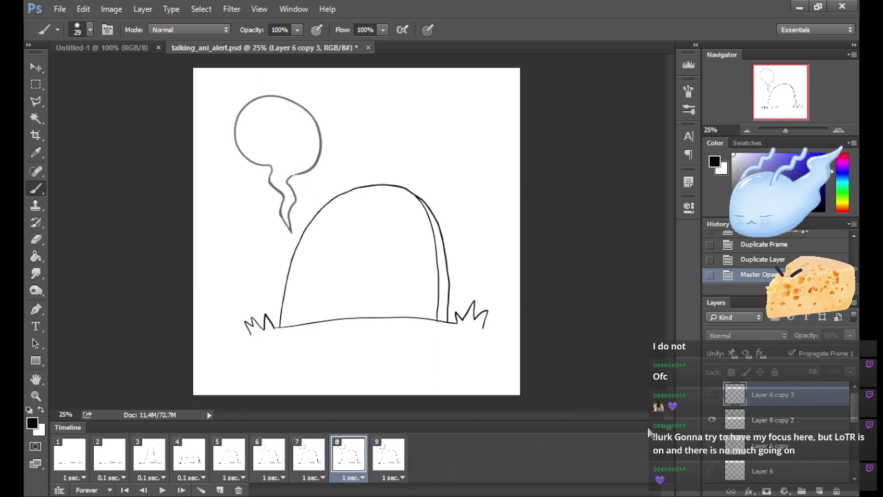
left_click(768, 420)
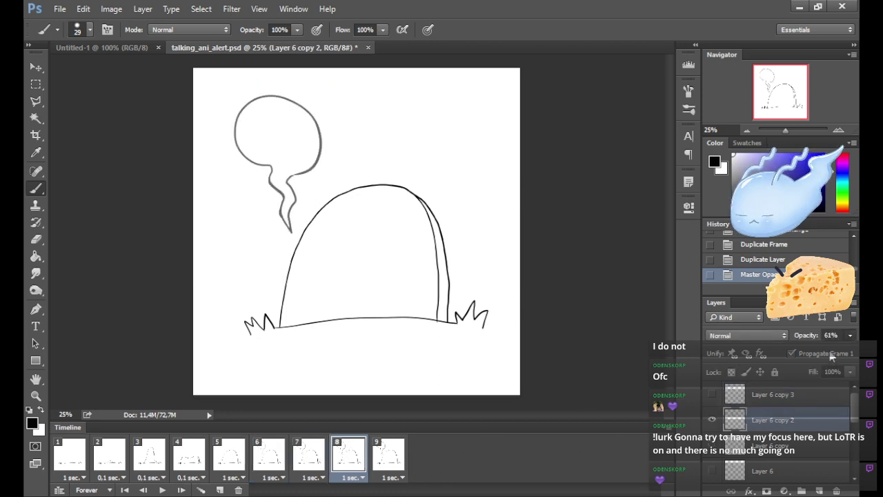
left_click_drag(832, 351, 837, 352)
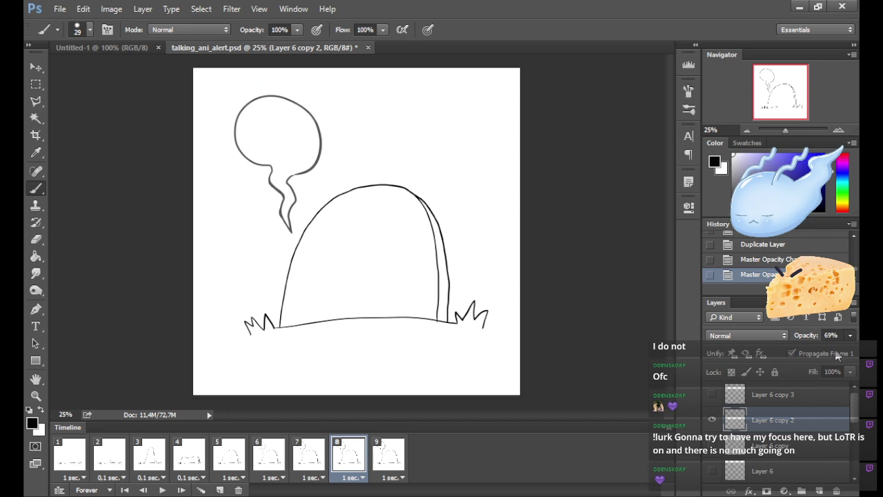
Set the opacity of Layer 6 copy 3 to 100% in frame 9.
left_click(381, 456)
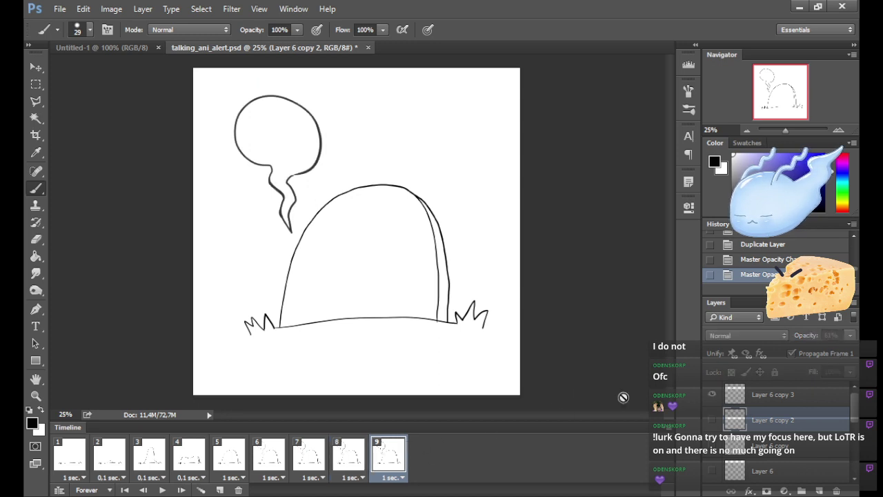
left_click(780, 402)
left_click(851, 334)
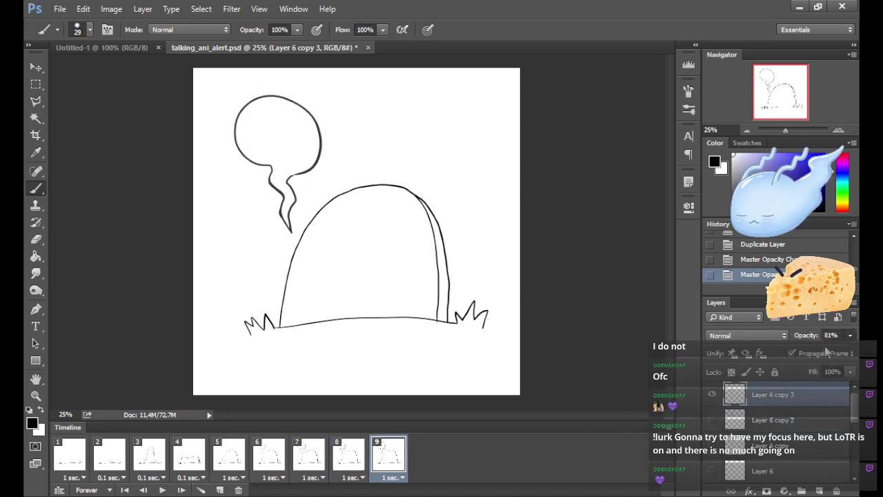
left_click_drag(832, 351, 848, 360)
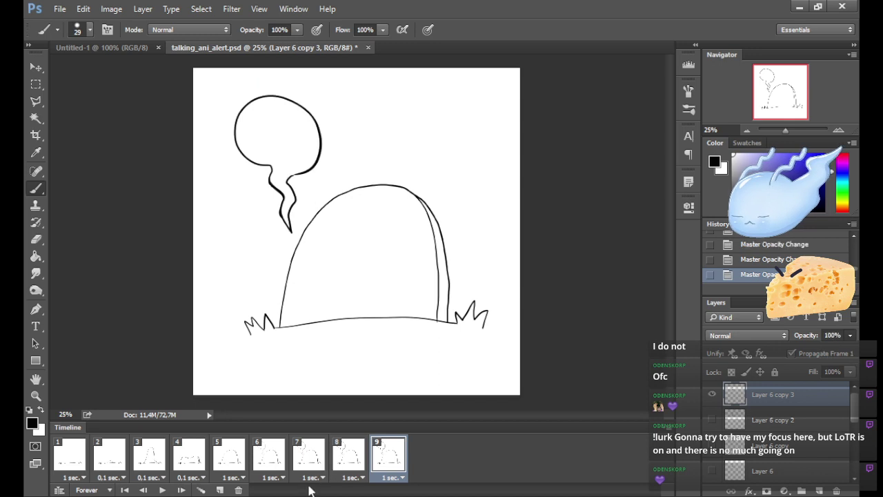
Free Transform the ghost on Layer 6 in frame 6, moving it down and slightly left to about X 468 px, Y 709 px.
left_click(266, 456)
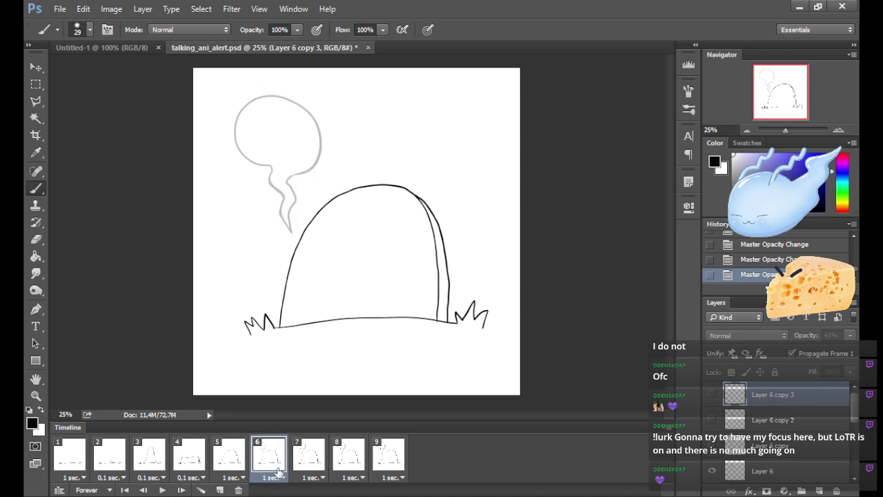
left_click(773, 469)
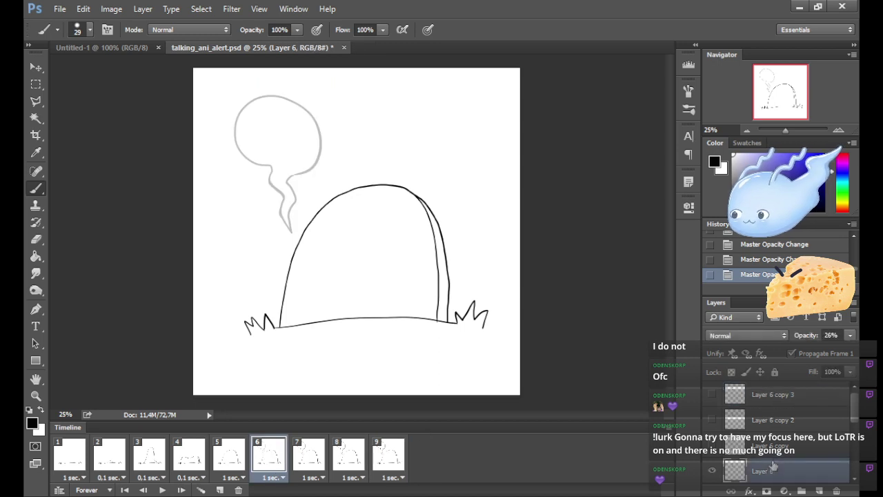
left_click(40, 84)
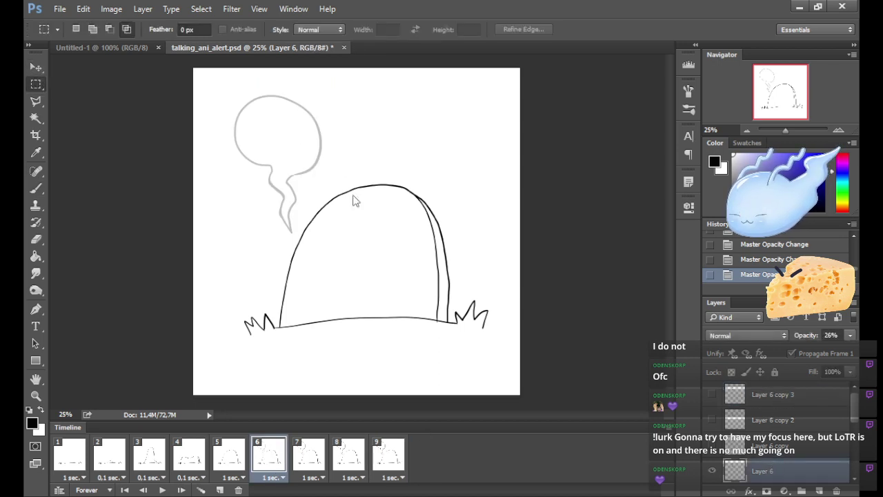
key("ctrl+t")
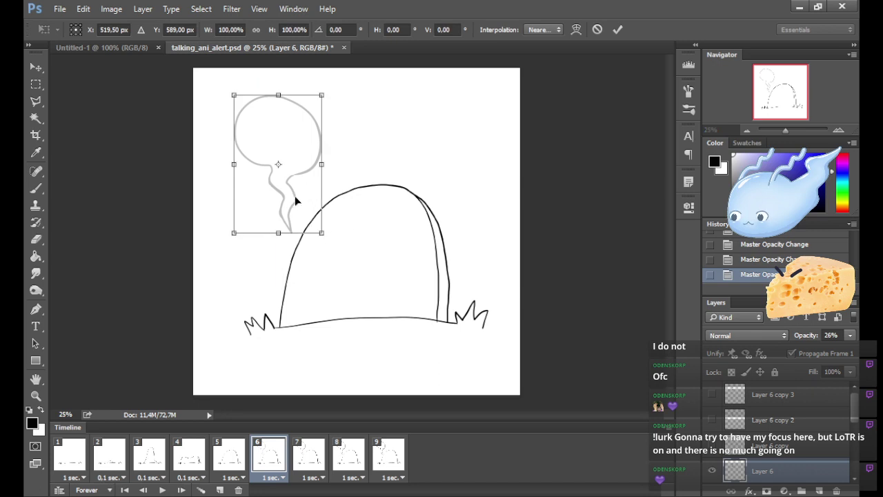
left_click_drag(296, 200, 287, 220)
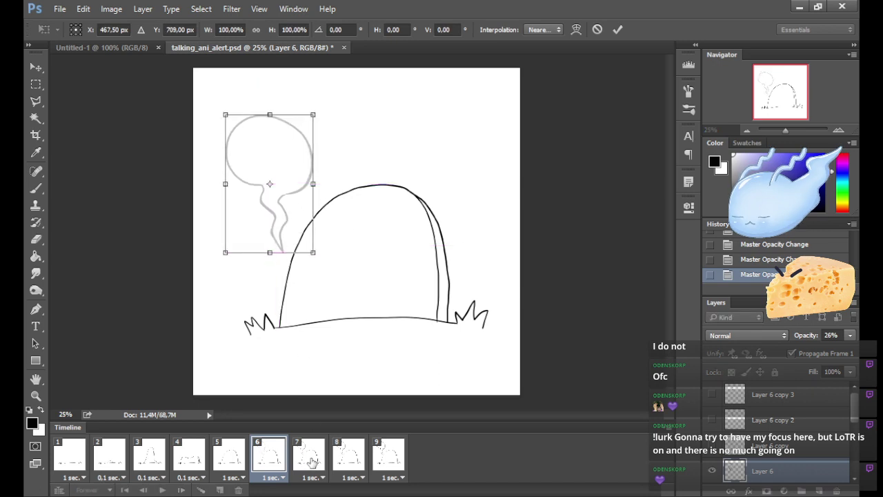
left_click(618, 29)
Move the ghost on Layer 6 copy slightly down in frame 7, showing Layer 6 temporarily as a position reference.
left_click(308, 455)
left_click(785, 447)
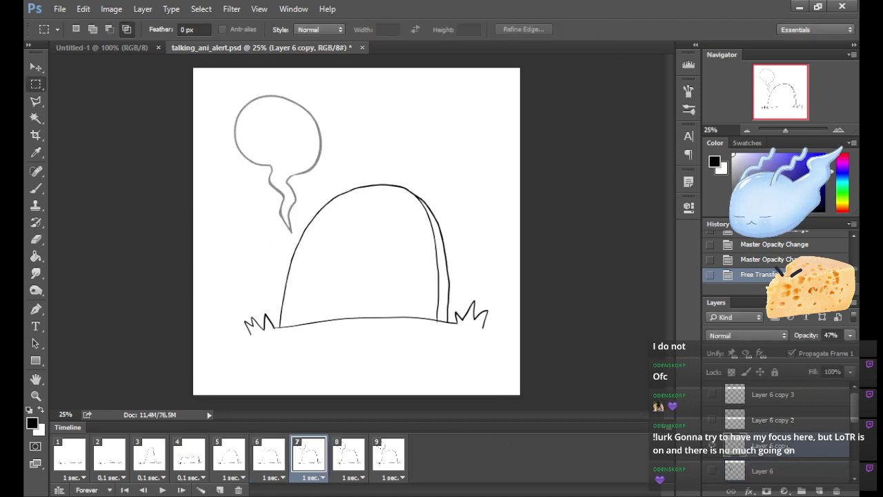
left_click(712, 470)
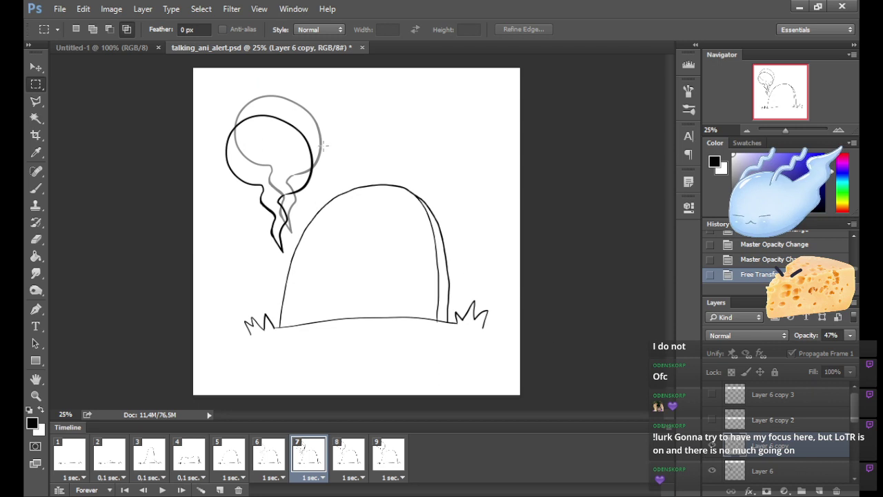
left_click_drag(325, 149, 321, 157)
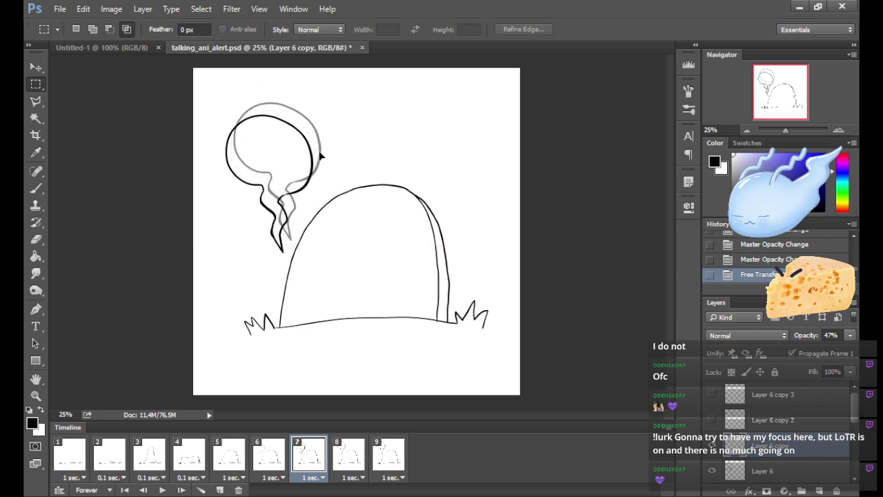
left_click(713, 471)
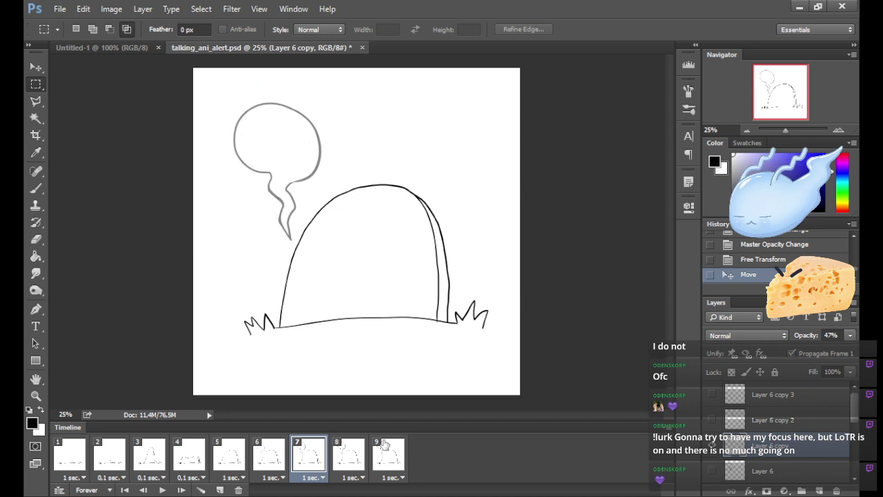
Compare the ghost's position across frames 6 to 8, temporarily showing Layer 6 copy in frame 8 as a reference.
left_click(343, 452)
left_click(752, 418)
left_click(712, 445)
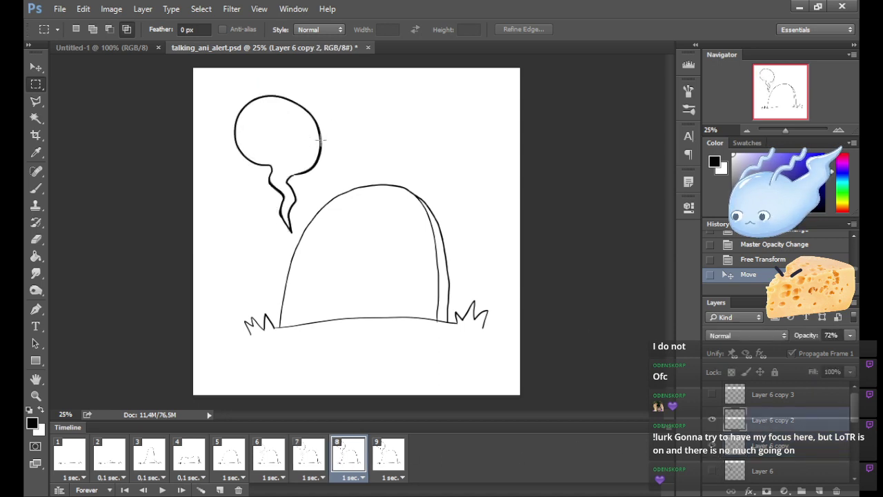
left_click(312, 461)
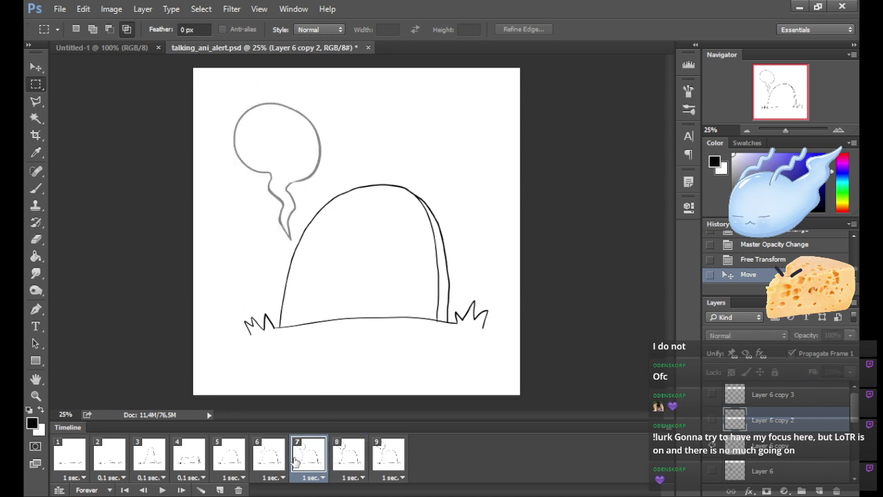
left_click(275, 464)
left_click(311, 462)
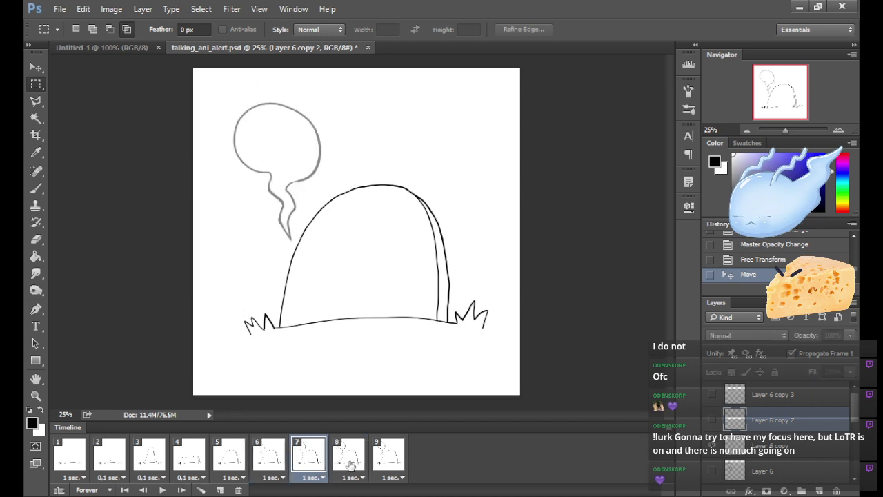
left_click(350, 464)
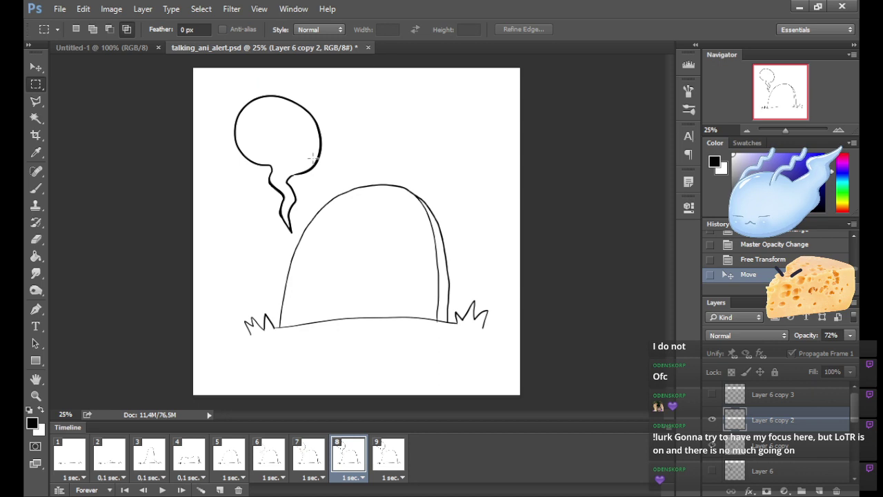
left_click(712, 445)
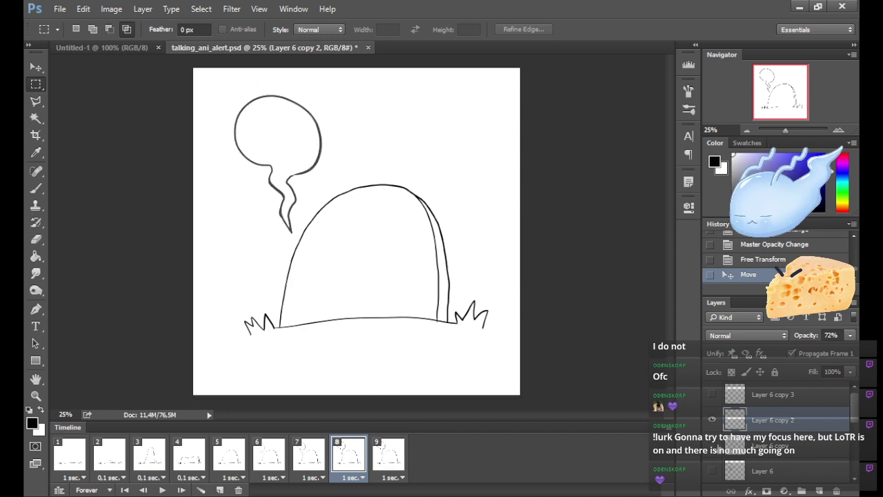
Move the ghost up and slightly right on Layer 6 copy 2 in frame 8 and on Layer 6 copy 3 in frame 9.
left_click(390, 462)
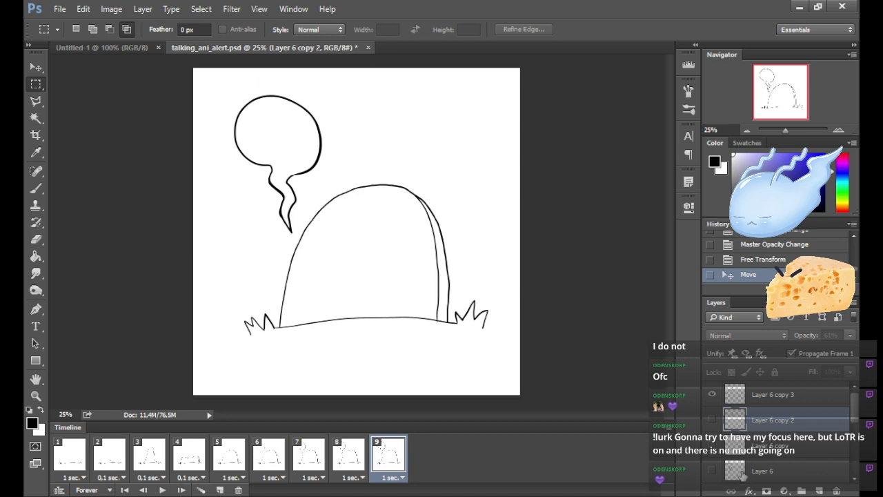
left_click(360, 456)
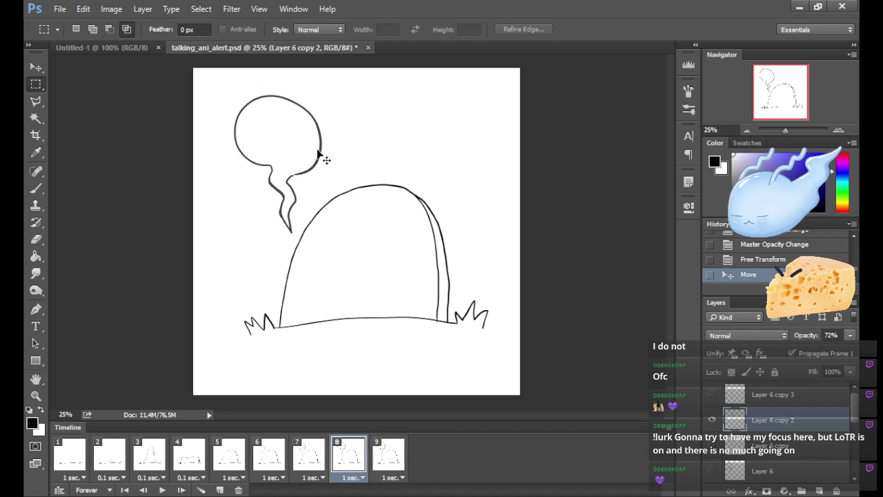
left_click_drag(319, 153, 331, 121)
left_click(396, 464)
left_click(795, 397)
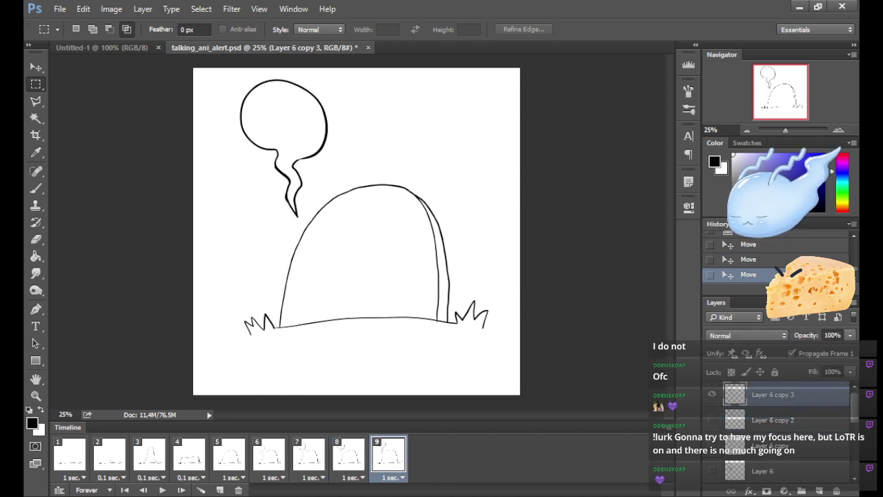
Set the delay of frames 6 to 9 to 0.1 seconds and play the animation from frame 5.
left_click(273, 463, "shift")
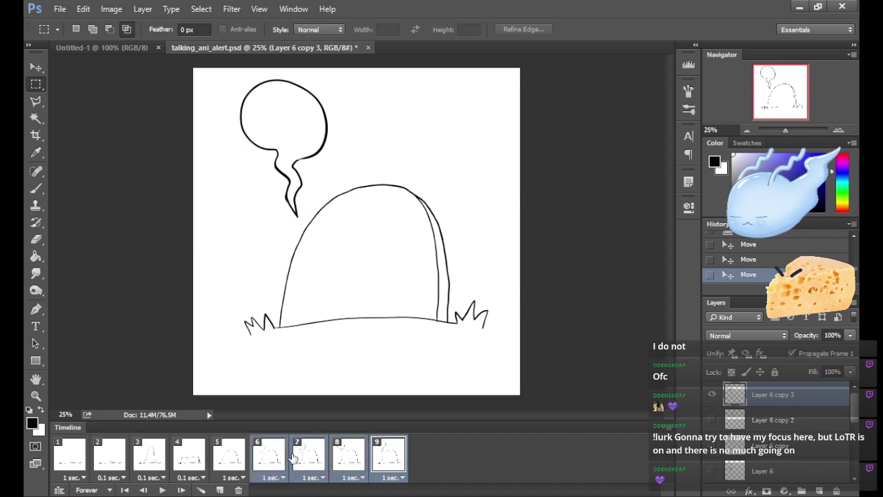
left_click(275, 477)
left_click(309, 335)
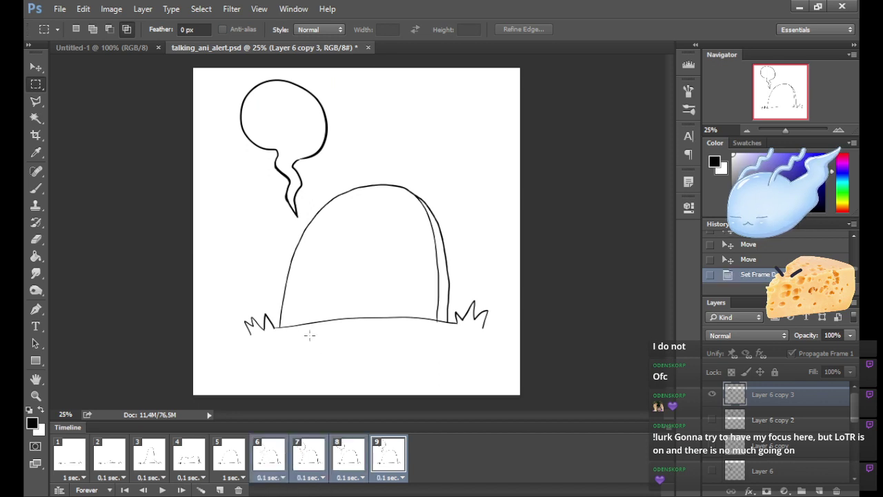
left_click(232, 461)
left_click(162, 490)
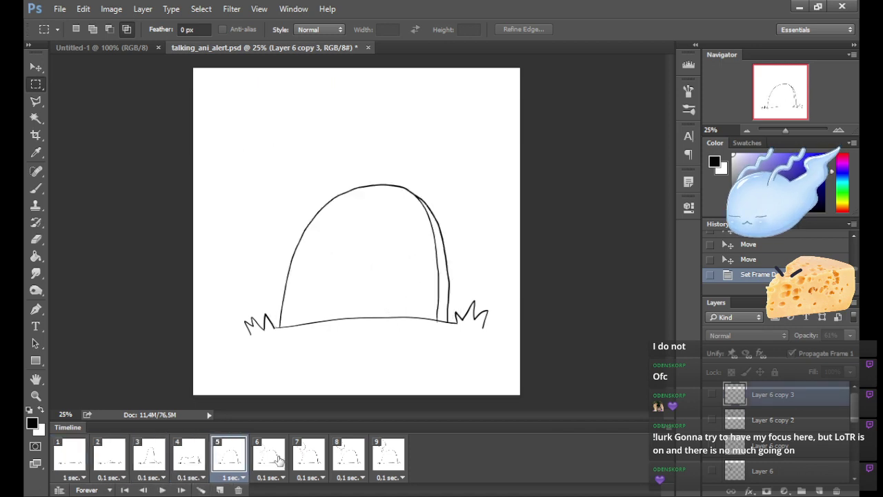
Delete frames 6 to 9 from the timeline and play back the remaining frames.
left_click(302, 461)
left_click(264, 461)
left_click(390, 459, "shift")
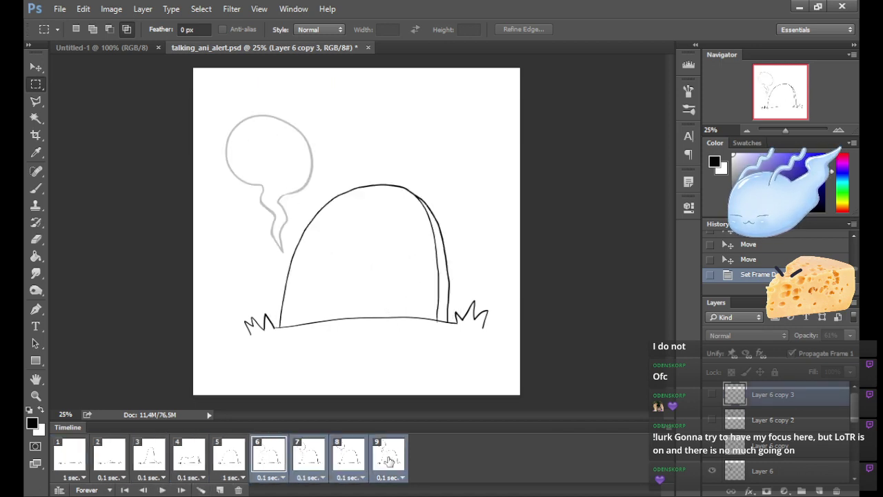
left_click(238, 490)
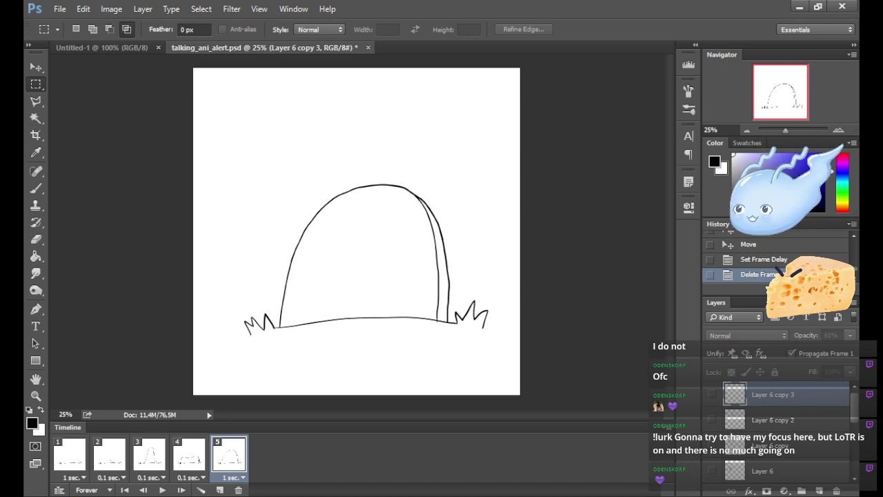
key("space")
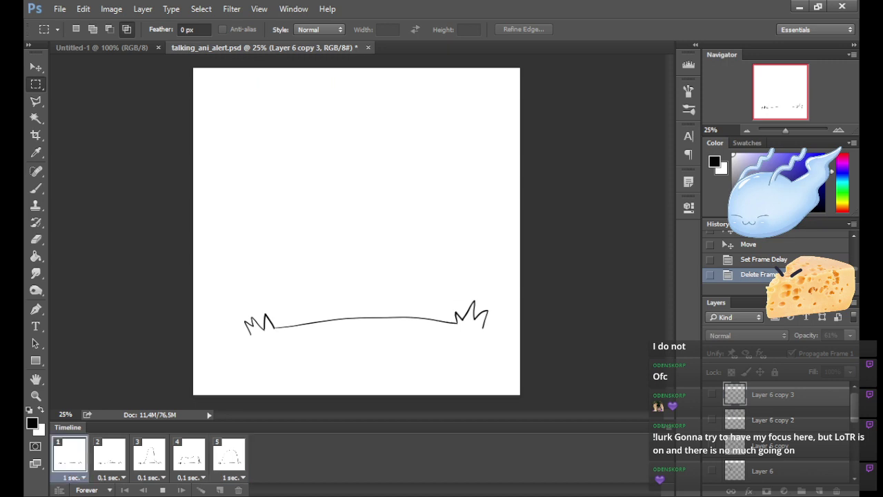
left_click(163, 490)
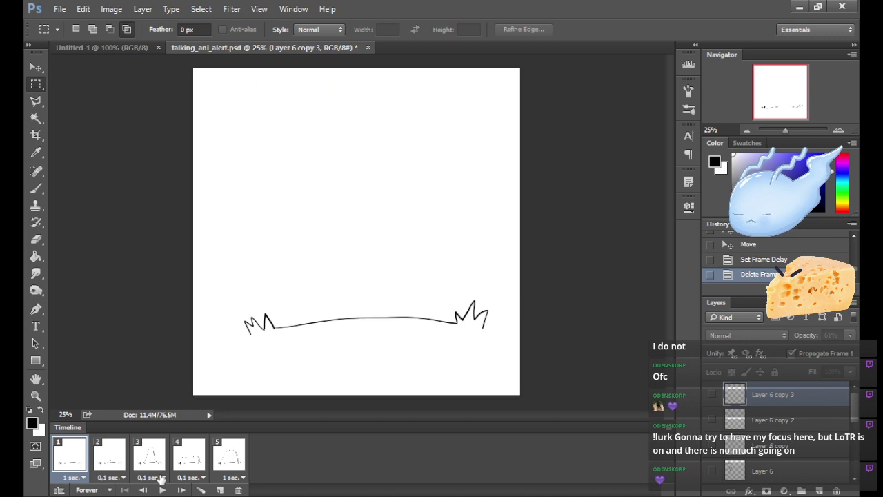
Delete the ghost layers: Layer 6, Layer 6 copy, Layer 6 copy 2 and Layer 6 copy 3.
mouse_move(856, 407)
left_mouse_down()
mouse_move(854, 469)
mouse_move(842, 396)
left_mouse_up()
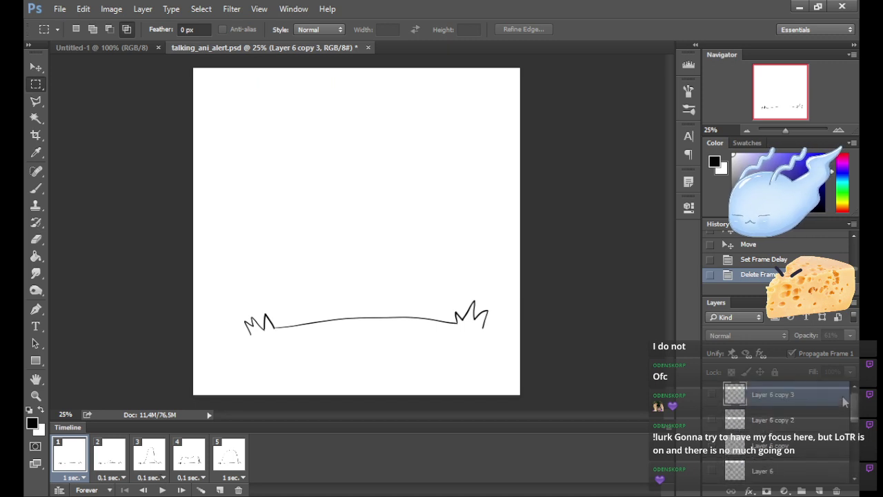
left_click(230, 458)
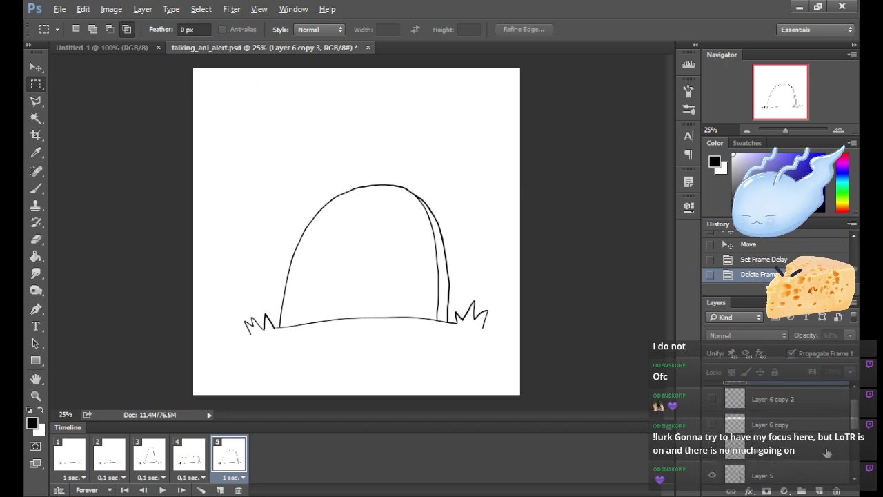
left_click(837, 491)
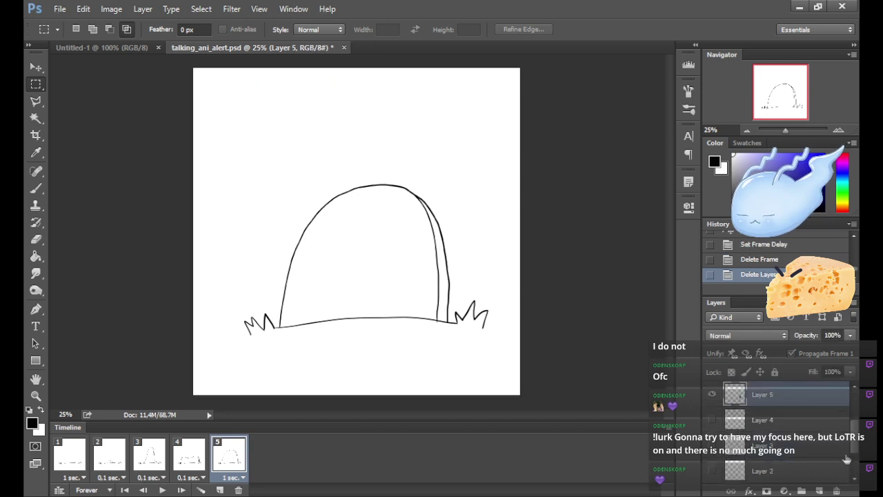
left_click_drag(853, 447, 853, 410)
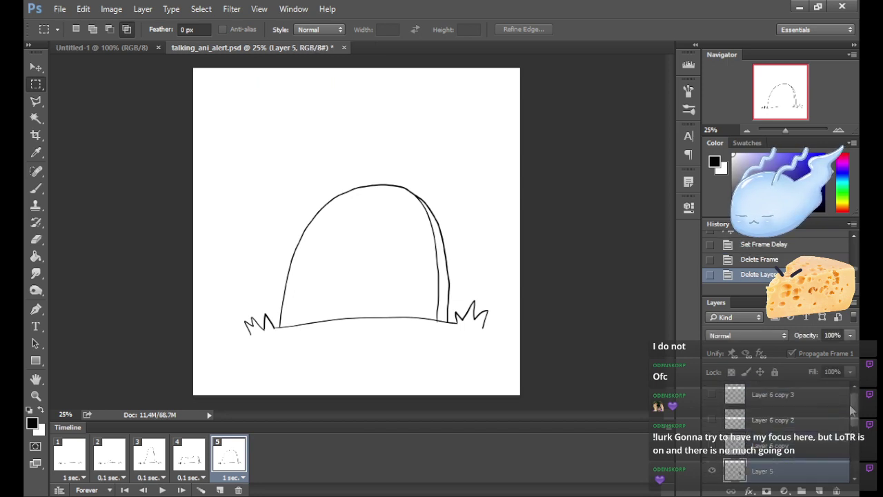
left_click(828, 399)
left_click(837, 491)
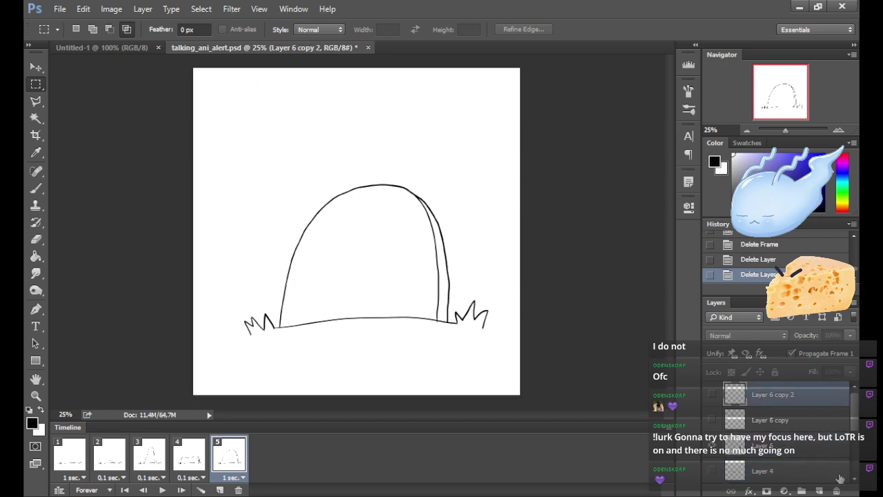
left_click(837, 490)
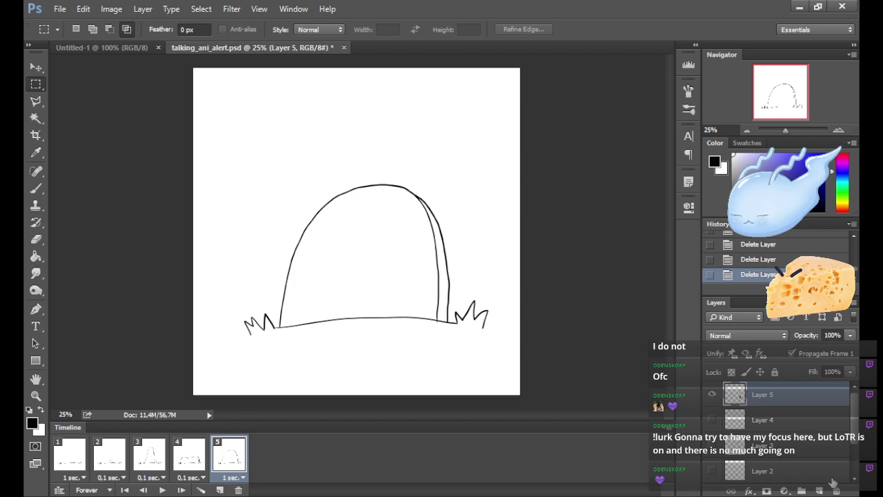
Check frames 1 to 3, then erase a small spot at the gravestone's lower-right base on Layer 3 in frame 3.
left_click(71, 458)
left_click(112, 464)
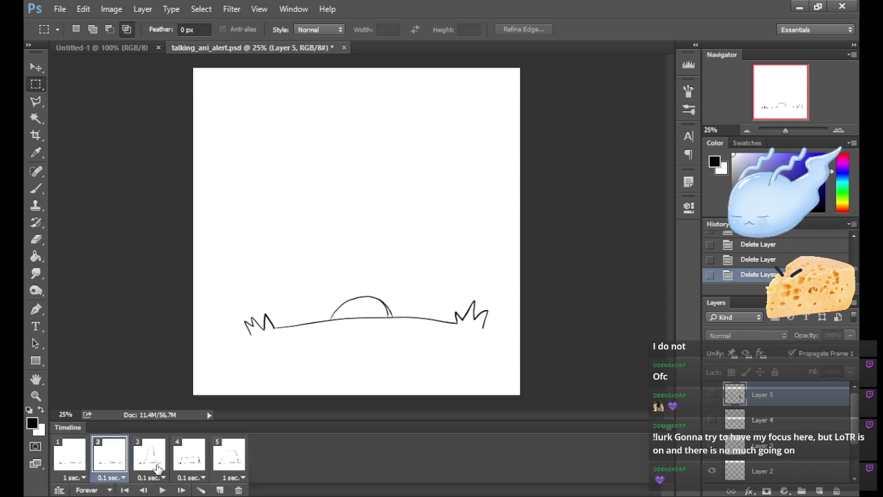
left_click(152, 471)
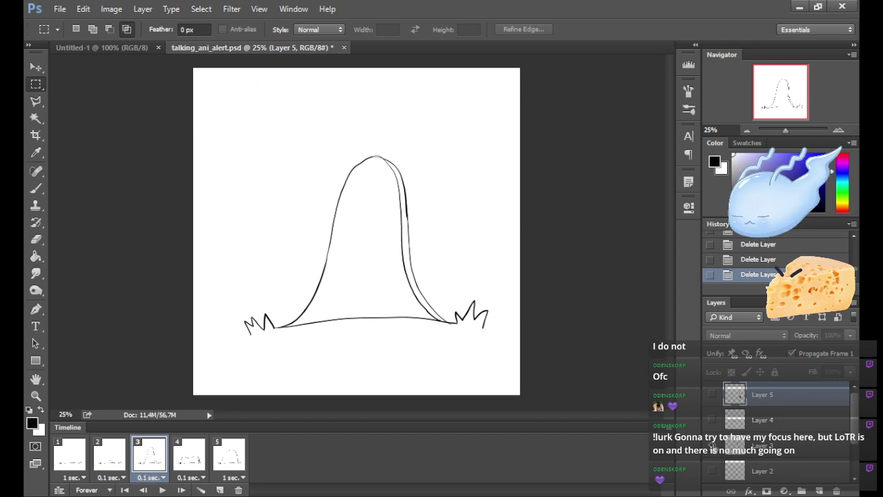
left_click(714, 445)
left_click(714, 445)
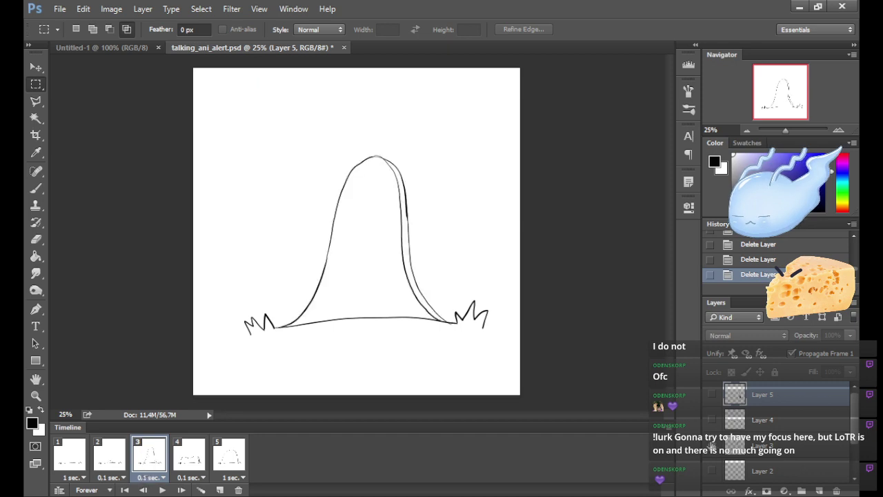
left_click(754, 440)
left_click(451, 325)
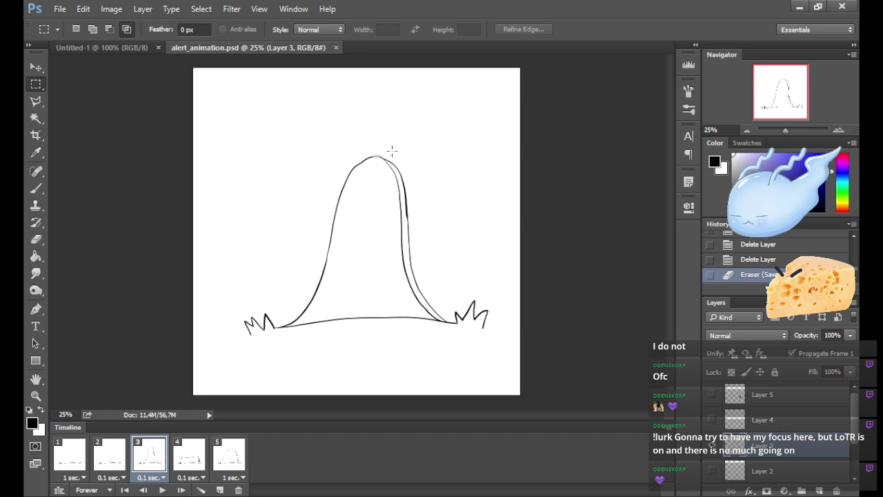
In Clip Studio Paint, set the drawing colour to black and test the Milli pen_stabilization and Felt pen on Layer 1, undoing the test strokes.
key("alt+Tab")
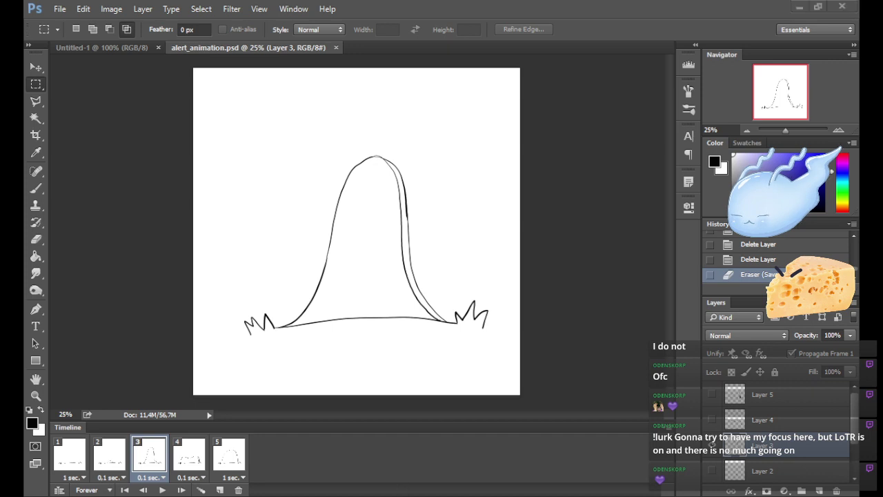
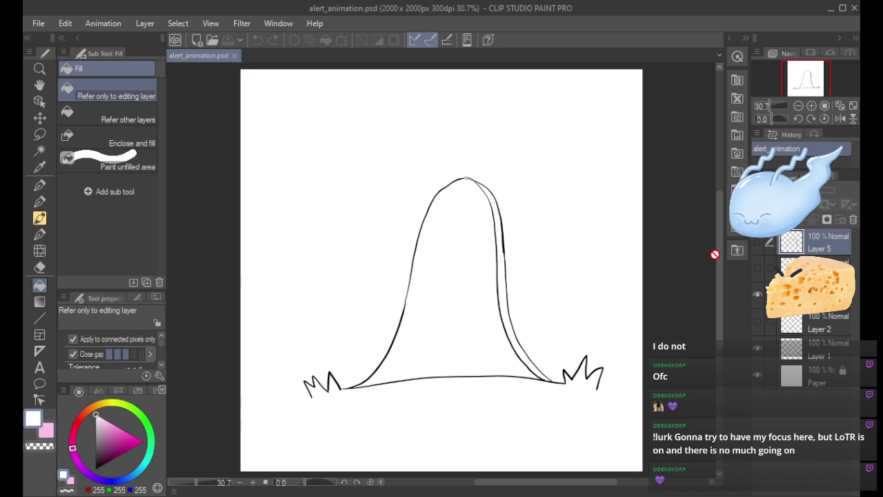
left_click(40, 235)
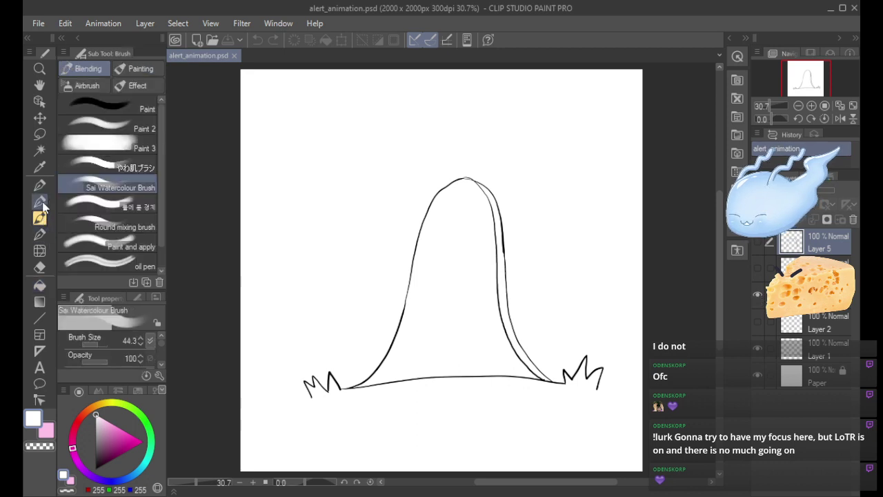
left_click(40, 203)
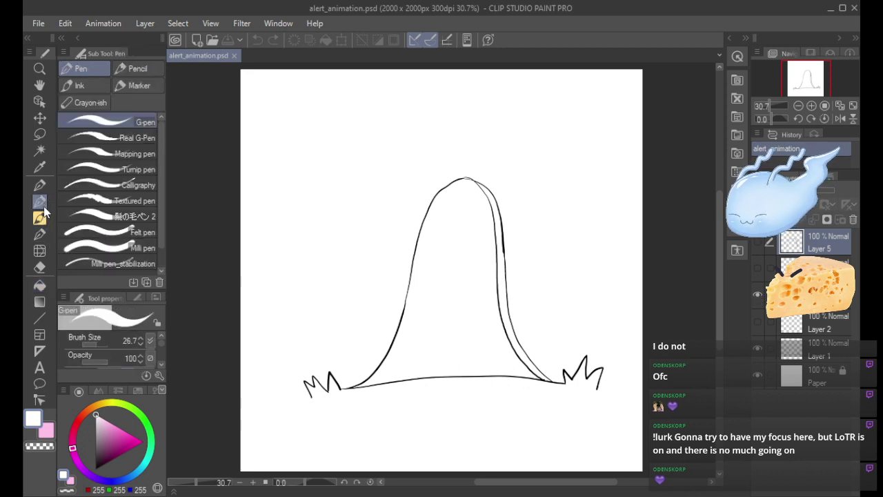
left_click(102, 265)
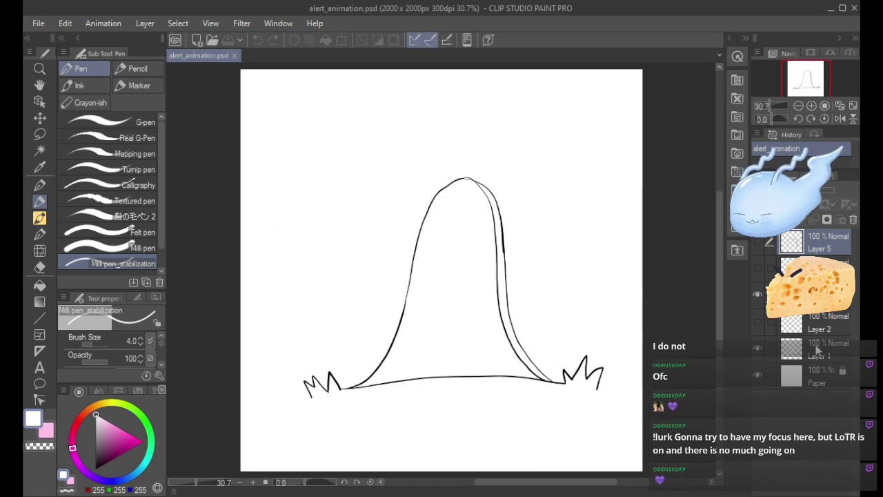
left_click(817, 349)
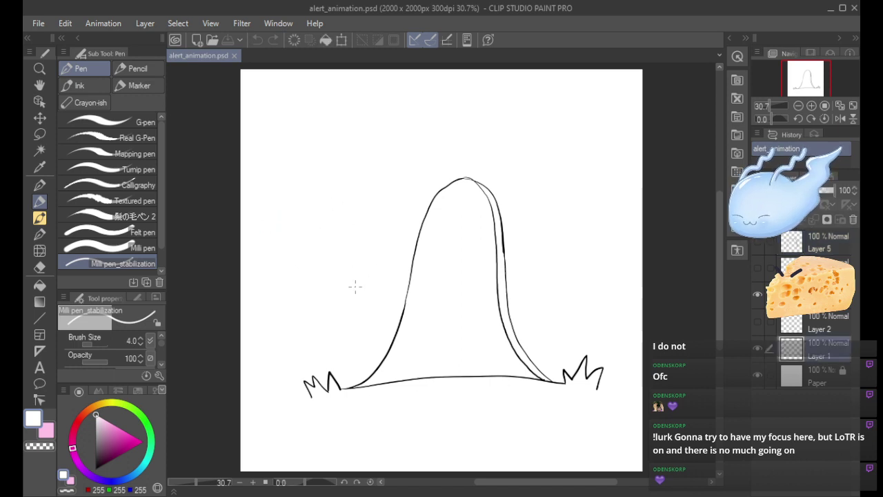
left_click_drag(355, 287, 347, 298)
key("ctrl+z")
left_click_drag(121, 441, 96, 469)
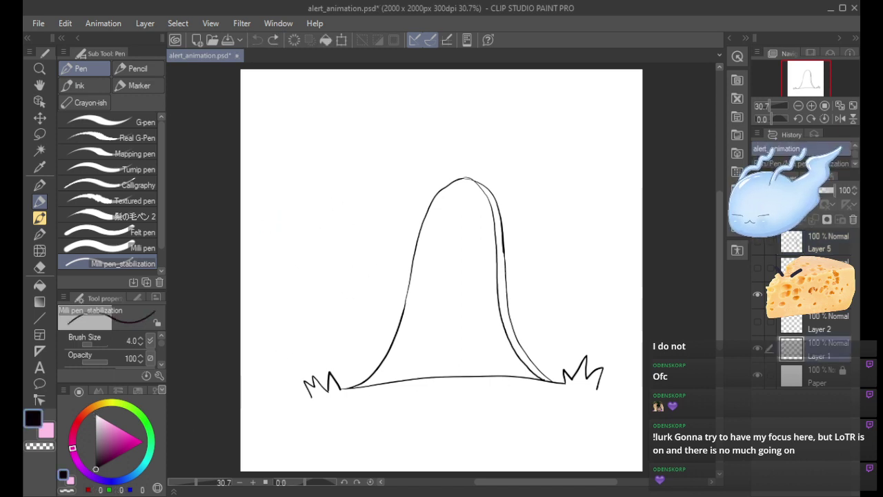
left_click(110, 232)
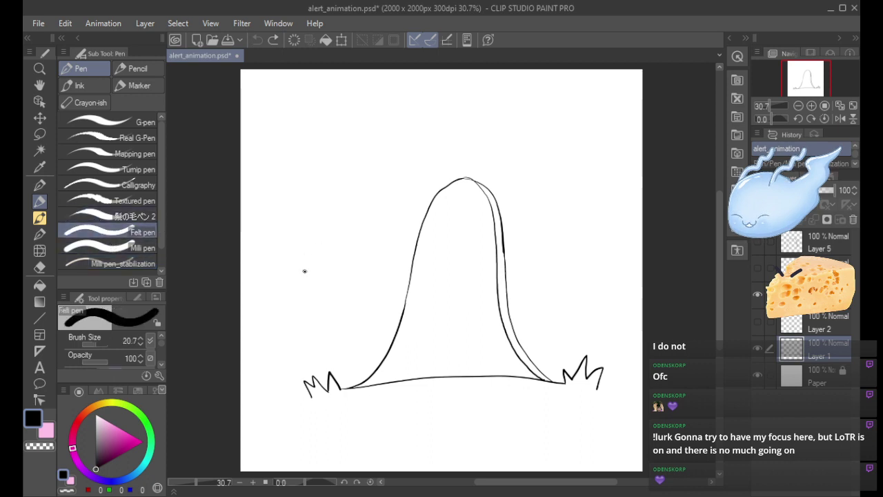
mouse_move(304, 271)
left_mouse_down()
mouse_move(396, 216)
mouse_move(392, 301)
left_mouse_up()
key("ctrl+z")
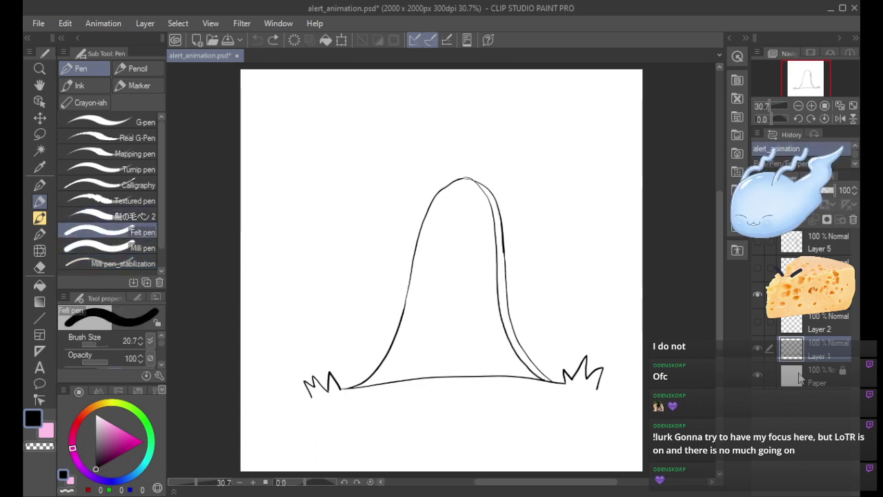
Hide the gravestone on Layer 3, lower Layer 1's opacity to 21%, and add a new raster layer above Layer 1.
left_click(758, 295)
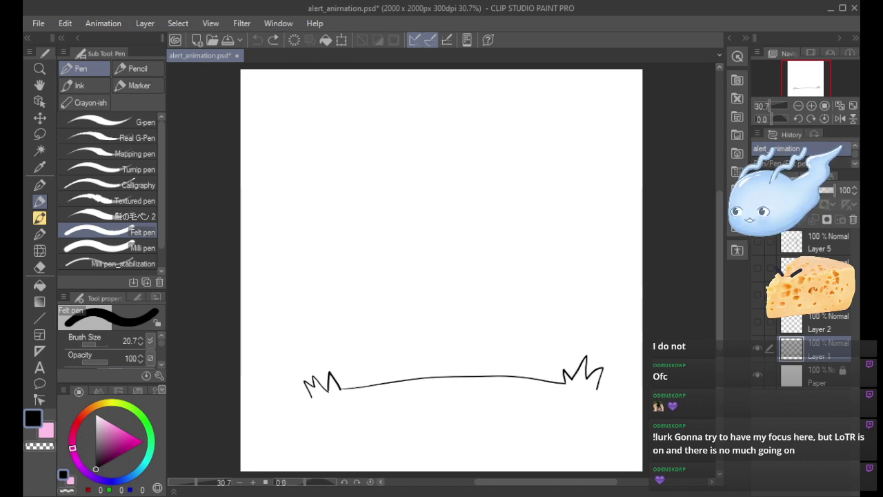
left_click(812, 106)
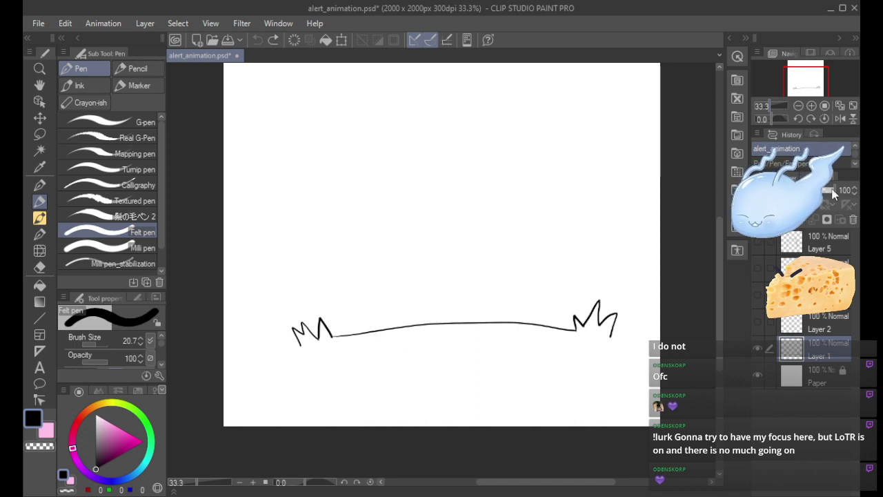
left_click_drag(831, 190, 805, 190)
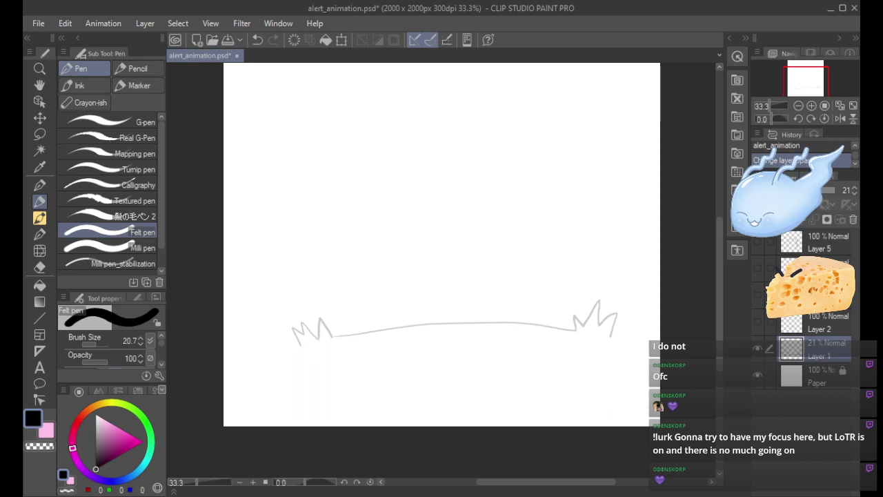
key("ctrl+shift+n")
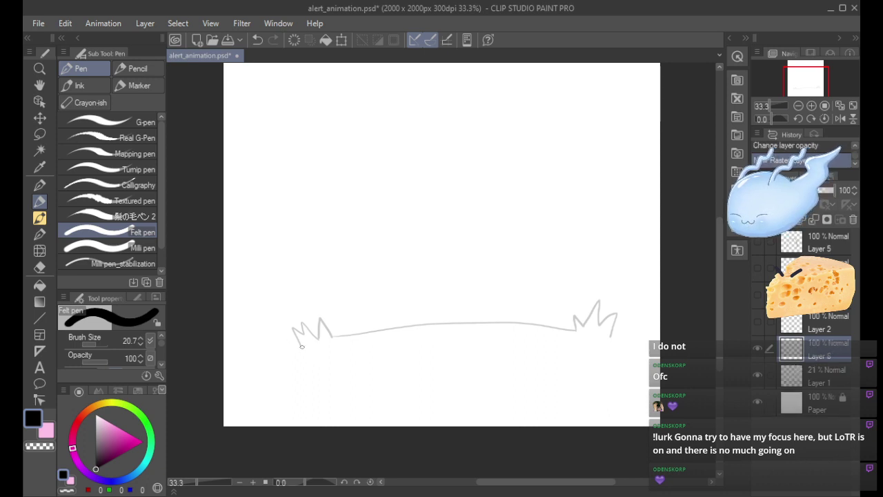
Draw the left grass tuft on Layer 6 with the G-pen over the faded sketch, undoing unsatisfactory strokes.
mouse_move(301, 347)
left_mouse_down()
mouse_move(271, 303)
mouse_move(315, 352)
left_mouse_up()
key("ctrl+z")
left_click(125, 119)
key("ctrl+z")
mouse_move(280, 309)
left_mouse_down()
mouse_move(314, 358)
mouse_move(285, 311)
mouse_move(311, 344)
mouse_move(295, 307)
mouse_move(324, 344)
mouse_move(333, 339)
mouse_move(319, 339)
mouse_move(322, 299)
mouse_move(338, 343)
left_mouse_up()
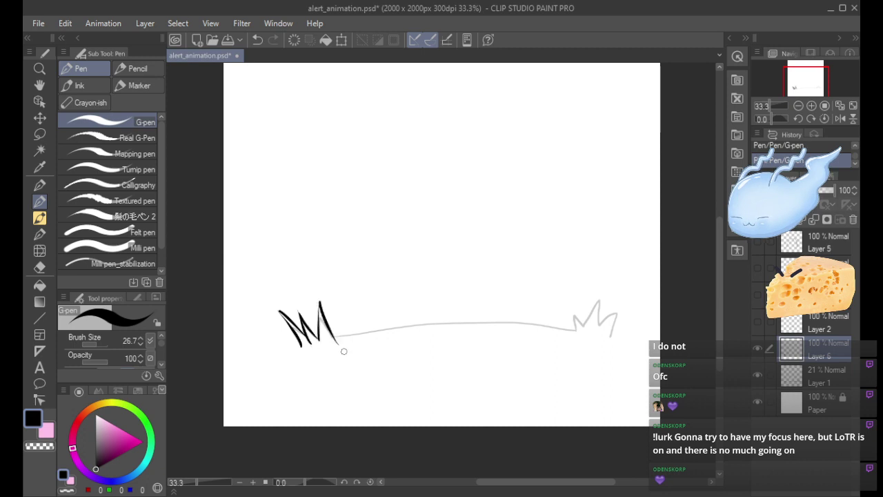
key("ctrl+z")
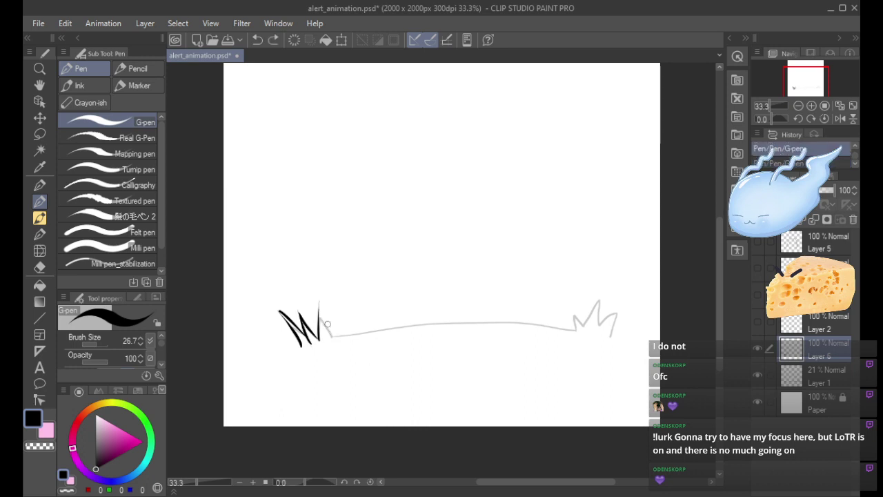
left_click_drag(321, 303, 331, 332)
key("ctrl+z")
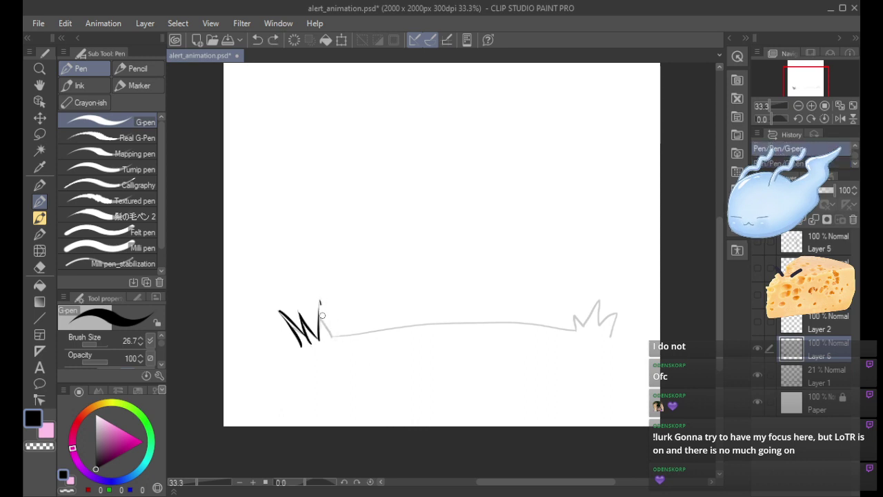
Finish the left tuft's last blade, then ink the curved ground line and the right grass tuft on Layer 6.
mouse_move(321, 302)
left_mouse_down()
mouse_move(334, 338)
mouse_move(570, 342)
mouse_move(554, 308)
mouse_move(568, 337)
mouse_move(593, 284)
mouse_move(611, 337)
left_mouse_up()
key("ctrl+z")
key("ctrl+z")
key("ctrl+z")
key("ctrl+z")
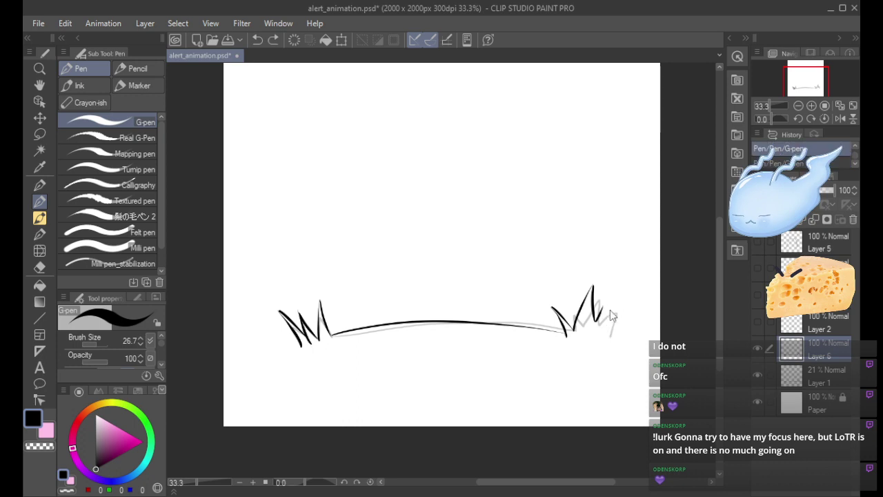
left_click_drag(601, 303, 598, 338)
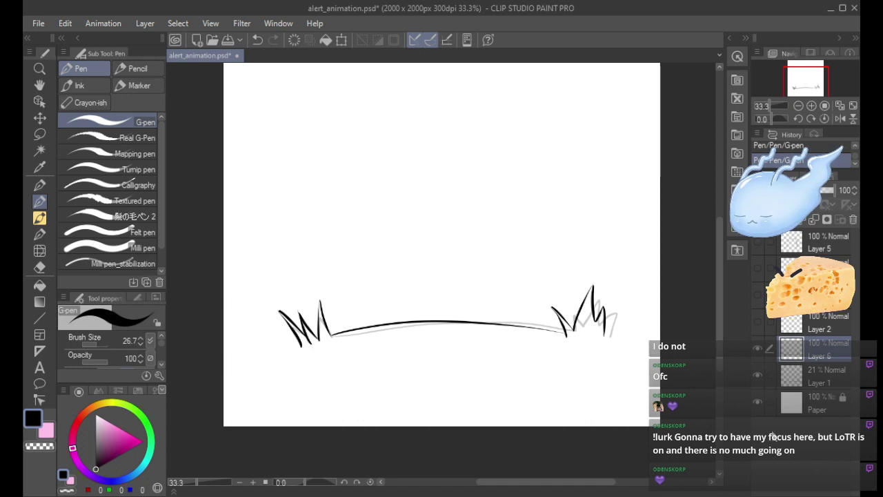
Add a new raster layer above Layer 2 and hide Layer 2's gravestone sketch.
left_click(806, 329)
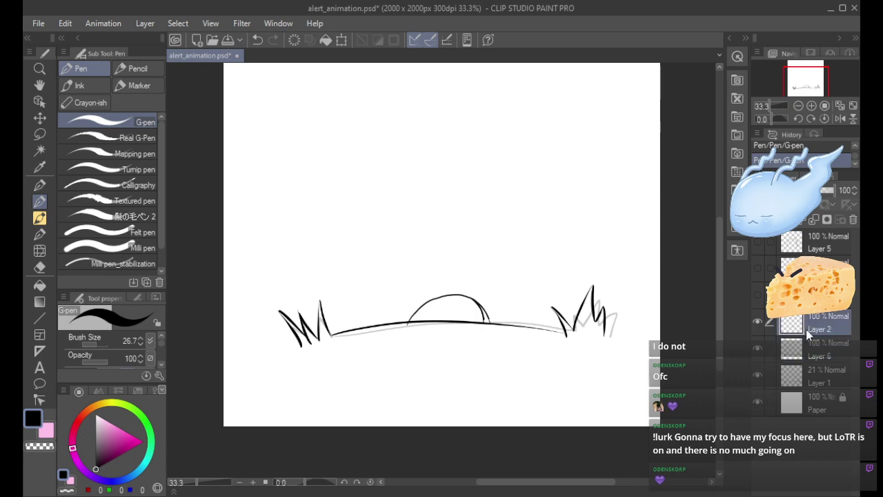
left_click(762, 220)
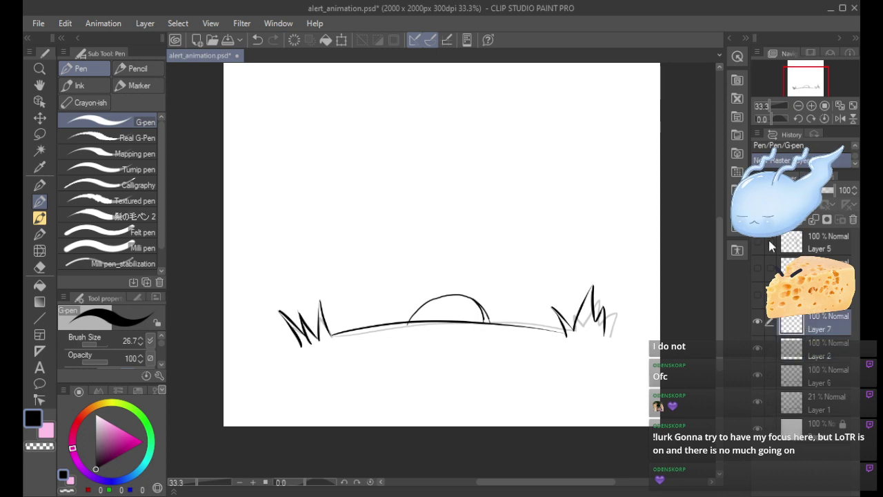
left_click(758, 351)
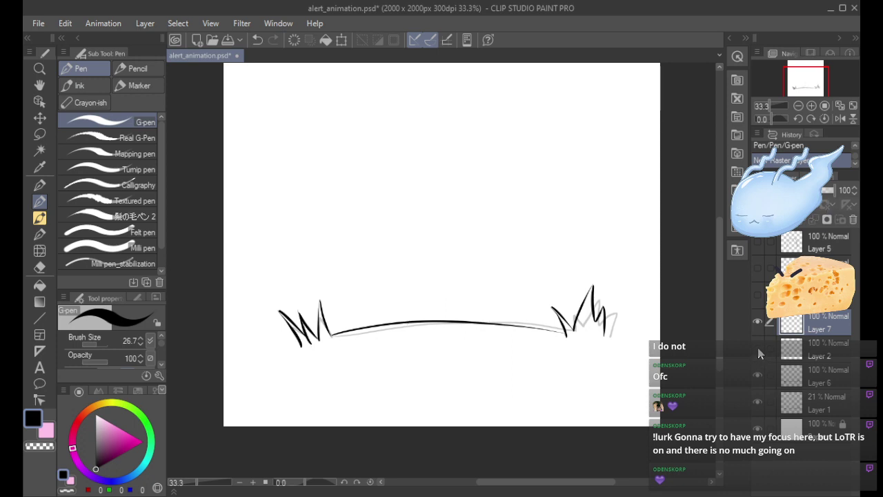
Show the small gravestone sketch on Layer 2 and lower that layer's opacity to 46%.
left_click(758, 349)
left_click(807, 349)
left_click(825, 193)
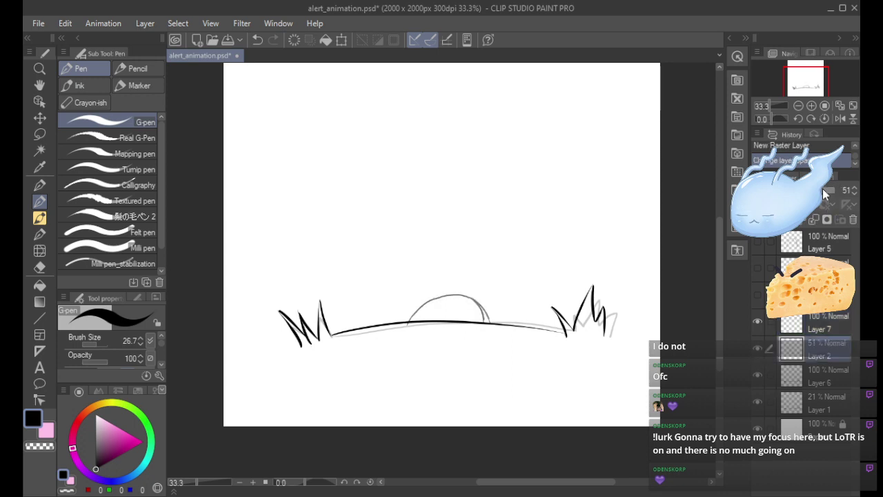
left_click_drag(825, 193, 823, 196)
Ink the small gravestone's arch and its inner right edge on Layer 7 with the G-pen, undoing unsatisfactory strokes.
left_click(794, 322)
mouse_move(408, 322)
left_mouse_down()
mouse_move(419, 301)
mouse_move(486, 298)
mouse_move(490, 323)
left_mouse_up()
key("ctrl+z")
mouse_move(409, 320)
left_mouse_down()
mouse_move(477, 288)
mouse_move(487, 319)
left_mouse_up()
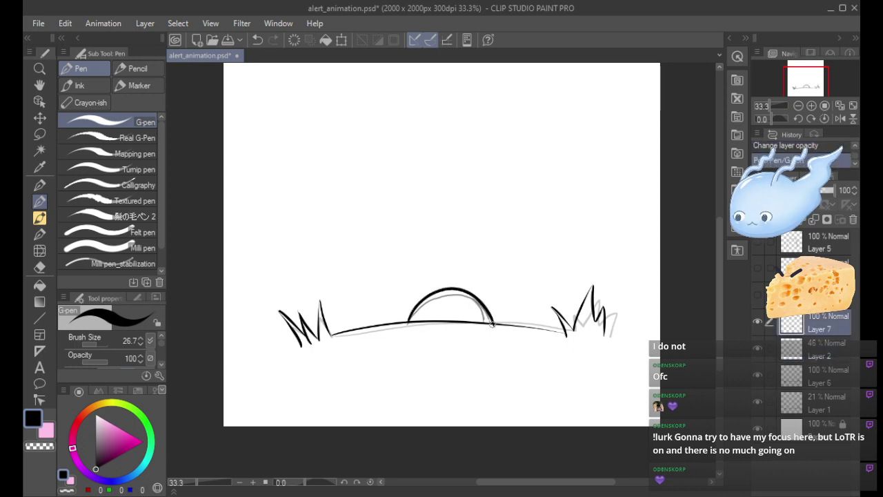
key("ctrl+z")
mouse_move(407, 322)
left_mouse_down()
mouse_move(456, 276)
mouse_move(487, 324)
left_mouse_up()
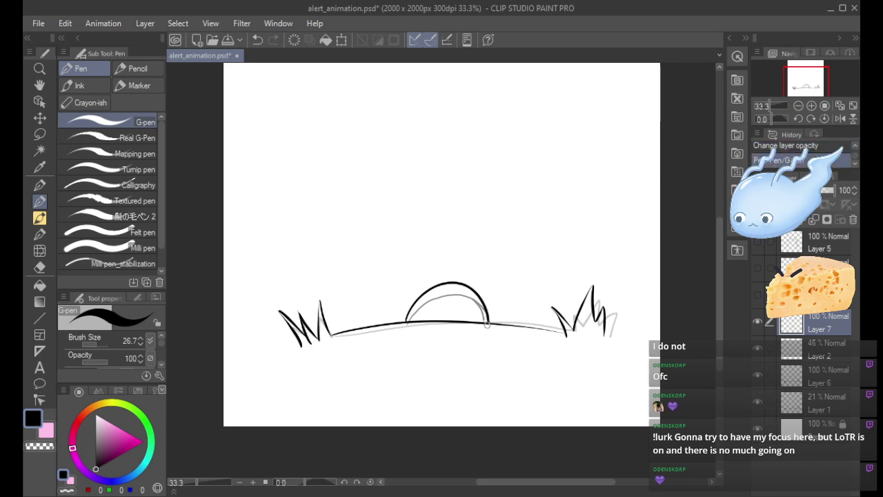
left_click_drag(468, 286, 487, 323)
key("ctrl+z")
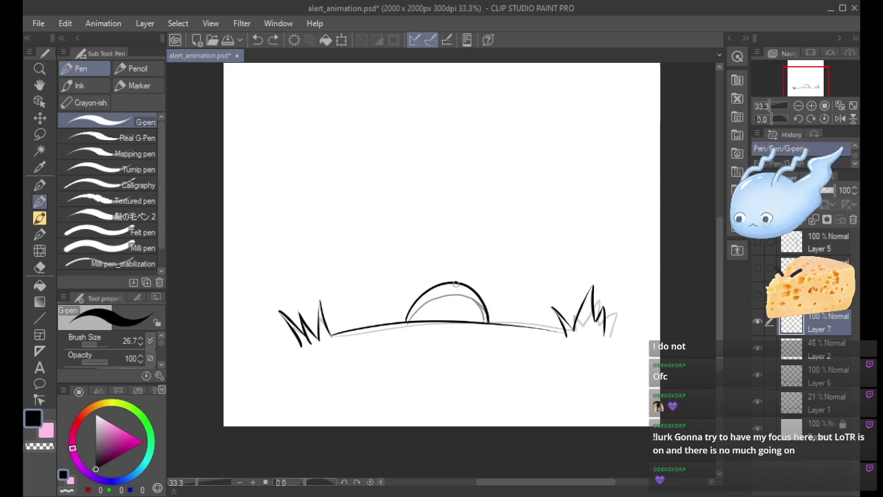
left_click_drag(472, 294, 483, 322)
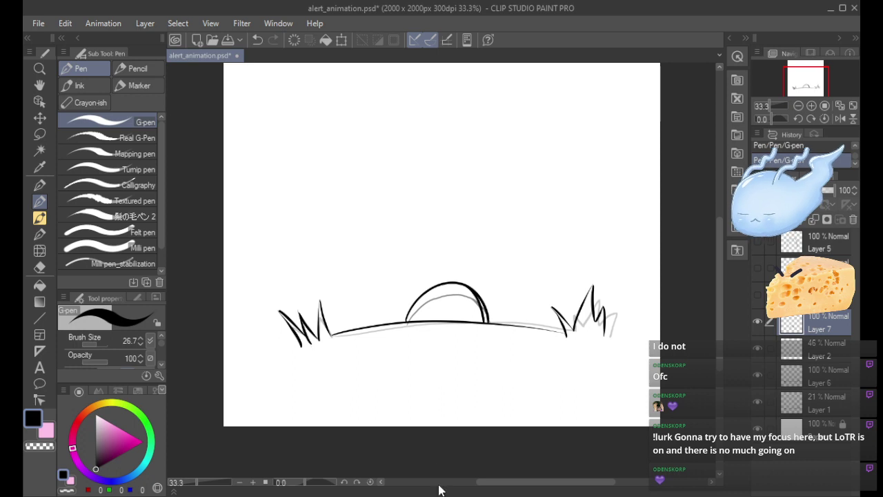
Show the tall gravestone sketch on Layer 3 and touch up the small arch's left end on Layer 7.
left_click(759, 299)
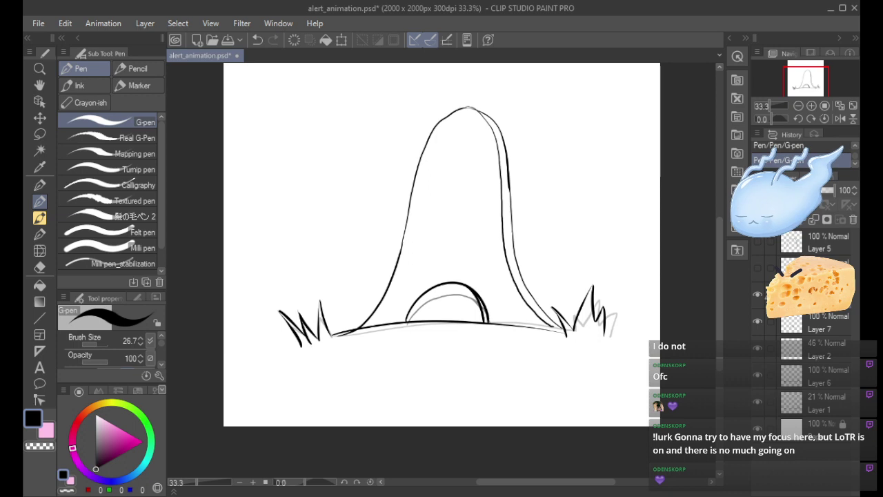
left_click(759, 323)
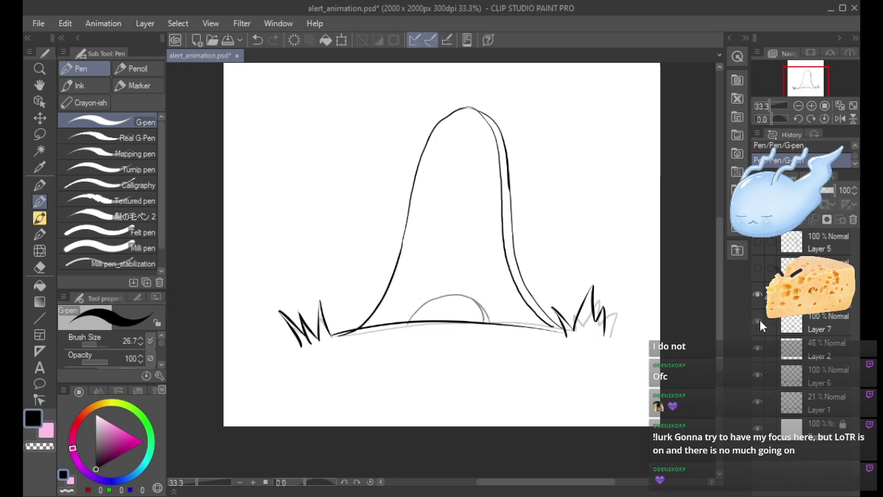
left_click(758, 323)
left_click(810, 323)
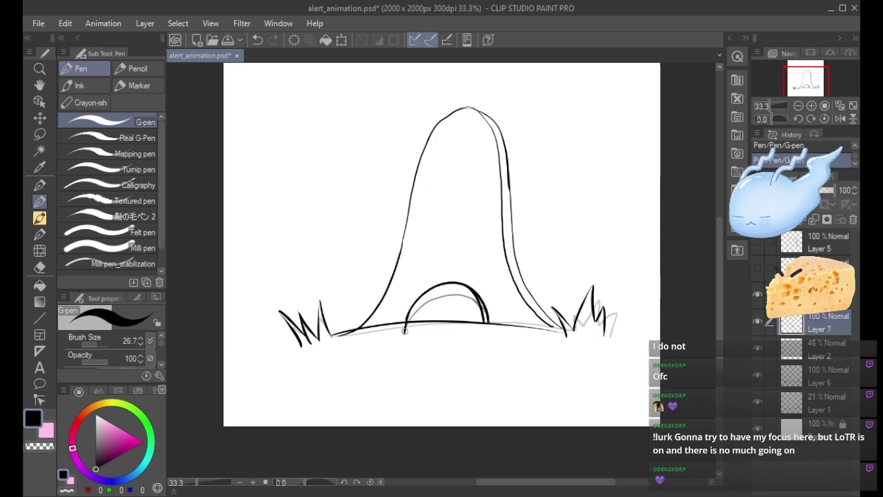
key("ctrl+z")
mouse_move(430, 288)
left_mouse_down()
mouse_move(405, 322)
mouse_move(396, 319)
left_mouse_up()
key("ctrl+z")
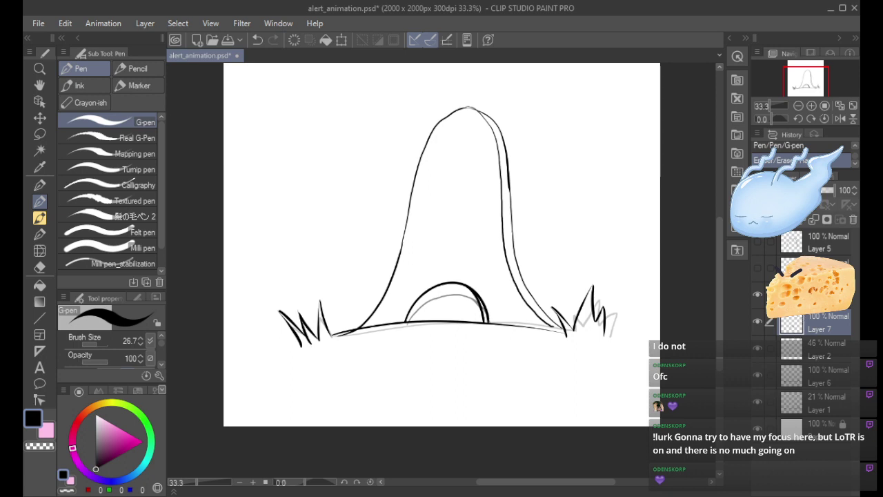
Add a new raster layer above Layer 3 and lower Layer 3's opacity to 62%.
left_click(800, 298)
left_click(762, 219)
left_click(818, 323)
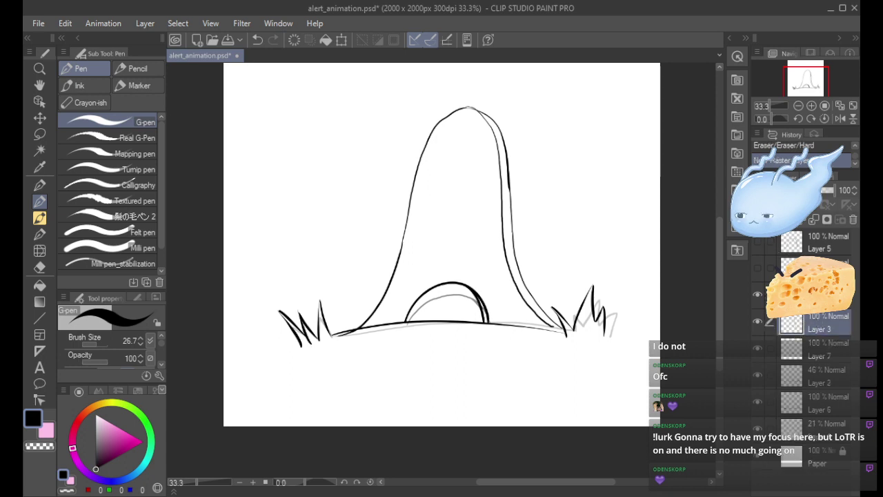
left_click(822, 191)
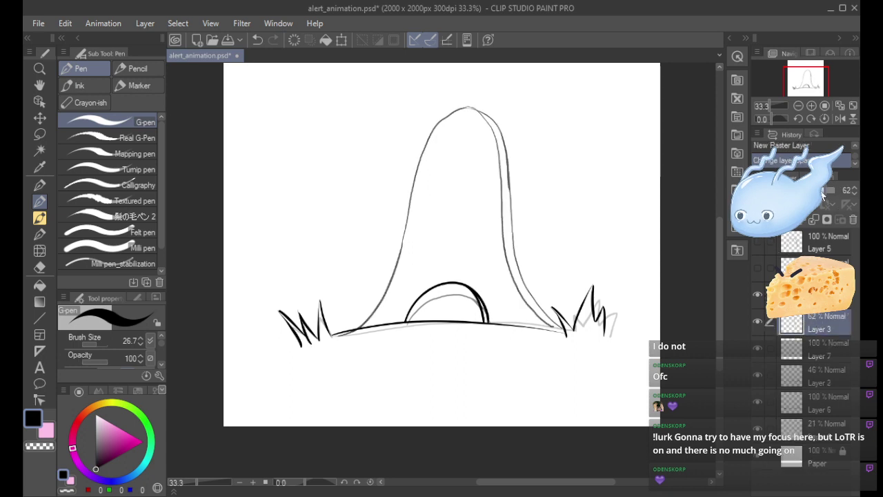
Mark the rough sketch layers, from Layer 1 up to Layer 5, with a red palette color.
left_click(819, 427)
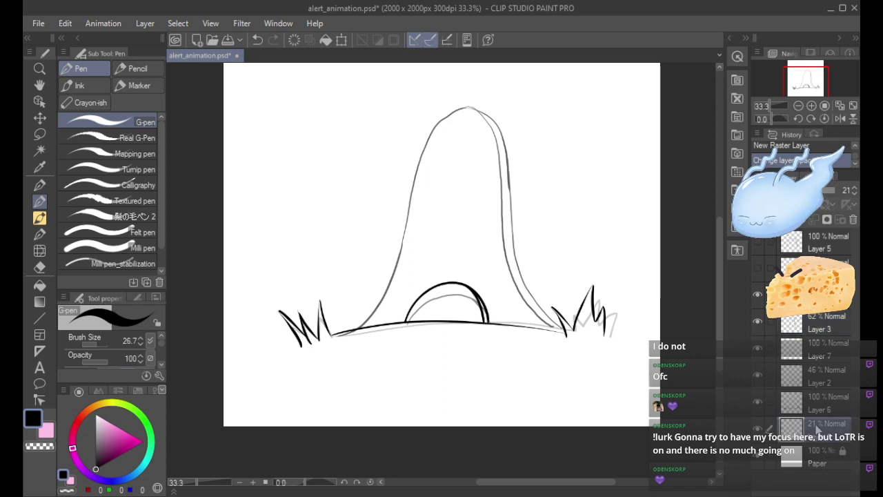
left_click(758, 430)
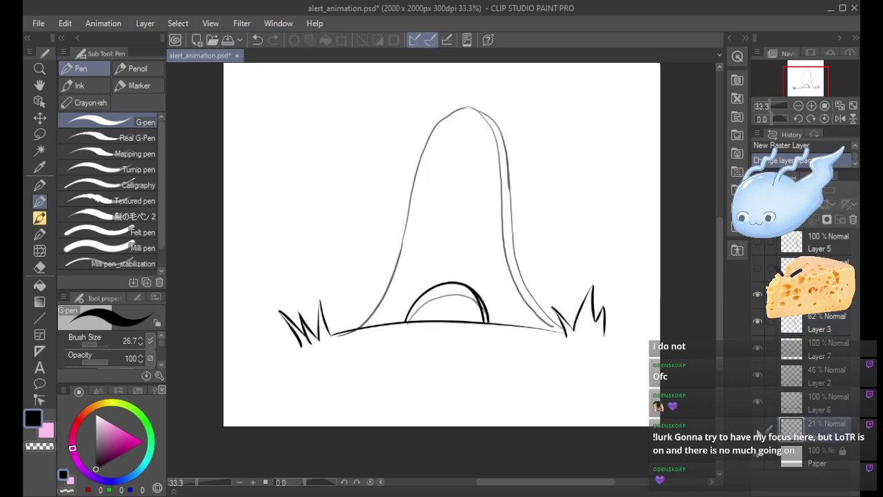
left_click(758, 431)
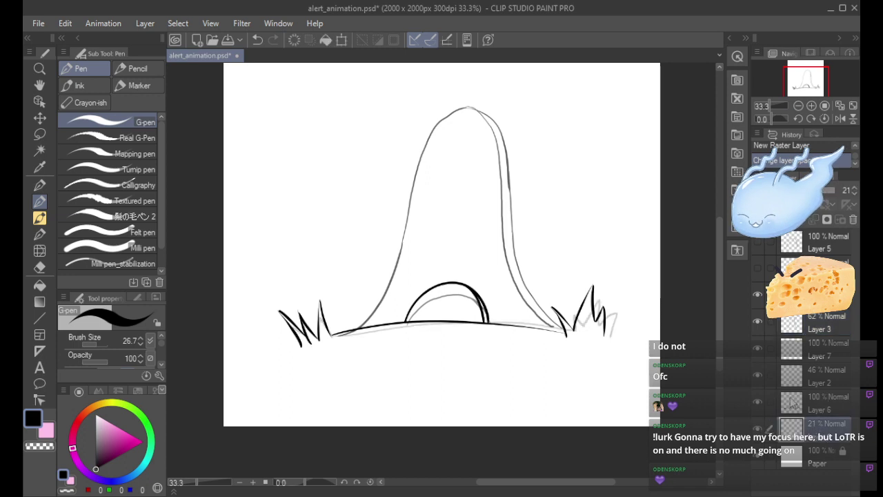
left_click(825, 379, "ctrl")
left_click(821, 325, "ctrl")
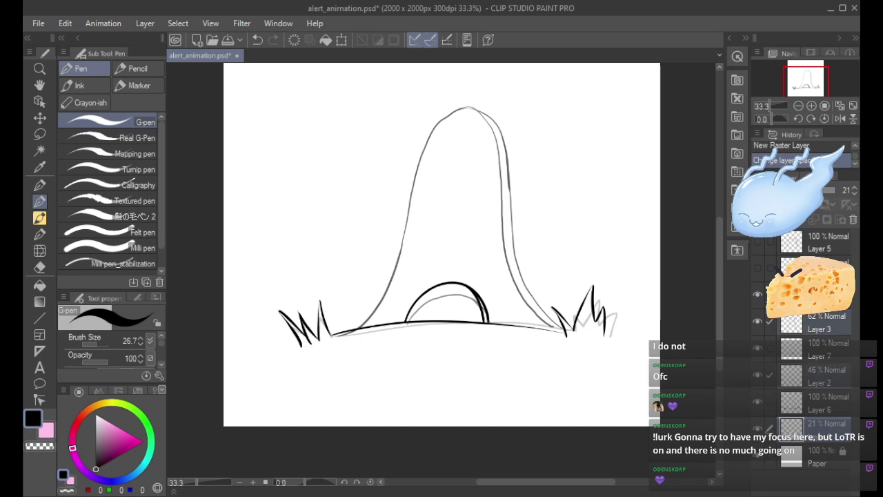
left_click(820, 267, "ctrl")
left_click(817, 244, "ctrl")
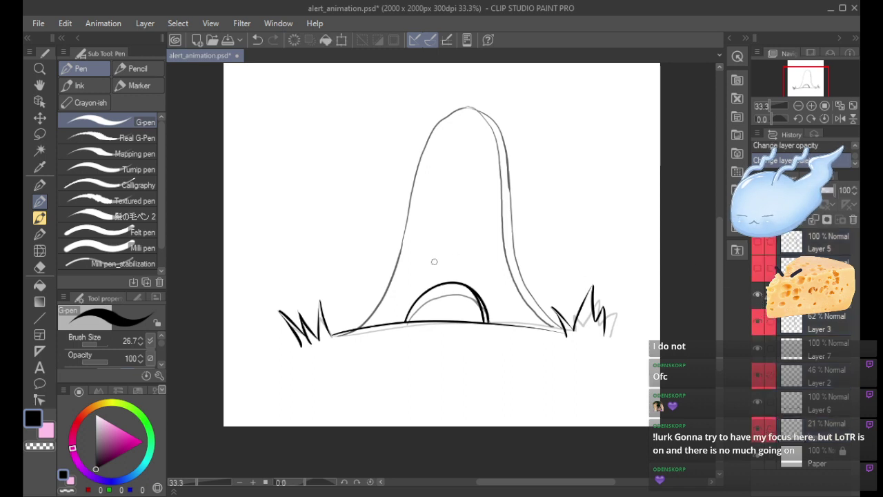
Try inking the lower left side of the tall gravestone over its sketch.
left_click_drag(338, 332, 410, 231)
key("ctrl+z")
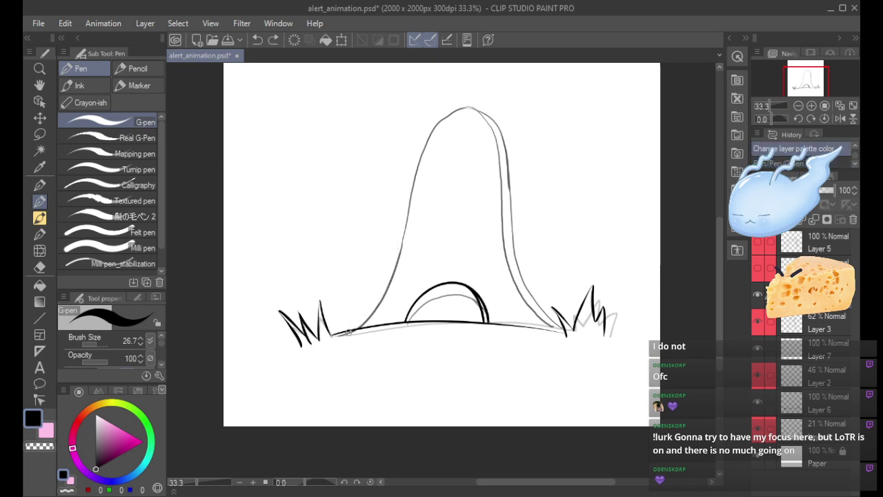
left_click_drag(347, 331, 396, 253)
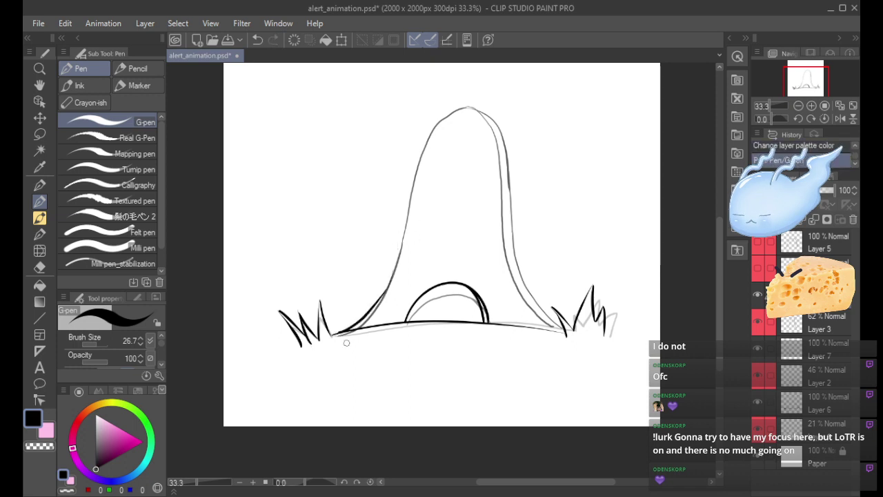
Lower Layer 3's opacity to 26% and return to the raster layer above it.
left_click(821, 318)
left_click_drag(820, 191, 801, 190)
left_click(814, 294)
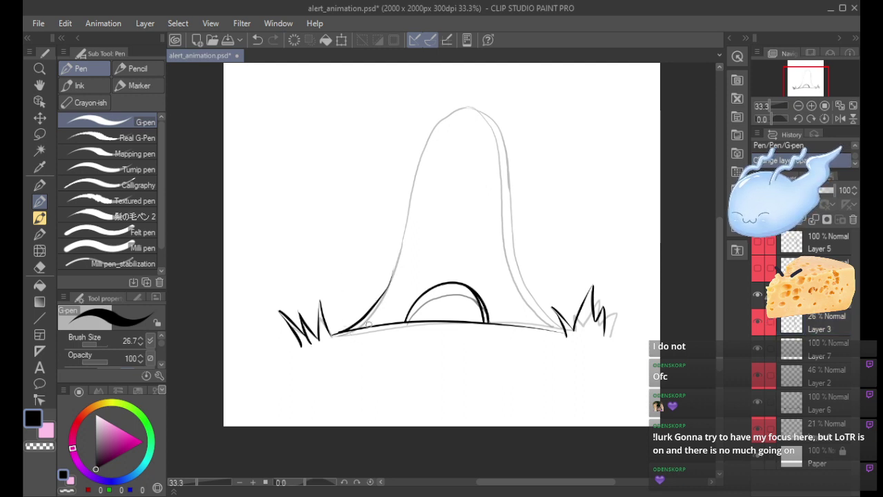
Erase the trial stroke on the tall gravestone's lower left side with an enlarged Hard eraser.
left_click(46, 269)
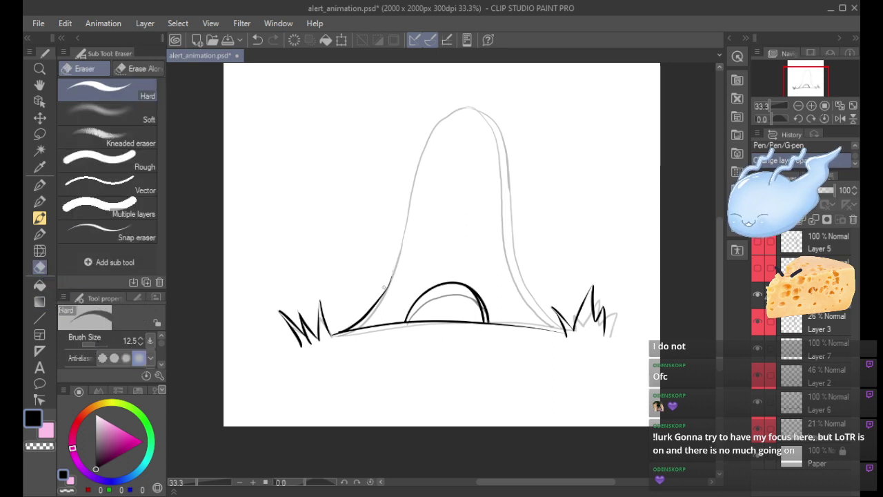
left_click(99, 346)
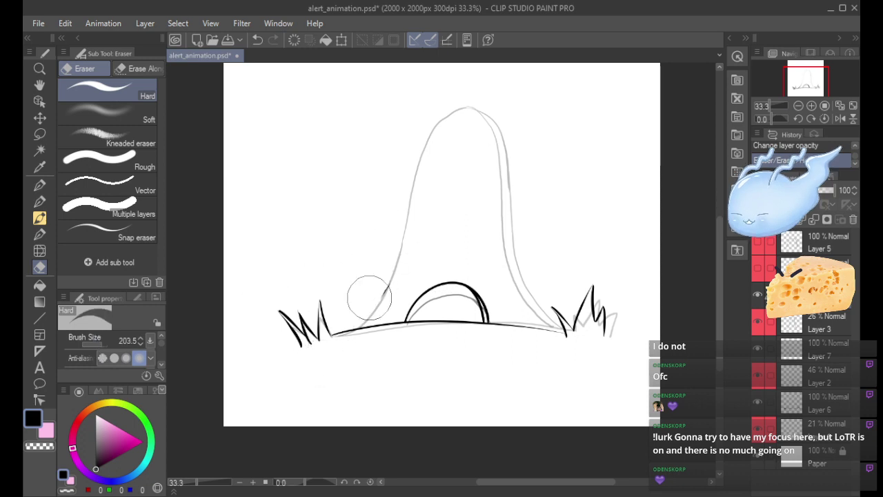
left_click(380, 269)
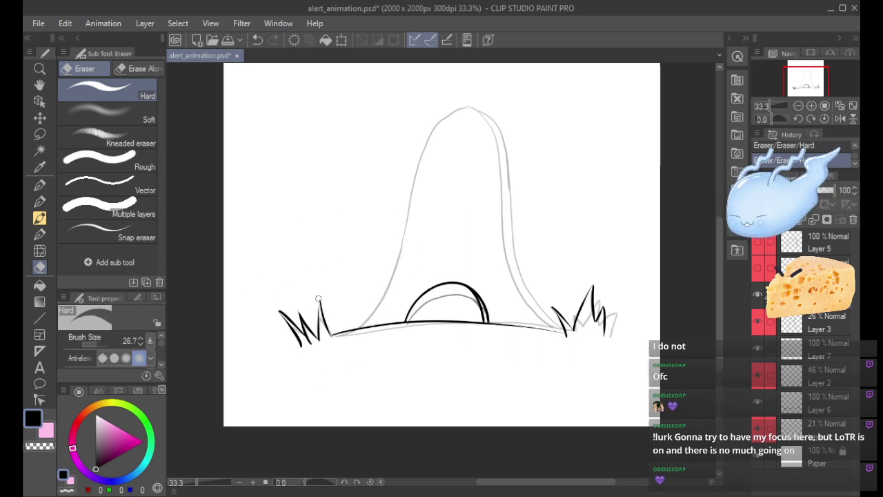
left_click(98, 344)
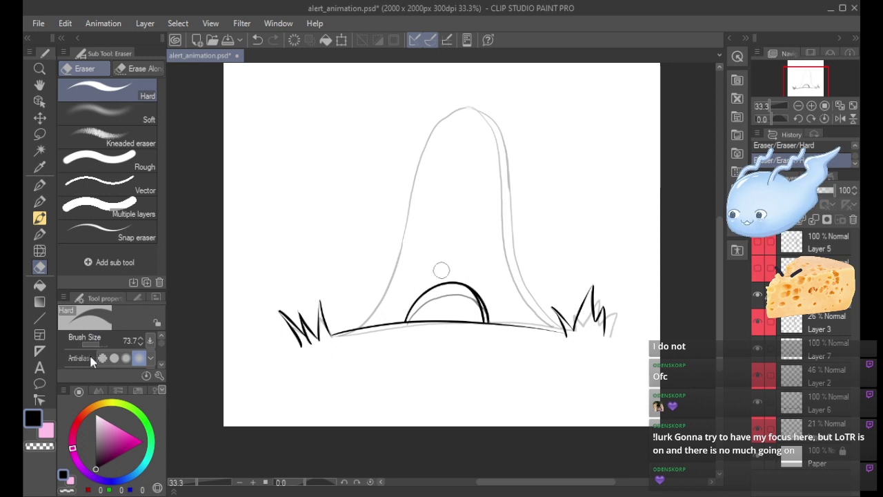
Ink the tall gravestone's lower left curve up from the ground line with the G-pen, undoing unsatisfactory strokes.
left_click(40, 201)
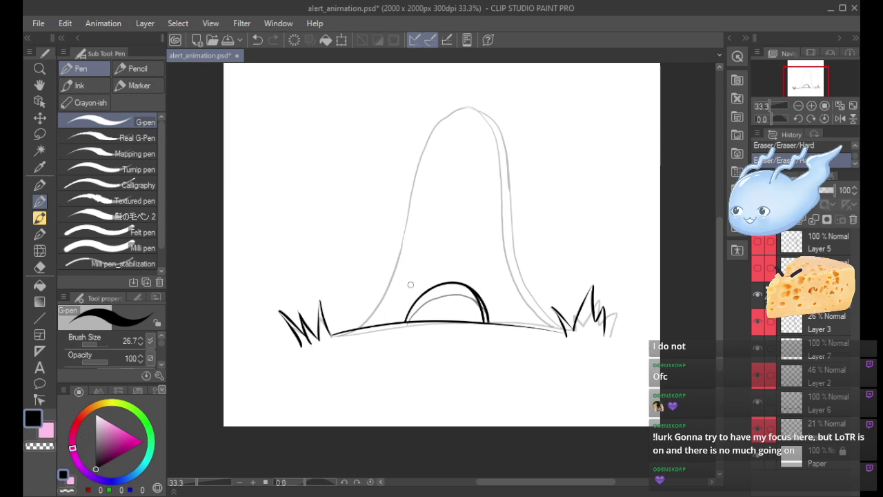
mouse_move(336, 333)
left_mouse_down()
mouse_move(389, 285)
mouse_move(398, 256)
left_mouse_up()
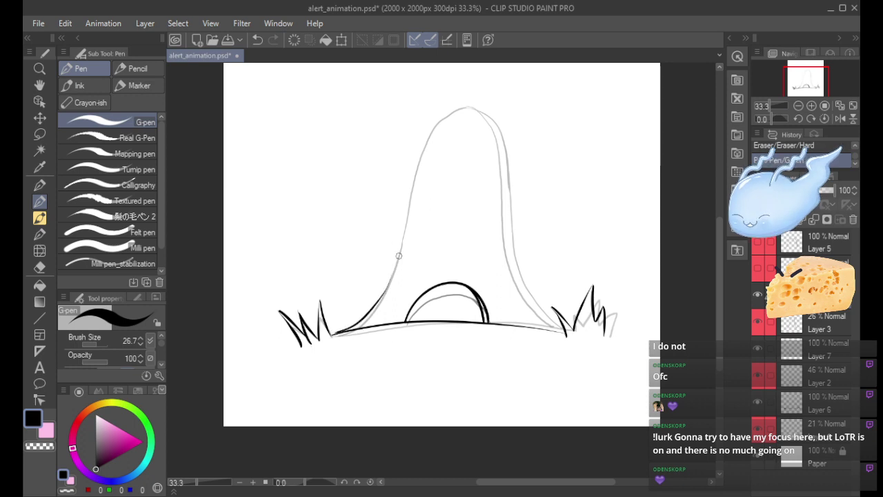
left_click_drag(368, 309, 410, 214)
key("ctrl+z")
key("ctrl+z")
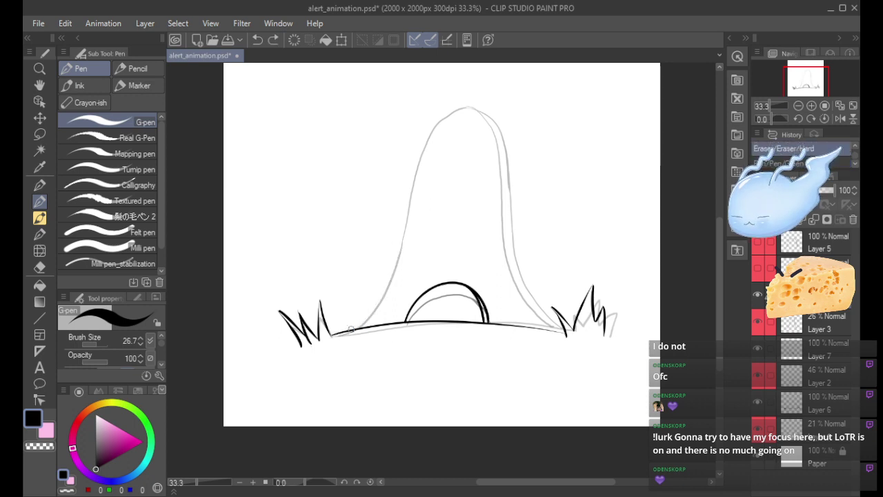
mouse_move(349, 330)
left_mouse_down()
mouse_move(399, 265)
mouse_move(414, 180)
left_mouse_up()
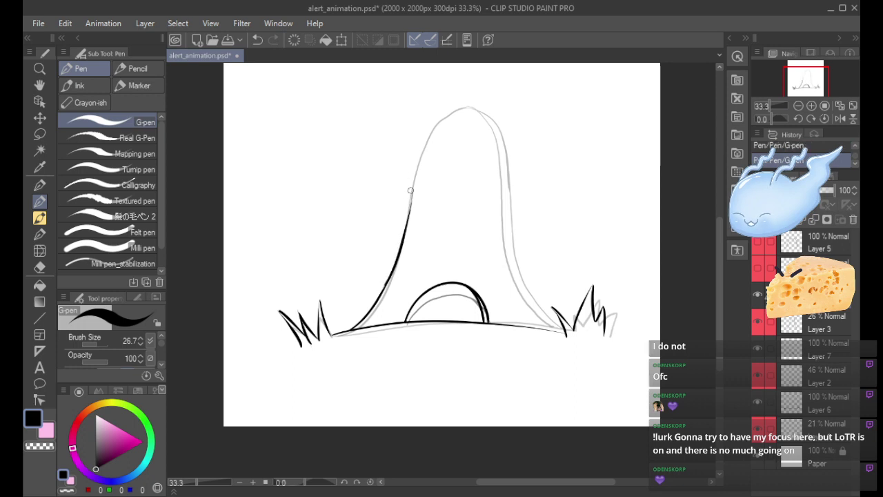
key("ctrl+z")
left_click_drag(381, 297, 416, 176)
key("ctrl+z")
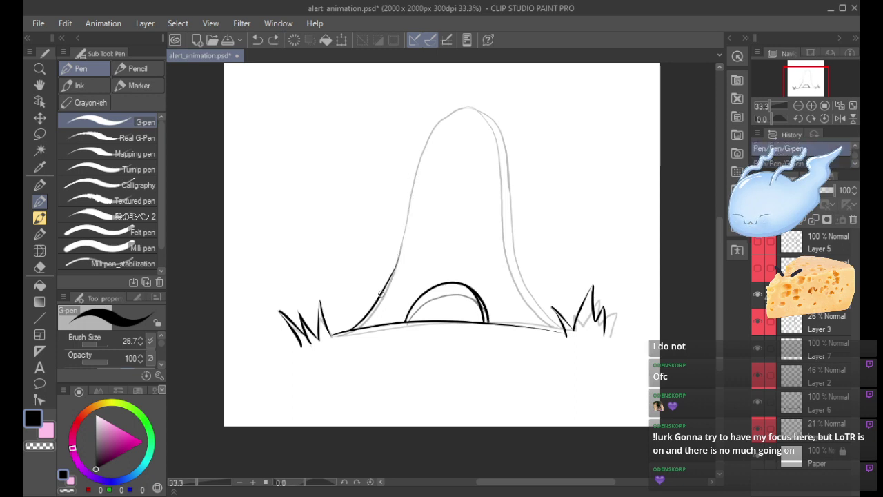
Extend the tall gravestone's left outline up to about mid-height, undoing strokes that stray from the sketch.
mouse_move(380, 298)
left_mouse_down()
mouse_move(405, 231)
mouse_move(411, 183)
mouse_move(411, 196)
mouse_move(442, 126)
left_mouse_up()
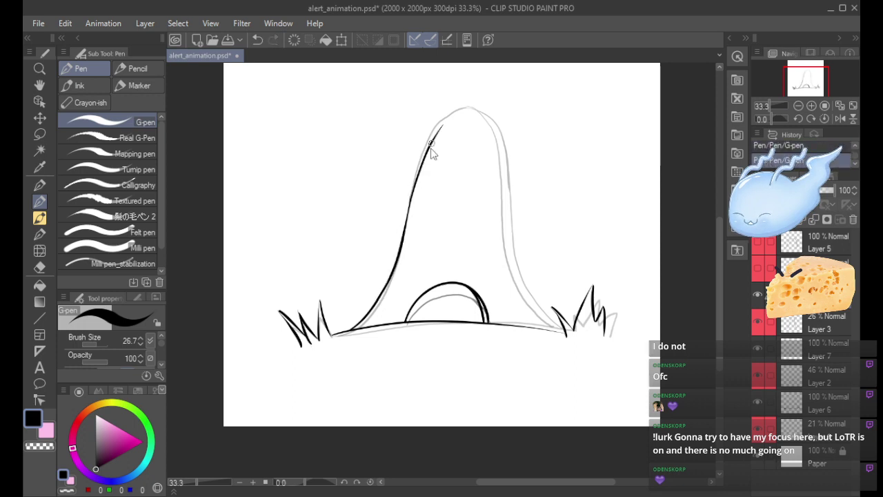
key("ctrl+z")
left_click_drag(404, 234, 426, 150)
left_click_drag(445, 114, 455, 109)
key("ctrl+z")
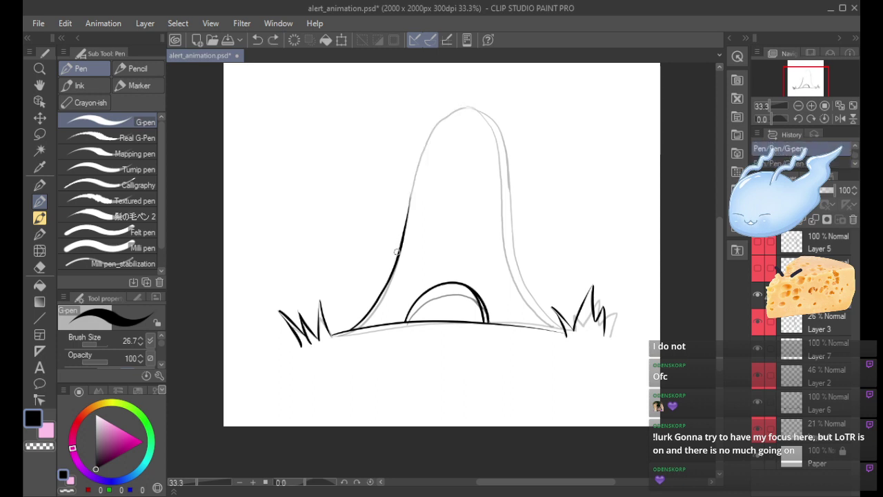
Ink the tall gravestone's upper left side, rounded top and right side down to the grass, redoing the stroke until it fits.
mouse_move(399, 250)
left_mouse_down()
mouse_move(434, 127)
mouse_move(469, 107)
left_mouse_up()
key("ctrl+z")
mouse_move(402, 243)
left_mouse_down()
mouse_move(424, 147)
mouse_move(477, 106)
mouse_move(498, 143)
left_mouse_up()
key("ctrl+z")
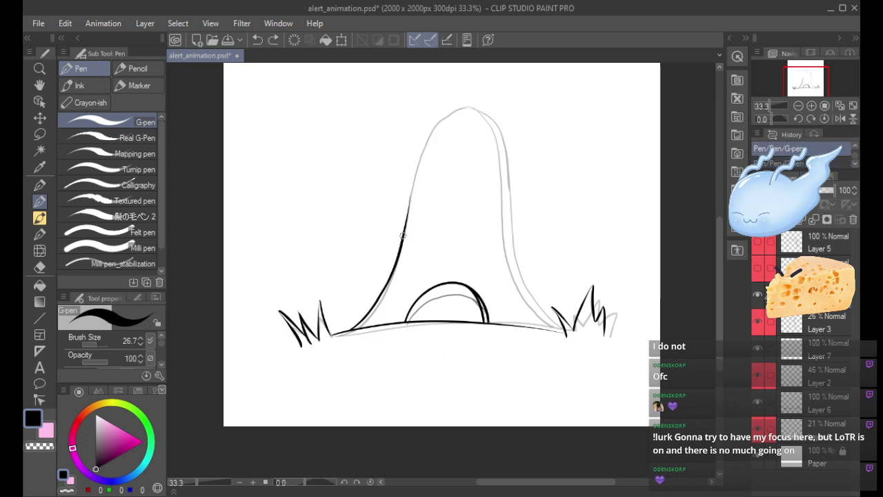
mouse_move(407, 218)
left_mouse_down()
mouse_move(438, 126)
mouse_move(490, 104)
mouse_move(503, 146)
left_mouse_up()
key("ctrl+z")
mouse_move(402, 243)
left_mouse_down()
mouse_move(416, 156)
mouse_move(461, 101)
mouse_move(501, 135)
left_mouse_up()
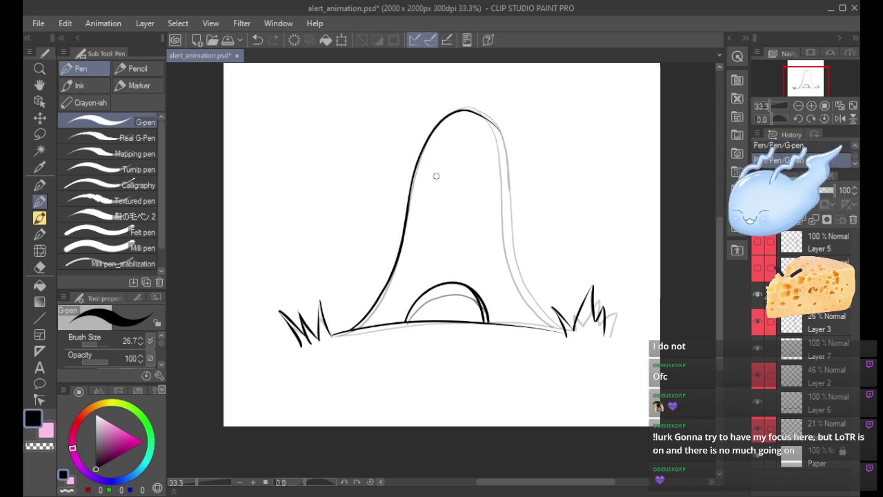
key("ctrl+z")
mouse_move(407, 218)
left_mouse_down()
mouse_move(507, 158)
mouse_move(521, 287)
mouse_move(556, 341)
left_mouse_up()
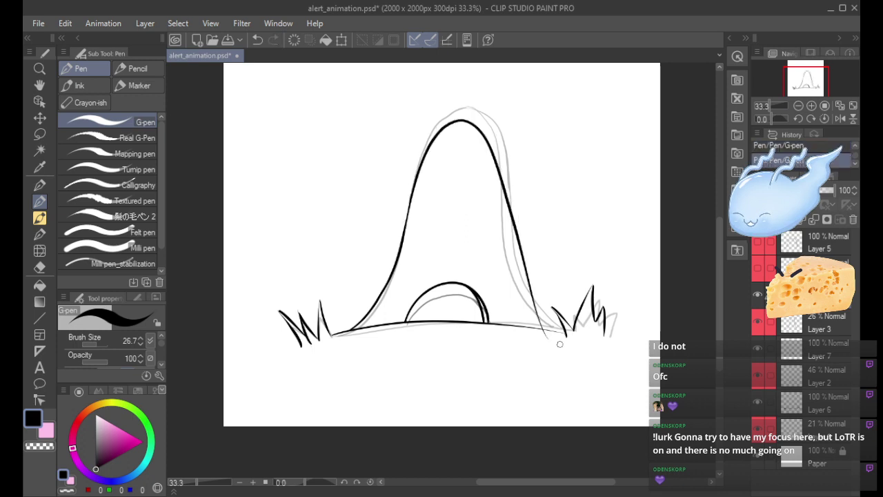
key("ctrl+z")
mouse_move(539, 309)
left_mouse_down()
mouse_move(515, 254)
mouse_move(502, 130)
mouse_move(464, 98)
mouse_move(434, 112)
mouse_move(419, 193)
left_mouse_up()
mouse_move(413, 238)
left_mouse_down()
mouse_move(418, 167)
mouse_move(440, 113)
mouse_move(467, 97)
mouse_move(493, 108)
mouse_move(510, 142)
mouse_move(520, 250)
mouse_move(545, 314)
mouse_move(570, 337)
left_mouse_up()
key("ctrl+z")
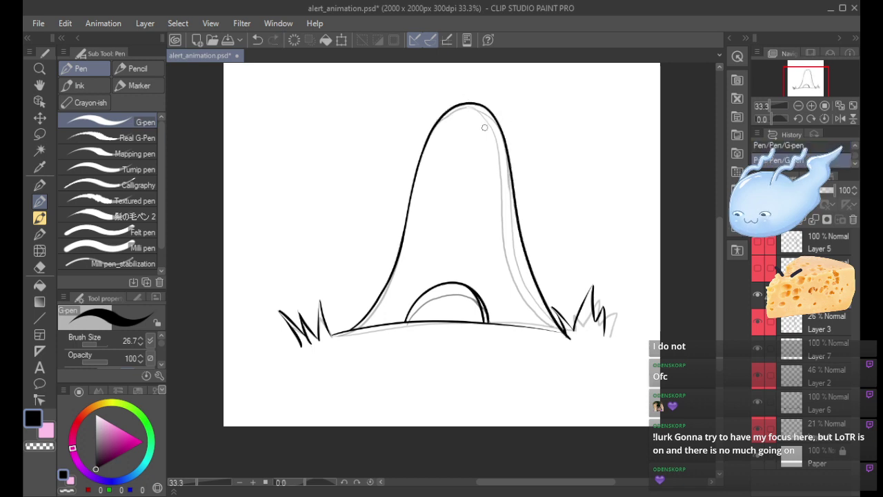
mouse_move(504, 136)
left_mouse_down()
mouse_move(525, 253)
mouse_move(562, 318)
left_mouse_up()
key("ctrl+z")
mouse_move(497, 119)
left_mouse_down()
mouse_move(525, 277)
mouse_move(572, 335)
left_mouse_up()
key("ctrl+z")
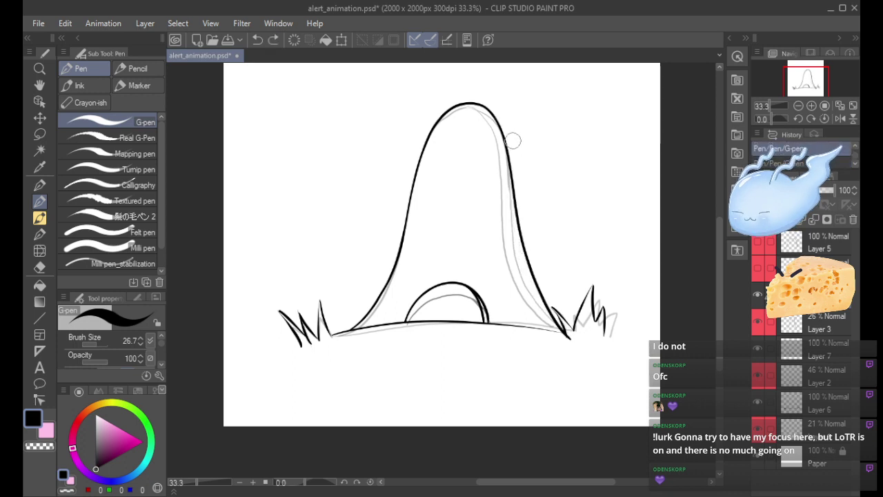
Undo the tall gravestone's right outline and ink it again from the upper curve down to the grass.
key("ctrl+z")
key("ctrl+z")
left_click_drag(535, 260, 572, 363)
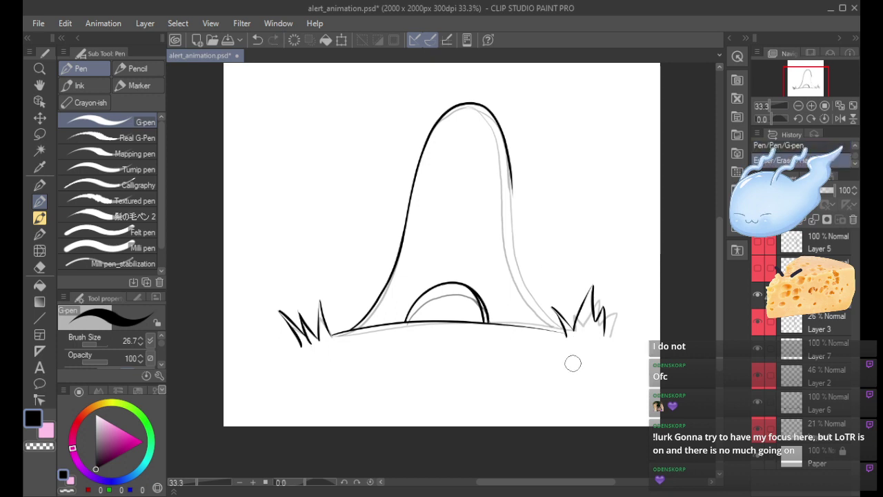
mouse_move(505, 141)
left_mouse_down()
mouse_move(516, 242)
mouse_move(537, 301)
mouse_move(569, 334)
mouse_move(552, 322)
left_mouse_up()
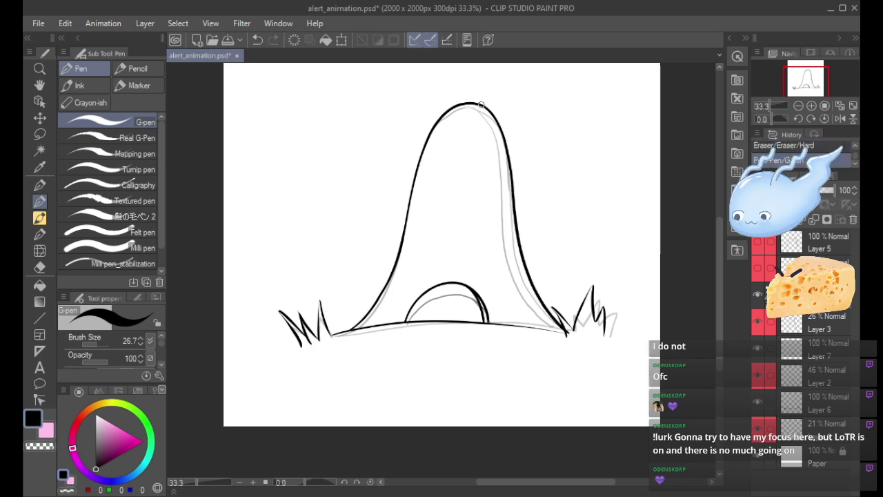
Ink the inner thickness line along the tall gravestone's right side and erase the overrun at its base in the grass.
mouse_move(480, 105)
left_mouse_down()
mouse_move(506, 180)
mouse_move(515, 285)
mouse_move(566, 333)
mouse_move(525, 305)
mouse_move(502, 197)
mouse_move(505, 142)
mouse_move(488, 116)
mouse_move(517, 276)
mouse_move(575, 340)
left_mouse_up()
key("ctrl+z")
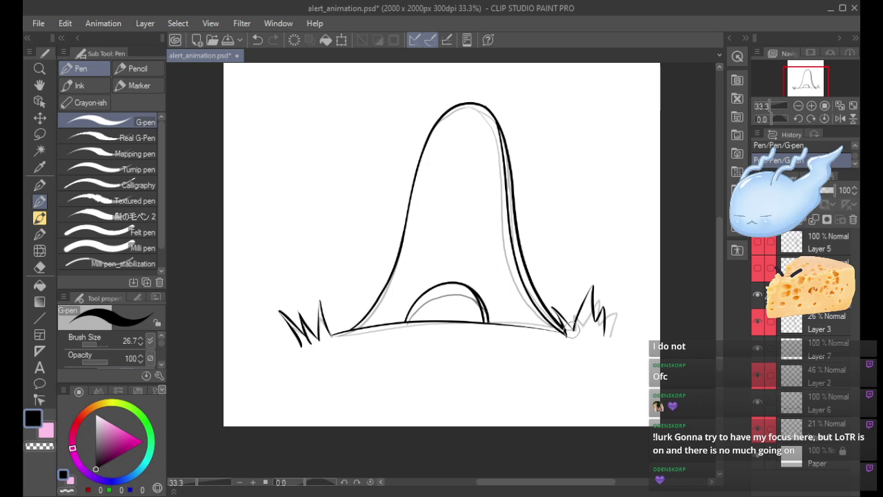
left_click_drag(571, 336, 573, 340)
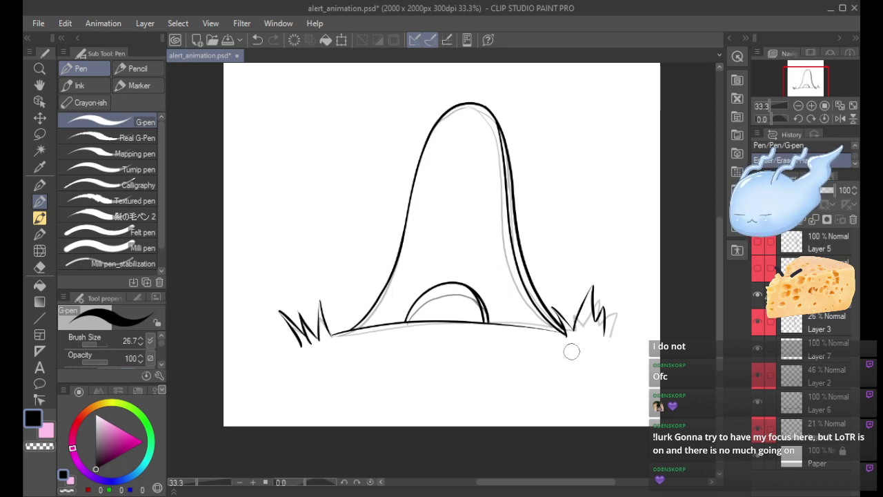
mouse_move(570, 328)
left_mouse_down()
mouse_move(565, 319)
mouse_move(573, 318)
left_mouse_up()
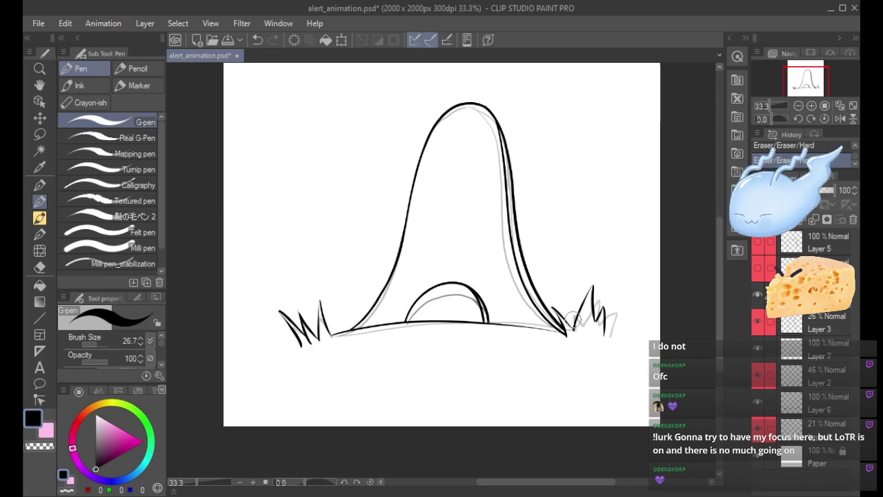
Hide the tall and small gravestone frames and their sketches, leaving only the ground line and grass on Layer 6 shown.
left_click(814, 266)
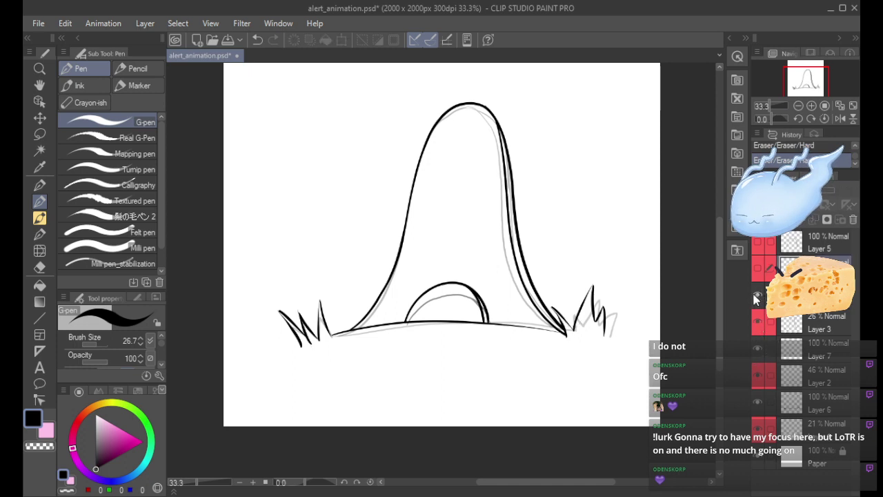
left_click_drag(756, 297, 758, 429)
left_click(758, 429)
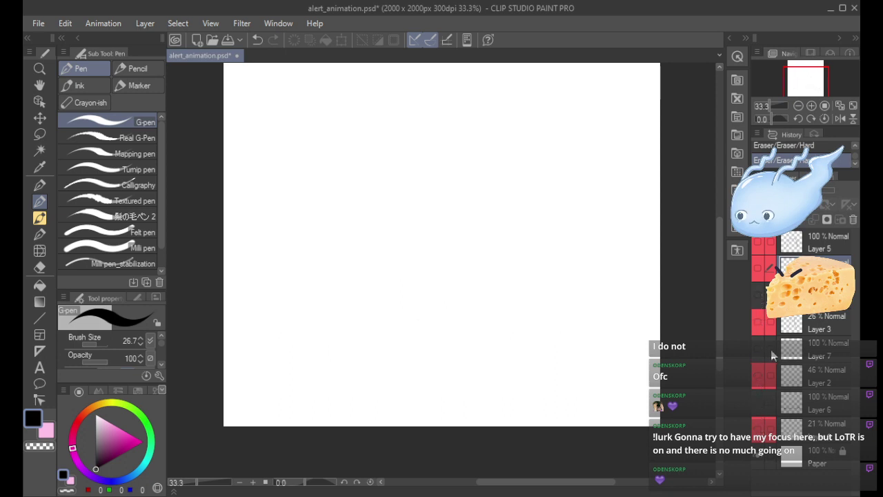
left_click(757, 430)
left_click(758, 435)
left_click(757, 404)
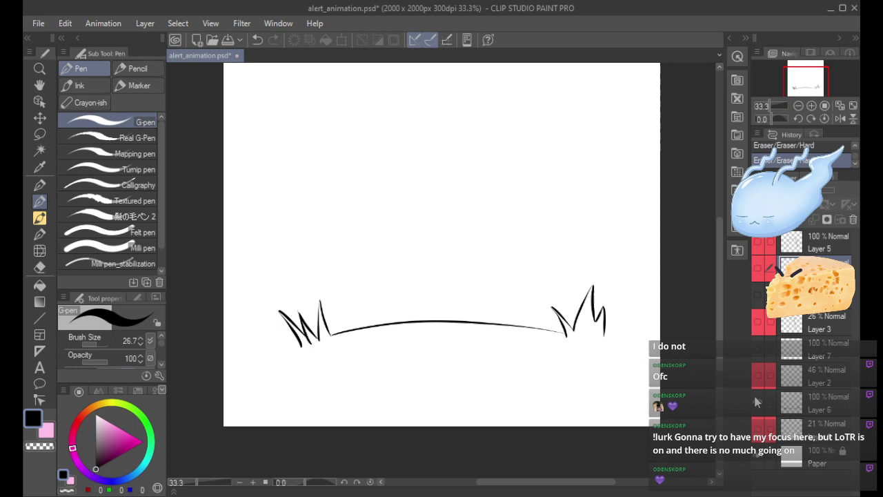
Show the squashed gravestone sketch, lower its opacity to a light grey, and add a new raster layer above it.
left_click(763, 272)
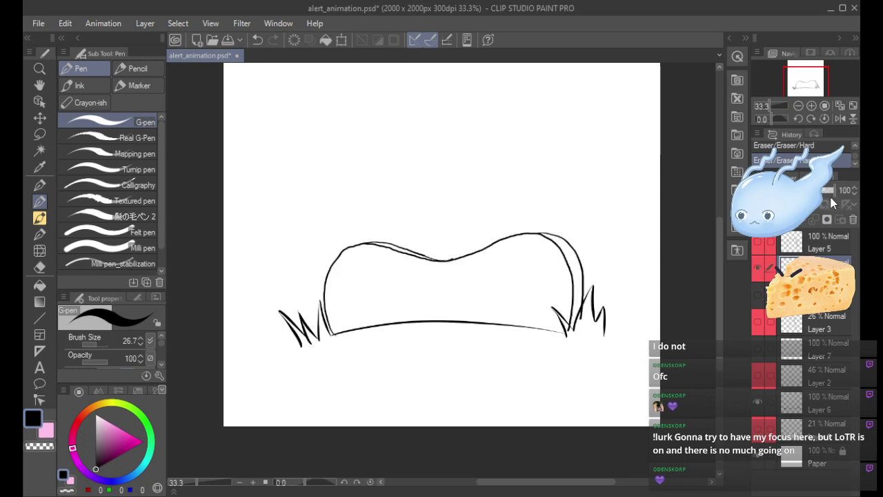
left_click(815, 190)
left_click(761, 219)
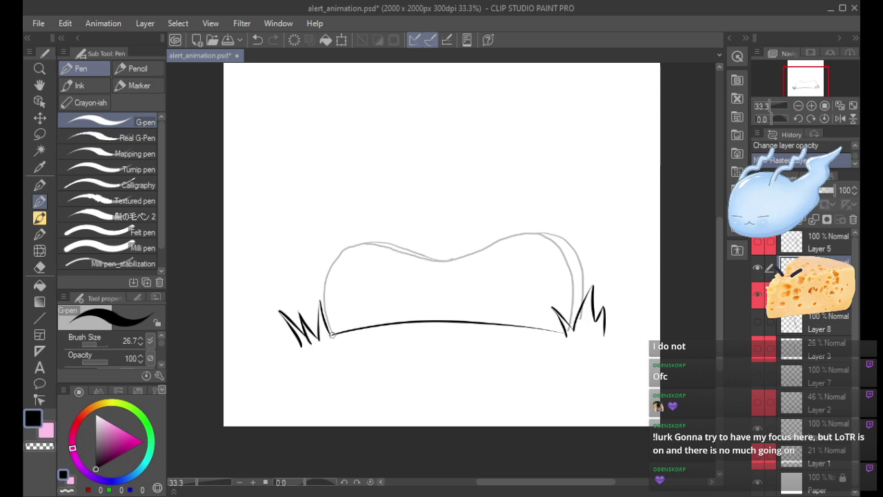
Ink the squashed gravestone's outline from the left base across the dipped top to the right grass, redoing strayed strokes and erasing the overrun.
mouse_move(331, 333)
left_mouse_down()
mouse_move(325, 298)
mouse_move(336, 258)
left_mouse_up()
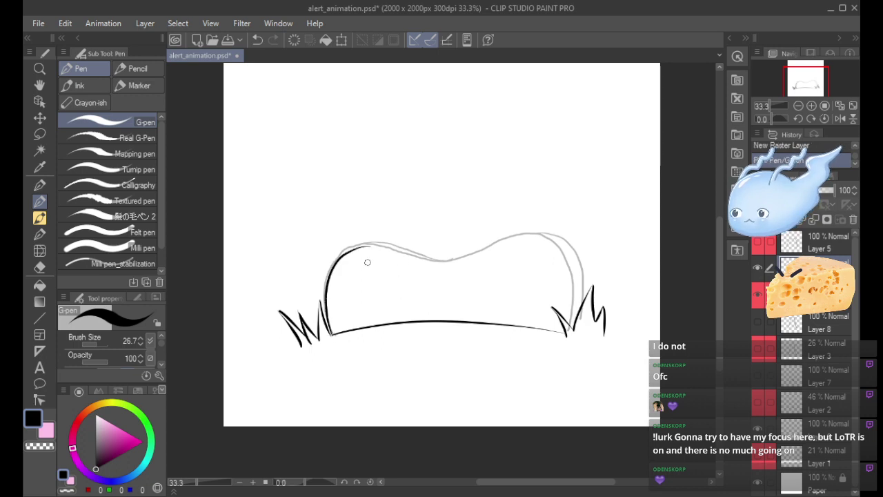
mouse_move(354, 249)
left_mouse_down()
mouse_move(450, 262)
mouse_move(524, 245)
mouse_move(552, 254)
left_mouse_up()
key("ctrl+z")
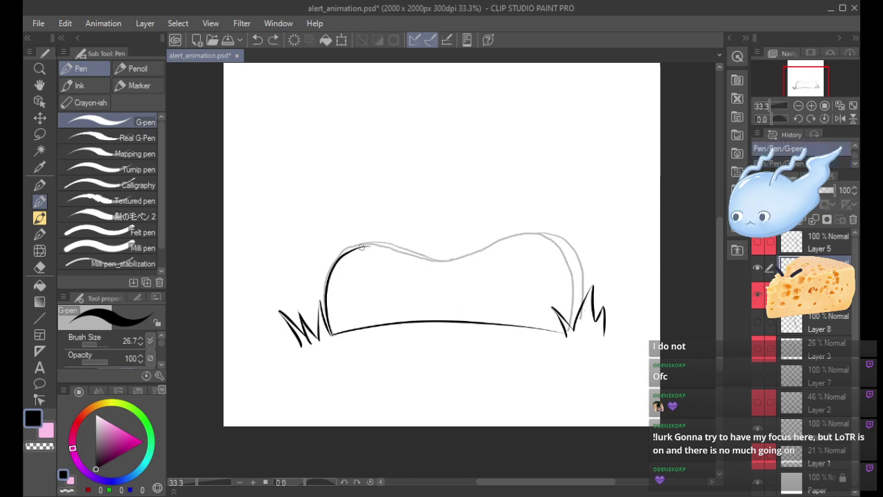
mouse_move(362, 248)
left_mouse_down()
mouse_move(430, 264)
mouse_move(510, 242)
mouse_move(545, 247)
mouse_move(577, 304)
mouse_move(579, 330)
left_mouse_up()
key("ctrl+z")
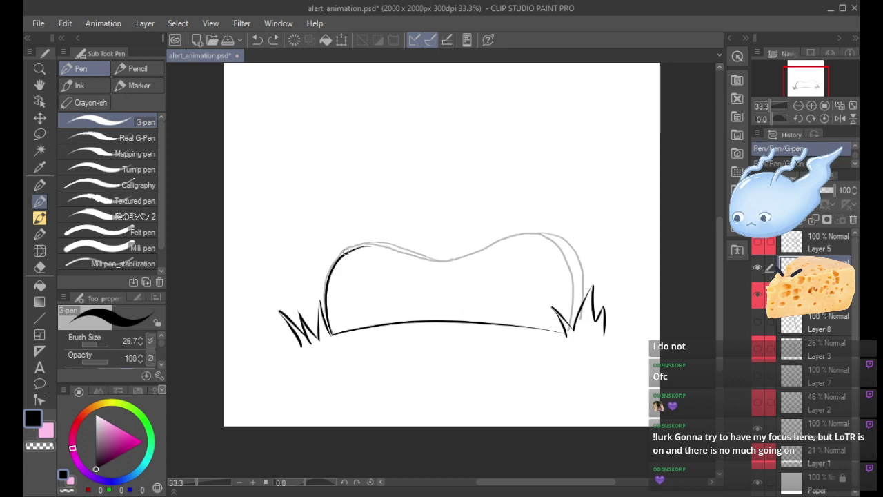
mouse_move(366, 247)
left_mouse_down()
mouse_move(476, 260)
mouse_move(544, 236)
mouse_move(573, 251)
mouse_move(584, 281)
mouse_move(569, 336)
mouse_move(564, 246)
mouse_move(505, 233)
mouse_move(437, 263)
mouse_move(376, 245)
mouse_move(346, 251)
mouse_move(329, 272)
mouse_move(376, 246)
mouse_move(458, 261)
mouse_move(550, 234)
mouse_move(572, 266)
mouse_move(565, 336)
left_mouse_up()
key("ctrl+z")
key("ctrl+z")
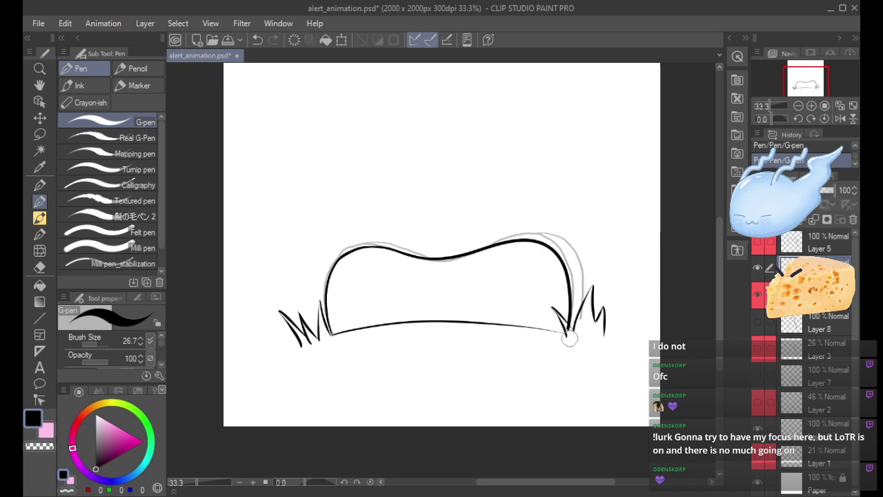
left_click_drag(564, 330, 573, 340)
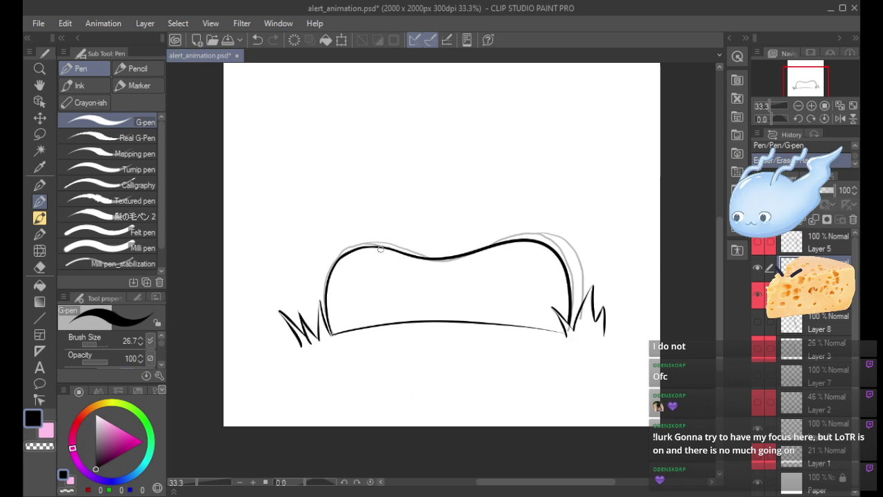
Add a second line along the left slope of the squashed gravestone's top dip and erase the excess below the dip.
left_click_drag(398, 248, 448, 260)
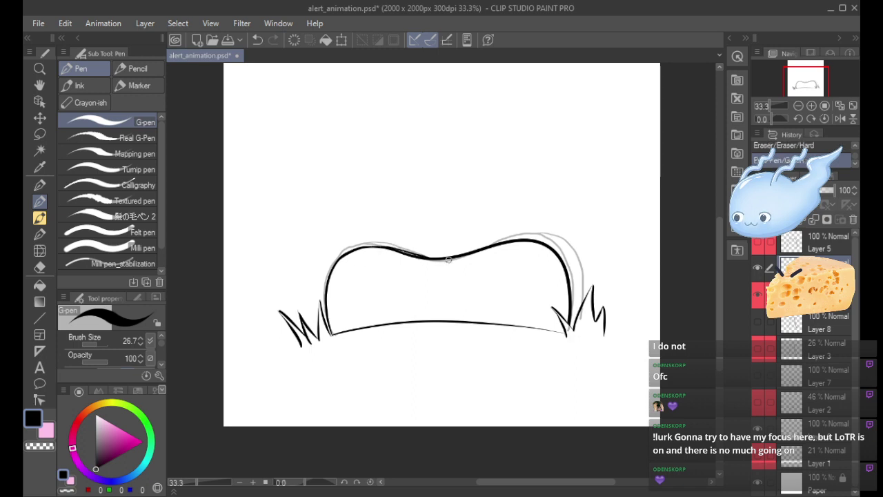
key("ctrl+z")
left_click_drag(385, 246, 436, 259)
mouse_move(372, 247)
left_mouse_down()
mouse_move(445, 260)
mouse_move(395, 245)
mouse_move(452, 259)
left_mouse_up()
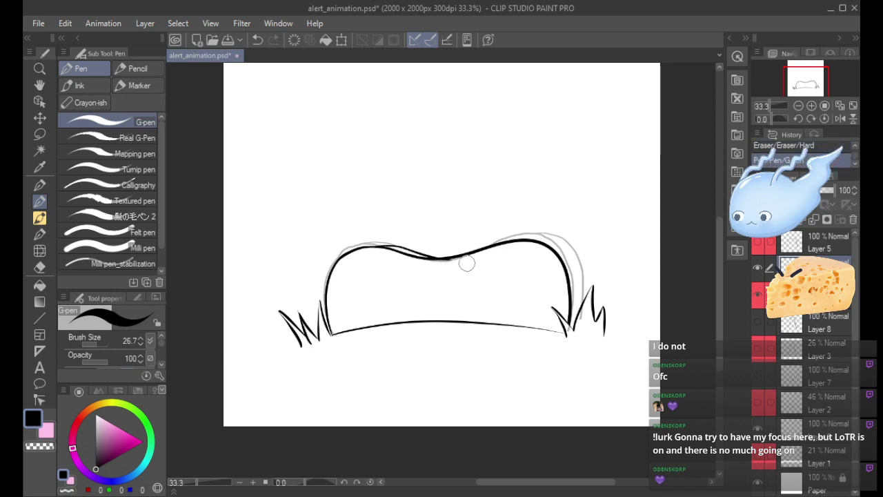
left_click_drag(433, 267, 457, 261)
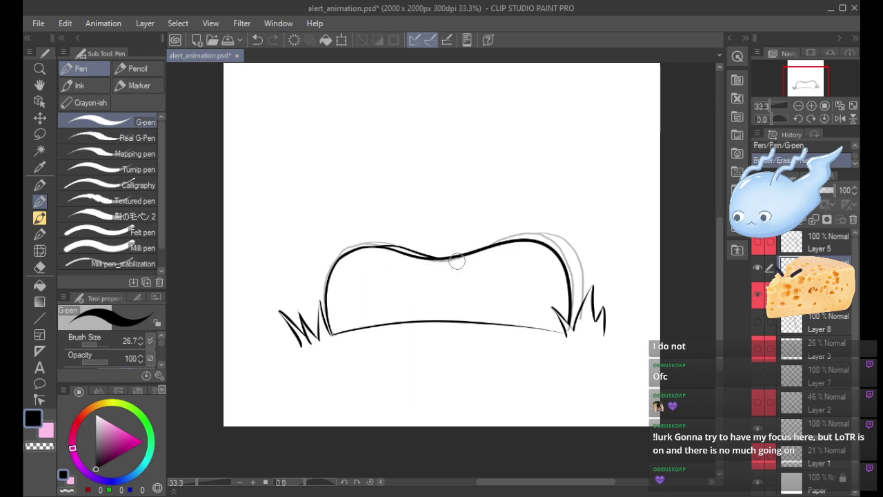
Ink the squashed gravestone's outer thickness line from the upper right curve down to the grass, redoing it until it follows the sketch.
mouse_move(509, 242)
left_mouse_down()
mouse_move(544, 240)
mouse_move(567, 259)
left_mouse_up()
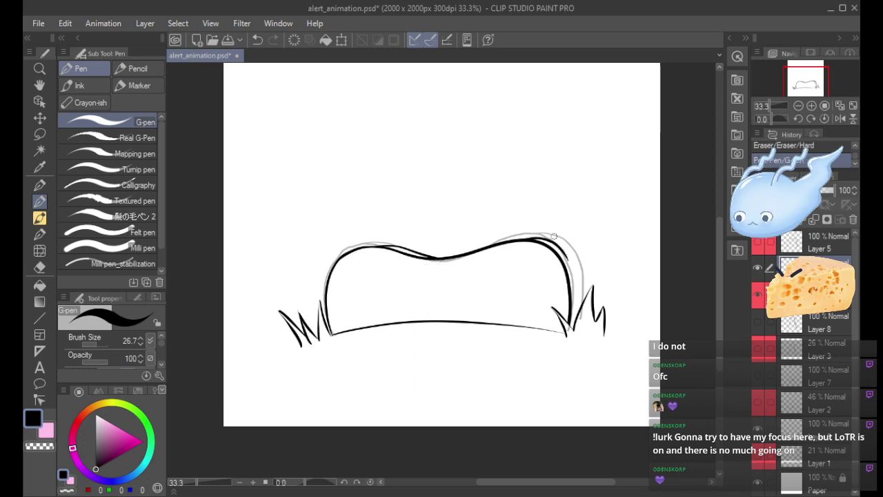
key("ctrl+z")
mouse_move(521, 240)
left_mouse_down()
mouse_move(563, 252)
mouse_move(572, 290)
left_mouse_up()
key("ctrl+z")
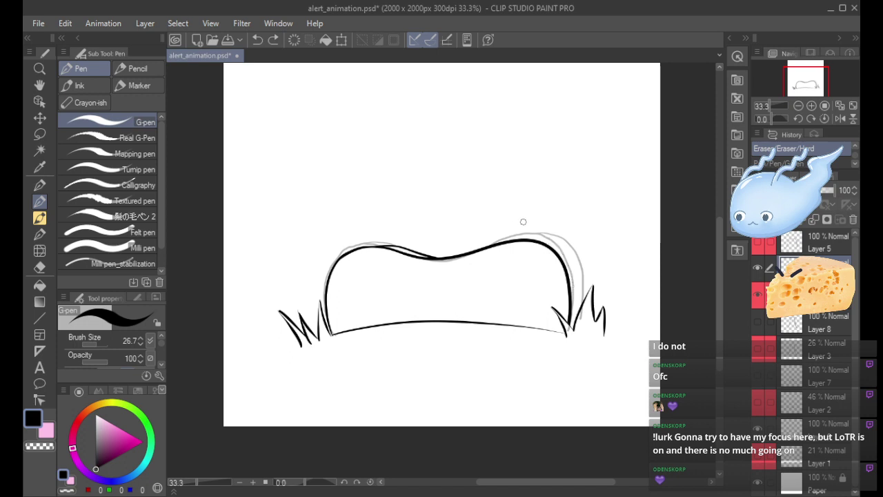
mouse_move(527, 241)
left_mouse_down()
mouse_move(565, 256)
mouse_move(575, 275)
left_mouse_up()
key("ctrl+z")
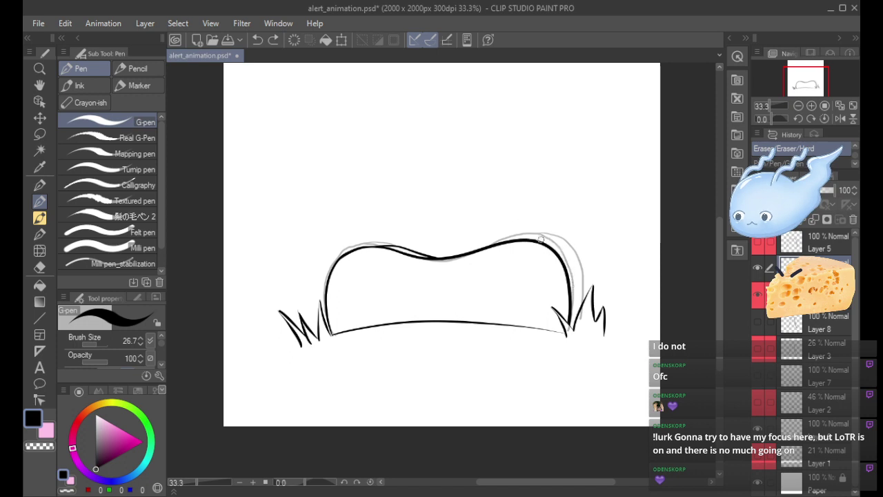
mouse_move(541, 239)
left_mouse_down()
mouse_move(562, 248)
mouse_move(584, 304)
left_mouse_up()
key("ctrl+z")
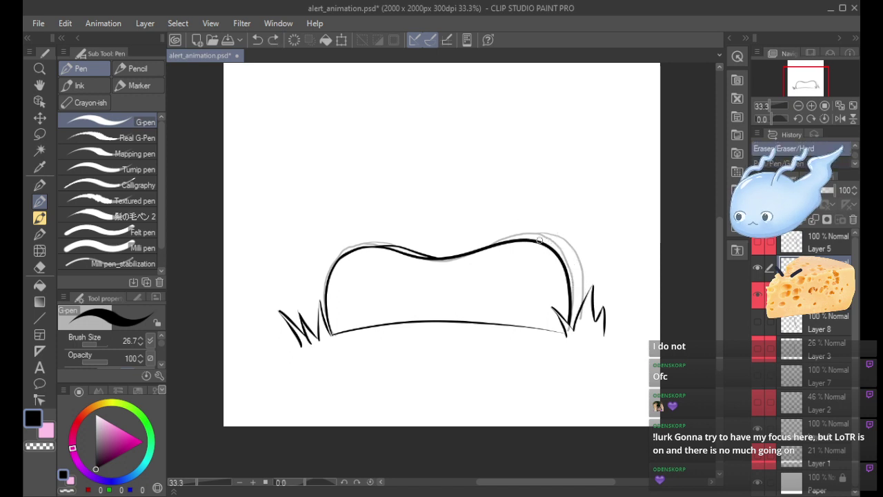
mouse_move(531, 238)
left_mouse_down()
mouse_move(576, 257)
mouse_move(583, 302)
left_mouse_up()
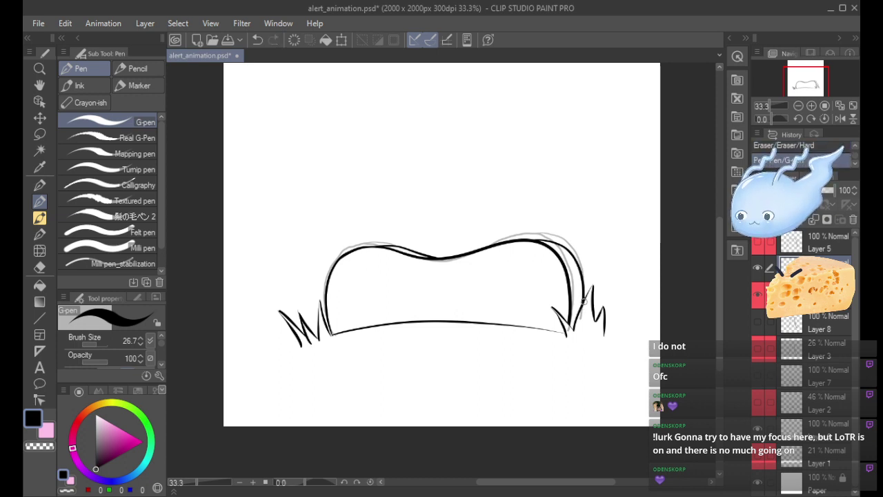
Swap the squashed gravestone frame for the dome-shaped sketch on Layer 5 and set that layer's opacity to 33%.
left_click(759, 269)
left_click(761, 243)
left_click(820, 236)
left_click(809, 191)
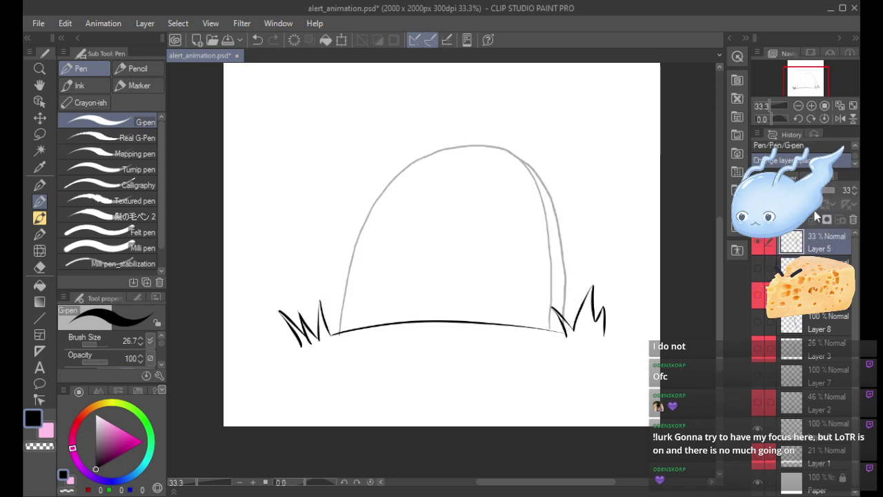
Add a new raster layer and ink the rounded gravestone outline over the grey sketch with the G-pen.
left_click(812, 221)
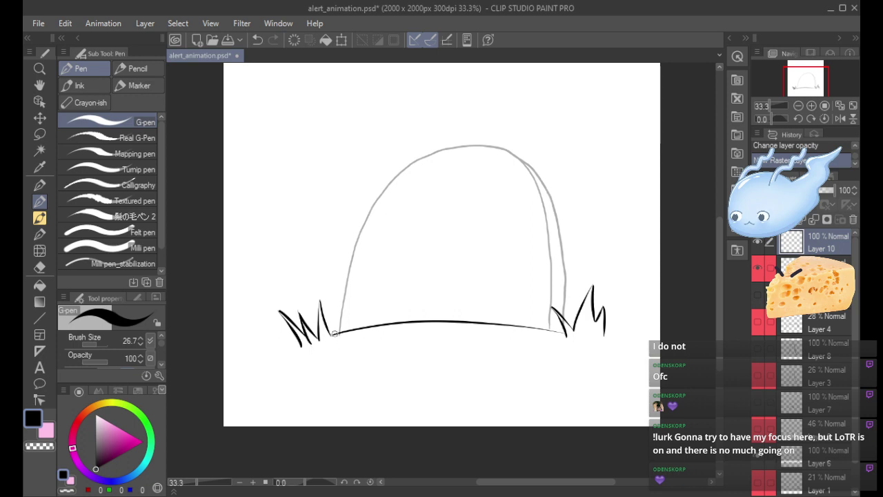
left_click_drag(336, 334, 357, 226)
mouse_move(373, 193)
left_mouse_down()
mouse_move(423, 149)
mouse_move(474, 141)
mouse_move(512, 149)
mouse_move(544, 215)
left_mouse_up()
key("ctrl+z")
mouse_move(493, 146)
left_mouse_down()
mouse_move(517, 160)
mouse_move(550, 235)
mouse_move(550, 324)
left_mouse_up()
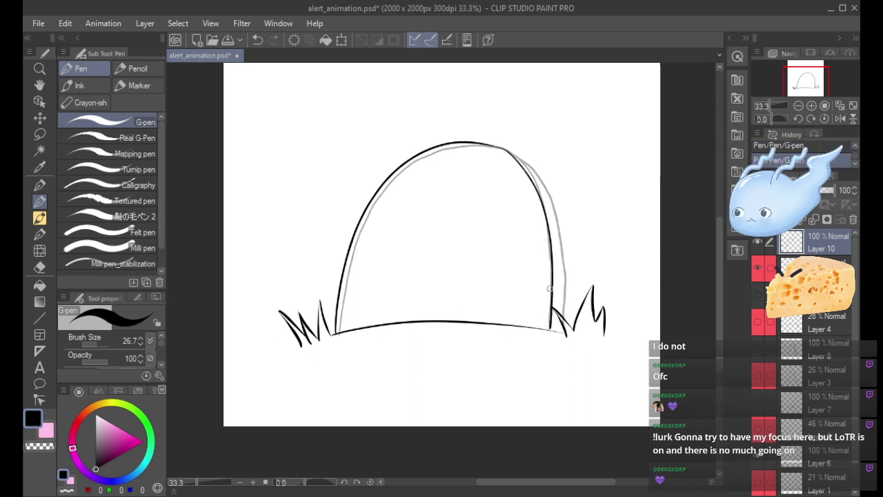
key("ctrl+z")
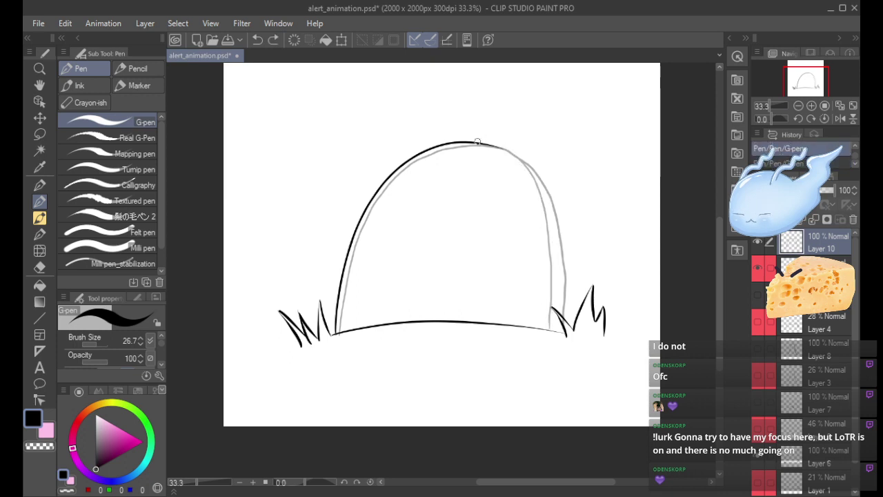
mouse_move(475, 142)
left_mouse_down()
mouse_move(508, 151)
mouse_move(540, 187)
mouse_move(557, 312)
left_mouse_up()
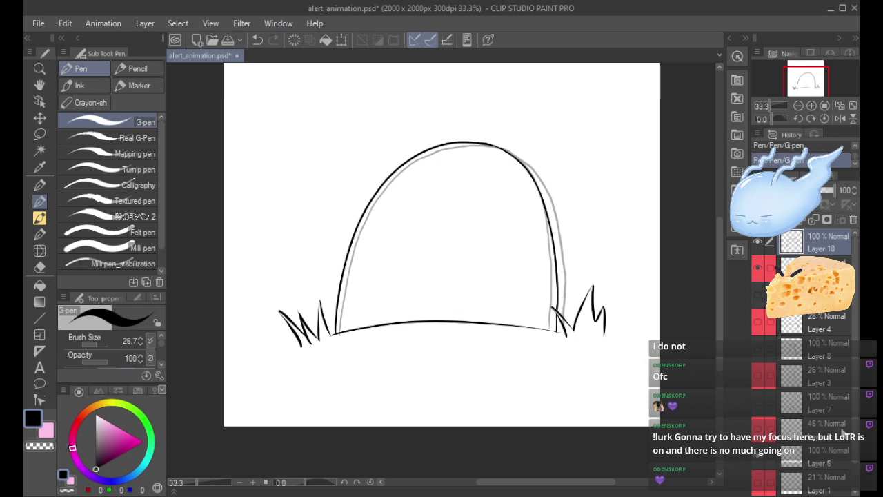
Redraw the thin right end of the ground line on Layer 6 so it runs to the right grass tuft.
left_click(824, 455)
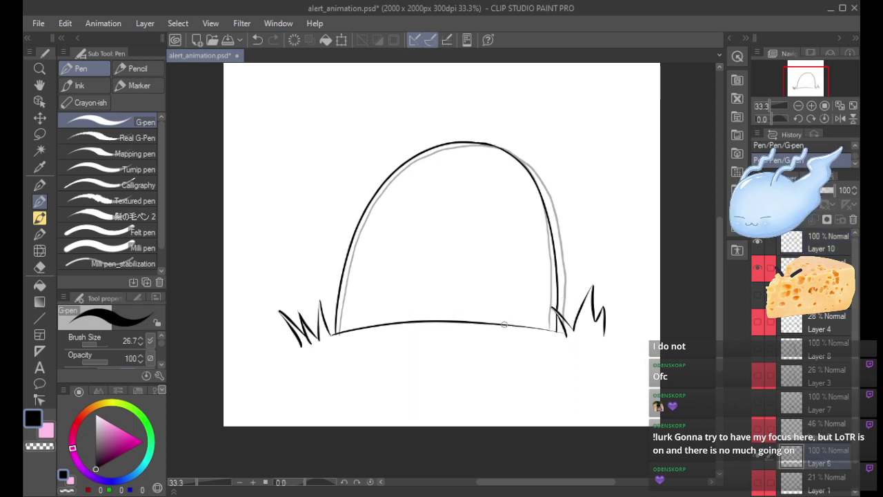
left_click_drag(506, 324, 556, 333)
key("ctrl+z")
left_click_drag(494, 323, 562, 336)
key("ctrl+z")
key("ctrl+z")
key("ctrl+z")
mouse_move(508, 324)
left_mouse_down()
mouse_move(567, 334)
mouse_move(507, 324)
mouse_move(567, 334)
mouse_move(524, 326)
mouse_move(565, 335)
left_mouse_up()
key("ctrl+z")
key("ctrl+z")
key("ctrl+z")
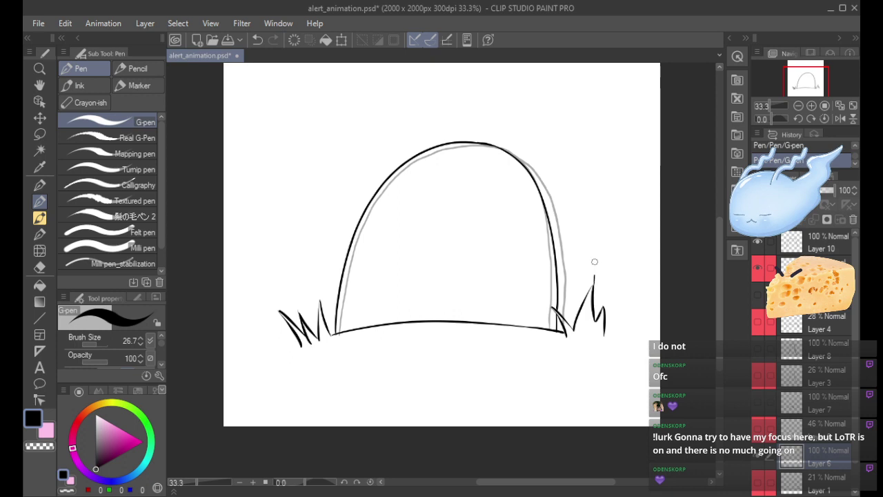
left_click_drag(595, 261, 598, 188)
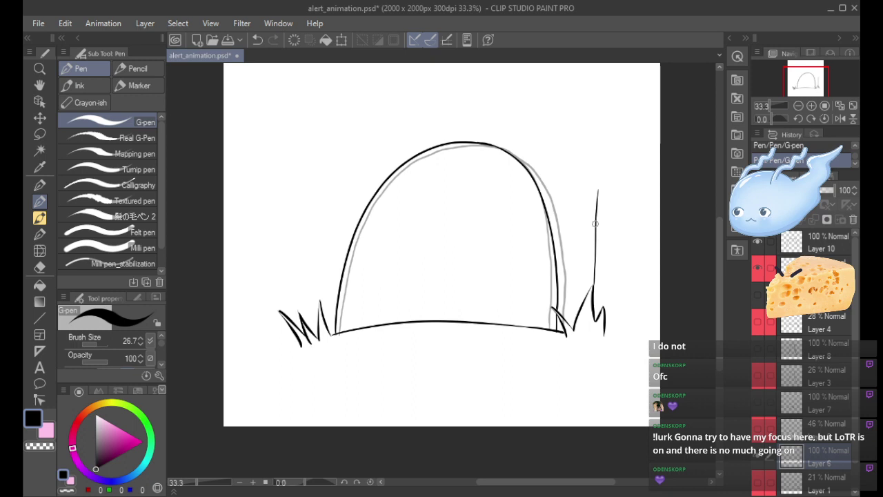
left_click_drag(595, 284, 595, 306)
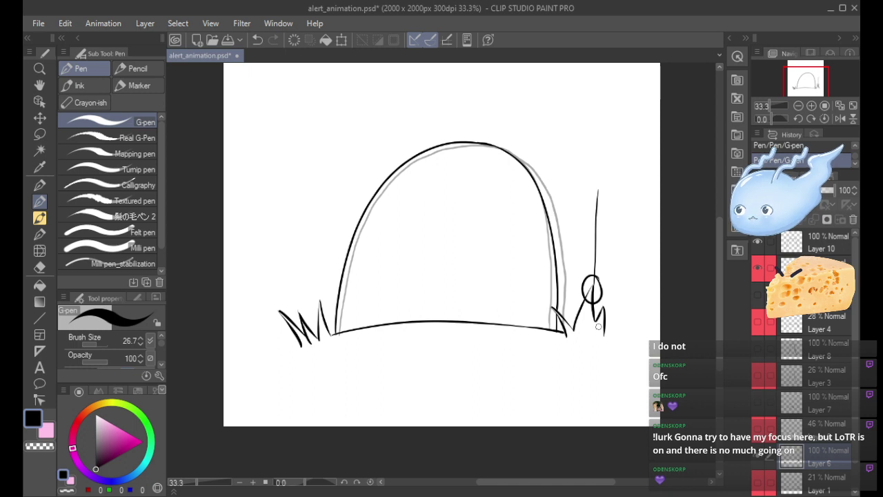
key("ctrl+z")
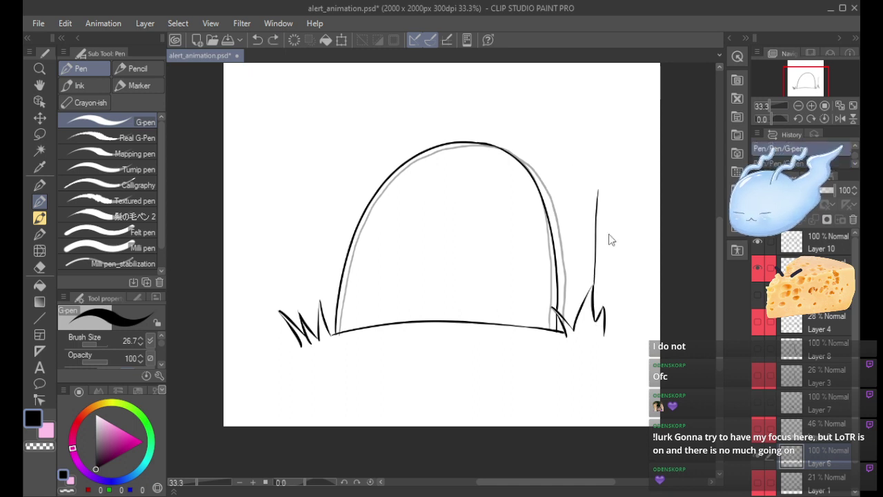
key("ctrl+z")
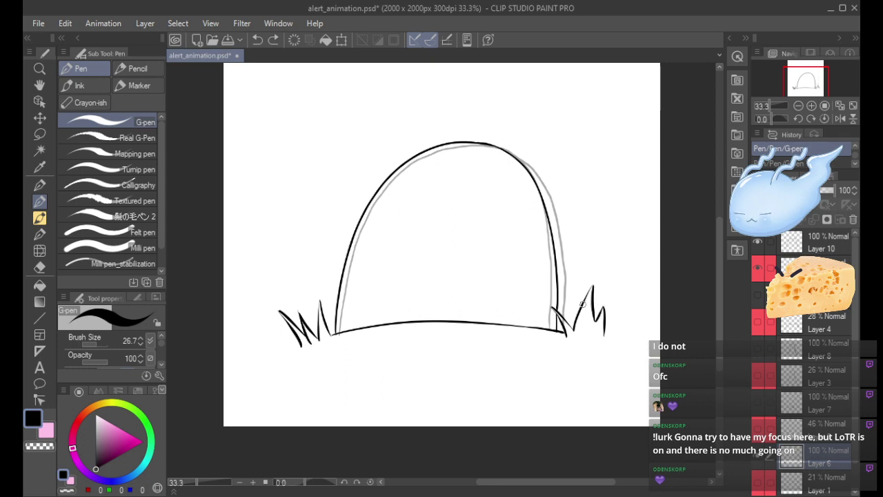
left_click_drag(583, 302, 586, 220)
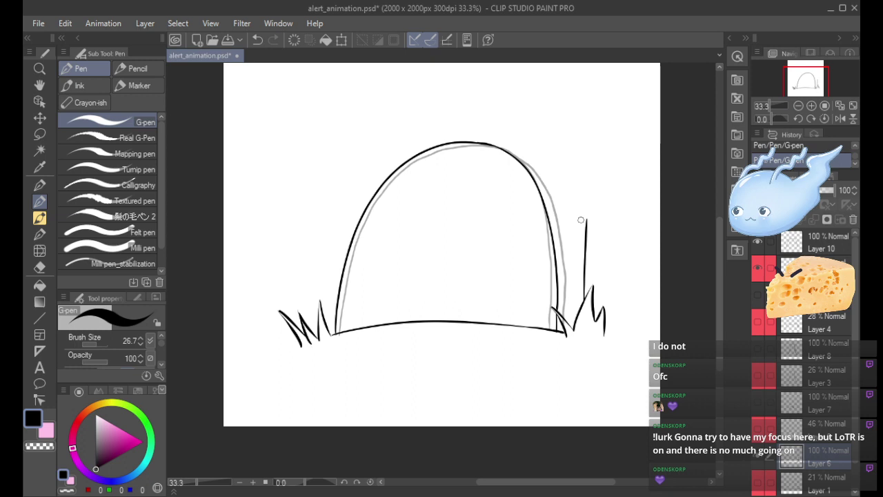
key("ctrl+z")
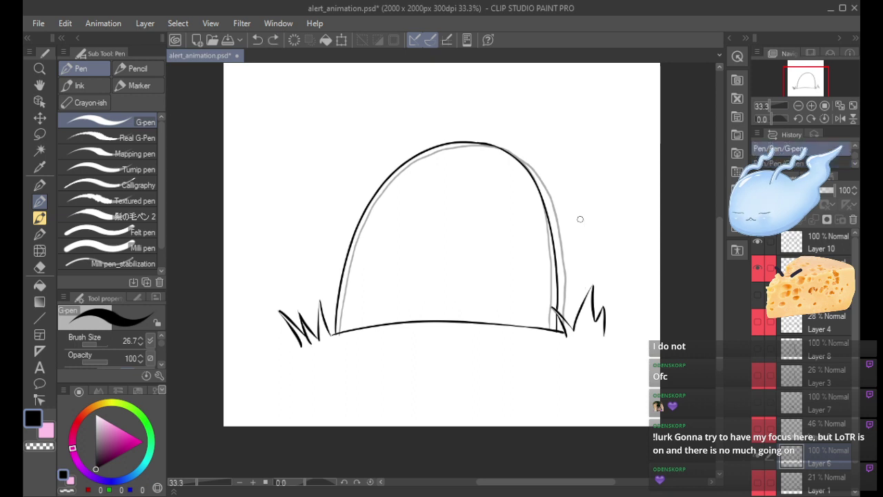
Ink the gravestone's second, outer right edge on Layer 10 and erase the overshoot at its foot.
left_click(809, 237)
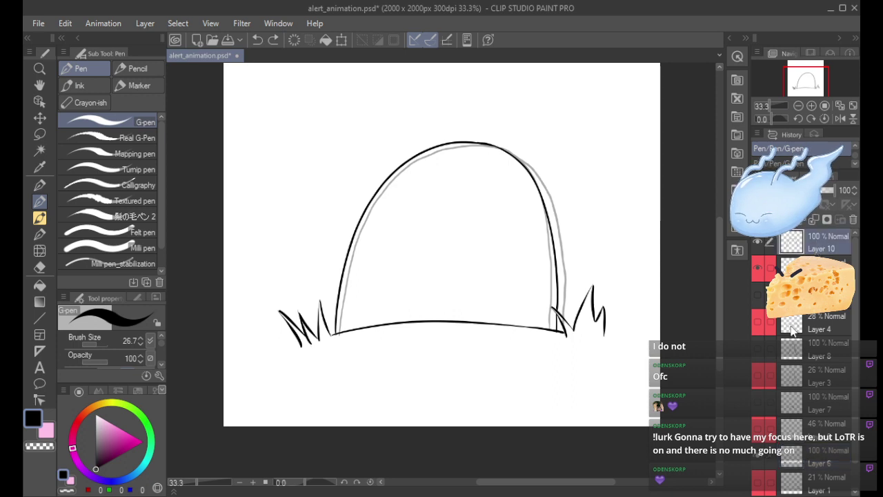
mouse_move(488, 144)
left_mouse_down()
mouse_move(518, 152)
mouse_move(549, 186)
mouse_move(564, 294)
left_mouse_up()
key("ctrl+z")
mouse_move(494, 146)
left_mouse_down()
mouse_move(529, 167)
mouse_move(550, 200)
mouse_move(532, 167)
mouse_move(554, 200)
mouse_move(565, 333)
left_mouse_up()
key("ctrl+z")
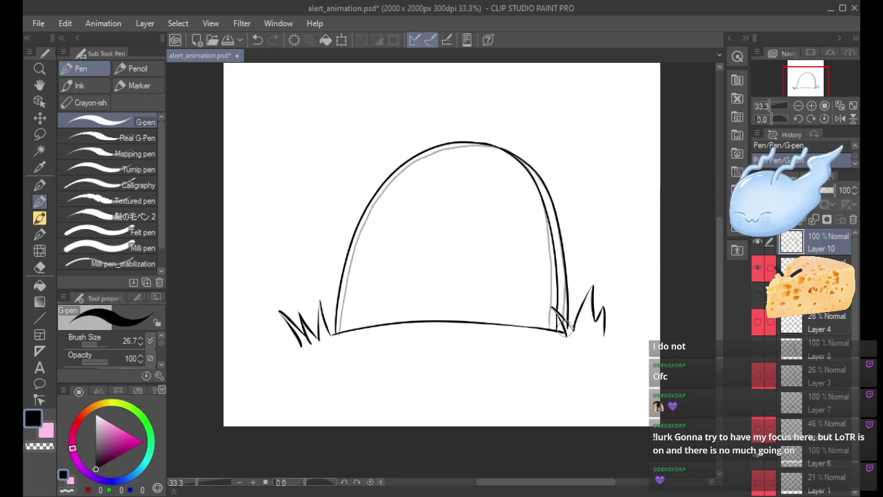
left_click_drag(565, 329, 567, 324)
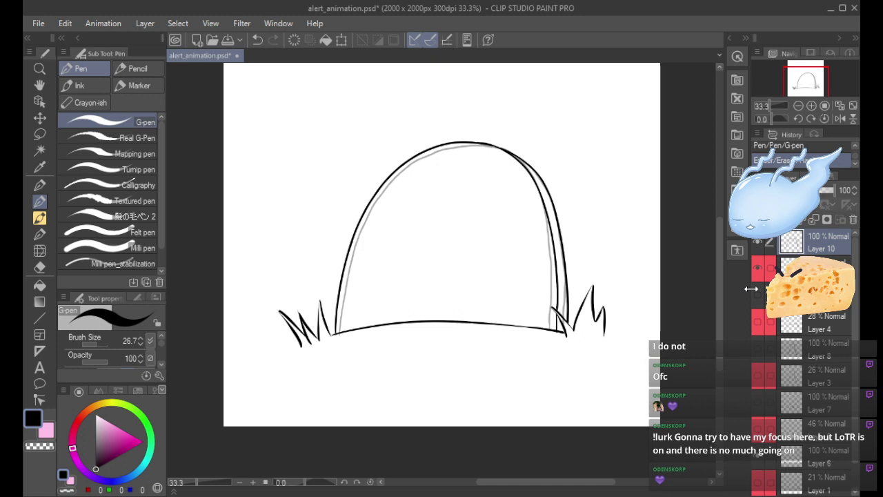
Retrace the blades of the left grass tuft on Layer 6 with the G-pen.
scroll(846, 474, "down", 1)
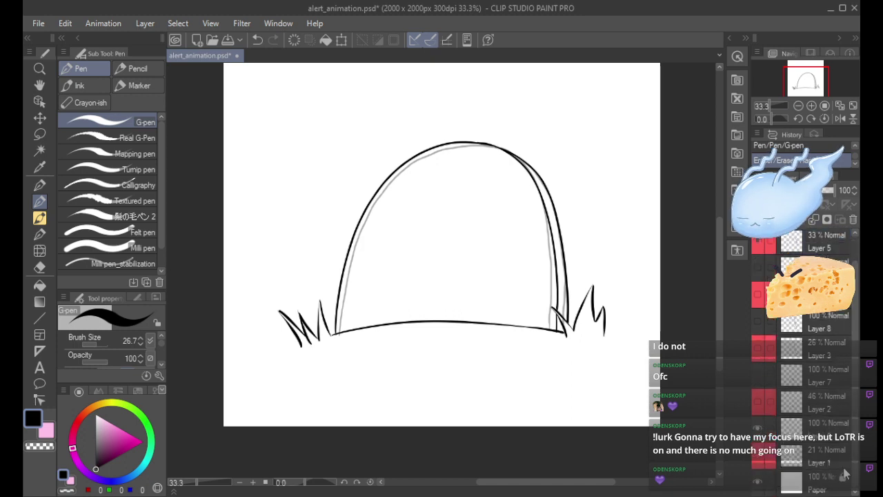
left_click(807, 433)
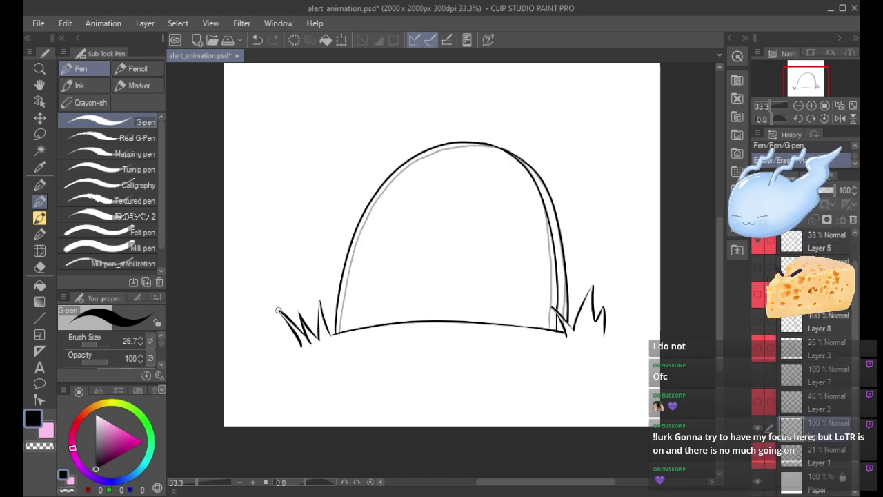
left_click_drag(279, 311, 303, 347)
key("ctrl+z")
left_click_drag(278, 311, 303, 348)
key("ctrl+z")
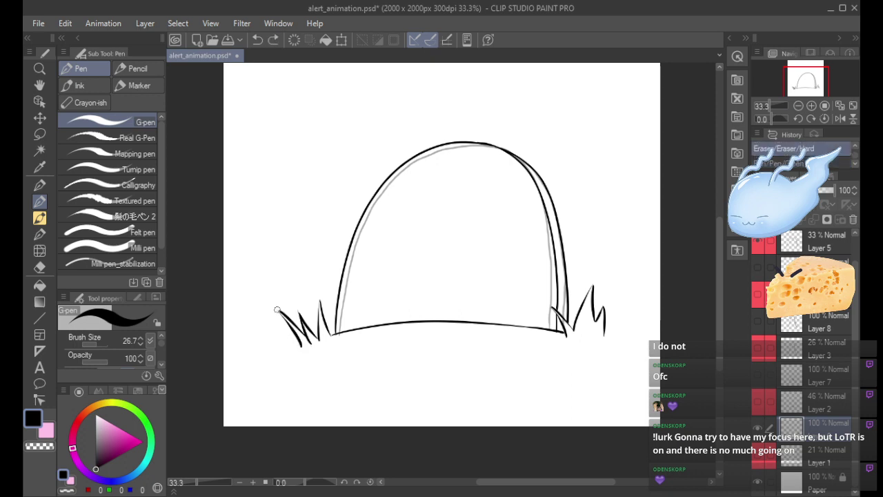
left_click_drag(278, 309, 300, 345)
key("ctrl+z")
left_click_drag(277, 310, 301, 345)
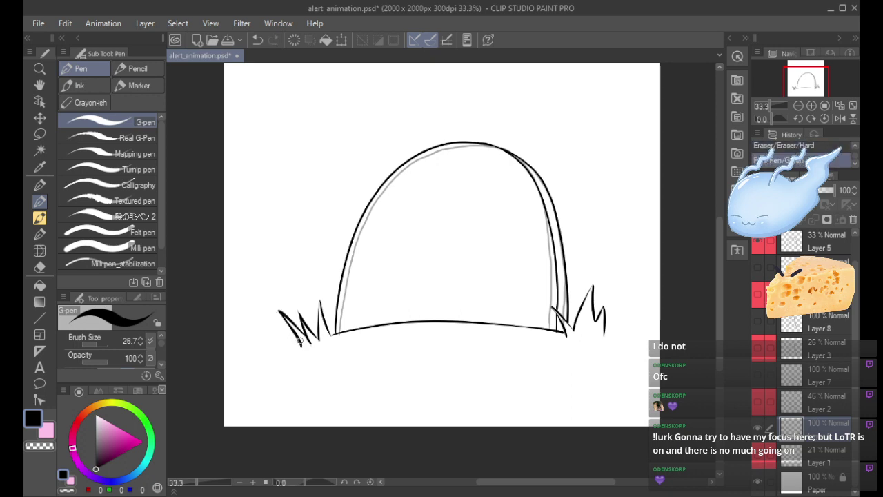
mouse_move(320, 301)
left_mouse_down()
mouse_move(319, 341)
mouse_move(320, 301)
left_mouse_up()
key("ctrl+z")
key("ctrl+z")
mouse_move(320, 343)
left_mouse_down()
mouse_move(320, 301)
mouse_move(318, 337)
left_mouse_up()
key("ctrl+z")
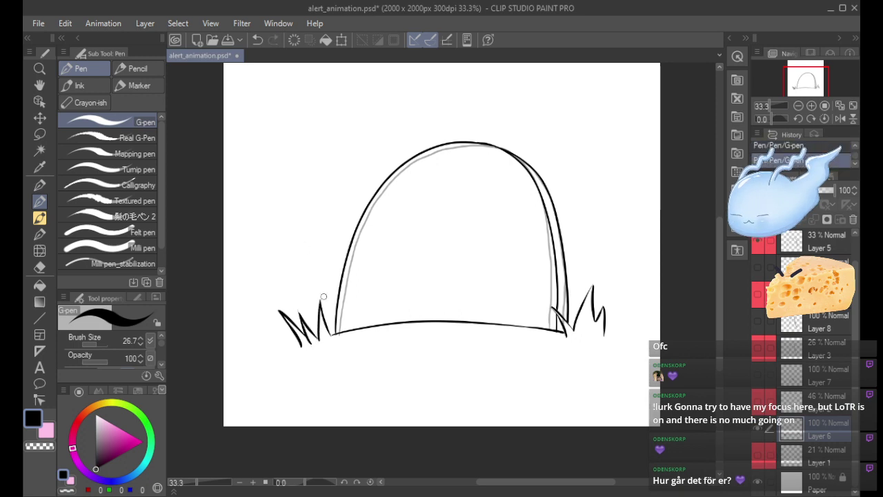
Redraw the leftmost blade of the right grass tuft on Layer 6.
left_click_drag(552, 308, 568, 343)
key("ctrl+z")
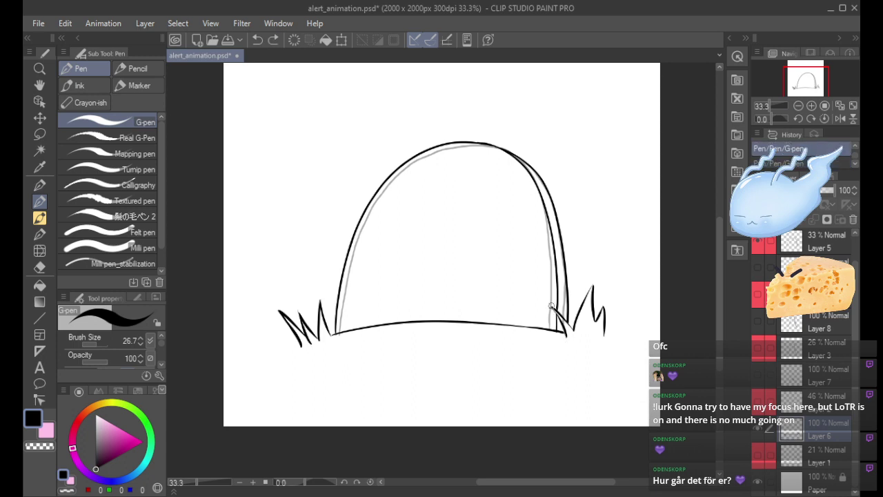
mouse_move(552, 305)
left_mouse_down()
mouse_move(565, 337)
mouse_move(593, 282)
left_mouse_up()
key("ctrl+z")
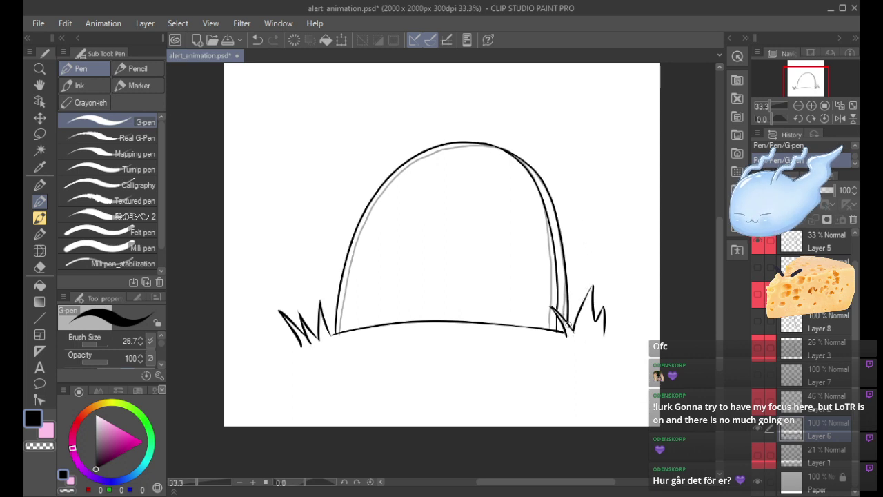
key("ctrl+z")
left_click_drag(552, 309, 573, 337)
key("ctrl+z")
left_click_drag(553, 308, 574, 333)
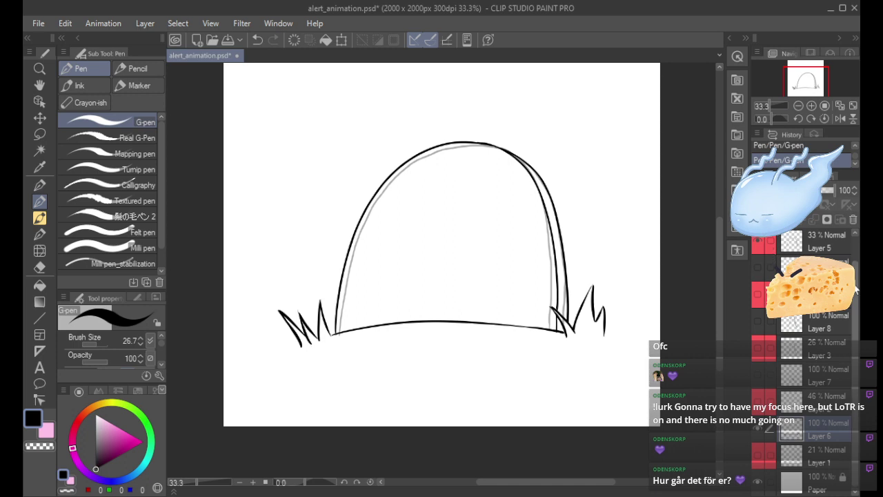
Hide the grey sketch on Layer 5 and refine the tip of the right grass tuft's leftmost blade.
scroll(766, 260, "up", 1)
left_click(762, 274)
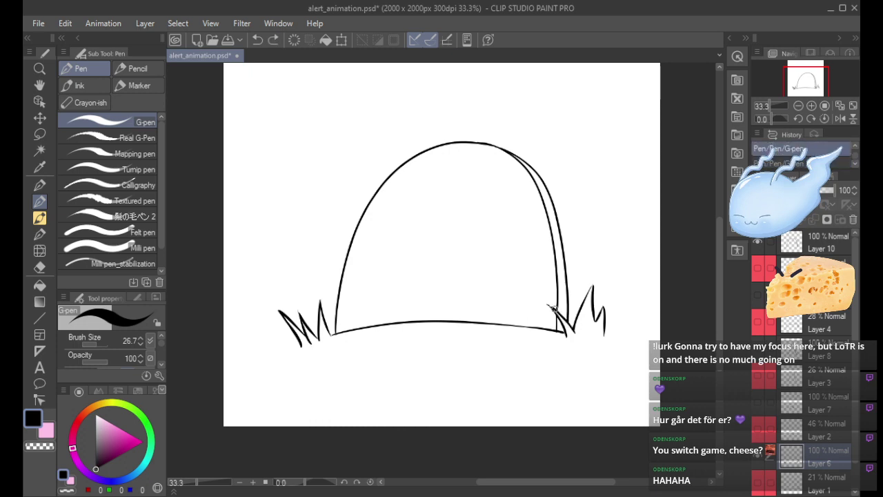
key("ctrl+z")
left_click_drag(546, 304, 570, 321)
key("ctrl+z")
key("ctrl+z")
key("ctrl+z")
key("ctrl+z")
key("ctrl+z")
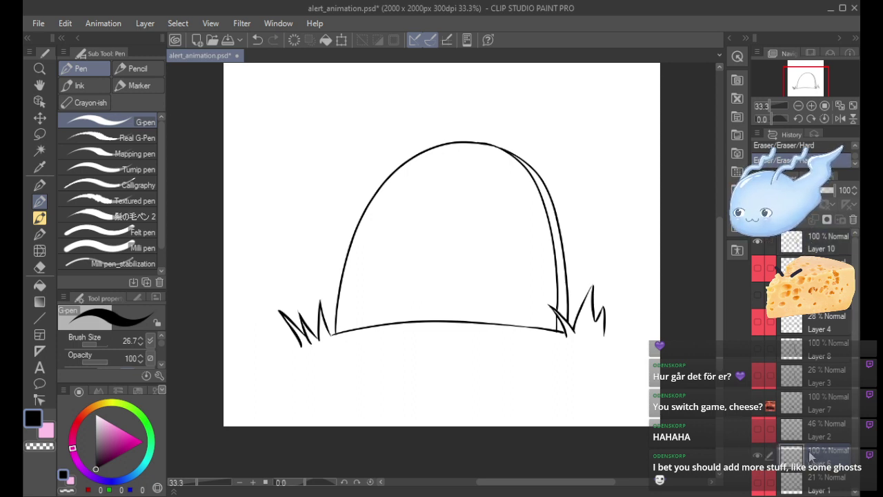
Check the outline with Layer 6 hidden and shown, and close the gap in the gravestone's inner right edge on Layer 10.
left_click(757, 456)
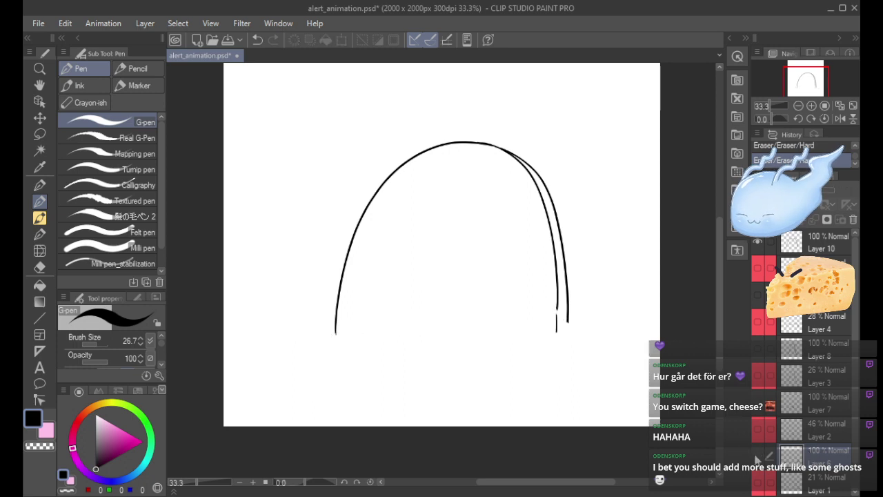
left_click(758, 456)
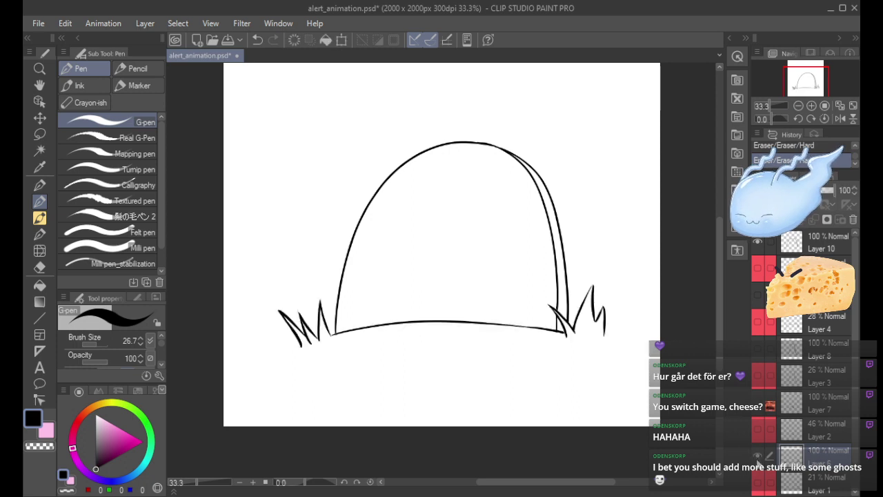
left_click(757, 458)
left_click(758, 458)
left_click(815, 250)
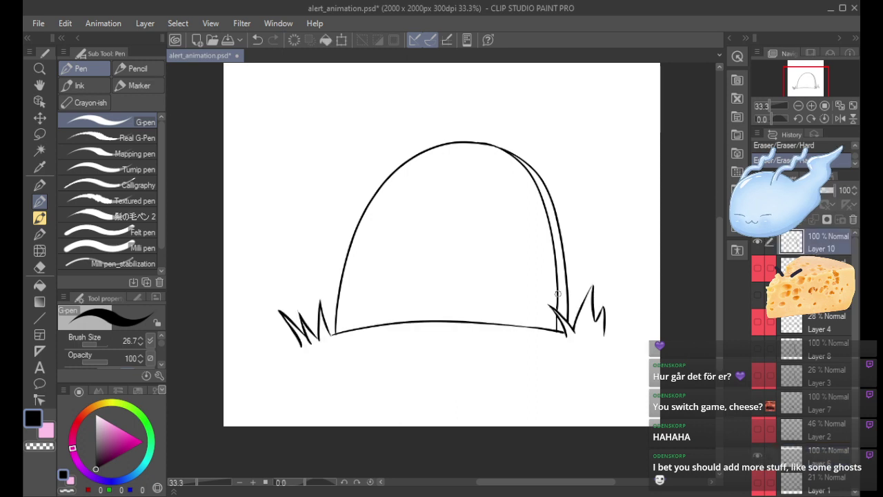
left_click_drag(558, 289, 550, 352)
key("ctrl+z")
key("ctrl+z")
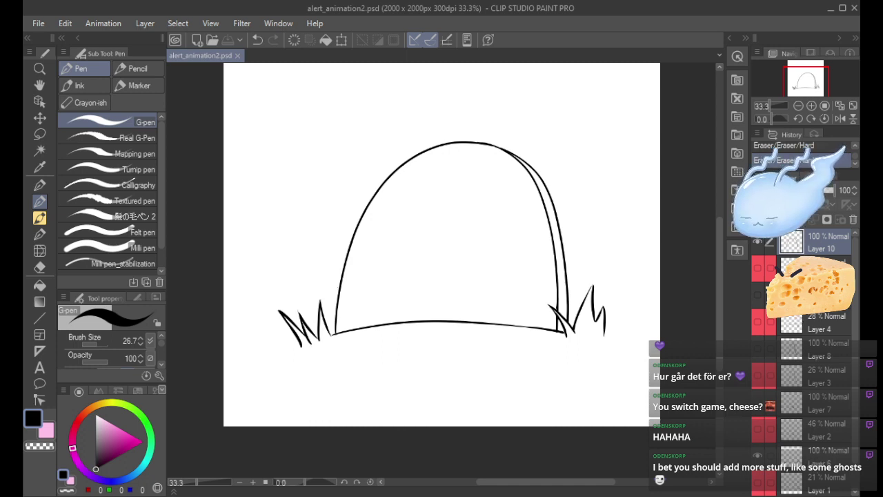
Hide Layer 10 and try the Tone - denim pattern brush on the left grass tuft of Layer 6.
left_click(758, 241)
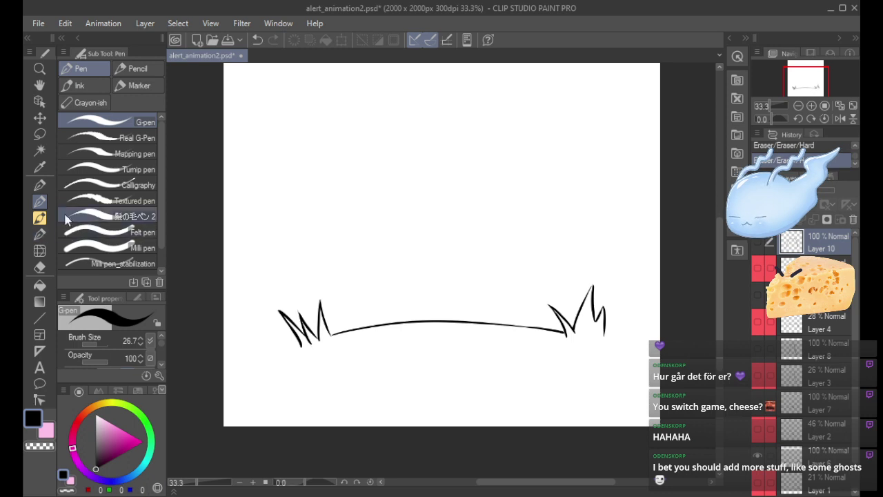
left_click(40, 235)
left_click(42, 234)
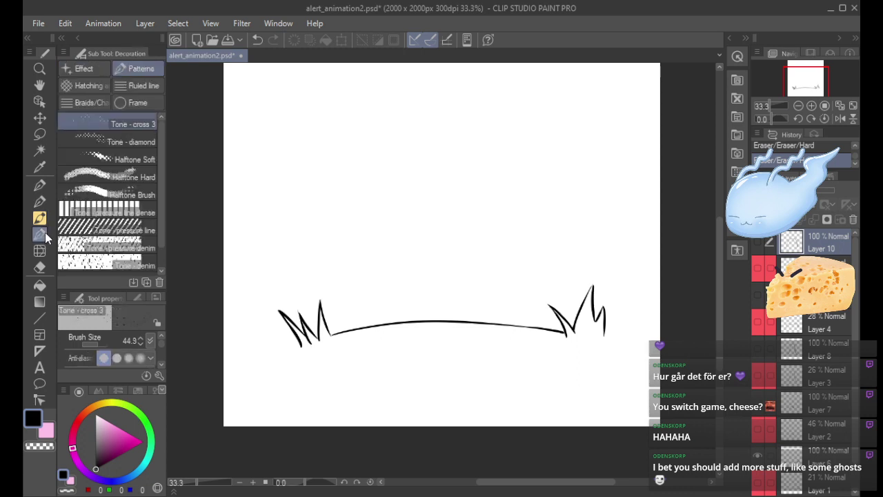
left_click(104, 262)
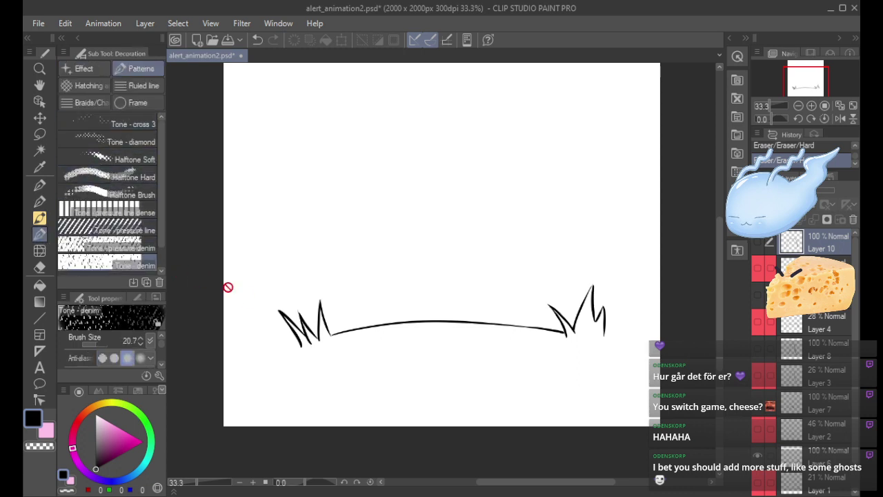
left_click(814, 459)
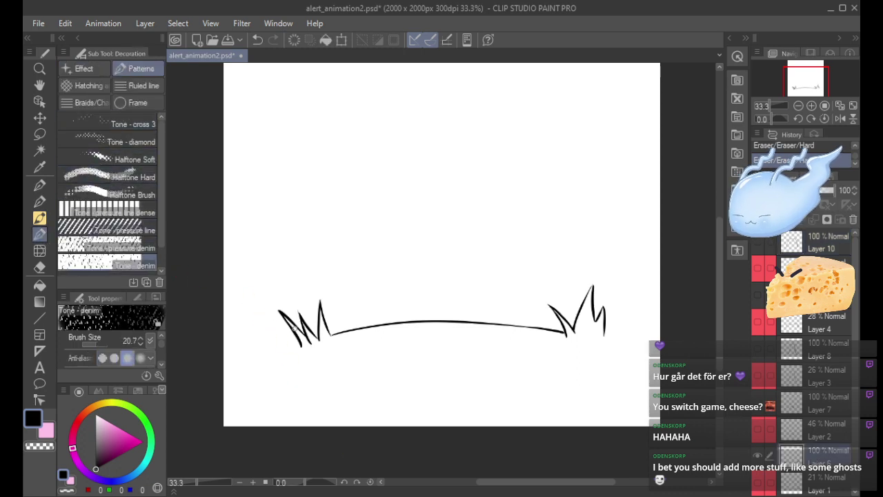
mouse_move(309, 334)
left_mouse_down()
mouse_move(323, 326)
mouse_move(319, 315)
mouse_move(328, 334)
left_mouse_up()
key("ctrl+z")
Set the drawing colour to light green (RGB 165, 253, 145) and test a denim stroke on the left grass tuft.
left_click(143, 419)
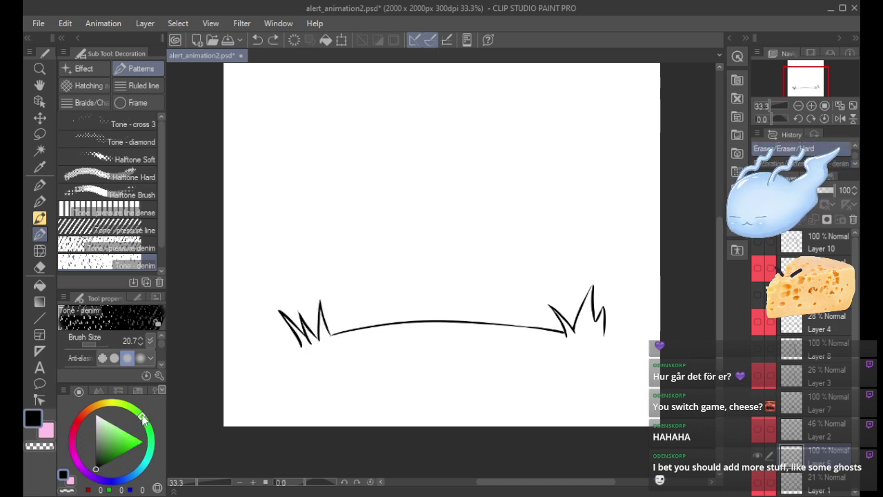
left_click_drag(123, 432, 116, 426)
left_click_drag(307, 343, 285, 316)
key("ctrl+z")
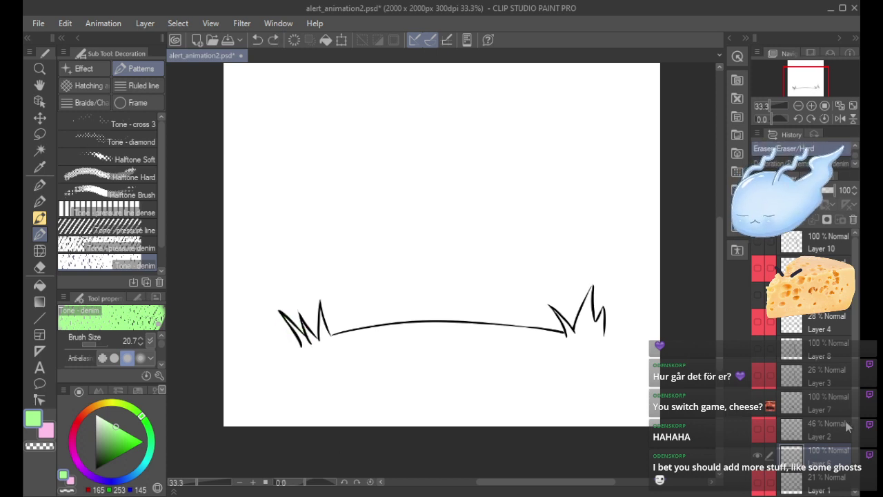
Add a new raster layer and place it directly below the grass and ground line art on Layer 6.
scroll(800, 366, "down", 1)
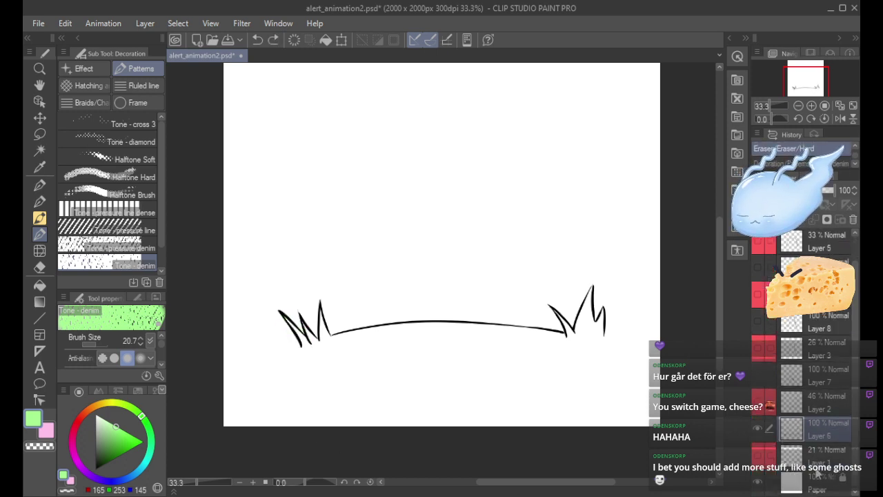
left_click(761, 221)
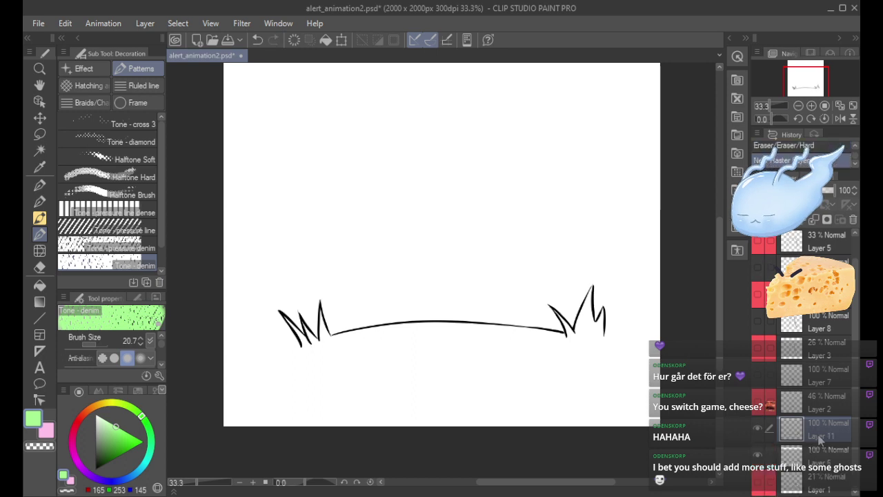
left_click_drag(819, 437, 819, 467)
Try light green Tone - denim strokes on the left grass tuft, including with the brush size at 157.8.
mouse_move(298, 328)
left_mouse_down()
mouse_move(283, 316)
mouse_move(308, 349)
left_mouse_up()
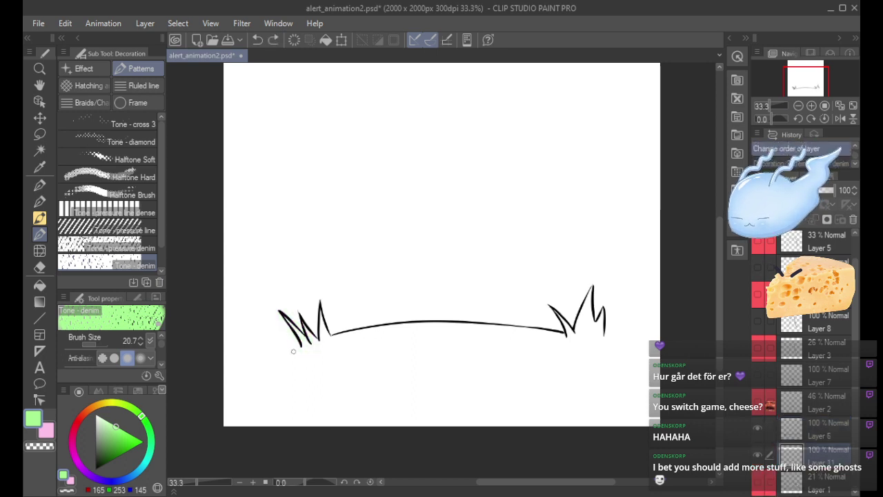
key("ctrl+z")
left_click(100, 343)
left_click(327, 323)
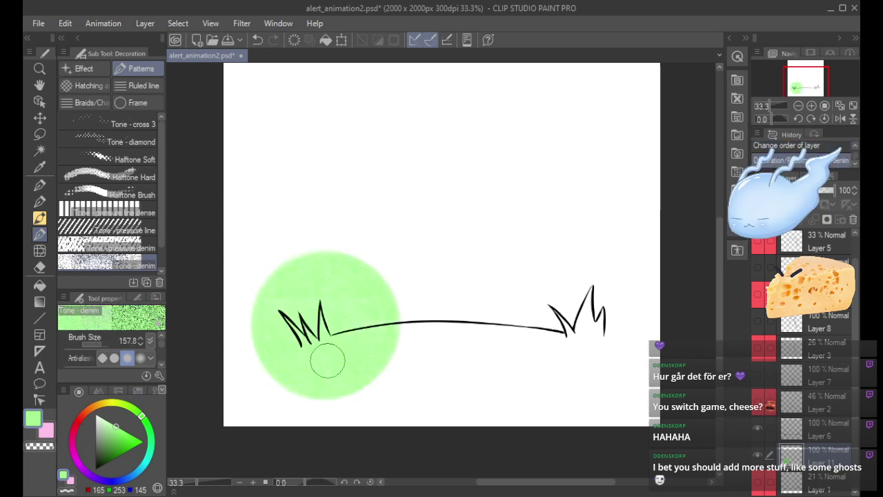
key("ctrl+z")
left_click(299, 329)
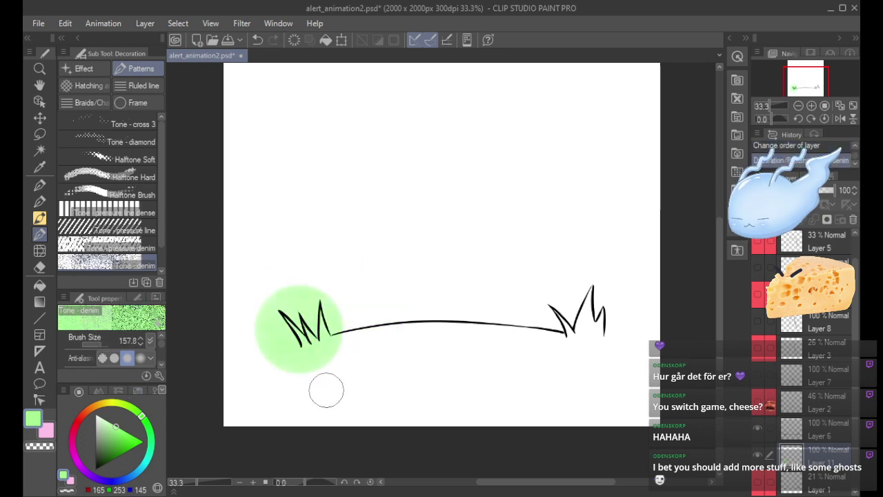
key("ctrl+z")
Paint light green over both grass tufts on the new layer with the Tone - pressure denim brush.
left_click(110, 248)
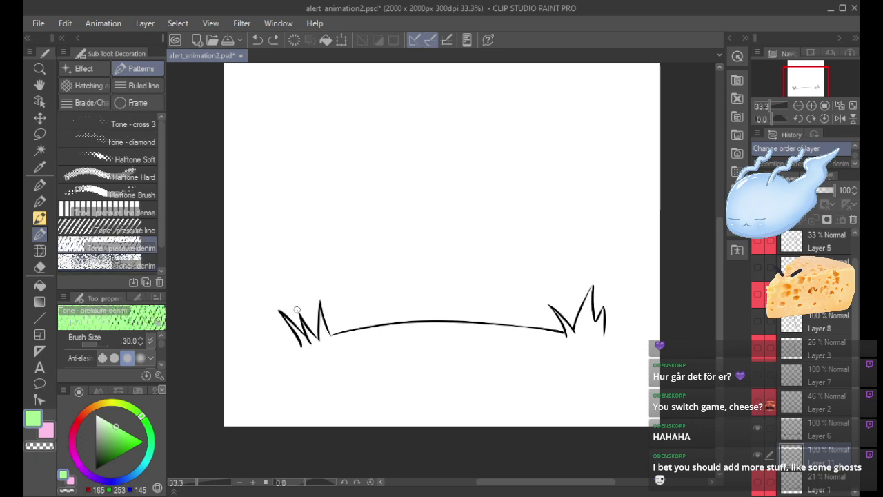
mouse_move(310, 345)
left_mouse_down()
mouse_move(327, 317)
mouse_move(284, 327)
mouse_move(296, 349)
left_mouse_up()
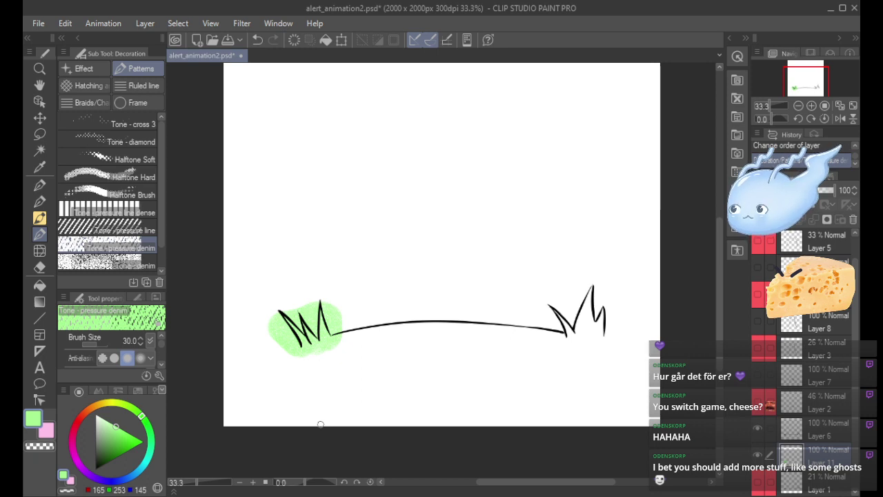
key("ctrl+z")
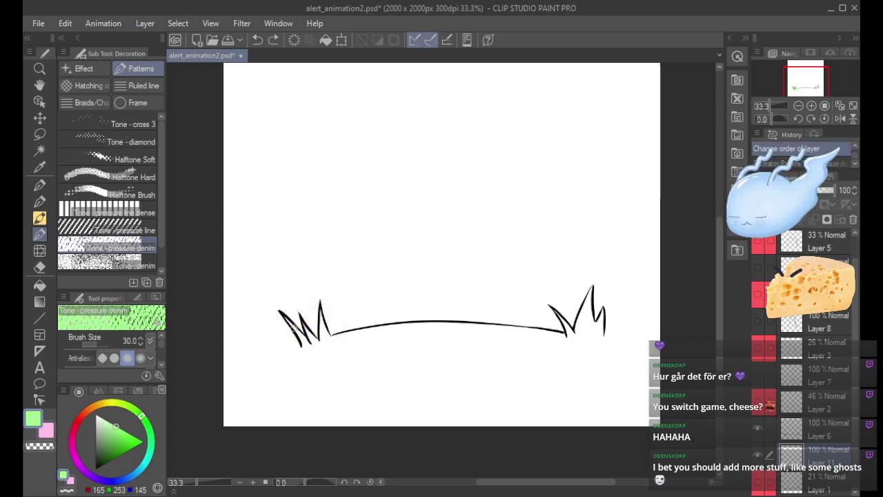
mouse_move(289, 321)
left_mouse_down()
mouse_move(306, 342)
mouse_move(296, 329)
mouse_move(321, 324)
left_mouse_up()
mouse_move(575, 333)
left_mouse_down()
mouse_move(563, 317)
mouse_move(580, 297)
mouse_move(593, 325)
mouse_move(610, 330)
left_mouse_up()
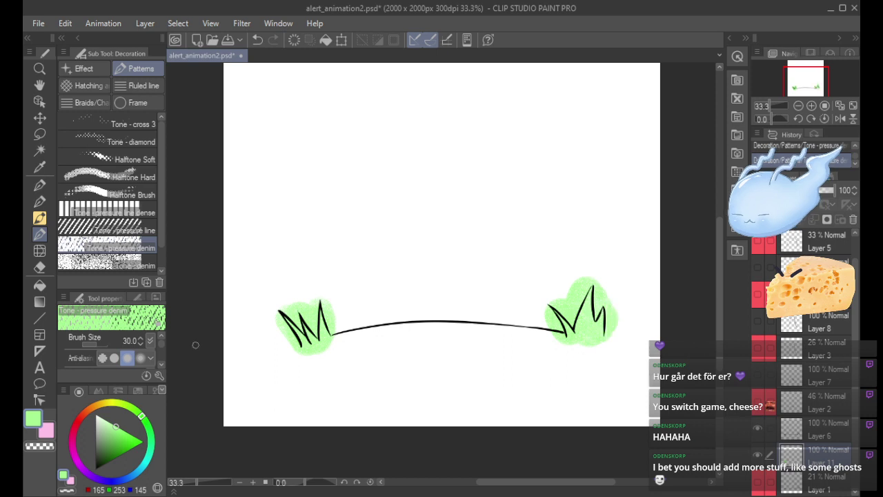
Set the drawing colour to brown (RGB 182, 140, 113) and paint a band along the ground line between the grass tufts.
mouse_move(95, 409)
left_mouse_down()
mouse_move(82, 431)
mouse_move(88, 411)
mouse_move(108, 438)
left_mouse_up()
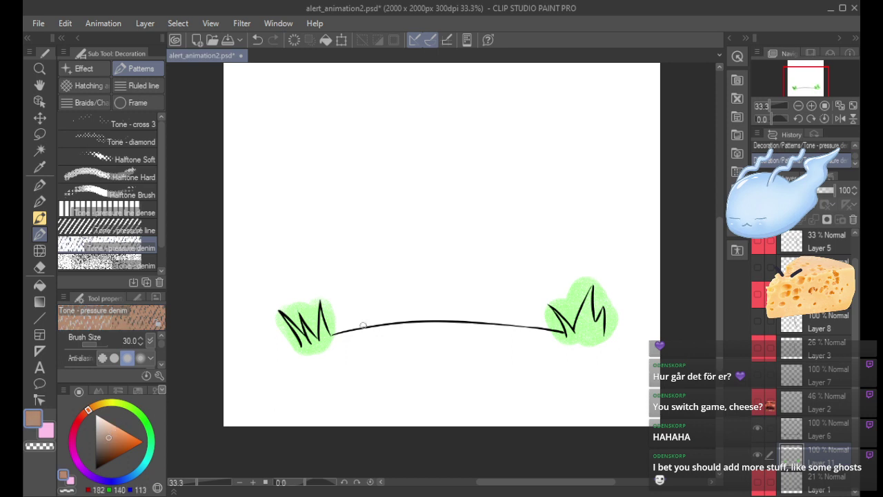
mouse_move(335, 337)
left_mouse_down()
mouse_move(450, 323)
mouse_move(562, 343)
left_mouse_up()
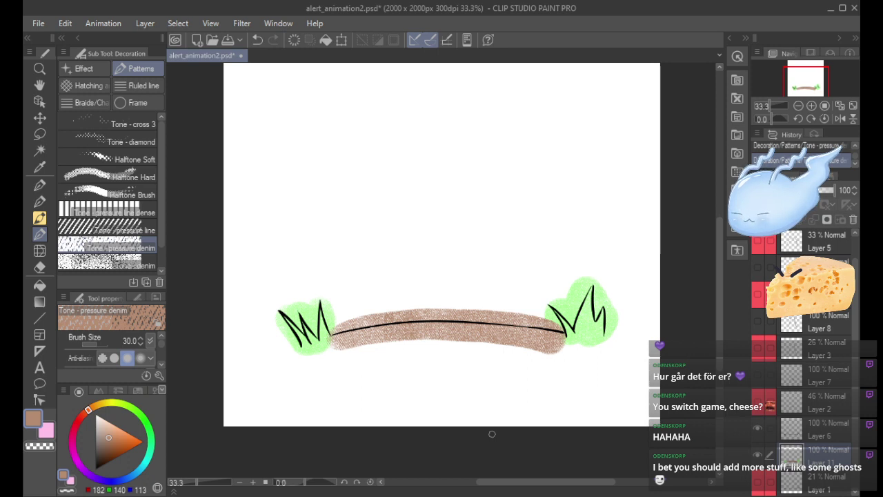
left_click_drag(339, 345, 549, 352)
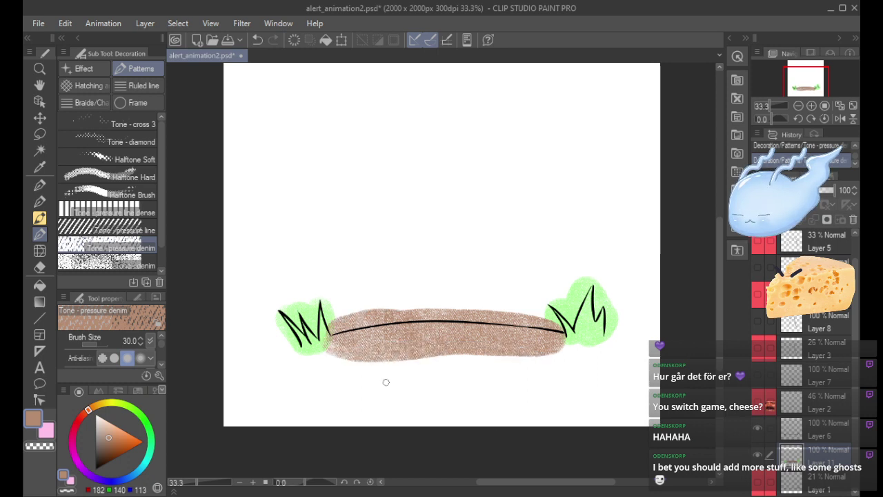
key("ctrl+z")
mouse_move(345, 343)
left_mouse_down()
mouse_move(510, 334)
mouse_move(533, 344)
left_mouse_up()
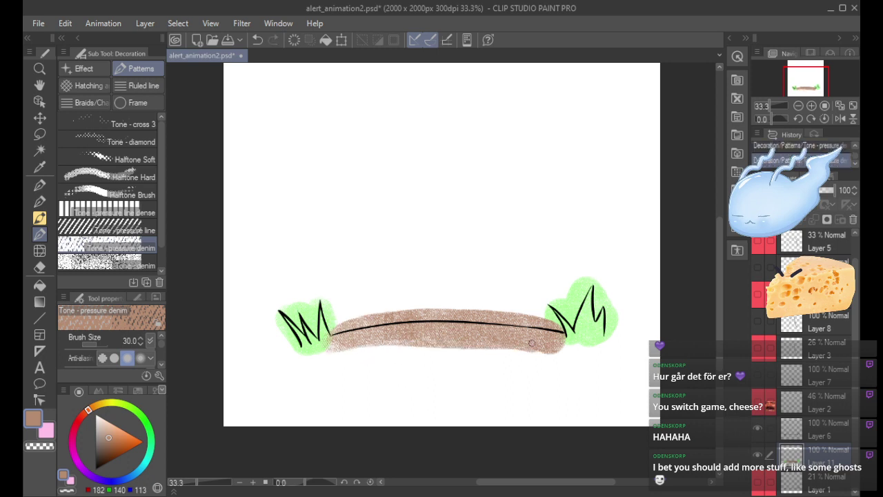
key("ctrl+z")
left_click_drag(345, 341, 483, 337)
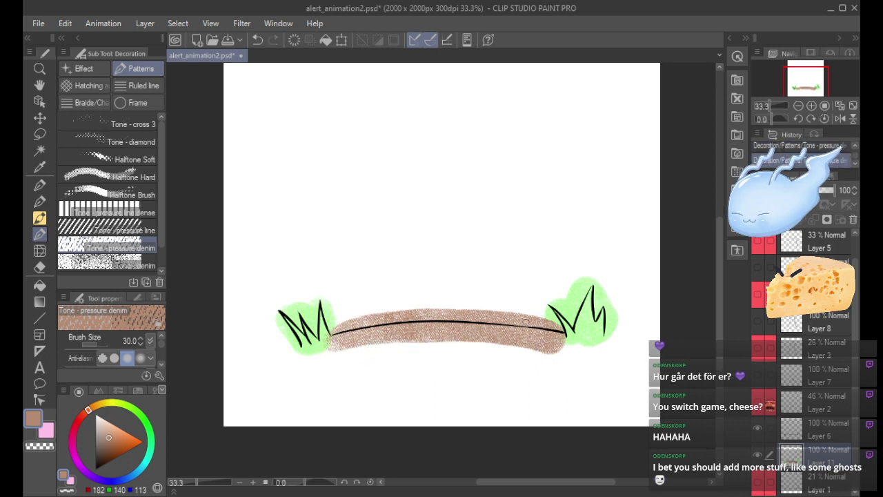
Erase the colour spilling outside both grass tufts, above the ground line and along the lower right edge of the brown band.
left_click_drag(276, 315, 300, 359)
left_click_drag(282, 304, 283, 307)
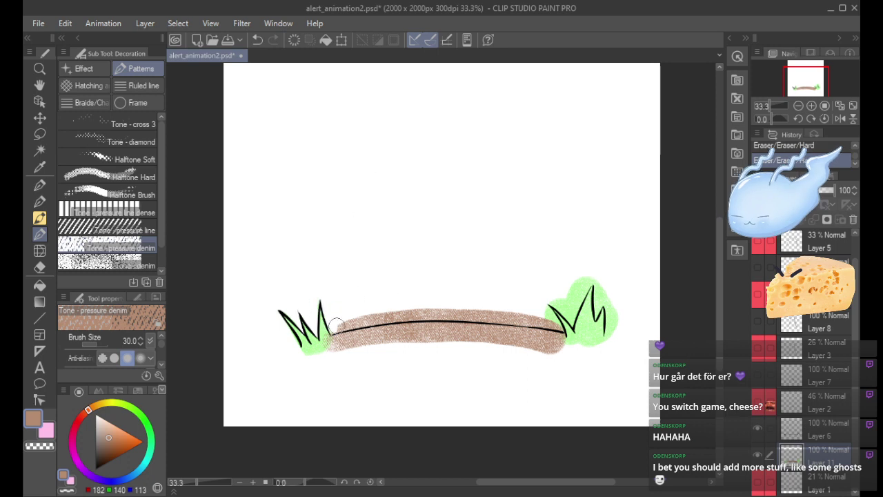
left_click_drag(380, 317, 512, 316)
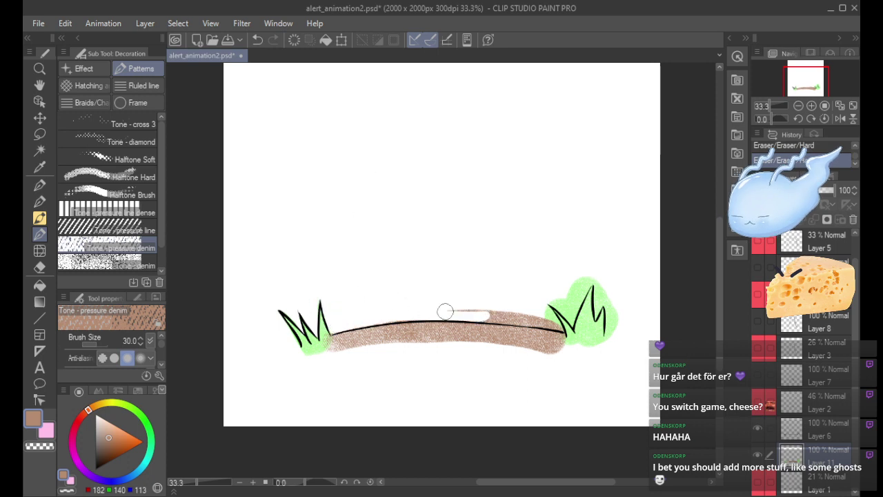
mouse_move(445, 312)
left_mouse_down()
mouse_move(517, 322)
mouse_move(548, 310)
mouse_move(487, 313)
mouse_move(522, 324)
mouse_move(482, 315)
mouse_move(521, 313)
mouse_move(469, 316)
left_mouse_up()
key("ctrl+z")
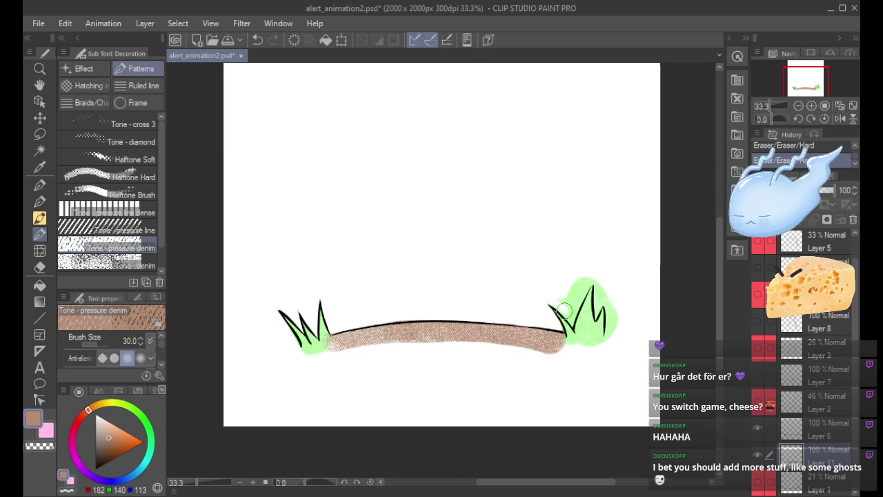
mouse_move(576, 322)
left_mouse_down()
mouse_move(589, 261)
mouse_move(568, 297)
mouse_move(561, 295)
mouse_move(590, 245)
mouse_move(574, 311)
mouse_move(602, 257)
mouse_move(598, 316)
mouse_move(600, 258)
mouse_move(616, 333)
left_mouse_up()
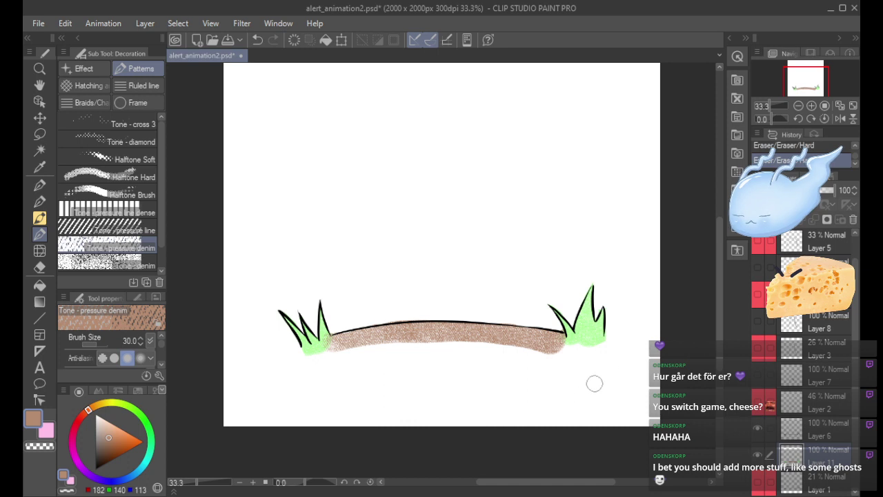
left_click_drag(497, 350, 563, 348)
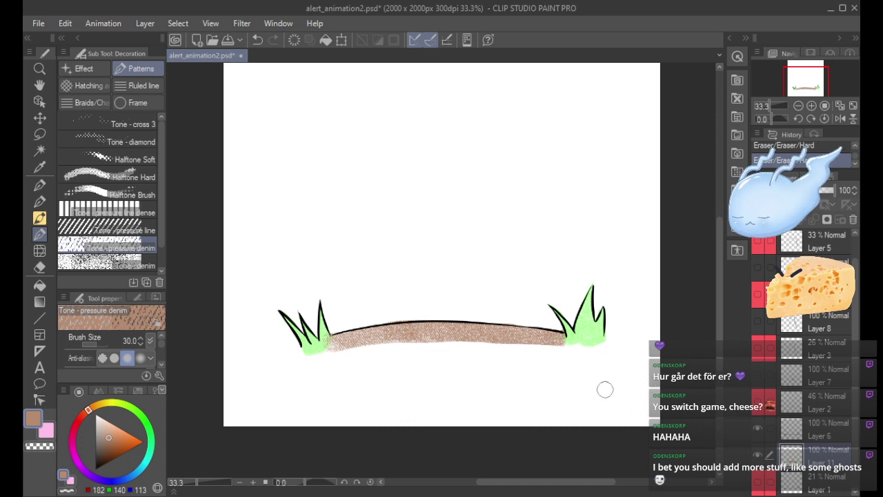
Add a new raster layer above Layer 6 and clip it to that line art.
left_click(822, 422)
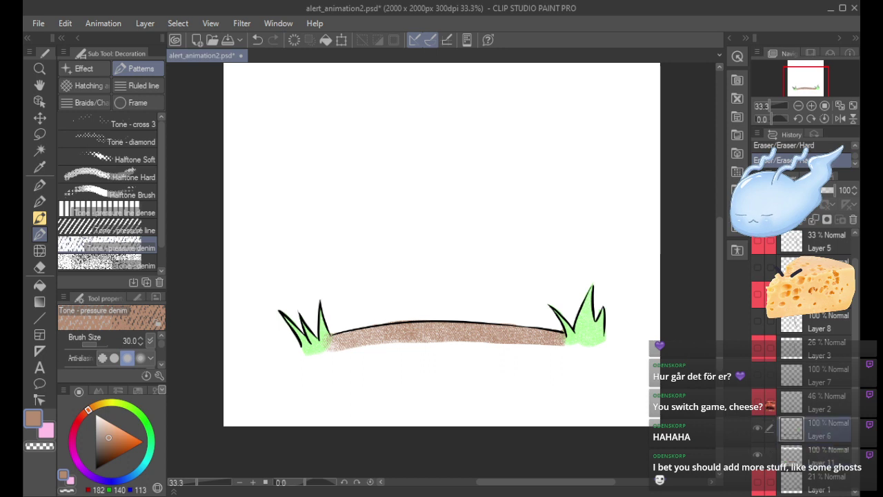
left_click(759, 220)
left_click(760, 205)
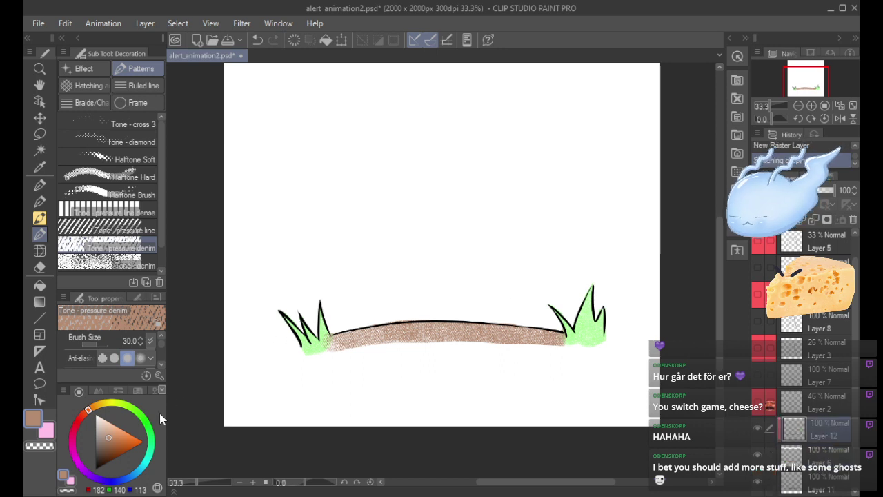
Recolour the outlines of both grass tufts dark green (RGB 73, 115, 64) on the clipped layer.
left_click(319, 341, "alt")
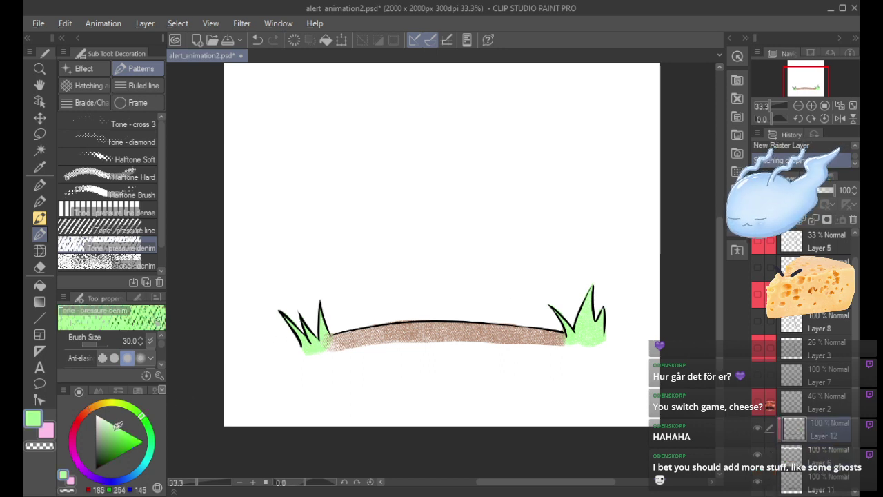
left_click_drag(119, 424, 108, 433)
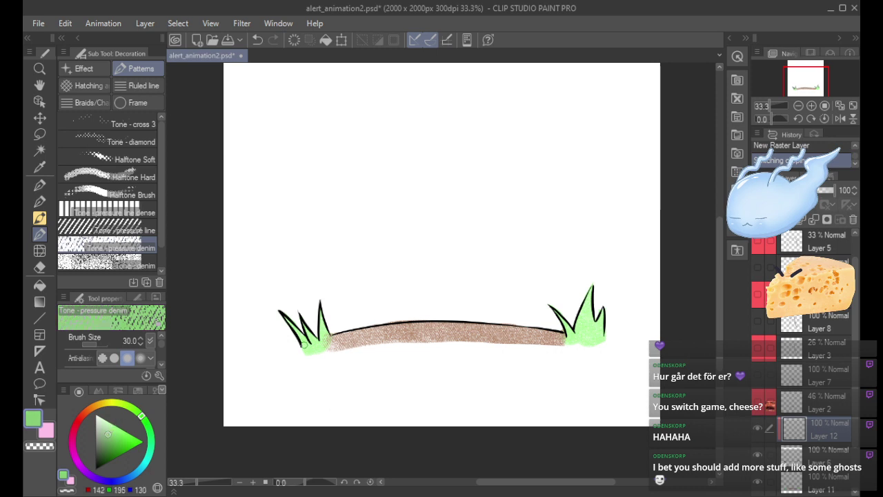
mouse_move(304, 345)
left_mouse_down()
mouse_move(279, 309)
mouse_move(320, 331)
left_mouse_up()
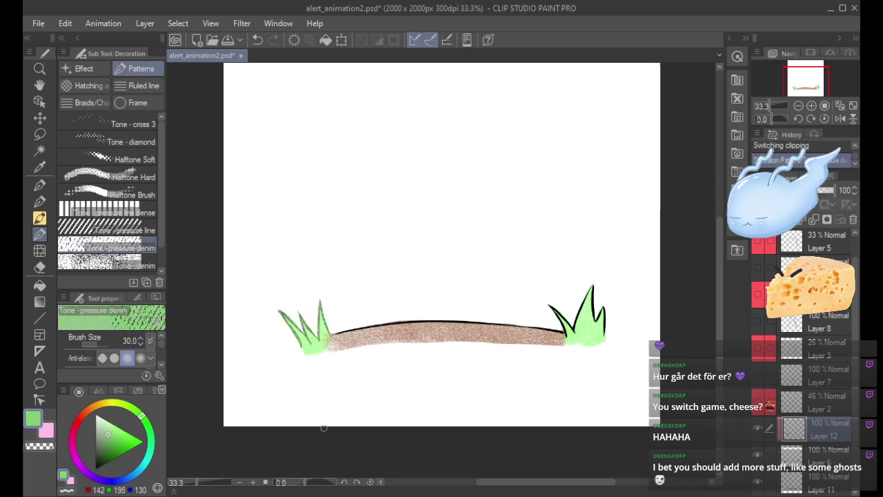
key("ctrl+z")
left_click_drag(109, 439, 105, 450)
mouse_move(281, 312)
left_mouse_down()
mouse_move(300, 344)
mouse_move(314, 301)
mouse_move(322, 331)
left_mouse_up()
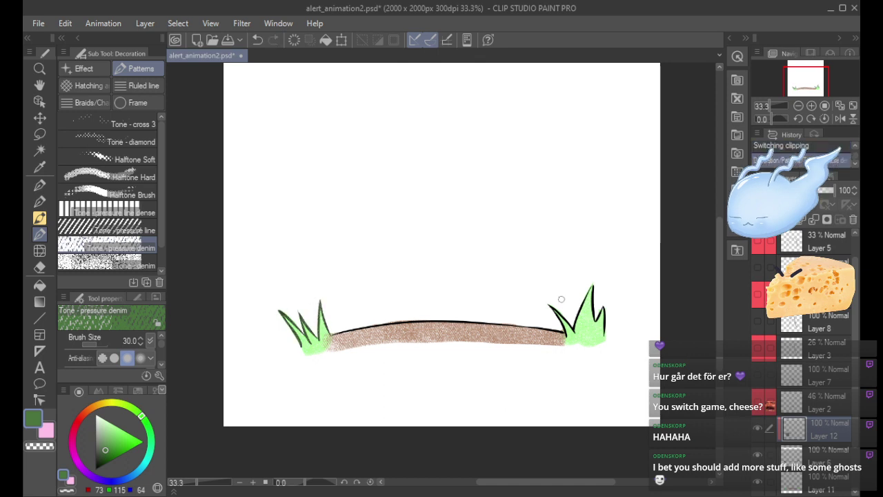
mouse_move(577, 307)
left_mouse_down()
mouse_move(564, 327)
mouse_move(593, 291)
left_mouse_up()
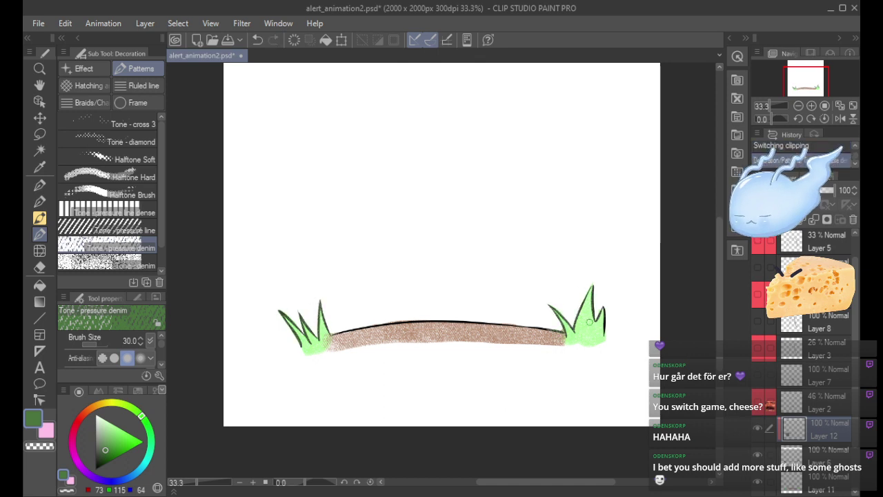
left_click_drag(587, 326, 603, 314)
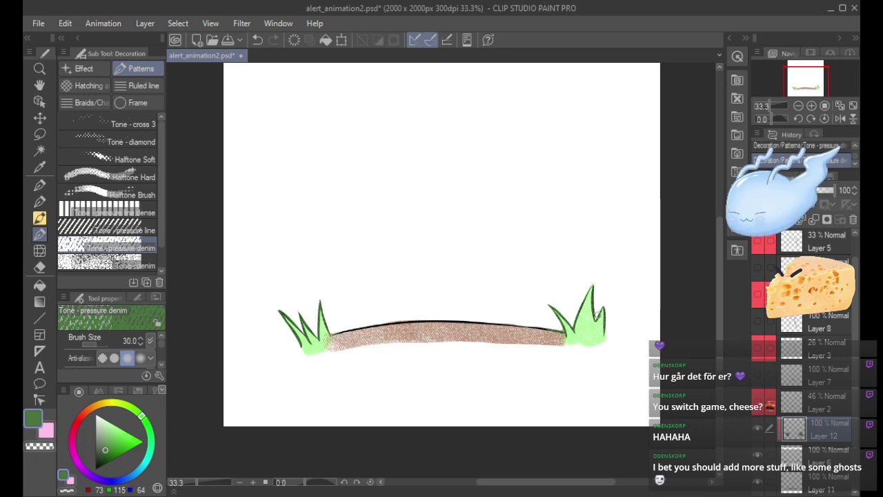
Sample the ground's brown, darken it to RGB 96, 69, 52 and recolour the ground line with it.
left_click(382, 326, "alt")
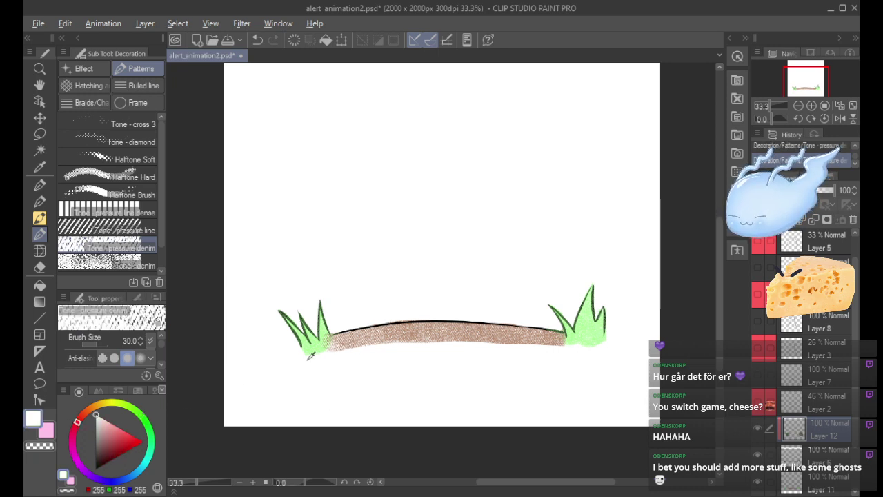
left_click(369, 334, "alt")
left_click(105, 450)
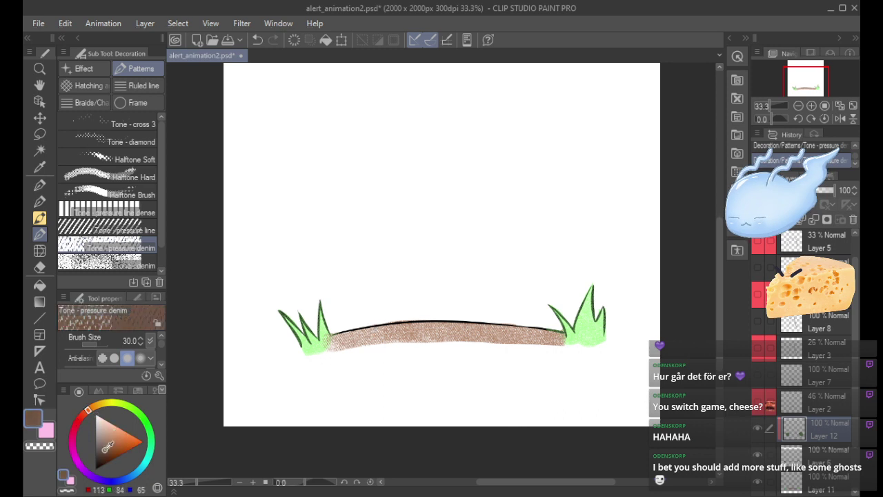
left_click(104, 453)
mouse_move(349, 329)
left_mouse_down()
mouse_move(336, 333)
mouse_move(421, 323)
mouse_move(400, 320)
mouse_move(560, 333)
left_mouse_up()
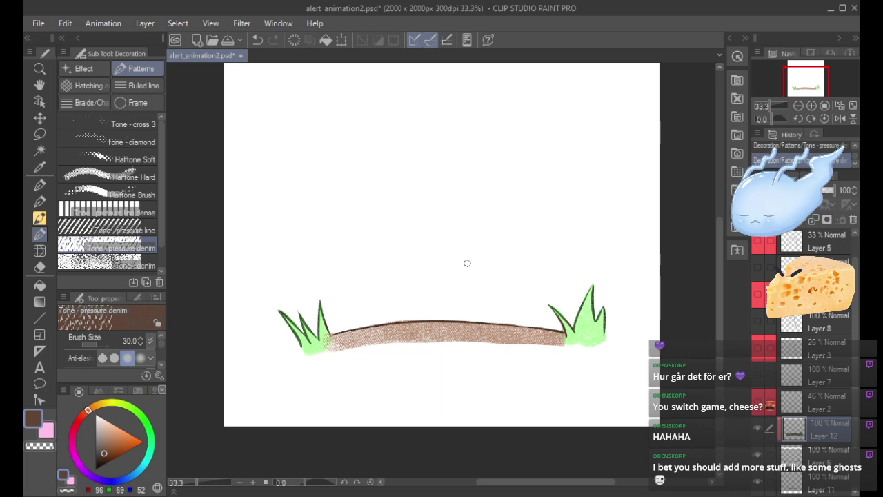
Compare the colouring with the line art on Layer 6 hidden and shown.
left_click(758, 455)
left_click(757, 455)
left_click(758, 455)
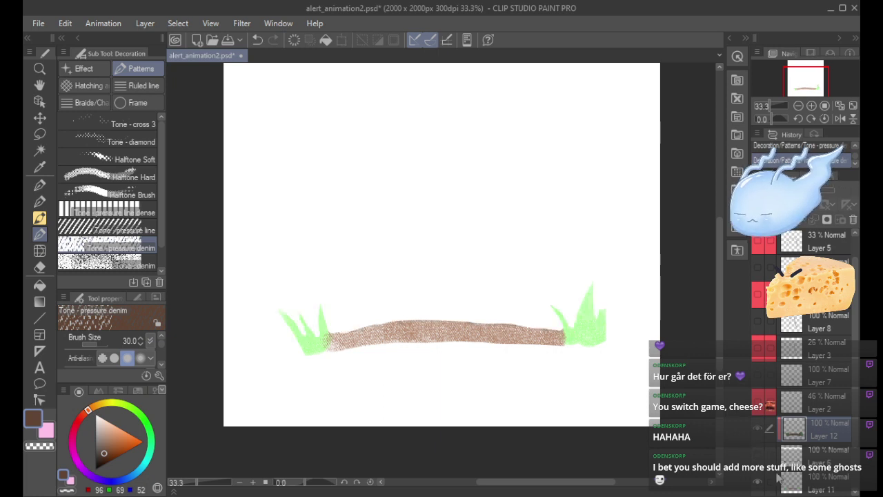
left_click(757, 454)
Extend the left tuft's sampled light green over the adjoining end of the brown ground on Layer 11.
left_click(800, 483)
left_click(312, 339, "alt")
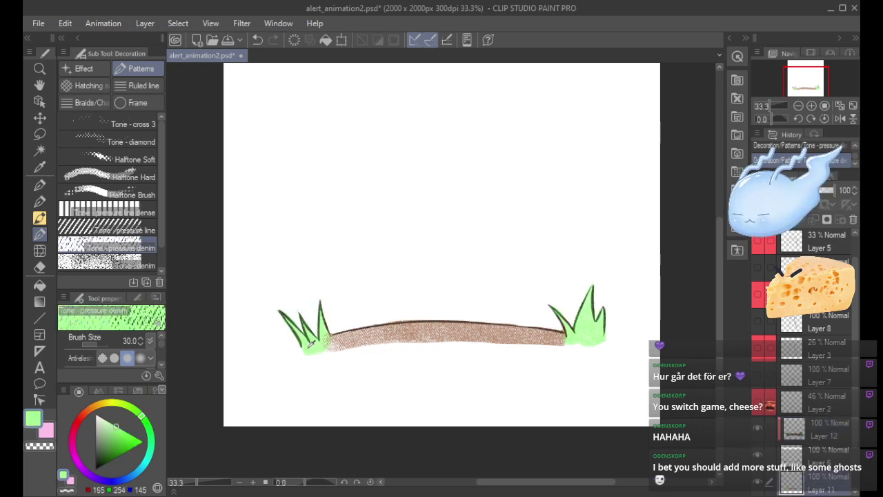
left_click_drag(312, 341, 337, 347)
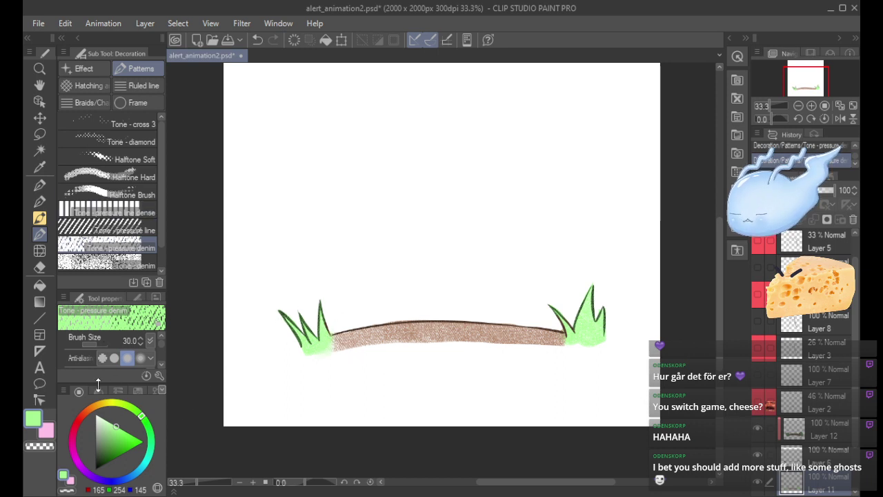
Try shading the right side of the left grass tuft with a darker green (RGB 116, 189, 99).
left_click(112, 438)
left_click_drag(323, 335, 332, 347)
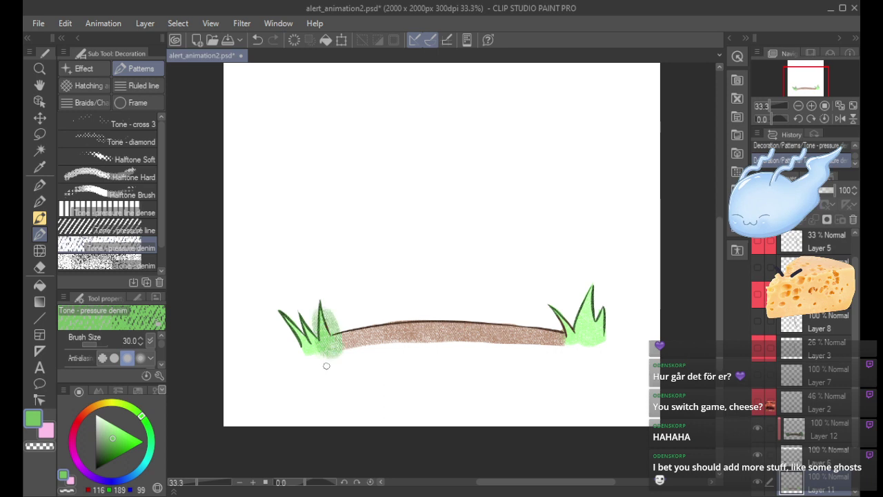
key("ctrl+z")
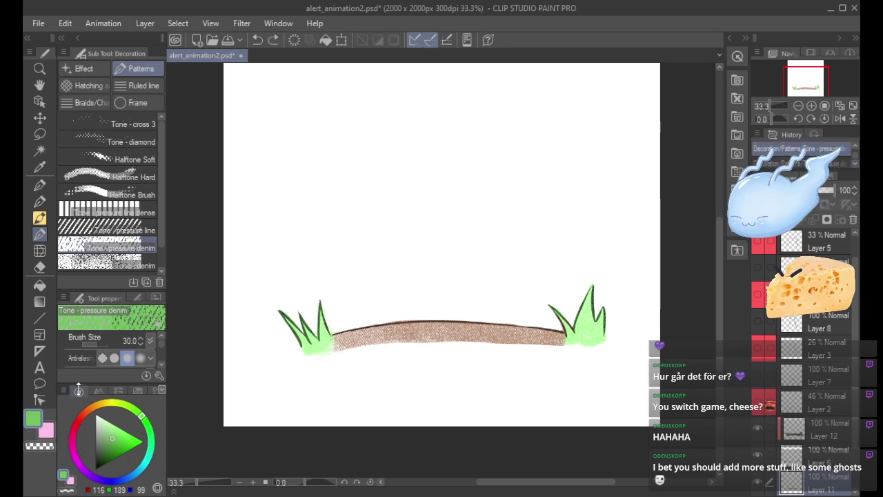
Reduce the denim tone brush size to 7.5 and shade the left and right grass tufts with the darker green.
left_click(97, 343)
left_click_drag(321, 316, 332, 350)
key("ctrl+z")
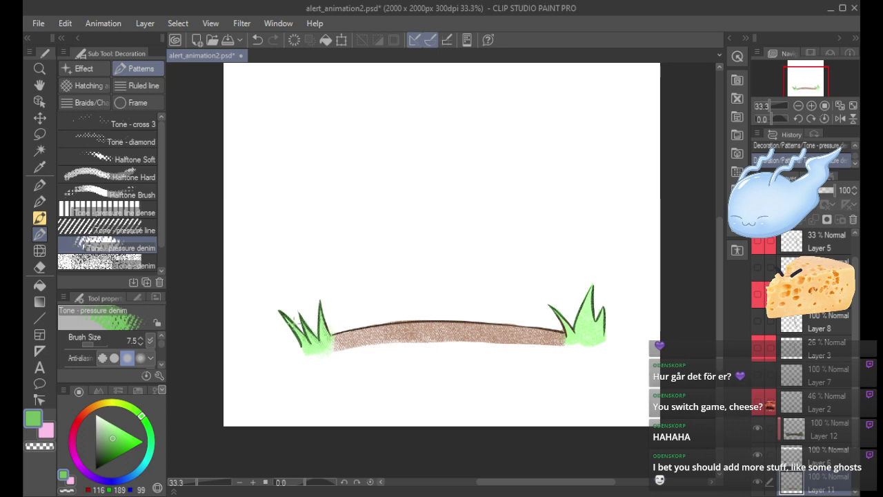
left_click_drag(308, 344, 312, 348)
key("ctrl+z")
mouse_move(307, 343)
left_mouse_down()
mouse_move(285, 315)
mouse_move(309, 352)
left_mouse_up()
key("ctrl+z")
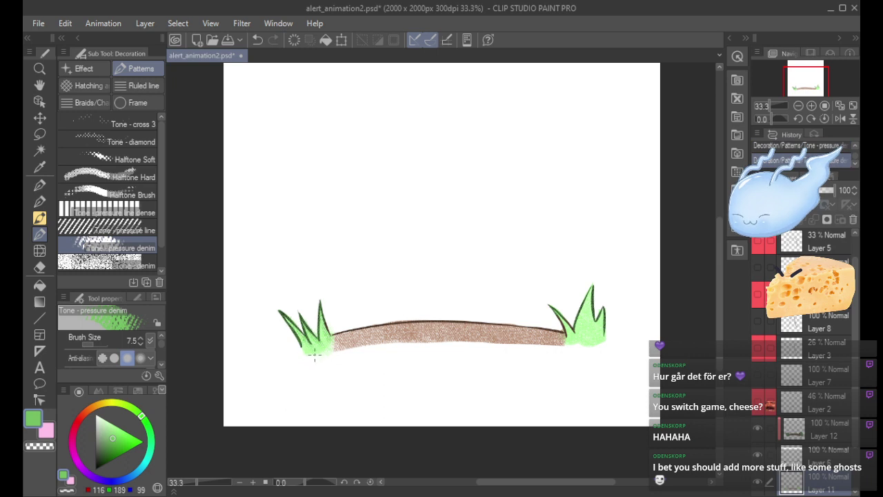
left_click_drag(309, 346, 317, 347)
key("ctrl+z")
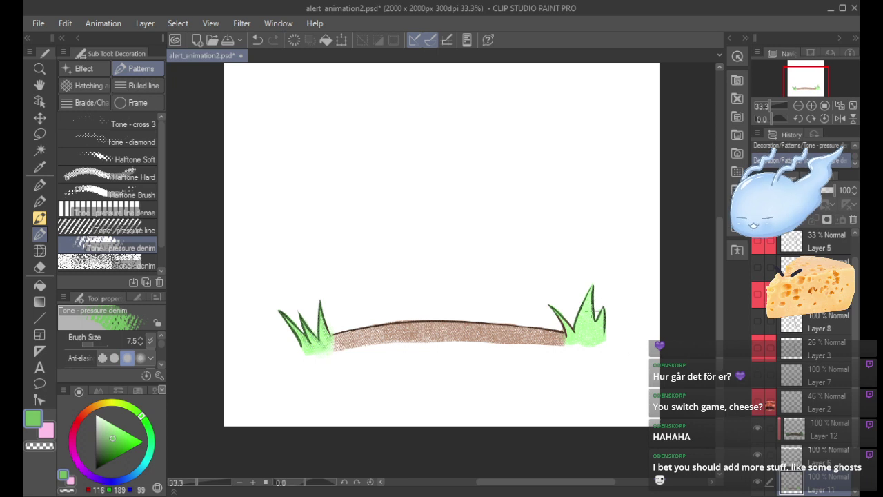
mouse_move(591, 292)
left_mouse_down()
mouse_move(588, 334)
mouse_move(597, 298)
mouse_move(590, 288)
mouse_move(586, 338)
mouse_move(608, 315)
mouse_move(603, 310)
mouse_move(593, 337)
mouse_move(606, 325)
mouse_move(607, 310)
mouse_move(590, 347)
mouse_move(566, 317)
mouse_move(580, 339)
left_mouse_up()
key("ctrl+z")
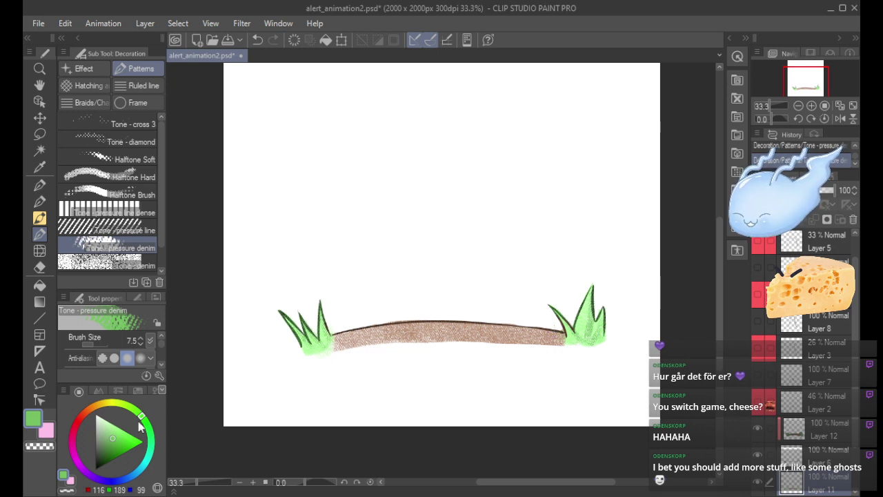
Sample the ground's brown, darken it to RGB 162, 118, 90 and try shading both ends of the ground.
left_click(411, 327, "alt")
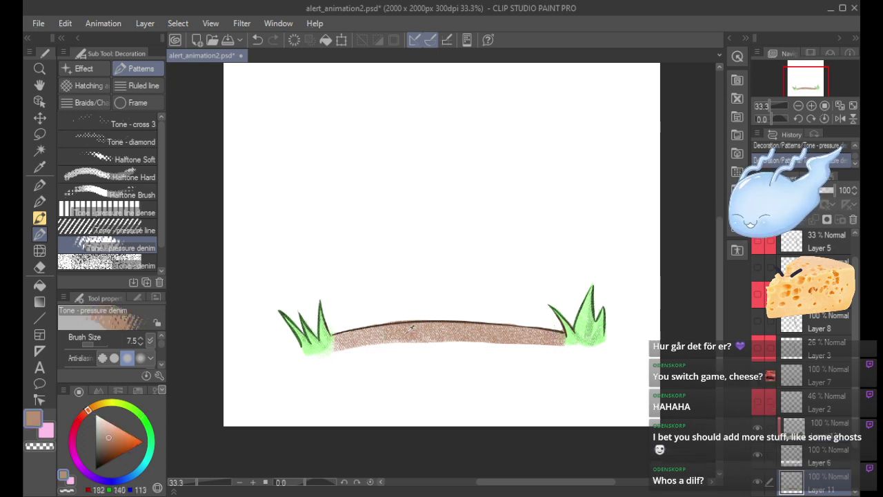
left_click(109, 442)
left_click_drag(366, 338, 379, 334)
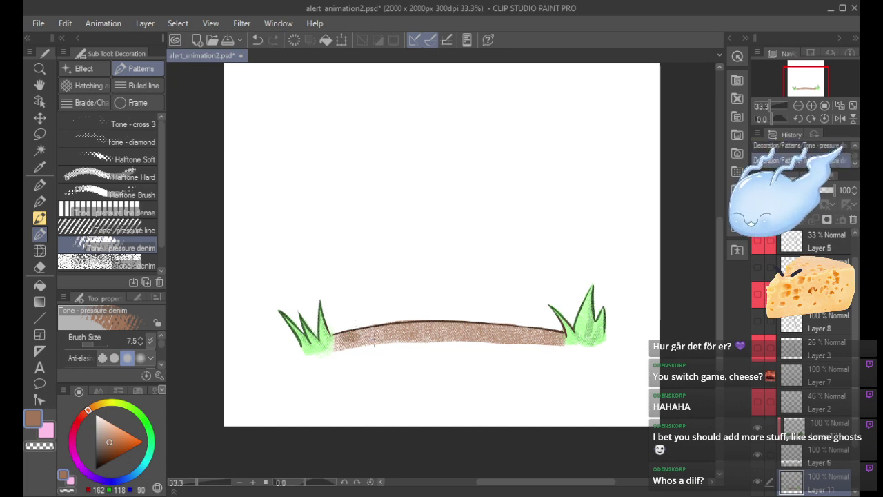
key("ctrl+z")
mouse_move(539, 325)
left_mouse_down()
mouse_move(531, 337)
mouse_move(551, 331)
mouse_move(558, 347)
left_mouse_up()
key("ctrl+z")
mouse_move(345, 329)
left_mouse_down()
mouse_move(335, 342)
mouse_move(346, 326)
left_mouse_up()
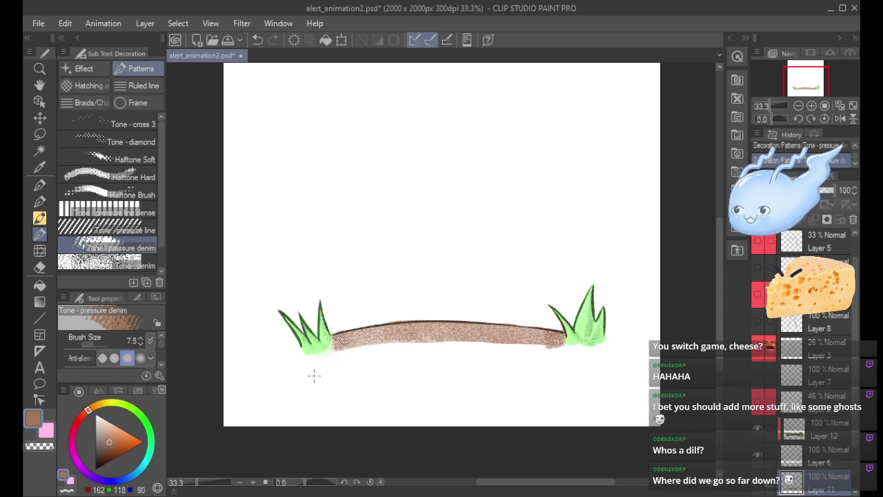
key("ctrl+z")
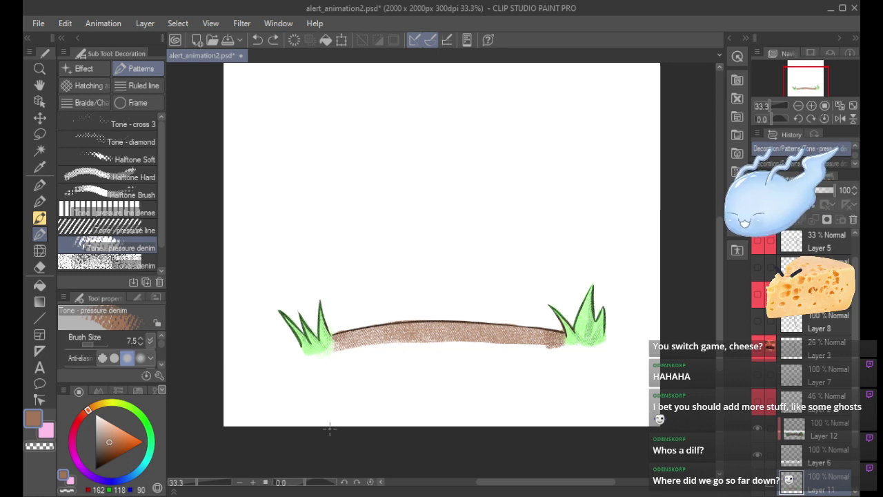
Undo the darker brown shading at both ends of the ground.
key("ctrl+z")
key("ctrl+z")
key("ctrl+z")
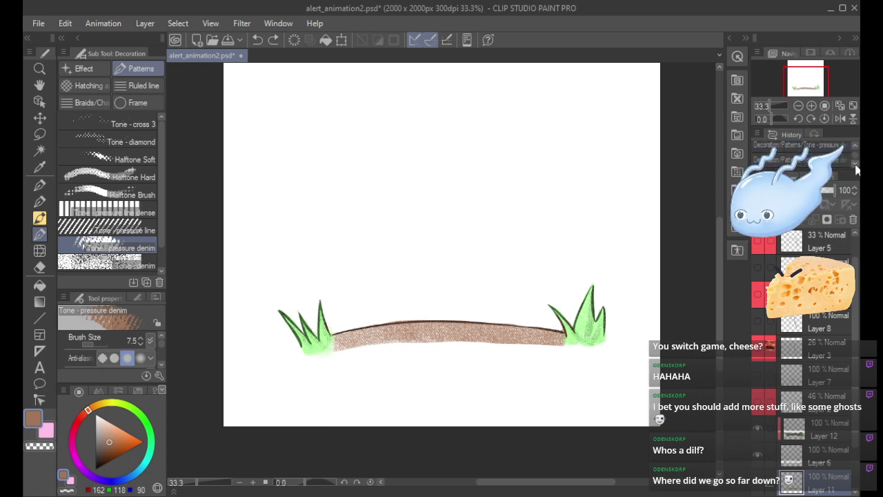
left_click(801, 160)
key("ctrl+z")
key("ctrl+z")
key("ctrl+z")
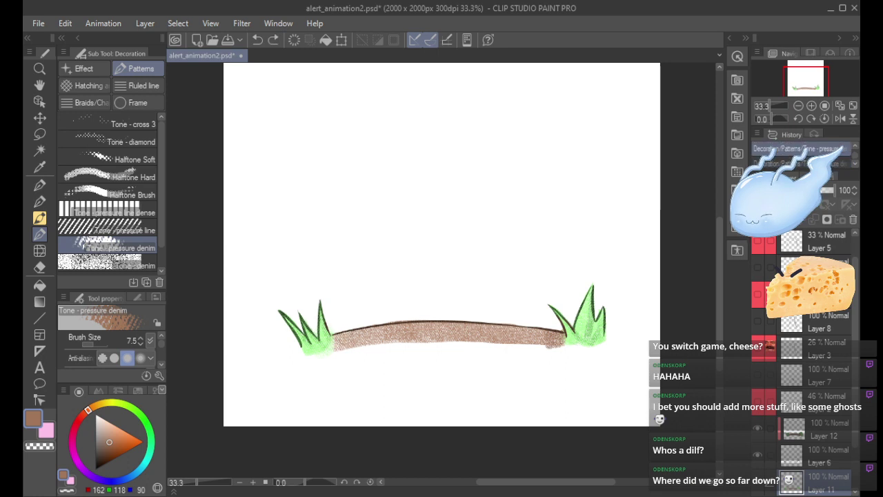
key("ctrl+z")
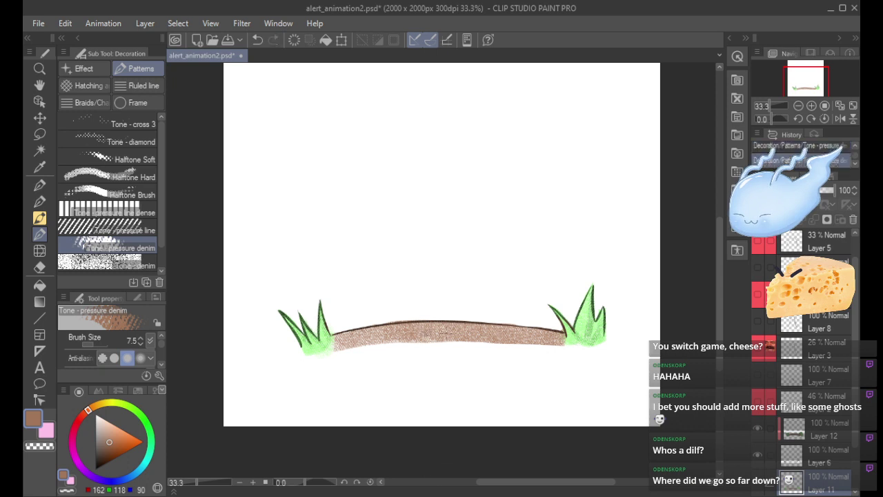
Shade the ground with the darker brown from its left part across to its right side.
key("ctrl+z")
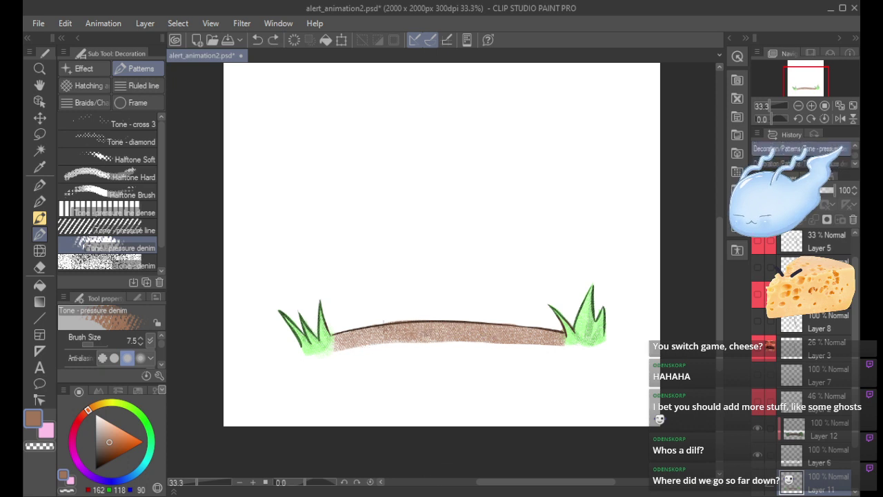
left_click_drag(338, 343, 412, 331)
mouse_move(492, 326)
left_mouse_down()
mouse_move(537, 341)
mouse_move(467, 337)
mouse_move(542, 327)
left_mouse_up()
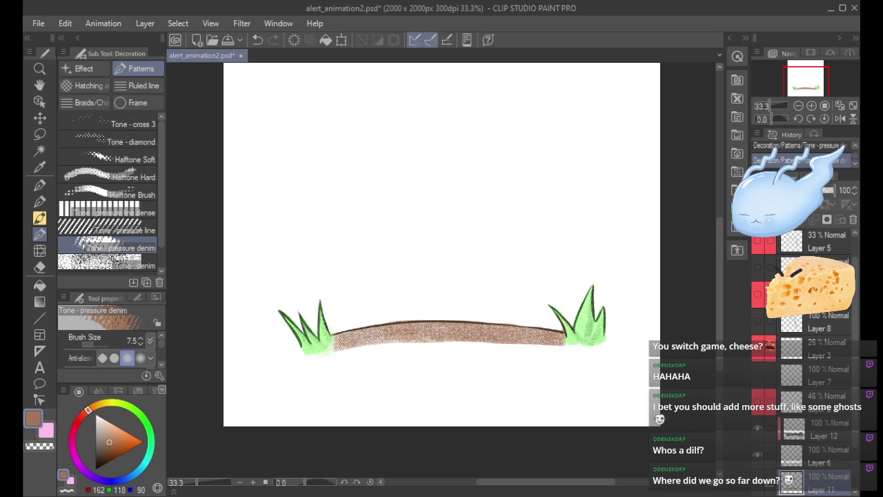
Add a new raster layer clipped to Layer 11, and reselect Layer 11.
left_click(761, 219)
left_click(760, 205)
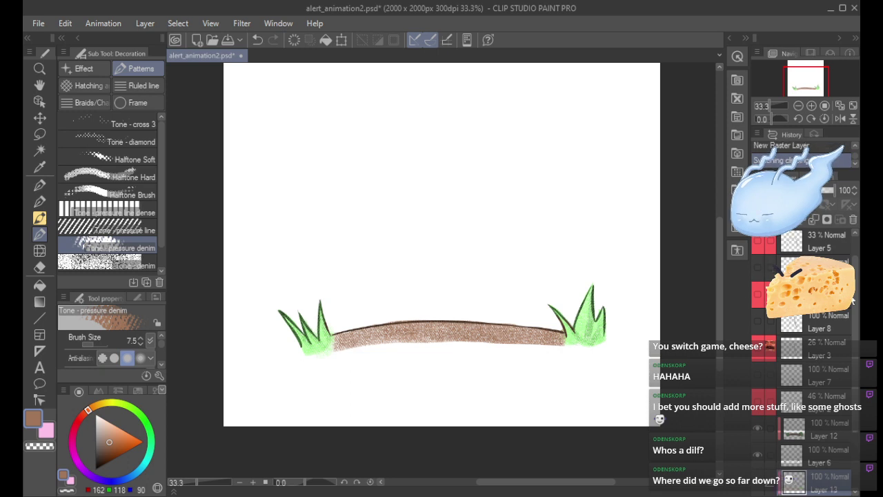
scroll(851, 301, "down", 3)
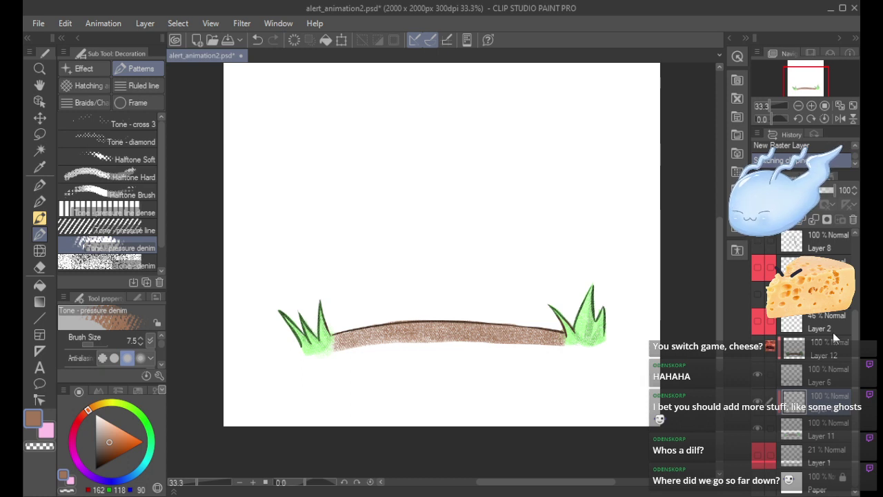
left_click(807, 426)
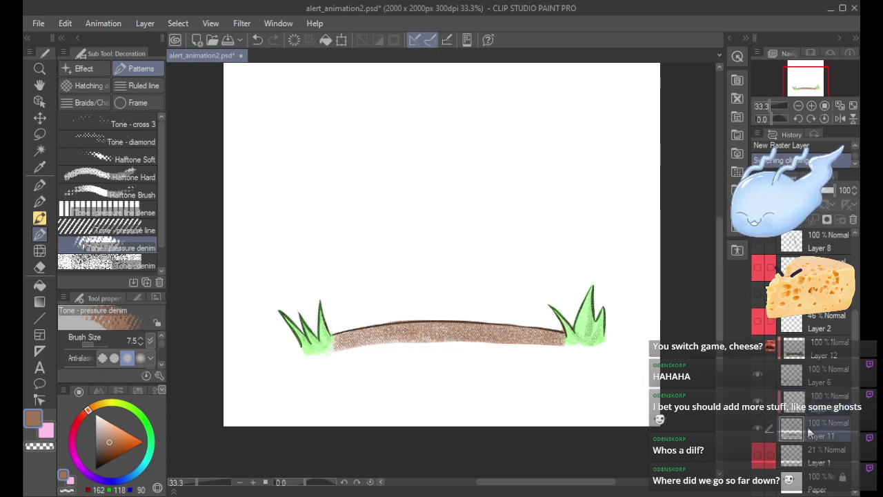
Try brown G-pen and Milli pen strokes across the left end of the ground on Layer 11.
left_click_drag(411, 315, 316, 314)
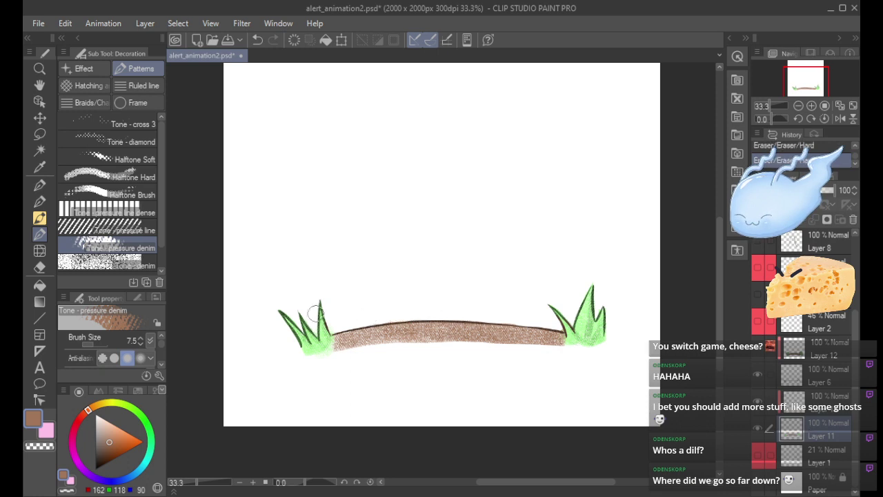
left_click(39, 201)
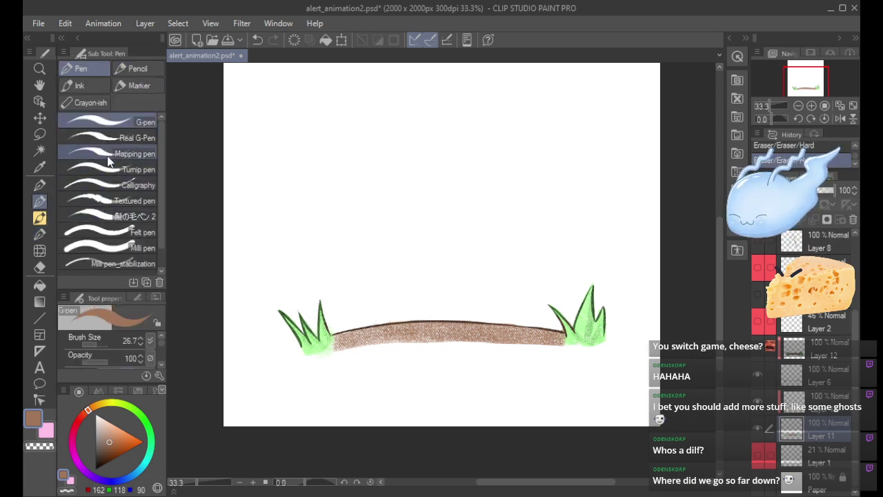
mouse_move(355, 336)
left_mouse_down()
mouse_move(348, 331)
mouse_move(339, 341)
mouse_move(337, 357)
left_mouse_up()
left_click(109, 248)
left_click_drag(360, 309, 340, 367)
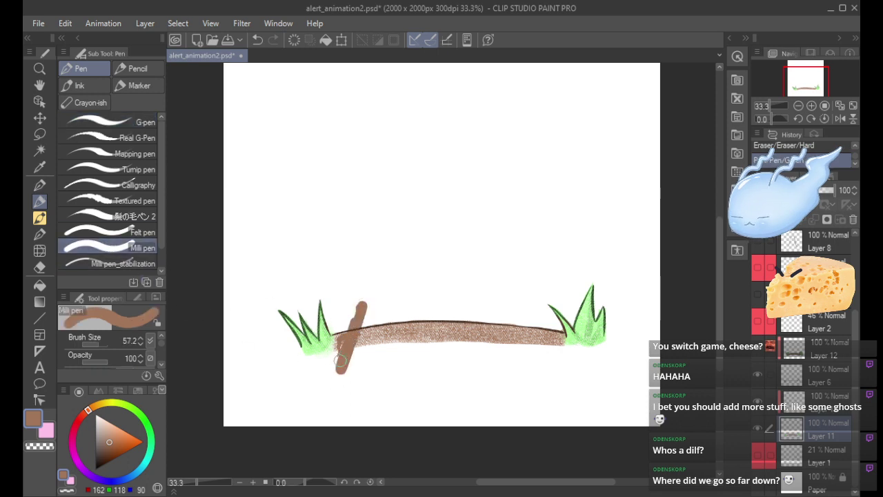
key("ctrl+z")
key("ctrl+z")
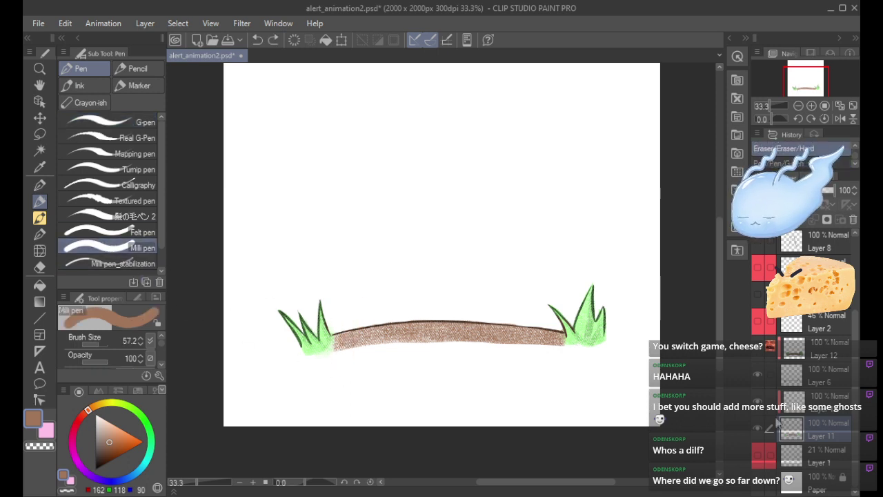
Try a brown Milli pen stroke over the middle of the ground on the clipped Layer 13.
key("alt+bracketright")
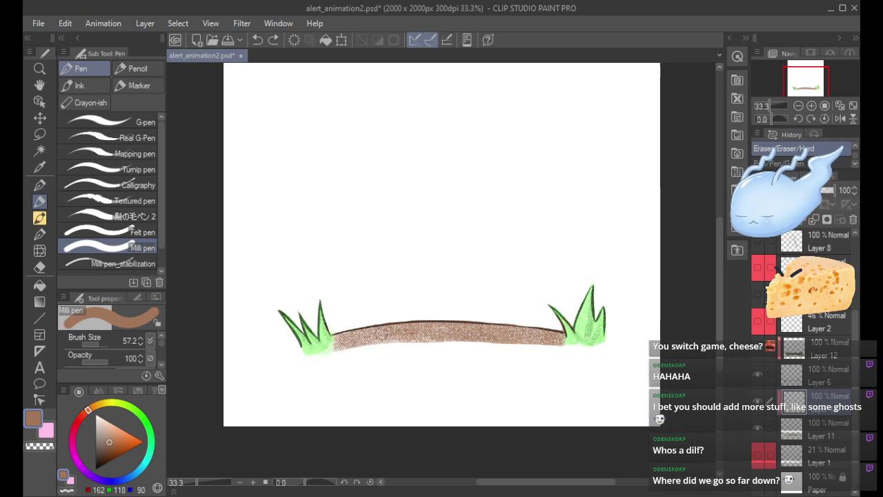
left_click_drag(484, 343, 454, 338)
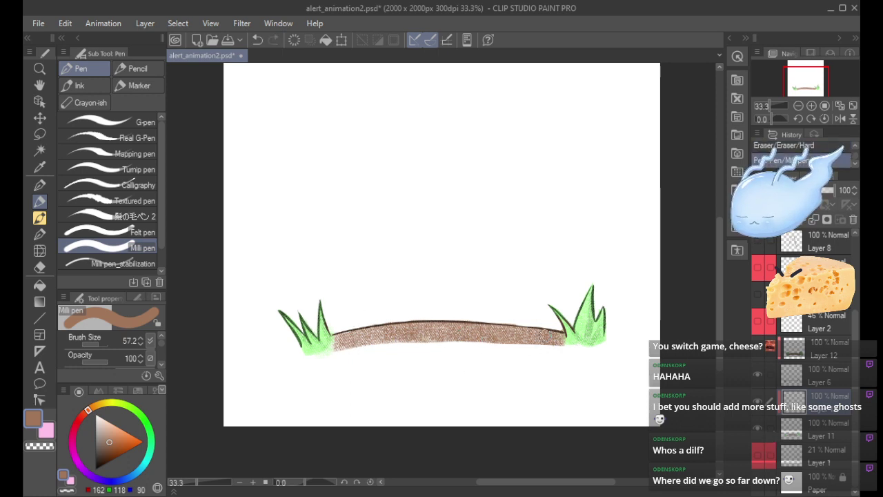
key("ctrl+z")
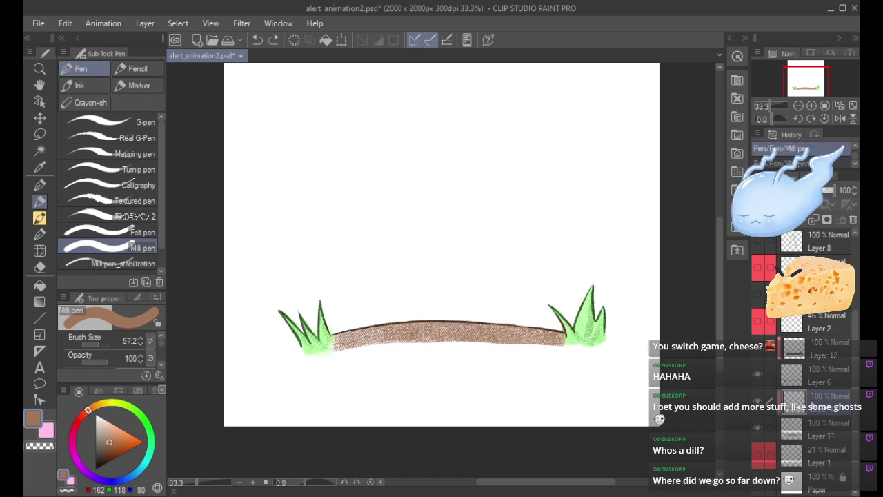
Delete the clipped Layer 13 and try repainting the ground on Layer 11 in solid brown with the Milli pen.
left_click(853, 219)
left_click_drag(338, 339, 439, 321)
mouse_move(343, 338)
left_mouse_down()
mouse_move(338, 344)
mouse_move(450, 335)
mouse_move(348, 343)
mouse_move(503, 347)
left_mouse_up()
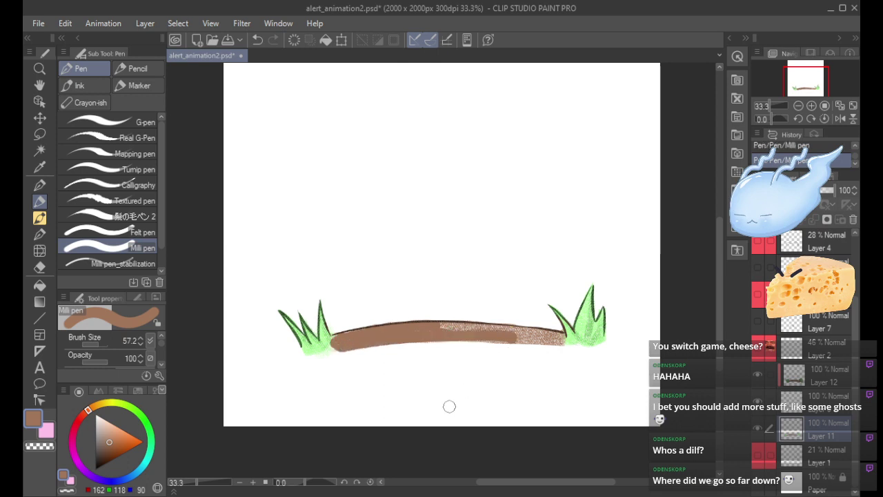
left_click_drag(431, 322, 545, 337)
key("ctrl+z")
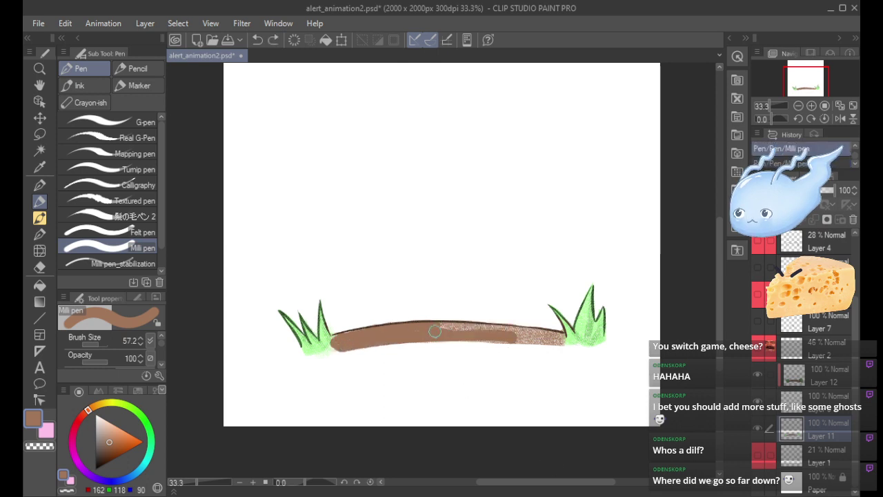
mouse_move(443, 325)
left_mouse_down()
mouse_move(548, 334)
mouse_move(526, 341)
mouse_move(552, 345)
left_mouse_up()
key("ctrl+z")
key("ctrl+z")
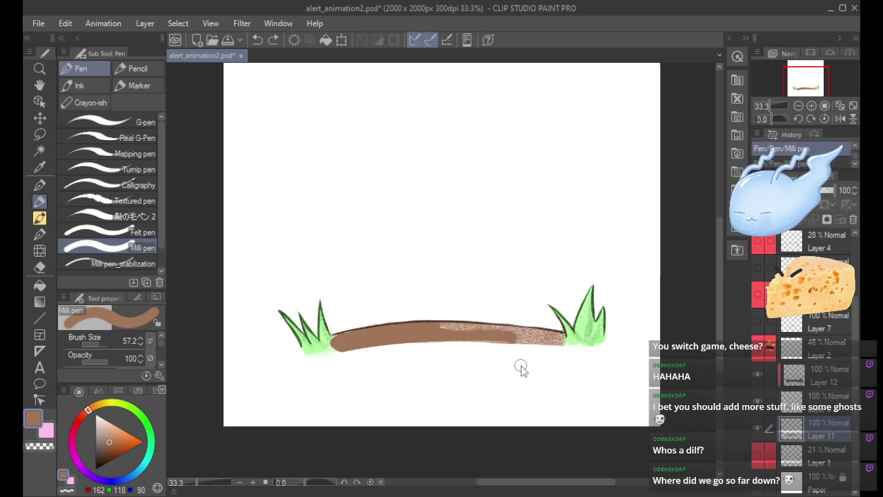
Undo the solid brown painting and the deletion and creation of the clipped layer.
key("ctrl+z")
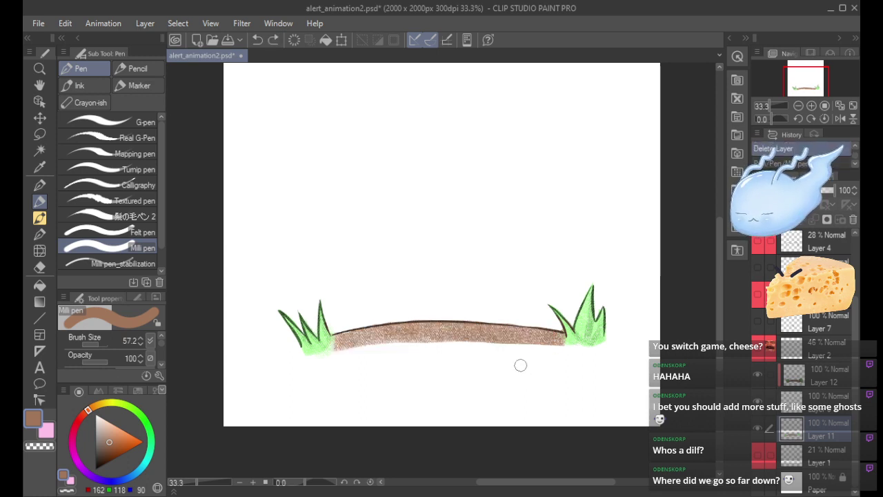
key("ctrl+z")
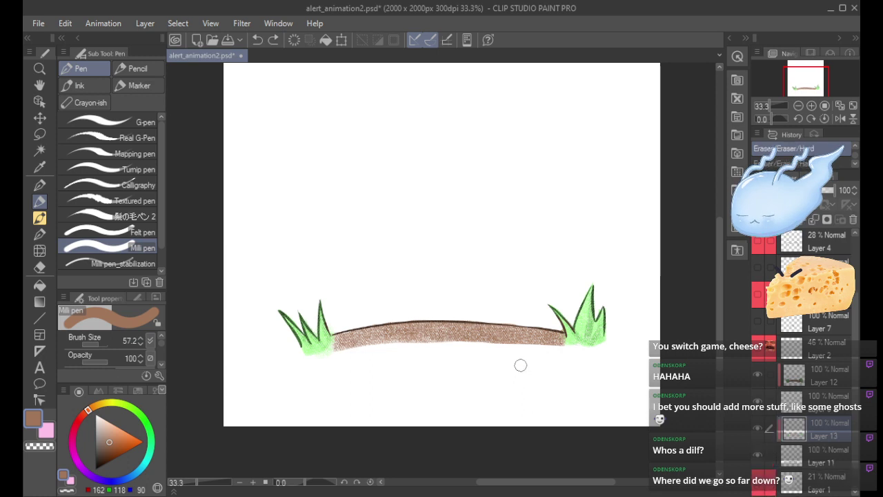
key("ctrl+z")
key("ctrl+z")
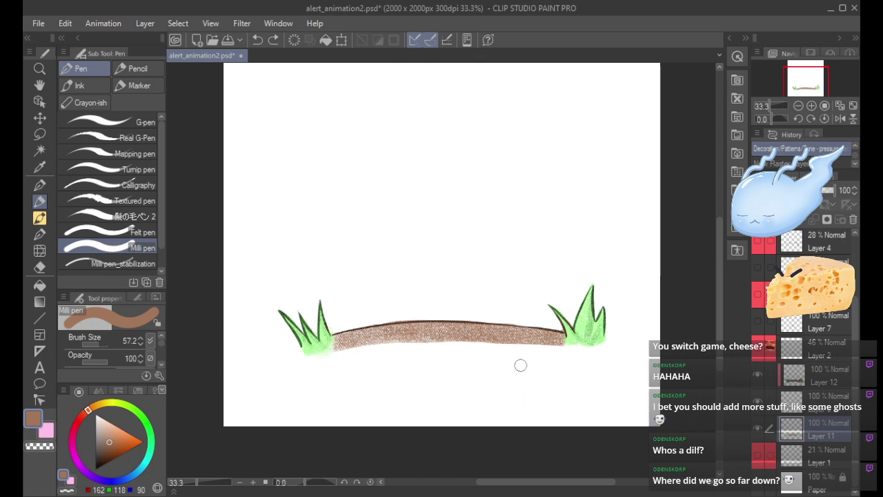
Compare the artwork with the Layer 11 colouring and the Layer 6 line art hidden and shown.
left_click(757, 429)
left_click(757, 430)
left_click(756, 405)
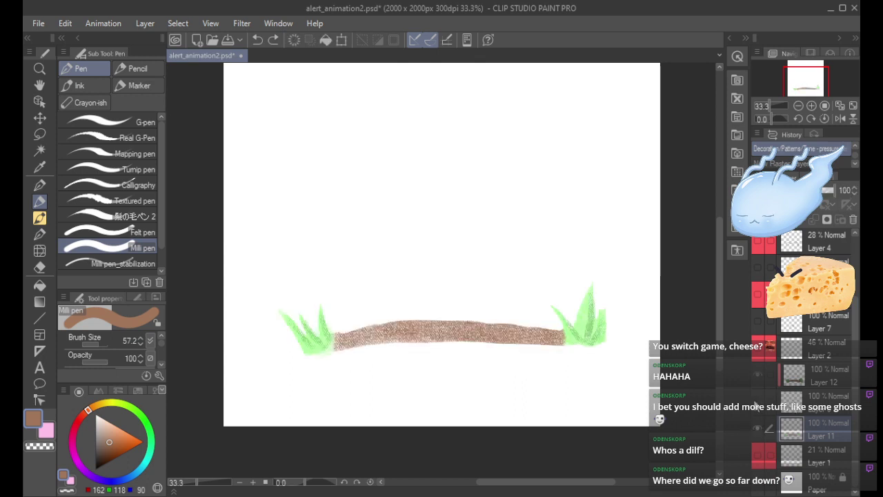
left_click(756, 404)
Touch up the right tuft's line colour on Layer 12 with the denim tone brush in sampled dark green (RGB 73, 115, 63).
left_click(810, 379)
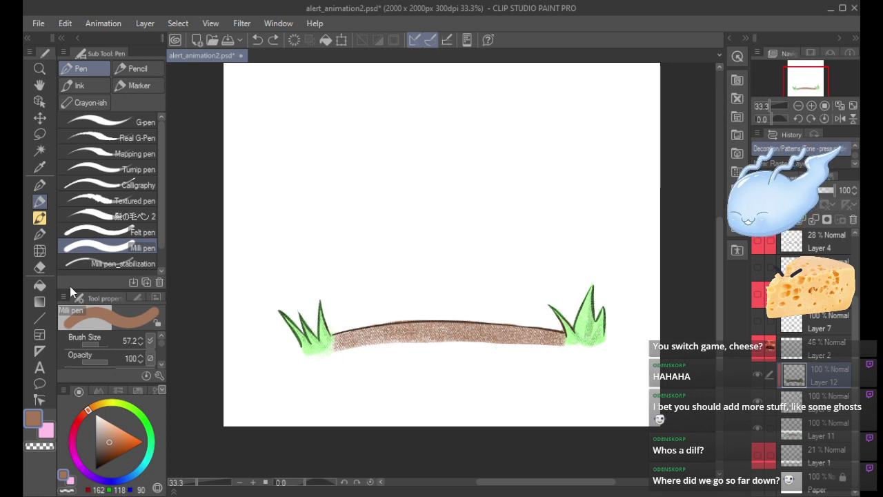
left_click(41, 235)
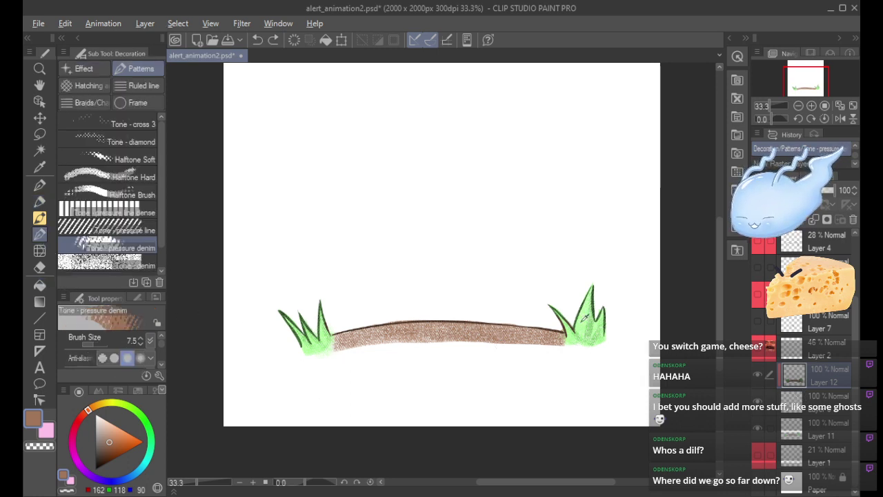
left_click(608, 317, "alt")
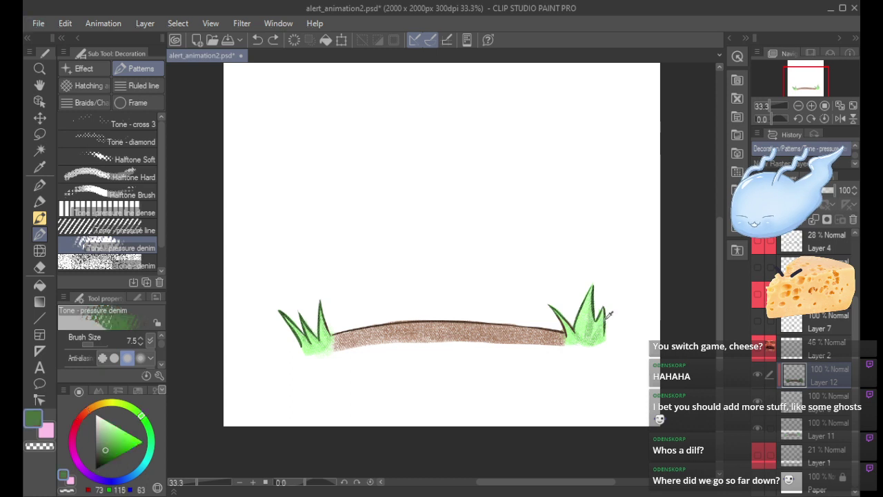
key("ctrl+z")
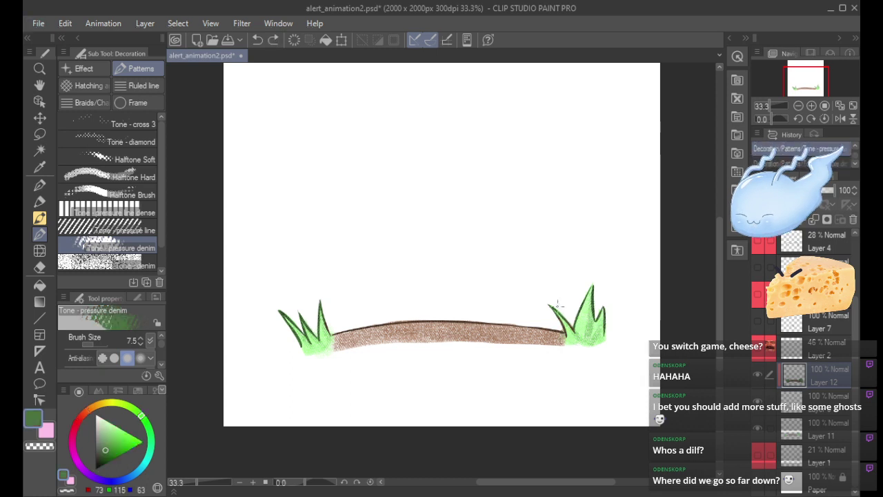
key("ctrl+y")
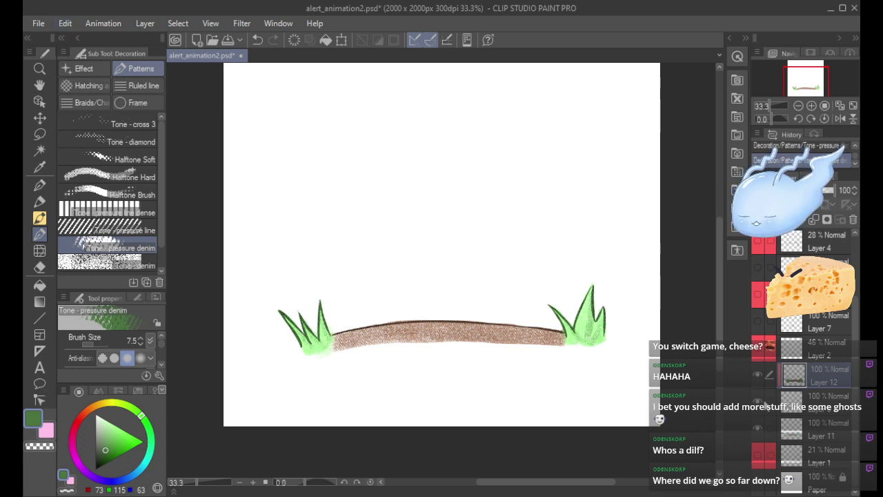
Merge Layer 12, Layer 6 and Layer 11 into one layer, comparing the artwork with it hidden and shown.
left_click(758, 429)
left_click(758, 429)
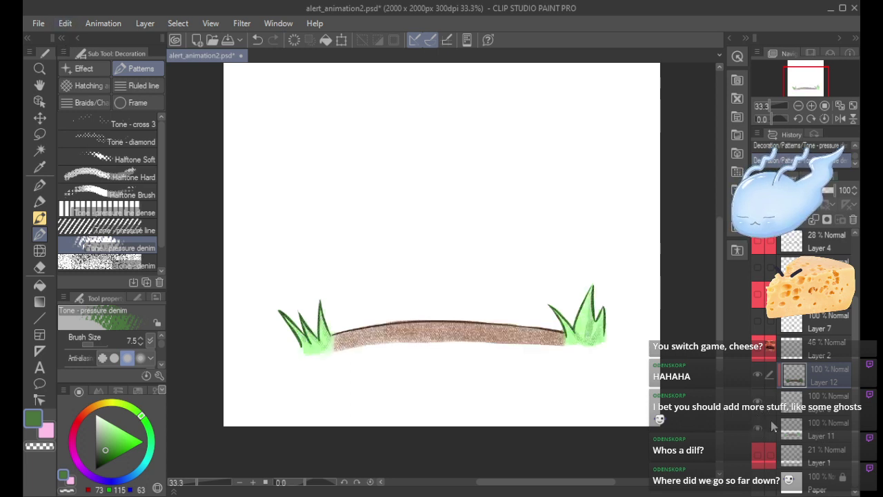
left_click(757, 403)
left_click(757, 404)
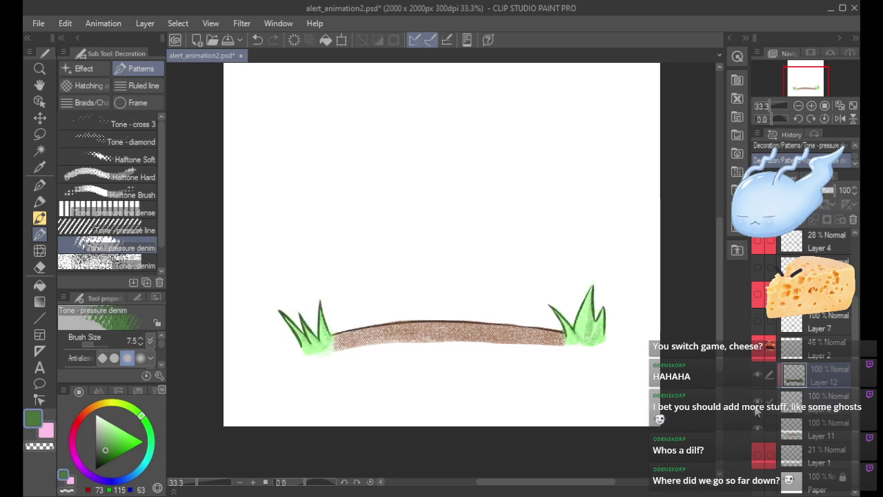
left_click(840, 403)
left_click(830, 383)
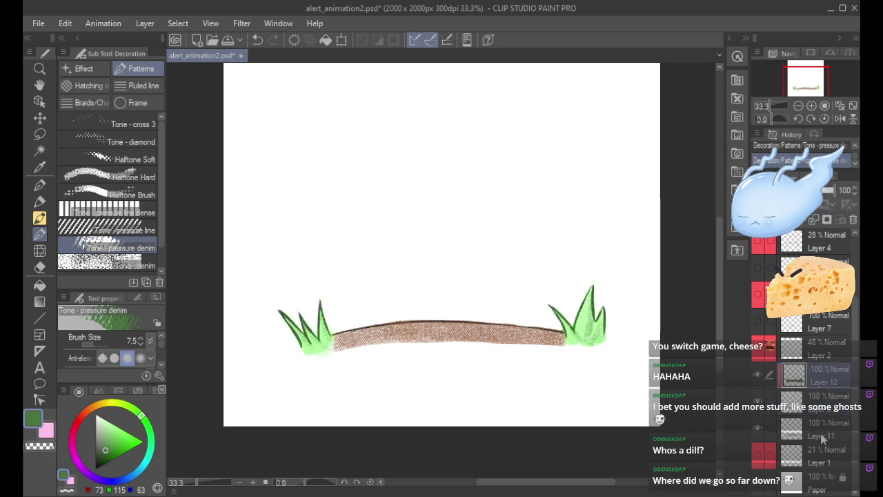
left_click(823, 432, "shift")
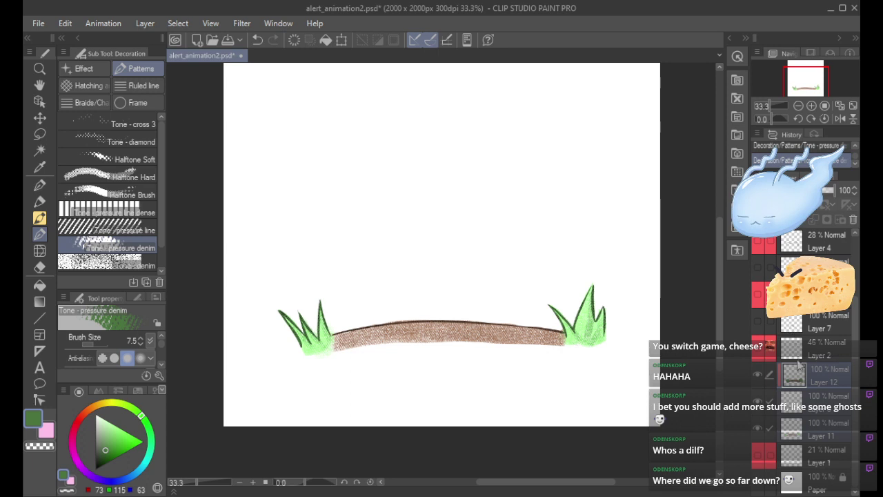
key("shift+alt+e")
left_click(757, 450)
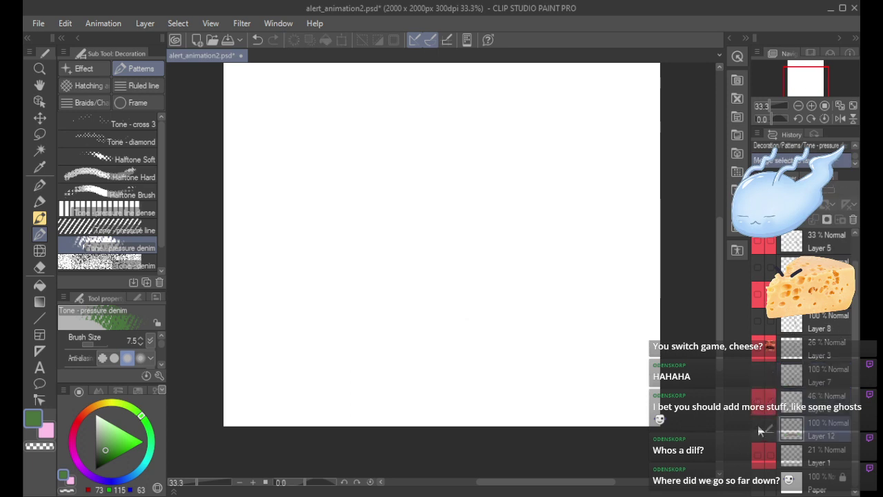
left_click(758, 450)
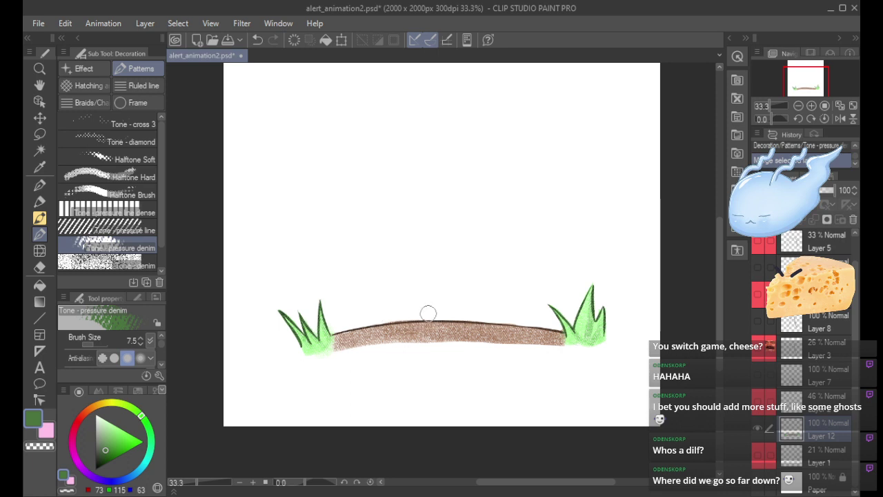
Undo and redo the last erasing on the merged layer.
key("ctrl+z")
key("ctrl+z")
key("ctrl+z")
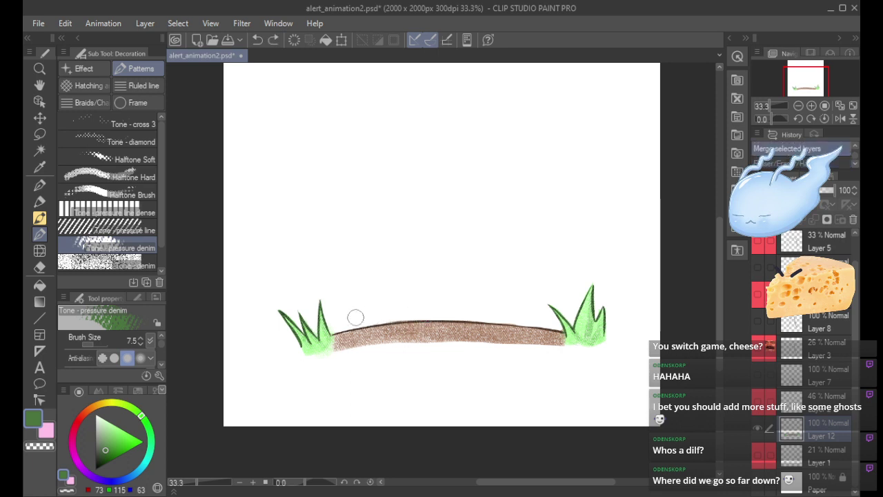
key("ctrl+y")
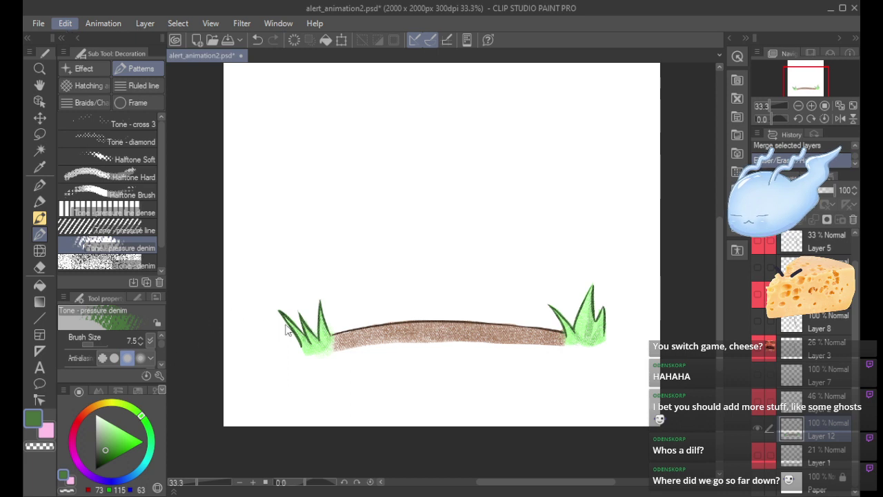
Try desaturating the merged grass and ground artwork to greyscale.
key("ctrl+s")
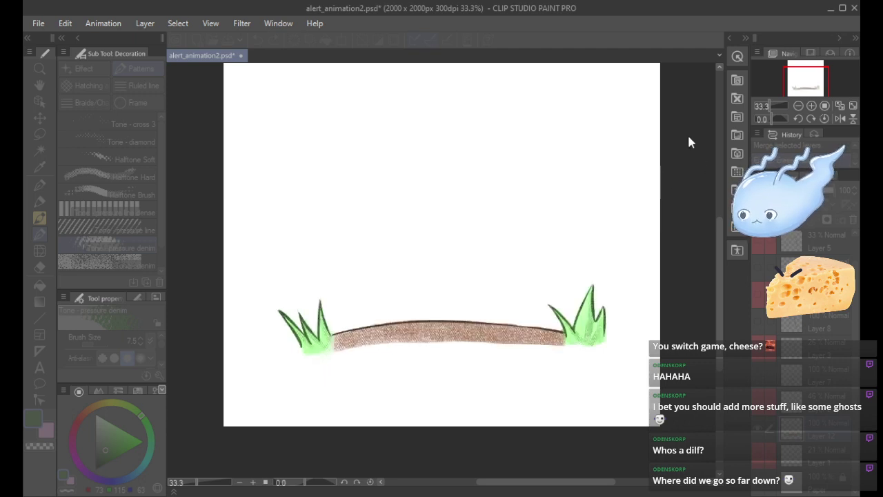
mouse_move(795, 146)
left_mouse_down()
mouse_move(828, 143)
mouse_move(745, 139)
mouse_move(443, 237)
left_mouse_up()
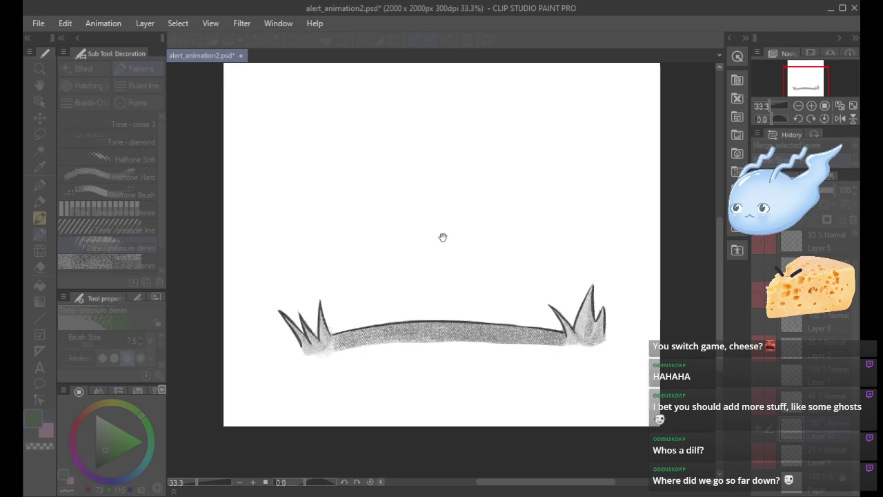
left_click(581, 153)
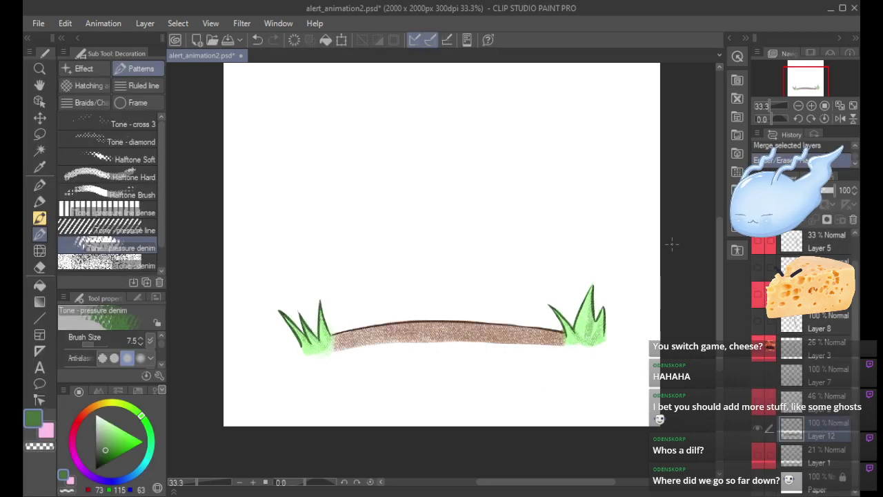
Undo the erasing and the merging of the three layers.
key("ctrl+z")
key("ctrl+z")
key("ctrl+z")
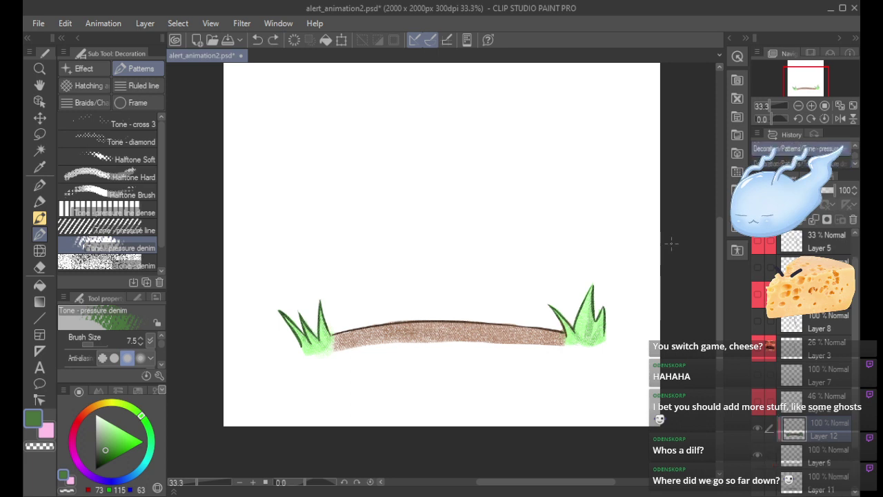
Delete the Layer 12 line colouring and the Layer 11 grass and ground colouring.
left_click(853, 221)
left_click(755, 426)
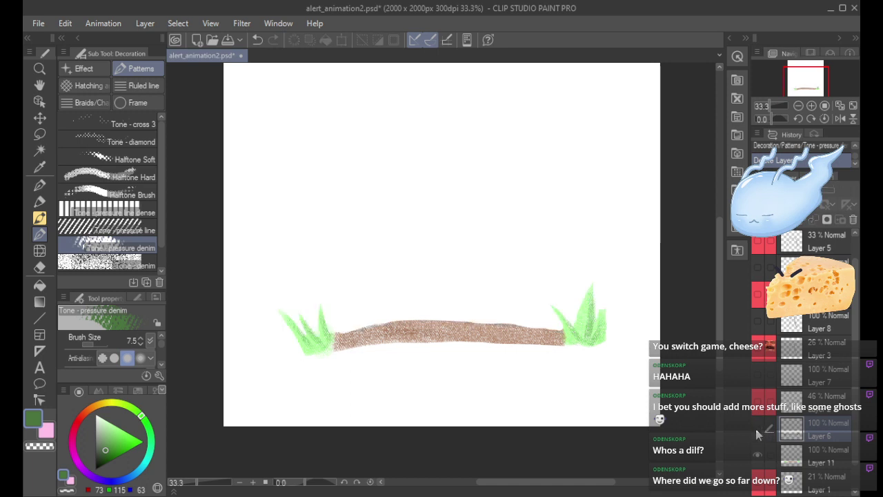
left_click(755, 425)
left_click(811, 453)
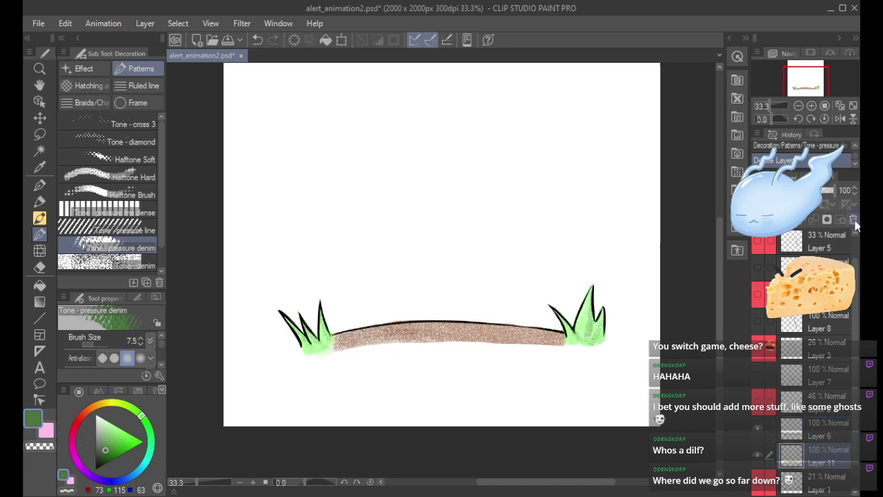
left_click(853, 220)
Show the small gravestone's Layer 7 outline, pick grey-green (RGB 168, 186, 163) and add a raster layer beneath it.
left_click(804, 380)
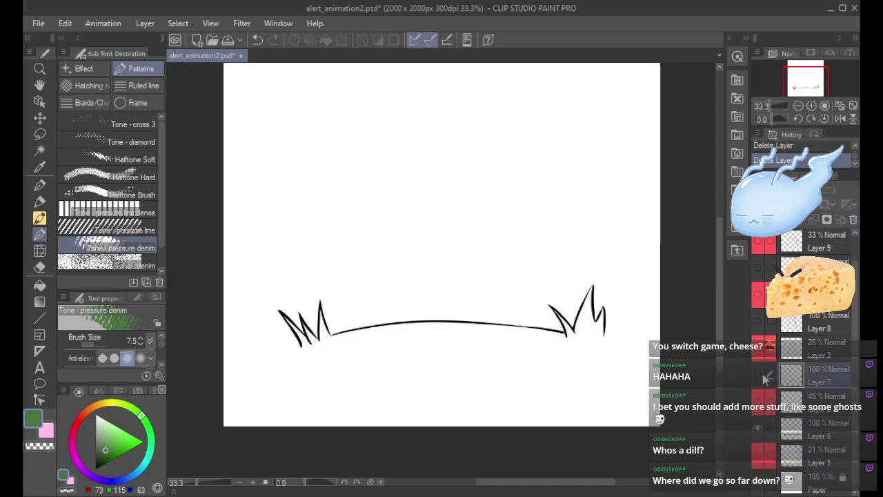
left_click(757, 375)
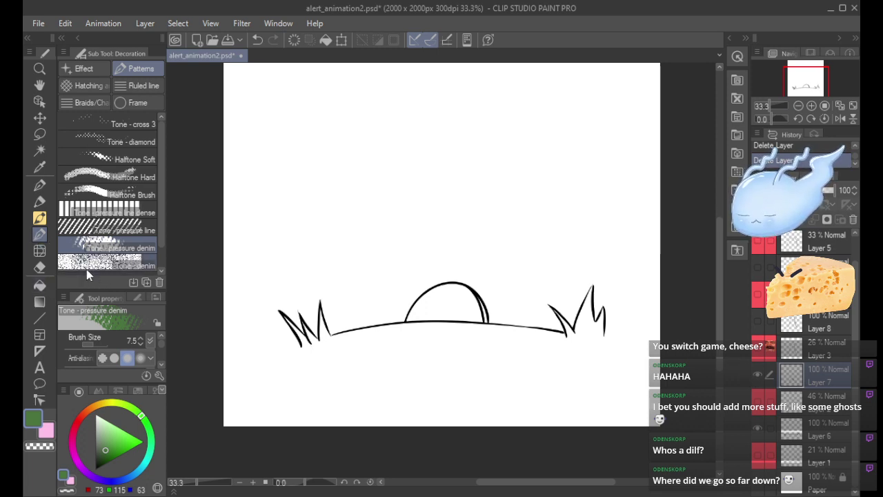
left_click(39, 218)
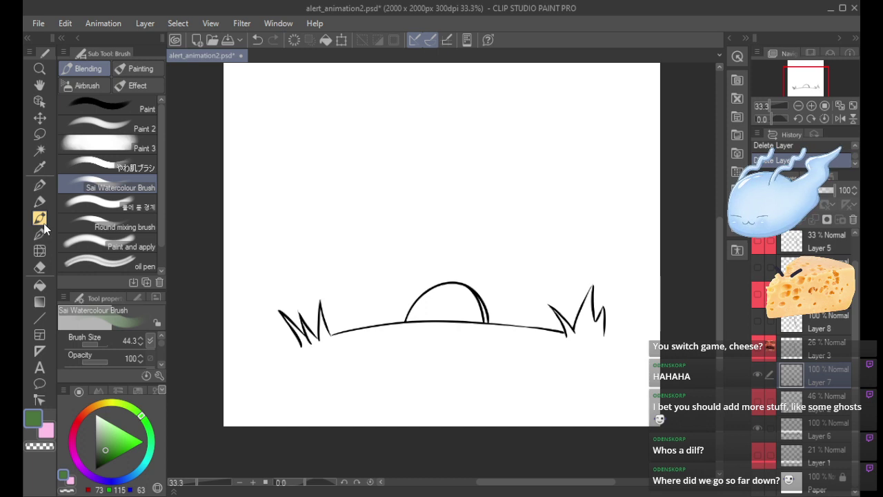
left_click_drag(112, 443, 100, 430)
left_click(39, 202)
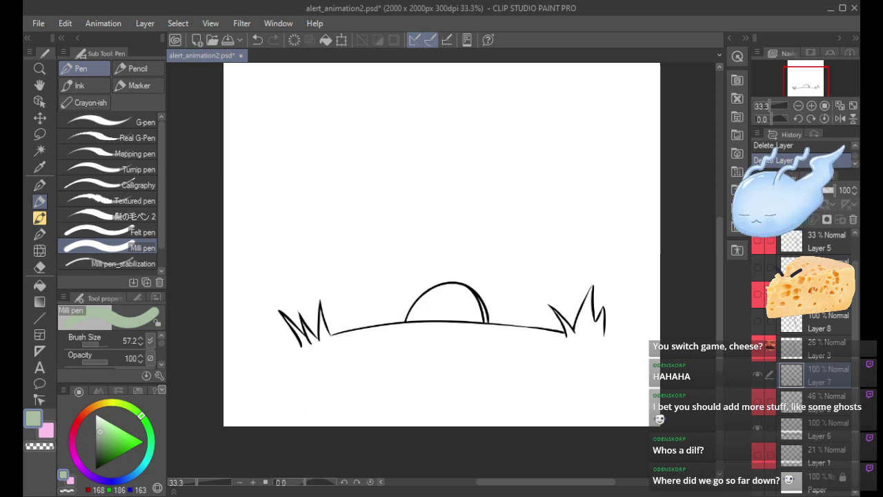
key("ctrl+shift+n")
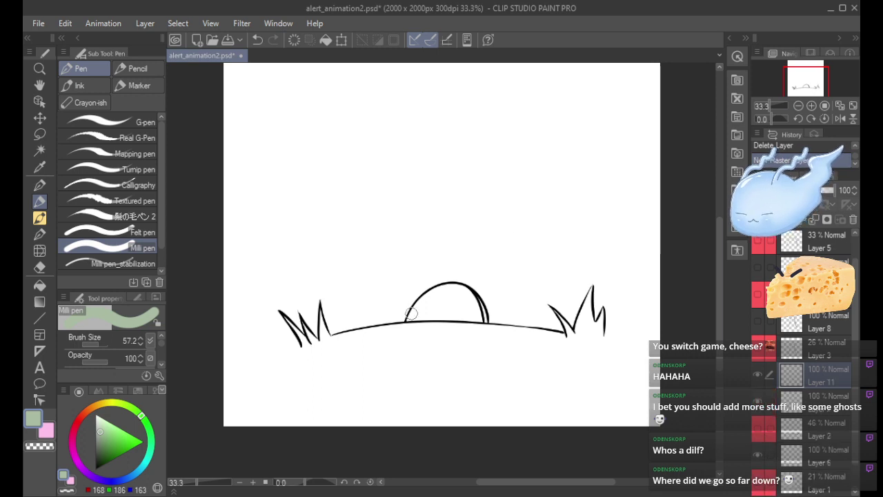
left_click_drag(412, 315, 442, 295)
key("ctrl+z")
left_click_drag(798, 368, 825, 408)
Fill the small gravestone with solid grey-green using the G-pen, Felt pen and Milli pen.
mouse_move(410, 319)
left_mouse_down()
mouse_move(433, 304)
mouse_move(410, 313)
mouse_move(423, 295)
mouse_move(448, 284)
mouse_move(473, 295)
mouse_move(485, 317)
left_mouse_up()
key("ctrl+z")
left_click(110, 122)
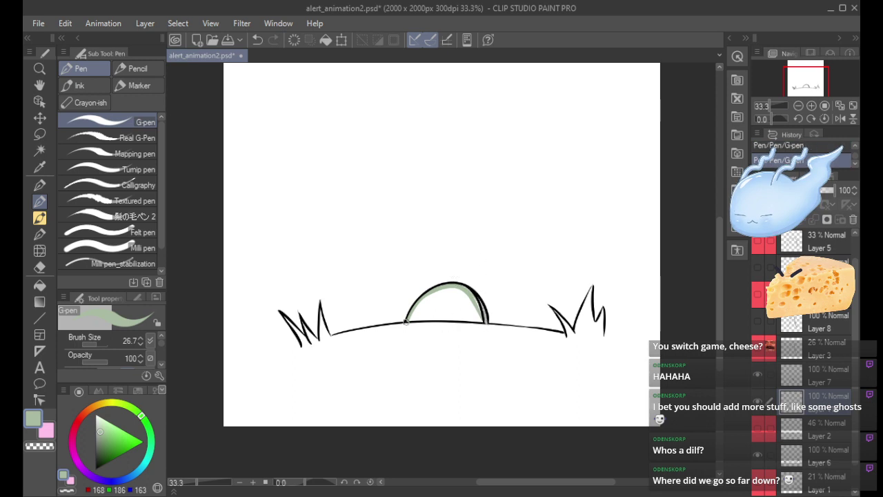
mouse_move(405, 321)
left_mouse_down()
mouse_move(484, 321)
mouse_move(448, 289)
mouse_move(406, 319)
mouse_move(475, 317)
left_mouse_up()
key("ctrl+z")
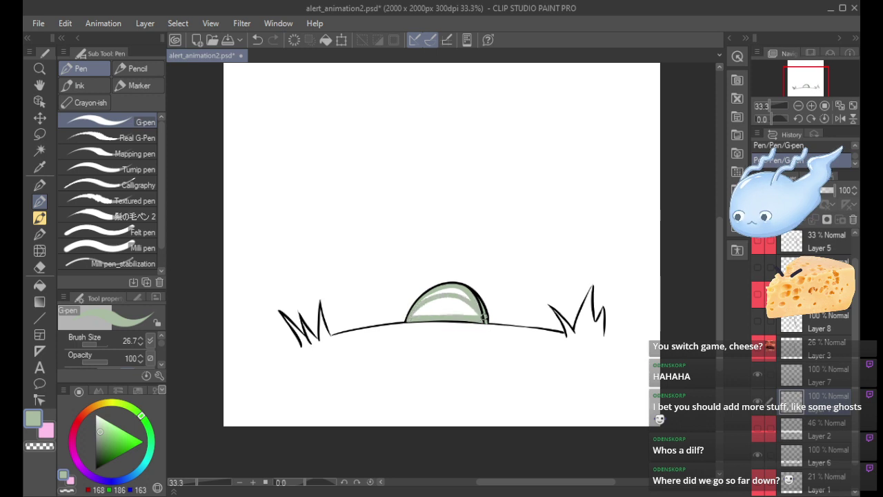
left_click(104, 232)
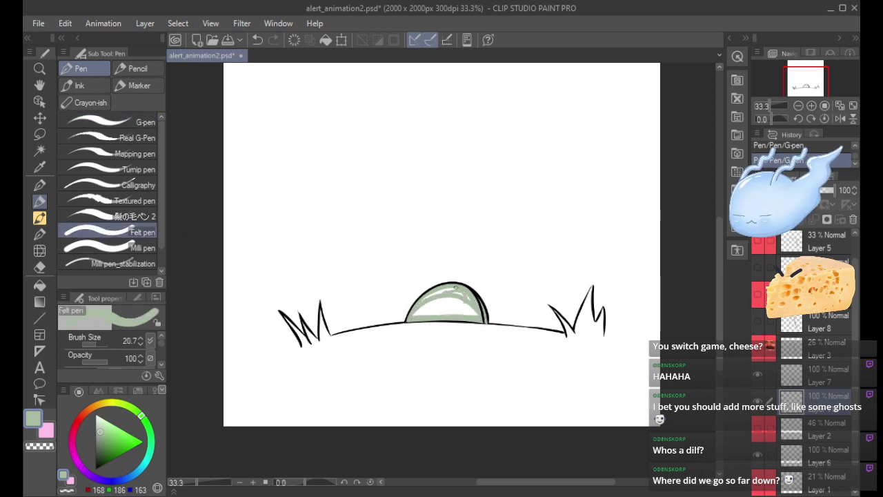
mouse_move(457, 287)
left_mouse_down()
mouse_move(426, 298)
mouse_move(465, 300)
mouse_move(429, 299)
mouse_move(432, 310)
mouse_move(449, 299)
mouse_move(481, 314)
mouse_move(418, 311)
mouse_move(447, 285)
left_mouse_up()
left_click(110, 248)
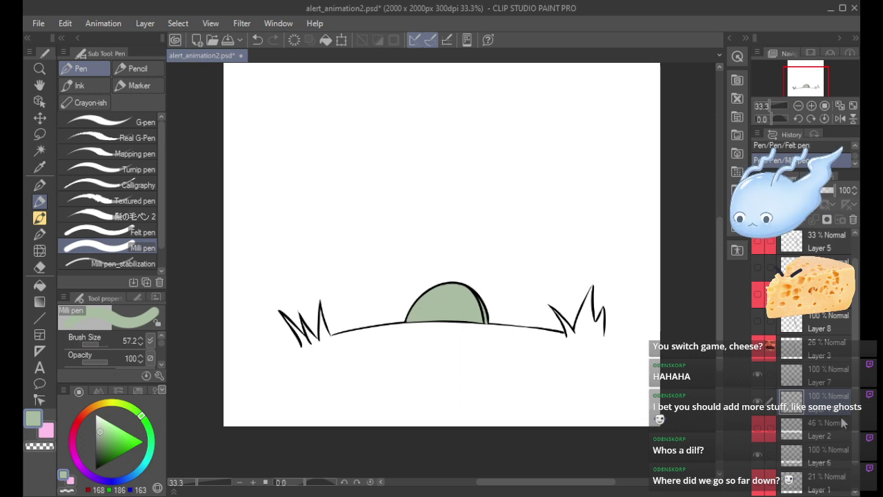
Add a raster layer directly beneath Layer 8 and show Layer 8's tall gravestone outline.
left_click(817, 323)
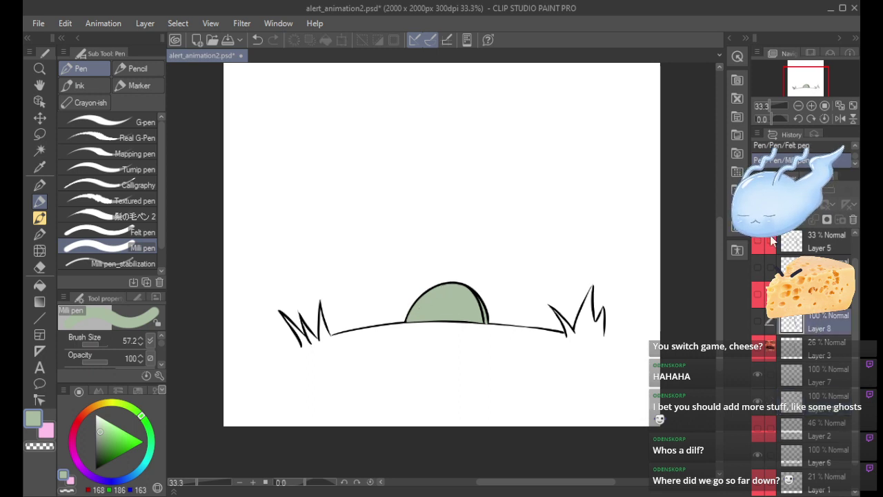
left_click(761, 220)
left_click_drag(786, 329, 810, 359)
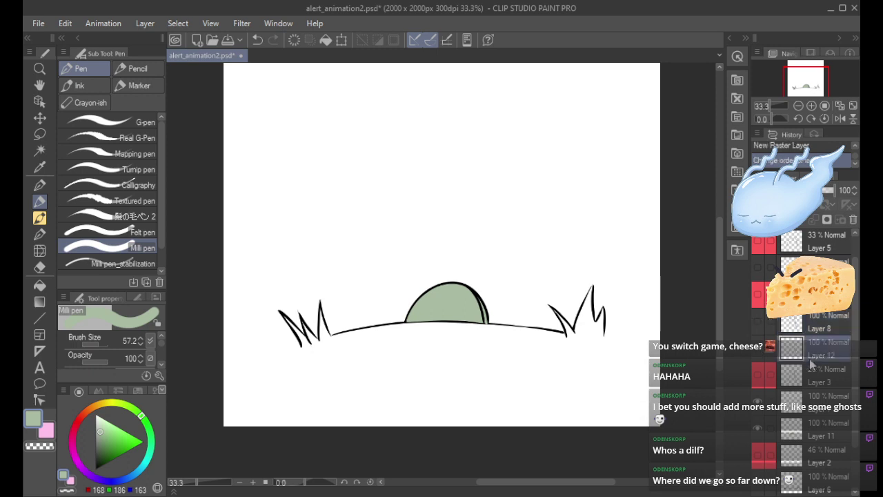
left_click(758, 321)
Paint the tall gravestone's lower-left corner grey-green with the G-pen at size 26.7.
left_click(111, 123)
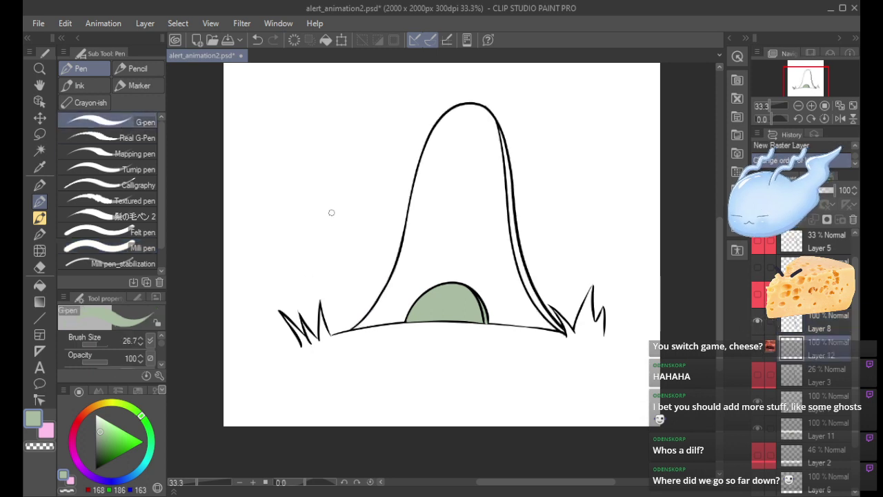
mouse_move(355, 327)
left_mouse_down()
mouse_move(392, 306)
mouse_move(390, 294)
left_mouse_up()
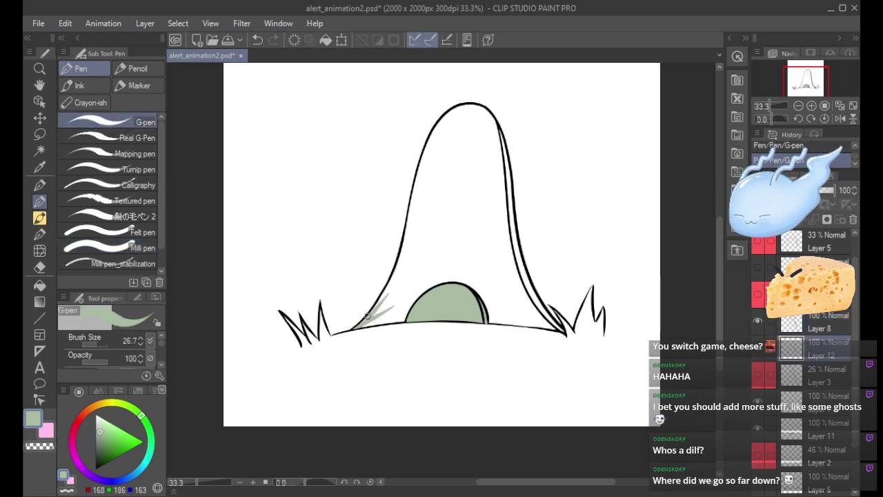
left_click_drag(358, 326, 393, 318)
left_click_drag(390, 313, 373, 325)
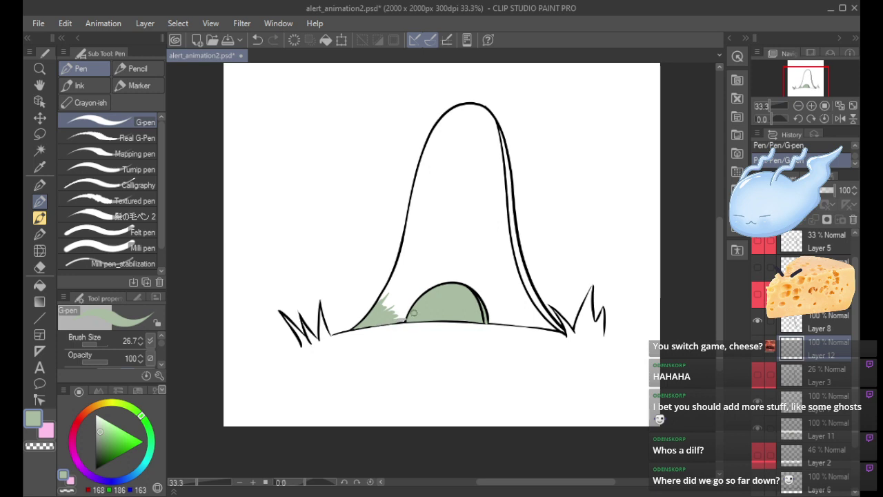
key("ctrl+z")
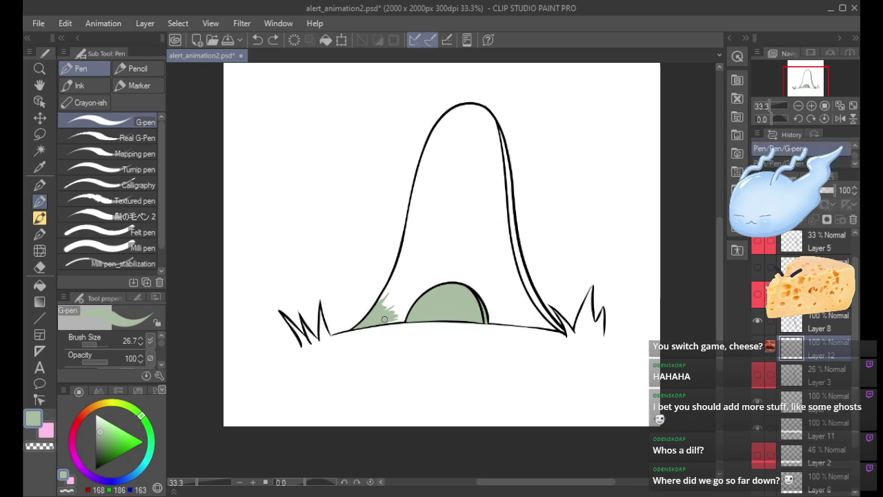
left_click_drag(385, 319, 407, 321)
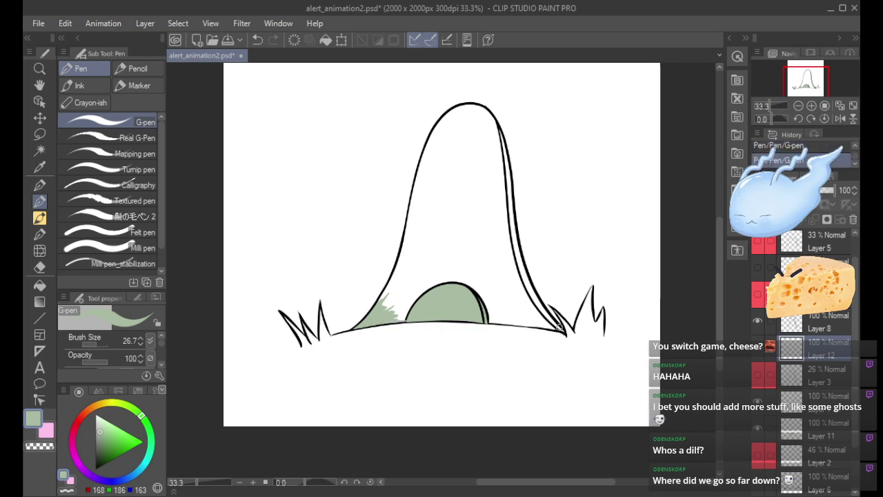
Paint the tall gravestone's lower-right corner grey-green with the G-pen, undoing and reworking strokes along the edge.
left_click_drag(535, 303, 564, 330)
mouse_move(531, 298)
left_mouse_down()
mouse_move(560, 330)
mouse_move(529, 320)
mouse_move(562, 332)
mouse_move(524, 321)
mouse_move(568, 332)
mouse_move(519, 318)
mouse_move(565, 334)
mouse_move(534, 324)
left_mouse_up()
key("ctrl+z")
key("ctrl+z")
key("ctrl+z")
key("ctrl+z")
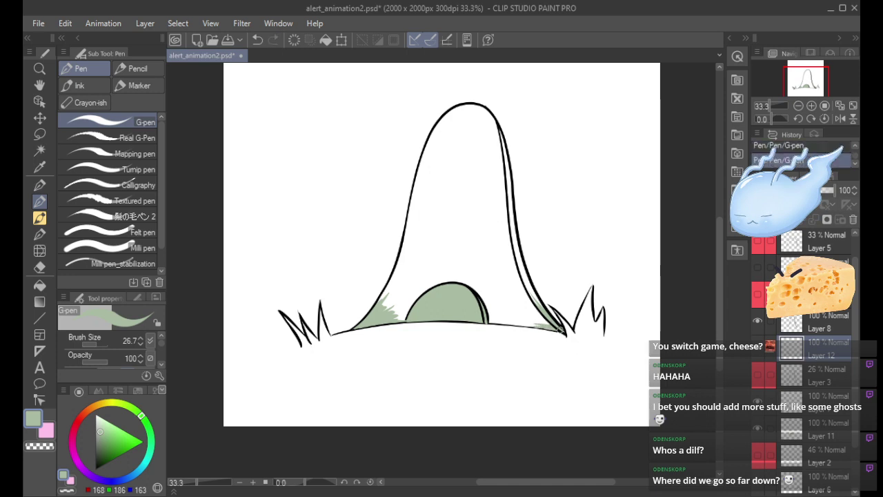
key("ctrl+z")
key("ctrl+y")
key("ctrl+z")
key("ctrl+y")
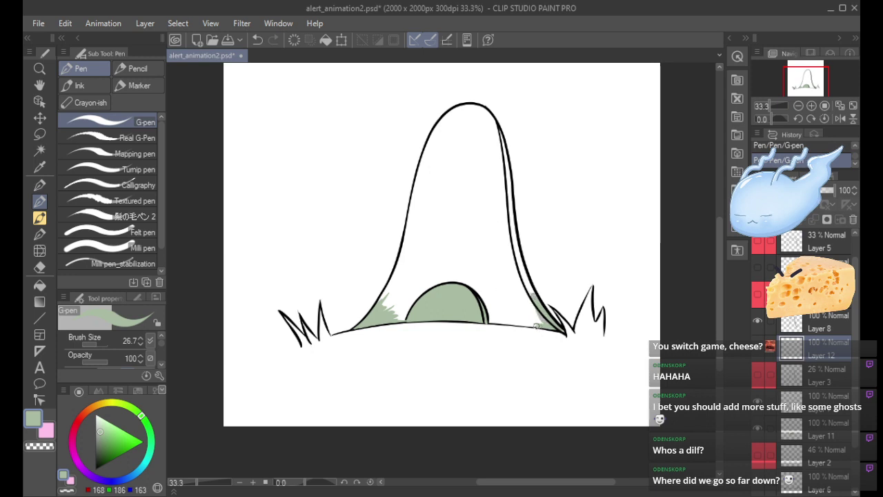
key("ctrl+z")
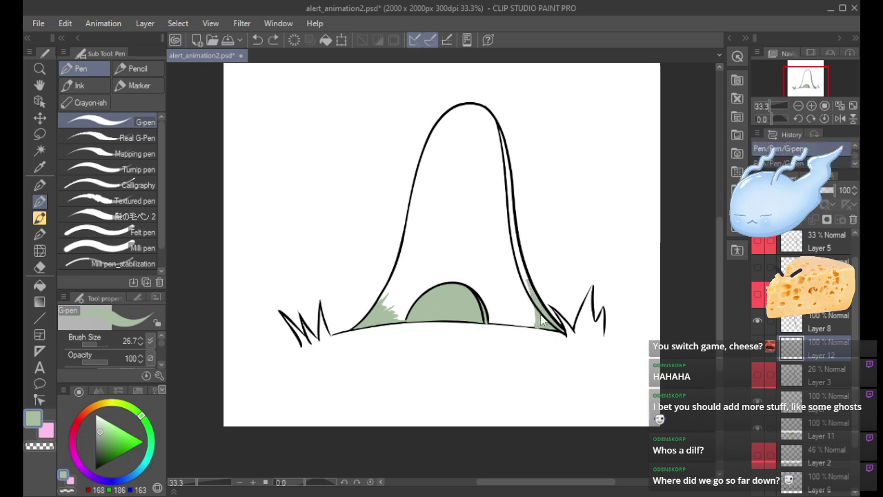
left_click_drag(537, 321, 527, 283)
left_click_drag(534, 315, 549, 324)
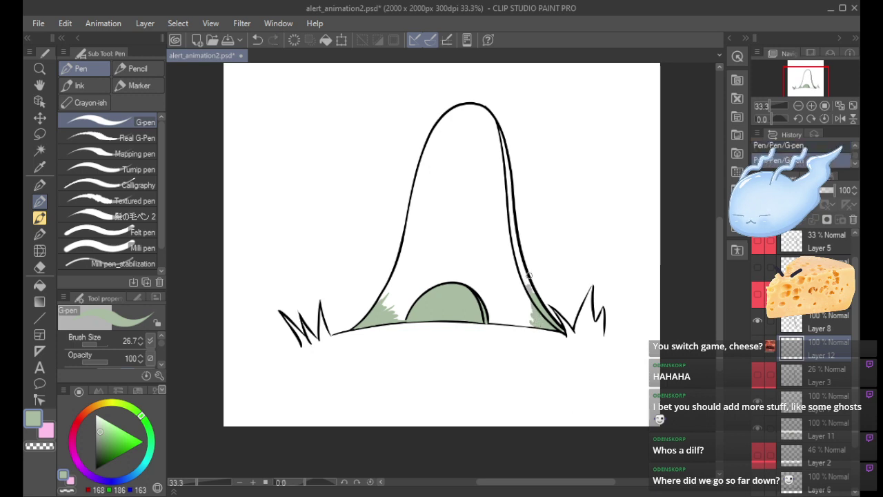
Paint grey-green along the tall gravestone's left edge and rounded top with the Milli pen at size 57.2, erasing spill past the outline.
left_click(135, 248)
mouse_move(384, 304)
left_mouse_down()
mouse_move(403, 271)
mouse_move(377, 307)
mouse_move(415, 213)
left_mouse_up()
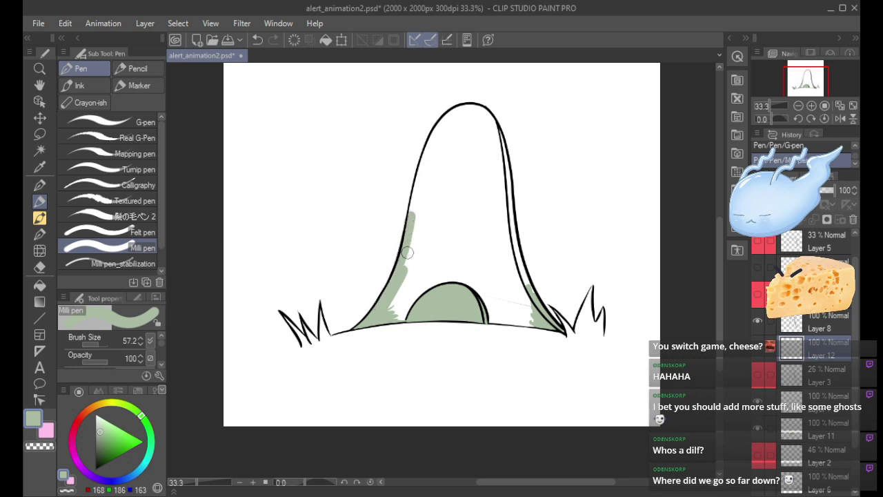
mouse_move(407, 252)
left_mouse_down()
mouse_move(416, 176)
mouse_move(435, 125)
mouse_move(462, 104)
mouse_move(481, 112)
mouse_move(490, 165)
left_mouse_up()
left_click_drag(484, 113, 508, 180)
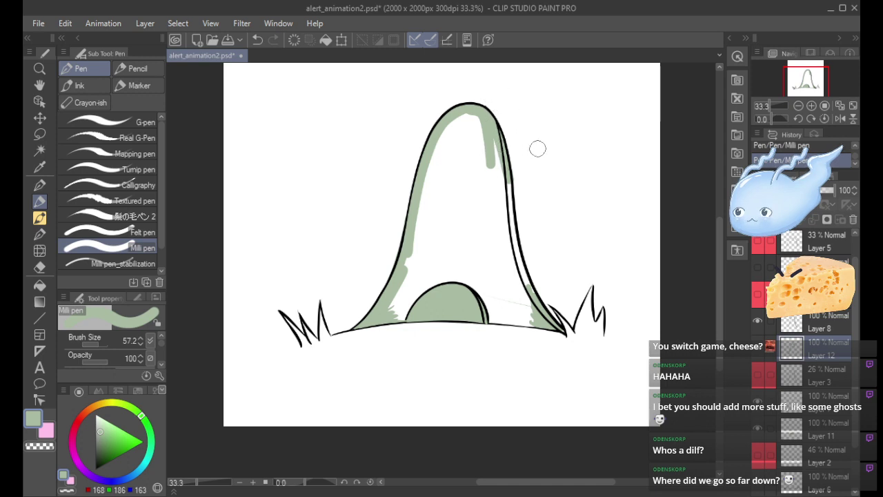
left_click_drag(511, 140, 510, 142)
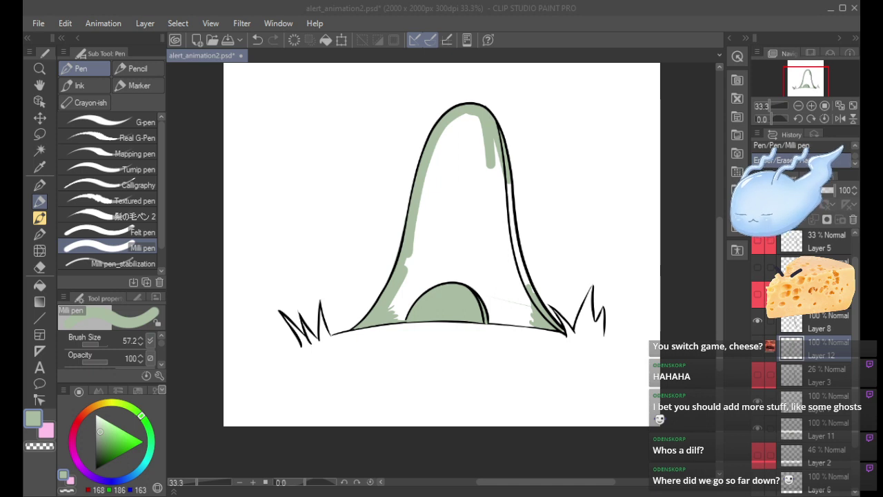
Paint the tall gravestone's right side grey-green from the rounded top down to the lower-right corner with the Milli pen.
left_click_drag(495, 148, 502, 245)
mouse_move(503, 173)
left_mouse_down()
mouse_move(503, 236)
mouse_move(506, 216)
left_mouse_up()
left_click_drag(494, 140, 512, 283)
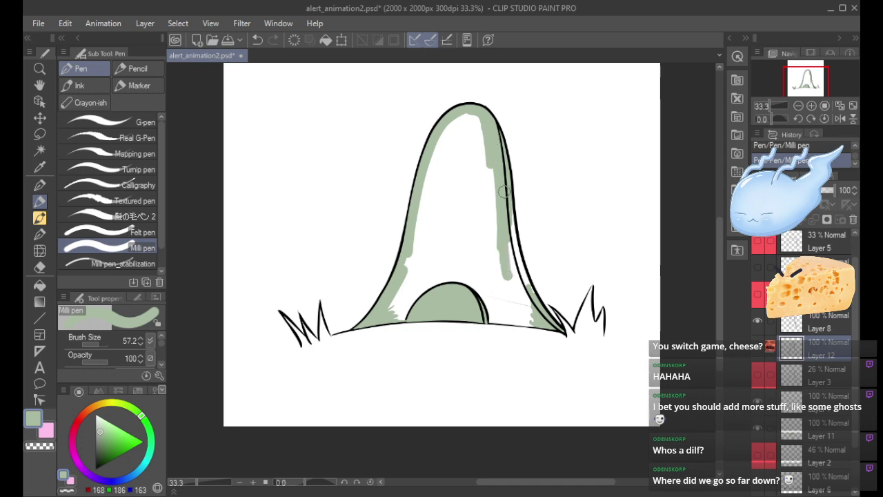
left_click_drag(502, 188, 521, 279)
left_click_drag(505, 207, 524, 287)
left_click_drag(509, 250, 532, 304)
mouse_move(514, 279)
left_mouse_down()
mouse_move(524, 319)
mouse_move(483, 250)
mouse_move(534, 319)
left_mouse_up()
left_click_drag(488, 226, 496, 246)
Fill the remaining white interior of the tall gravestone with grey-green using long Milli pen strokes.
mouse_move(465, 110)
left_mouse_down()
mouse_move(418, 214)
mouse_move(412, 289)
left_mouse_up()
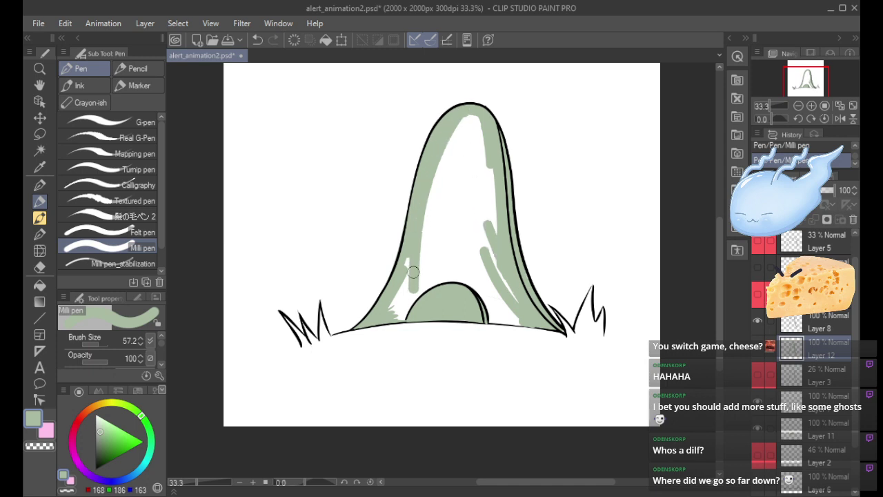
mouse_move(450, 125)
left_mouse_down()
mouse_move(414, 290)
mouse_move(443, 288)
left_mouse_up()
mouse_move(448, 131)
left_mouse_down()
mouse_move(434, 290)
mouse_move(425, 285)
left_mouse_up()
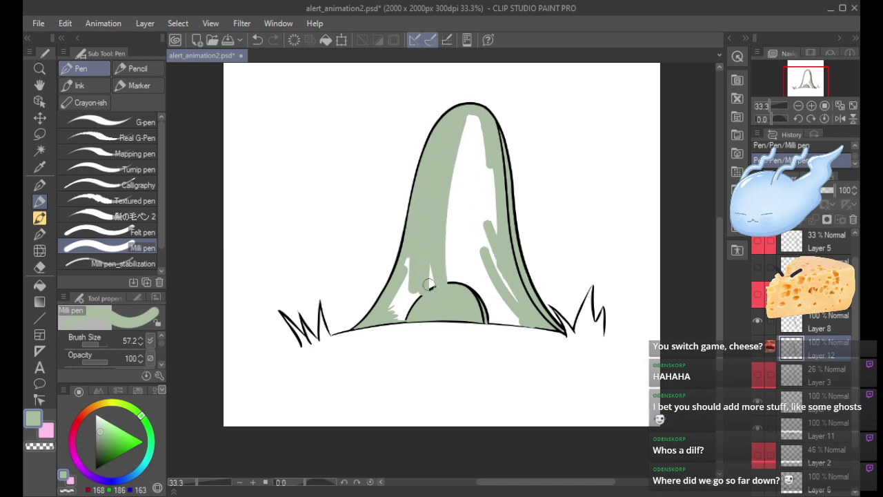
mouse_move(470, 110)
left_mouse_down()
mouse_move(448, 221)
mouse_move(455, 287)
mouse_move(484, 265)
left_mouse_up()
mouse_move(481, 175)
left_mouse_down()
mouse_move(497, 258)
mouse_move(483, 229)
mouse_move(487, 261)
mouse_move(520, 307)
mouse_move(468, 297)
mouse_move(514, 317)
mouse_move(481, 316)
mouse_move(530, 320)
mouse_move(479, 316)
mouse_move(533, 321)
mouse_move(481, 304)
mouse_move(528, 312)
mouse_move(515, 298)
mouse_move(523, 296)
mouse_move(456, 297)
left_mouse_up()
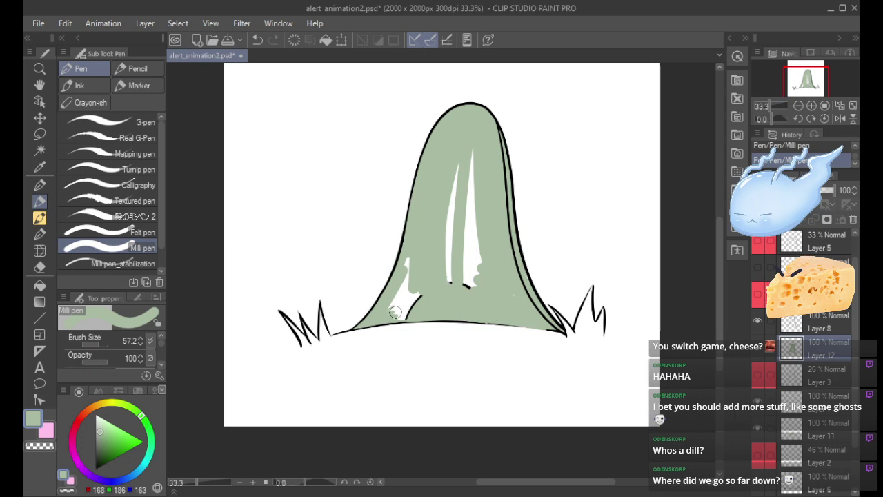
mouse_move(395, 312)
left_mouse_down()
mouse_move(439, 311)
mouse_move(416, 300)
mouse_move(383, 312)
mouse_move(407, 303)
left_mouse_up()
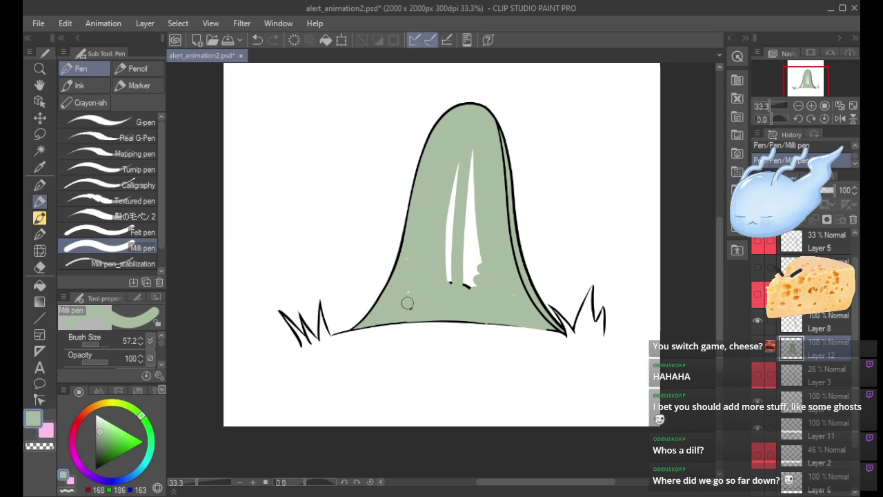
mouse_move(452, 195)
left_mouse_down()
mouse_move(448, 290)
mouse_move(459, 150)
mouse_move(465, 306)
mouse_move(470, 140)
mouse_move(483, 292)
left_mouse_up()
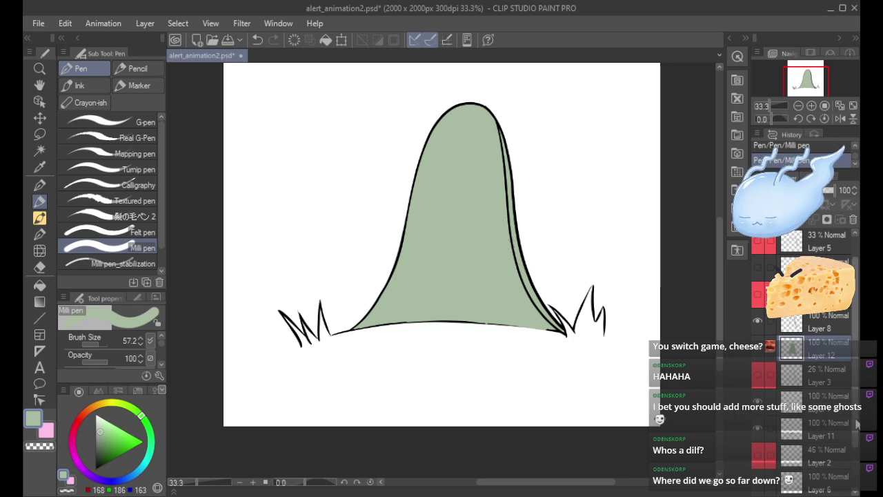
Auto-select the area beneath Layer 6's ground line, delete Layer 12's paint inside it, and deselect.
scroll(830, 463, "down", 2)
left_click(759, 430)
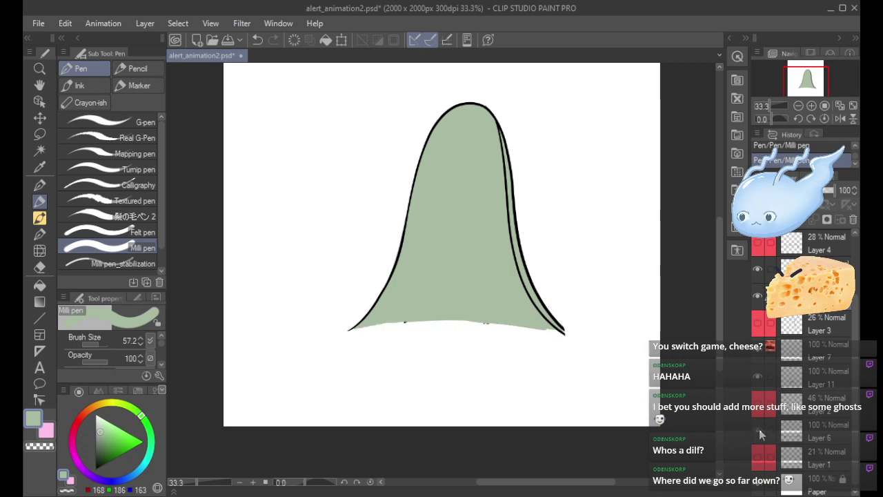
left_click(758, 430)
left_click(810, 427)
left_click(40, 150)
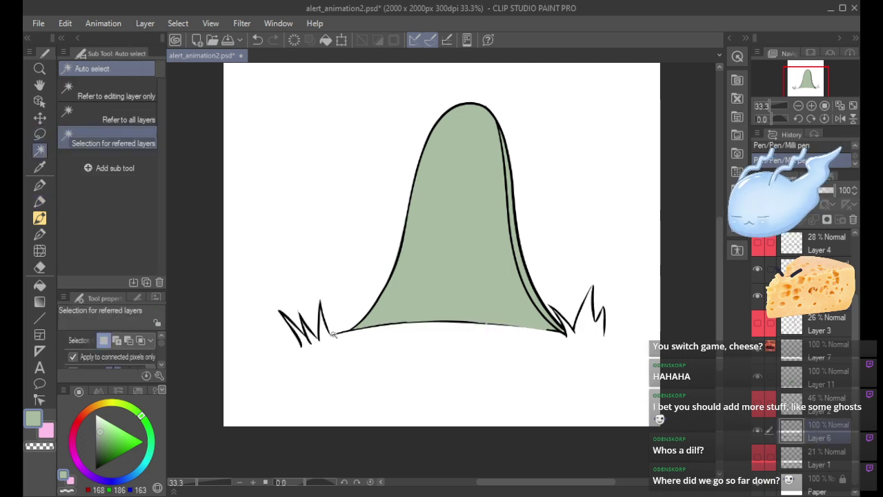
left_click(333, 334)
key("ctrl+z")
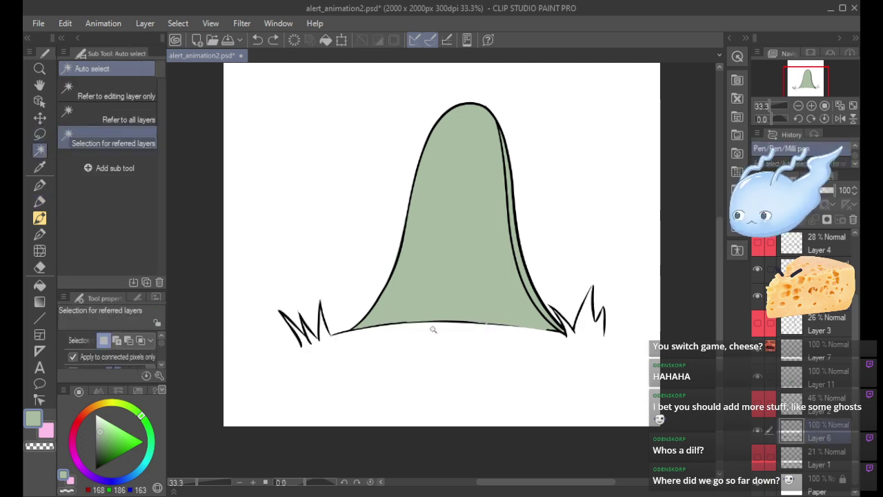
left_click(320, 314)
key("ctrl+z")
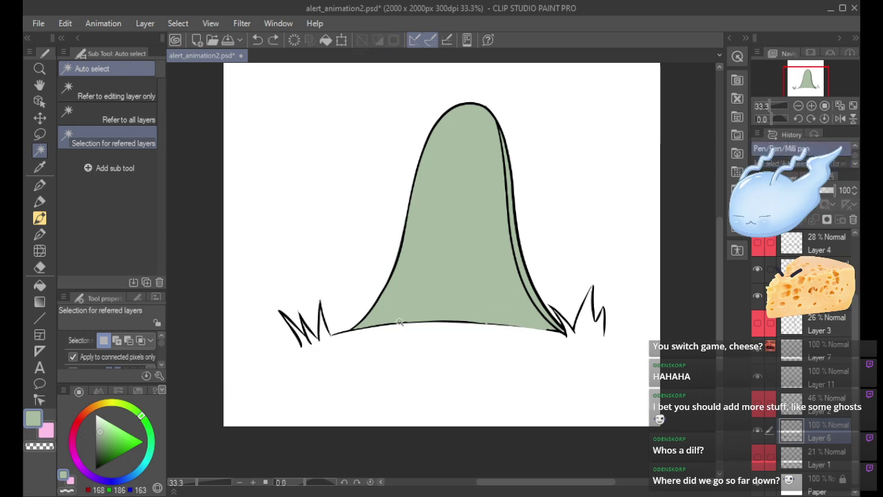
left_click(398, 324)
left_click(550, 331, "shift")
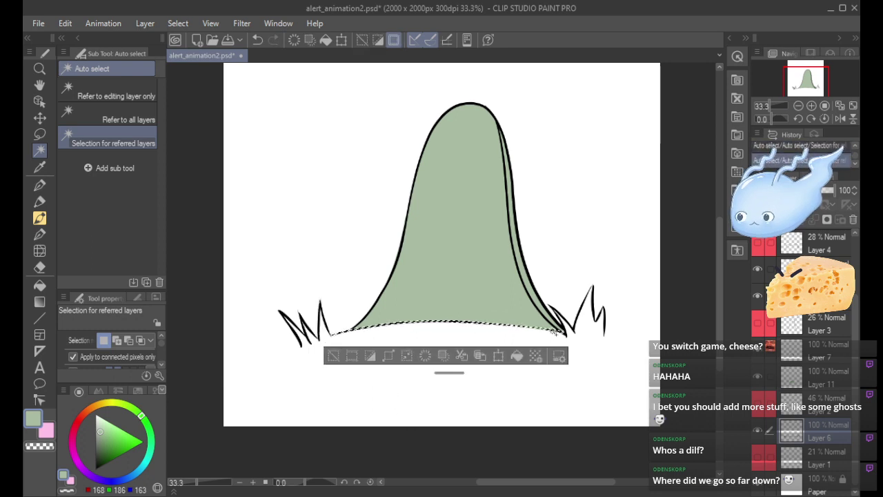
left_click(828, 295)
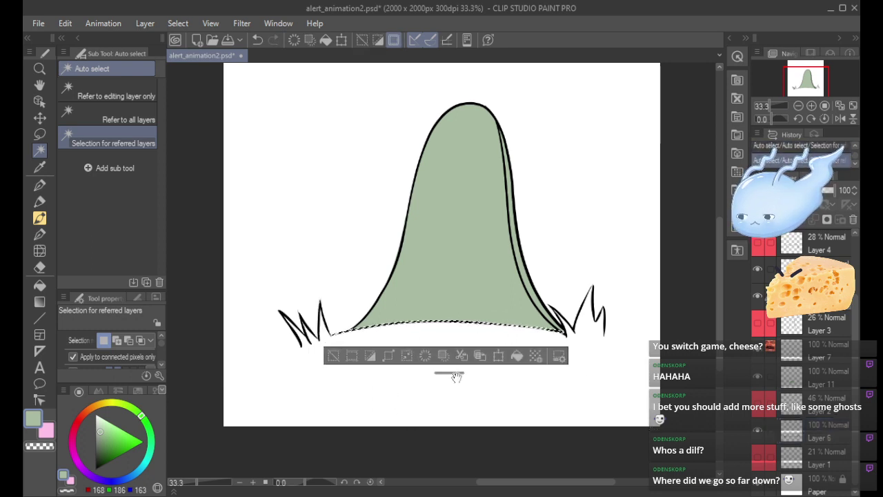
left_click(425, 357)
left_click(334, 356)
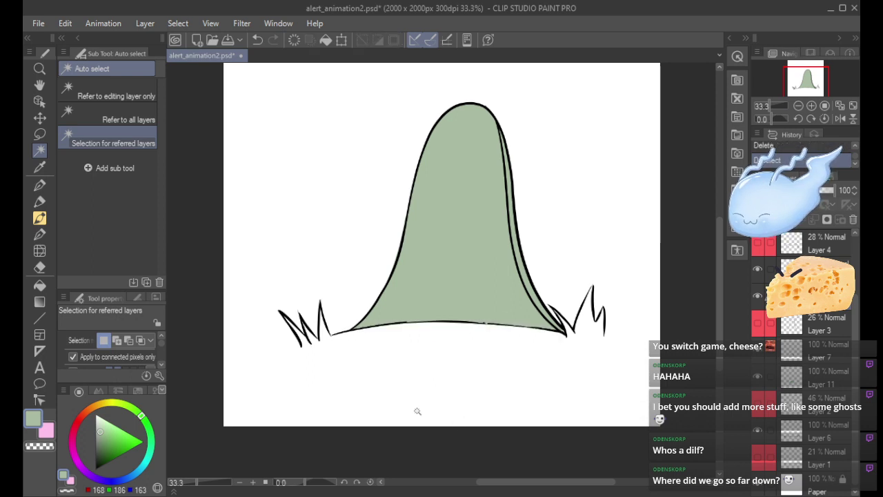
left_click_drag(388, 329, 452, 326)
left_click(448, 326)
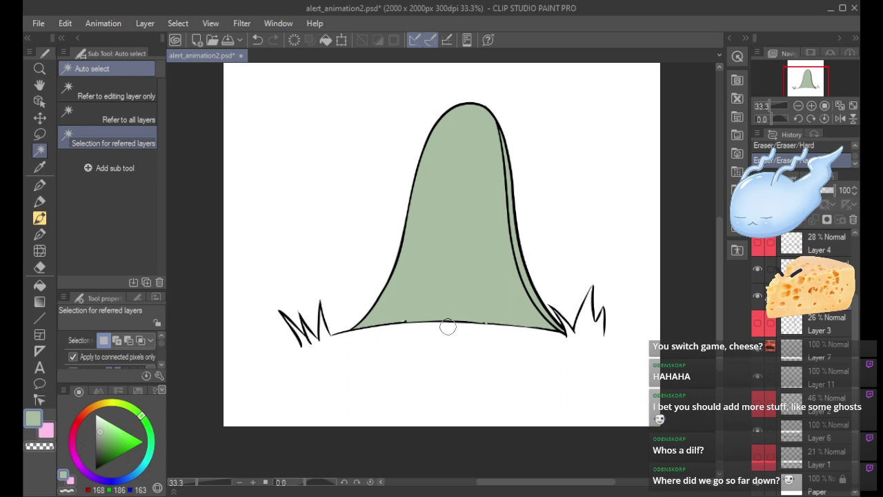
key("ctrl+z")
left_click(492, 326)
key("ctrl+z")
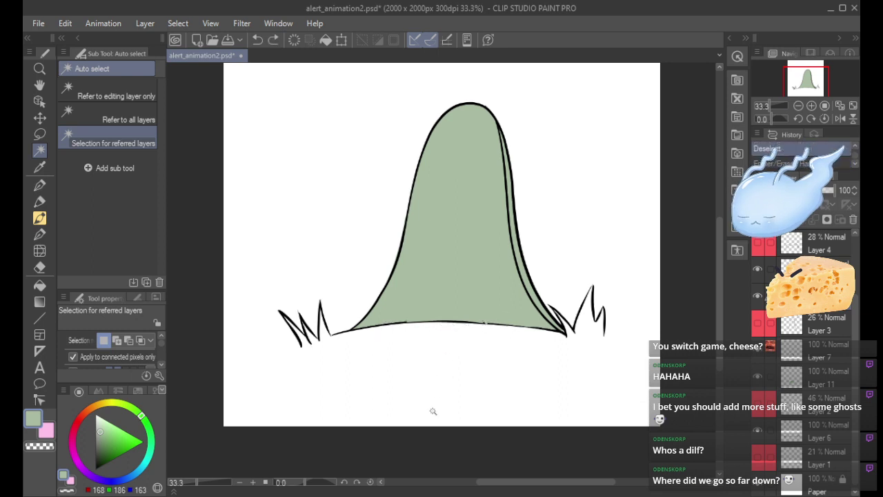
Restore the selection beneath the ground line, delete Layer 11's spill inside it, and deselect.
left_click(433, 412)
left_click(821, 386)
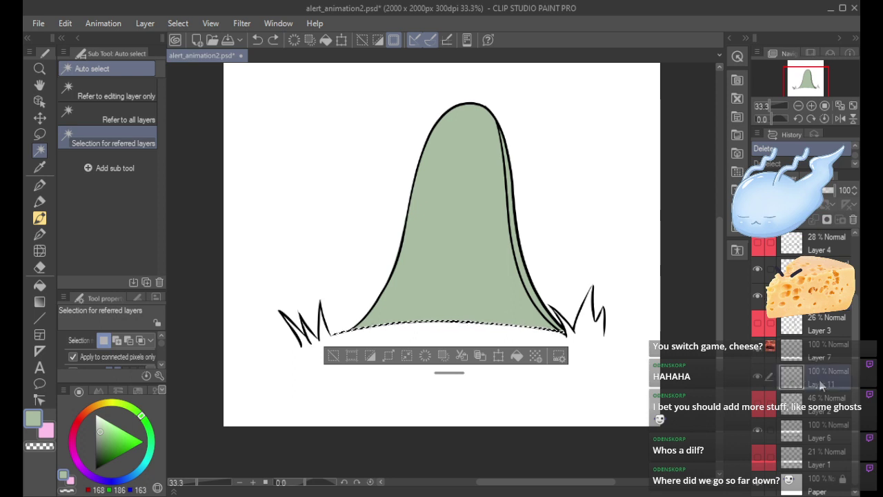
left_click(332, 355)
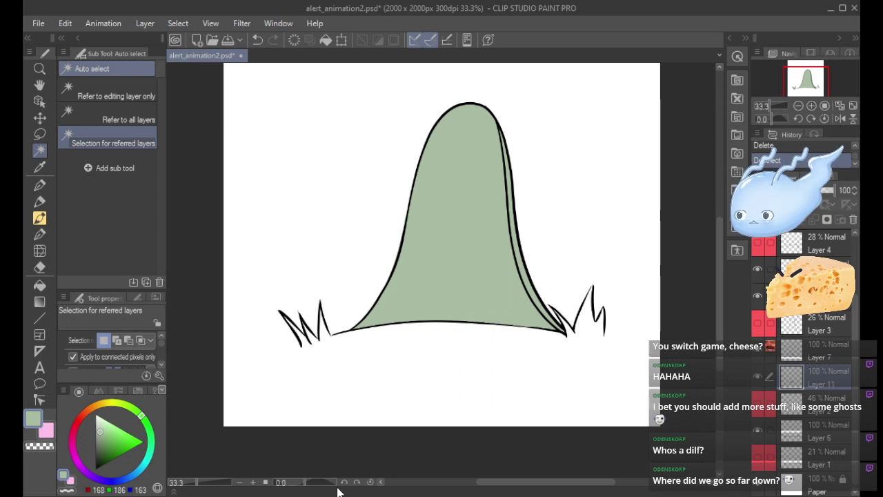
Add a raster layer directly beneath the wide, wavy-topped gravestone's line art and show that line art.
scroll(859, 258, "up", 3)
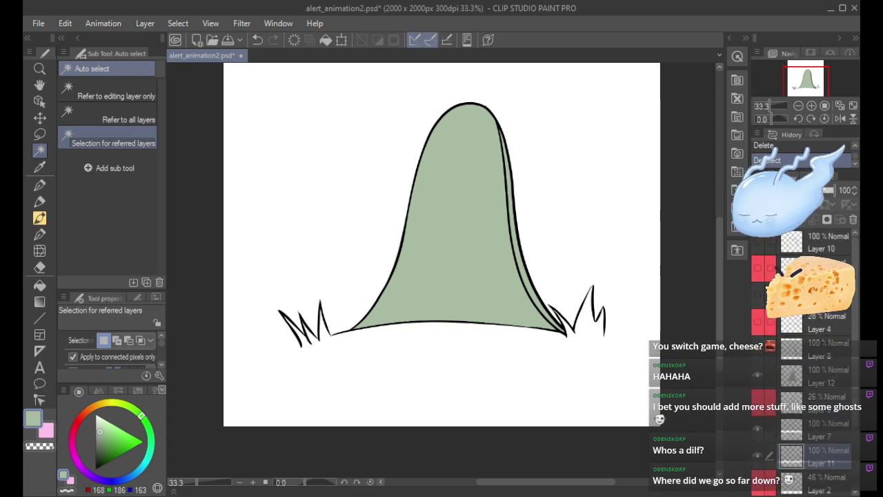
left_click(815, 295)
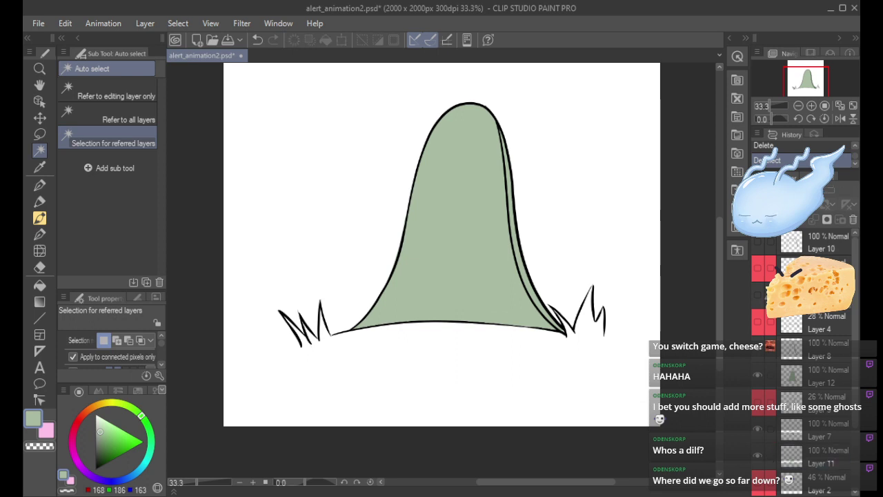
left_click(761, 219)
left_click_drag(800, 297, 800, 335)
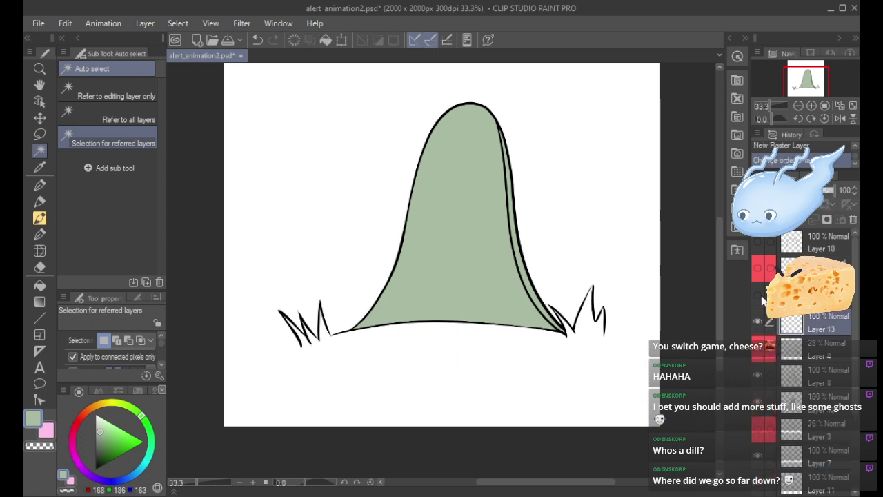
left_click(759, 295)
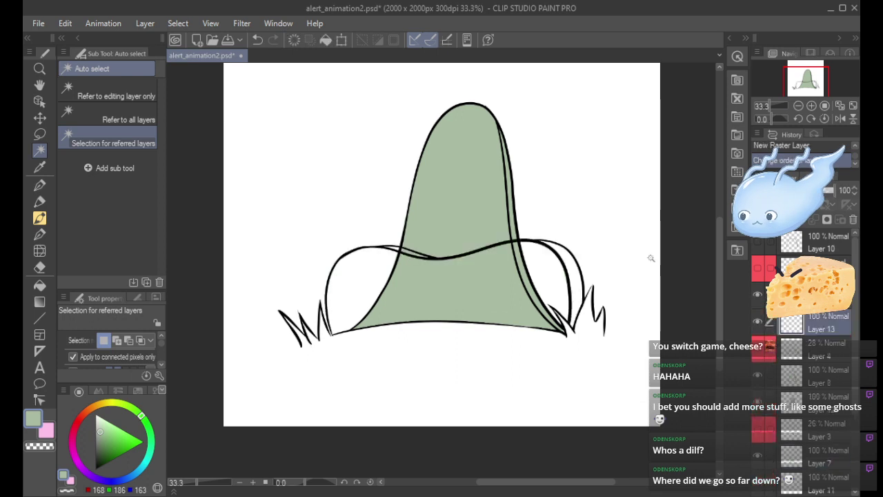
Paint grey-green inside the wide gravestone's left, top and right edges with the Milli pen at size 57.2.
left_click(40, 202)
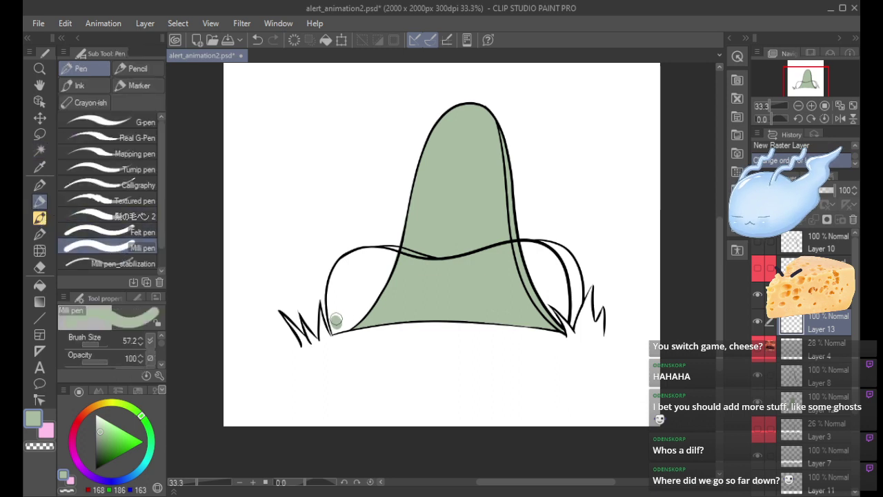
mouse_move(336, 319)
left_mouse_down()
mouse_move(333, 291)
mouse_move(347, 268)
mouse_move(337, 282)
mouse_move(337, 320)
mouse_move(333, 282)
mouse_move(344, 262)
mouse_move(376, 251)
mouse_move(408, 263)
mouse_move(381, 250)
mouse_move(537, 247)
mouse_move(558, 286)
mouse_move(555, 247)
mouse_move(534, 245)
mouse_move(563, 256)
mouse_move(571, 282)
left_mouse_up()
left_click_drag(559, 250, 576, 302)
mouse_move(361, 266)
left_mouse_down()
mouse_move(342, 277)
mouse_move(389, 265)
left_mouse_up()
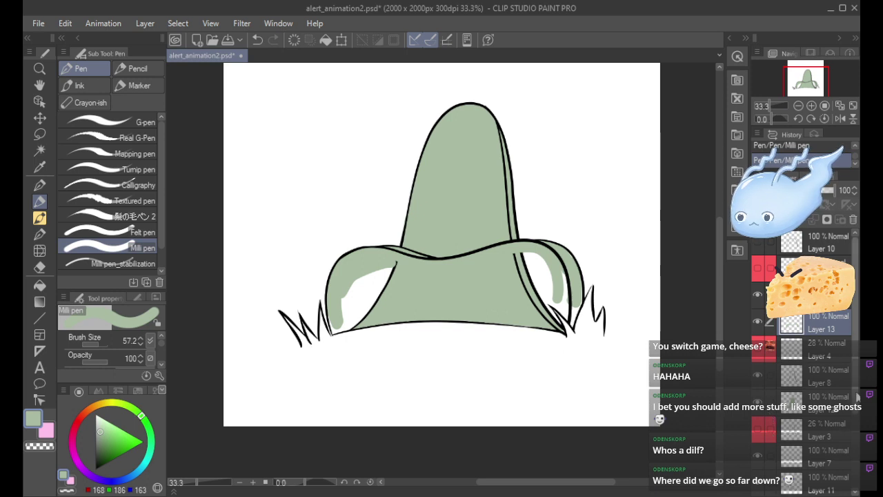
Hide the small and wide gravestones' layers and fill the white gap at the tall gravestone's base on Layer 12.
left_click(758, 483)
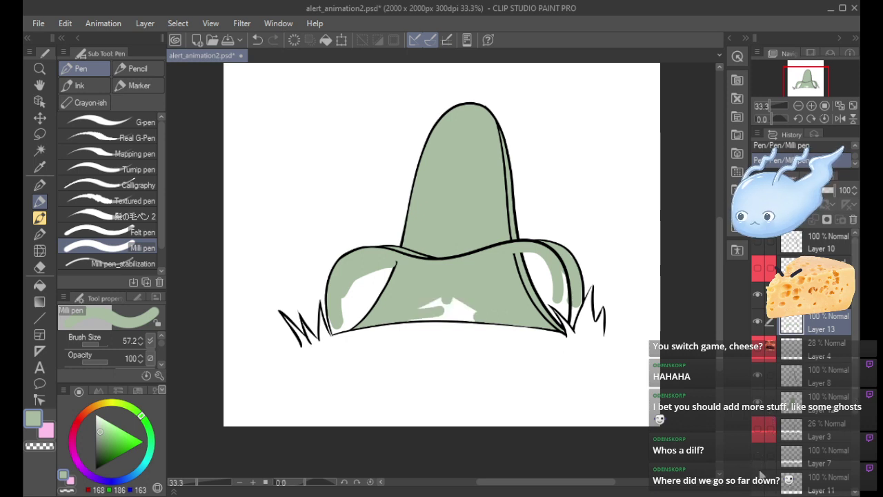
left_click(757, 319)
left_click(757, 294)
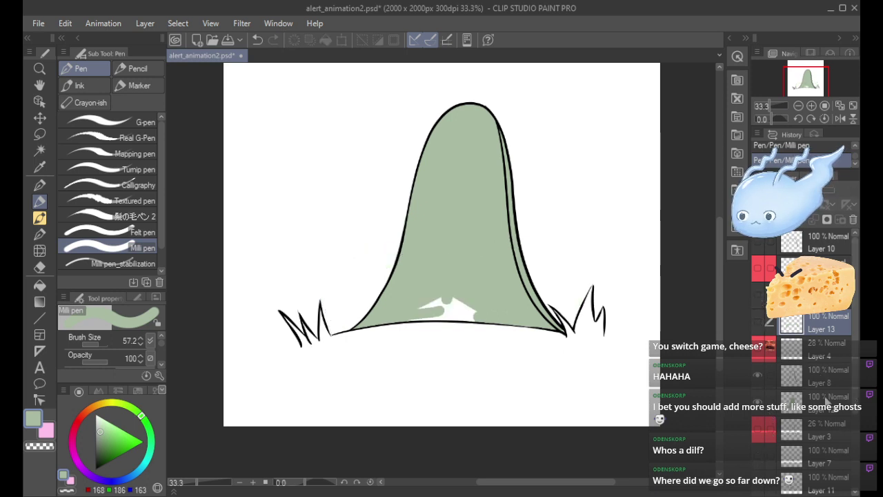
left_click(815, 402)
left_click_drag(400, 316, 484, 311)
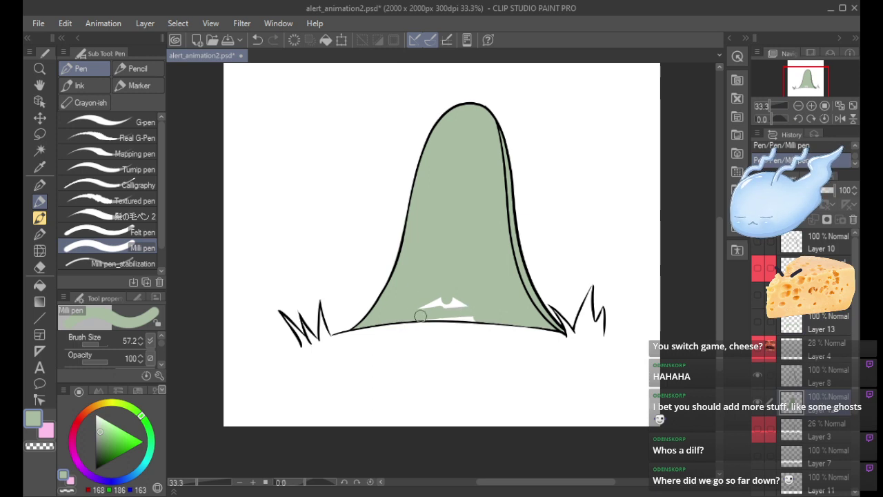
mouse_move(421, 316)
left_mouse_down()
mouse_move(485, 314)
mouse_move(432, 316)
mouse_move(484, 305)
mouse_move(405, 305)
mouse_move(467, 302)
left_mouse_up()
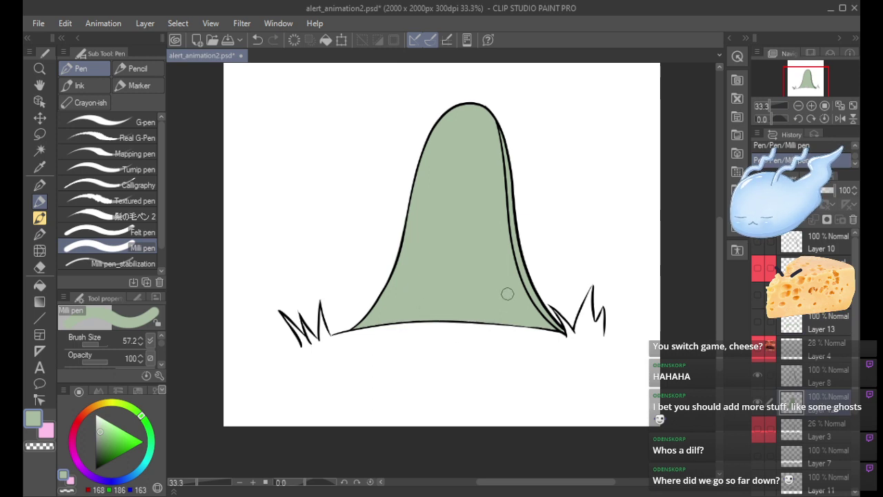
Hide Layers 8 and 12, show the wide gravestone's line art and Layer 13, and make Layer 13 active.
left_click(758, 375)
left_click(758, 401)
left_click(758, 321)
left_click(758, 295)
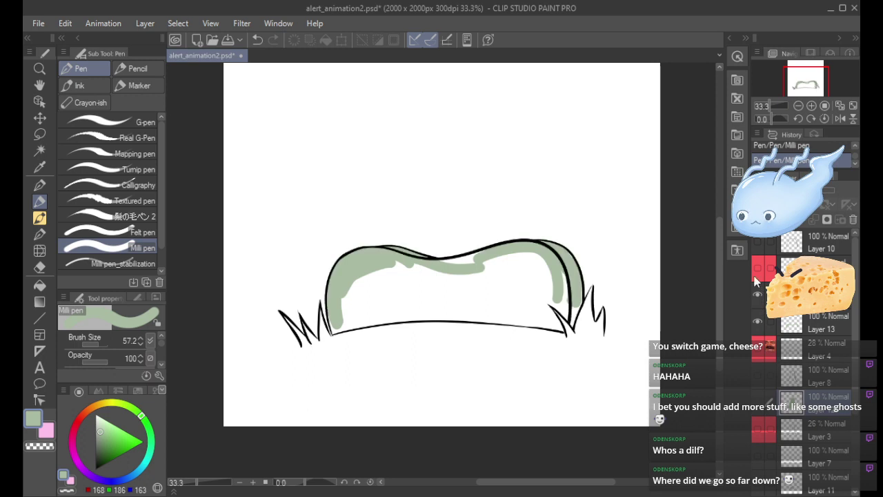
left_click(819, 317)
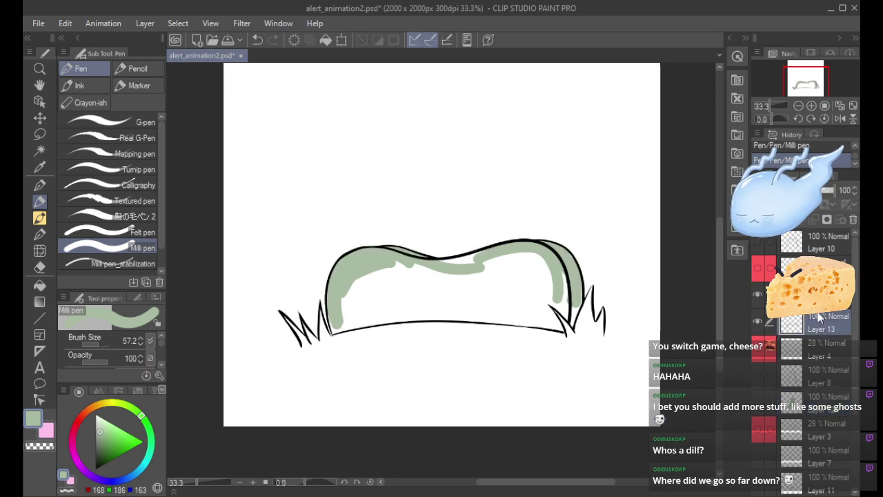
Fill the upper half of the wide gravestone's front face with grey-green using the Milli pen at size 57.2.
left_click_drag(341, 322, 405, 291)
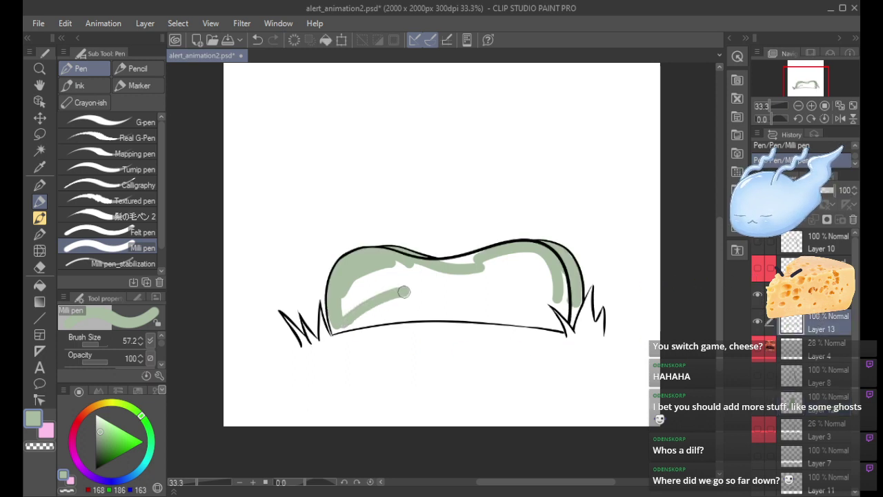
left_click(758, 296)
left_click(758, 296)
mouse_move(337, 322)
left_mouse_down()
mouse_move(392, 263)
mouse_move(356, 280)
mouse_move(342, 316)
mouse_move(364, 286)
mouse_move(403, 261)
mouse_move(354, 310)
mouse_move(402, 277)
mouse_move(357, 299)
mouse_move(444, 269)
mouse_move(407, 274)
mouse_move(417, 268)
mouse_move(518, 254)
mouse_move(537, 259)
mouse_move(495, 257)
mouse_move(560, 278)
mouse_move(454, 277)
mouse_move(554, 272)
mouse_move(571, 262)
mouse_move(546, 263)
mouse_move(540, 276)
mouse_move(437, 281)
mouse_move(525, 282)
mouse_move(405, 281)
mouse_move(483, 286)
mouse_move(365, 298)
mouse_move(336, 324)
left_mouse_up()
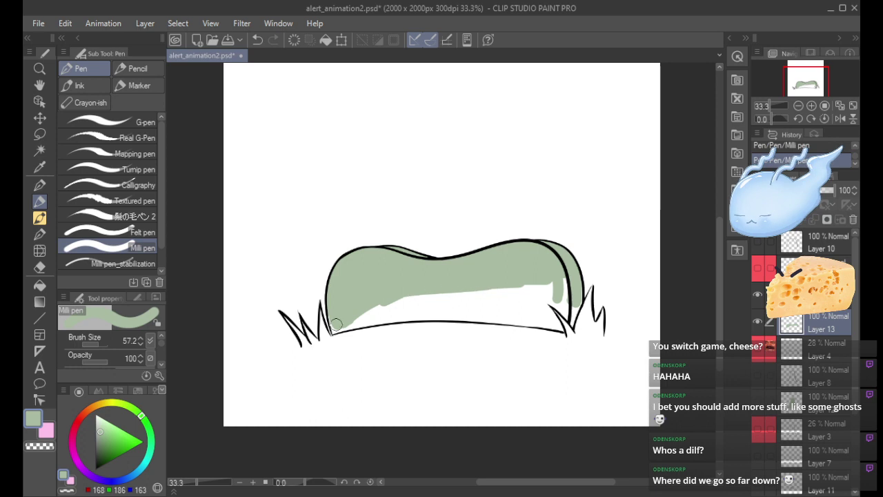
Paint grey-green into the front face's lower-left corner and along the adjoining base line with the G-pen at size 26.7.
left_click(110, 121)
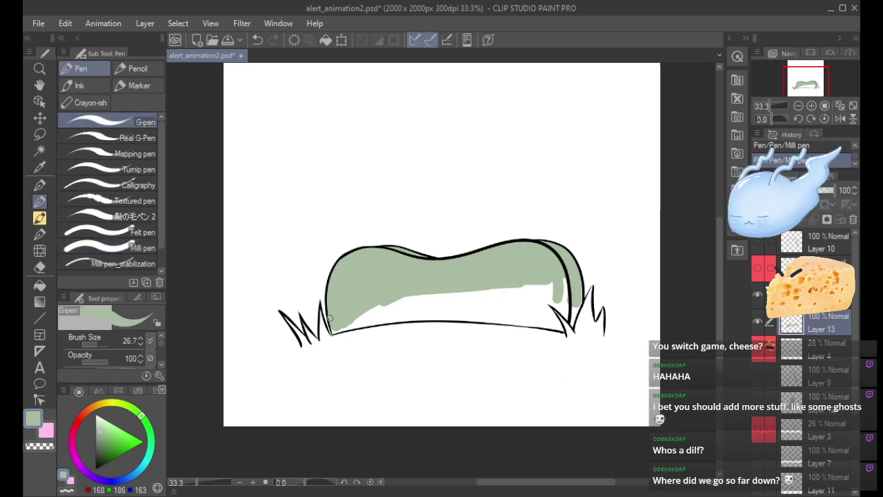
mouse_move(339, 332)
left_mouse_down()
mouse_move(384, 314)
mouse_move(462, 308)
left_mouse_up()
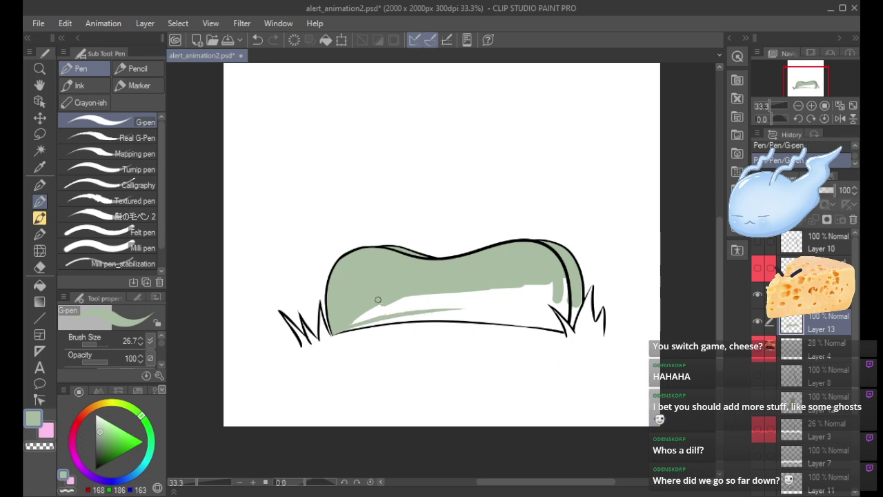
left_click_drag(353, 320, 427, 309)
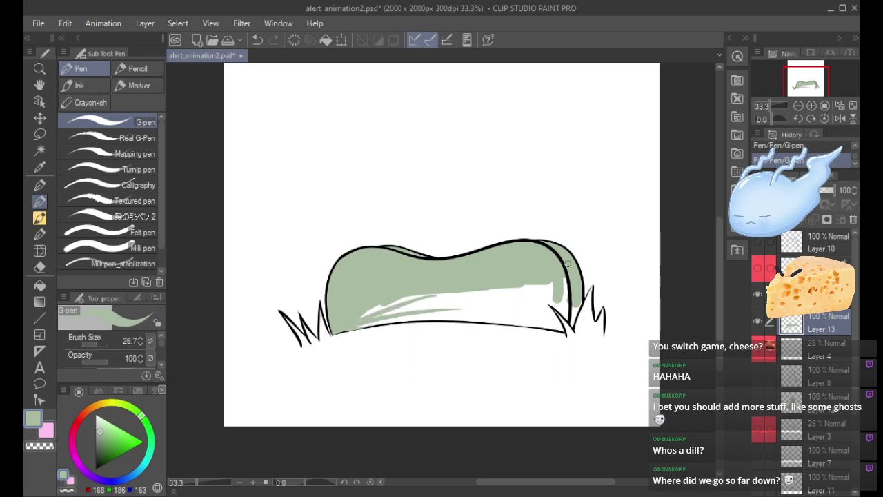
Extend the grey-green down the gravestone's narrow right side strip to the grass with the G-pen.
key("ctrl+z")
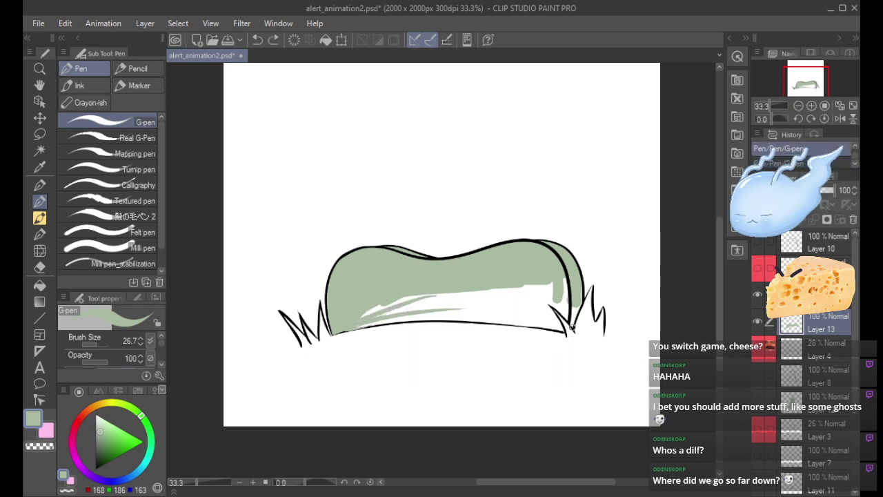
key("ctrl+y")
key("ctrl+z")
key("ctrl+y")
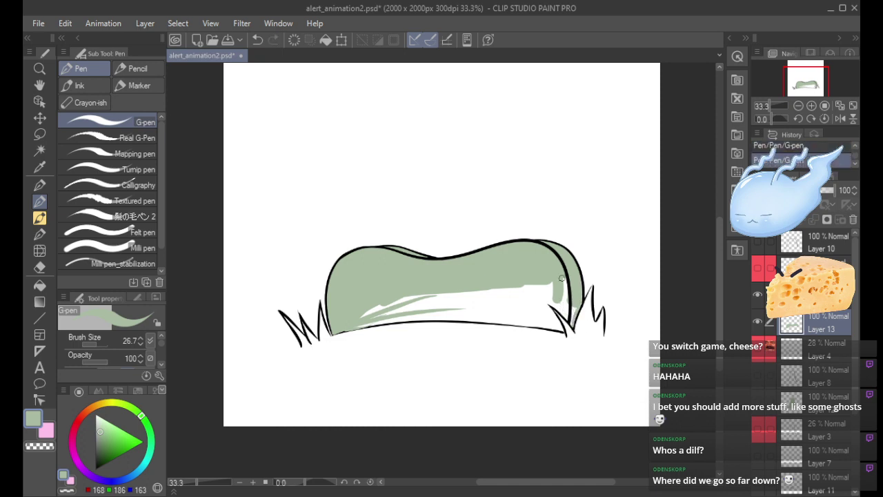
key("ctrl+z")
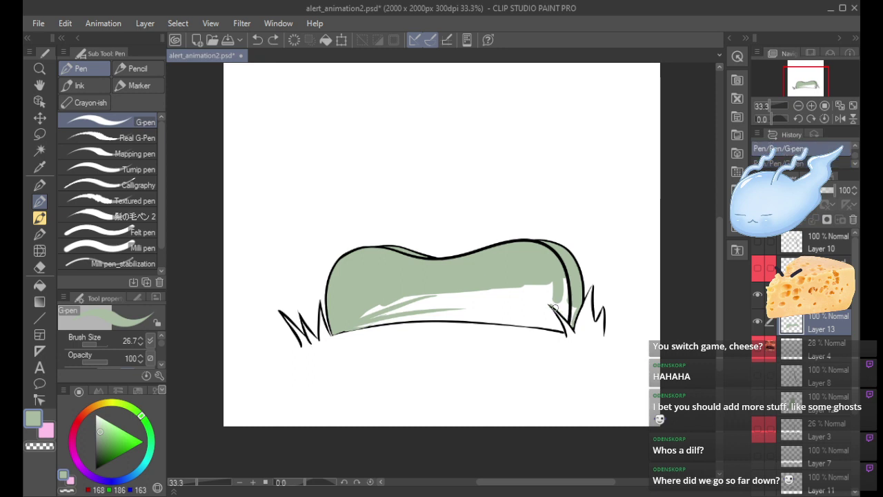
key("ctrl+y")
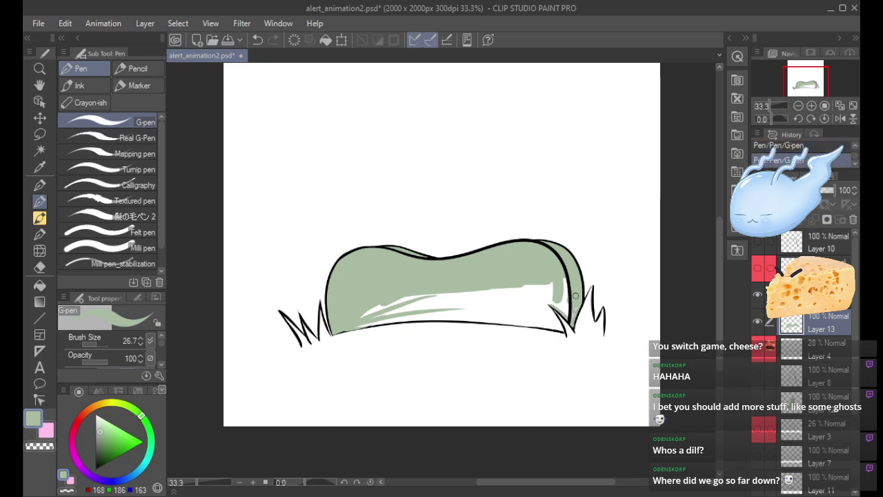
Fill the front face's lower-right corner behind the grass and erase the colour spilling below both base corners.
left_click_drag(568, 314, 566, 270)
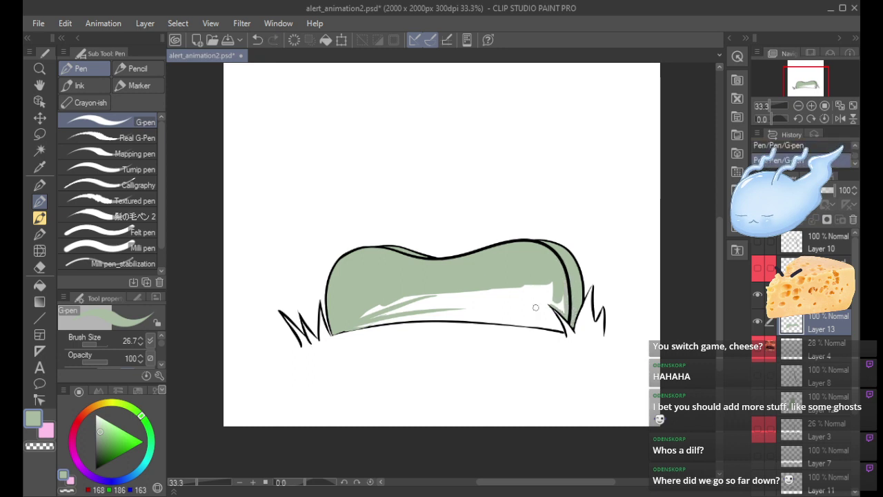
left_click_drag(563, 332, 537, 300)
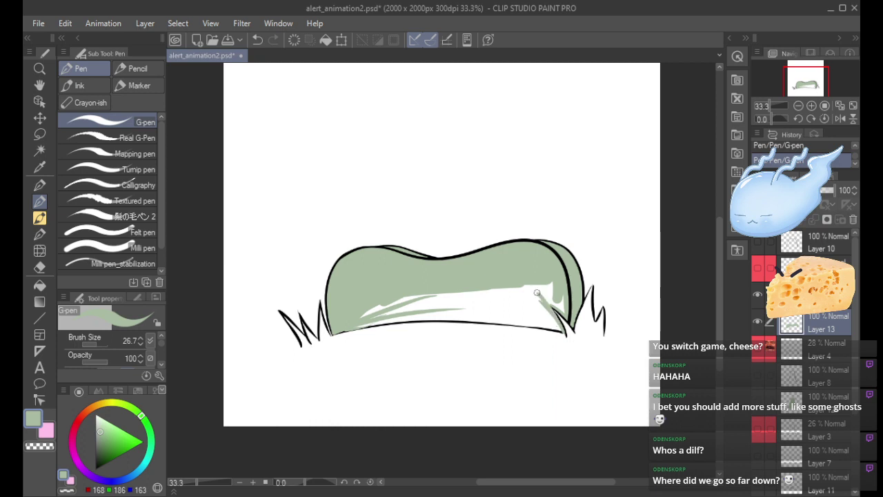
key("ctrl+z")
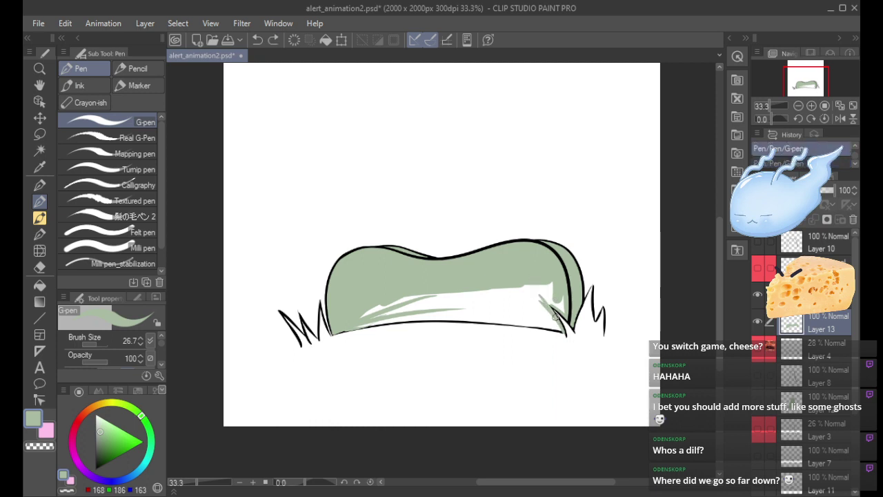
key("ctrl+y")
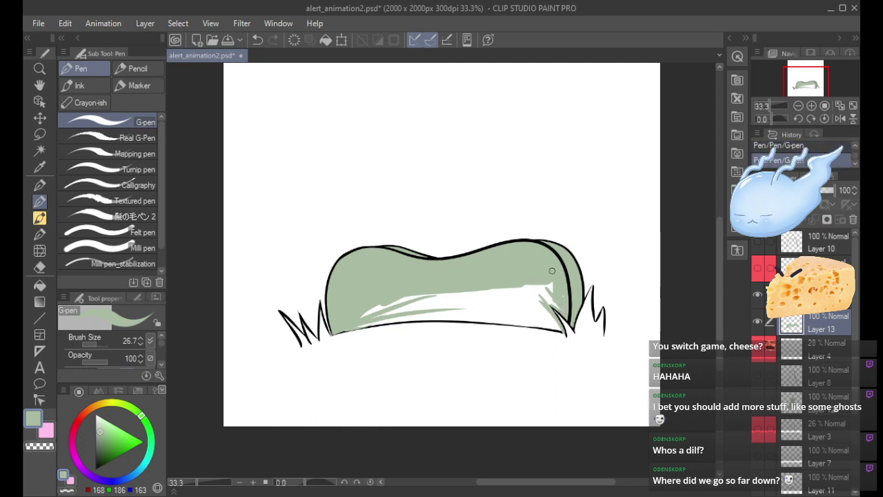
left_click_drag(547, 291, 563, 310)
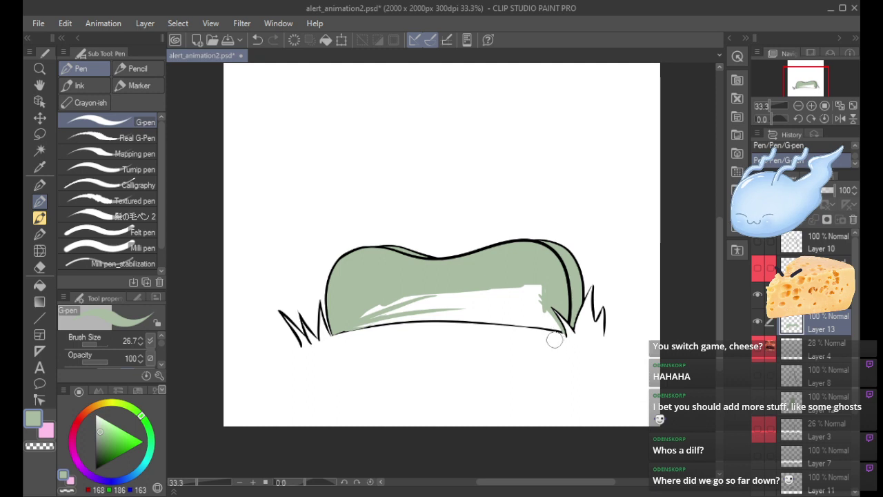
left_click_drag(554, 340, 568, 334)
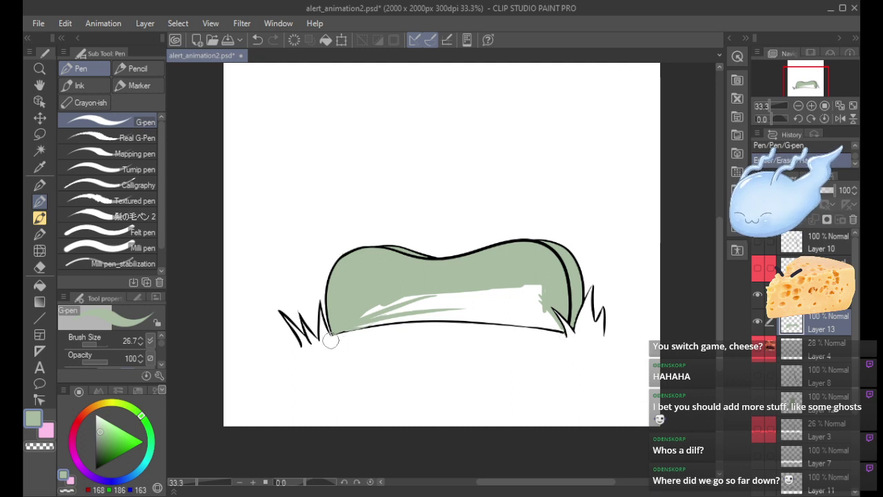
left_click_drag(375, 332, 309, 353)
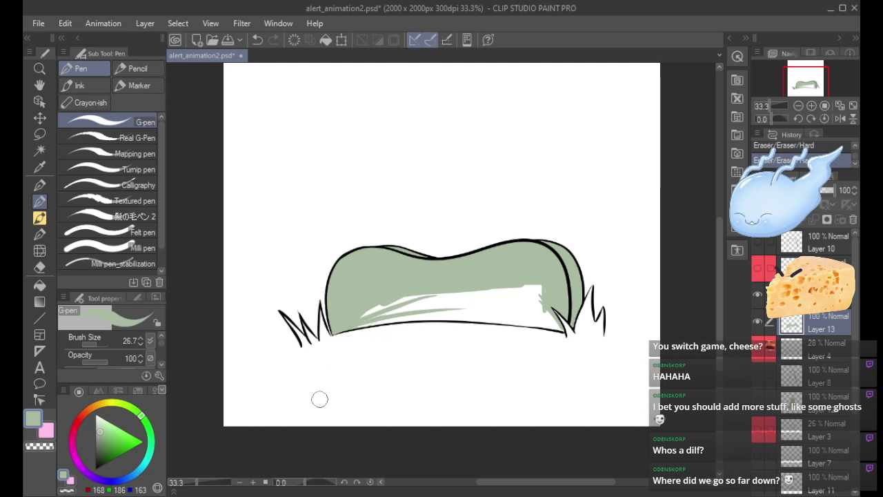
Cover most of the remaining white with the Milli pen and paint the right half of the base edge with the G-pen.
left_click(110, 248)
mouse_move(377, 301)
left_mouse_down()
mouse_move(452, 293)
mouse_move(351, 323)
mouse_move(453, 300)
mouse_move(338, 325)
mouse_move(443, 299)
mouse_move(346, 321)
mouse_move(385, 296)
mouse_move(536, 293)
mouse_move(530, 303)
mouse_move(438, 301)
mouse_move(464, 303)
mouse_move(340, 323)
mouse_move(472, 311)
mouse_move(410, 323)
mouse_move(345, 325)
mouse_move(471, 306)
mouse_move(374, 318)
mouse_move(507, 316)
mouse_move(397, 318)
mouse_move(478, 316)
mouse_move(456, 320)
mouse_move(399, 315)
mouse_move(480, 310)
mouse_move(412, 316)
mouse_move(525, 321)
mouse_move(505, 323)
mouse_move(481, 305)
left_mouse_up()
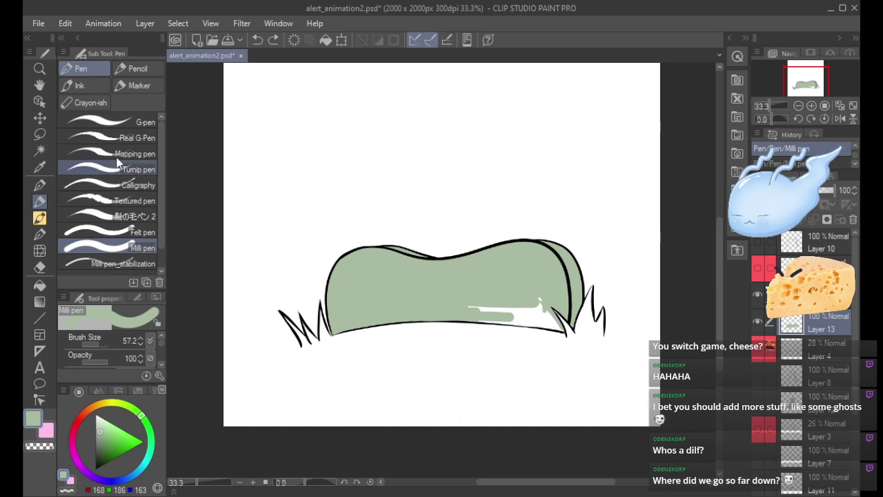
left_click(110, 122)
mouse_move(559, 329)
left_mouse_down()
mouse_move(531, 305)
mouse_move(562, 329)
mouse_move(527, 306)
mouse_move(549, 314)
mouse_move(541, 326)
mouse_move(559, 327)
mouse_move(500, 323)
left_mouse_up()
key("ctrl+z")
key("ctrl+z")
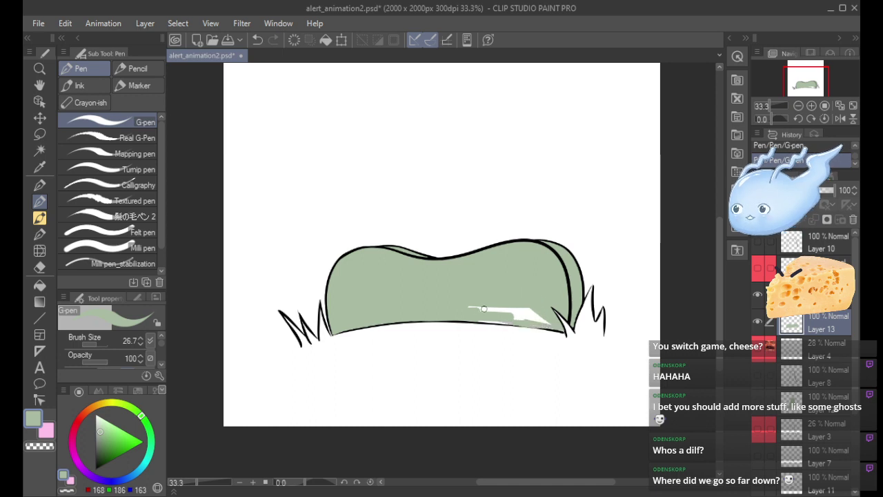
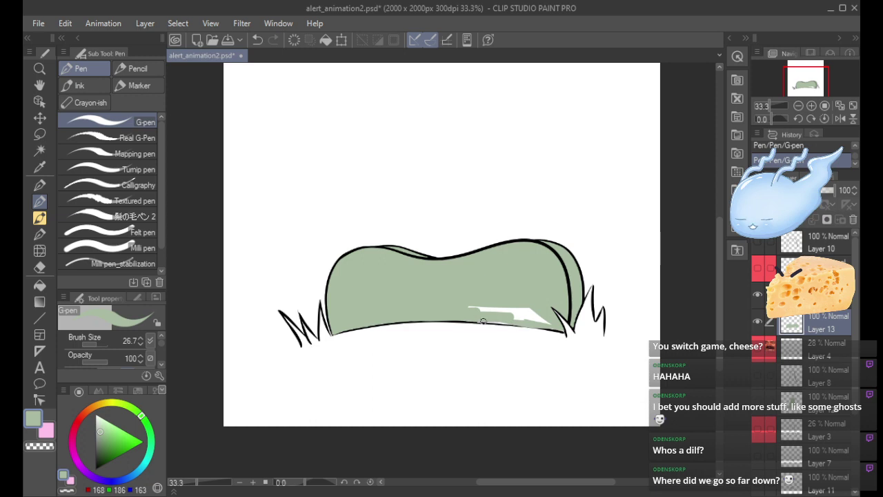
key("ctrl+z")
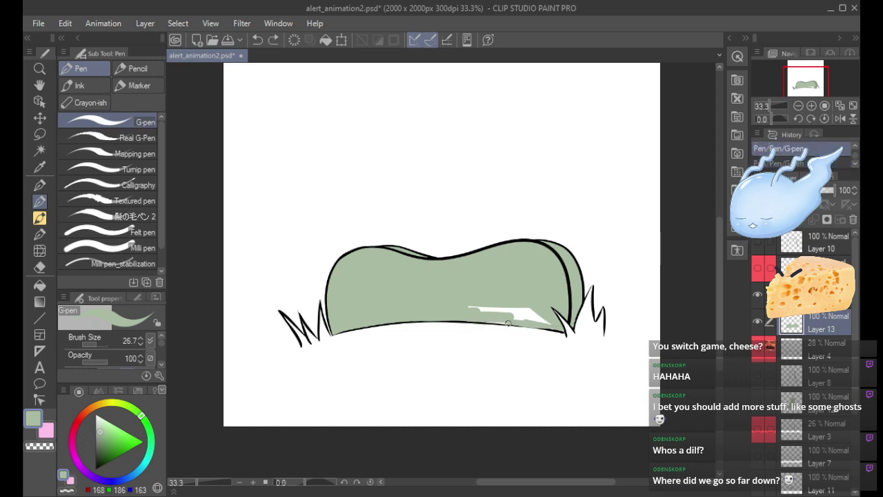
key("ctrl+y")
Close the last white streaks near the front face's lower right with the G-pen and the Milli pen at size 57.2.
mouse_move(544, 318)
left_mouse_down()
mouse_move(498, 308)
mouse_move(445, 311)
left_mouse_up()
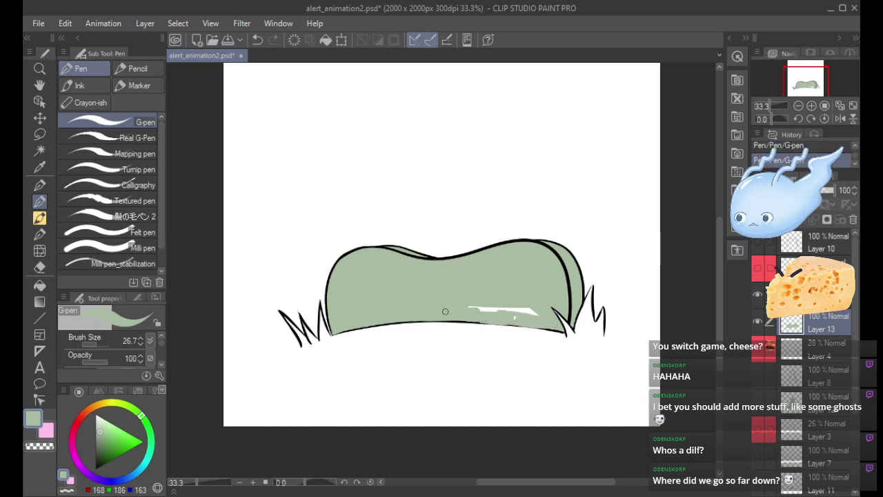
left_click(111, 248)
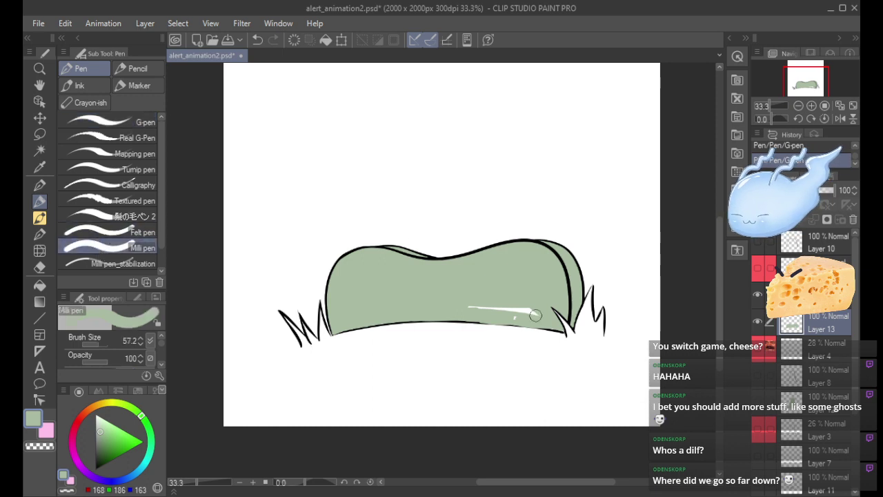
mouse_move(502, 314)
left_mouse_down()
mouse_move(529, 318)
mouse_move(522, 296)
left_mouse_up()
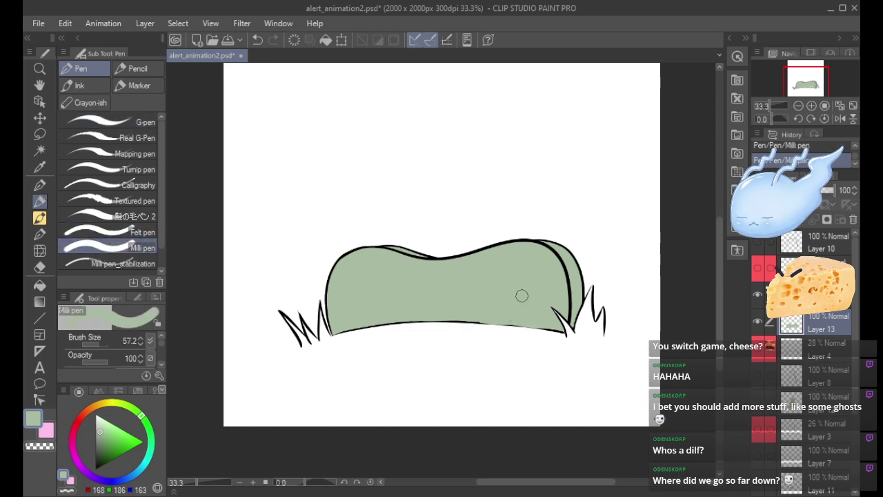
Erase the colour spilling below the right half of the base and repaint the edge grey-green up to the line.
mouse_move(474, 328)
left_mouse_down()
mouse_move(541, 332)
mouse_move(458, 327)
mouse_move(530, 335)
left_mouse_up()
key("ctrl+z")
mouse_move(477, 329)
left_mouse_down()
mouse_move(527, 331)
mouse_move(466, 327)
mouse_move(547, 334)
mouse_move(504, 332)
mouse_move(532, 332)
left_mouse_up()
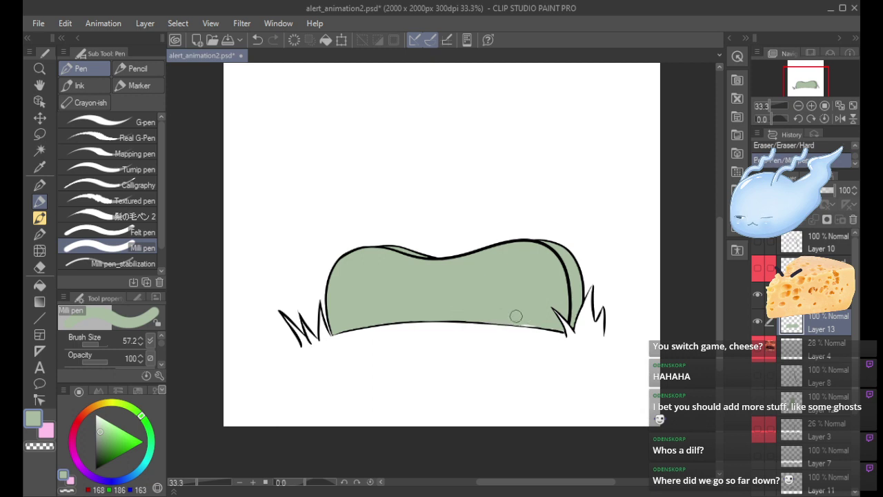
left_click_drag(521, 321, 541, 322)
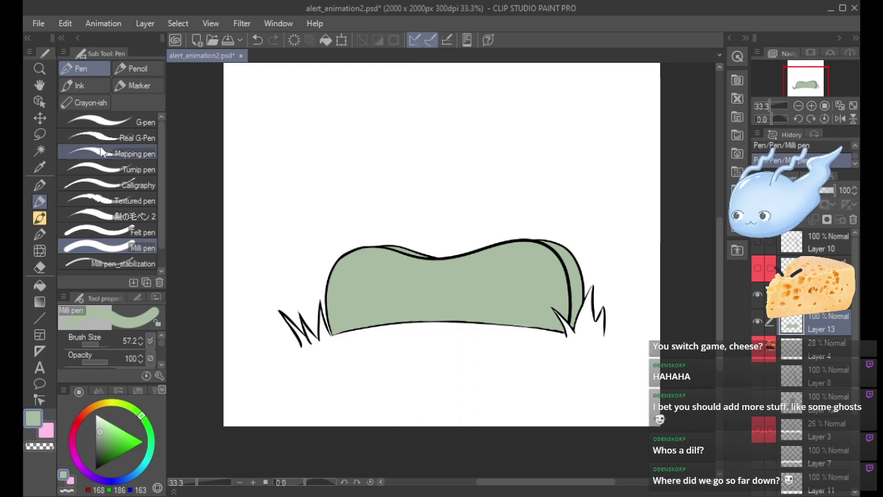
left_click(128, 122)
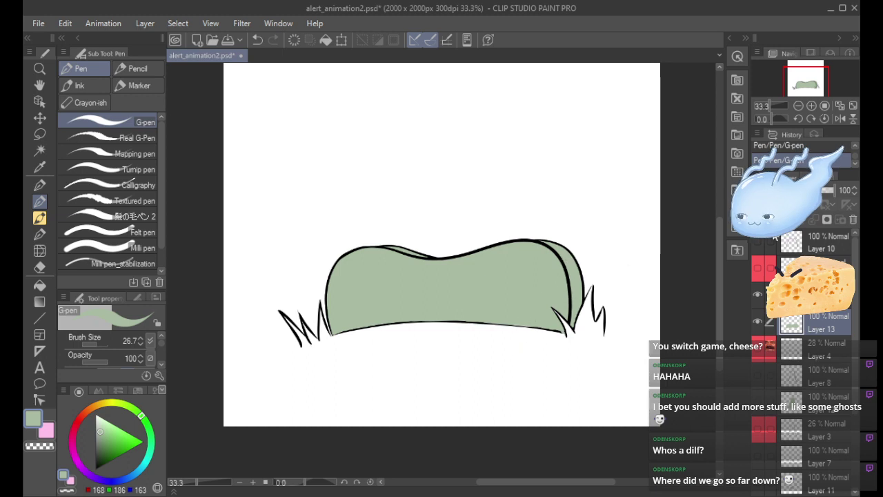
Add a raster layer at the bottom of the layer stack and fill it with bright red as a contrasting background.
scroll(853, 391, "down", 3)
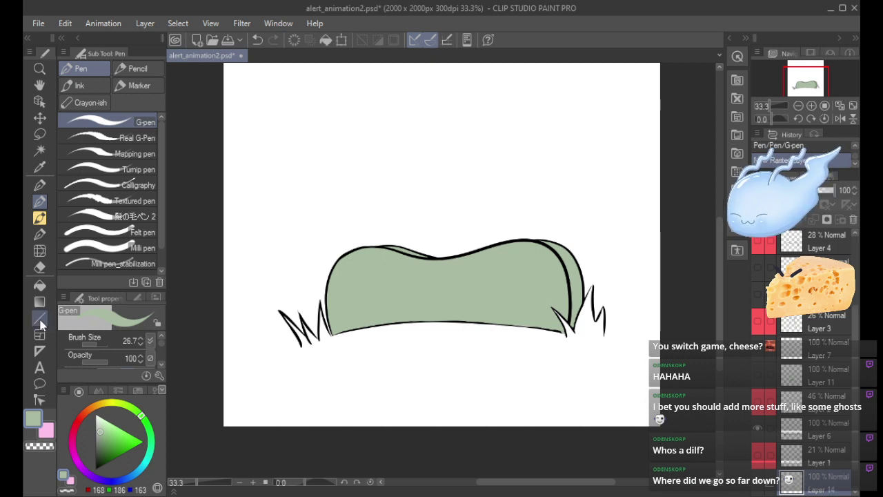
left_click(40, 284)
left_click(79, 421)
left_click_drag(126, 433, 162, 447)
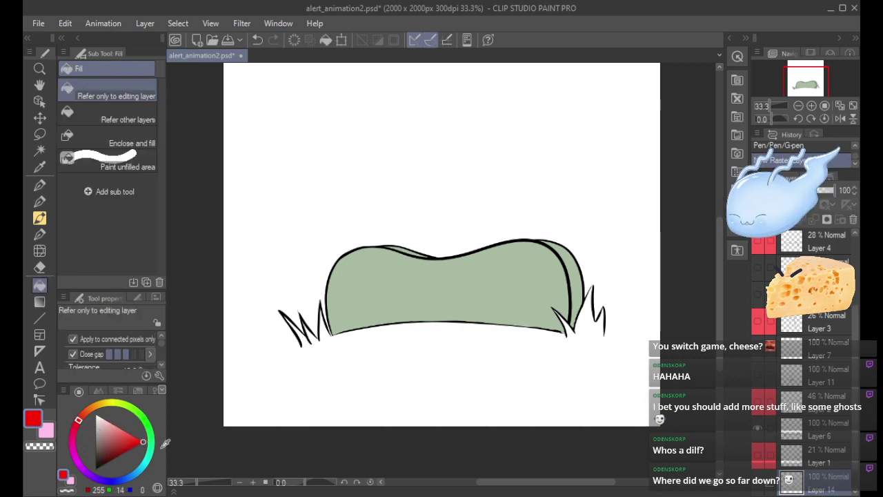
left_click(259, 343)
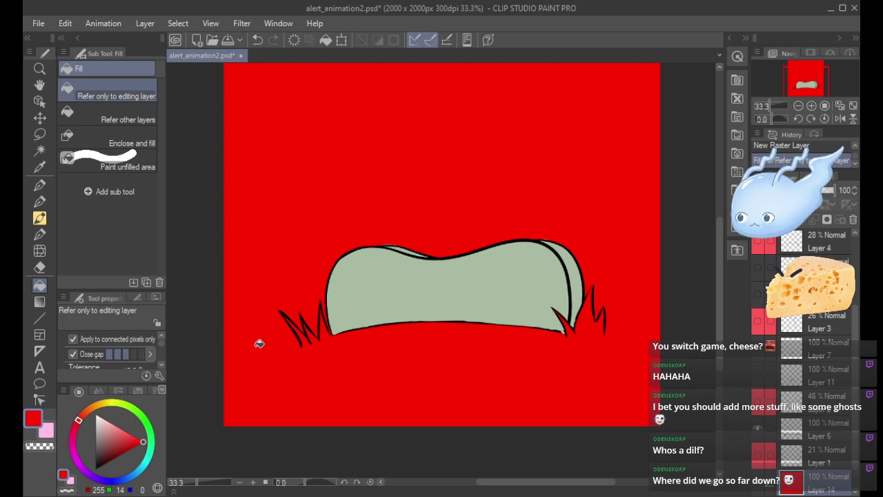
On Layer 13, sample the stone's grey-green and touch up the colour along the left half of the base edge with the G-pen.
left_click(811, 106)
left_click(812, 105)
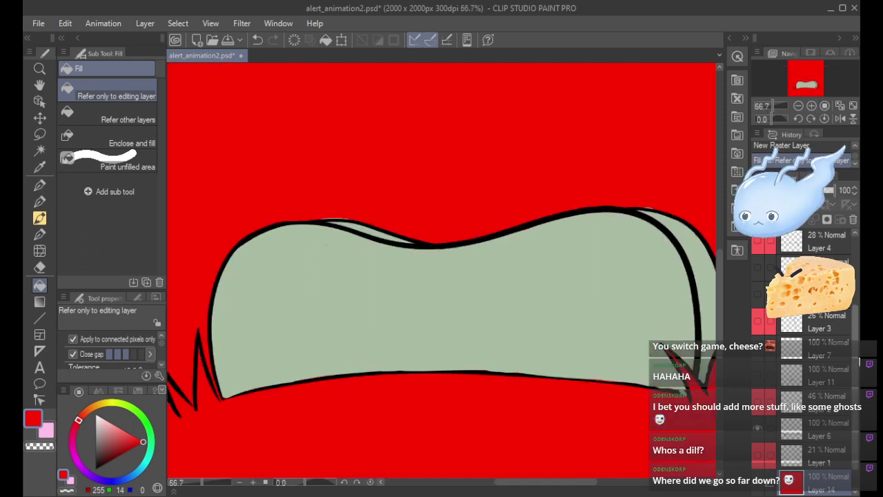
scroll(820, 323, "up", 2)
left_click(820, 323)
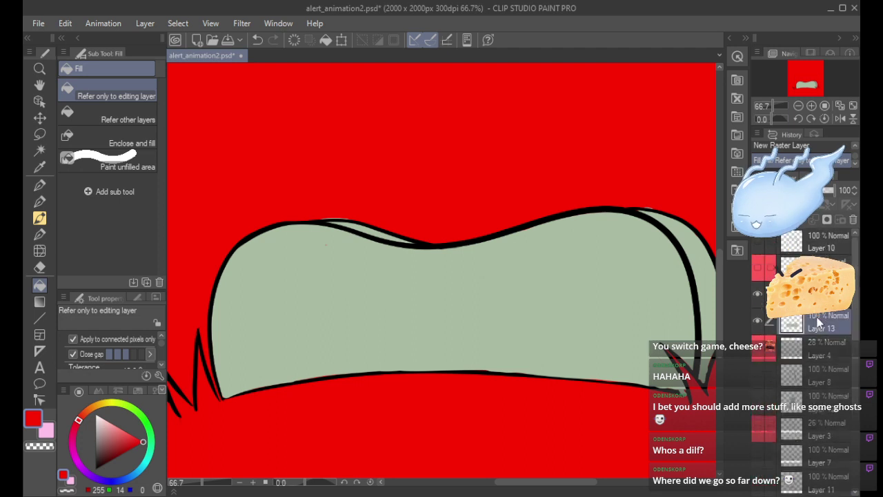
left_click(40, 185)
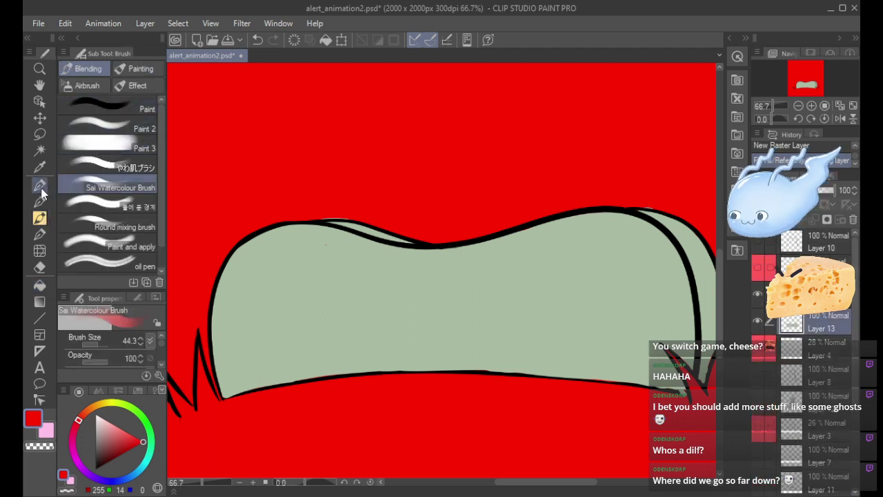
left_click(40, 201)
left_click(223, 290, "alt")
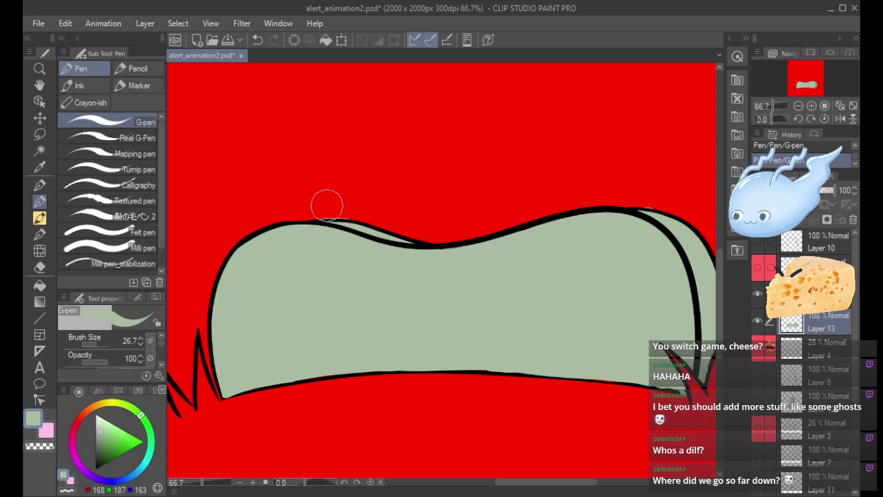
key("ctrl+z")
key("ctrl+z")
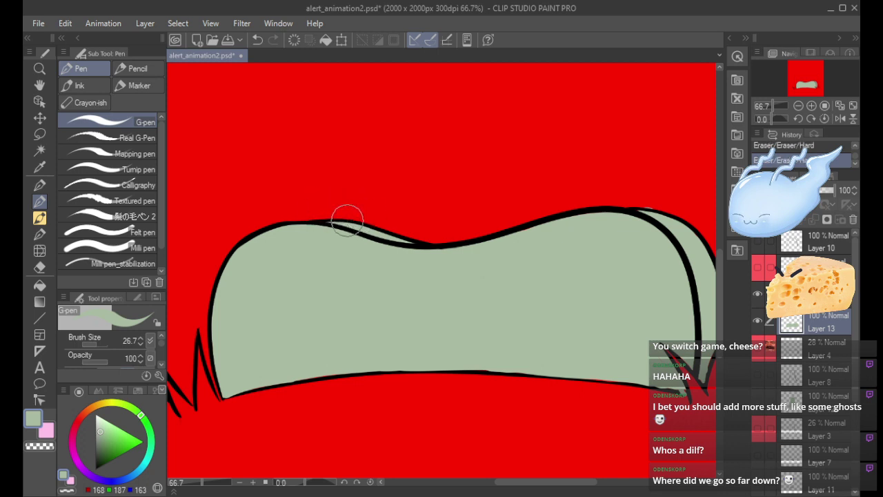
left_click_drag(282, 375, 355, 367)
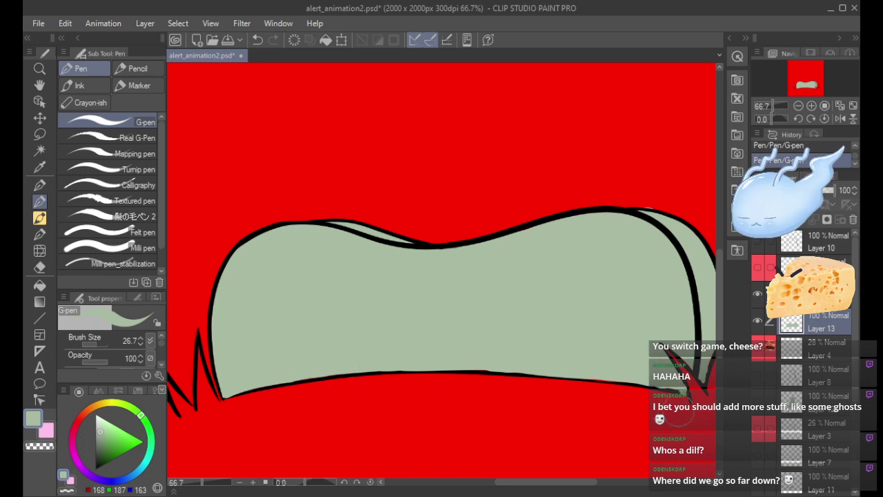
Close the thin red gaps along the right half of the base edge with grey-green G-pen strokes.
mouse_move(688, 405)
left_mouse_down()
mouse_move(670, 419)
mouse_move(690, 397)
left_mouse_up()
key("ctrl+z")
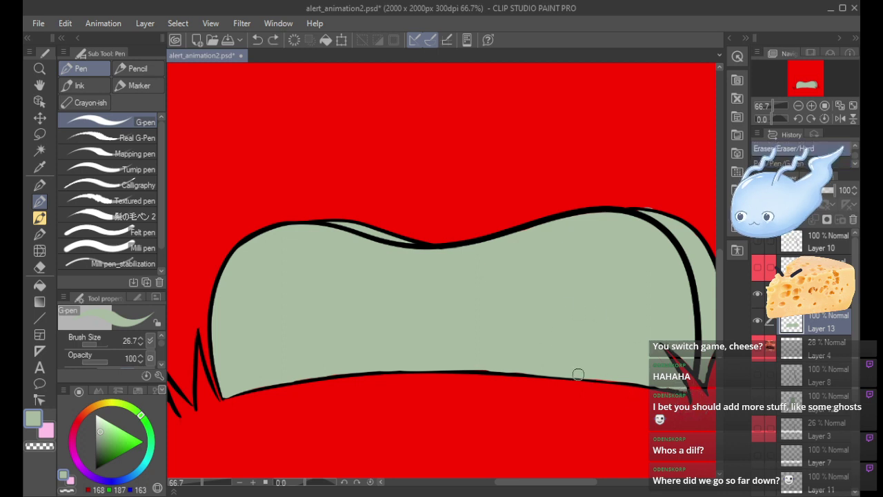
mouse_move(578, 375)
left_mouse_down()
mouse_move(637, 382)
mouse_move(568, 375)
left_mouse_up()
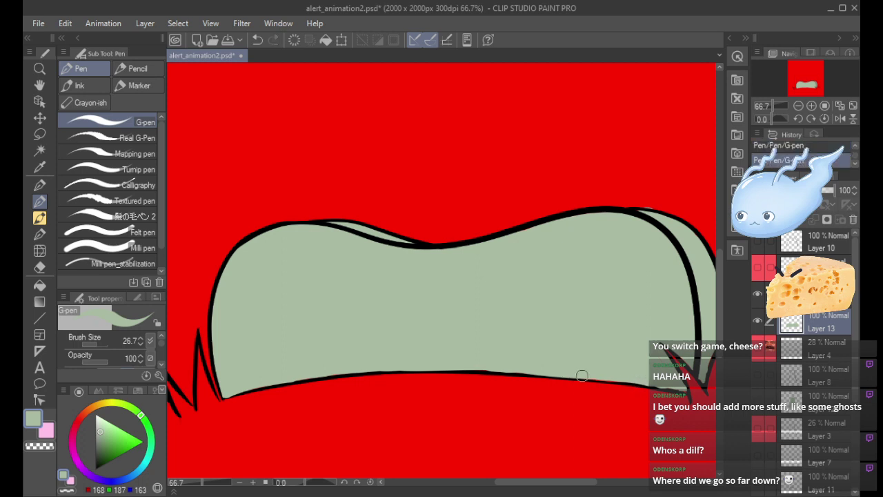
mouse_move(639, 382)
left_mouse_down()
mouse_move(583, 376)
mouse_move(665, 388)
left_mouse_up()
key("ctrl+z")
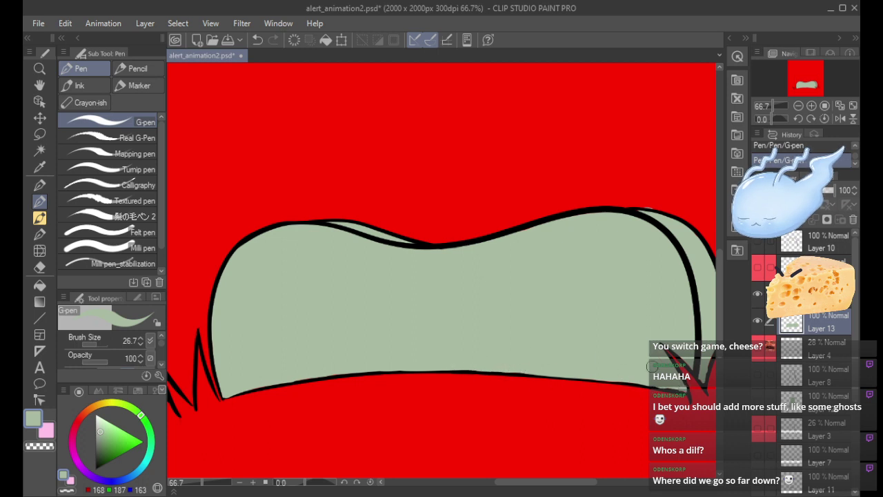
Clean up the grey-green along the stone's lower right side, filling it up to the line beside the grass blades.
left_click_drag(579, 482, 601, 483)
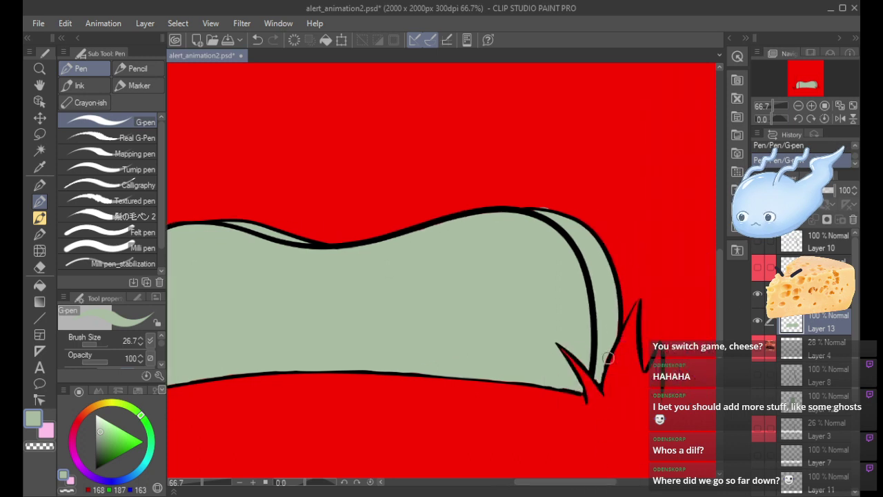
key("ctrl+z")
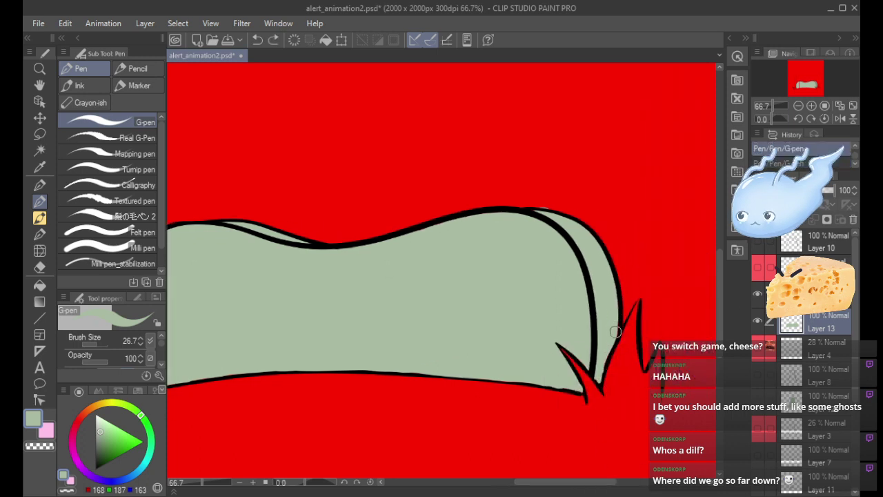
key("ctrl+y")
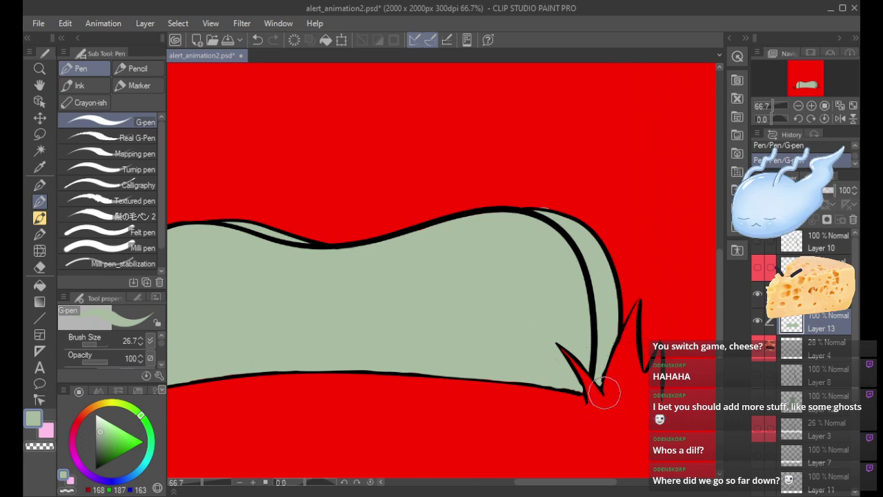
left_click_drag(604, 392, 639, 312)
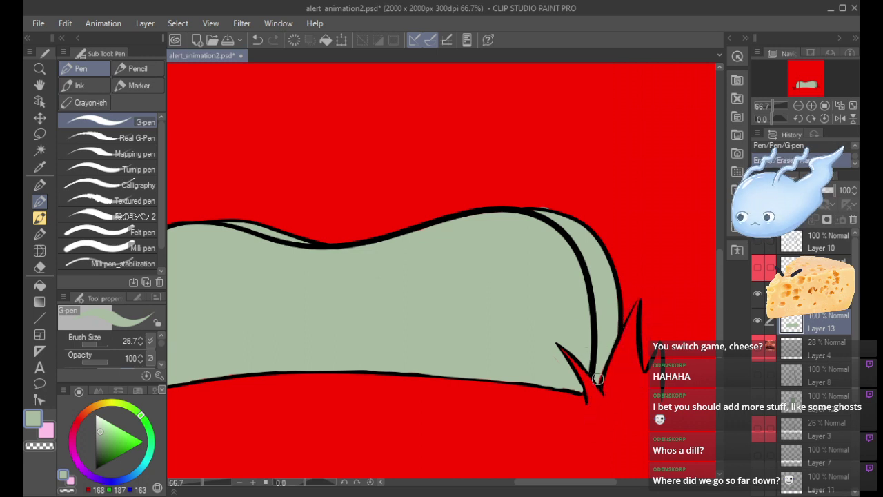
left_click_drag(597, 379, 615, 340)
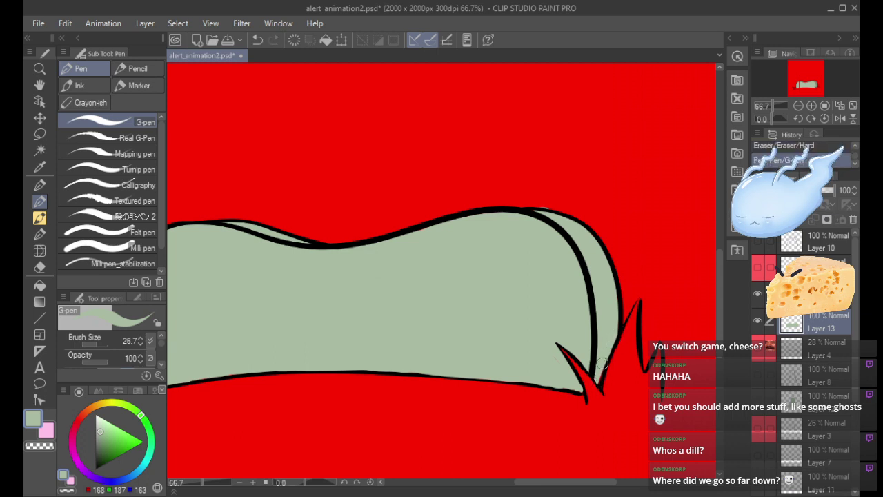
left_click_drag(598, 385, 612, 342)
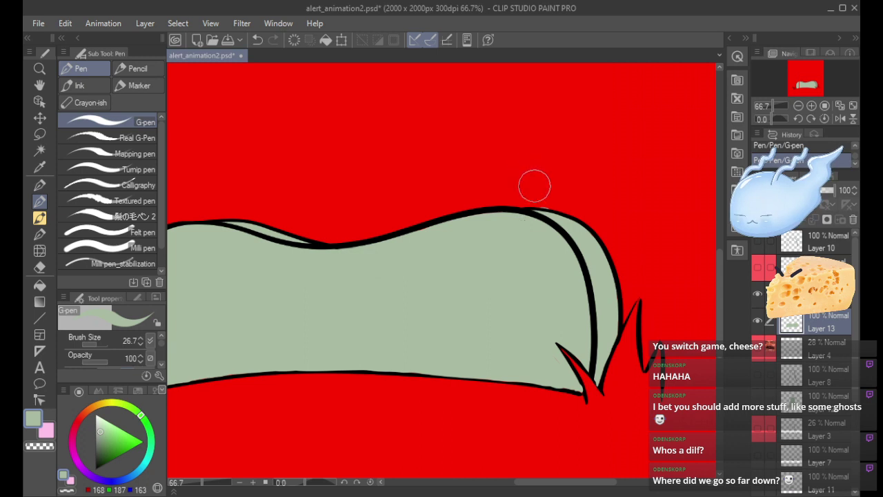
Erase the colour spill above the upper right rim and between the right grass blades, using the Hard eraser at size 44.3.
left_click_drag(534, 187, 555, 198)
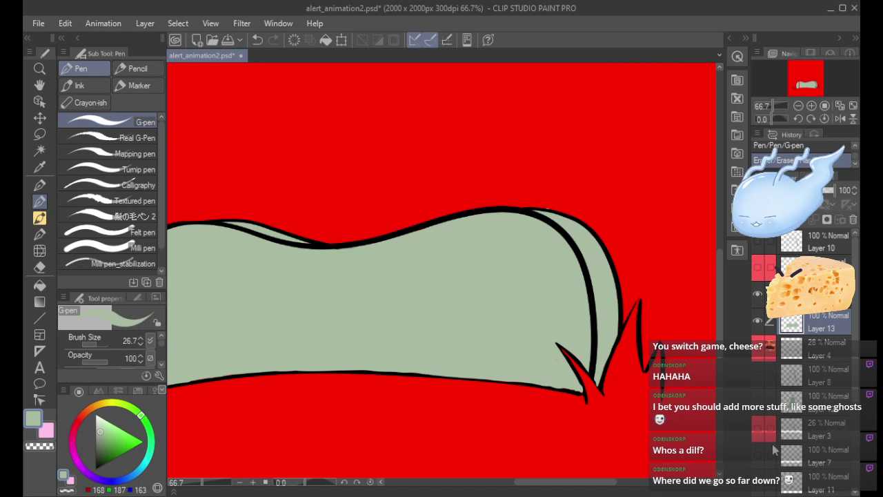
left_click(39, 267)
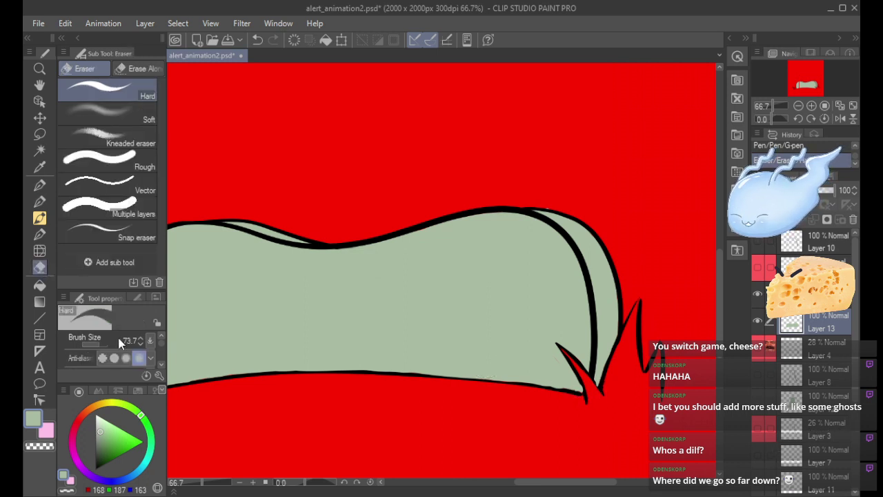
left_click(98, 350)
left_click_drag(590, 384, 583, 374)
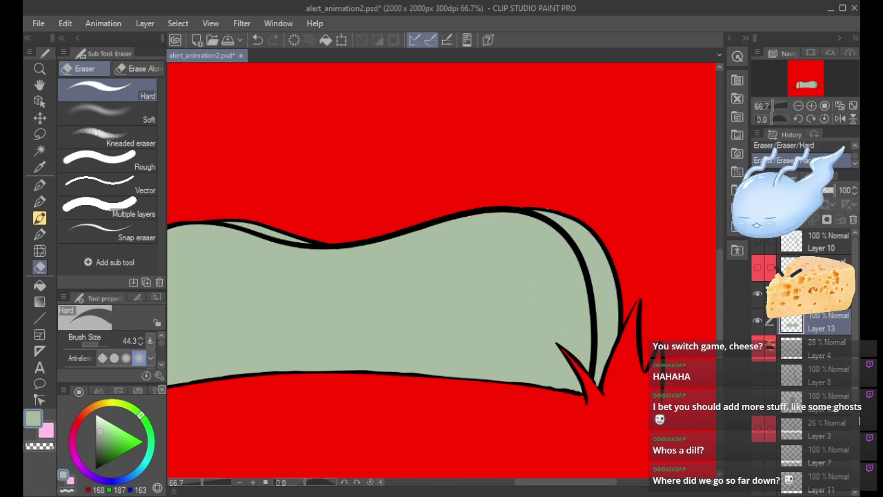
Switch to black on Layer 6 and reinforce the ground line at the stone's lower left corner with the G-pen.
scroll(816, 429, "down", 2)
left_click(821, 412)
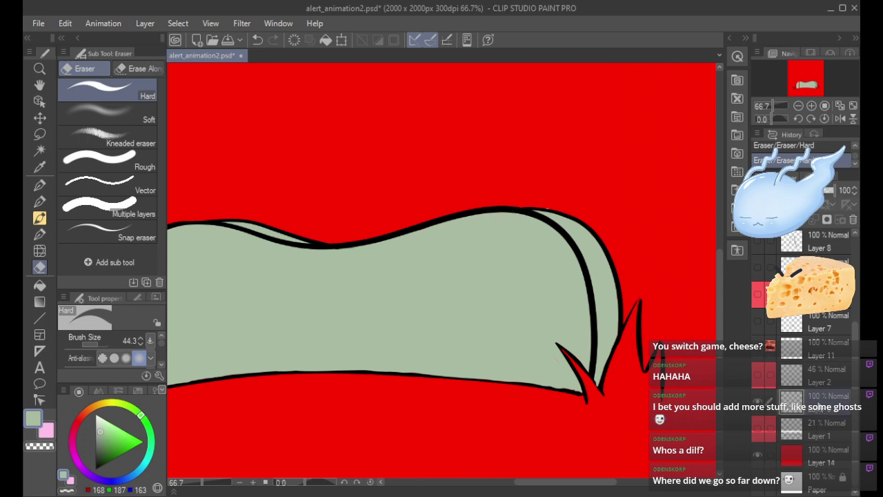
left_click_drag(107, 445, 95, 469)
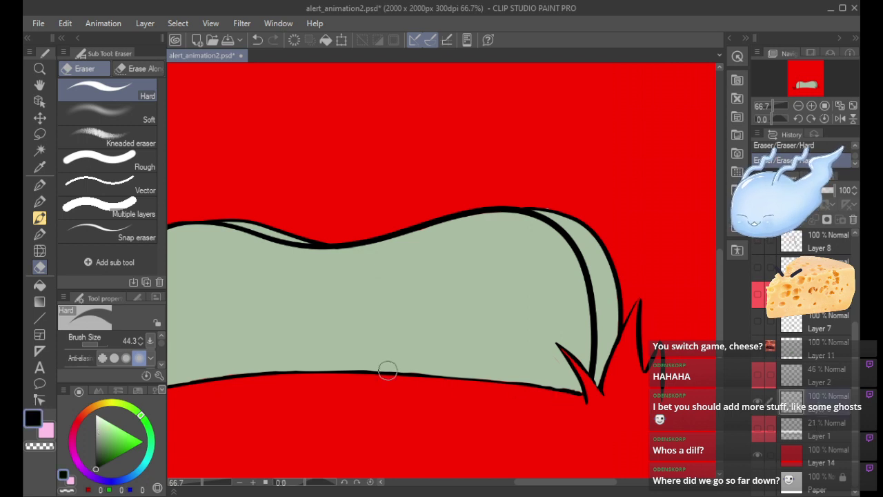
left_click_drag(376, 372, 579, 392)
key("ctrl+z")
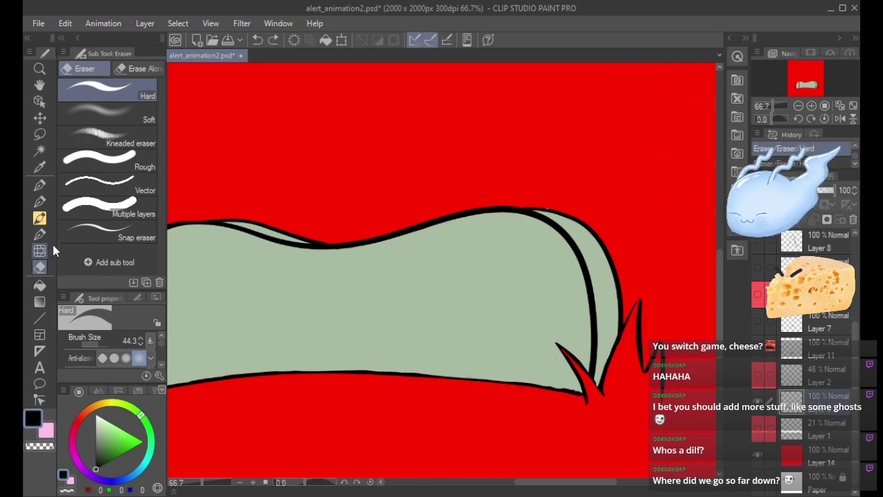
left_click(40, 215)
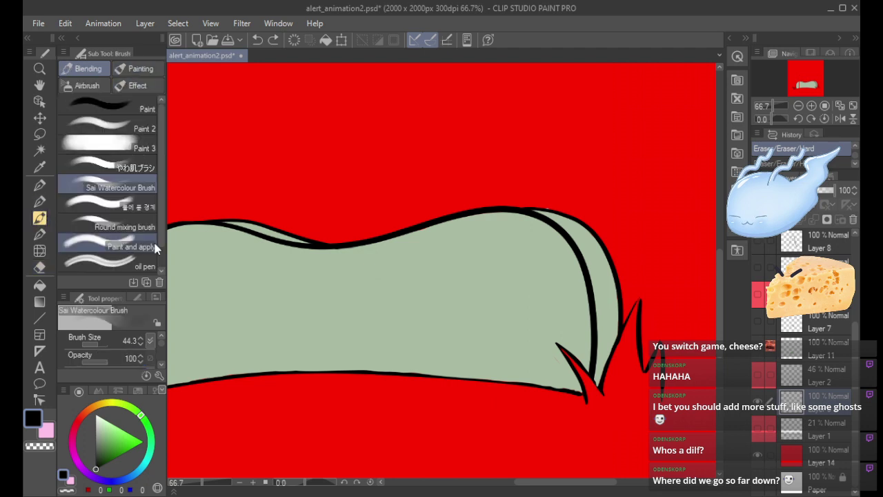
left_click(42, 203)
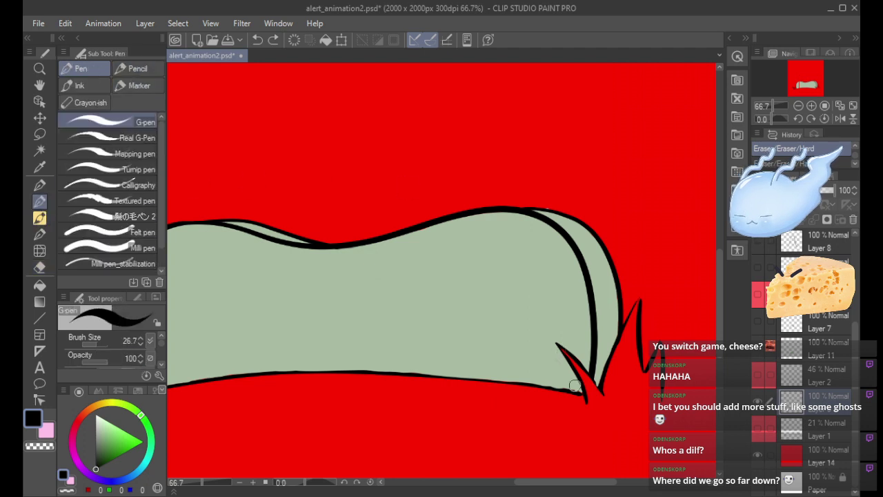
left_click_drag(804, 85, 800, 84)
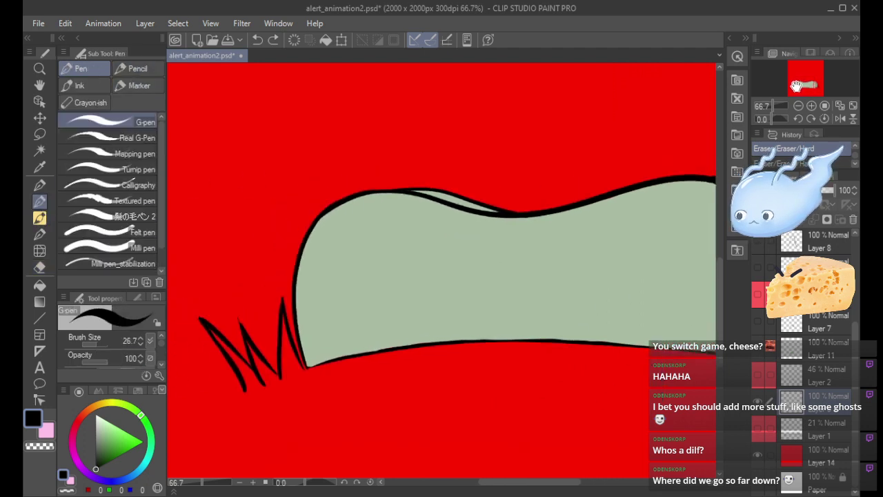
mouse_move(283, 353)
left_mouse_down()
mouse_move(297, 371)
mouse_move(362, 348)
left_mouse_up()
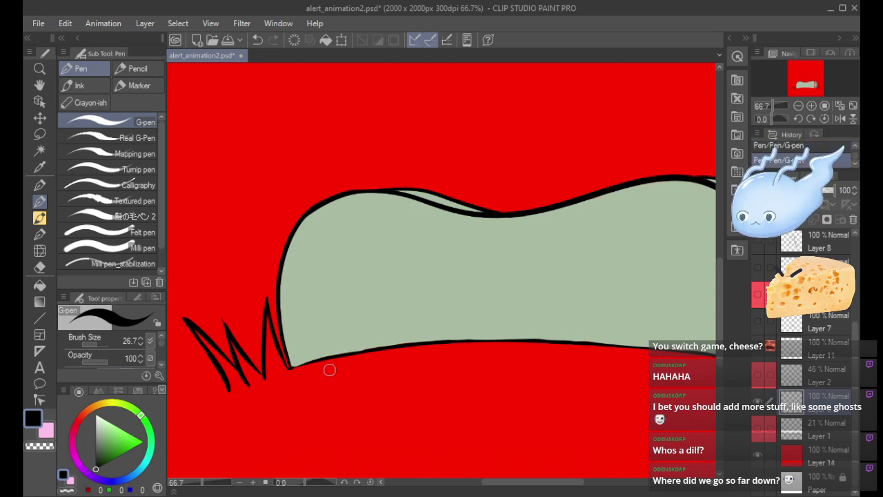
Return to Layer 13 and erase the grey-green spilling past the line at the base's left corner.
left_click_drag(855, 339, 855, 298)
left_click(810, 252)
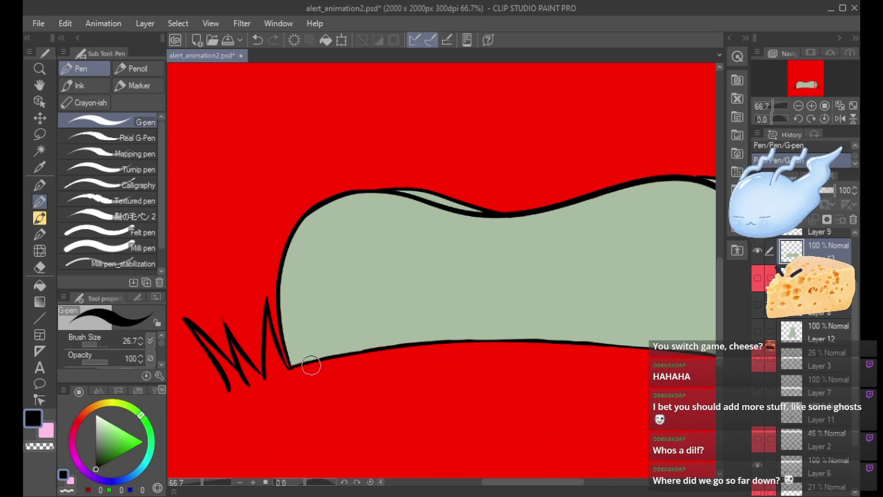
key("ctrl+z")
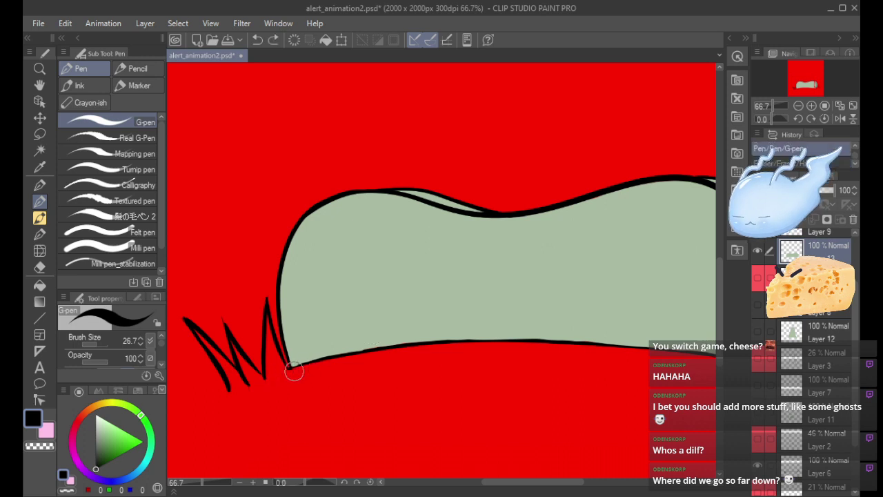
key("ctrl+y")
left_click(797, 106)
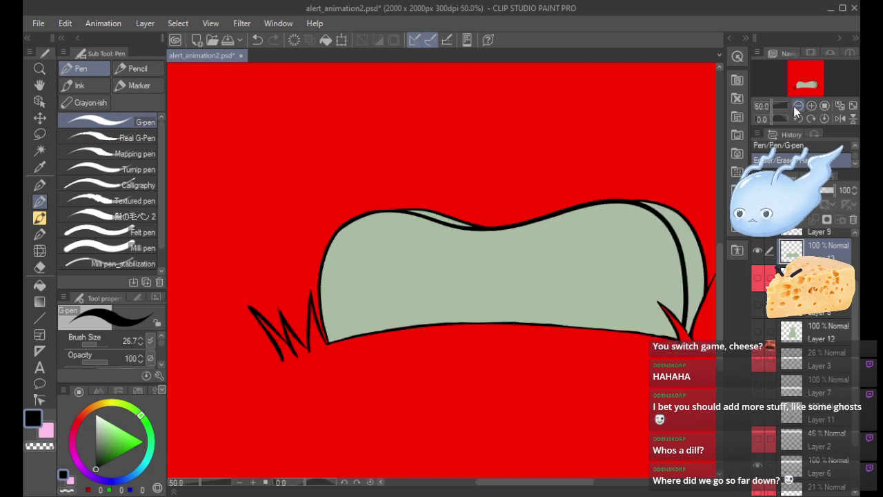
left_click(797, 106)
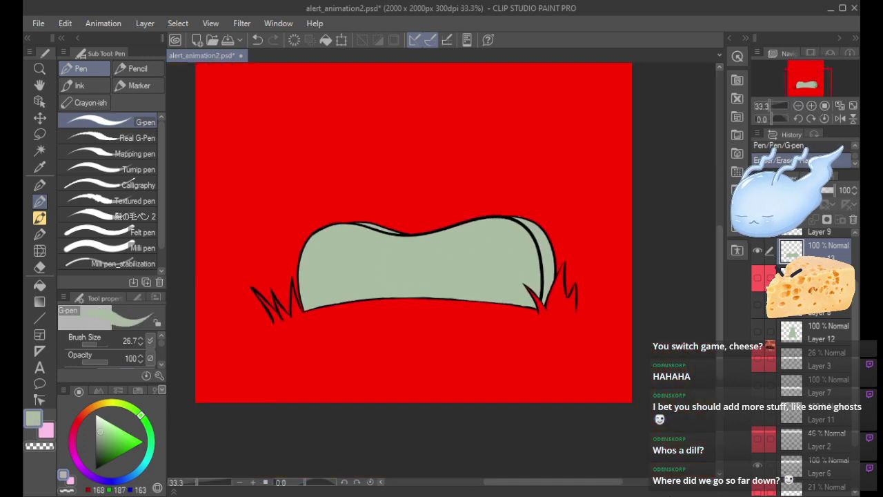
Switch from the squashed gravestone to the tall outline on Layer 10 and place a new raster layer directly beneath it.
scroll(852, 332, "up", 3)
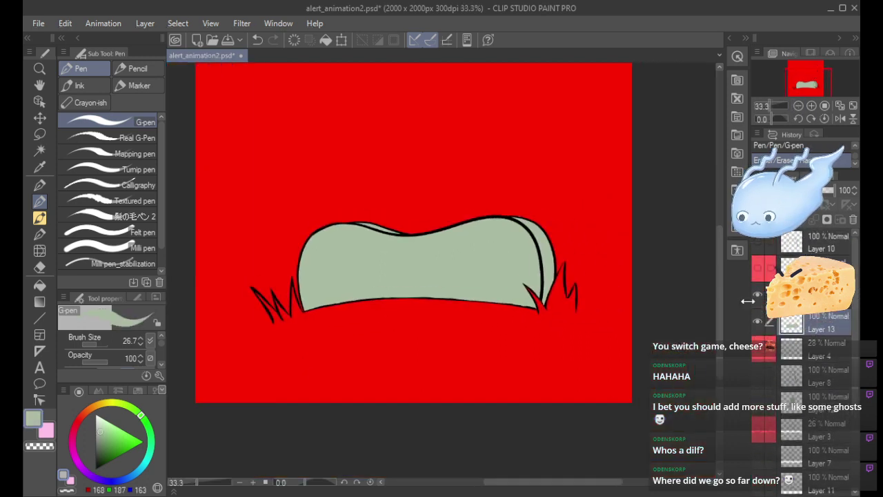
left_click(802, 243)
left_click(761, 219)
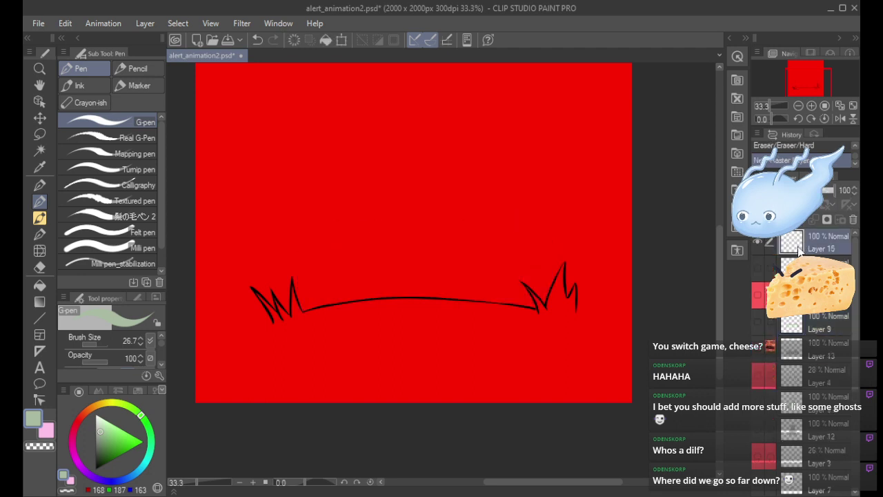
left_click_drag(801, 242, 800, 273)
left_click(786, 242)
left_click(758, 242)
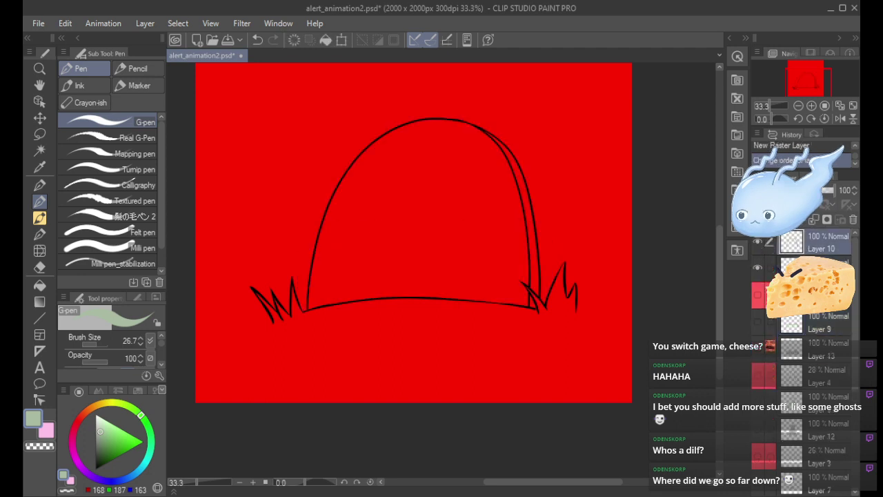
left_click(783, 267)
Paint grey-green into both lower corners of the stone beneath the line art, and touch up Layer 10's right corner with the Hard eraser.
left_click_drag(309, 309, 324, 286)
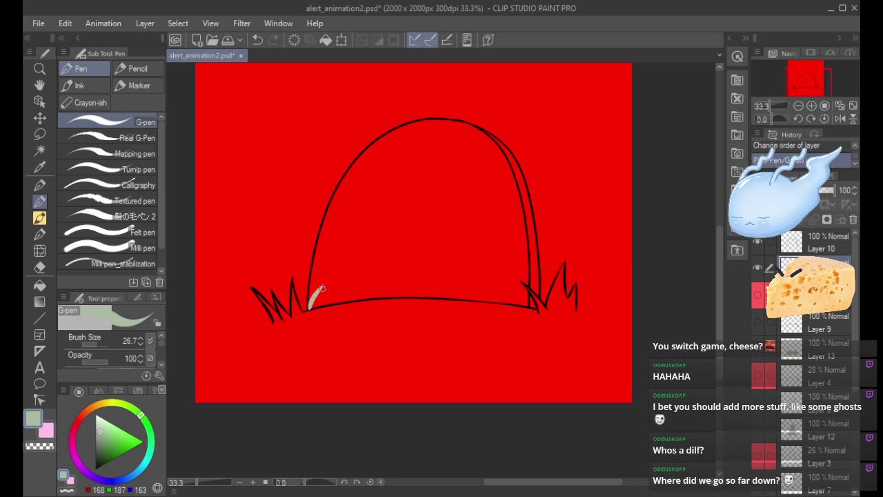
key("ctrl+z")
left_click(811, 107)
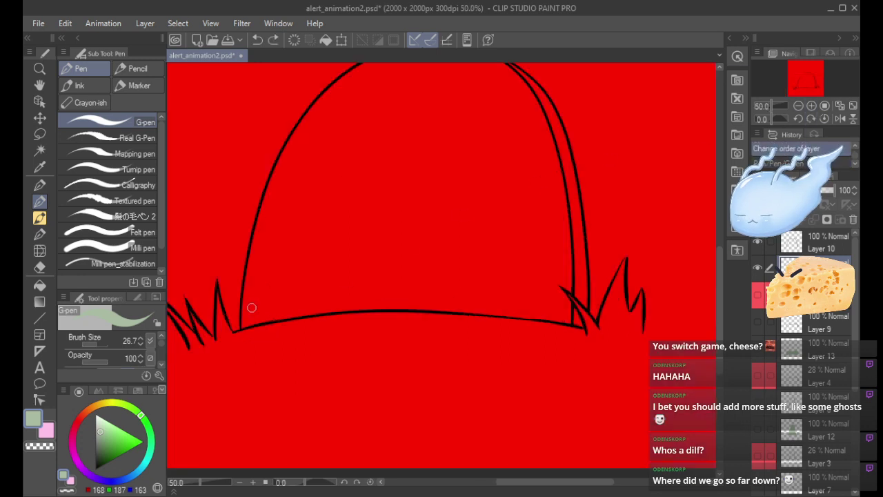
mouse_move(241, 326)
left_mouse_down()
mouse_move(256, 303)
mouse_move(266, 315)
left_mouse_up()
key("ctrl+z")
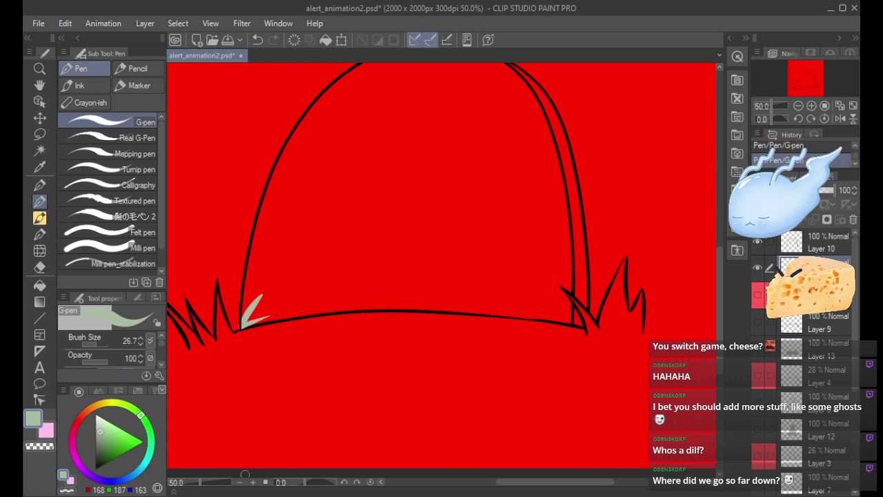
left_click(220, 283)
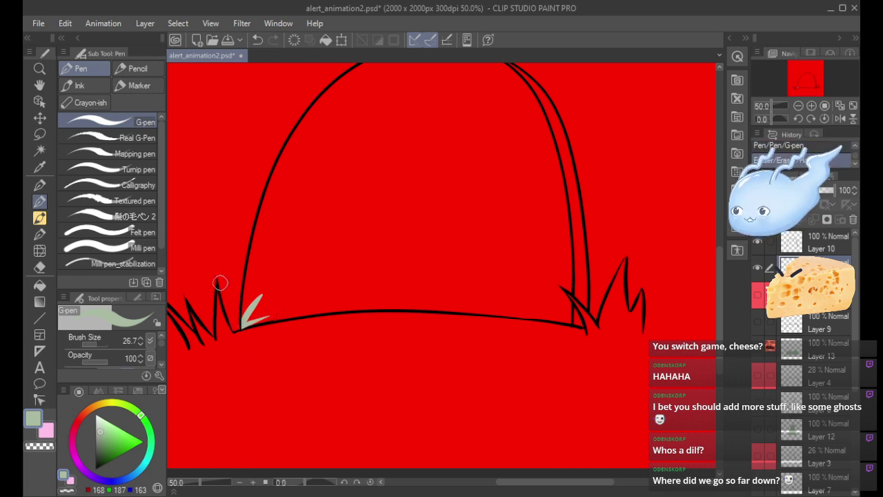
left_click_drag(581, 325, 556, 295)
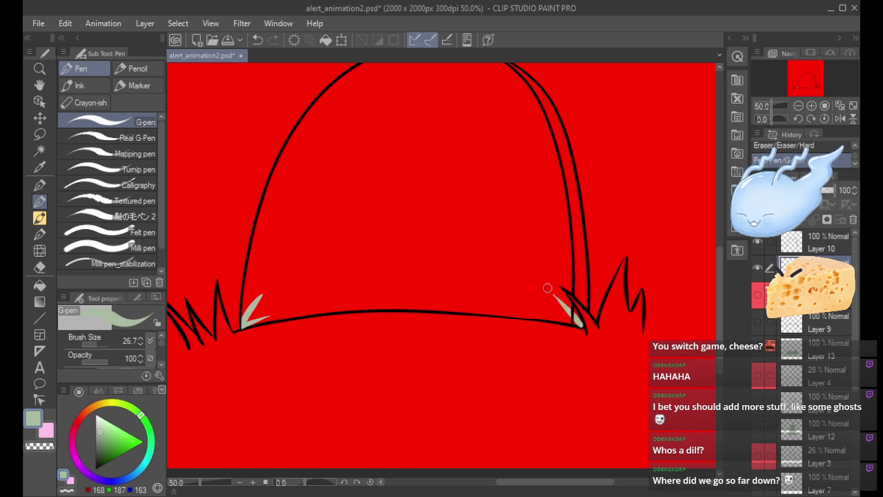
left_click(820, 243)
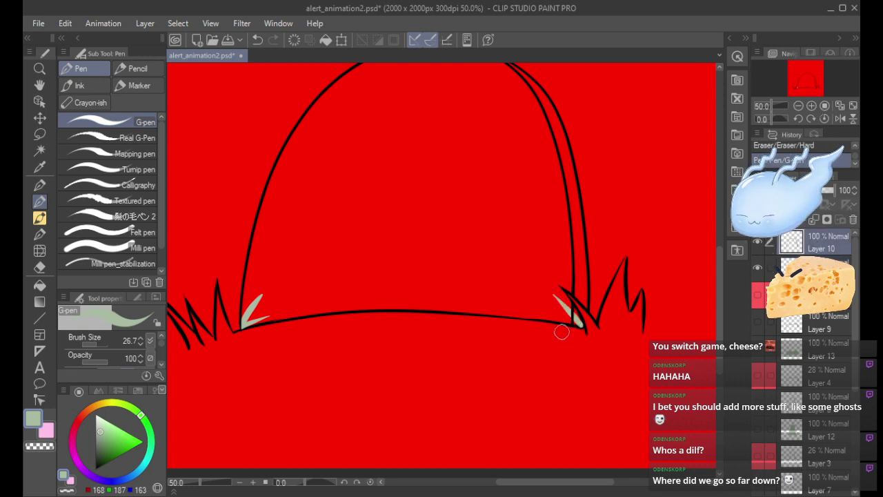
key("ctrl+z")
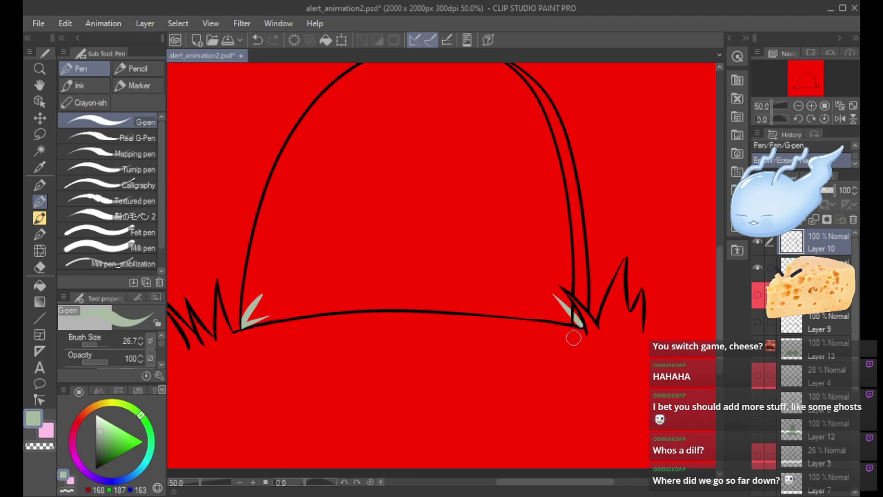
Return to the colour layer and paint a grey-green band along the inside of the ground line, starting from the left corner.
left_click_drag(768, 118, 766, 118)
left_click(811, 106)
left_click_drag(807, 81, 801, 85)
left_click_drag(340, 422, 363, 333)
left_click_drag(338, 422, 356, 356)
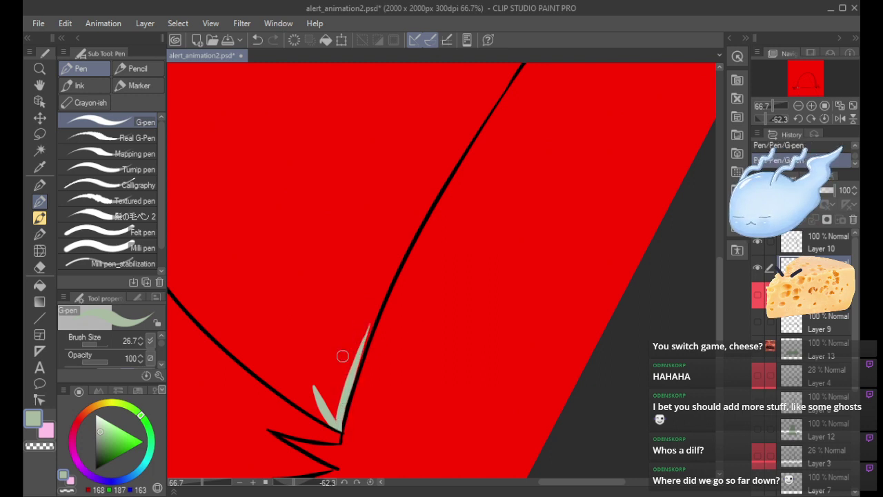
left_click_drag(342, 416, 390, 270)
left_click_drag(352, 376, 399, 252)
mouse_move(365, 336)
left_mouse_down()
mouse_move(414, 211)
mouse_move(370, 320)
mouse_move(432, 187)
left_mouse_up()
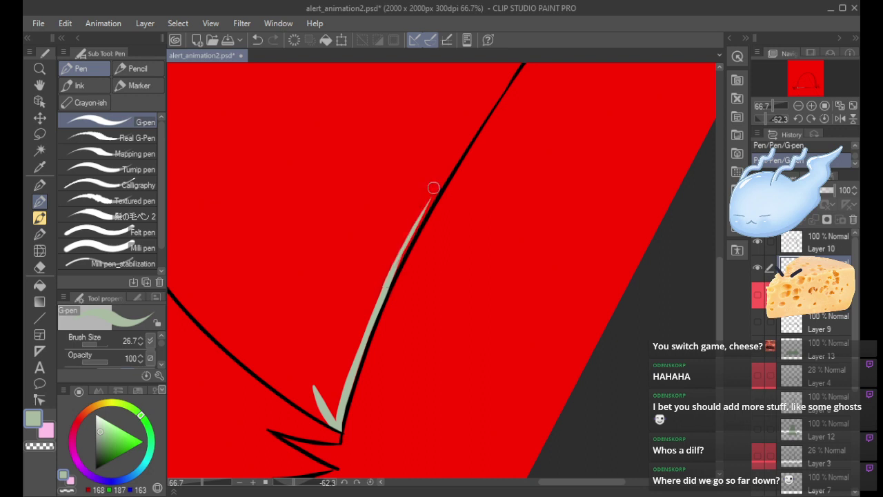
Build up the grey-green band along the middle of the ground line with overlapping G-pen strokes, undoing the last uneven ones.
left_click_drag(398, 273, 434, 191)
left_click_drag(387, 283, 434, 189)
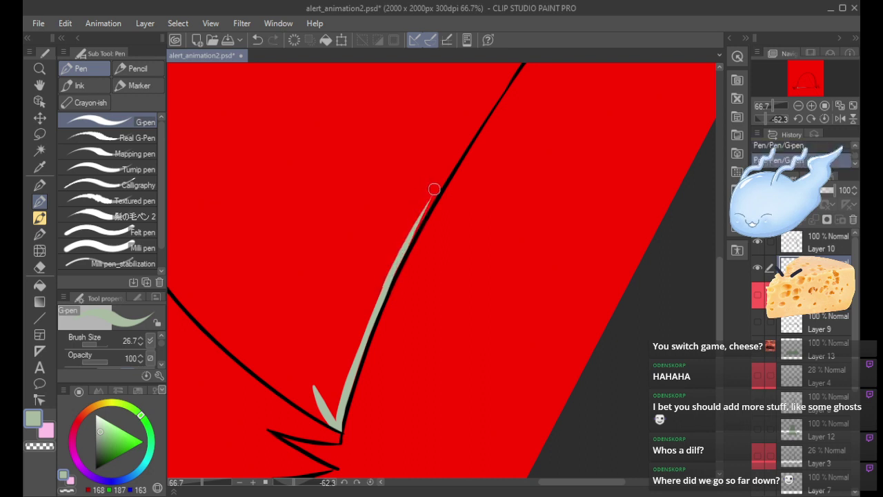
left_click_drag(392, 269, 447, 169)
left_click_drag(404, 249, 442, 179)
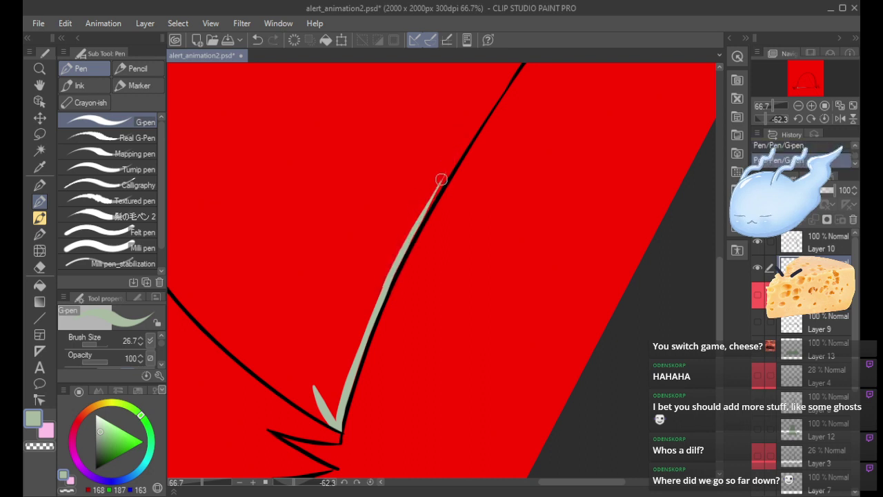
left_click_drag(409, 236, 462, 147)
left_click_drag(423, 214, 466, 137)
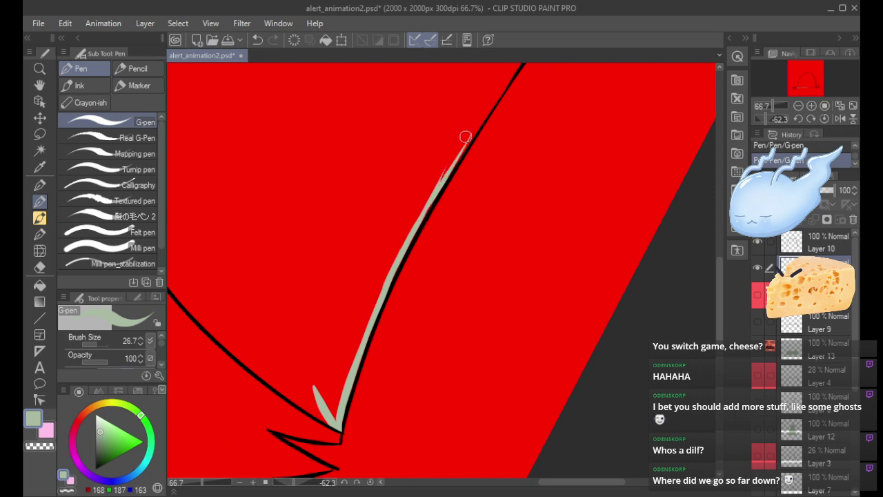
left_click_drag(418, 226, 457, 147)
key("ctrl+z")
key("ctrl+z")
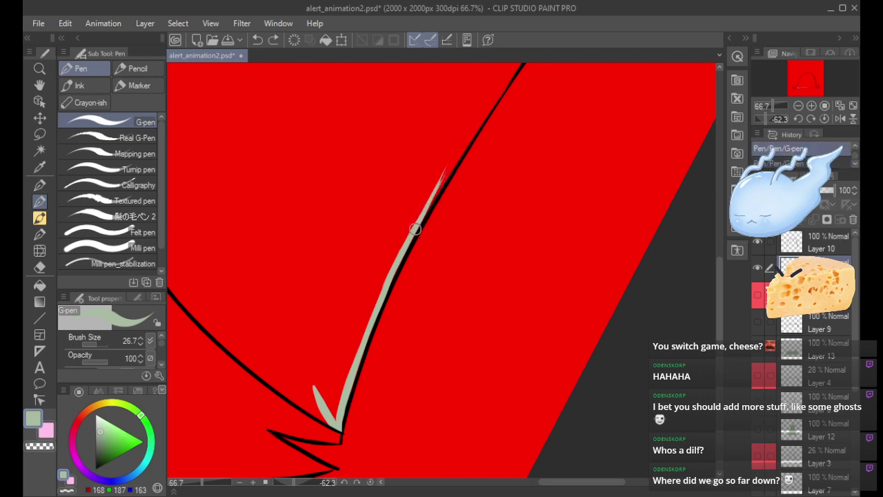
Extend the grey-green band further toward the right corner and thicken its inner edge, redoing strokes that miss the line.
left_click_drag(416, 231, 453, 162)
left_click_drag(434, 193, 480, 119)
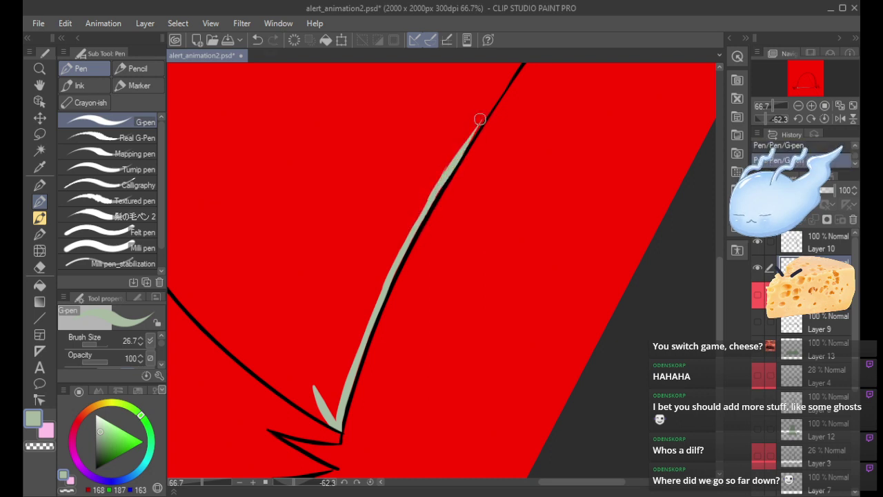
key("ctrl+z")
left_click_drag(429, 205, 481, 120)
key("ctrl+z")
left_click_drag(438, 189, 486, 117)
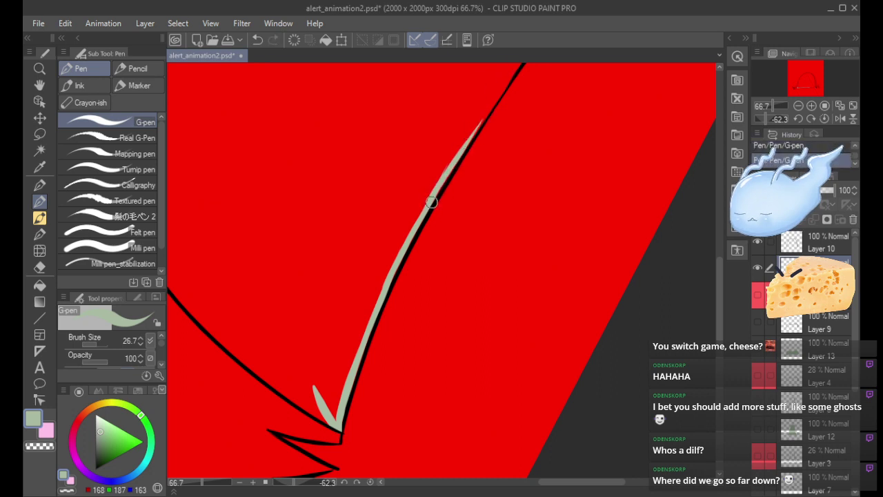
left_click_drag(422, 206, 469, 131)
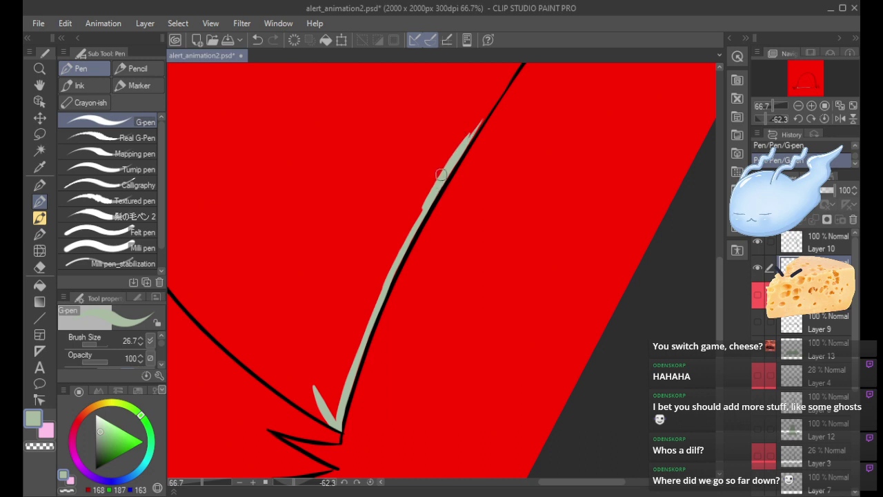
left_click_drag(409, 227, 469, 131)
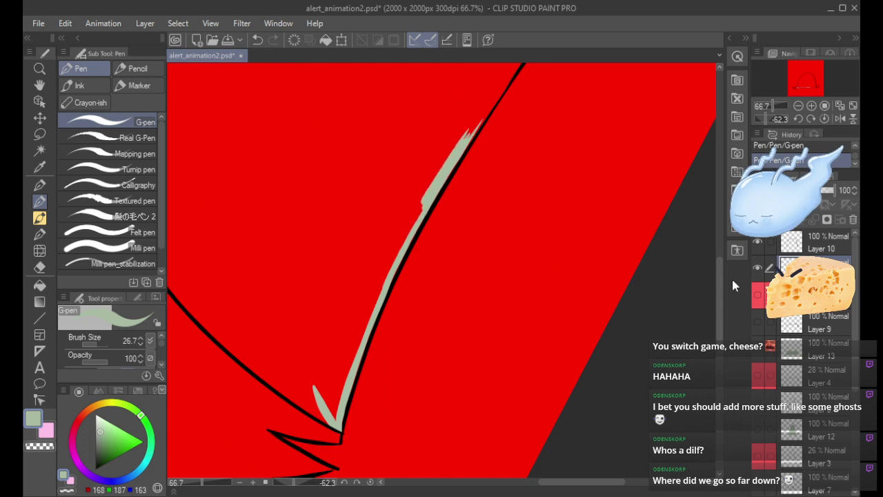
Paint the right base corner grey-green under the grass blade, erasing the spill past the line and redoing the inner strokes.
scroll(715, 263, "up", 5)
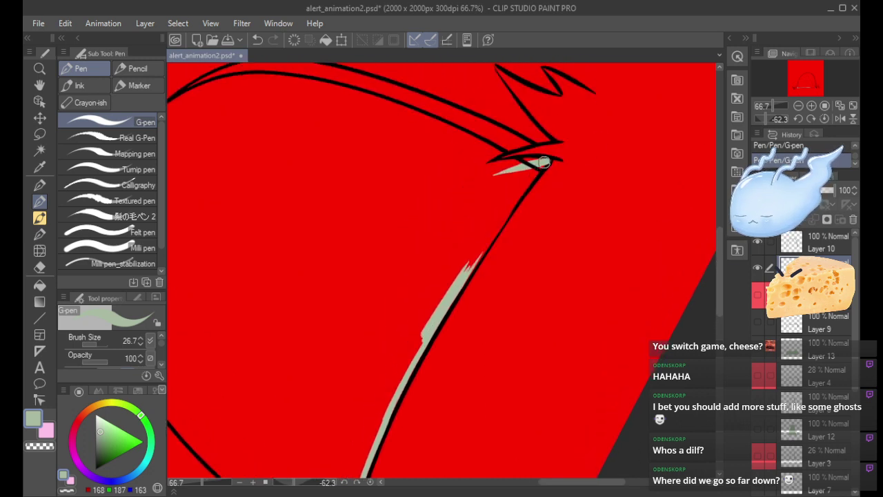
left_click_drag(514, 156, 560, 142)
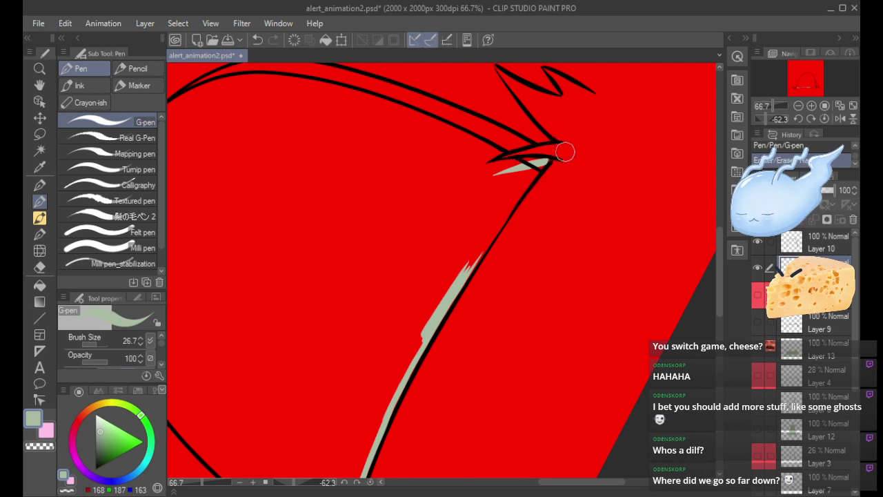
left_click_drag(557, 157, 531, 184)
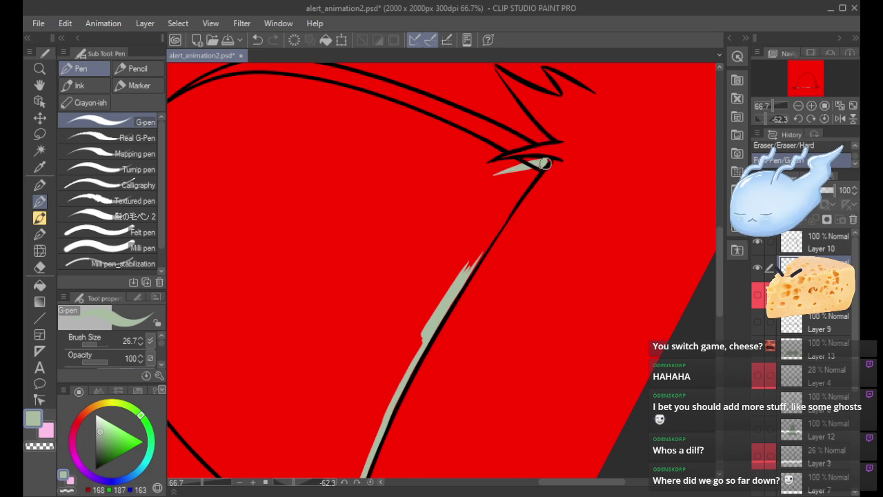
left_click_drag(549, 162, 510, 202)
left_click_drag(543, 161, 443, 197)
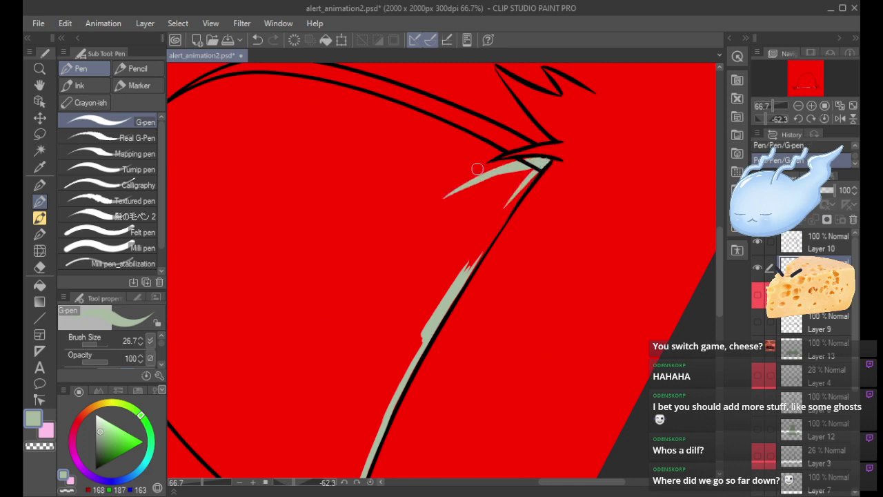
left_click_drag(537, 159, 460, 176)
key("ctrl+z")
left_click_drag(514, 163, 456, 179)
key("ctrl+z")
left_click_drag(520, 162, 459, 183)
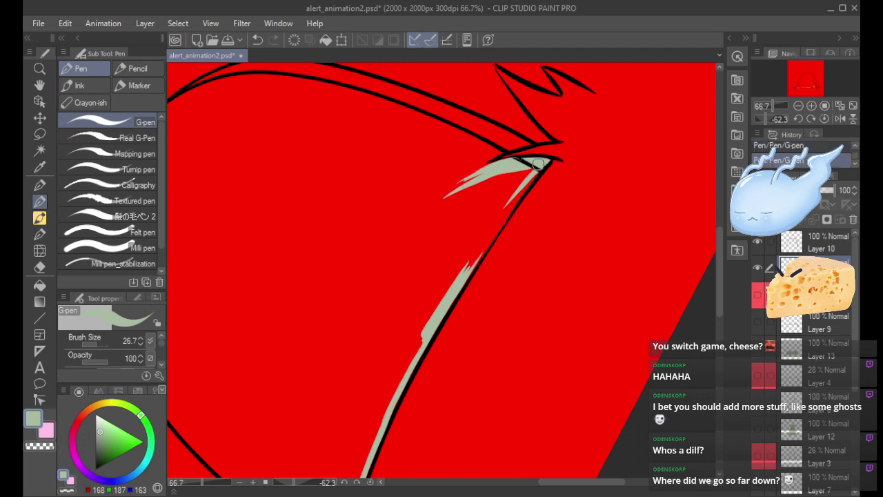
Join the right corner fill to the band along the ground line and fill the gap inside the corner with grey-green.
mouse_move(538, 167)
left_mouse_down()
mouse_move(467, 252)
mouse_move(493, 216)
mouse_move(480, 246)
left_mouse_up()
key("ctrl+z")
left_click_drag(520, 186, 452, 285)
left_click_drag(506, 208, 455, 277)
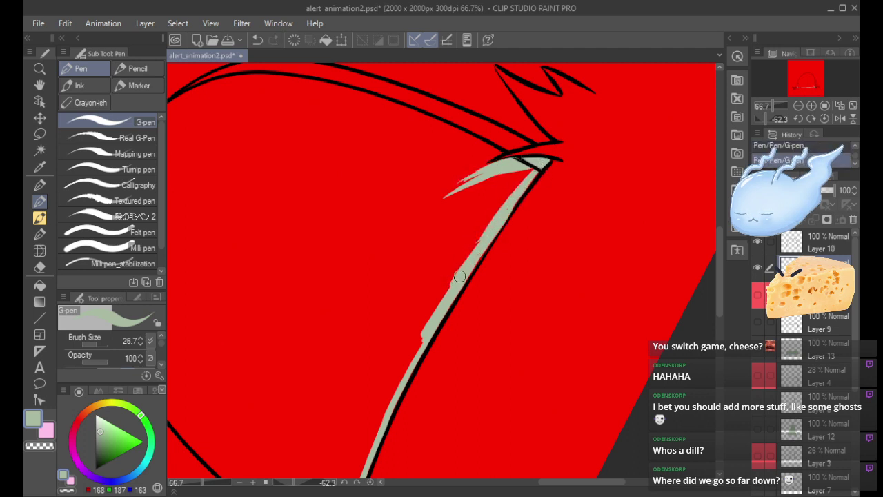
key("ctrl+z")
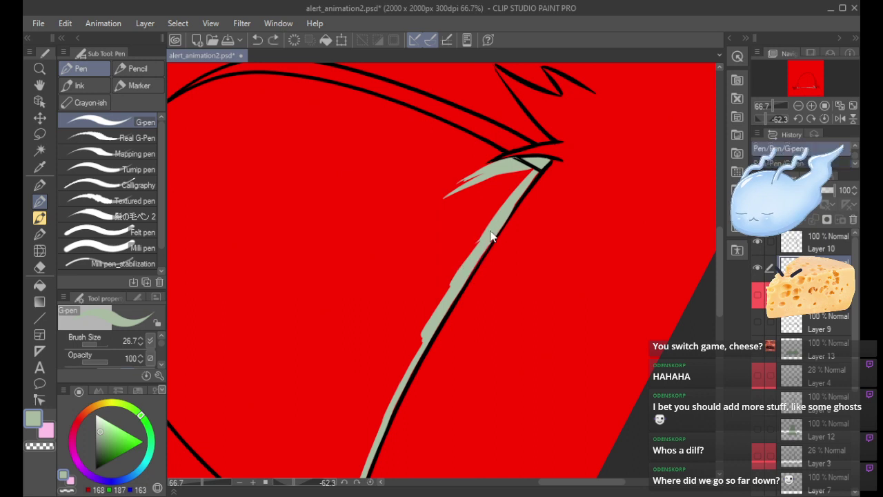
key("ctrl+y")
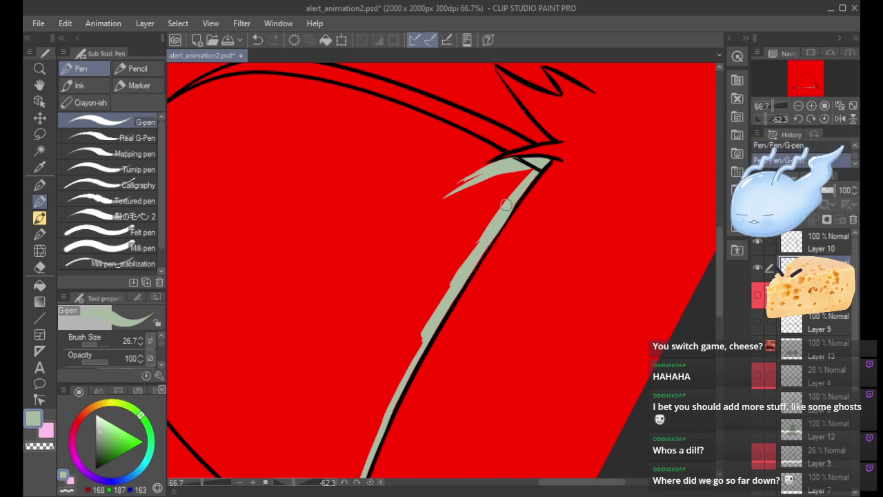
mouse_move(529, 169)
left_mouse_down()
mouse_move(492, 174)
mouse_move(514, 185)
left_mouse_up()
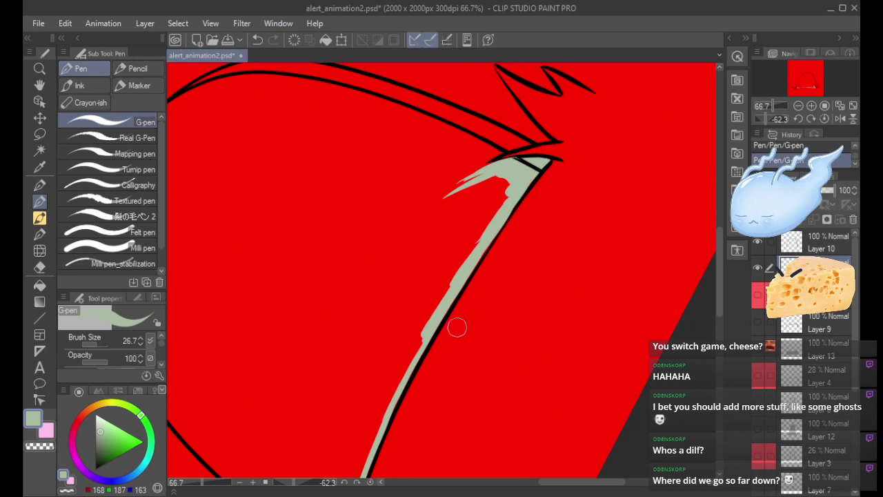
left_click_drag(465, 283, 514, 214)
key("ctrl+z")
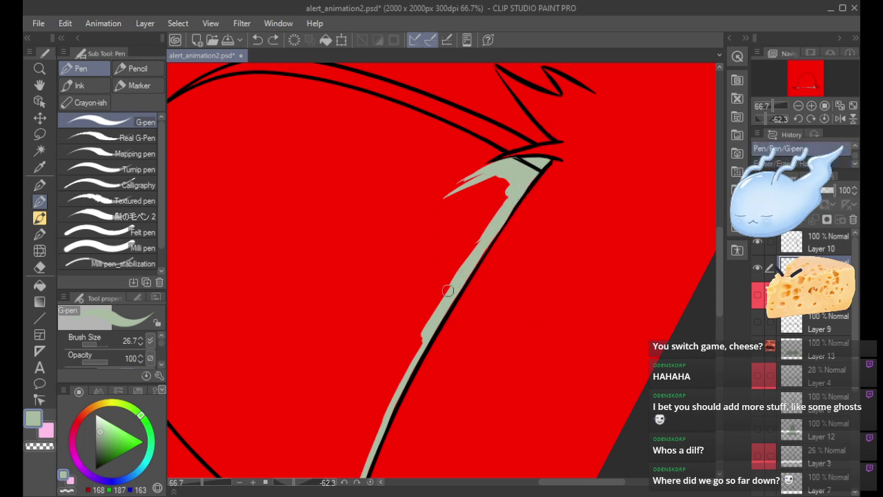
left_click_drag(403, 380, 403, 381)
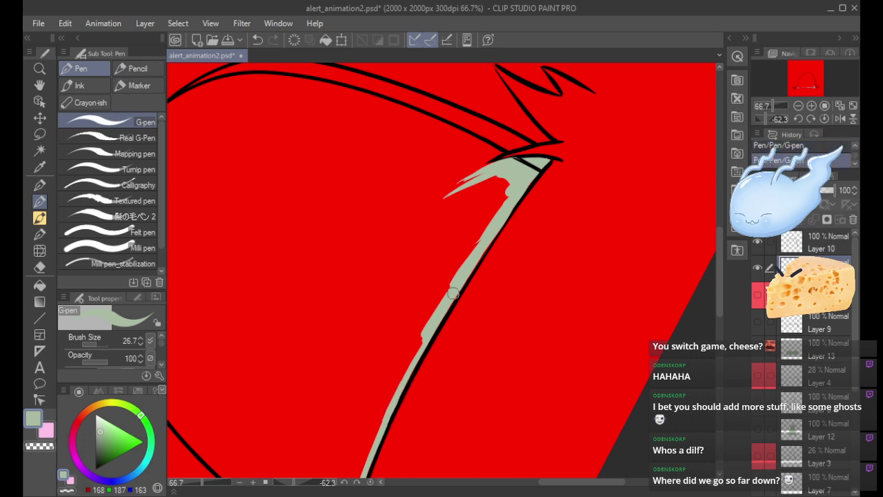
Paint grey-green into the lower end of the stone's right side strip and around the grass blade, comparing the last stroke by undoing and redoing it.
left_click(824, 118)
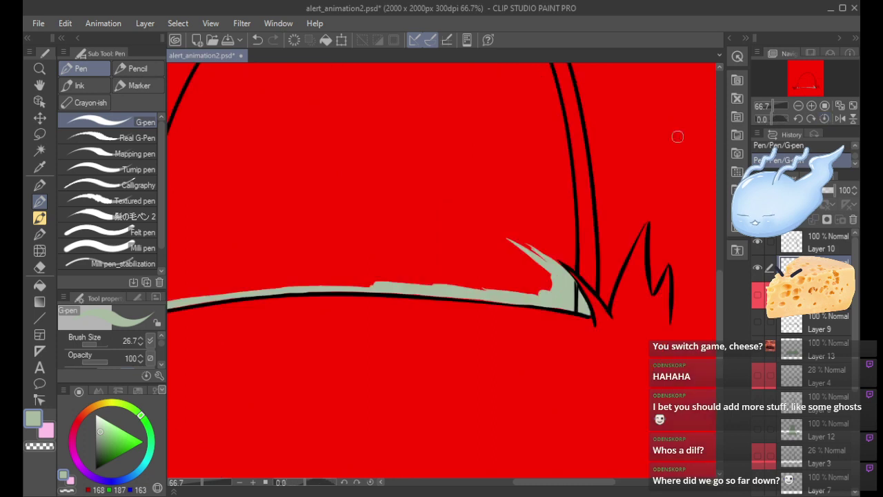
left_click_drag(593, 283, 581, 250)
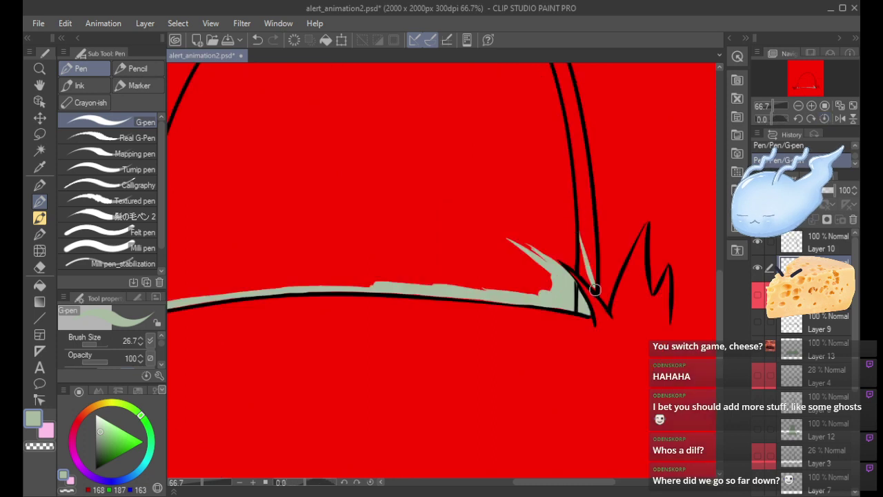
mouse_move(592, 283)
left_mouse_down()
mouse_move(557, 229)
mouse_move(587, 279)
mouse_move(555, 252)
left_mouse_up()
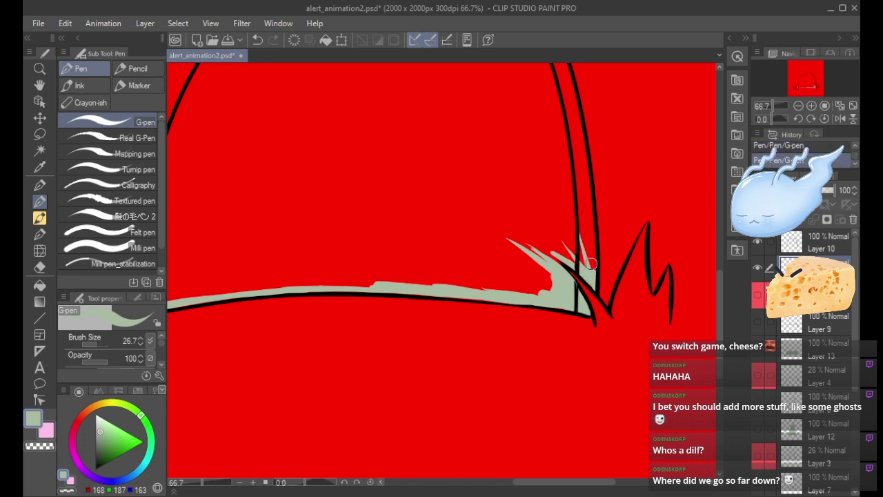
mouse_move(590, 263)
left_mouse_down()
mouse_move(568, 233)
mouse_move(577, 263)
mouse_move(536, 242)
mouse_move(569, 283)
left_mouse_up()
key("ctrl+z")
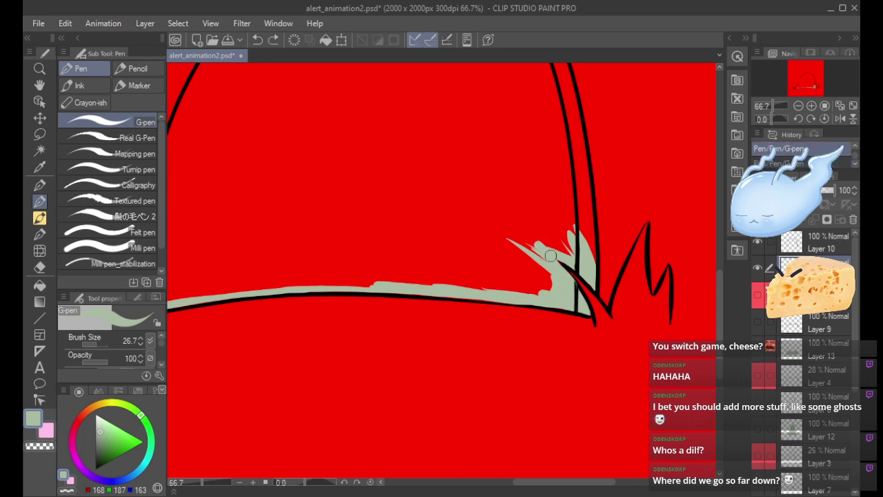
key("ctrl+y")
key("ctrl+z")
key("ctrl+y")
key("ctrl+z")
key("ctrl+y")
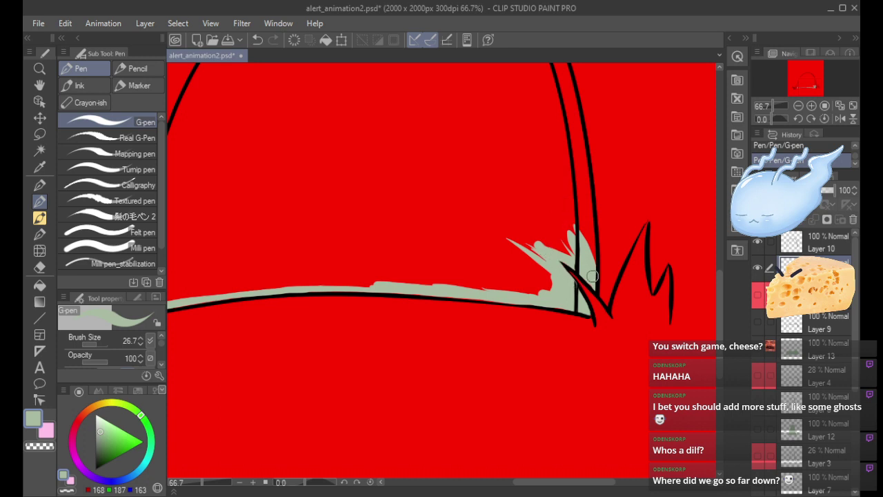
Widen the grey-green fill up the right side strip against the outer line and thicken the corner beside it.
left_click_drag(592, 276, 587, 233)
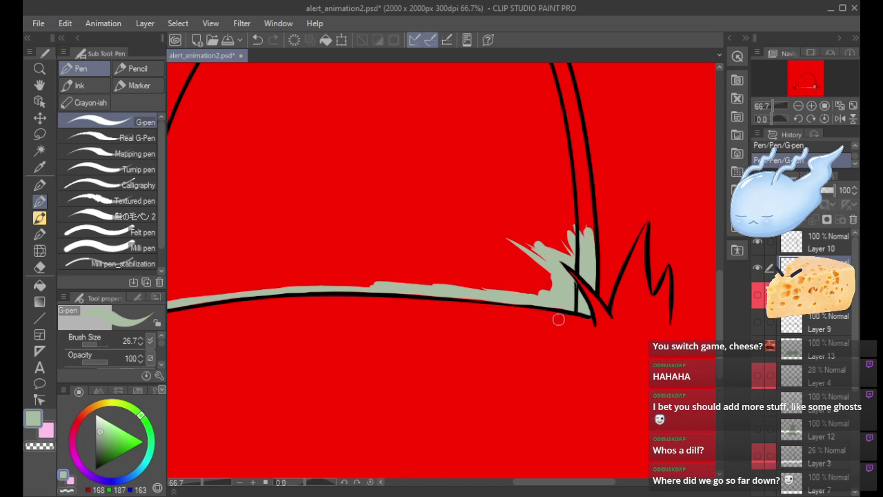
mouse_move(556, 280)
left_mouse_down()
mouse_move(531, 292)
mouse_move(539, 269)
left_mouse_up()
left_click(798, 106)
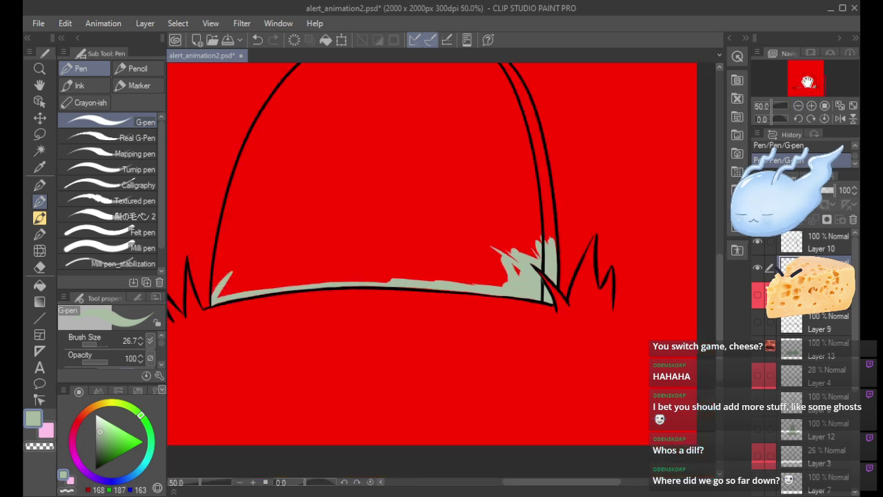
With the Milli pen, paint a grey-green band inside the stone's outline up the left side, over the top and down the right side.
left_click_drag(805, 84, 801, 78)
mouse_move(298, 356)
left_mouse_down()
mouse_move(297, 371)
mouse_move(313, 363)
left_mouse_up()
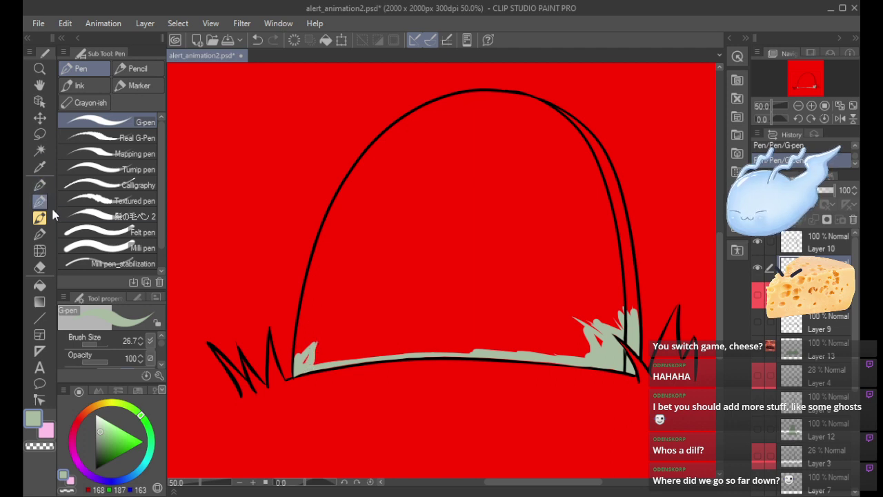
left_click(107, 250)
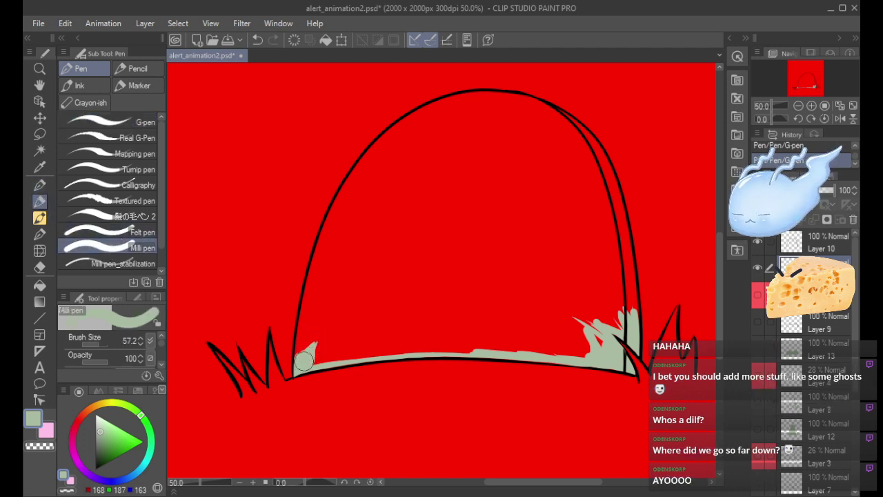
mouse_move(302, 362)
left_mouse_down()
mouse_move(335, 256)
mouse_move(301, 360)
mouse_move(345, 220)
left_mouse_up()
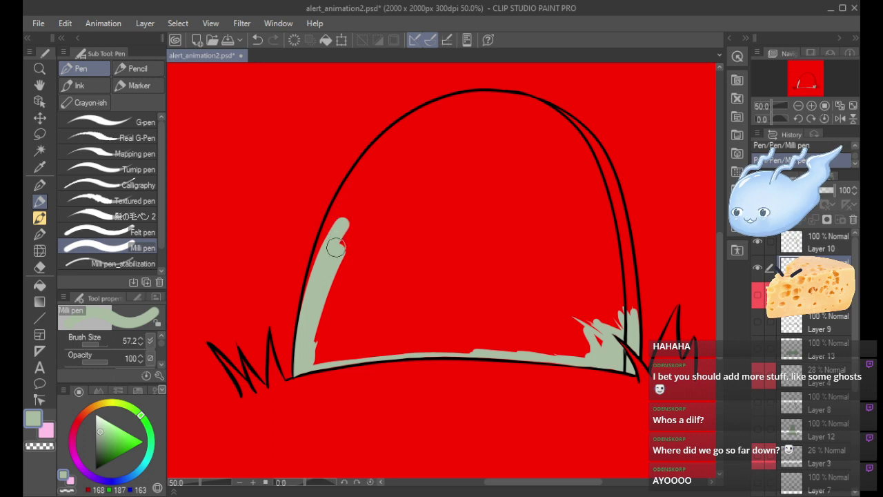
mouse_move(309, 309)
left_mouse_down()
mouse_move(341, 200)
mouse_move(372, 165)
left_mouse_up()
mouse_move(316, 266)
left_mouse_down()
mouse_move(402, 127)
mouse_move(469, 99)
mouse_move(435, 105)
mouse_move(460, 99)
mouse_move(542, 119)
left_mouse_up()
key("ctrl+z")
mouse_move(443, 106)
left_mouse_down()
mouse_move(532, 113)
mouse_move(603, 181)
left_mouse_up()
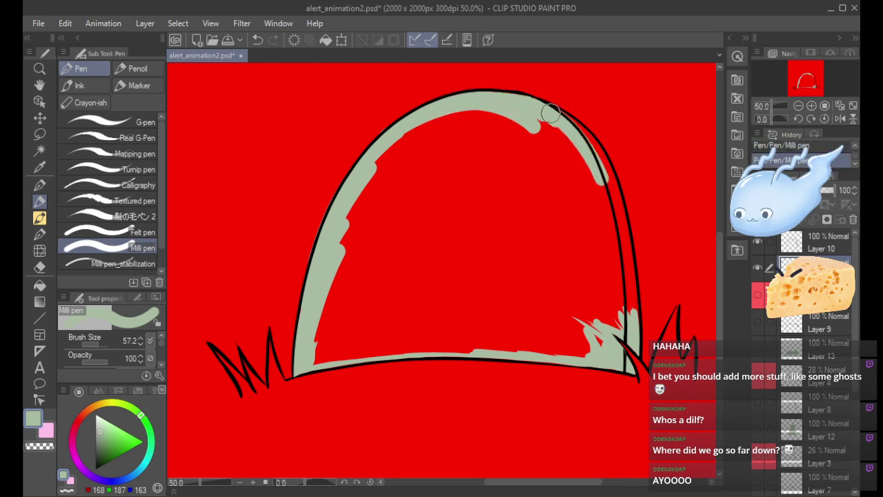
left_click_drag(554, 112, 603, 182)
mouse_move(572, 123)
left_mouse_down()
mouse_move(592, 163)
mouse_move(605, 150)
mouse_move(623, 266)
mouse_move(599, 157)
mouse_move(605, 236)
mouse_move(619, 192)
mouse_move(628, 304)
mouse_move(615, 192)
mouse_move(626, 291)
mouse_move(621, 248)
mouse_move(597, 231)
left_mouse_up()
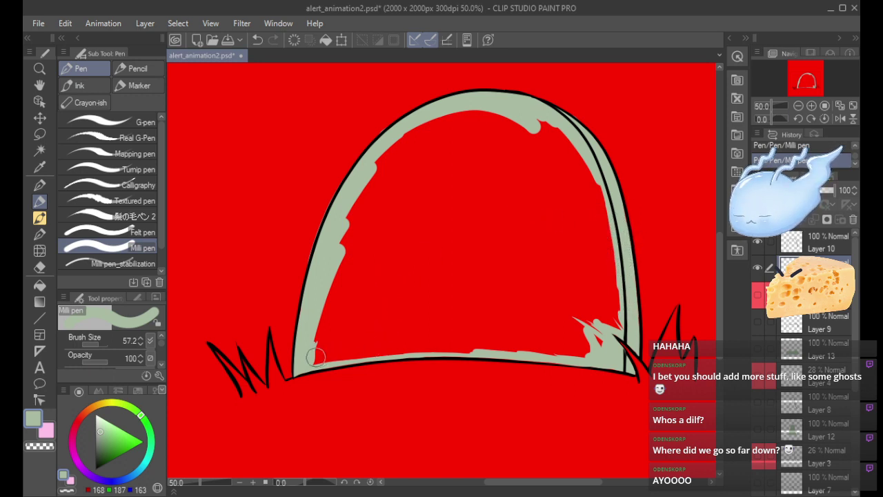
Thicken the grey-green band above the ground line, painting from the stone's left base corner towards the right.
left_click_drag(314, 350, 422, 315)
left_click_drag(321, 356, 469, 332)
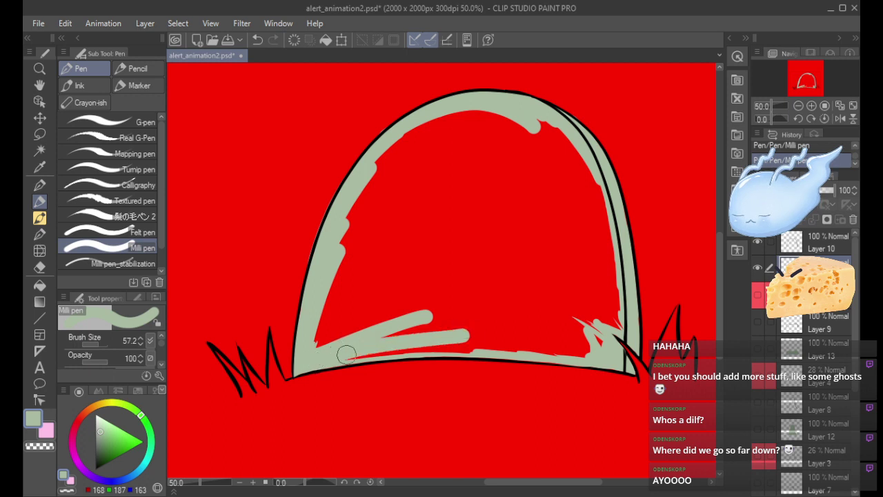
left_click_drag(347, 352, 476, 339)
left_click_drag(386, 347, 509, 342)
left_click_drag(385, 348, 510, 341)
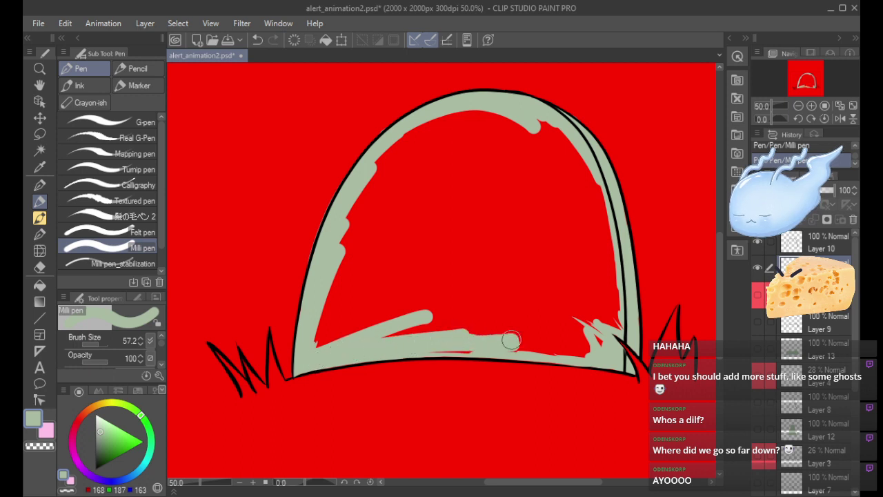
mouse_move(425, 342)
left_mouse_down()
mouse_move(502, 342)
mouse_move(449, 338)
left_mouse_up()
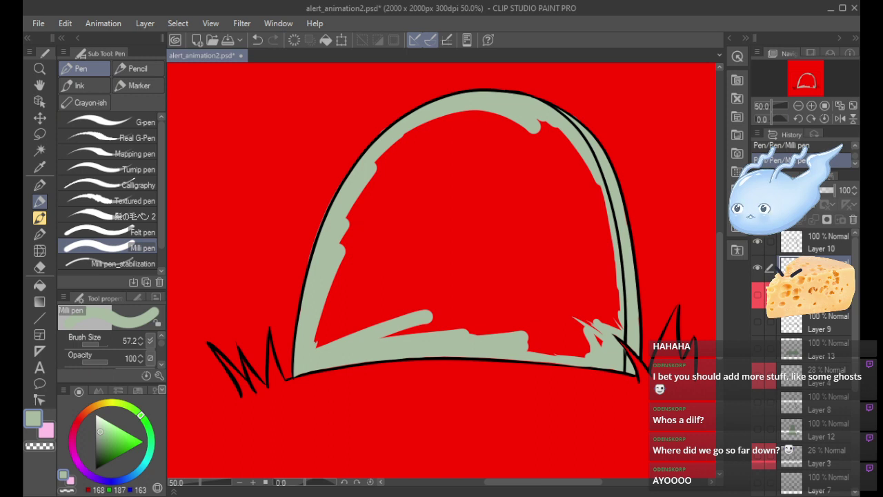
Widen the grey-green border inward along the base, sides and top, and fill the rest of the stone's interior.
mouse_move(521, 346)
left_mouse_down()
mouse_move(543, 348)
mouse_move(610, 297)
mouse_move(592, 185)
mouse_move(545, 129)
mouse_move(412, 140)
mouse_move(317, 332)
mouse_move(358, 193)
mouse_move(473, 112)
mouse_move(508, 124)
left_mouse_up()
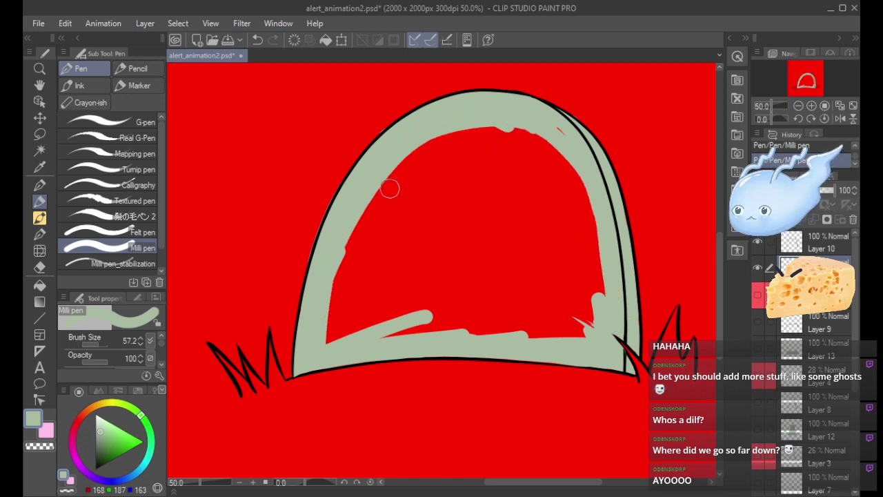
mouse_move(319, 343)
left_mouse_down()
mouse_move(454, 319)
mouse_move(545, 321)
left_mouse_up()
mouse_move(414, 324)
left_mouse_down()
mouse_move(523, 320)
mouse_move(500, 324)
mouse_move(600, 307)
mouse_move(597, 283)
mouse_move(602, 289)
mouse_move(560, 147)
mouse_move(384, 193)
left_mouse_up()
mouse_move(348, 249)
left_mouse_down()
mouse_move(351, 218)
mouse_move(419, 153)
mouse_move(554, 154)
mouse_move(568, 138)
left_mouse_up()
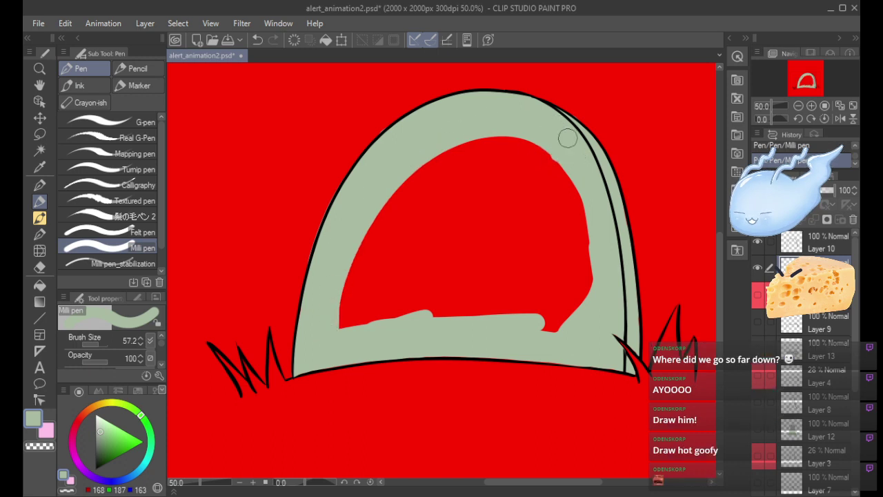
mouse_move(366, 240)
left_mouse_down()
mouse_move(368, 262)
mouse_move(379, 232)
mouse_move(348, 282)
mouse_move(365, 219)
mouse_move(363, 288)
mouse_move(389, 200)
mouse_move(393, 262)
mouse_move(412, 186)
mouse_move(376, 314)
mouse_move(521, 304)
mouse_move(554, 318)
mouse_move(579, 220)
mouse_move(408, 189)
mouse_move(432, 148)
mouse_move(426, 193)
mouse_move(461, 143)
mouse_move(470, 152)
mouse_move(481, 304)
mouse_move(487, 167)
mouse_move(508, 254)
left_mouse_up()
mouse_move(530, 304)
left_mouse_down()
mouse_move(525, 133)
mouse_move(545, 318)
mouse_move(540, 165)
mouse_move(560, 294)
mouse_move(568, 172)
mouse_move(577, 314)
mouse_move(584, 154)
left_mouse_up()
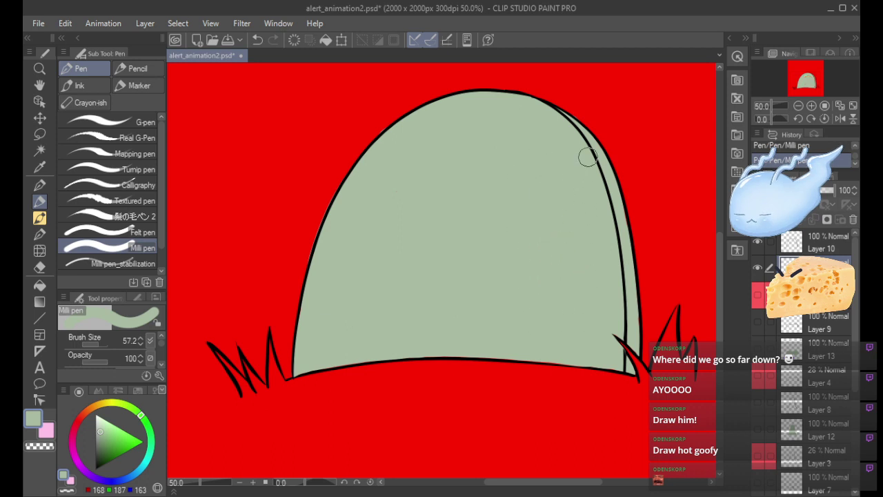
Touch up the edge of the grey-green fill along the ground line with the G-pen, undoing strokes that miss the line.
left_click(798, 105)
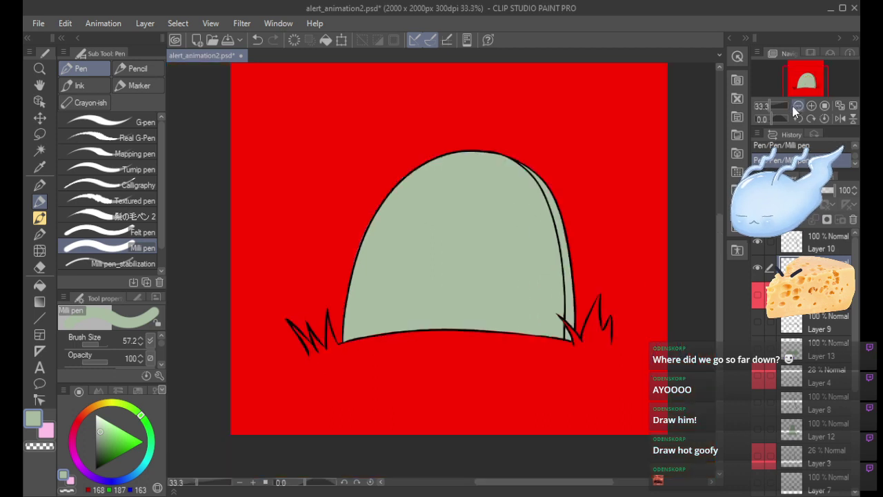
left_click(812, 105)
left_click(812, 105)
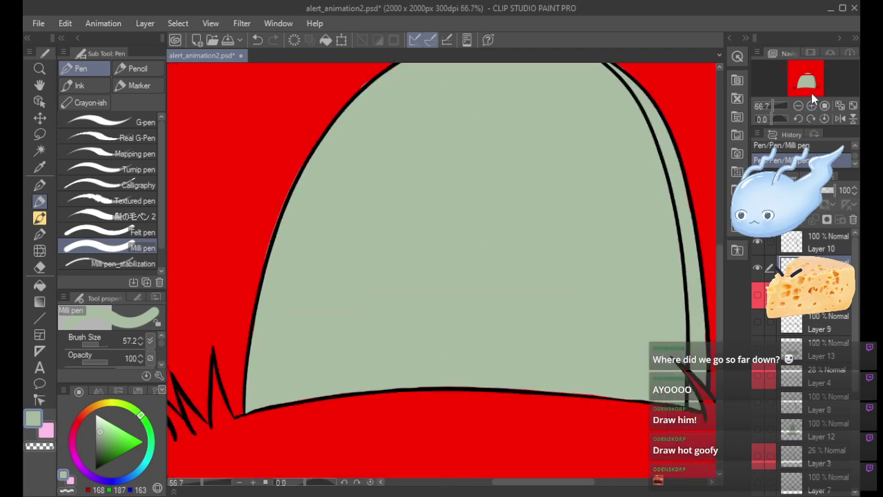
left_click(41, 185)
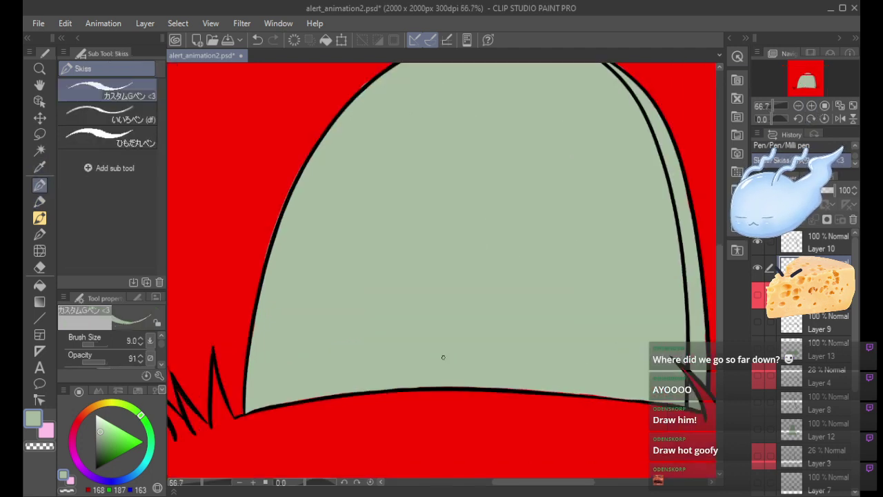
left_click(39, 201)
left_click(117, 128)
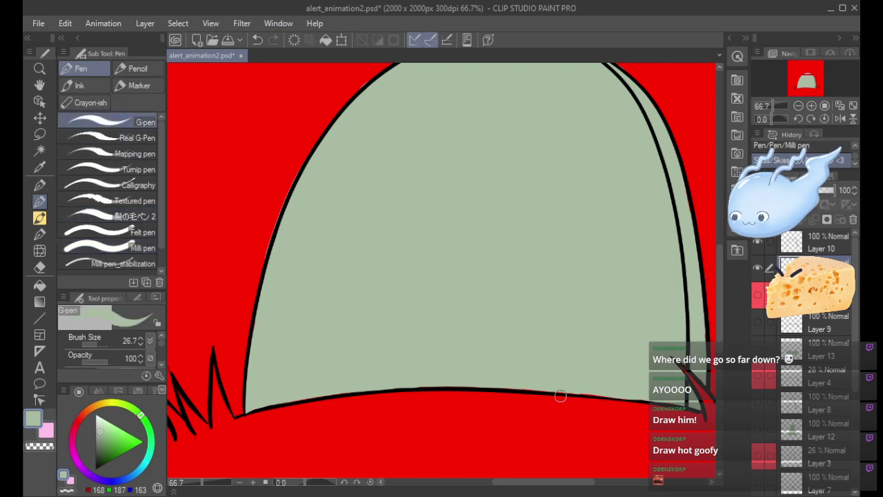
key("ctrl+z")
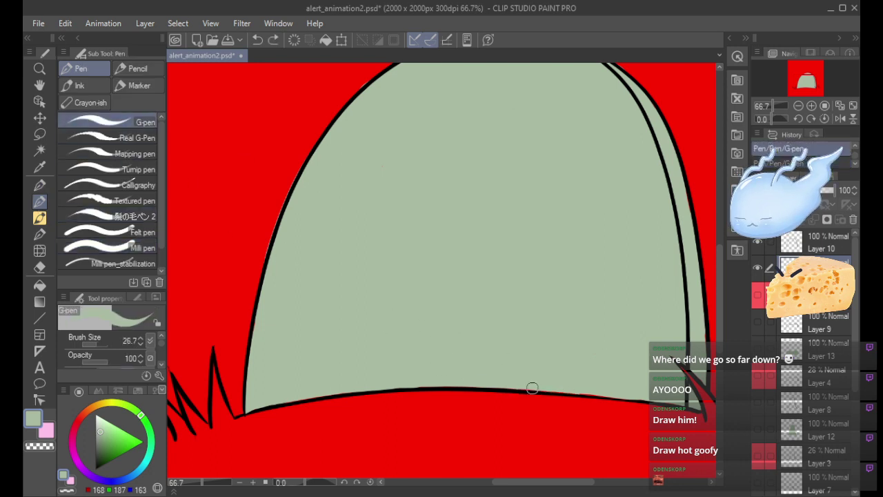
mouse_move(454, 377)
left_mouse_down()
mouse_move(639, 401)
mouse_move(538, 389)
left_mouse_up()
key("ctrl+z")
key("ctrl+z")
key("ctrl+z")
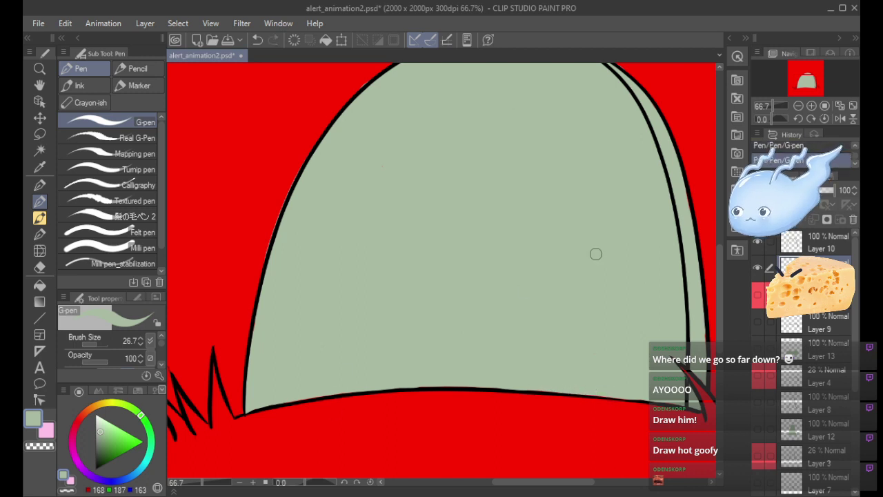
Hide the red background on Layer 14 and save the drawing as alert_animation3.psd.
left_click(799, 107)
left_click(798, 107)
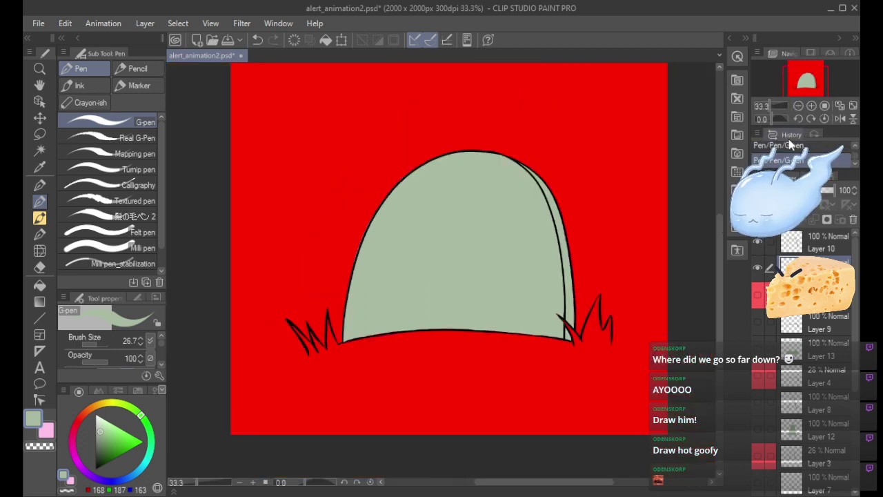
left_click(799, 107)
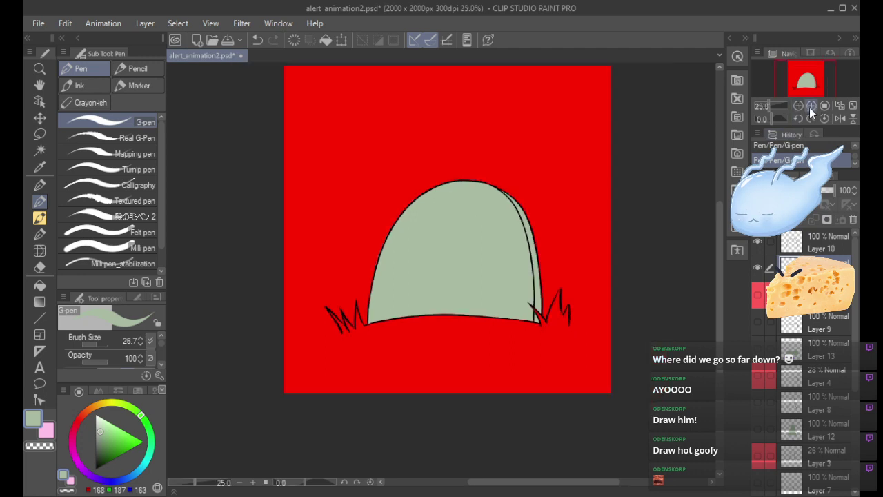
scroll(801, 414, "down", 5)
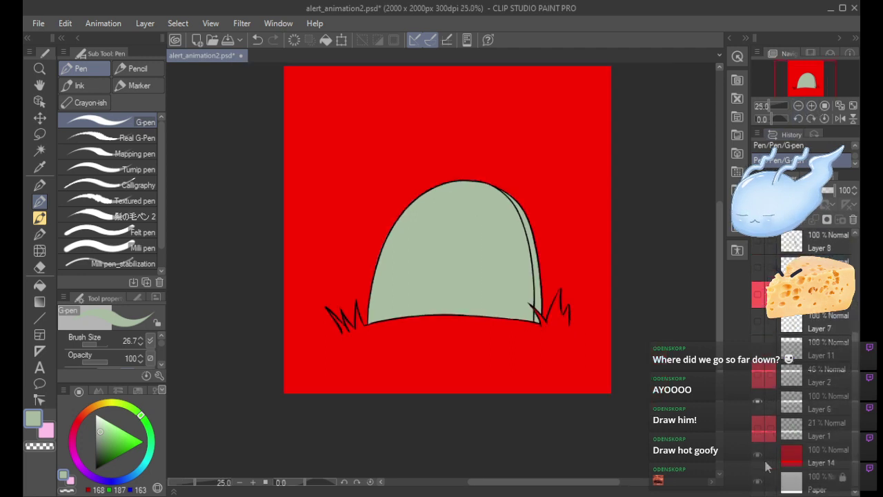
left_click(766, 461)
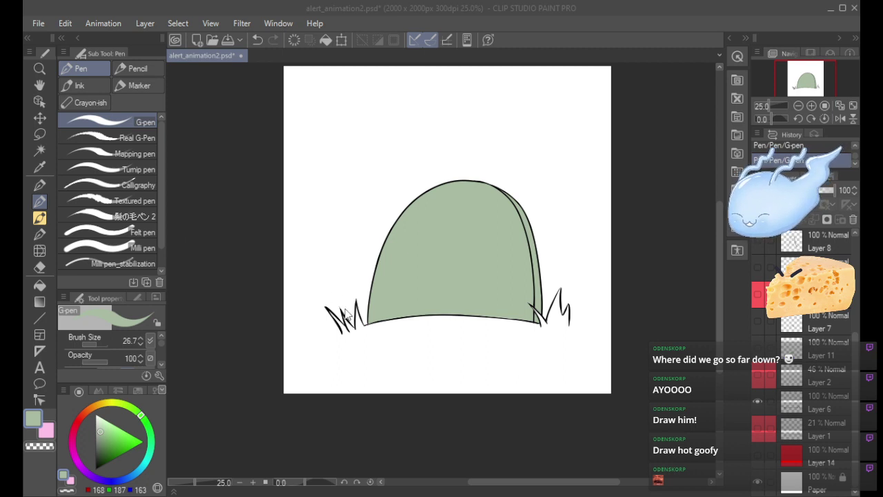
key("Return")
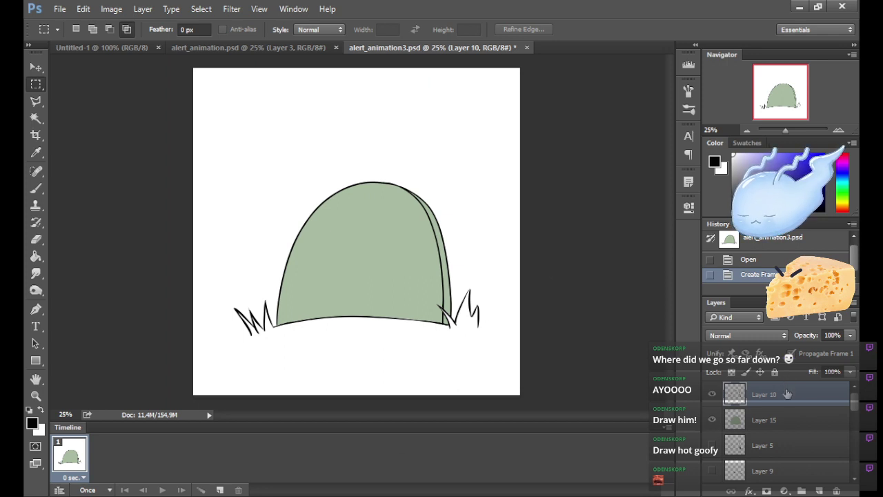
In Photoshop, duplicate the first animation frame of alert_animation3.psd four times to make five frames.
left_click_drag(856, 407, 856, 473)
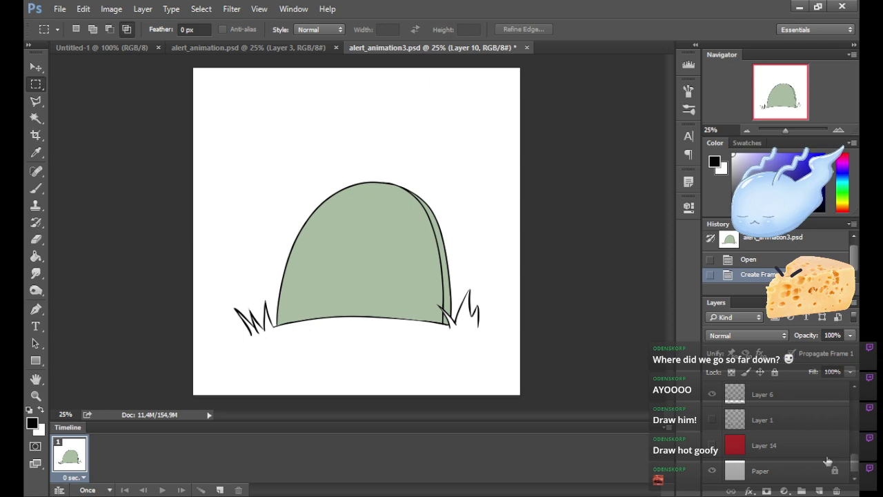
left_click(220, 490)
left_click(220, 490)
left_click(220, 490)
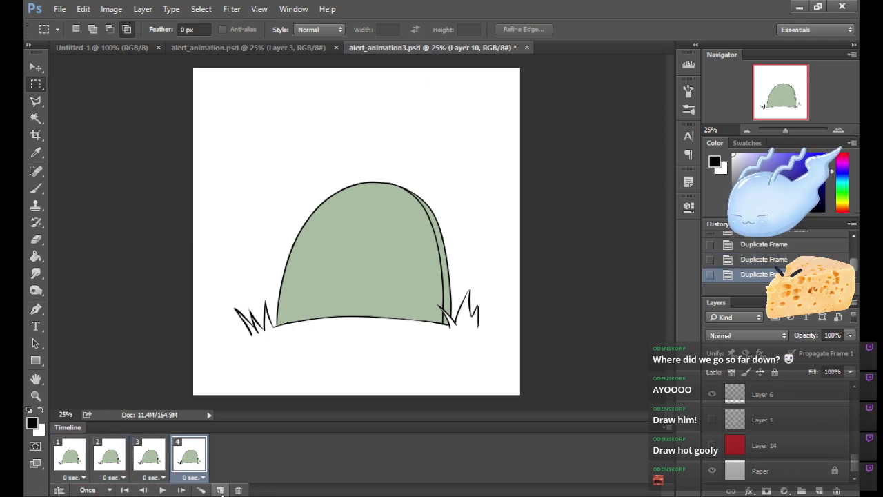
left_click(220, 490)
Select frames 1 to 4 and hide the tall stone's line art on Layer 10 and its fill on Layer 15.
left_click(77, 458)
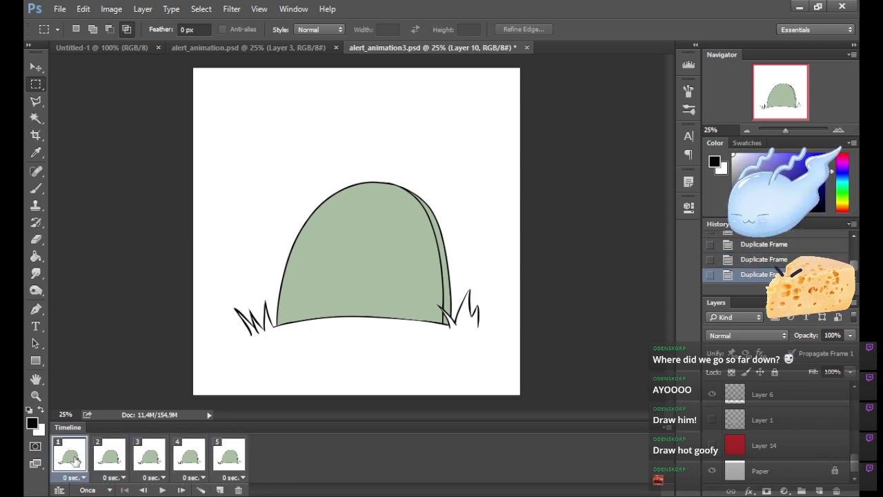
left_click(190, 457)
left_click(76, 457, "shift")
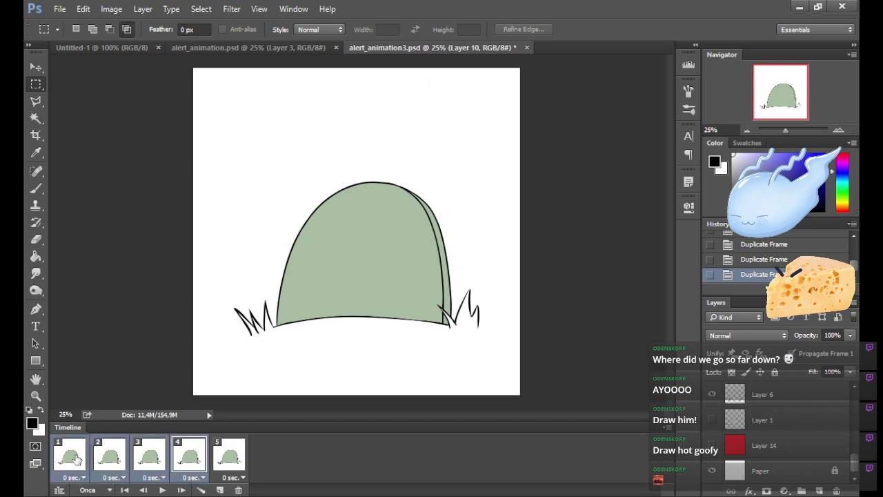
left_click_drag(855, 463, 848, 362)
left_click(712, 394)
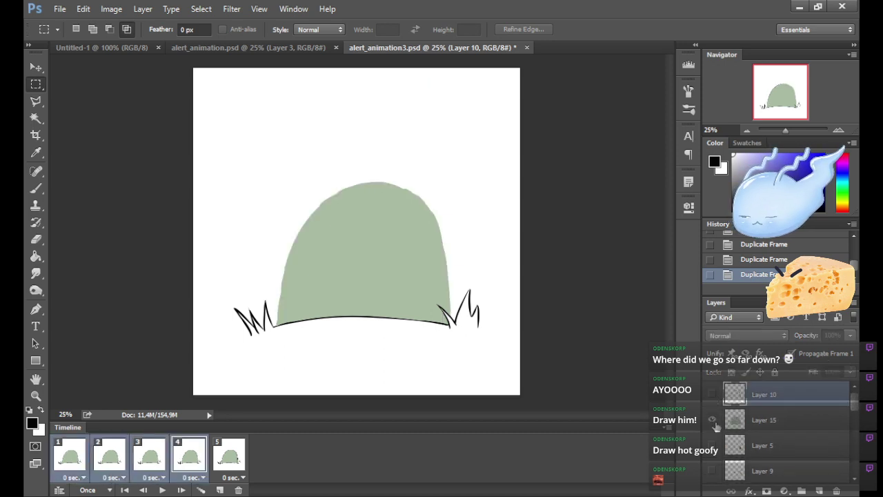
left_click(712, 420)
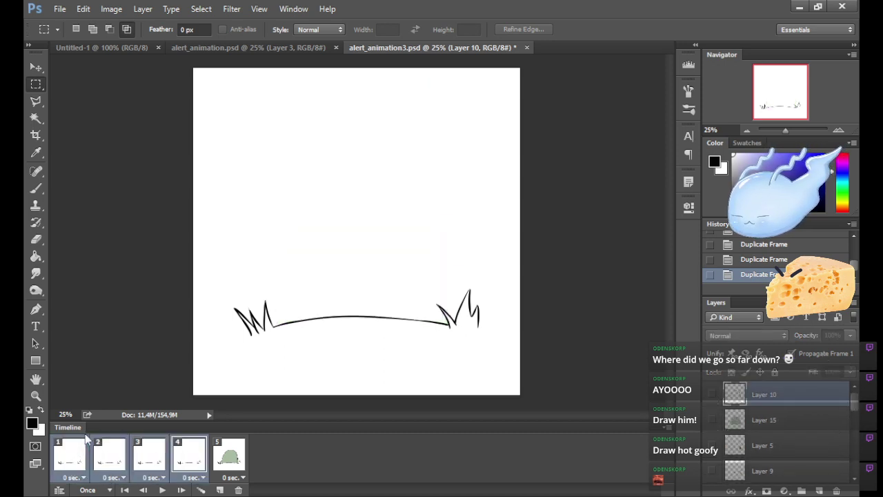
On frame 2, show the small stone's fill on Layer 11 and its line art on Layer 7, leaving the Layer 2 sketch hidden.
left_click(112, 463)
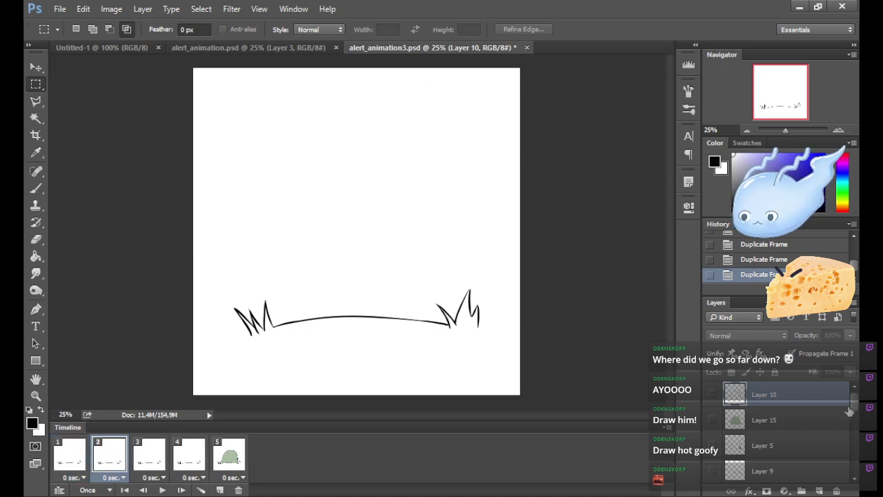
left_click_drag(854, 404, 854, 450)
left_click(713, 429)
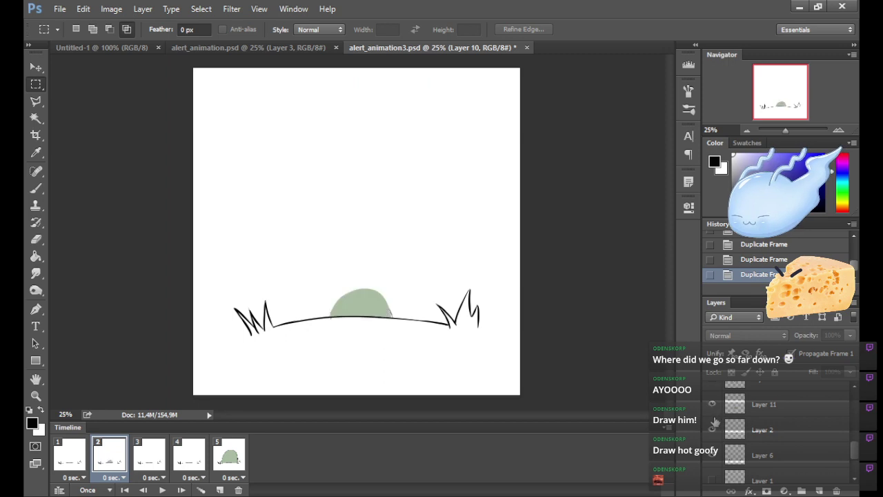
left_click(712, 405)
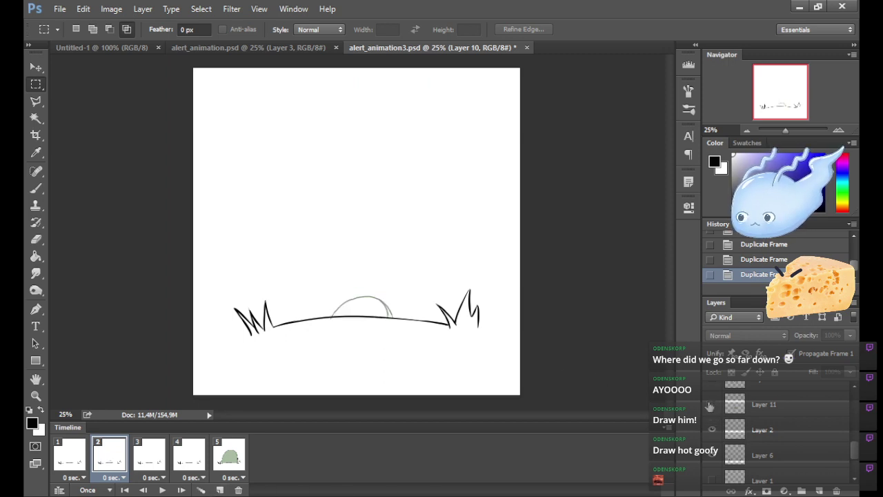
left_click(710, 406)
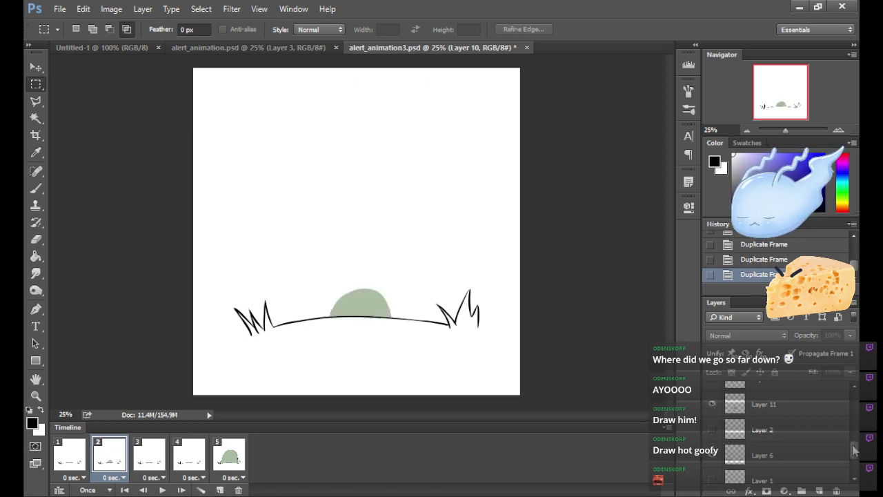
scroll(855, 450, "up", 2)
left_click(759, 420)
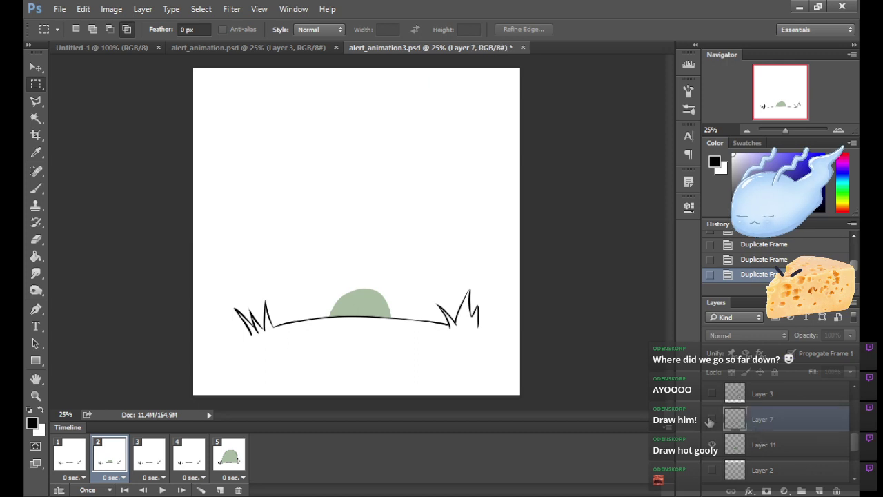
On frame 3, show the tall narrow stone's fill on Layer 12 and its line art on Layer 8.
left_click(152, 461)
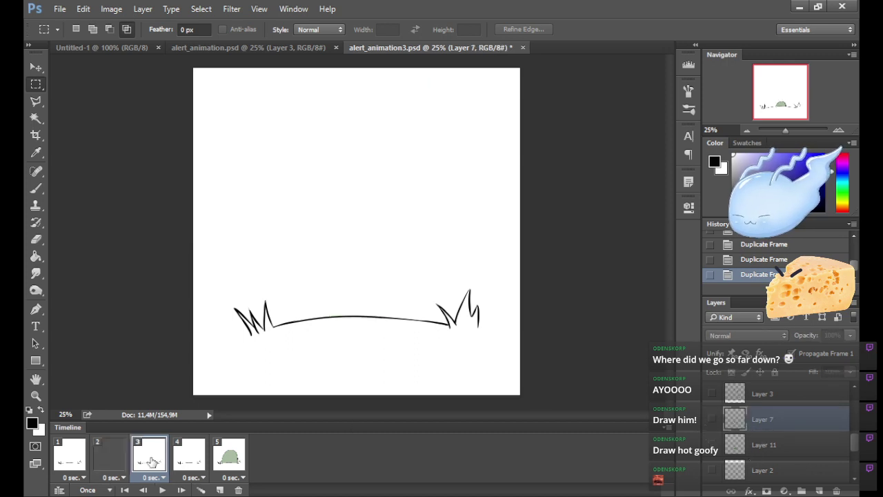
left_click(781, 398)
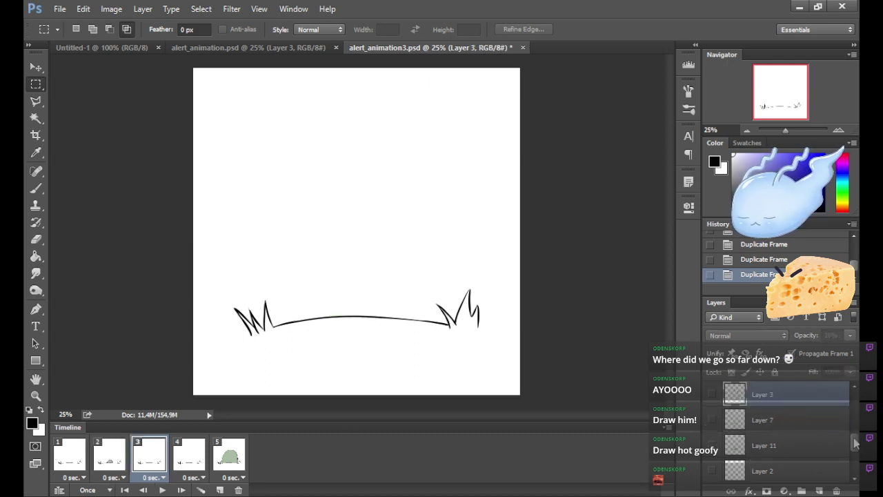
scroll(856, 443, "up", 3)
left_click(712, 439)
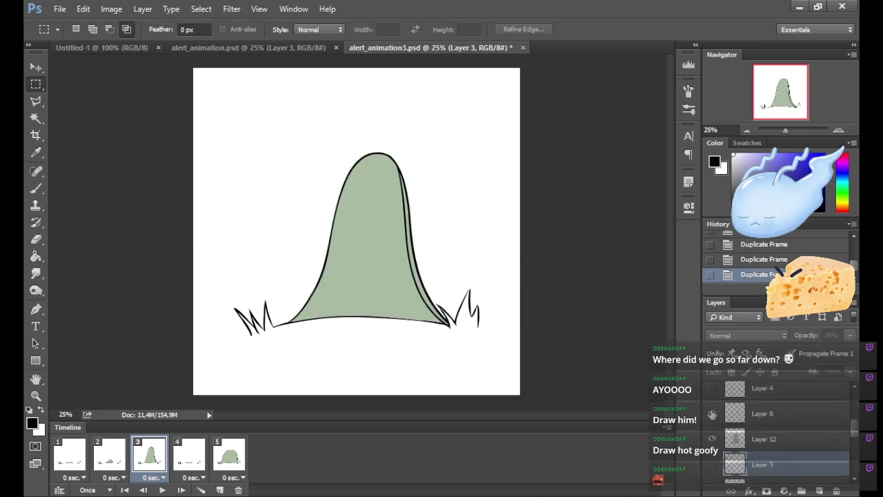
On frame 4, show the wide squashed stone's fill on Layer 13 and line art on Layer 9, leaving the Layer 4 sketch hidden.
left_click(184, 449)
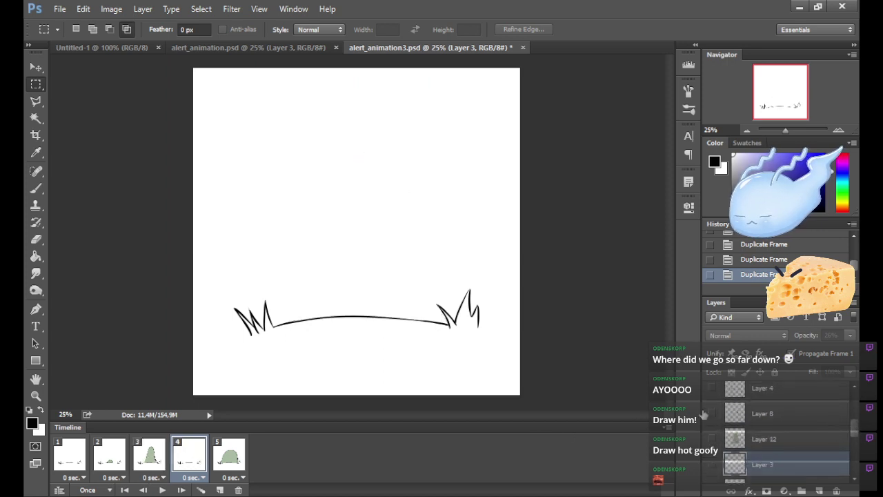
left_click(746, 392)
left_click(712, 394)
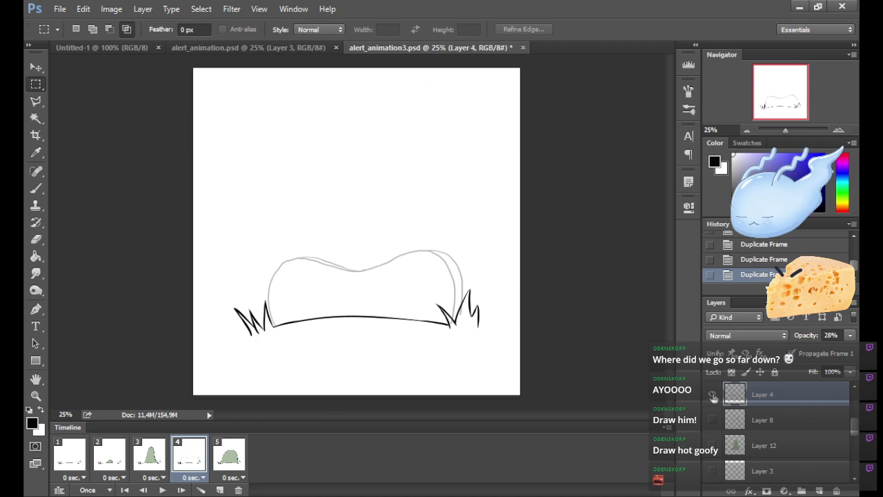
left_click(712, 395)
scroll(717, 449, "up", 3)
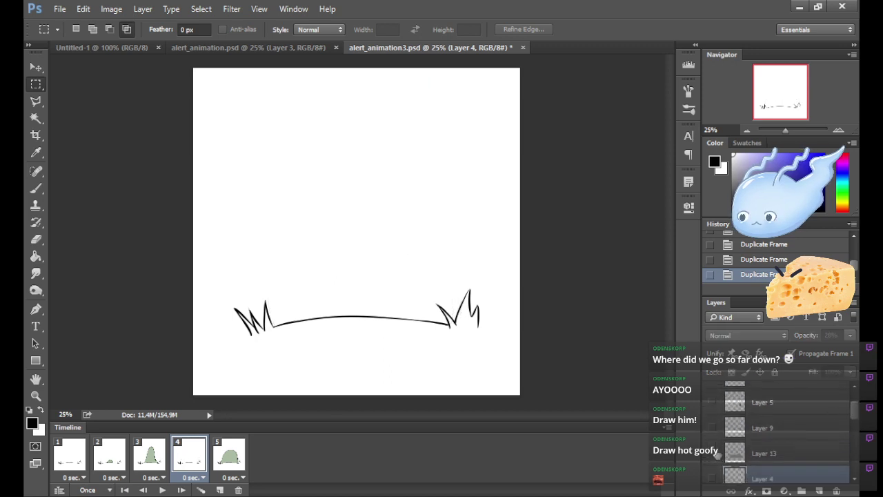
left_click(715, 453)
left_click(712, 428)
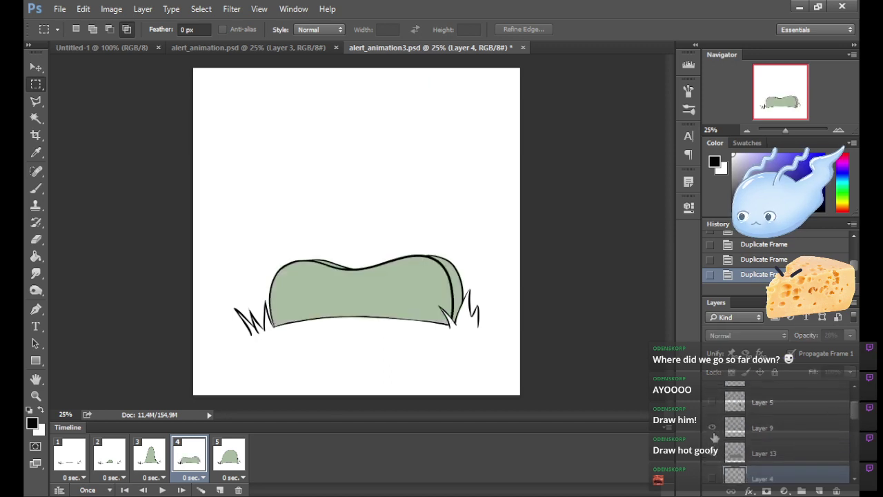
Select all five animation frames and set their delay to 0.5 seconds.
left_click(229, 456)
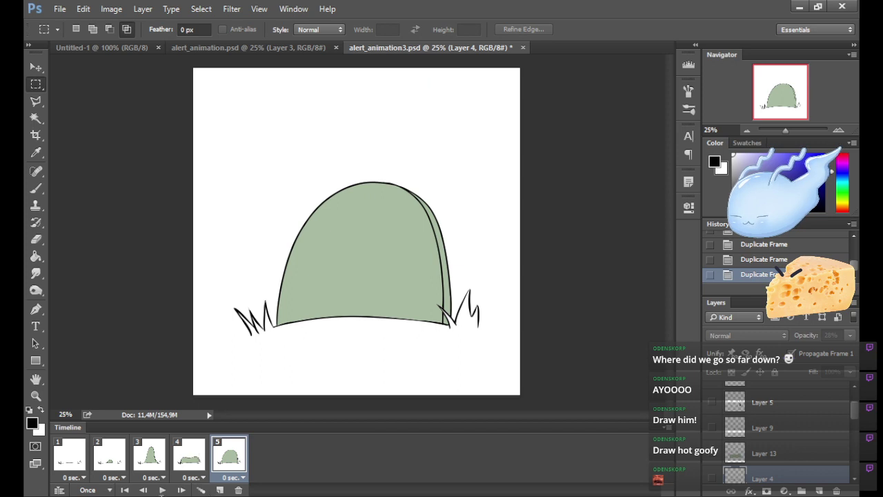
left_click(74, 466)
left_click(242, 457, "shift")
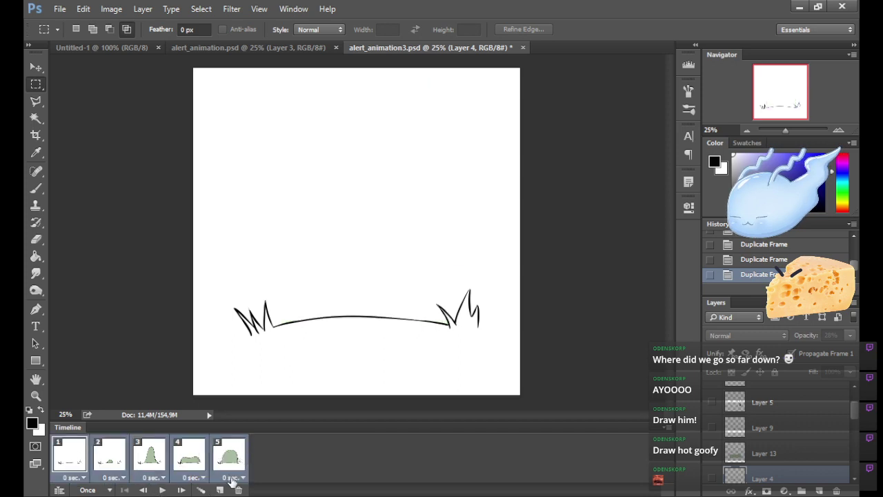
left_click(232, 478)
left_click(265, 343)
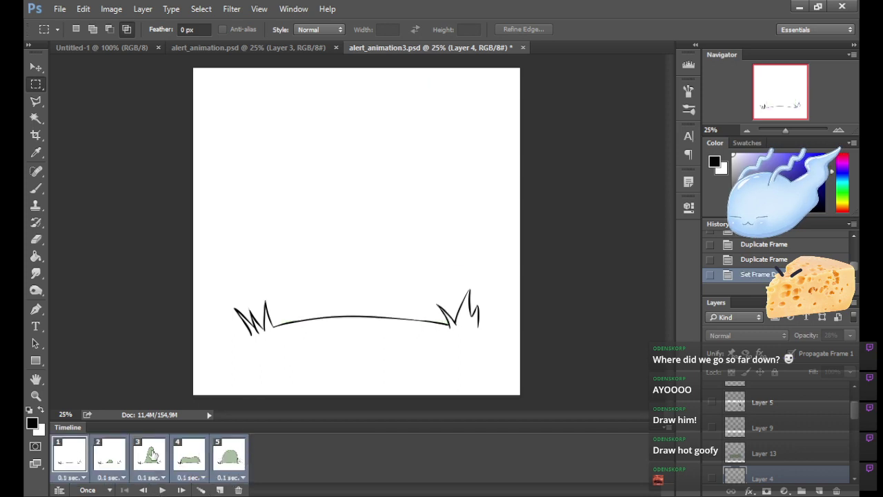
left_click(78, 478)
left_click(110, 375)
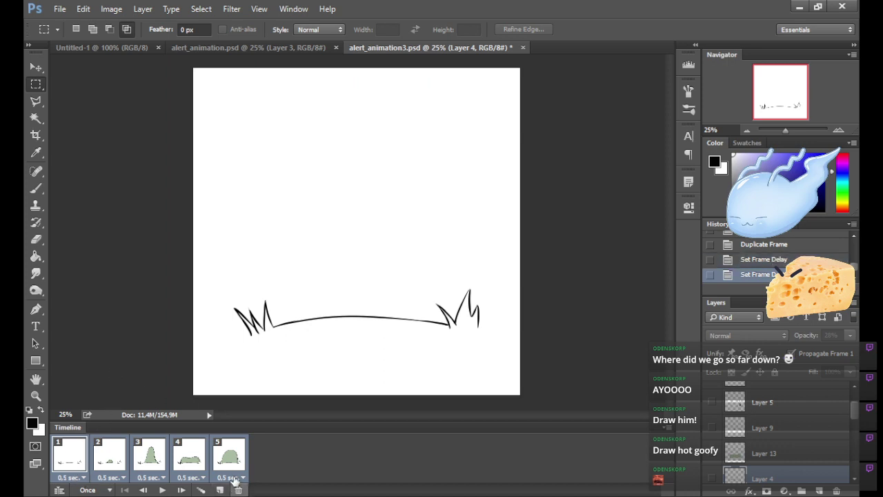
left_click(267, 370)
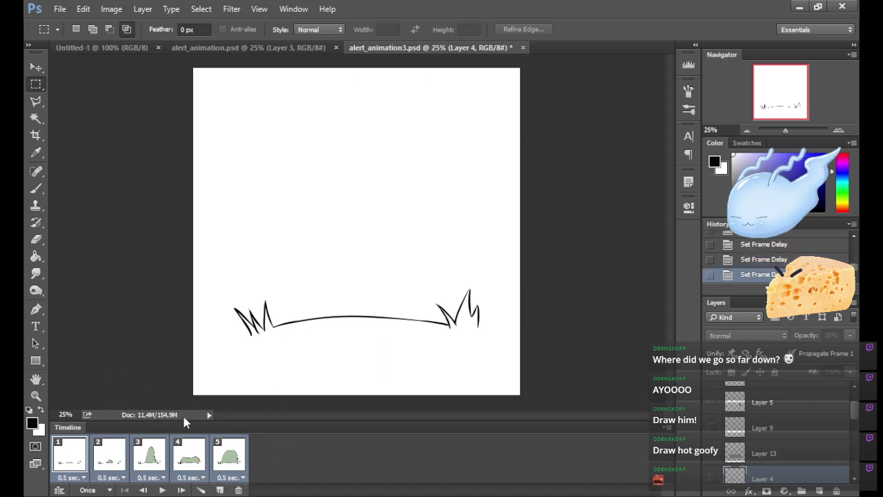
Play the animation from frame 1 to check its timing.
left_click(74, 452)
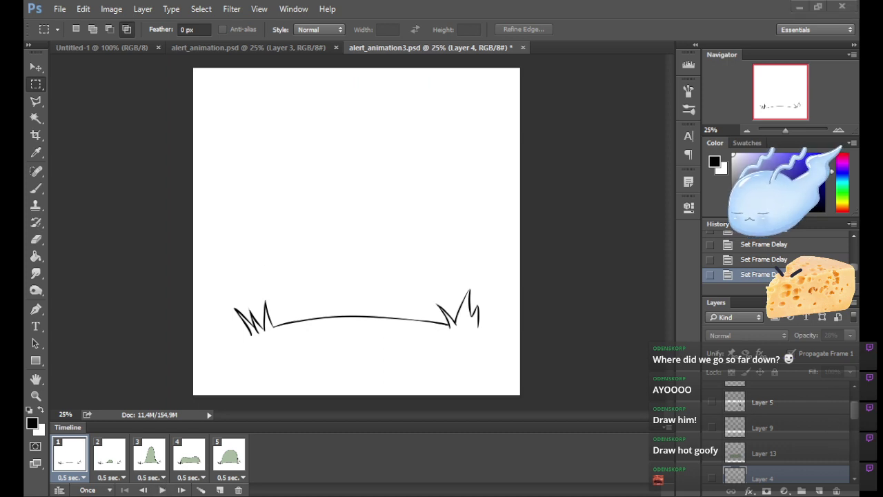
left_click(162, 490)
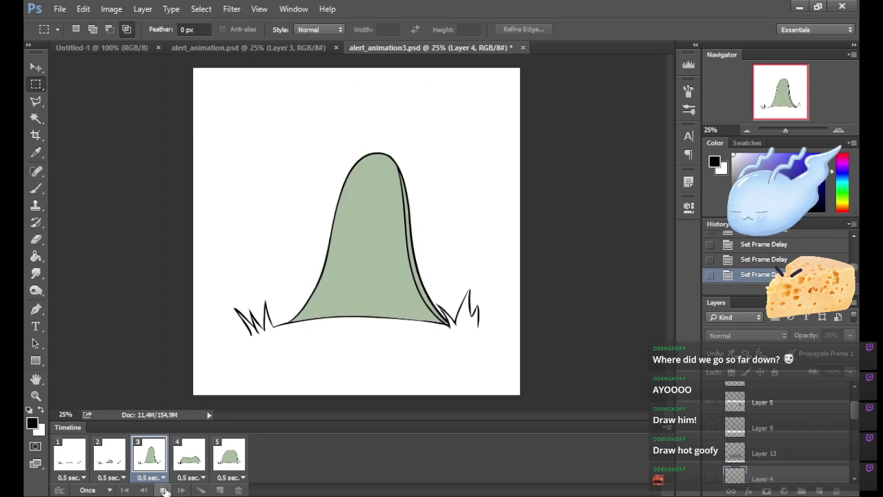
left_click(123, 489)
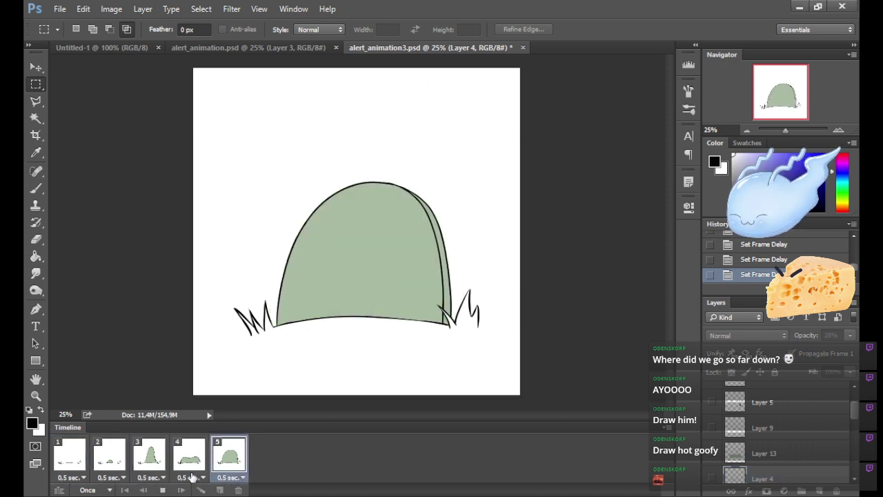
Set the delay of frames 2 to 4 to 0.1 seconds and replay the animation from frame 1.
left_click(114, 459)
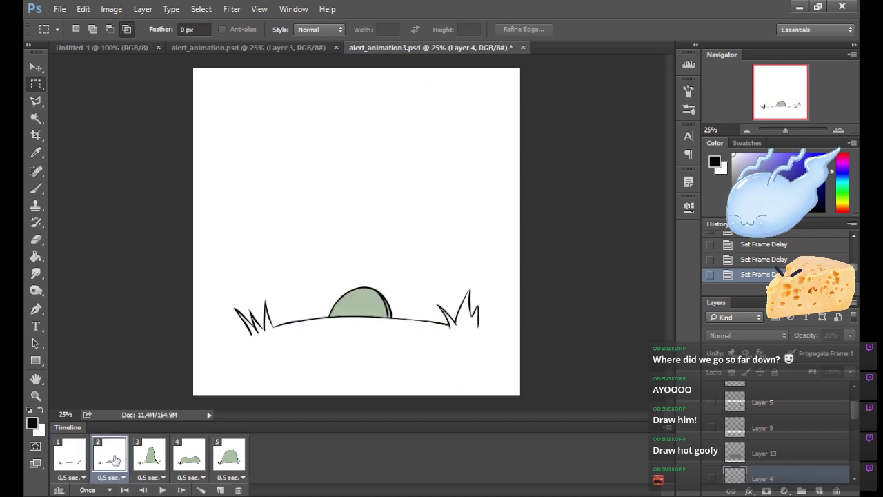
left_click(191, 476, "shift")
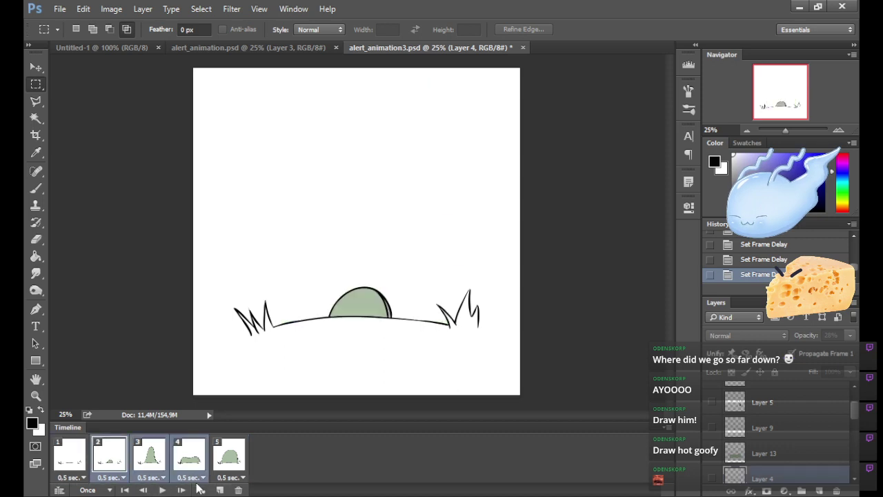
left_click(207, 351)
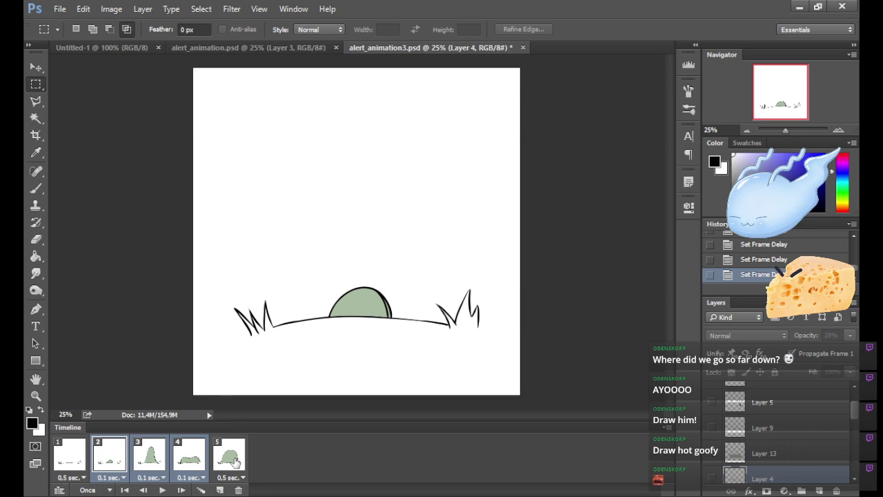
left_click(78, 464)
left_click(162, 489)
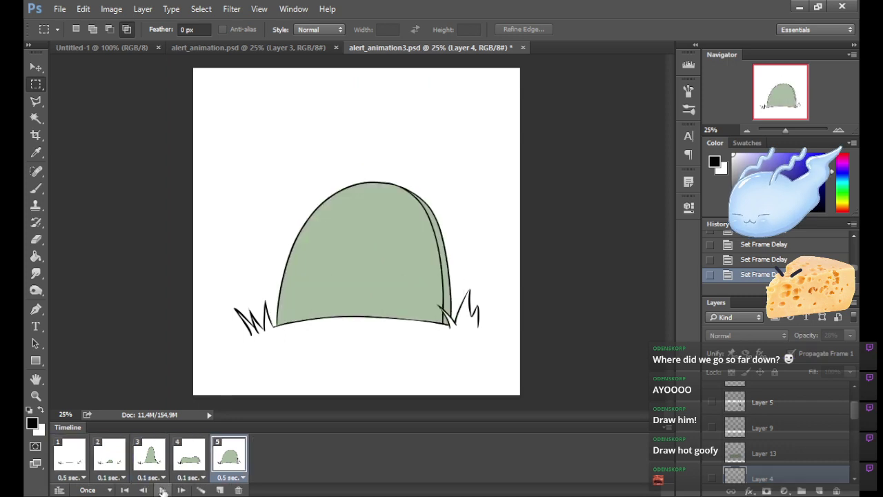
Set the animation's looping to Forever and, after playing it back, save the document.
left_click(109, 490)
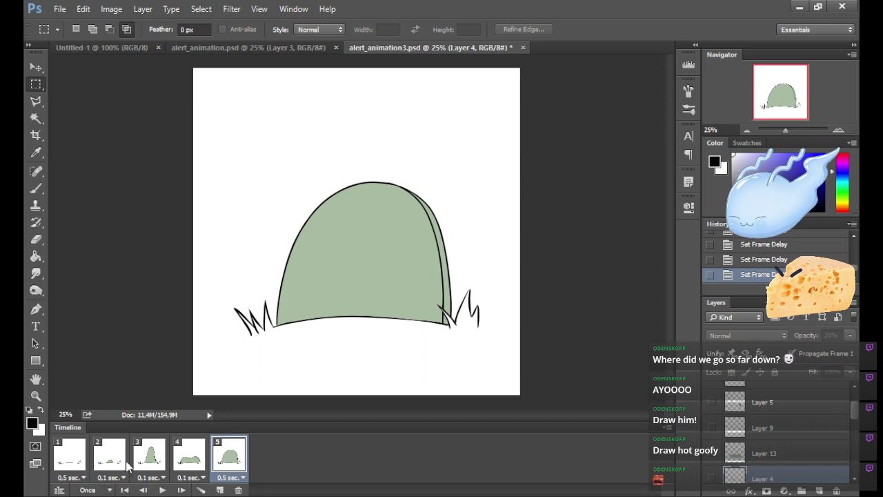
left_click(126, 464)
left_click(163, 490)
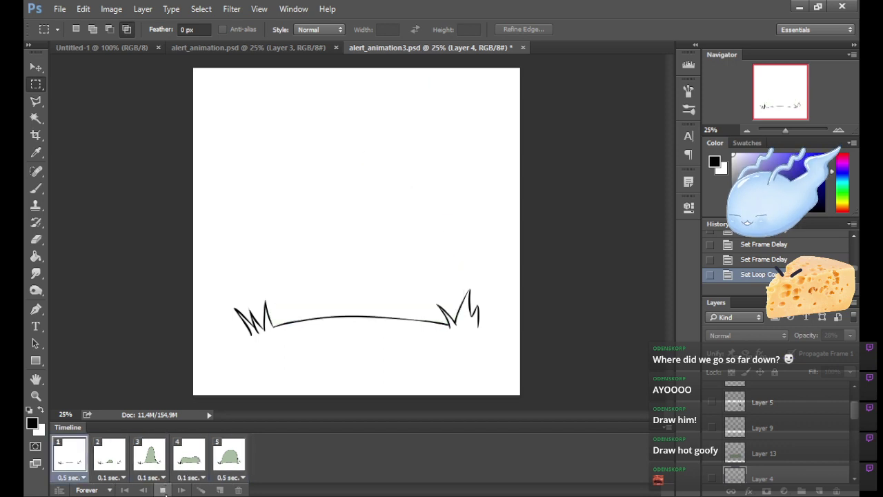
left_click(163, 490)
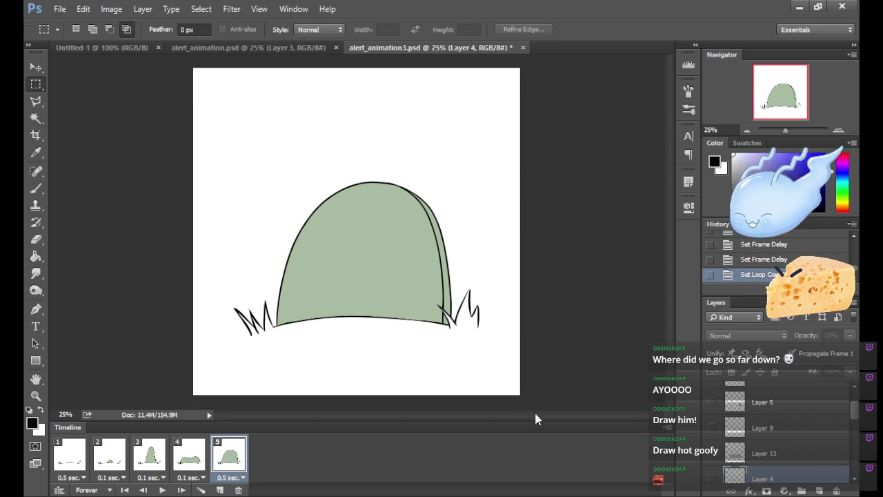
key("ctrl+s")
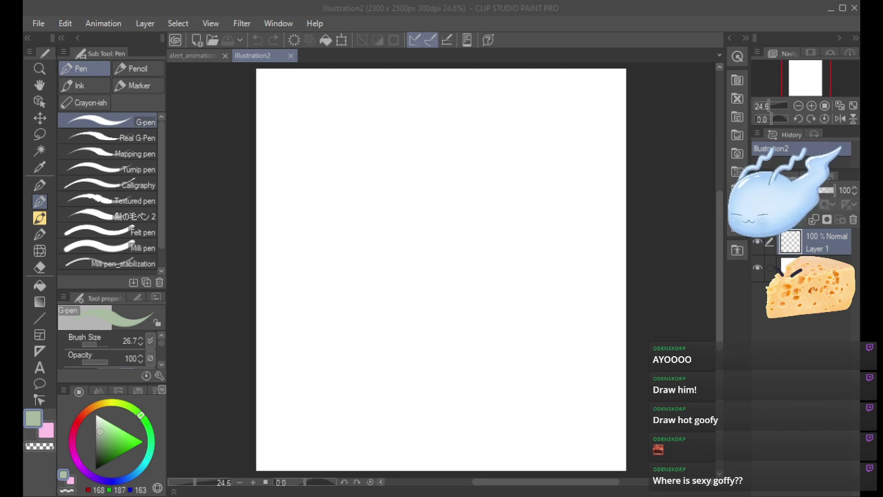
In Clip Studio Paint, sketch an oval head in the upper middle of Illustration2 with the black Skiss custom G-pen, erasing stray outer lines.
left_click(40, 184)
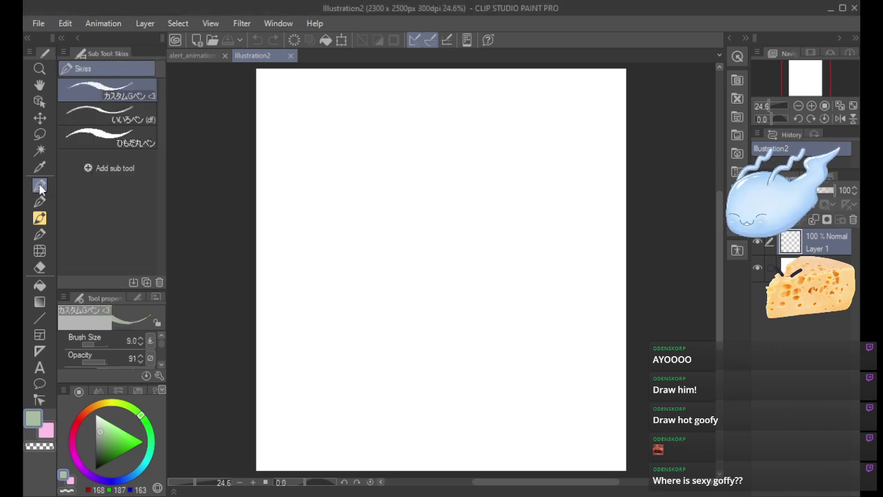
left_click(95, 469)
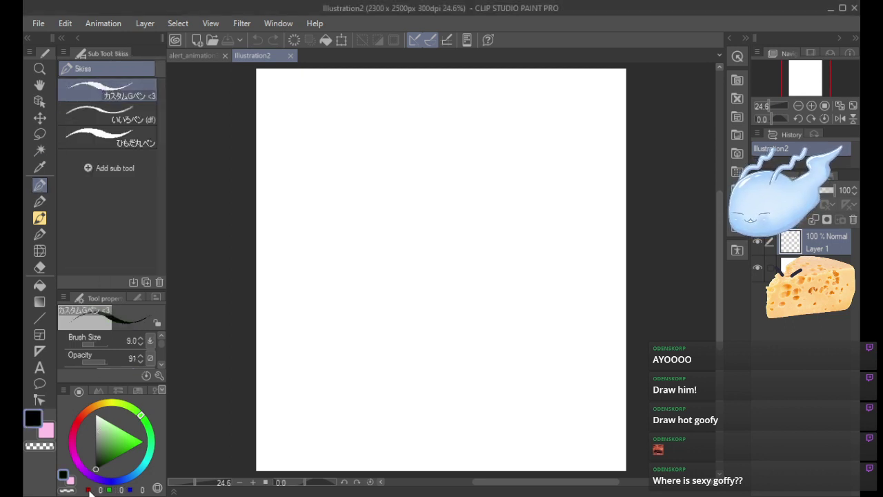
left_click(799, 106)
left_click(812, 104)
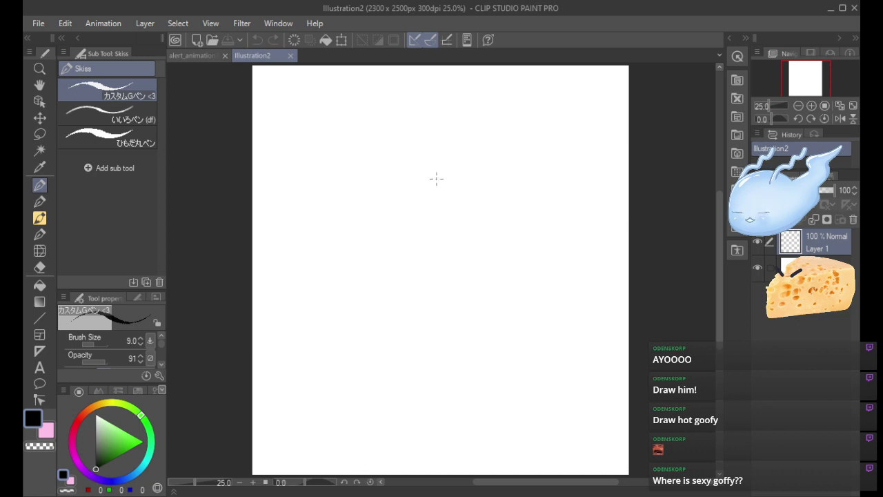
mouse_move(442, 219)
left_mouse_down()
mouse_move(435, 136)
mouse_move(474, 173)
mouse_move(469, 207)
left_mouse_up()
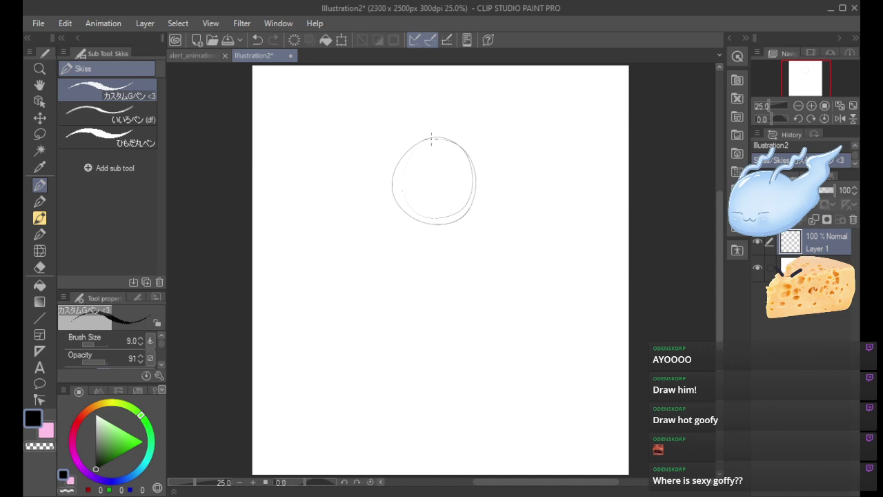
mouse_move(432, 140)
left_mouse_down()
mouse_move(403, 200)
mouse_move(468, 188)
mouse_move(437, 140)
mouse_move(414, 210)
mouse_move(464, 176)
left_mouse_up()
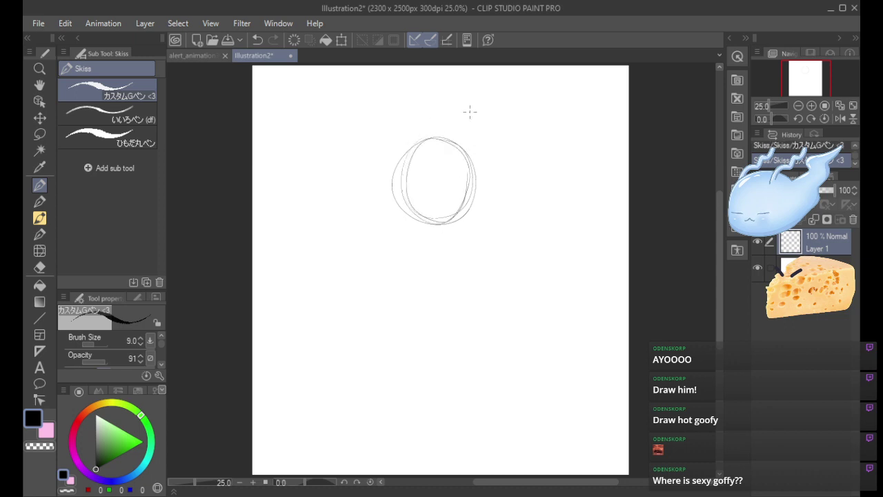
mouse_move(408, 175)
left_mouse_down()
mouse_move(397, 138)
mouse_move(393, 187)
mouse_move(407, 239)
mouse_move(402, 231)
left_mouse_up()
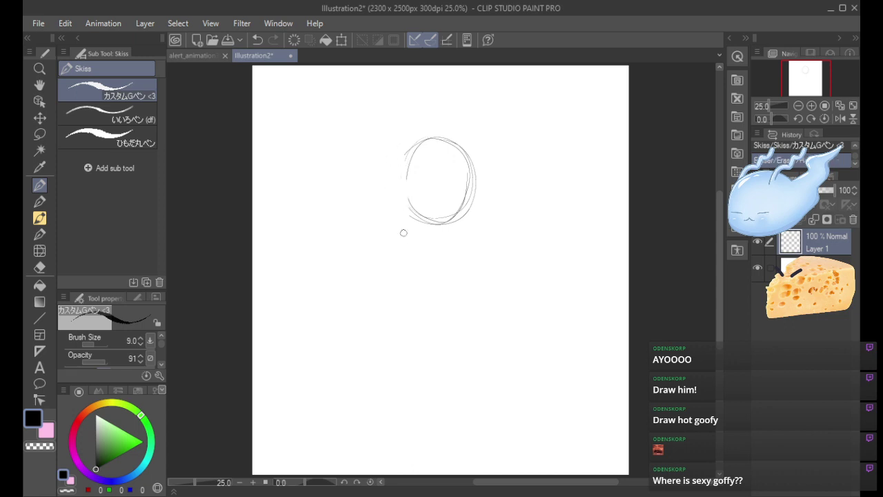
mouse_move(430, 135)
left_mouse_down()
mouse_move(402, 185)
mouse_move(412, 221)
left_mouse_up()
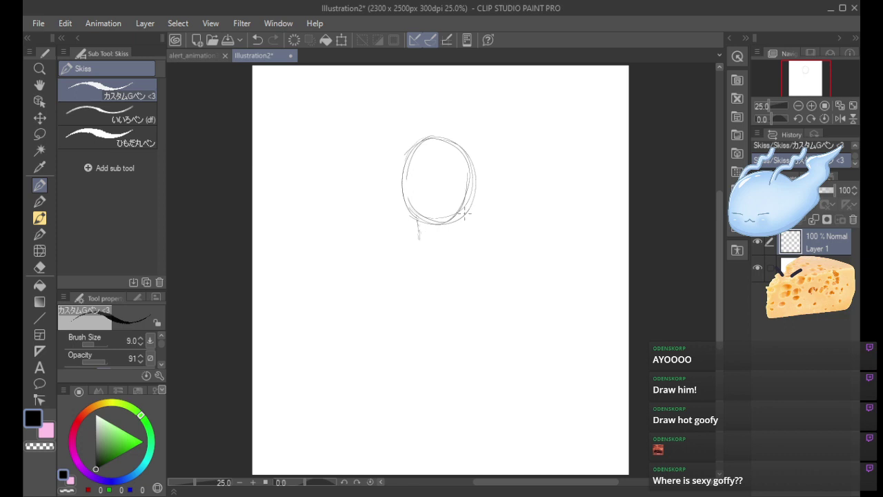
Sketch the neck below the head and the shoulder on the canvas's left side, curving down into the upper arm.
left_click_drag(465, 201, 465, 239)
left_click_drag(414, 221, 417, 251)
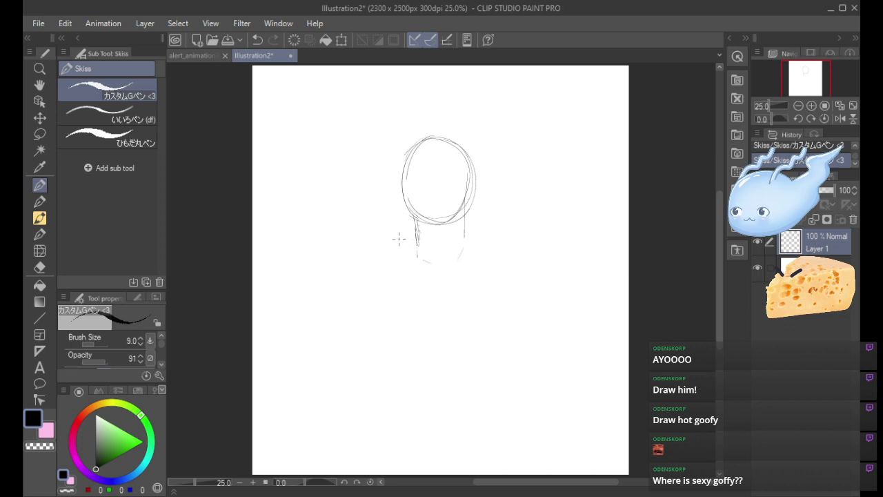
left_click_drag(418, 237, 382, 260)
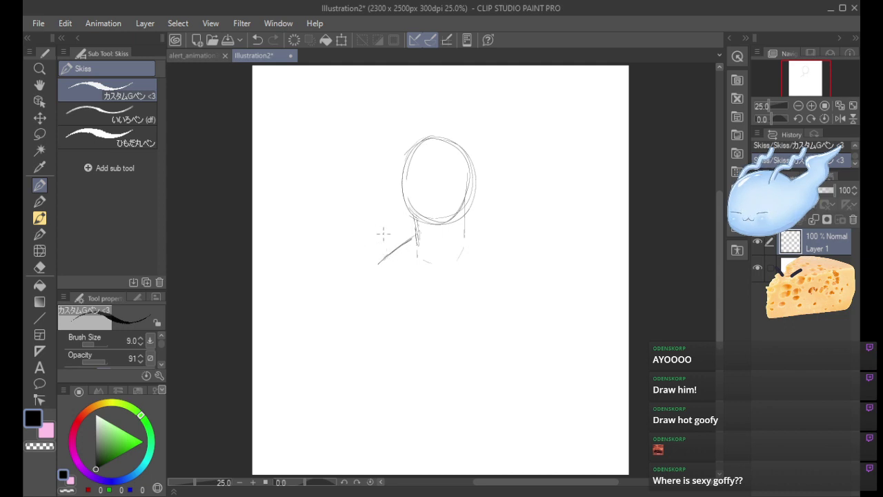
left_click_drag(389, 265, 373, 264)
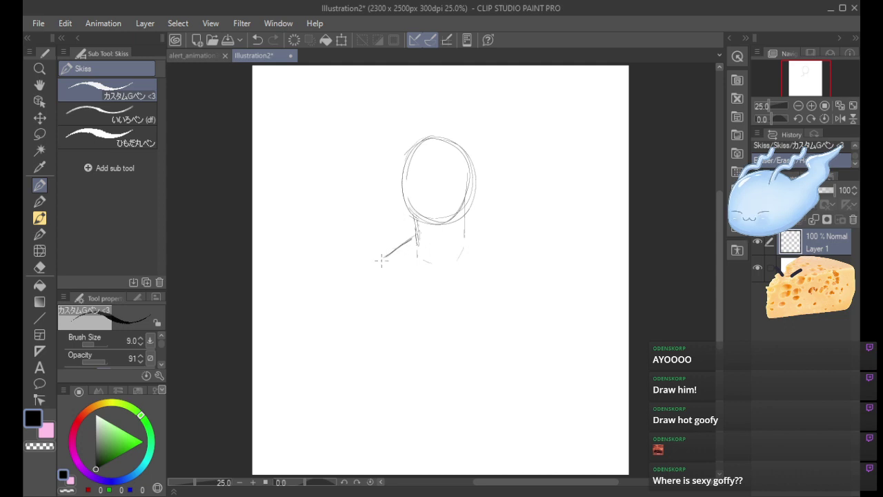
left_click_drag(389, 256, 350, 270)
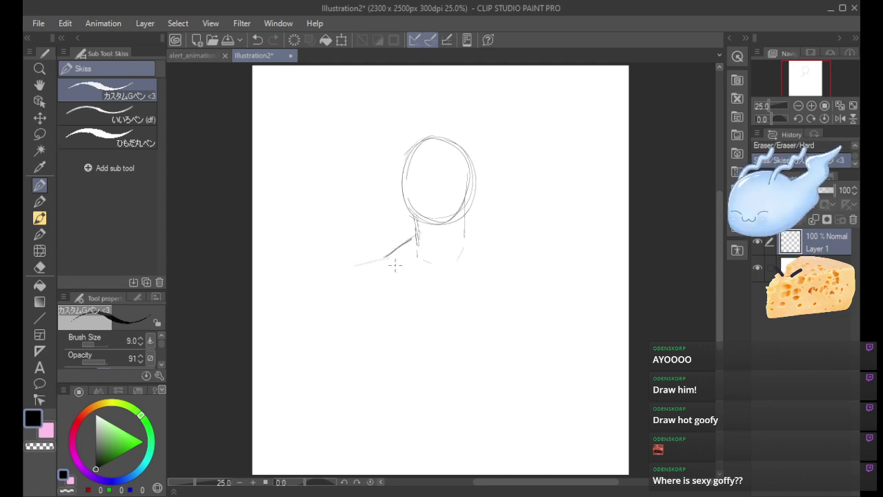
mouse_move(375, 260)
left_mouse_down()
mouse_move(345, 274)
mouse_move(329, 298)
mouse_move(328, 322)
left_mouse_up()
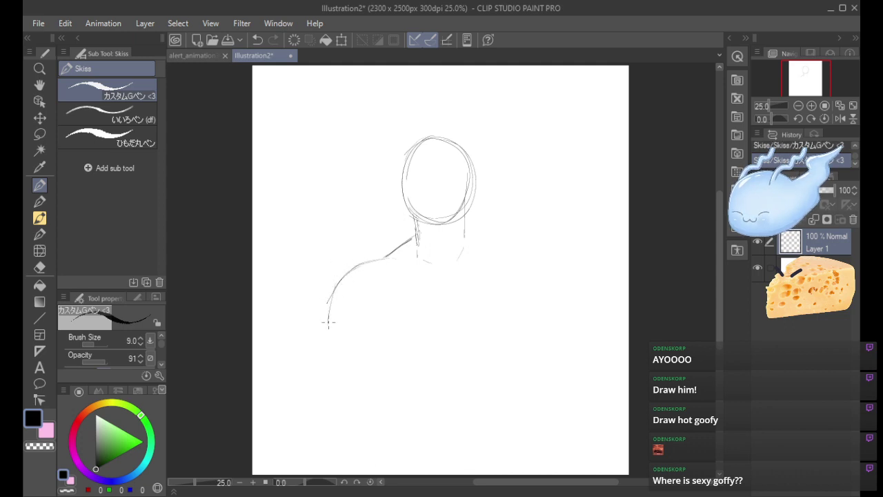
Extend the outer upper-arm line on the canvas's left side and sketch the curved undersides of both pectorals across the chest.
left_click_drag(337, 282, 329, 328)
left_click_drag(339, 280, 318, 378)
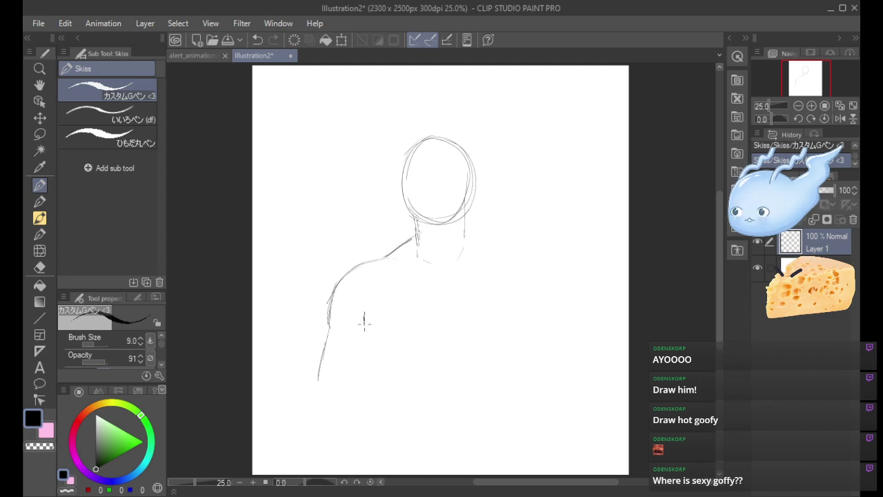
mouse_move(365, 323)
left_mouse_down()
mouse_move(376, 347)
mouse_move(426, 336)
left_mouse_up()
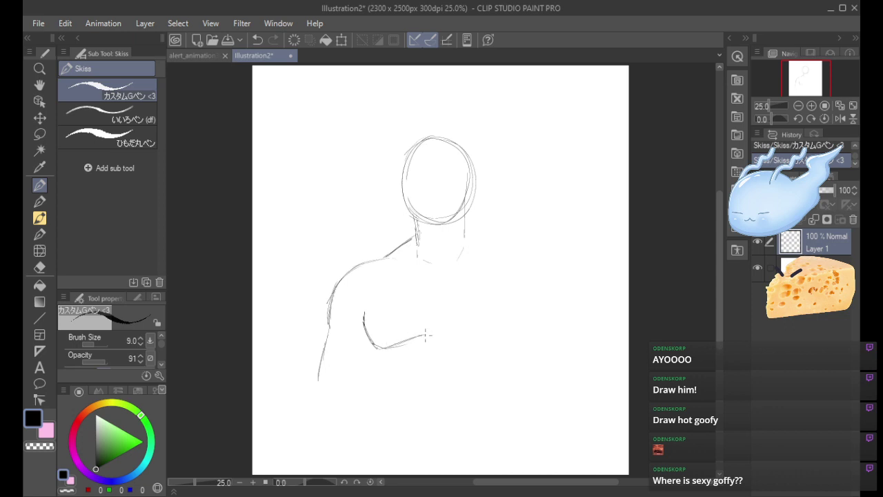
key("ctrl+z")
mouse_move(445, 334)
left_mouse_down()
mouse_move(499, 344)
mouse_move(523, 309)
left_mouse_up()
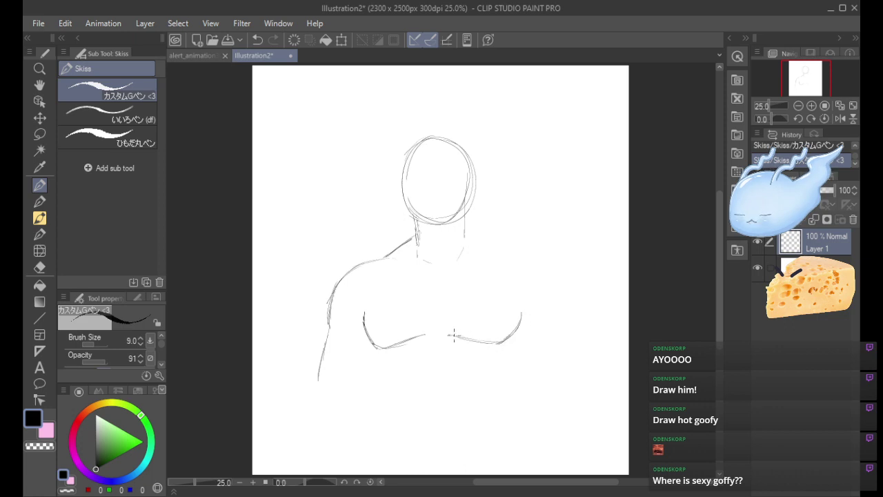
left_click_drag(454, 335, 500, 342)
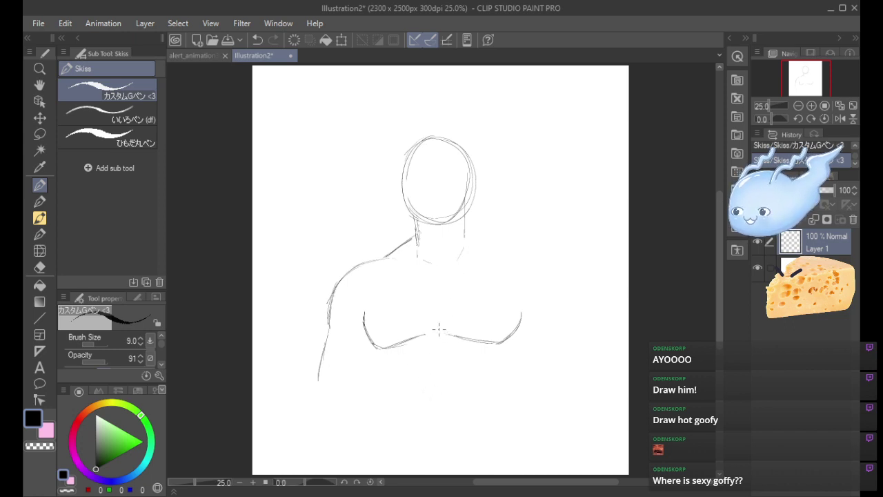
Draw a short vertical line between the pectorals and replace the stray marks at the neck base with faint collarbone strokes.
mouse_move(439, 308)
left_mouse_down()
mouse_move(440, 331)
mouse_move(450, 289)
mouse_move(435, 334)
left_mouse_up()
key("ctrl+z")
key("ctrl+z")
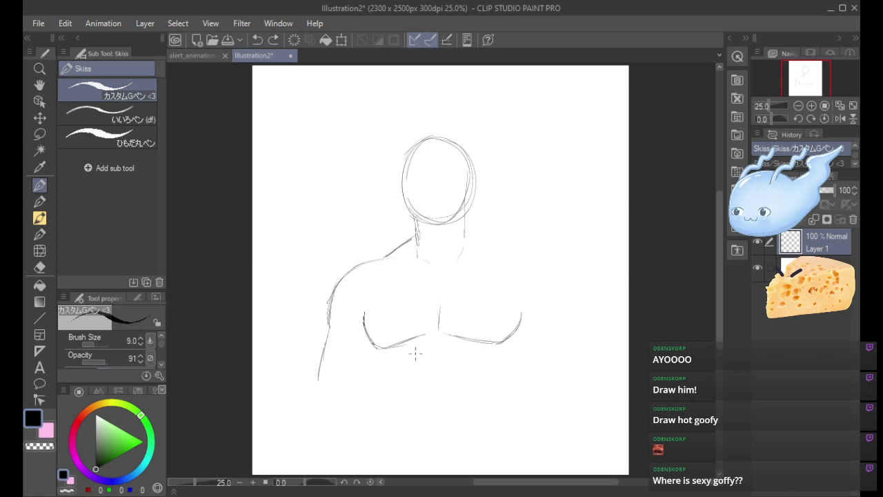
left_click_drag(426, 252, 417, 249)
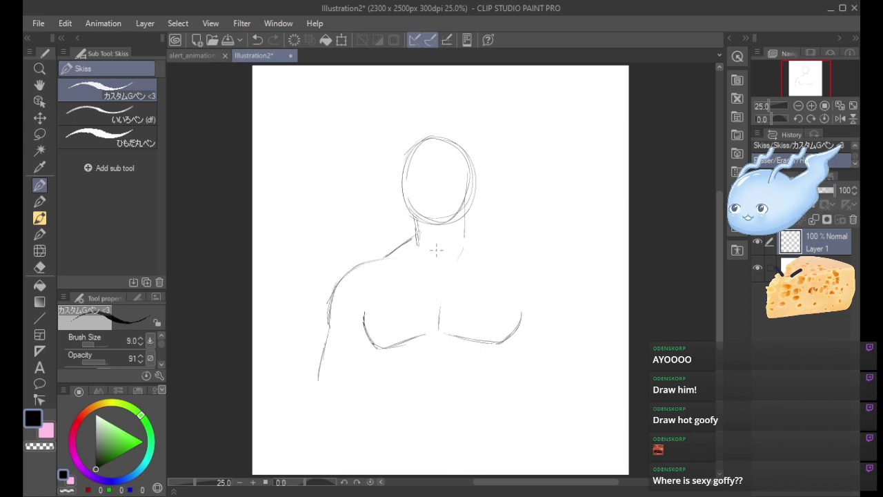
mouse_move(396, 261)
left_mouse_down()
mouse_move(437, 271)
mouse_move(433, 263)
left_mouse_up()
key("ctrl+z")
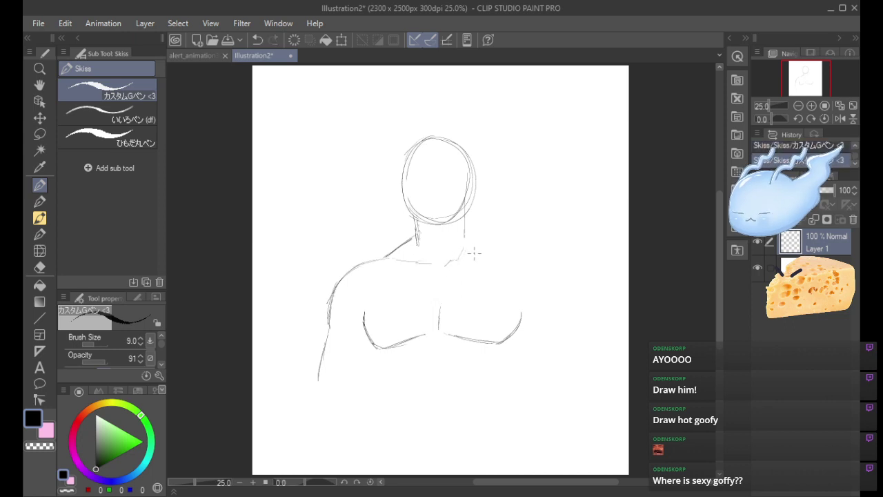
Sketch the collarbone and rounded shoulder on the canvas's right side, continuing into the outer and inner upper-arm lines.
left_click_drag(472, 256, 513, 247)
key("ctrl+z")
mouse_move(451, 263)
left_mouse_down()
mouse_move(517, 244)
mouse_move(543, 261)
mouse_move(553, 287)
left_mouse_up()
key("ctrl+z")
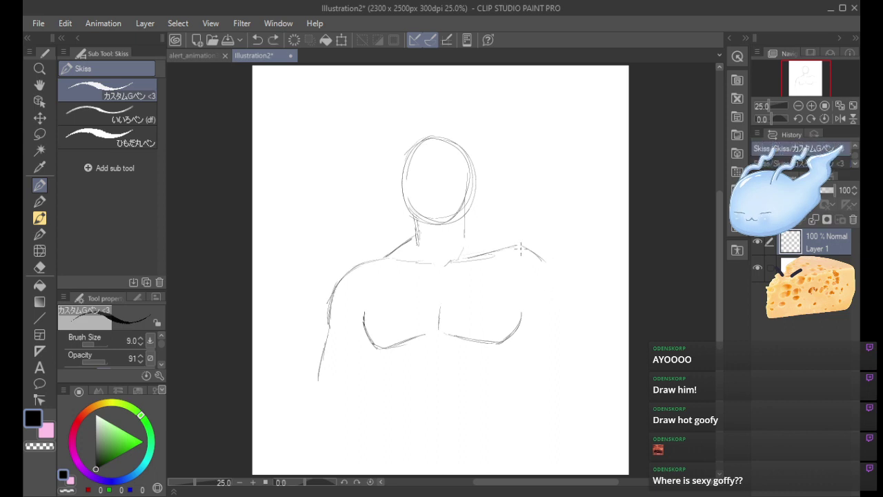
mouse_move(521, 247)
left_mouse_down()
mouse_move(512, 245)
mouse_move(558, 292)
mouse_move(575, 361)
left_mouse_up()
left_click_drag(573, 330, 571, 361)
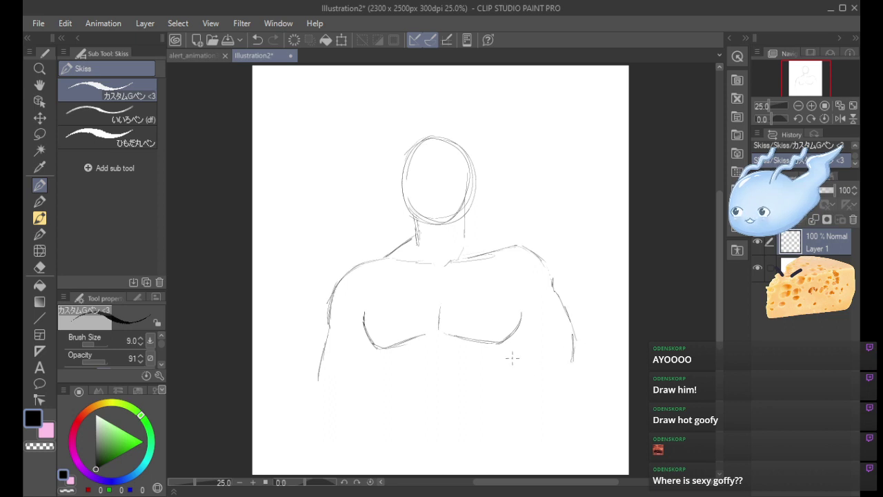
mouse_move(522, 310)
left_mouse_down()
mouse_move(512, 330)
mouse_move(544, 377)
left_mouse_up()
key("ctrl+z")
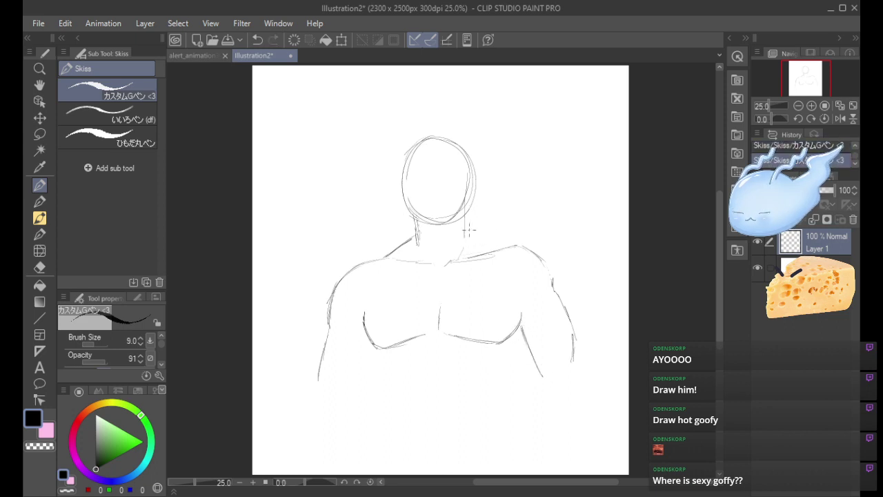
Draw the sloping trapezius lines from the neck to both shoulders and reinforce the shoulder contours.
left_click_drag(466, 230, 504, 250)
left_click_drag(383, 256, 417, 235)
mouse_move(496, 244)
left_mouse_down()
mouse_move(537, 255)
mouse_move(553, 279)
left_mouse_up()
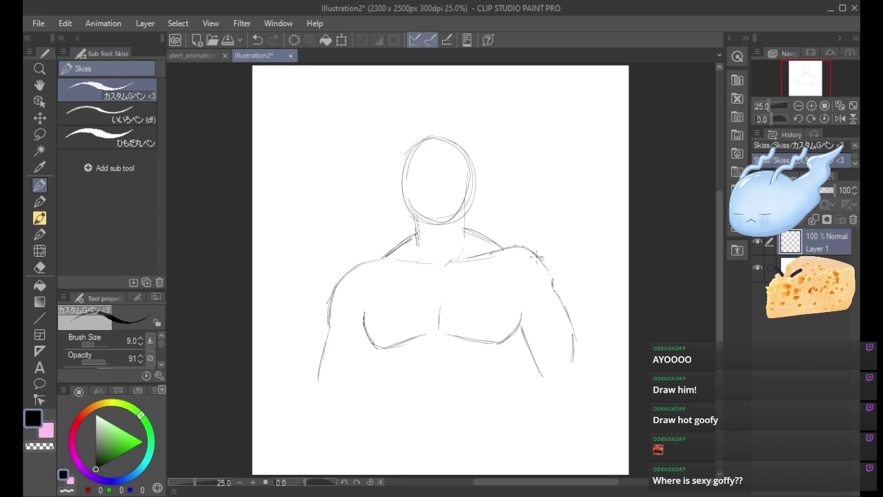
left_click_drag(536, 256, 557, 292)
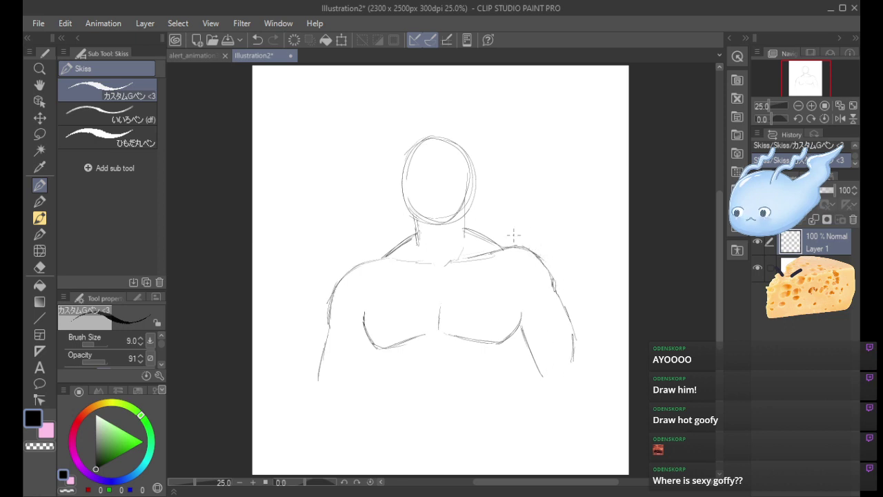
mouse_move(333, 292)
left_mouse_down()
mouse_move(355, 265)
mouse_move(372, 261)
left_mouse_up()
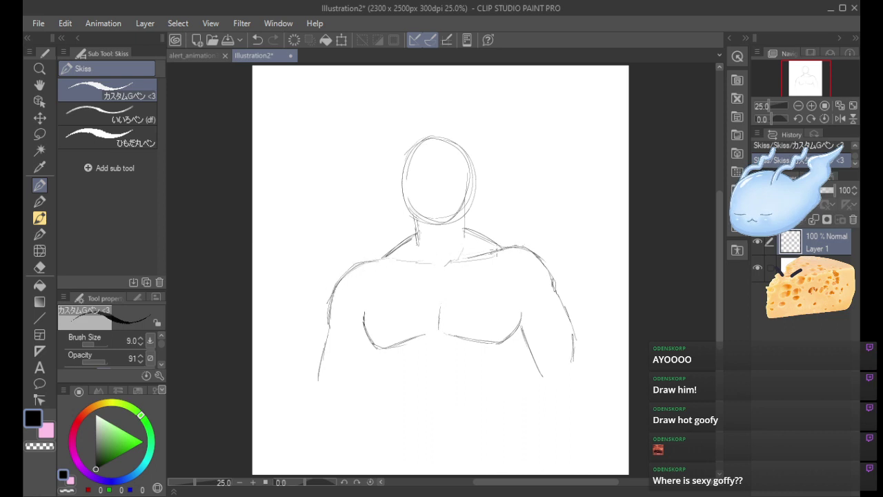
left_click_drag(529, 246, 557, 291)
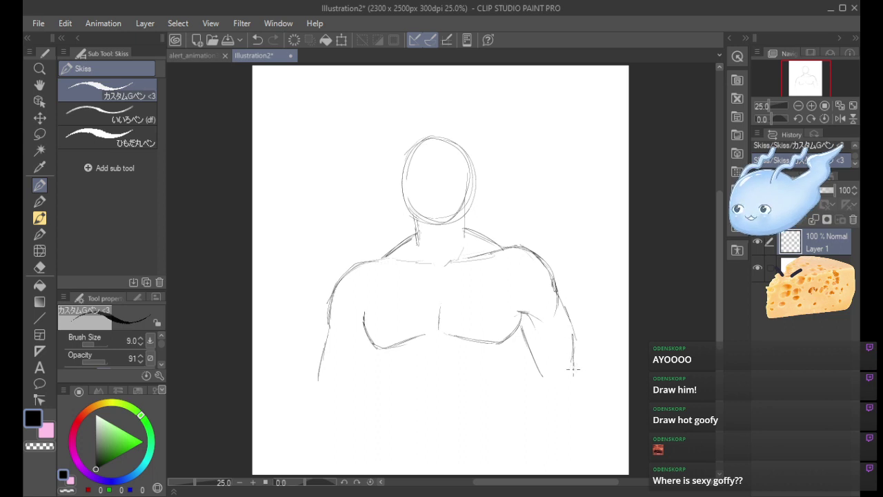
Sketch the elbow and both edges of the forearm on the canvas's right side, redrawing the outer edge.
left_click_drag(567, 356, 586, 386)
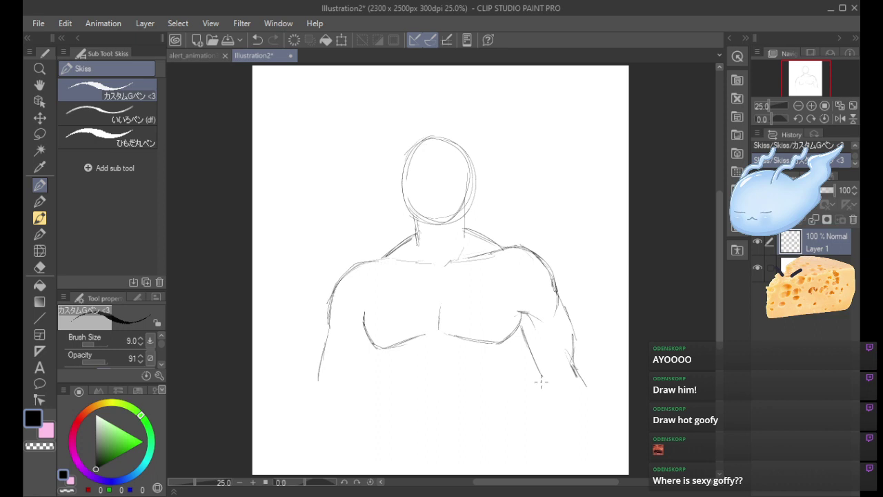
left_click_drag(542, 380, 550, 428)
left_click_drag(545, 397, 554, 428)
left_click_drag(585, 384, 584, 426)
key("ctrl+z")
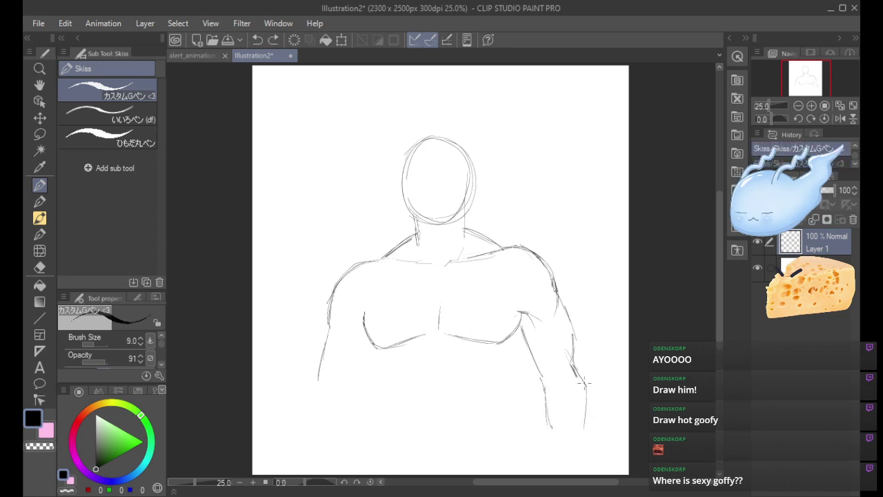
left_click_drag(586, 383, 585, 431)
key("ctrl+z")
key("ctrl+z")
left_click_drag(588, 395, 587, 436)
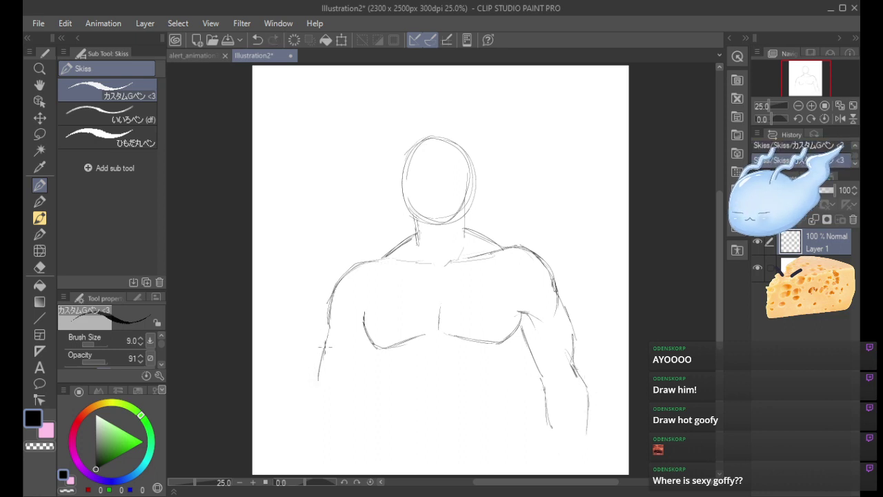
Lengthen the arm on the canvas's left side with its inner edge and sketch the ribcage side below the armpit.
mouse_move(322, 362)
left_mouse_down()
mouse_move(318, 404)
mouse_move(318, 388)
left_mouse_up()
mouse_move(365, 329)
left_mouse_down()
mouse_move(338, 350)
mouse_move(354, 326)
mouse_move(367, 355)
mouse_move(372, 347)
mouse_move(367, 384)
mouse_move(373, 351)
mouse_move(352, 423)
left_mouse_up()
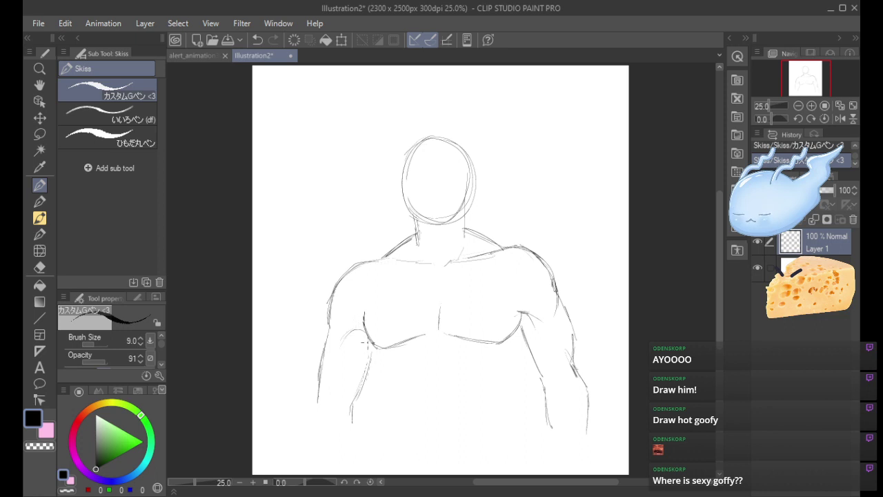
left_click_drag(365, 345, 372, 365)
left_click_drag(372, 353, 387, 377)
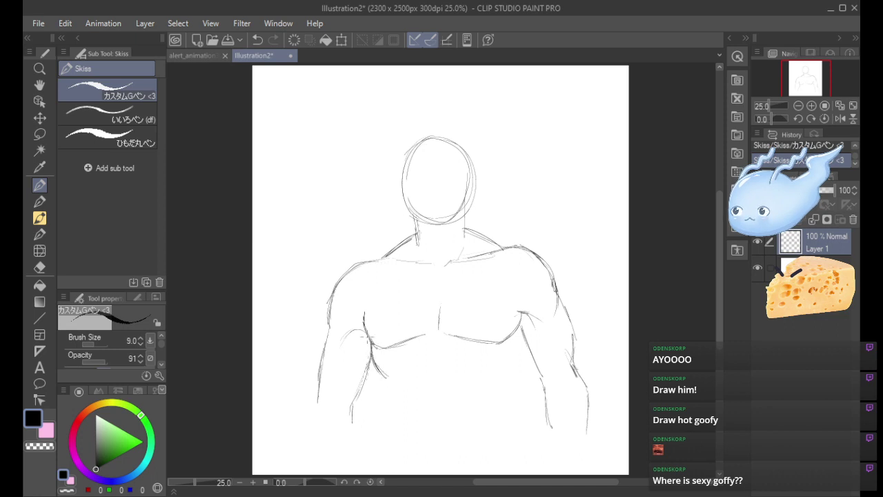
left_click_drag(372, 342, 370, 363)
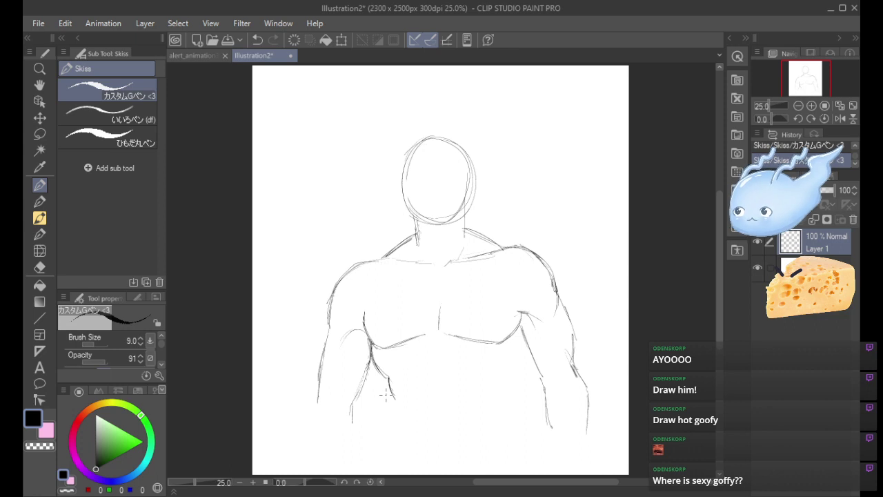
Move the whole body sketch higher on the canvas and scale it down slightly, keeping it roughly centred.
left_click_drag(719, 259, 721, 234)
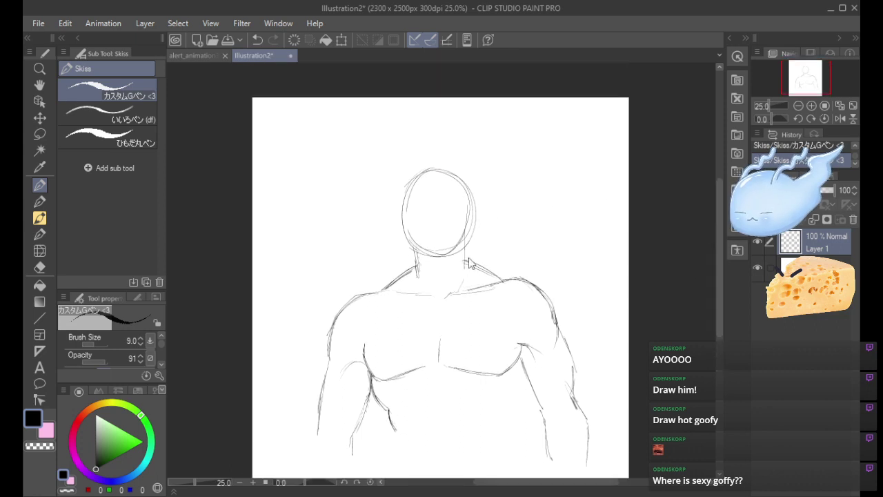
scroll(473, 256, "down", 2)
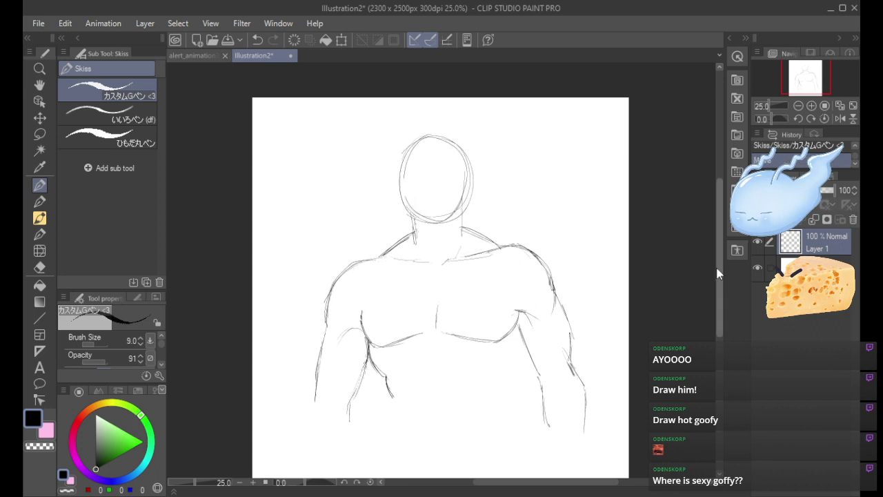
scroll(722, 290, "down", 2)
scroll(724, 276, "up", 2)
scroll(720, 289, "down", 2)
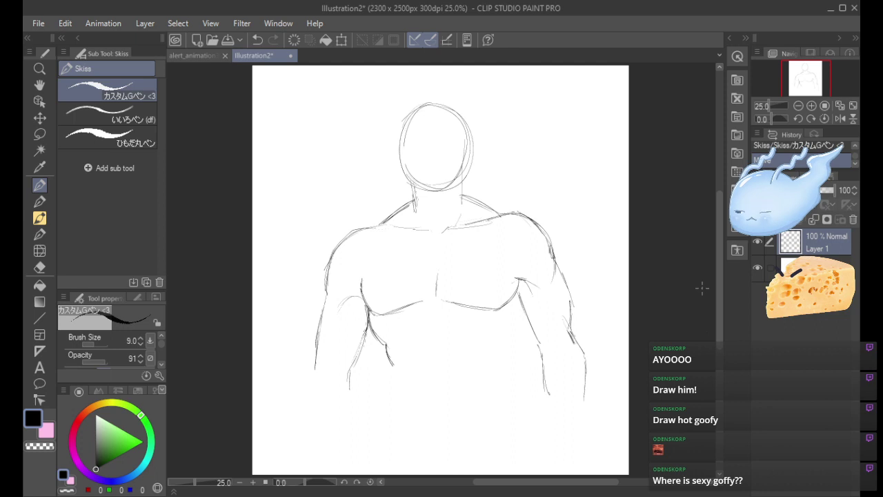
left_click(342, 39)
left_click_drag(586, 101, 551, 129)
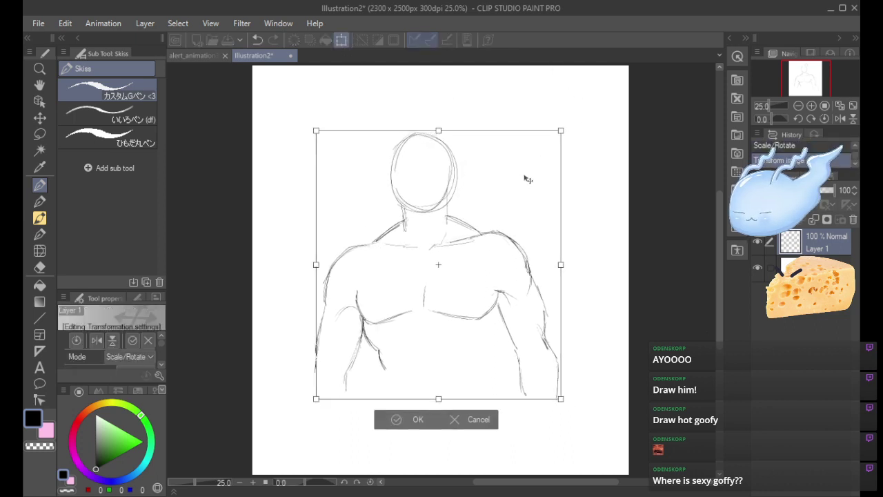
left_click_drag(524, 177, 529, 170)
left_click(418, 418)
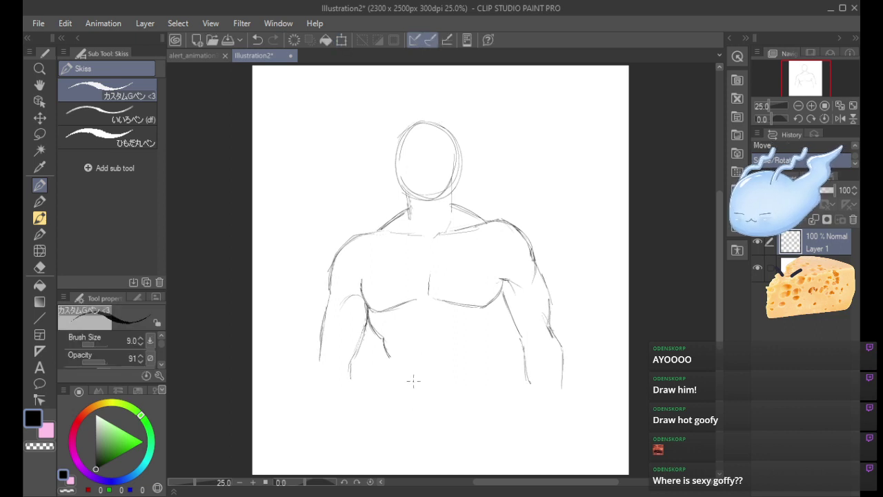
left_click_drag(391, 359, 385, 404)
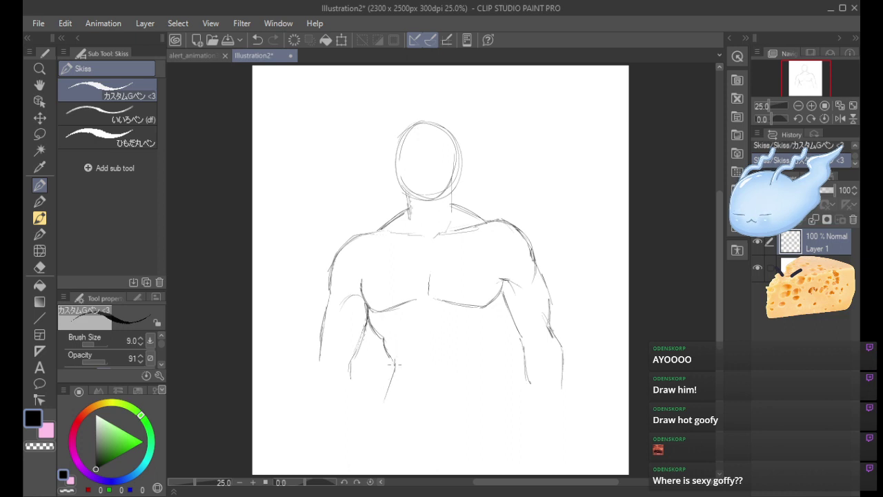
left_click_drag(395, 365, 376, 419)
key("ctrl+z")
key("ctrl+z")
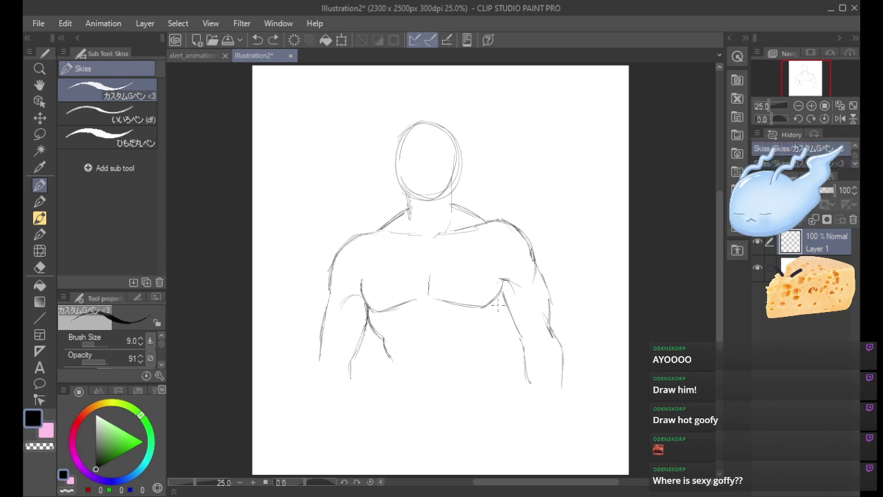
Sketch both sides of the torso tapering to the waist, with short hip and groin lines below.
left_click_drag(501, 301, 500, 338)
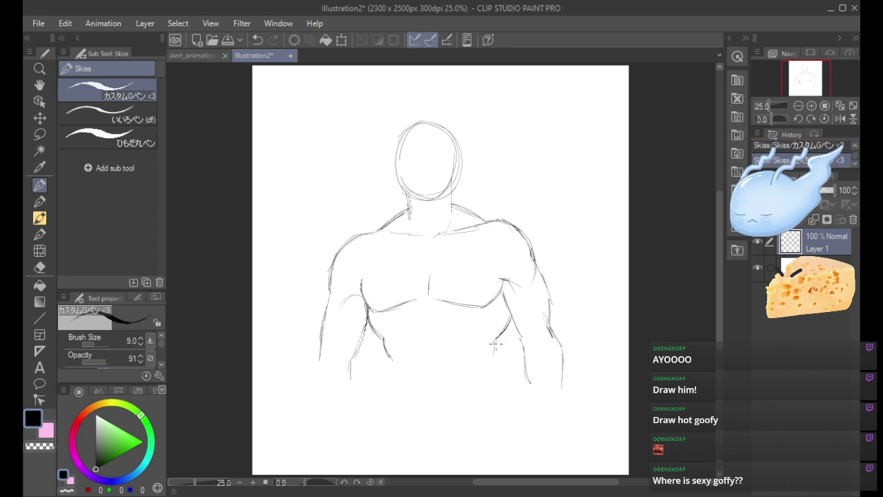
left_click_drag(496, 342, 474, 398)
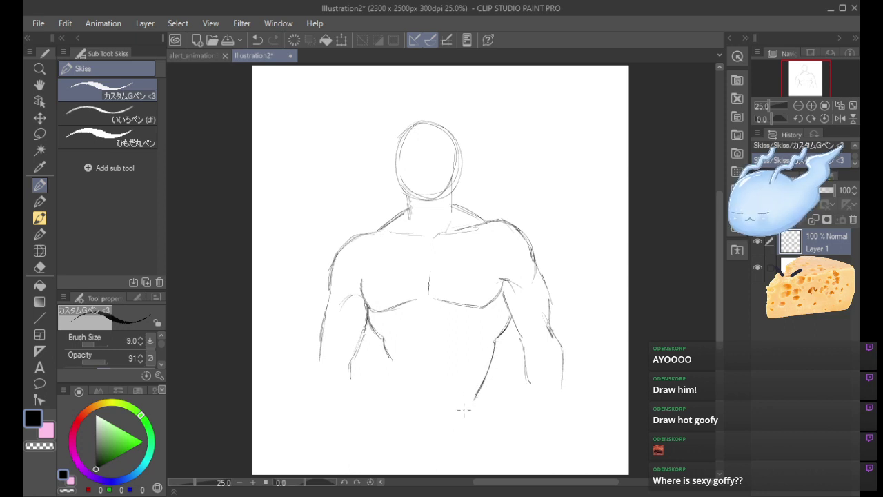
mouse_move(471, 400)
left_mouse_down()
mouse_move(433, 445)
mouse_move(470, 401)
mouse_move(476, 414)
left_mouse_up()
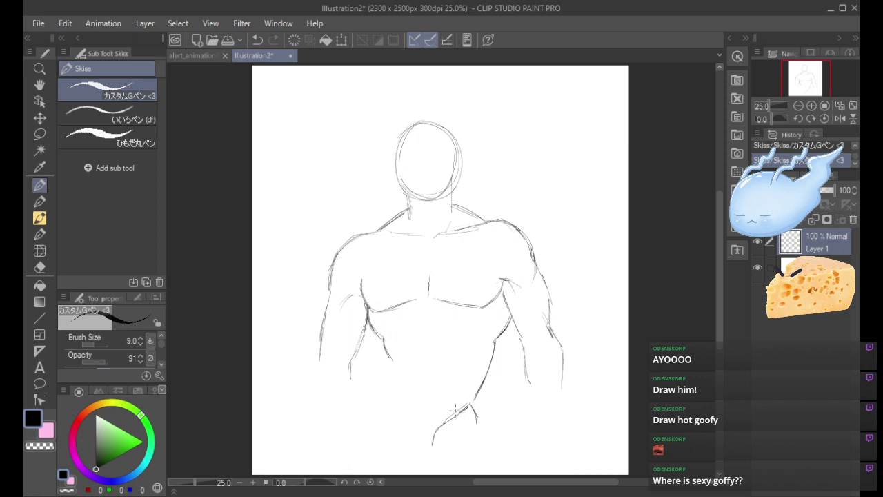
mouse_move(395, 375)
left_mouse_down()
mouse_move(377, 409)
mouse_move(388, 427)
left_mouse_up()
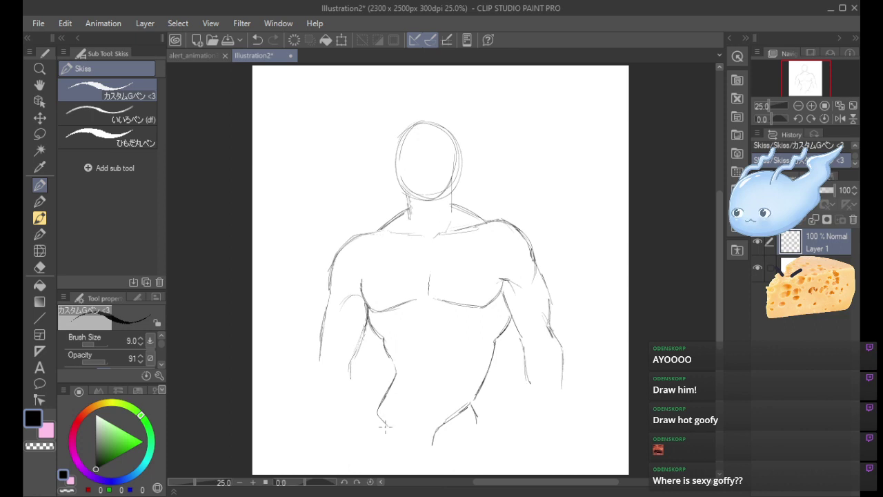
mouse_move(381, 419)
left_mouse_down()
mouse_move(394, 441)
mouse_move(371, 433)
left_mouse_up()
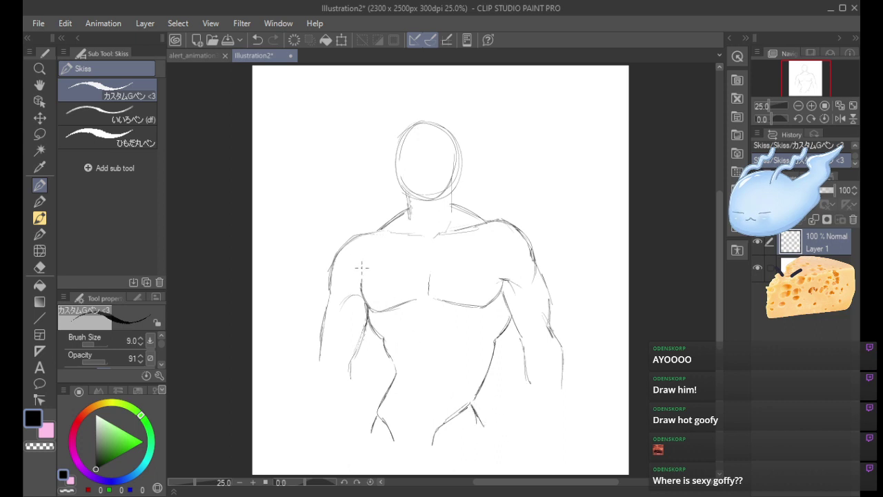
Lasso the pectoral lines and enlarge them slightly toward the shoulder on the canvas's right side with Scale/Rotate.
mouse_move(362, 274)
left_mouse_down()
mouse_move(360, 305)
mouse_move(381, 313)
left_mouse_up()
key("ctrl+z")
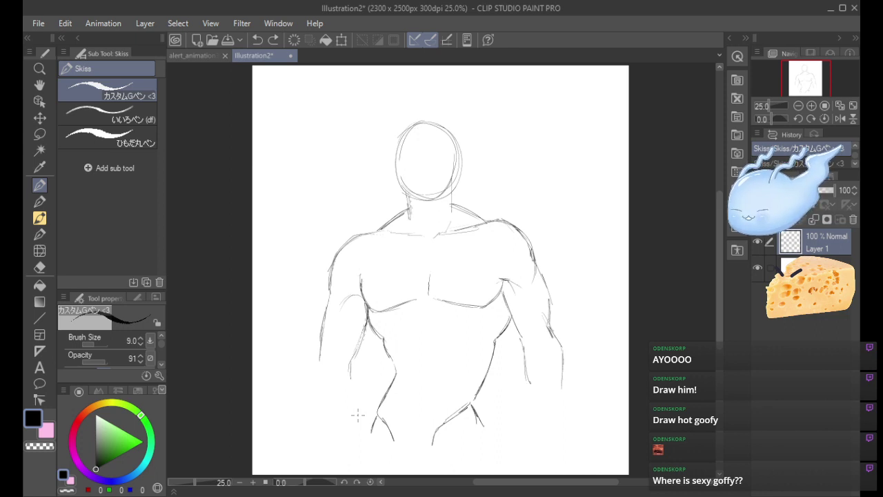
key("m")
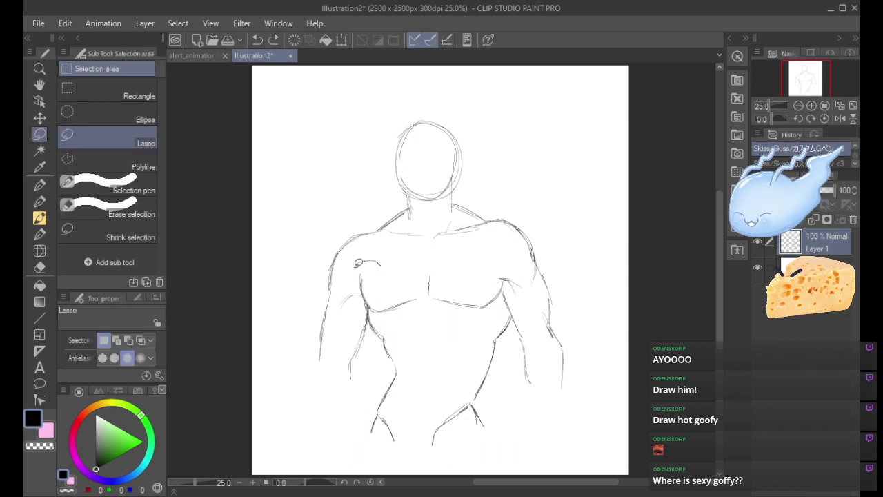
mouse_move(358, 262)
left_mouse_down()
mouse_move(361, 275)
mouse_move(356, 259)
mouse_move(508, 262)
mouse_move(475, 314)
mouse_move(378, 317)
mouse_move(366, 297)
left_mouse_up()
key("ctrl+z")
left_click(497, 353)
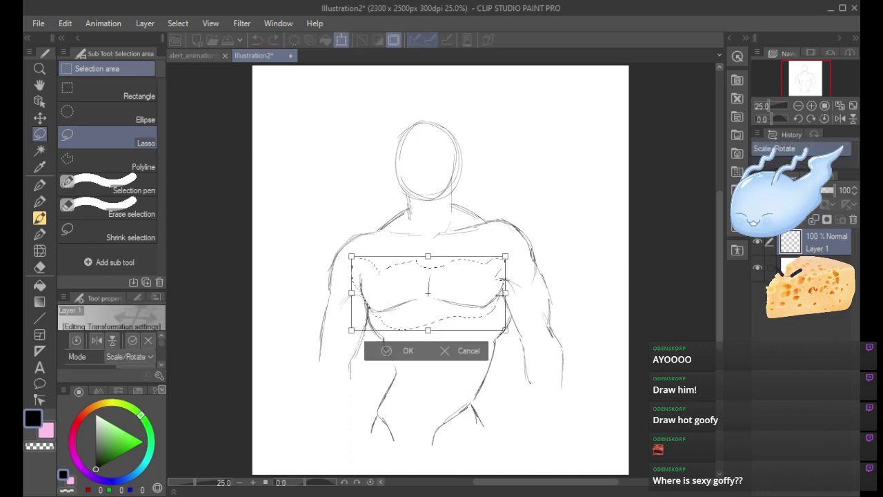
left_click_drag(504, 256, 512, 252)
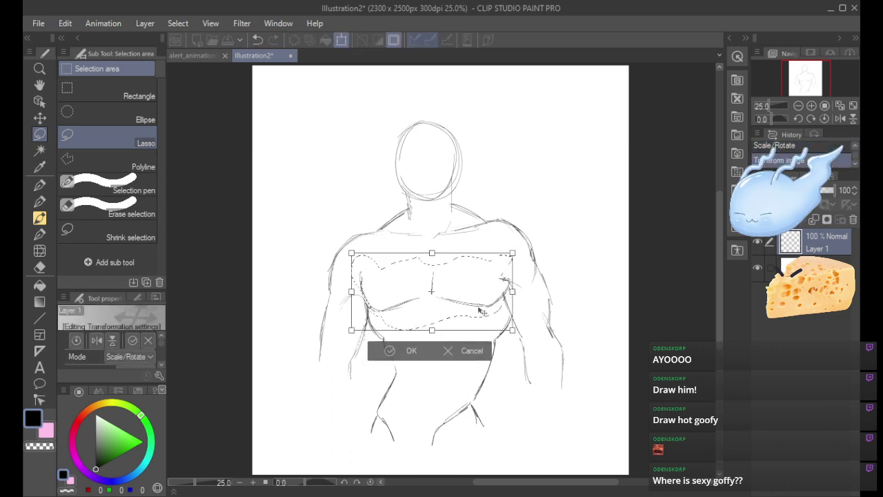
left_click(410, 352)
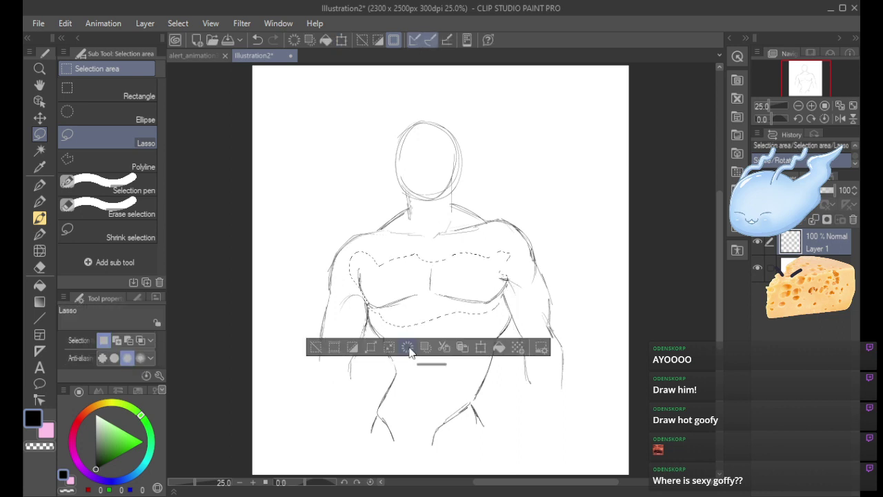
Clear the selection, clean up the right pectoral's outer edge and redraw the left collarbone with the カスタムGペン brush.
key("ctrl+d")
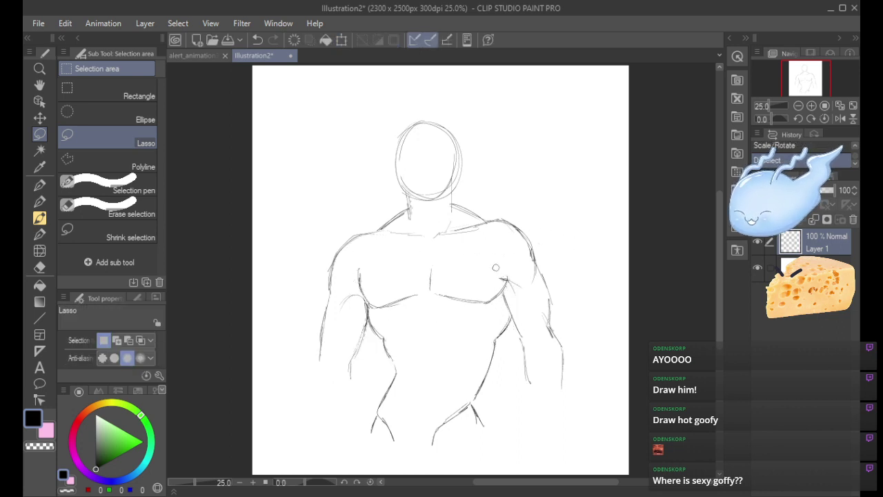
mouse_move(512, 281)
left_mouse_down()
mouse_move(520, 290)
mouse_move(508, 283)
left_mouse_up()
left_click(47, 184)
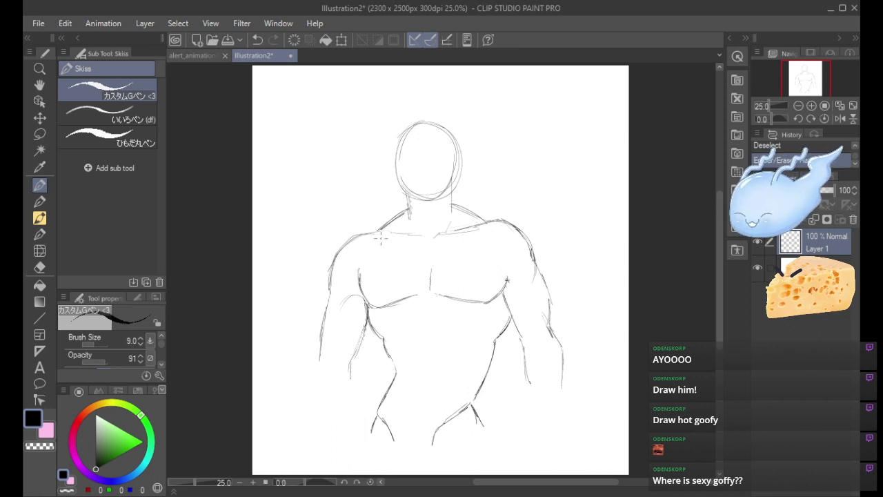
left_click_drag(384, 235, 420, 234)
key("ctrl+z")
key("ctrl+z")
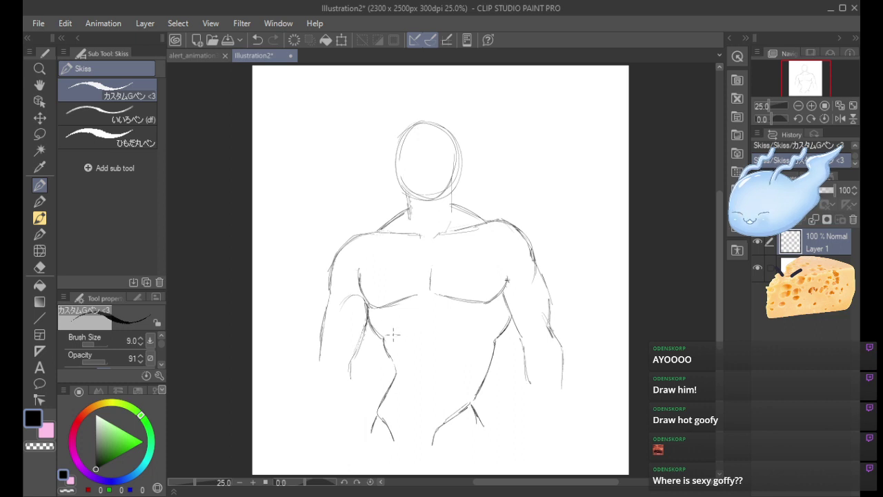
Sketch the upper abdominal muscles below the chest and short rib lines along both sides of the torso.
mouse_move(402, 332)
left_mouse_down()
mouse_move(416, 334)
mouse_move(390, 330)
left_mouse_up()
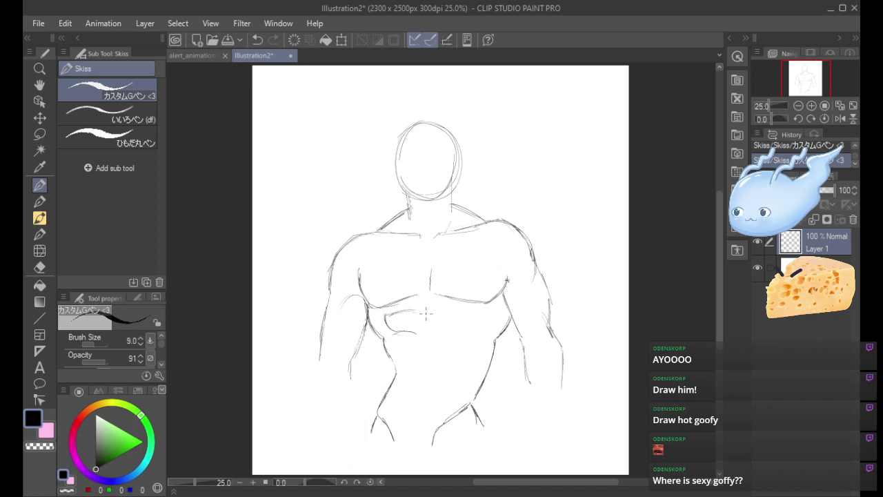
left_click_drag(420, 317, 420, 324)
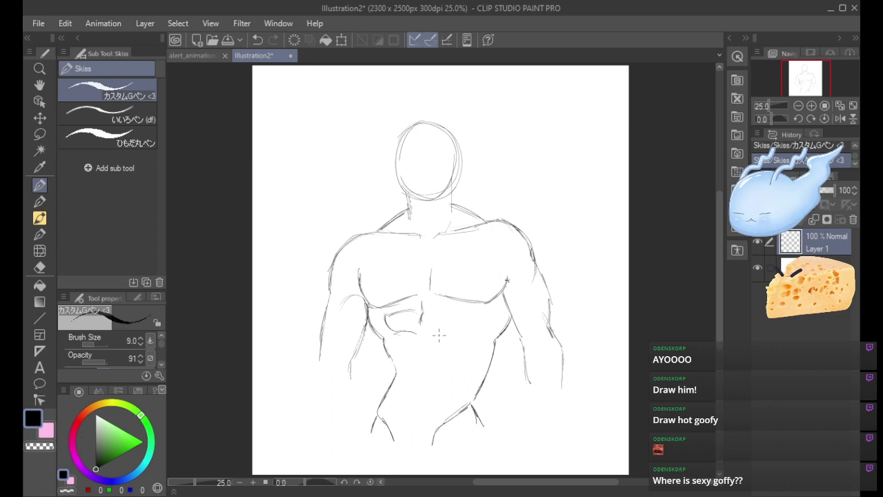
mouse_move(428, 335)
left_mouse_down()
mouse_move(462, 326)
mouse_move(459, 316)
mouse_move(422, 312)
mouse_move(461, 317)
left_mouse_up()
mouse_move(398, 337)
left_mouse_down()
mouse_move(420, 338)
mouse_move(446, 350)
left_mouse_up()
mouse_move(486, 310)
left_mouse_down()
mouse_move(498, 306)
mouse_move(496, 315)
left_mouse_up()
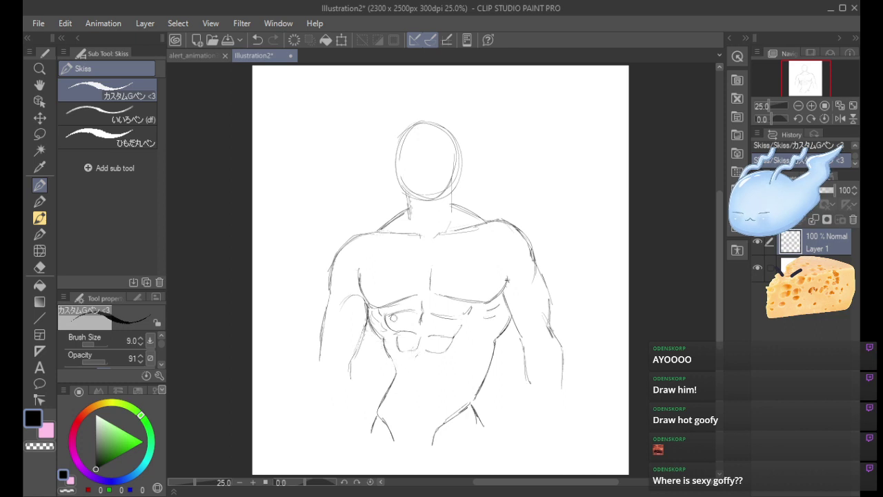
Erase the left waist and hip outline and redraw it as a cleaner curve from the ribs to the hip.
mouse_move(399, 383)
left_mouse_down()
mouse_move(371, 428)
mouse_move(387, 418)
mouse_move(397, 446)
left_mouse_up()
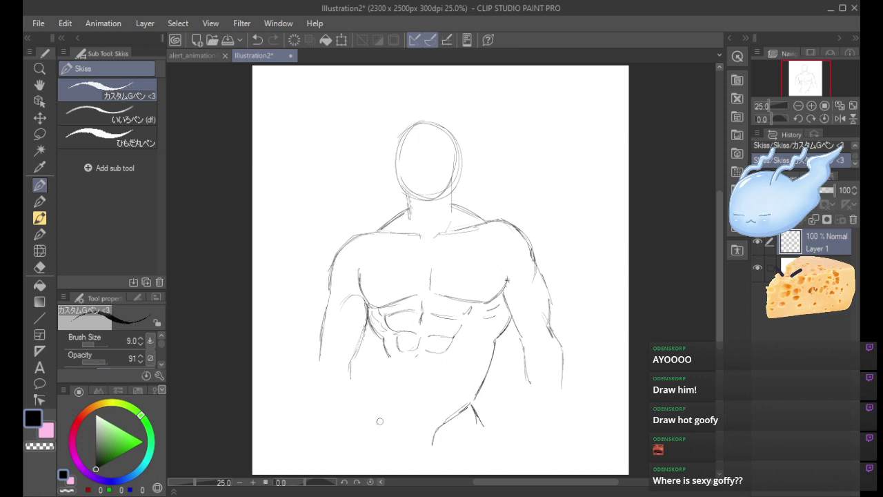
mouse_move(388, 350)
left_mouse_down()
mouse_move(385, 342)
mouse_move(387, 360)
mouse_move(366, 374)
left_mouse_up()
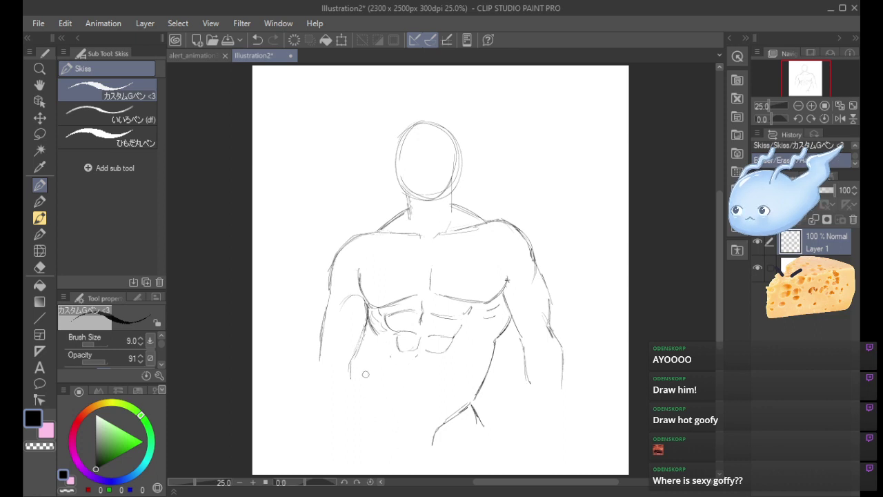
mouse_move(368, 312)
left_mouse_down()
mouse_move(391, 357)
mouse_move(386, 344)
mouse_move(376, 408)
left_mouse_up()
key("ctrl+z")
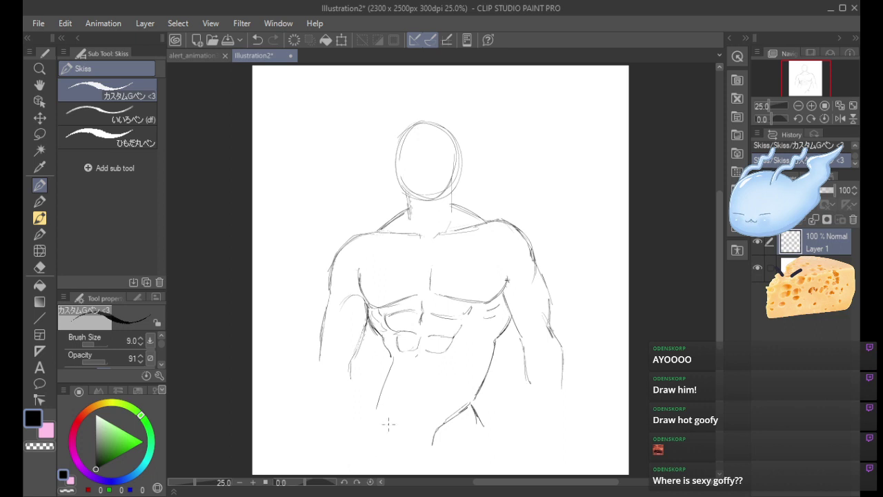
mouse_move(392, 359)
left_mouse_down()
mouse_move(376, 409)
mouse_move(390, 436)
left_mouse_up()
key("ctrl+z")
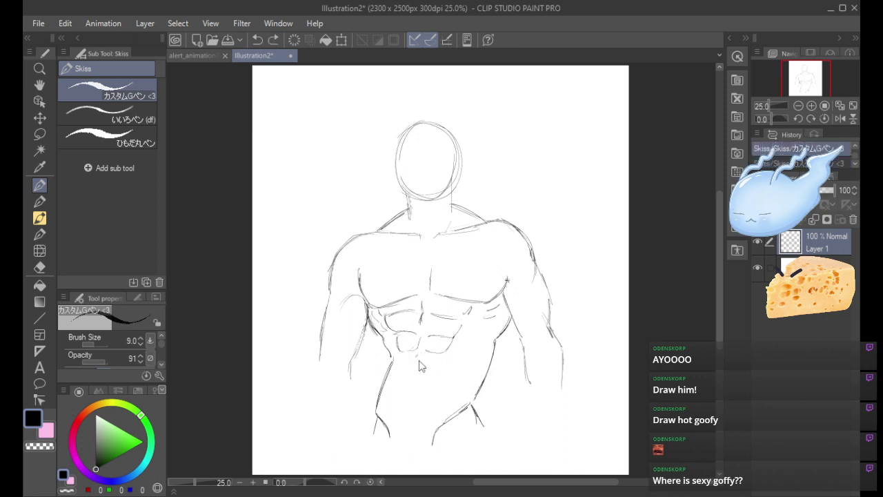
Sketch the navel and the lower abdomen's side lines, and extend the right forearm's two outlines downward.
left_click_drag(415, 376, 416, 374)
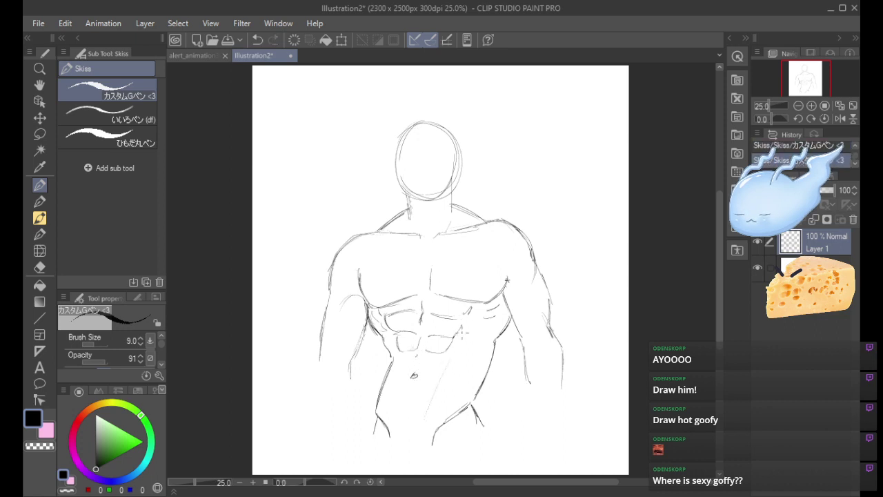
left_click_drag(396, 355, 397, 393)
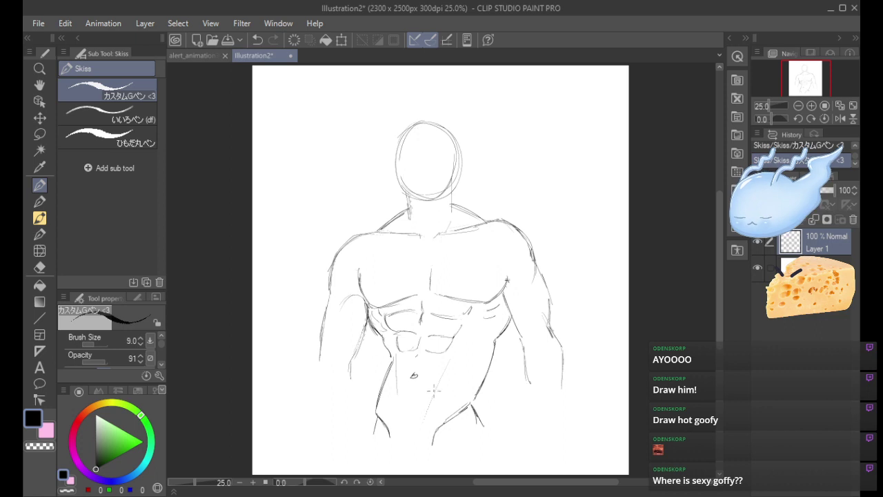
left_click_drag(450, 361, 429, 410)
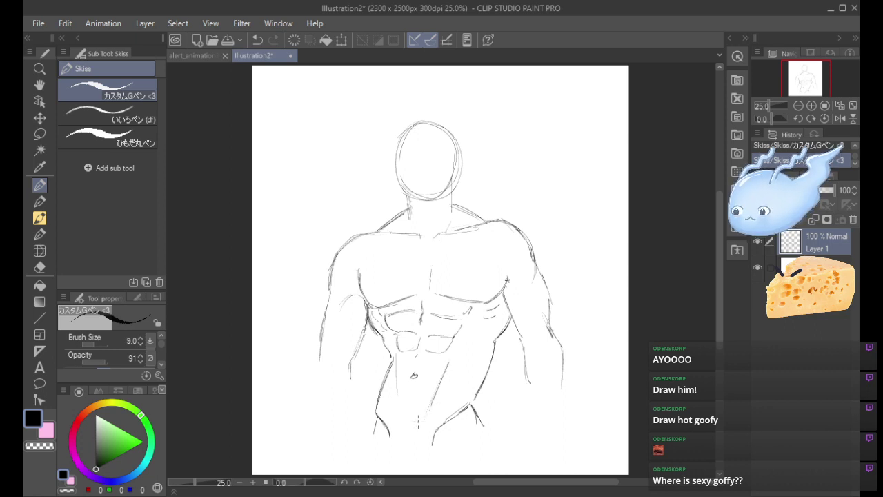
left_click_drag(524, 365, 546, 433)
left_click_drag(562, 364, 564, 419)
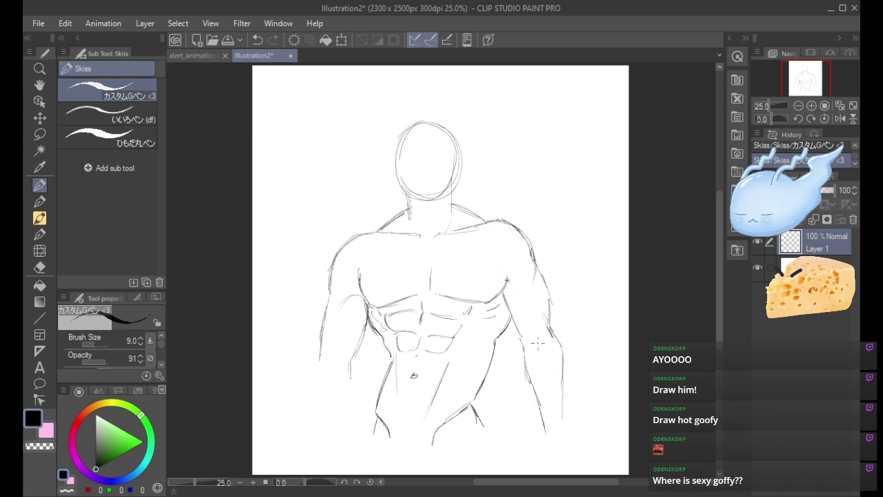
Move the whole figure higher on the canvas and scale it down slightly with Scale/Rotate.
left_click_drag(514, 330, 516, 304)
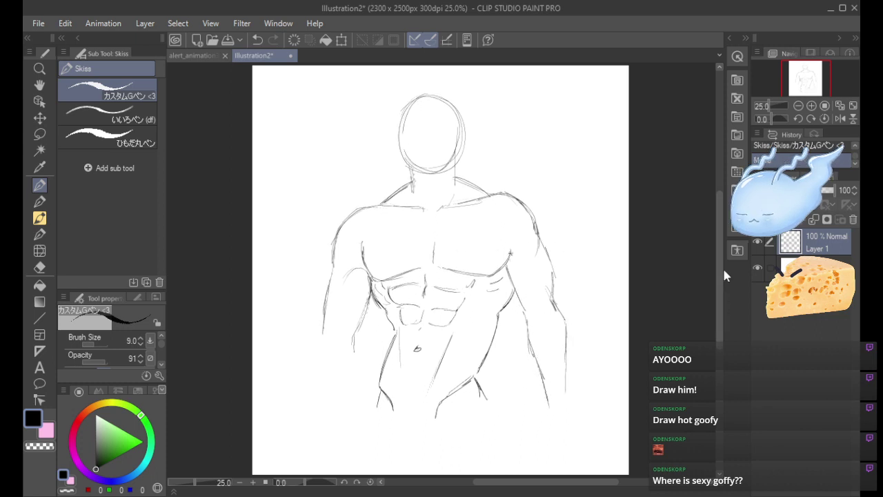
left_click_drag(720, 284, 716, 293)
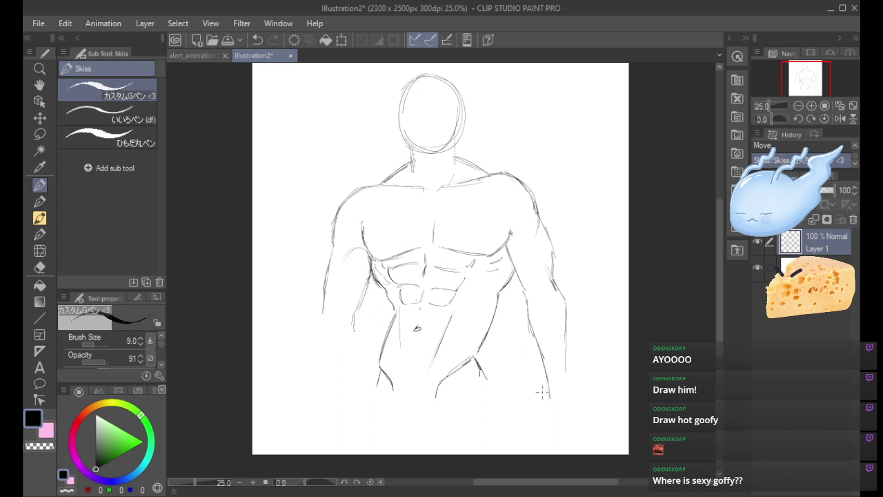
left_click(341, 39)
left_click_drag(568, 71, 557, 88)
left_click(417, 420)
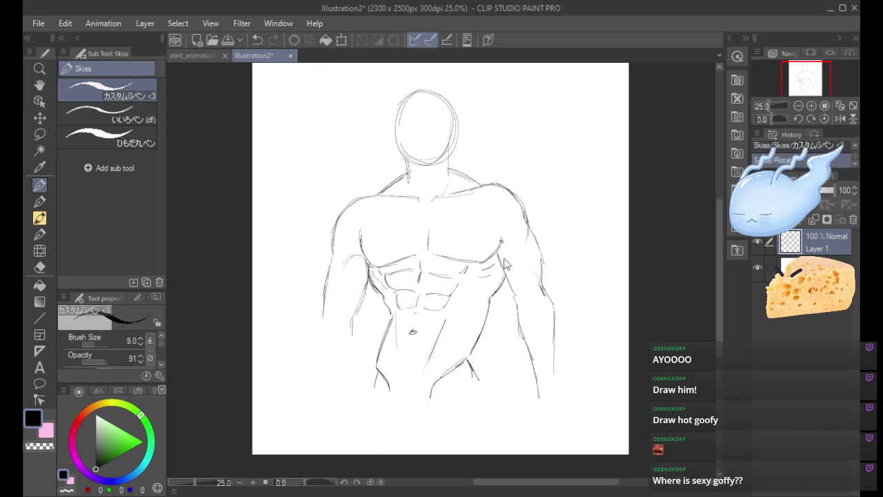
left_click_drag(502, 238, 503, 238)
mouse_move(719, 259)
left_mouse_down()
mouse_move(715, 230)
mouse_move(717, 260)
left_mouse_up()
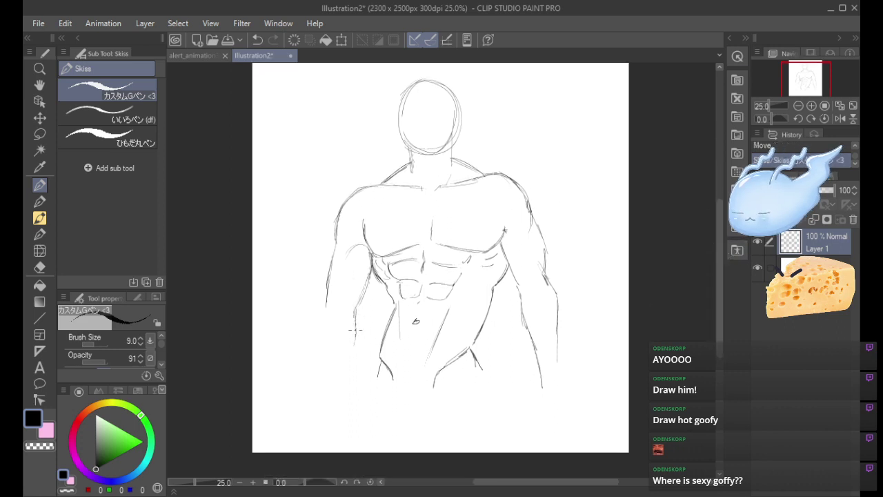
Extend the left forearm's inner and outer outlines down toward the wrist.
left_click_drag(360, 329, 348, 375)
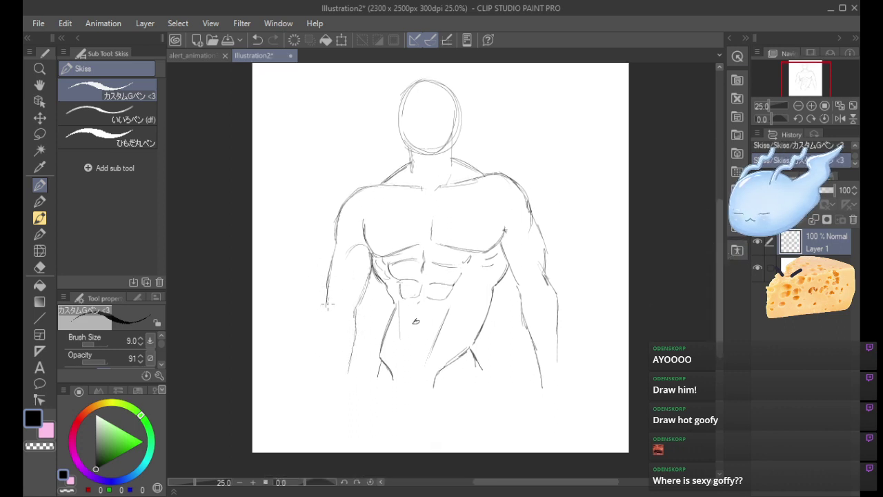
mouse_move(325, 314)
left_mouse_down()
mouse_move(322, 400)
mouse_move(323, 382)
left_mouse_up()
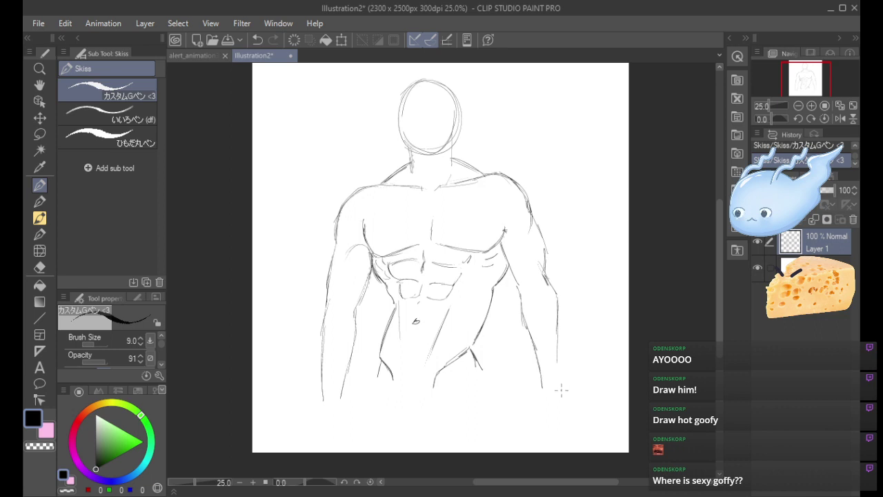
Select the head and neck with the Lasso, delete them and clear the selection.
key("m")
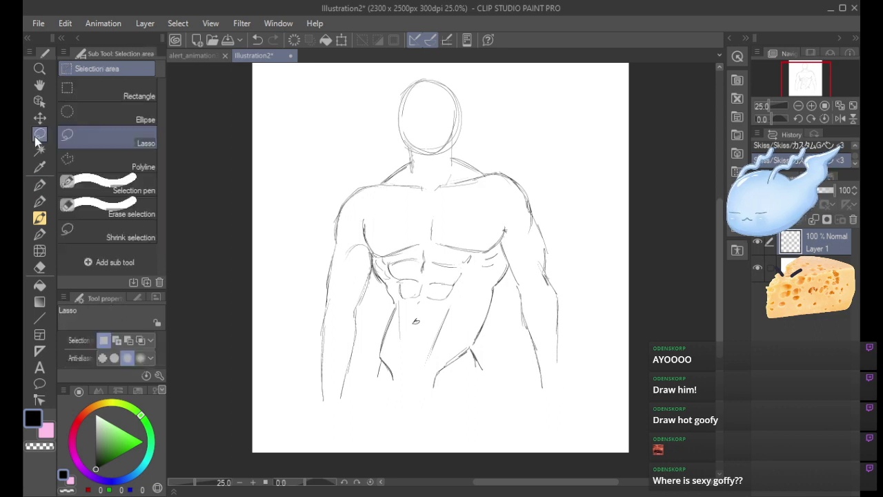
mouse_move(419, 169)
left_mouse_down()
mouse_move(456, 64)
mouse_move(484, 131)
mouse_move(440, 162)
left_mouse_up()
left_click(431, 200)
left_click(329, 197)
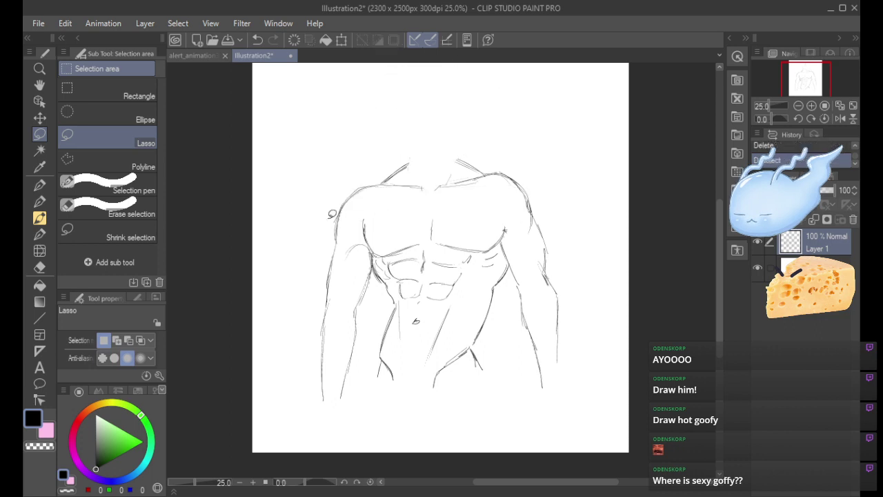
key("ctrl+z")
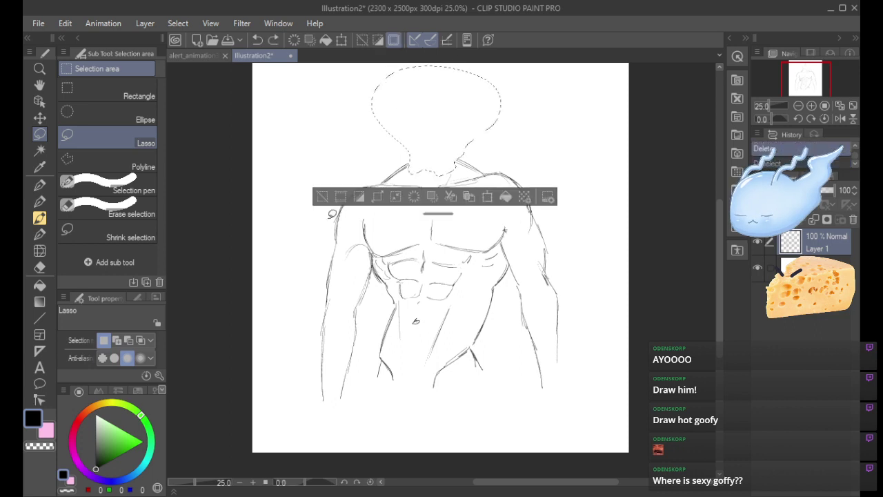
left_click(294, 382)
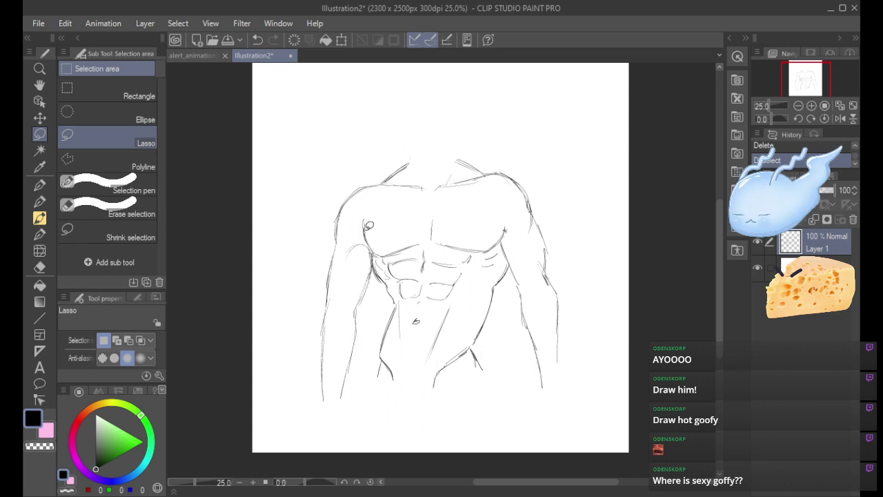
Lasso the left arm, shorten and shift it slightly outward with Scale/Rotate, and clear the selection.
mouse_move(365, 212)
left_mouse_down()
mouse_move(350, 169)
mouse_move(267, 369)
mouse_move(346, 419)
mouse_move(378, 292)
mouse_move(368, 238)
left_mouse_up()
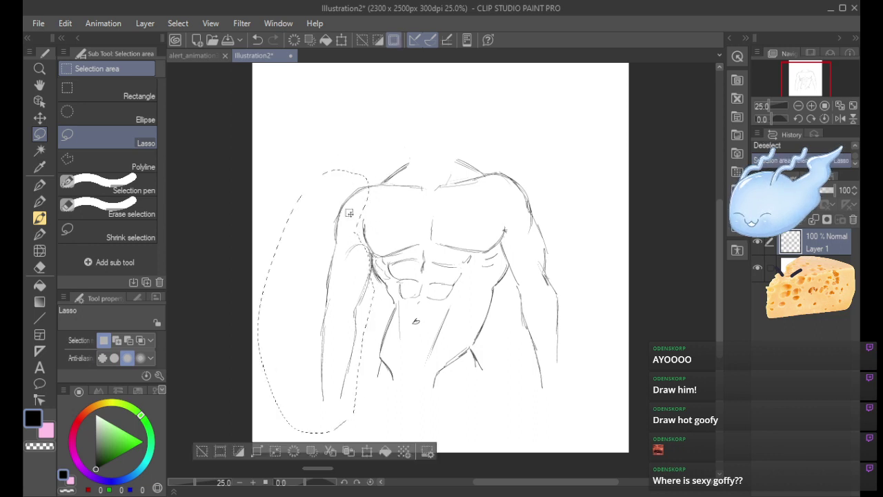
left_click(367, 451)
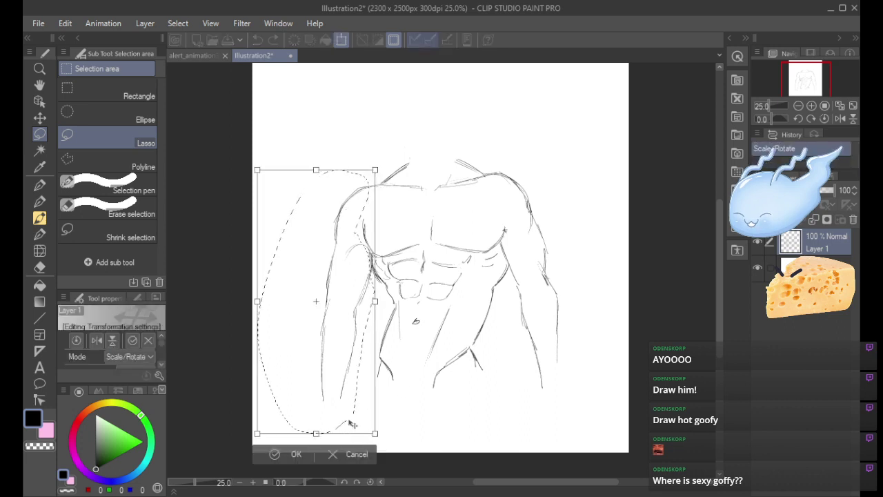
left_click_drag(315, 434, 310, 423)
left_click(302, 442)
left_click(284, 445)
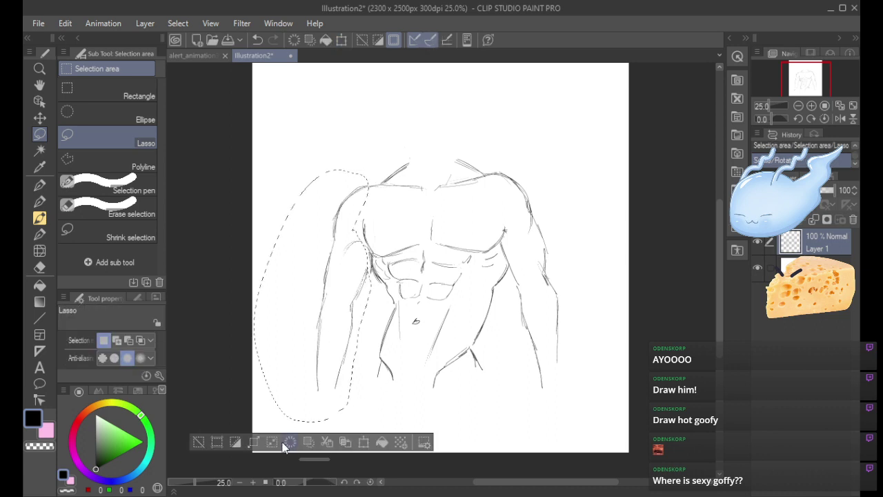
key("ctrl+d")
Lasso the right arm, stretch its outer corners outward with Scale/Rotate, and clear the selection.
mouse_move(504, 173)
left_mouse_down()
mouse_move(555, 178)
mouse_move(597, 368)
mouse_move(506, 366)
mouse_move(513, 280)
mouse_move(503, 181)
left_mouse_up()
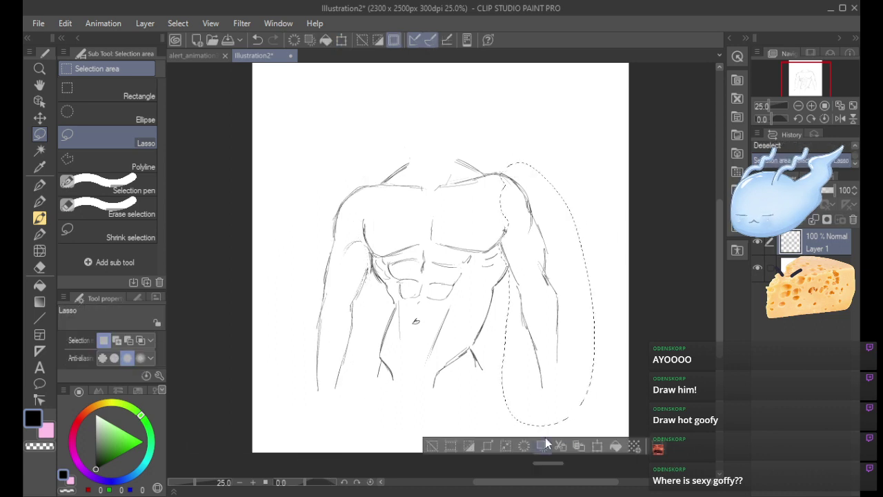
left_click(597, 454)
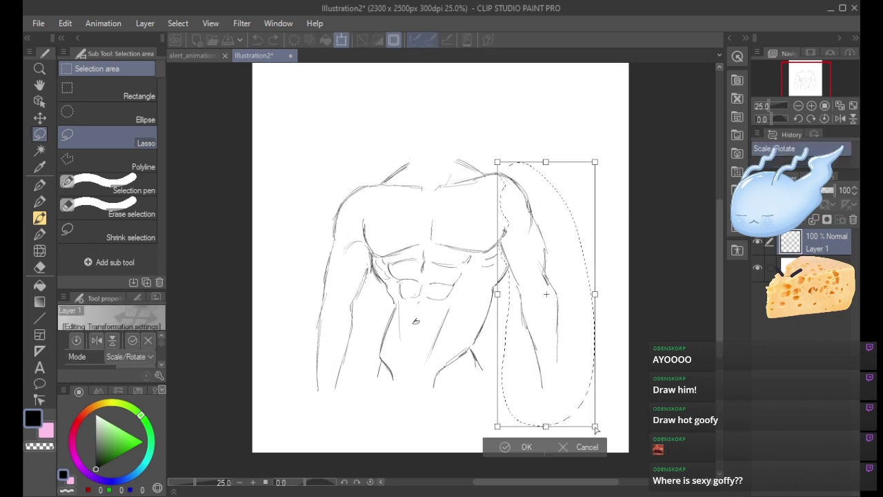
left_click_drag(590, 424, 595, 441)
left_click_drag(595, 163, 607, 155)
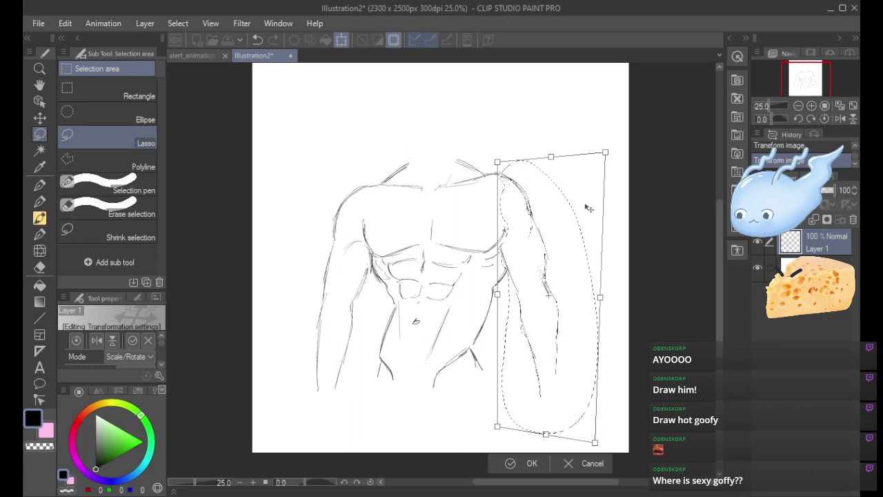
left_click(527, 464)
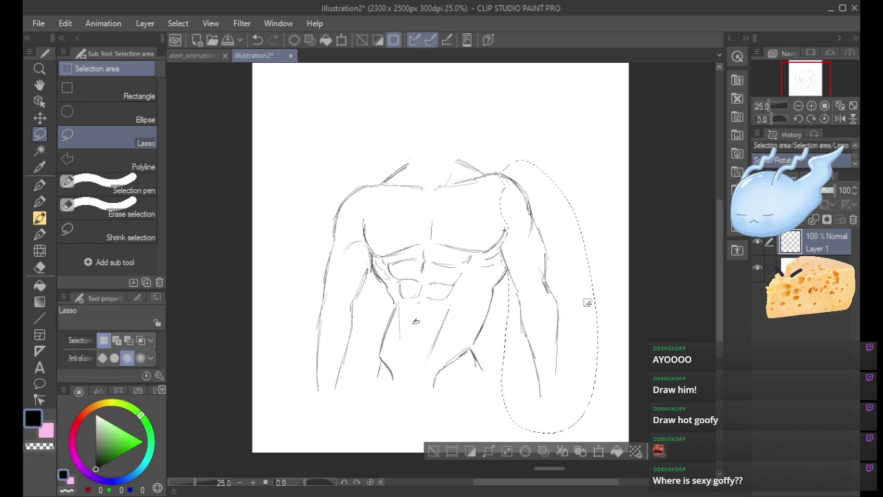
left_click(618, 391)
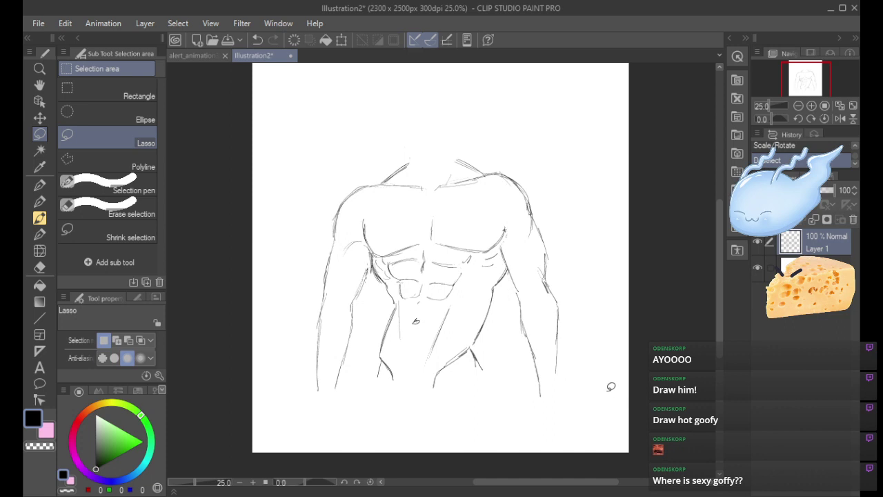
Lasso the right arm again, move it slightly outward from the torso and clear the selection.
left_click_drag(514, 161, 501, 197)
left_click_drag(549, 266, 556, 263)
key("ctrl+d")
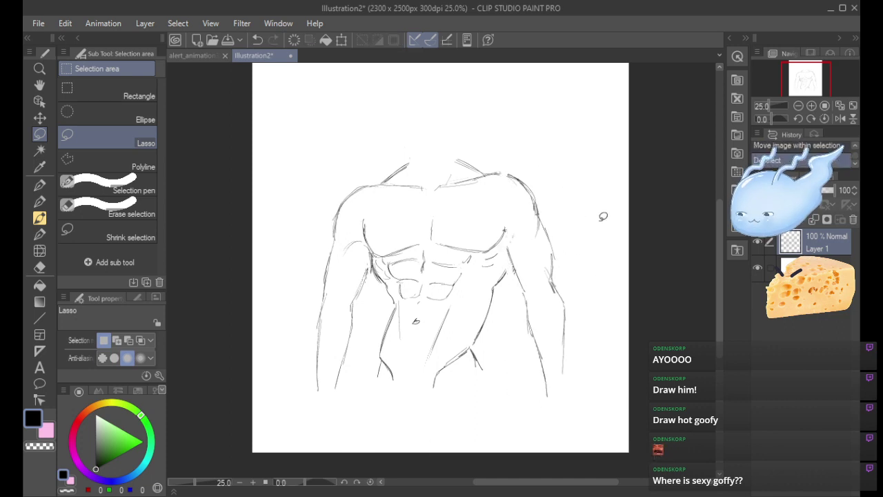
Redraw the right side of the torso below the armpit with the カスタムGペン brush.
left_click(40, 185)
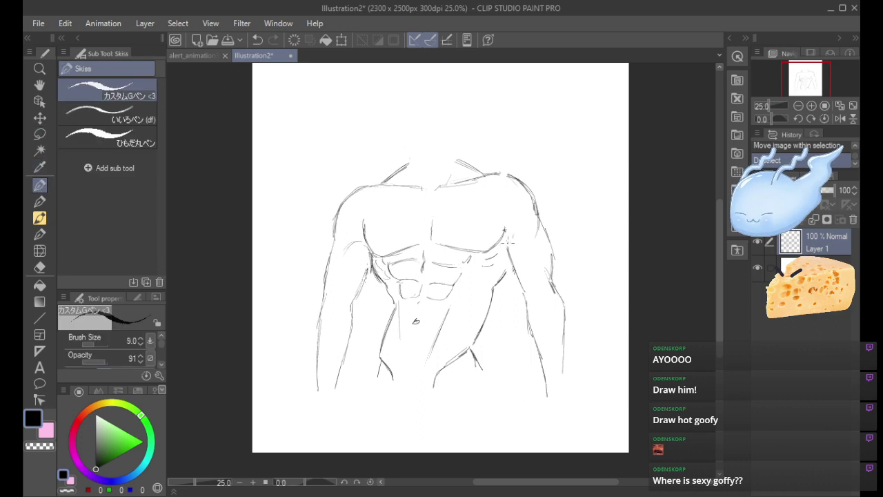
mouse_move(506, 237)
left_mouse_down()
mouse_move(511, 254)
mouse_move(496, 282)
left_mouse_up()
key("ctrl+z")
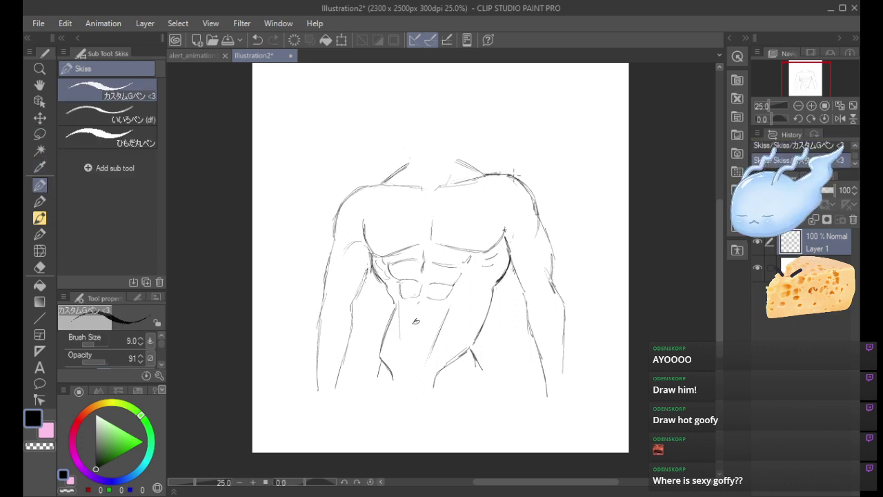
Darken the top line of the right shoulder and sketch both sides of the neck with the カスタムGペン brush.
left_click_drag(514, 176, 486, 174)
left_click_drag(719, 260, 719, 251)
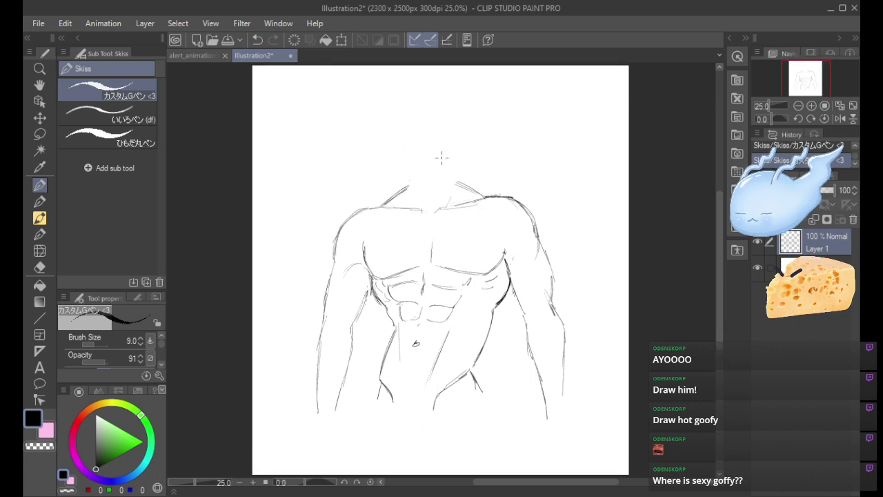
key("ctrl+z")
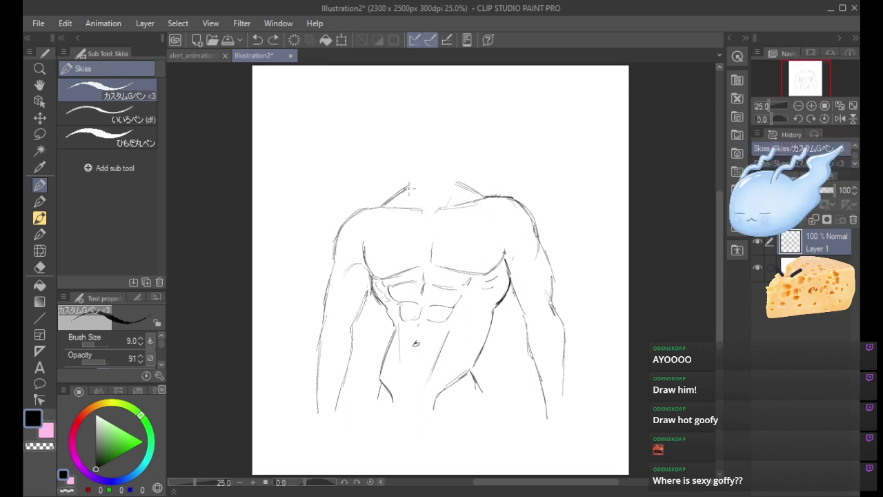
left_click_drag(406, 162, 410, 193)
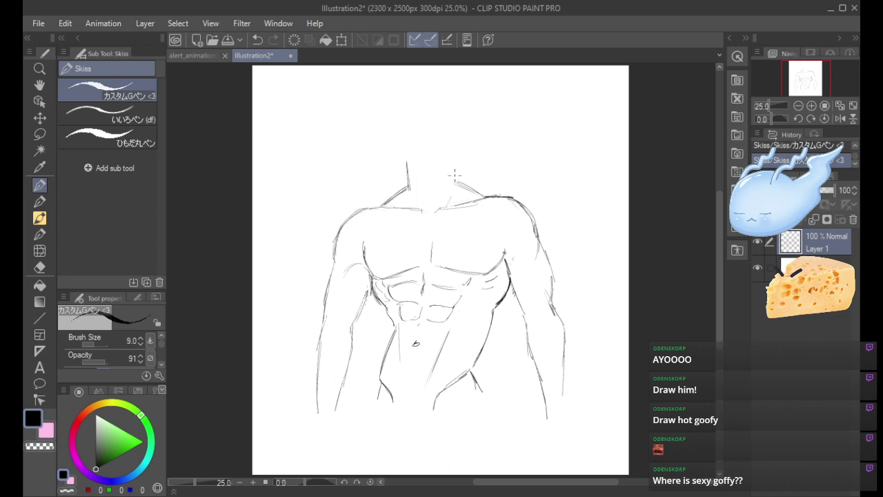
left_click_drag(454, 163, 455, 183)
Try an oval head outline above the neck with a new raster layer over it, and undo both.
mouse_move(424, 77)
left_mouse_down()
mouse_move(423, 166)
mouse_move(429, 82)
mouse_move(415, 156)
mouse_move(454, 91)
mouse_move(389, 120)
mouse_move(452, 103)
mouse_move(427, 86)
left_mouse_up()
key("ctrl+z")
key("ctrl+shift+n")
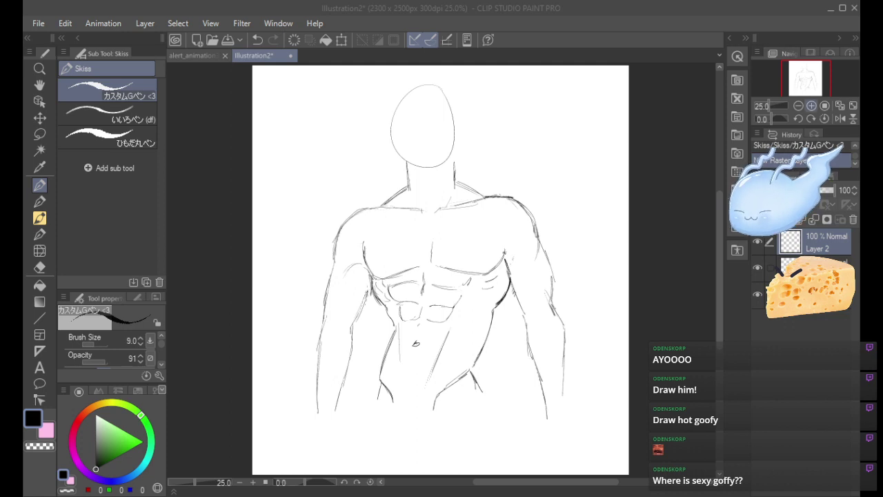
left_click(812, 106)
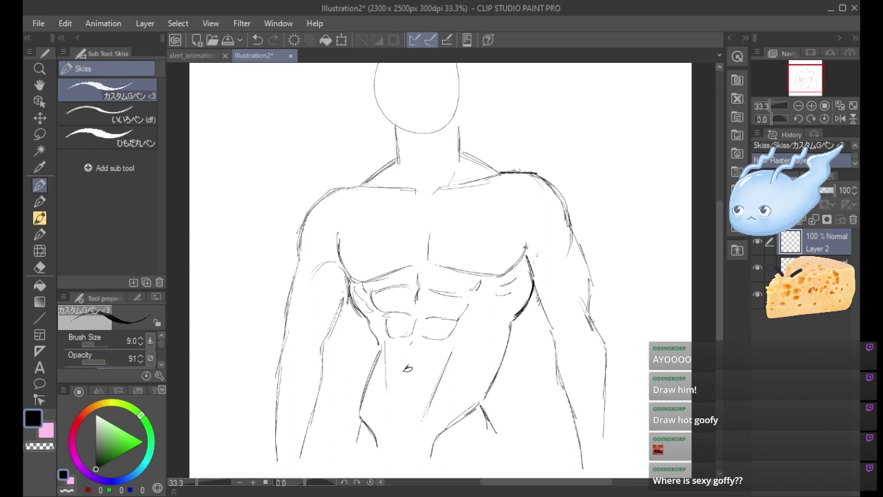
key("alt+Tab")
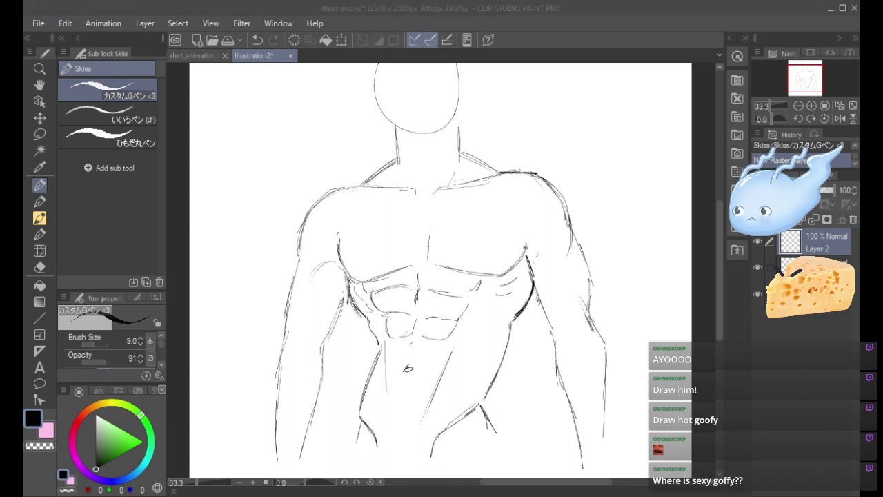
key("alt+Tab")
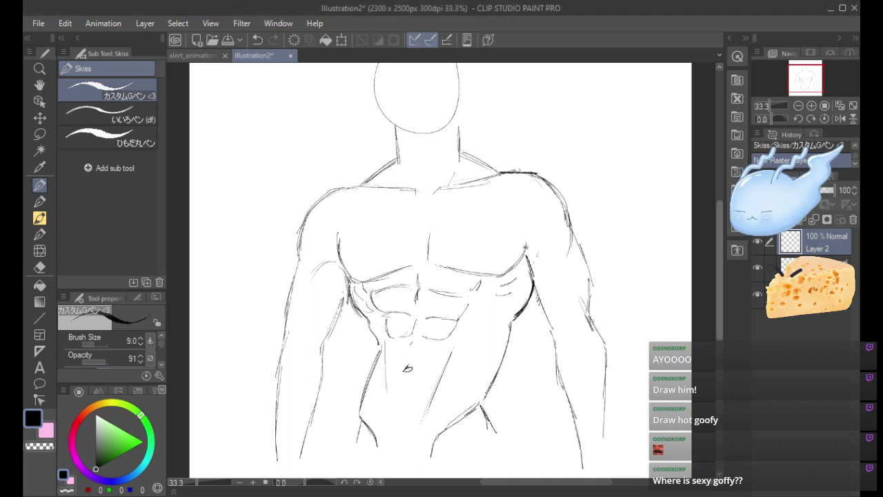
scroll(721, 273, "up", 3)
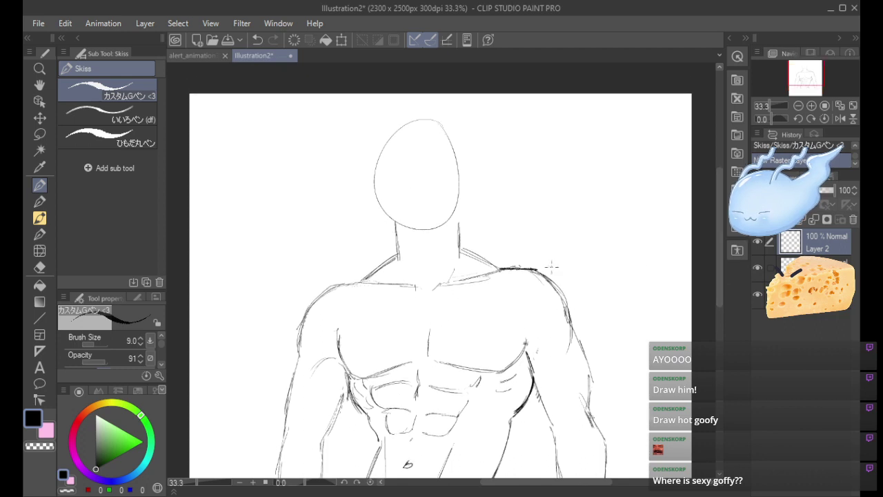
key("ctrl+z")
key("ctrl+z")
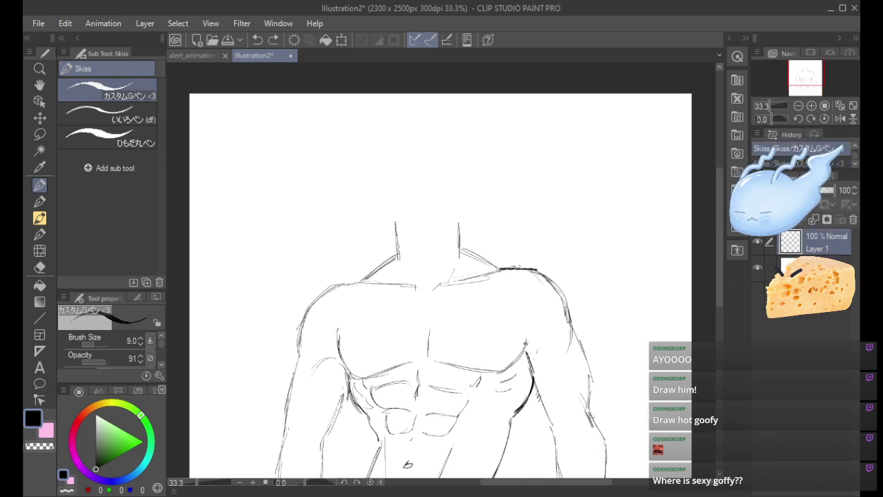
Try to sketch a wide, rounded muzzle with a small chin above the neck on a new raster layer.
left_click(761, 219)
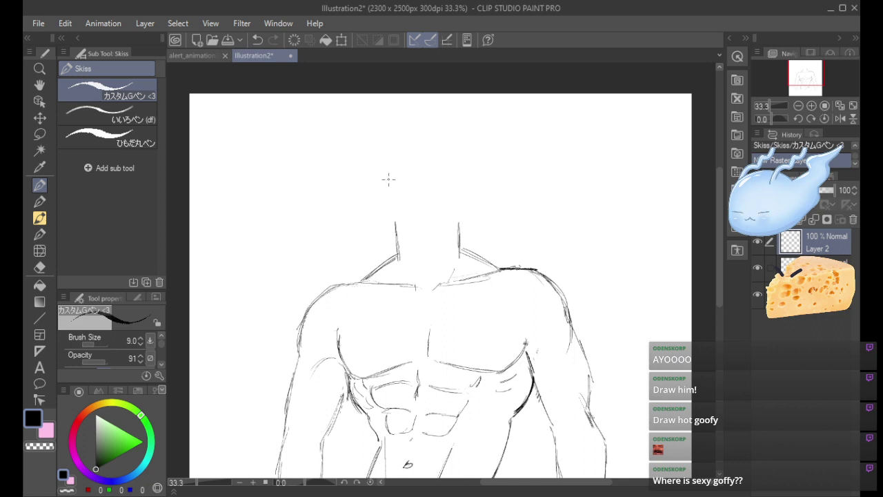
mouse_move(385, 168)
left_mouse_down()
mouse_move(384, 201)
mouse_move(419, 202)
left_mouse_up()
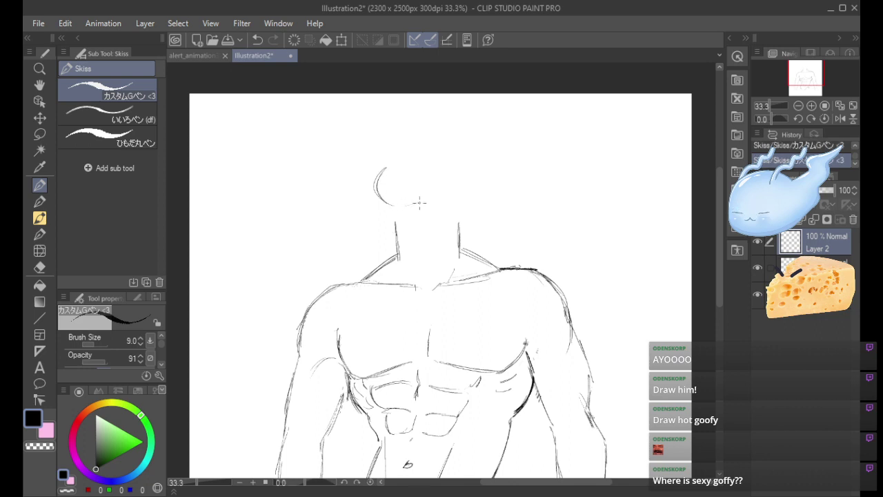
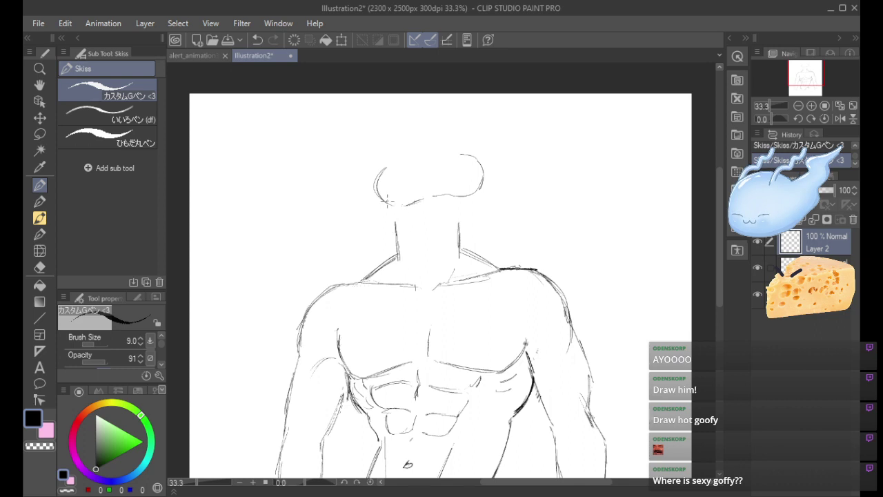
mouse_move(397, 205)
left_mouse_down()
mouse_move(424, 214)
mouse_move(411, 219)
mouse_move(423, 223)
mouse_move(458, 209)
mouse_move(417, 225)
mouse_move(432, 225)
mouse_move(454, 207)
mouse_move(427, 214)
mouse_move(460, 201)
left_mouse_up()
key("ctrl+z")
key("ctrl+z")
key("ctrl+z")
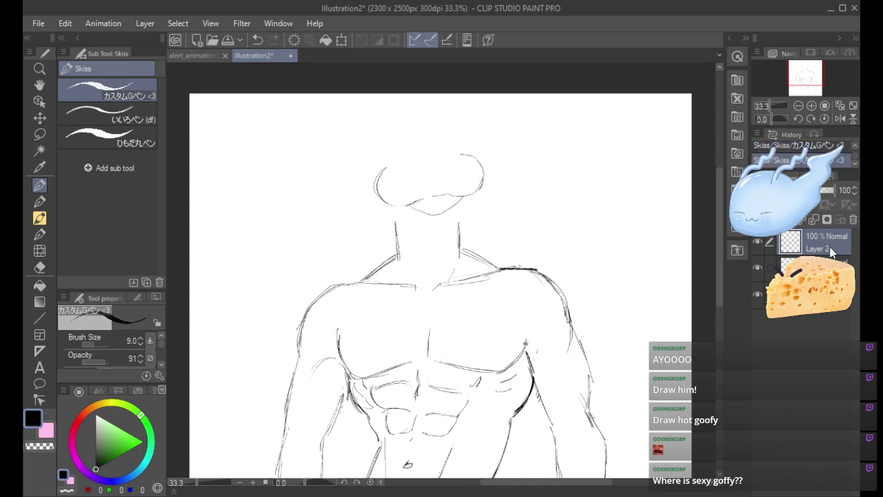
Hide the torso layer and replace the muzzle draft layer with a fresh raster layer.
left_click(757, 271)
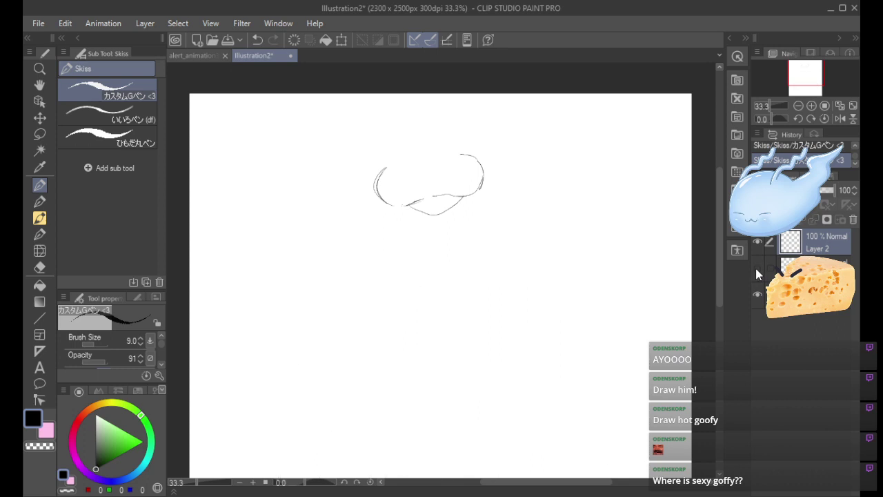
left_click_drag(450, 200, 445, 255)
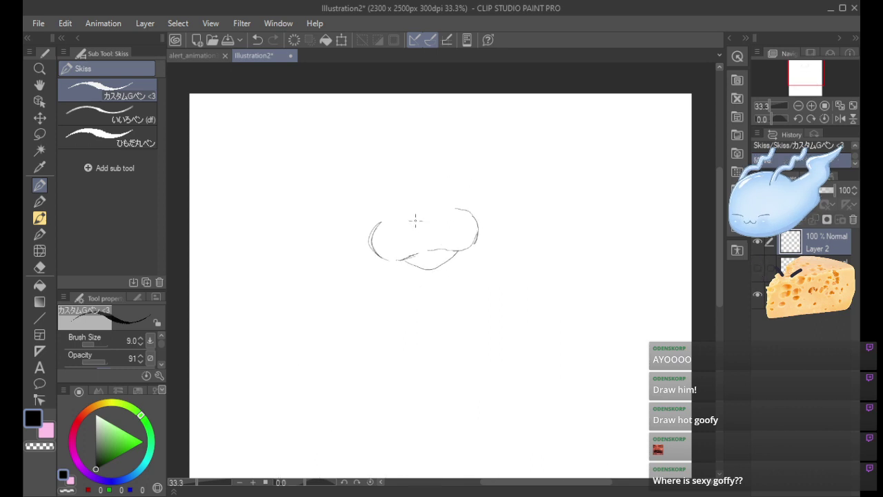
mouse_move(385, 220)
left_mouse_down()
mouse_move(377, 225)
mouse_move(393, 208)
left_mouse_up()
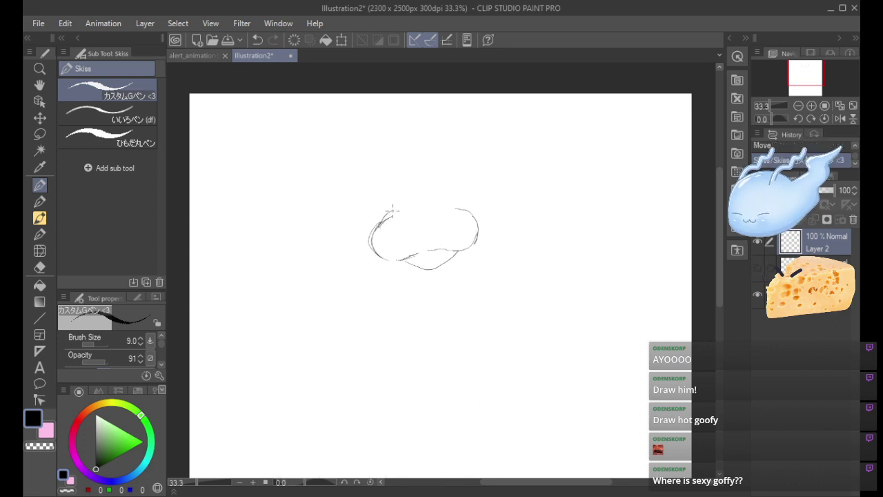
left_click(397, 199)
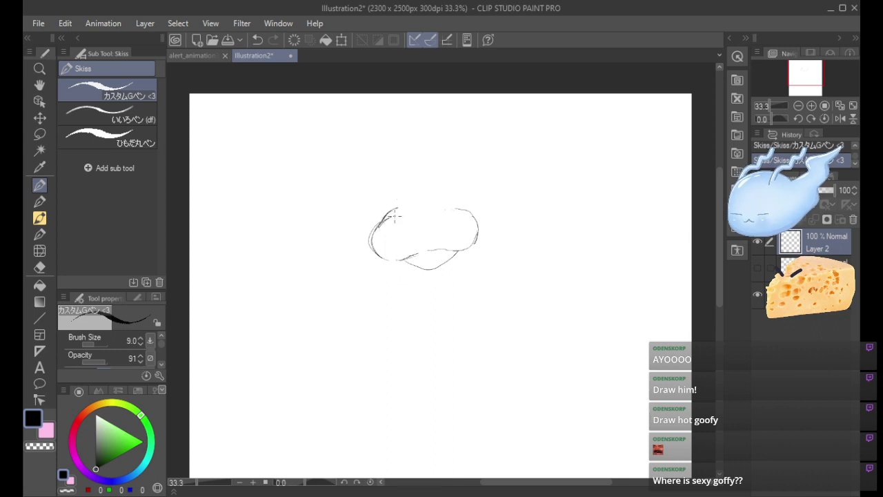
mouse_move(387, 218)
left_mouse_down()
mouse_move(376, 243)
mouse_move(398, 246)
left_mouse_up()
left_click(852, 220)
left_click(761, 220)
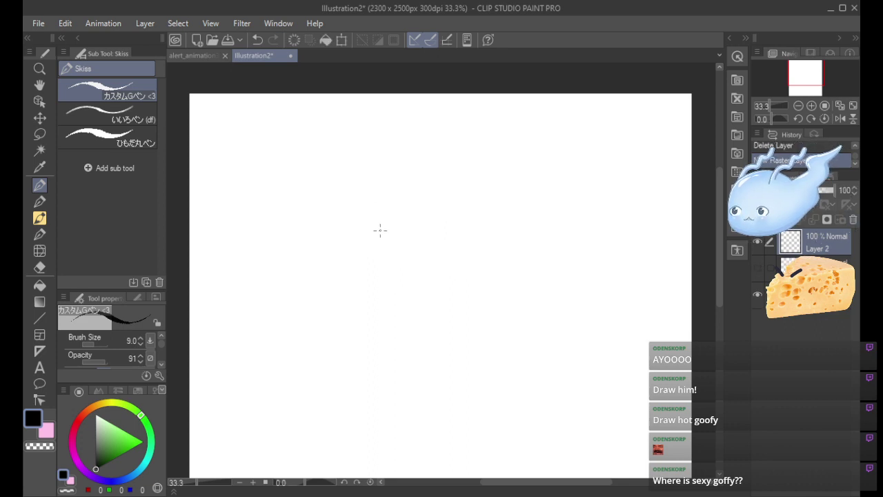
mouse_move(382, 231)
left_mouse_down()
mouse_move(395, 252)
mouse_move(380, 227)
mouse_move(399, 218)
mouse_move(390, 218)
mouse_move(380, 228)
mouse_move(467, 213)
left_mouse_up()
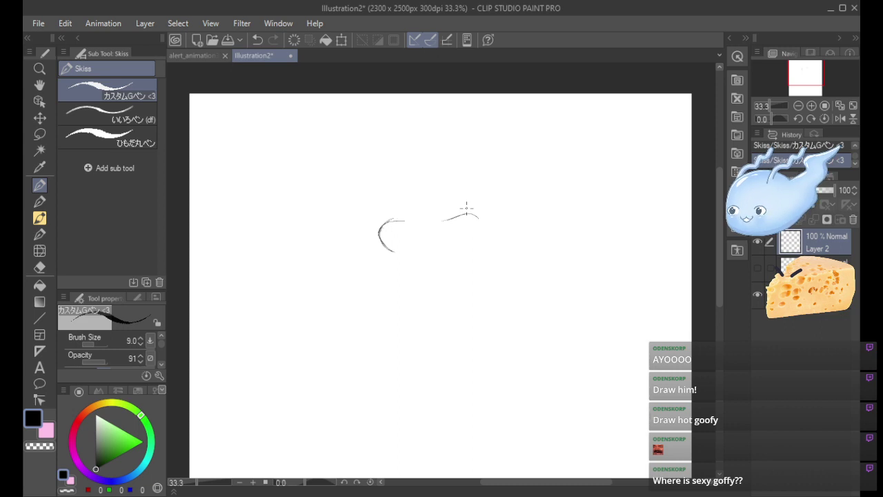
key("ctrl+z")
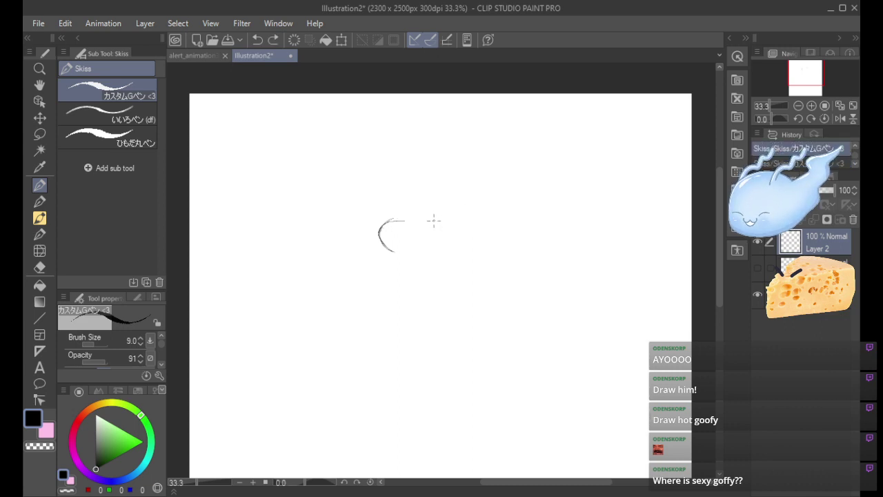
key("ctrl+z")
key("ctrl+z")
key("ctrl+z")
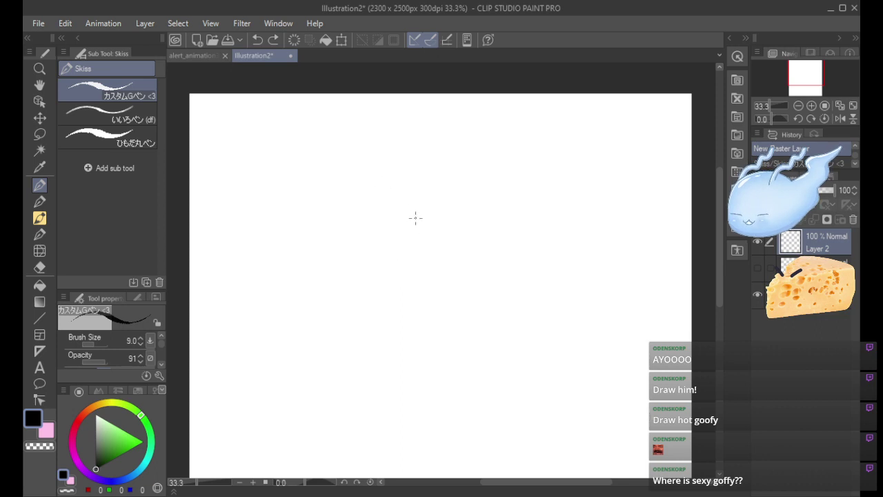
Sketch the outlines of two cartoon eyes meeting in the middle, the left one slanted and the right one tall and rounded.
mouse_move(415, 218)
left_mouse_down()
mouse_move(403, 207)
mouse_move(386, 214)
mouse_move(399, 245)
mouse_move(416, 217)
left_mouse_up()
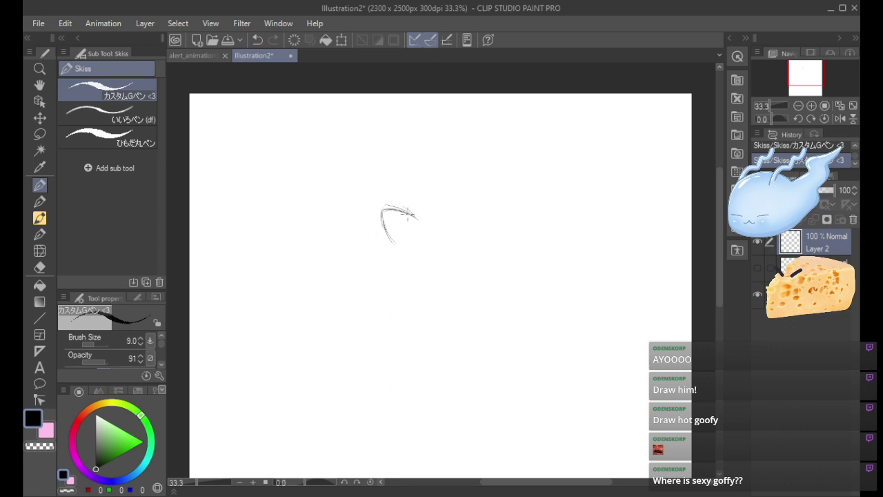
key("ctrl+z")
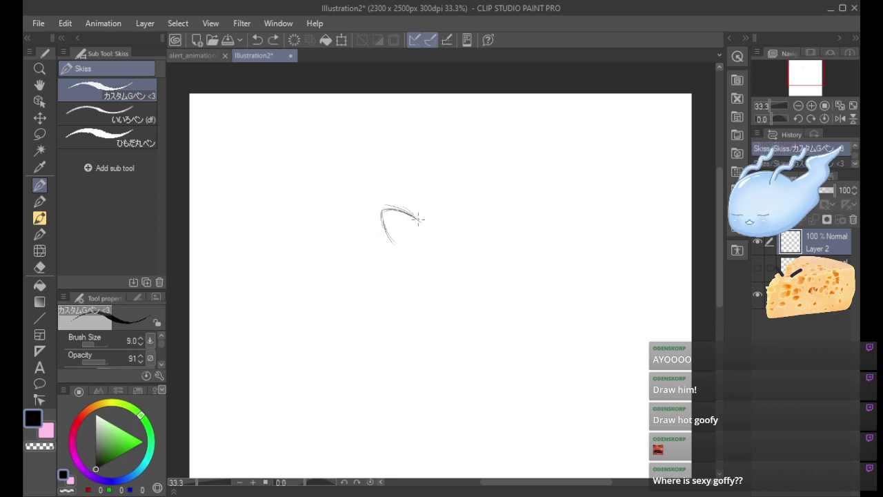
mouse_move(416, 217)
left_mouse_down()
mouse_move(440, 219)
mouse_move(430, 222)
mouse_move(460, 187)
mouse_move(473, 191)
mouse_move(446, 200)
mouse_move(464, 188)
mouse_move(483, 213)
left_mouse_up()
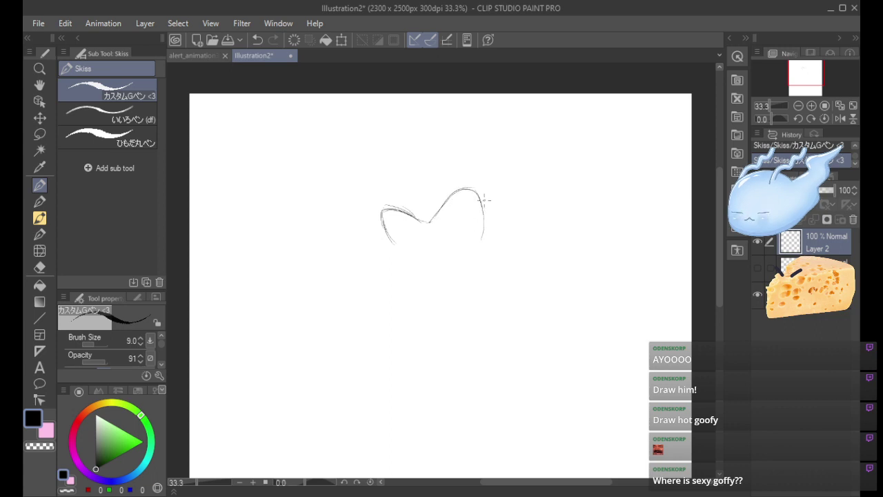
left_click_drag(485, 199, 483, 238)
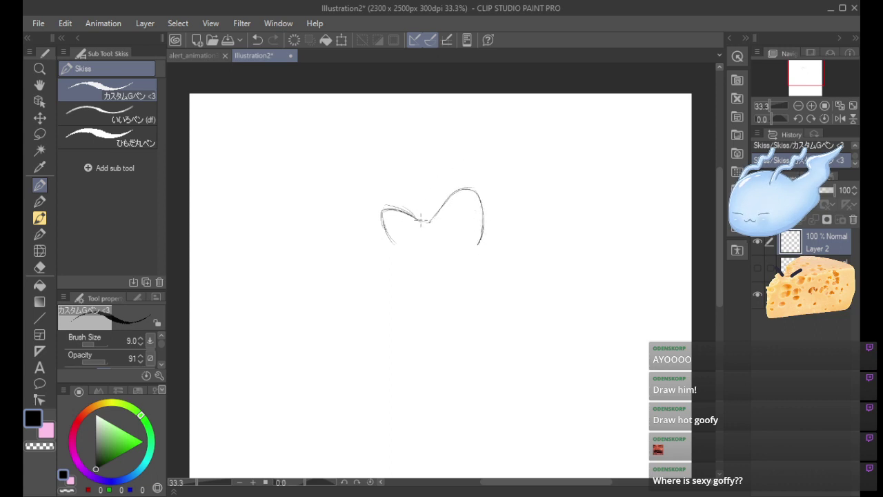
Add arched brow lines above the left and right eye outlines.
mouse_move(421, 212)
left_mouse_down()
mouse_move(406, 195)
mouse_move(381, 213)
mouse_move(396, 186)
mouse_move(382, 204)
left_mouse_up()
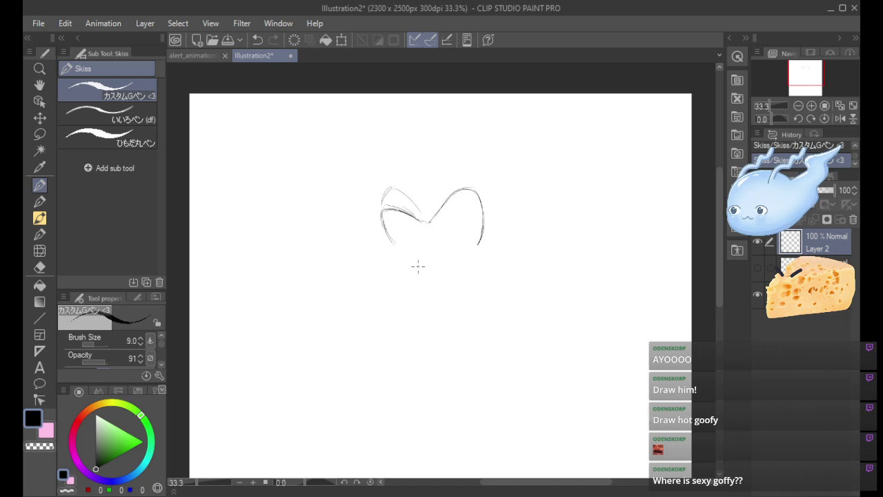
left_click_drag(383, 202, 379, 213)
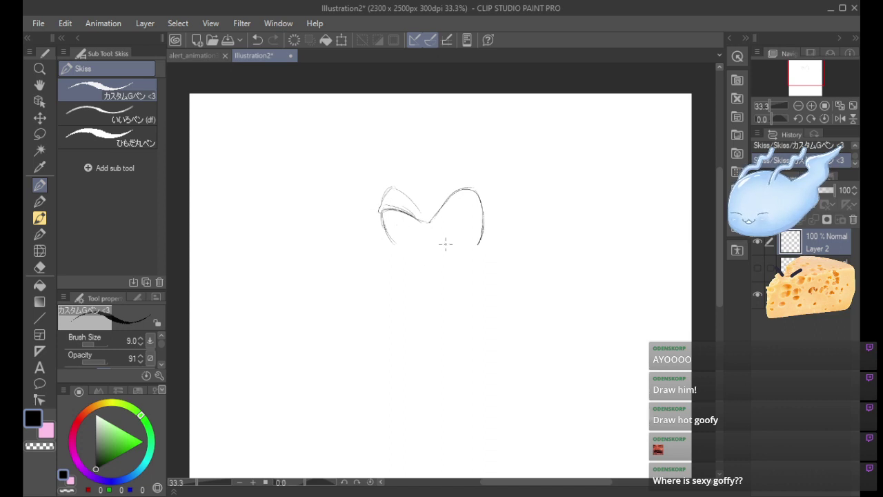
mouse_move(440, 206)
left_mouse_down()
mouse_move(454, 183)
mouse_move(483, 187)
left_mouse_up()
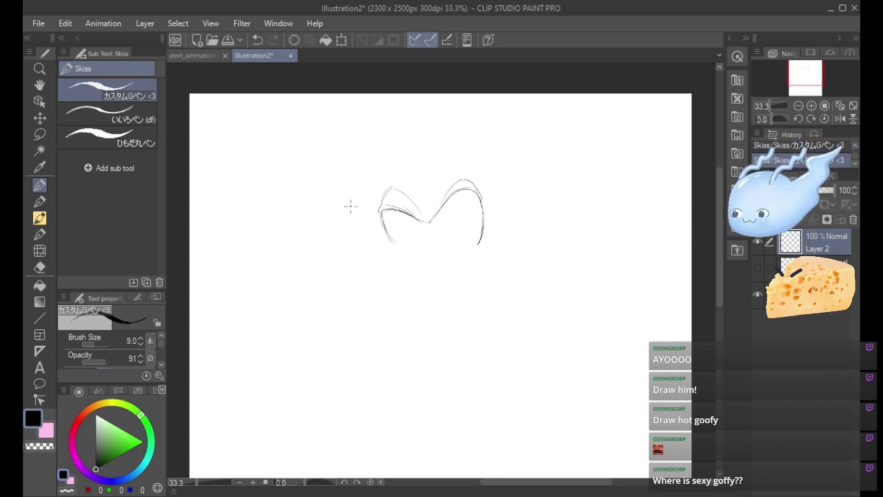
Draw a pupil partly covered by the left eye's slanted lid and a tall oval pupil in the right eye.
left_click_drag(395, 211, 416, 232)
key("ctrl+z")
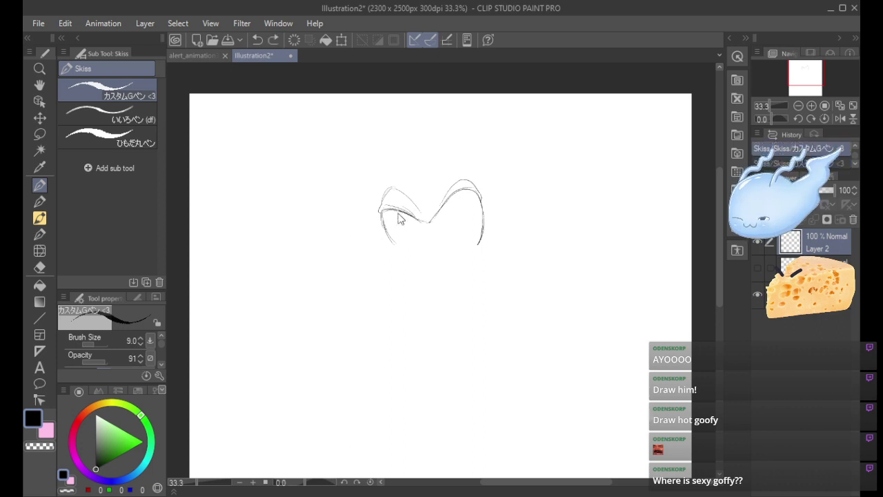
key("ctrl+z")
key("ctrl+y")
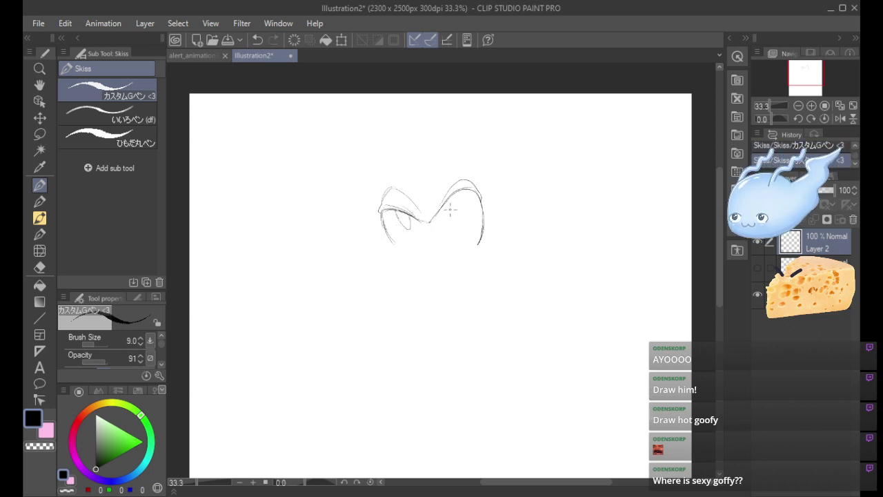
mouse_move(454, 204)
left_mouse_down()
mouse_move(464, 229)
mouse_move(464, 198)
mouse_move(457, 200)
mouse_move(466, 233)
mouse_move(460, 205)
left_mouse_up()
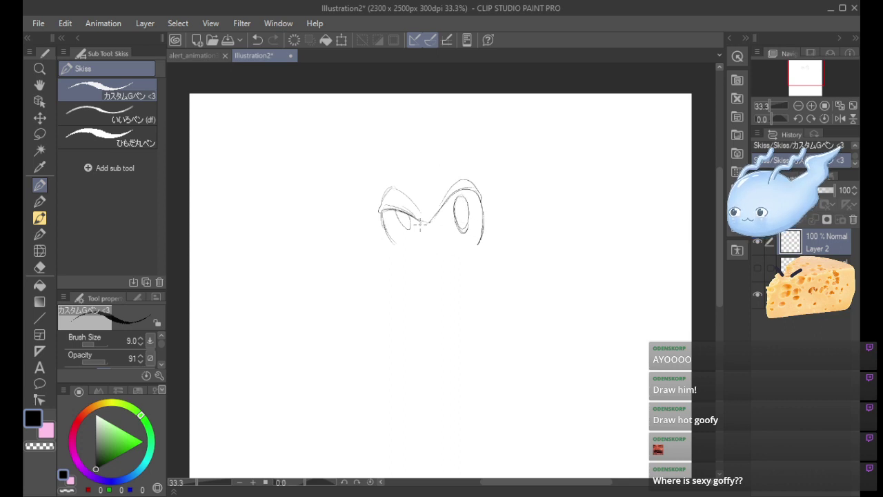
key("ctrl+z")
mouse_move(451, 200)
left_mouse_down()
mouse_move(462, 227)
mouse_move(460, 197)
mouse_move(452, 222)
mouse_move(466, 201)
mouse_move(461, 180)
mouse_move(461, 231)
left_mouse_up()
key("ctrl+z")
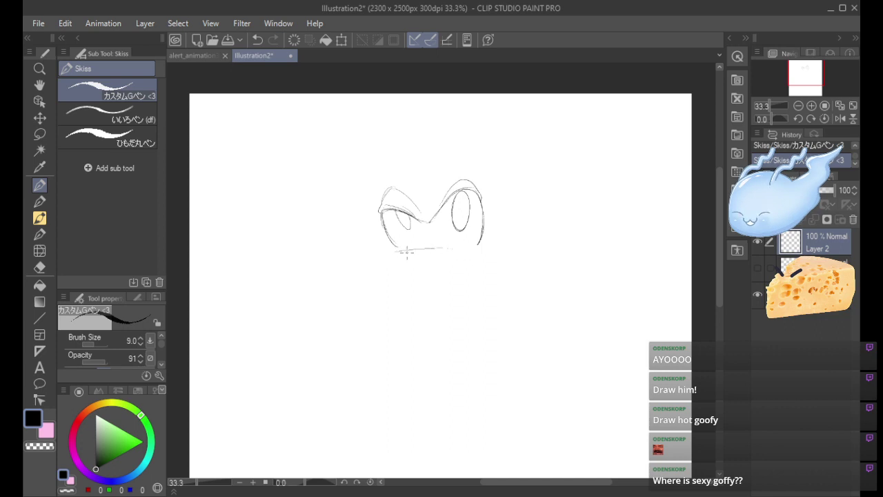
Close the underside of both eyes with one shallow upward-arched line, undoing the unsuccessful strokes.
left_click_drag(390, 246, 448, 241)
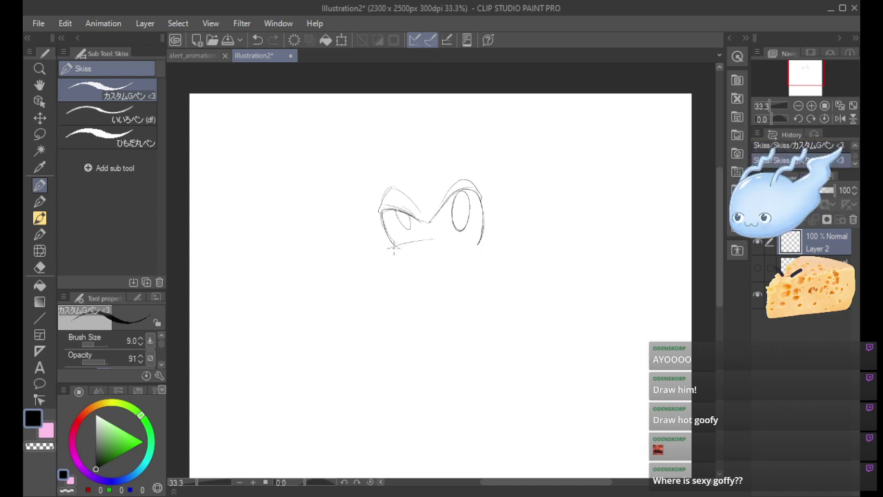
key("ctrl+z")
mouse_move(395, 246)
left_mouse_down()
mouse_move(423, 240)
mouse_move(472, 247)
left_mouse_up()
key("ctrl+z")
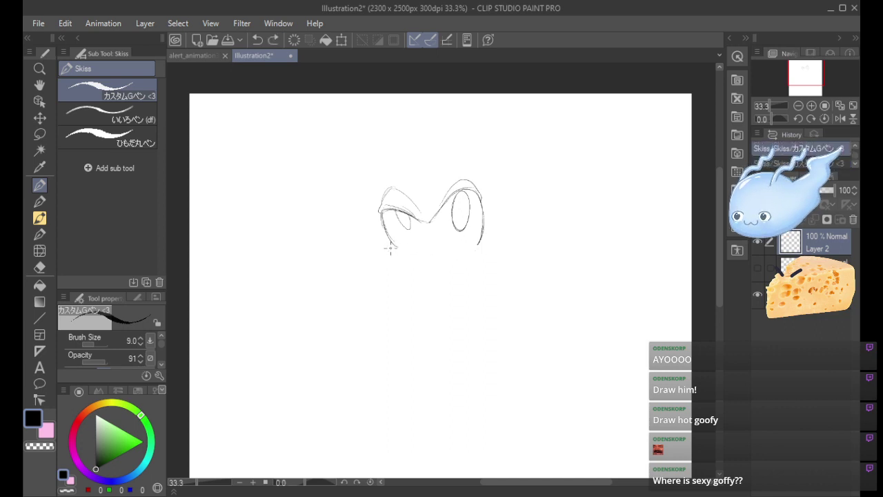
left_click_drag(390, 248, 486, 246)
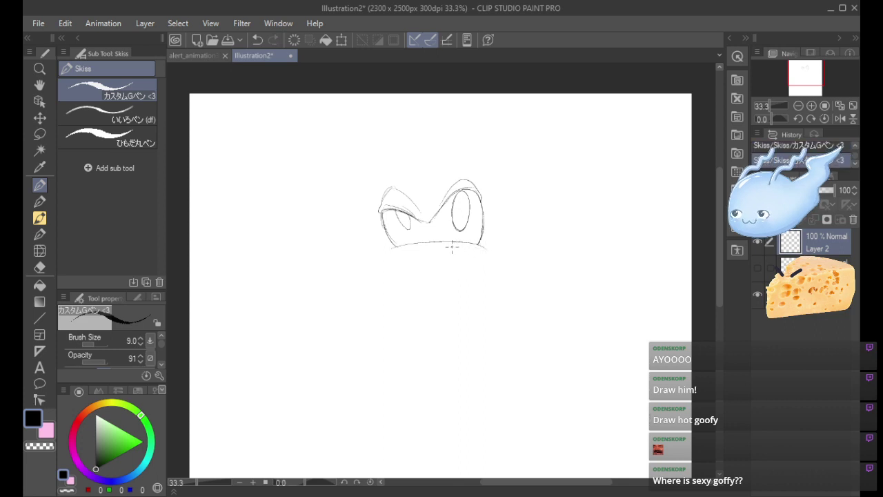
Redraw the shallow arched line beneath both eyes and add a small curled cheek mark beside the left eye's lower corner.
key("ctrl+z")
left_click_drag(395, 246, 484, 245)
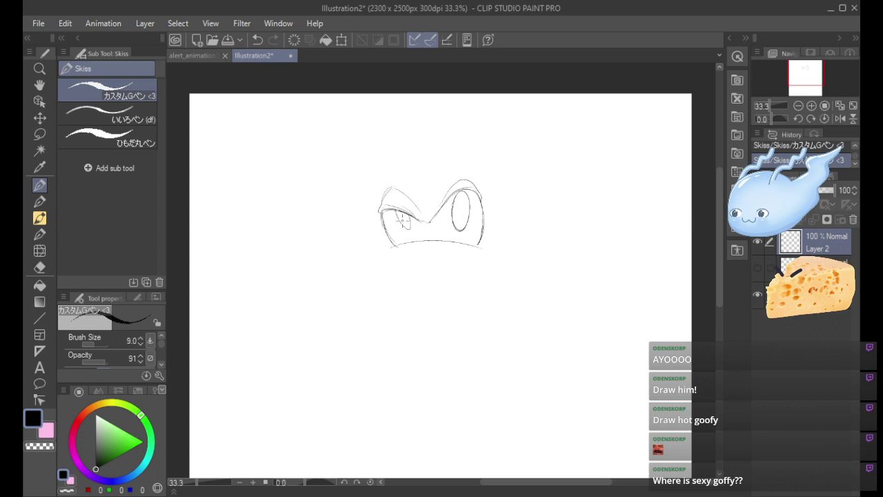
left_click_drag(385, 241, 370, 238)
key("ctrl+z")
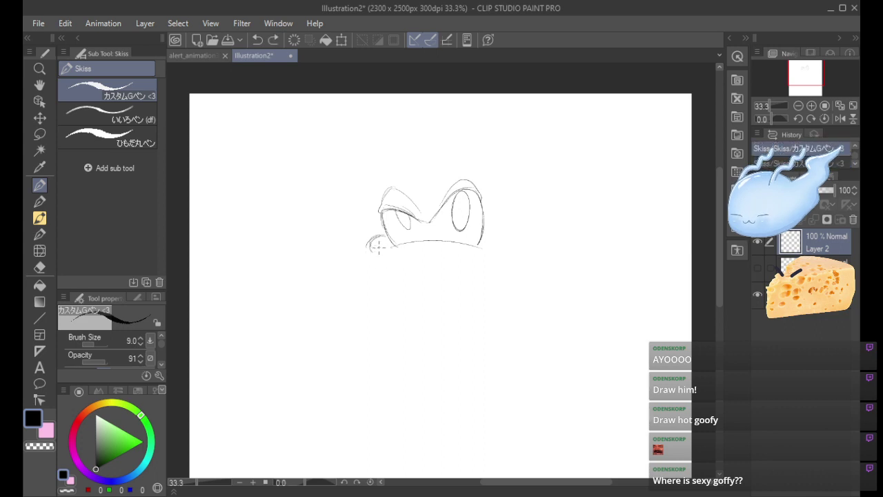
left_click_drag(380, 247, 376, 254)
key("ctrl+z")
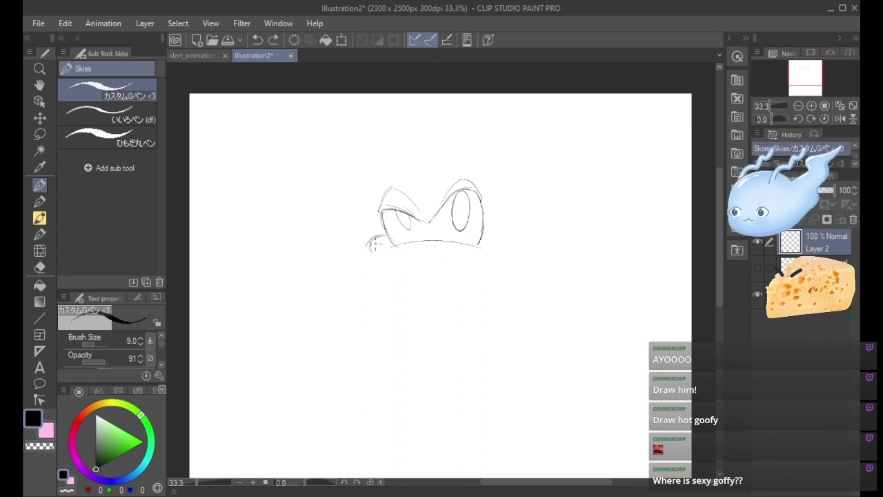
left_click_drag(378, 248, 378, 259)
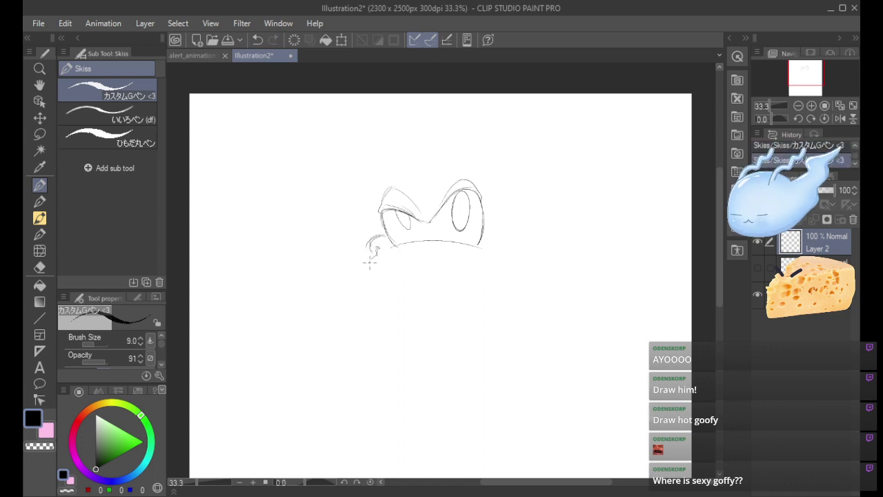
left_click_drag(378, 253, 362, 263)
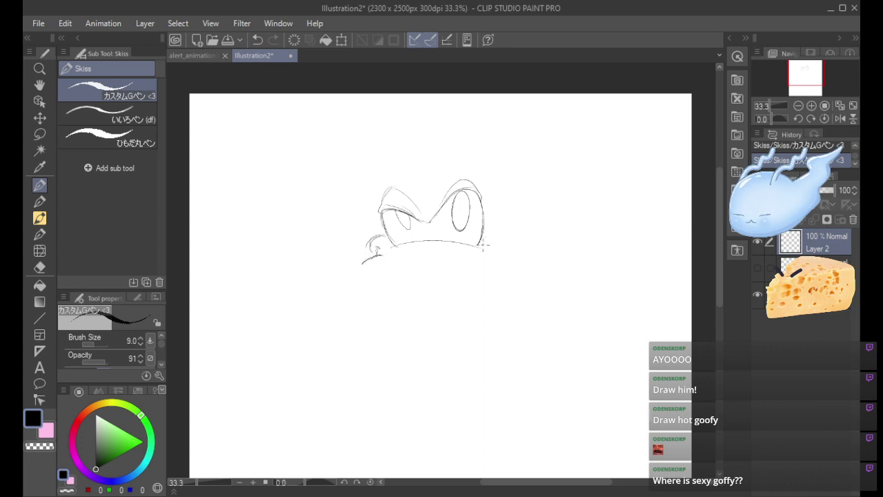
key("ctrl+z")
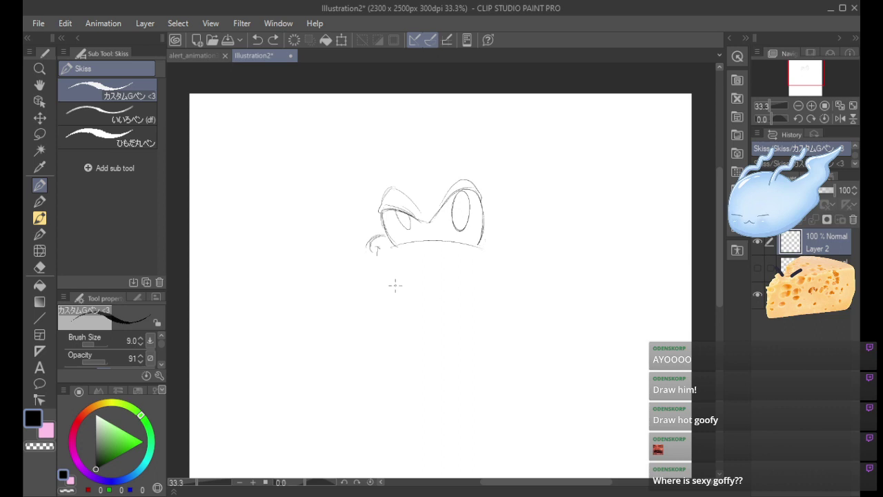
mouse_move(388, 296)
left_mouse_down()
mouse_move(473, 285)
mouse_move(490, 263)
mouse_move(492, 239)
mouse_move(503, 247)
mouse_move(498, 257)
left_mouse_up()
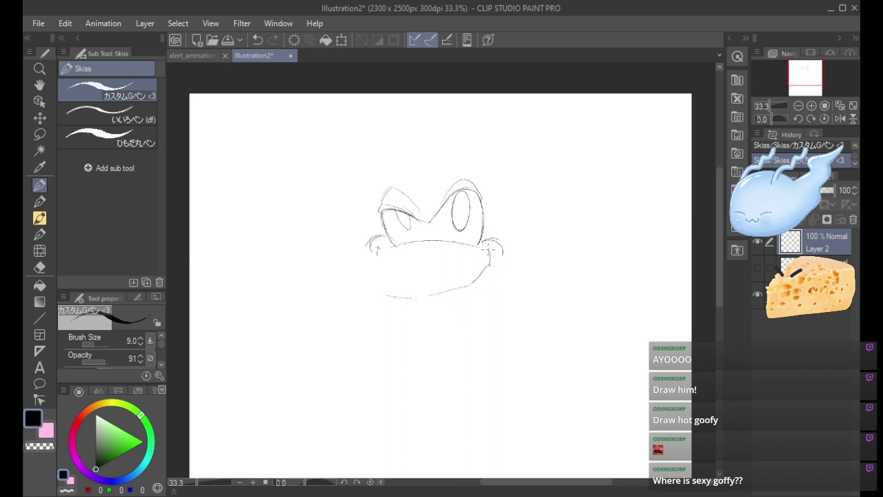
left_click_drag(491, 249, 490, 262)
left_click_drag(392, 296, 381, 277)
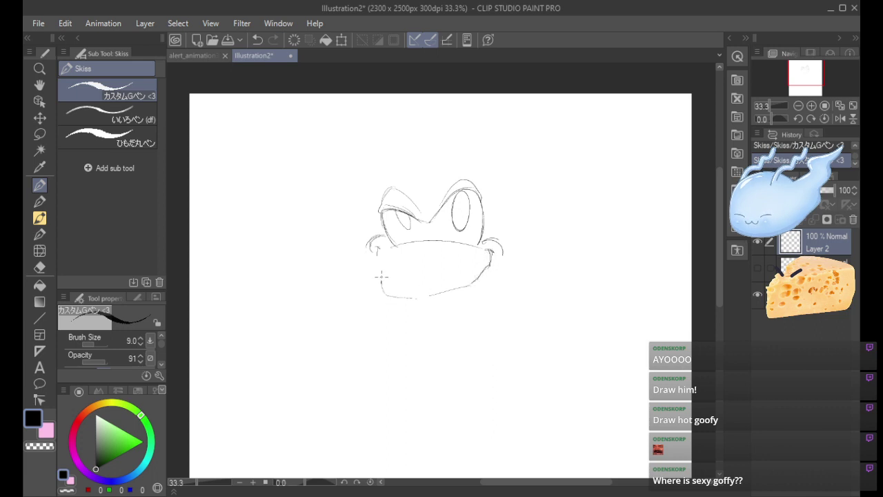
key("ctrl+z")
key("ctrl+z")
key("ctrl+z")
key("ctrl+z")
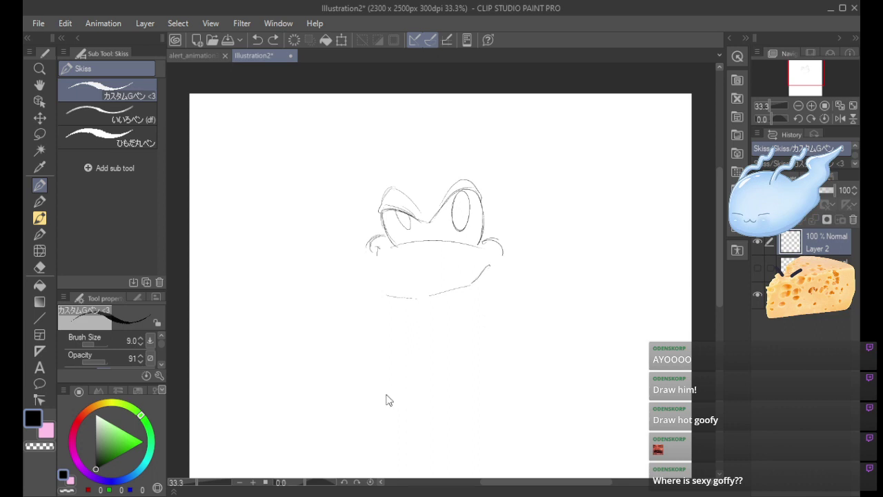
key("ctrl+z")
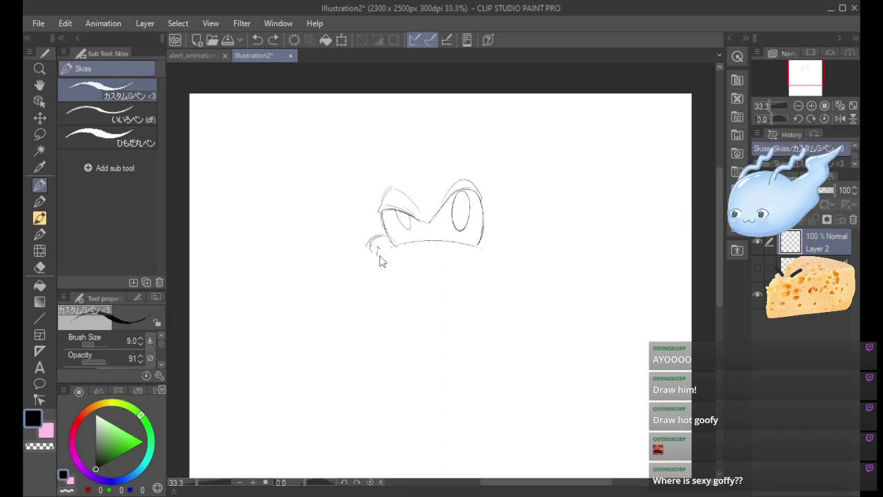
Outline a wide muzzle below the eyes with rounded left and right lobes and a lower edge that rises in the middle.
mouse_move(383, 259)
left_mouse_down()
mouse_move(348, 281)
mouse_move(365, 259)
mouse_move(368, 296)
mouse_move(351, 268)
mouse_move(385, 259)
left_mouse_up()
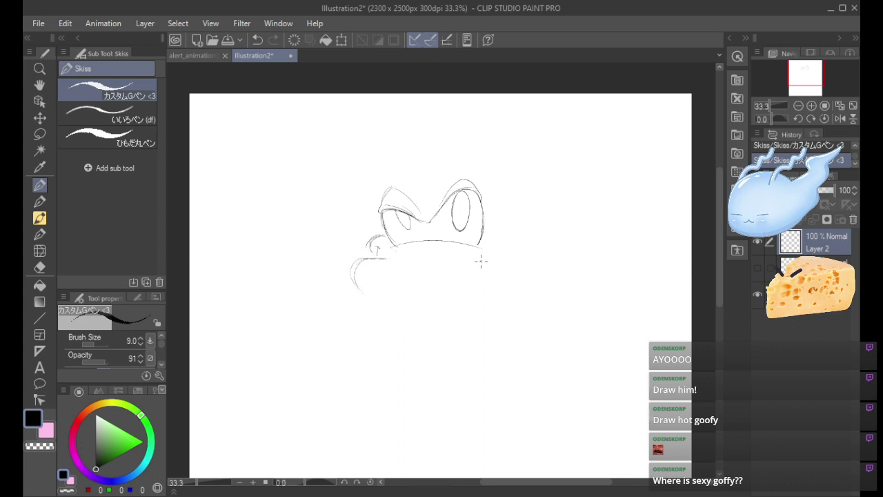
mouse_move(473, 263)
left_mouse_down()
mouse_move(509, 266)
mouse_move(514, 279)
mouse_move(494, 299)
left_mouse_up()
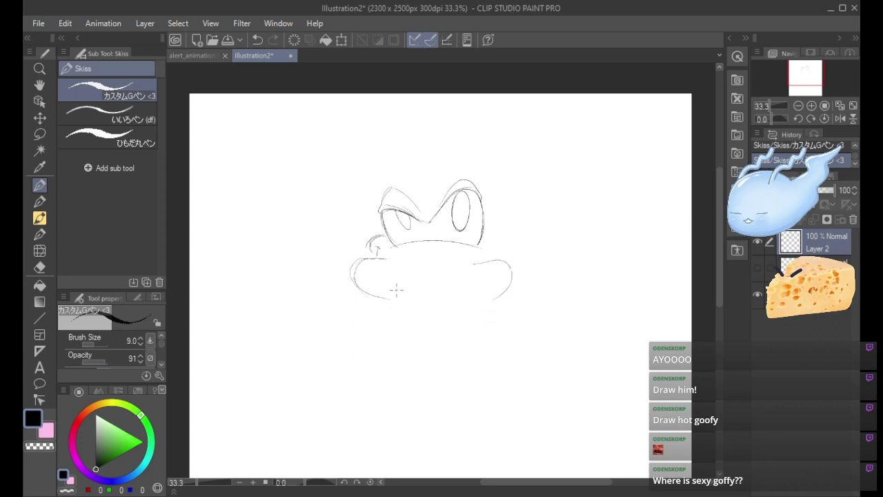
mouse_move(385, 297)
left_mouse_down()
mouse_move(424, 290)
mouse_move(488, 301)
mouse_move(479, 302)
mouse_move(511, 276)
mouse_move(490, 300)
mouse_move(508, 283)
mouse_move(506, 260)
mouse_move(475, 261)
left_mouse_up()
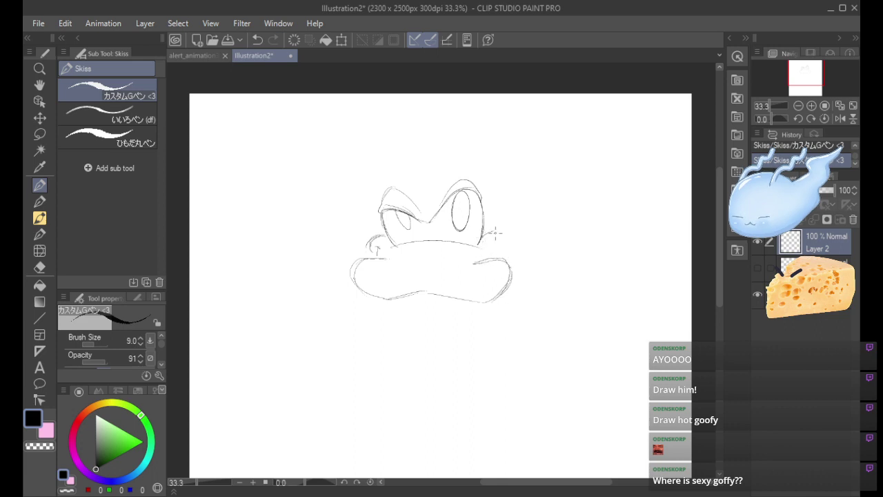
Add a rounded cheek with a short crease beside the right eye and reinforce the muzzle's lower-left contour.
mouse_move(493, 239)
left_mouse_down()
mouse_move(504, 240)
mouse_move(506, 258)
left_mouse_up()
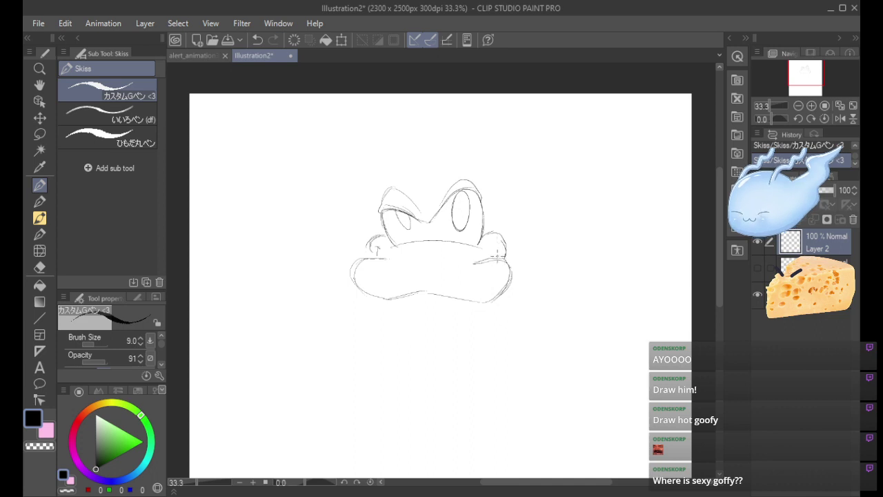
key("ctrl+z")
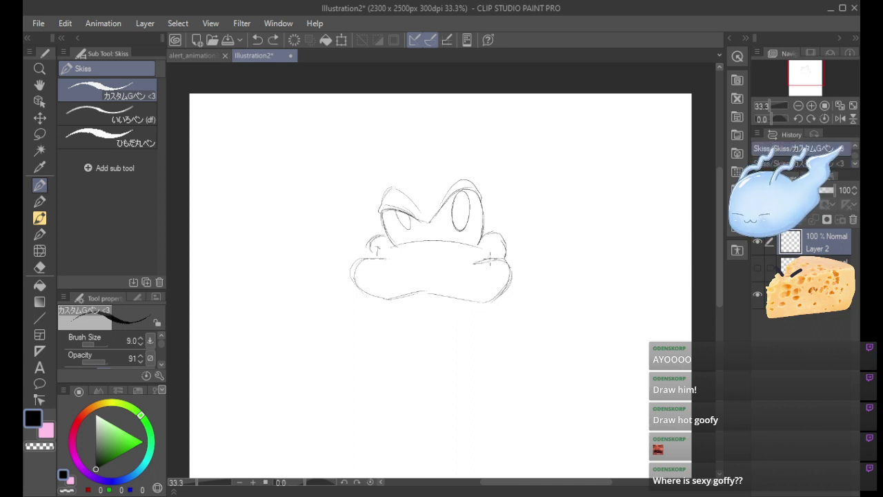
mouse_move(490, 260)
left_mouse_down()
mouse_move(492, 244)
mouse_move(501, 242)
mouse_move(504, 253)
left_mouse_up()
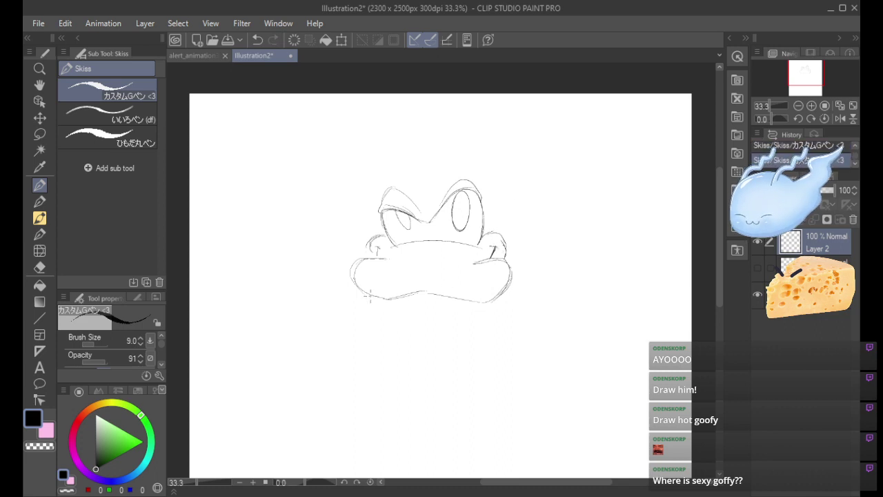
mouse_move(352, 265)
left_mouse_down()
mouse_move(386, 299)
mouse_move(375, 298)
mouse_move(422, 294)
left_mouse_up()
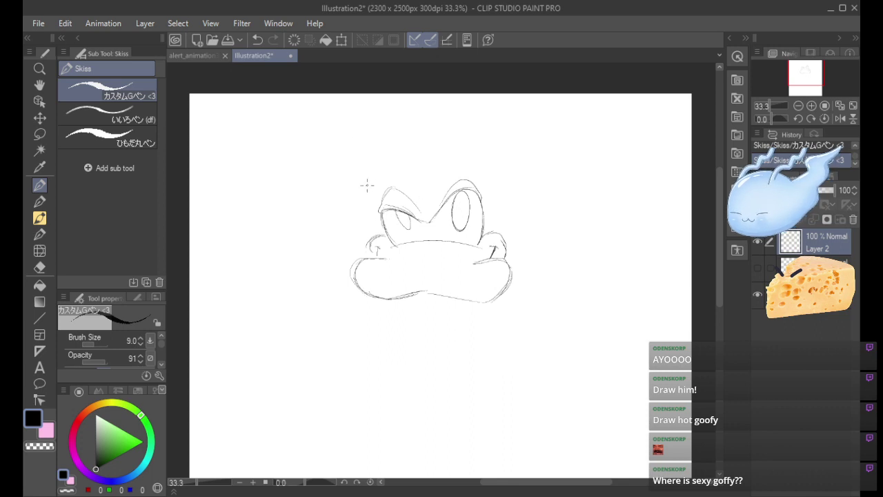
left_click_drag(381, 239, 373, 186)
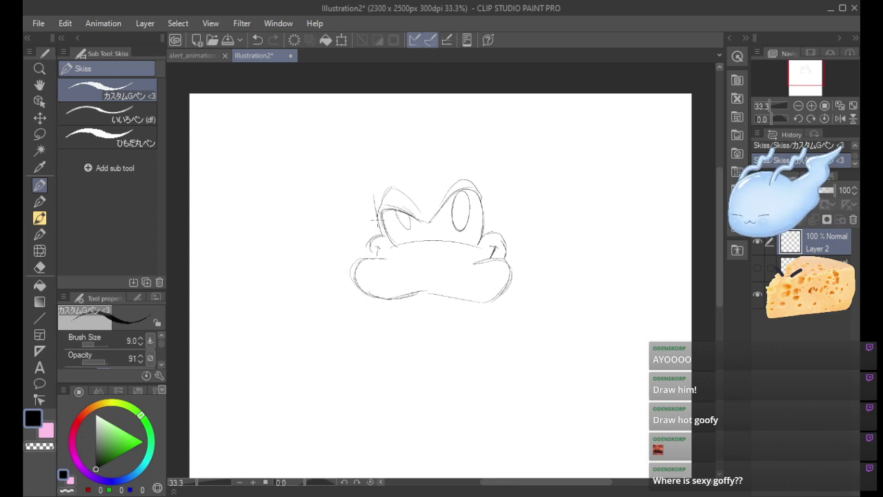
key("ctrl+z")
left_click_drag(383, 236, 376, 171)
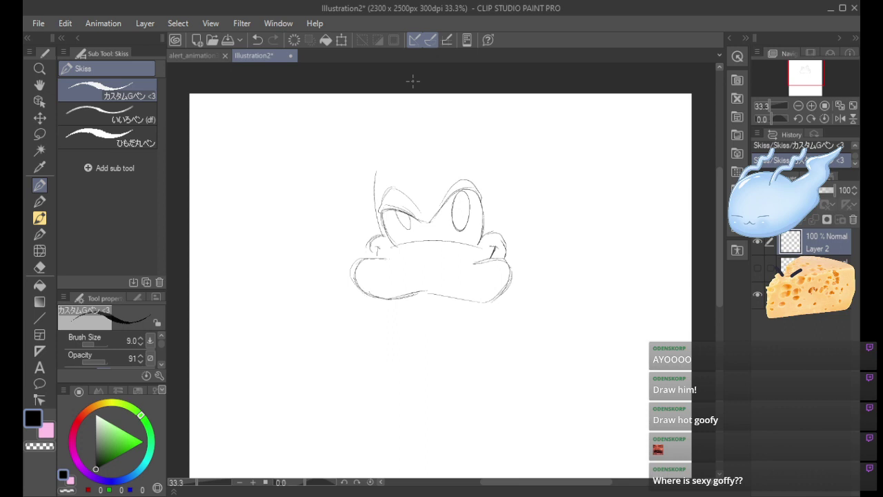
key("ctrl+z")
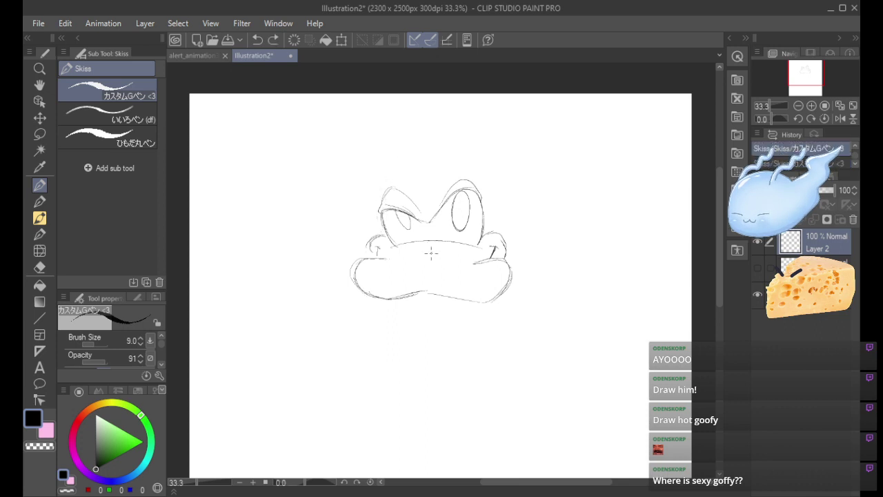
Draw a wide oval nose with a small highlight at the upper middle of the muzzle.
mouse_move(432, 253)
left_mouse_down()
mouse_move(445, 268)
mouse_move(441, 247)
left_mouse_up()
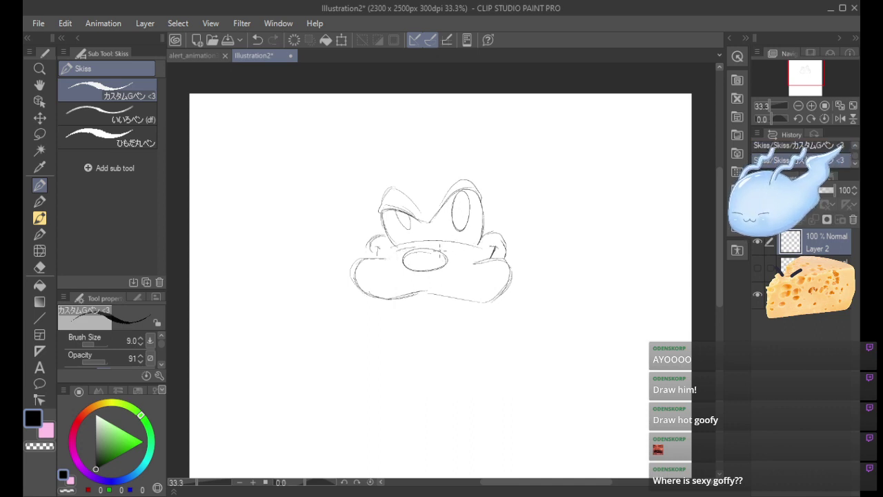
key("ctrl+z")
left_click_drag(394, 253, 417, 248)
key("ctrl+z")
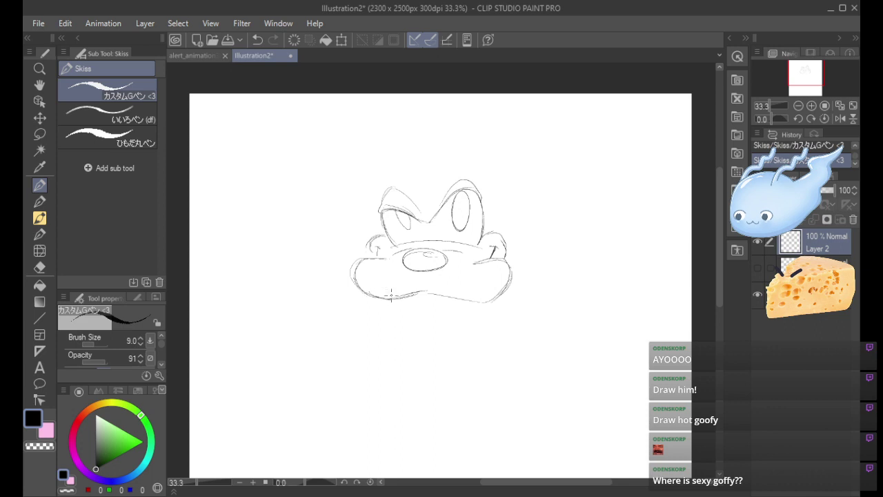
left_click_drag(390, 295, 408, 338)
key("ctrl+z")
mouse_move(394, 300)
left_mouse_down()
mouse_move(412, 337)
mouse_move(433, 342)
mouse_move(459, 330)
mouse_move(481, 300)
left_mouse_up()
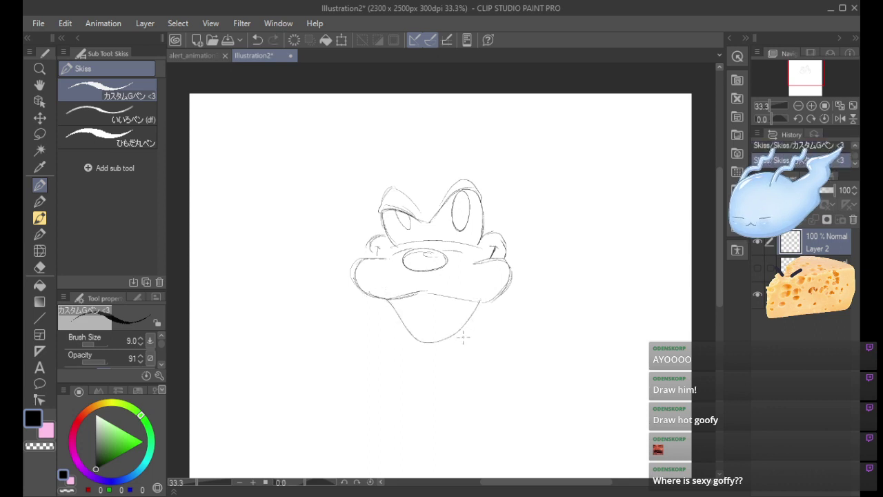
key("ctrl+z")
key("ctrl+z")
mouse_move(388, 303)
left_mouse_down()
mouse_move(406, 343)
mouse_move(447, 345)
mouse_move(472, 312)
left_mouse_up()
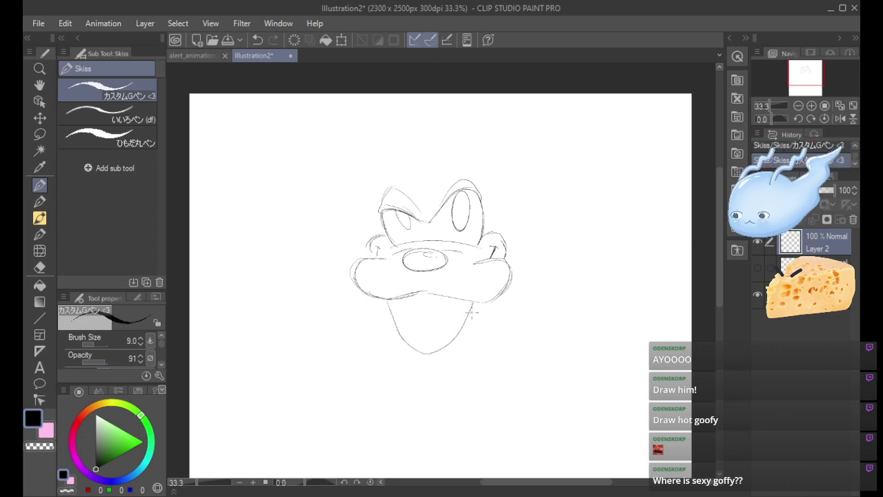
key("ctrl+z")
mouse_move(399, 309)
left_mouse_down()
mouse_move(474, 289)
mouse_move(453, 331)
mouse_move(391, 303)
left_mouse_up()
key("ctrl+z")
key("ctrl+z")
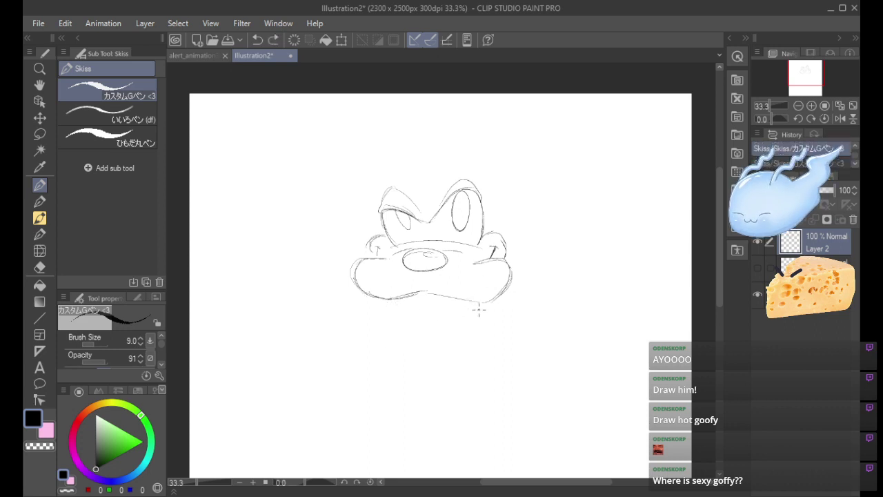
mouse_move(480, 301)
left_mouse_down()
mouse_move(460, 336)
mouse_move(416, 315)
mouse_move(407, 329)
mouse_move(443, 352)
mouse_move(476, 295)
left_mouse_up()
key("ctrl+z")
key("ctrl+z")
key("ctrl+z")
key("ctrl+z")
mouse_move(390, 296)
left_mouse_down()
mouse_move(410, 325)
mouse_move(437, 330)
mouse_move(475, 293)
left_mouse_up()
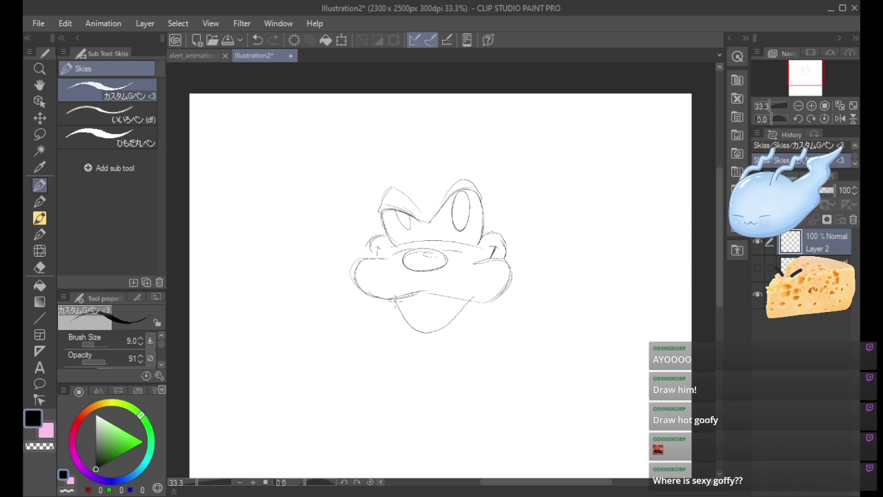
key("ctrl+z")
mouse_move(390, 296)
left_mouse_down()
mouse_move(405, 330)
mouse_move(441, 336)
mouse_move(468, 301)
left_mouse_up()
key("ctrl+z")
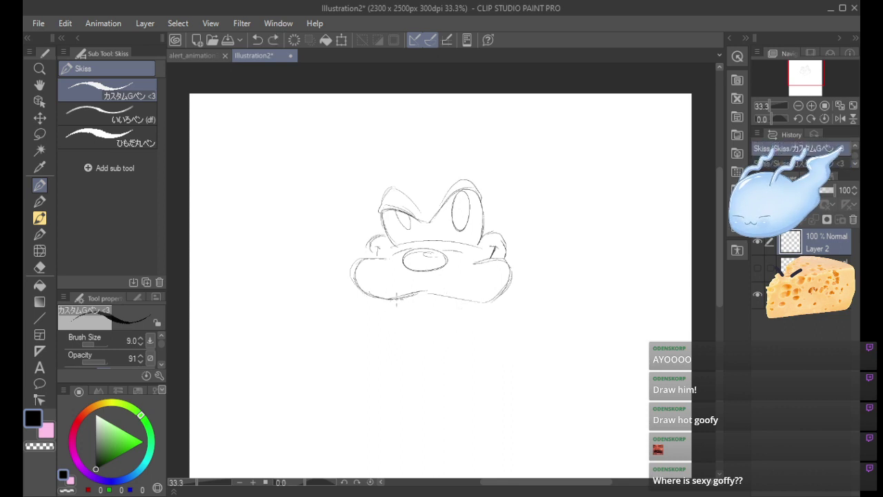
mouse_move(397, 299)
left_mouse_down()
mouse_move(448, 331)
mouse_move(470, 300)
left_mouse_up()
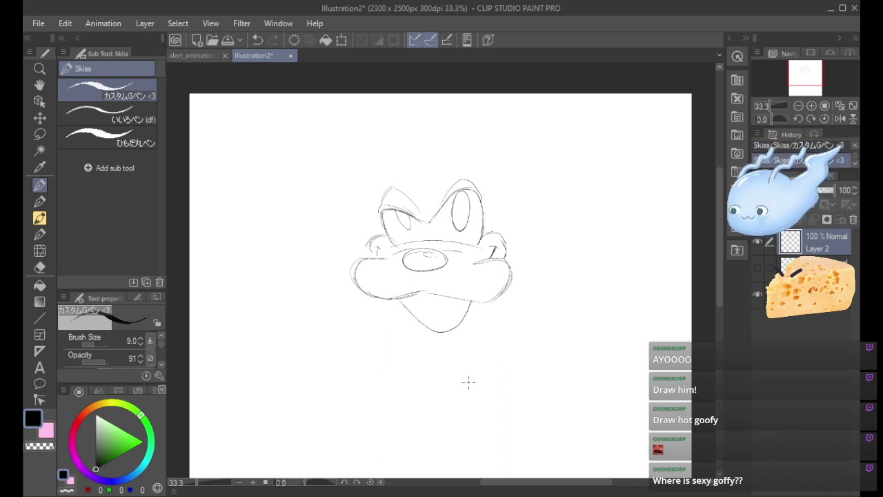
key("ctrl+z")
mouse_move(394, 300)
left_mouse_down()
mouse_move(400, 333)
mouse_move(441, 324)
mouse_move(466, 308)
left_mouse_up()
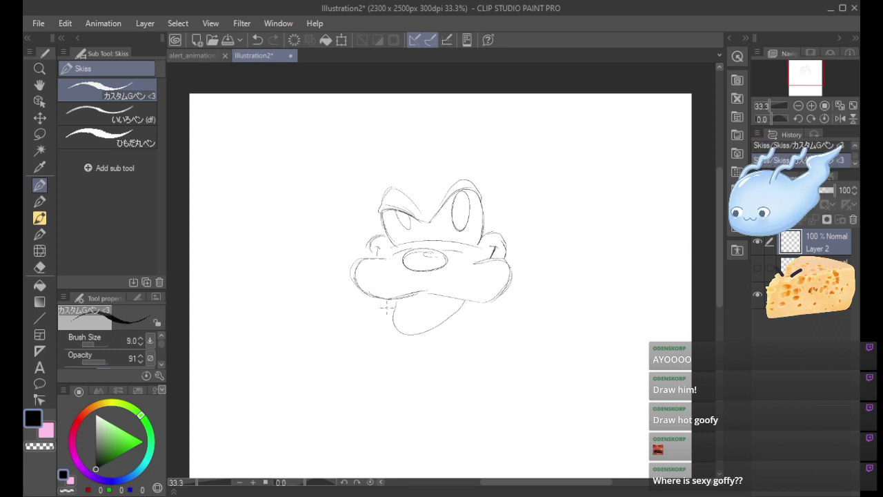
key("ctrl+z")
mouse_move(384, 296)
left_mouse_down()
mouse_move(382, 319)
mouse_move(402, 349)
mouse_move(443, 322)
left_mouse_up()
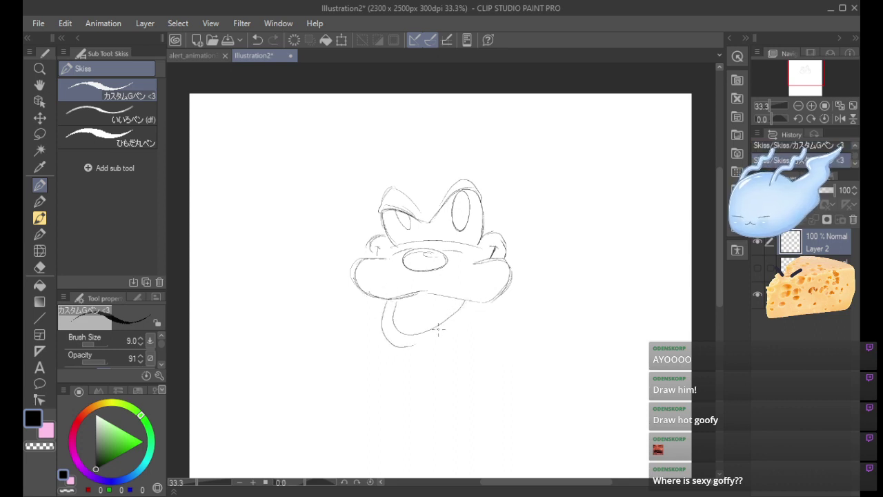
key("ctrl+z")
mouse_move(399, 296)
left_mouse_down()
mouse_move(414, 338)
mouse_move(458, 319)
mouse_move(468, 297)
mouse_move(490, 297)
mouse_move(460, 332)
left_mouse_up()
key("ctrl+z")
key("ctrl+z")
key("ctrl+z")
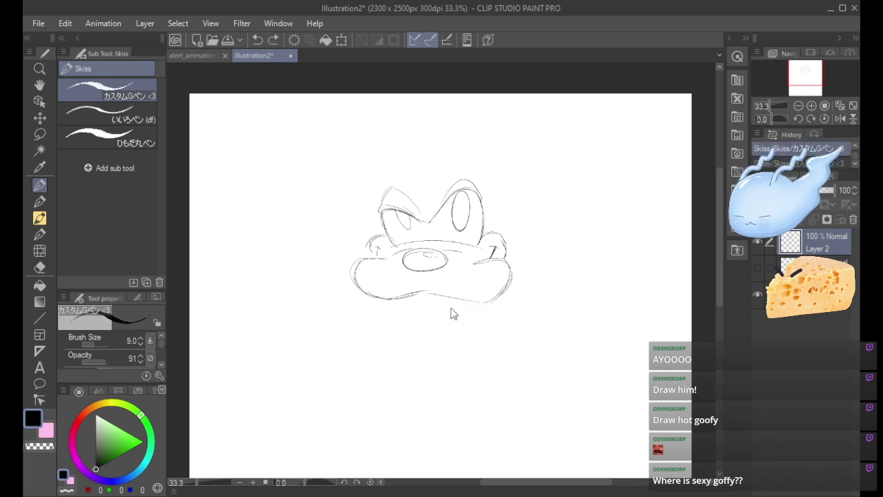
Draw a shallow rounded lower lip beneath the middle of the muzzle with a short curved line inside it.
left_click_drag(405, 302, 435, 318)
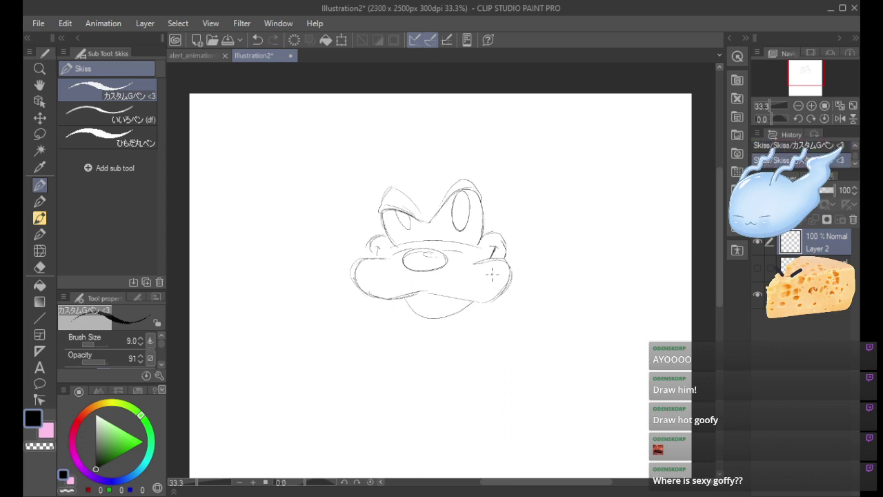
mouse_move(392, 304)
left_mouse_down()
mouse_move(422, 321)
mouse_move(486, 293)
left_mouse_up()
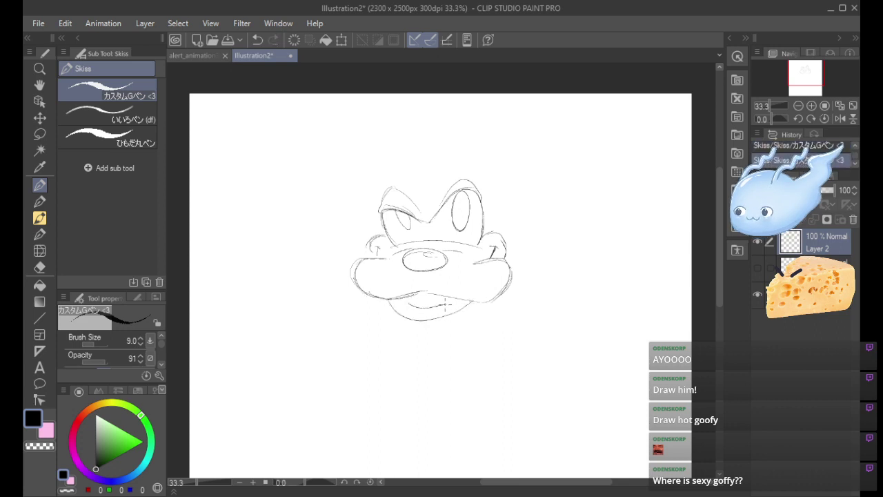
key("ctrl+z")
left_click_drag(410, 307, 433, 307)
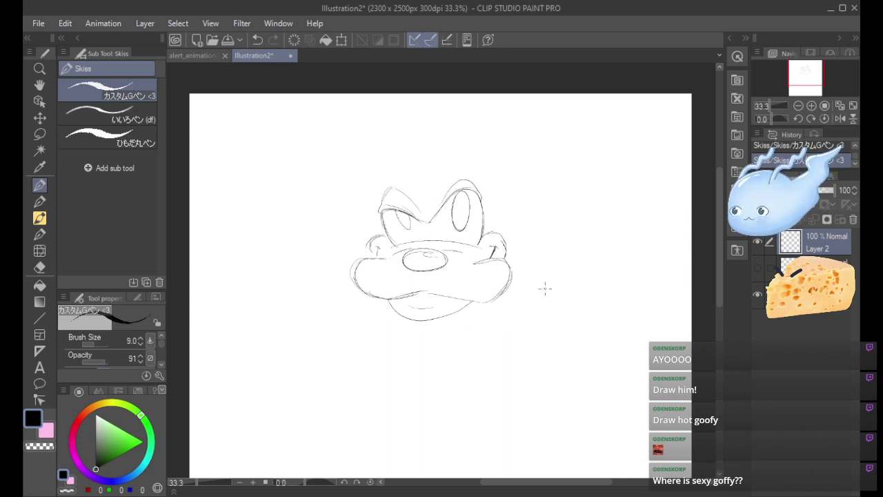
Draw two squarish teeth hanging below the muzzle, one on each side of the lower lip, and erase the lip lines inside them.
left_click_drag(370, 301, 372, 312)
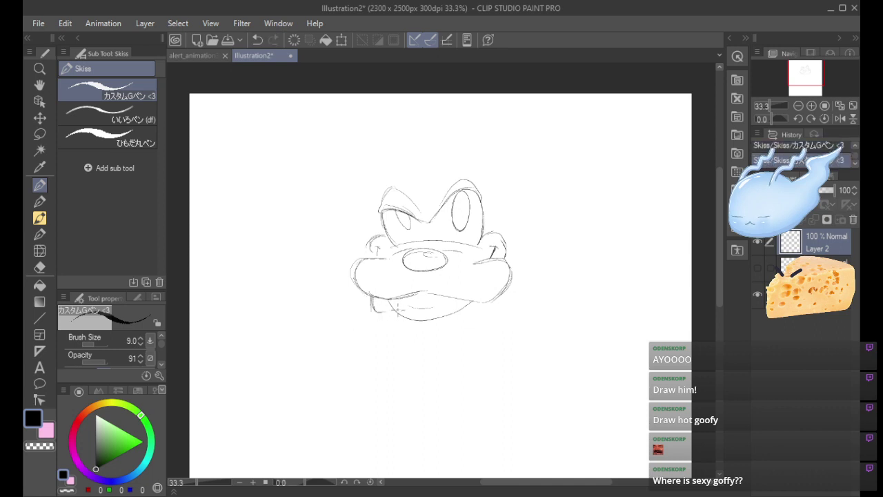
left_click_drag(372, 310, 397, 309)
mouse_move(458, 295)
left_mouse_down()
mouse_move(488, 310)
mouse_move(483, 305)
mouse_move(462, 317)
left_mouse_up()
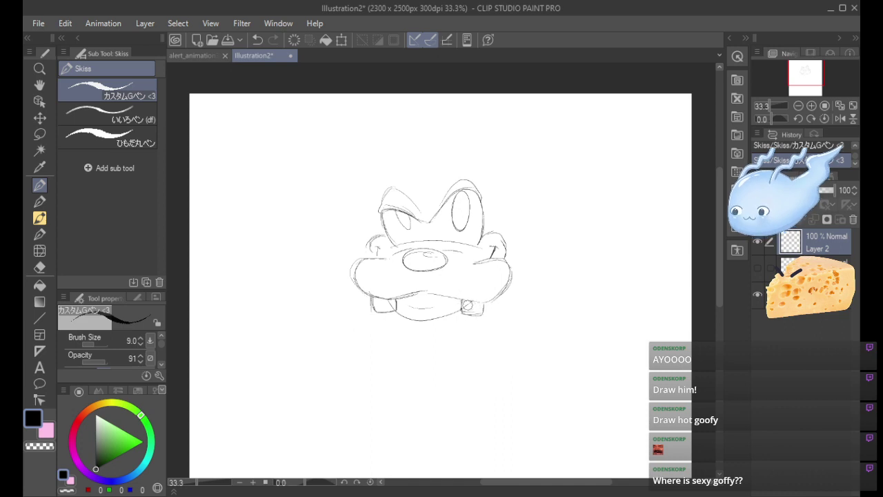
left_click_drag(467, 305, 459, 299)
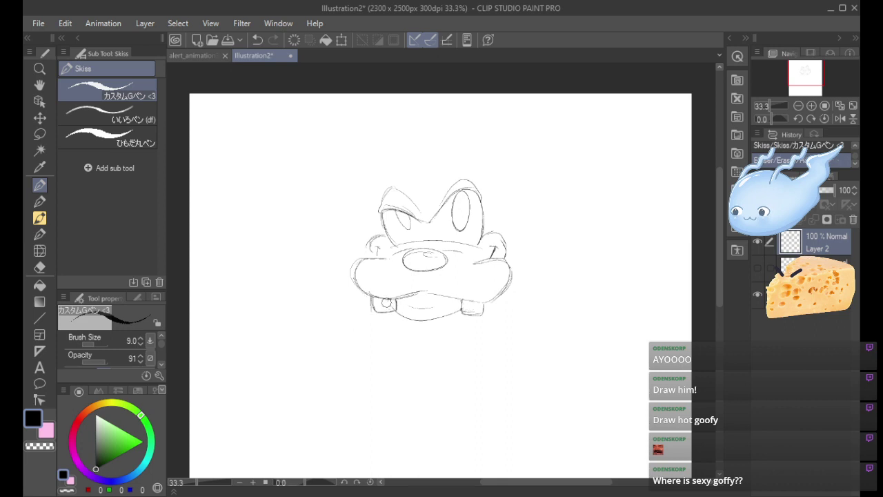
left_click_drag(385, 302, 388, 305)
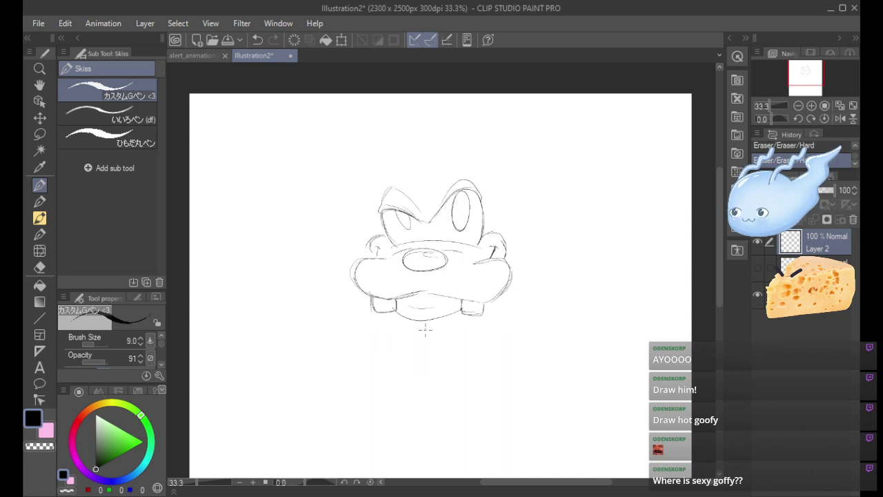
Sketch a tall hat brim above the eyes with flared upper ends, a sagging upper edge and a pointed right corner, erasing stray inner lines.
left_click_drag(392, 178, 432, 158)
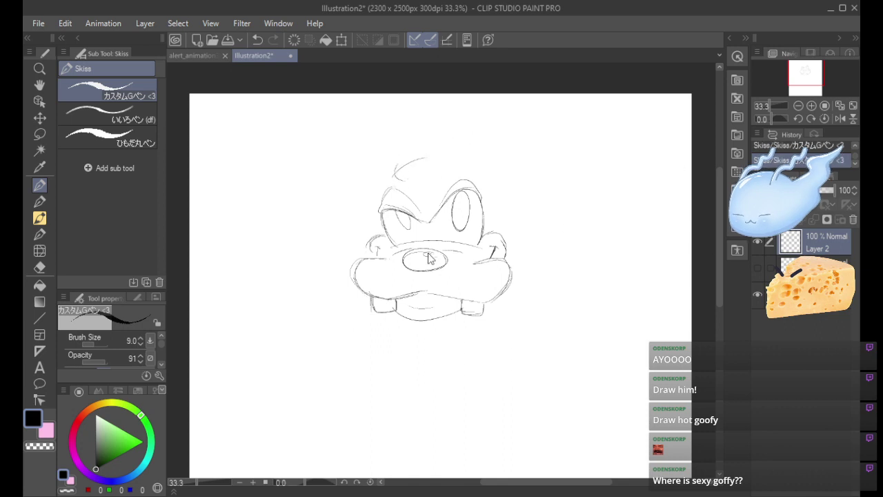
left_click_drag(428, 256, 427, 275)
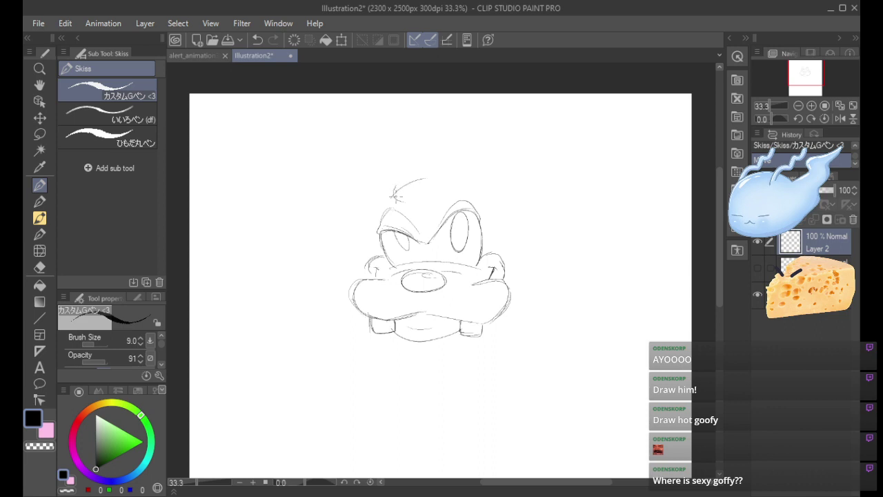
mouse_move(394, 195)
left_mouse_down()
mouse_move(419, 205)
mouse_move(452, 197)
mouse_move(414, 205)
mouse_move(426, 207)
mouse_move(474, 186)
left_mouse_up()
key("ctrl+z")
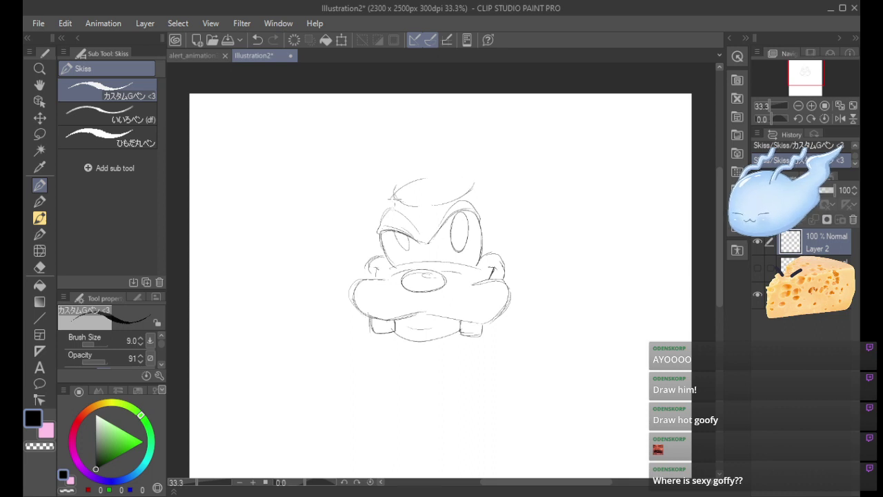
mouse_move(388, 175)
left_mouse_down()
mouse_move(389, 151)
mouse_move(381, 165)
mouse_move(391, 151)
mouse_move(396, 164)
mouse_move(473, 160)
left_mouse_up()
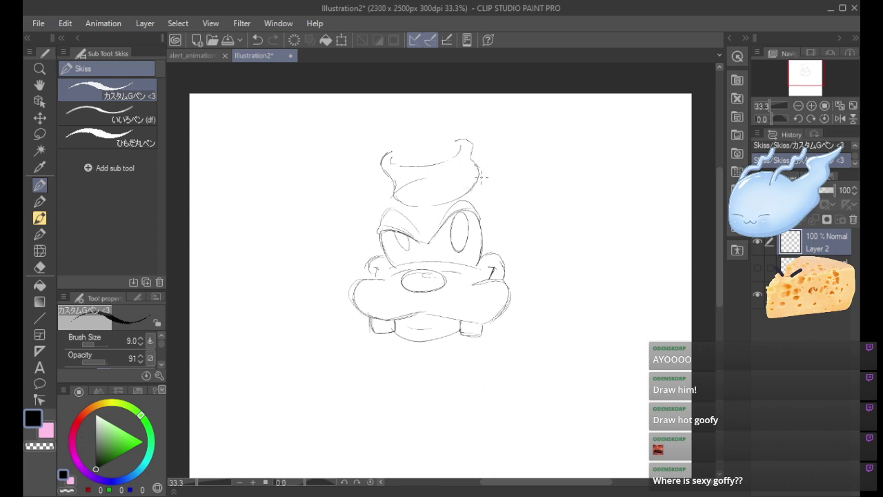
left_click_drag(482, 178, 476, 194)
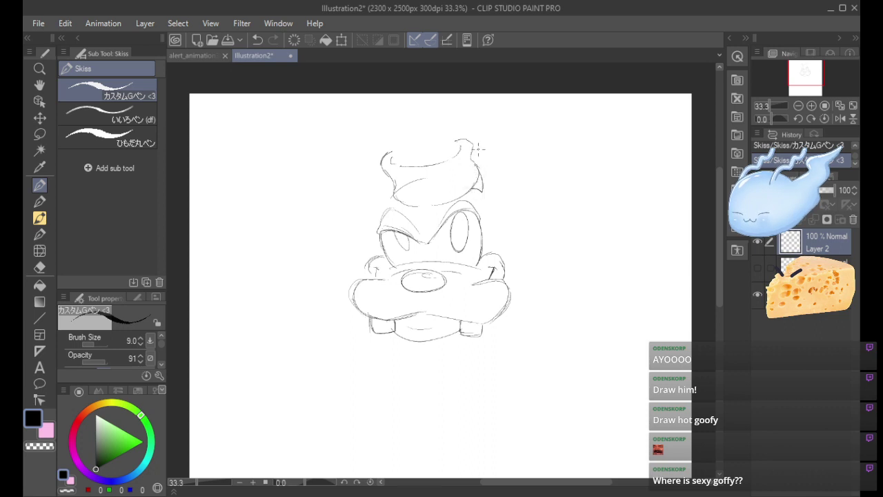
key("ctrl+z")
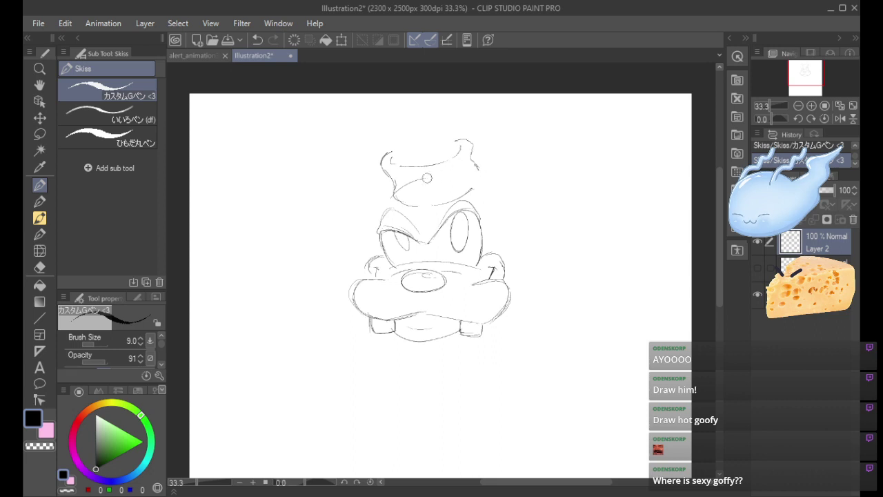
mouse_move(427, 178)
left_mouse_down()
mouse_move(406, 189)
mouse_move(416, 180)
mouse_move(404, 204)
mouse_move(471, 179)
mouse_move(487, 191)
mouse_move(472, 158)
left_mouse_up()
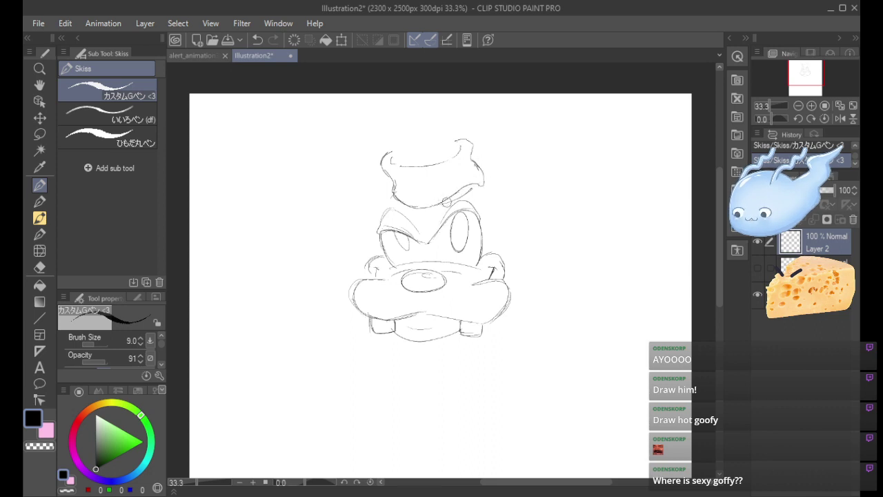
left_click_drag(471, 189, 472, 168)
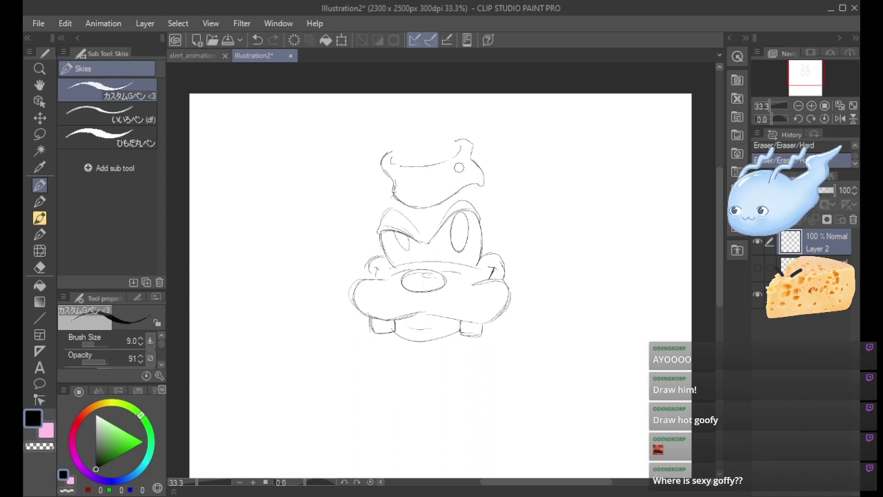
Draw the right side of the hat's crown curving up from the brim and shift the drawing slightly down the canvas.
left_click_drag(458, 143, 419, 123)
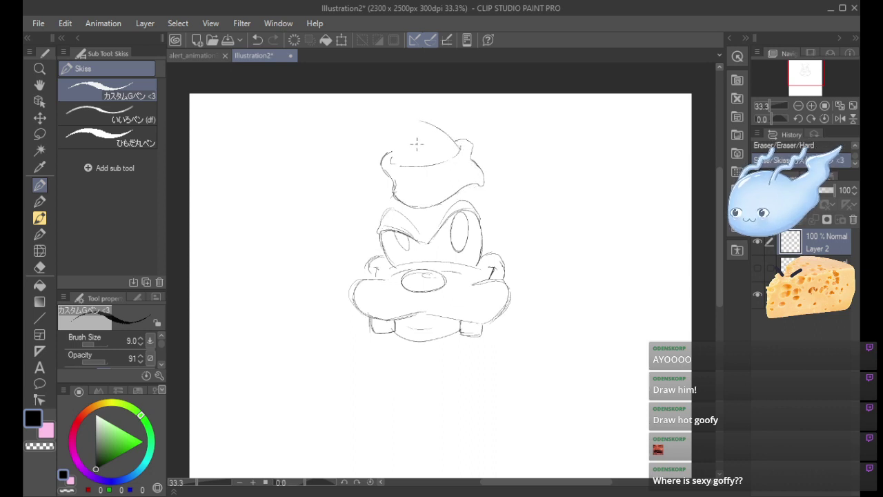
key("ctrl+z")
left_click_drag(457, 146, 437, 120)
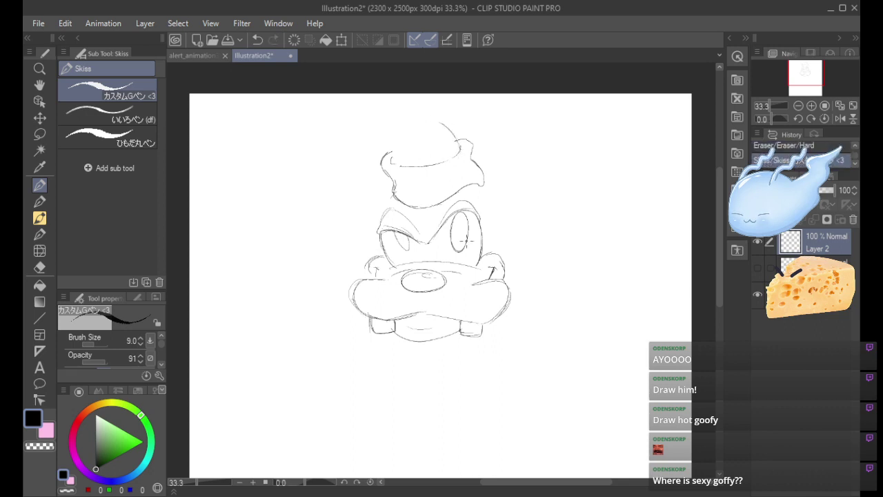
left_click_drag(471, 229, 473, 255)
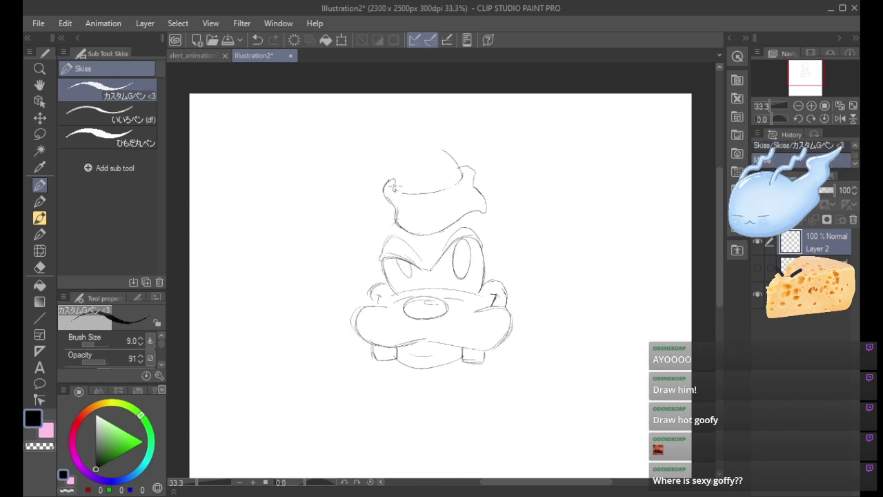
Draw the hat's floppy top with a rounded lobe drooping left and another pointing up, joining it to the crown's right side.
mouse_move(392, 182)
left_mouse_down()
mouse_move(391, 168)
mouse_move(397, 189)
mouse_move(385, 179)
mouse_move(391, 166)
left_mouse_up()
key("ctrl+z")
key("ctrl+z")
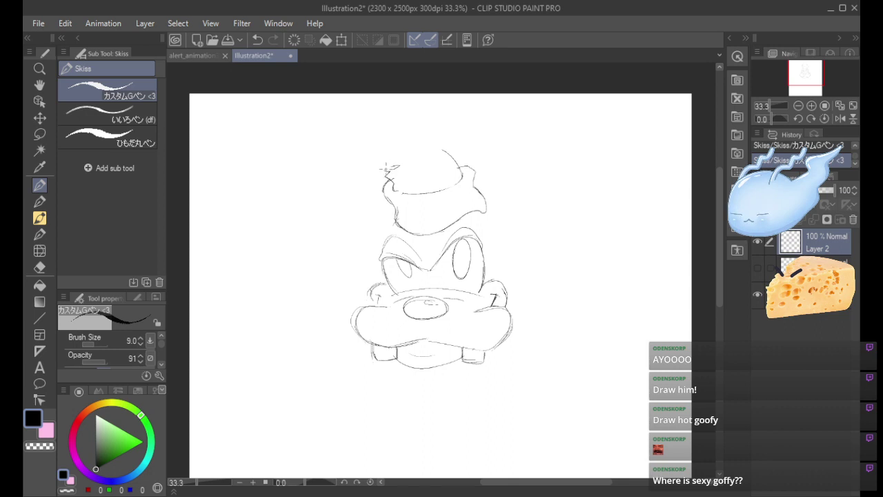
key("ctrl+z")
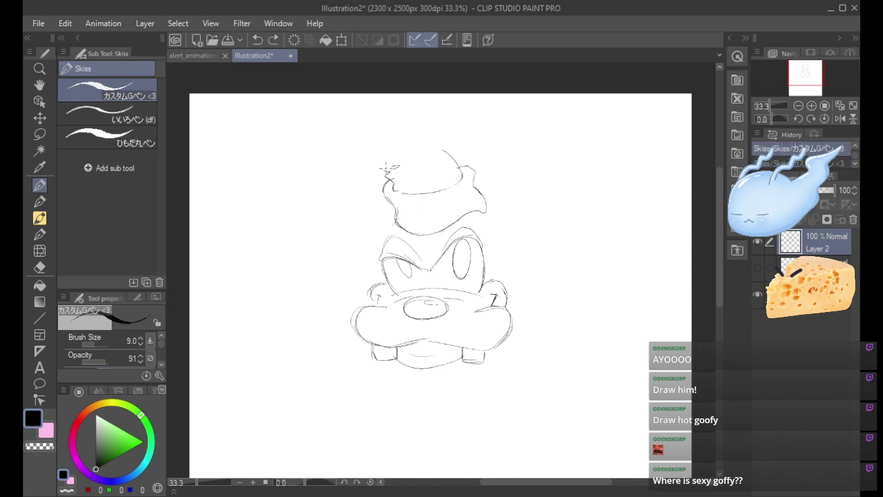
left_click_drag(388, 168, 394, 138)
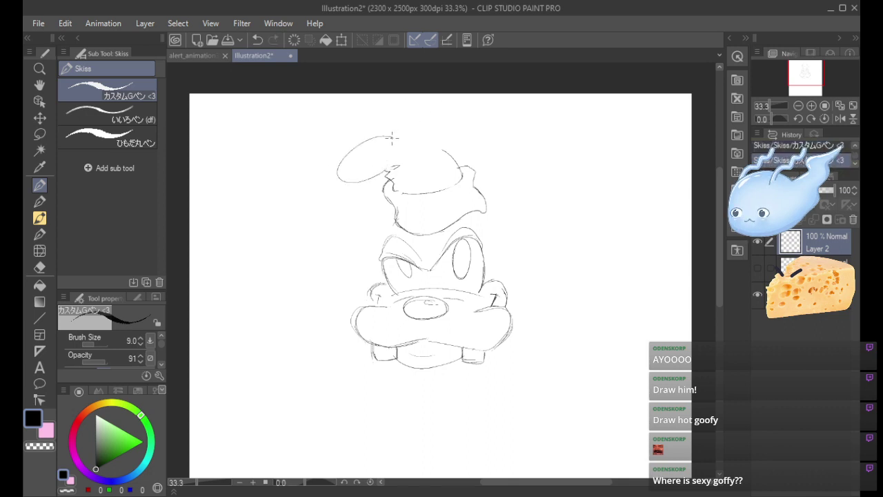
mouse_move(387, 135)
left_mouse_down()
mouse_move(429, 142)
mouse_move(458, 163)
mouse_move(428, 158)
left_mouse_up()
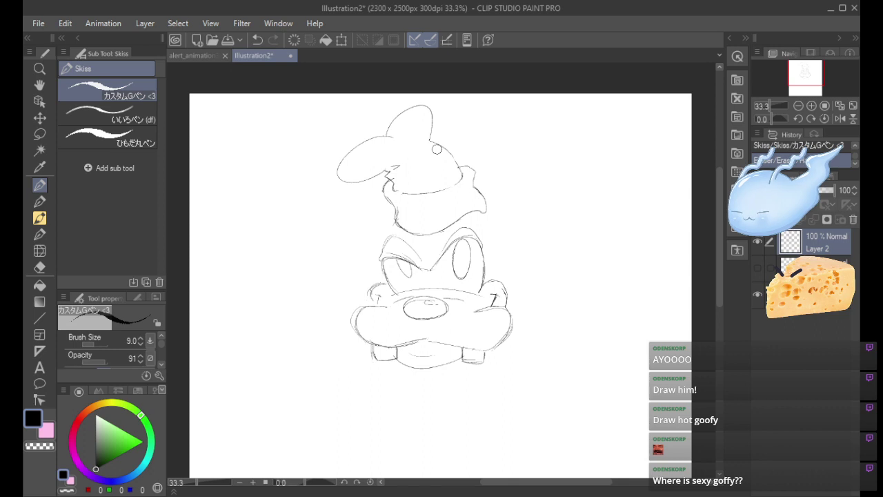
left_click_drag(459, 164, 456, 174)
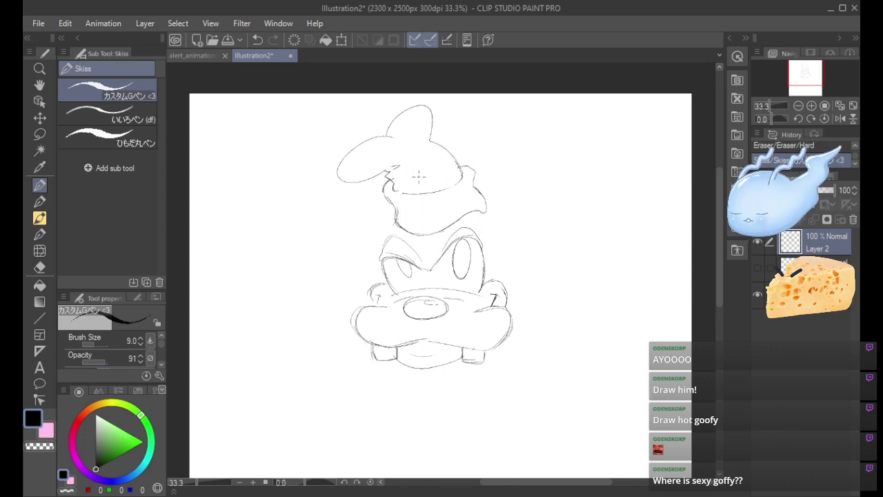
Add a curved band line across the bottom of the crown, just above and parallel to the brim's upper edge.
left_click_drag(403, 186, 446, 160)
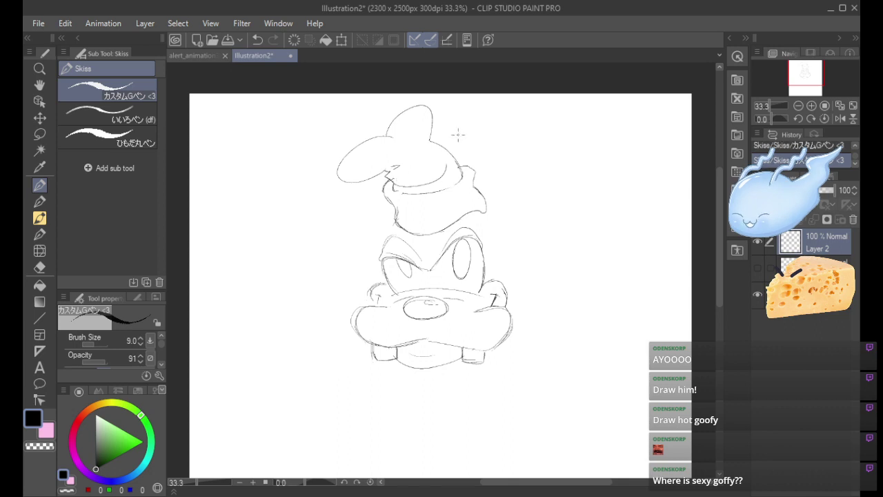
key("ctrl+z")
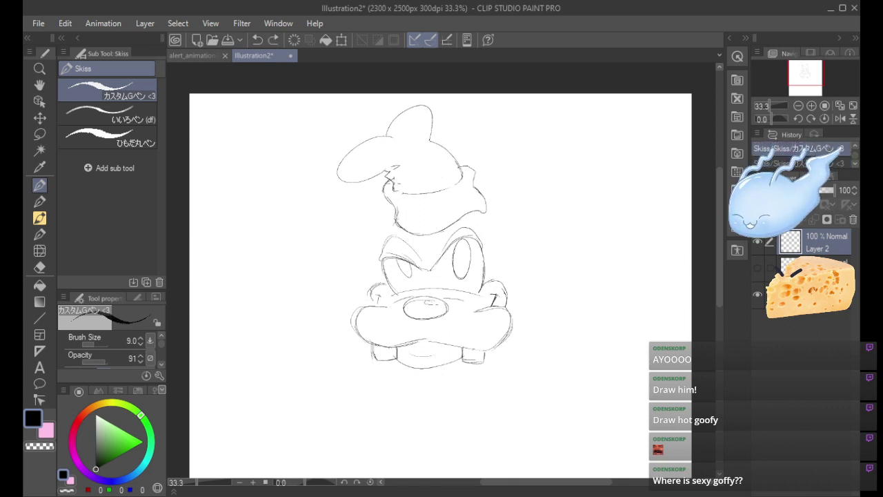
left_click_drag(395, 187, 457, 164)
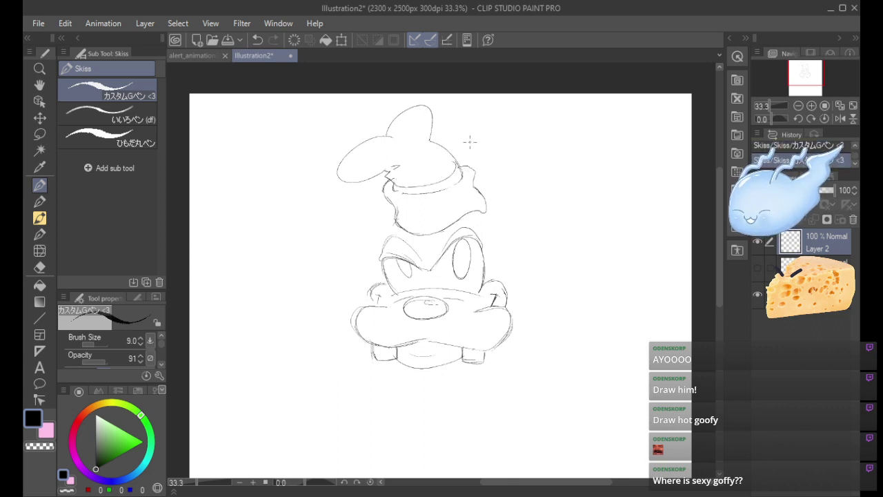
left_click_drag(458, 160, 451, 164)
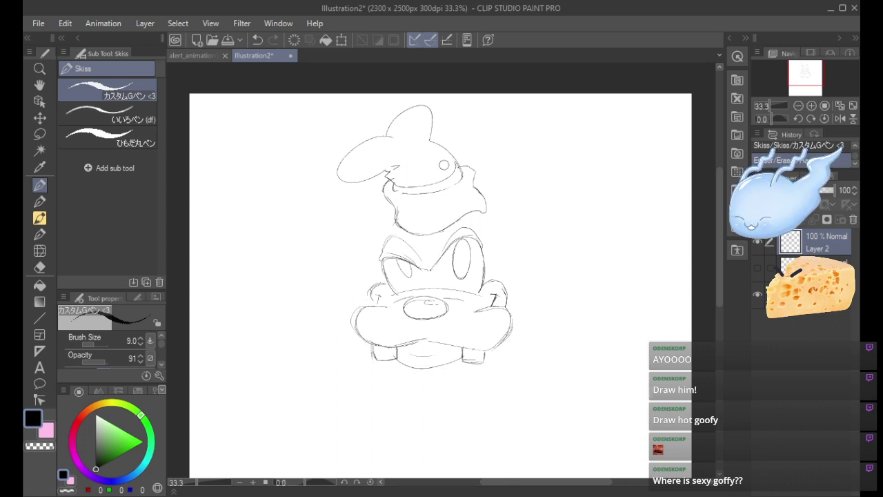
key("ctrl+z")
Add a small crease to the left part of the hat brim and a short hooked fold at its right end.
left_click_drag(450, 210, 479, 195)
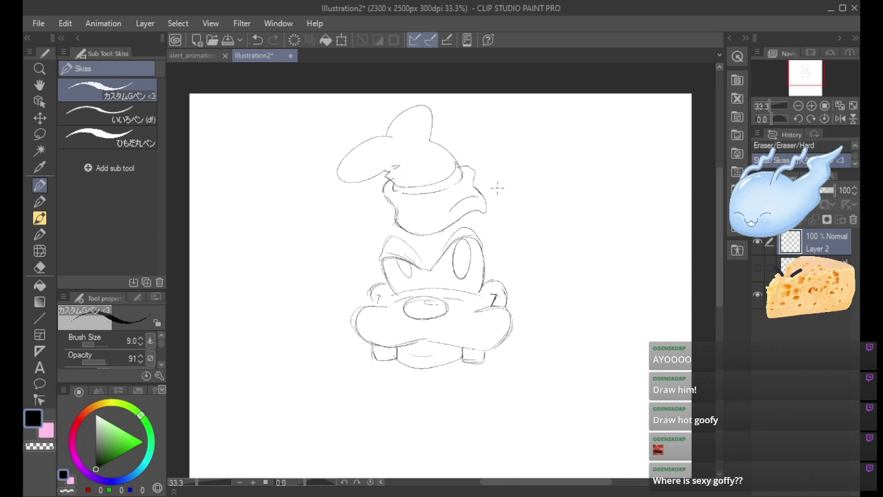
key("ctrl+z")
key("ctrl+y")
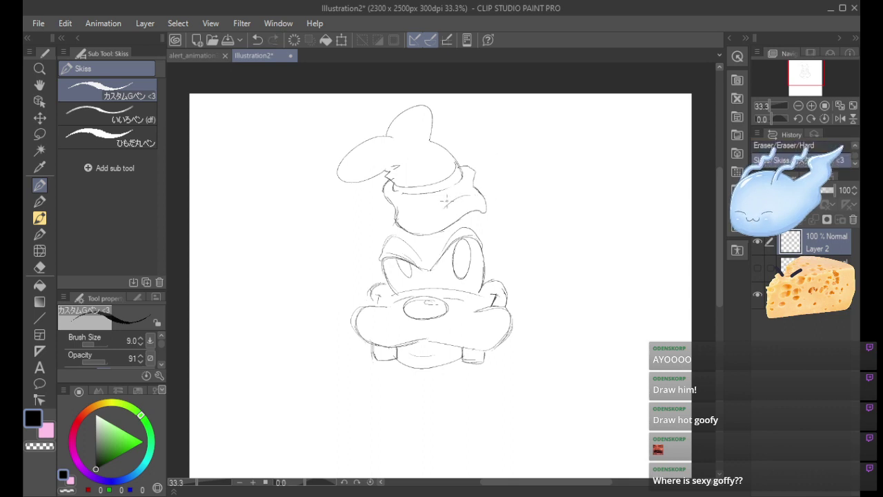
mouse_move(411, 200)
left_mouse_down()
mouse_move(436, 202)
mouse_move(406, 217)
left_mouse_up()
key("ctrl+z")
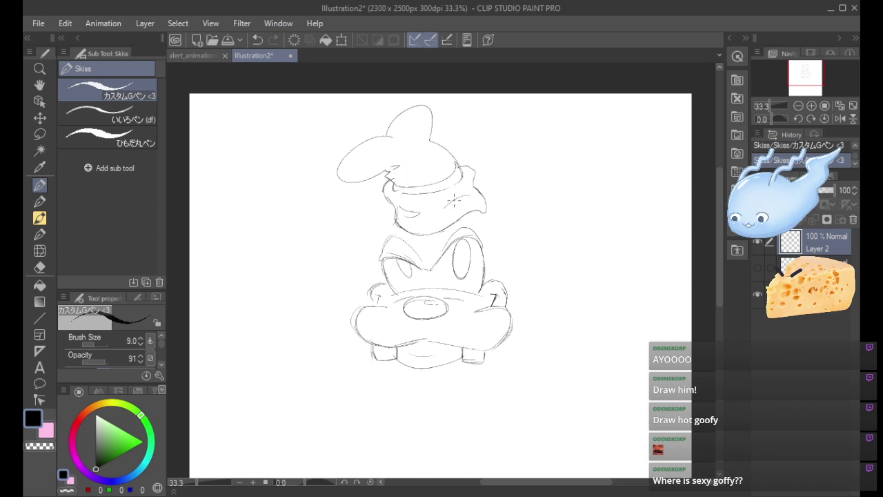
key("ctrl+z")
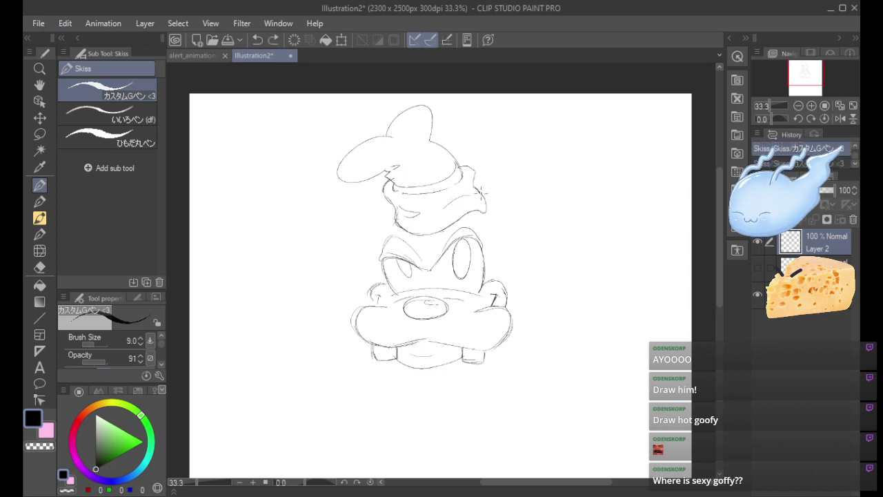
key("ctrl+y")
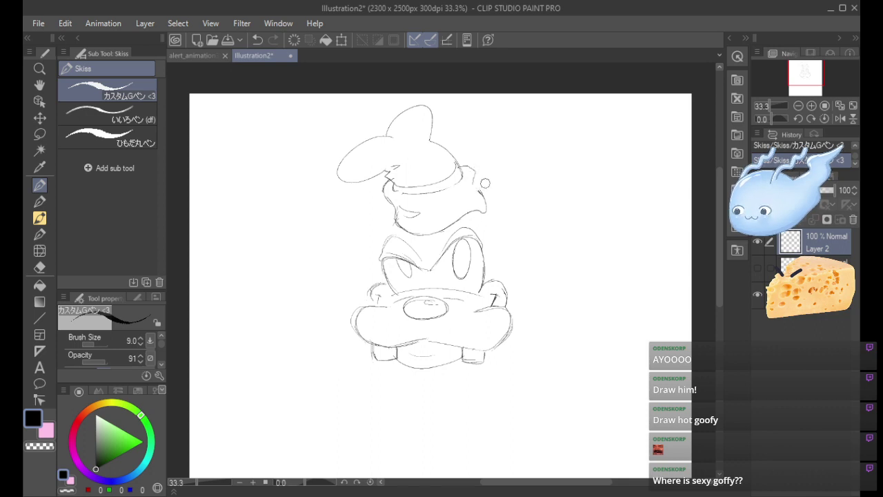
left_click_drag(485, 183, 472, 191)
key("ctrl+z")
key("ctrl+z")
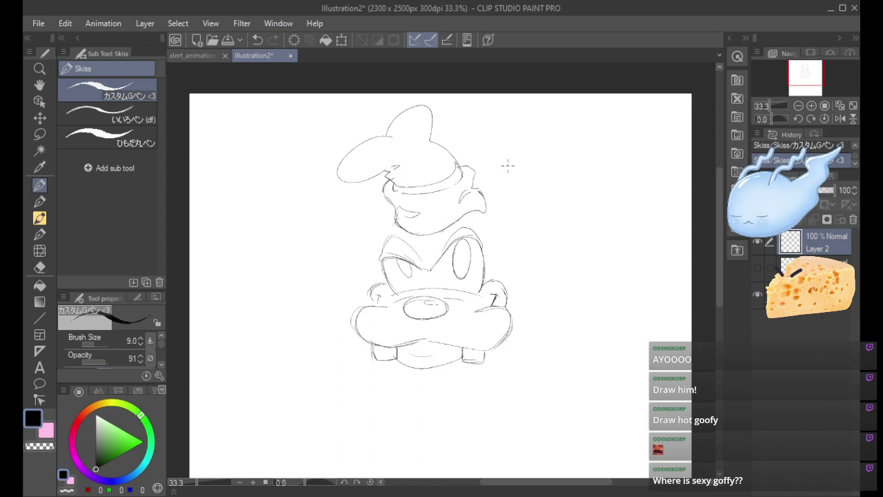
Replace the brim's left crease with a short curved fold starting at the left outline, and reinforce the brim's lower edge.
mouse_move(403, 208)
left_mouse_down()
mouse_move(429, 233)
mouse_move(393, 223)
mouse_move(391, 196)
mouse_move(405, 206)
left_mouse_up()
key("ctrl+z")
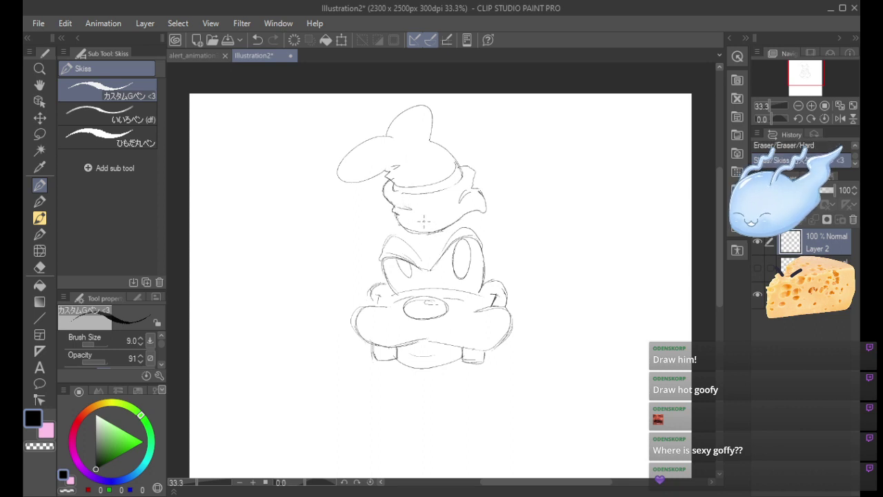
key("ctrl+z")
left_click_drag(396, 208, 413, 214)
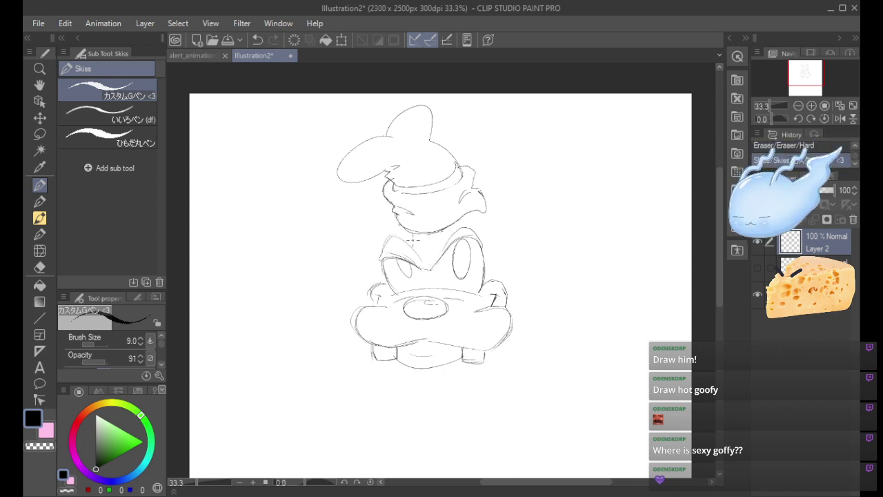
key("ctrl+z")
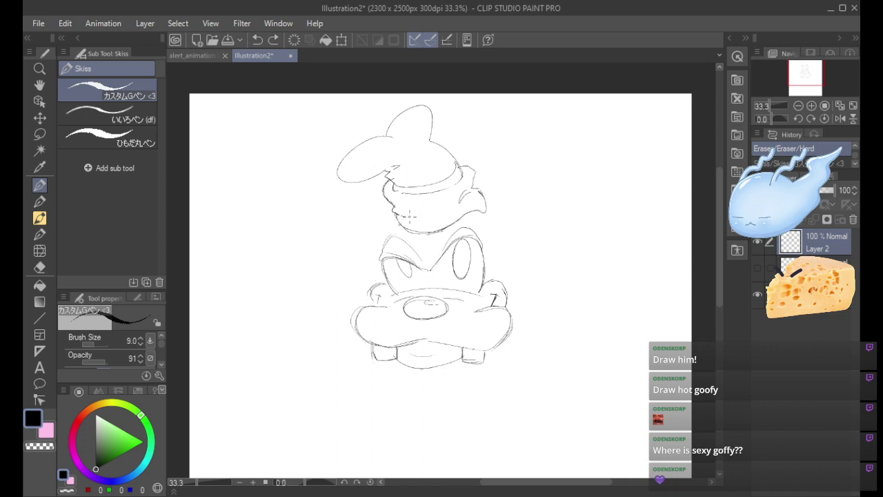
key("ctrl+y")
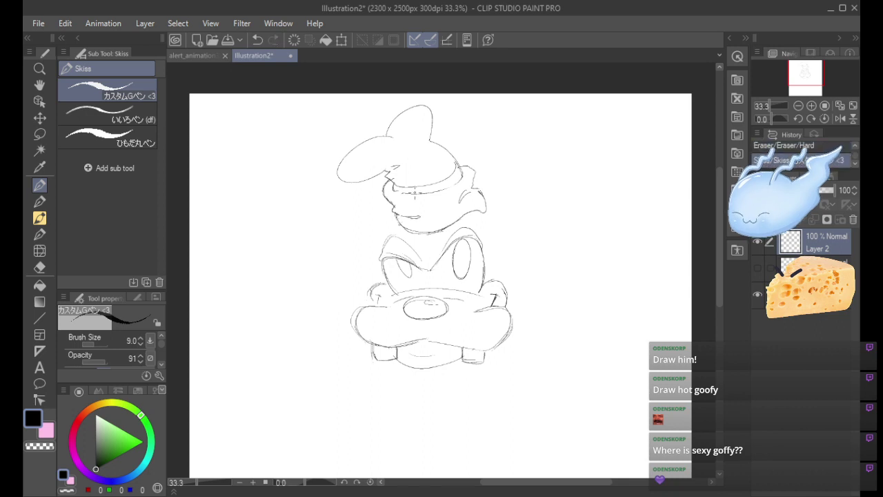
key("ctrl+z")
key("ctrl+y")
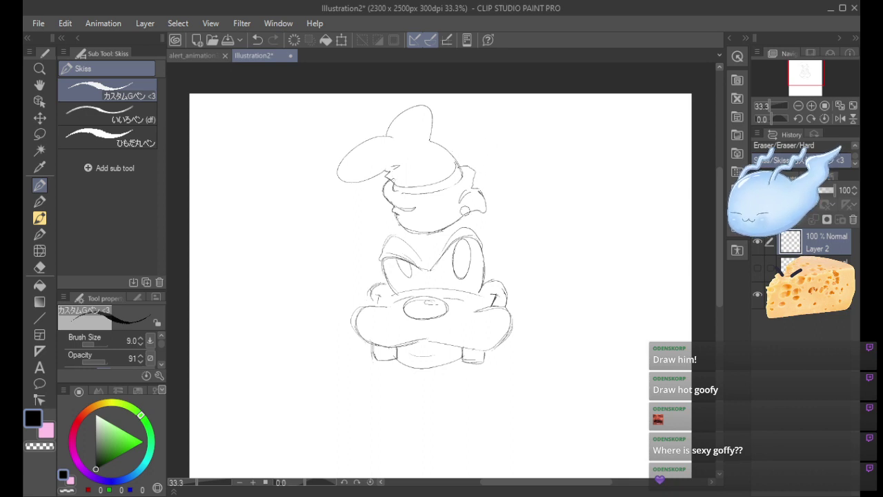
Redraw the lower edge of the hat brim's right fold and touch up the brim's left edge.
mouse_move(465, 210)
left_mouse_down()
mouse_move(462, 187)
mouse_move(479, 184)
mouse_move(479, 196)
left_mouse_up()
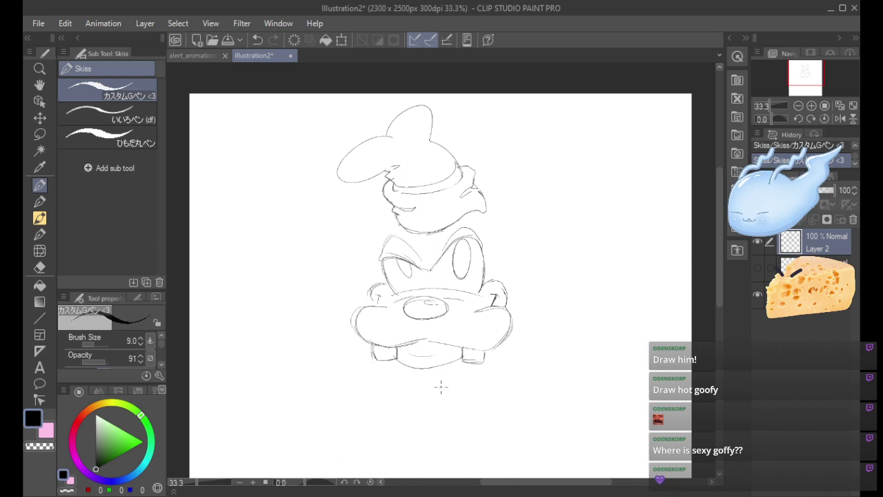
left_click_drag(395, 178, 395, 179)
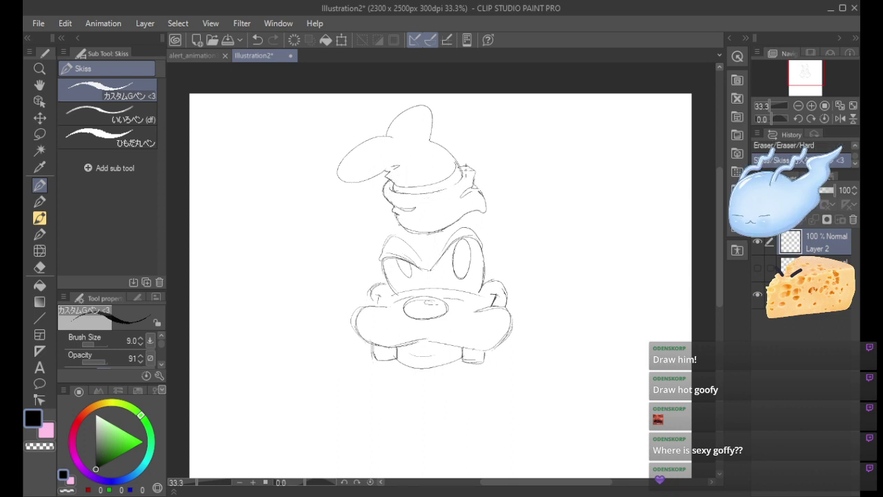
mouse_move(465, 166)
left_mouse_down()
mouse_move(474, 178)
mouse_move(458, 185)
left_mouse_up()
key("ctrl+z")
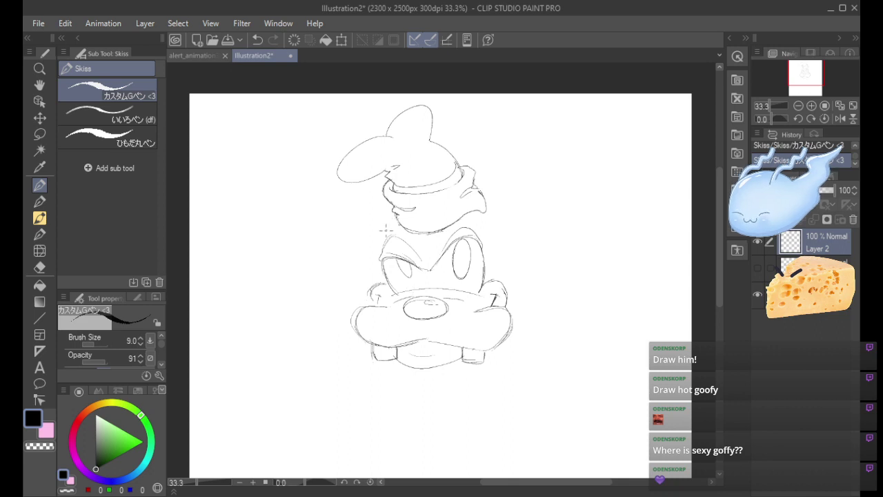
Draw the head's side outlines below the hat brim, plus a long outer ear line hanging down past the right cheek.
left_click_drag(396, 223, 390, 234)
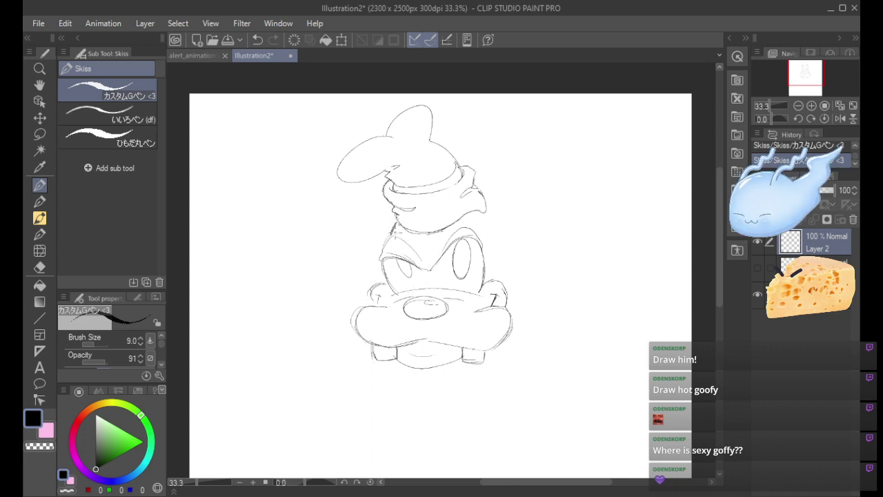
key("ctrl+z")
key("ctrl+z")
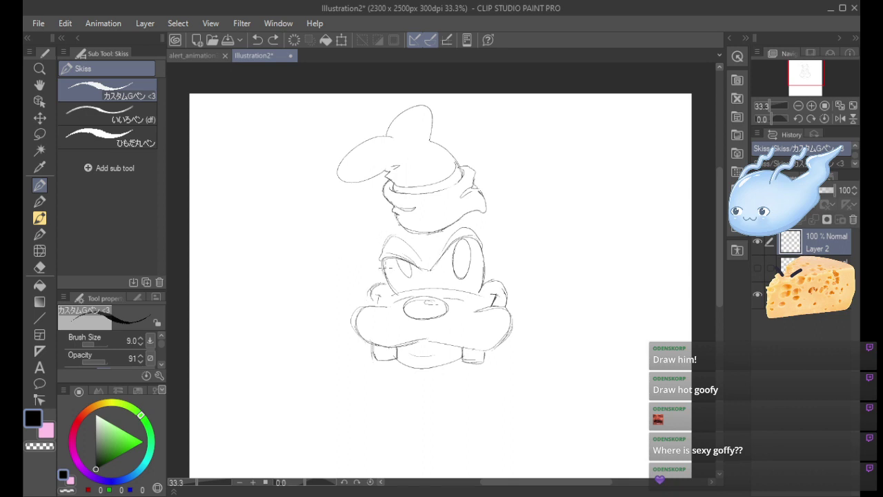
left_click_drag(396, 219, 390, 229)
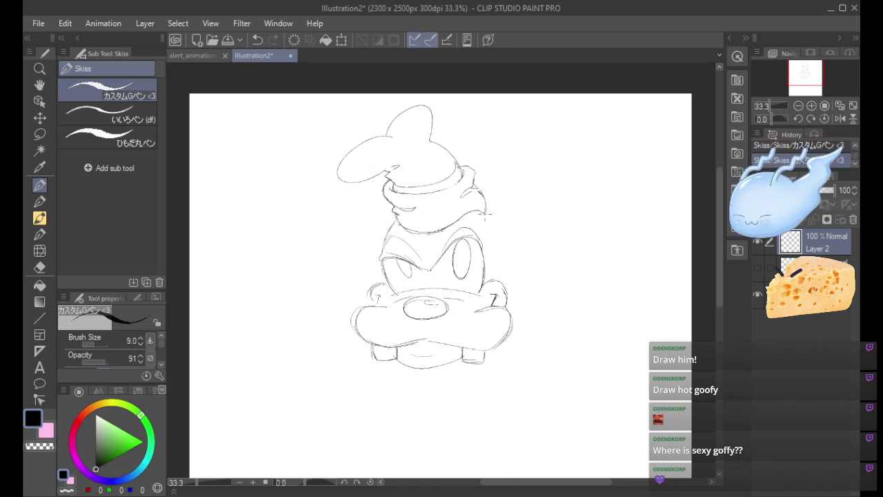
left_click_drag(481, 208, 499, 261)
mouse_move(483, 208)
left_mouse_down()
mouse_move(503, 284)
mouse_move(493, 230)
left_mouse_up()
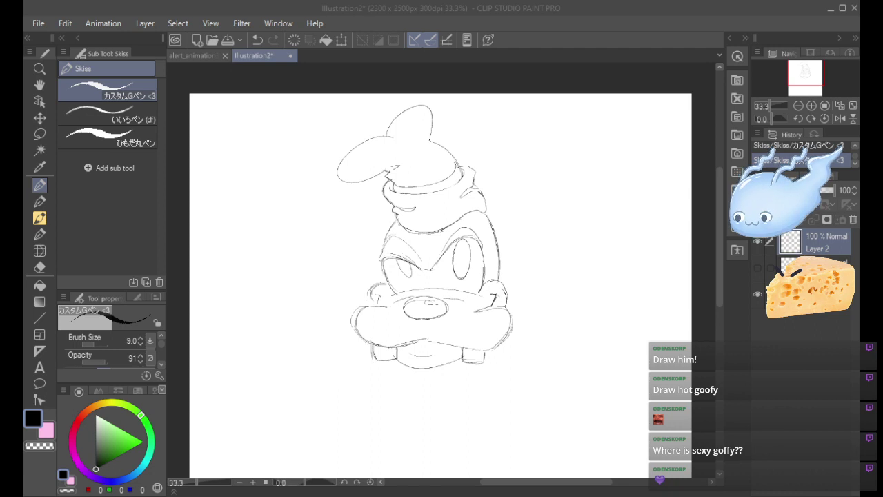
mouse_move(487, 215)
left_mouse_down()
mouse_move(498, 228)
mouse_move(516, 341)
left_mouse_up()
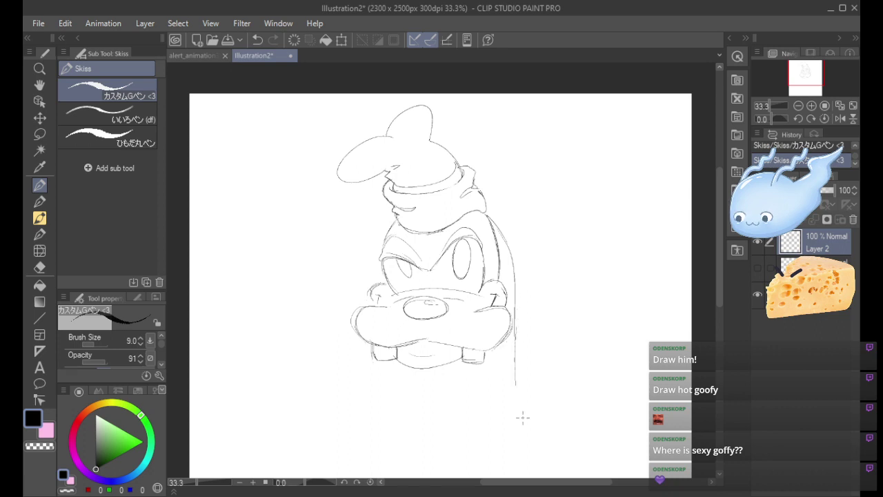
Show the torso sketch layer, then scale down the head on Layer 2 and position it over the neck.
left_click(758, 267)
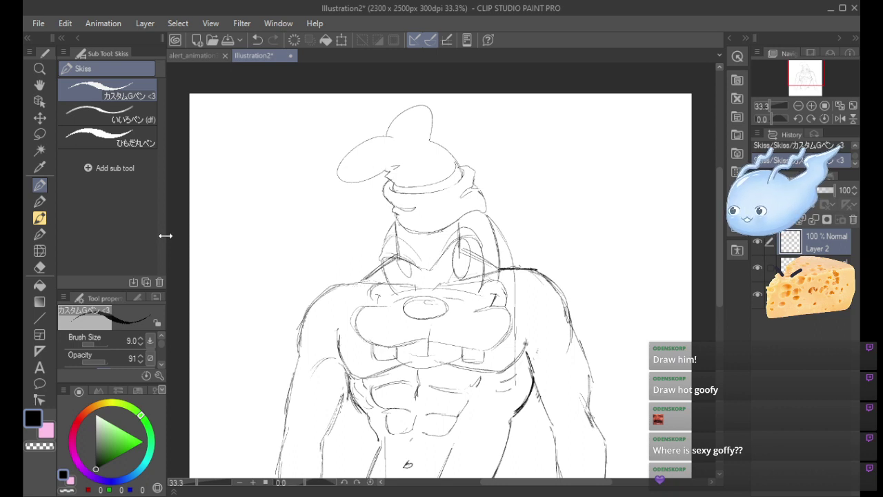
left_click(341, 39)
mouse_move(517, 381)
left_mouse_down()
mouse_move(490, 359)
mouse_move(461, 298)
left_mouse_up()
mouse_move(449, 260)
left_mouse_down()
mouse_move(462, 232)
mouse_move(468, 252)
left_mouse_up()
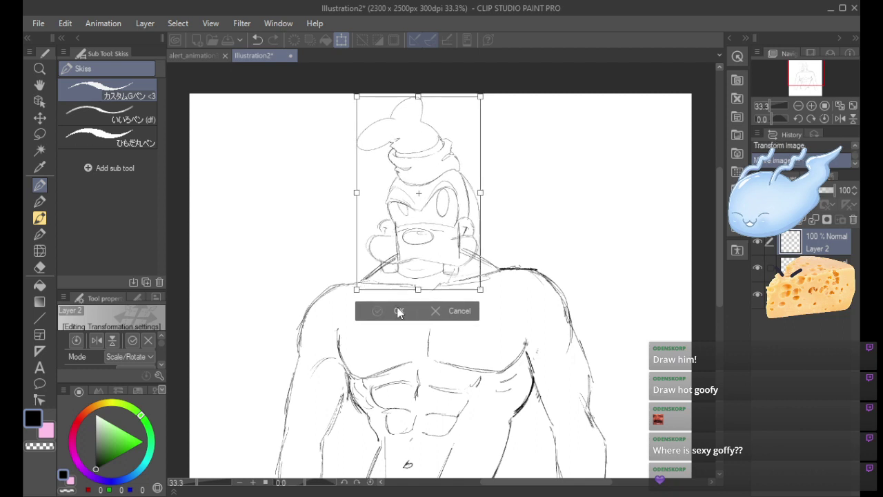
left_click(398, 310)
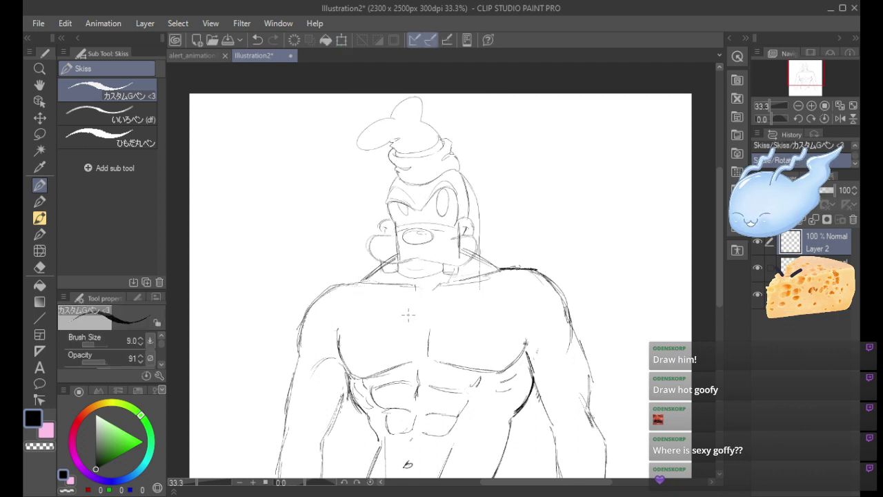
left_click(341, 40)
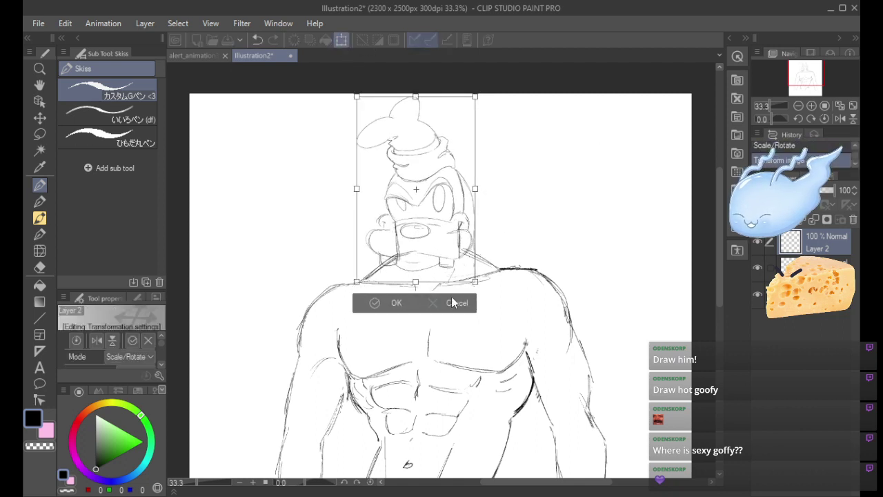
left_click(397, 311)
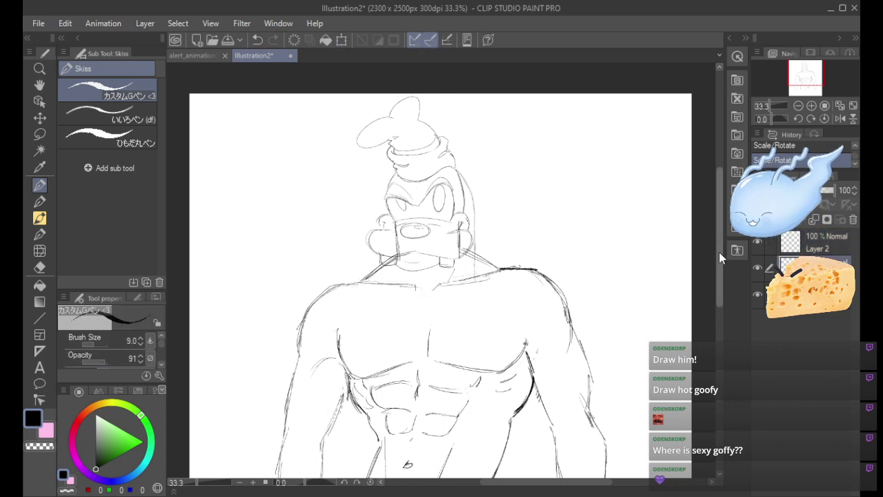
Move the torso sketch down slightly below the head and erase the neck lines that overlap the muzzle and teeth.
scroll(719, 252, "down", 3)
left_click_drag(534, 338, 532, 366)
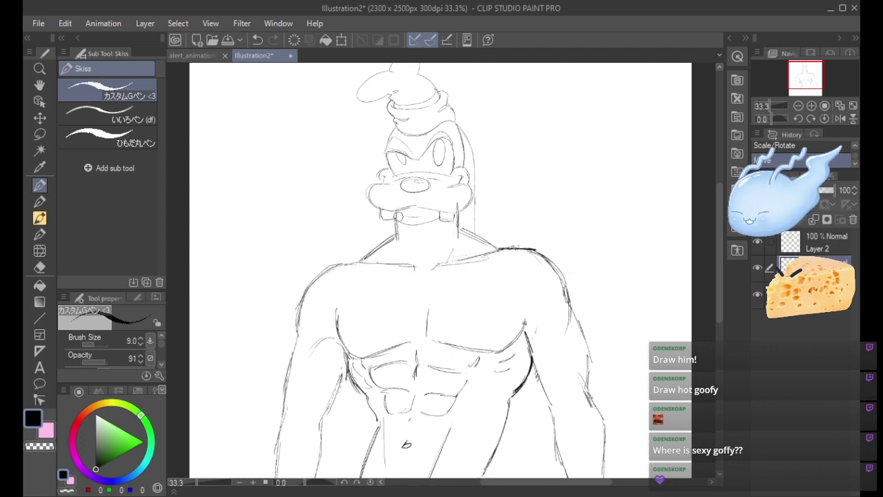
left_click_drag(457, 199, 456, 209)
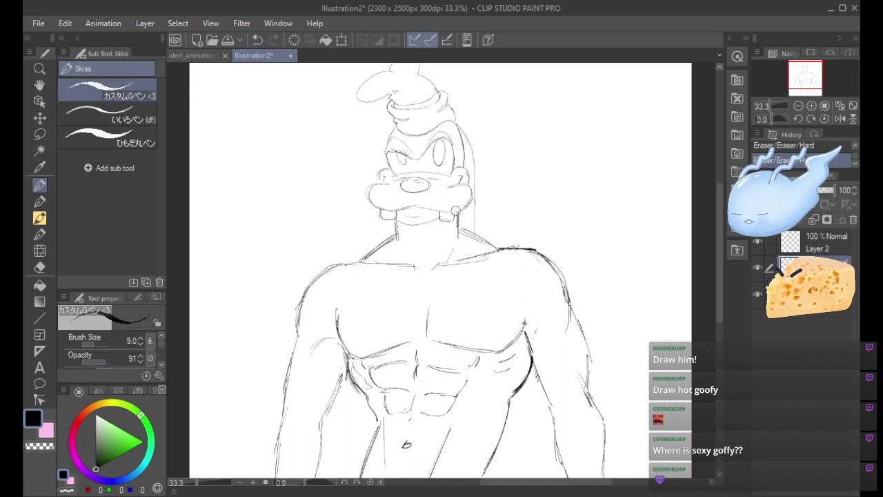
left_click(832, 247)
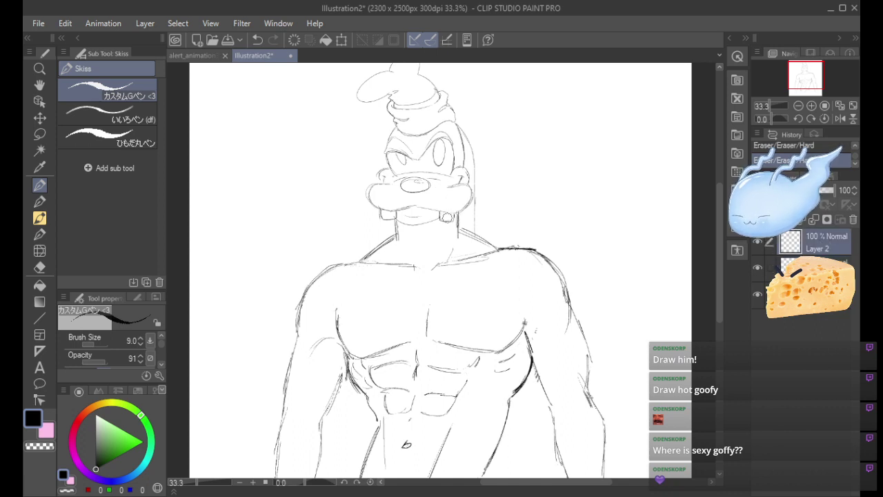
key("ctrl+z")
key("ctrl+y")
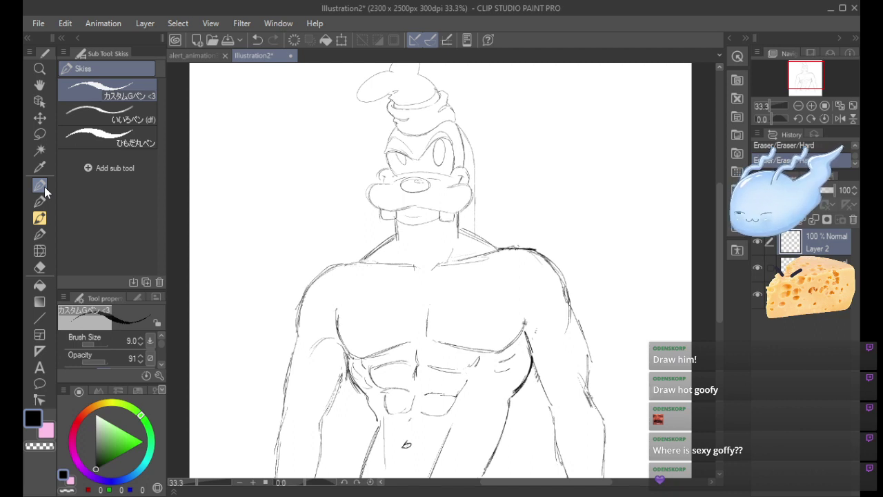
Complete the right ear on Layer 2 with a rounded tip over the shoulder and an inner edge rising beside the neck.
mouse_move(475, 234)
left_mouse_down()
mouse_move(491, 257)
mouse_move(487, 276)
mouse_move(495, 277)
left_mouse_up()
key("ctrl+z")
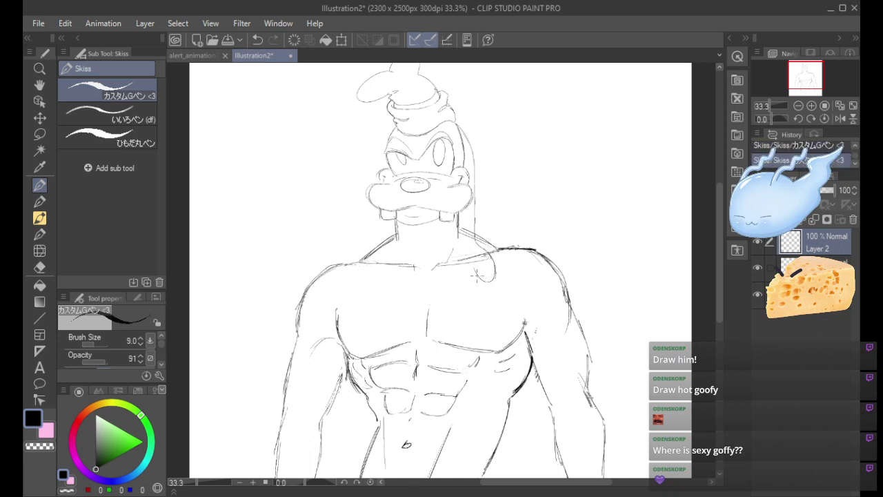
left_click_drag(460, 231, 471, 268)
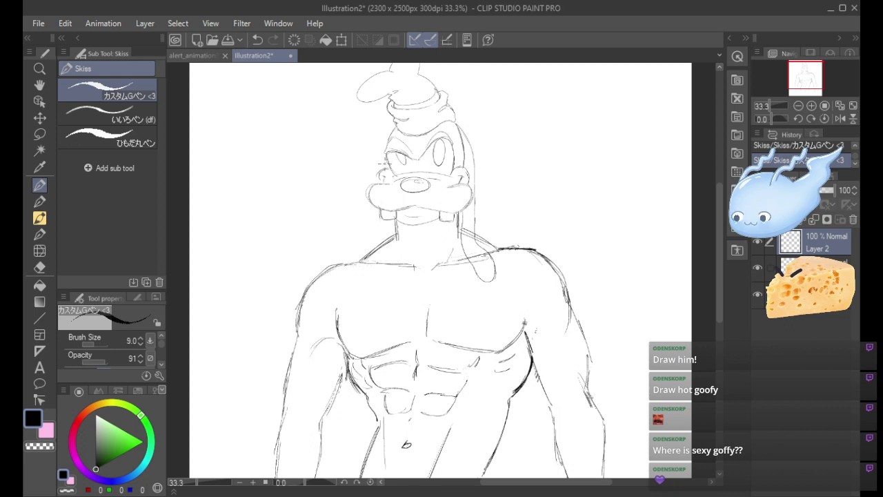
Draw the left ear hanging behind the cheek down to the shoulder and clean up the face's left outline.
key("ctrl+z")
left_click_drag(389, 161, 383, 173)
key("ctrl+z")
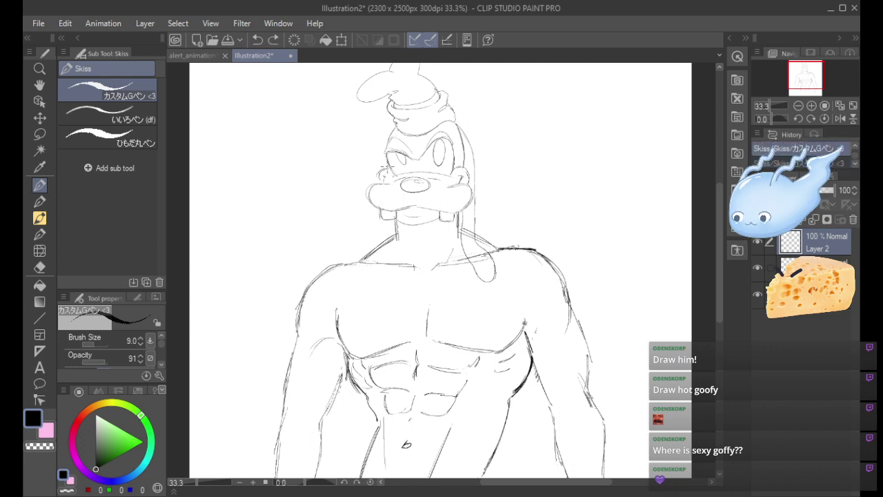
key("ctrl+y")
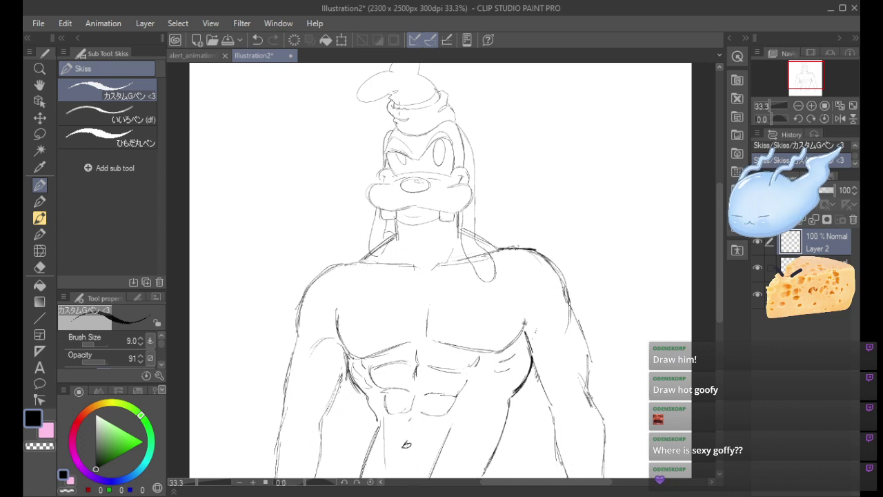
key("ctrl+z")
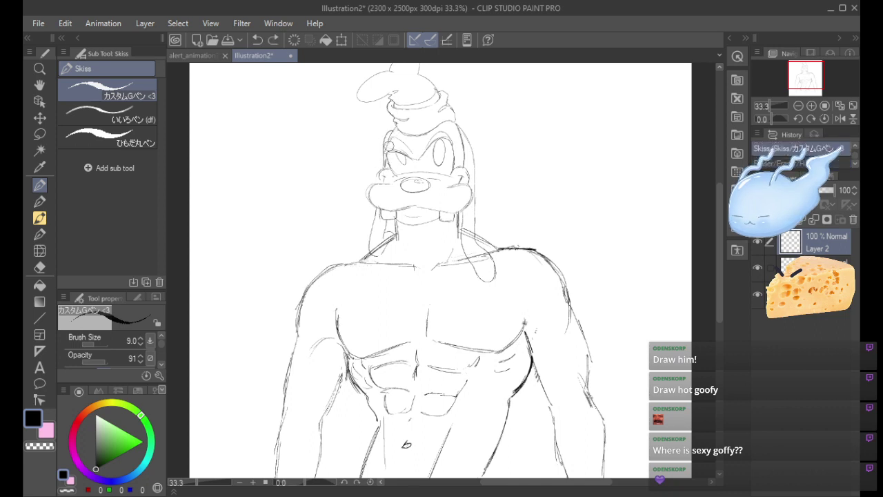
left_click_drag(382, 157, 384, 167)
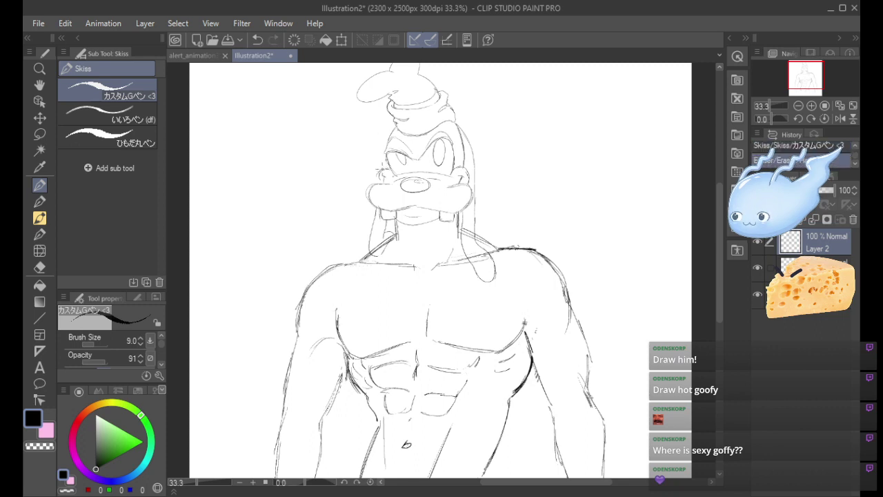
left_click_drag(377, 178, 380, 190)
key("ctrl+z")
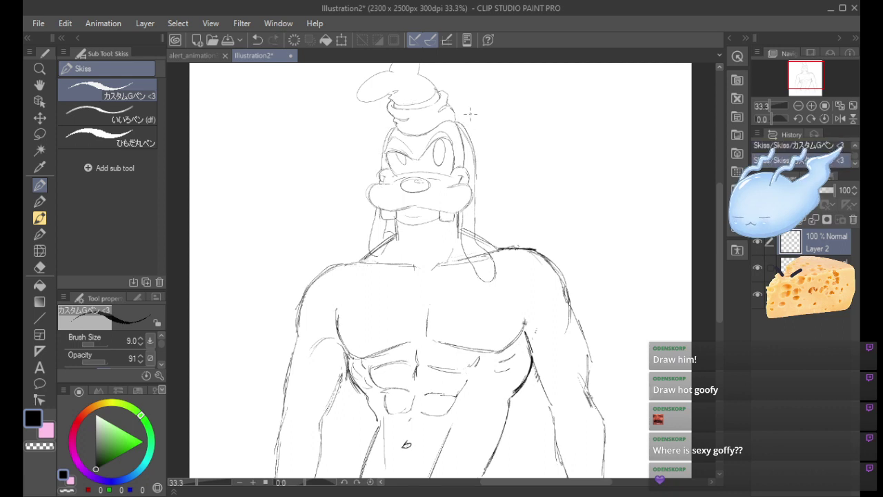
Erase and redraw the right ear's upper outer curve, and touch up the muzzle's top line above the nose.
left_click_drag(464, 129, 469, 154)
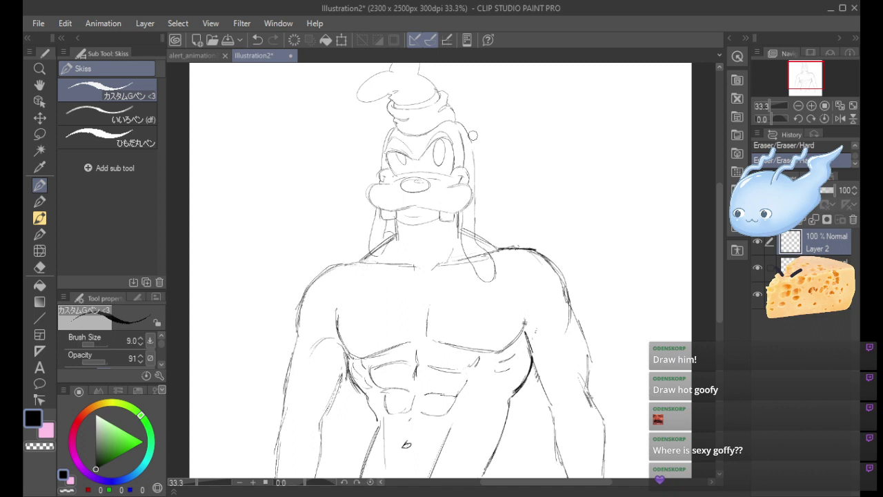
left_click_drag(472, 147, 474, 163)
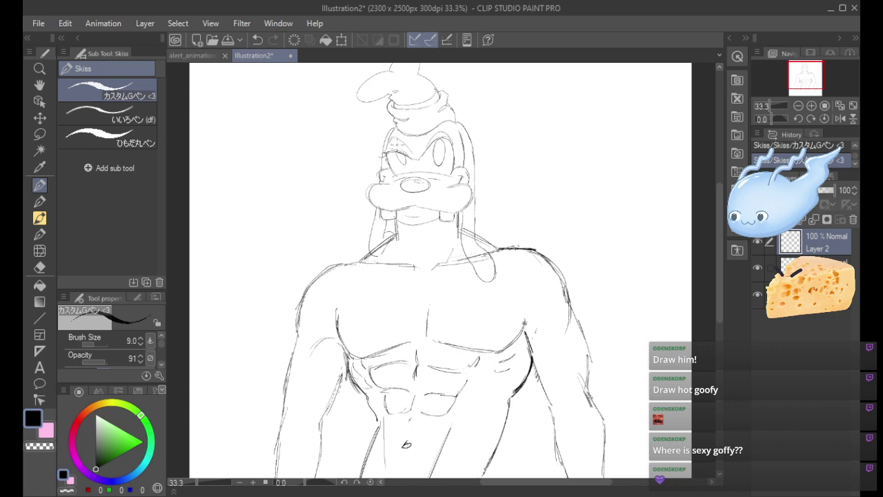
key("ctrl+z")
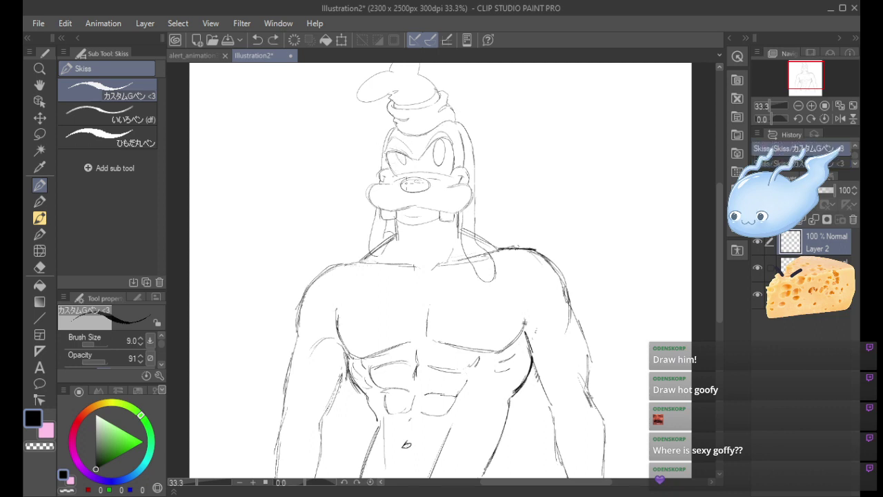
mouse_move(398, 176)
left_mouse_down()
mouse_move(409, 154)
mouse_move(419, 173)
left_mouse_up()
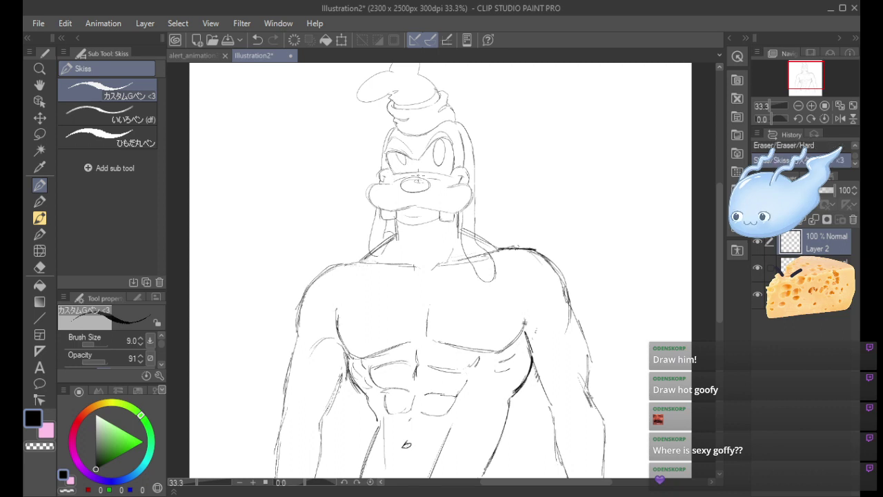
key("ctrl+z")
key("ctrl+y")
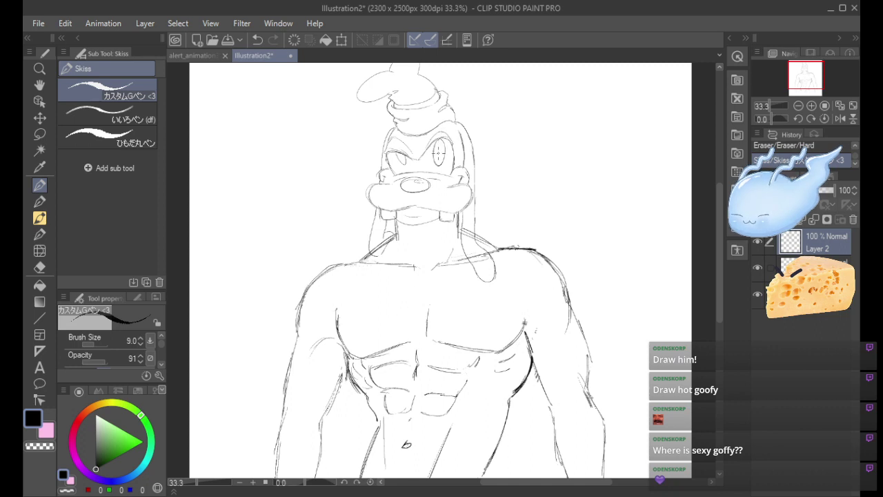
key("ctrl+z")
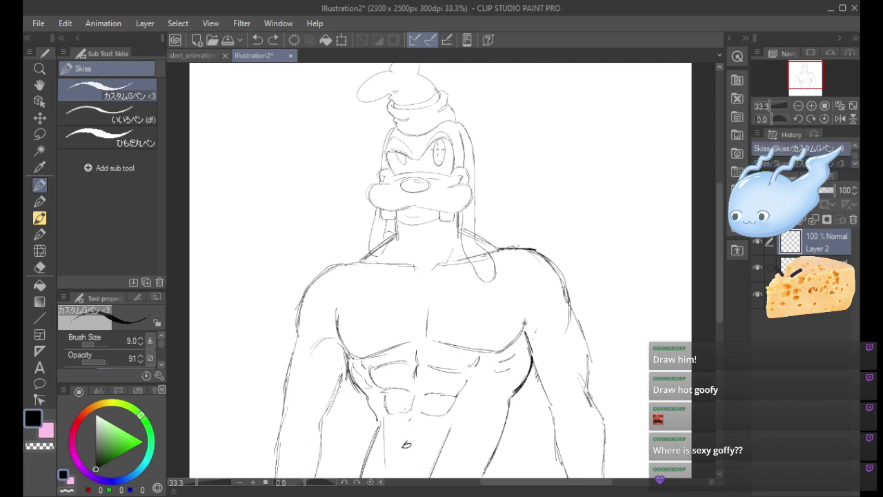
key("ctrl+y")
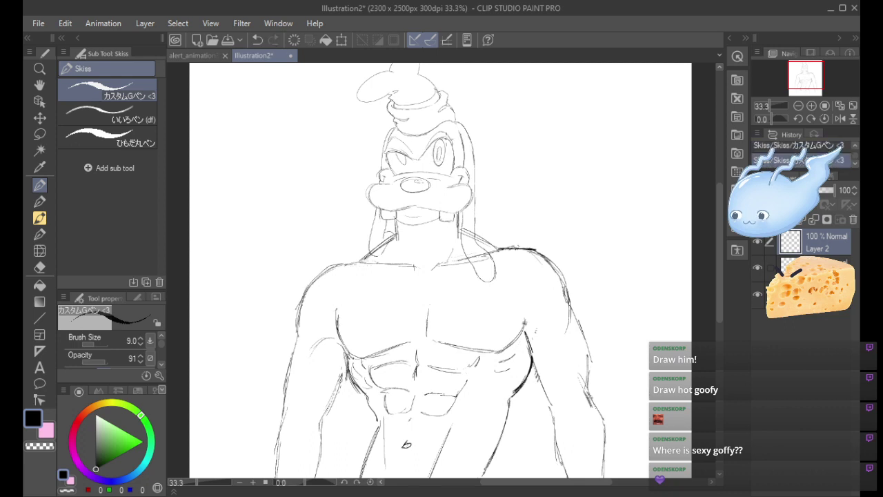
key("ctrl+z")
key("ctrl+y")
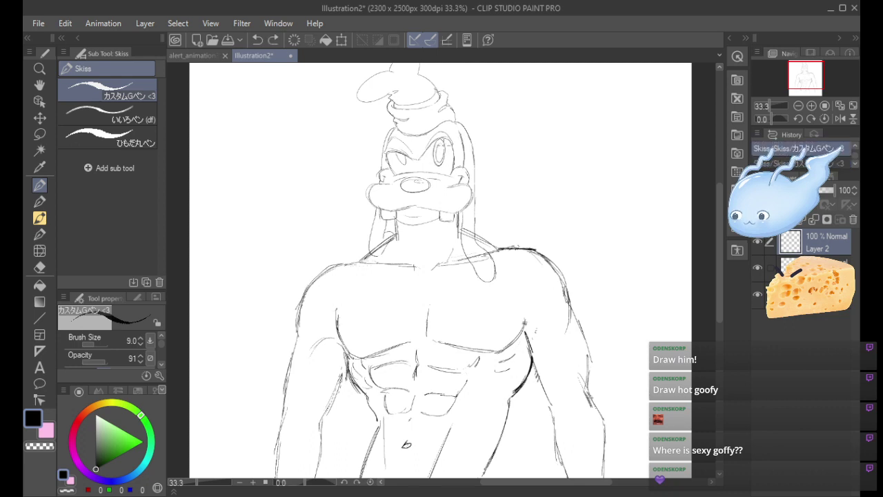
key("ctrl+z")
key("ctrl+y")
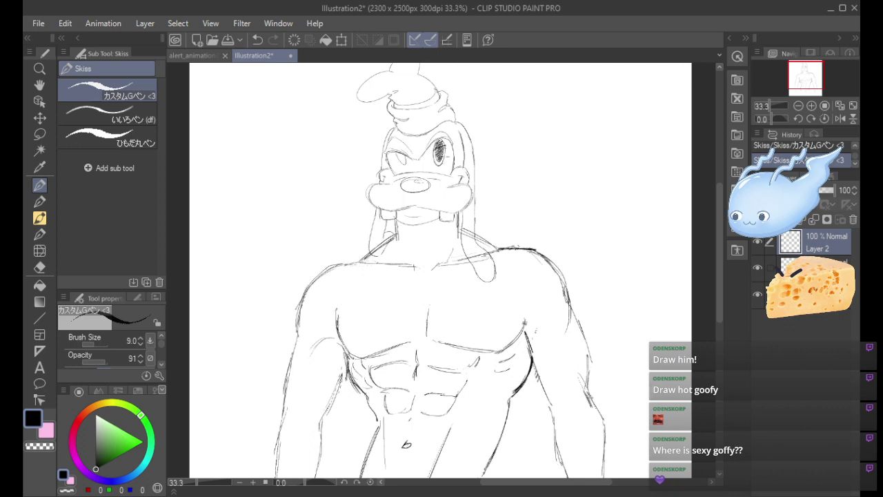
key("ctrl+z")
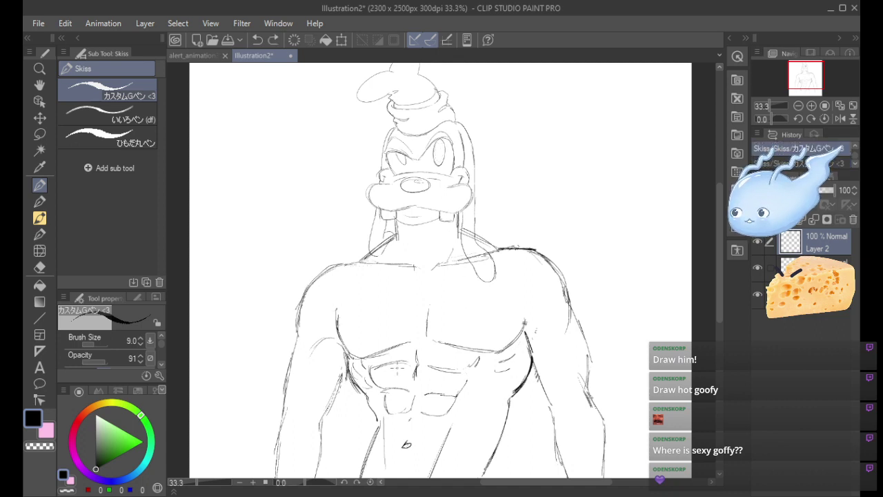
Erase the neck and shoulder lines on the torso layer that overlap the two hanging ears, and return to Layer 2.
left_click(813, 265)
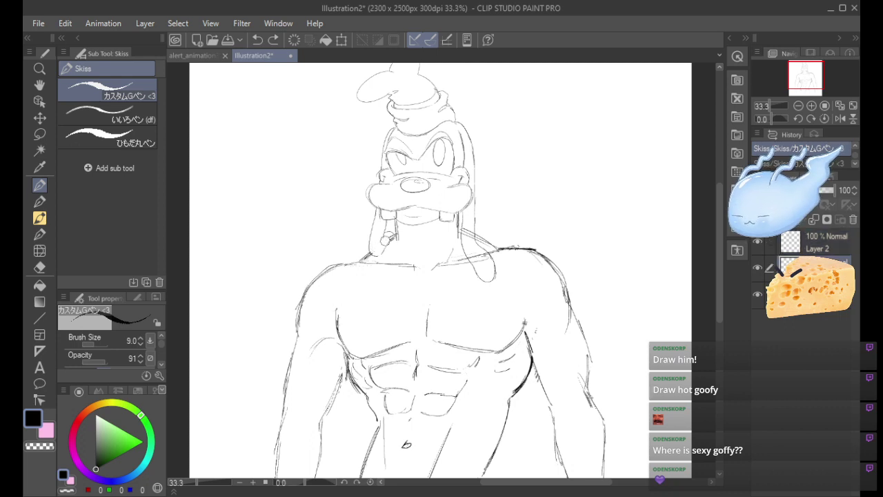
left_click_drag(385, 239, 393, 233)
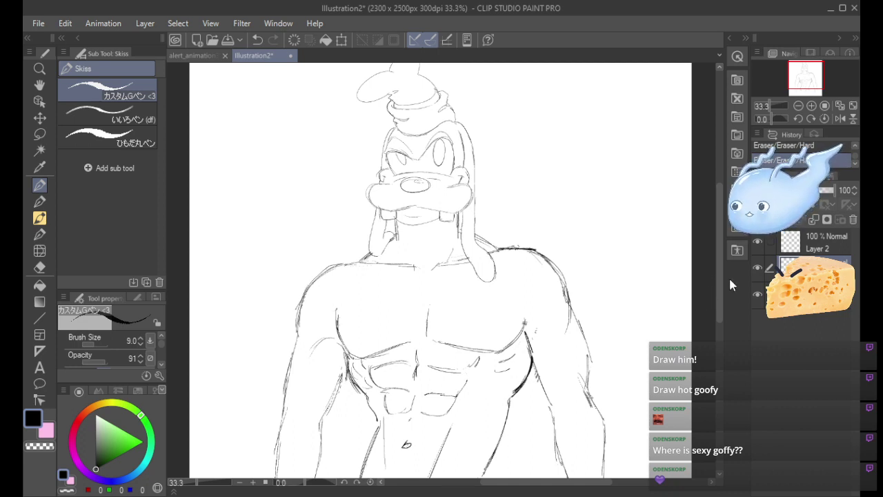
left_click(821, 243)
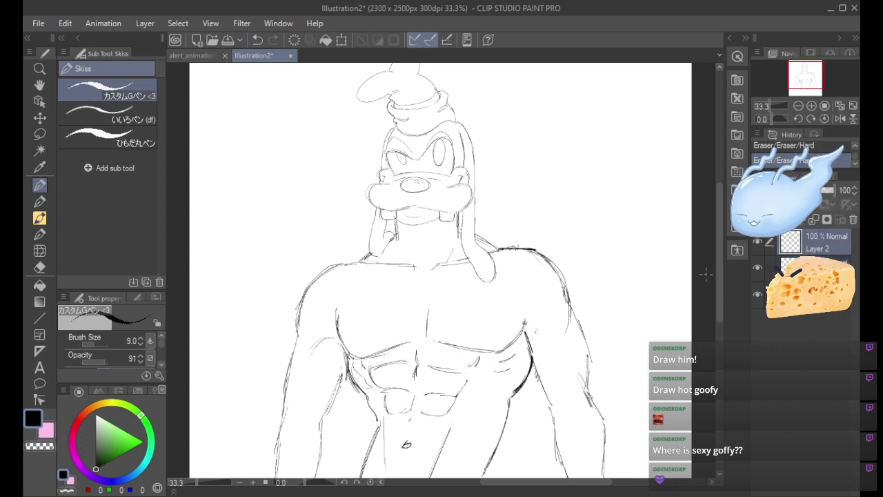
mouse_move(717, 257)
left_mouse_down()
mouse_move(717, 304)
mouse_move(716, 268)
left_mouse_up()
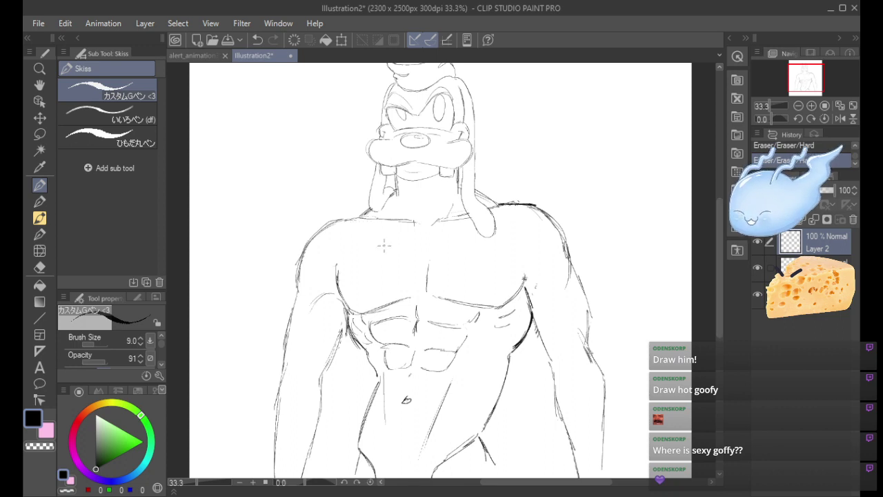
mouse_move(396, 193)
left_mouse_down()
mouse_move(376, 284)
mouse_move(365, 368)
left_mouse_up()
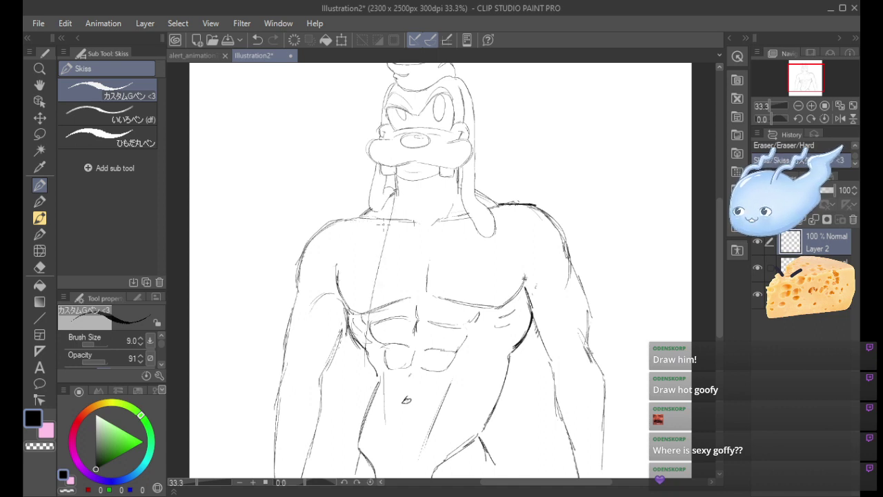
key("ctrl+z")
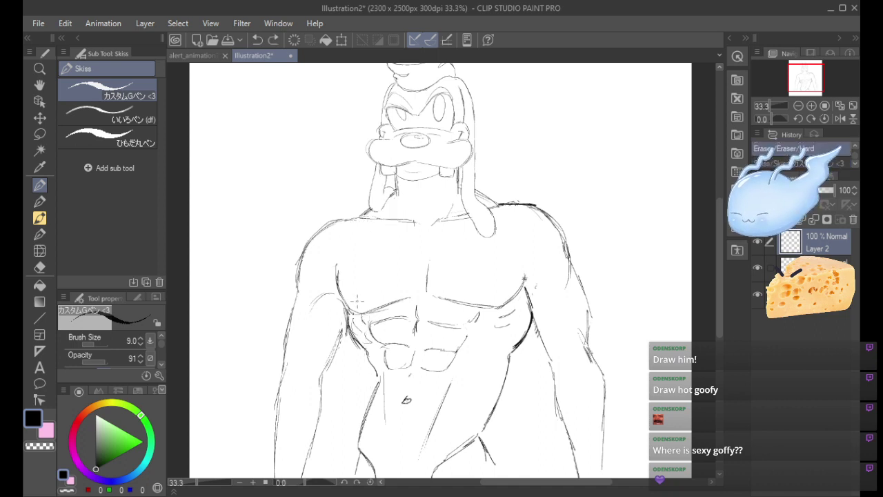
mouse_move(350, 331)
left_mouse_down()
mouse_move(396, 186)
mouse_move(349, 356)
left_mouse_up()
key("ctrl+z")
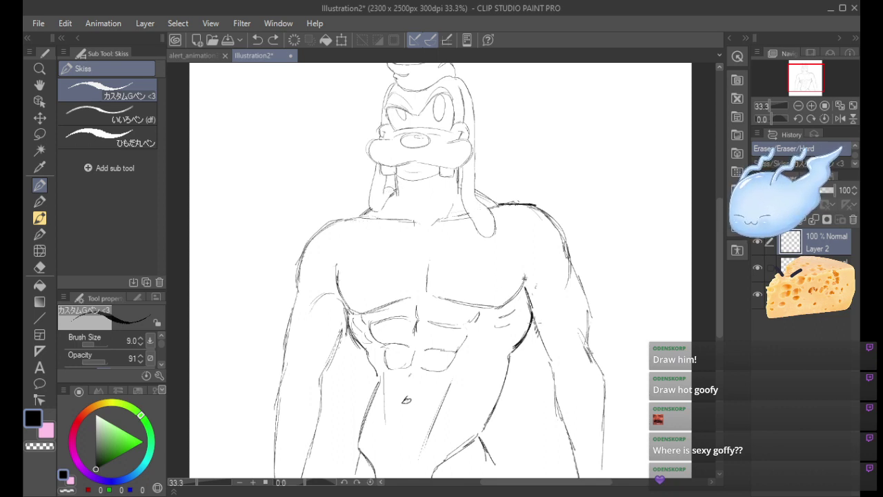
Draw the open vest's first long line from the right ear down over the chest, rounding it below the ribs toward the armpit.
left_click_drag(531, 316, 494, 228)
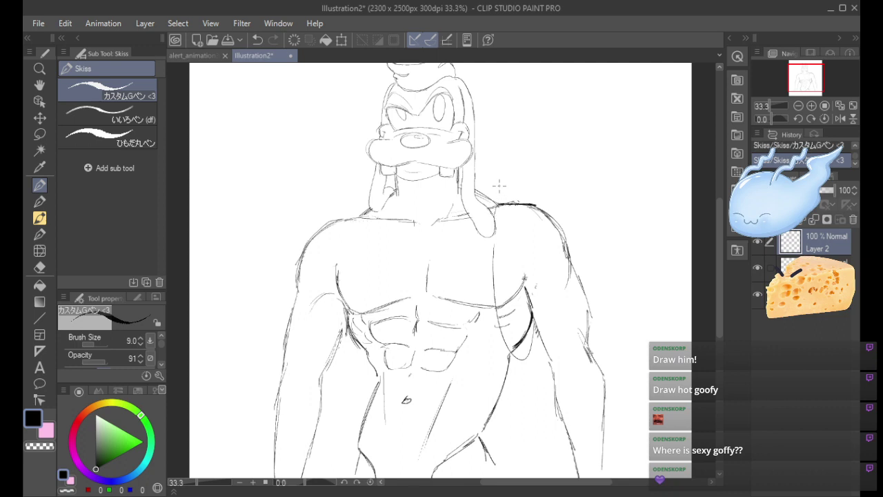
key("ctrl+z")
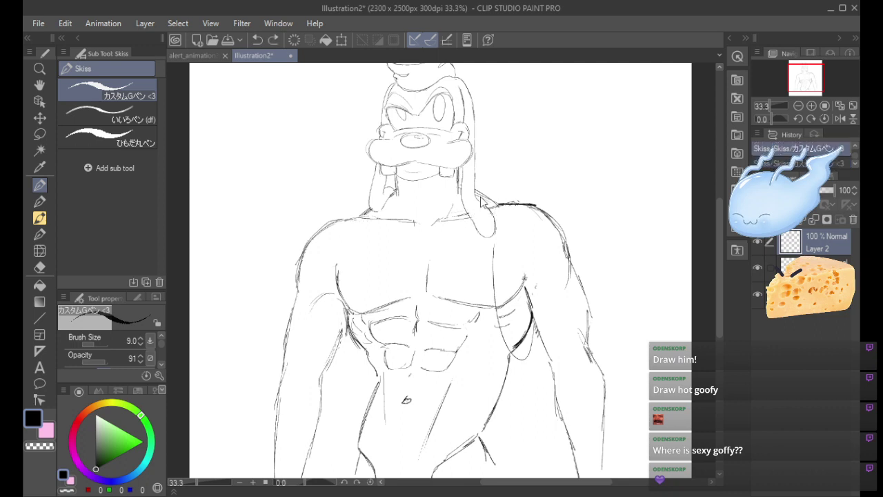
key("ctrl+z")
mouse_move(474, 235)
left_mouse_down()
mouse_move(482, 360)
mouse_move(525, 356)
left_mouse_up()
key("ctrl+z")
mouse_move(477, 227)
left_mouse_down()
mouse_move(478, 276)
mouse_move(529, 360)
left_mouse_up()
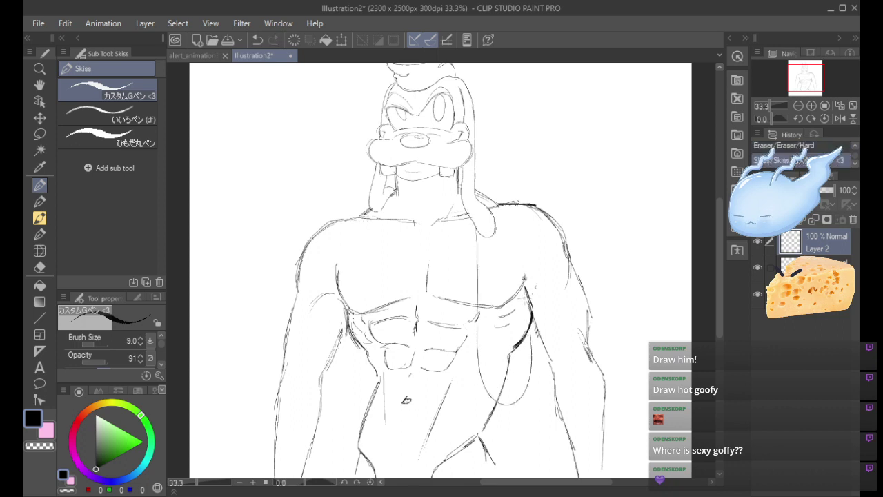
key("ctrl+z")
left_click_drag(477, 223, 507, 386)
left_click_drag(483, 304, 514, 380)
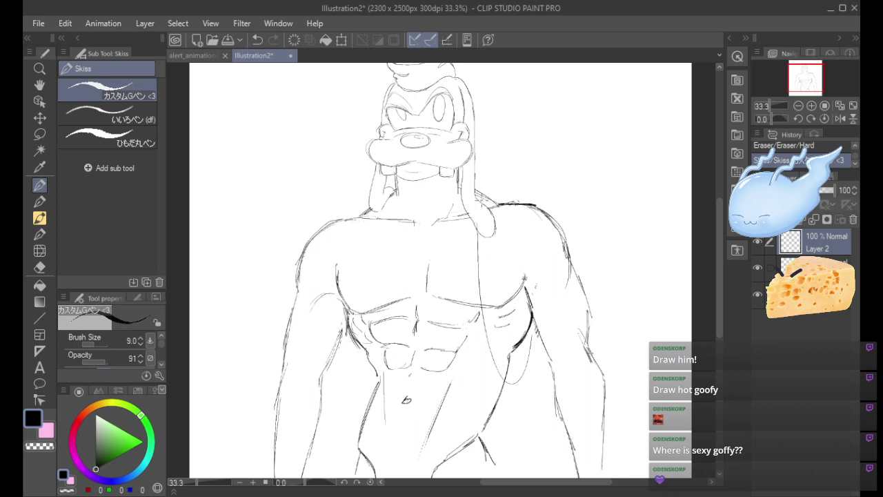
left_click_drag(480, 192, 479, 209)
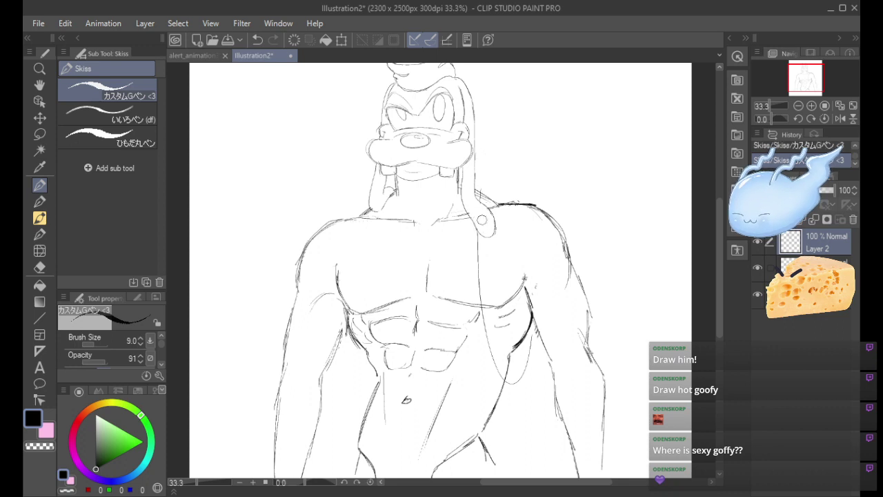
Draw the right vest panel's other edge from the collar down to the hip, curving up to the armpit, and clean up overlapping torso lines.
mouse_move(481, 189)
left_mouse_down()
mouse_move(473, 269)
mouse_move(484, 436)
mouse_move(531, 418)
left_mouse_up()
key("ctrl+z")
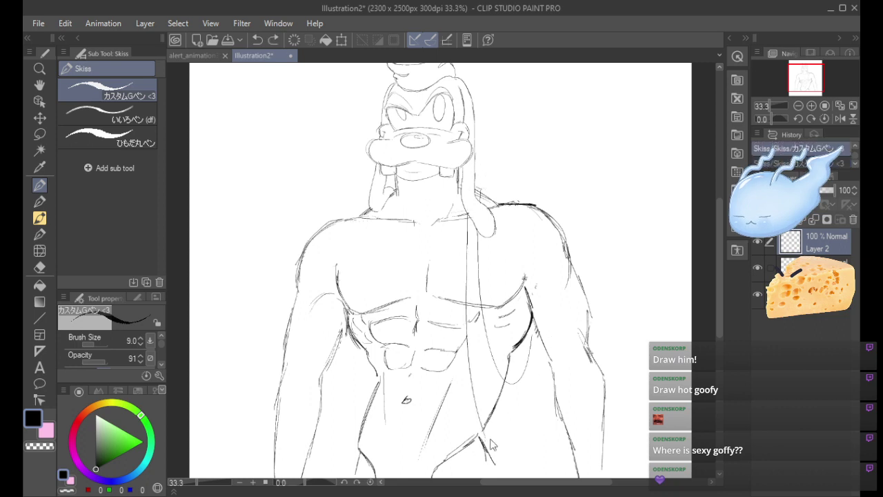
left_click_drag(487, 439, 536, 390)
key("ctrl+z")
mouse_move(483, 435)
left_mouse_down()
mouse_move(544, 366)
mouse_move(538, 389)
mouse_move(528, 408)
mouse_move(539, 380)
mouse_move(533, 316)
mouse_move(536, 363)
left_mouse_up()
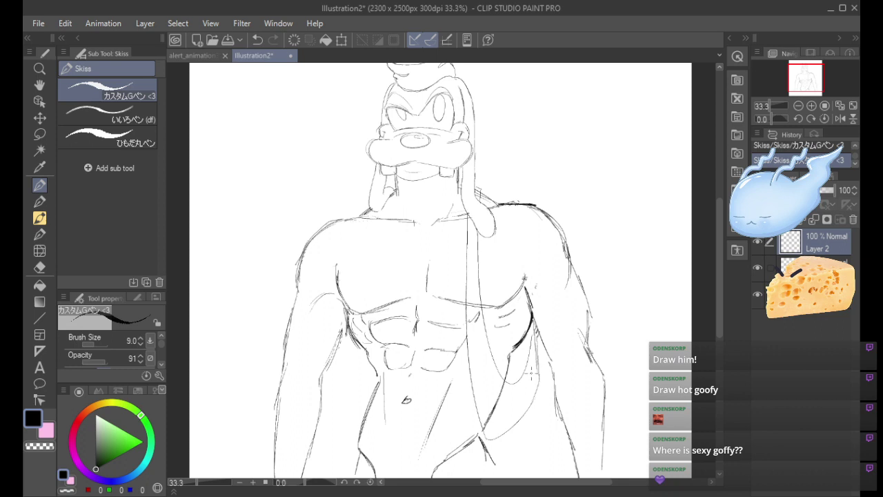
key("ctrl+z")
key("alt+[")
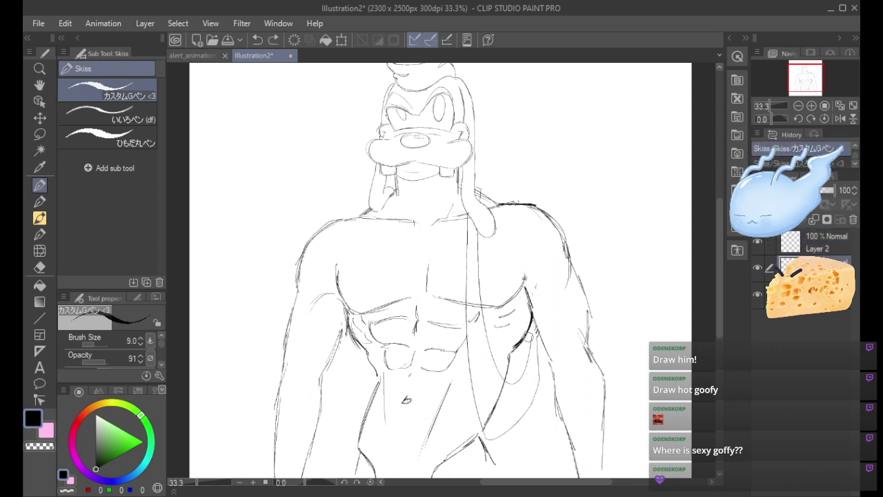
left_click_drag(535, 325, 544, 357)
left_click(815, 249)
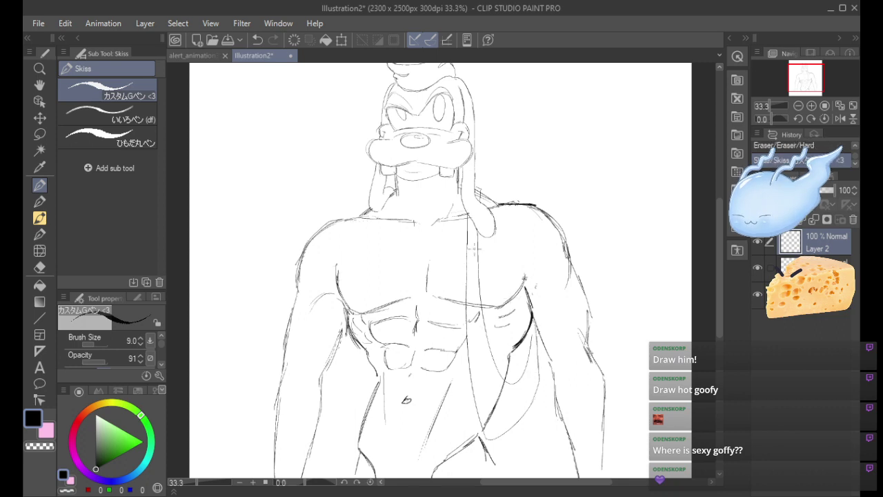
Add small nipple marks to both pectorals on the torso layer and return to Layer 2.
left_click(814, 267)
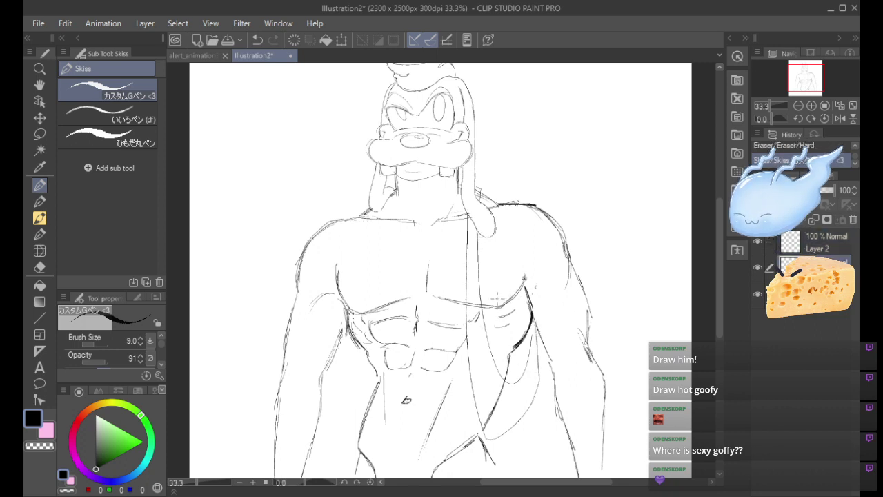
left_click_drag(492, 293, 490, 296)
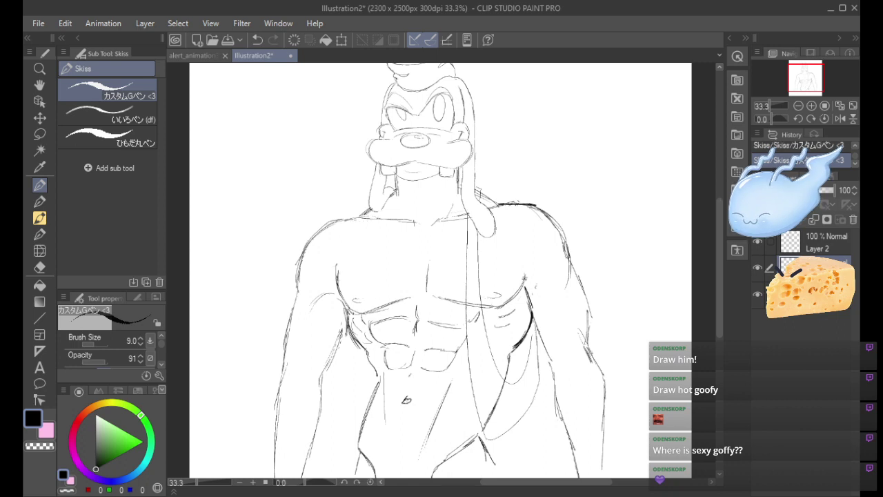
key("alt+bracketright")
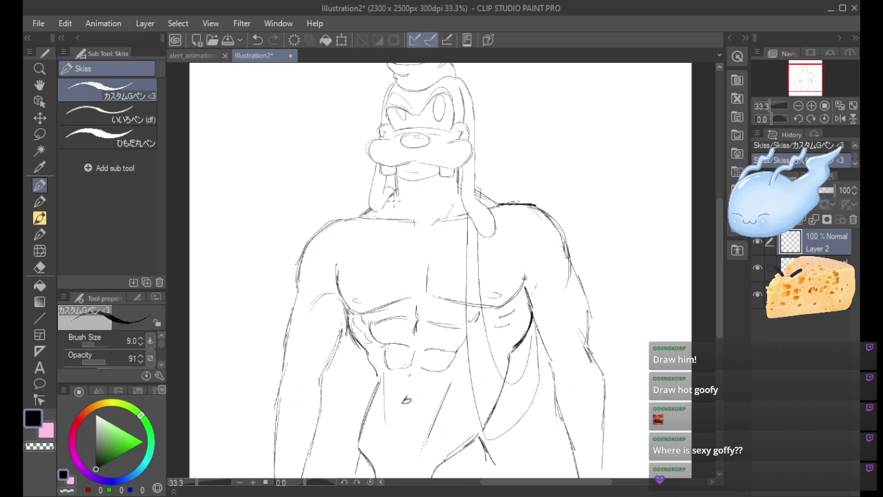
Draw the left vest panel's two long lines from the neck across the chest and down beside the waist.
left_click_drag(390, 218, 362, 407)
key("ctrl+z")
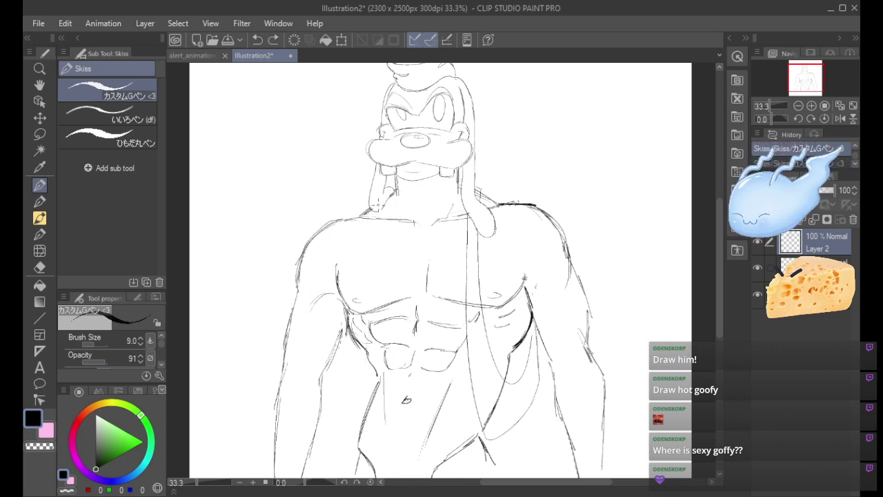
mouse_move(390, 202)
left_mouse_down()
mouse_move(356, 311)
mouse_move(357, 400)
left_mouse_up()
key("ctrl+z")
mouse_move(395, 193)
left_mouse_down()
mouse_move(369, 292)
mouse_move(359, 414)
left_mouse_up()
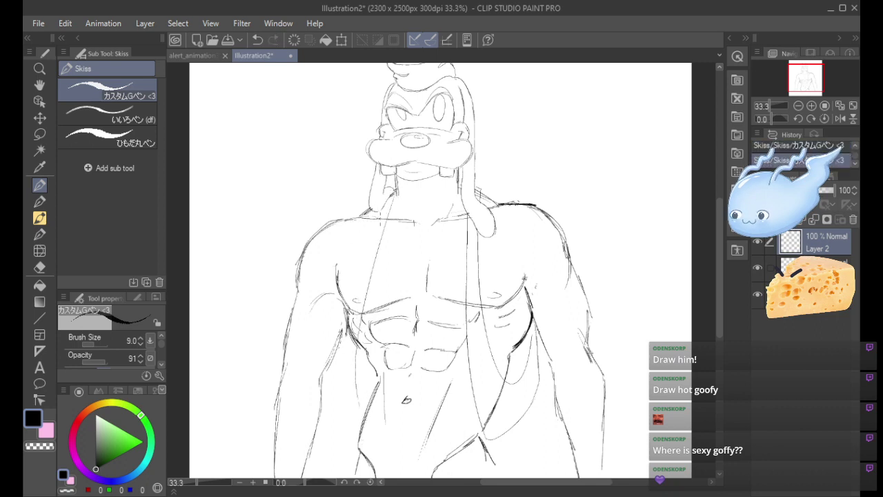
mouse_move(385, 196)
left_mouse_down()
mouse_move(340, 365)
mouse_move(335, 423)
left_mouse_up()
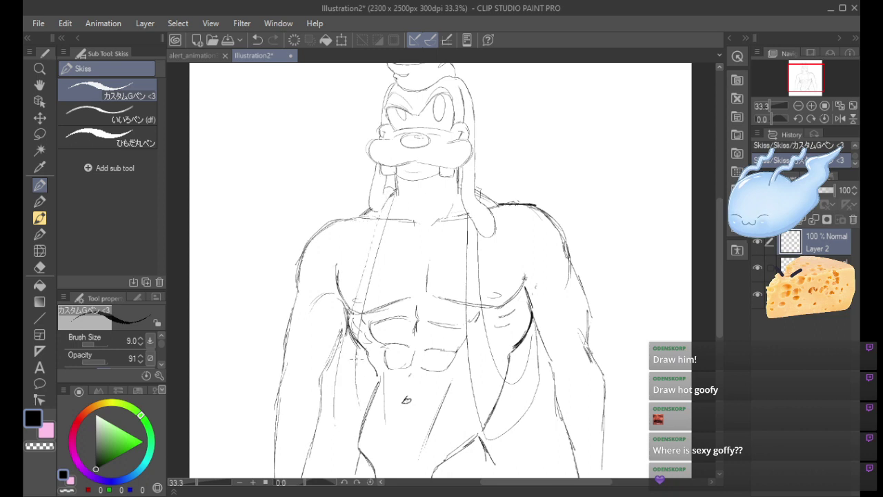
Draw the left vest panel's rounded bottom edge curving in to the hip and trim its stray line end.
left_click_drag(362, 404, 359, 440)
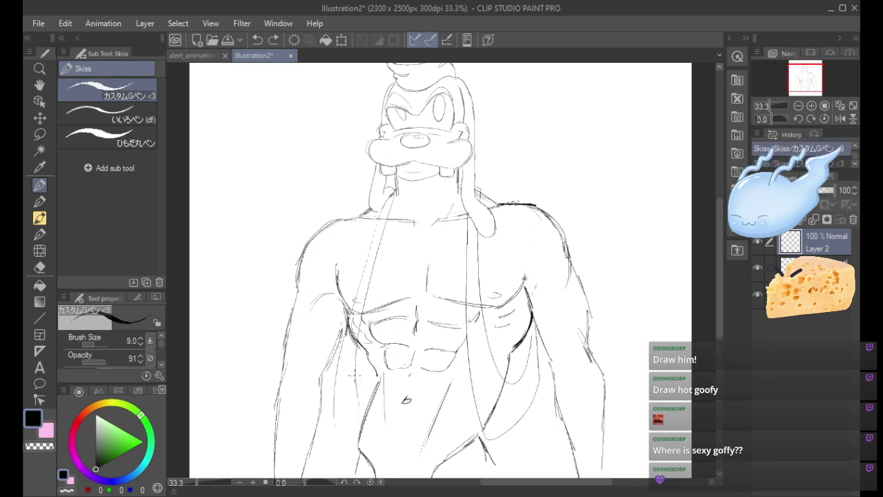
left_click_drag(367, 387, 358, 445)
key("ctrl+z")
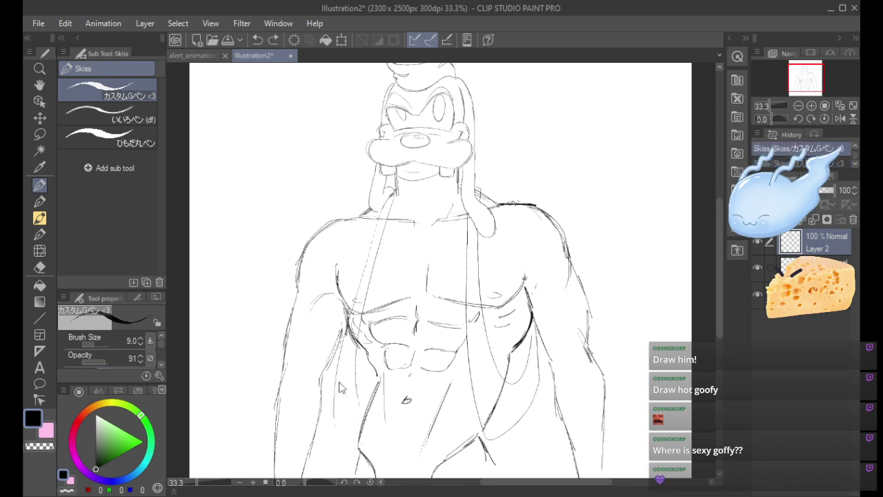
key("ctrl+y")
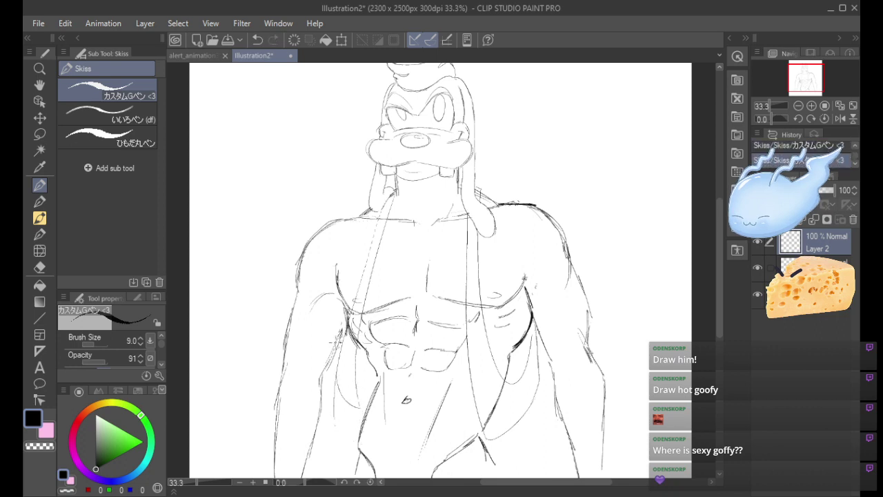
key("ctrl+z")
mouse_move(359, 366)
left_mouse_down()
mouse_move(339, 409)
mouse_move(337, 398)
left_mouse_up()
key("ctrl+z")
mouse_move(356, 367)
left_mouse_down()
mouse_move(335, 383)
mouse_move(349, 437)
left_mouse_up()
key("ctrl+z")
left_click_drag(331, 408, 331, 433)
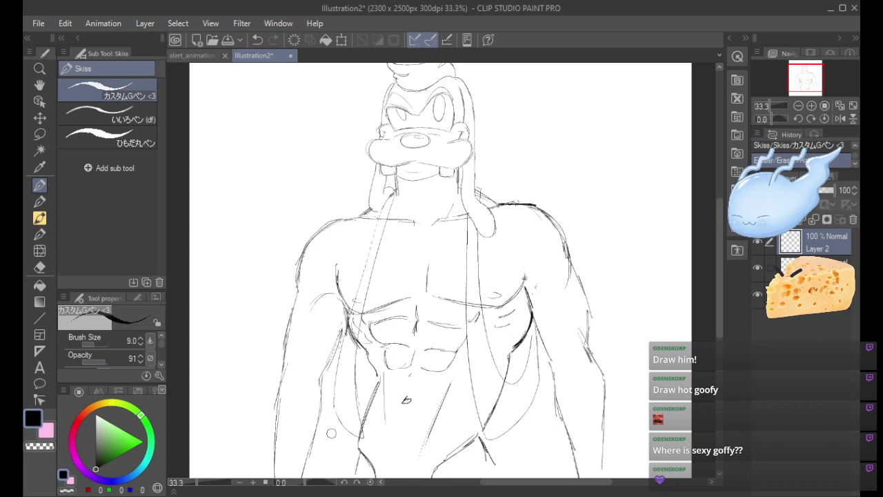
Erase and redraw the left vest panel's long upper line across the chest, and add short hem lines near the waist.
mouse_move(388, 200)
left_mouse_down()
mouse_move(350, 322)
mouse_move(377, 197)
left_mouse_up()
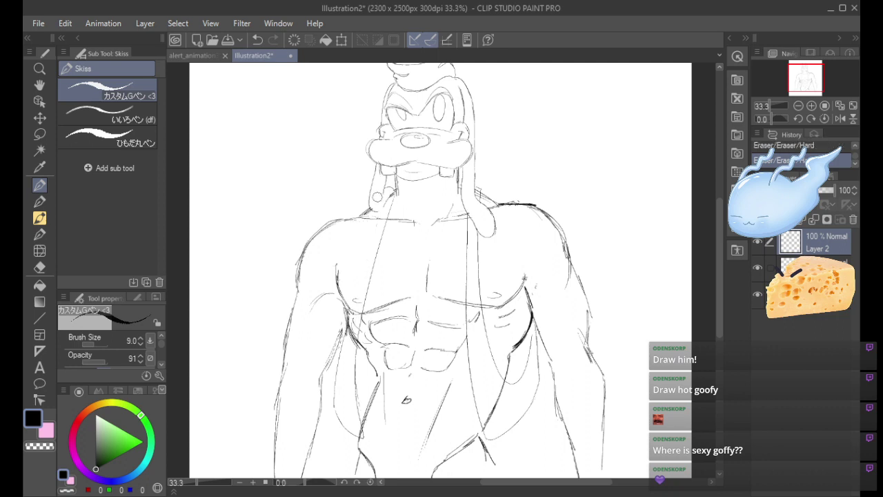
mouse_move(347, 313)
left_mouse_down()
mouse_move(374, 215)
mouse_move(348, 315)
left_mouse_up()
key("ctrl+z")
key("ctrl+z")
mouse_move(359, 269)
left_mouse_down()
mouse_move(347, 299)
mouse_move(345, 358)
left_mouse_up()
left_click_drag(358, 397, 374, 380)
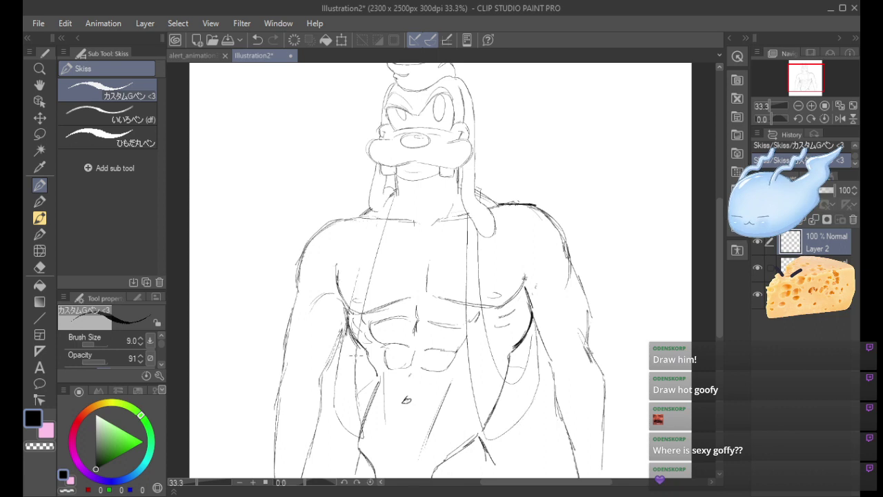
key("ctrl+z")
key("ctrl+y")
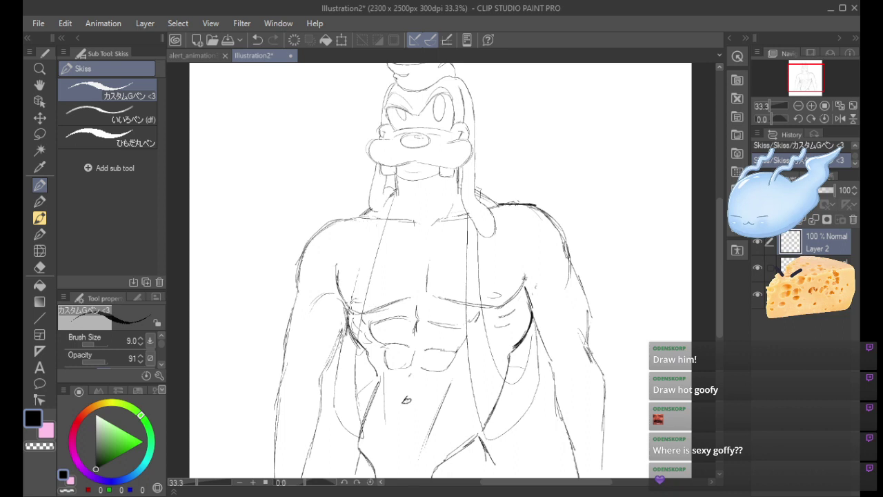
key("ctrl+z")
key("ctrl+y")
key("ctrl+z")
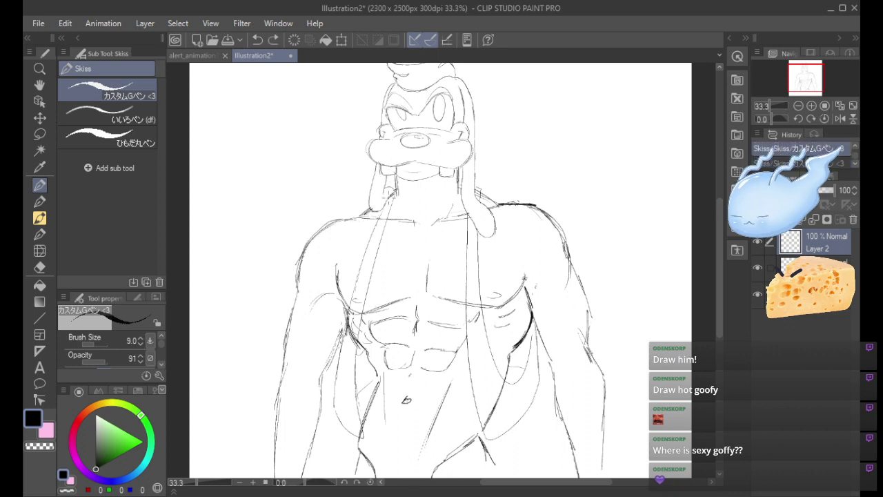
key("ctrl+y")
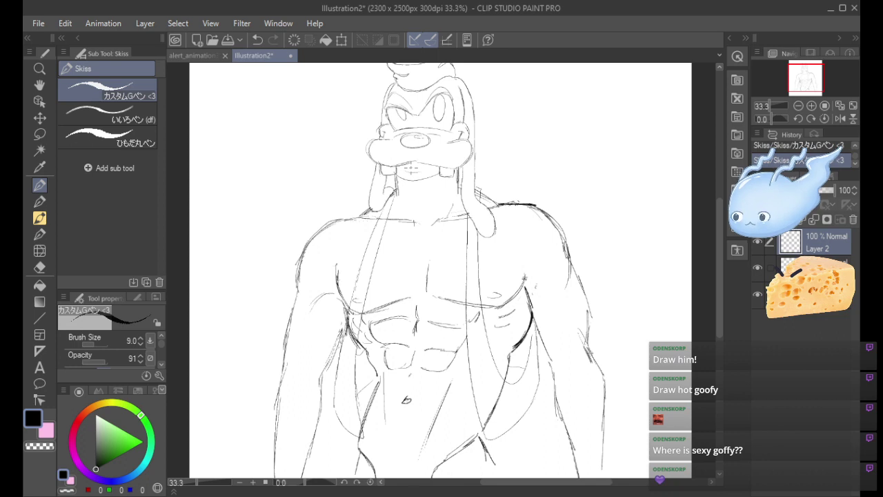
Erase the overlapping lines where the vest meets the left ear on both layers and redraw the junction on Layer 2.
left_click_drag(395, 189, 389, 194)
left_click(814, 266)
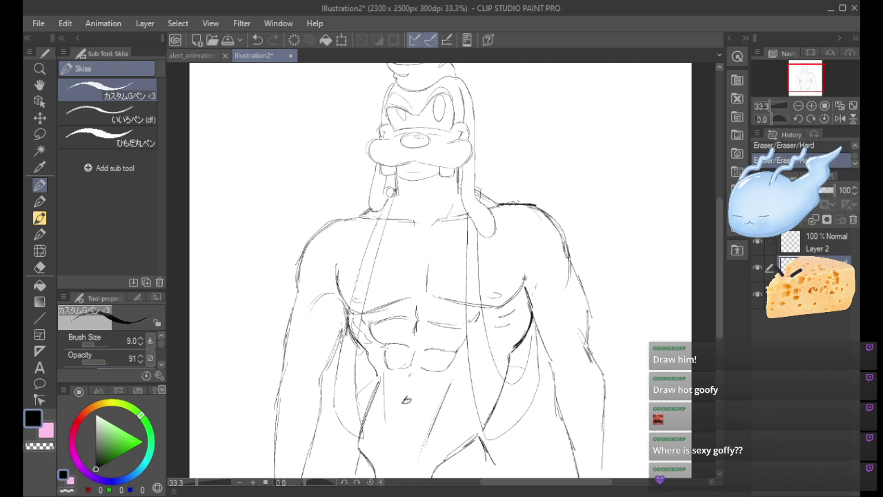
left_click(821, 241)
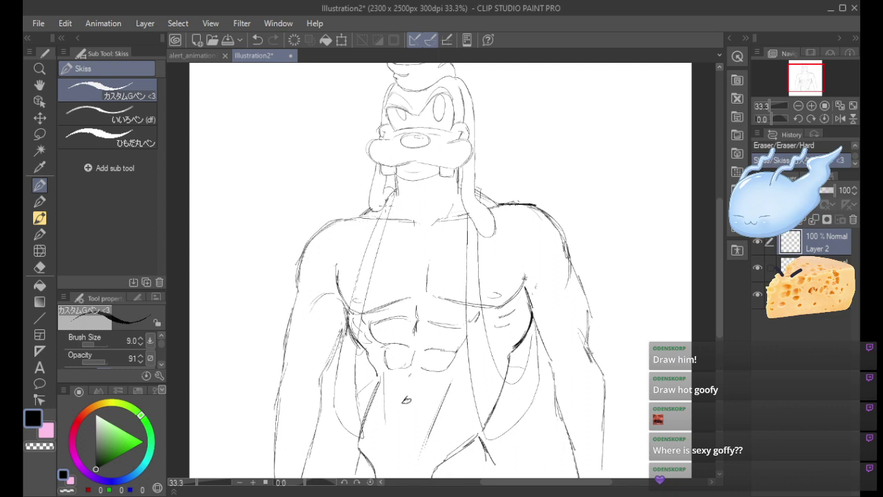
left_click_drag(393, 191, 384, 205)
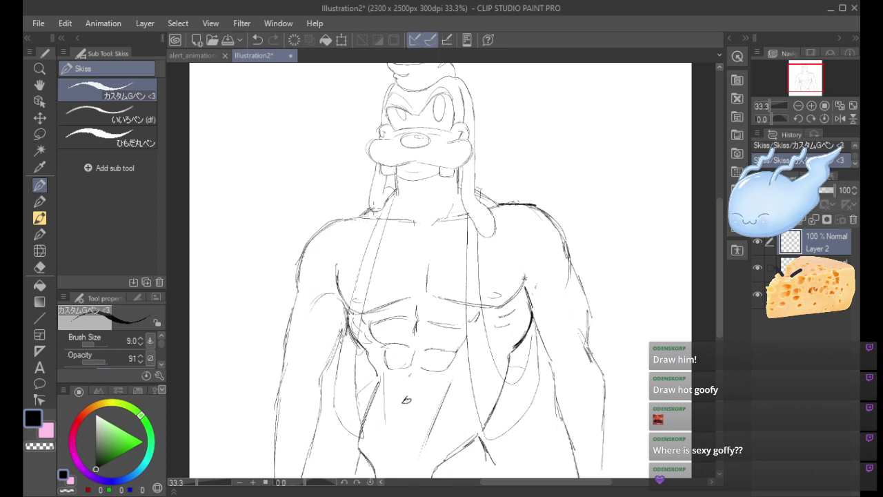
Erase the chest, ab and waist lines crossing both vest panels on the body layer beneath Layer 2.
left_click_drag(719, 309, 719, 328)
left_click(822, 262)
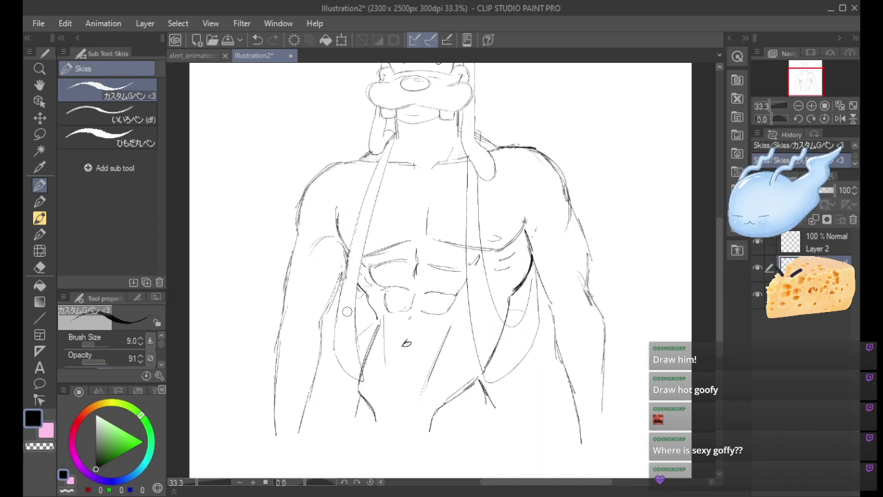
left_click_drag(471, 268, 476, 259)
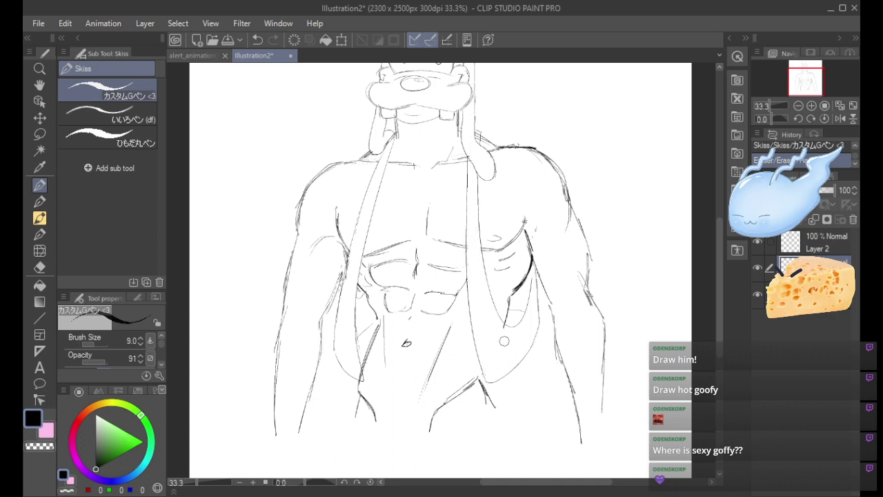
left_click_drag(506, 335, 511, 340)
mouse_move(719, 305)
left_mouse_down()
mouse_move(716, 269)
mouse_move(714, 312)
left_mouse_up()
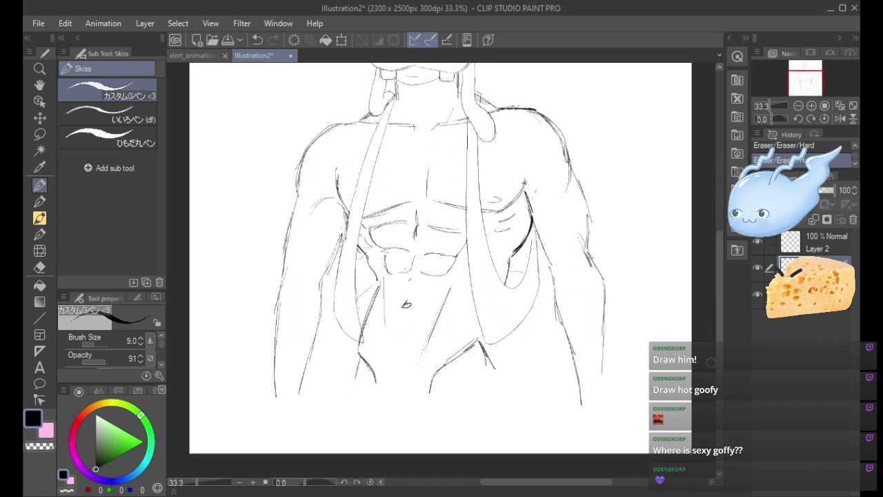
left_click(829, 234)
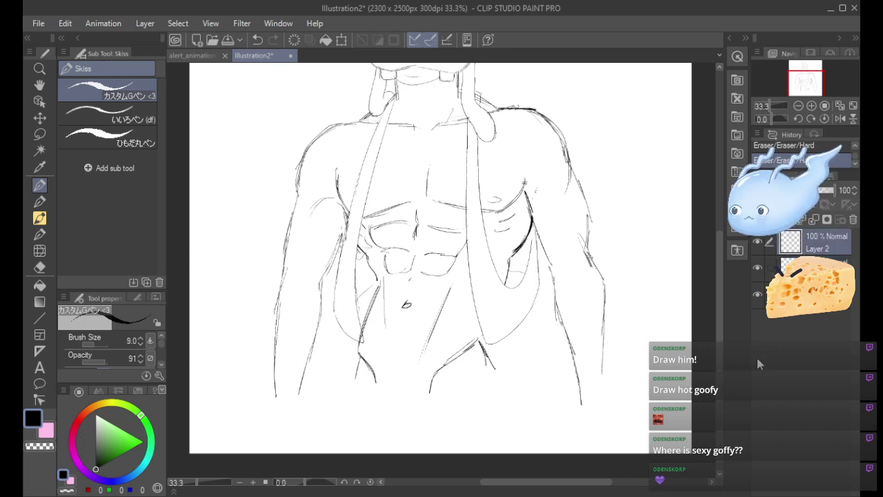
Scale Layer 2 and the body layer down together slightly and recentre the figure on the canvas.
left_click(814, 262)
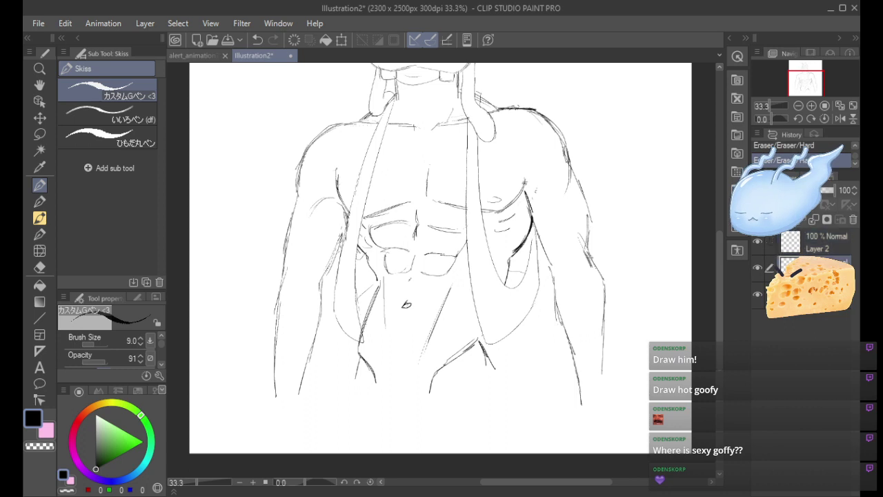
left_click(814, 249, "ctrl")
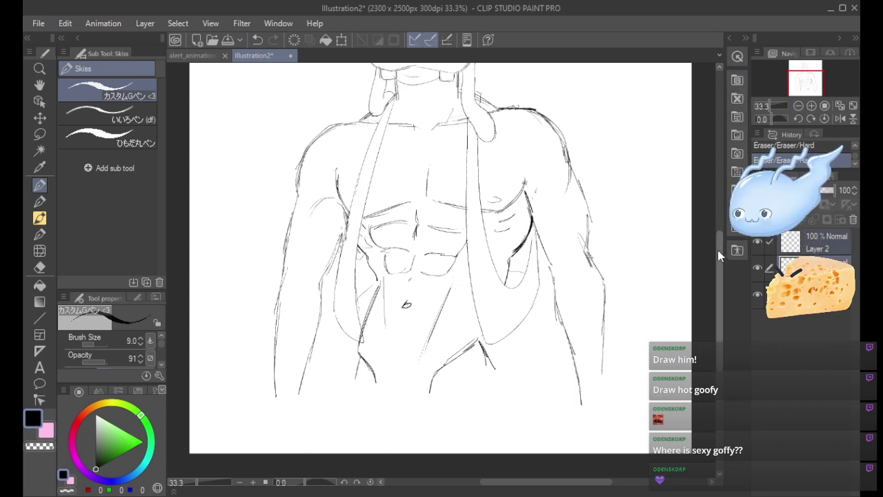
left_click_drag(718, 250, 717, 220)
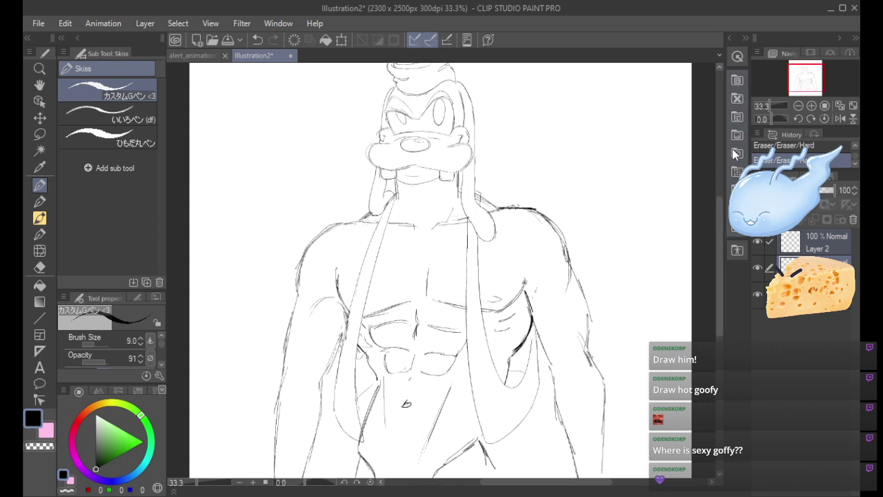
left_click(345, 40)
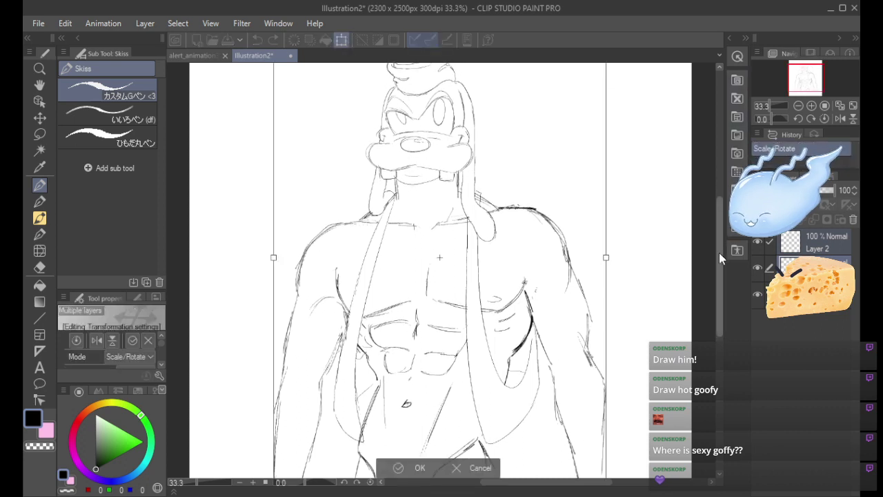
left_click_drag(719, 252, 719, 238)
scroll(699, 254, "up", 2)
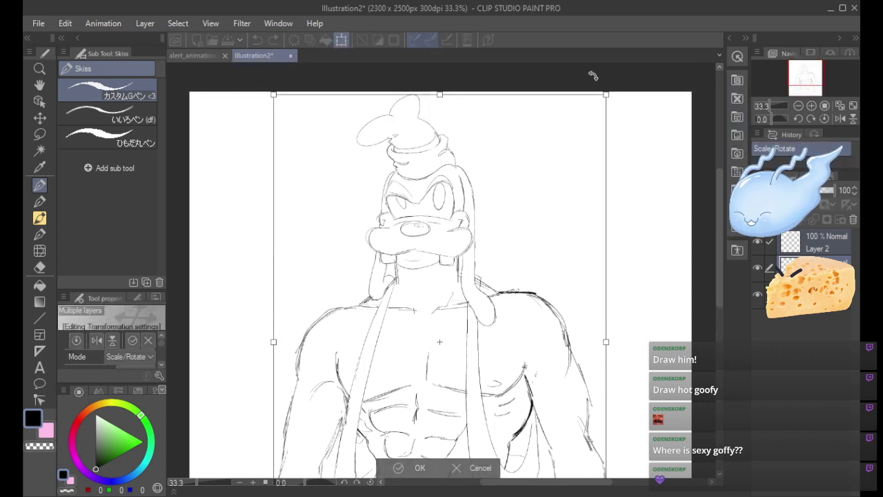
left_click_drag(605, 95, 575, 122)
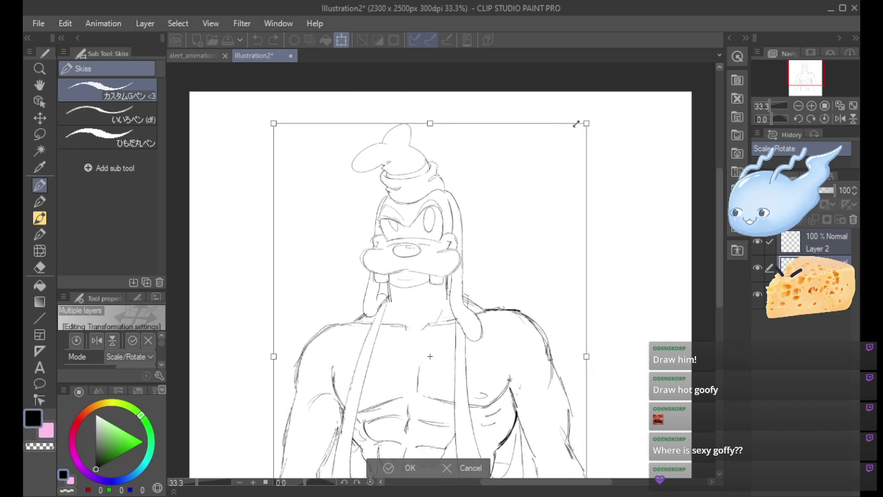
left_click_drag(546, 183, 560, 168)
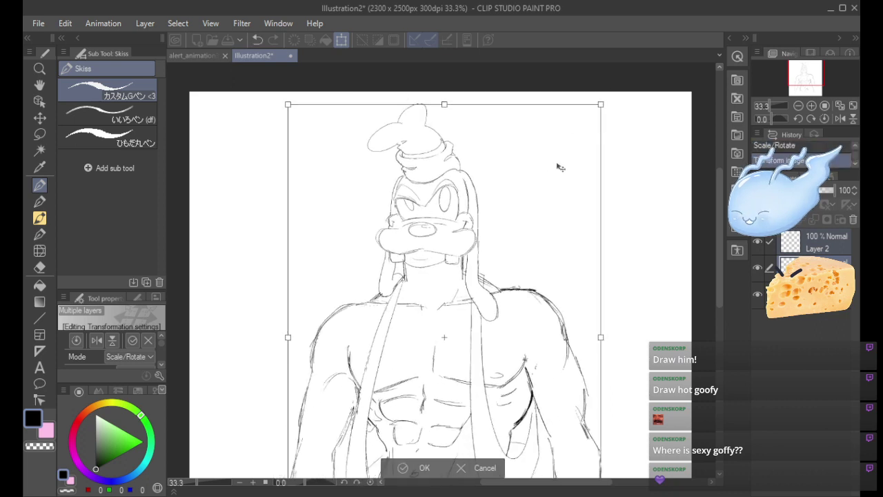
left_click(416, 469)
scroll(717, 286, "down", 2)
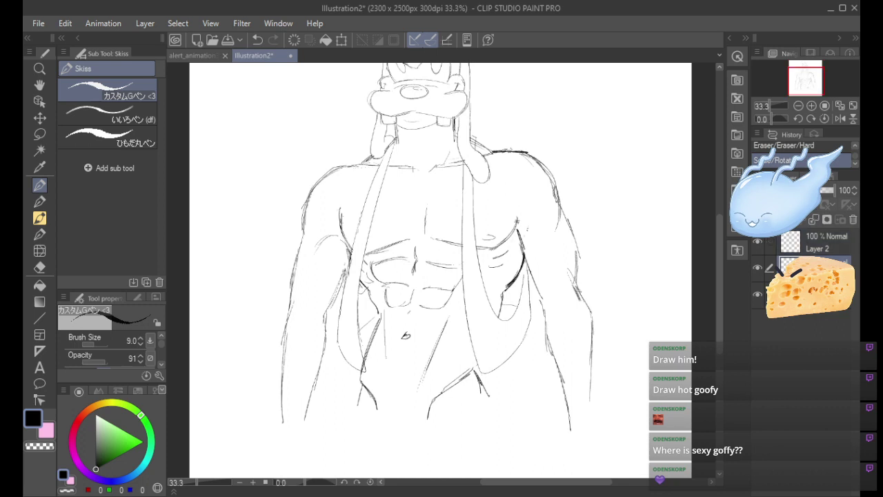
Try to sketch the thumb and outer edge of a hand below the left forearm, and undo the strokes.
scroll(715, 290, "down", 2)
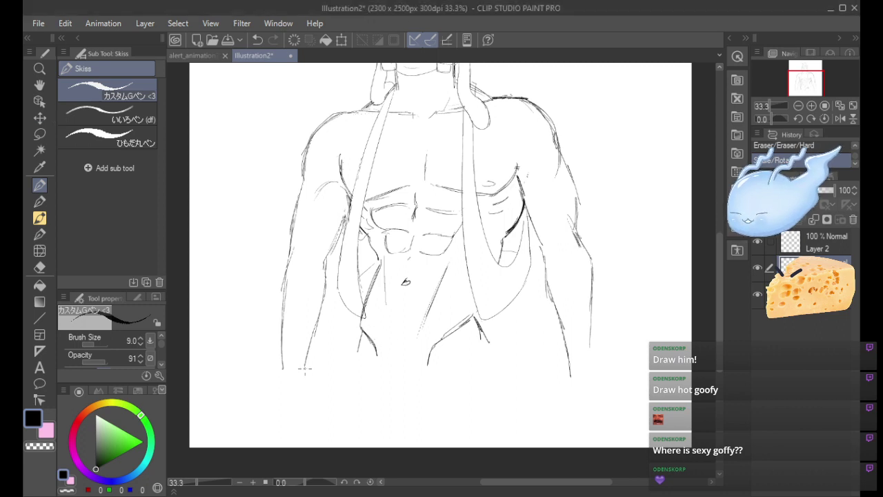
left_click_drag(303, 365, 314, 387)
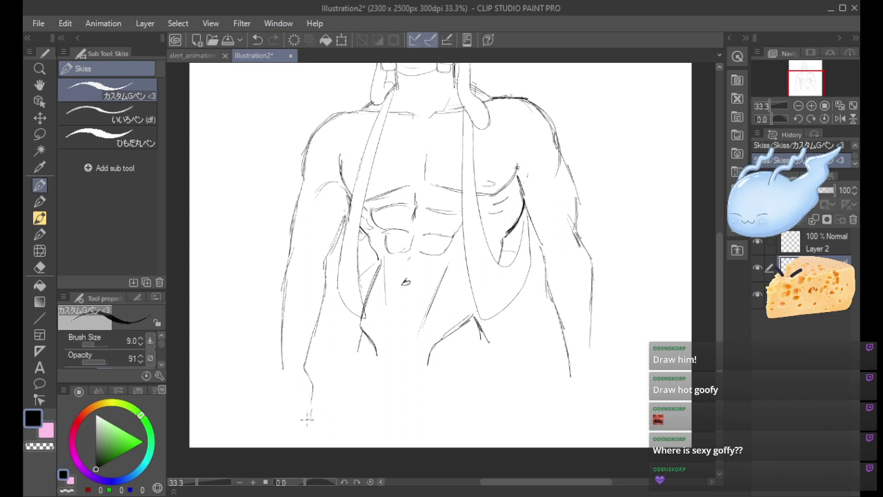
key("ctrl+z")
key("ctrl+y")
key("ctrl+z")
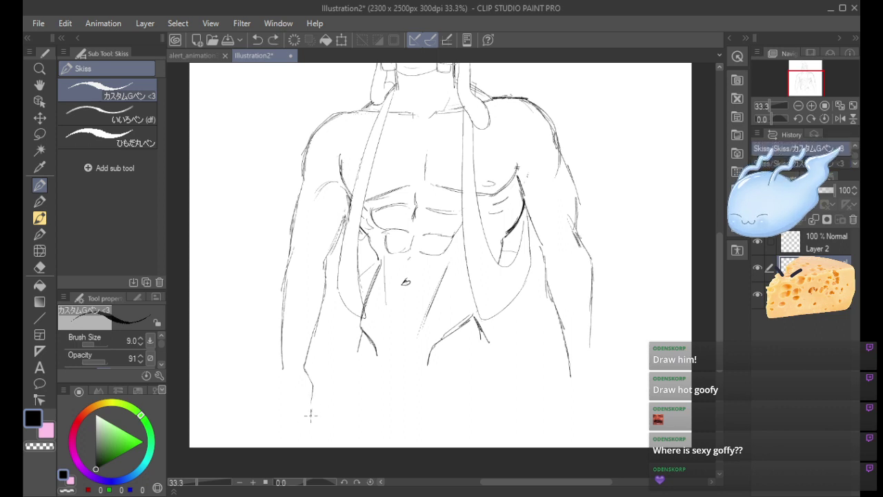
left_click_drag(310, 413, 302, 400)
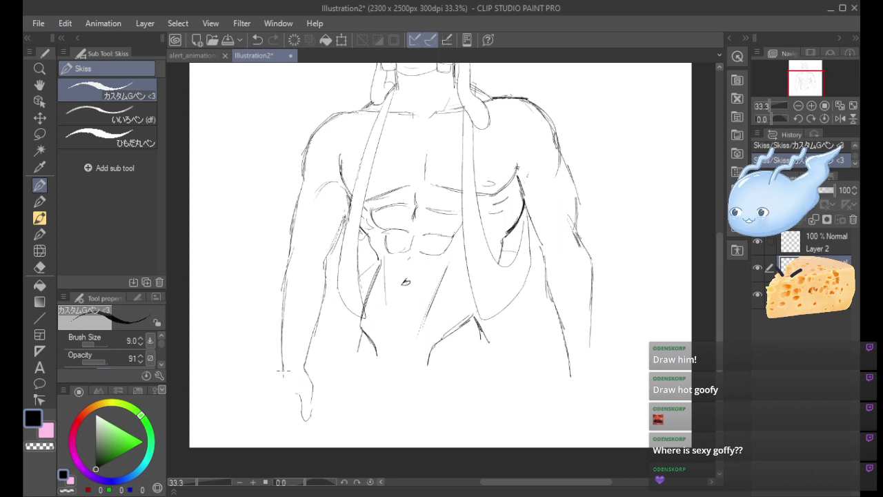
key("ctrl+z")
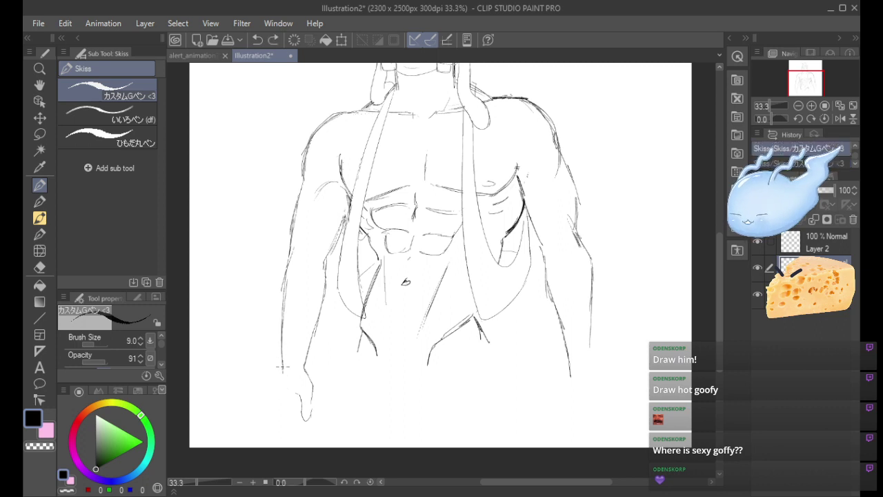
left_click_drag(282, 361, 274, 407)
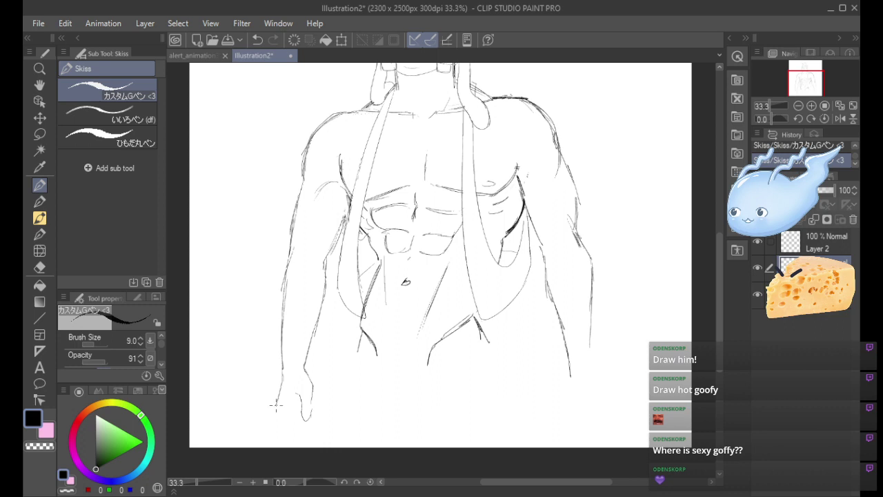
key("ctrl+z")
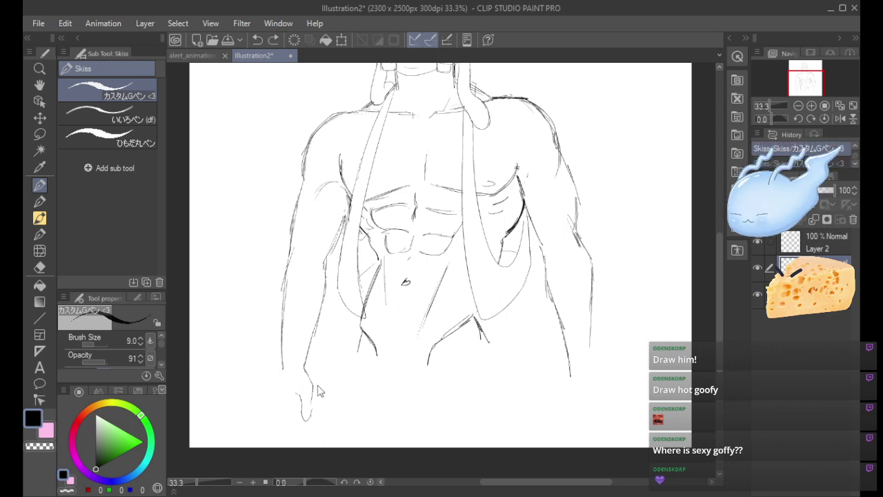
key("ctrl+z")
key("ctrl+z")
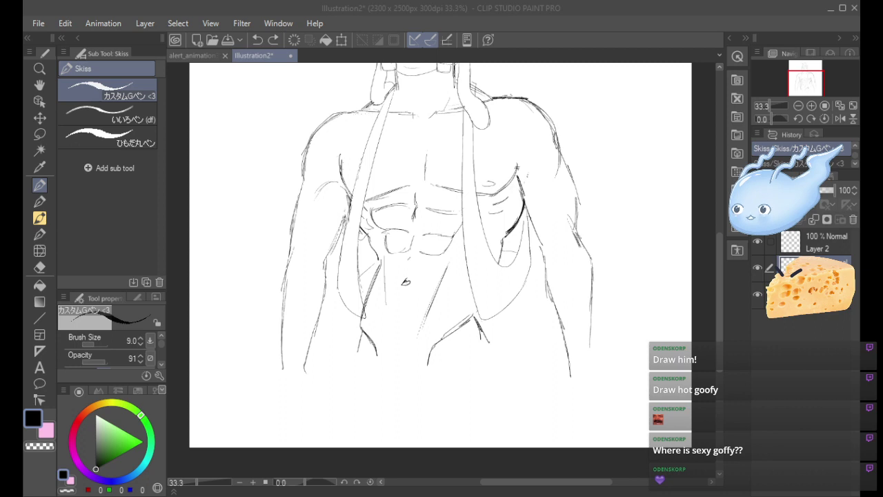
Close the end of the left forearm with a curved wrist line and sketch rounded cuff ends around it.
left_click(283, 373)
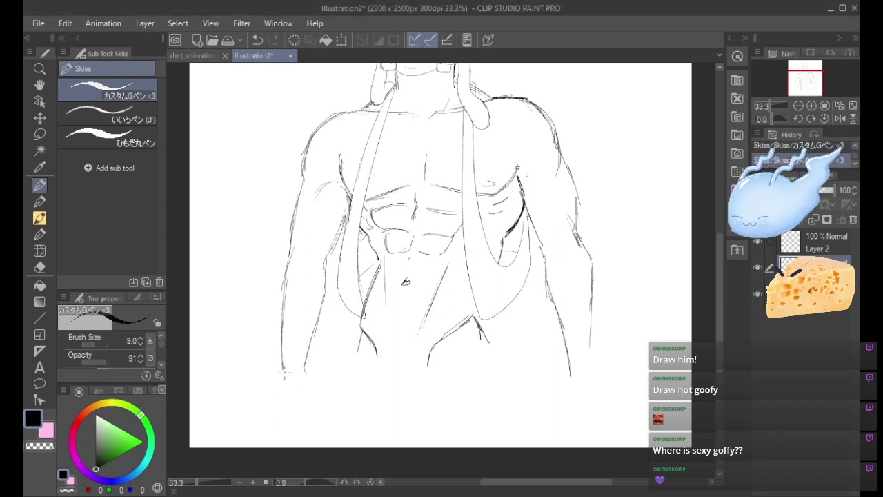
key("ctrl+z")
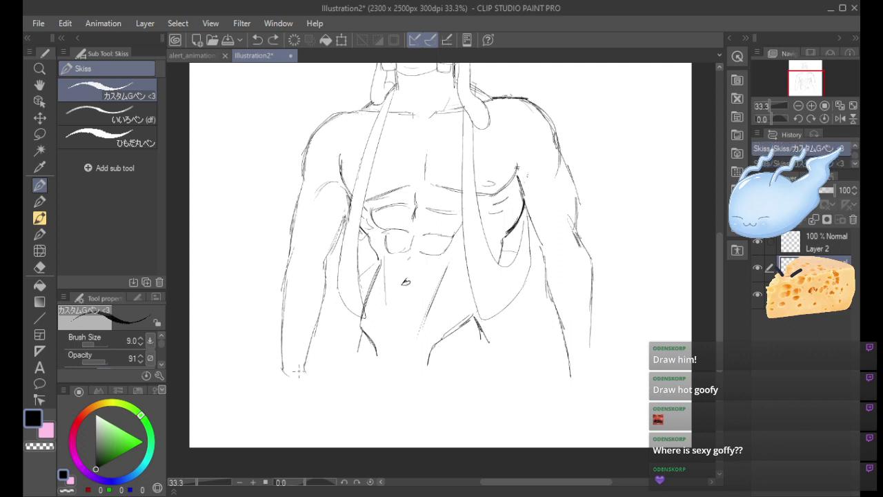
mouse_move(297, 373)
left_mouse_down()
mouse_move(277, 363)
mouse_move(285, 361)
mouse_move(273, 377)
mouse_move(307, 378)
left_mouse_up()
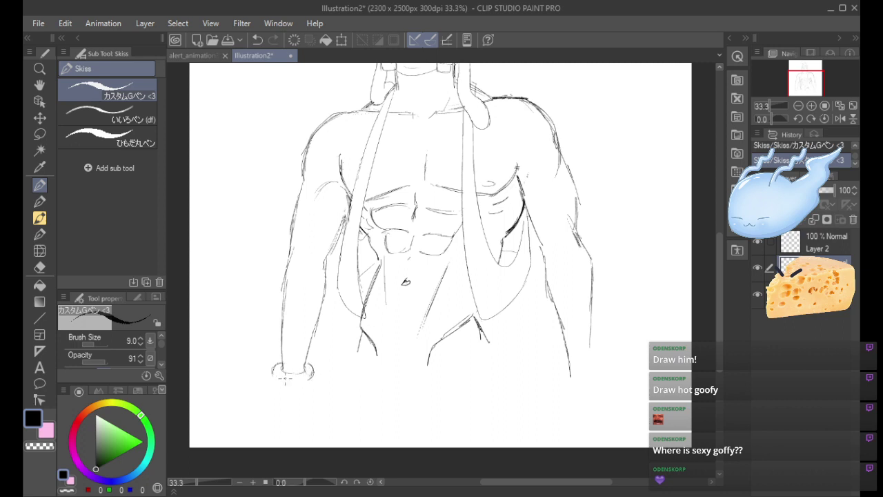
Try to outline the gloved hand below the cuff, and undo back to the plain wrist line.
key("ctrl+z")
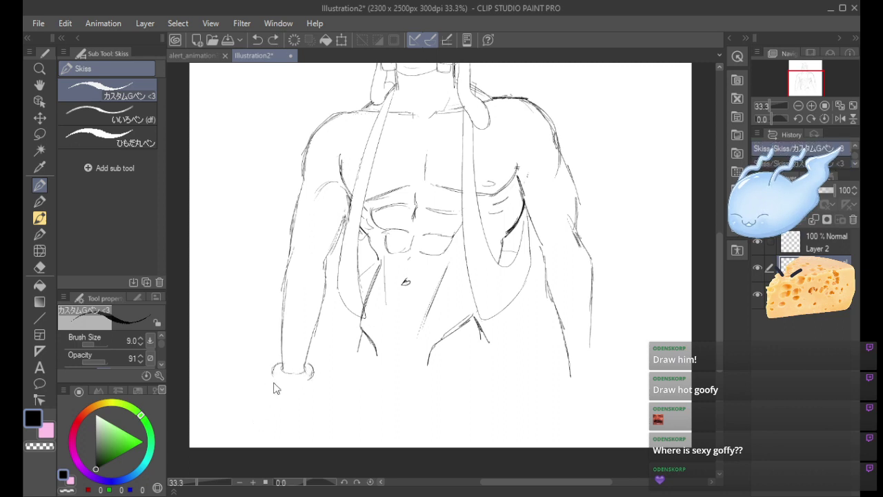
left_click_drag(274, 381, 278, 426)
key("ctrl+z")
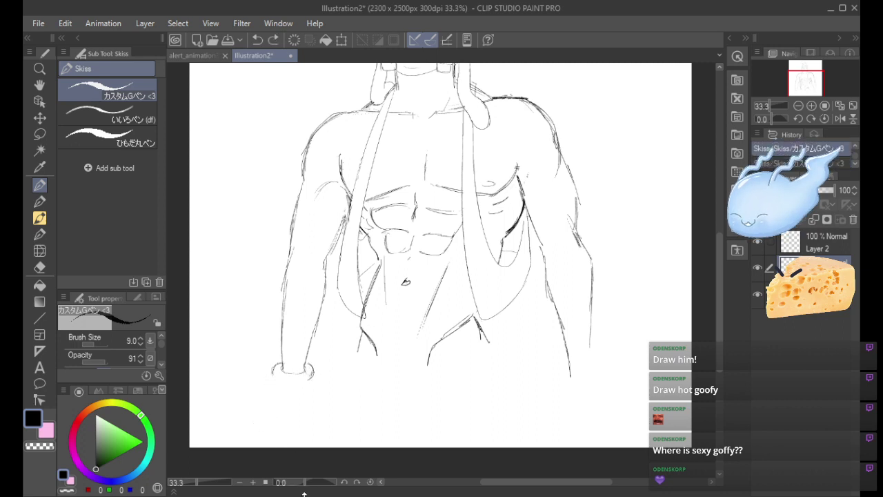
key("ctrl+z")
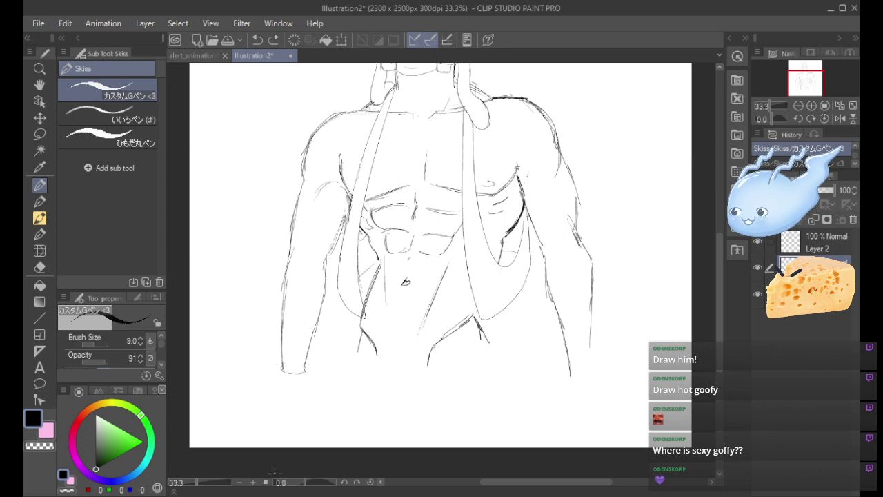
key("ctrl+z")
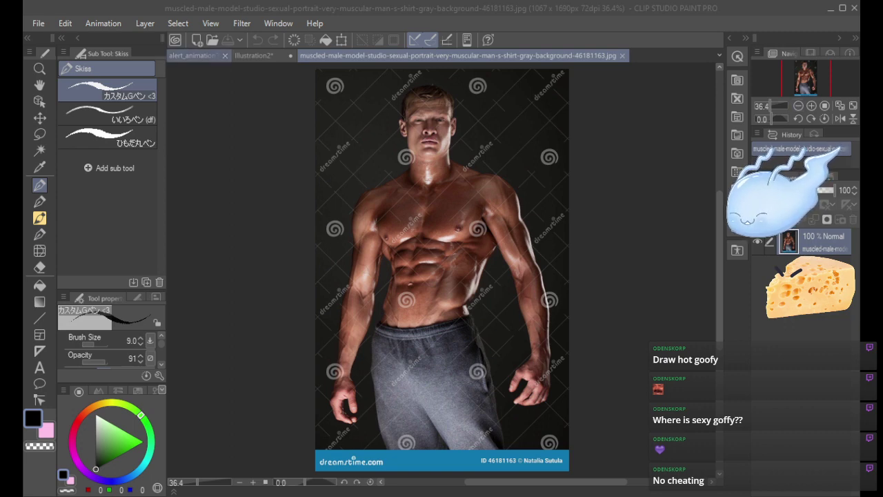
Copy the muscular male model photo and paste it into the Illustration2 drawing as a reference.
left_click(65, 25)
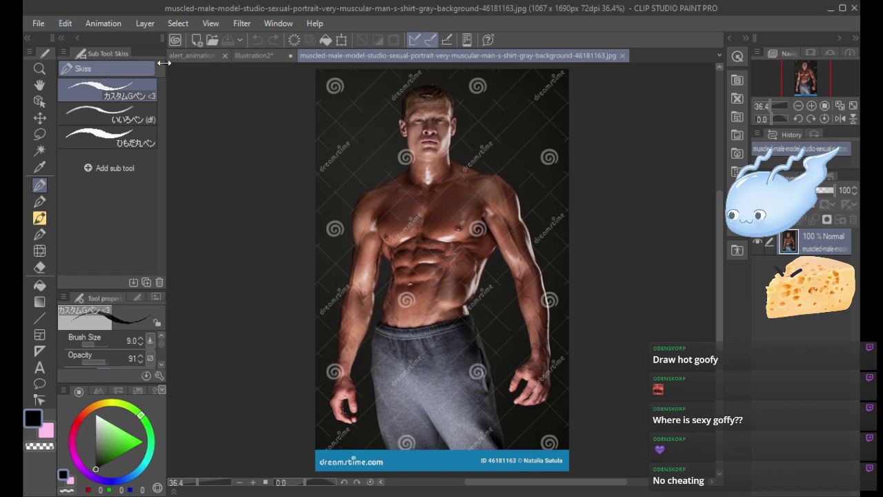
left_click(211, 59)
left_click(263, 59)
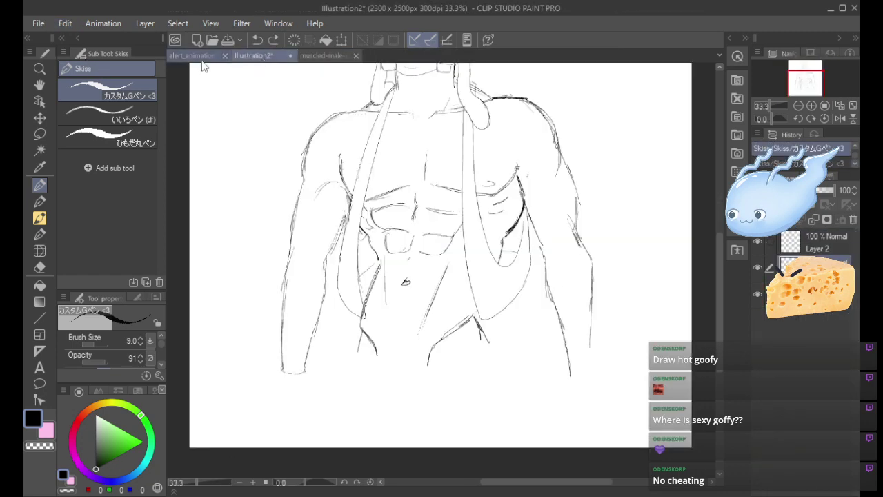
key("ctrl+v")
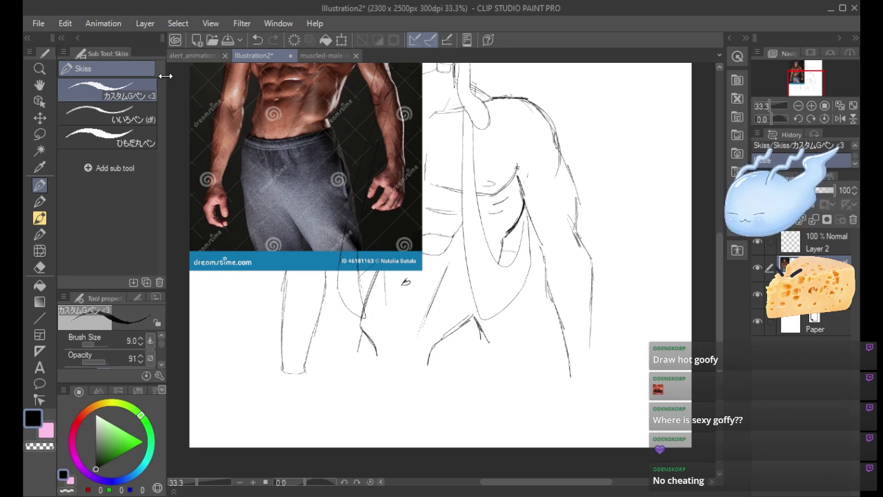
Enlarge the pasted reference photo proportionally to about the scale of the sketched figure.
left_click(341, 39)
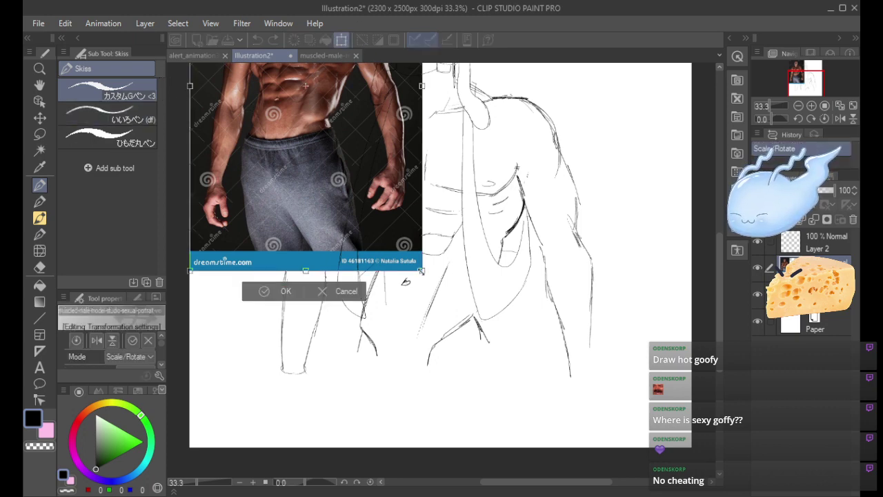
left_click_drag(406, 281, 592, 473)
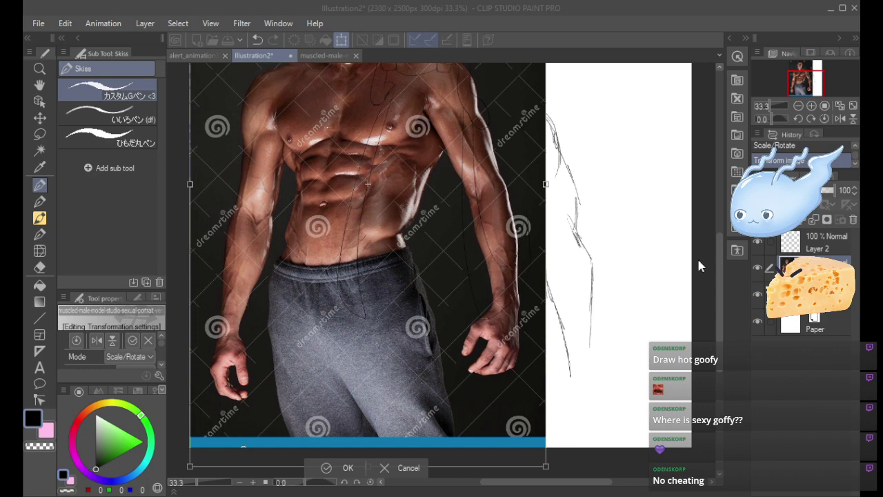
key("Return")
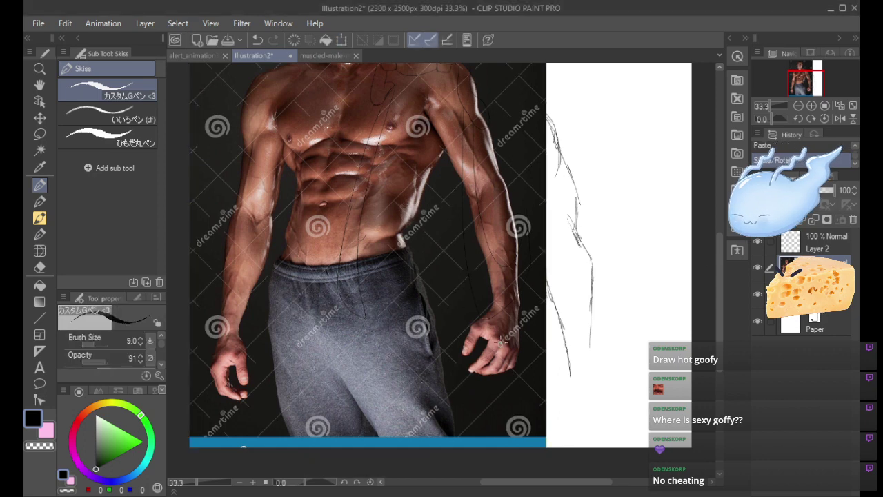
Lower the photo layer's opacity to 31 and move it so its torso lies under the sketched torso.
left_click(805, 190)
mouse_move(434, 394)
left_mouse_down()
mouse_move(513, 412)
mouse_move(493, 426)
mouse_move(494, 445)
mouse_move(509, 446)
mouse_move(499, 446)
left_mouse_up()
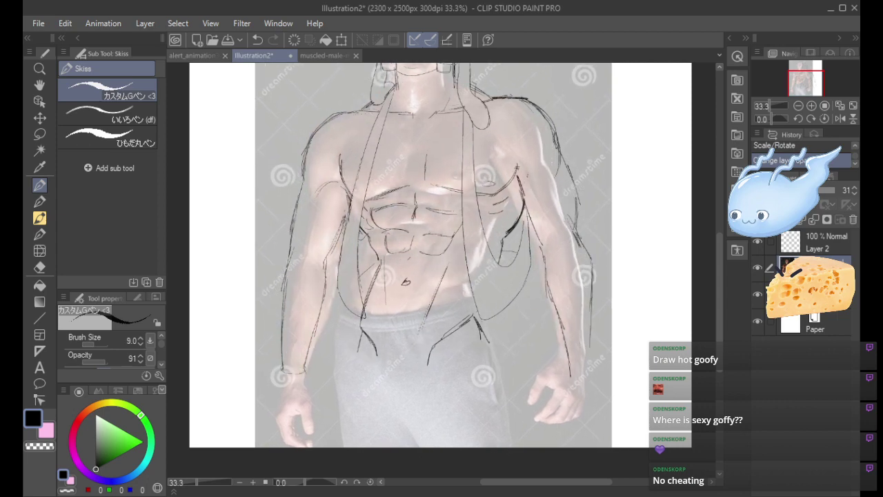
left_click(797, 106)
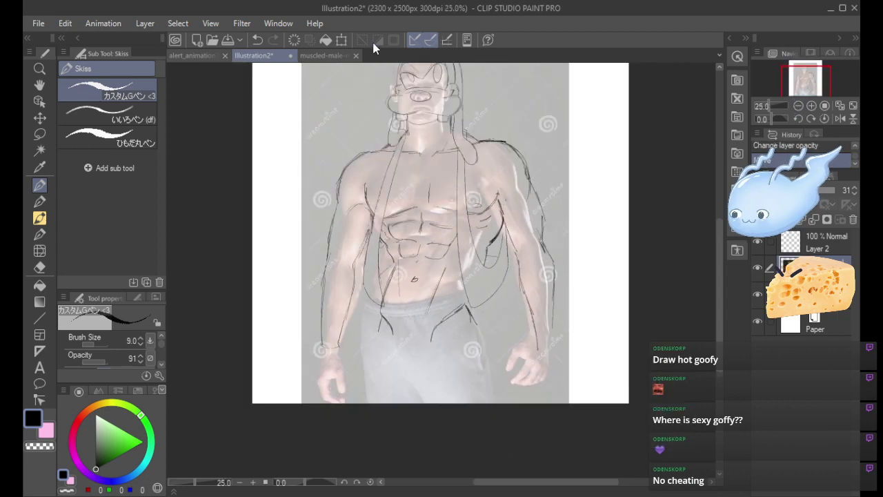
Enlarge the reference photo slightly and shift it so its shoulders and arms line up with the sketched figure.
left_click(342, 39)
left_click_drag(572, 457, 580, 462)
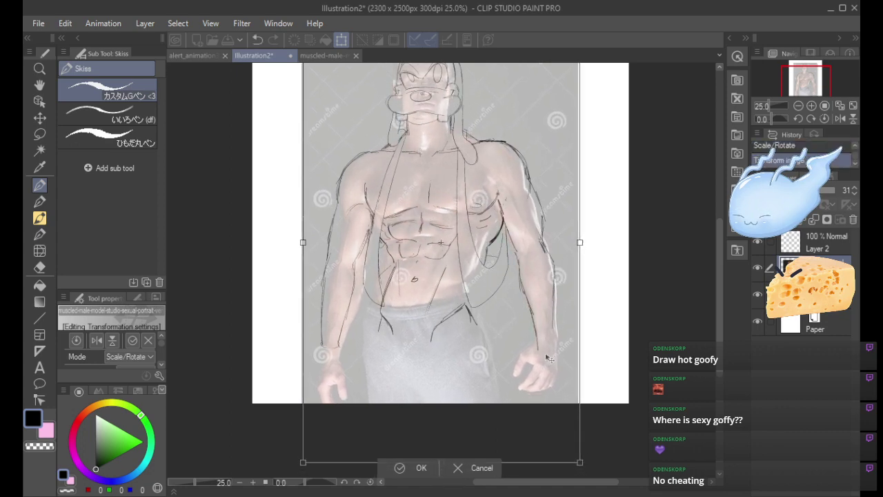
mouse_move(545, 358)
left_mouse_down()
mouse_move(537, 358)
mouse_move(543, 353)
left_mouse_up()
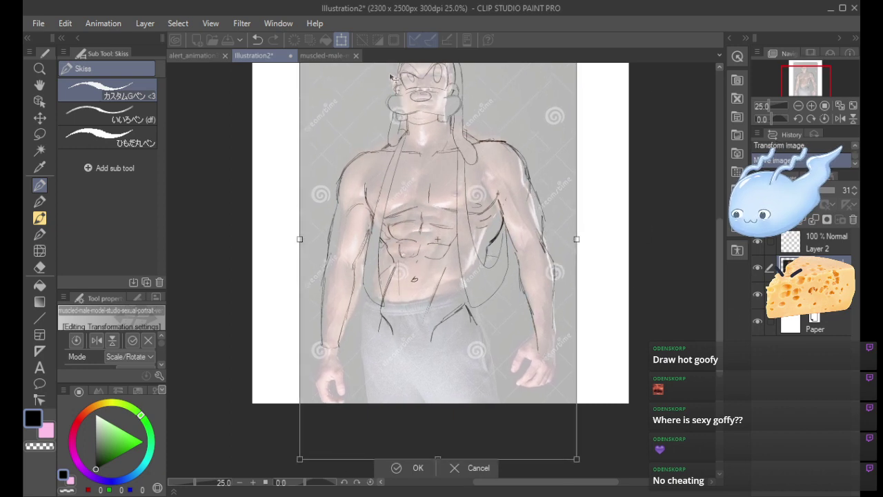
left_click(417, 468)
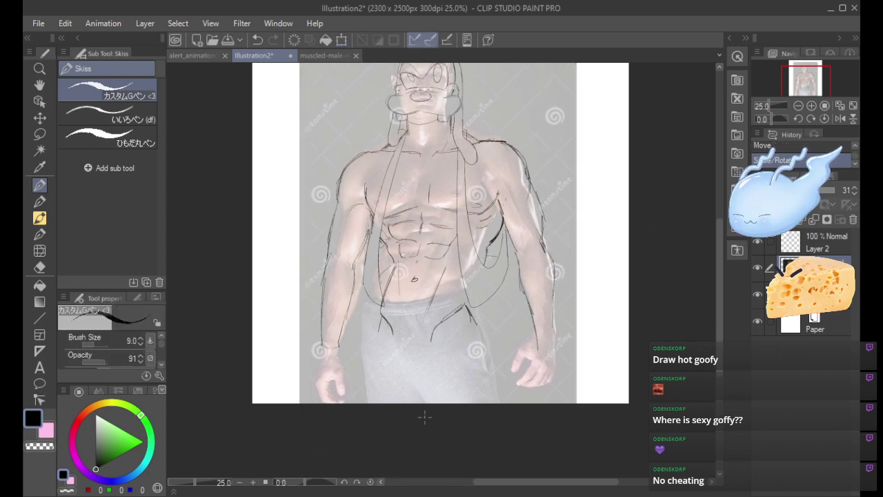
Scale the photo and both sketch layers down together slightly and reposition them to leave more room for the hands.
left_click(810, 294)
left_click(814, 242, "shift")
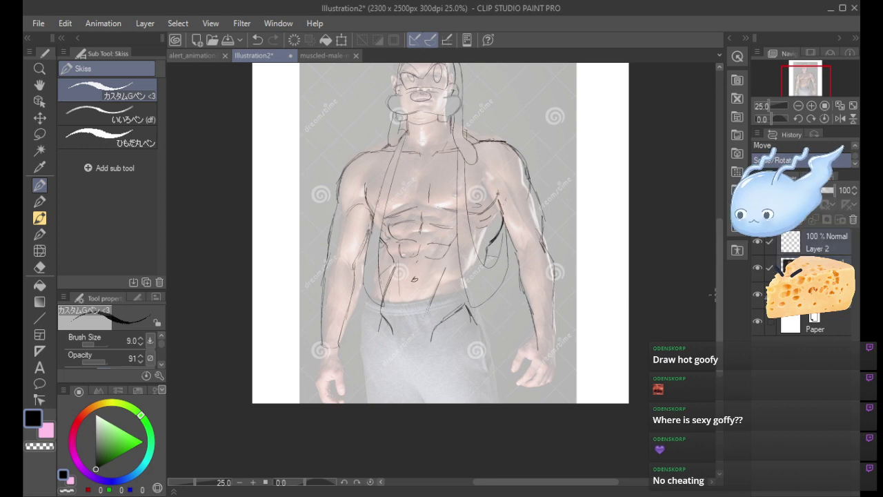
scroll(711, 295, "up", 3)
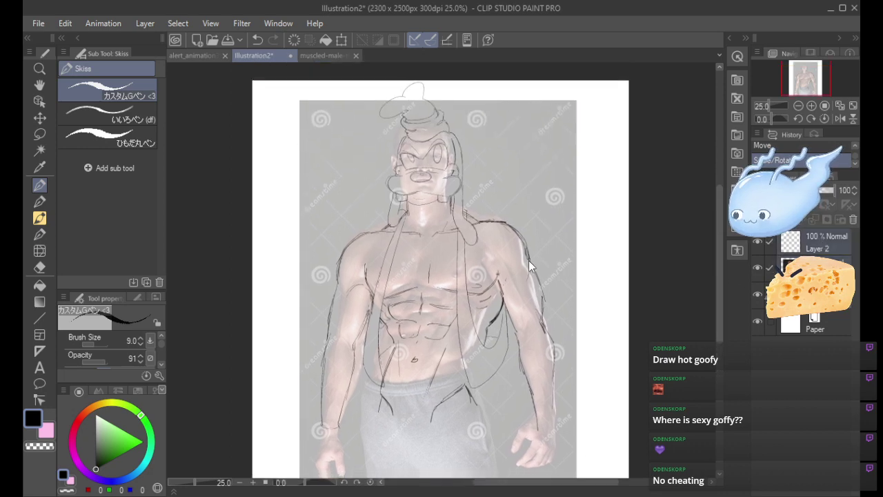
left_click_drag(528, 261, 528, 262)
left_click_drag(718, 258, 727, 231)
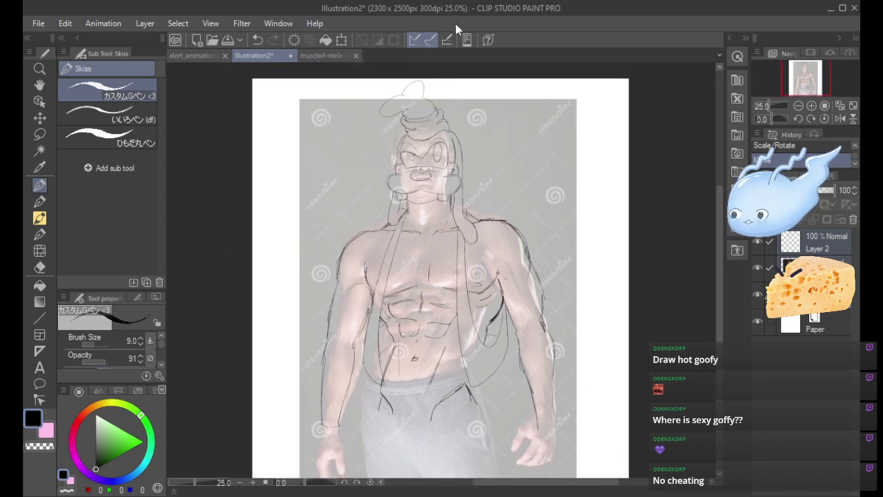
left_click(340, 39)
left_click_drag(576, 81, 570, 92)
left_click_drag(552, 145, 558, 135)
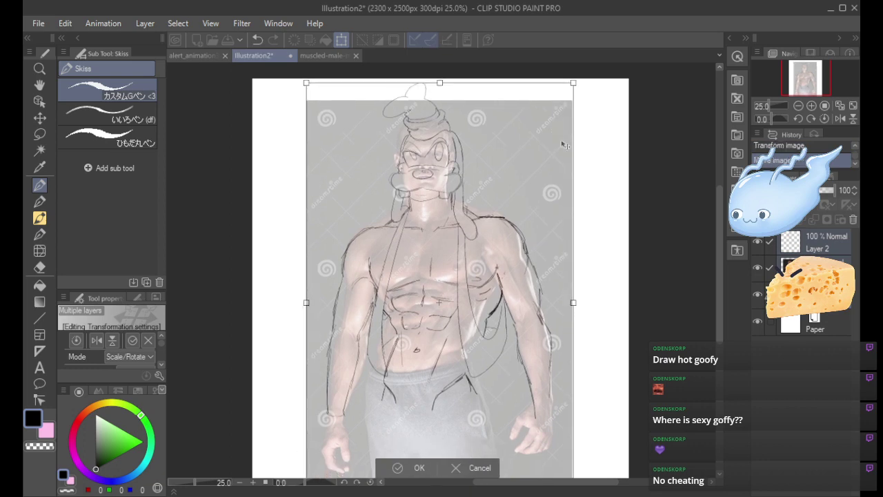
key("Return")
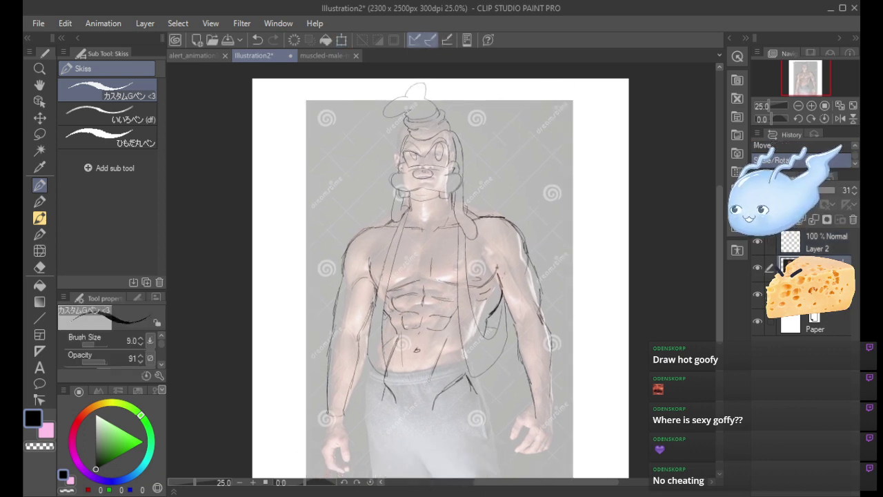
On the body sketch layer, trace the outline of the figure's right hand, from the wrist down to the fingertips, over the photo.
left_click(815, 294)
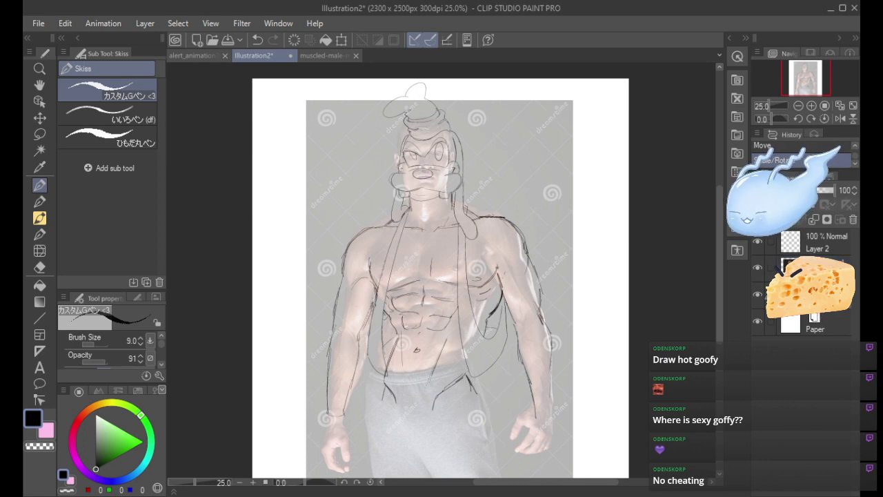
left_click(814, 267)
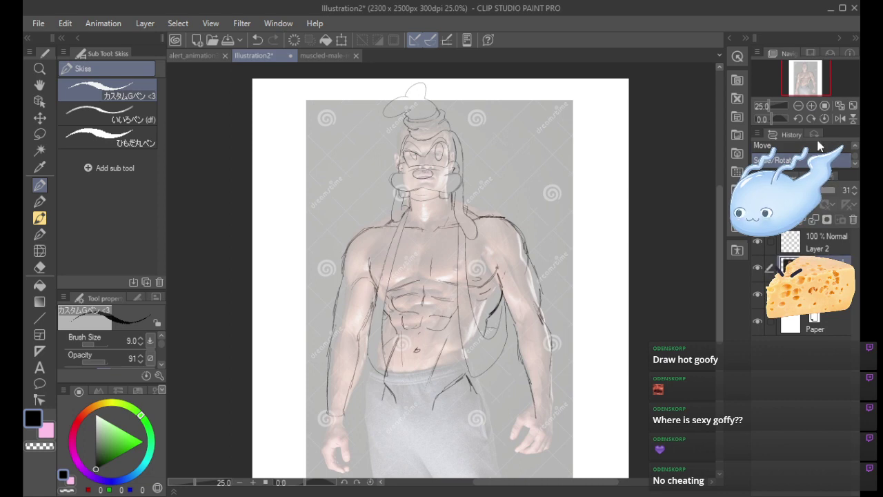
left_click(814, 294)
left_click(812, 106)
left_click(811, 106)
left_click(811, 105)
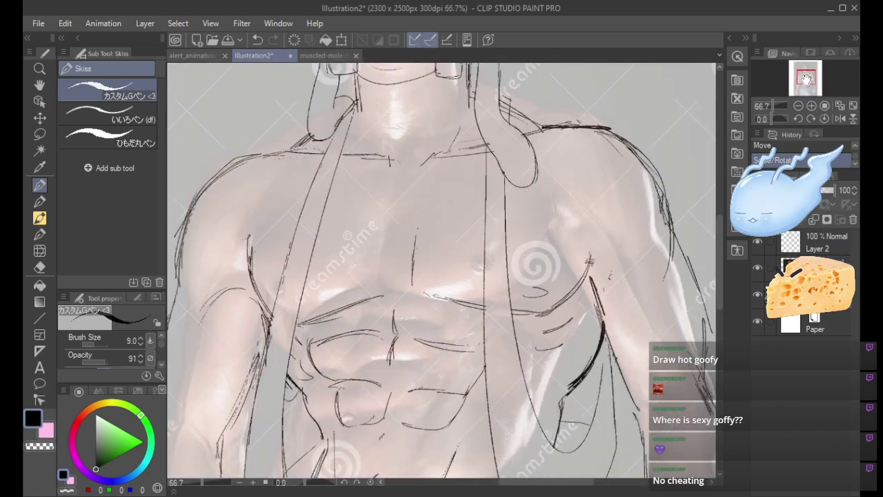
left_click_drag(807, 80, 789, 88)
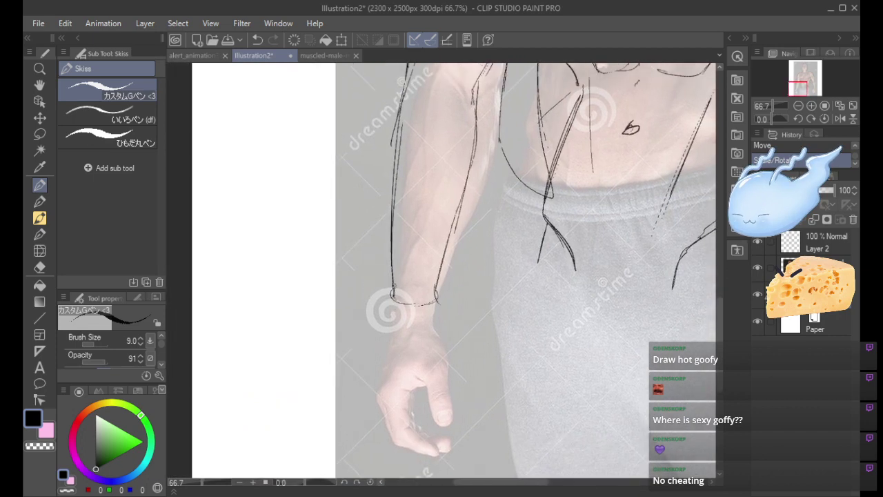
left_click_drag(434, 305, 453, 416)
mouse_move(447, 374)
left_mouse_down()
mouse_move(451, 424)
mouse_move(434, 419)
mouse_move(428, 388)
mouse_move(440, 414)
mouse_move(426, 386)
mouse_move(408, 392)
mouse_move(416, 387)
mouse_move(412, 427)
mouse_move(437, 459)
mouse_move(402, 440)
mouse_move(435, 463)
mouse_move(436, 455)
mouse_move(401, 444)
mouse_move(379, 385)
left_mouse_up()
key("ctrl+z")
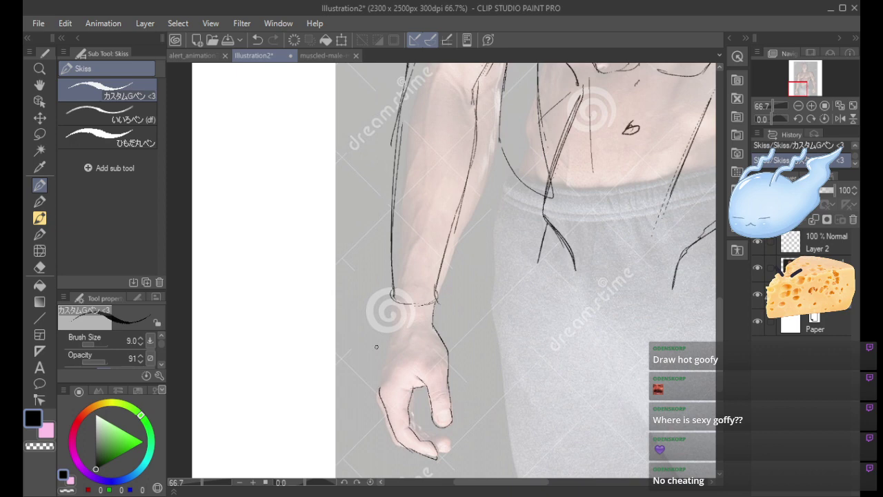
mouse_move(391, 301)
left_mouse_down()
mouse_move(377, 399)
mouse_move(391, 437)
mouse_move(404, 448)
mouse_move(450, 439)
left_mouse_up()
key("ctrl+z")
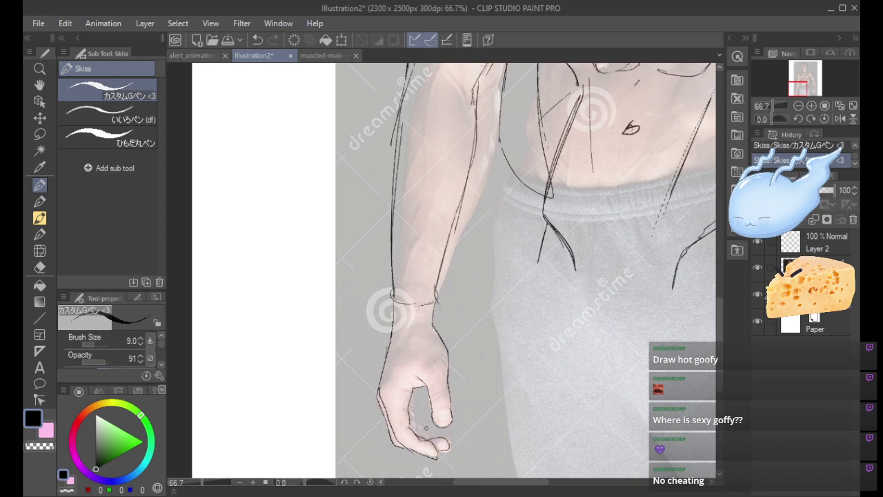
Raise the photo layer's opacity to 51 and trace the inner finger contours of the figure's right hand on the sketch layer.
left_click(817, 267)
mouse_move(825, 195)
left_mouse_down()
mouse_move(836, 196)
mouse_move(823, 191)
left_mouse_up()
left_click(818, 294)
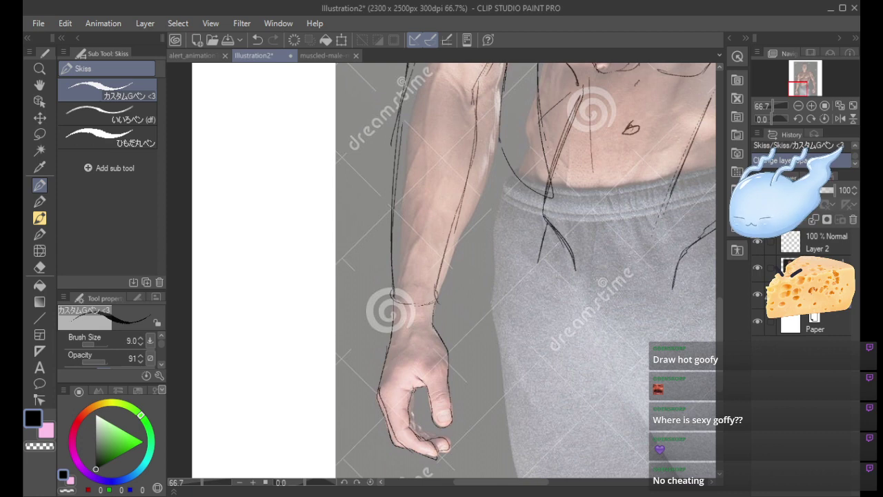
left_click_drag(416, 389, 417, 425)
key("ctrl+z")
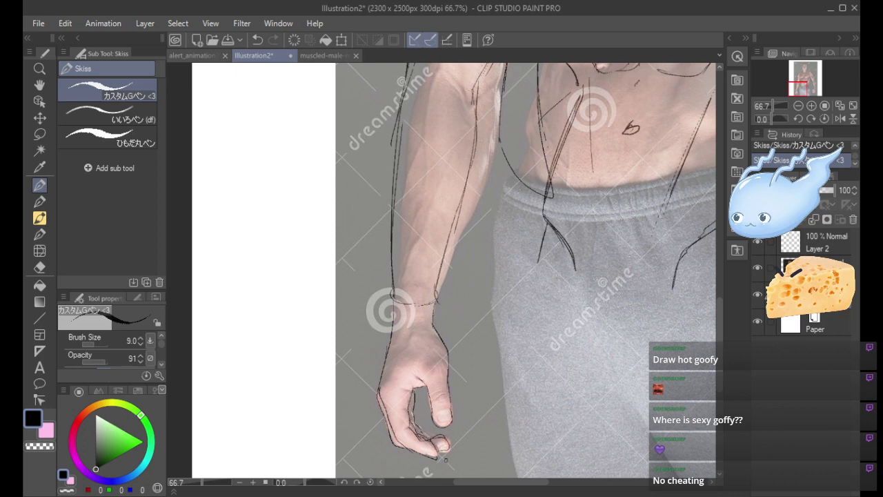
Erase the overlong end of the inner forearm line at the figure's left wrist and nudge the photo to match the arm.
left_click_drag(799, 87, 812, 87)
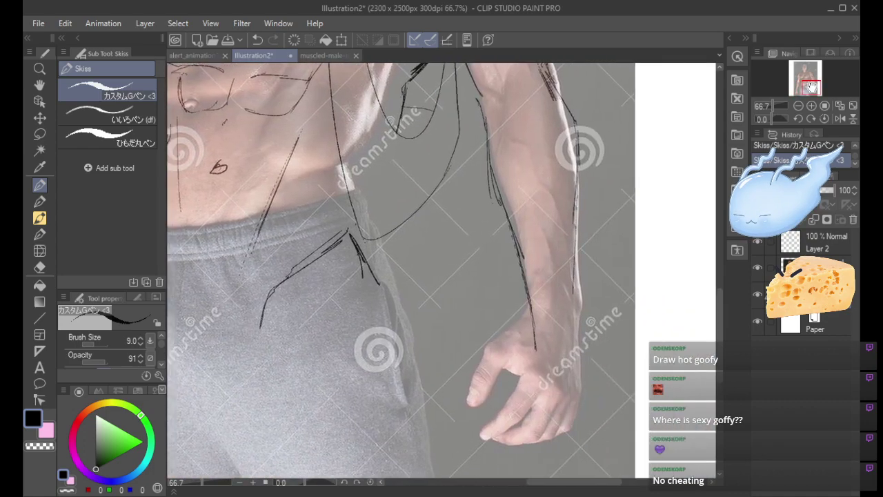
mouse_move(534, 308)
left_mouse_down()
mouse_move(543, 292)
mouse_move(566, 306)
mouse_move(564, 318)
mouse_move(524, 315)
left_mouse_up()
key("ctrl+z")
left_click(803, 265)
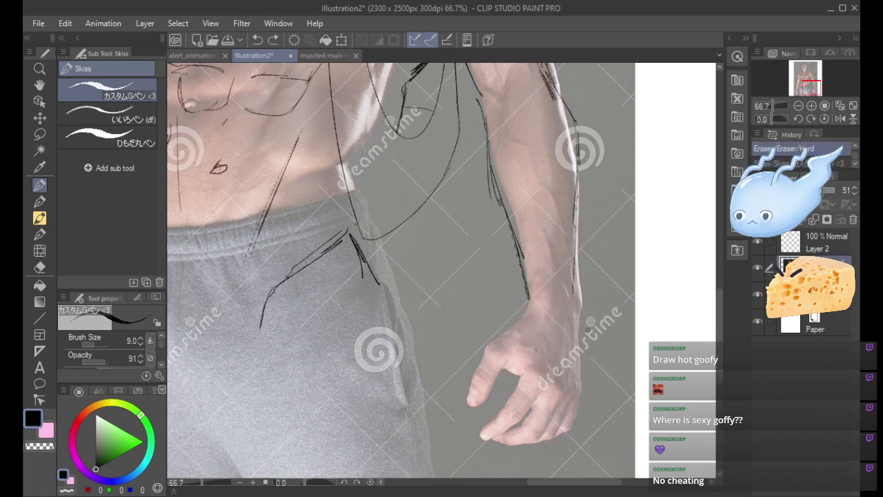
left_click_drag(557, 344, 552, 347)
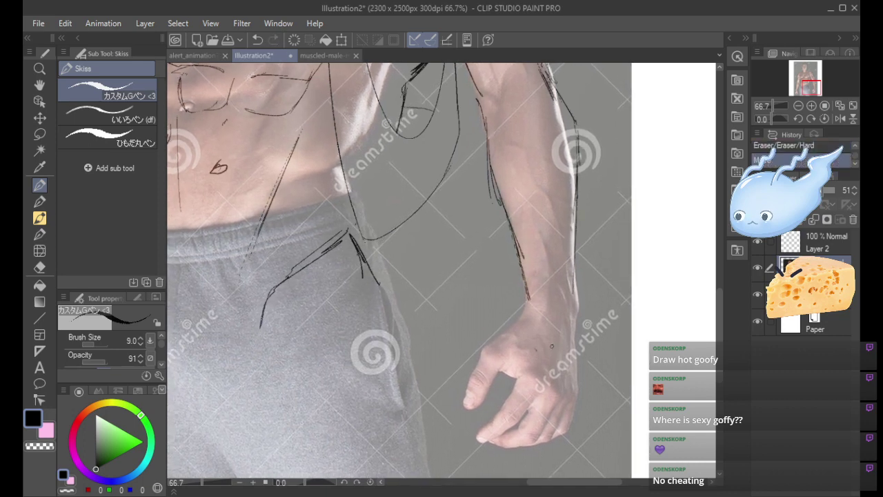
Redraw the outer forearm and wrist line of the figure's left arm on the sketch layer, following the photo.
left_click(804, 294)
left_click_drag(569, 294, 581, 328)
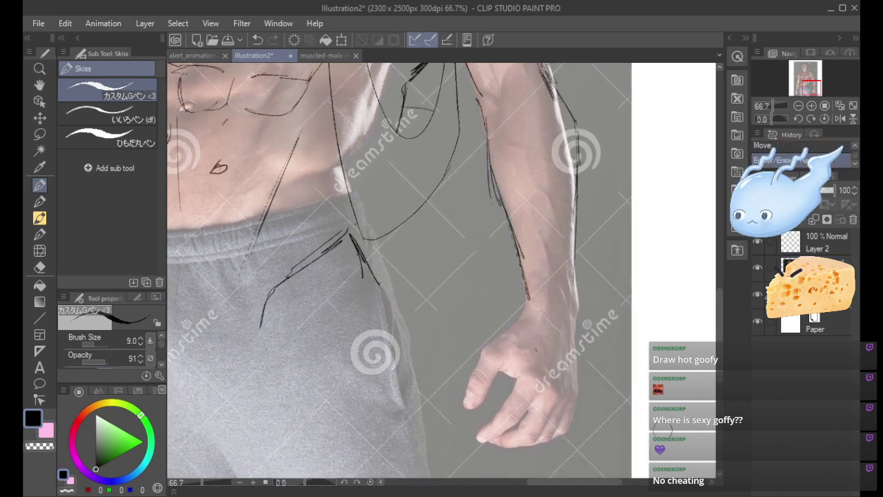
left_click_drag(569, 248, 583, 299)
left_click_drag(570, 251, 580, 297)
mouse_move(572, 251)
left_mouse_down()
mouse_move(578, 317)
mouse_move(581, 303)
mouse_move(583, 324)
left_mouse_up()
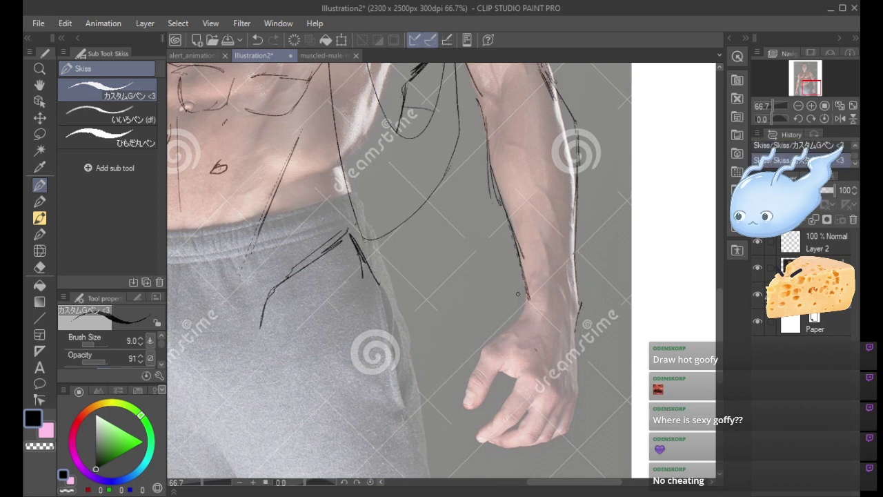
Trace the thumb side of the figure's left hand from the wrist around the thumb to its base.
left_click_drag(517, 319, 487, 344)
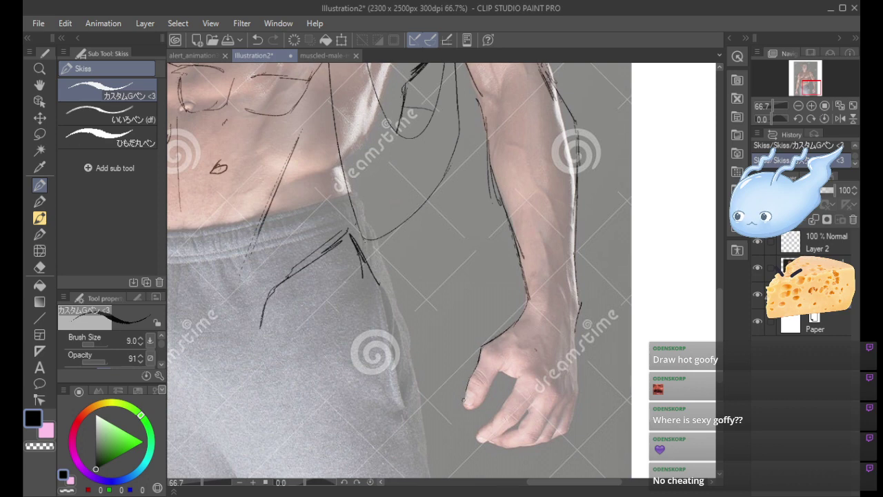
key("ctrl+z")
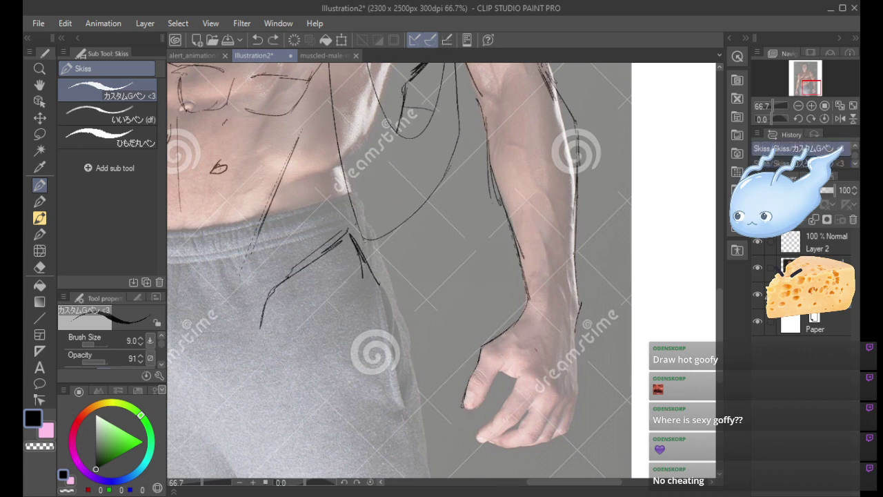
left_click_drag(462, 404, 483, 408)
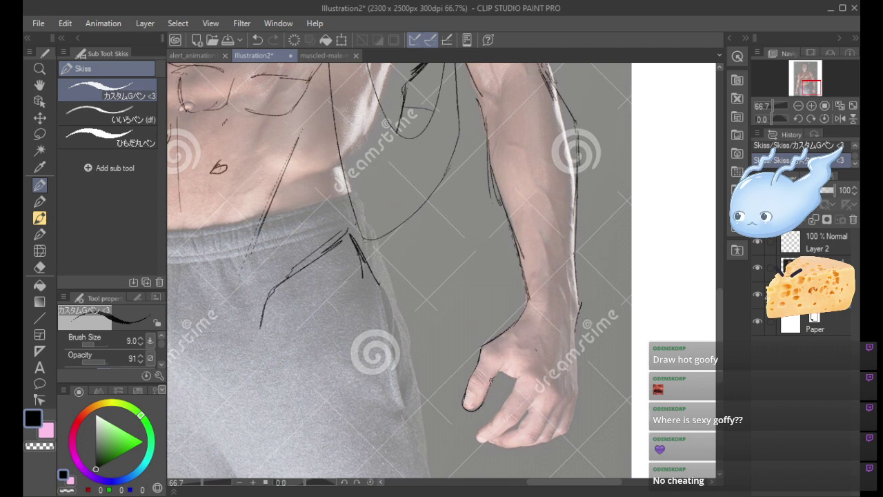
key("ctrl+z")
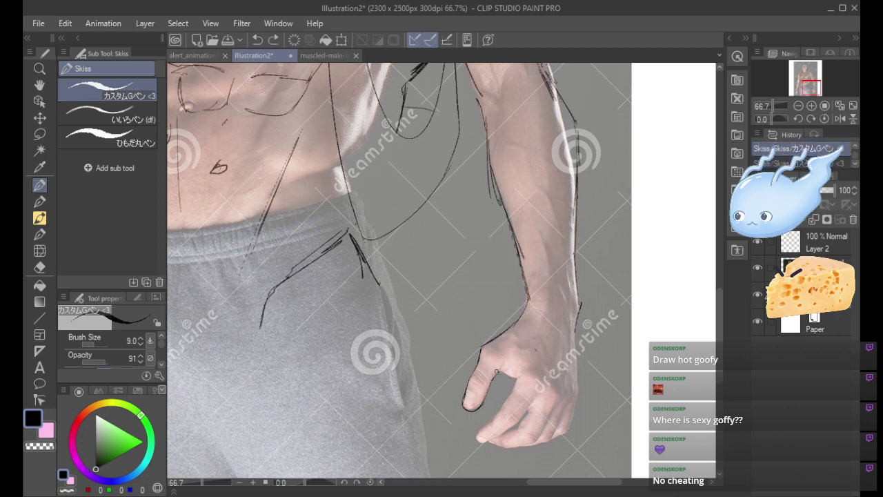
mouse_move(504, 375)
left_mouse_down()
mouse_move(533, 360)
mouse_move(503, 344)
mouse_move(496, 371)
left_mouse_up()
Trace the curled fingers and the outer edge of the figure's left hand up to the wrist.
key("ctrl+z")
key("ctrl+z")
key("ctrl+y")
key("ctrl+z")
key("ctrl+y")
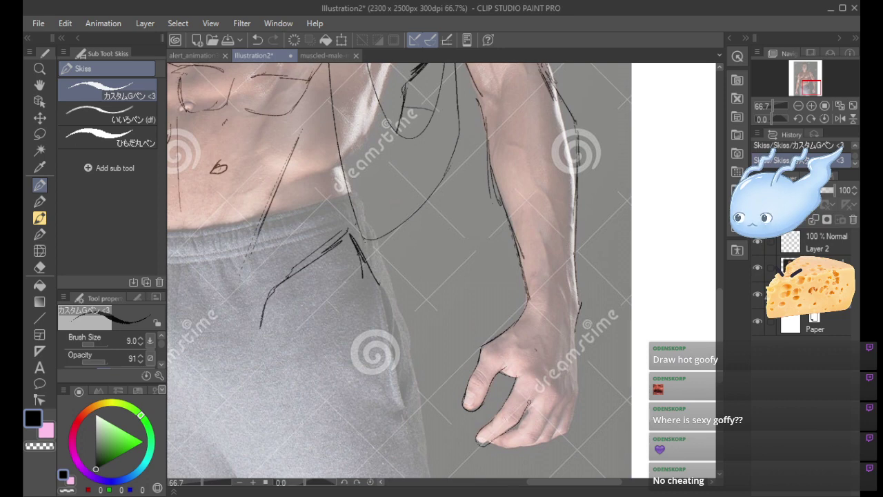
key("ctrl+z")
key("ctrl+y")
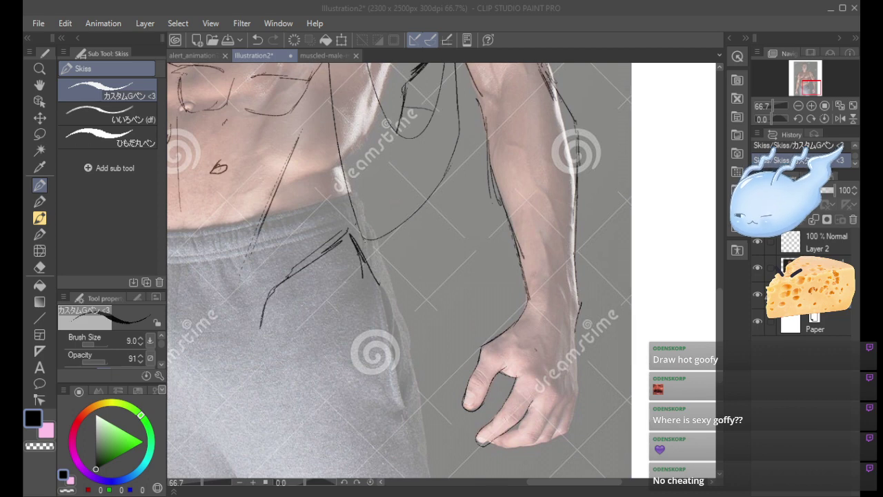
left_click(499, 450)
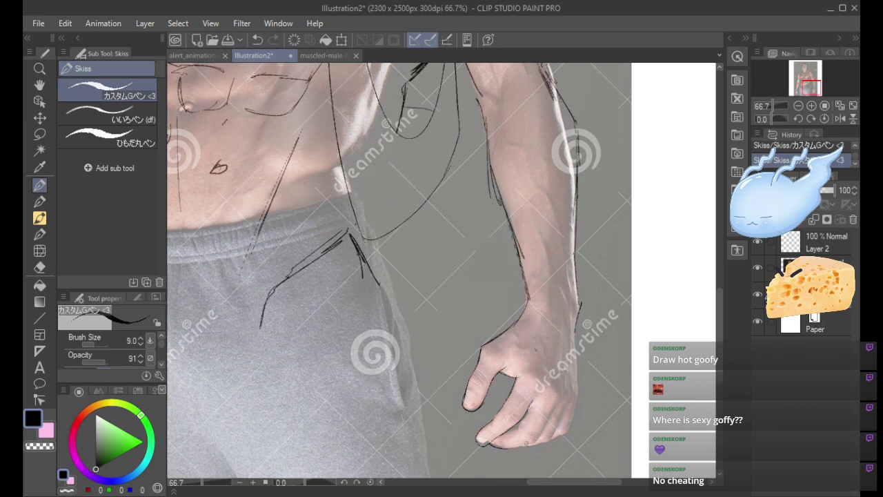
key("ctrl+z")
mouse_move(494, 445)
left_mouse_down()
mouse_move(545, 435)
mouse_move(562, 398)
left_mouse_up()
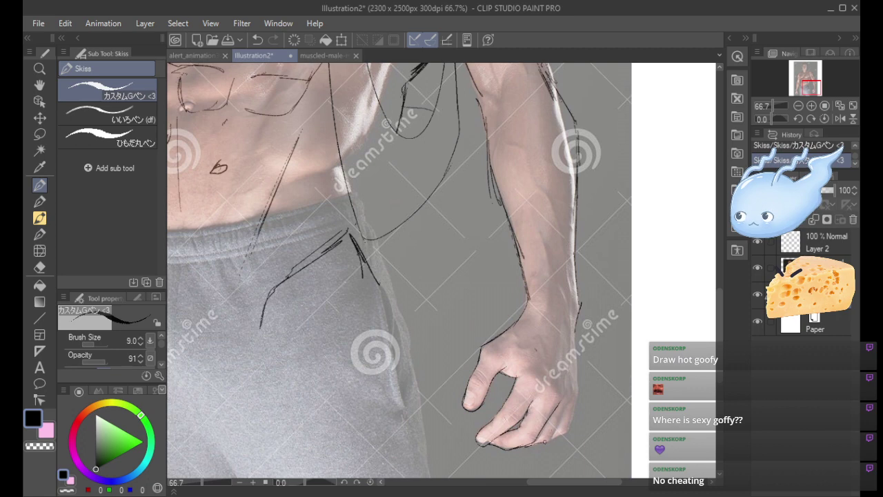
mouse_move(550, 438)
left_mouse_down()
mouse_move(573, 394)
mouse_move(554, 439)
mouse_move(568, 430)
mouse_move(579, 379)
left_mouse_up()
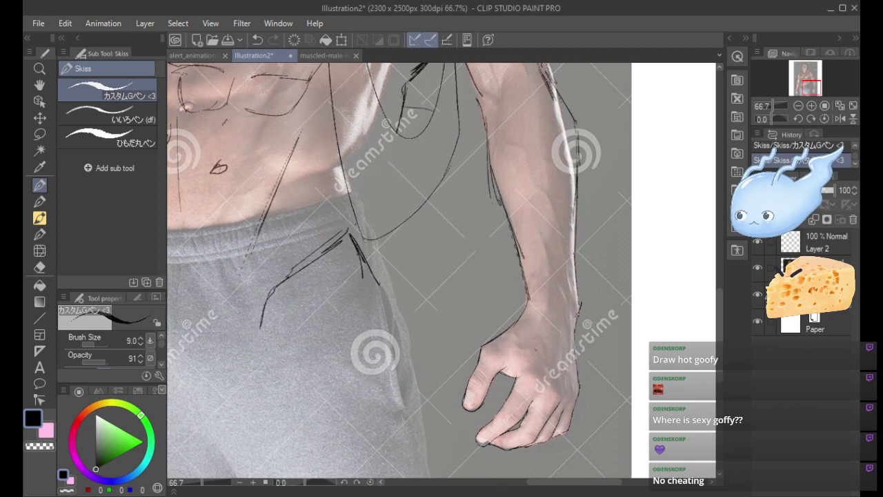
Erase the stray lines around the figure's left wrist and hide the photo layer to check the whole sketch.
left_click_drag(585, 289, 585, 312)
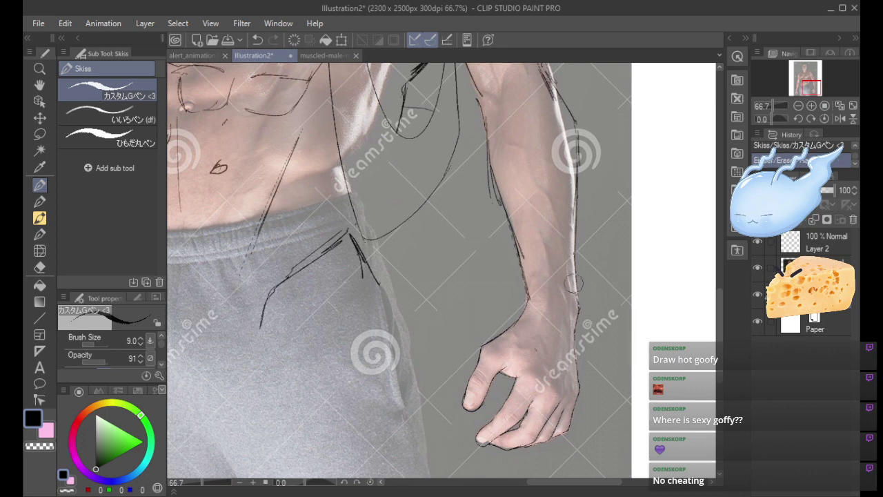
left_click(572, 301)
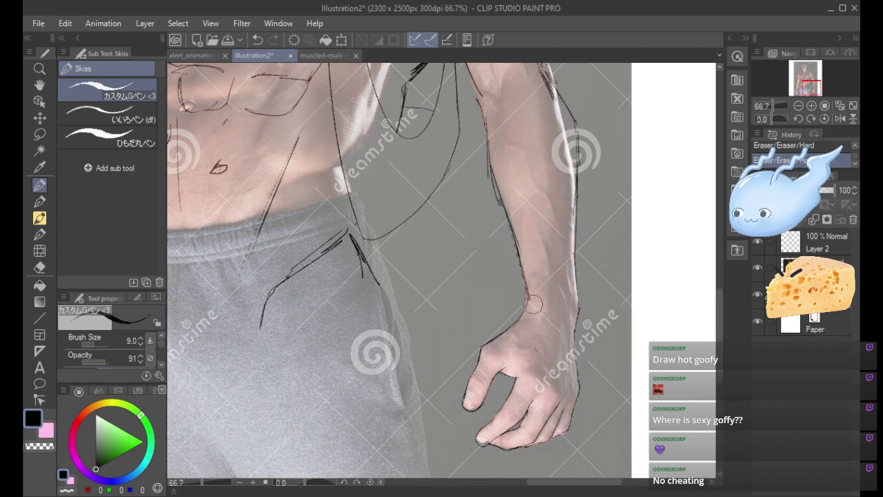
left_click(758, 267)
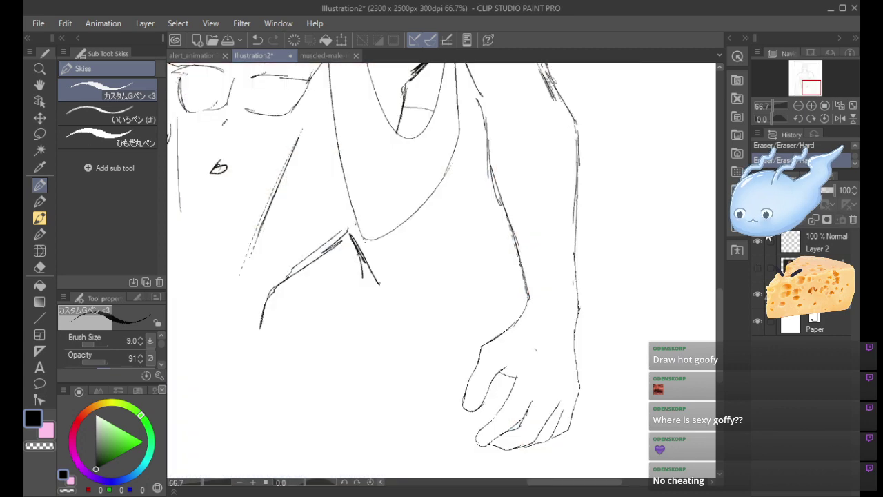
double_click(798, 106)
left_click(798, 106)
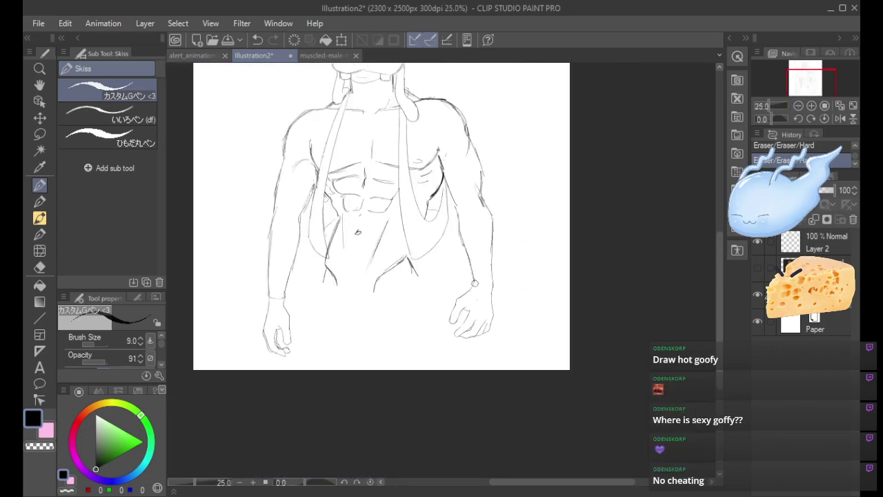
left_click_drag(802, 73, 811, 76)
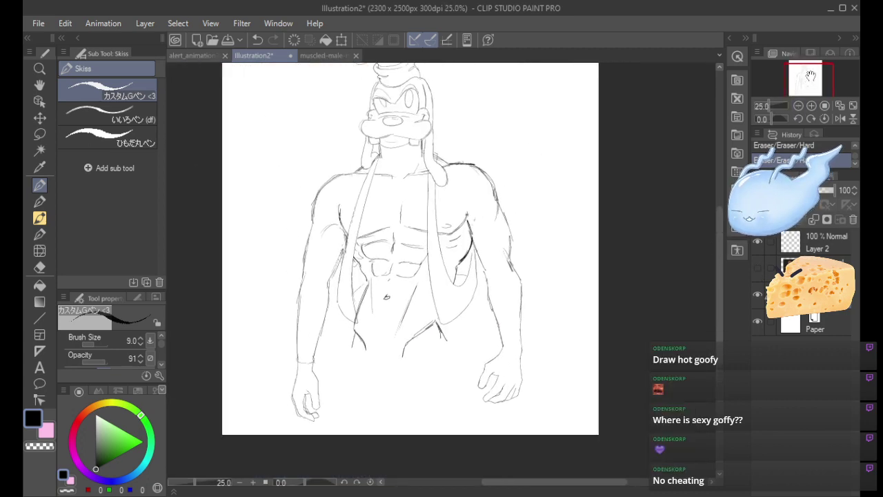
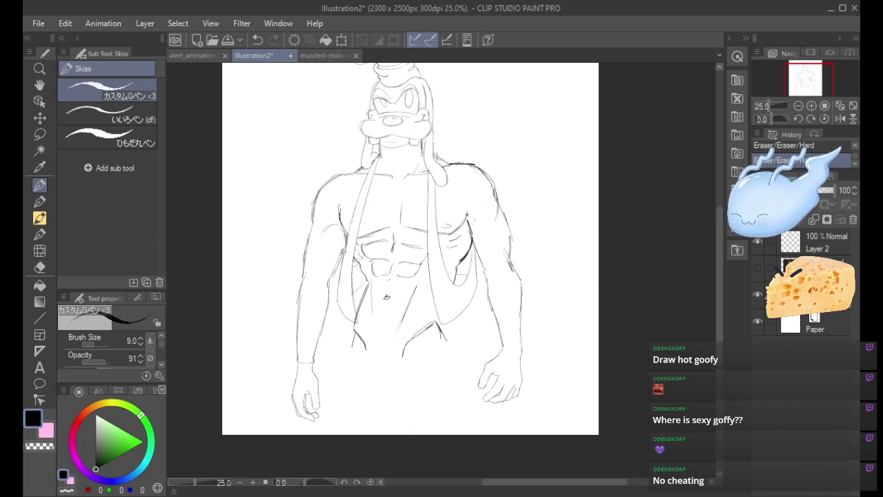
Show the reference photo layer again, nudge the photo slightly to realign it with the sketch, and reselect the sketch layer.
left_click(757, 268)
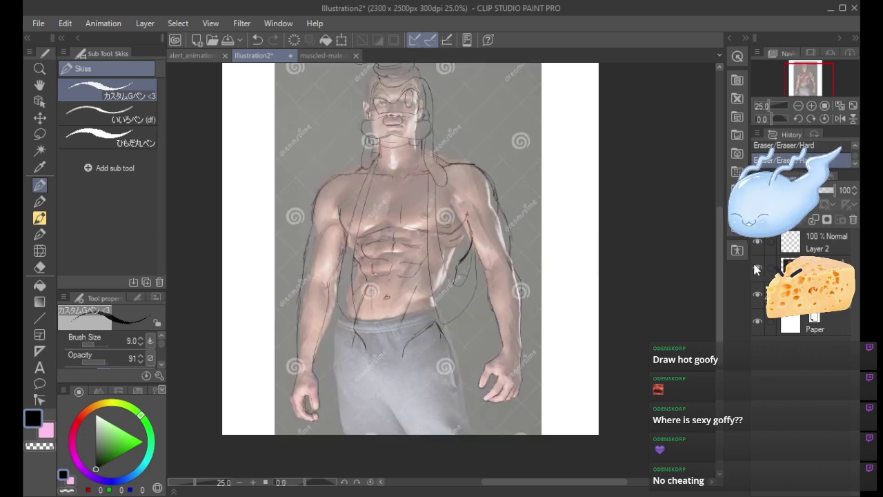
left_click(811, 267)
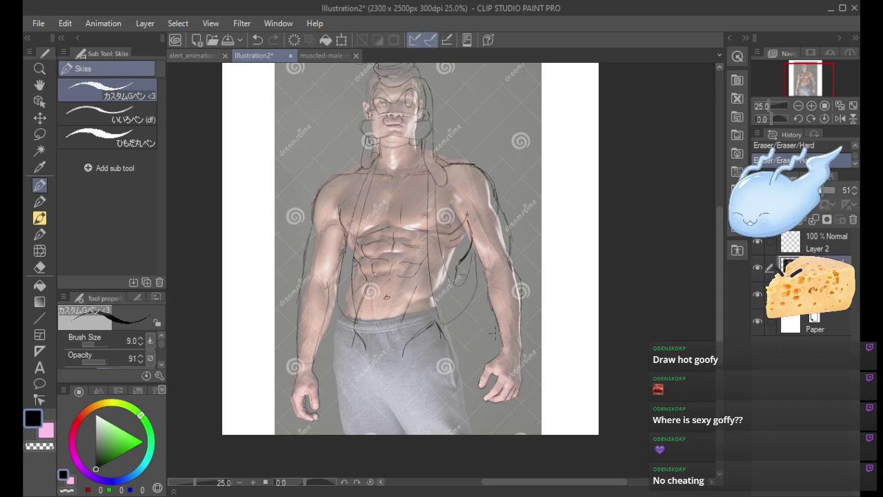
left_click_drag(511, 325, 514, 327)
left_click(811, 294)
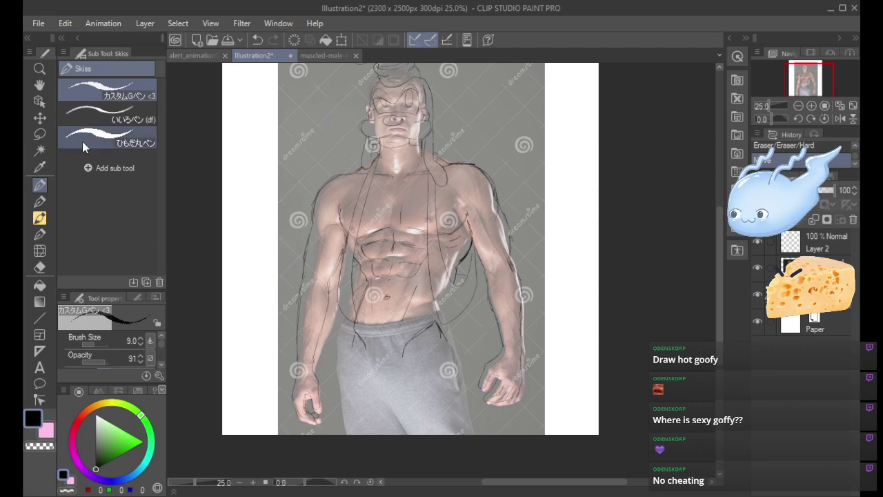
Lasso the figure's right arm on the sketch layer, rotate and shift it inward to fit the photo, and deselect.
left_click(39, 135)
mouse_move(339, 180)
left_mouse_down()
mouse_move(279, 268)
mouse_move(279, 428)
mouse_move(339, 407)
mouse_move(328, 233)
left_mouse_up()
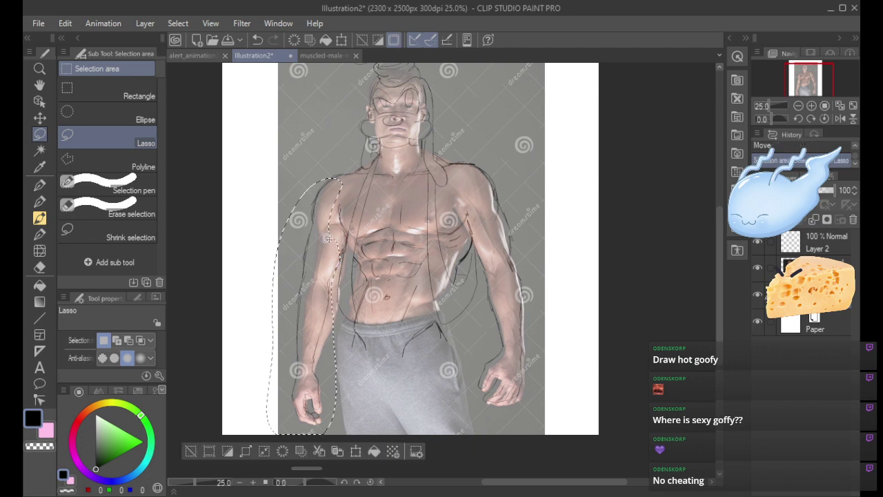
left_click(356, 454)
left_click_drag(267, 434, 263, 423)
left_click_drag(349, 387, 334, 371)
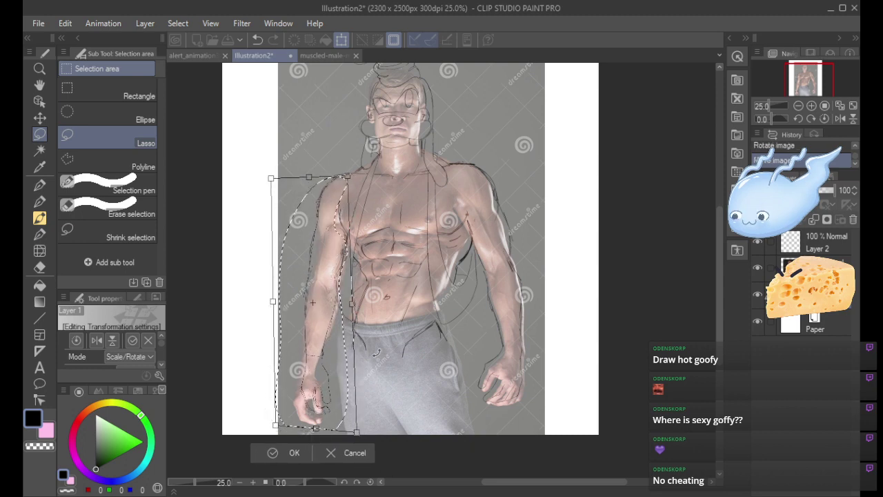
left_click_drag(380, 348, 379, 351)
left_click_drag(330, 389, 327, 389)
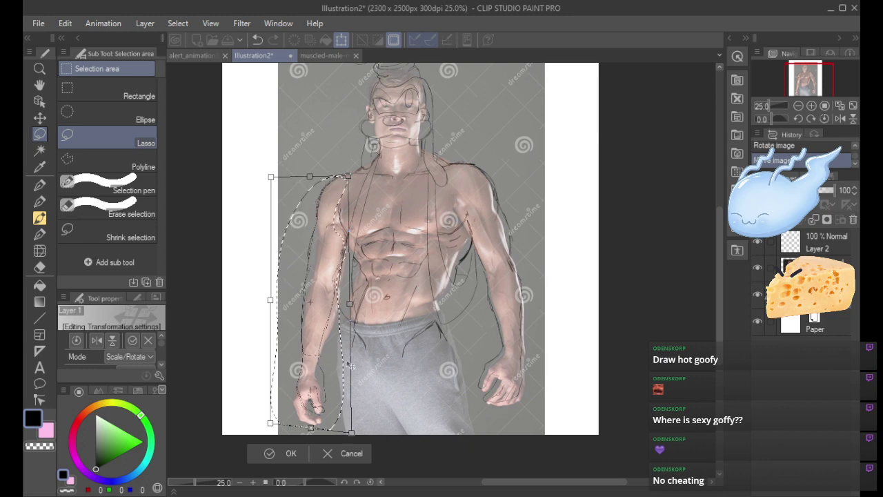
left_click(283, 453)
key("ctrl+d")
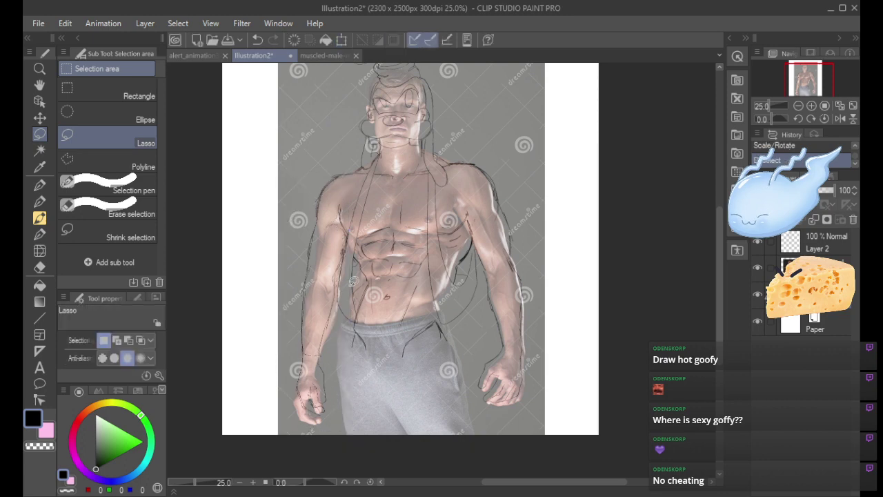
Redraw the shoulder and outer upper-arm line of the figure's right arm following the photo, and erase the old outer line.
left_click(40, 186)
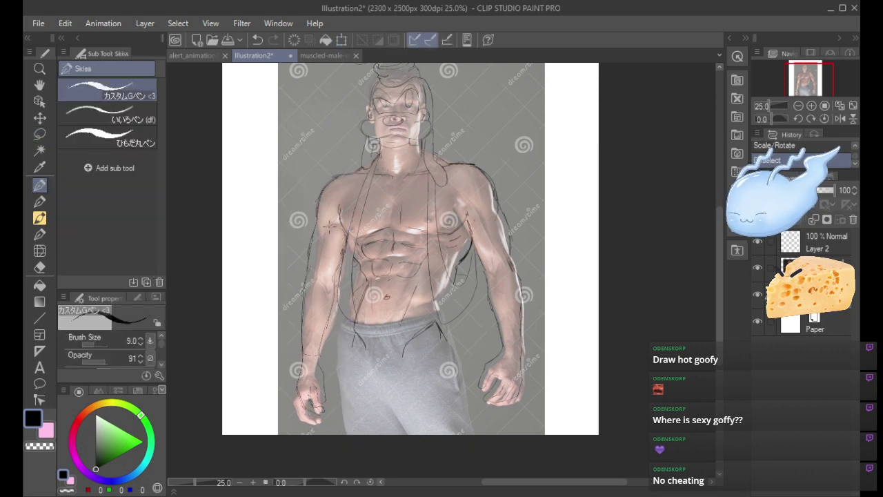
scroll(807, 82, "up", 1)
left_click_drag(807, 82, 807, 85)
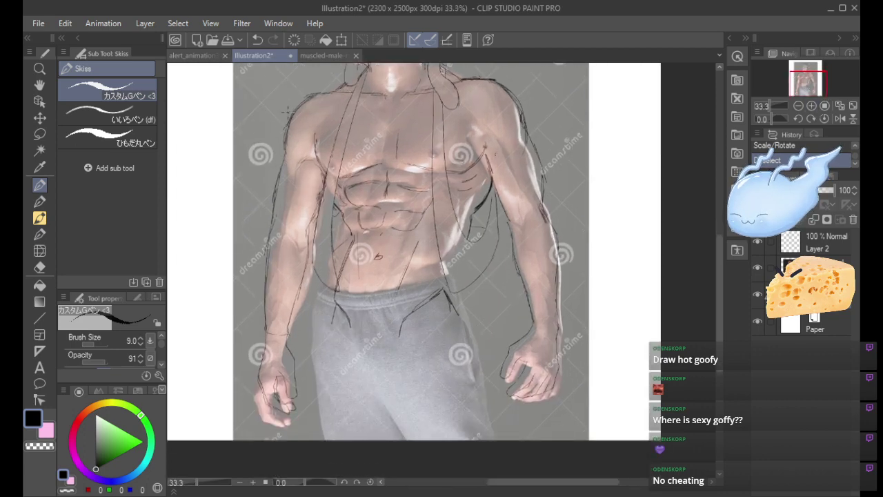
left_click(282, 146)
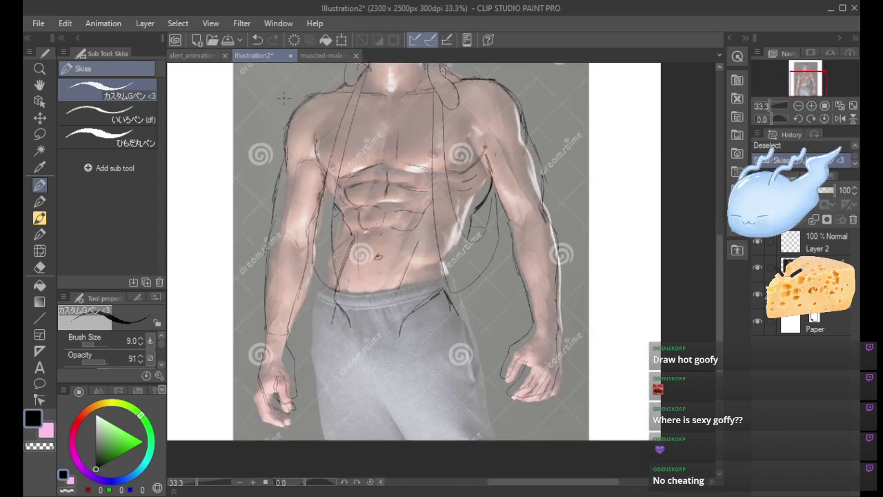
left_click_drag(304, 150, 308, 144)
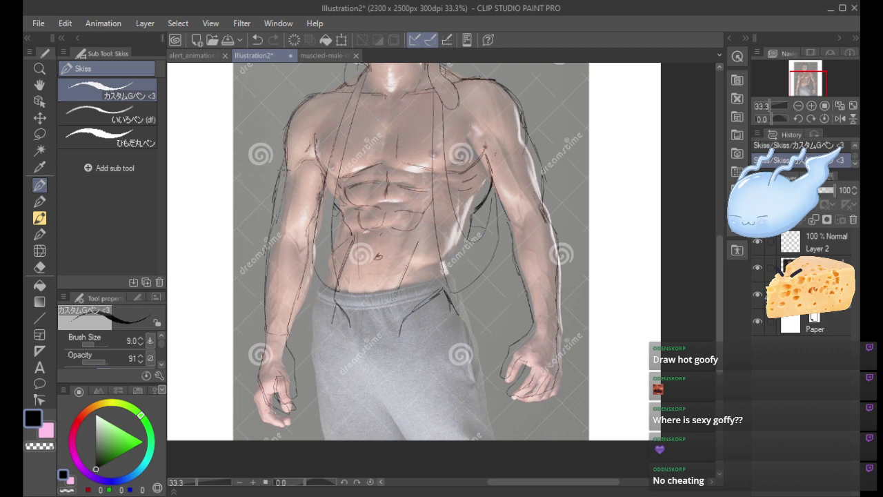
left_click_drag(284, 193, 268, 258)
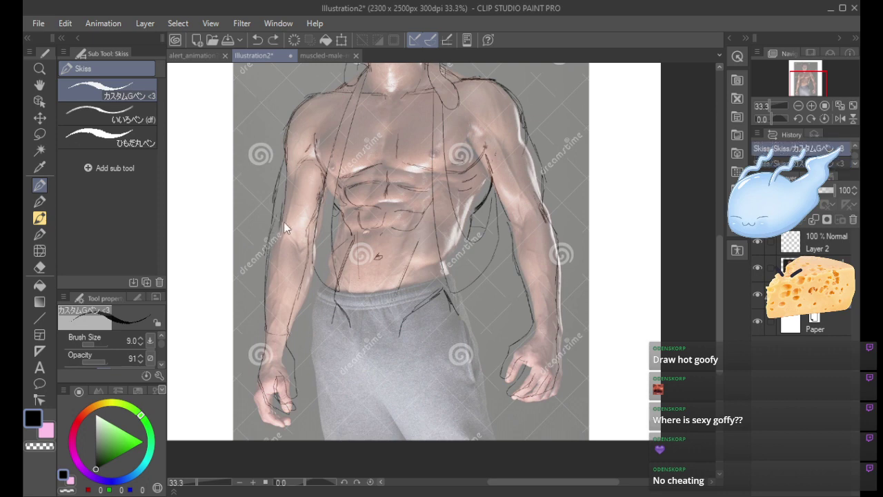
left_click_drag(283, 222, 266, 274)
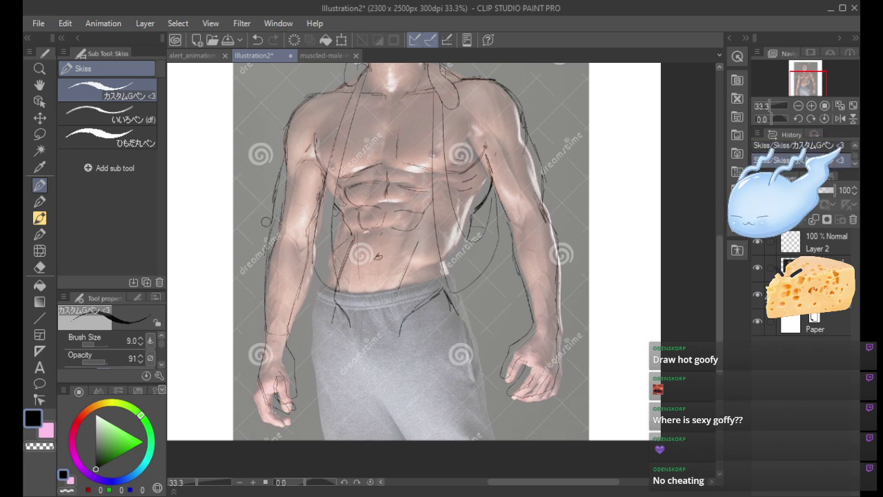
left_click_drag(275, 200, 280, 164)
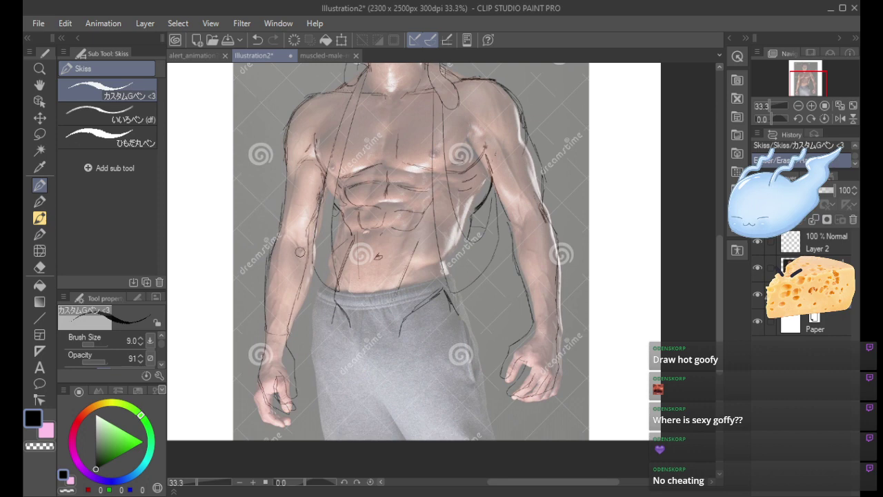
Rework the elbow crease and inner forearm lines of the figure's right arm and clean up the line near the wrist.
left_click_drag(302, 303, 308, 295)
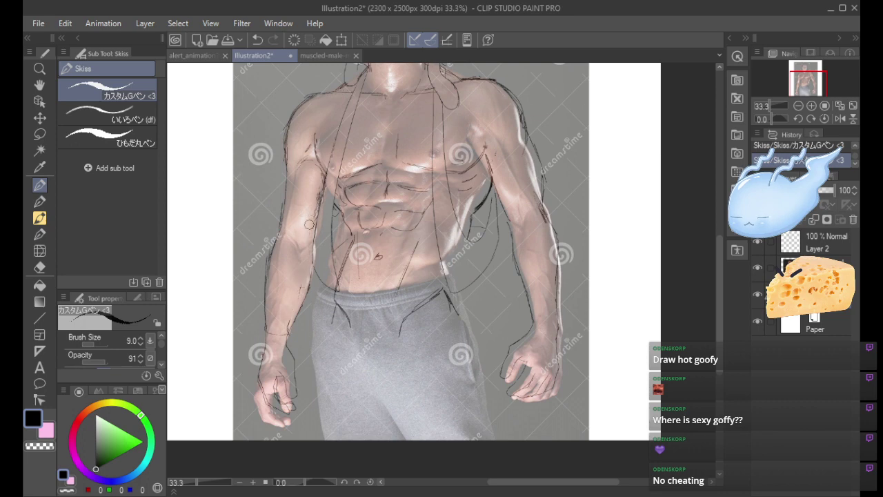
key("ctrl+z")
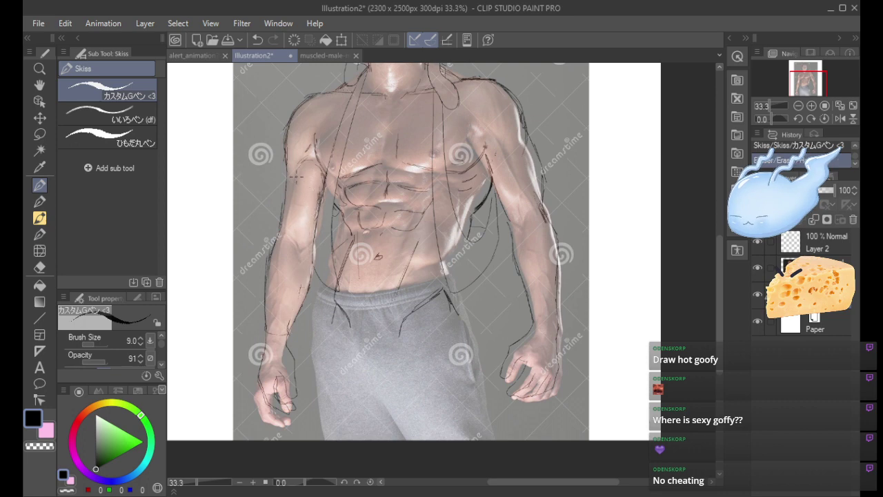
left_click_drag(296, 203, 293, 180)
key("ctrl+z")
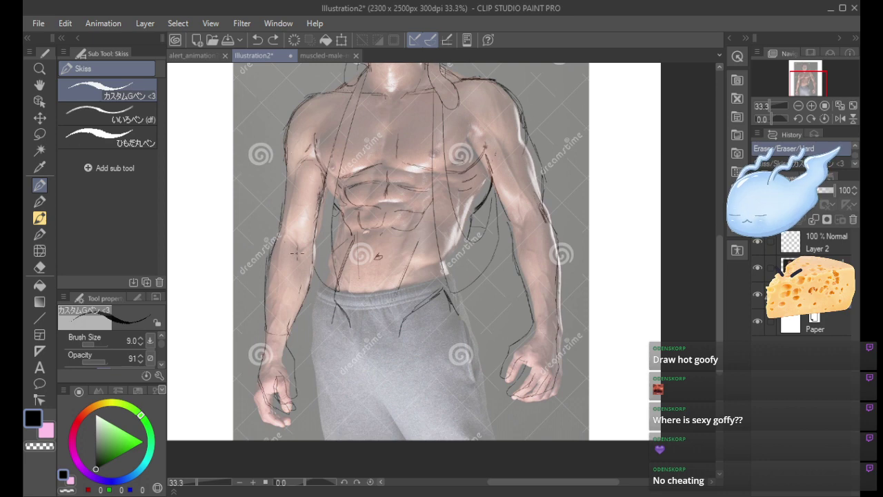
key("ctrl+y")
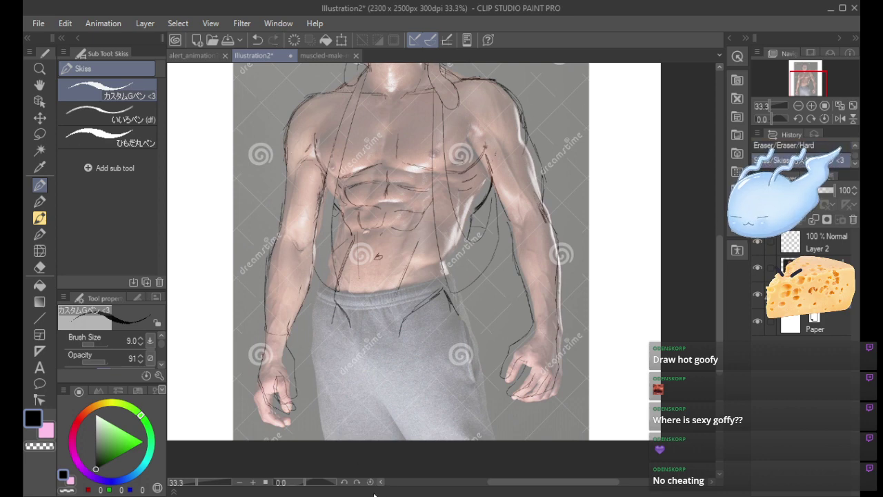
left_click_drag(288, 316, 286, 332)
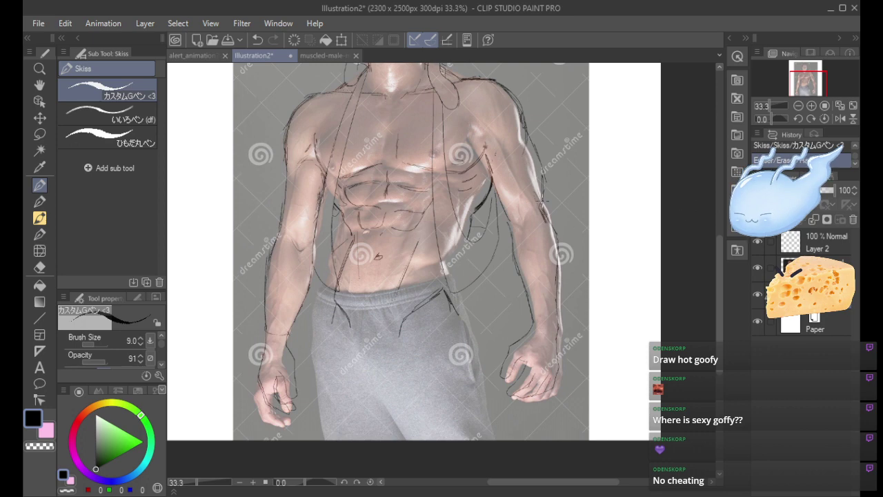
Nudge the photo layer up and redraw the outer upper-arm and elbow line of the figure's left arm on the sketch layer.
key("ctrl+z")
left_click_drag(543, 207, 552, 231)
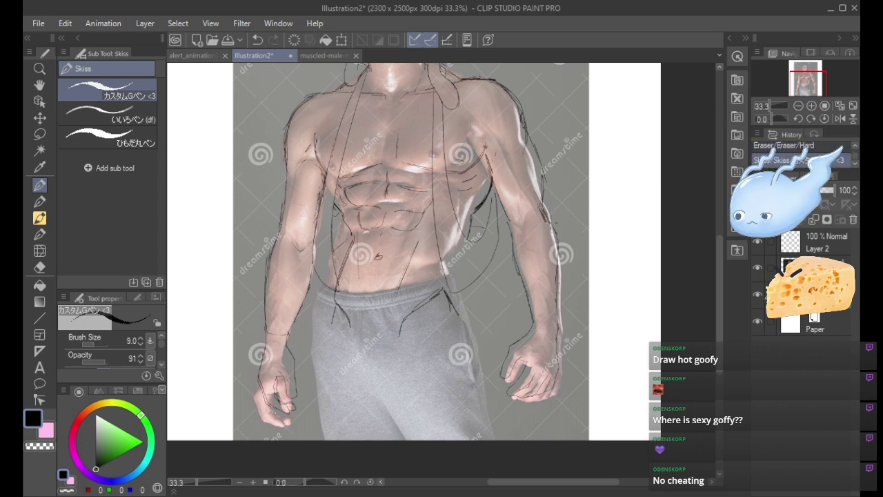
left_click(821, 265)
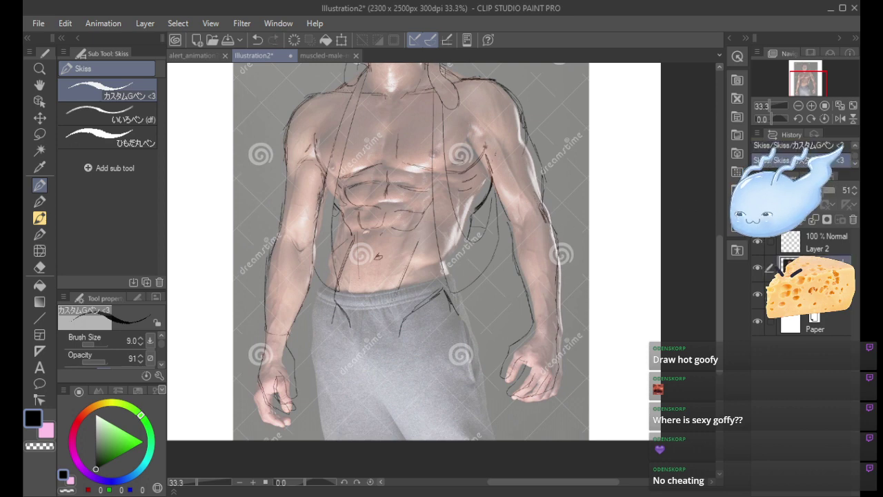
left_click_drag(543, 341, 541, 336)
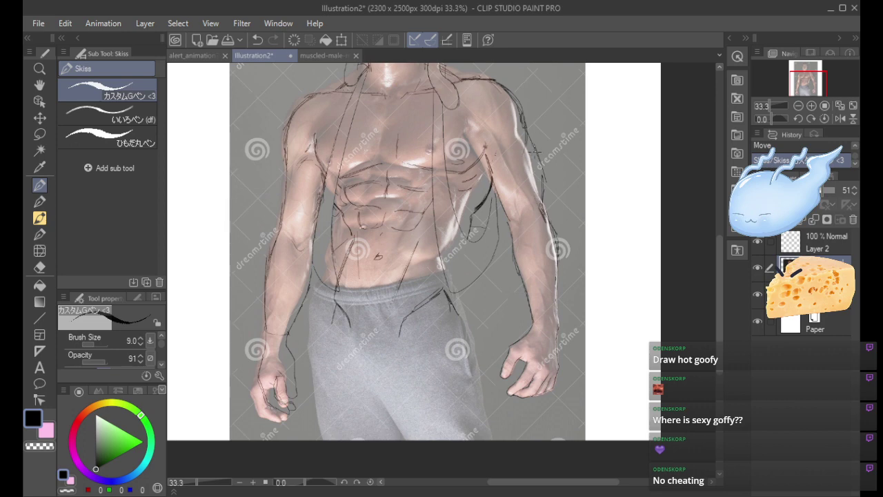
left_click(821, 294)
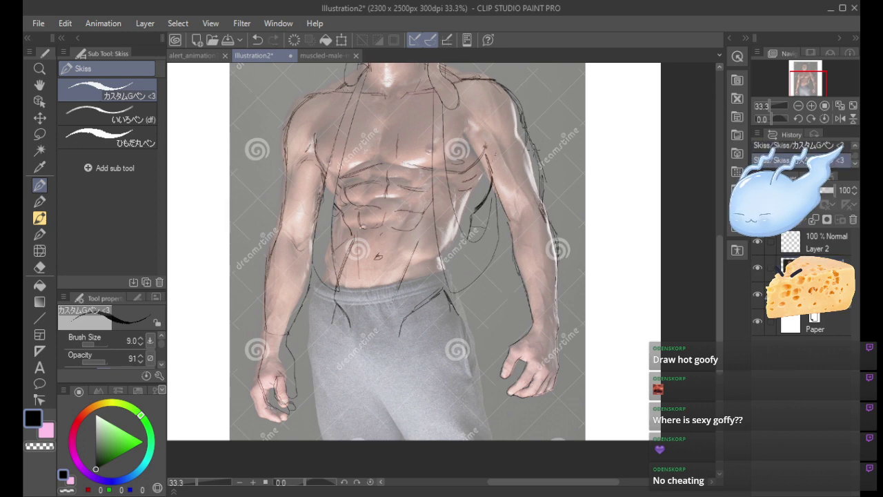
left_click_drag(541, 172, 544, 201)
left_click_drag(540, 138, 538, 155)
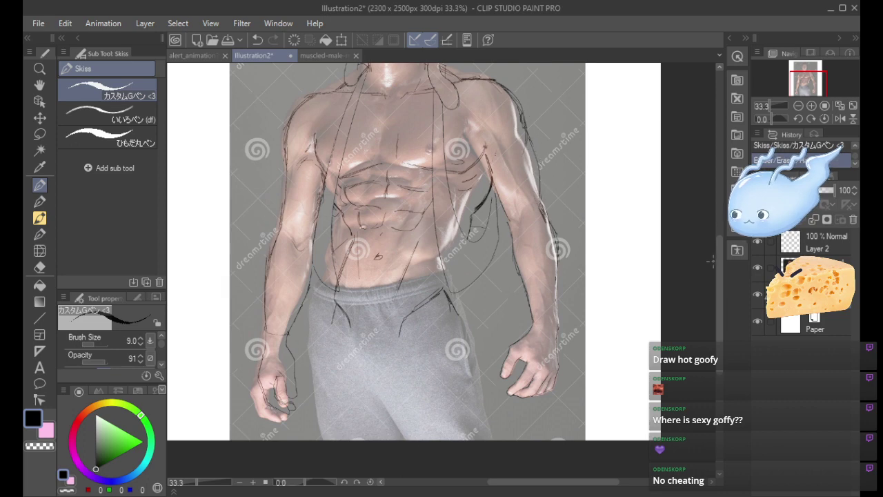
Lasso the figure's left arm, shift it slightly up on the sketch layer, and retouch its shoulder and armpit lines.
left_click(814, 267)
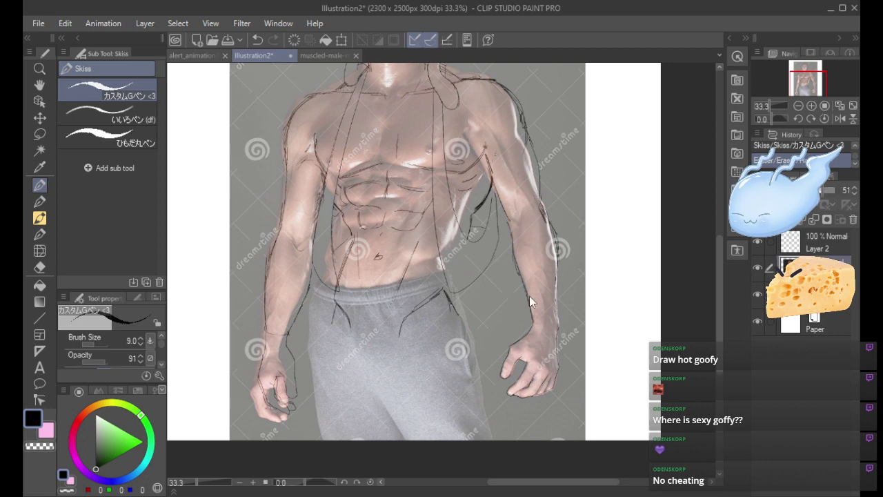
key("m")
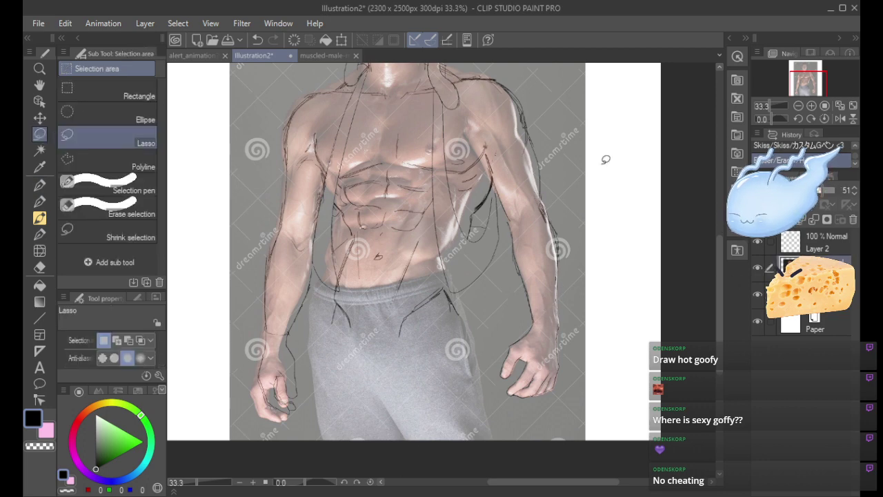
scroll(582, 218, "up", 1)
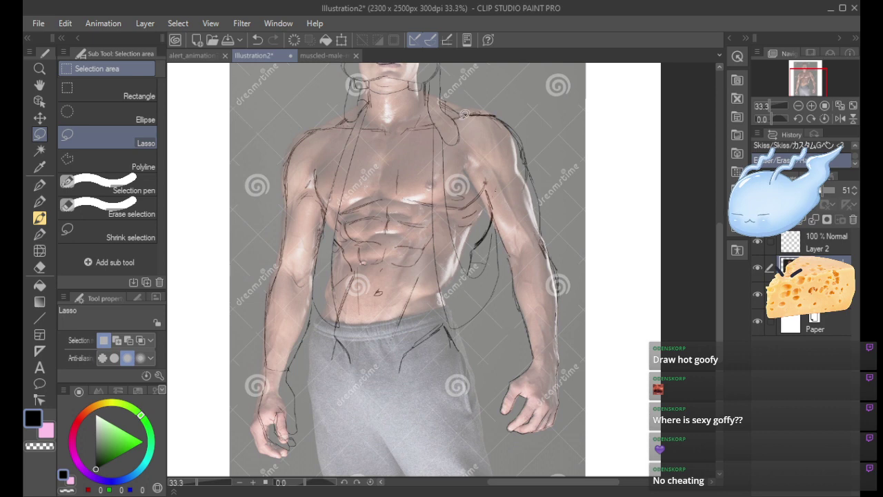
mouse_move(448, 97)
left_mouse_down()
mouse_move(531, 100)
mouse_move(581, 236)
mouse_move(612, 398)
mouse_move(536, 454)
mouse_move(501, 358)
mouse_move(508, 276)
mouse_move(471, 143)
left_mouse_up()
left_click_drag(539, 282, 540, 289)
key("ctrl+z")
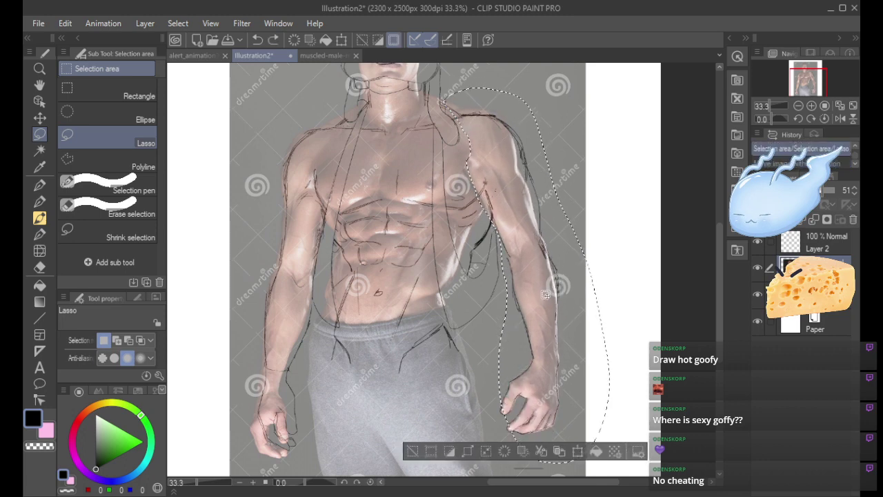
key("alt+[")
left_click_drag(526, 244, 526, 238)
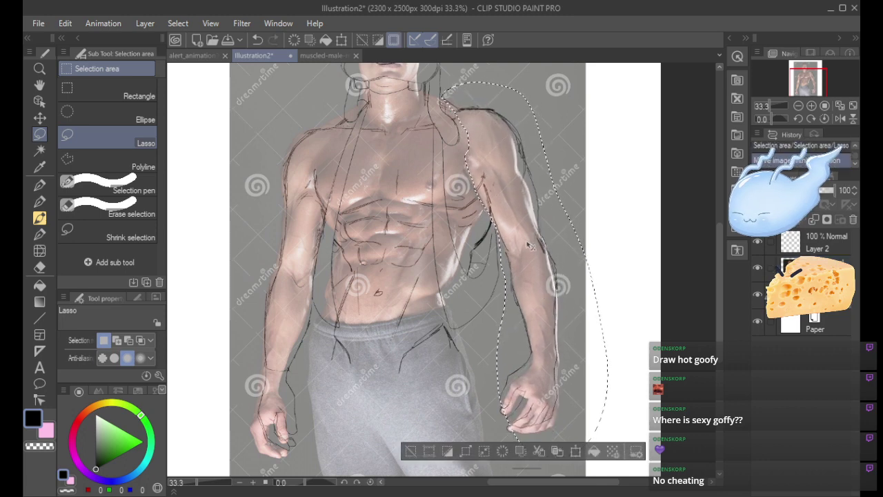
key("ctrl+d")
left_click(40, 186)
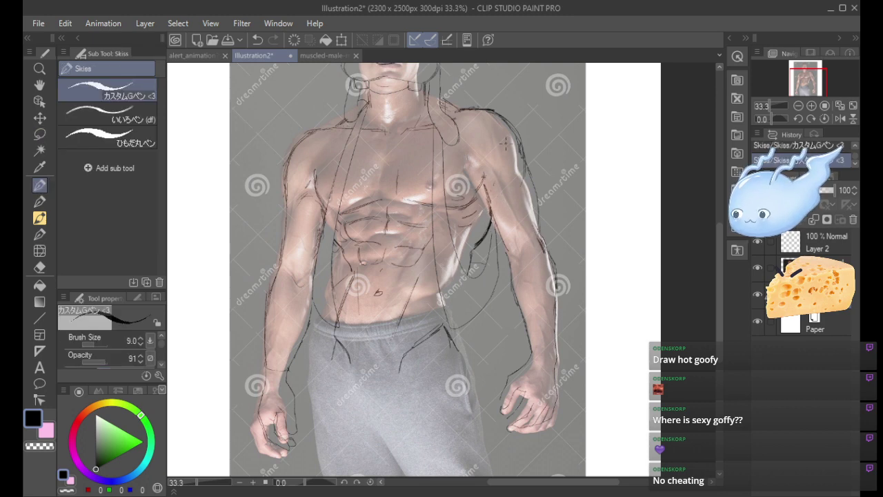
mouse_move(465, 189)
left_mouse_down()
mouse_move(466, 207)
mouse_move(477, 196)
mouse_move(466, 205)
left_mouse_up()
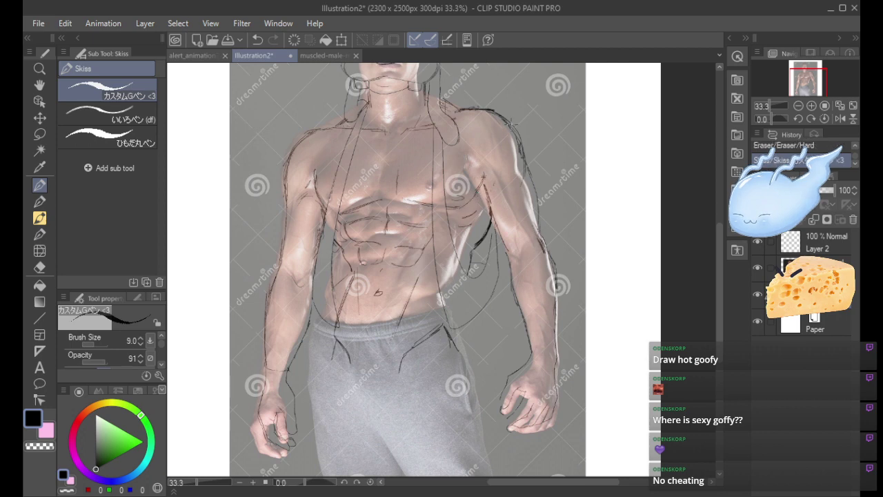
Lasso the figure's right arm and hand on the sketch layer, scale them up slightly, and deselect.
key("m")
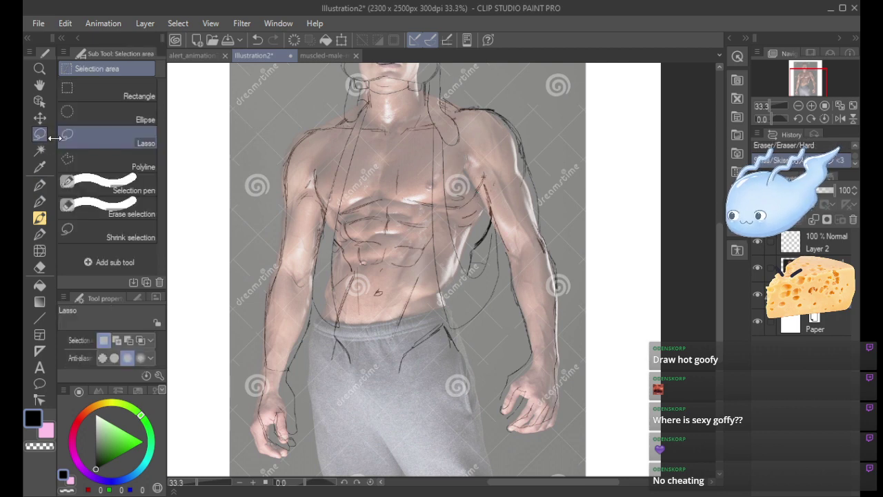
mouse_move(331, 113)
left_mouse_down()
mouse_move(276, 147)
mouse_move(280, 452)
mouse_move(323, 355)
mouse_move(305, 248)
mouse_move(345, 117)
left_mouse_up()
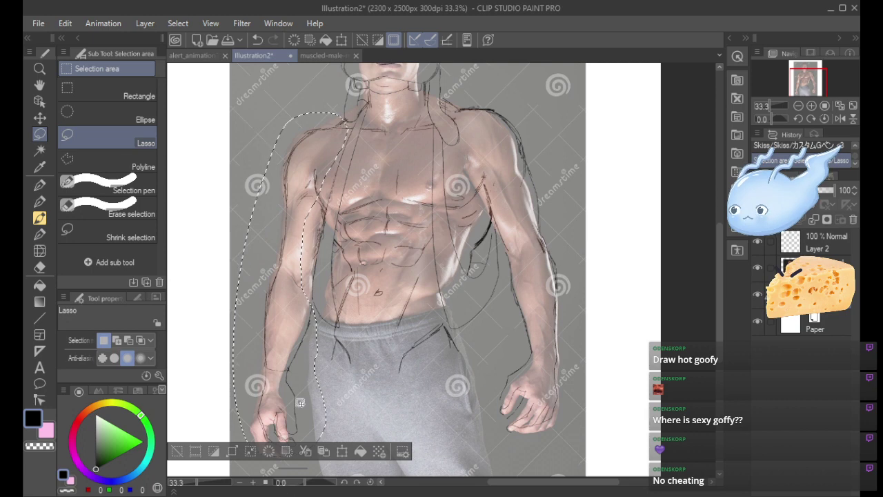
left_click(342, 452)
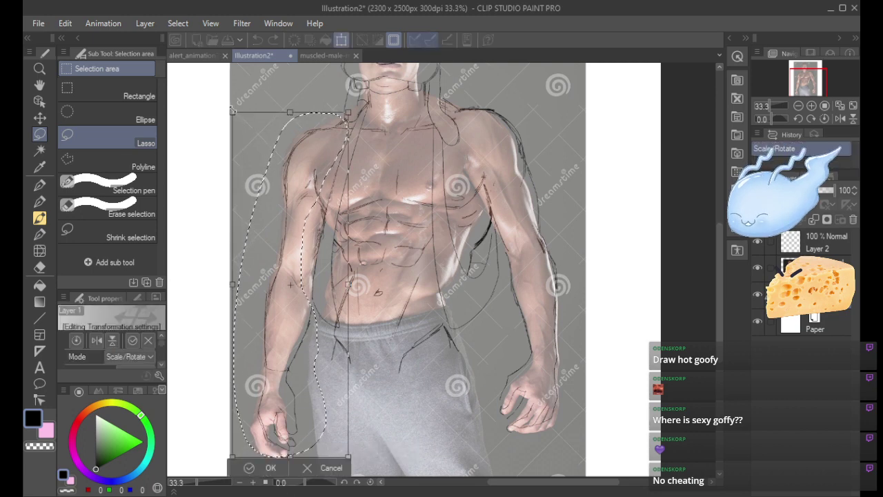
left_click_drag(232, 113, 225, 108)
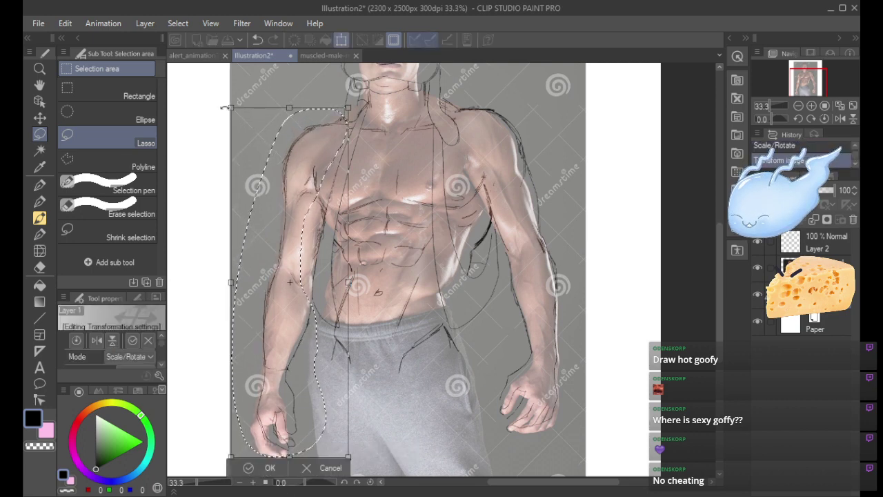
left_click(268, 468)
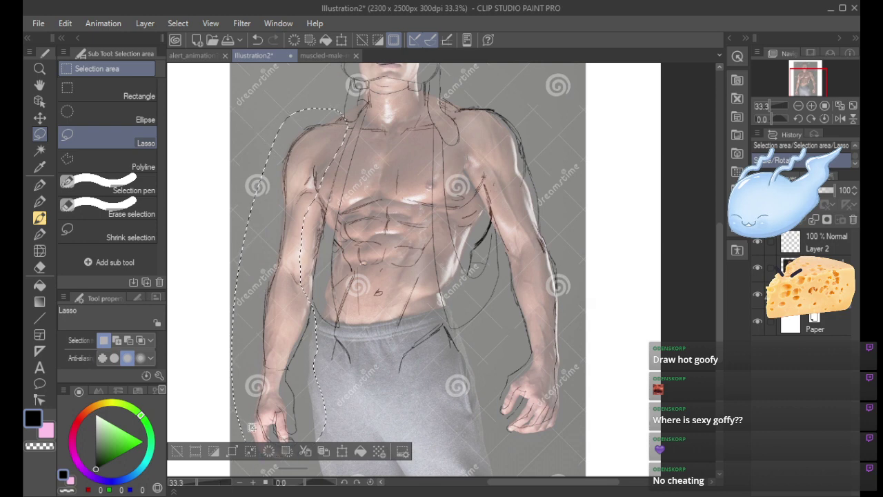
left_click(180, 453)
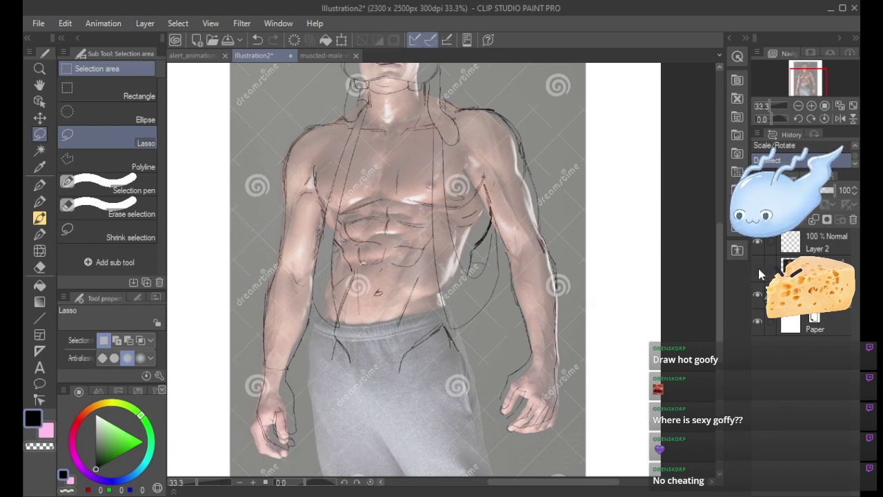
Hide the photo layer, touch up the contour lines of the figure's right arm, and erase the line across the wrist.
left_click(757, 268)
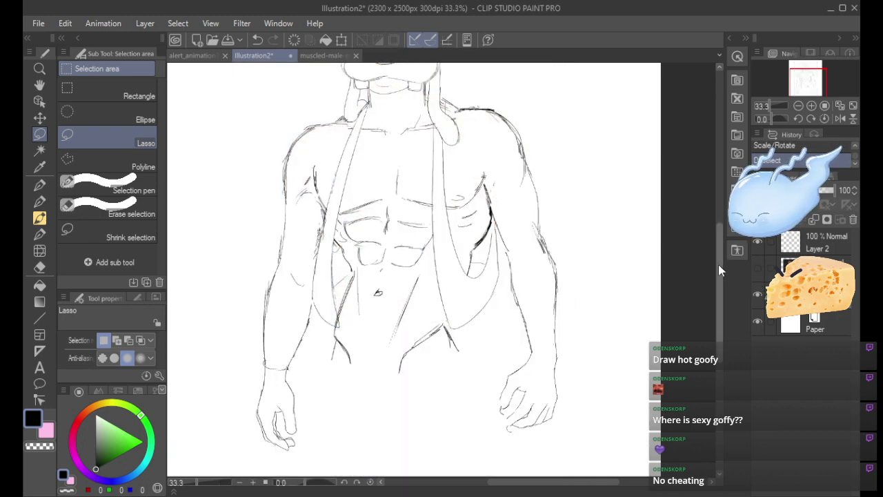
mouse_move(718, 264)
left_mouse_down()
mouse_move(718, 233)
mouse_move(718, 264)
left_mouse_up()
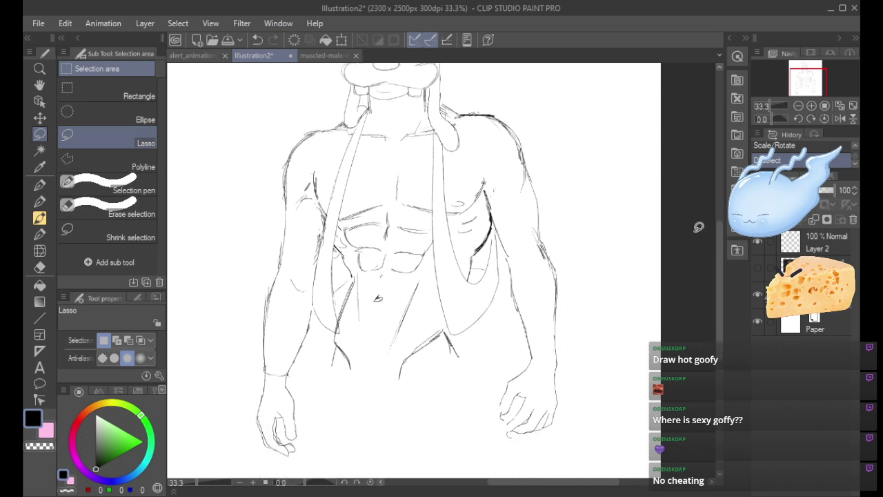
left_click(36, 187)
left_click_drag(272, 284, 264, 323)
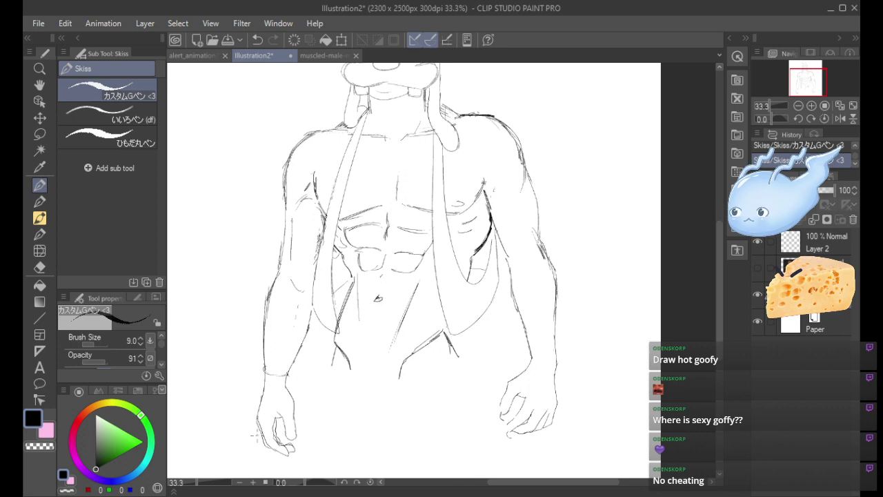
mouse_move(257, 365)
left_mouse_down()
mouse_move(269, 355)
mouse_move(281, 374)
mouse_move(286, 367)
left_mouse_up()
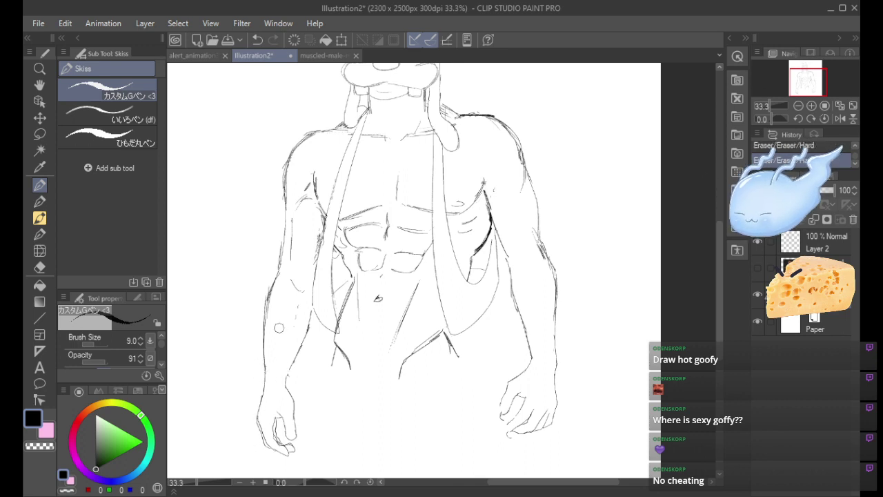
Add a new raster layer and sketch a narrow glove cuff around the figure's right wrist.
left_click(799, 105)
left_click_drag(808, 81, 798, 88)
left_click(811, 106)
left_click(811, 106)
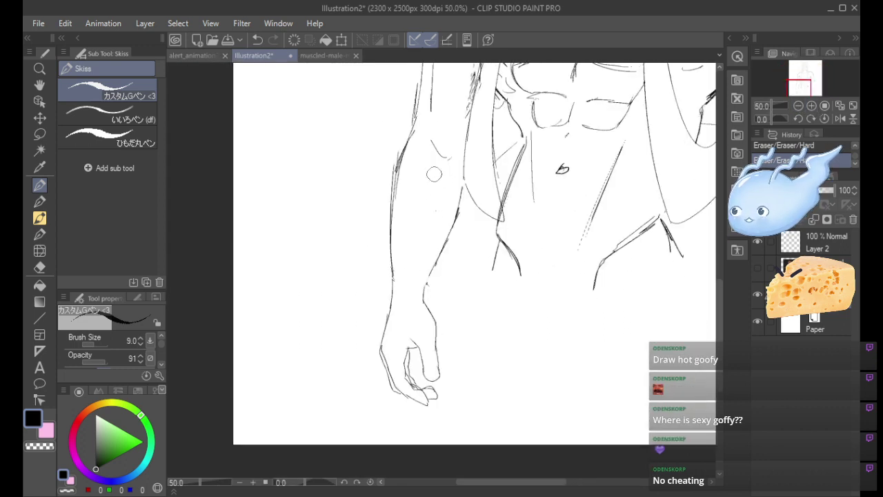
key("ctrl+shift+n")
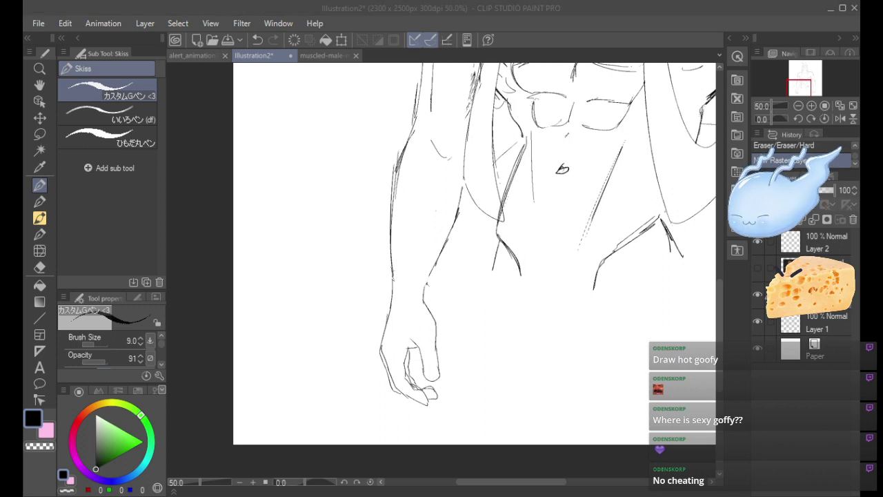
mouse_move(392, 279)
left_mouse_down()
mouse_move(432, 288)
mouse_move(379, 285)
mouse_move(383, 295)
mouse_move(387, 272)
mouse_move(390, 291)
mouse_move(378, 288)
mouse_move(387, 278)
mouse_move(381, 297)
mouse_move(395, 302)
mouse_move(387, 303)
left_mouse_up()
key("ctrl+z")
key("ctrl+z")
key("ctrl+z")
key("ctrl+z")
key("ctrl+z")
key("ctrl+z")
key("ctrl+z")
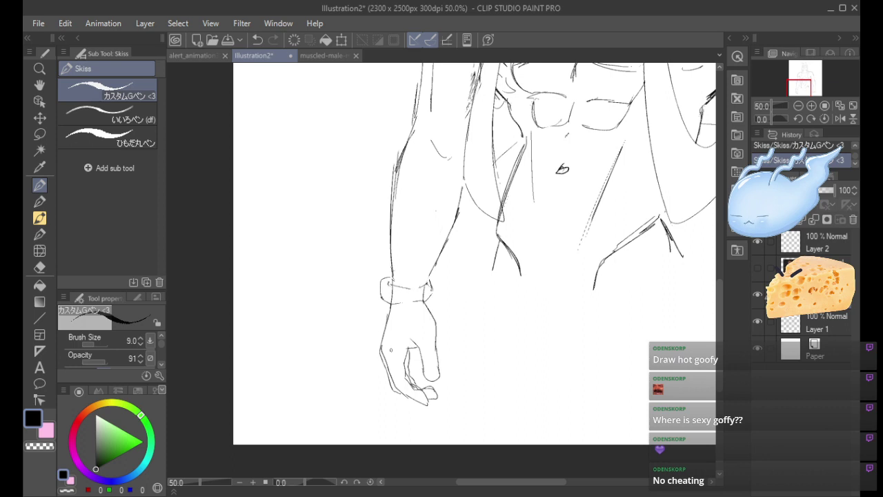
left_click_drag(390, 300, 379, 330)
Lower the opacity of Layer 1 to 51% and make the new glove layer active.
left_click(810, 323)
left_click(827, 192)
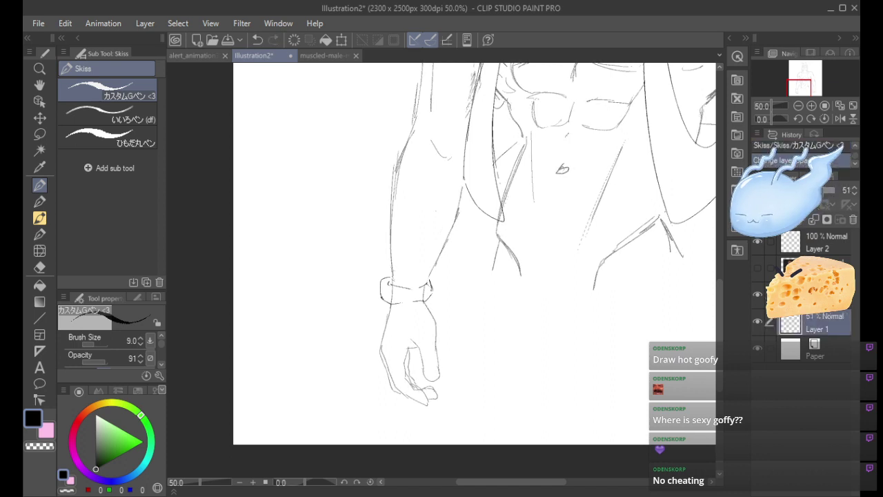
left_click(811, 294)
Trace the gloved thumb and the outer edge of the figure's right hand over the faded sketch.
mouse_move(409, 339)
left_mouse_down()
mouse_move(434, 382)
mouse_move(441, 377)
mouse_move(429, 307)
left_mouse_up()
key("ctrl+z")
key("ctrl+z")
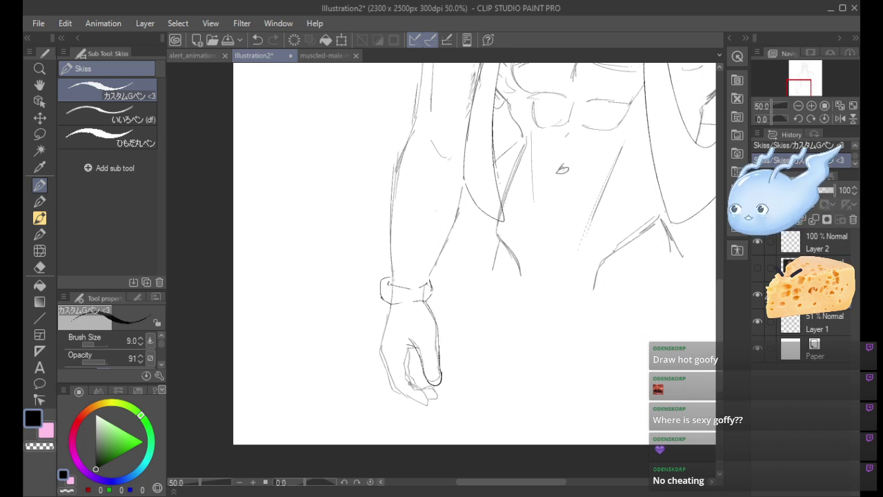
left_click_drag(388, 301, 380, 341)
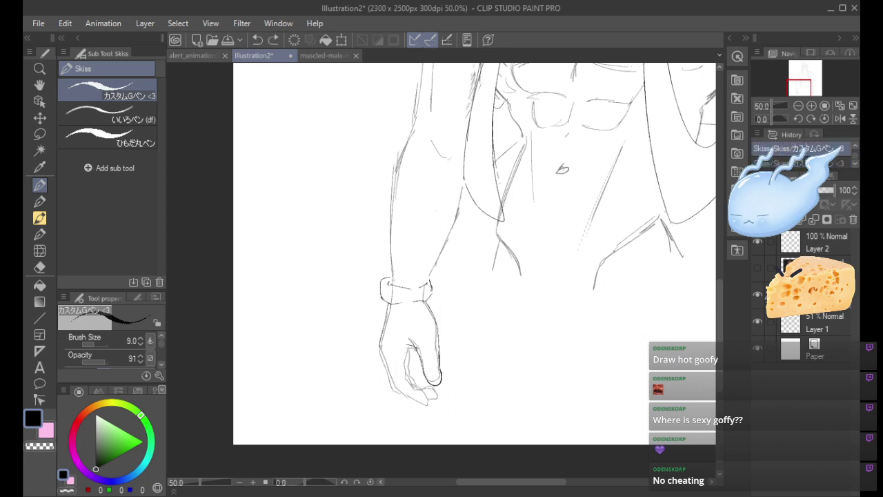
key("ctrl+z")
Draw the inner and outer finger contours of the right glove and rework the hand's outer edge up to the wrist.
left_click_drag(416, 347, 405, 372)
key("ctrl+z")
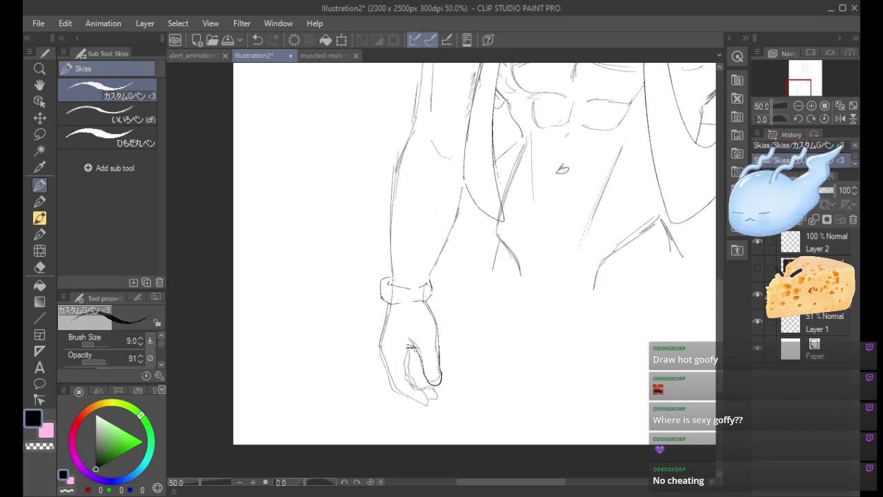
key("ctrl+y")
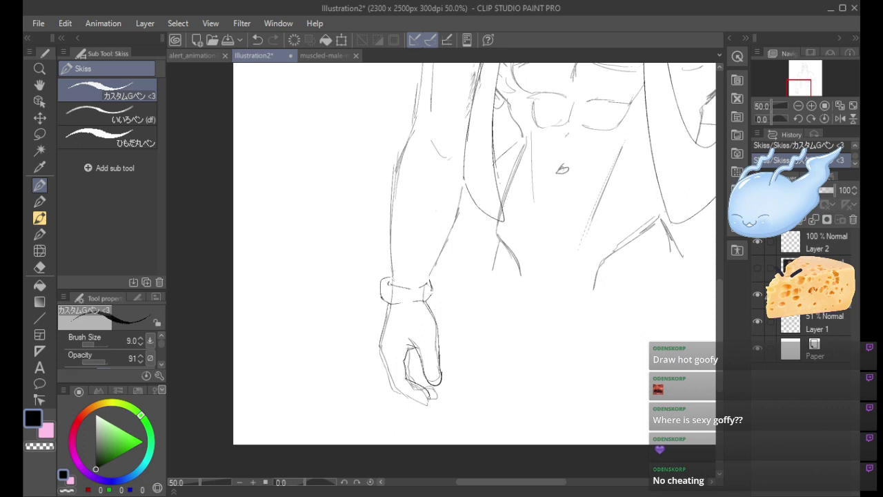
key("ctrl+z")
key("ctrl+y")
mouse_move(429, 409)
left_mouse_down()
mouse_move(406, 387)
mouse_move(406, 400)
mouse_move(389, 382)
mouse_move(378, 343)
left_mouse_up()
mouse_move(380, 332)
left_mouse_down()
mouse_move(386, 298)
mouse_move(383, 351)
mouse_move(375, 338)
left_mouse_up()
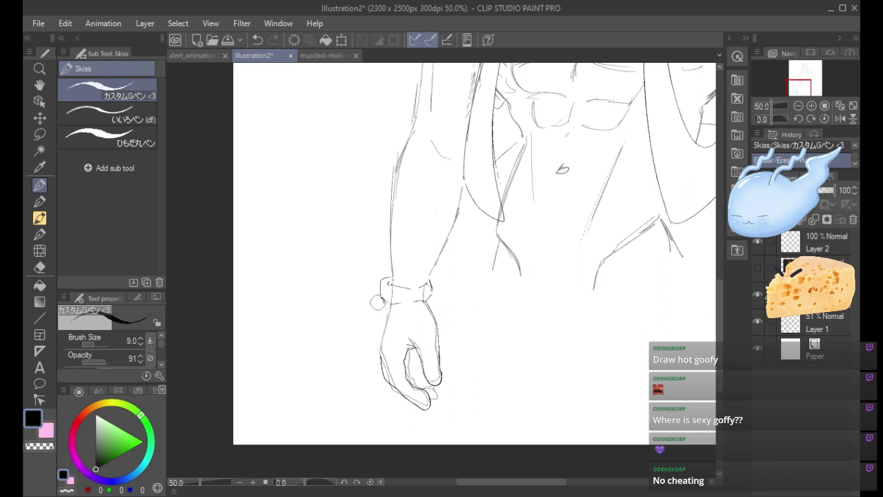
mouse_move(378, 302)
left_mouse_down()
mouse_move(384, 350)
mouse_move(383, 302)
left_mouse_up()
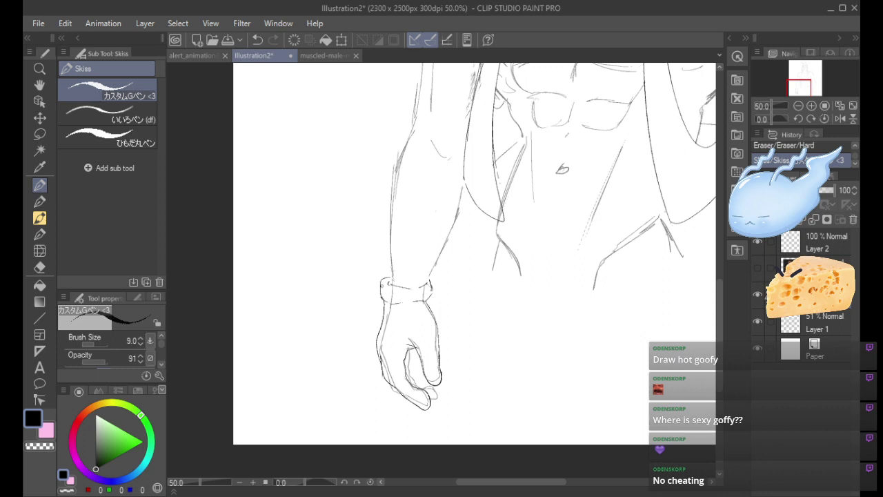
Erase the narrow cuff and draw a second curled finger below the thumb of the right glove.
mouse_move(382, 283)
left_mouse_down()
mouse_move(401, 307)
mouse_move(429, 293)
left_mouse_up()
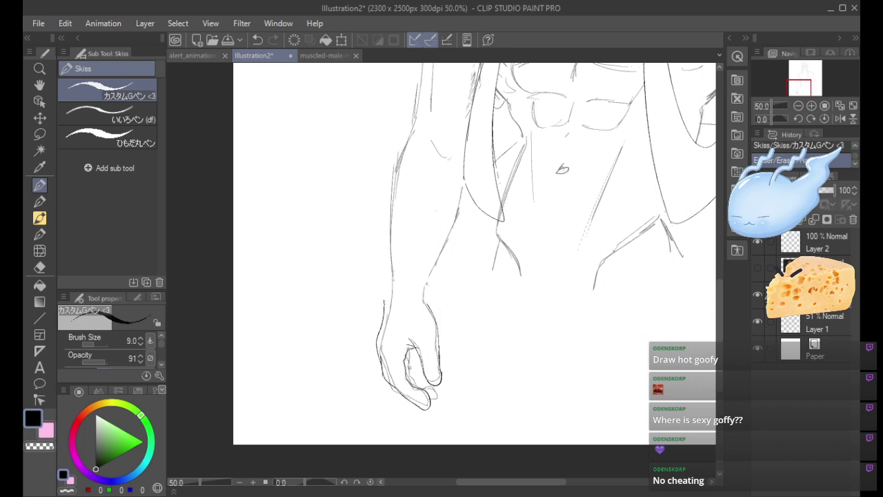
left_click_drag(410, 368, 414, 380)
key("ctrl+z")
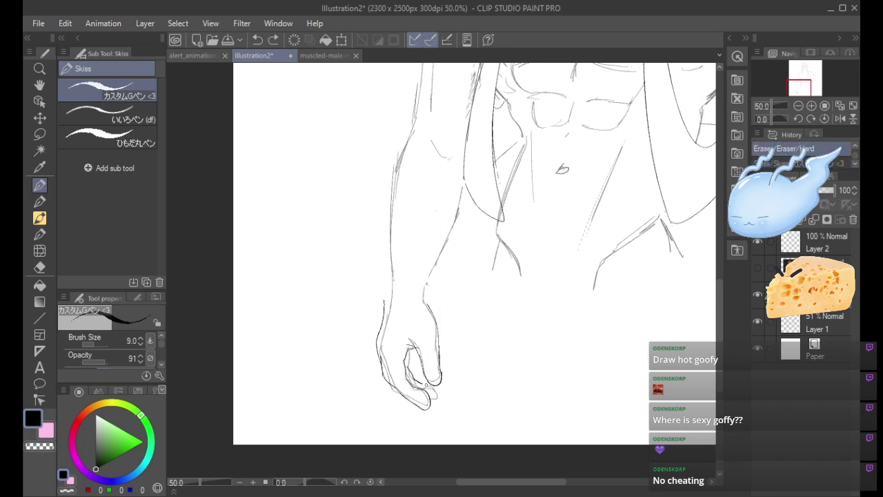
key("ctrl+y")
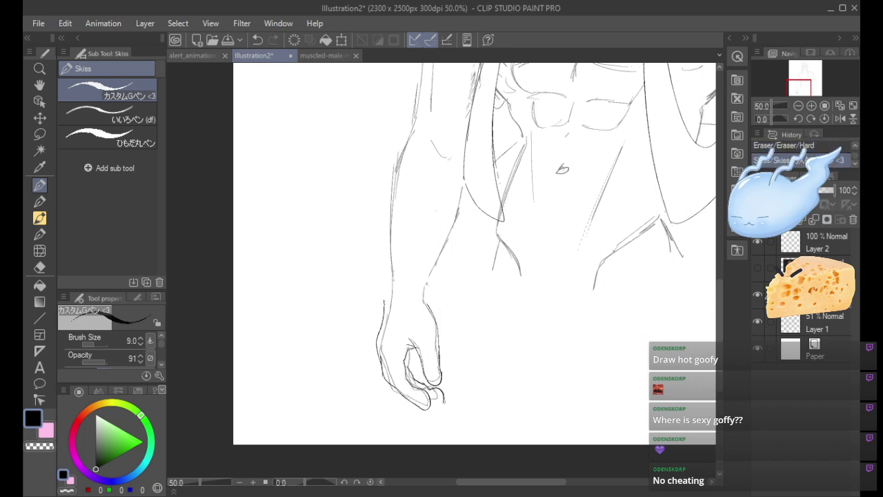
left_click_drag(437, 357, 441, 379)
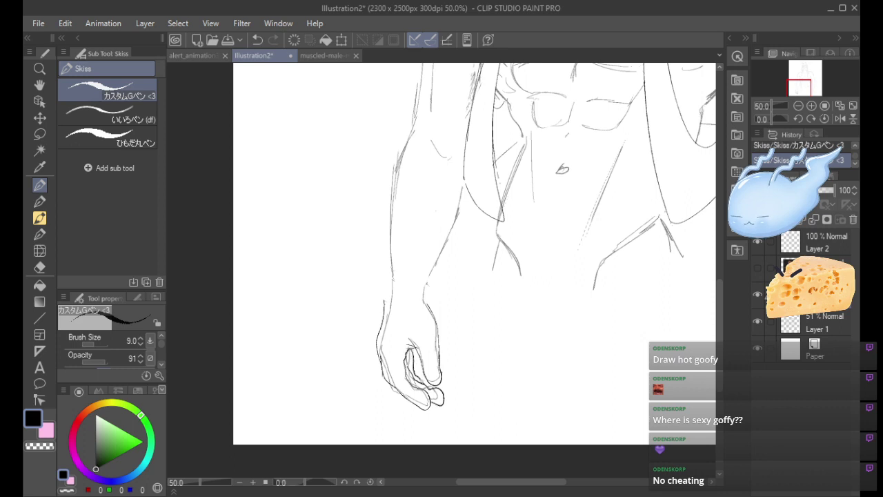
mouse_move(378, 349)
left_mouse_down()
mouse_move(381, 381)
mouse_move(398, 392)
mouse_move(378, 355)
mouse_move(391, 390)
left_mouse_up()
key("ctrl+z")
key("ctrl+z")
Draw a wider, rounded glove cuff around the figure's right wrist.
mouse_move(394, 302)
left_mouse_down()
mouse_move(372, 295)
mouse_move(373, 271)
mouse_move(428, 275)
mouse_move(395, 271)
left_mouse_up()
key("ctrl+z")
key("ctrl+z")
key("ctrl+z")
key("ctrl+y")
key("ctrl+z")
left_click_drag(383, 273, 438, 279)
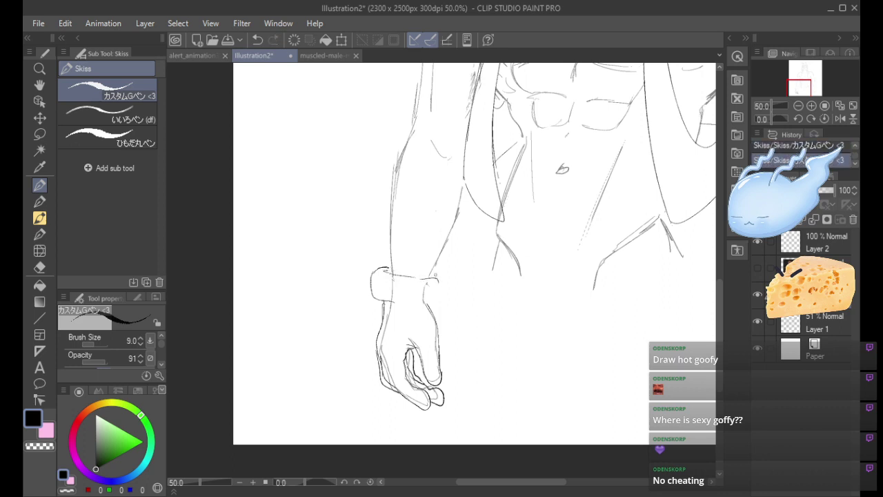
key("ctrl+z")
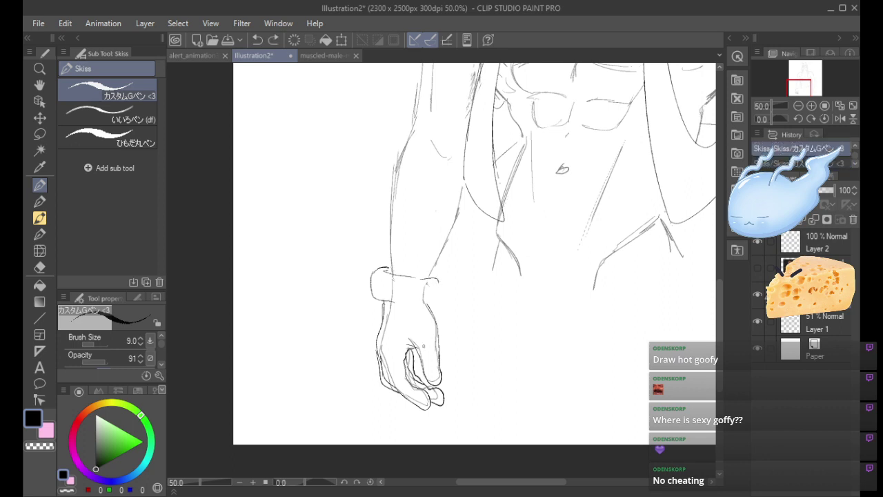
left_click_drag(439, 279, 438, 297)
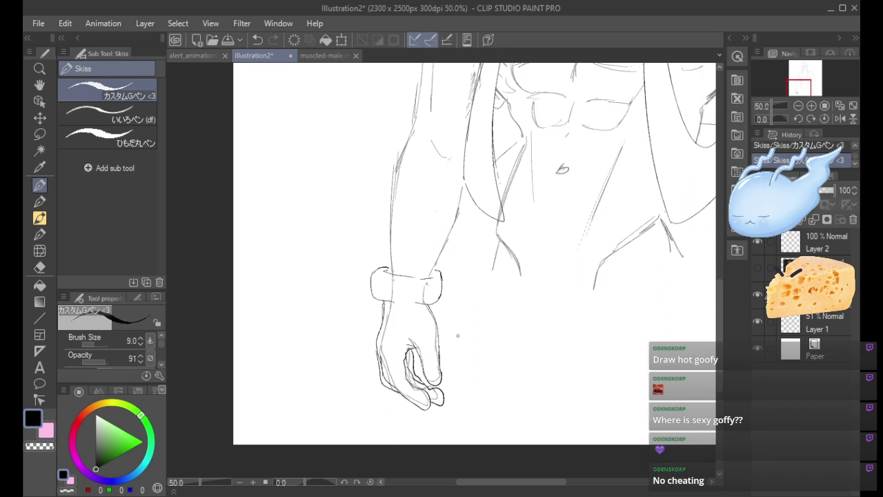
Erase the old right hand and wrist lines under the glove on Layer 1.
left_click(757, 322)
left_click(759, 322)
left_click(806, 326)
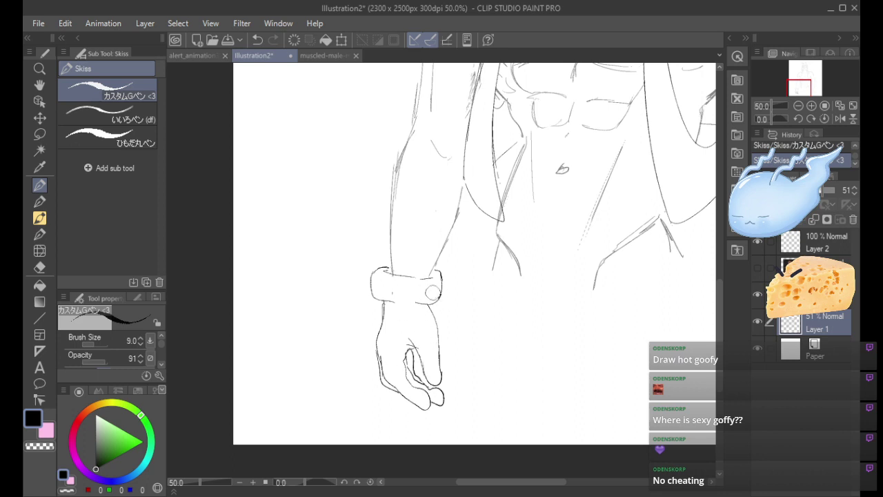
left_click_drag(392, 351, 431, 348)
Restore the opacity of Layer 1 to 100%.
left_click(797, 107)
left_click(797, 107)
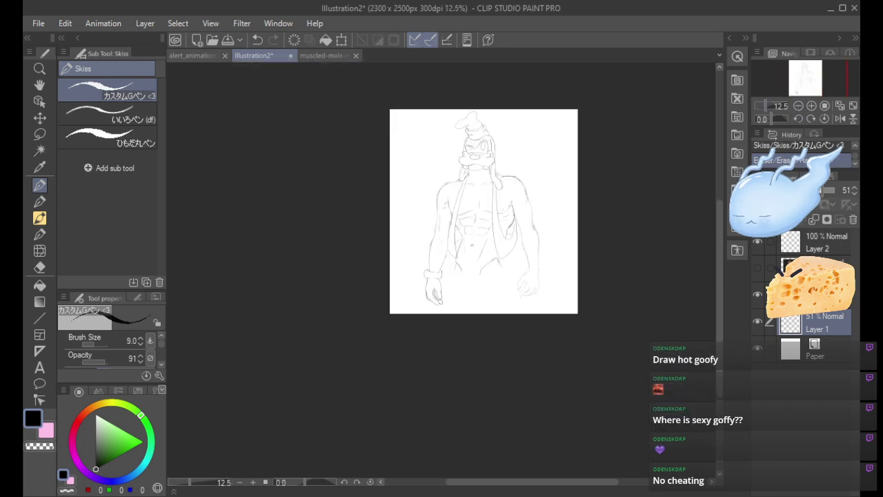
left_click(811, 105)
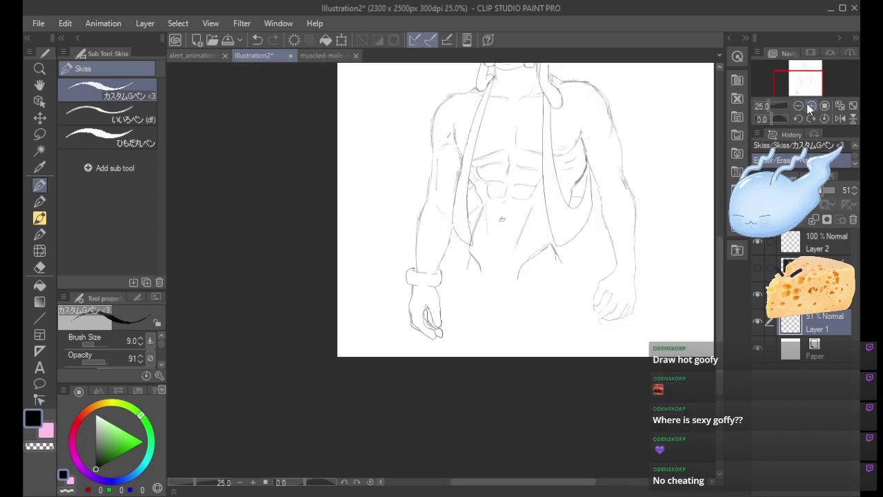
left_click_drag(825, 195, 847, 193)
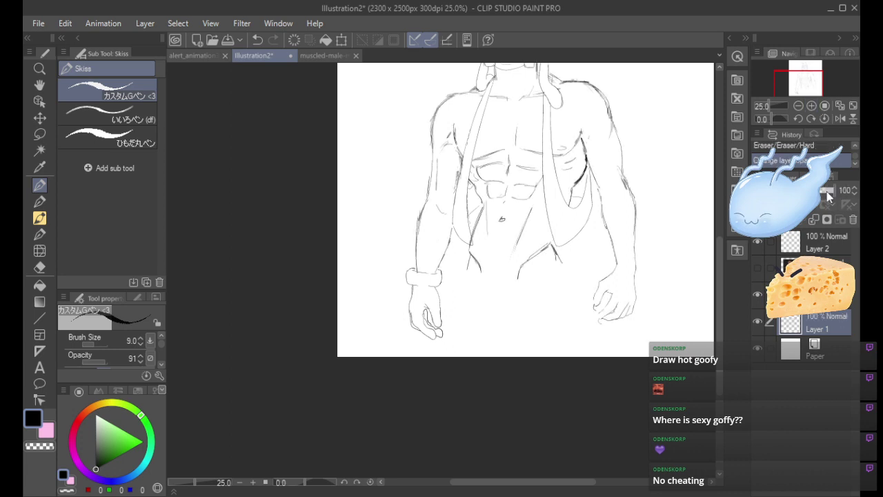
Add small crease lines at the finger base of the right glove and touch up its inner finger contour.
left_click(812, 106)
left_click(811, 106)
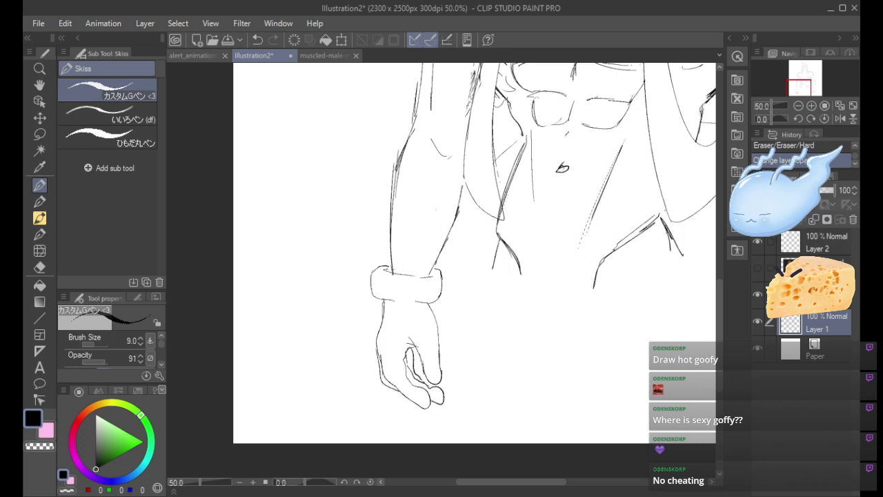
mouse_move(401, 352)
left_mouse_down()
mouse_move(403, 342)
mouse_move(404, 368)
left_mouse_up()
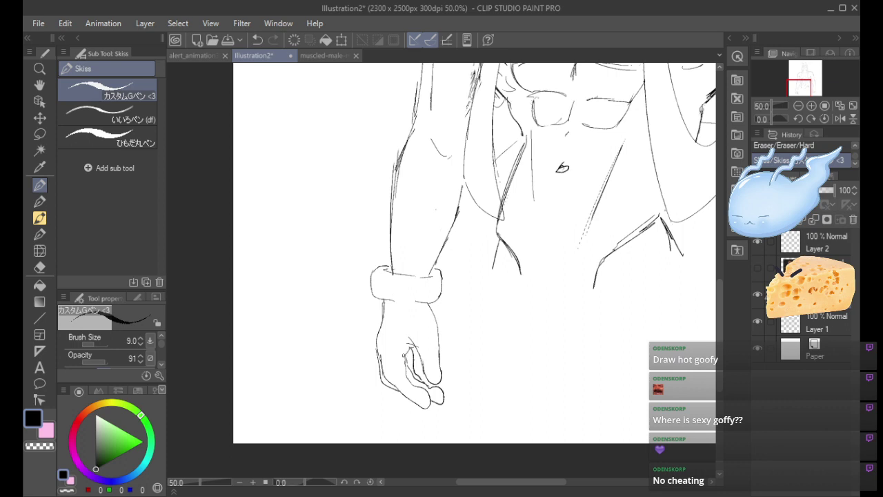
left_click_drag(401, 358, 398, 356)
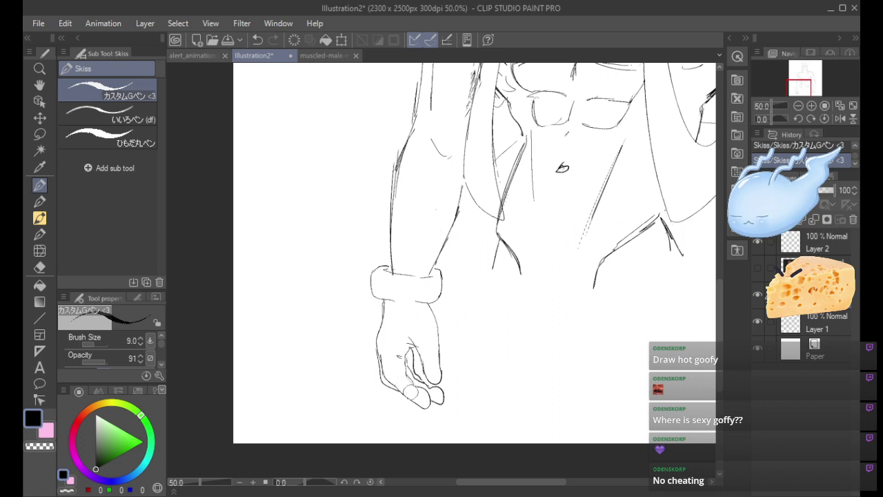
mouse_move(411, 392)
left_mouse_down()
mouse_move(404, 384)
mouse_move(414, 392)
left_mouse_up()
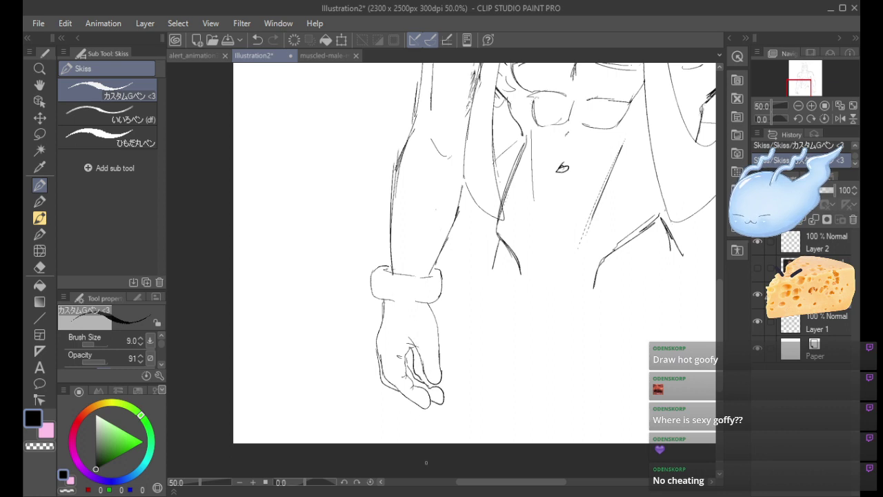
Try small extra contour and crease strokes on the curled fingers of the right glove.
left_click_drag(418, 344, 417, 350)
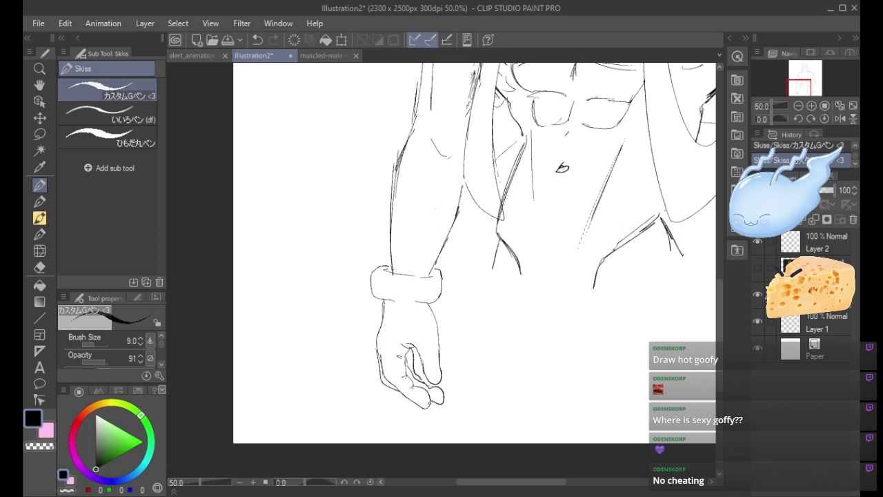
key("ctrl+z")
left_click_drag(411, 365, 416, 381)
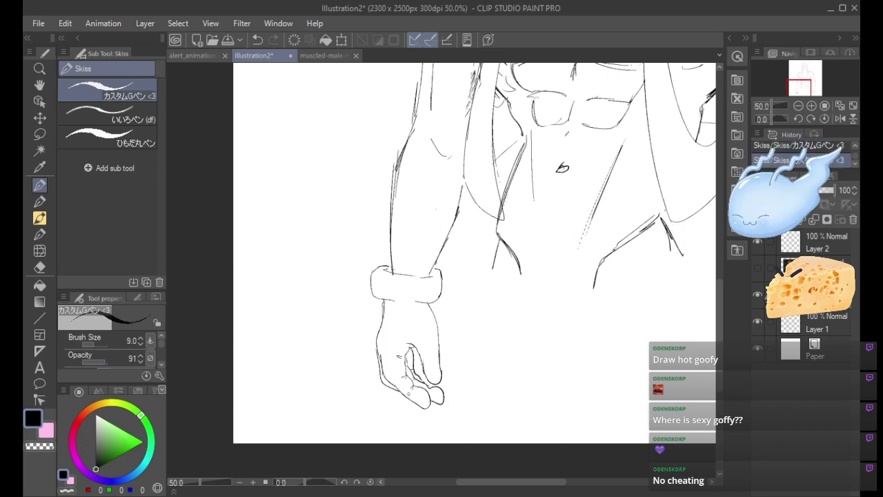
key("ctrl+z")
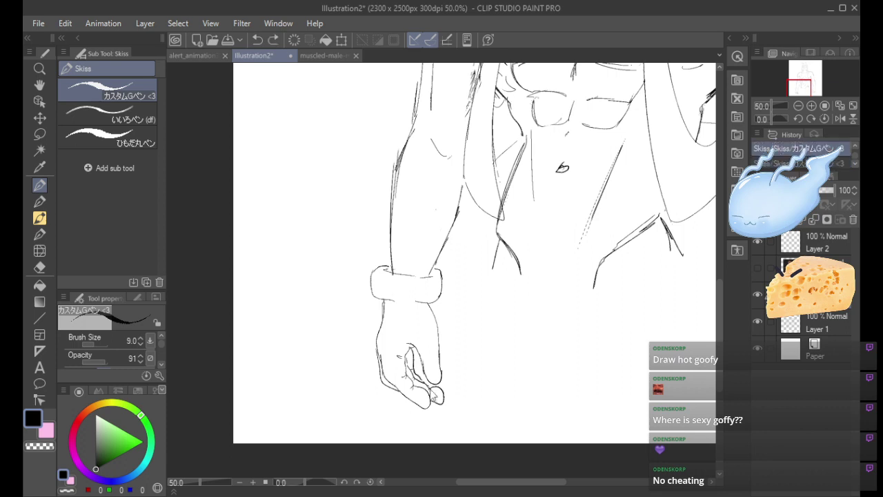
left_click_drag(431, 391, 426, 399)
key("ctrl+z")
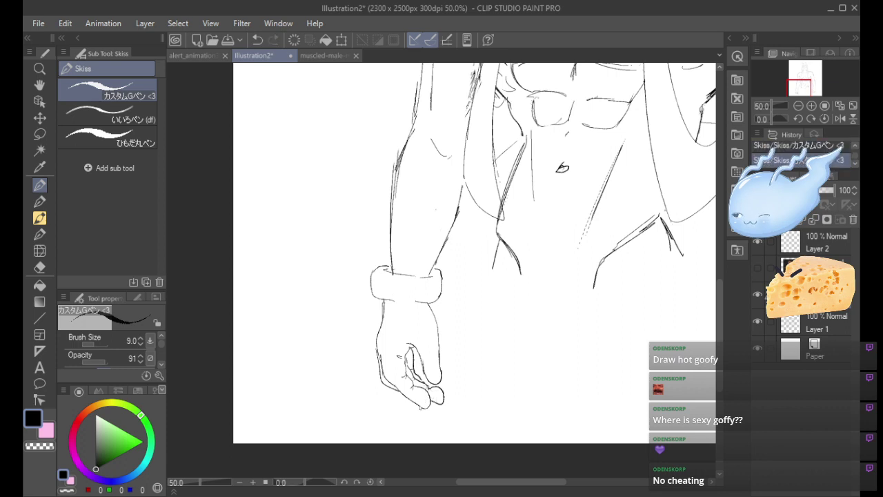
Try a crease line under the right glove's cuff and small marks along its outer finger.
mouse_move(388, 304)
left_mouse_down()
mouse_move(415, 309)
mouse_move(393, 292)
mouse_move(413, 294)
mouse_move(435, 244)
mouse_move(408, 281)
mouse_move(377, 277)
mouse_move(428, 278)
mouse_move(405, 280)
mouse_move(401, 288)
mouse_move(428, 290)
mouse_move(405, 302)
mouse_move(429, 305)
left_mouse_up()
key("ctrl+z")
key("ctrl+z")
key("ctrl+z")
key("ctrl+z")
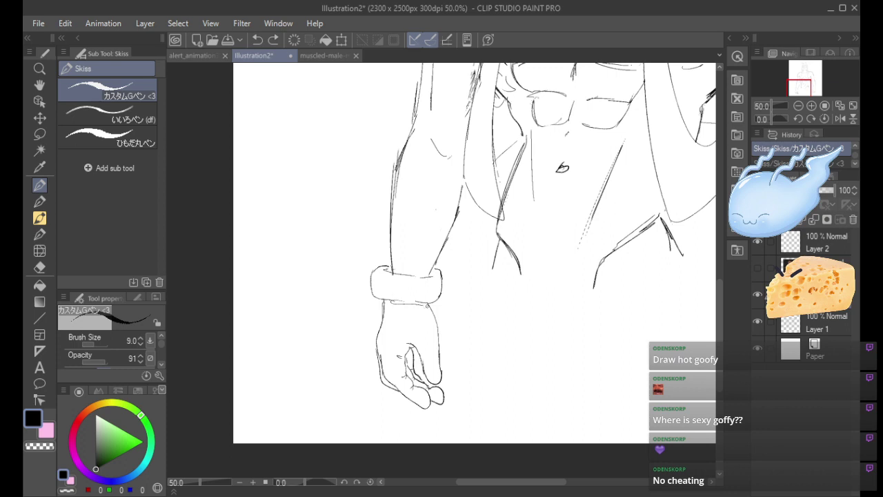
left_click(433, 359)
left_click_drag(433, 365, 438, 366)
key("ctrl+z")
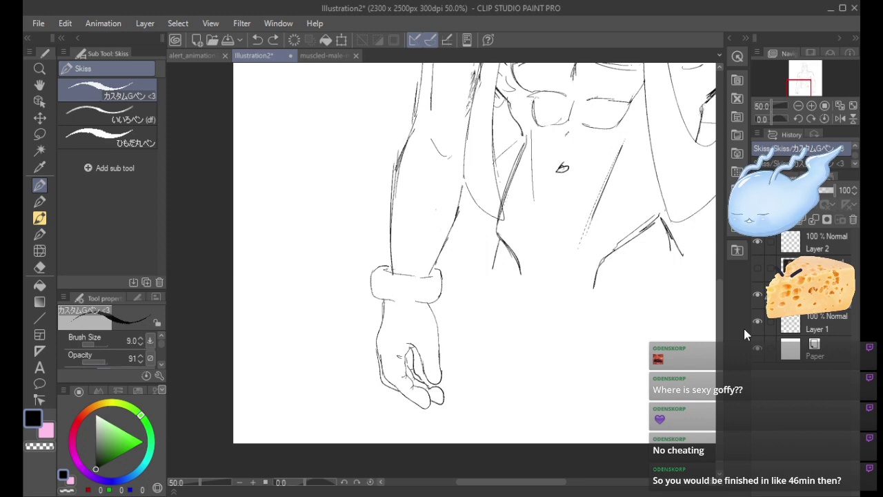
Erase the loose fingertip lines of the figure's left hand, including those on Layer 1.
left_click_drag(794, 88, 803, 87)
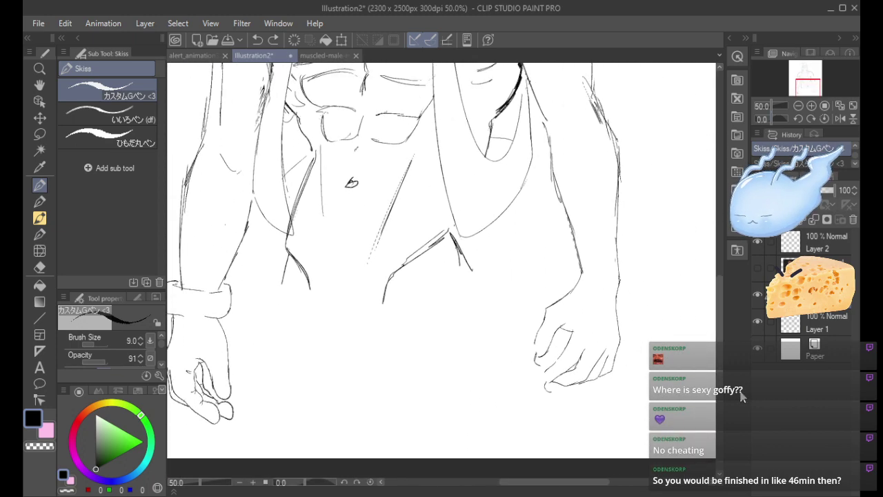
mouse_move(545, 360)
left_mouse_down()
mouse_move(537, 373)
mouse_move(533, 352)
mouse_move(535, 366)
left_mouse_up()
left_click(791, 325)
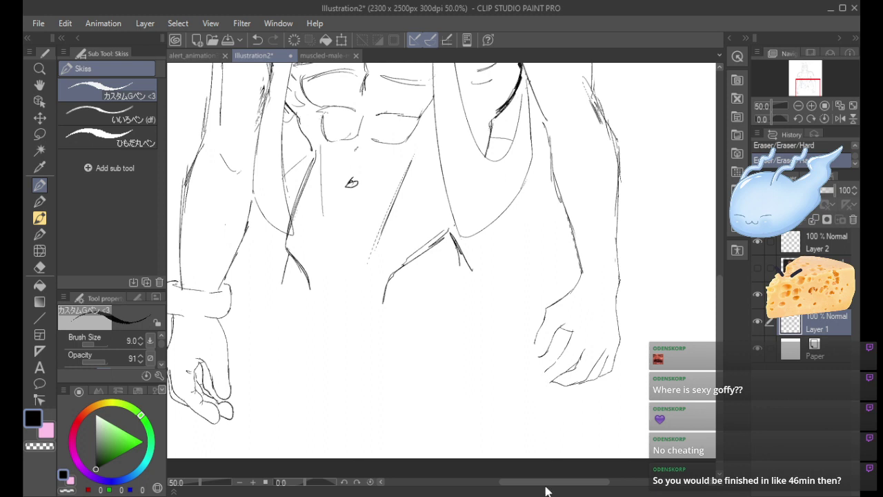
Draw a rounded glove cuff around the figure's left wrist on the layer above Layer 1.
key("alt+]")
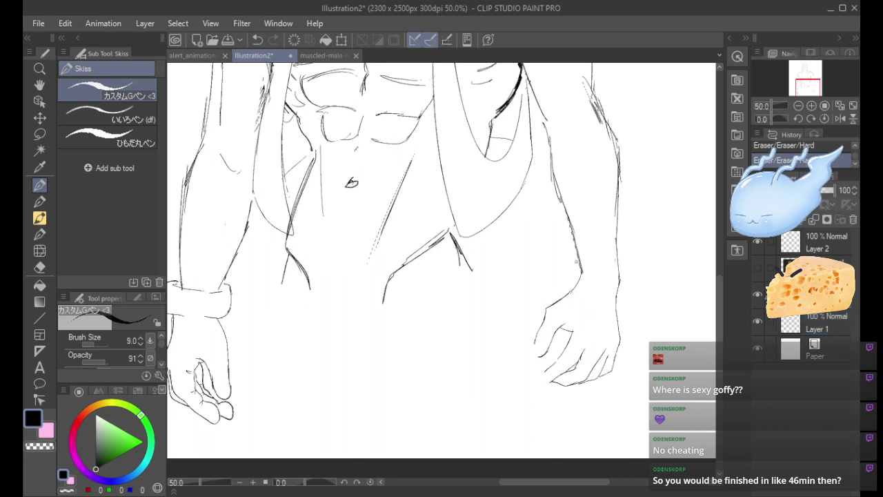
mouse_move(576, 262)
left_mouse_down()
mouse_move(589, 268)
mouse_move(612, 255)
mouse_move(566, 278)
mouse_move(571, 284)
mouse_move(562, 279)
mouse_move(579, 261)
mouse_move(617, 293)
left_mouse_up()
key("ctrl+z")
key("ctrl+z")
key("ctrl+z")
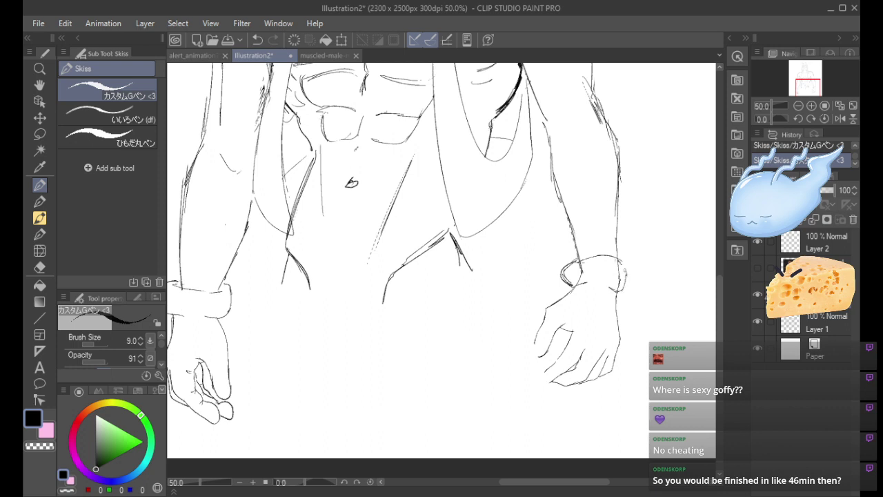
Draw the left glove's rounded thumb and index finger and trace the outer edge of the hand.
mouse_move(572, 285)
left_mouse_down()
mouse_move(546, 307)
mouse_move(529, 358)
mouse_move(567, 324)
left_mouse_up()
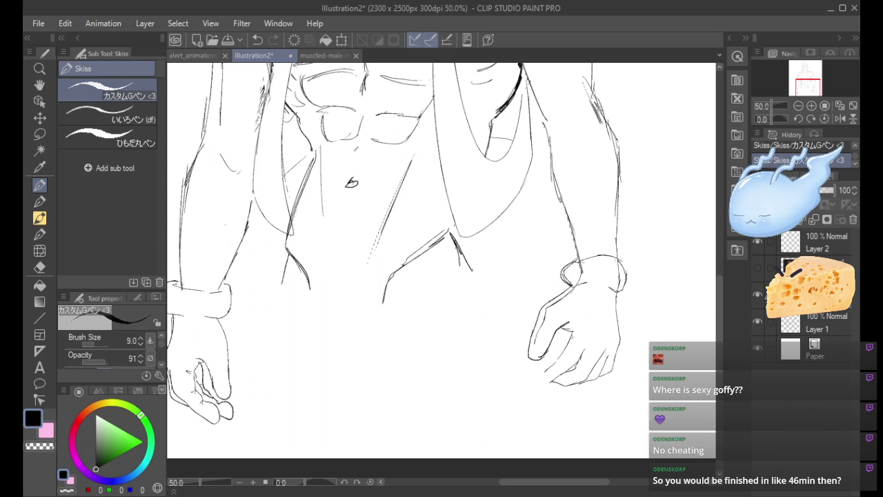
key("ctrl+z")
key("ctrl+y")
key("ctrl+z")
key("ctrl+y")
key("ctrl+z")
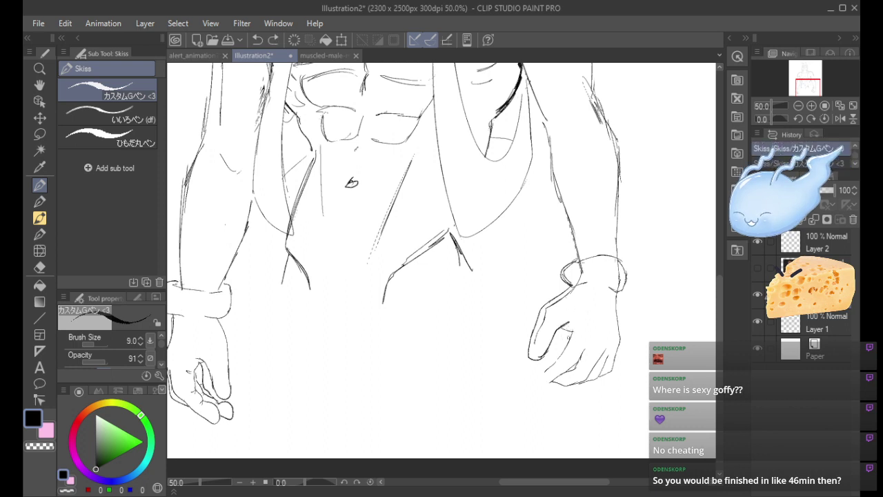
mouse_move(569, 323)
left_mouse_down()
mouse_move(539, 381)
mouse_move(546, 389)
mouse_move(571, 372)
left_mouse_up()
key("ctrl+z")
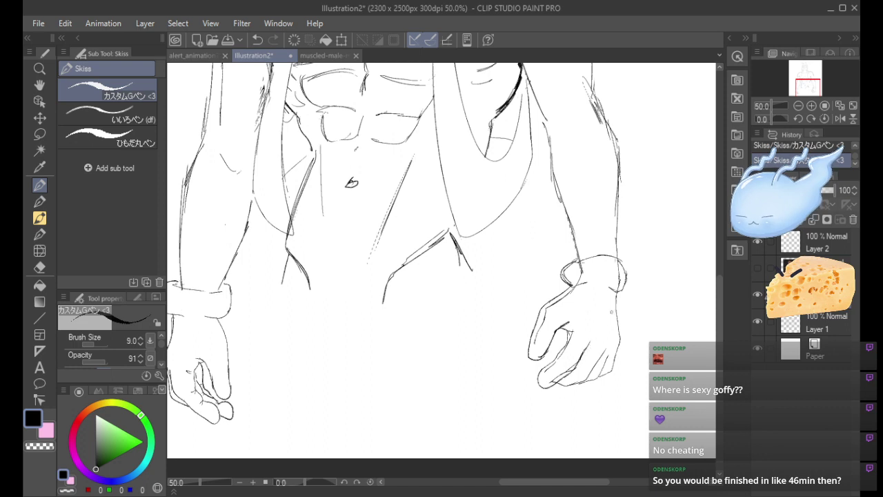
mouse_move(621, 288)
left_mouse_down()
mouse_move(620, 345)
mouse_move(611, 359)
left_mouse_up()
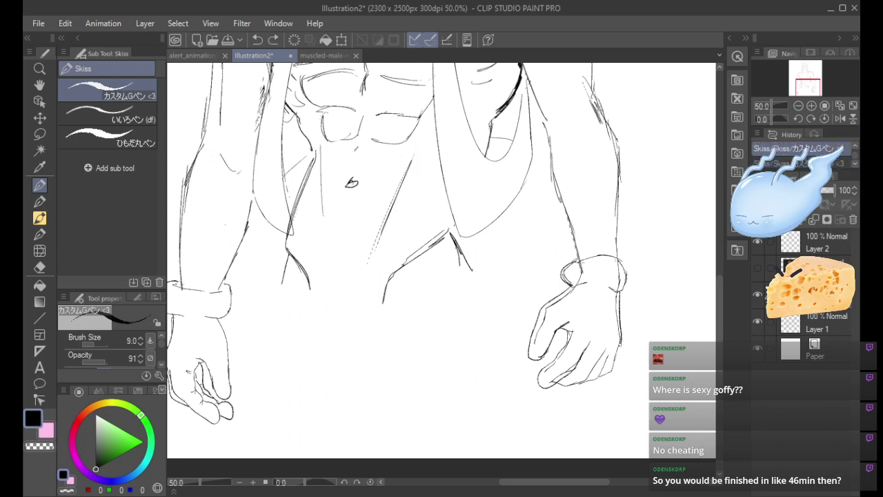
Erase the old left hand and wrist lines under the glove on Layer 1.
left_click(821, 326)
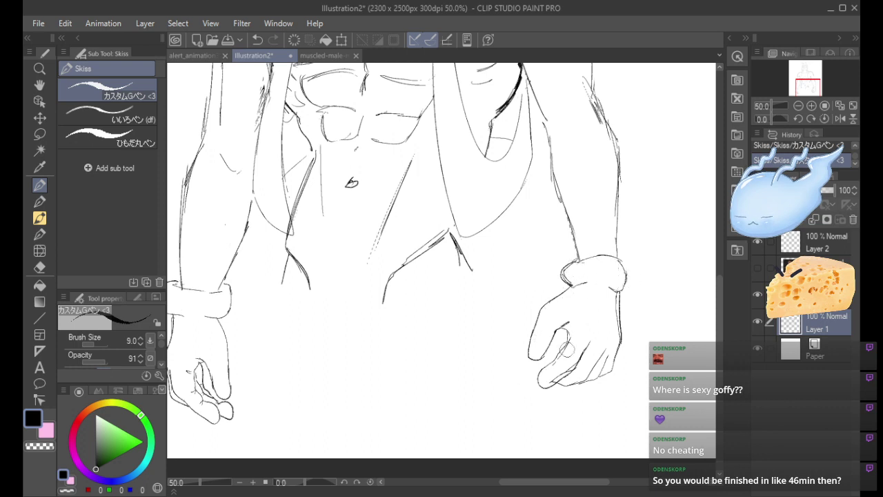
mouse_move(569, 369)
left_mouse_down()
mouse_move(612, 321)
mouse_move(611, 345)
left_mouse_up()
key("ctrl+z")
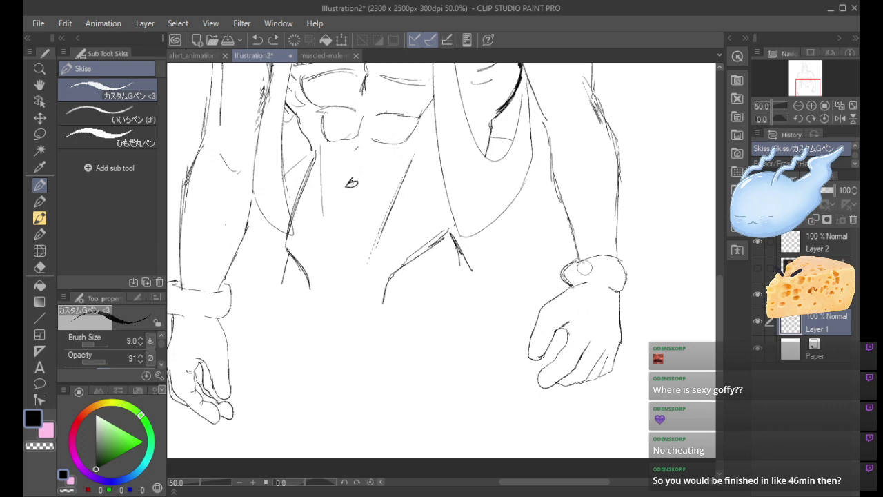
key("ctrl+y")
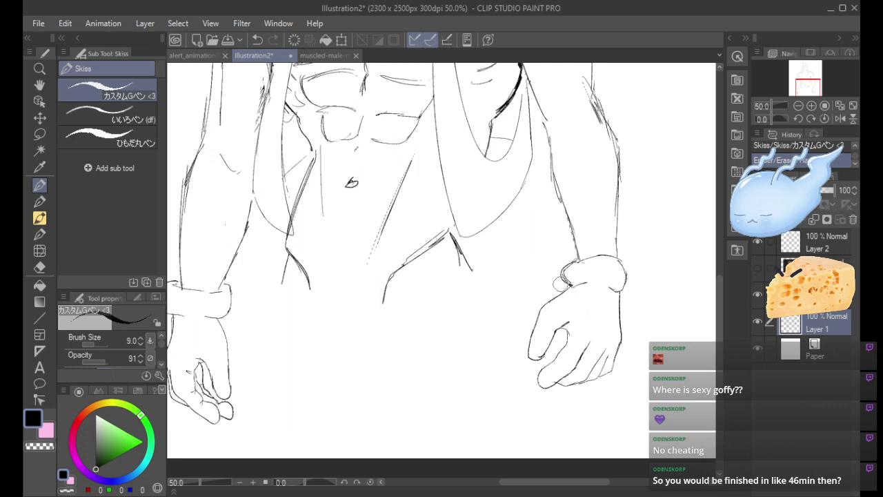
Draw short crease lines on the back of the left glove on the glove layer and touch up its cuff.
left_click(791, 353)
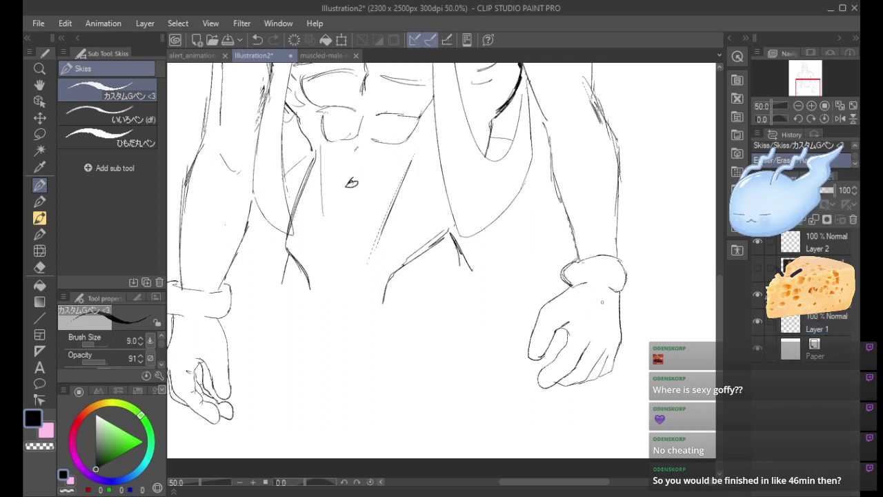
left_click_drag(601, 302, 605, 337)
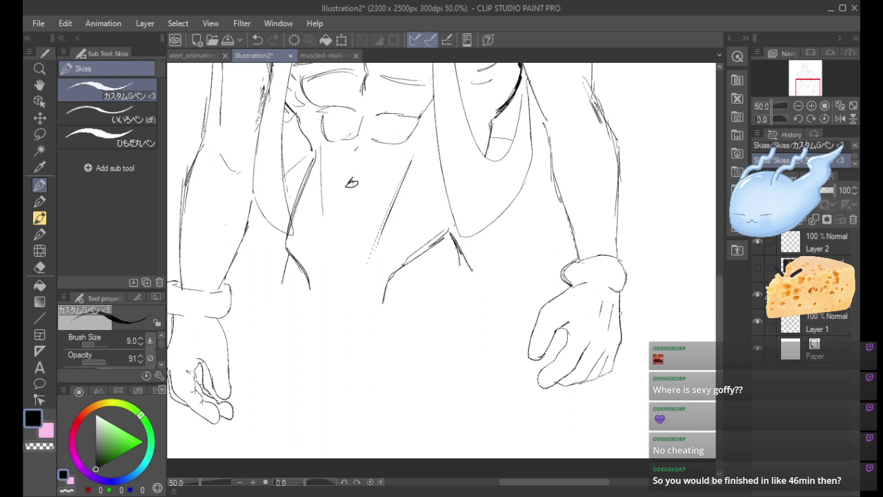
key("ctrl+z")
left_click_drag(613, 302, 610, 330)
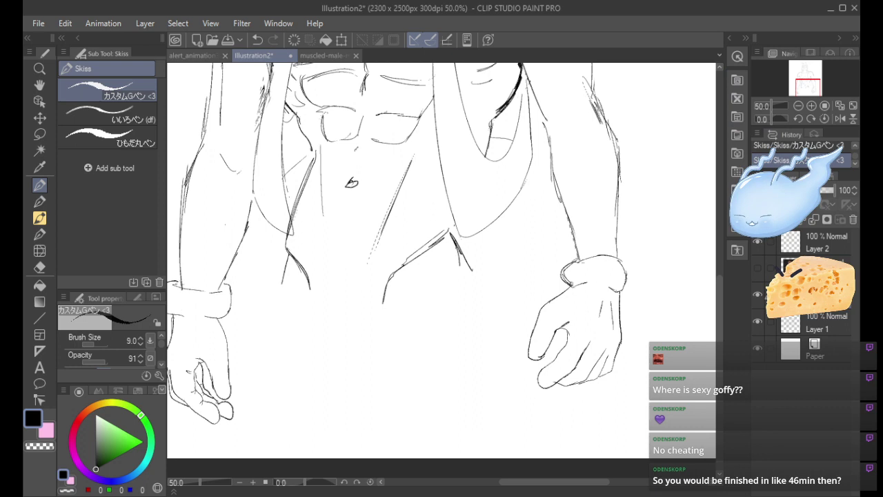
mouse_move(595, 278)
left_mouse_down()
mouse_move(578, 287)
mouse_move(614, 293)
mouse_move(583, 281)
left_mouse_up()
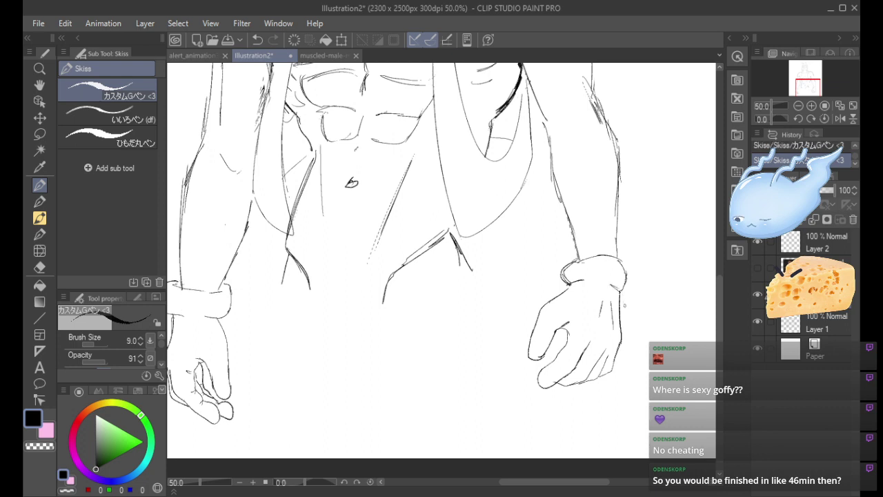
Erase the side and lower edge of the right glove's cuff and redraw them with a slightly narrower outline.
left_click_drag(808, 81, 791, 81)
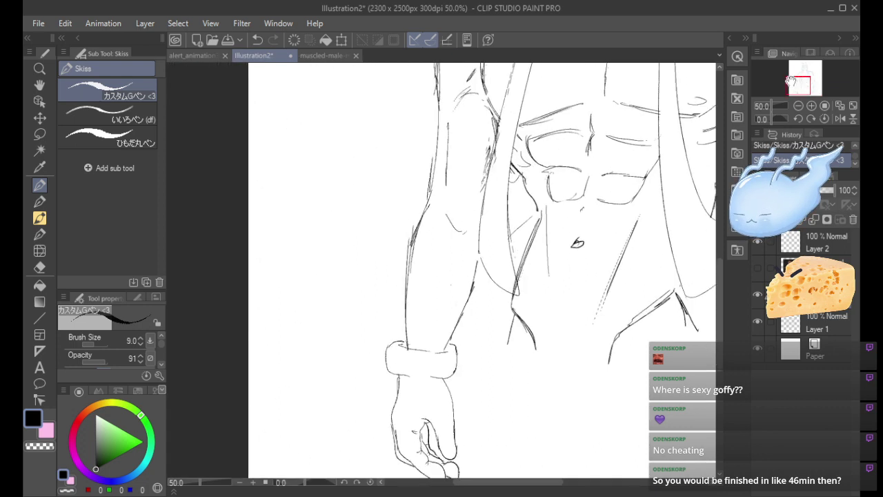
mouse_move(394, 372)
left_mouse_down()
mouse_move(418, 358)
mouse_move(446, 371)
mouse_move(415, 374)
mouse_move(435, 380)
left_mouse_up()
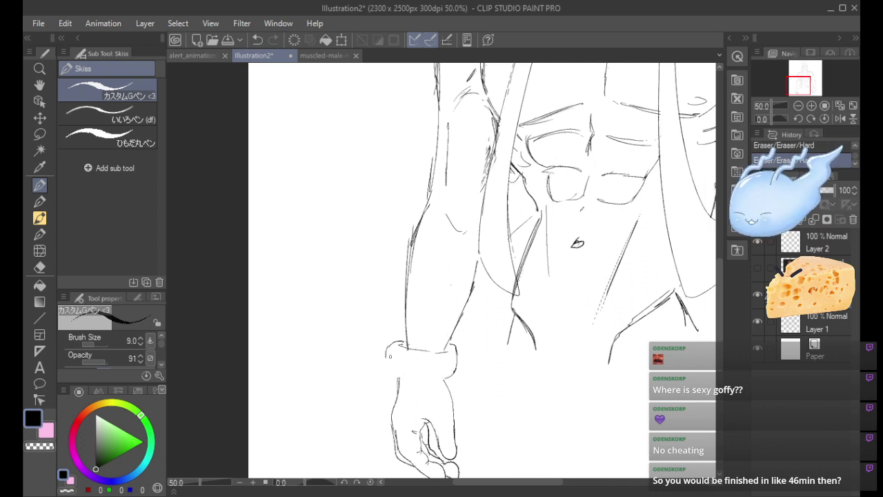
left_click_drag(383, 356, 388, 339)
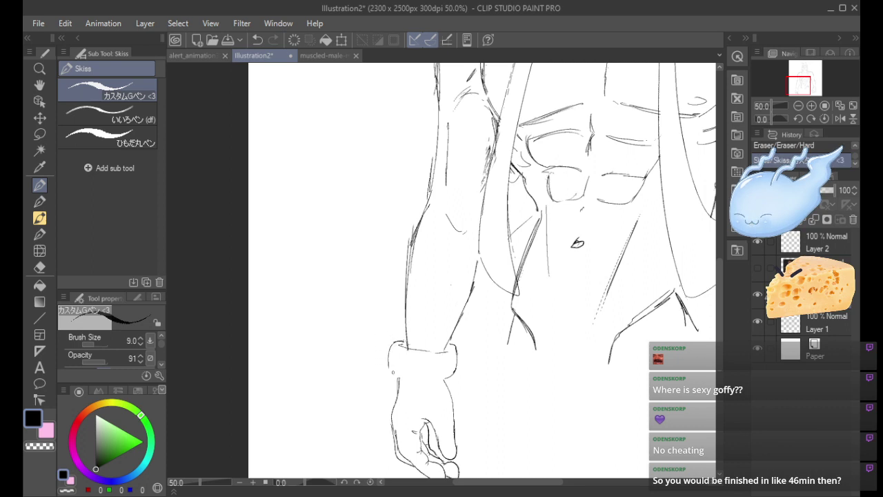
mouse_move(397, 378)
left_mouse_down()
mouse_move(388, 361)
mouse_move(413, 380)
mouse_move(403, 372)
mouse_move(444, 378)
left_mouse_up()
key("ctrl+z")
key("ctrl+z")
Rework the inner end of the left glove's cuff and clean up its overlapping lines.
left_click(798, 106)
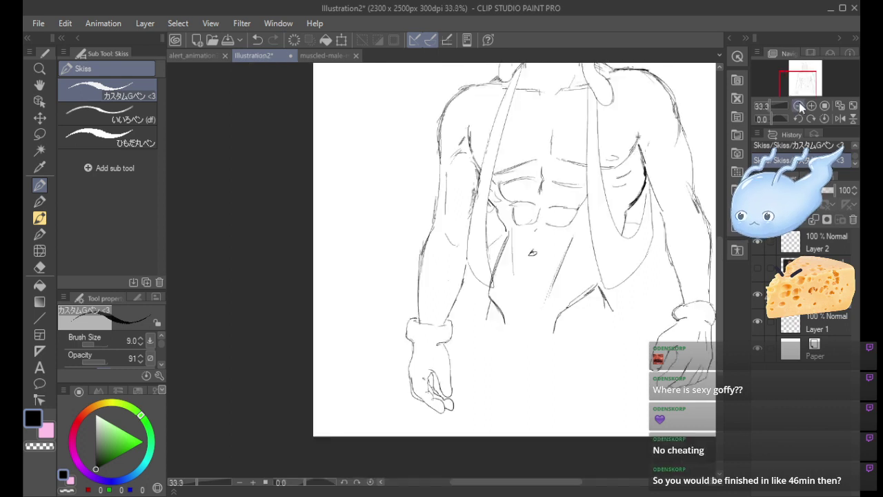
left_click_drag(799, 85, 806, 81)
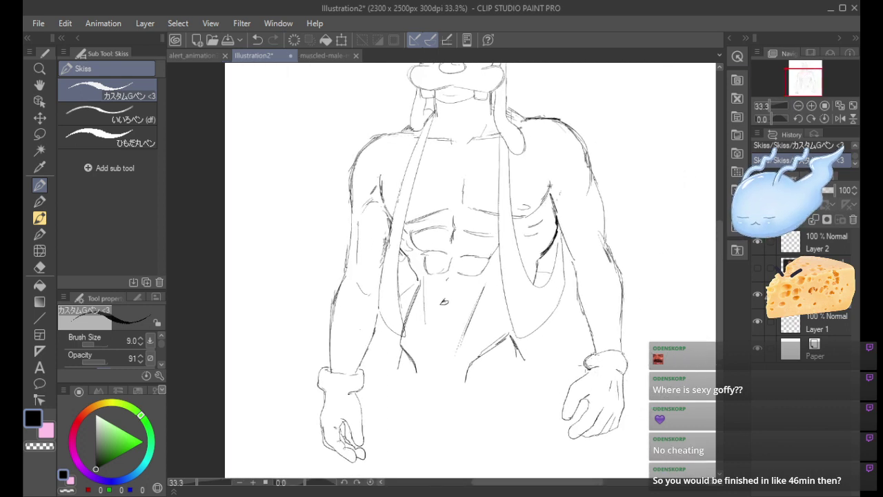
key("ctrl+z")
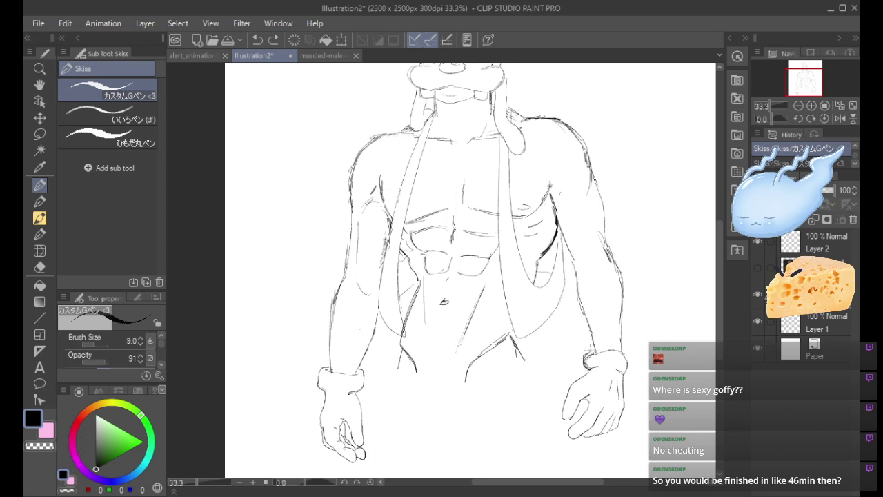
key("ctrl+y")
key("e")
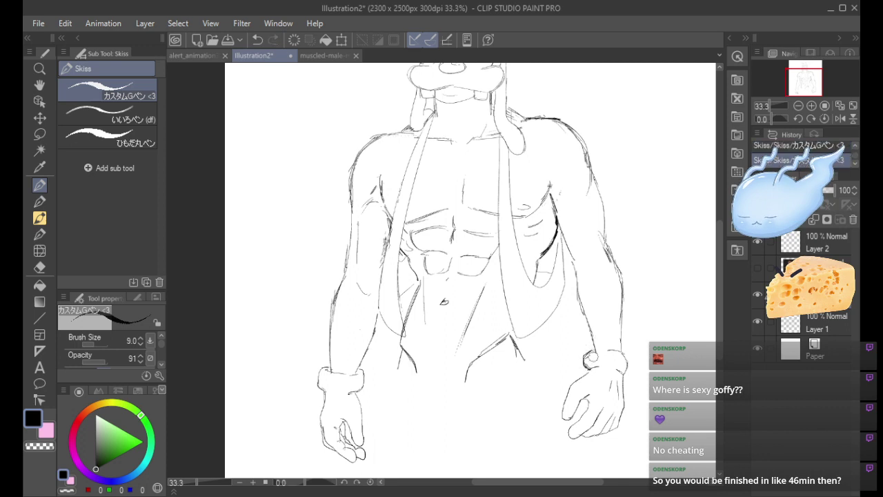
Erase the stray lines at the cuff of the right-hand glove and redraw the outer edge of the left-hand cuff.
mouse_move(594, 356)
left_mouse_down()
mouse_move(611, 351)
mouse_move(585, 352)
mouse_move(585, 366)
mouse_move(584, 351)
mouse_move(589, 365)
left_mouse_up()
key("e")
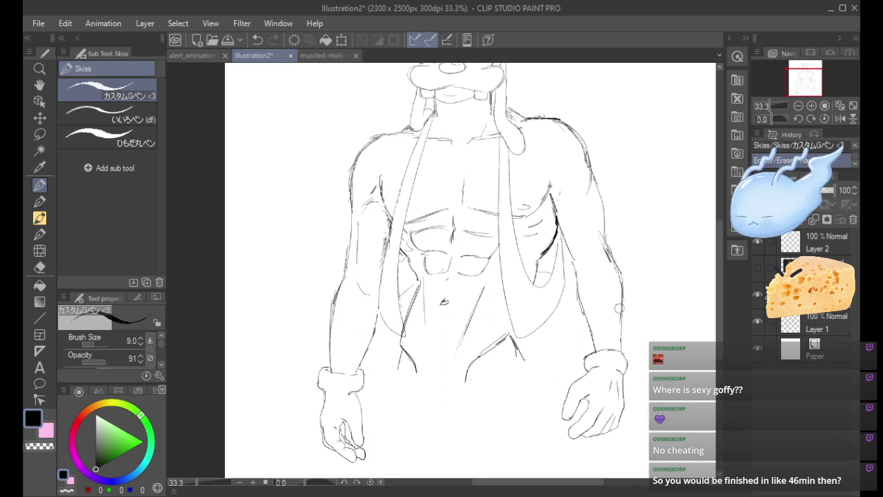
mouse_move(325, 385)
left_mouse_down()
mouse_move(323, 401)
mouse_move(330, 395)
mouse_move(319, 366)
left_mouse_up()
key("ctrl+z")
key("ctrl+z")
key("ctrl+z")
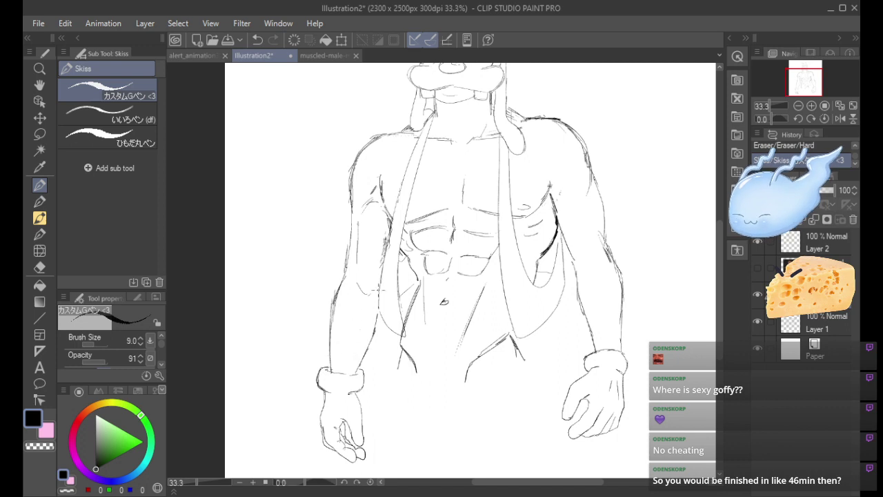
Try reshaping the lassoed fingers of the left-hand glove with Scale/Rotate, and undo the transformation.
left_click(40, 133)
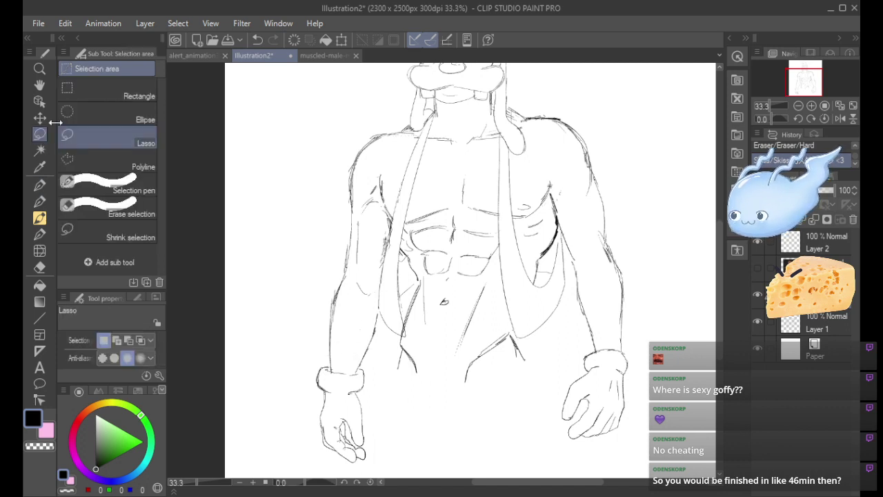
mouse_move(354, 408)
left_mouse_down()
mouse_move(383, 443)
mouse_move(359, 408)
left_mouse_up()
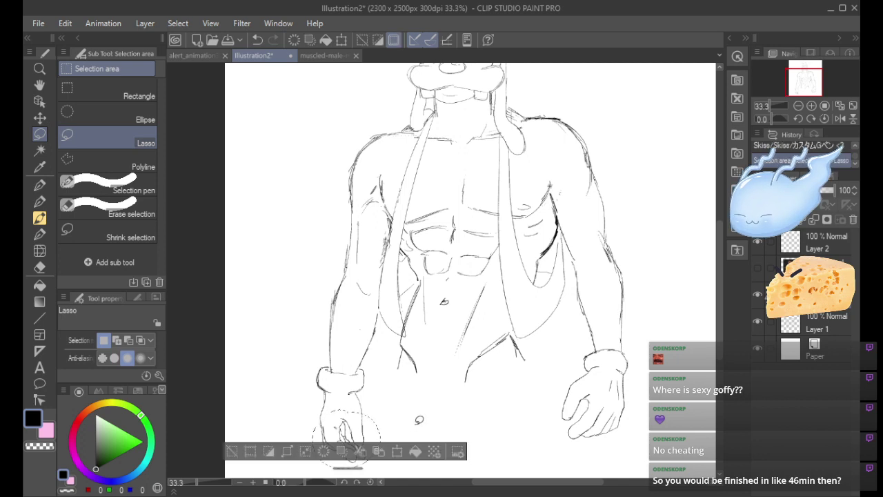
left_click(397, 452)
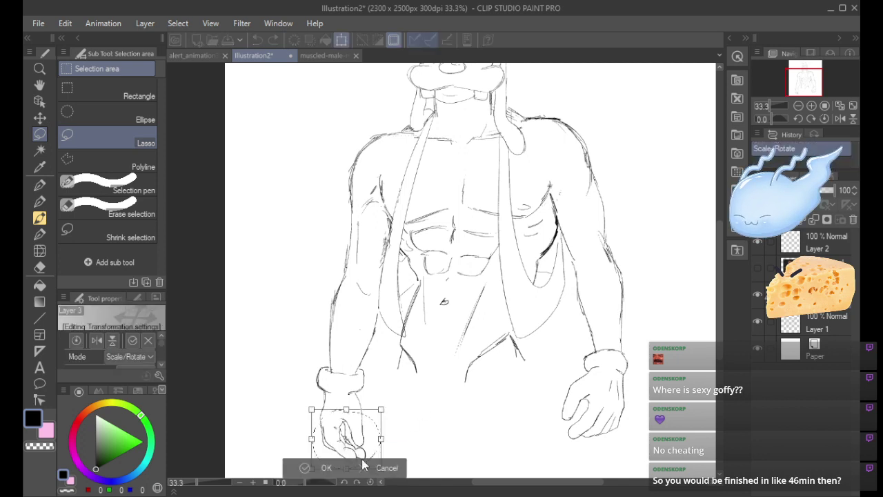
scroll(359, 428, "down", 2)
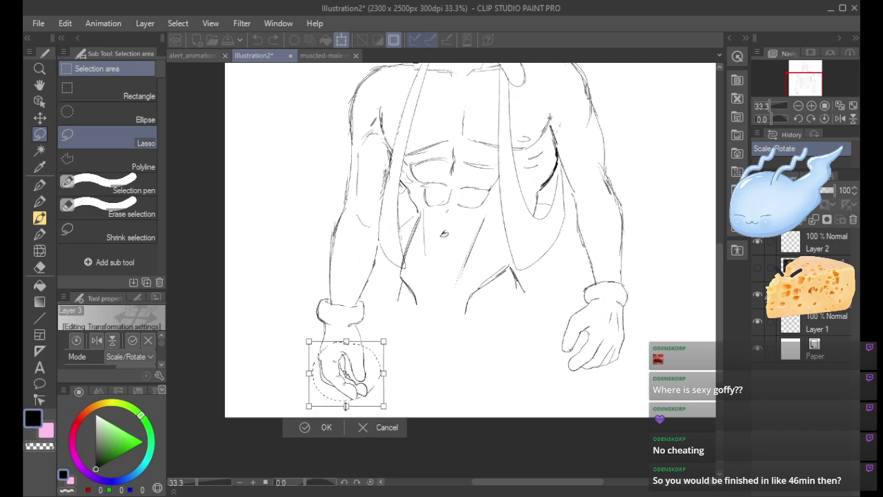
left_click_drag(346, 405, 346, 405)
left_click_drag(357, 391, 349, 406)
key("ctrl+z")
key("ctrl+z")
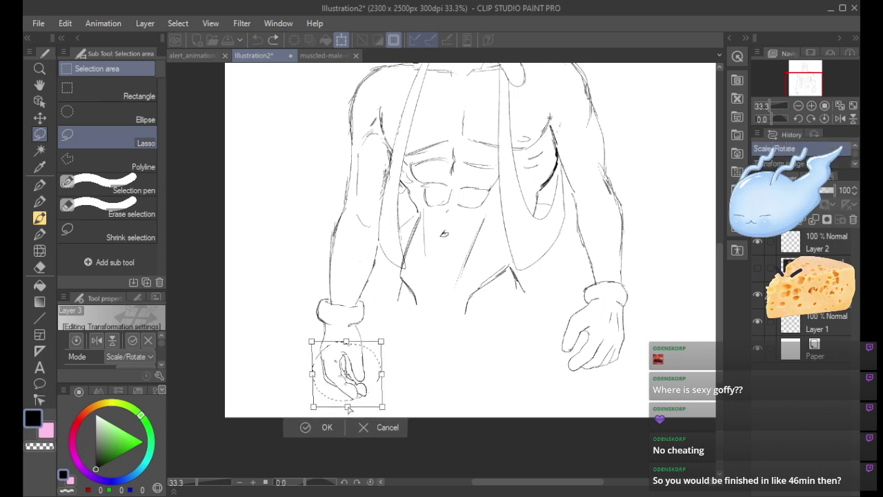
left_click(325, 427)
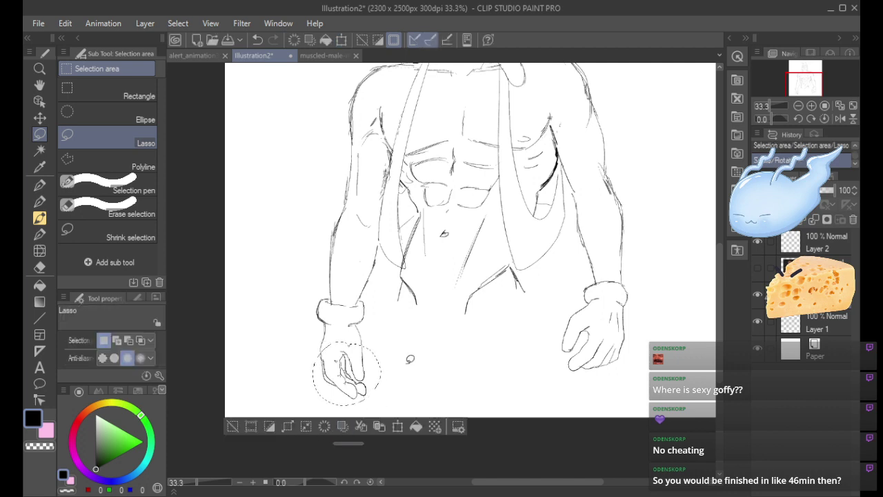
key("ctrl+d")
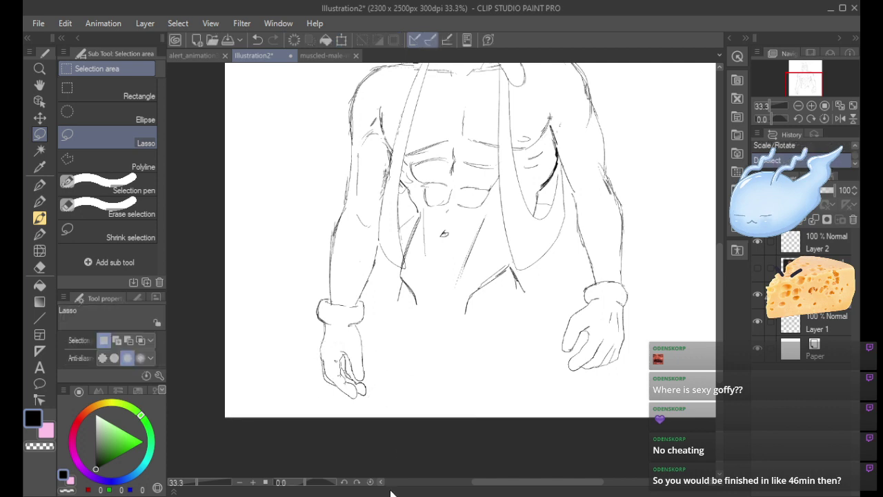
key("ctrl+z")
key("ctrl+z")
Lasso the whole left-hand glove below its cuff, shorten it slightly with Scale/Rotate, and deselect it.
key("ctrl+d")
mouse_move(329, 323)
left_mouse_down()
mouse_move(311, 386)
mouse_move(394, 350)
mouse_move(353, 321)
left_mouse_up()
left_click(399, 426)
left_click_drag(350, 408, 352, 412)
key("Return")
key("ctrl+d")
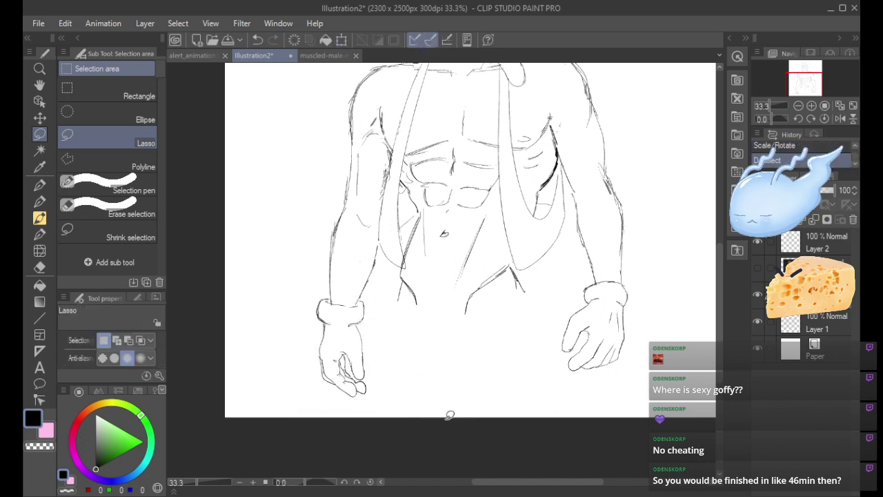
Try a curved waistband line across the hips with the sketch pen, compare it with and without extra strokes, and undo it.
left_click(39, 185)
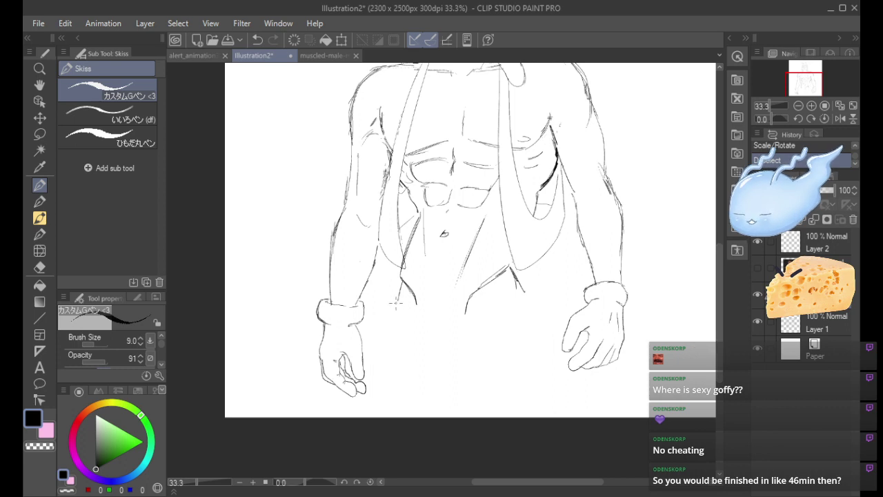
mouse_move(396, 303)
left_mouse_down()
mouse_move(436, 325)
mouse_move(444, 321)
mouse_move(414, 315)
mouse_move(452, 322)
left_mouse_up()
key("ctrl+z")
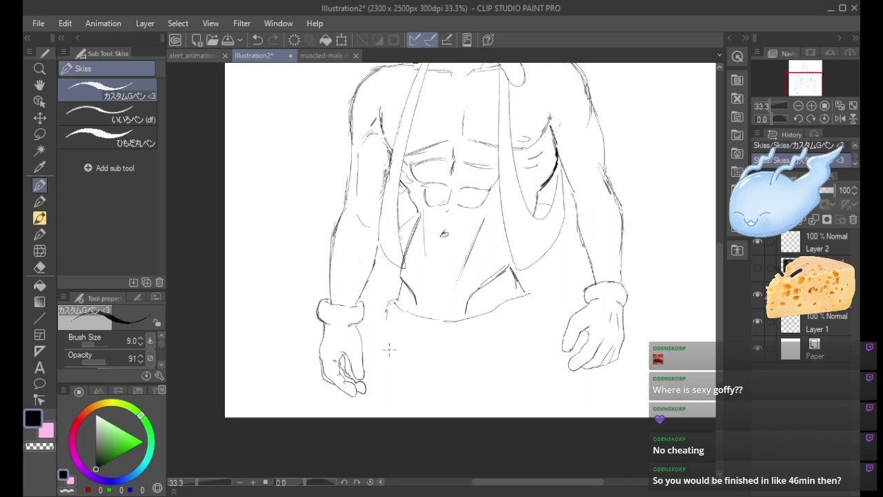
key("ctrl+z")
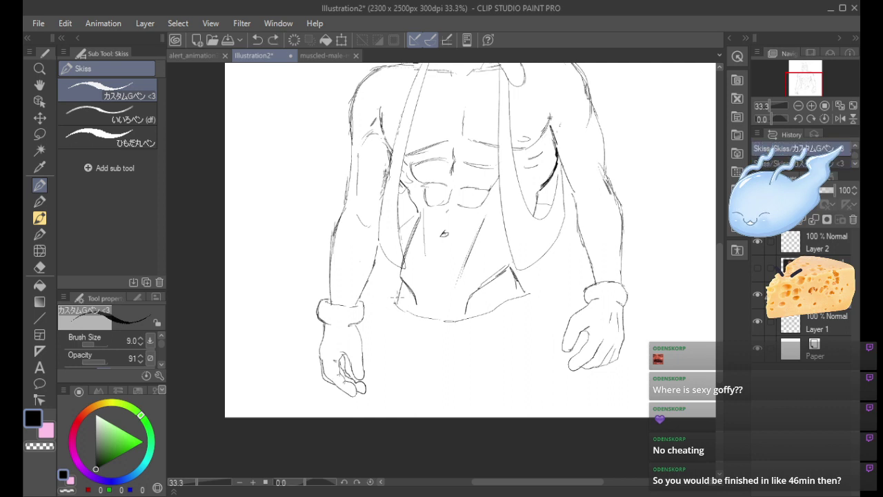
key("ctrl+y")
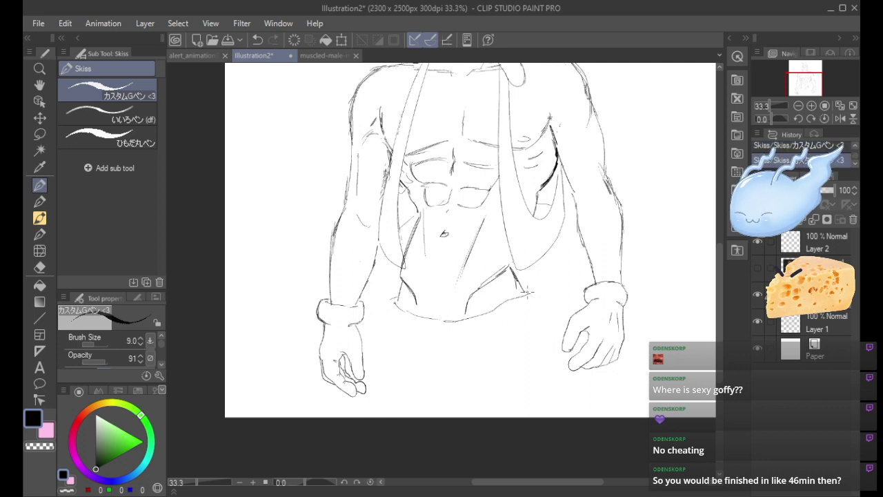
key("ctrl+z")
key("ctrl+y")
key("ctrl+z")
key("ctrl+y")
key("ctrl+z")
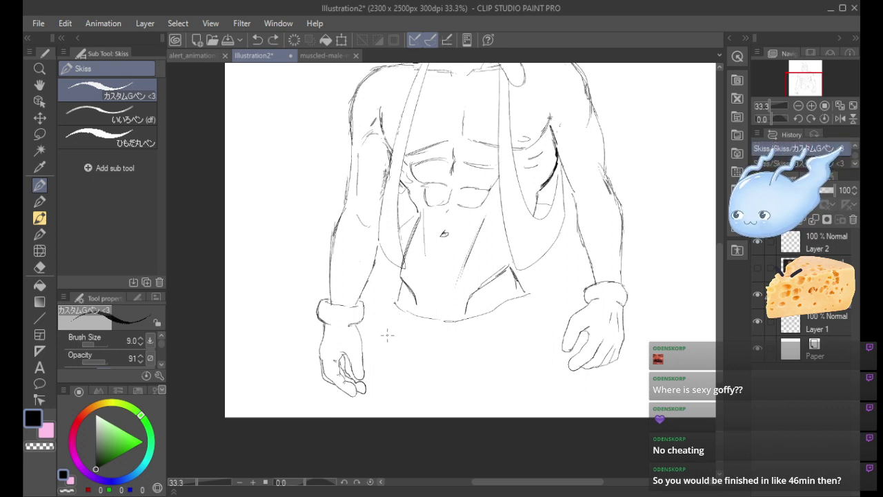
key("ctrl+z")
key("ctrl+d")
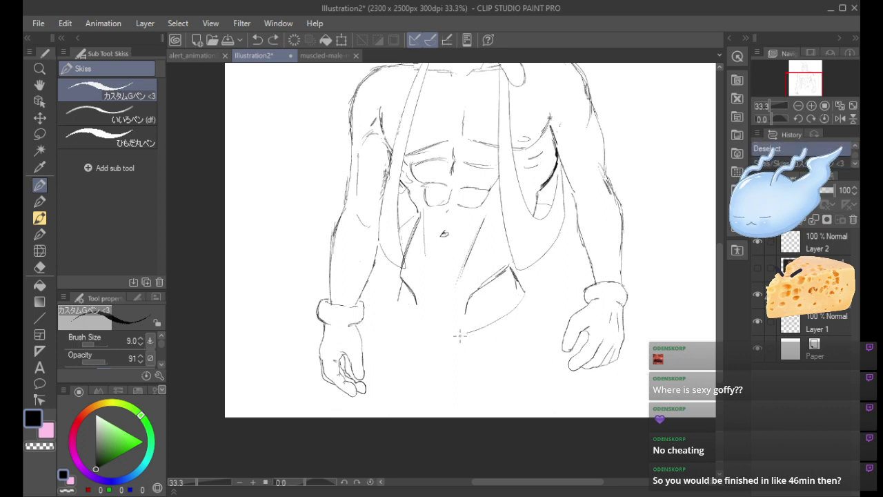
Try a lower waistband curve and short slanted strokes starting at each hip, and undo them.
mouse_move(524, 291)
left_mouse_down()
mouse_move(495, 320)
mouse_move(435, 334)
left_mouse_up()
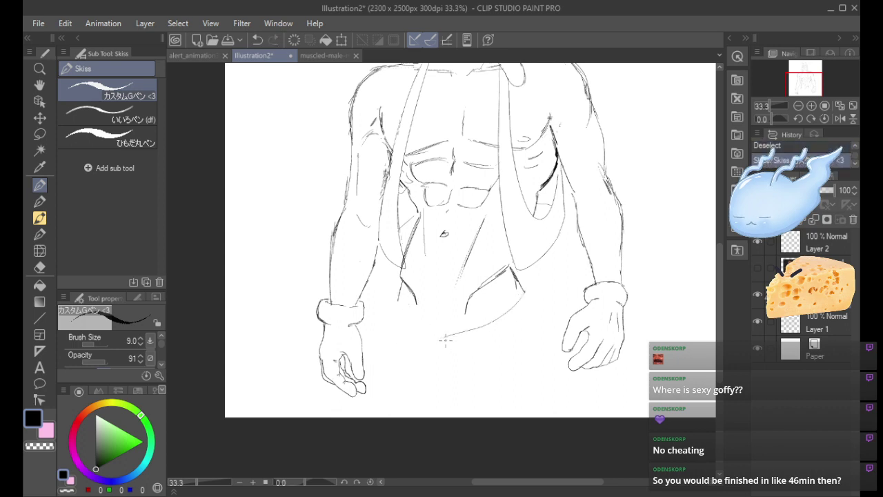
key("ctrl+z")
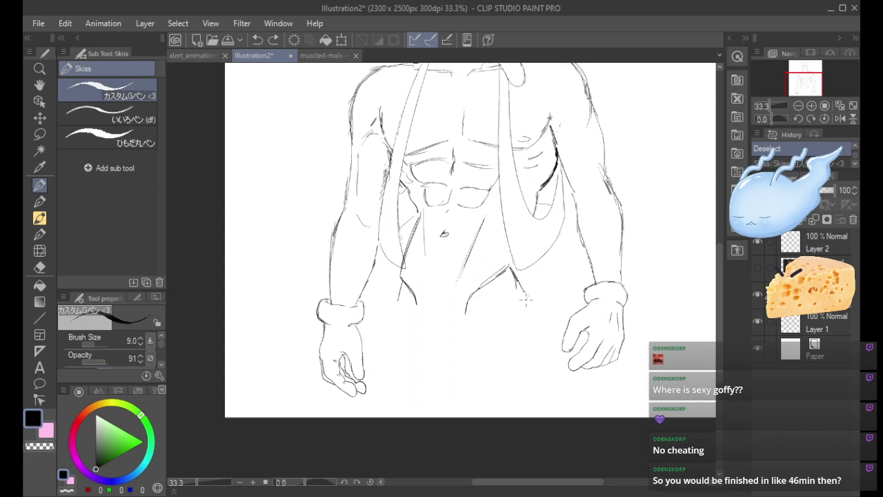
left_click_drag(527, 296, 501, 319)
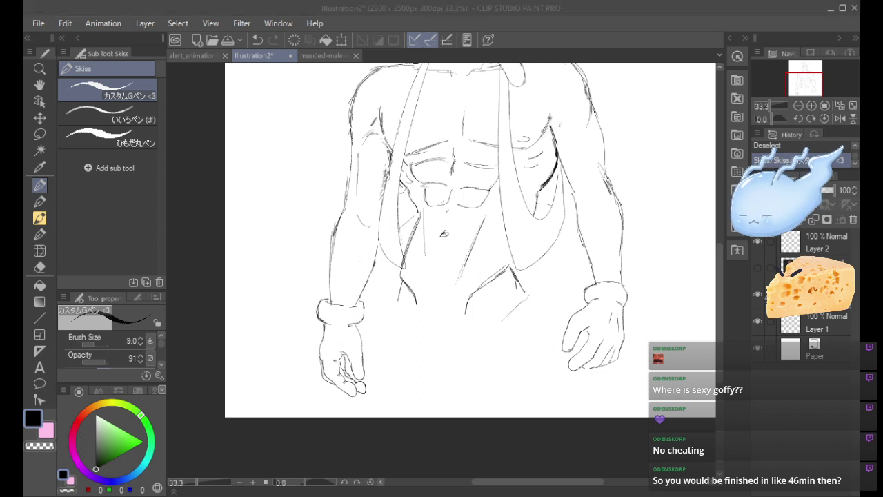
left_click_drag(399, 285, 405, 304)
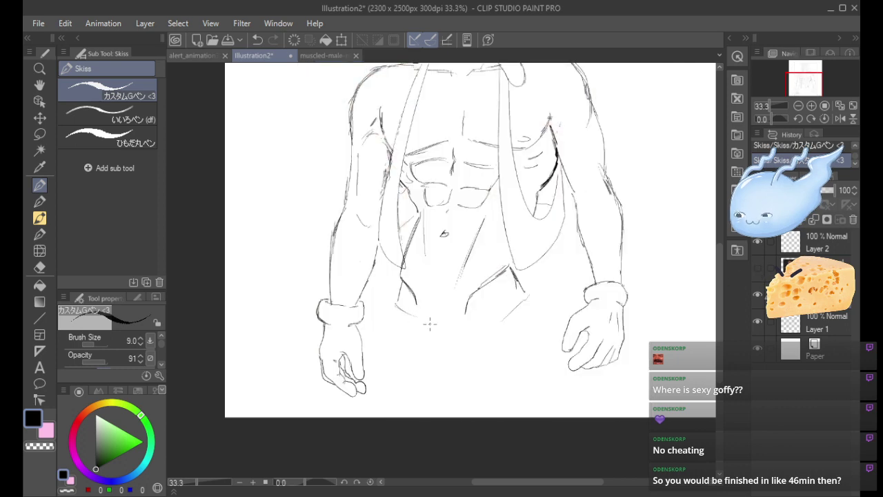
key("ctrl+z")
key("ctrl+z")
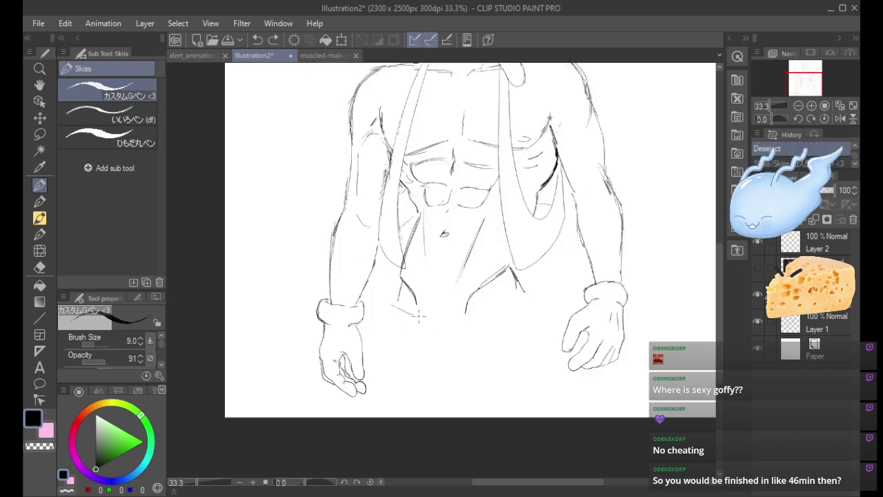
Sketch a curved waistband line from the left hip to the right hip and turn its right end down in a short corner.
mouse_move(418, 316)
left_mouse_down()
mouse_move(449, 318)
mouse_move(531, 292)
left_mouse_up()
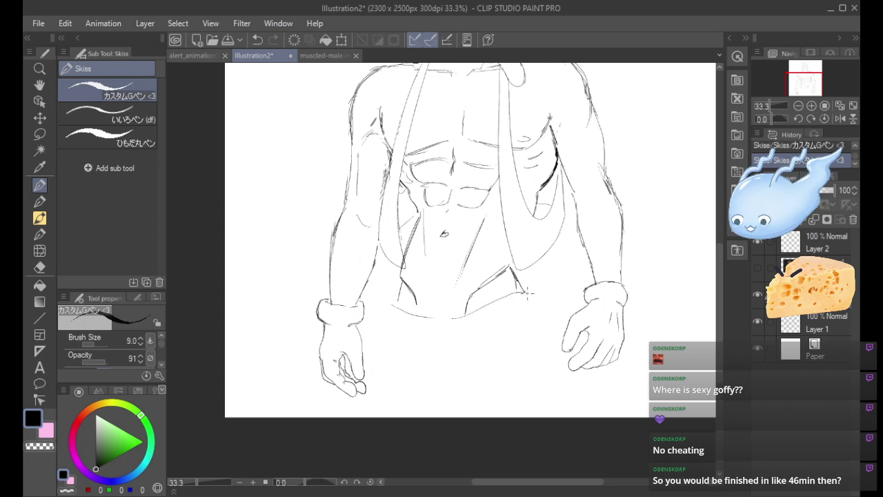
key("ctrl+z")
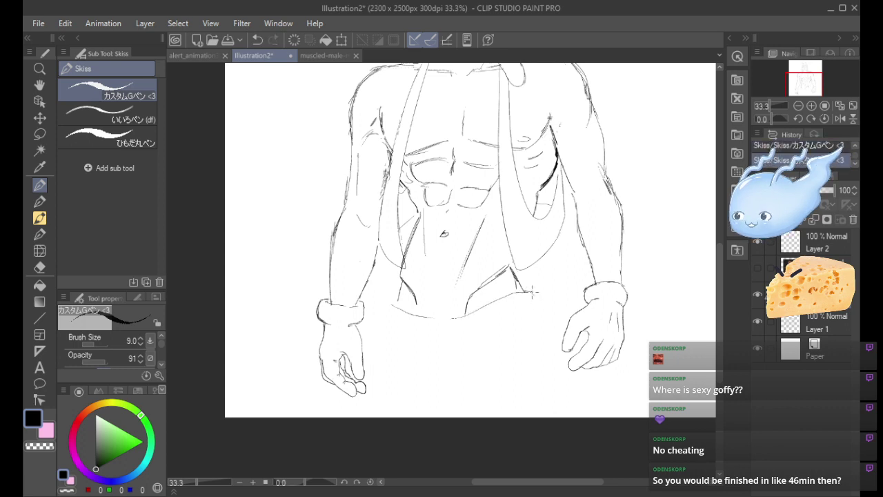
key("ctrl+z")
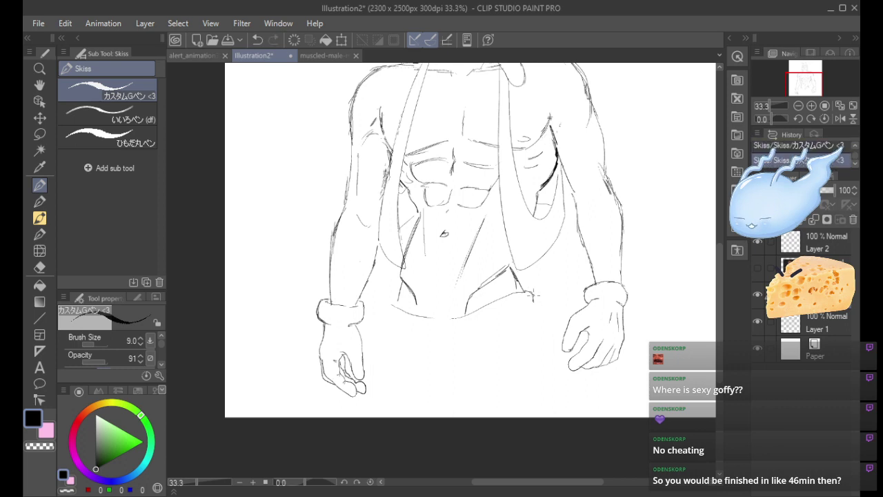
left_click_drag(533, 295, 532, 311)
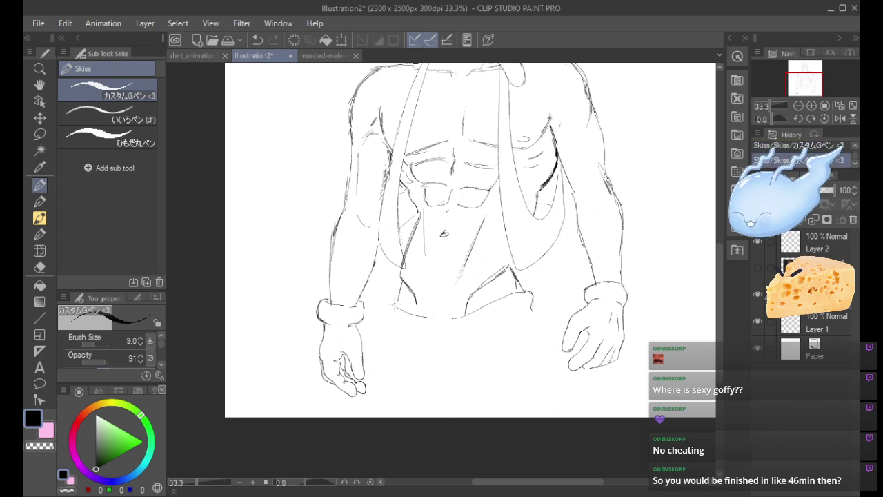
Sketch a short downward edge at the waistband's left end and the outer line of the left trouser leg below it.
left_click_drag(394, 305, 391, 317)
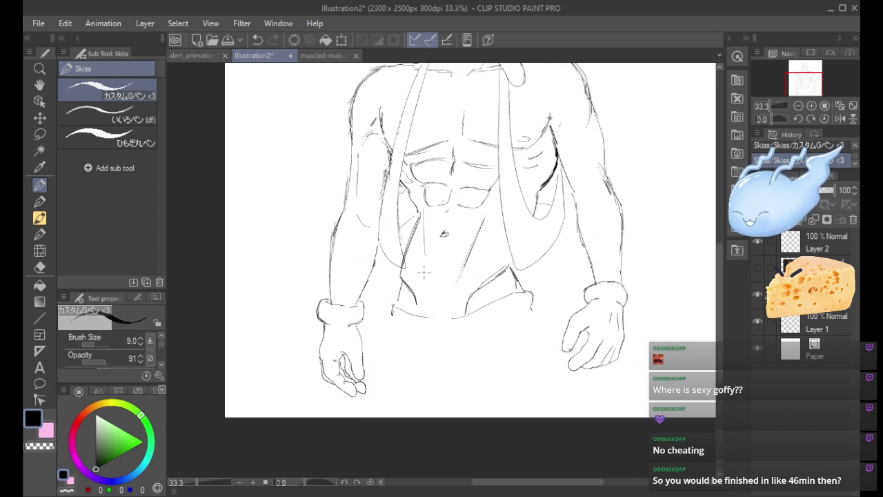
mouse_move(395, 303)
left_mouse_down()
mouse_move(405, 308)
mouse_move(393, 322)
left_mouse_up()
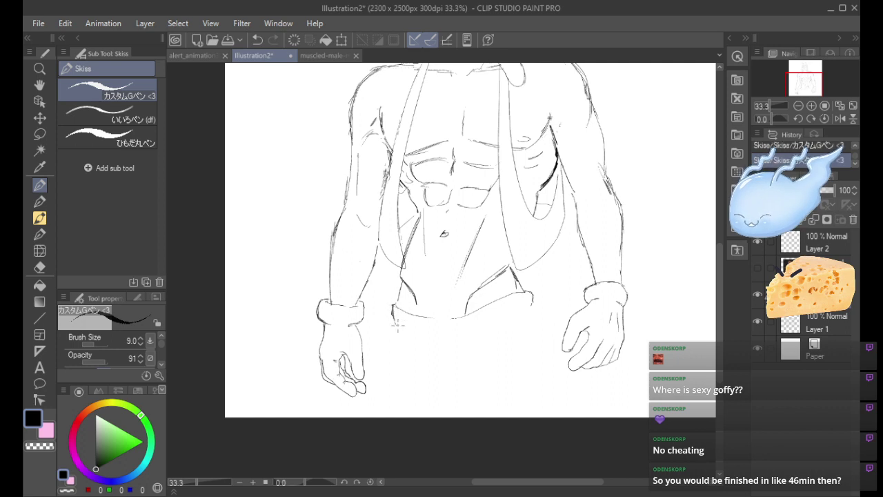
left_click_drag(392, 337, 385, 377)
key("ctrl+z")
left_click_drag(395, 320, 381, 379)
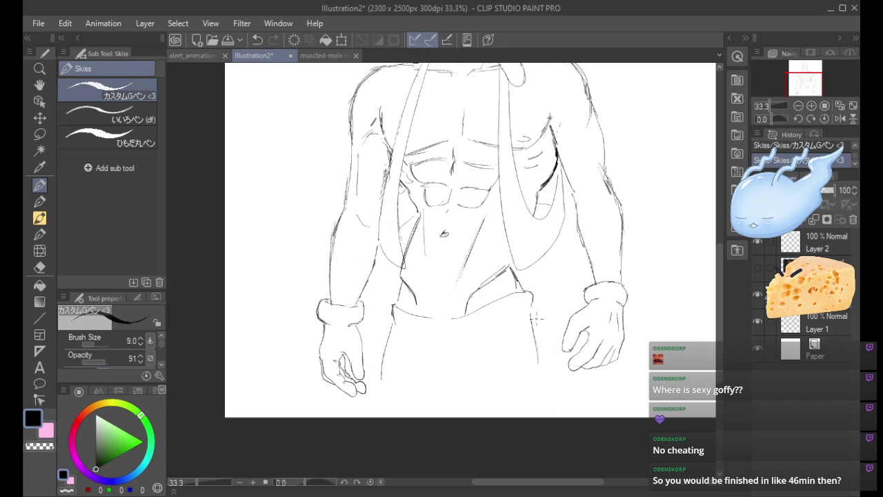
Try the right trouser leg's outer line and erasing the waistband's right corner, and undo back to the waistband curve.
key("ctrl+z")
left_click_drag(532, 309, 550, 372)
key("ctrl+z")
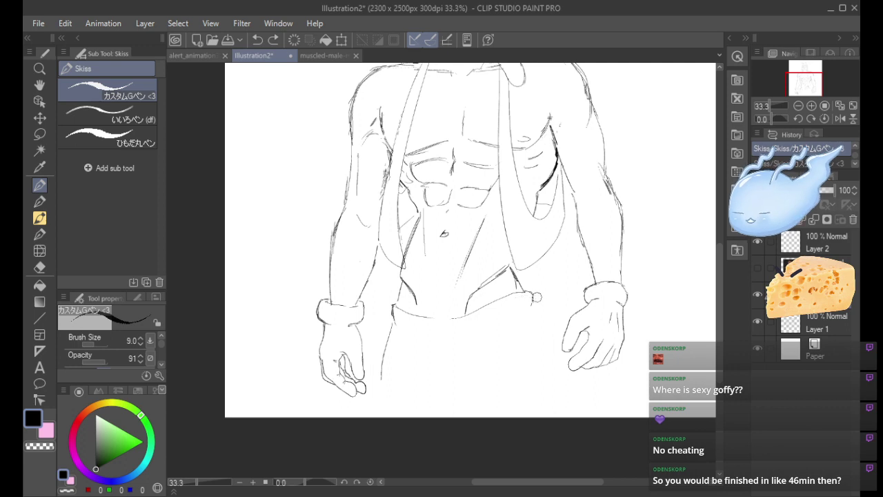
left_click_drag(537, 297, 534, 288)
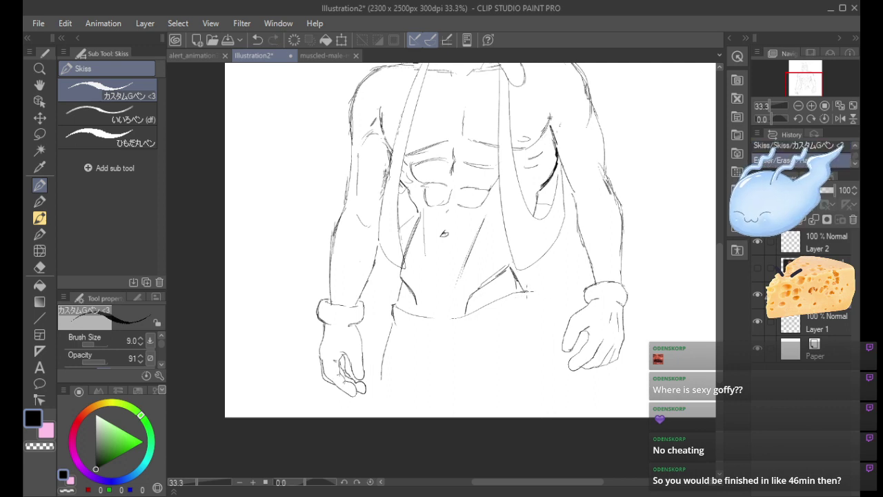
key("ctrl+z")
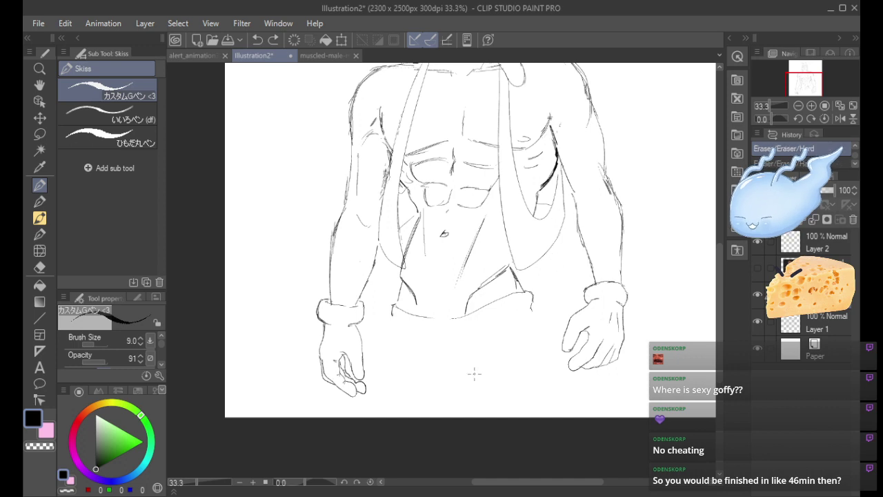
left_click_drag(366, 387, 363, 395)
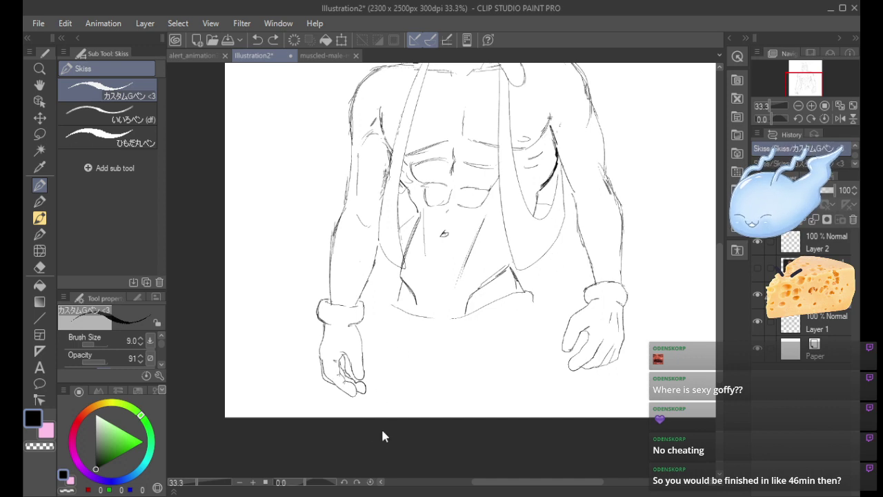
Try the left trouser leg's outer line again from the waistband's left end, and undo the strokes.
mouse_move(718, 316)
left_mouse_down()
mouse_move(719, 290)
mouse_move(719, 308)
left_mouse_up()
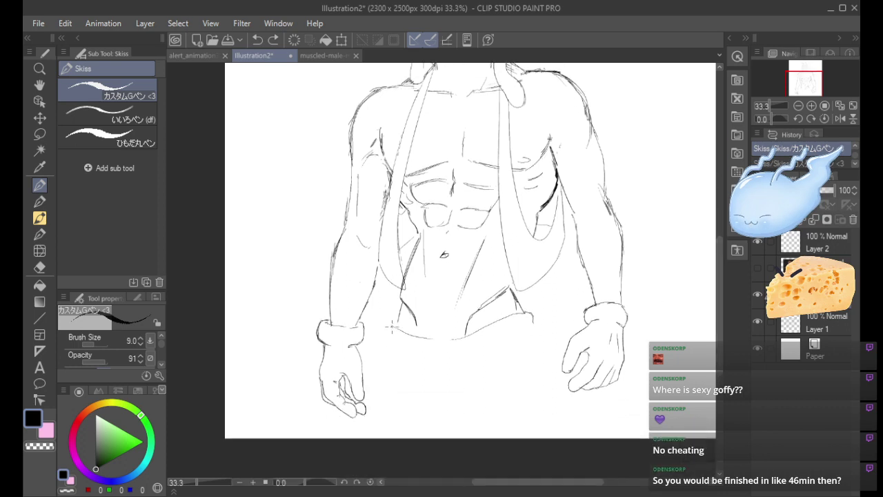
left_click_drag(393, 324, 379, 400)
key("ctrl+z")
left_click_drag(396, 322, 382, 382)
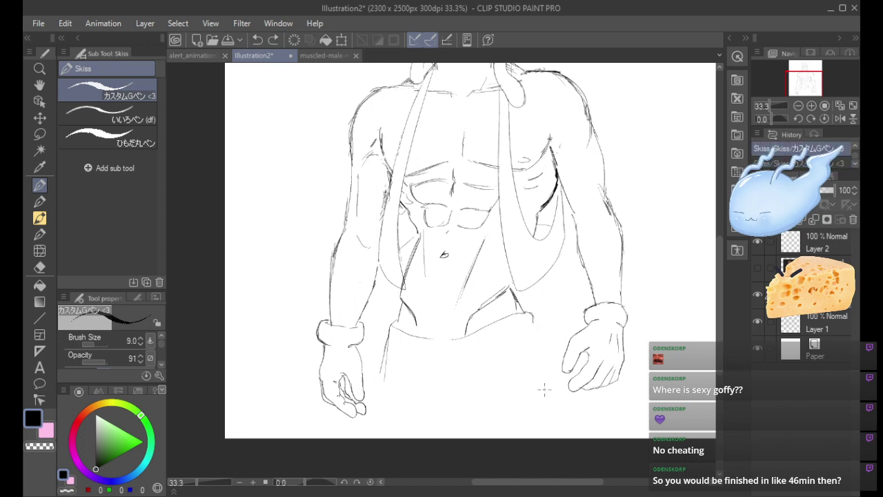
key("ctrl+z")
key("ctrl+z")
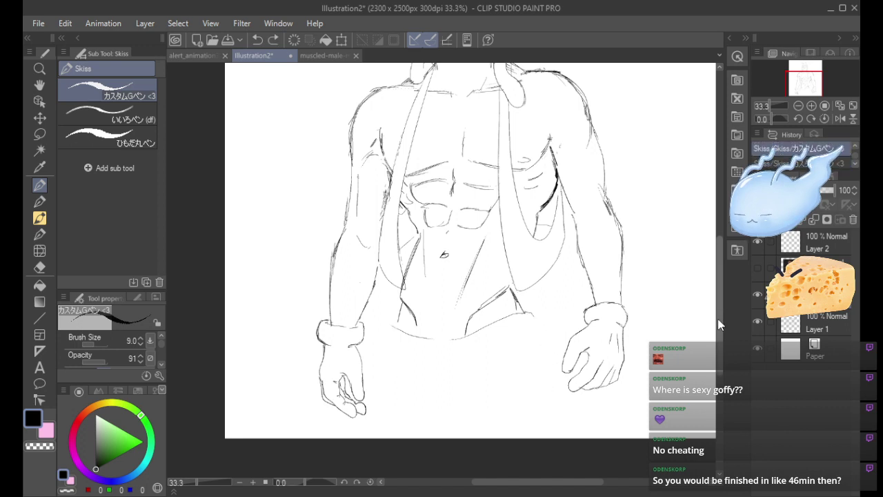
Duplicate Layer 2, merge the copy with the original to darken the sketch lines, and add a new raster layer above.
scroll(717, 289, "up", 5)
scroll(719, 287, "up", 5)
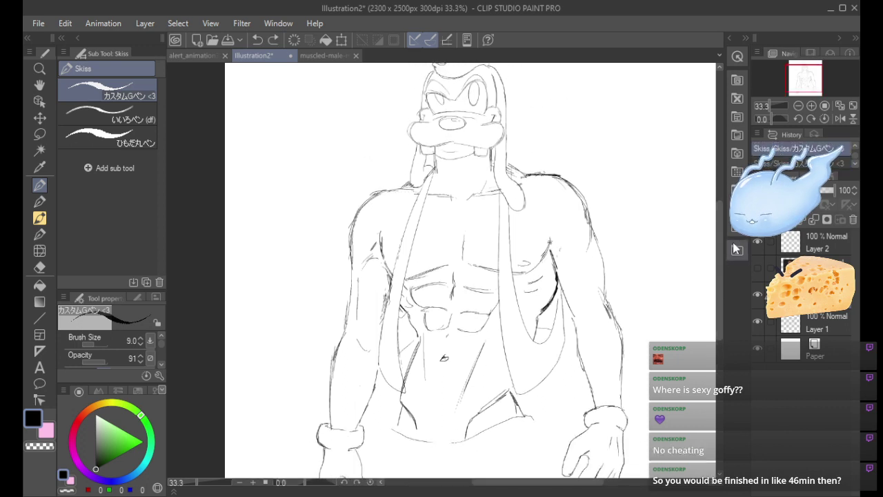
left_click(814, 243)
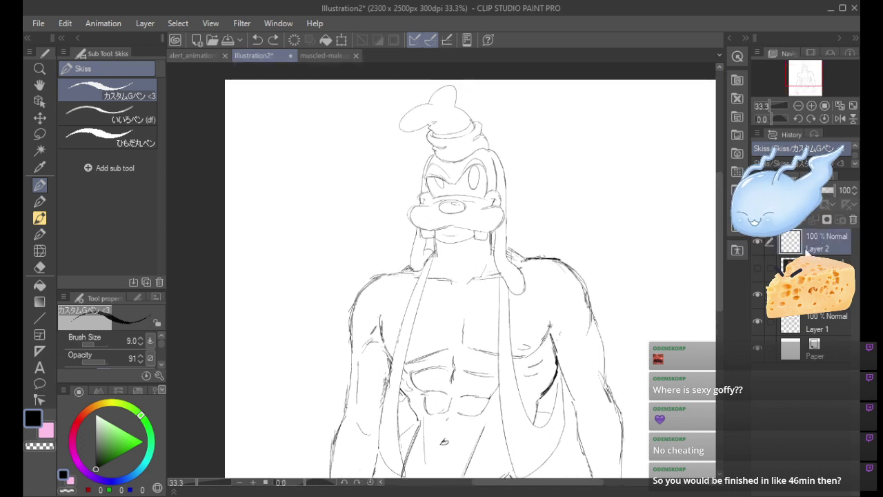
key("ctrl+j")
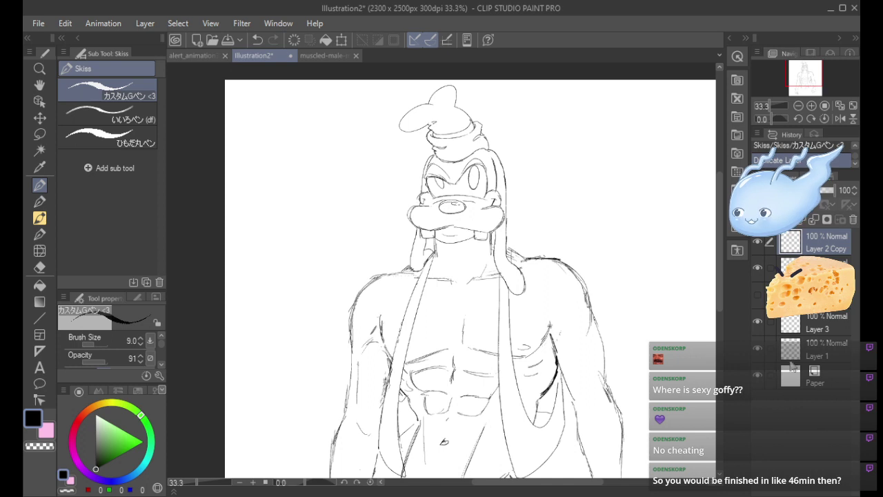
left_click(812, 257, "shift")
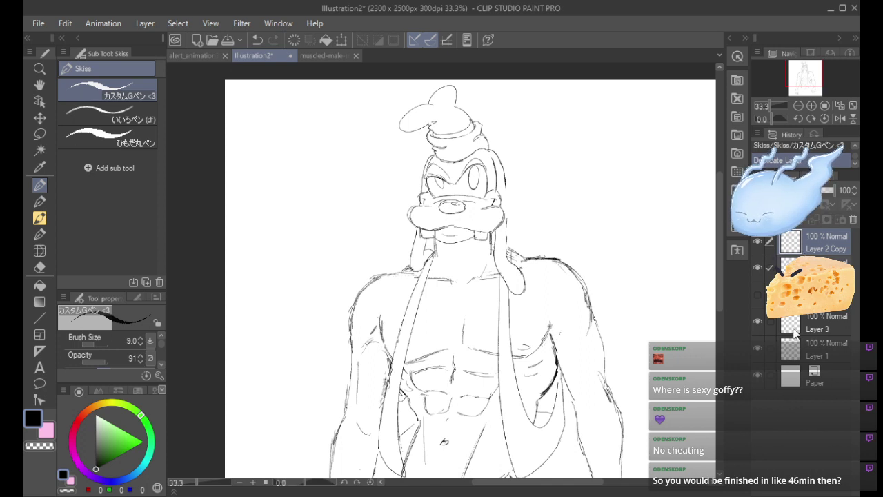
key("shift+alt+e")
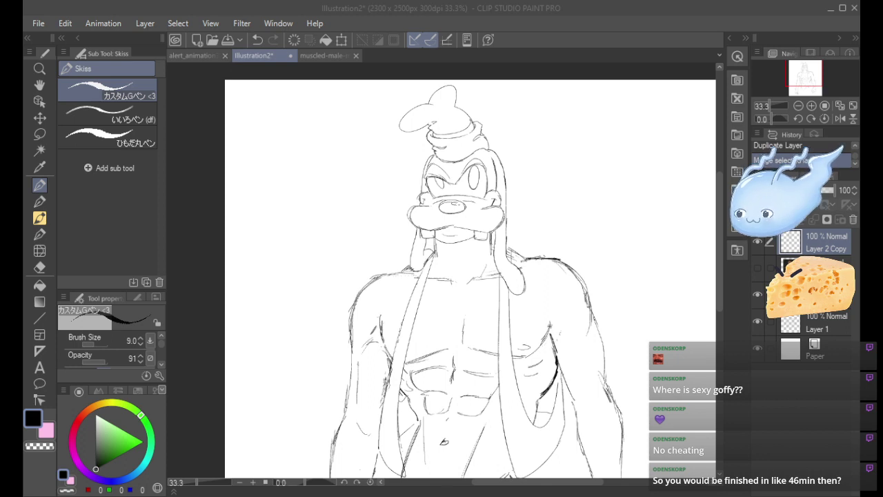
key("ctrl+shift+n")
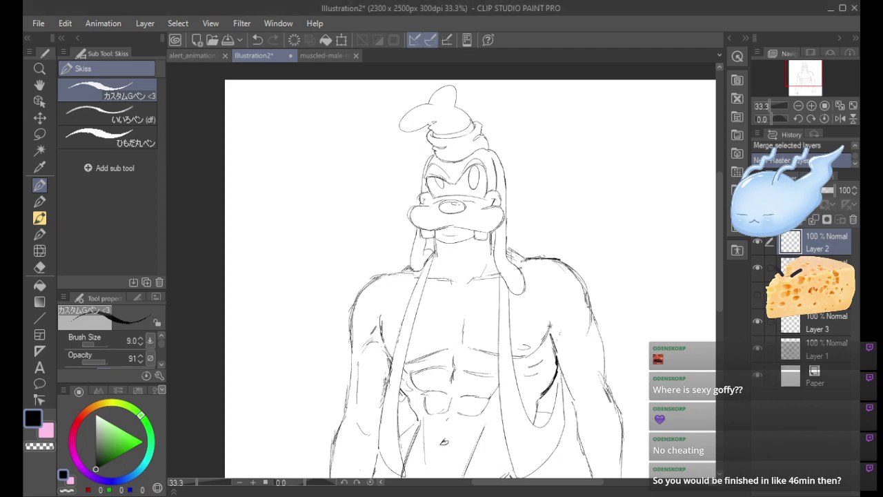
Fill the nose with dense black hatching, leaving the small highlight near its upper edge white.
left_click(809, 106)
left_click(809, 106)
left_click(809, 106)
left_click_drag(800, 73, 804, 71)
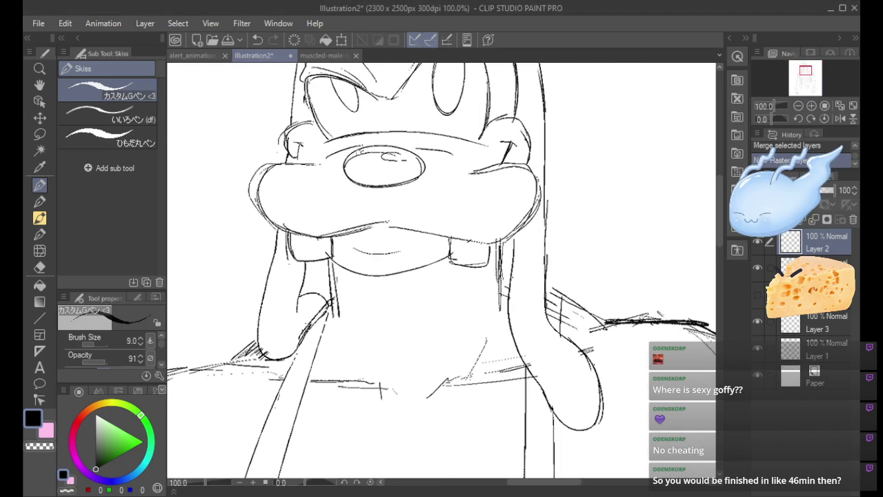
mouse_move(345, 164)
left_mouse_down()
mouse_move(363, 148)
mouse_move(387, 145)
left_mouse_up()
mouse_move(346, 185)
left_mouse_down()
mouse_move(358, 167)
mouse_move(384, 156)
mouse_move(370, 174)
mouse_move(395, 166)
mouse_move(387, 163)
mouse_move(409, 160)
left_mouse_up()
mouse_move(388, 189)
left_mouse_down()
mouse_move(418, 165)
mouse_move(392, 151)
left_mouse_up()
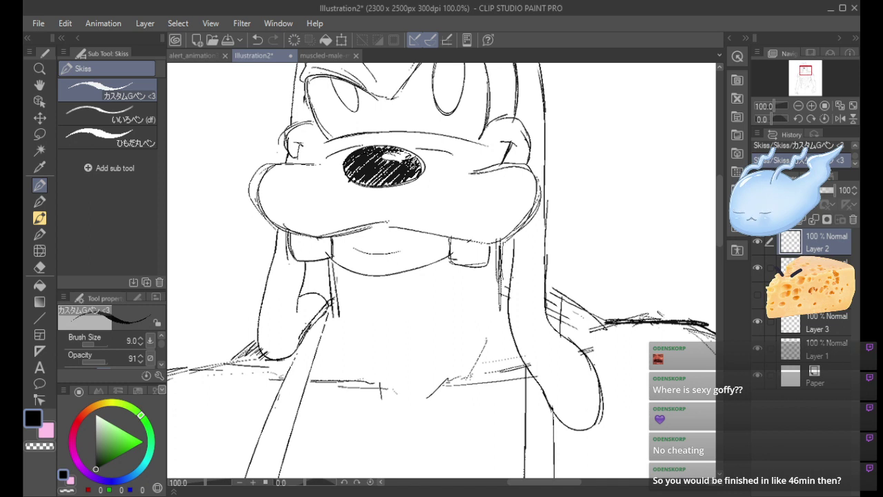
Fill the pupils of both eyes with dense black hatching and hatch the strip along the head's left edge.
left_click_drag(720, 237, 720, 216)
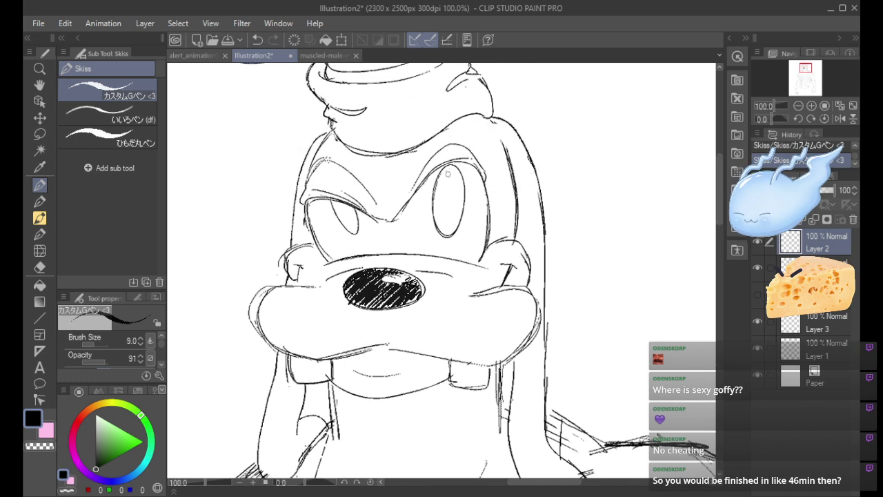
left_click_drag(453, 165, 438, 175)
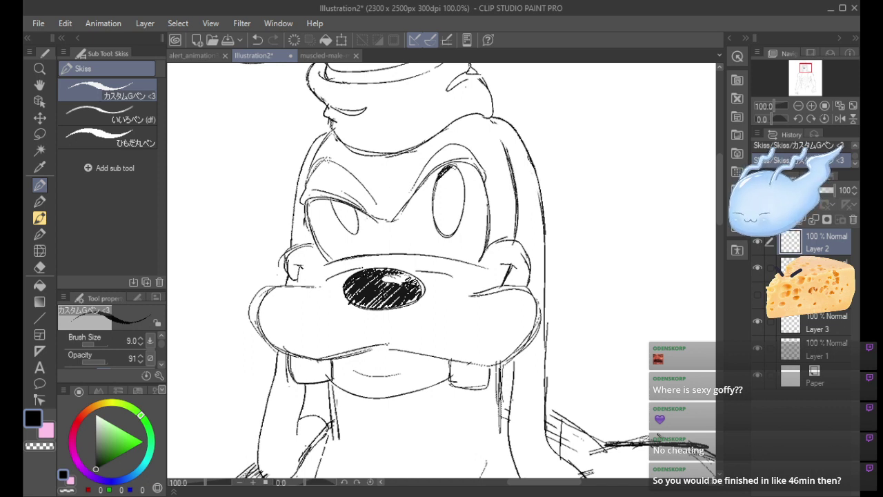
mouse_move(454, 168)
left_mouse_down()
mouse_move(437, 204)
mouse_move(463, 185)
mouse_move(443, 220)
mouse_move(455, 216)
mouse_move(443, 242)
left_mouse_up()
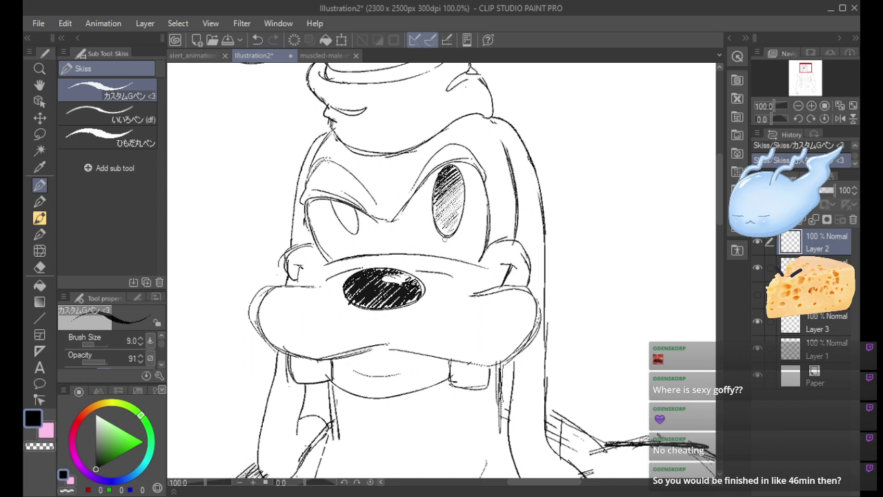
left_click_drag(456, 206, 440, 231)
mouse_move(460, 171)
left_mouse_down()
mouse_move(452, 215)
mouse_move(443, 189)
left_mouse_up()
mouse_move(444, 188)
left_mouse_down()
mouse_move(439, 231)
mouse_move(450, 226)
left_mouse_up()
left_click_drag(455, 169, 445, 231)
left_click_drag(456, 176, 443, 224)
left_click_drag(453, 186, 446, 215)
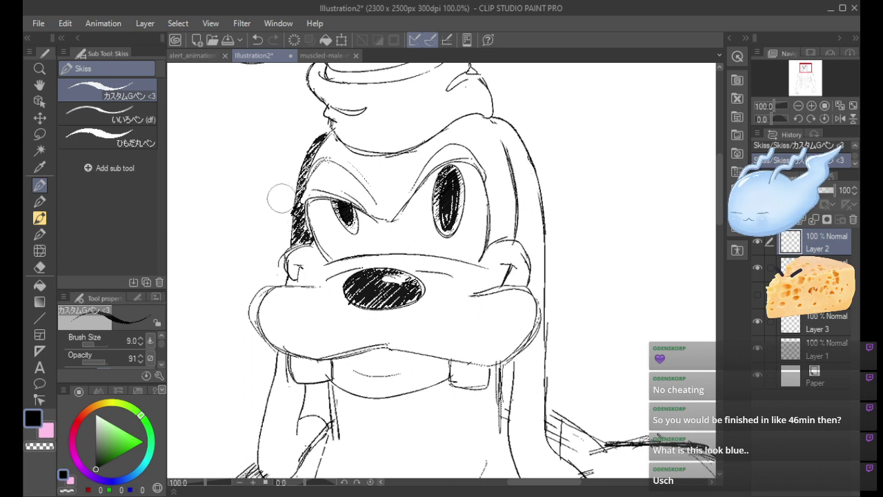
Erase the black hatching from the strip along the head's left edge.
left_click_drag(288, 184, 285, 159)
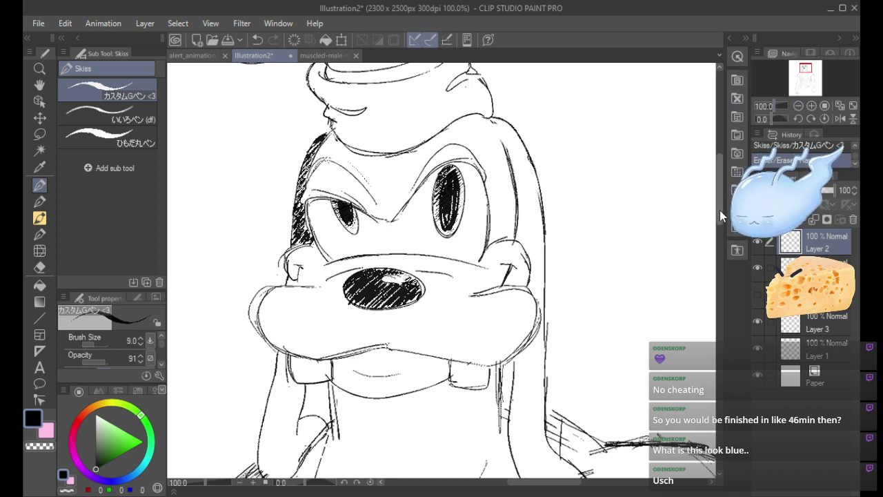
left_click_drag(720, 210, 721, 205)
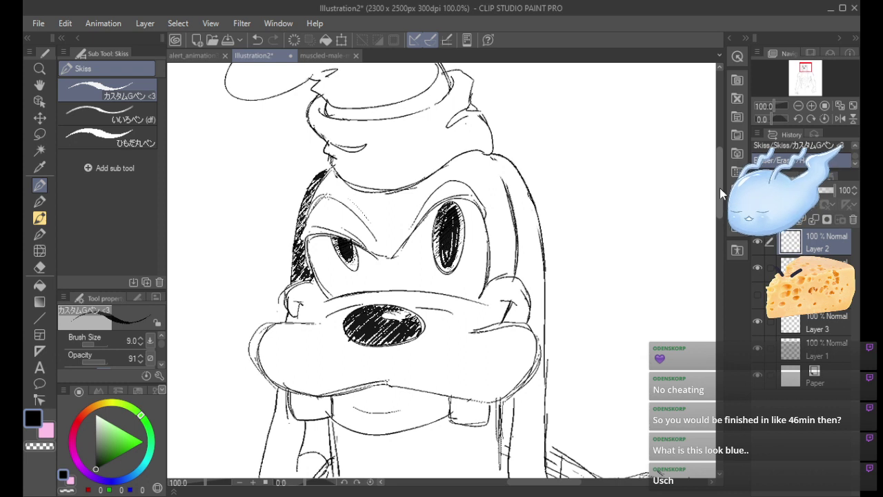
key("ctrl+z")
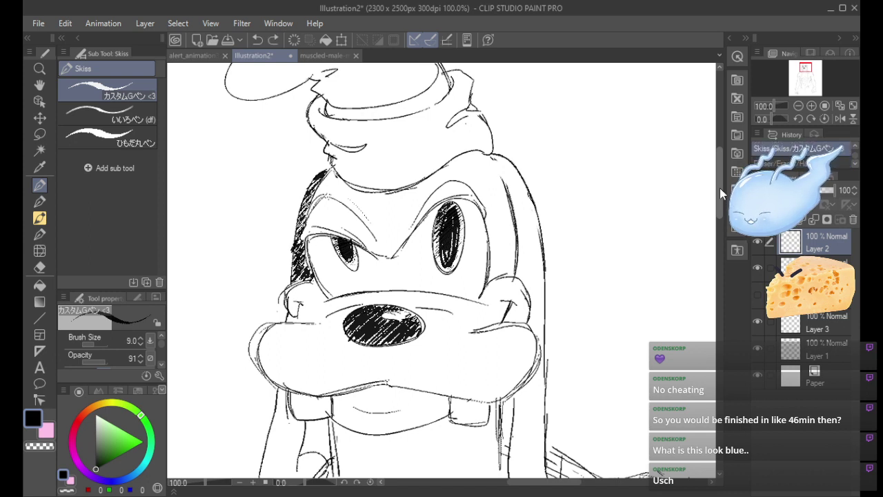
mouse_move(322, 166)
left_mouse_down()
mouse_move(303, 200)
mouse_move(293, 248)
left_mouse_up()
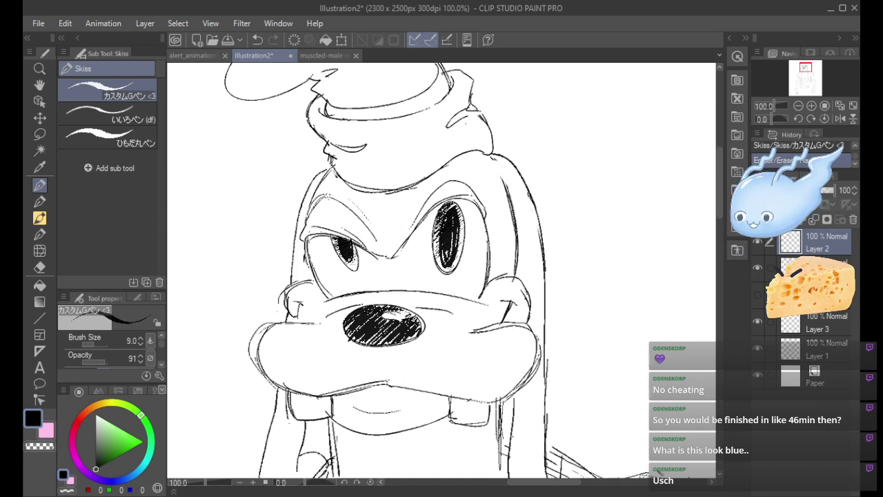
Add another raster layer for shading and choose the Wet blotting ink painting brush.
left_click(759, 220)
left_click(46, 236)
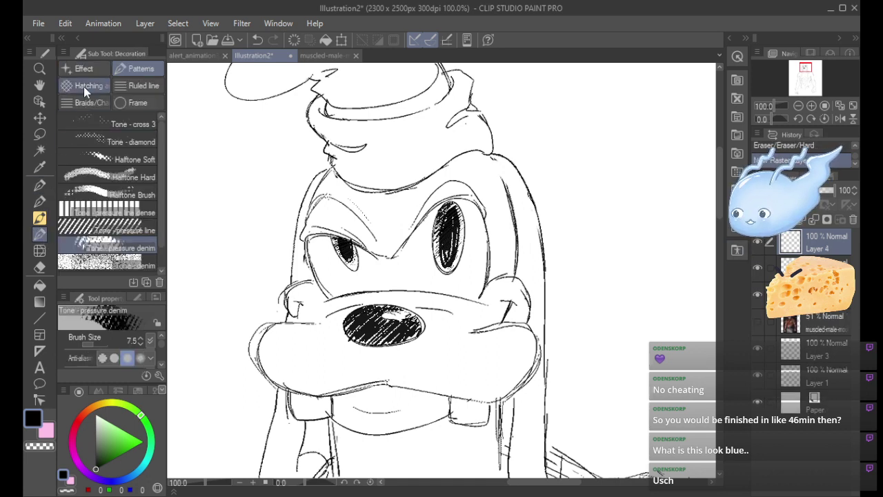
left_click(43, 200)
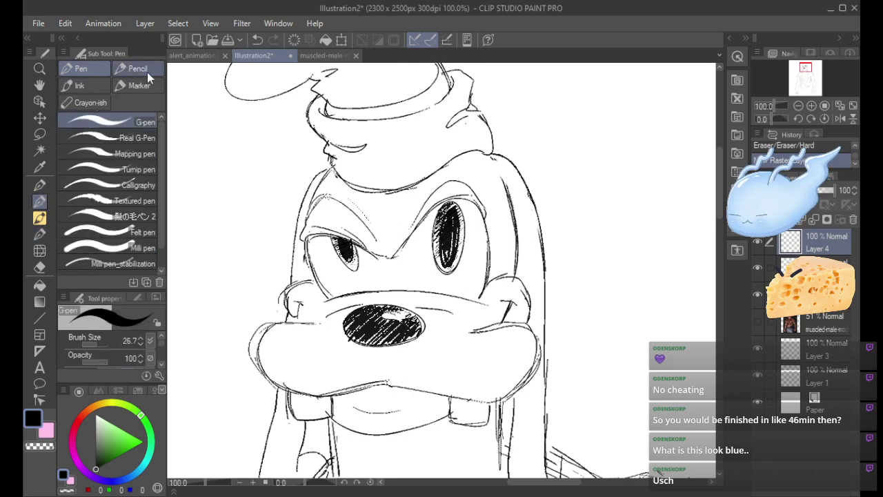
left_click(140, 88)
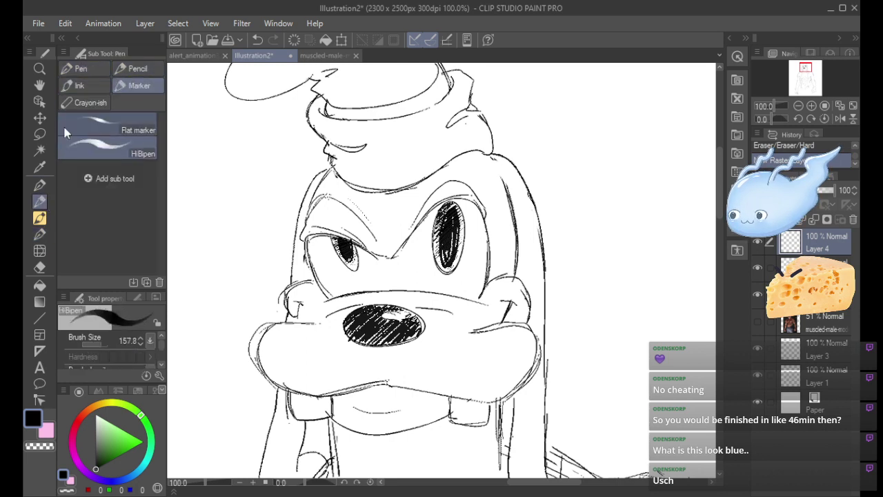
left_click(41, 188)
left_click(40, 202)
left_click(40, 236)
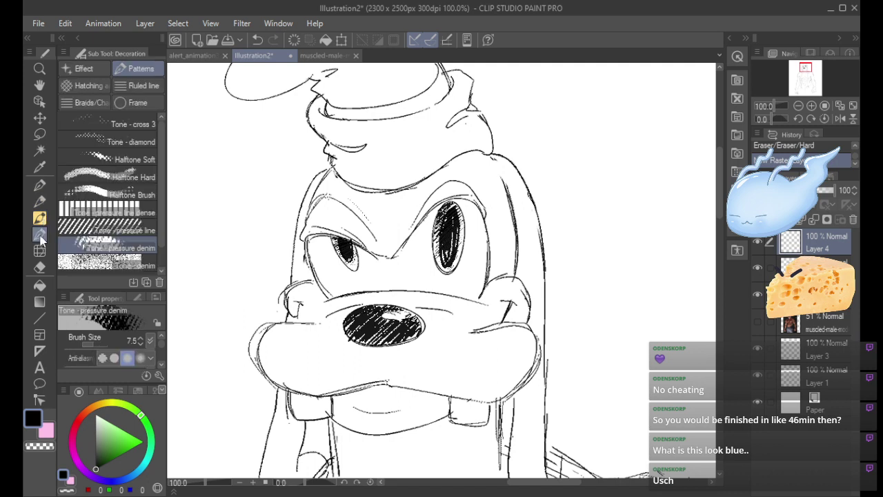
left_click(40, 219)
left_click(132, 72)
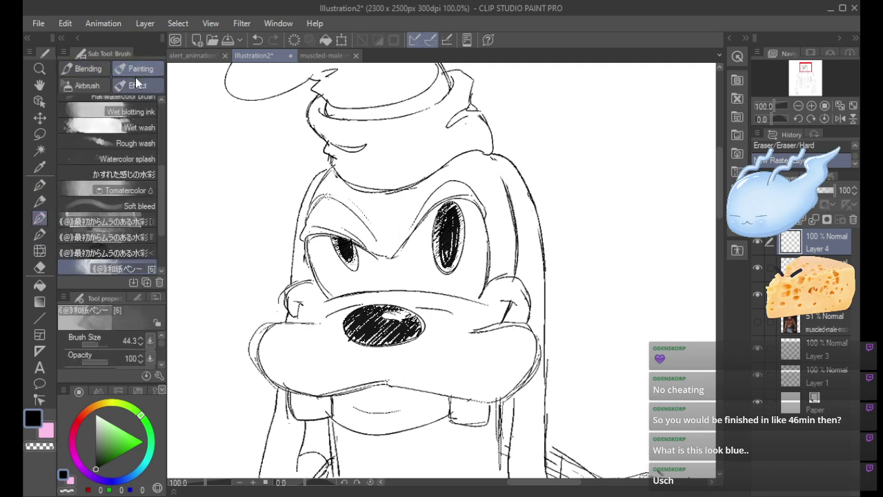
left_click(111, 115)
Try painting a grey ink wash over the head and face, and undo the strokes.
mouse_move(304, 186)
left_mouse_down()
mouse_move(325, 197)
mouse_move(350, 131)
mouse_move(324, 359)
mouse_move(418, 159)
left_mouse_up()
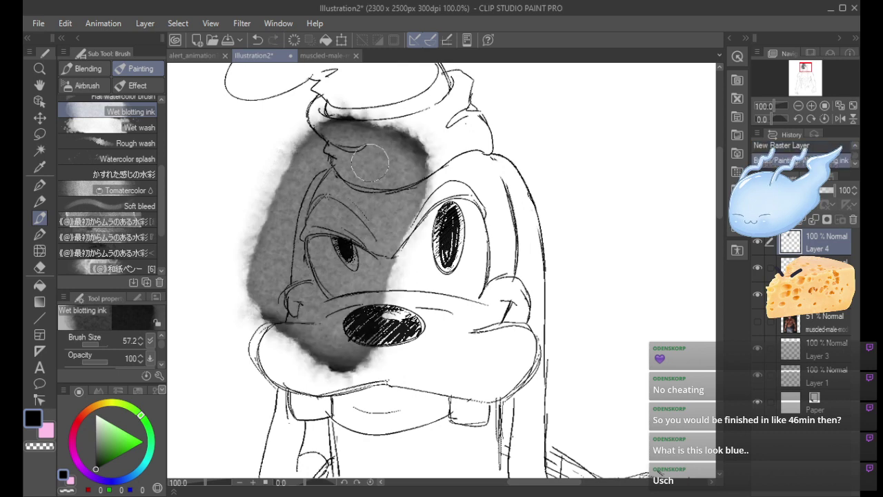
key("ctrl+z")
mouse_move(320, 183)
left_mouse_down()
mouse_move(307, 321)
mouse_move(345, 179)
left_mouse_up()
mouse_move(339, 219)
left_mouse_down()
mouse_move(400, 187)
mouse_move(391, 224)
mouse_move(475, 158)
mouse_move(487, 247)
mouse_move(525, 250)
mouse_move(540, 281)
mouse_move(530, 427)
mouse_move(433, 374)
left_mouse_up()
left_click(799, 105)
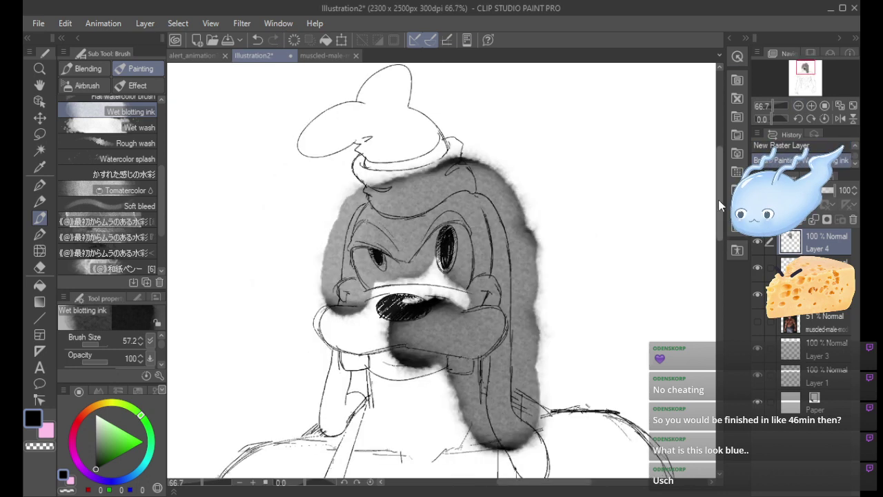
scroll(699, 211, "down", 2)
key("ctrl+z")
Paint a grey ink wash over the head and both long ears, and erase it from the muzzle's left half.
mouse_move(324, 373)
left_mouse_down()
mouse_move(339, 277)
mouse_move(368, 160)
mouse_move(379, 174)
mouse_move(395, 169)
mouse_move(394, 201)
mouse_move(412, 203)
mouse_move(458, 161)
mouse_move(475, 164)
mouse_move(473, 200)
mouse_move(492, 199)
mouse_move(478, 273)
mouse_move(503, 276)
mouse_move(495, 377)
mouse_move(537, 408)
left_mouse_up()
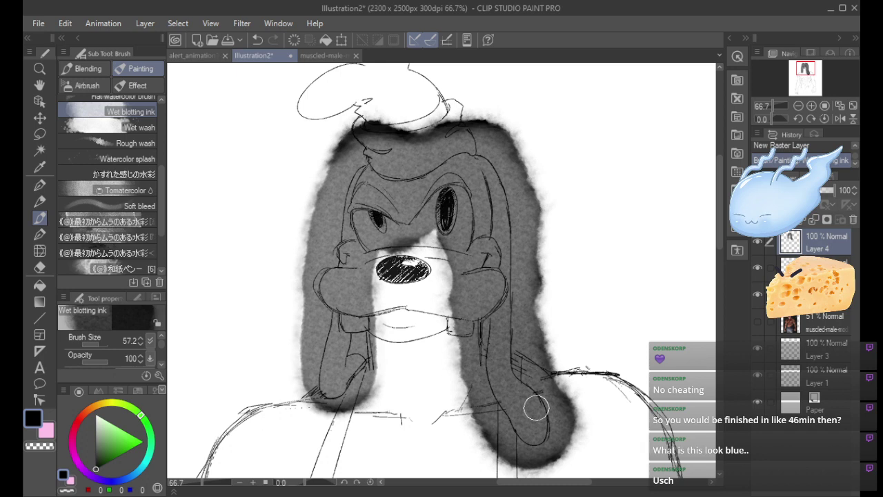
mouse_move(372, 326)
left_mouse_down()
mouse_move(327, 274)
mouse_move(327, 289)
mouse_move(284, 292)
mouse_move(351, 281)
mouse_move(358, 266)
mouse_move(347, 249)
mouse_move(356, 249)
mouse_move(366, 289)
mouse_move(357, 300)
mouse_move(354, 273)
mouse_move(361, 260)
mouse_move(364, 278)
mouse_move(349, 288)
mouse_move(361, 279)
mouse_move(374, 287)
mouse_move(391, 241)
mouse_move(367, 259)
left_mouse_up()
Erase the grey wash inside the whites of both eyes, following the brow and muzzle outlines.
left_click_drag(359, 220, 383, 257)
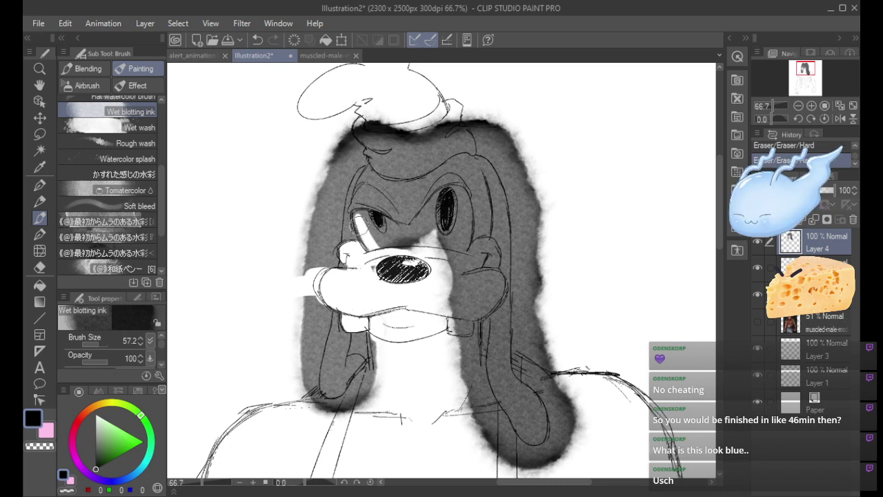
left_click_drag(359, 217, 383, 255)
mouse_move(358, 217)
left_mouse_down()
mouse_move(396, 235)
mouse_move(403, 252)
left_mouse_up()
key("ctrl+z")
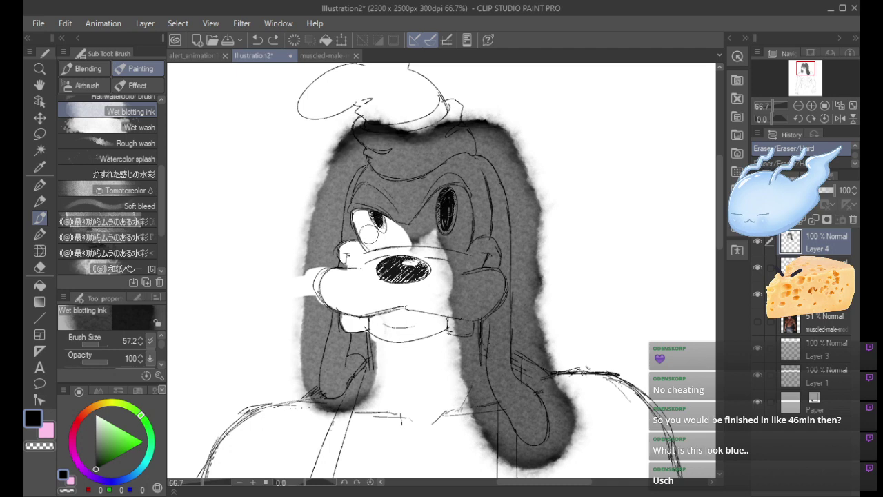
key("ctrl+y")
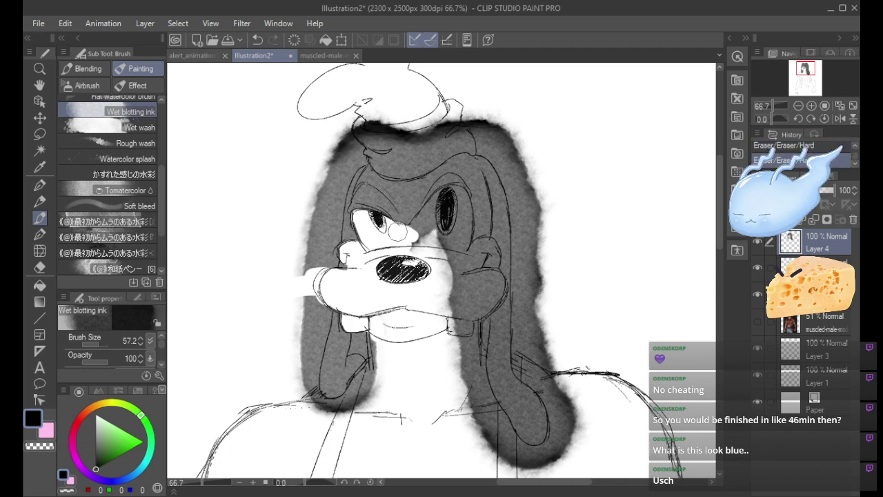
mouse_move(399, 230)
left_mouse_down()
mouse_move(445, 197)
mouse_move(429, 223)
mouse_move(460, 219)
mouse_move(461, 263)
mouse_move(462, 193)
mouse_move(440, 225)
mouse_move(452, 345)
mouse_move(439, 276)
left_mouse_up()
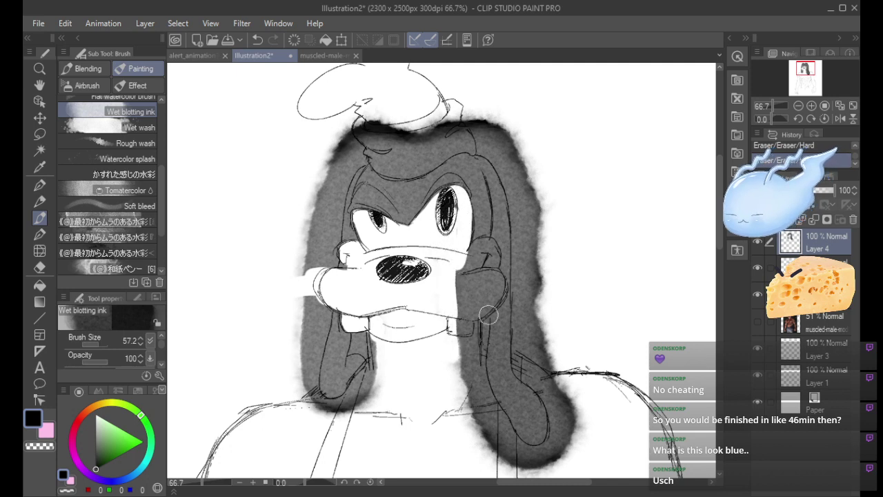
Erase the grey wash spilling outside the head's left edge and around the left ear down to its tip.
left_click_drag(481, 250, 461, 269)
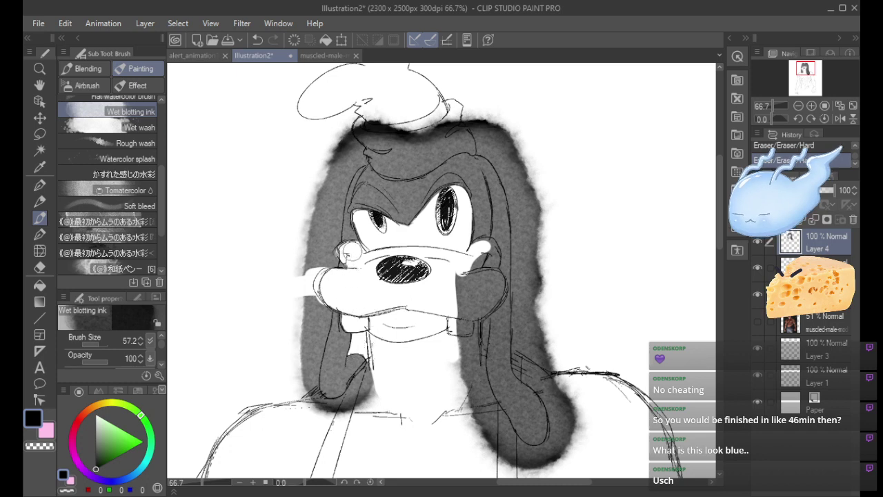
mouse_move(335, 227)
left_mouse_down()
mouse_move(347, 168)
mouse_move(333, 227)
mouse_move(333, 202)
mouse_move(352, 159)
mouse_move(345, 154)
mouse_move(328, 188)
mouse_move(318, 160)
mouse_move(277, 281)
mouse_move(315, 205)
mouse_move(317, 277)
mouse_move(330, 276)
mouse_move(324, 235)
left_mouse_up()
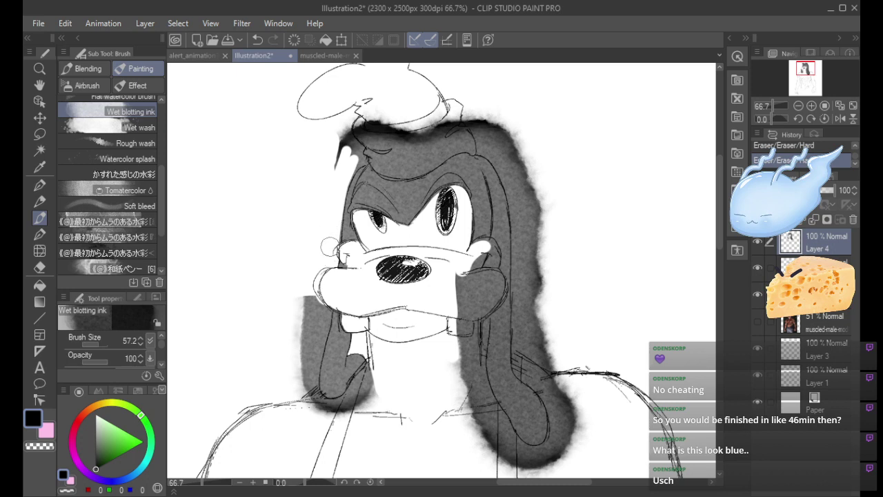
mouse_move(311, 282)
left_mouse_down()
mouse_move(297, 344)
mouse_move(321, 260)
mouse_move(301, 276)
mouse_move(322, 282)
mouse_move(311, 348)
mouse_move(329, 299)
mouse_move(316, 339)
mouse_move(294, 353)
mouse_move(318, 415)
mouse_move(321, 312)
mouse_move(312, 355)
mouse_move(326, 297)
mouse_move(344, 401)
mouse_move(376, 369)
mouse_move(368, 395)
mouse_move(362, 398)
mouse_move(374, 367)
left_mouse_up()
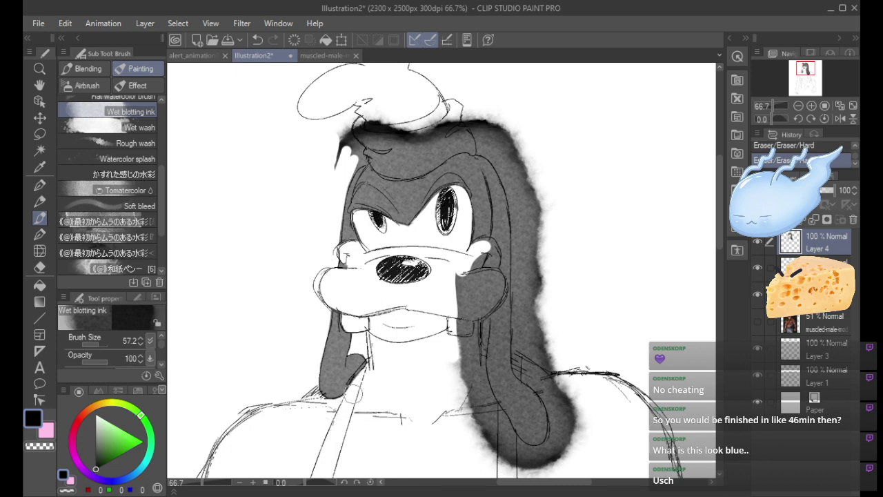
Erase the grey wash from the muzzle's right half, cheek fold and tooth, and along the right ear's inner edge beside the neck.
mouse_move(461, 280)
left_mouse_down()
mouse_move(463, 388)
mouse_move(473, 398)
mouse_move(476, 312)
mouse_move(475, 375)
mouse_move(479, 321)
mouse_move(469, 302)
mouse_move(493, 288)
mouse_move(483, 276)
mouse_move(487, 309)
mouse_move(500, 233)
mouse_move(479, 279)
left_mouse_up()
key("ctrl+z")
key("ctrl+z")
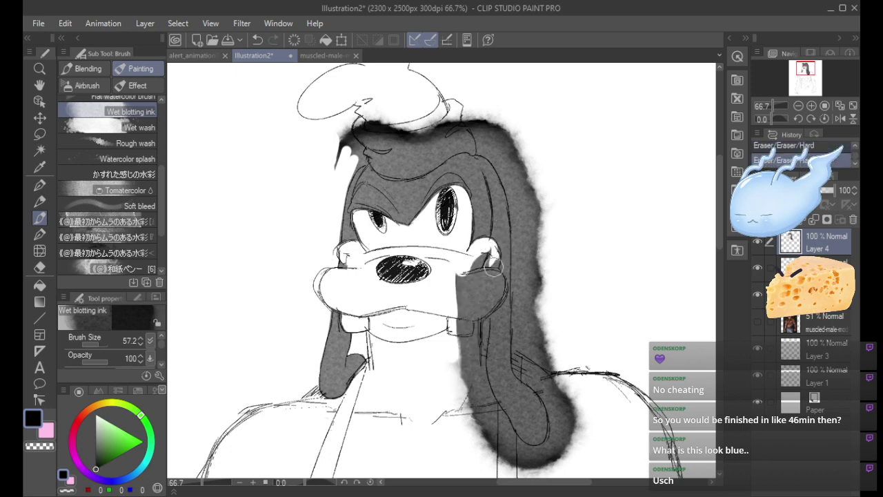
mouse_move(493, 268)
left_mouse_down()
mouse_move(483, 285)
mouse_move(469, 266)
mouse_move(455, 271)
mouse_move(485, 271)
mouse_move(481, 309)
mouse_move(487, 285)
mouse_move(474, 310)
mouse_move(492, 298)
left_mouse_up()
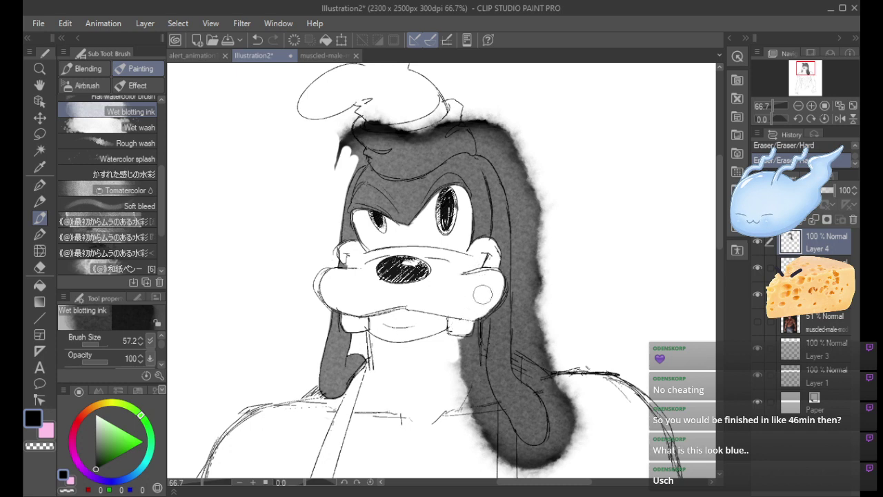
mouse_move(496, 283)
left_mouse_down()
mouse_move(476, 428)
mouse_move(461, 322)
mouse_move(435, 378)
mouse_move(447, 424)
mouse_move(468, 438)
left_mouse_up()
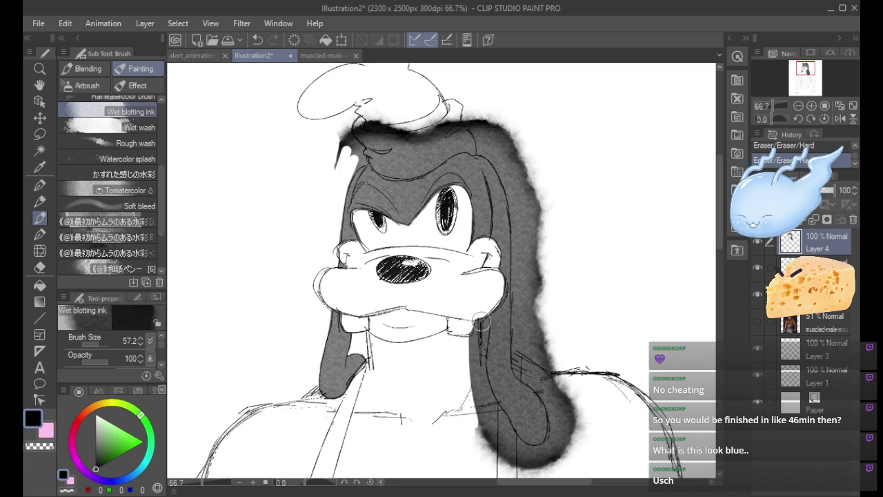
mouse_move(481, 322)
left_mouse_down()
mouse_move(479, 399)
mouse_move(483, 303)
mouse_move(470, 386)
mouse_move(488, 440)
mouse_move(498, 447)
mouse_move(477, 346)
left_mouse_up()
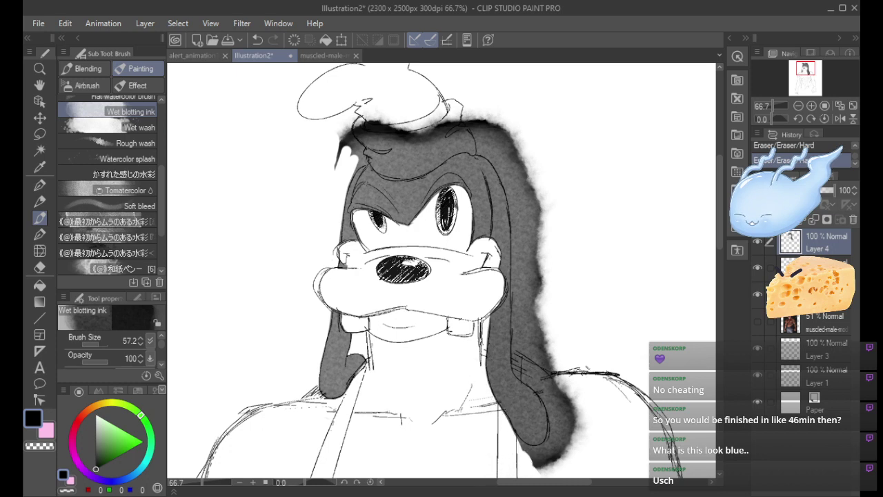
Erase the grey wash spilling outside the right ear's outer edge, from the top of the head down to the shoulder.
left_click_drag(517, 374, 521, 242)
left_click_drag(519, 336, 511, 210)
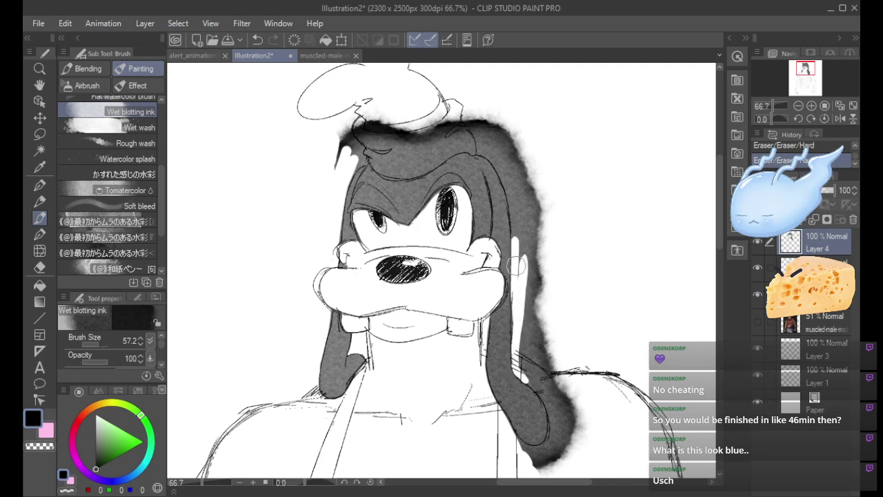
mouse_move(517, 266)
left_mouse_down()
mouse_move(518, 173)
mouse_move(532, 383)
mouse_move(520, 211)
mouse_move(542, 185)
mouse_move(534, 197)
mouse_move(503, 128)
mouse_move(525, 249)
mouse_move(505, 164)
mouse_move(510, 176)
mouse_move(510, 185)
mouse_move(481, 128)
mouse_move(500, 165)
mouse_move(481, 150)
mouse_move(470, 109)
mouse_move(484, 138)
mouse_move(474, 132)
mouse_move(486, 126)
mouse_move(520, 179)
left_mouse_up()
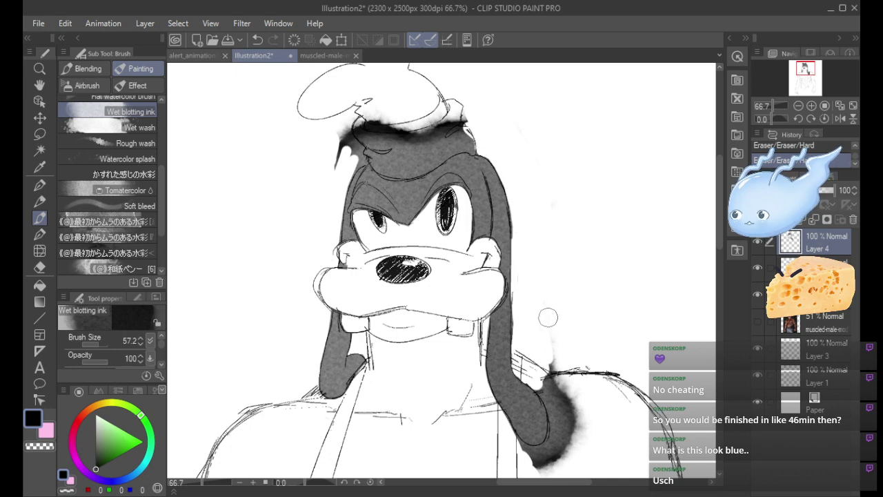
mouse_move(539, 371)
left_mouse_down()
mouse_move(541, 381)
mouse_move(553, 365)
mouse_move(547, 399)
left_mouse_up()
key("ctrl+z")
mouse_move(561, 442)
left_mouse_down()
mouse_move(551, 300)
mouse_move(544, 358)
mouse_move(579, 428)
mouse_move(582, 402)
left_mouse_up()
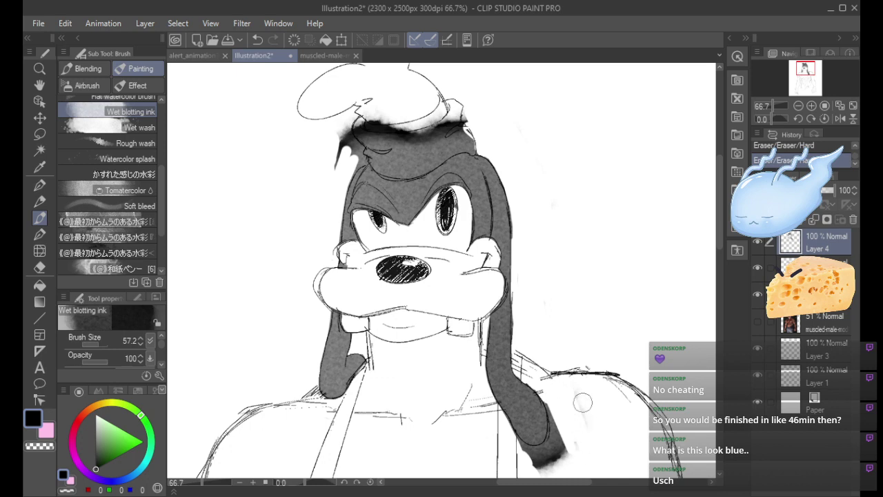
Erase the leftover grey wash around the rounded tip of the right ear on the chest.
scroll(721, 237, "down", 2)
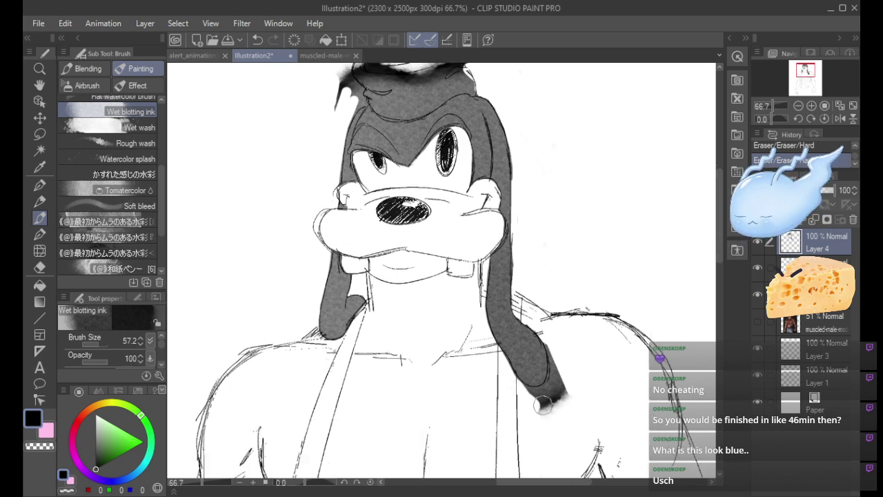
mouse_move(542, 405)
left_mouse_down()
mouse_move(529, 396)
mouse_move(532, 430)
left_mouse_up()
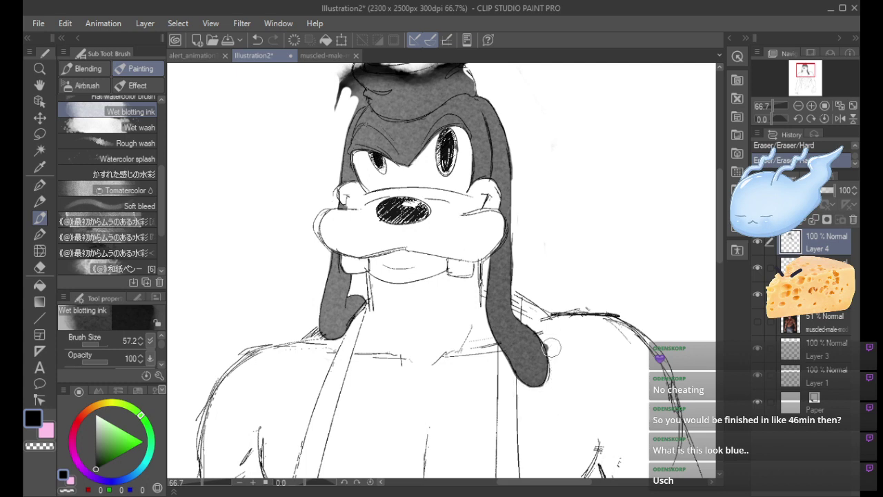
mouse_move(562, 334)
left_mouse_down()
mouse_move(551, 342)
mouse_move(559, 390)
mouse_move(558, 359)
left_mouse_up()
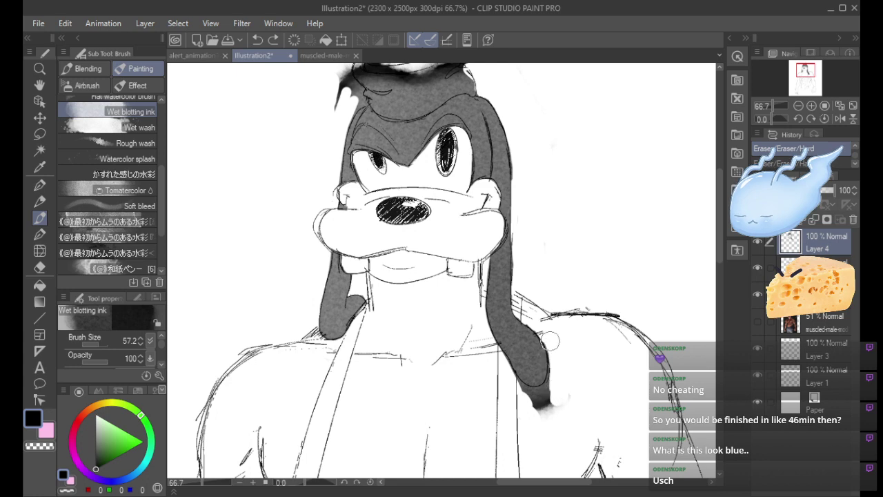
key("ctrl+y")
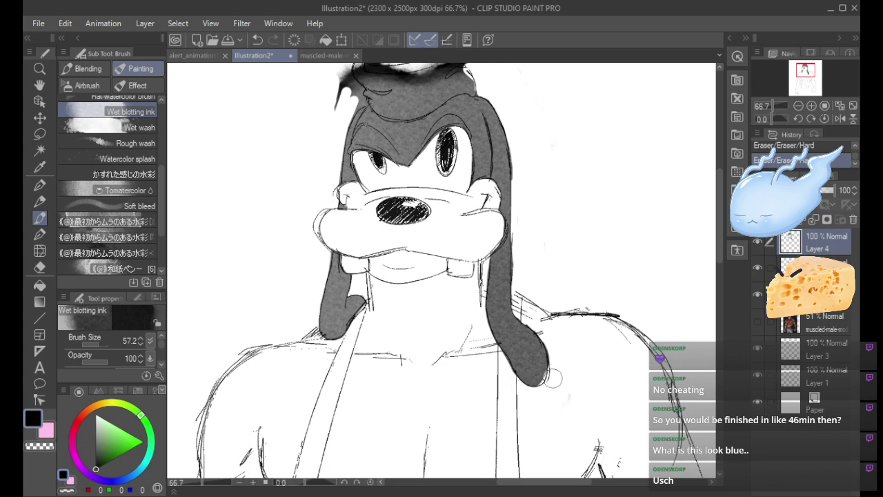
mouse_move(557, 386)
left_mouse_down()
mouse_move(536, 408)
mouse_move(554, 372)
mouse_move(564, 375)
mouse_move(559, 394)
mouse_move(537, 428)
mouse_move(543, 383)
mouse_move(542, 434)
mouse_move(535, 399)
left_mouse_up()
key("ctrl+y")
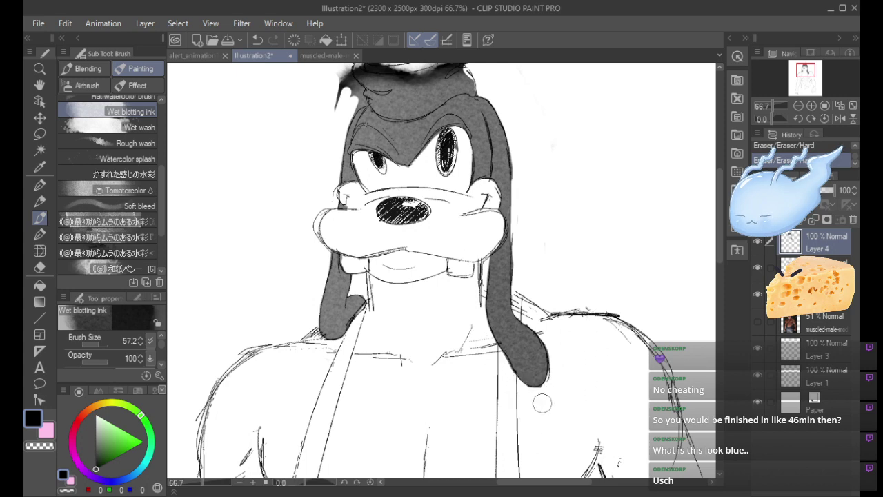
key("ctrl+z")
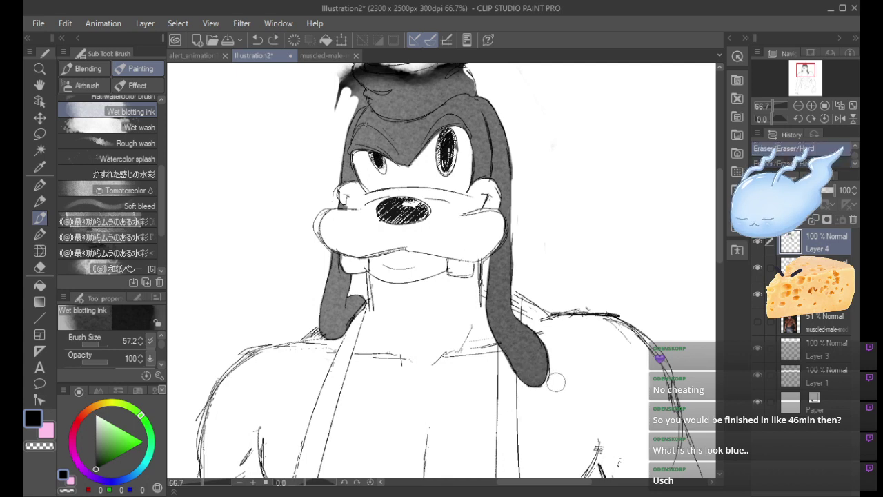
key("ctrl+y")
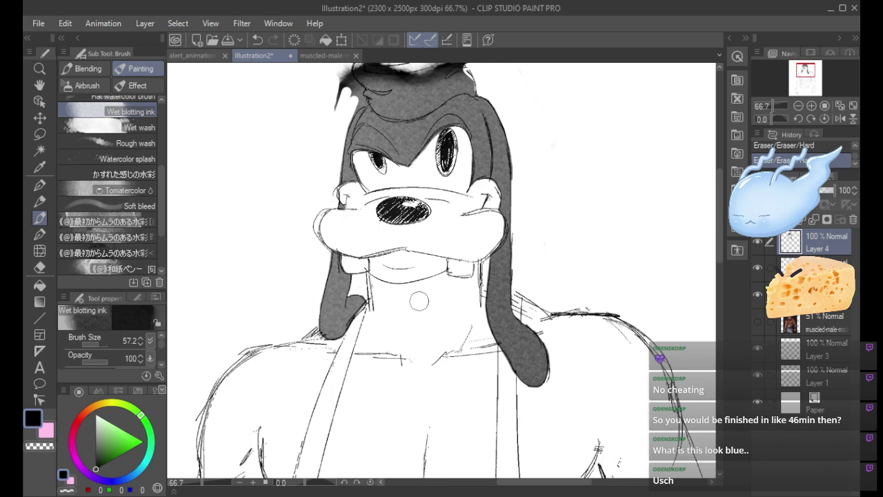
Erase the grey wash from the hat's brim and lower part, down to the top outline of the head.
scroll(352, 171, "up", 3)
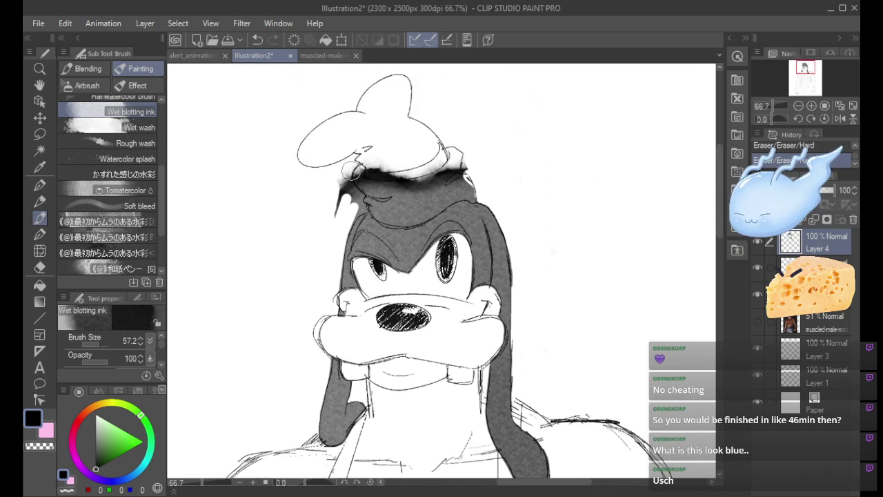
mouse_move(352, 171)
left_mouse_down()
mouse_move(333, 225)
mouse_move(369, 185)
mouse_move(339, 224)
mouse_move(371, 198)
mouse_move(338, 234)
mouse_move(377, 198)
mouse_move(371, 202)
mouse_move(369, 166)
mouse_move(376, 145)
mouse_move(378, 210)
mouse_move(437, 199)
mouse_move(381, 210)
mouse_move(424, 205)
mouse_move(383, 210)
mouse_move(409, 220)
mouse_move(433, 198)
left_mouse_up()
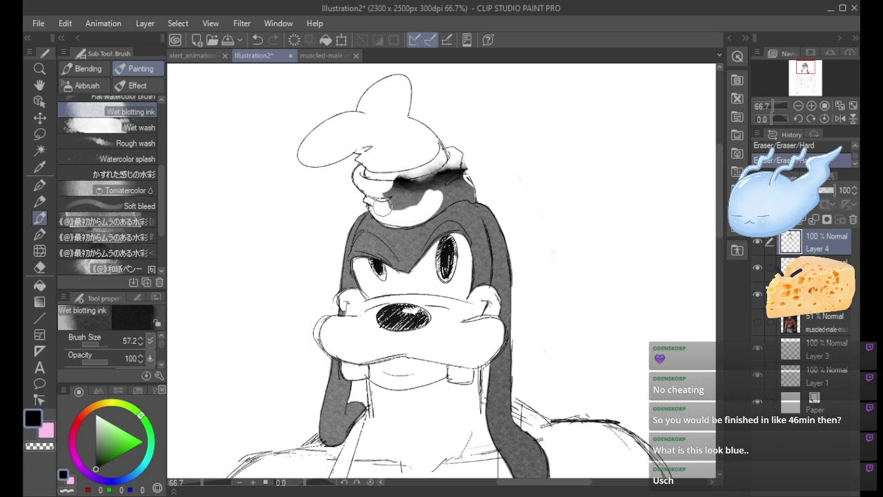
mouse_move(390, 218)
left_mouse_down()
mouse_move(408, 166)
mouse_move(419, 166)
mouse_move(420, 199)
mouse_move(405, 193)
mouse_move(405, 176)
mouse_move(470, 166)
mouse_move(425, 209)
mouse_move(469, 181)
mouse_move(450, 192)
mouse_move(483, 190)
left_mouse_up()
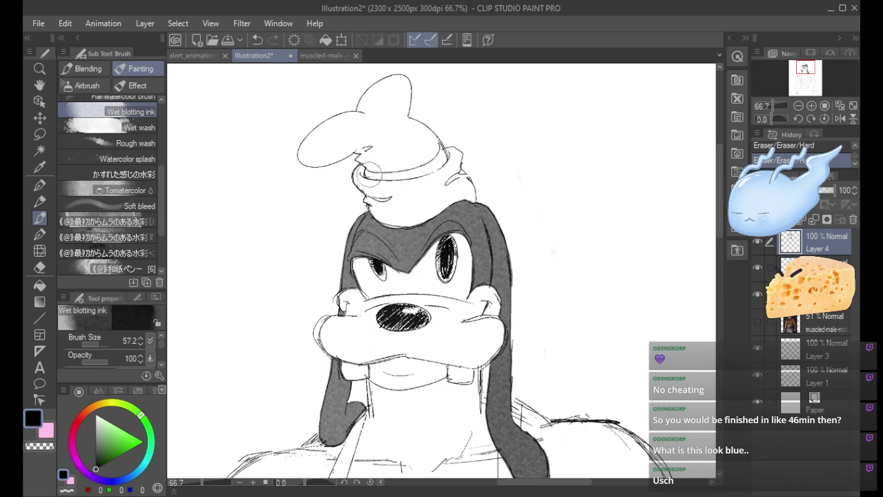
Paint the hat band with grey Wet blotting ink and erase the wash spilling onto the hat's crown, brim and background.
mouse_move(370, 176)
left_mouse_down()
mouse_move(422, 164)
mouse_move(459, 142)
mouse_move(436, 138)
left_mouse_up()
mouse_move(376, 160)
left_mouse_down()
mouse_move(402, 158)
mouse_move(425, 131)
mouse_move(370, 159)
mouse_move(381, 165)
mouse_move(428, 149)
mouse_move(416, 156)
mouse_move(443, 124)
left_mouse_up()
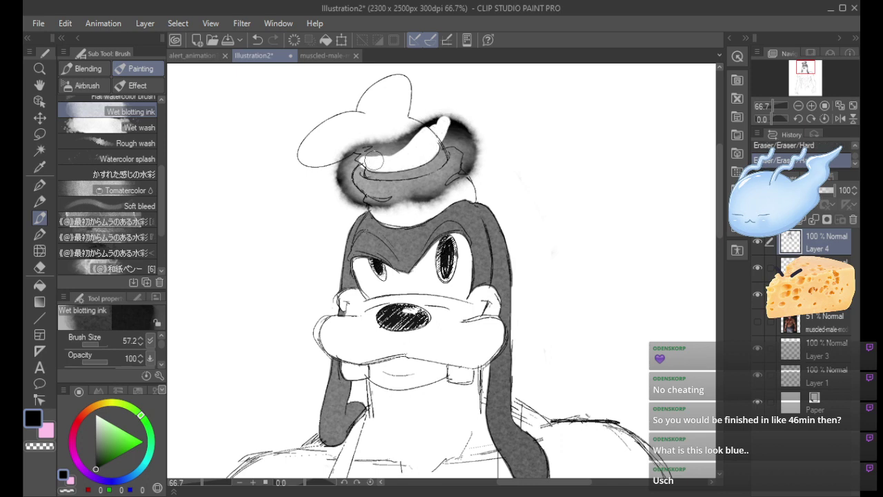
mouse_move(369, 189)
left_mouse_down()
mouse_move(340, 181)
mouse_move(372, 195)
left_mouse_up()
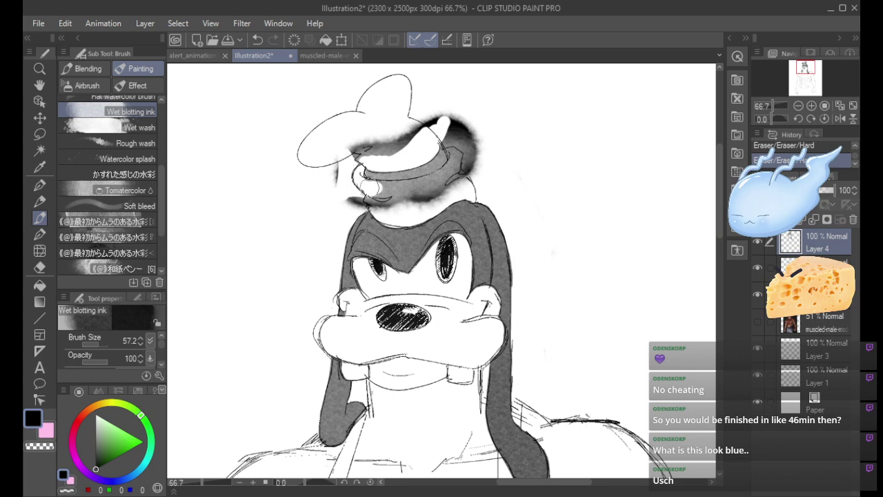
key("ctrl+z")
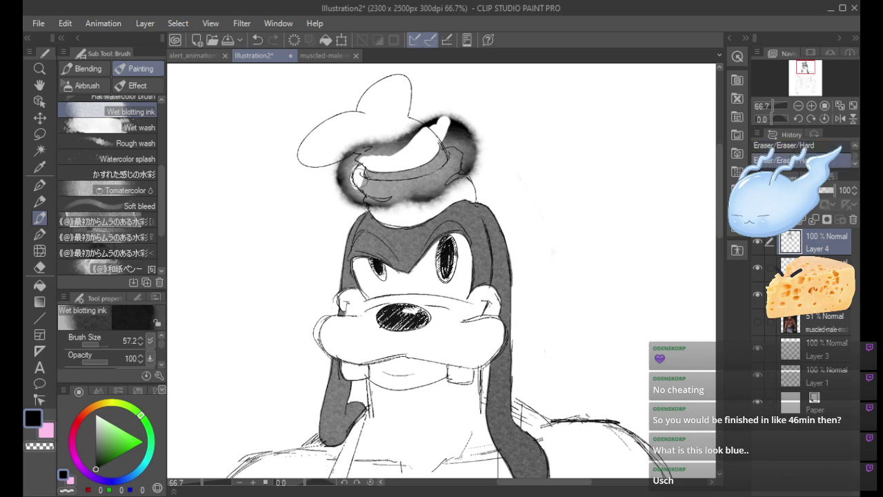
key("ctrl+y")
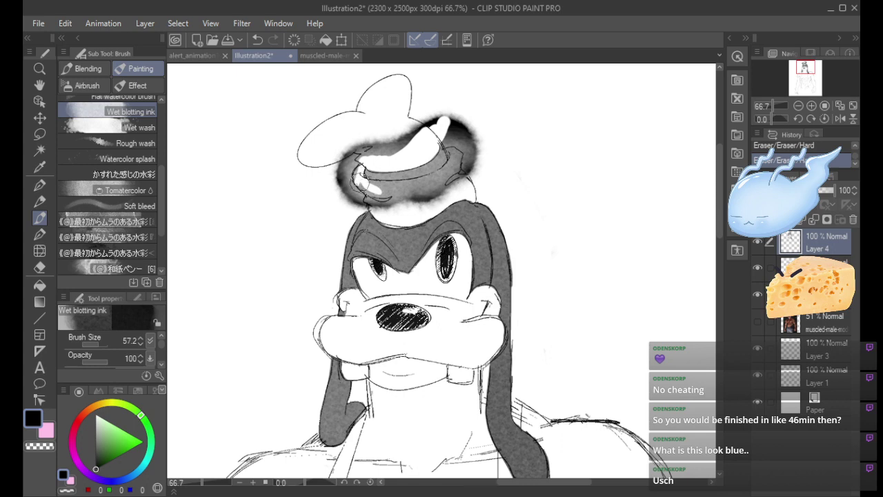
mouse_move(366, 184)
left_mouse_down()
mouse_move(427, 182)
mouse_move(465, 143)
mouse_move(378, 186)
mouse_move(448, 176)
mouse_move(422, 185)
mouse_move(459, 160)
mouse_move(458, 143)
mouse_move(433, 134)
mouse_move(442, 126)
mouse_move(456, 163)
mouse_move(439, 125)
mouse_move(457, 163)
mouse_move(481, 178)
mouse_move(470, 134)
left_mouse_up()
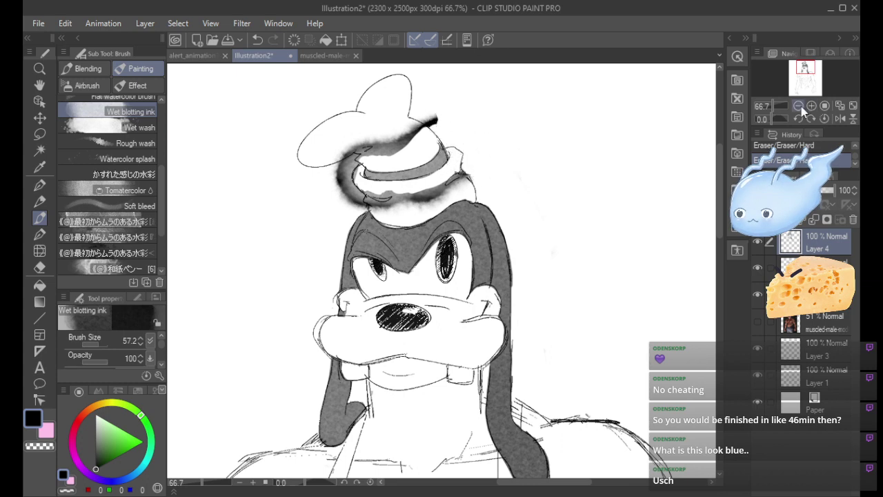
mouse_move(431, 123)
left_mouse_down()
mouse_move(366, 149)
mouse_move(365, 165)
mouse_move(398, 143)
mouse_move(386, 146)
left_mouse_up()
mouse_move(325, 189)
left_mouse_down()
mouse_move(356, 184)
mouse_move(347, 195)
mouse_move(377, 195)
mouse_move(342, 197)
mouse_move(352, 200)
mouse_move(416, 194)
mouse_move(346, 205)
mouse_move(451, 183)
mouse_move(388, 201)
mouse_move(405, 207)
mouse_move(382, 212)
mouse_move(431, 196)
left_mouse_up()
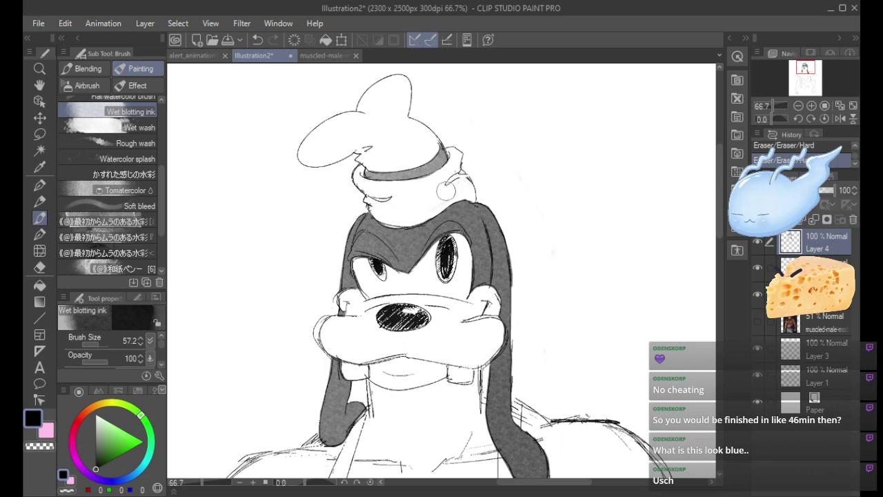
Add a new raster layer and paint a grey ink wash over the neck, torso and both arms down to the gloves.
scroll(798, 99, "down", 3)
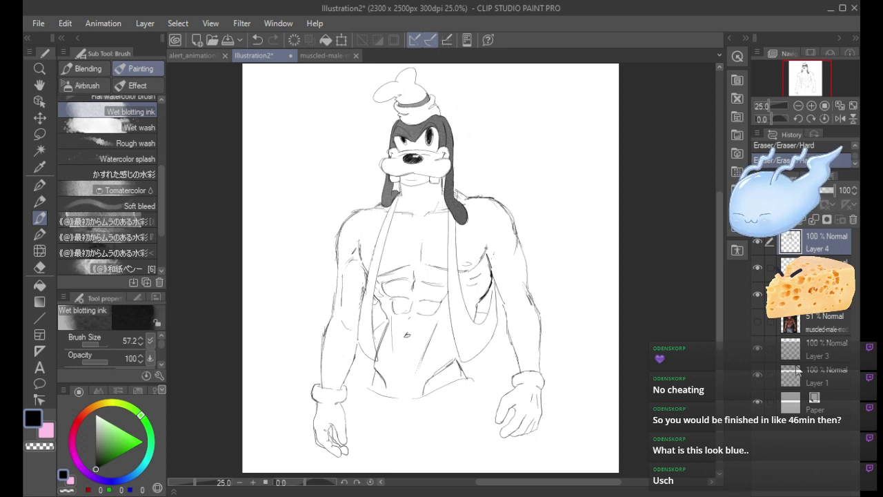
mouse_move(326, 344)
left_mouse_down()
mouse_move(323, 382)
mouse_move(344, 349)
mouse_move(349, 371)
mouse_move(334, 303)
mouse_move(332, 314)
mouse_move(348, 227)
mouse_move(351, 259)
mouse_move(373, 232)
left_mouse_up()
key("ctrl+z")
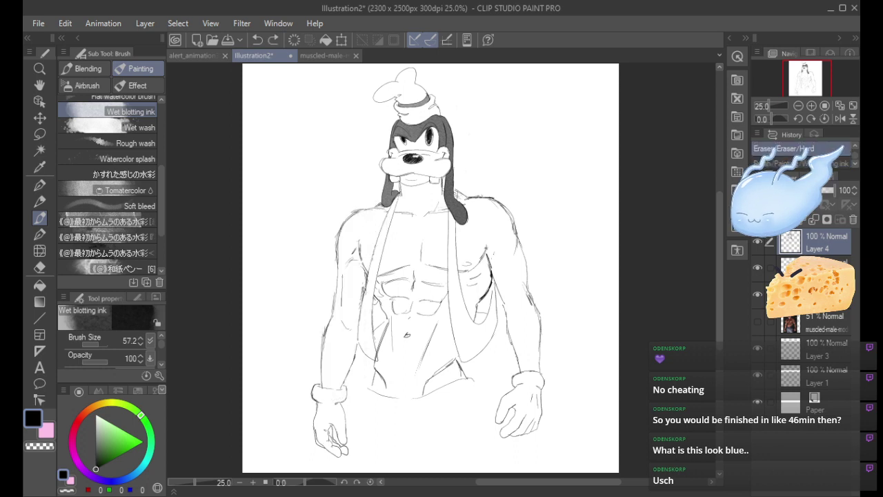
key("ctrl+shift+n")
mouse_move(323, 342)
left_mouse_down()
mouse_move(332, 382)
mouse_move(356, 341)
mouse_move(345, 353)
mouse_move(336, 315)
mouse_move(345, 224)
mouse_move(351, 292)
mouse_move(405, 193)
mouse_move(419, 193)
mouse_move(400, 189)
mouse_move(394, 197)
mouse_move(435, 186)
mouse_move(440, 193)
mouse_move(387, 246)
mouse_move(378, 395)
mouse_move(383, 366)
mouse_move(396, 363)
mouse_move(410, 403)
mouse_move(447, 345)
mouse_move(458, 374)
mouse_move(450, 293)
mouse_move(447, 316)
mouse_move(428, 222)
mouse_move(401, 240)
left_mouse_up()
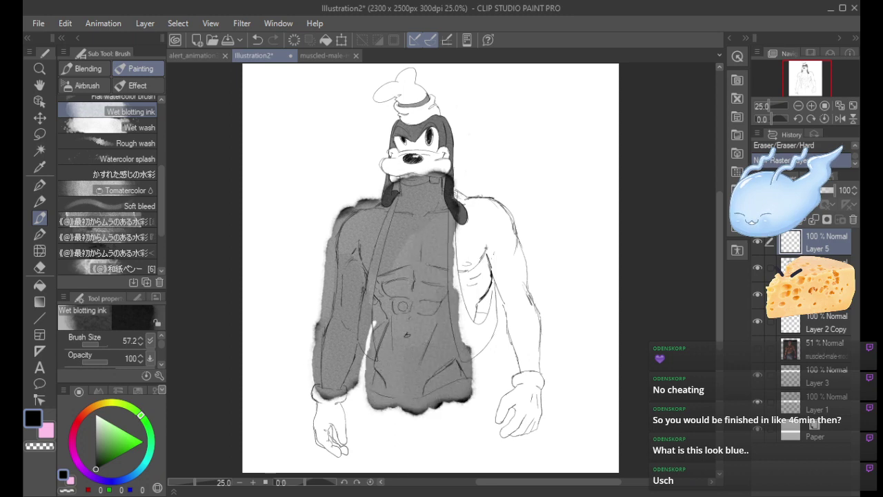
mouse_move(402, 294)
left_mouse_down()
mouse_move(461, 276)
mouse_move(476, 304)
mouse_move(484, 276)
mouse_move(464, 184)
mouse_move(480, 228)
mouse_move(506, 219)
left_mouse_up()
mouse_move(520, 237)
left_mouse_down()
mouse_move(497, 308)
mouse_move(521, 275)
mouse_move(526, 351)
mouse_move(536, 322)
mouse_move(525, 263)
mouse_move(494, 199)
mouse_move(505, 243)
left_mouse_up()
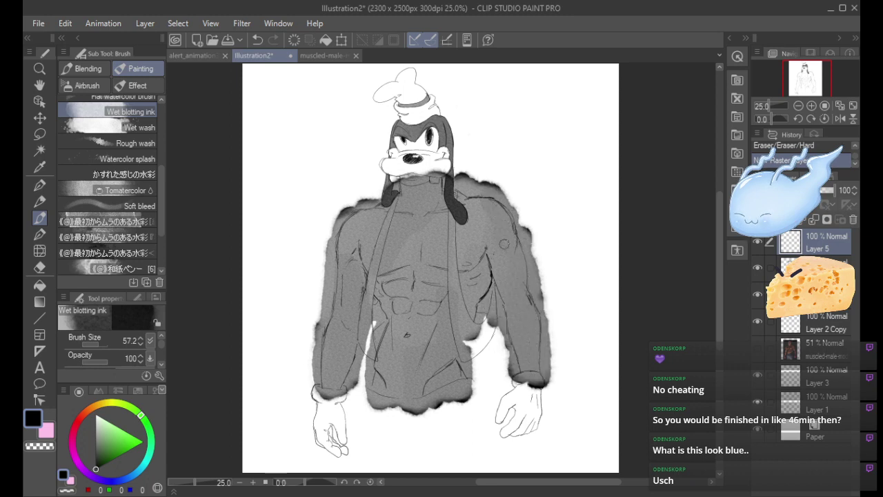
mouse_move(516, 342)
left_mouse_down()
mouse_move(494, 243)
mouse_move(380, 236)
mouse_move(351, 207)
mouse_move(354, 219)
left_mouse_up()
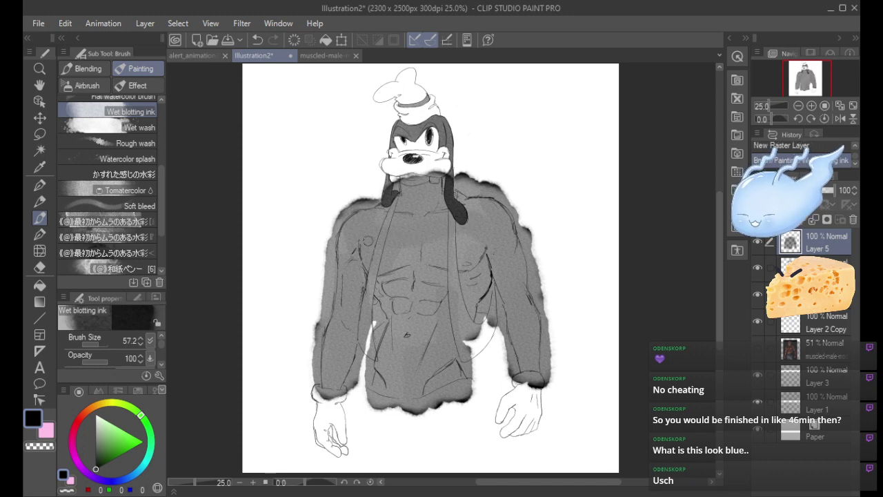
Erase the body wash from the left ear, the teeth, the chin and the lower edge of the muzzle.
left_click(812, 105)
left_click(812, 105)
left_click_drag(805, 80, 801, 81)
left_click_drag(387, 133, 370, 132)
left_click_drag(366, 131, 372, 132)
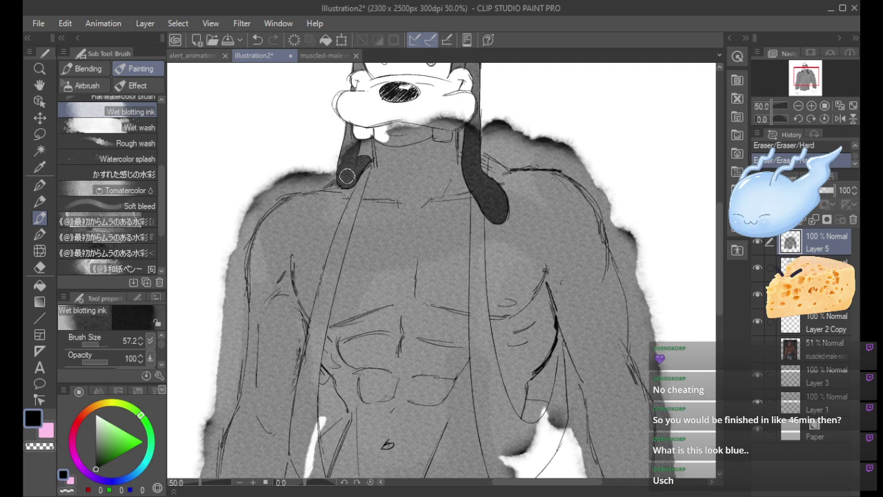
mouse_move(347, 176)
left_mouse_down()
mouse_move(350, 145)
mouse_move(346, 181)
mouse_move(365, 156)
mouse_move(364, 125)
mouse_move(356, 163)
left_mouse_up()
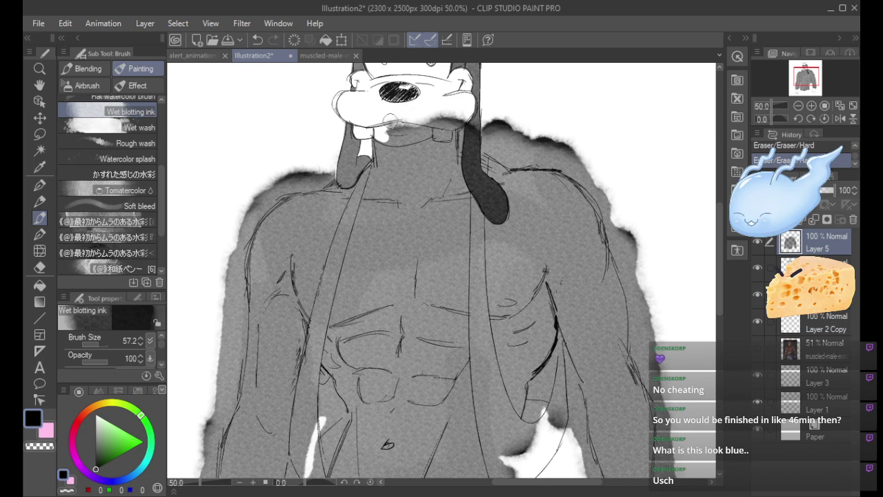
mouse_move(395, 139)
left_mouse_down()
mouse_move(432, 124)
mouse_move(425, 123)
left_mouse_up()
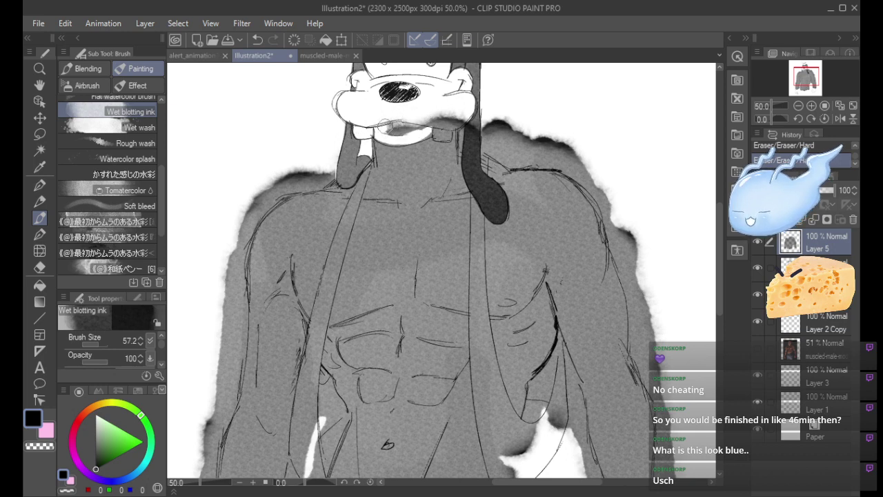
mouse_move(404, 128)
left_mouse_down()
mouse_move(444, 108)
mouse_move(438, 124)
mouse_move(416, 135)
mouse_move(436, 118)
mouse_move(427, 133)
mouse_move(441, 120)
mouse_move(436, 134)
mouse_move(452, 116)
left_mouse_up()
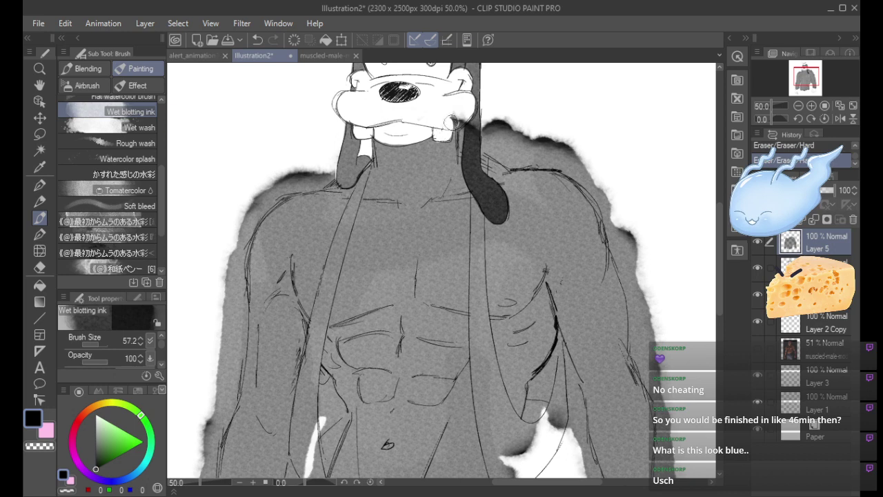
key("ctrl+z")
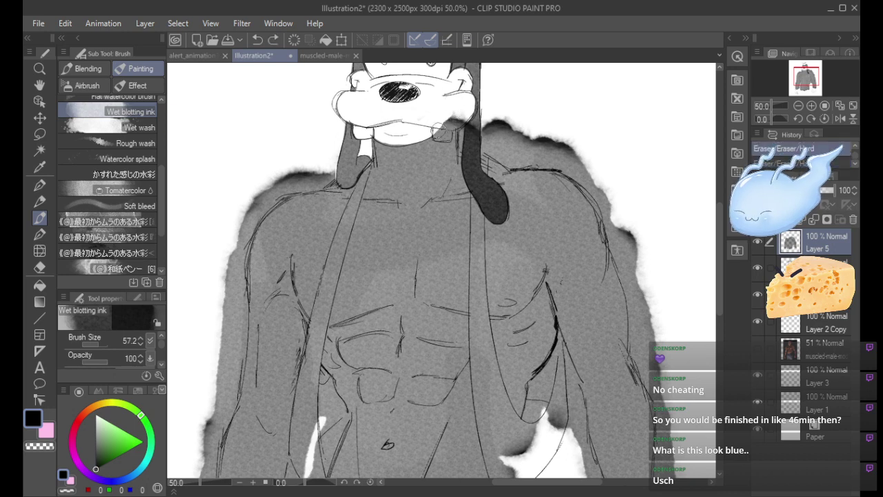
key("ctrl+y")
Erase the body wash overlapping the right ear down to its tip and from the top of the right overall strap.
mouse_move(447, 115)
left_mouse_down()
mouse_move(410, 115)
mouse_move(463, 104)
mouse_move(451, 123)
mouse_move(476, 74)
mouse_move(498, 77)
mouse_move(472, 102)
mouse_move(468, 128)
mouse_move(463, 116)
mouse_move(443, 136)
mouse_move(452, 109)
mouse_move(463, 149)
mouse_move(475, 104)
mouse_move(474, 126)
mouse_move(464, 123)
mouse_move(466, 110)
mouse_move(480, 180)
mouse_move(470, 147)
mouse_move(466, 159)
mouse_move(497, 216)
mouse_move(495, 182)
mouse_move(477, 155)
mouse_move(483, 200)
mouse_move(468, 169)
mouse_move(495, 216)
mouse_move(499, 195)
mouse_move(497, 214)
mouse_move(494, 191)
mouse_move(473, 164)
mouse_move(497, 214)
left_mouse_up()
key("ctrl+z")
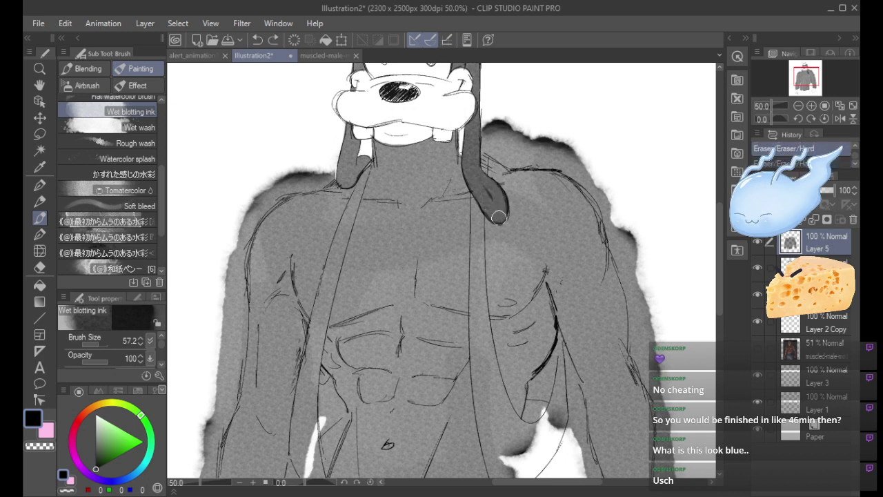
left_click_drag(497, 212, 494, 192)
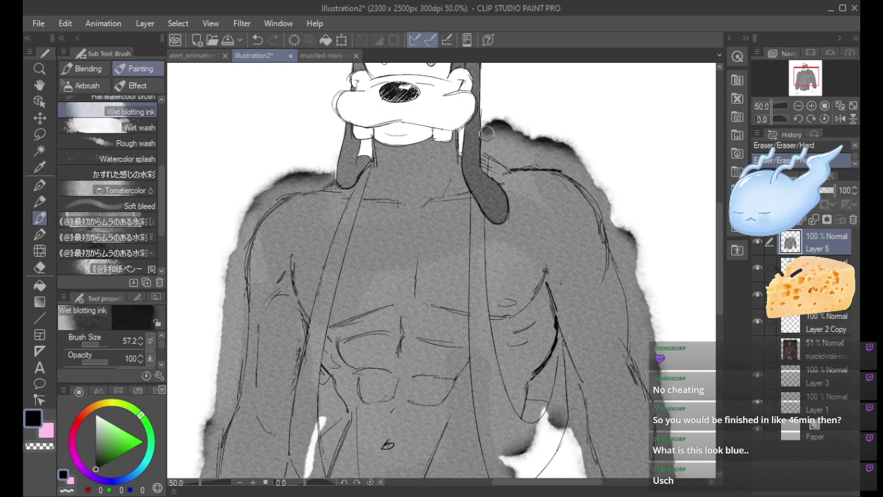
mouse_move(486, 124)
left_mouse_down()
mouse_move(481, 165)
mouse_move(491, 156)
mouse_move(479, 259)
mouse_move(480, 176)
mouse_move(475, 236)
left_mouse_up()
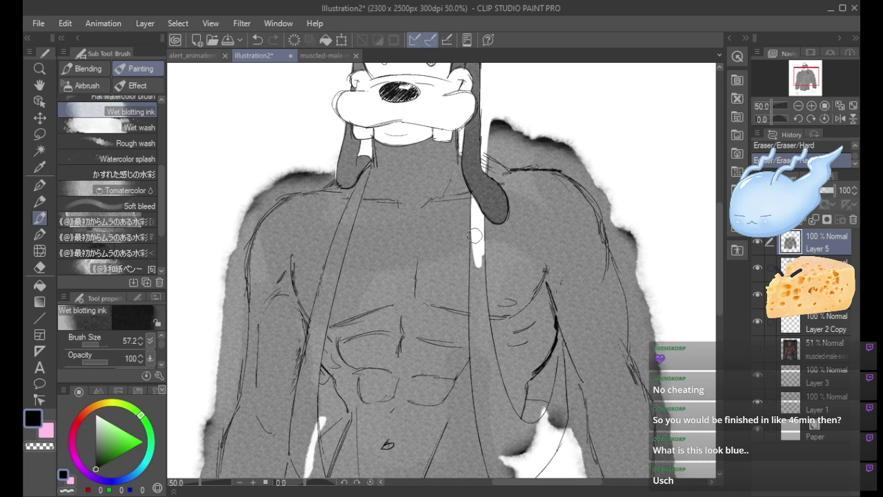
Erase the body wash outside the right shoulder and down the outer edge of the right upper arm.
mouse_move(488, 126)
left_mouse_down()
mouse_move(480, 191)
mouse_move(504, 85)
left_mouse_up()
mouse_move(495, 147)
left_mouse_down()
mouse_move(505, 158)
mouse_move(498, 141)
mouse_move(514, 128)
mouse_move(507, 124)
left_mouse_up()
left_click_drag(520, 160, 595, 167)
mouse_move(553, 148)
left_mouse_down()
mouse_move(531, 145)
mouse_move(519, 130)
left_mouse_up()
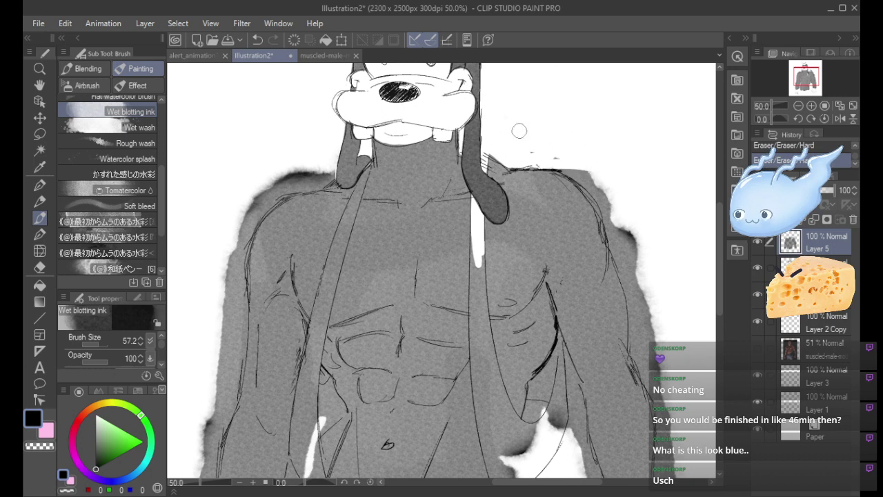
mouse_move(557, 161)
left_mouse_down()
mouse_move(579, 173)
mouse_move(604, 206)
left_mouse_up()
mouse_move(582, 175)
left_mouse_down()
mouse_move(608, 206)
mouse_move(615, 245)
mouse_move(612, 237)
mouse_move(648, 284)
mouse_move(628, 205)
mouse_move(658, 286)
mouse_move(614, 210)
mouse_move(617, 253)
mouse_move(635, 303)
mouse_move(627, 264)
mouse_move(645, 295)
mouse_move(654, 344)
mouse_move(617, 256)
left_mouse_up()
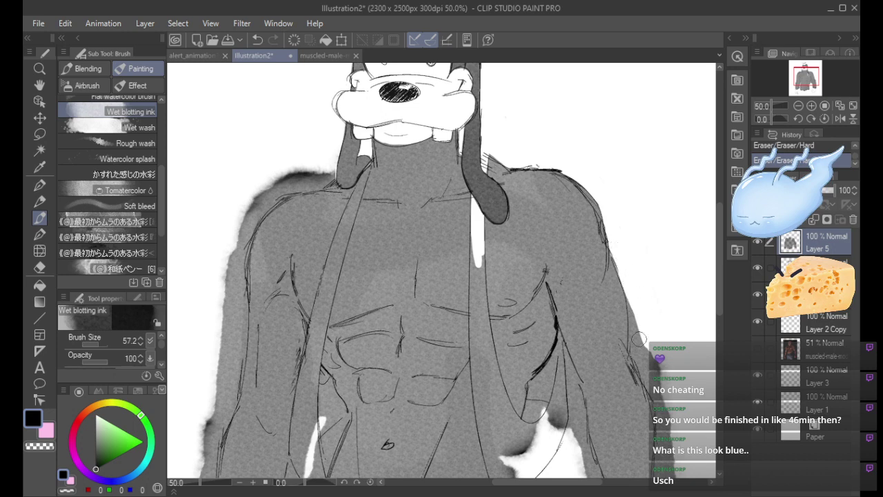
left_click_drag(639, 338, 629, 284)
mouse_move(639, 340)
left_mouse_down()
mouse_move(643, 370)
mouse_move(657, 368)
mouse_move(666, 395)
left_mouse_up()
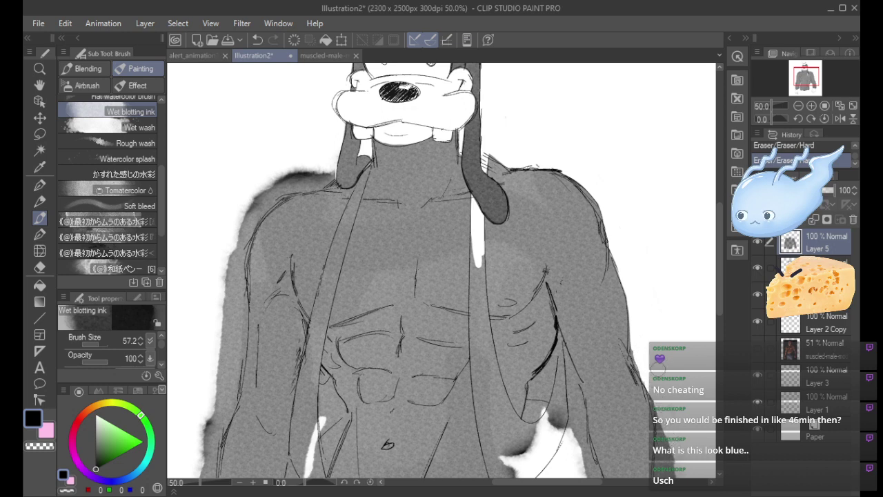
Erase the body wash from inside the right overall strap, from the chest down past the ribs.
mouse_move(481, 228)
left_mouse_down()
mouse_move(476, 331)
mouse_move(475, 234)
mouse_move(472, 264)
left_mouse_up()
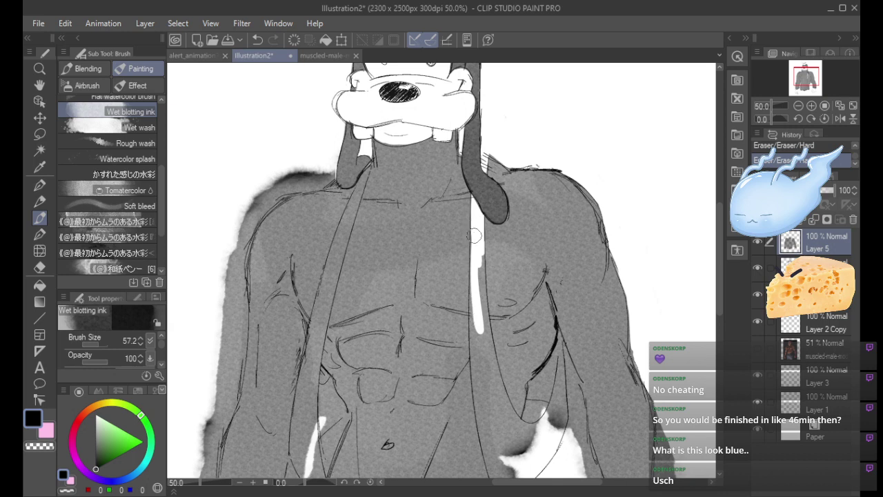
mouse_move(474, 226)
left_mouse_down()
mouse_move(483, 335)
mouse_move(481, 237)
mouse_move(482, 304)
left_mouse_up()
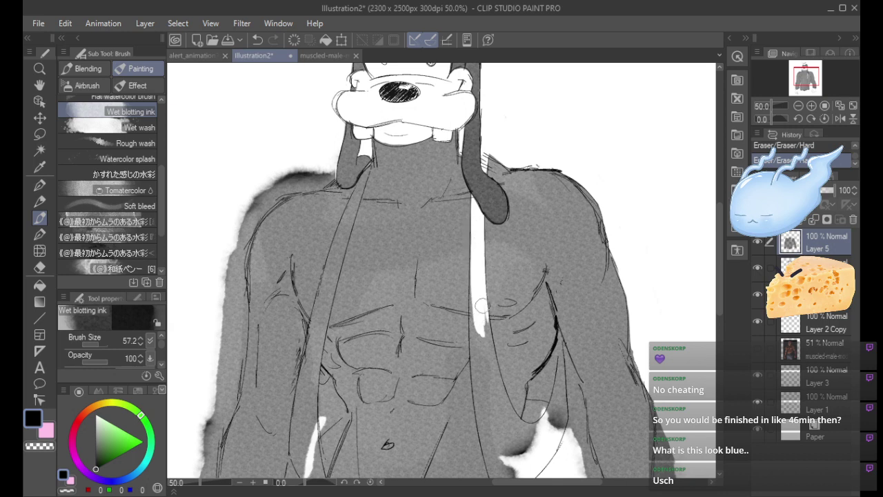
mouse_move(478, 267)
left_mouse_down()
mouse_move(479, 366)
mouse_move(475, 251)
mouse_move(477, 390)
mouse_move(479, 308)
mouse_move(496, 426)
left_mouse_up()
mouse_move(482, 298)
left_mouse_down()
mouse_move(501, 409)
mouse_move(481, 296)
mouse_move(508, 444)
left_mouse_up()
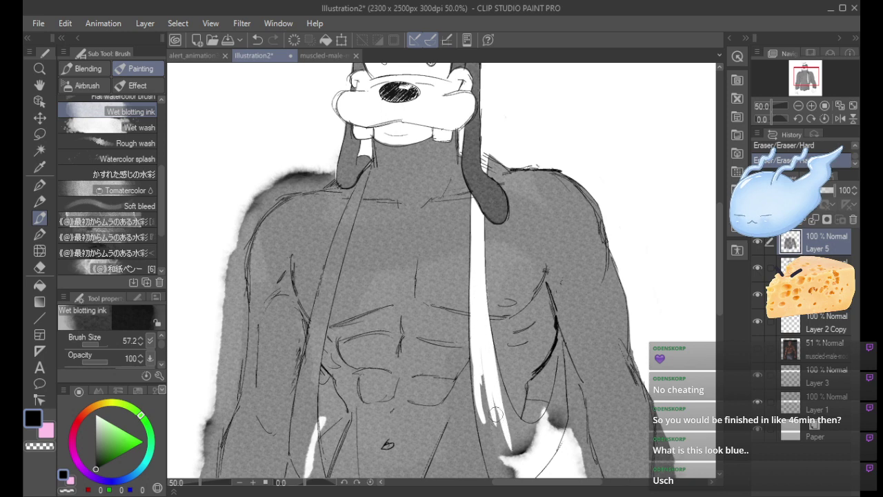
key("ctrl+z")
key("ctrl+z")
mouse_move(487, 315)
left_mouse_down()
mouse_move(504, 436)
mouse_move(476, 312)
mouse_move(492, 414)
left_mouse_up()
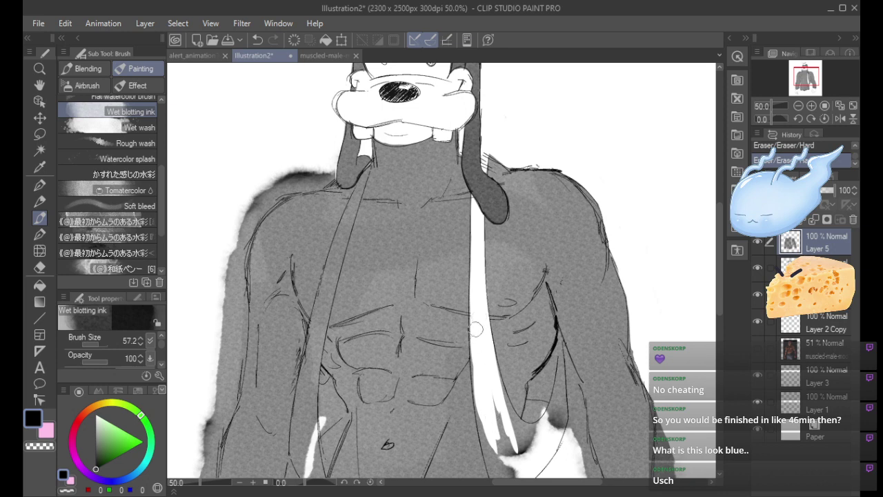
left_click_drag(476, 329, 475, 367)
Erase the body wash from the lower end of the right strap, where it widens into the hanging overall flap beside the waist.
scroll(721, 254, "down", 3)
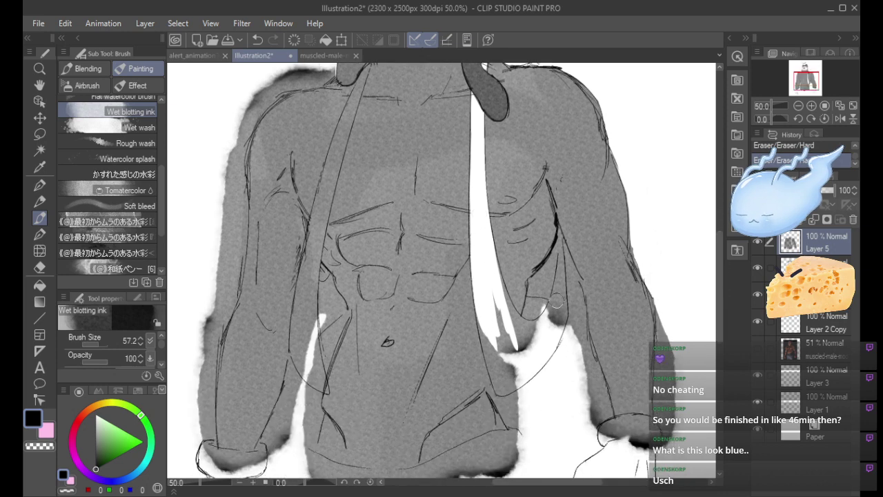
mouse_move(481, 300)
left_mouse_down()
mouse_move(487, 362)
mouse_move(499, 387)
left_mouse_up()
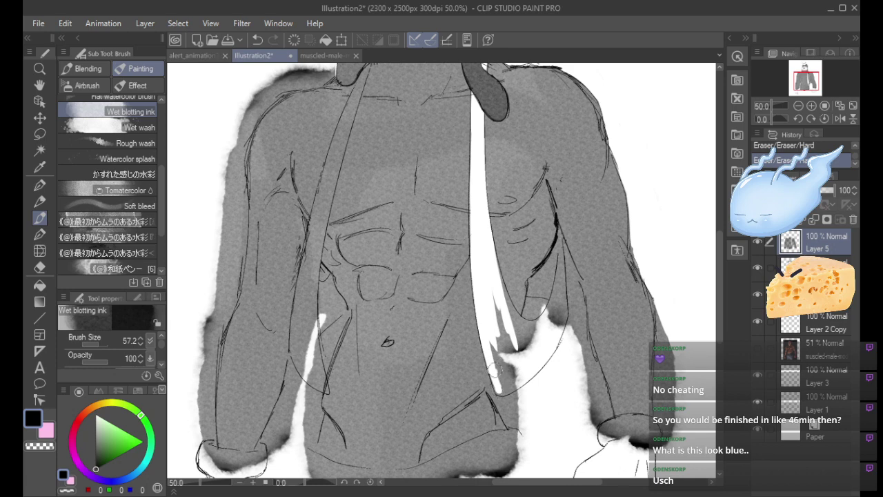
key("ctrl+z")
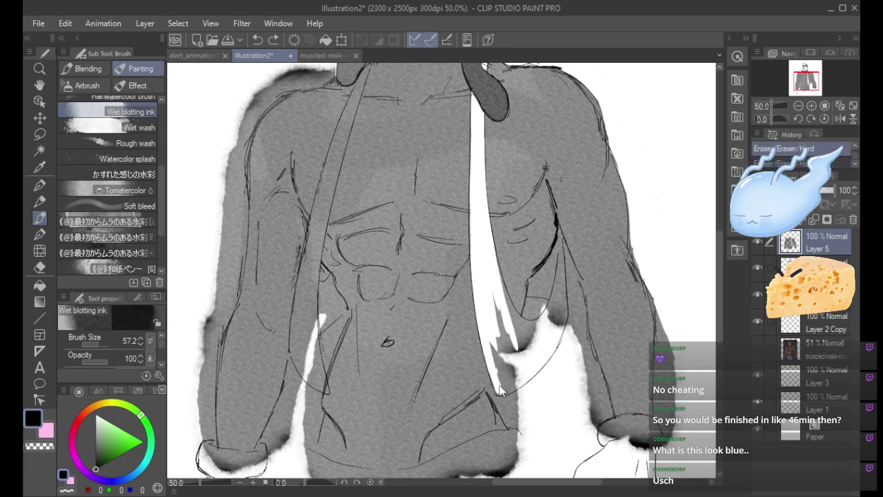
key("ctrl+y")
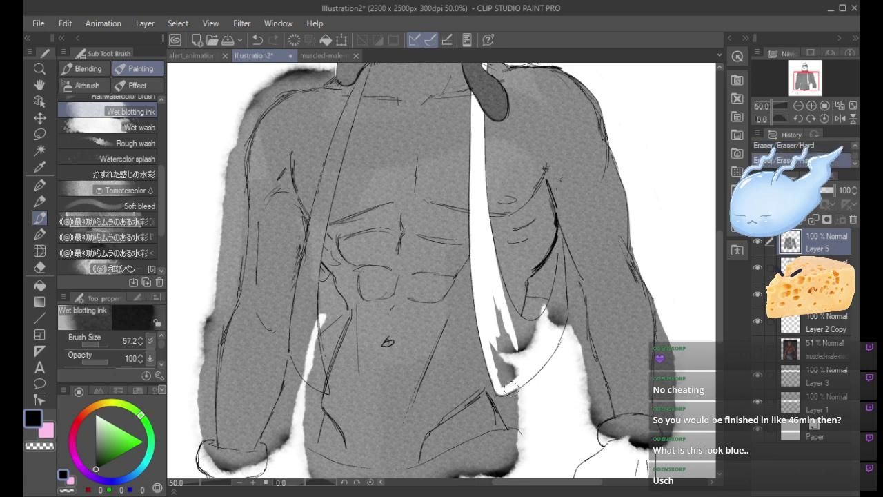
mouse_move(538, 359)
left_mouse_down()
mouse_move(507, 383)
mouse_move(494, 355)
mouse_move(506, 373)
mouse_move(505, 340)
left_mouse_up()
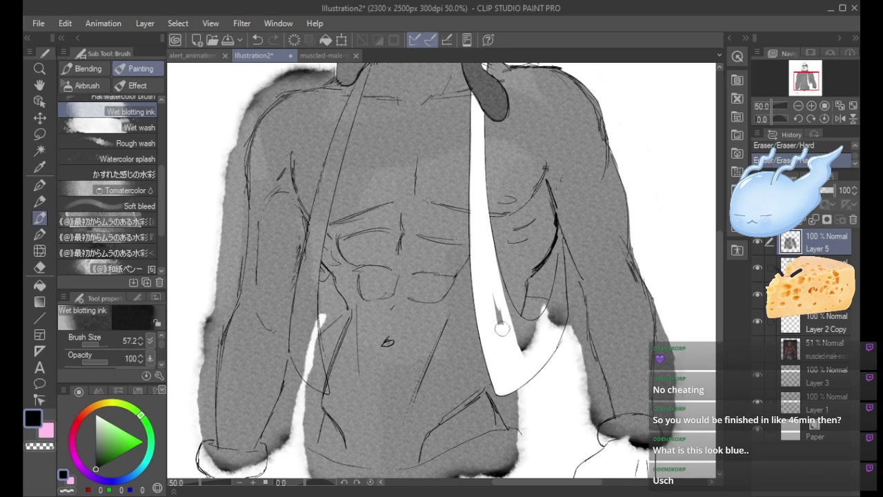
key("ctrl+z")
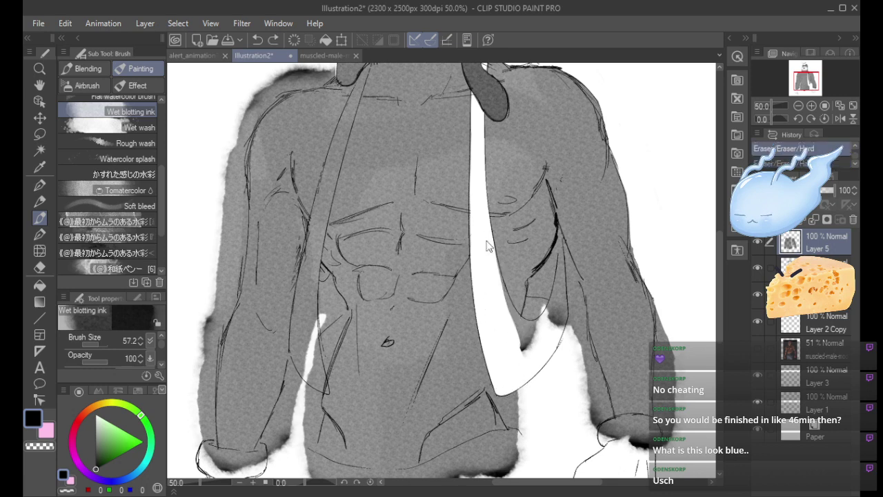
key("ctrl+y")
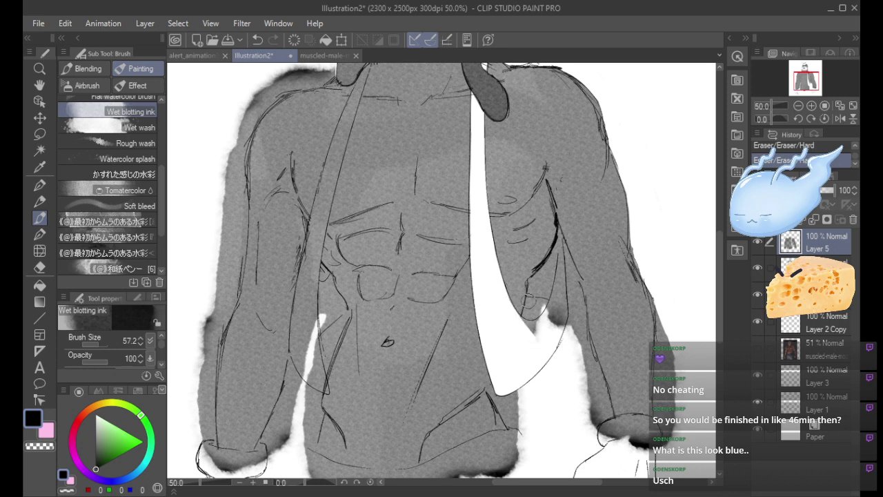
Erase the body wash between the torso and the right arm, and around the right glove cuff and outer forearm.
mouse_move(523, 323)
left_mouse_down()
mouse_move(539, 296)
mouse_move(526, 317)
mouse_move(545, 292)
mouse_move(527, 286)
mouse_move(550, 258)
mouse_move(558, 227)
mouse_move(541, 275)
left_mouse_up()
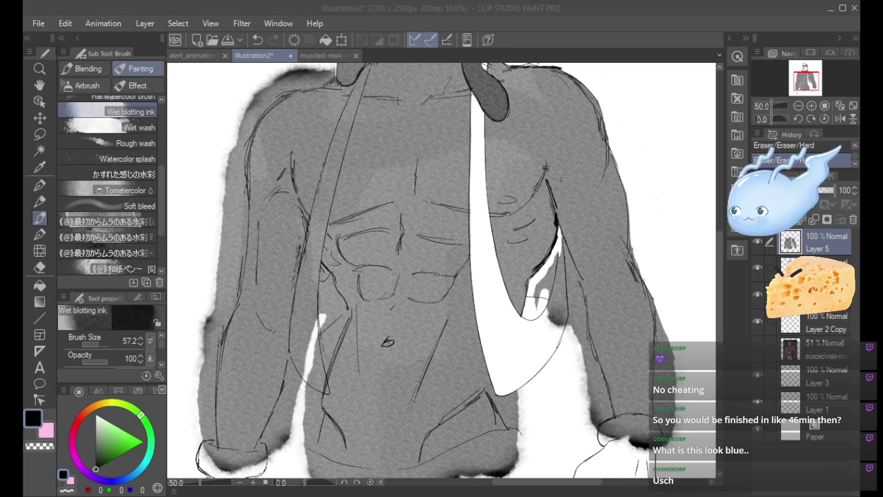
mouse_move(555, 271)
left_mouse_down()
mouse_move(535, 296)
mouse_move(550, 318)
mouse_move(557, 303)
mouse_move(565, 332)
mouse_move(556, 269)
mouse_move(558, 295)
mouse_move(564, 237)
mouse_move(574, 318)
mouse_move(584, 310)
mouse_move(576, 318)
mouse_move(591, 358)
mouse_move(586, 302)
mouse_move(604, 420)
mouse_move(587, 349)
mouse_move(610, 431)
mouse_move(569, 345)
mouse_move(586, 387)
mouse_move(555, 274)
mouse_move(571, 308)
mouse_move(574, 292)
mouse_move(583, 346)
left_mouse_up()
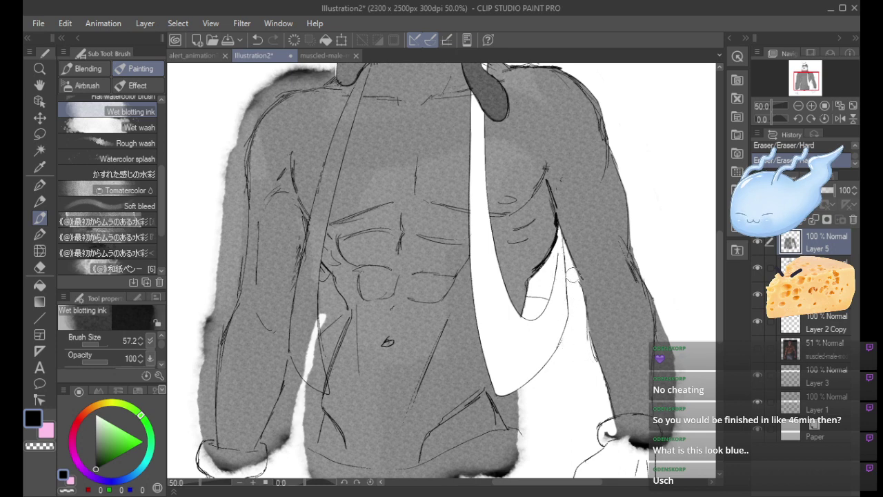
mouse_move(605, 436)
left_mouse_down()
mouse_move(655, 422)
mouse_move(618, 418)
mouse_move(662, 442)
mouse_move(588, 451)
left_mouse_up()
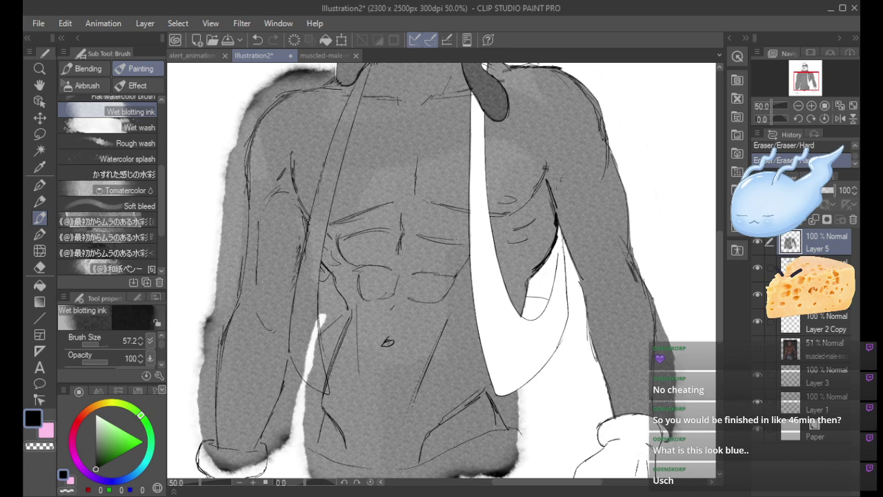
mouse_move(659, 425)
left_mouse_down()
mouse_move(661, 306)
mouse_move(678, 347)
left_mouse_up()
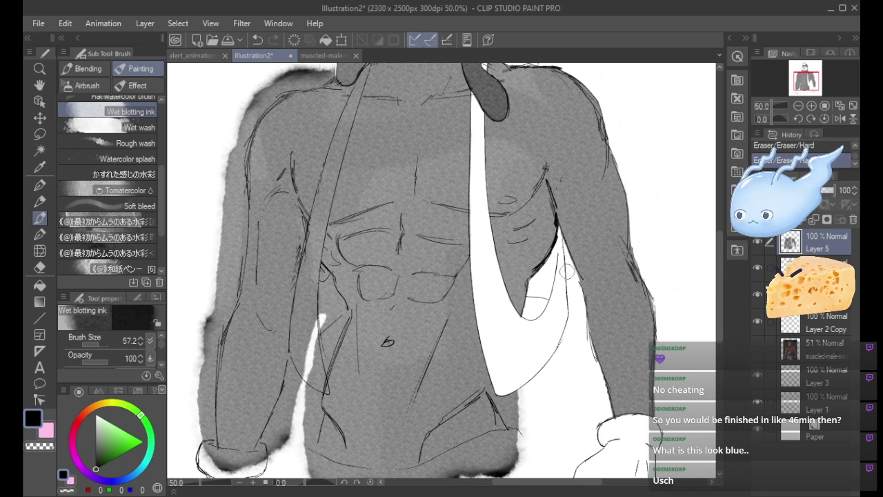
Erase the body wash between the torso and the left arm, following the inner edge of the forearm down to the glove cuff.
mouse_move(318, 391)
left_mouse_down()
mouse_move(305, 449)
mouse_move(340, 316)
mouse_move(323, 270)
mouse_move(329, 289)
mouse_move(308, 262)
mouse_move(312, 289)
mouse_move(309, 263)
mouse_move(295, 359)
mouse_move(304, 289)
left_mouse_up()
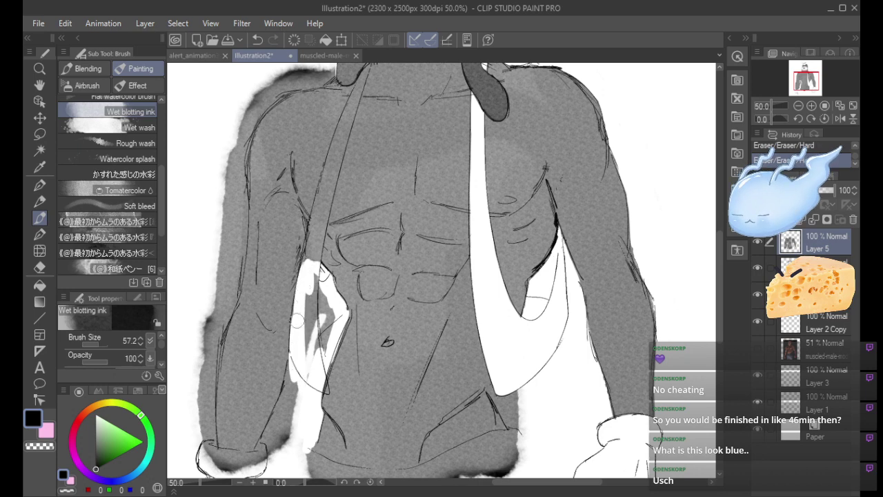
mouse_move(297, 320)
left_mouse_down()
mouse_move(309, 297)
mouse_move(332, 333)
left_mouse_up()
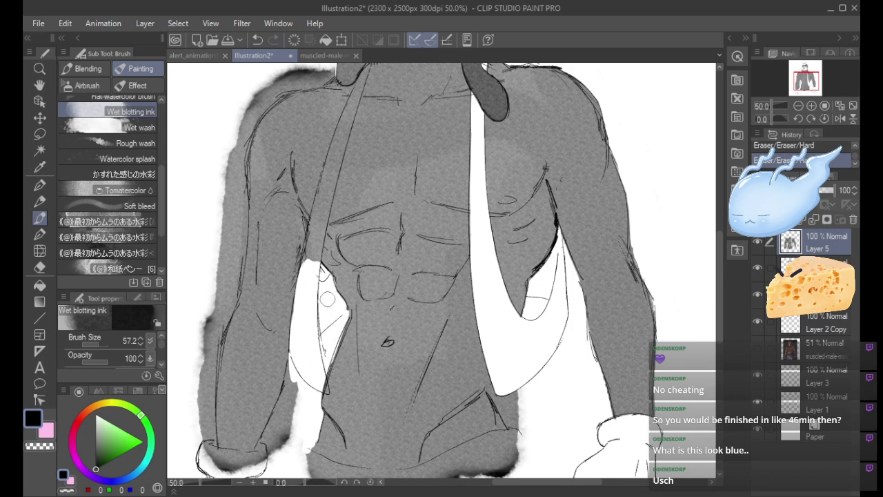
scroll(686, 222, "down", 3)
mouse_move(261, 399)
left_mouse_down()
mouse_move(288, 335)
mouse_move(256, 392)
mouse_move(293, 286)
left_mouse_up()
key("ctrl+z")
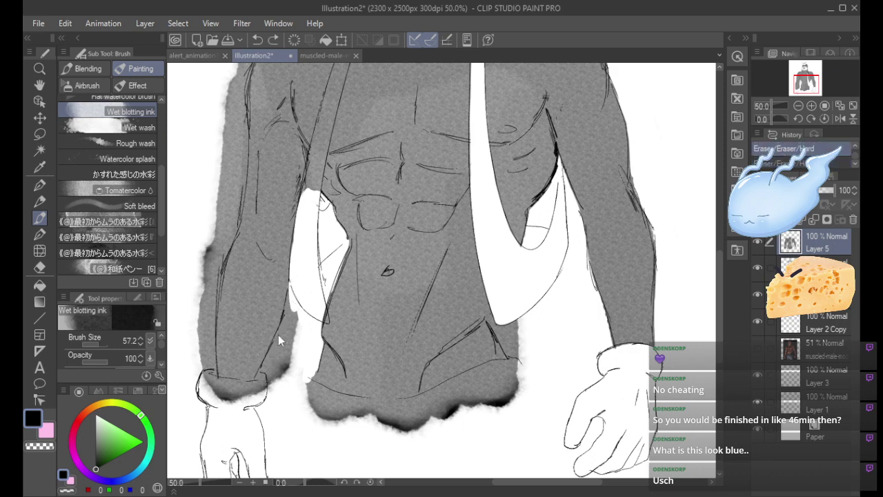
left_click_drag(259, 393, 280, 338)
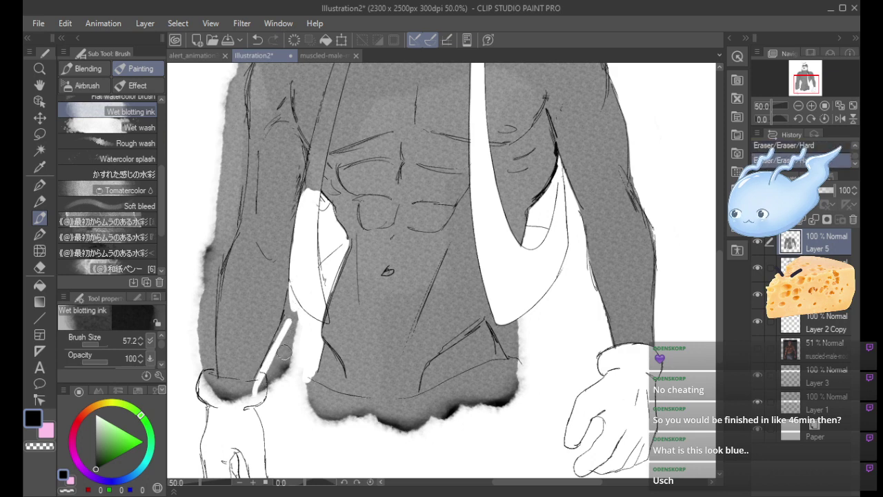
left_click_drag(284, 342, 291, 305)
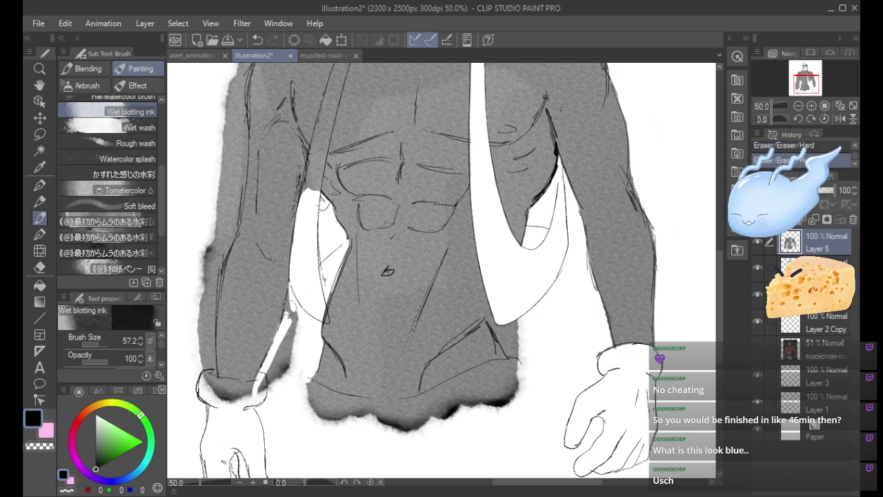
key("ctrl+z")
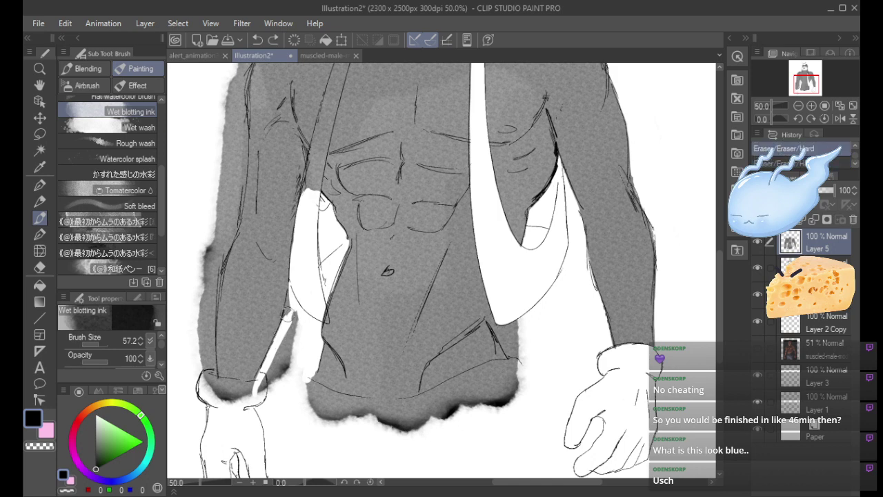
mouse_move(291, 289)
left_mouse_down()
mouse_move(283, 373)
mouse_move(268, 408)
mouse_move(257, 397)
left_mouse_up()
Erase the body wash beside the left hip and along the underside of the curved waistline across to the right hip.
mouse_move(315, 448)
left_mouse_down()
mouse_move(316, 406)
mouse_move(329, 419)
mouse_move(316, 395)
mouse_move(305, 401)
mouse_move(332, 407)
left_mouse_up()
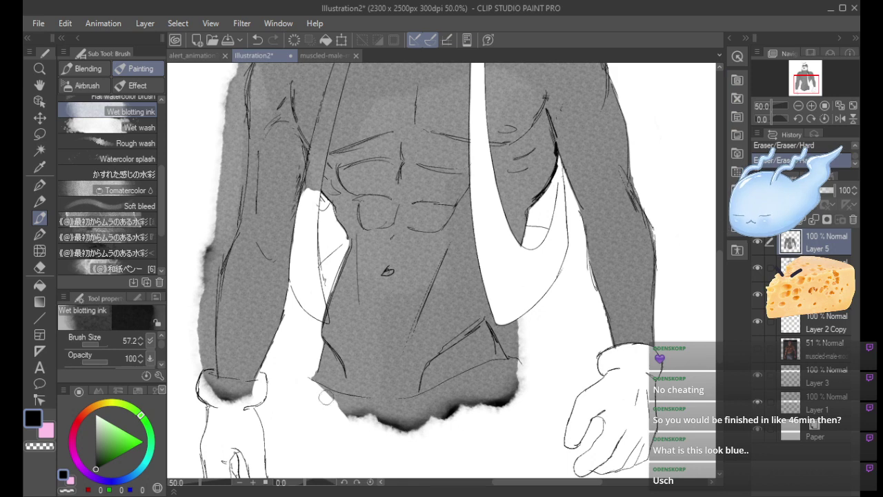
mouse_move(329, 402)
left_mouse_down()
mouse_move(400, 419)
mouse_move(350, 400)
mouse_move(342, 414)
mouse_move(385, 432)
mouse_move(383, 376)
mouse_move(352, 399)
mouse_move(292, 370)
mouse_move(418, 400)
mouse_move(374, 411)
mouse_move(411, 405)
mouse_move(387, 411)
mouse_move(373, 408)
mouse_move(415, 405)
mouse_move(369, 407)
mouse_move(459, 394)
mouse_move(393, 404)
mouse_move(468, 380)
mouse_move(390, 404)
mouse_move(448, 392)
mouse_move(427, 402)
mouse_move(416, 405)
mouse_move(496, 367)
left_mouse_up()
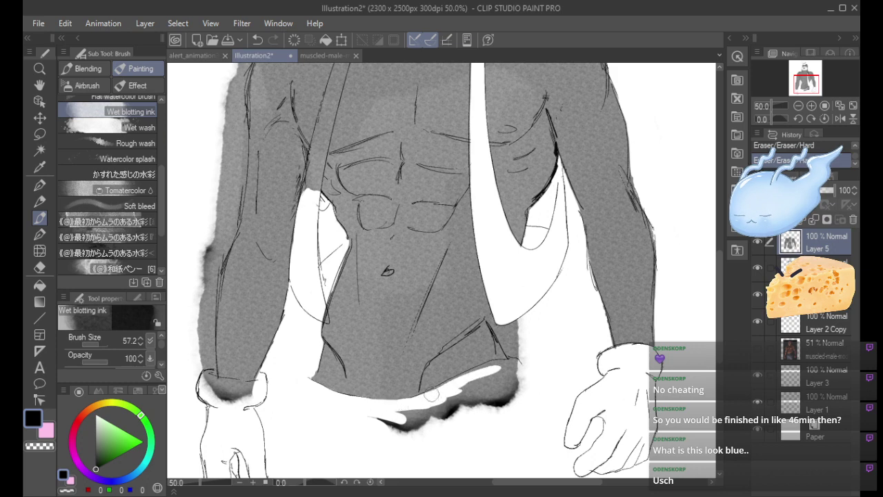
left_click_drag(432, 394, 489, 371)
mouse_move(427, 402)
left_mouse_down()
mouse_move(479, 373)
mouse_move(527, 371)
left_mouse_up()
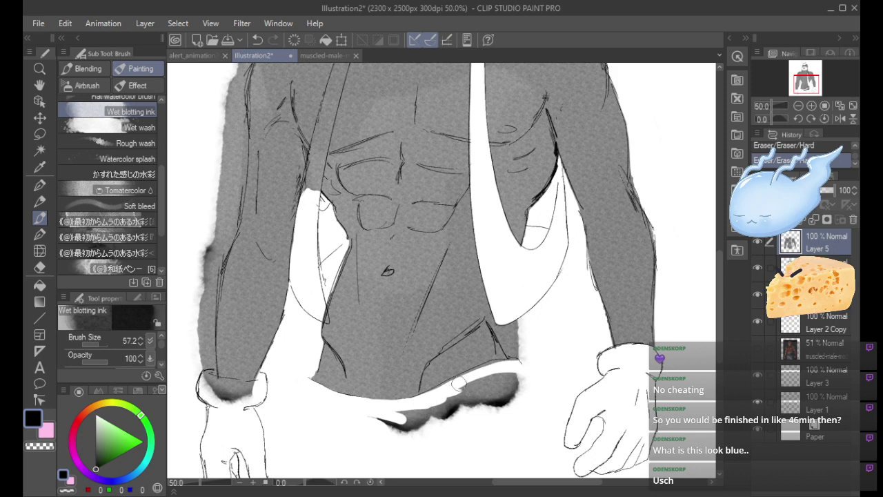
mouse_move(458, 383)
left_mouse_down()
mouse_move(480, 370)
mouse_move(529, 371)
left_mouse_up()
left_click_drag(415, 402, 492, 369)
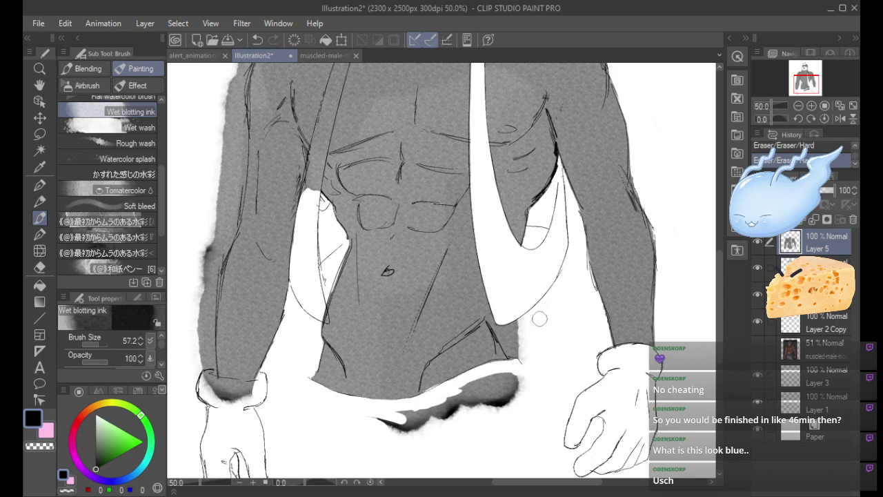
Erase the body wash outside the right hip and clear the leftover dark patch below the waistline.
mouse_move(491, 319)
left_mouse_down()
mouse_move(519, 373)
mouse_move(514, 329)
mouse_move(521, 344)
mouse_move(502, 318)
left_mouse_up()
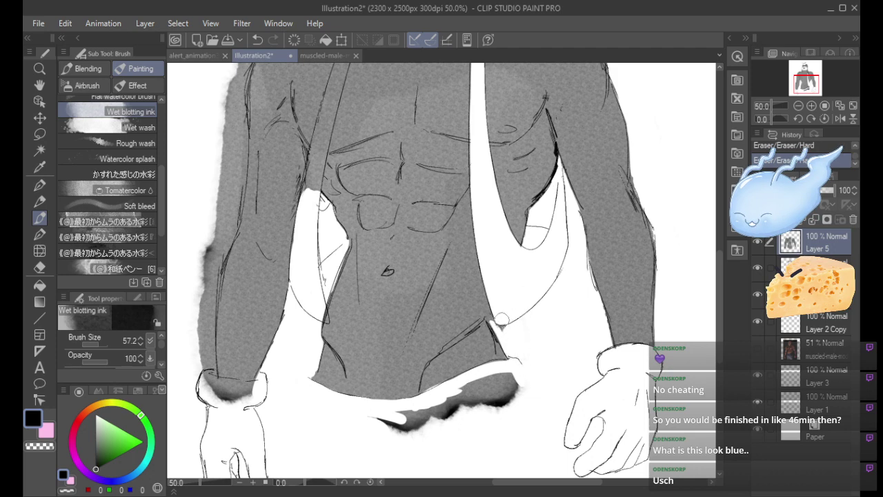
key("ctrl+z")
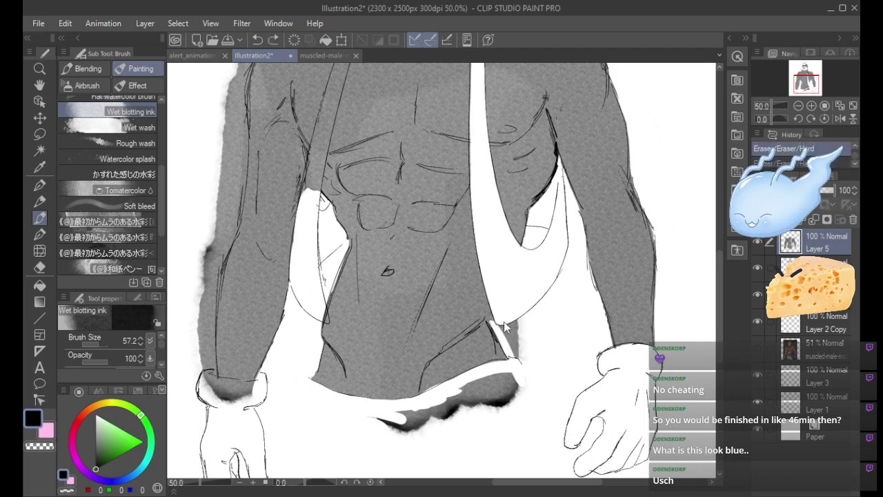
left_click(490, 319)
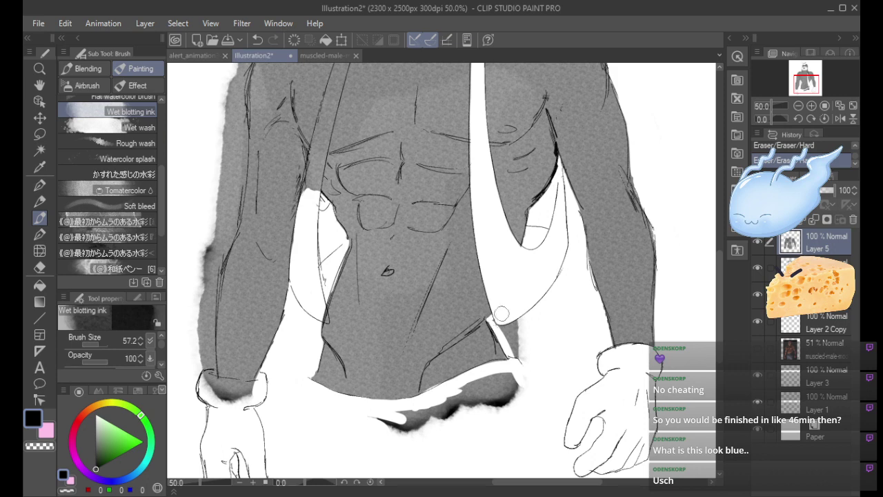
left_click_drag(503, 316, 517, 324)
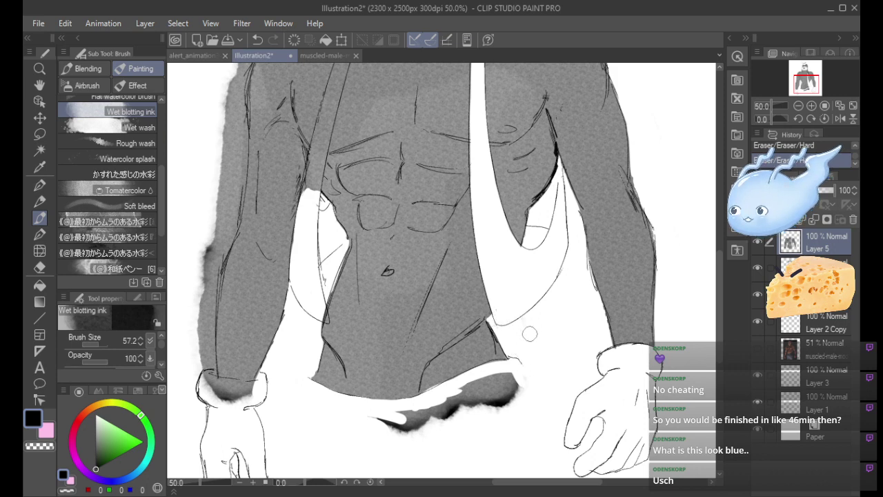
mouse_move(388, 422)
left_mouse_down()
mouse_move(443, 411)
mouse_move(385, 420)
mouse_move(378, 432)
mouse_move(461, 392)
mouse_move(438, 416)
mouse_move(490, 415)
mouse_move(389, 434)
mouse_move(510, 389)
mouse_move(505, 373)
mouse_move(461, 405)
mouse_move(501, 418)
left_mouse_up()
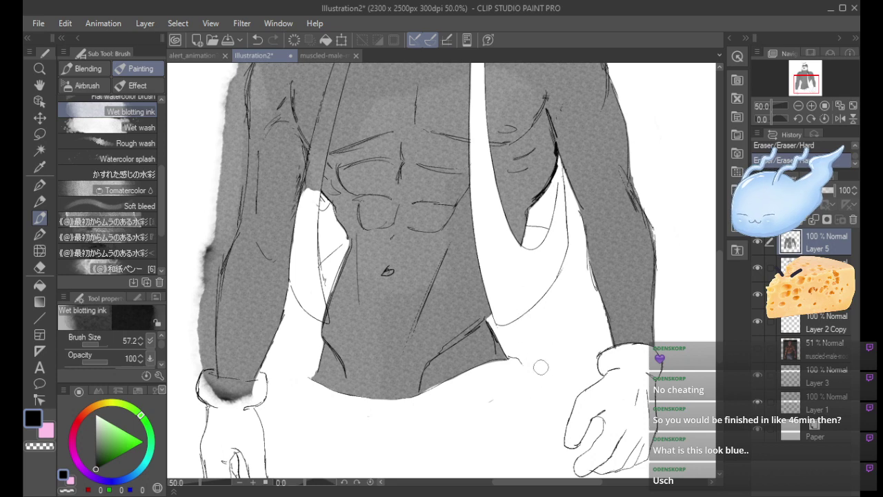
Erase the body wash from the left glove cuff and up the outer edge of the left forearm and upper arm.
mouse_move(261, 386)
left_mouse_down()
mouse_move(233, 388)
mouse_move(257, 378)
mouse_move(237, 392)
mouse_move(254, 404)
mouse_move(239, 407)
mouse_move(207, 390)
mouse_move(279, 400)
mouse_move(205, 375)
mouse_move(267, 387)
left_mouse_up()
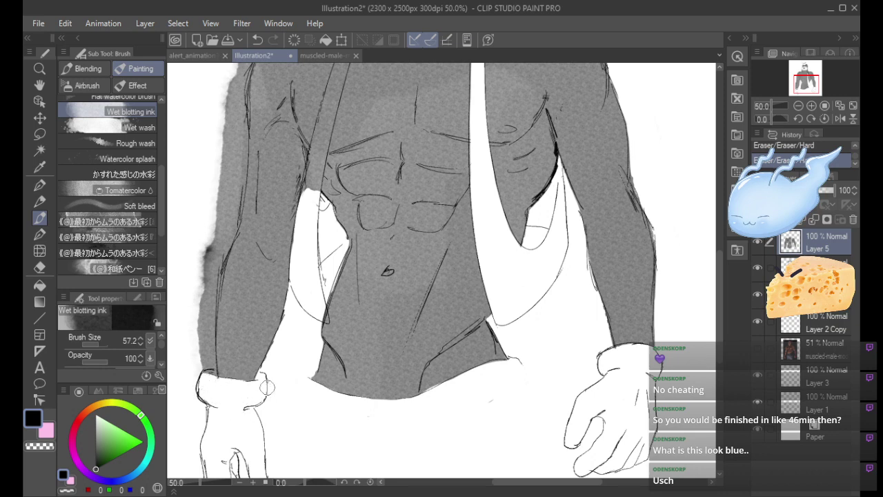
mouse_move(208, 327)
left_mouse_down()
mouse_move(214, 390)
mouse_move(197, 354)
mouse_move(205, 249)
mouse_move(199, 280)
mouse_move(212, 380)
mouse_move(213, 241)
mouse_move(201, 254)
mouse_move(226, 226)
mouse_move(210, 327)
mouse_move(226, 234)
left_mouse_up()
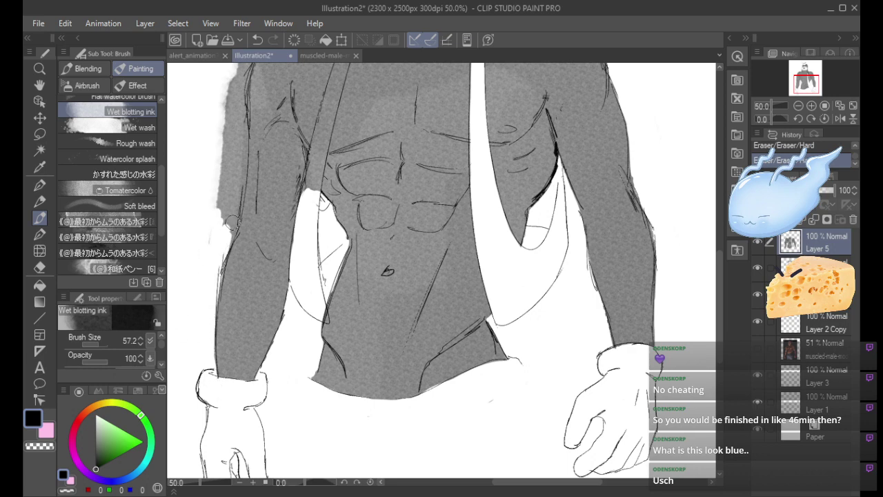
mouse_move(210, 304)
left_mouse_down()
mouse_move(205, 345)
mouse_move(231, 185)
mouse_move(213, 153)
mouse_move(207, 275)
mouse_move(224, 223)
mouse_move(226, 232)
mouse_move(232, 159)
mouse_move(230, 216)
mouse_move(236, 170)
left_mouse_up()
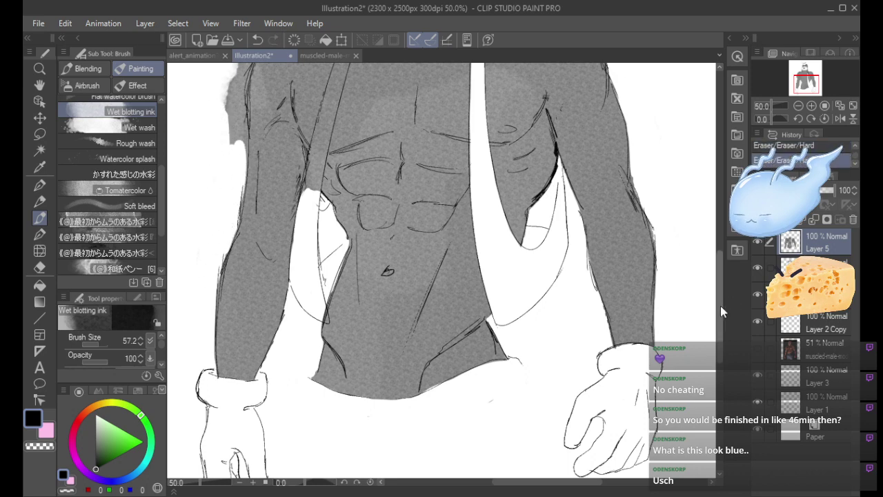
Erase the body wash outside the top of the left upper arm and above the left shoulder up to the ear.
left_click_drag(721, 305, 717, 269)
mouse_move(229, 194)
left_mouse_down()
mouse_move(231, 276)
mouse_move(224, 211)
mouse_move(237, 267)
mouse_move(238, 190)
left_mouse_up()
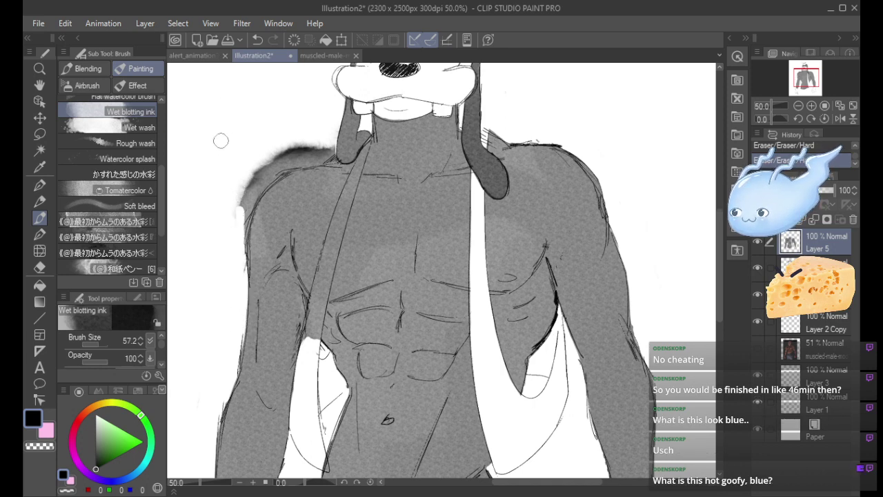
mouse_move(241, 153)
left_mouse_down()
mouse_move(236, 211)
mouse_move(251, 177)
mouse_move(238, 254)
mouse_move(238, 236)
mouse_move(284, 140)
mouse_move(239, 214)
mouse_move(272, 166)
mouse_move(263, 175)
mouse_move(253, 165)
mouse_move(300, 133)
mouse_move(267, 179)
mouse_move(289, 160)
mouse_move(262, 184)
mouse_move(299, 158)
mouse_move(252, 194)
mouse_move(338, 146)
mouse_move(275, 155)
mouse_move(322, 144)
left_mouse_up()
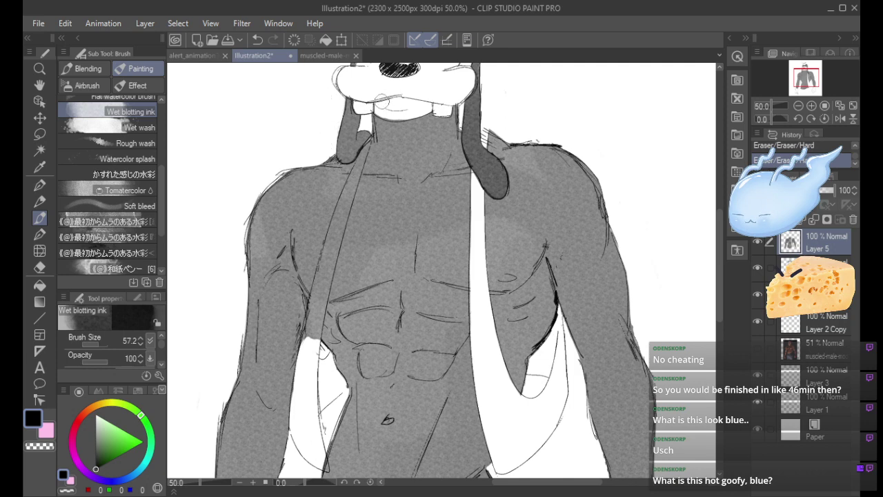
Erase the body wash from the upper part of the left strap, from below the ear down across the chest.
left_click_drag(365, 141, 349, 193)
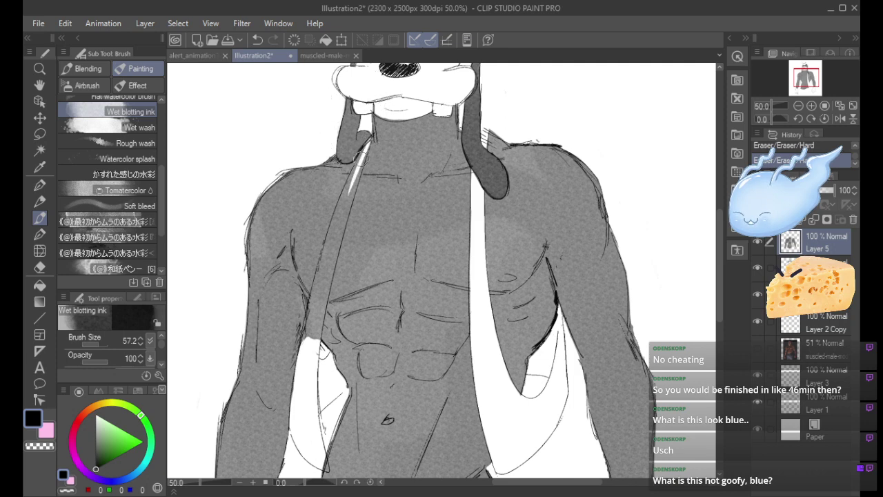
left_click_drag(363, 156, 338, 227)
left_click_drag(366, 141, 336, 238)
left_click_drag(368, 142, 336, 235)
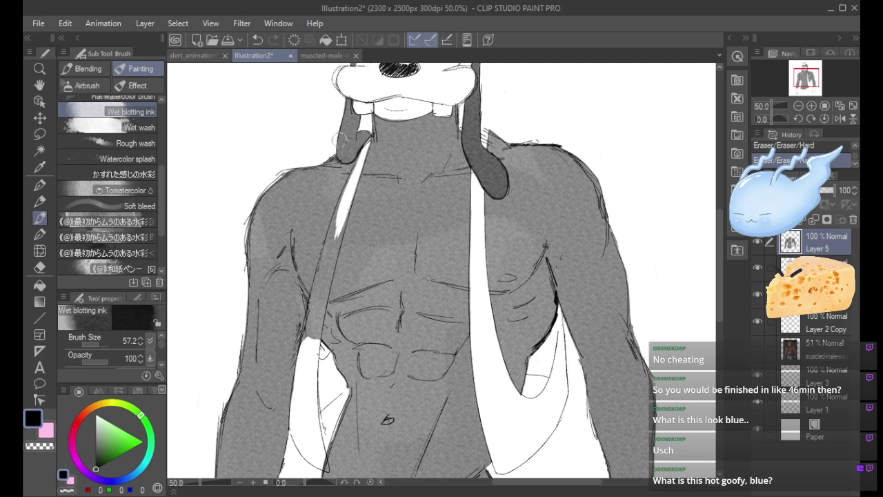
left_click_drag(359, 157, 320, 289)
left_click_drag(333, 225, 302, 366)
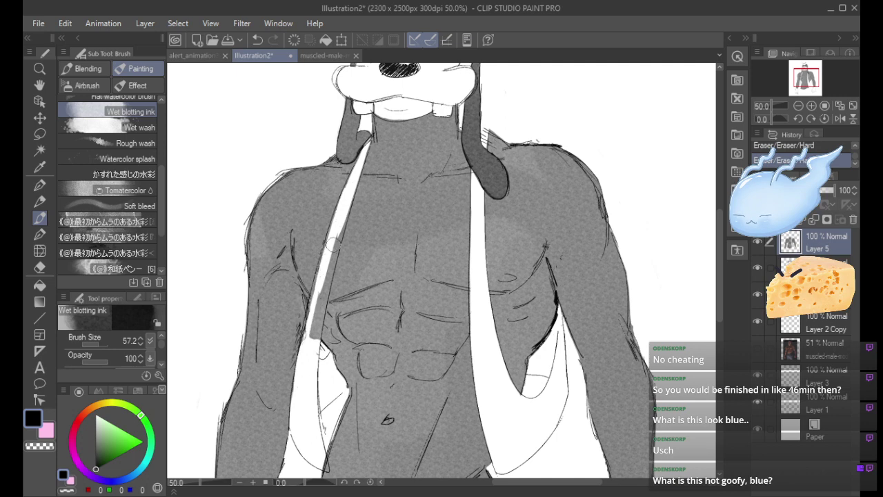
Erase the remaining body wash along the inner edge of the left strap and a small spot at the left waist.
mouse_move(334, 245)
left_mouse_down()
mouse_move(308, 372)
mouse_move(315, 346)
left_mouse_up()
left_click_drag(337, 232, 304, 352)
key("ctrl+z")
left_click_drag(342, 216, 302, 357)
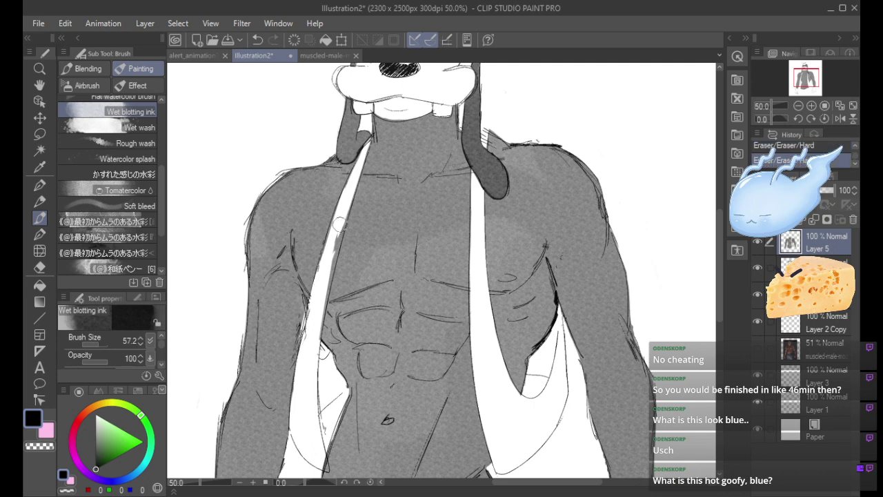
mouse_move(339, 225)
left_mouse_down()
mouse_move(304, 348)
mouse_move(307, 340)
left_mouse_up()
left_click_drag(335, 240, 325, 302)
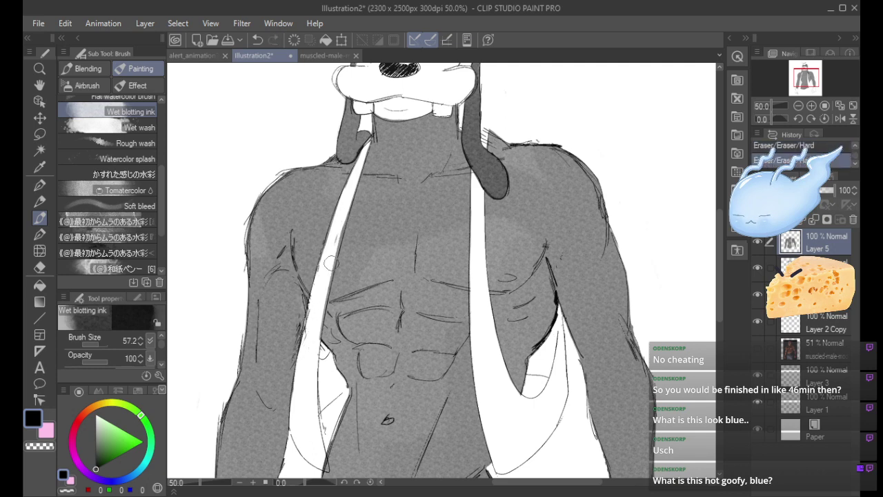
left_click_drag(345, 222, 317, 315)
mouse_move(339, 222)
left_mouse_down()
mouse_move(327, 277)
mouse_move(342, 216)
mouse_move(312, 373)
mouse_move(325, 294)
mouse_move(316, 376)
left_mouse_up()
key("ctrl+z")
left_click_drag(331, 287, 316, 378)
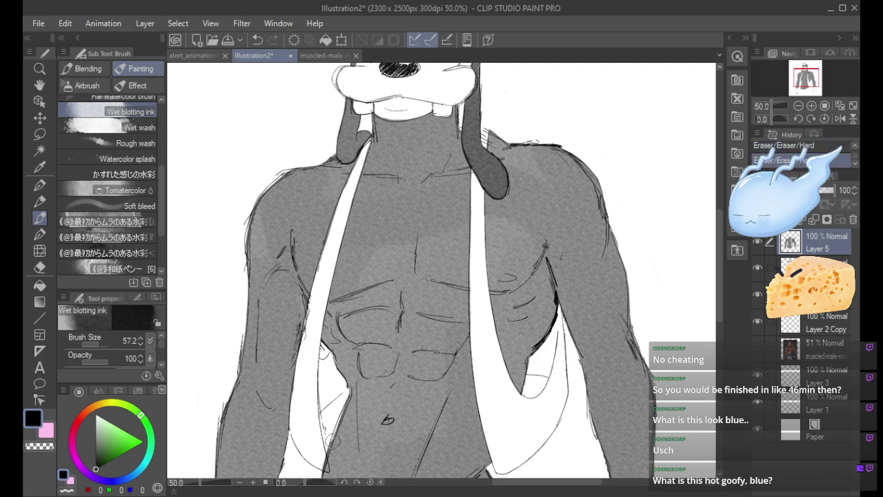
scroll(704, 300, "down", 3)
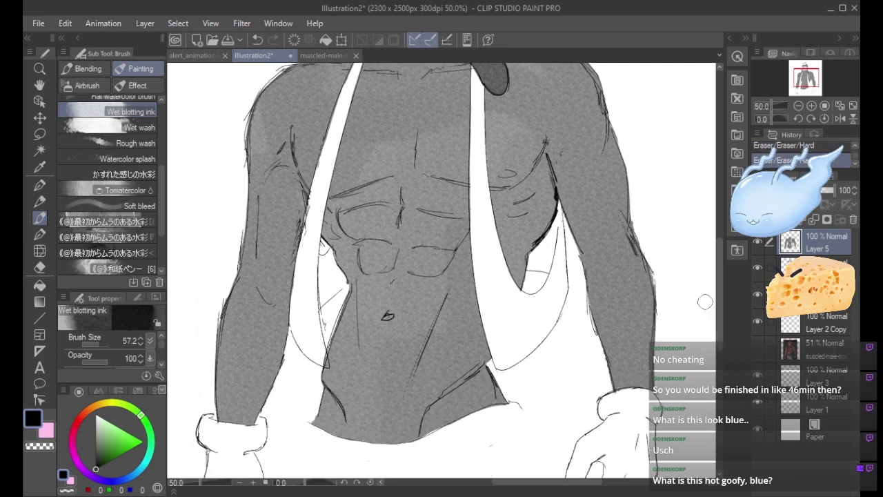
mouse_move(325, 361)
left_mouse_down()
mouse_move(319, 351)
mouse_move(328, 364)
left_mouse_up()
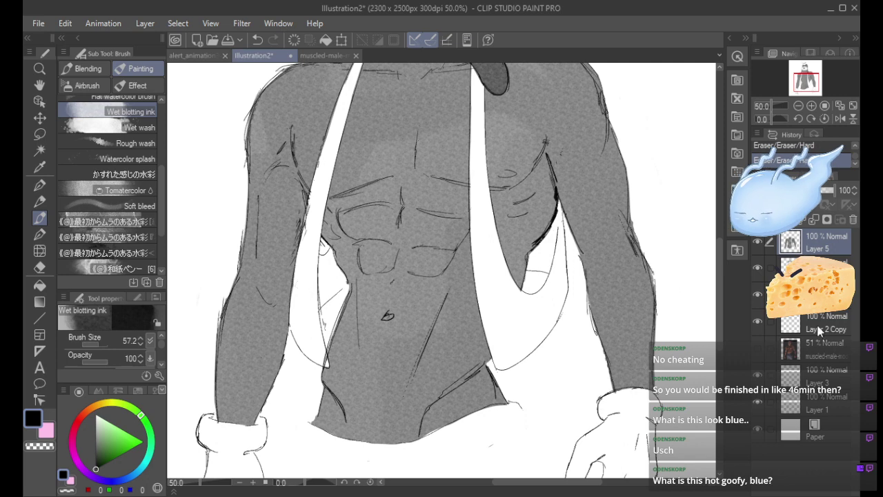
Examine what Layer 2 Copy, the layer below Layer 5 and Layer 1 hold by toggling their visibility, and review the whole figure.
left_click(817, 266)
left_click(756, 323)
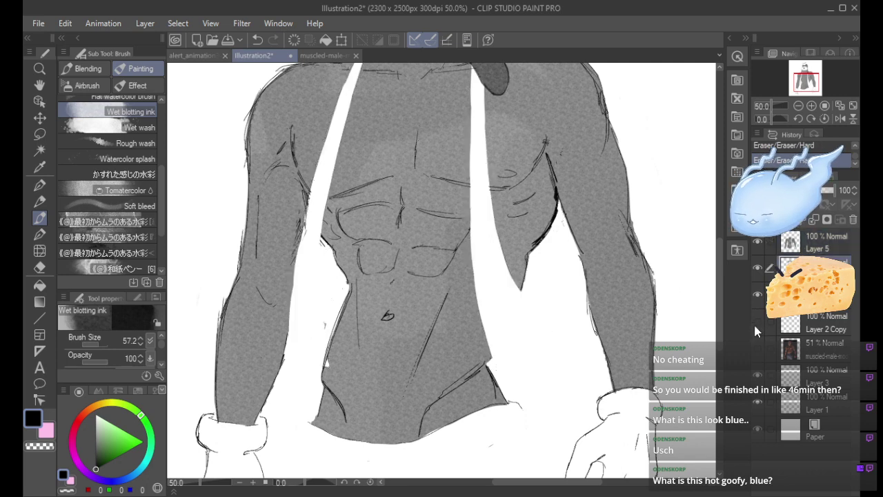
left_click(754, 324)
left_click(755, 323)
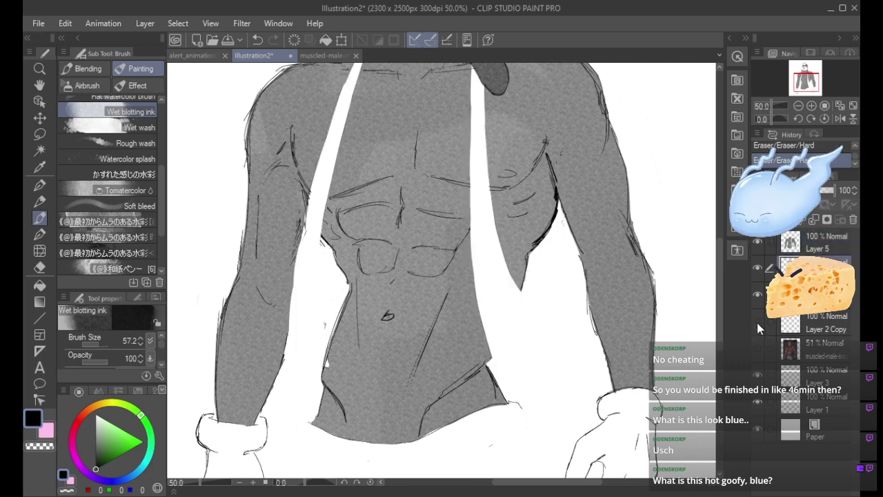
left_click(757, 323)
left_click(757, 268)
left_click(757, 268)
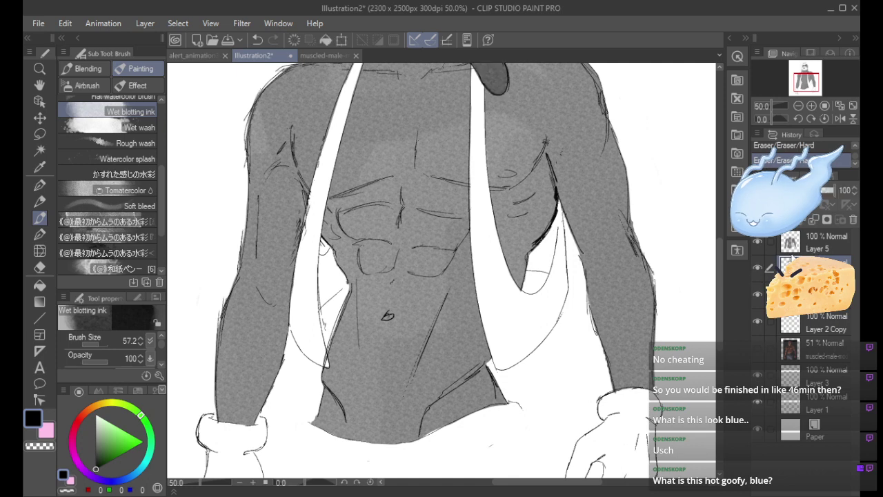
left_click(821, 241)
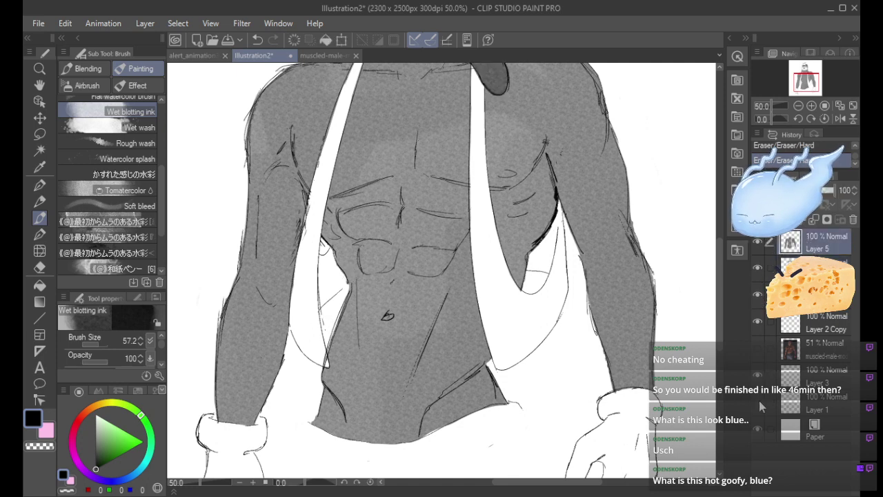
left_click(757, 403)
left_click(757, 403)
left_click(814, 407)
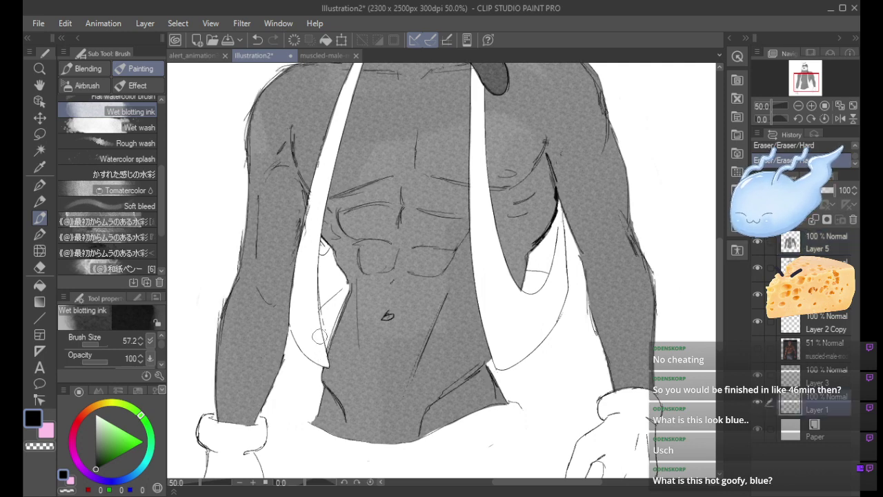
mouse_move(719, 321)
left_mouse_down()
mouse_move(719, 263)
mouse_move(731, 328)
left_mouse_up()
left_click(798, 106)
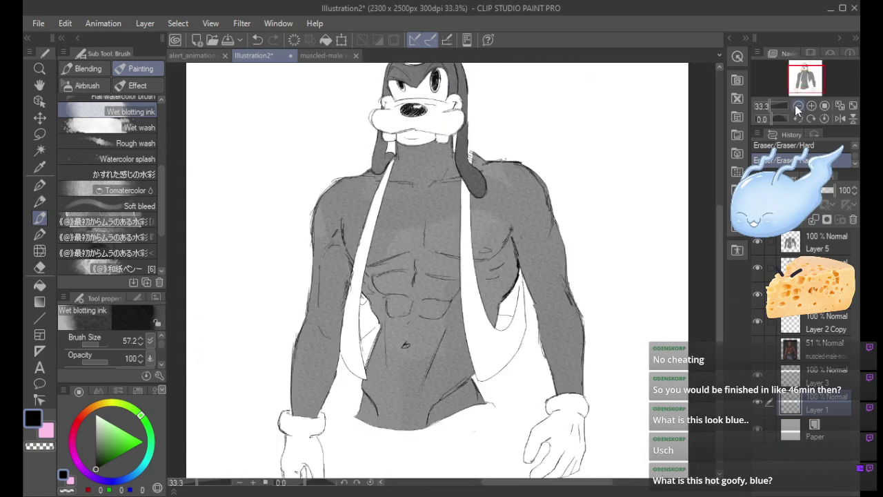
left_click(797, 105)
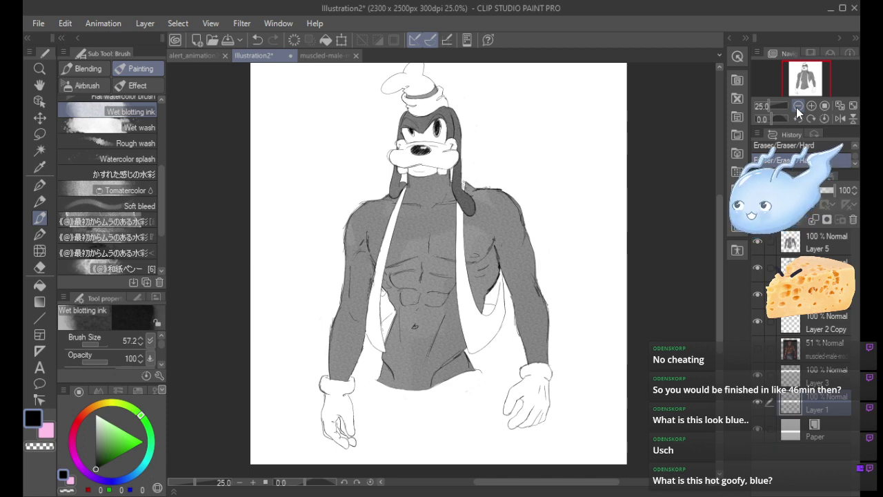
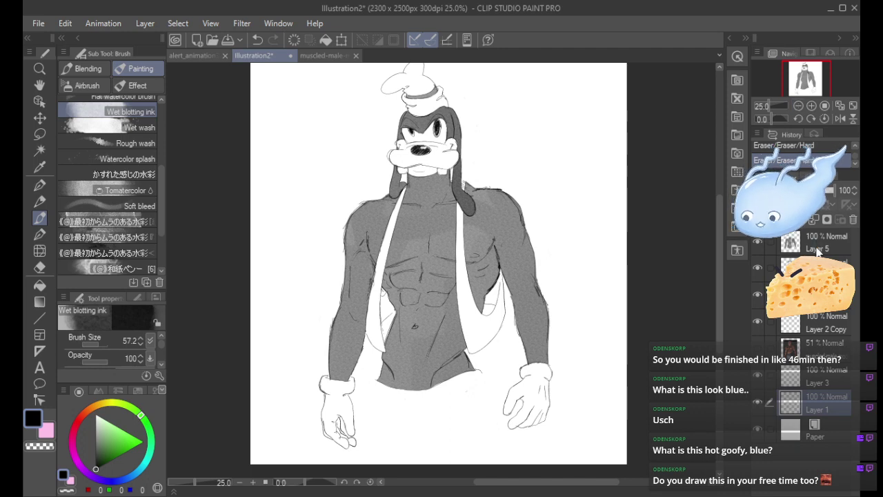
Add a raster layer above Layer 5 and ink a small dark oval nipple on the right pec with Wet blotting ink.
left_click(817, 247)
left_click(762, 219)
left_click(811, 106)
left_click(810, 106)
left_click(810, 105)
left_click(806, 79)
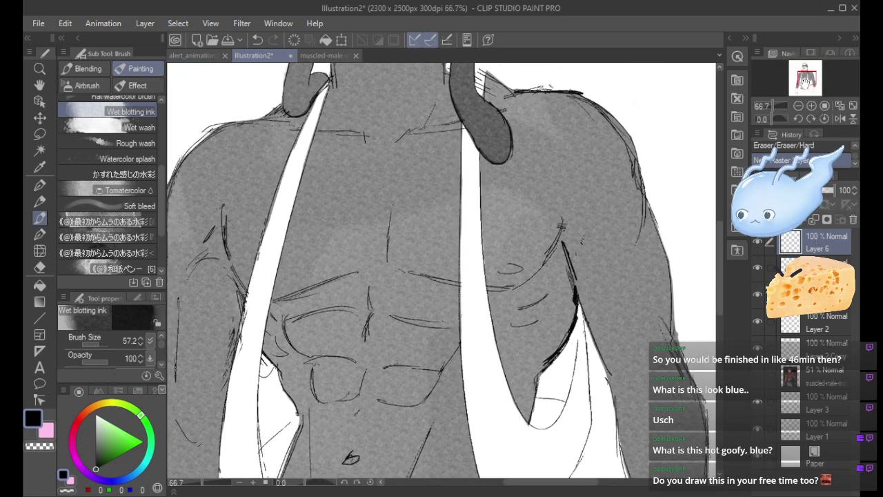
left_click_drag(511, 270, 510, 268)
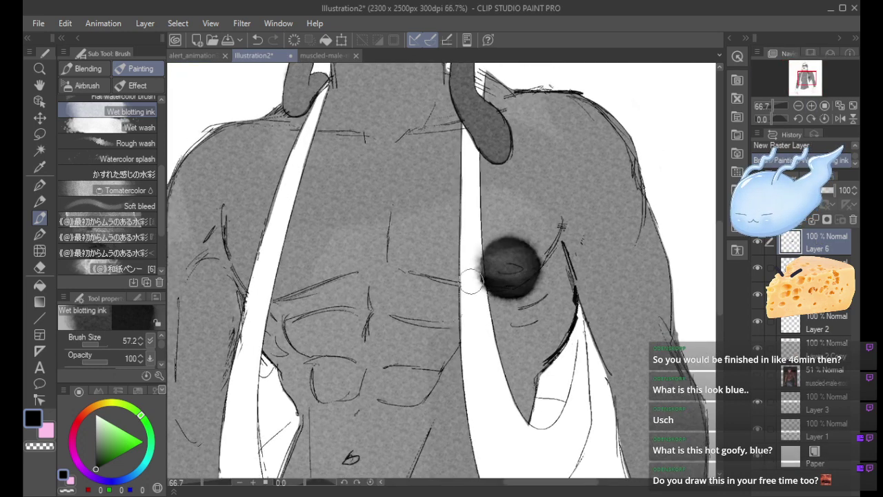
mouse_move(515, 250)
left_mouse_down()
mouse_move(503, 244)
mouse_move(526, 250)
mouse_move(486, 256)
mouse_move(549, 270)
mouse_move(511, 296)
mouse_move(533, 277)
mouse_move(483, 283)
mouse_move(486, 297)
mouse_move(507, 273)
mouse_move(531, 269)
mouse_move(494, 285)
mouse_move(514, 280)
mouse_move(517, 257)
mouse_move(486, 269)
mouse_move(529, 264)
mouse_move(488, 270)
left_mouse_up()
key("ctrl+z")
key("ctrl+y")
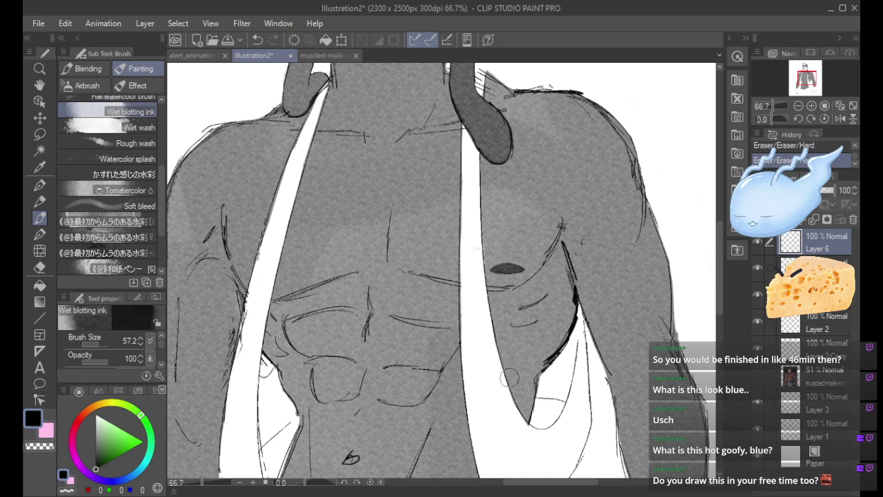
Merge Layer 6 with the two wash layers directly below it and check the merged shading.
left_click(798, 106)
left_click(799, 105)
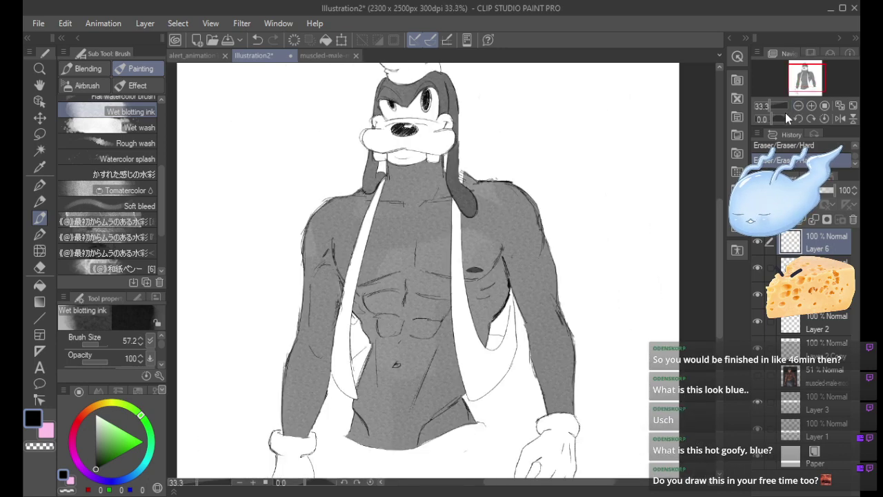
left_click(798, 105)
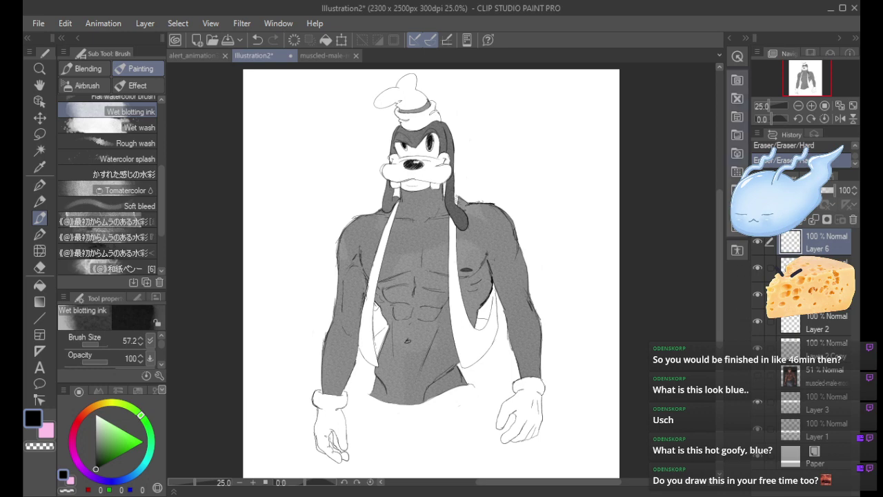
left_click(815, 268, "ctrl")
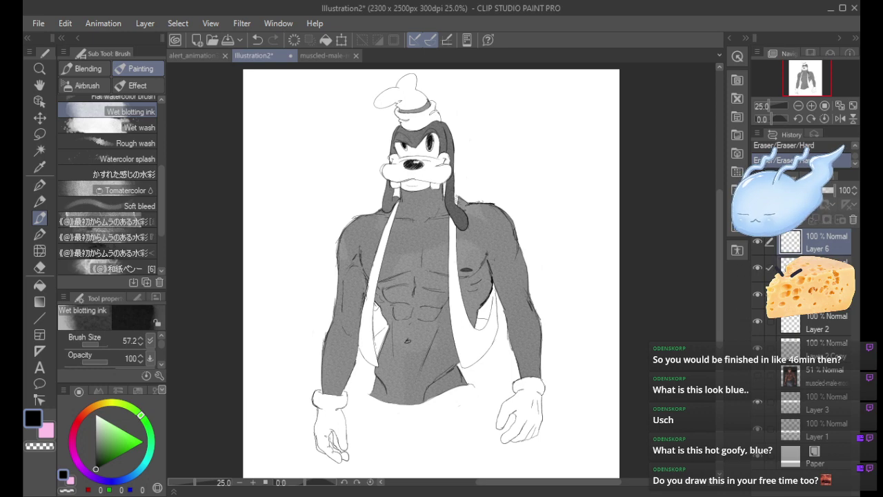
key("shift+alt+e")
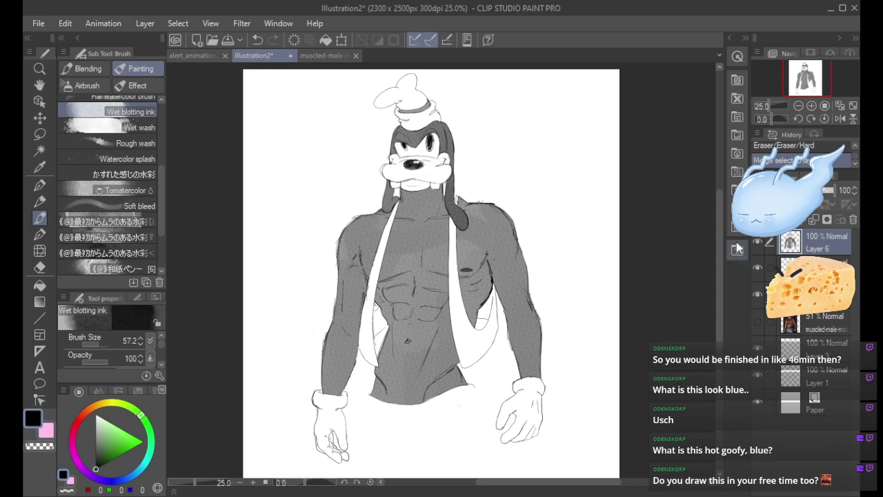
left_click(758, 242)
left_click(758, 242)
Add a new raster layer above the merged shading and choose the G-pen after comparing the brush groups.
key("ctrl+shift+n")
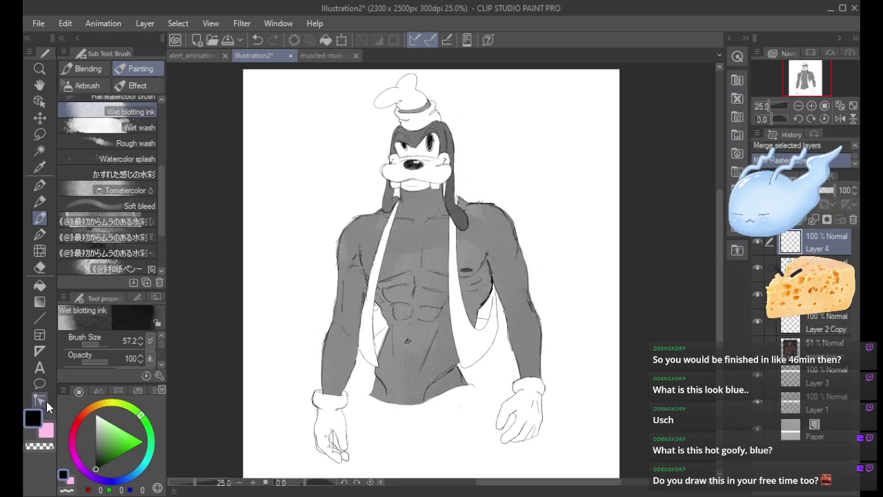
left_click(40, 201)
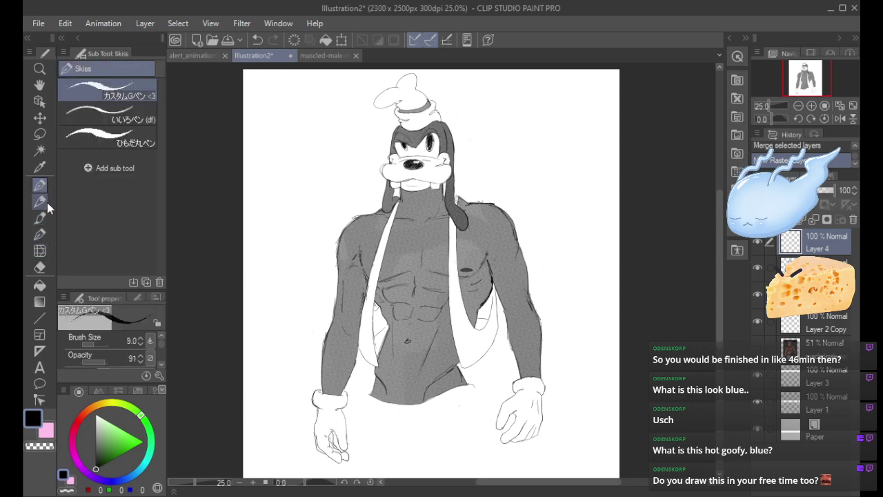
left_click(40, 218)
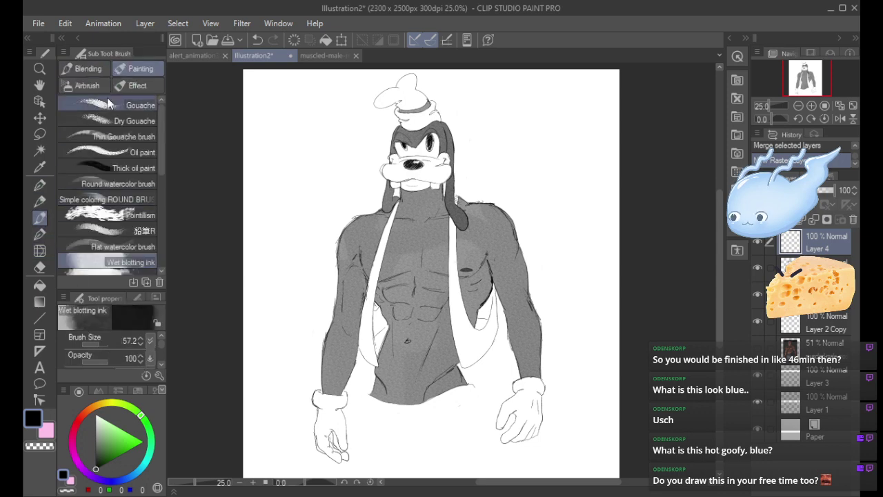
left_click(40, 235)
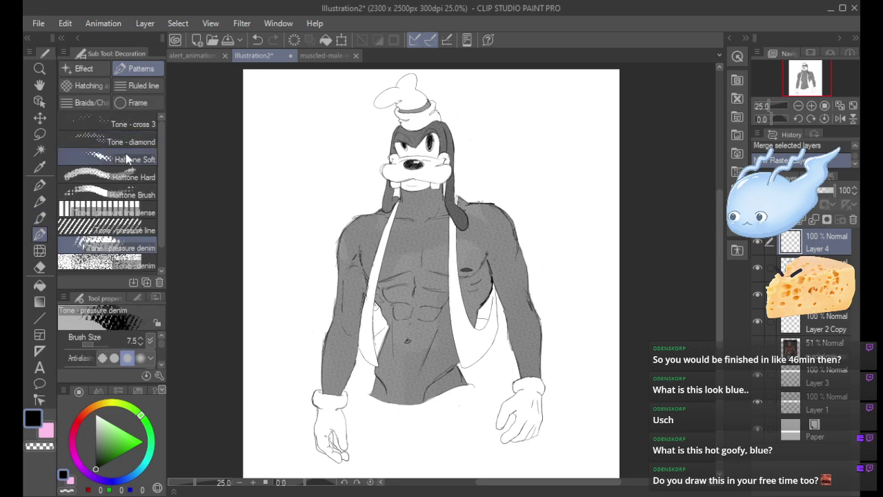
left_click(40, 218)
left_click(93, 69)
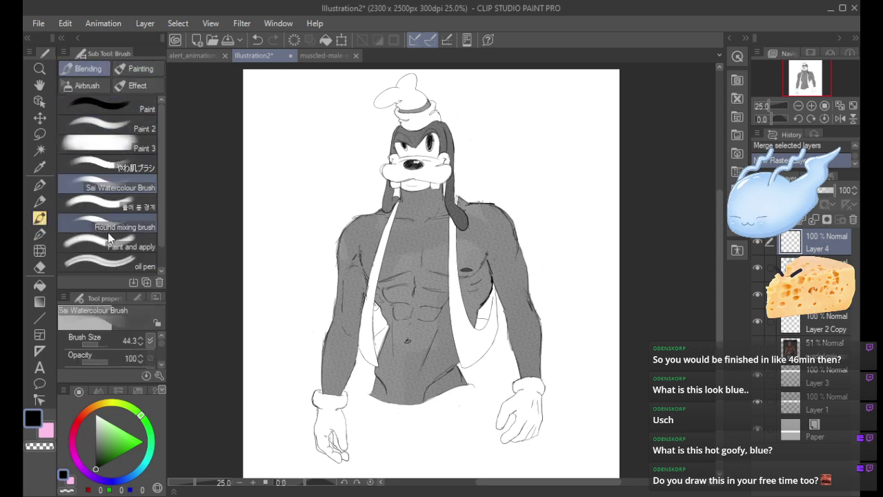
left_click(140, 69)
left_click(97, 84)
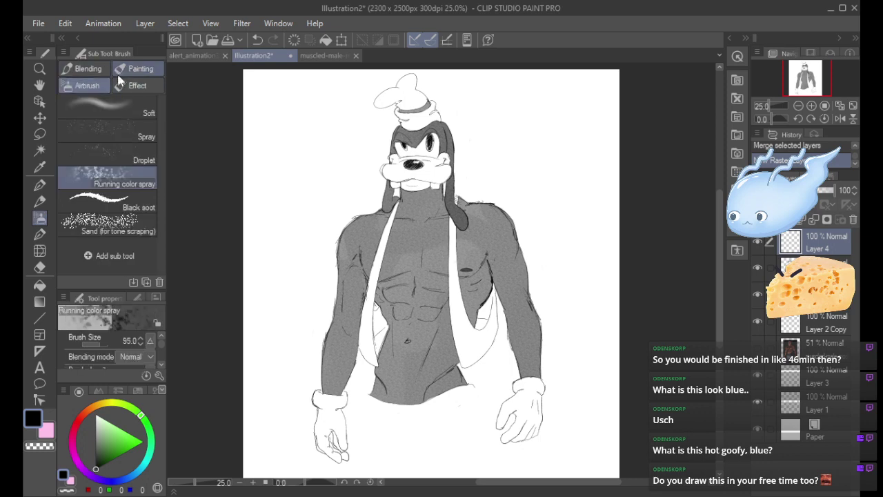
left_click(131, 84)
left_click(127, 67)
left_click(95, 68)
key("p")
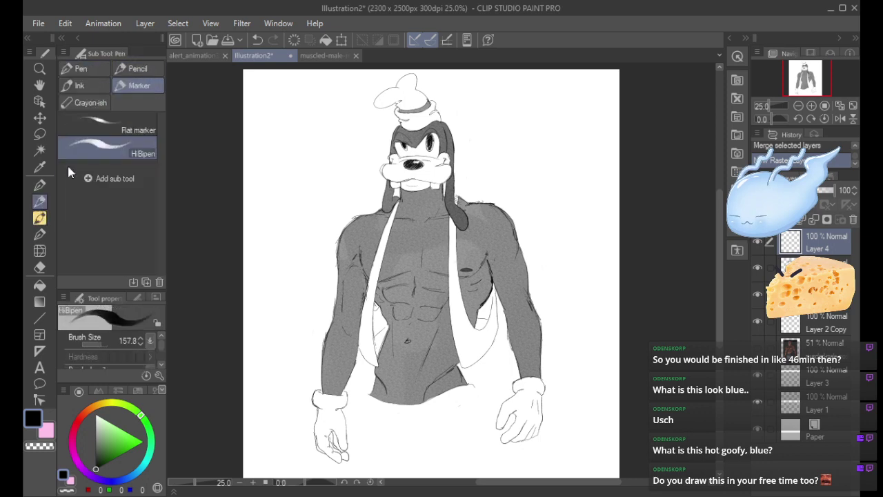
Set the drawing colour to pale greenish white, RGB 238, 248, 235, and draw a sweat drop on the chest outside the left strap.
left_click(811, 105)
left_click_drag(807, 79, 801, 68)
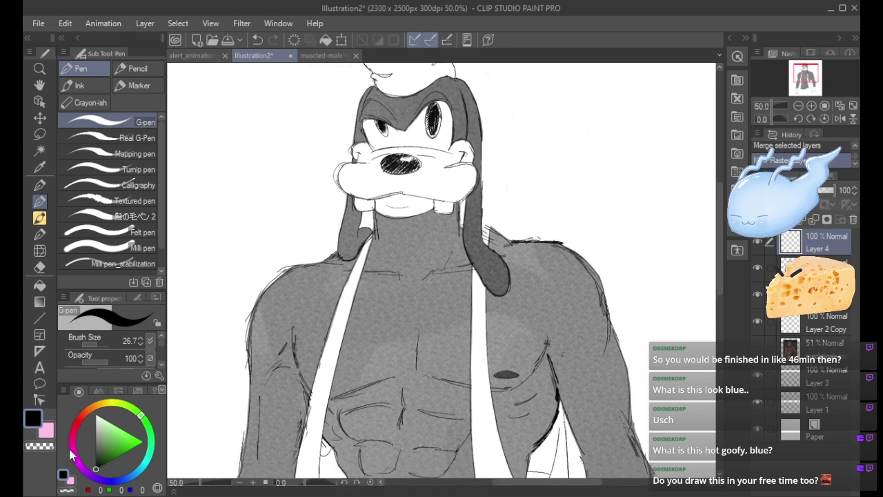
left_click(49, 447)
left_click_drag(95, 468, 98, 417)
mouse_move(330, 281)
left_mouse_down()
mouse_move(320, 317)
mouse_move(331, 305)
mouse_move(328, 314)
left_mouse_up()
key("ctrl+z")
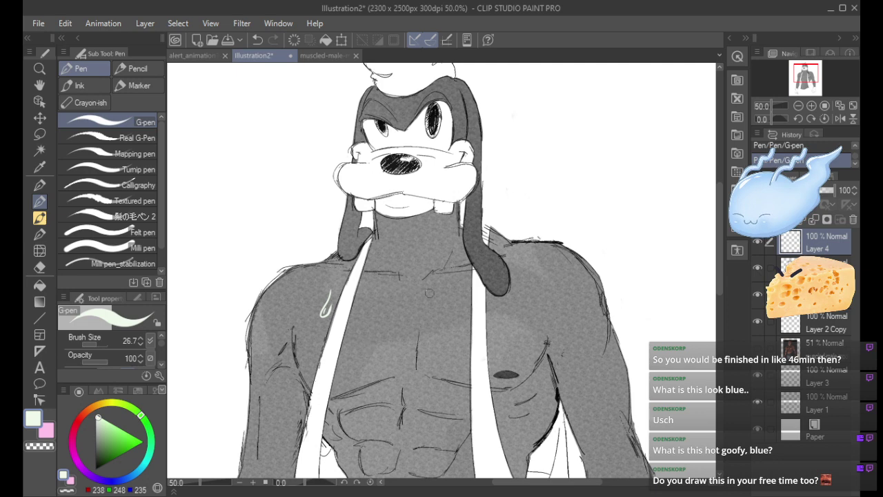
Draw thin pale sweat drips inside the right strap, on the left shoulder and on top of the right shoulder.
left_click_drag(465, 305, 459, 349)
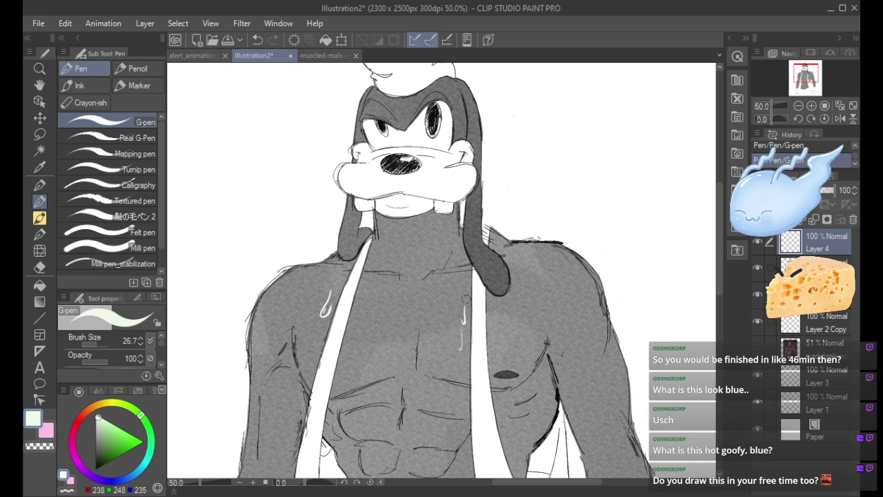
mouse_move(285, 294)
left_mouse_down()
mouse_move(277, 323)
mouse_move(281, 307)
left_mouse_up()
left_click_drag(312, 266, 304, 276)
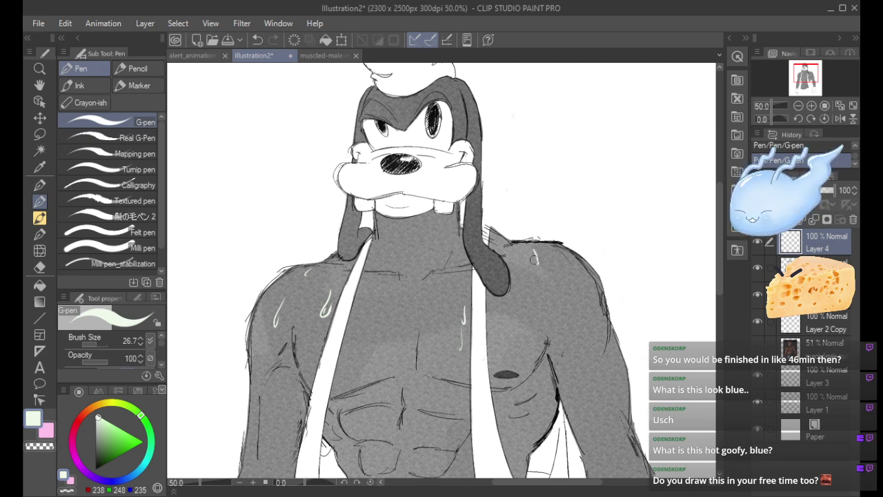
left_click_drag(537, 251, 536, 263)
left_click(799, 106)
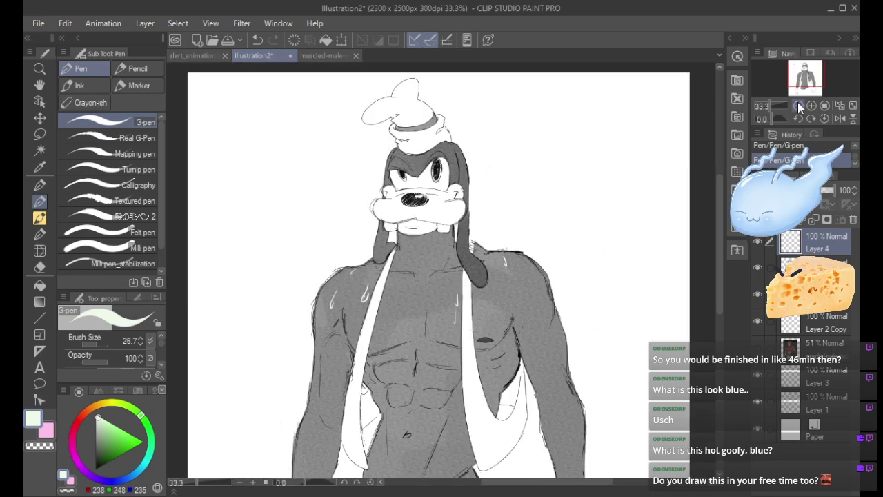
Draw pale sweat drops on both sides of the lower abdomen and a small one on the right arm.
left_click(798, 105)
left_click(811, 106)
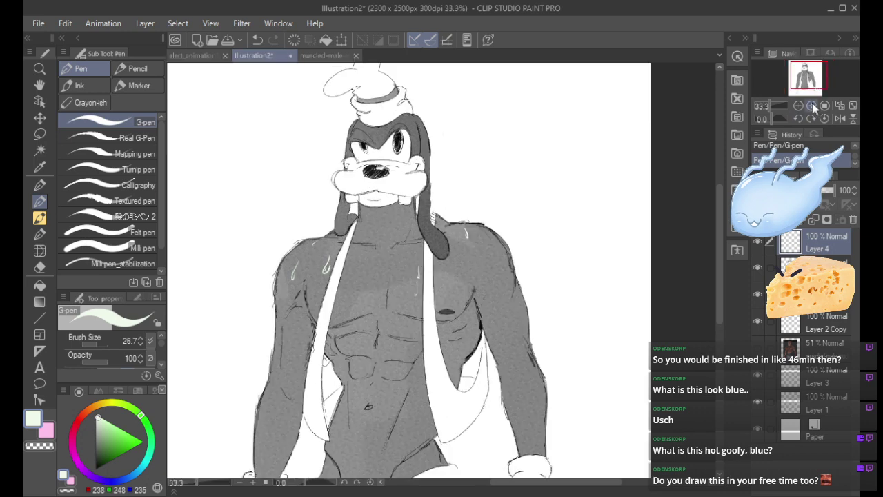
left_click_drag(814, 85, 813, 77)
left_click(812, 106)
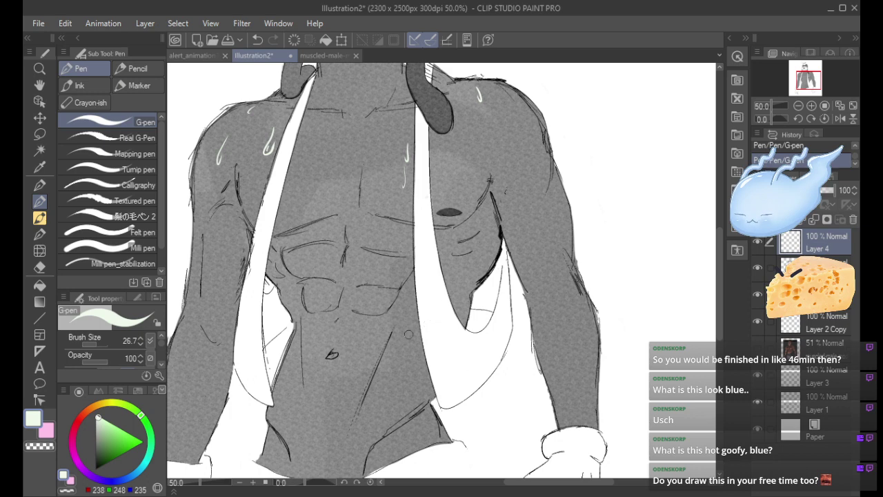
left_click_drag(409, 334, 407, 352)
left_click_drag(309, 378, 312, 395)
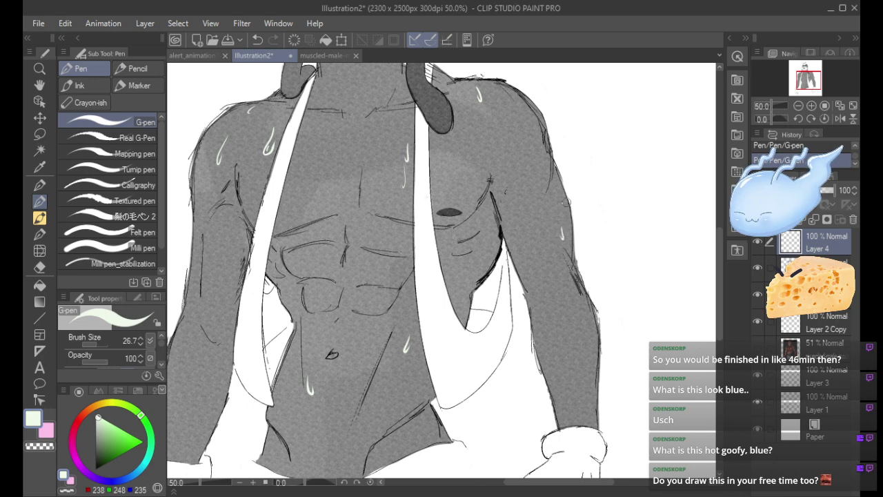
Add a new raster layer and choose the sketching pen カスタムGペン <3 with black as the drawing colour.
key("ctrl+shift+n")
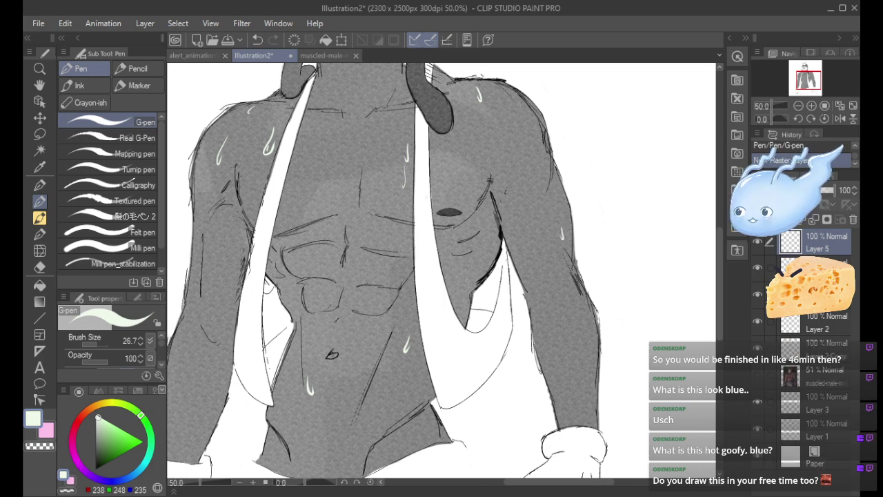
left_click(43, 185)
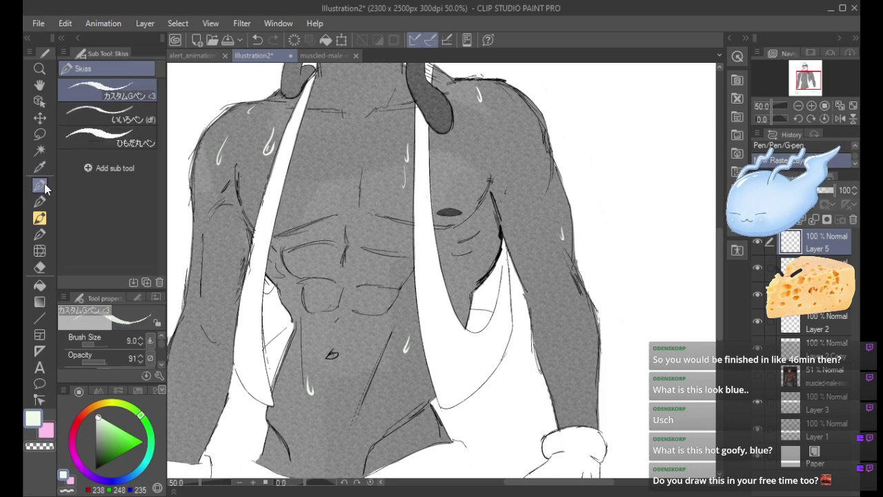
left_click(96, 468)
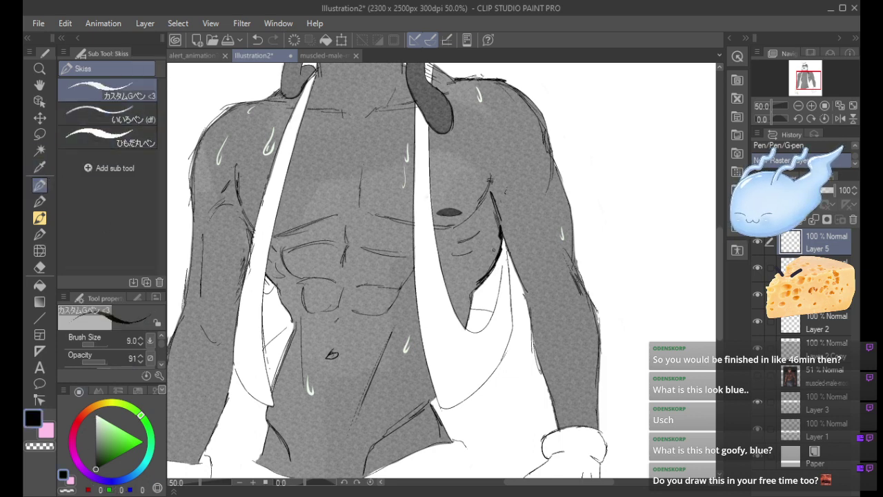
Hatch the shadow down the ribs from the right armpit to the strap, undoing the last stray strokes.
mouse_move(489, 214)
left_mouse_down()
mouse_move(479, 264)
mouse_move(453, 314)
left_mouse_up()
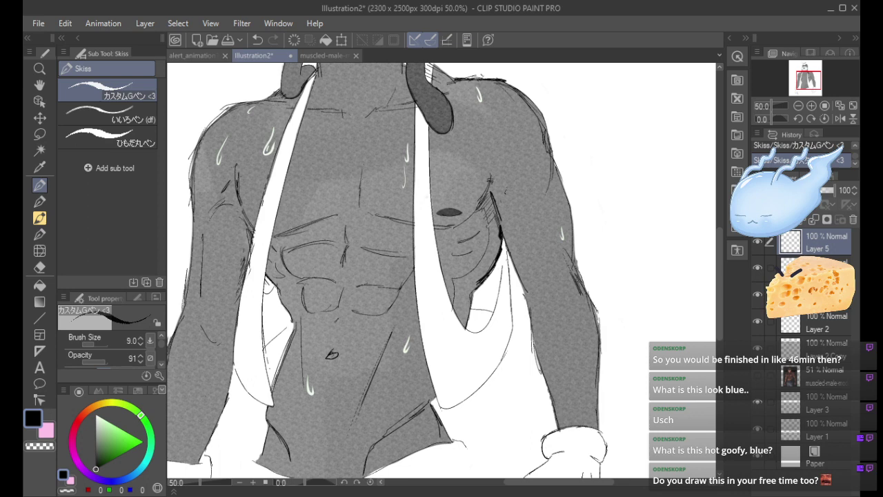
left_click_drag(497, 243, 466, 279)
left_click_drag(500, 244, 463, 286)
left_click_drag(495, 254, 457, 298)
mouse_move(487, 269)
left_mouse_down()
mouse_move(448, 312)
mouse_move(466, 308)
left_mouse_up()
key("ctrl+z")
key("ctrl+z")
Hatch shadows along the right hip crease, the diagonal abdomen line and the right-hand abdominal muscles.
left_click_drag(719, 279, 718, 298)
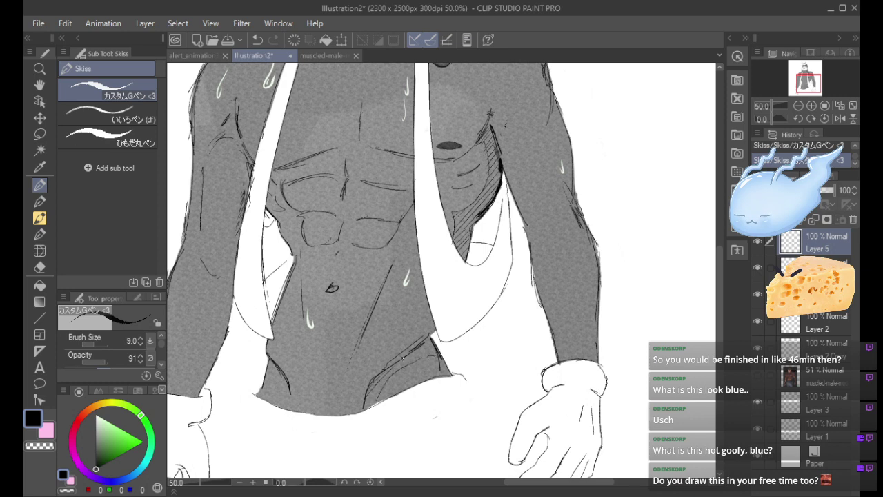
left_click_drag(403, 357, 374, 393)
left_click_drag(373, 395, 359, 411)
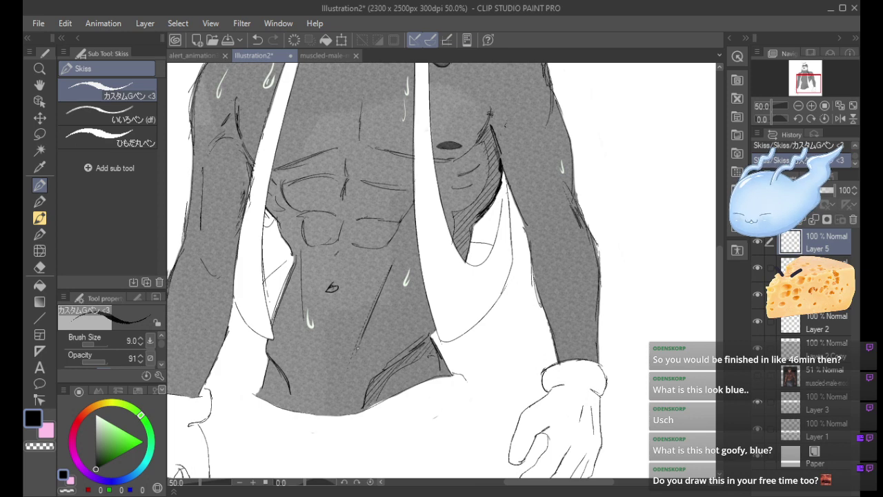
mouse_move(368, 338)
left_mouse_down()
mouse_move(355, 350)
mouse_move(395, 267)
left_mouse_up()
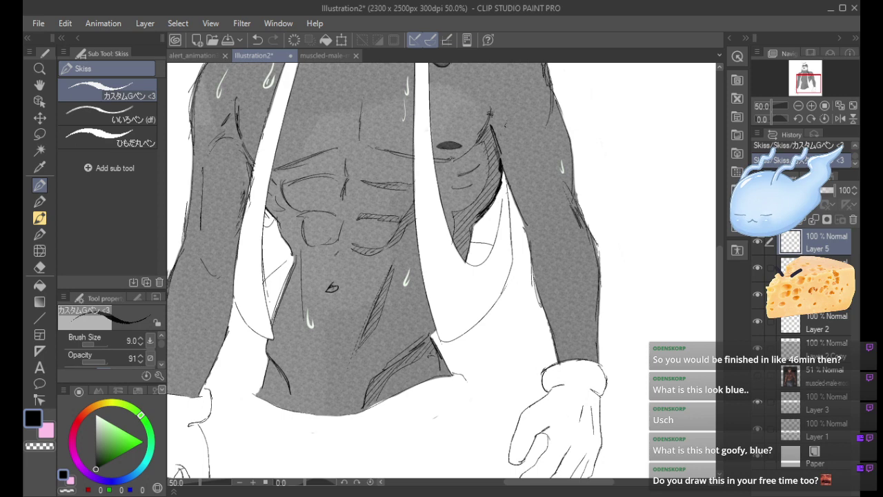
scroll(387, 269, "up", 2)
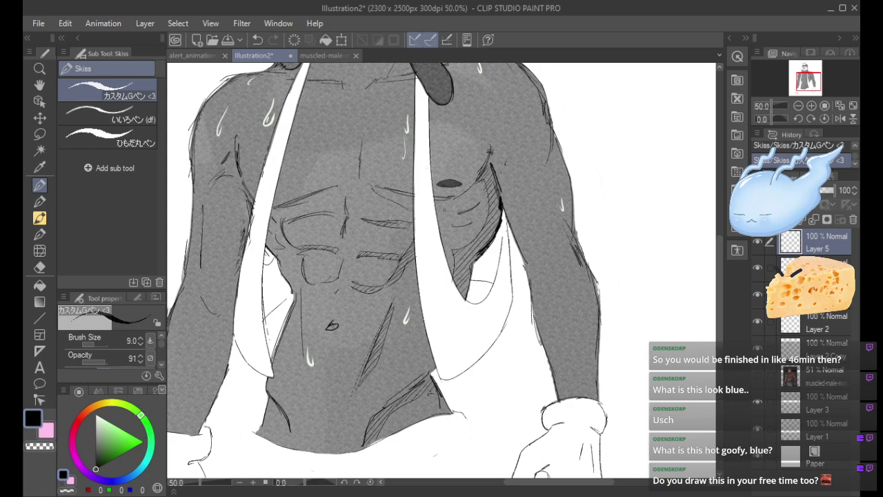
Hatch the shadow under the right pectoral and along the short rib lines beside the strap.
key("ctrl+z")
left_click_drag(369, 187, 407, 201)
key("ctrl+z")
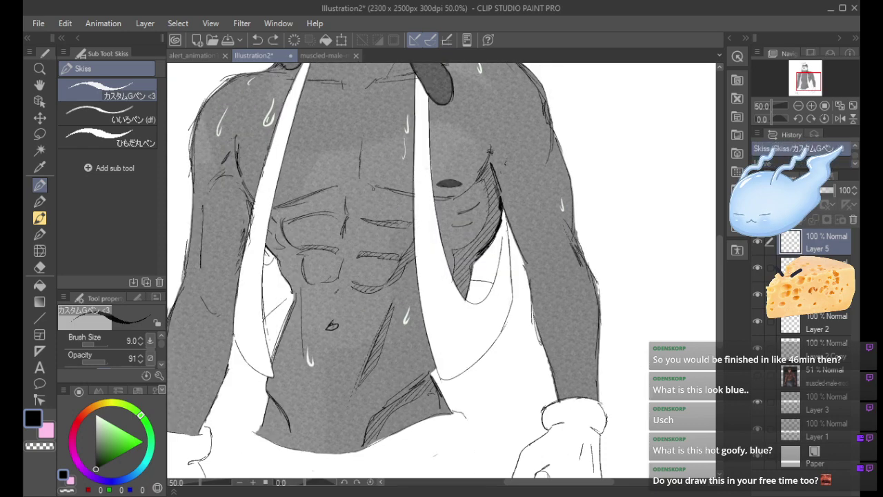
key("ctrl+y")
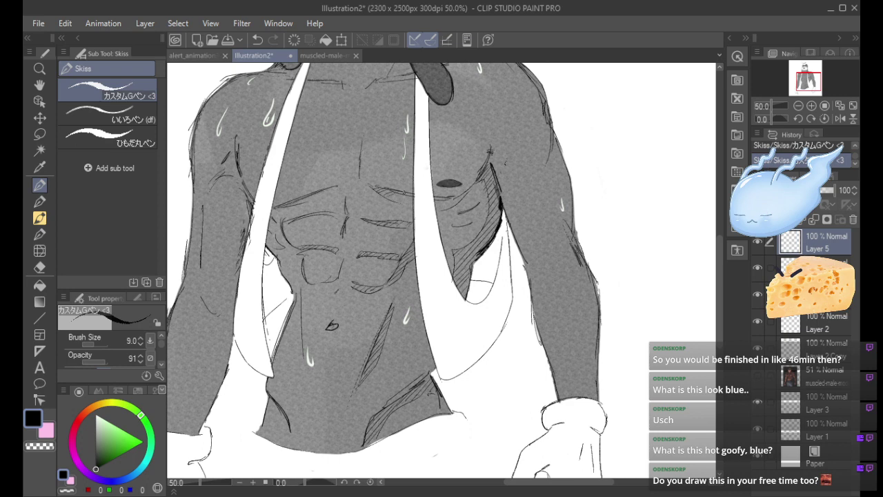
mouse_move(438, 200)
left_mouse_down()
mouse_move(438, 212)
mouse_move(480, 206)
mouse_move(464, 226)
left_mouse_up()
key("ctrl+z")
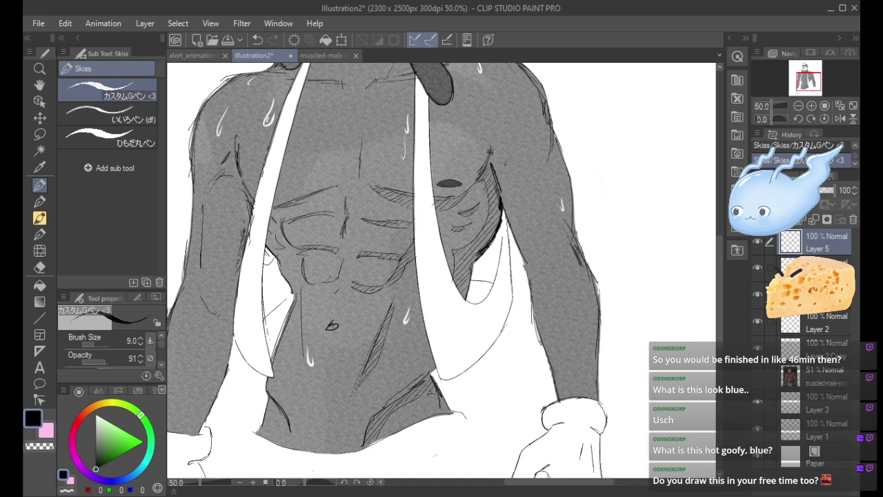
Hatch the shadow under the left pectoral and along the left side of the abdomen.
left_click_drag(272, 212, 336, 187)
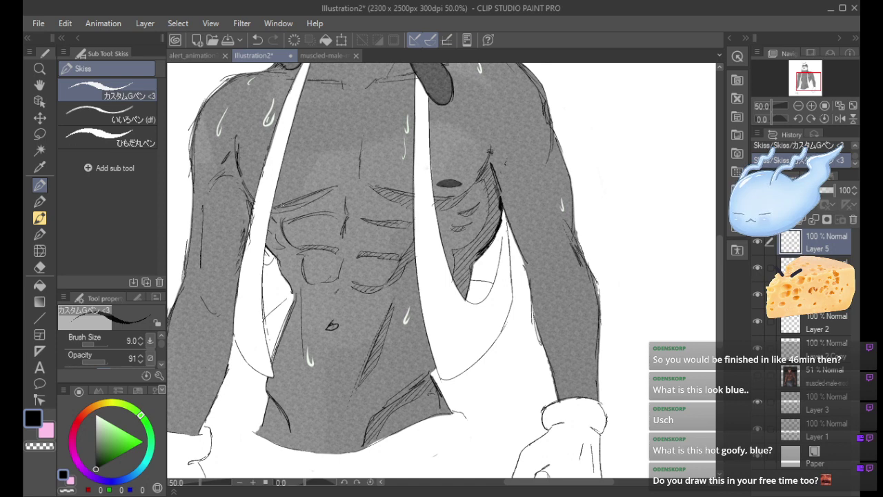
left_click_drag(283, 205, 275, 214)
left_click_drag(328, 189, 316, 199)
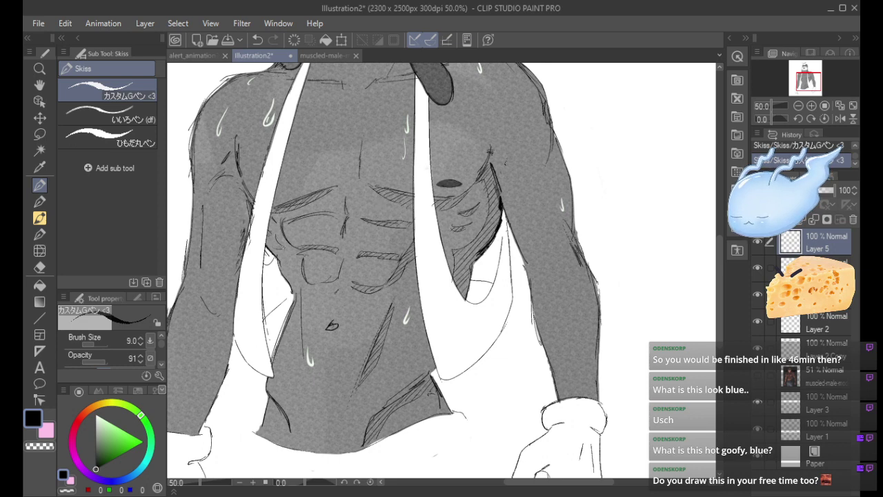
left_click_drag(285, 248, 278, 245)
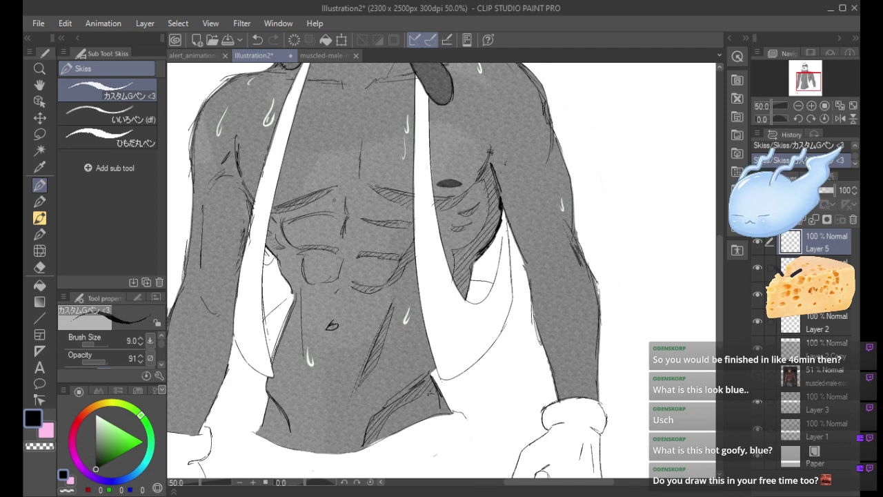
mouse_move(296, 302)
left_mouse_down()
mouse_move(302, 351)
mouse_move(297, 326)
left_mouse_up()
left_click_drag(300, 308, 296, 316)
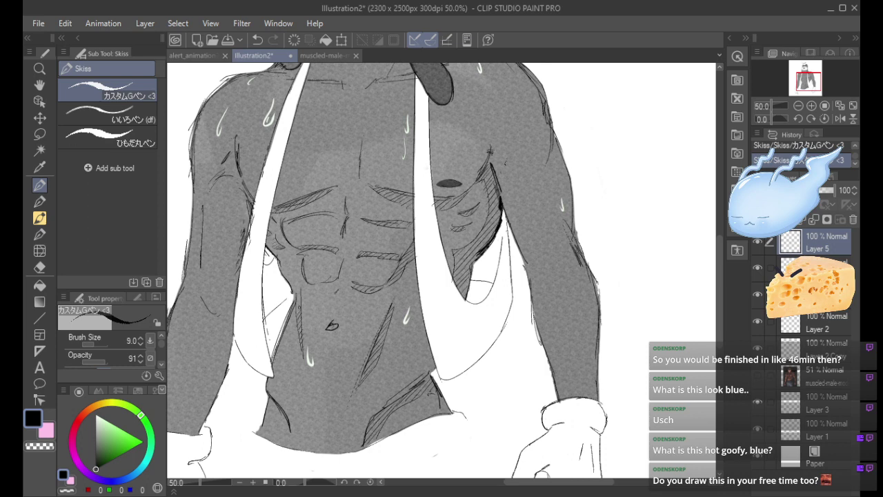
Hatch the left hip crease at the waist, redoing the strokes that follow its line.
left_click_drag(278, 410, 285, 429)
left_click_drag(275, 399, 271, 410)
left_click_drag(279, 409, 278, 418)
left_click_drag(283, 415, 281, 421)
key("ctrl+z")
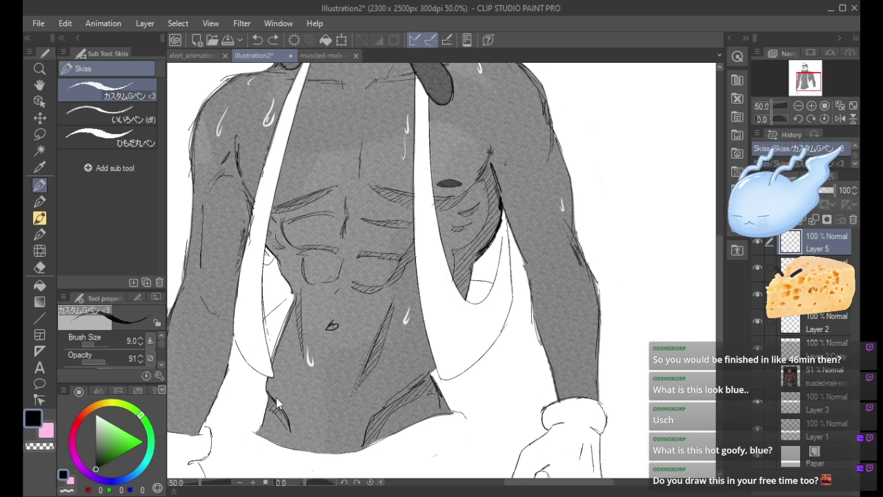
left_click_drag(279, 402, 287, 425)
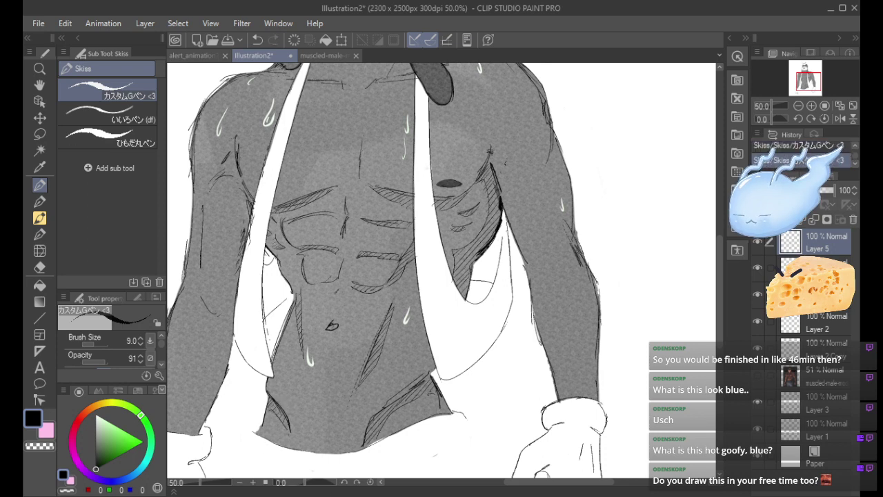
Hatch both sides of the neck and the collarbones, and mark the small notch between the collarbones.
scroll(724, 283, "up", 5)
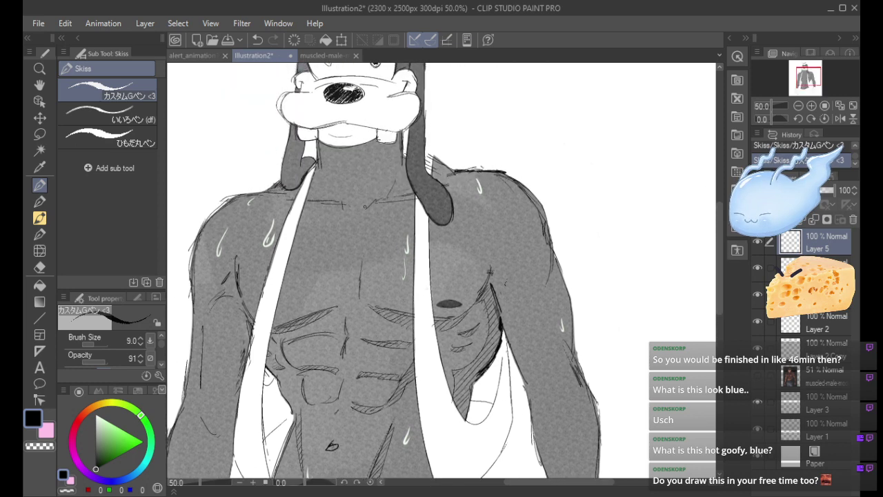
left_click_drag(384, 170, 365, 207)
mouse_move(395, 150)
left_mouse_down()
mouse_move(387, 187)
mouse_move(410, 183)
mouse_move(378, 184)
mouse_move(370, 201)
mouse_move(412, 198)
left_mouse_up()
mouse_move(331, 186)
left_mouse_down()
mouse_move(335, 198)
mouse_move(328, 184)
left_mouse_up()
mouse_move(325, 183)
left_mouse_down()
mouse_move(328, 195)
mouse_move(312, 198)
mouse_move(331, 202)
left_mouse_up()
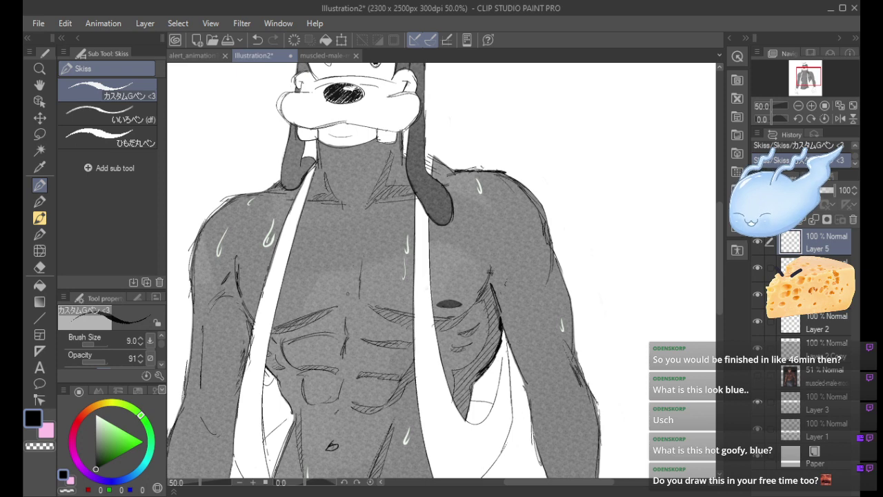
left_click_drag(350, 244, 351, 294)
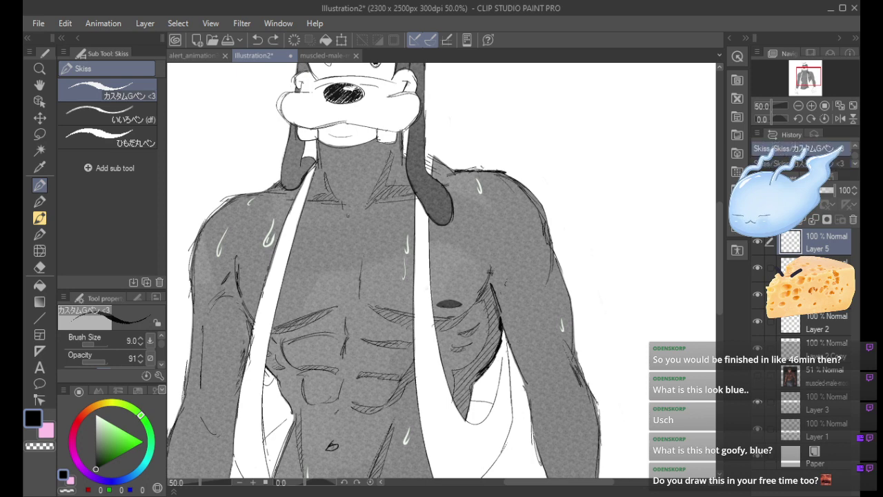
left_click_drag(348, 215, 356, 225)
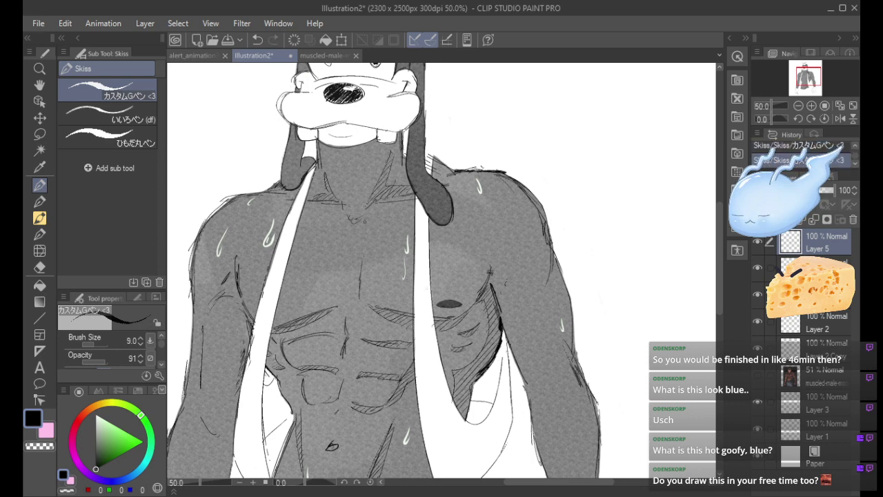
left_click_drag(331, 156, 349, 190)
left_click_drag(331, 162, 349, 202)
Try several versions of a shadow line down the centre of the chest and undo them.
left_click_drag(357, 235, 346, 305)
key("ctrl+z")
left_click_drag(354, 237, 346, 298)
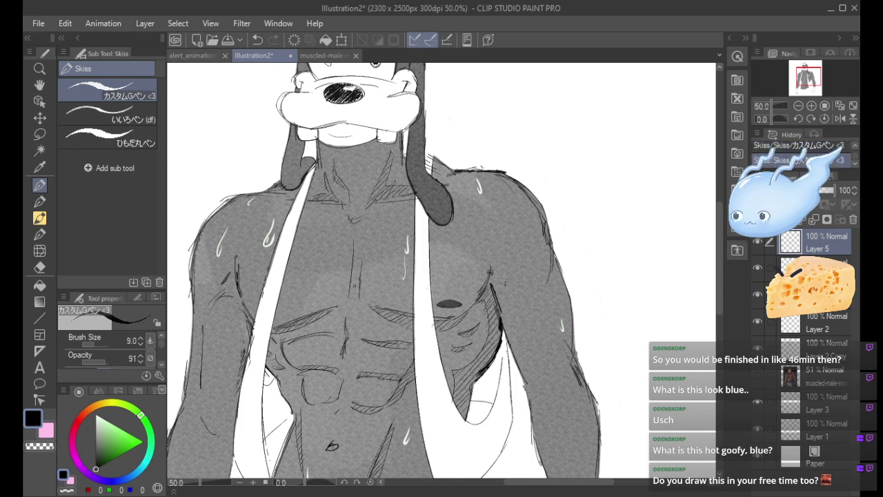
key("ctrl+z")
left_click_drag(352, 242, 349, 299)
key("ctrl+z")
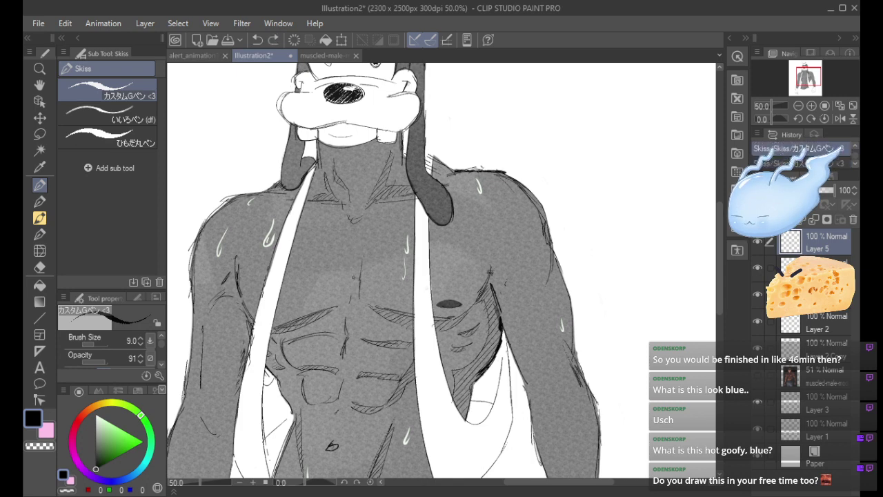
left_click_drag(354, 235, 348, 296)
key("ctrl+z")
left_click_drag(358, 238, 353, 302)
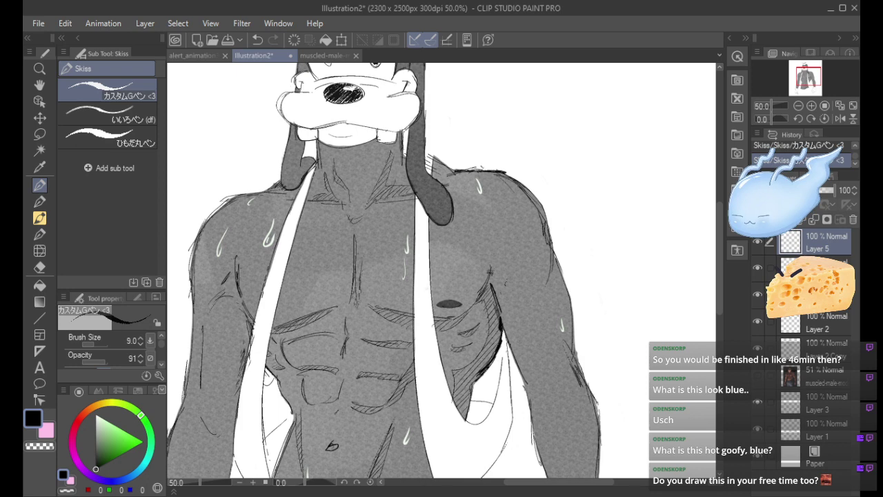
left_click_drag(354, 301, 361, 291)
left_click_drag(353, 291, 361, 283)
key("ctrl+z")
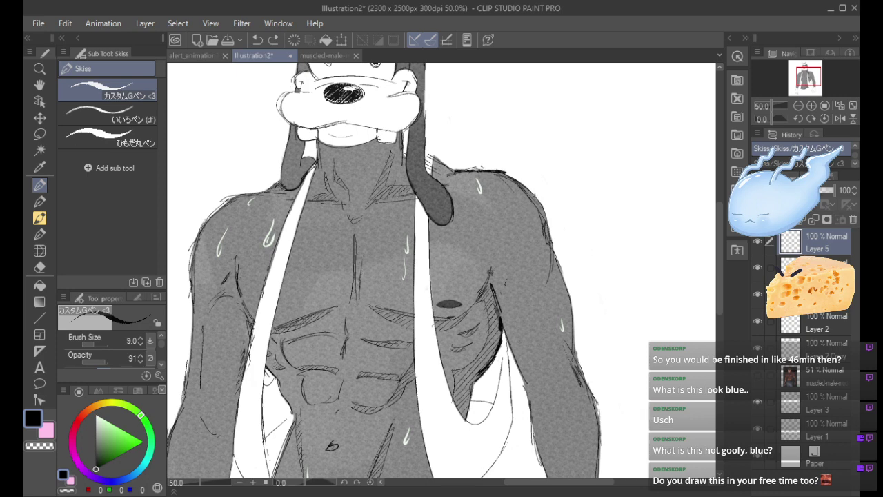
key("ctrl+z")
key("ctrl+z")
Hatch the inner edge of the left arm beside the strap, checking the muscled-male reference layer.
left_click_drag(803, 75, 796, 82)
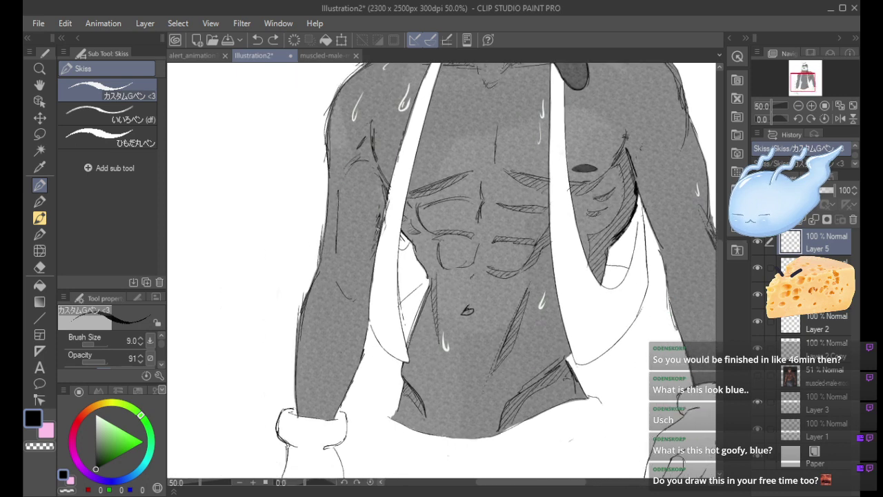
left_click_drag(378, 229, 363, 253)
left_click_drag(376, 237, 363, 260)
left_click_drag(371, 255, 365, 267)
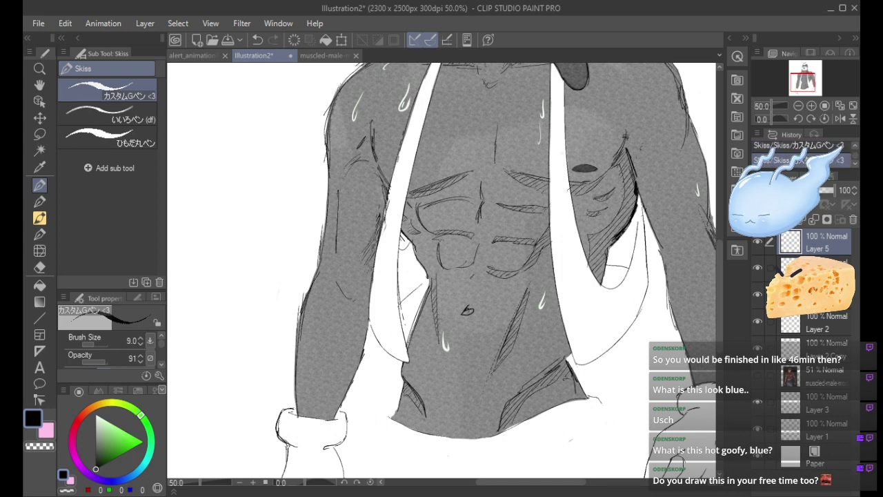
left_click_drag(373, 226, 366, 284)
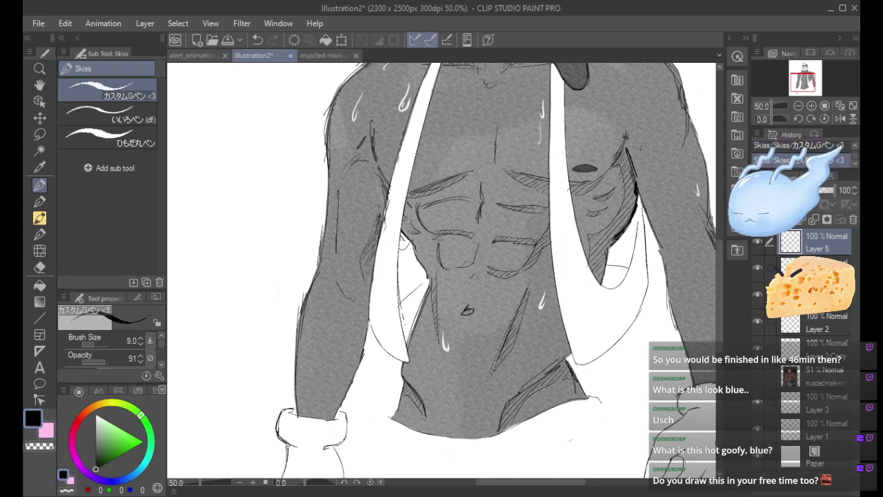
key("ctrl+z")
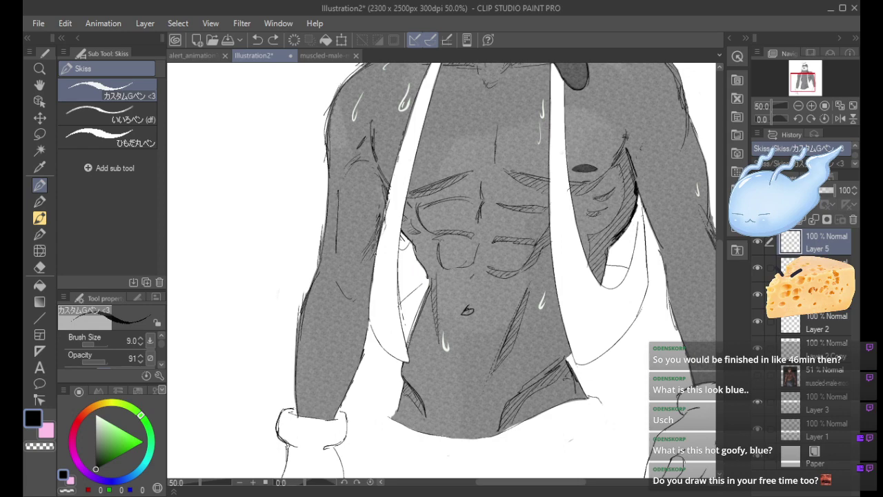
left_click(757, 378)
left_click(757, 377)
left_click(757, 377)
left_click(757, 377)
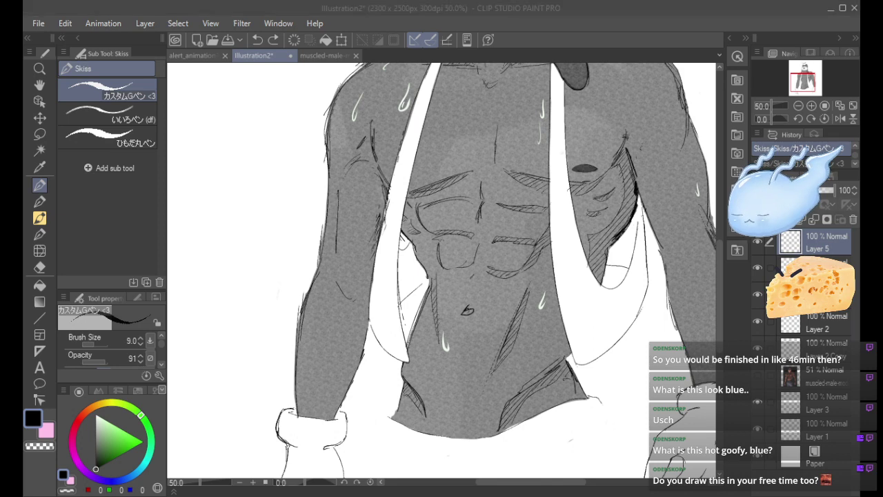
left_click_drag(372, 245, 365, 276)
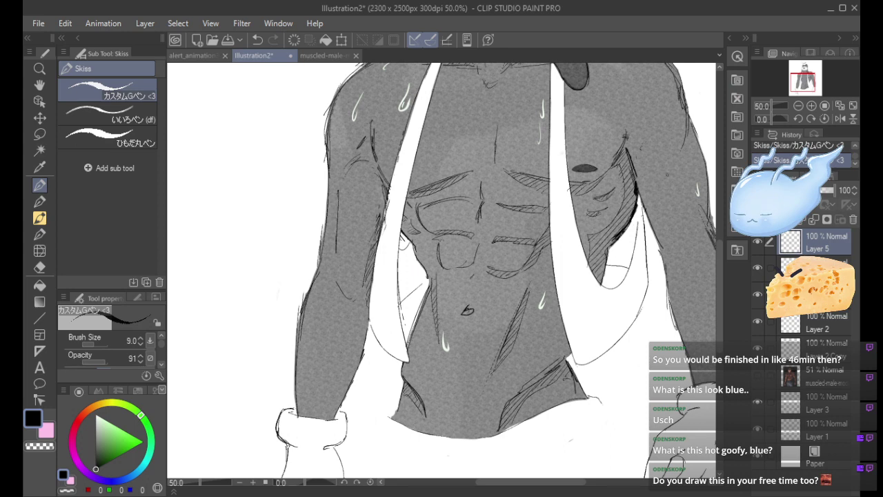
Hatch the inside of the tank top where it shows beside the left and right straps.
mouse_move(401, 249)
left_mouse_down()
mouse_move(397, 297)
mouse_move(416, 290)
left_mouse_up()
mouse_move(627, 229)
left_mouse_down()
mouse_move(606, 260)
mouse_move(624, 267)
left_mouse_up()
left_click_drag(333, 438, 440, 288)
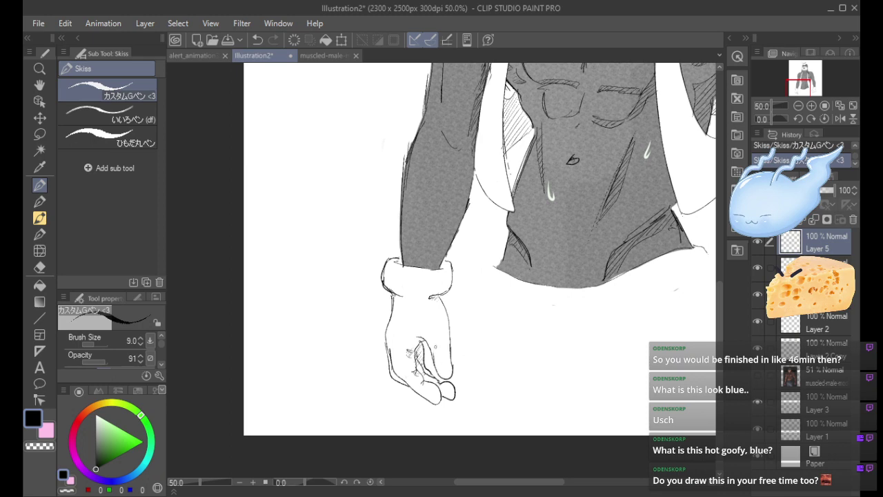
Hatch small shadows between the fingers and around the cuff of the left-hand glove.
left_click_drag(417, 343, 425, 338)
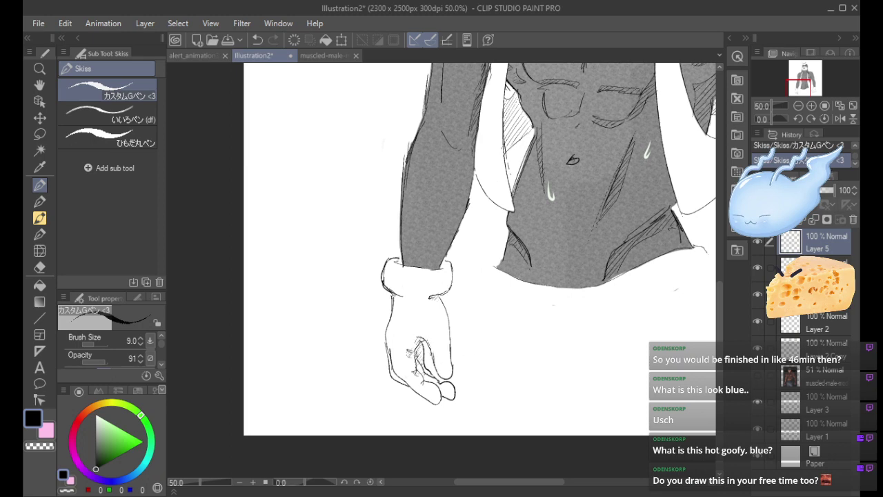
left_click_drag(394, 297, 398, 305)
left_click_drag(438, 263, 445, 270)
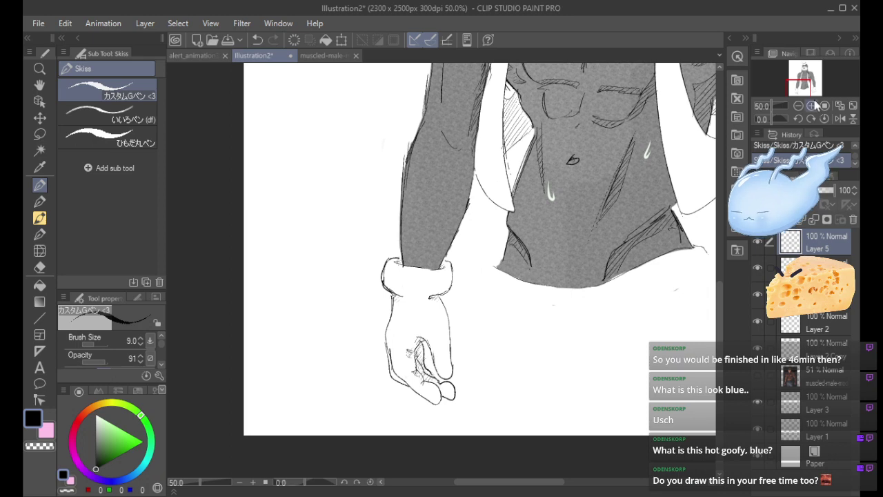
Hatch shadows beneath the cuff and along the fingers of the right-hand glove.
left_click_drag(808, 86, 812, 88)
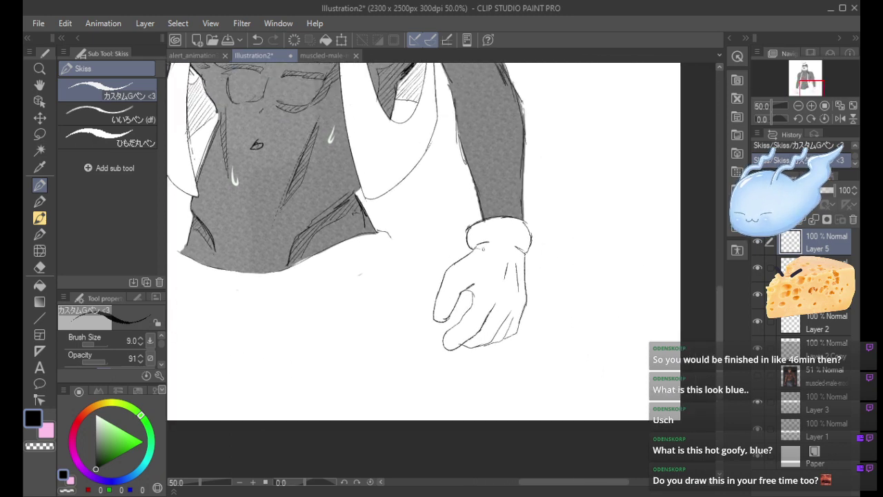
mouse_move(488, 243)
left_mouse_down()
mouse_move(476, 250)
mouse_move(526, 261)
mouse_move(522, 253)
left_mouse_up()
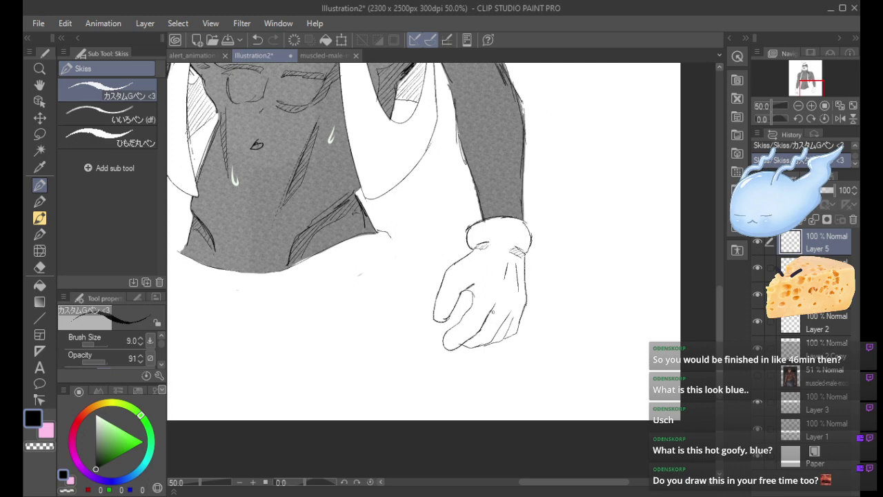
mouse_move(494, 309)
left_mouse_down()
mouse_move(479, 338)
mouse_move(510, 321)
mouse_move(505, 328)
mouse_move(481, 340)
mouse_move(490, 323)
mouse_move(464, 344)
left_mouse_up()
mouse_move(485, 329)
left_mouse_down()
mouse_move(467, 346)
mouse_move(500, 330)
left_mouse_up()
key("ctrl+z")
key("ctrl+z")
mouse_move(503, 328)
left_mouse_down()
mouse_move(494, 340)
mouse_move(508, 336)
left_mouse_up()
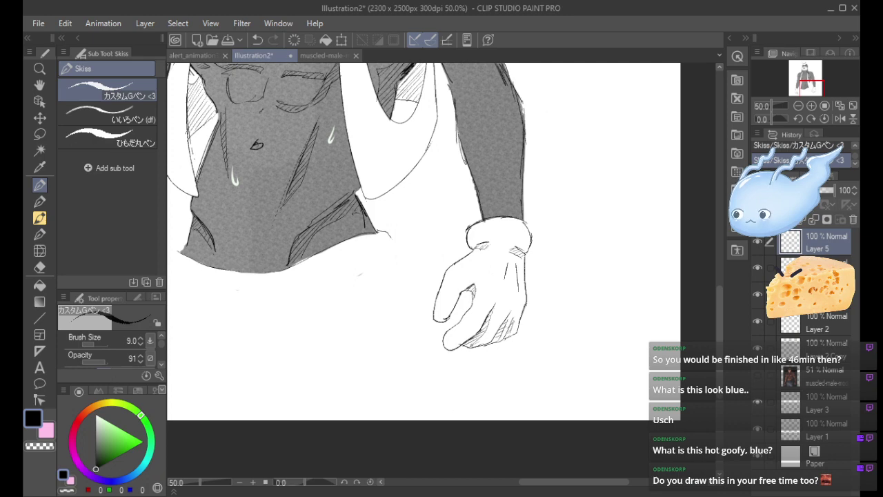
Hatch a light shadow across Goofy's chin below the lower lip.
left_click_drag(810, 86, 804, 72)
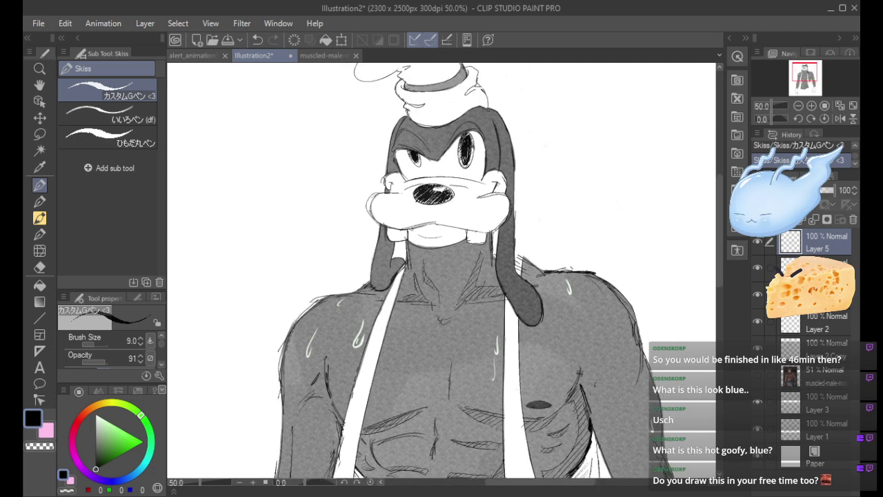
left_click_drag(418, 237, 440, 243)
key("ctrl+z")
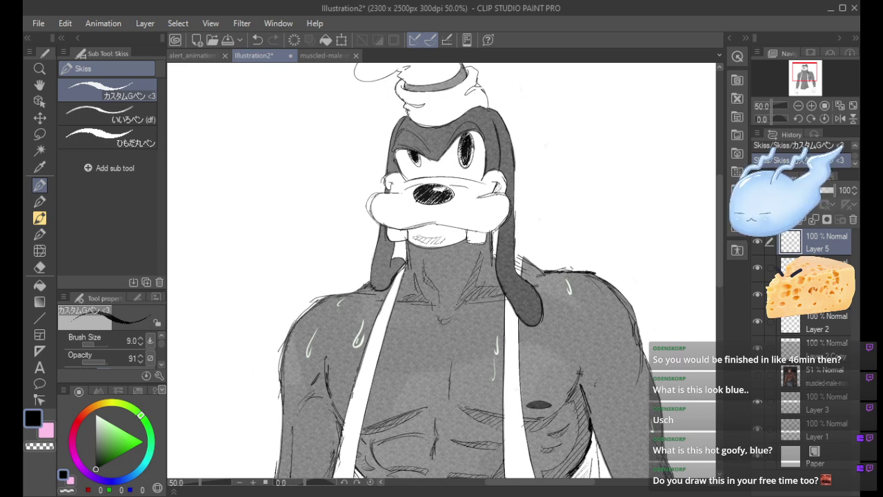
key("ctrl+z")
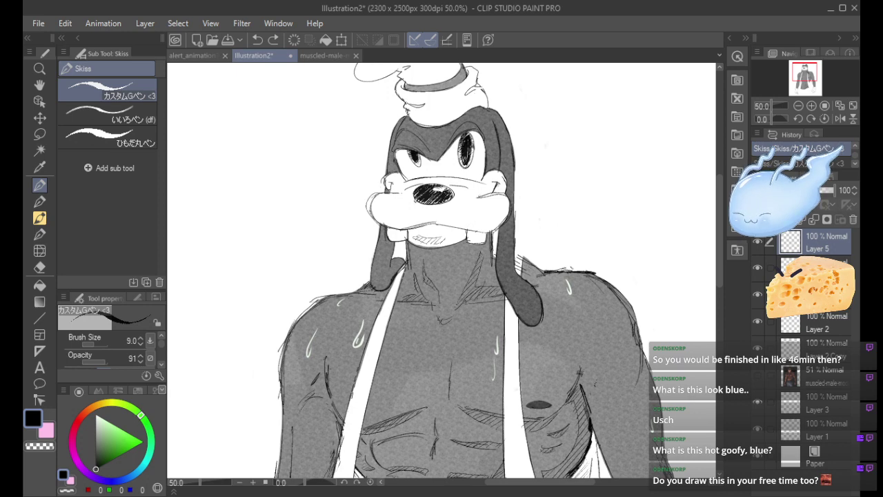
Hatch the underside of the nose, both teeth and the area beneath the muzzle, erasing stray marks.
left_click_drag(417, 201, 428, 206)
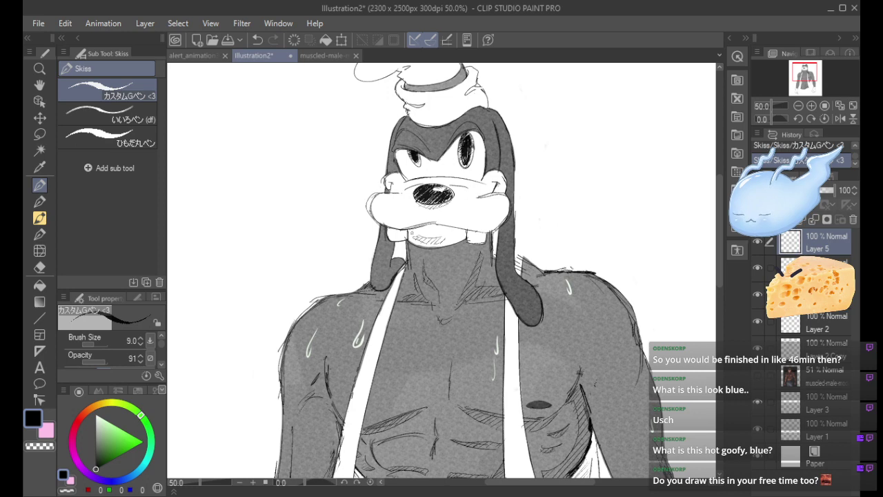
left_click_drag(387, 232, 401, 232)
left_click_drag(469, 236, 482, 234)
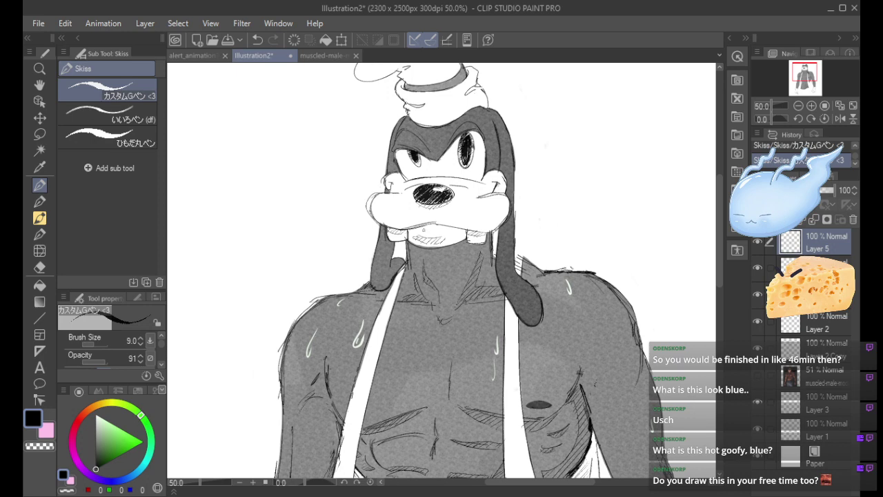
key("ctrl+z")
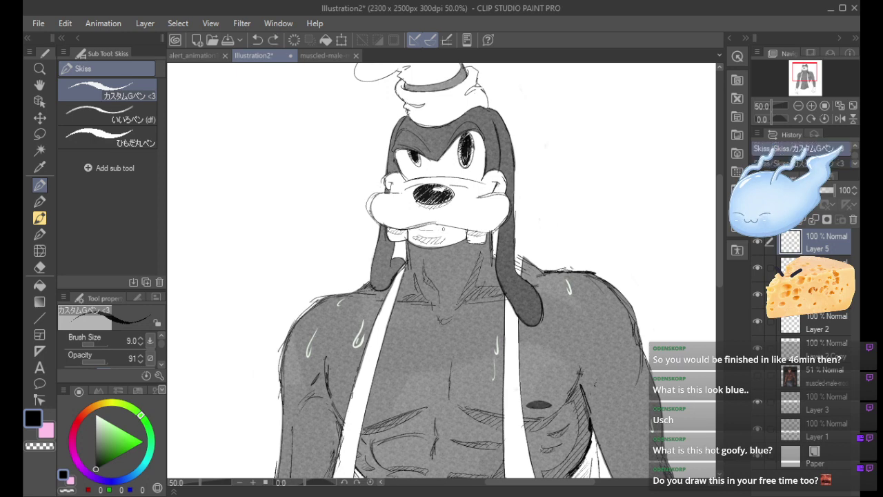
key("ctrl+z")
left_click_drag(422, 230, 442, 230)
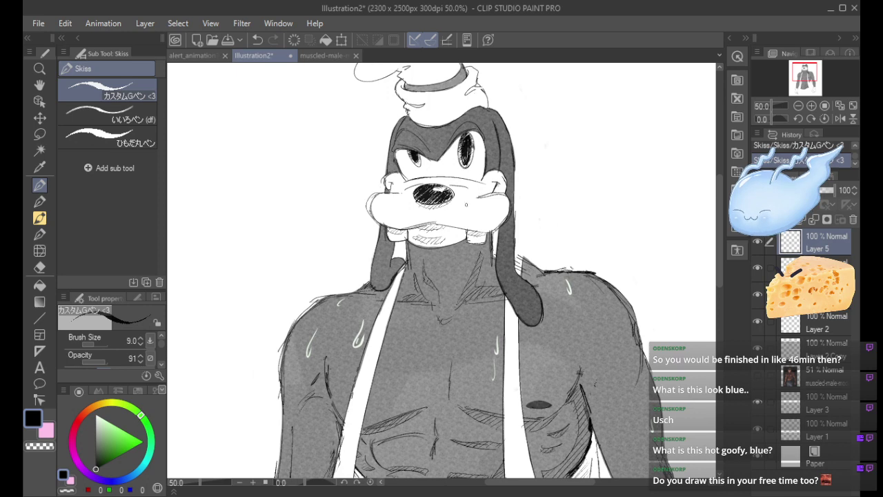
mouse_move(443, 233)
left_mouse_down()
mouse_move(453, 225)
mouse_move(431, 223)
left_mouse_up()
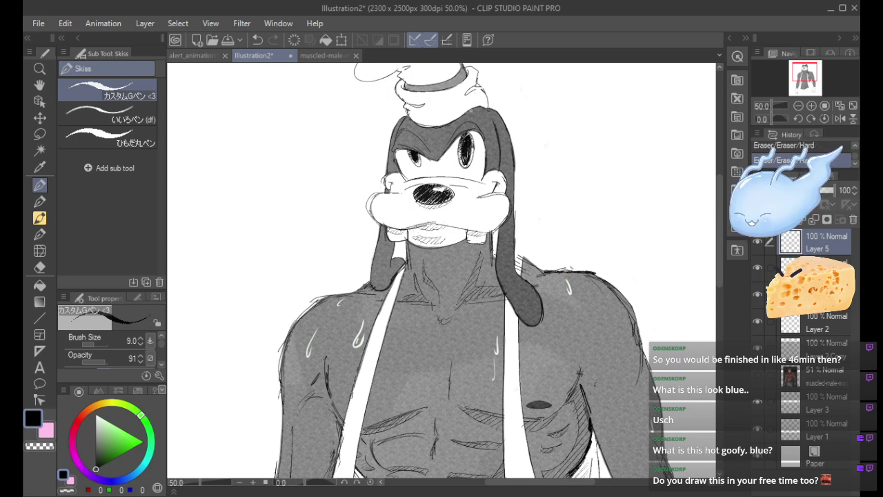
Hatch the fold shadows on the hat's crown, its floppy tips and the rolled brim.
left_click_drag(720, 234, 721, 204)
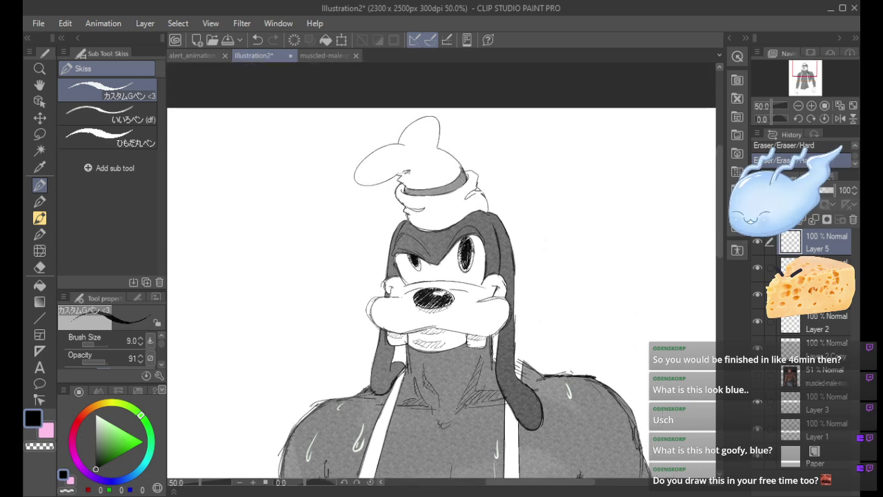
left_click(413, 174)
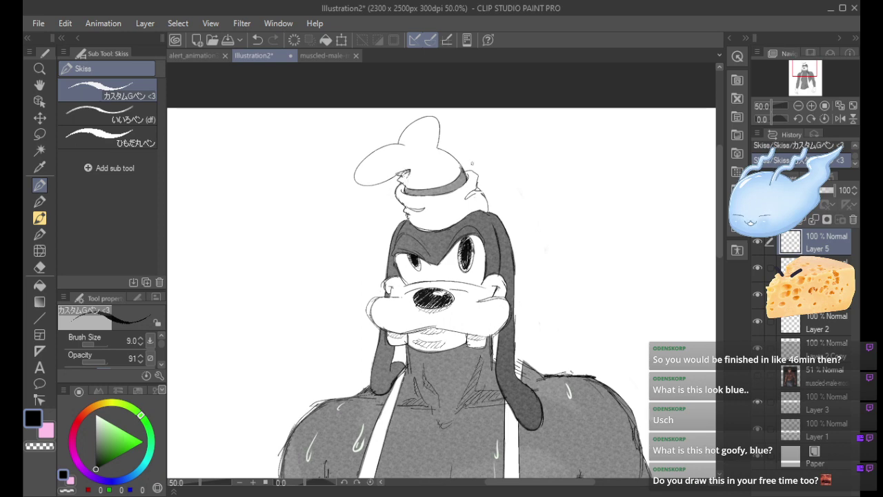
left_click_drag(472, 172, 474, 180)
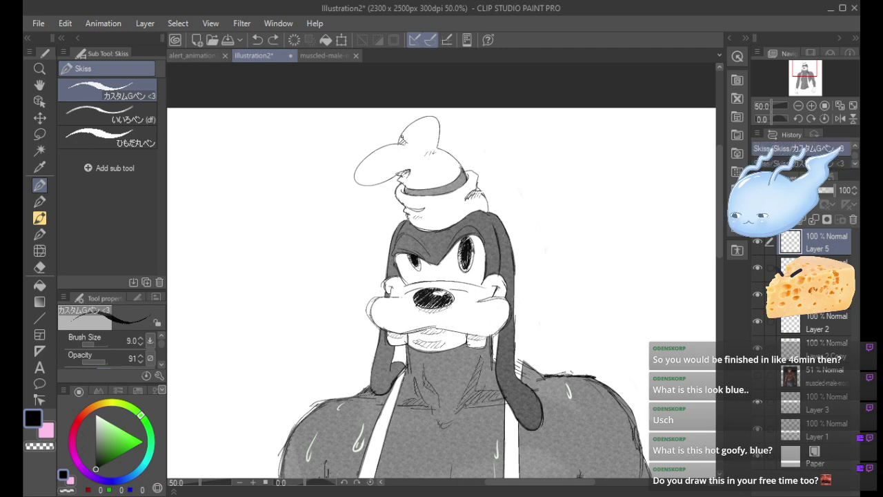
key("ctrl+z")
key("ctrl+y")
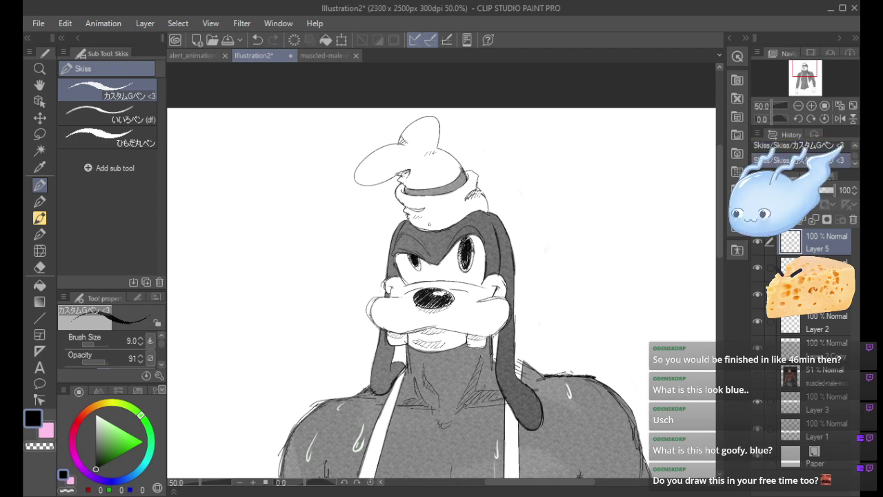
Erase the hatching around the hat's floppy tips and redraw a smaller fold shadow where they meet.
left_click_drag(403, 172, 393, 183)
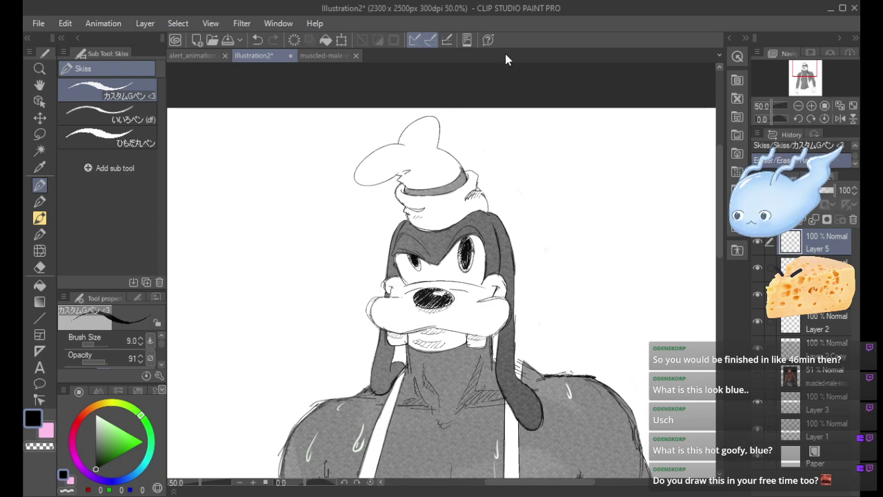
left_click_drag(401, 185, 404, 193)
left_click_drag(404, 185, 406, 192)
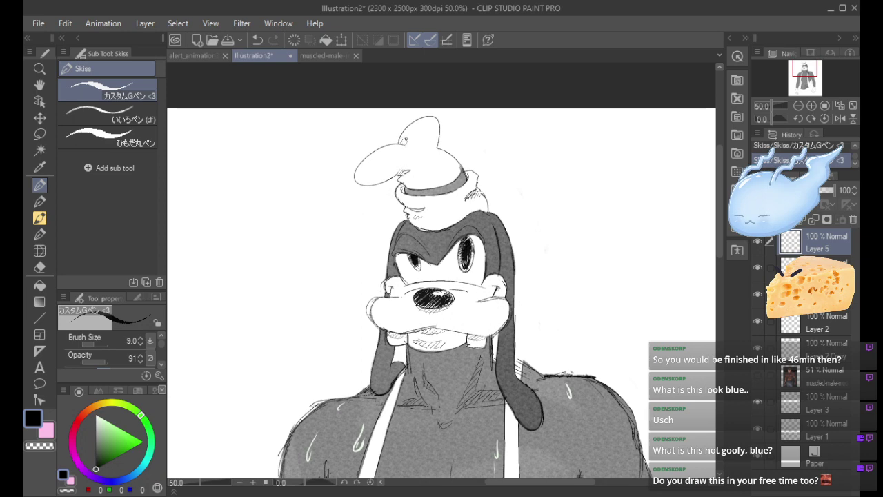
key("ctrl+z")
key("ctrl+y")
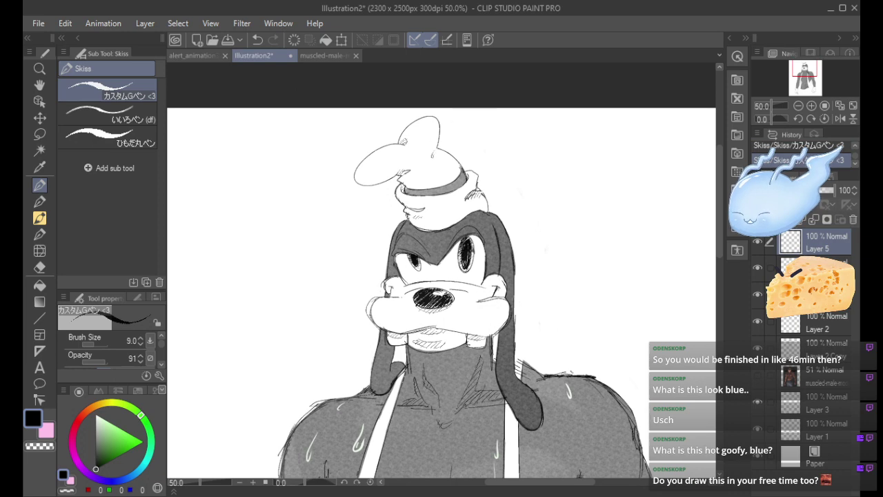
key("ctrl+z")
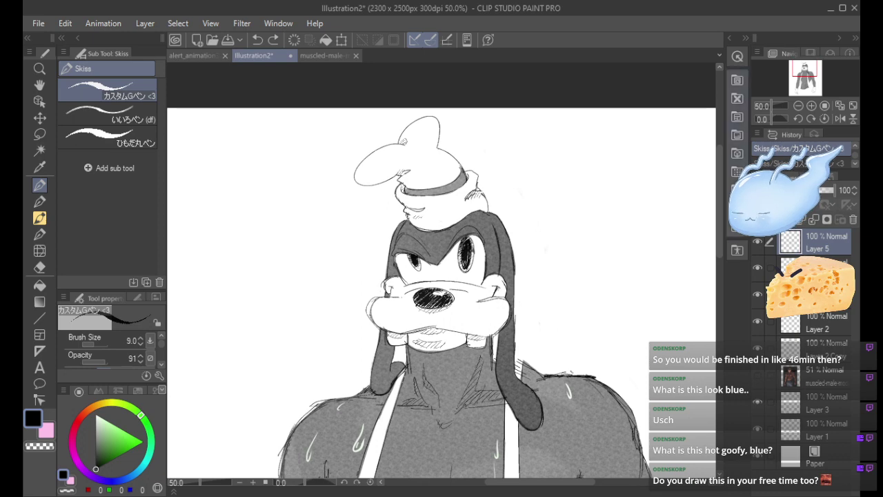
Paint two sweat drops on the forehead with the G-pen in off-white (245, 245, 245) on the layer below Layer 5.
left_click_drag(718, 236, 730, 253)
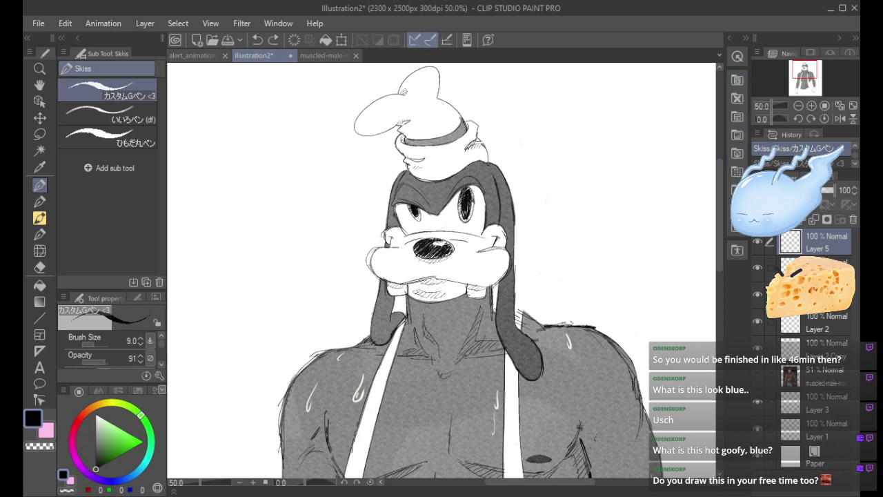
left_click(759, 267)
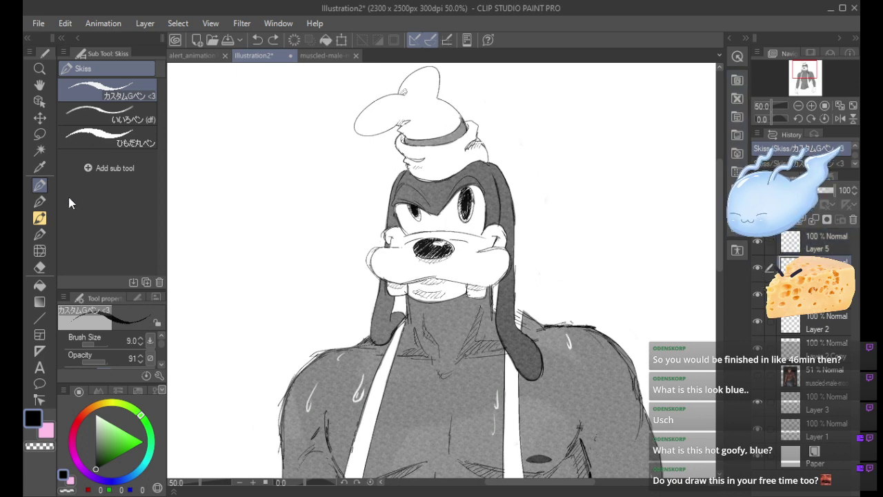
left_click(39, 234)
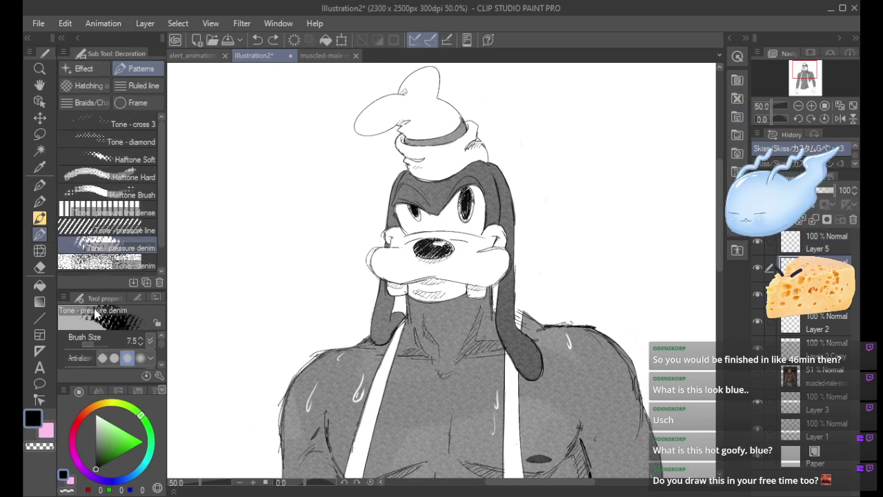
left_click(39, 201)
left_click(97, 413)
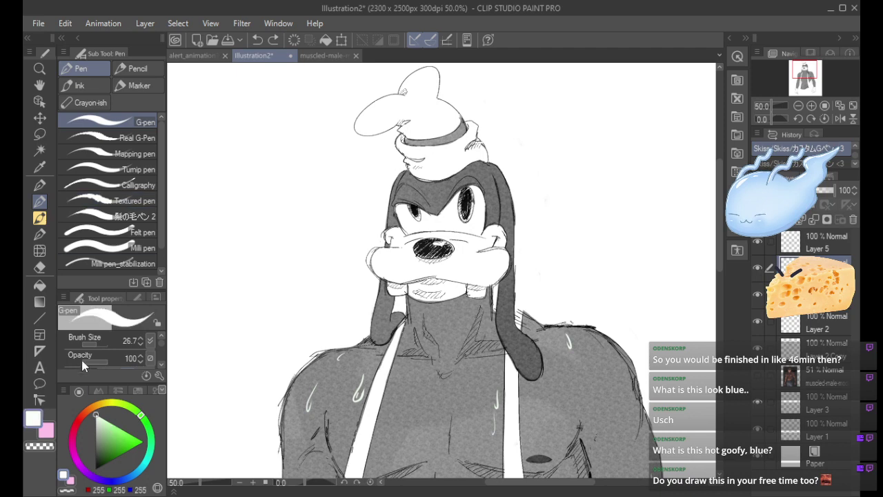
left_click(96, 417)
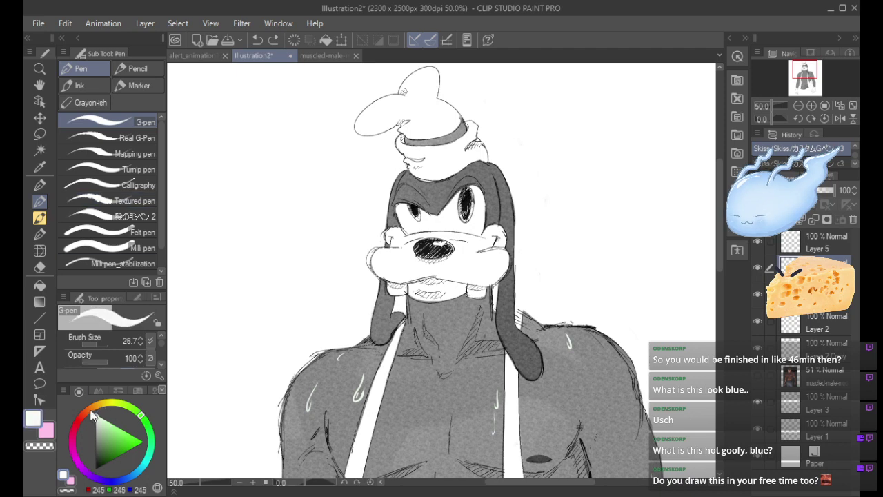
left_click_drag(487, 182, 490, 198)
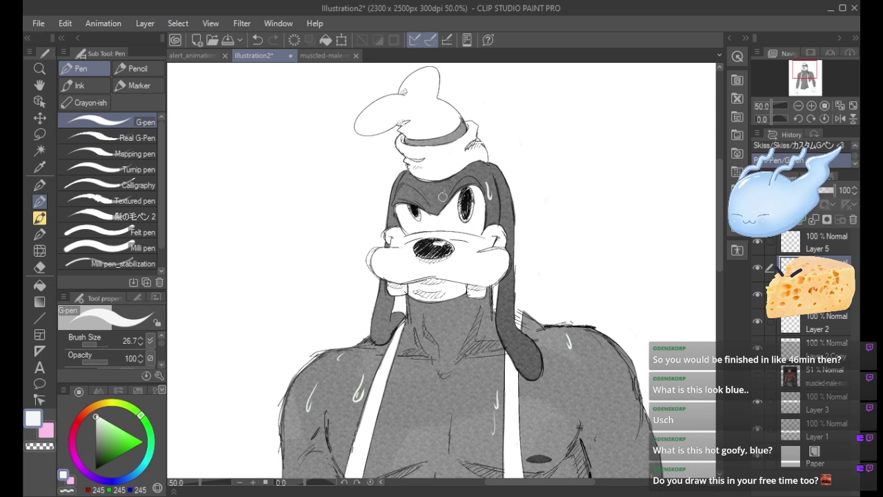
left_click_drag(442, 199, 447, 185)
key("ctrl+z")
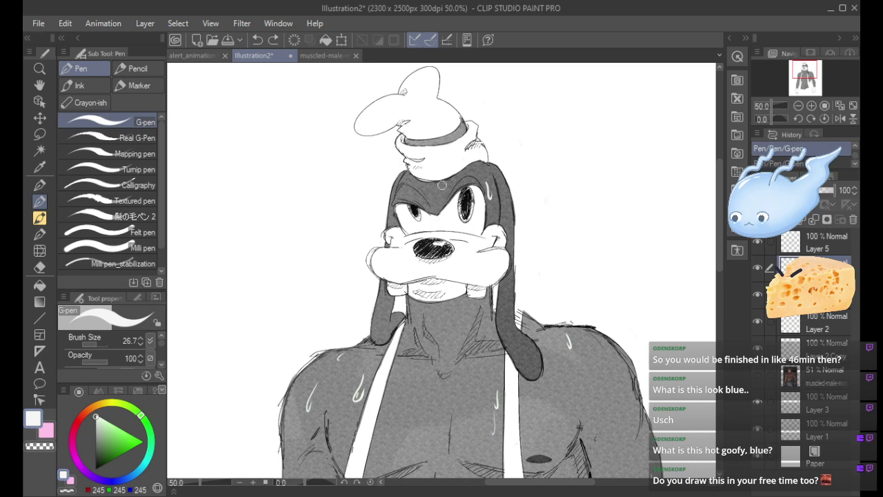
left_click_drag(441, 195, 443, 186)
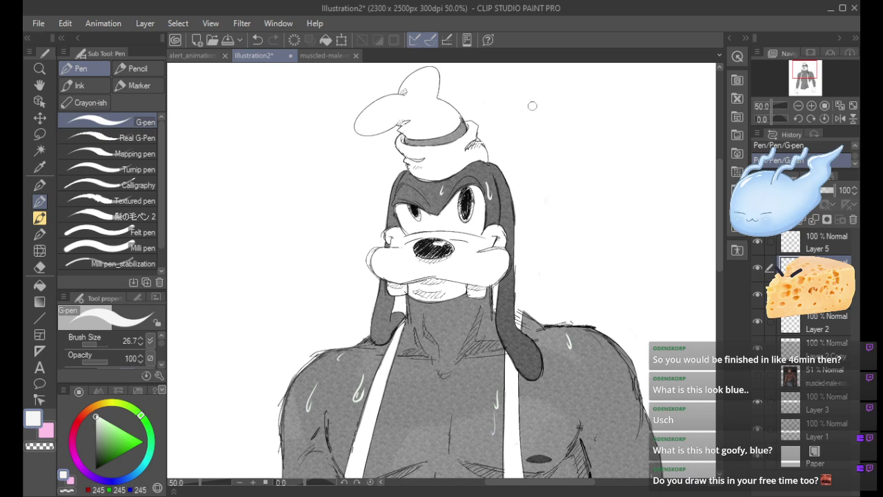
Identify the line-art layer by toggling its visibility, and clean up the doubled outline of the left cheek on it.
left_click(818, 422)
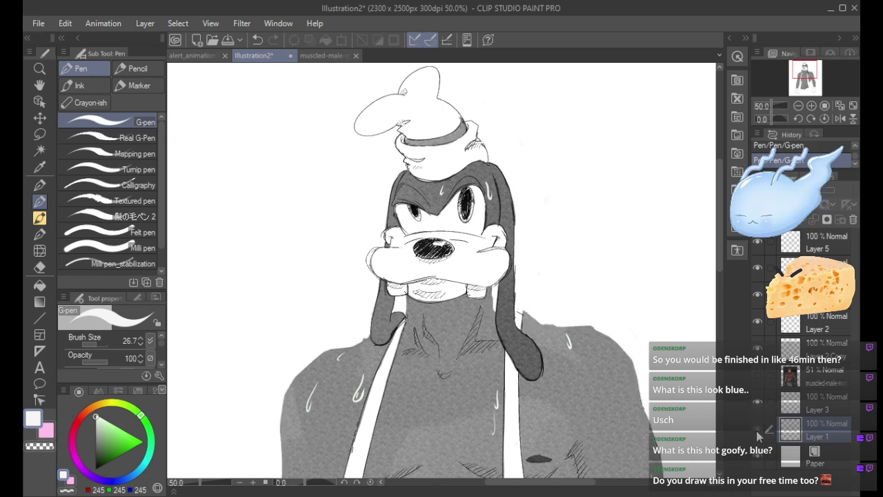
left_click(756, 349)
left_click(757, 349)
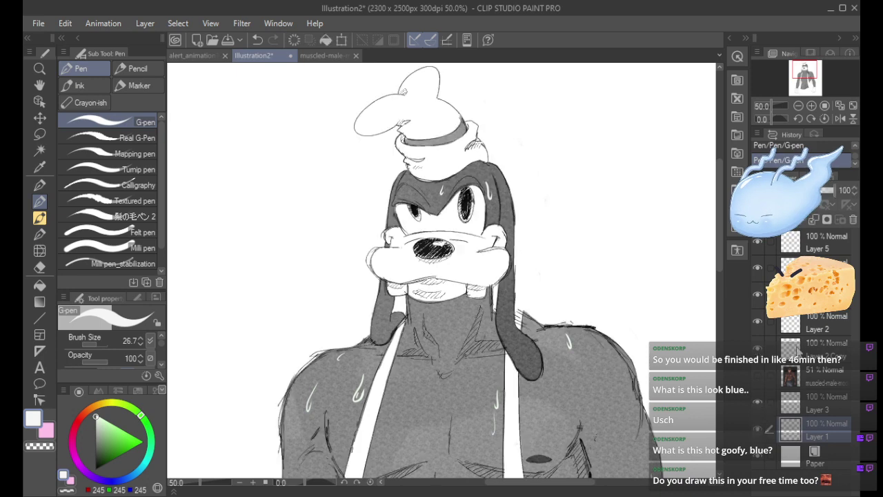
left_click(814, 345)
left_click_drag(372, 256, 379, 250)
Try out black sweat drops dripping off the left cheek and the right ear with the custom G-pen on Layer 2 Copy.
left_click(41, 185)
left_click_drag(110, 445, 95, 469)
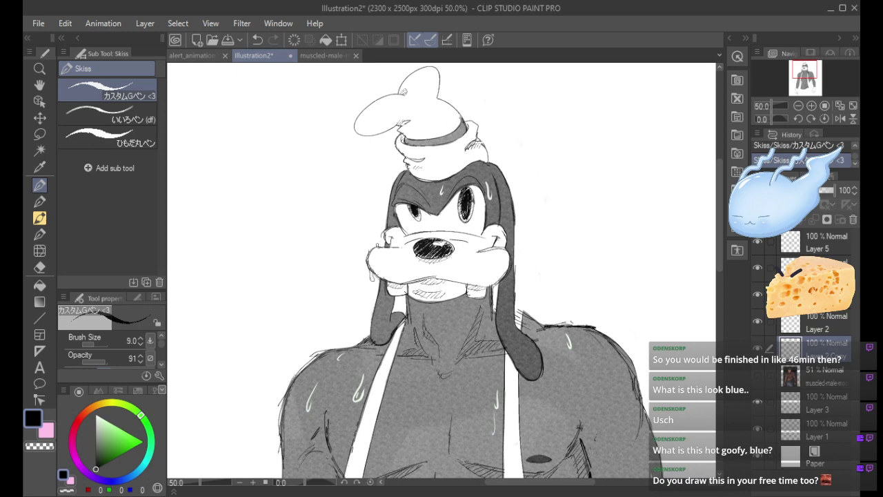
key("ctrl+z")
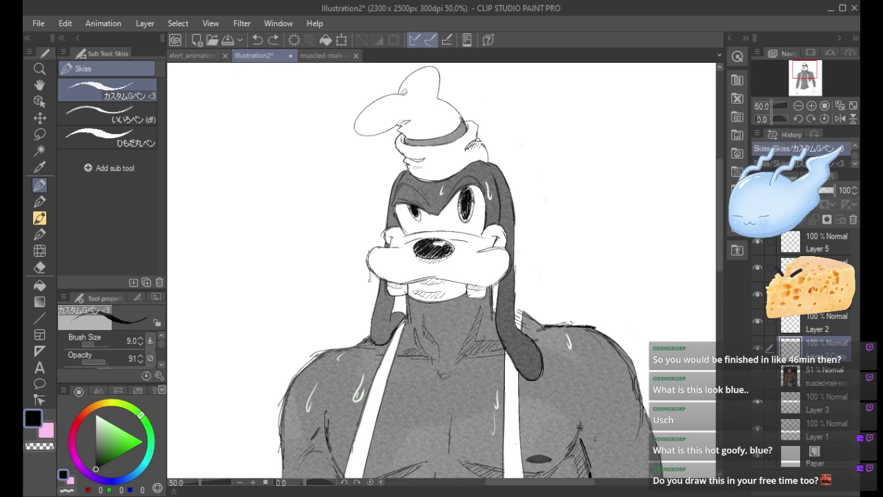
key("ctrl+y")
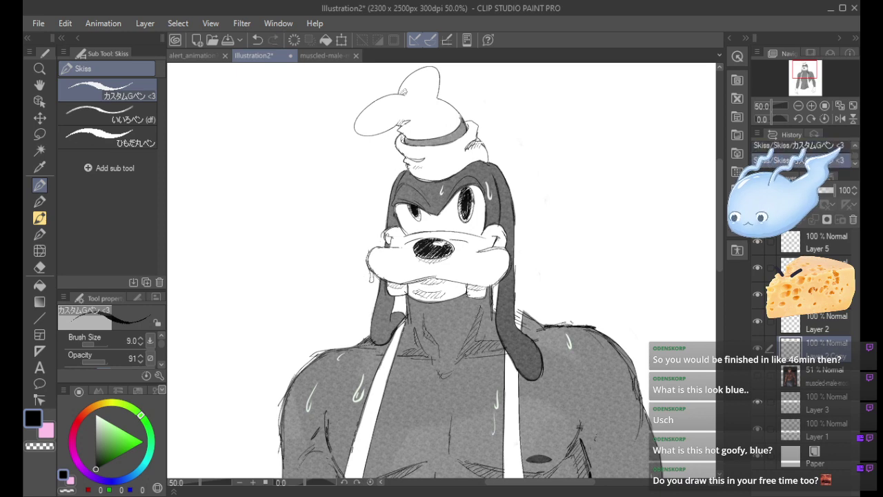
key("ctrl+z")
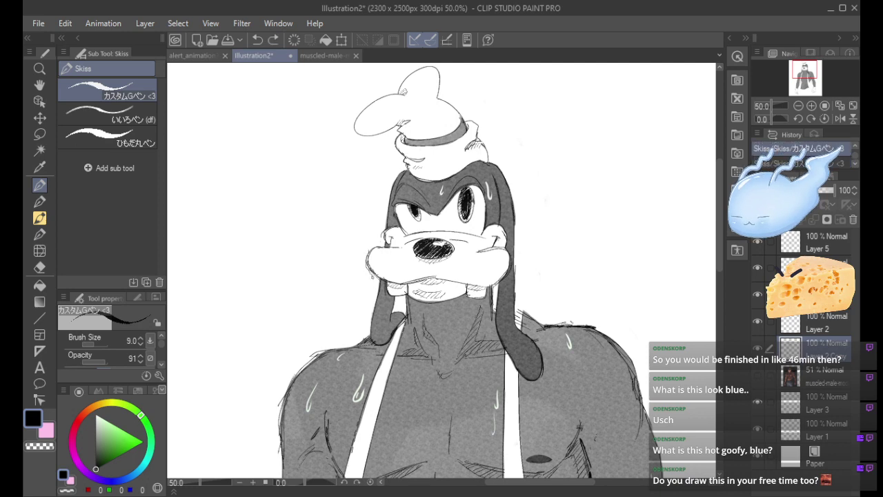
key("ctrl+y")
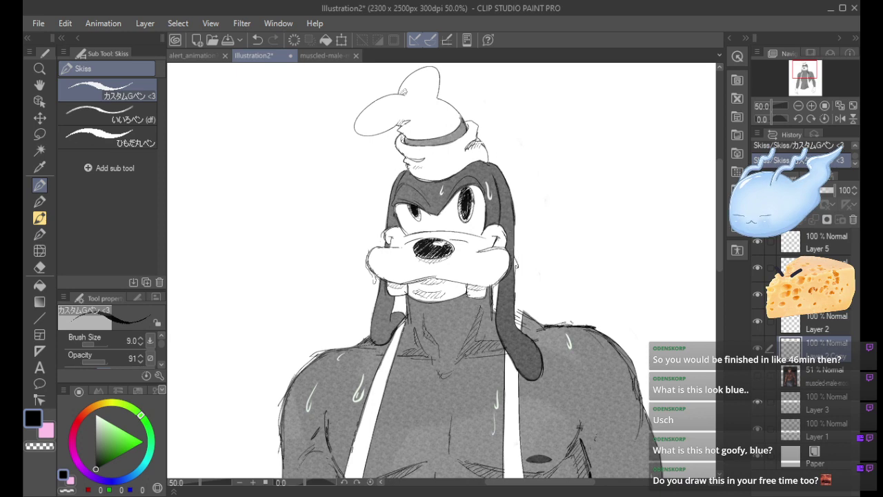
key("ctrl+z")
key("ctrl+z")
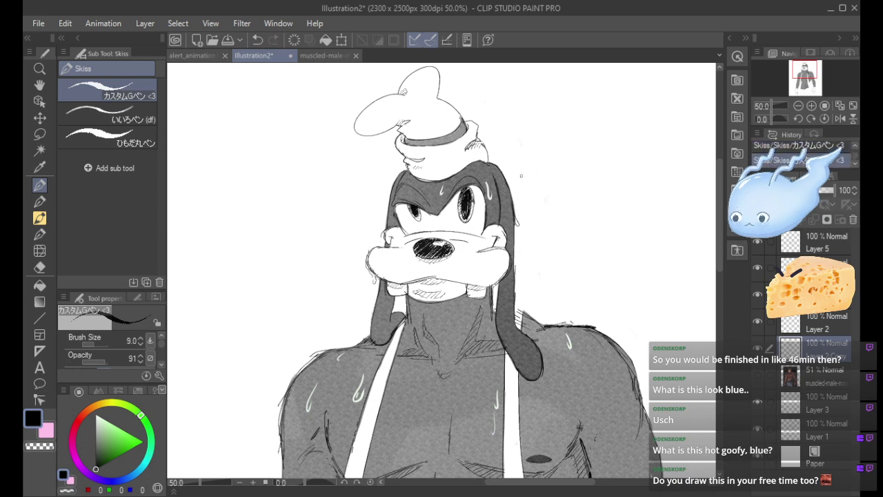
key("ctrl+z")
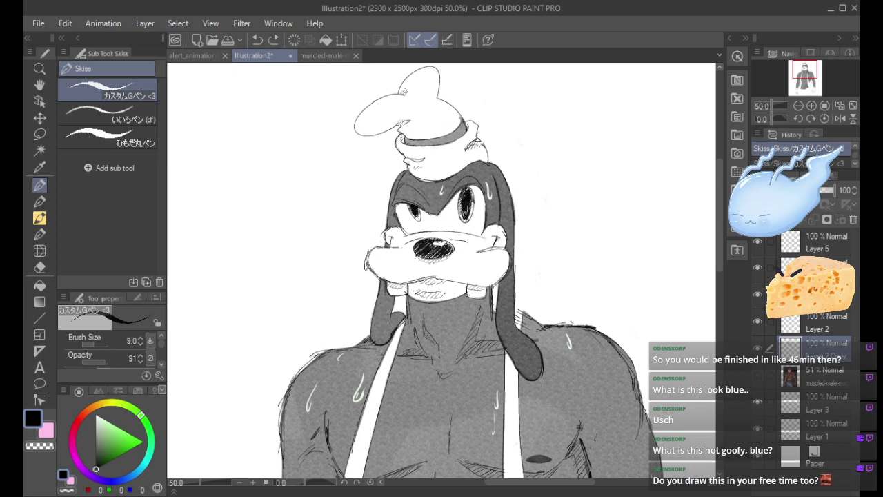
key("ctrl+z")
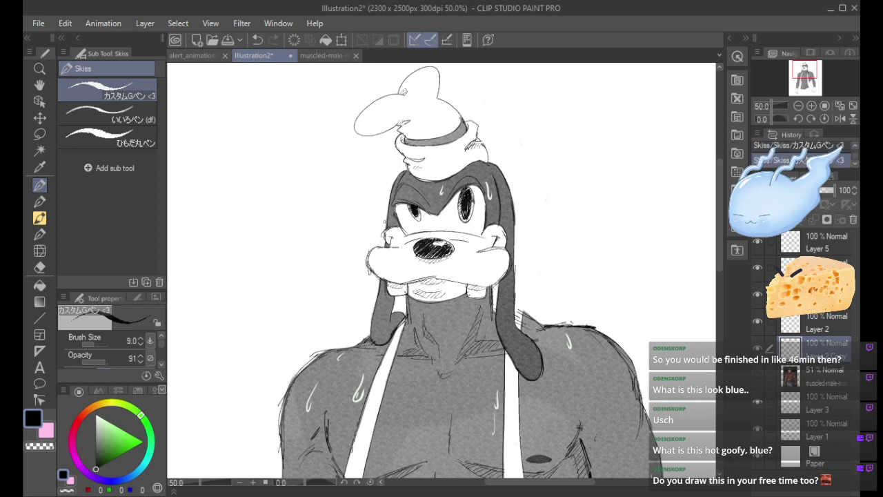
key("ctrl+z")
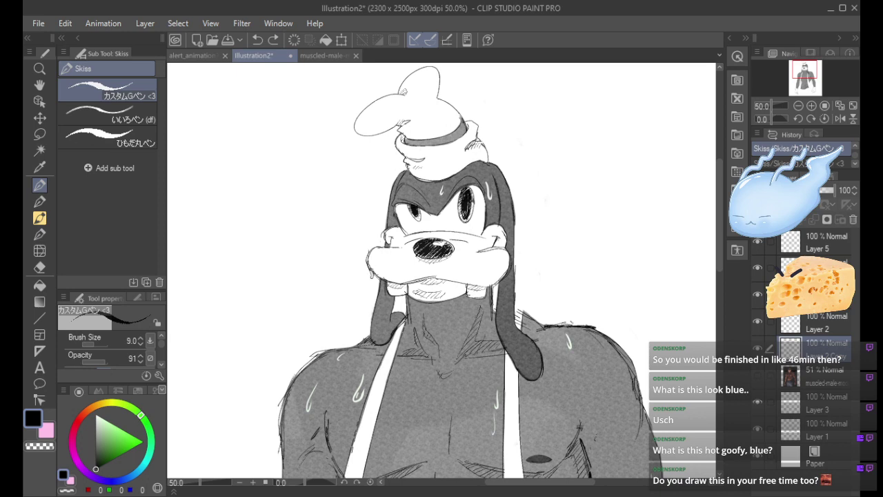
key("ctrl+z")
key("ctrl+z")
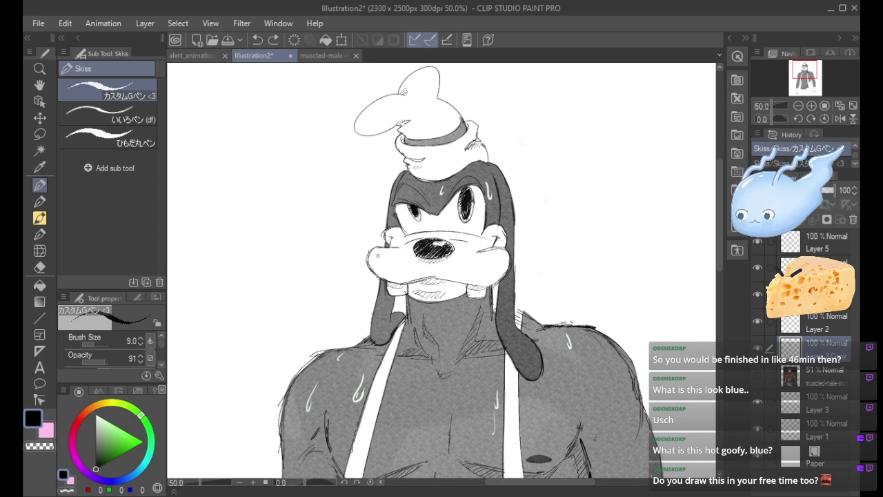
Wash the hat in light green (133, 196, 117) with Wet blotting ink on a new raster layer, and move it below Layer 2 Copy.
left_click(800, 241)
left_click(761, 219)
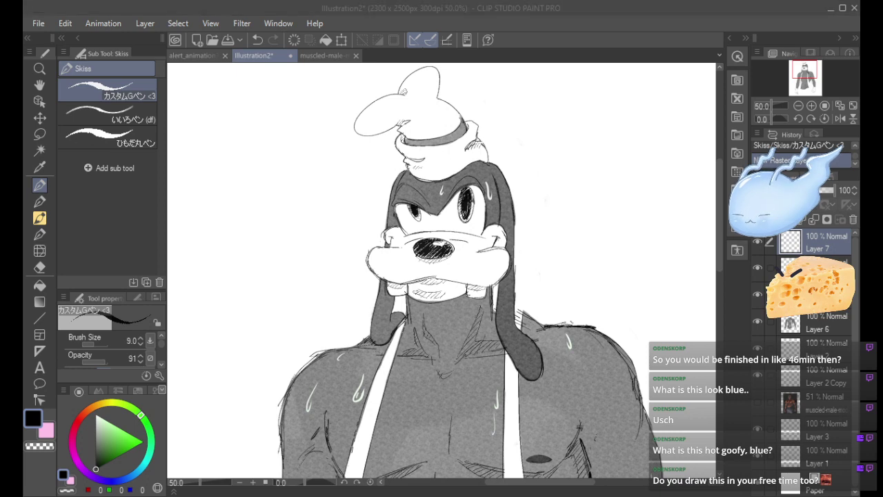
left_click(41, 251)
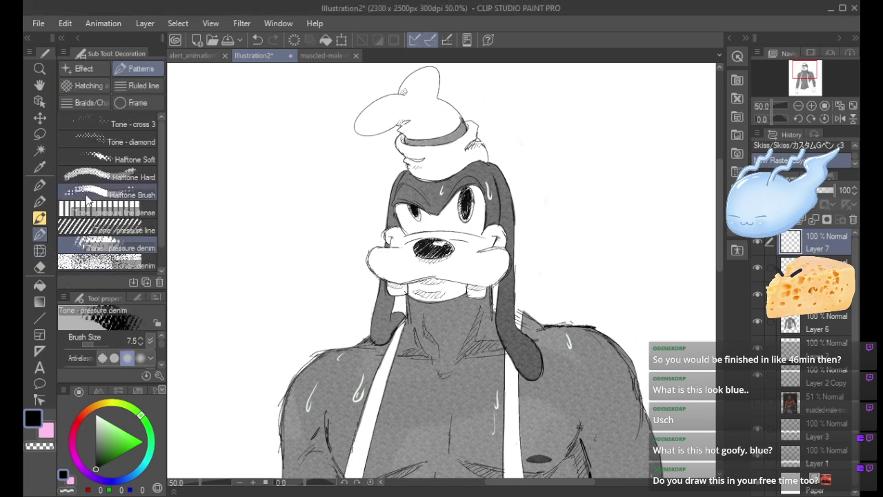
left_click(40, 217)
left_click(138, 84)
left_click(138, 70)
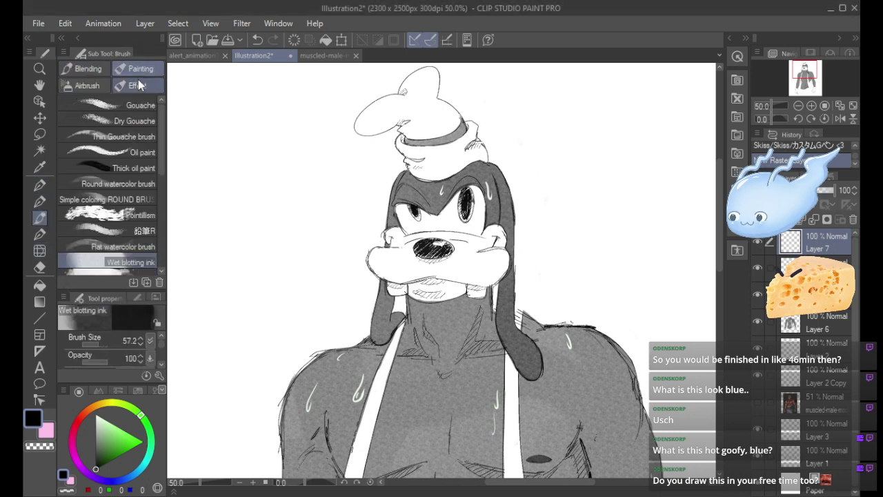
left_click(135, 434)
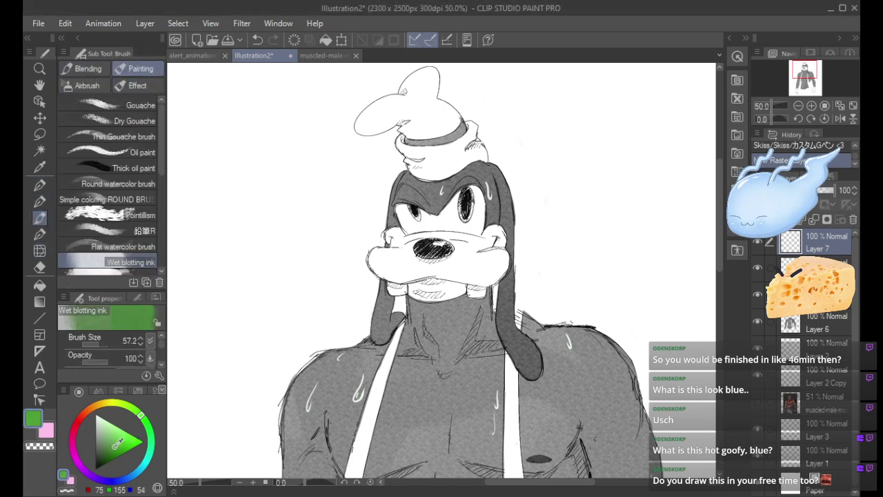
left_click(115, 436)
left_click_drag(115, 436, 110, 435)
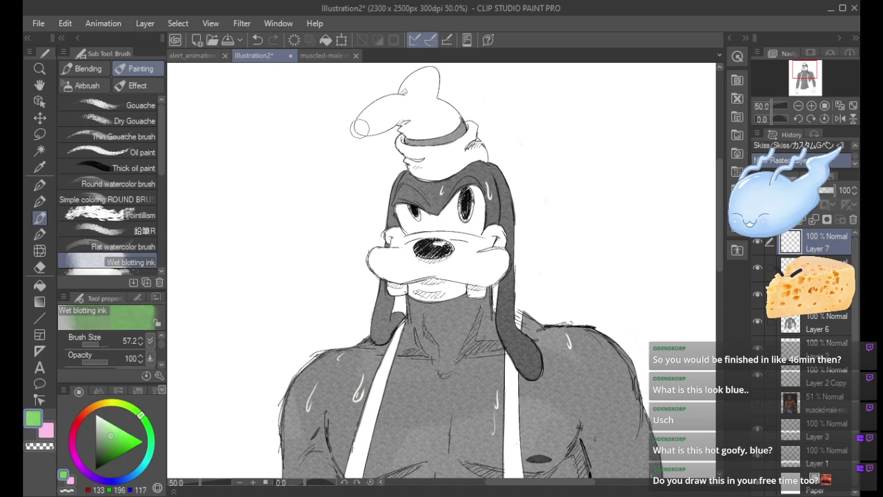
mouse_move(376, 107)
left_mouse_down()
mouse_move(377, 122)
mouse_move(393, 108)
mouse_move(410, 117)
mouse_move(404, 128)
mouse_move(433, 135)
mouse_move(440, 157)
mouse_move(477, 148)
mouse_move(473, 132)
mouse_move(440, 129)
mouse_move(415, 160)
mouse_move(373, 127)
mouse_move(442, 93)
left_mouse_up()
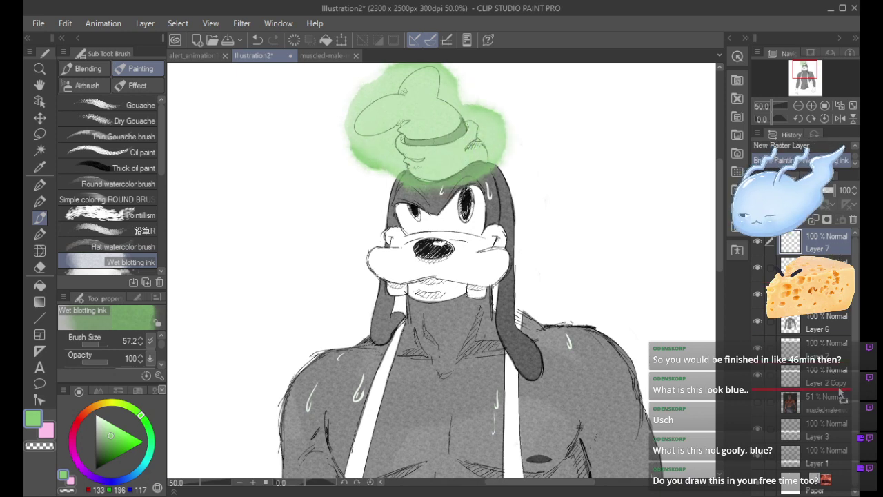
left_click_drag(854, 417, 837, 388)
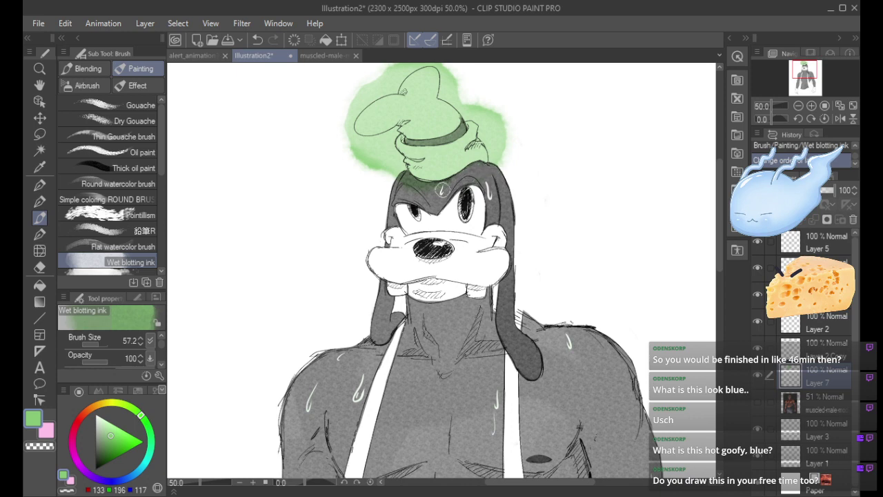
Erase the green wash that spills outside the hat's outline around the brim, floppy tips and crown.
key("ctrl+y")
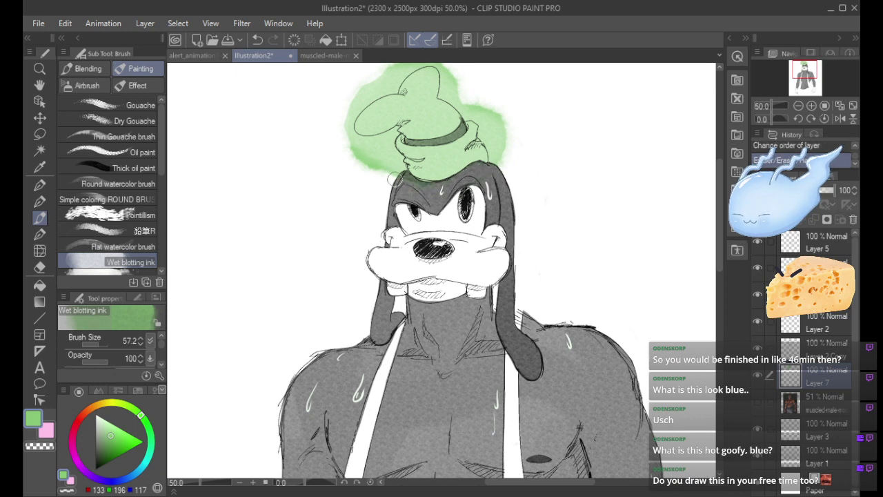
mouse_move(443, 188)
left_mouse_down()
mouse_move(369, 162)
mouse_move(345, 141)
mouse_move(402, 173)
mouse_move(386, 140)
left_mouse_up()
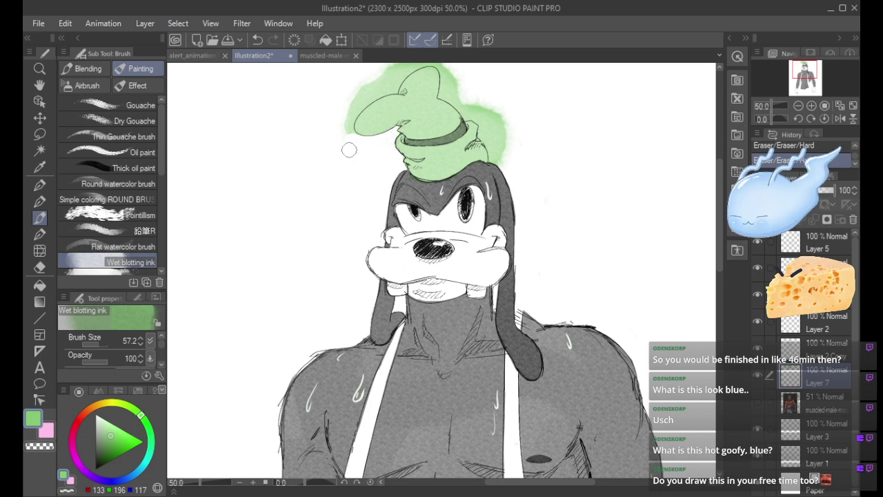
mouse_move(492, 141)
left_mouse_down()
mouse_move(496, 173)
mouse_move(482, 103)
mouse_move(497, 119)
mouse_move(484, 102)
mouse_move(509, 134)
left_mouse_up()
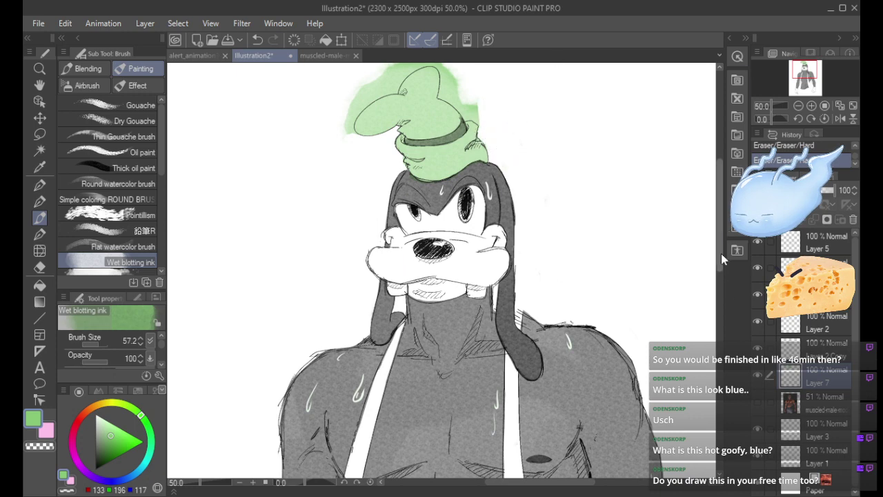
left_click_drag(721, 253, 721, 231)
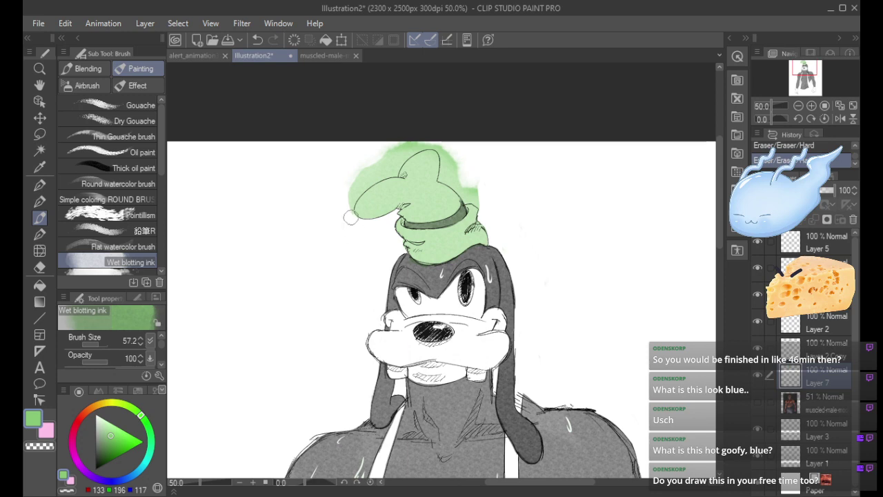
mouse_move(351, 216)
left_mouse_down()
mouse_move(361, 173)
mouse_move(344, 203)
mouse_move(358, 229)
mouse_move(355, 181)
mouse_move(351, 219)
mouse_move(348, 212)
mouse_move(397, 167)
left_mouse_up()
key("ctrl+z")
mouse_move(345, 210)
left_mouse_down()
mouse_move(434, 137)
mouse_move(373, 150)
mouse_move(355, 181)
mouse_move(416, 136)
mouse_move(415, 147)
mouse_move(447, 147)
mouse_move(402, 158)
mouse_move(446, 145)
mouse_move(454, 177)
mouse_move(447, 148)
mouse_move(434, 144)
mouse_move(441, 179)
mouse_move(444, 146)
mouse_move(444, 164)
mouse_move(437, 144)
mouse_move(463, 188)
left_mouse_up()
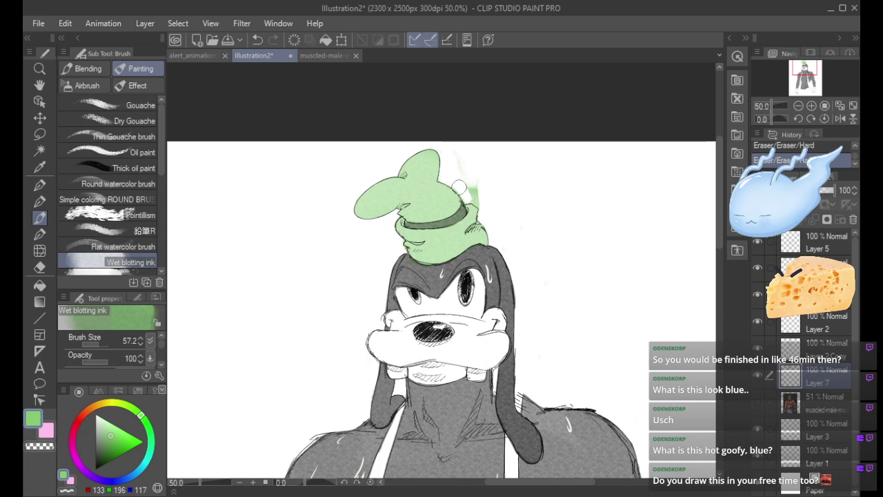
left_click_drag(470, 197, 472, 198)
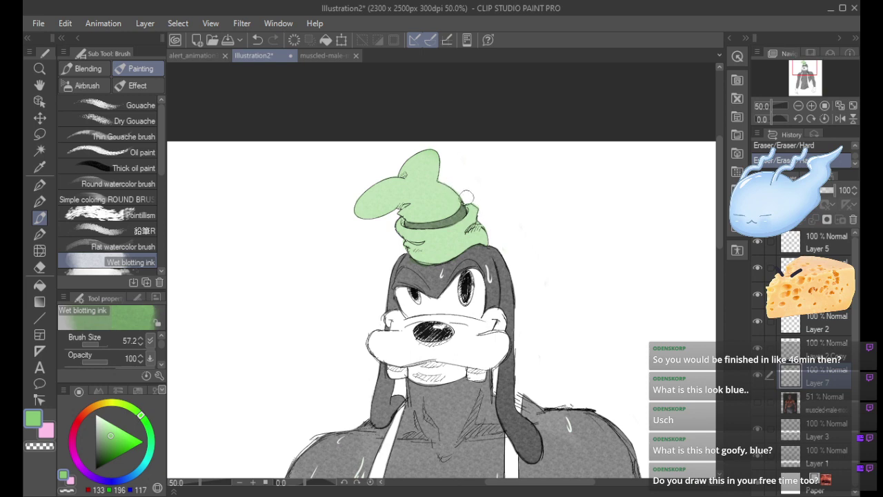
Erase the green from the hat's dark band and clean up the remaining spill along the hat's edge.
key("ctrl+plus")
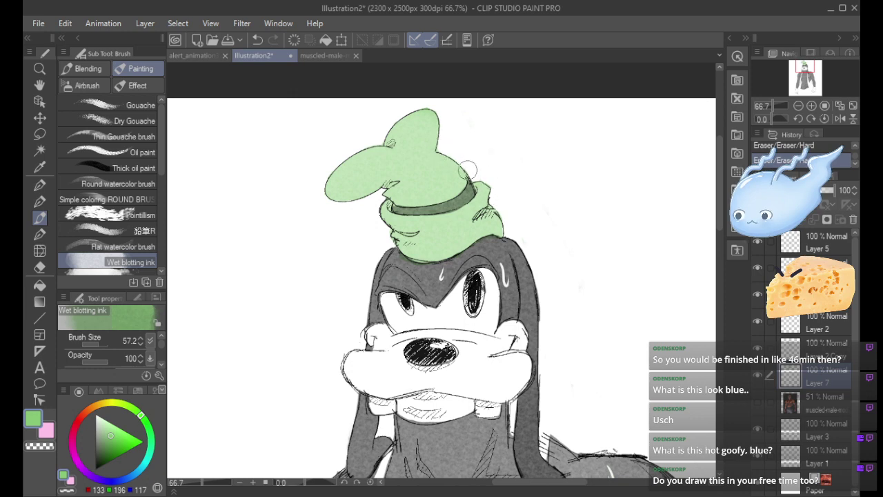
key("ctrl+z")
key("ctrl+y")
key("ctrl+z")
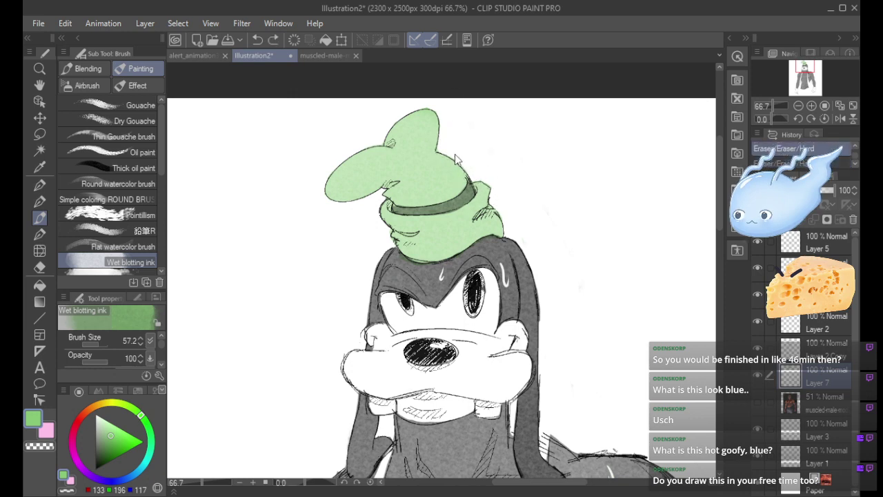
key("ctrl+y")
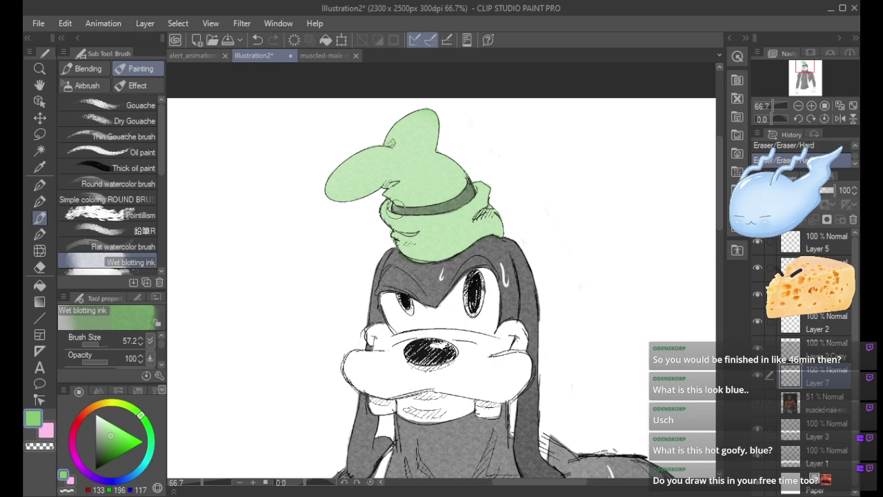
key("ctrl+z")
key("ctrl+y")
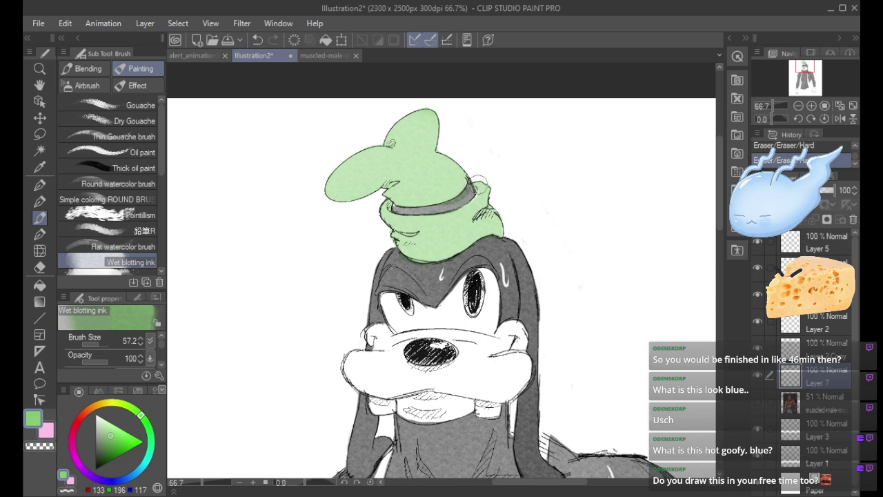
key("ctrl+z")
key("ctrl+y")
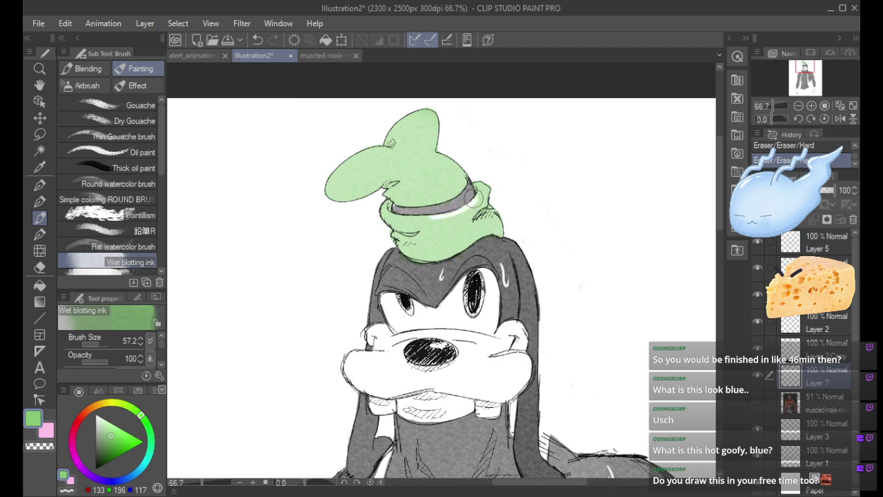
key("ctrl+z")
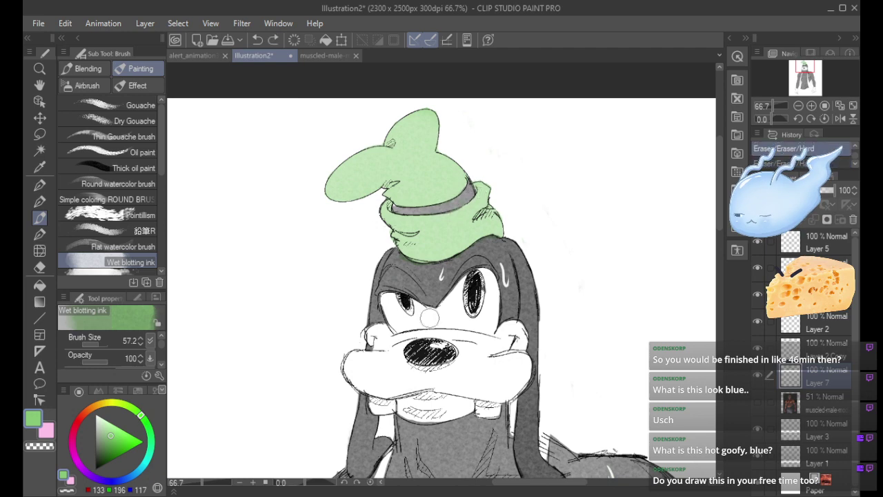
Wash both panels of the open vest in orange-brown with Wet blotting ink on Layer 7.
left_click(797, 105)
left_click(797, 106)
left_click_drag(805, 69, 805, 73)
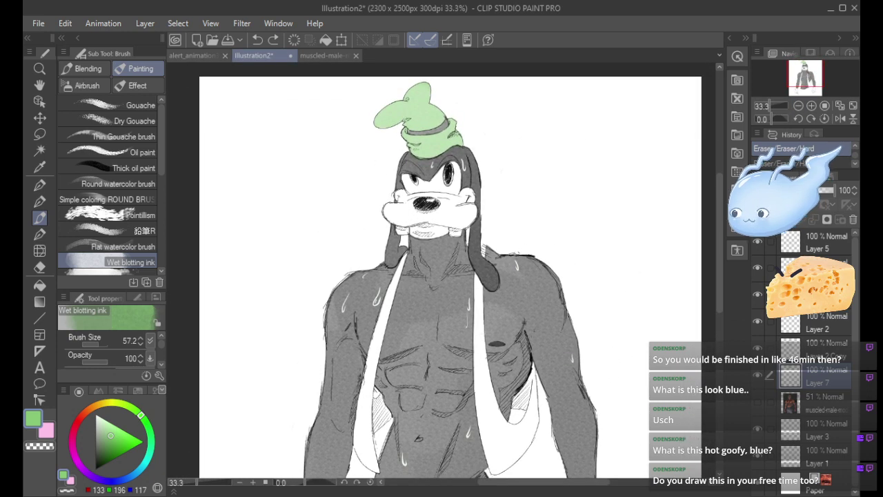
left_click(95, 404)
left_click_drag(95, 408, 93, 420)
left_click_drag(375, 321, 382, 330)
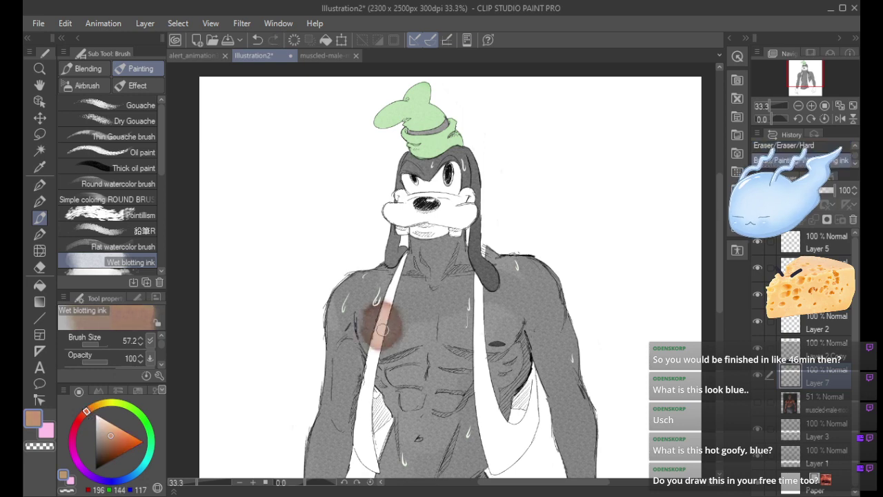
key("ctrl+z")
mouse_move(406, 243)
left_mouse_down()
mouse_move(365, 390)
mouse_move(371, 467)
mouse_move(362, 424)
mouse_move(381, 399)
left_mouse_up()
mouse_move(486, 238)
left_mouse_down()
mouse_move(483, 400)
mouse_move(497, 443)
mouse_move(505, 437)
mouse_move(510, 450)
mouse_move(524, 446)
mouse_move(532, 370)
left_mouse_up()
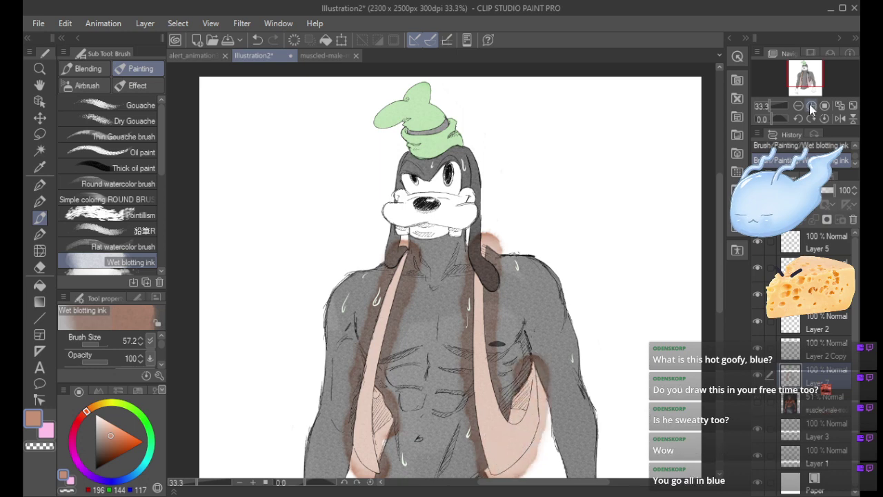
Erase the orange-brown wash spilling past the left vest panel's lower inner edge, beside the waist.
left_click(812, 106)
left_click_drag(810, 75, 806, 82)
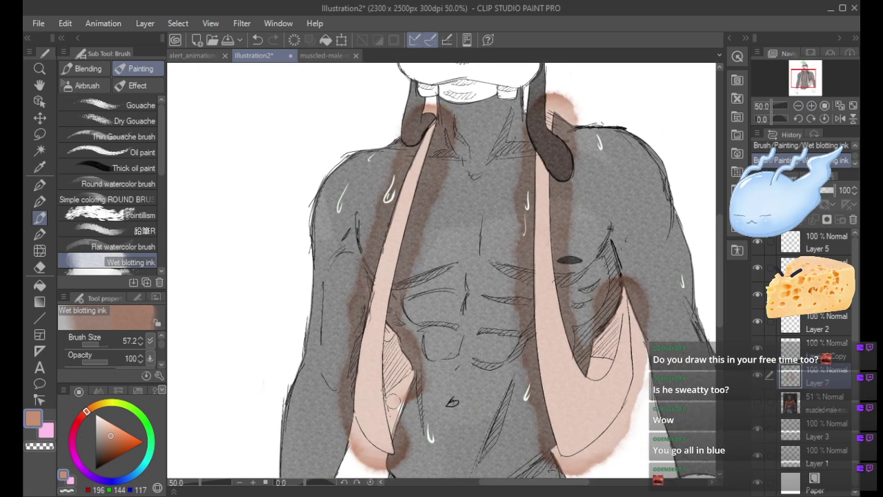
mouse_move(404, 461)
left_mouse_down()
mouse_move(389, 403)
mouse_move(417, 377)
left_mouse_up()
mouse_move(388, 403)
left_mouse_down()
mouse_move(432, 368)
mouse_move(386, 397)
mouse_move(430, 369)
mouse_move(403, 398)
mouse_move(414, 389)
mouse_move(415, 413)
left_mouse_up()
key("ctrl+z")
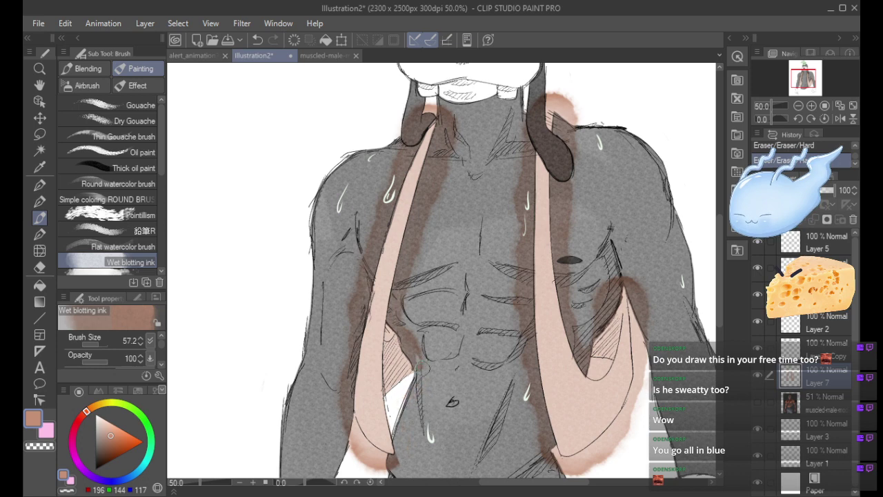
left_click_drag(413, 350, 420, 371)
Erase the orange-brown spill along the left vest panel's inner edge from the ribs up over the chest, neck and ear.
mouse_move(400, 330)
left_mouse_down()
mouse_move(418, 344)
mouse_move(393, 315)
mouse_move(429, 196)
left_mouse_up()
left_click_drag(402, 304, 430, 201)
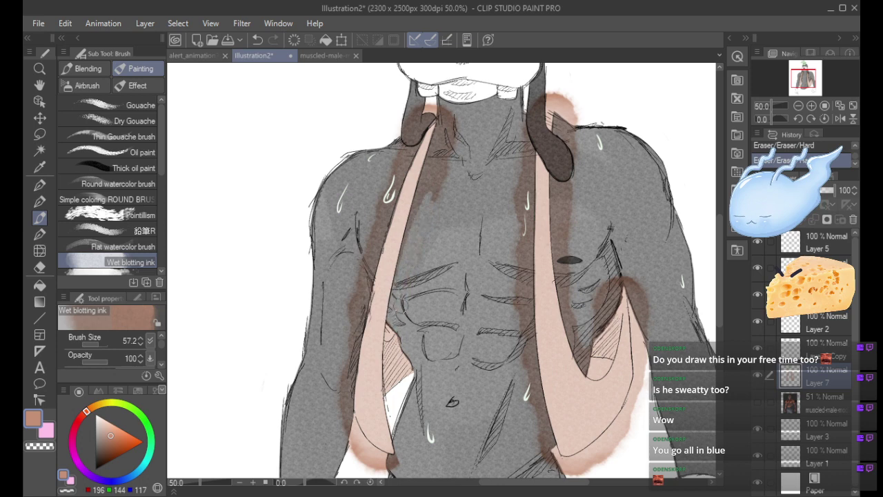
left_click_drag(397, 286, 429, 160)
left_click_drag(407, 255, 436, 143)
mouse_move(422, 182)
left_mouse_down()
mouse_move(444, 112)
mouse_move(445, 137)
left_mouse_up()
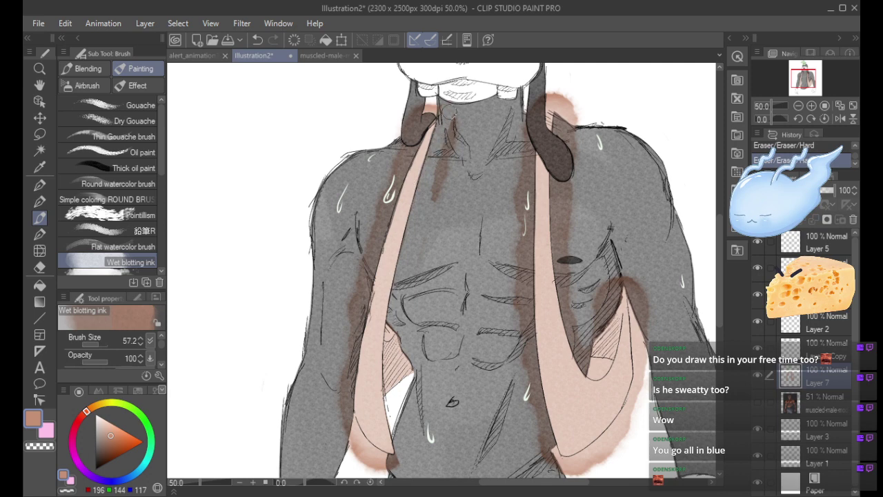
mouse_move(437, 202)
left_mouse_down()
mouse_move(460, 118)
mouse_move(430, 123)
mouse_move(446, 109)
mouse_move(408, 134)
mouse_move(414, 112)
mouse_move(401, 171)
left_mouse_up()
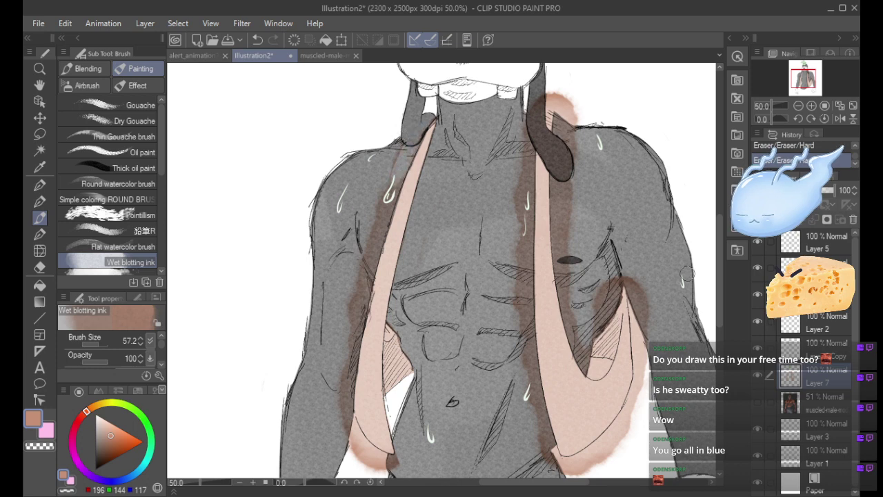
Erase the orange-brown spill along the left vest panel's outer edge, from the shoulder down past the arm.
left_click_drag(407, 128, 379, 222)
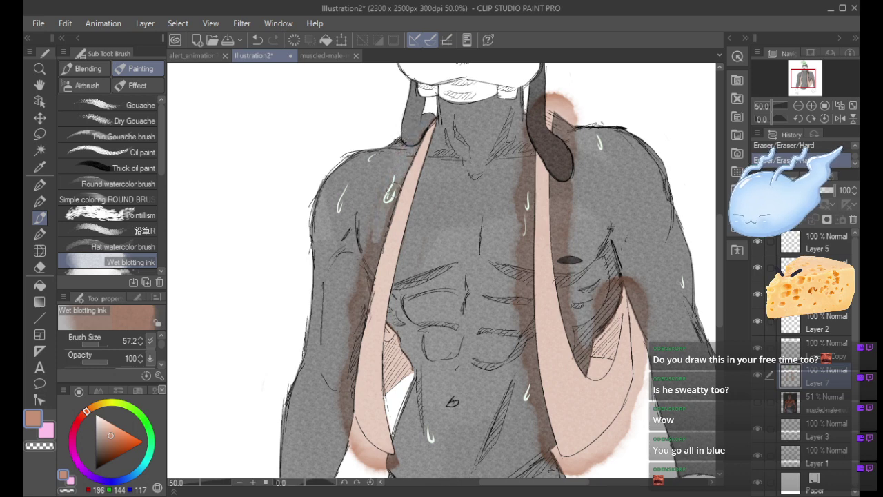
key("ctrl+z")
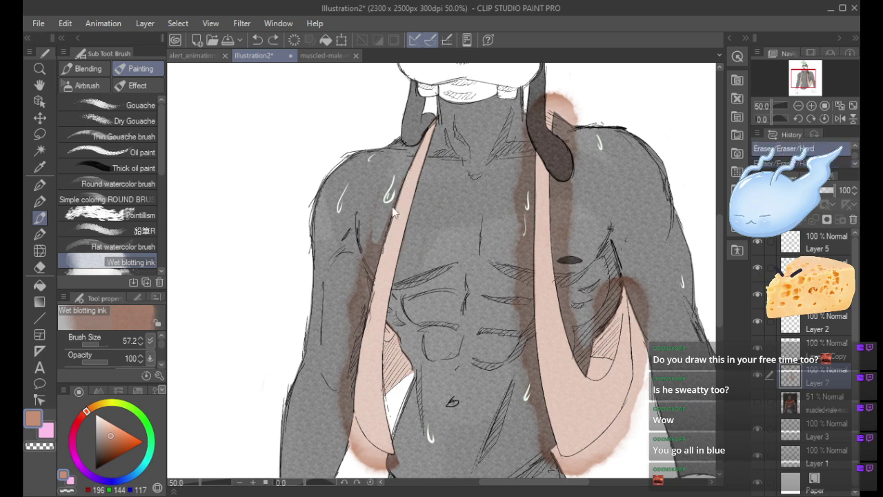
left_click_drag(395, 188, 349, 328)
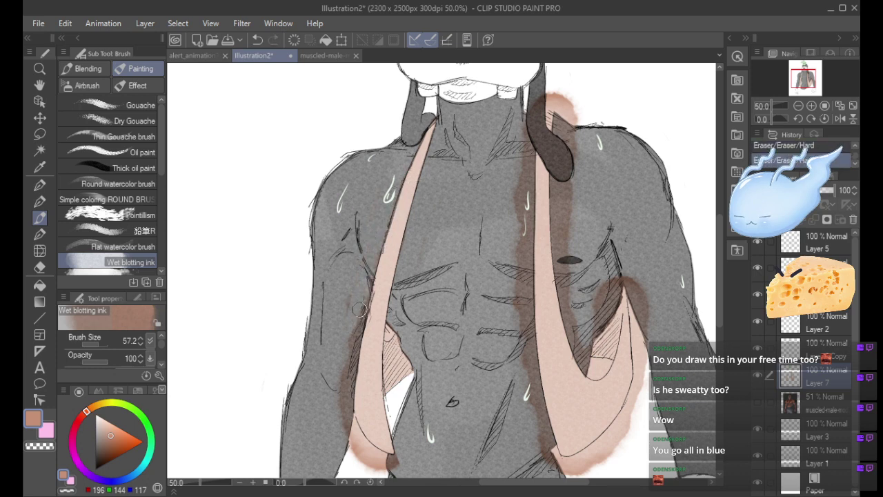
left_click_drag(353, 303, 340, 398)
mouse_move(363, 285)
left_mouse_down()
mouse_move(347, 345)
mouse_move(370, 284)
mouse_move(348, 387)
left_mouse_up()
mouse_move(365, 306)
left_mouse_down()
mouse_move(340, 376)
mouse_move(351, 454)
left_mouse_up()
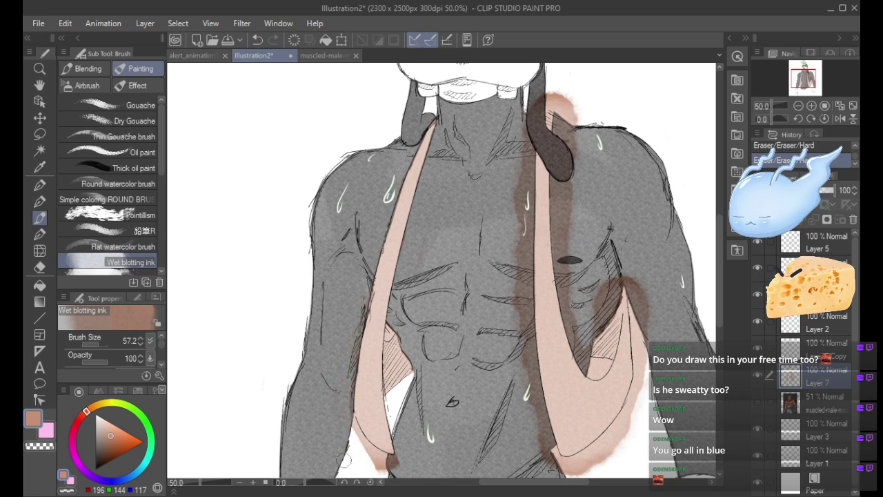
Move Layers 4, 6, 2 and 7 to directly above the Paper layer, then make Layer 7 the only active layer.
left_click(757, 267)
left_click(798, 106)
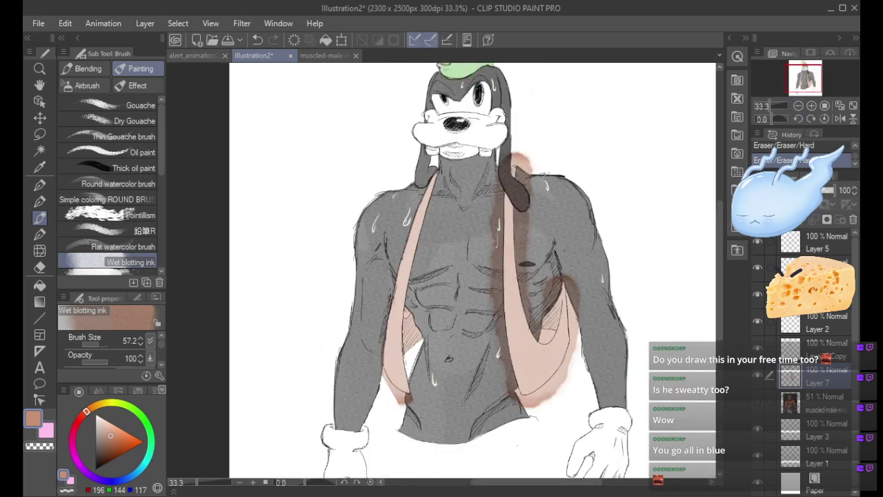
left_click(759, 241)
left_click(759, 242)
left_click(808, 266)
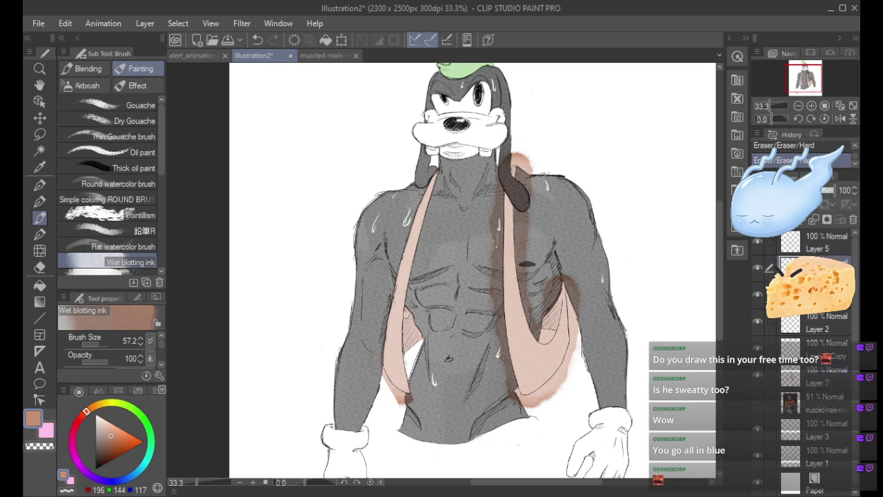
left_click(757, 322)
left_click(757, 321)
left_click(821, 317)
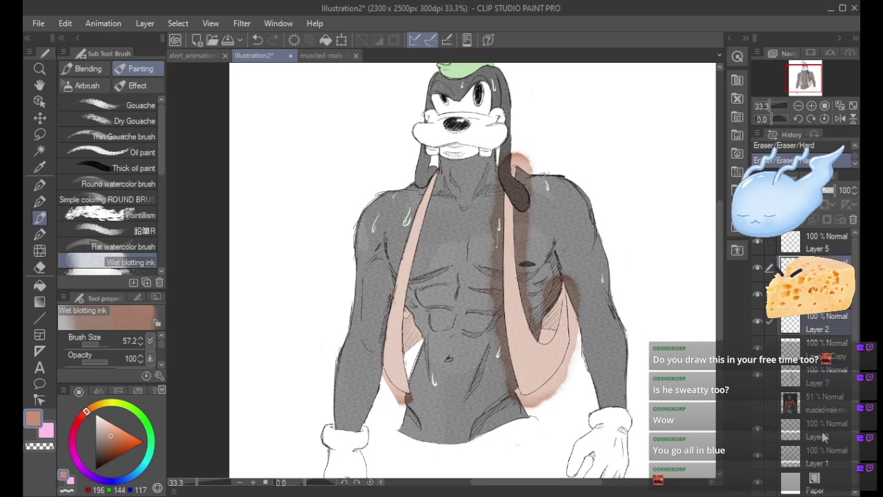
left_click(819, 378, "ctrl")
left_click_drag(830, 381, 829, 467)
left_click(828, 461)
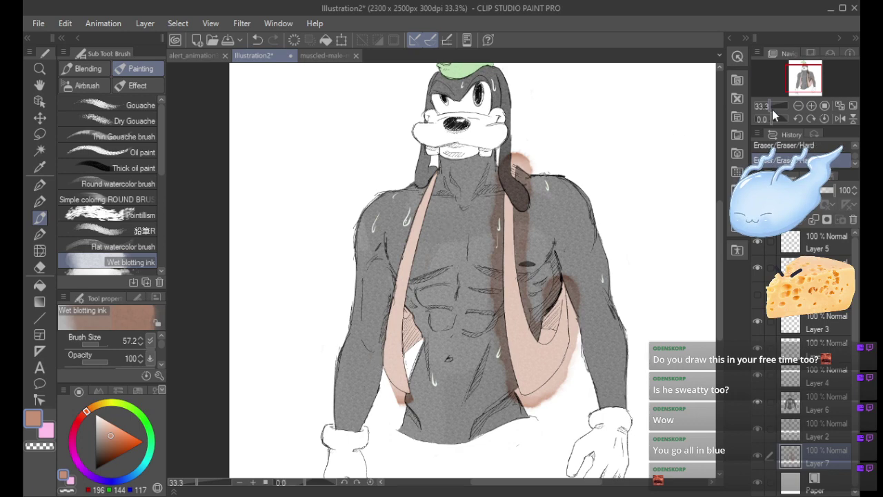
Erase the spill around the left vest panel's pointed lower tip and in the small gap beside the ribs on Layer 7.
left_click(811, 106)
left_click(811, 105)
left_click_drag(804, 80, 804, 84)
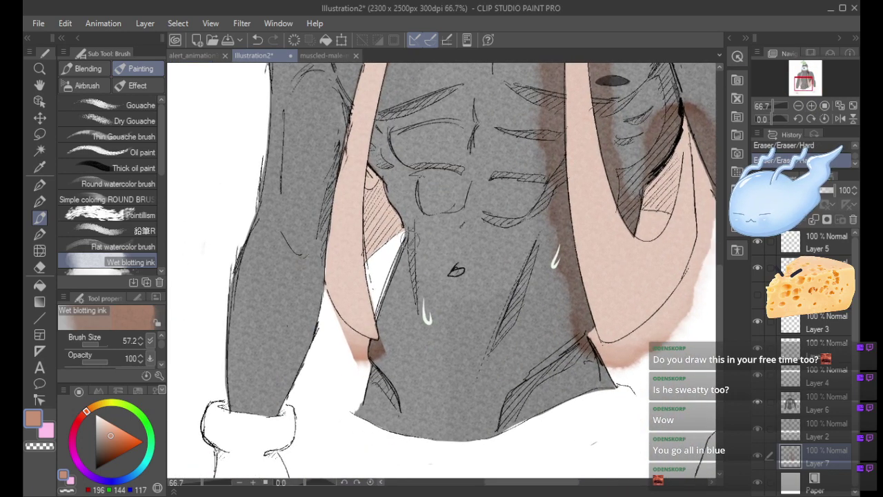
left_click_drag(345, 354, 369, 378)
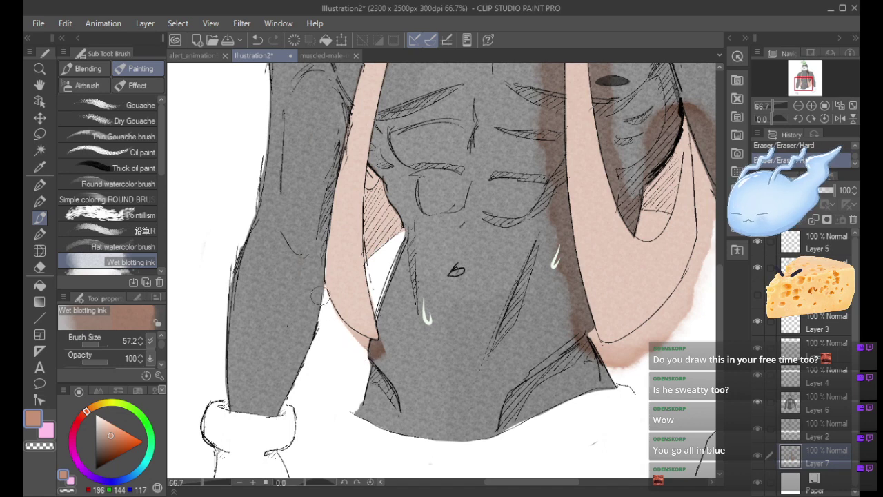
mouse_move(365, 362)
left_mouse_down()
mouse_move(351, 338)
mouse_move(389, 358)
mouse_move(327, 314)
mouse_move(383, 367)
left_mouse_up()
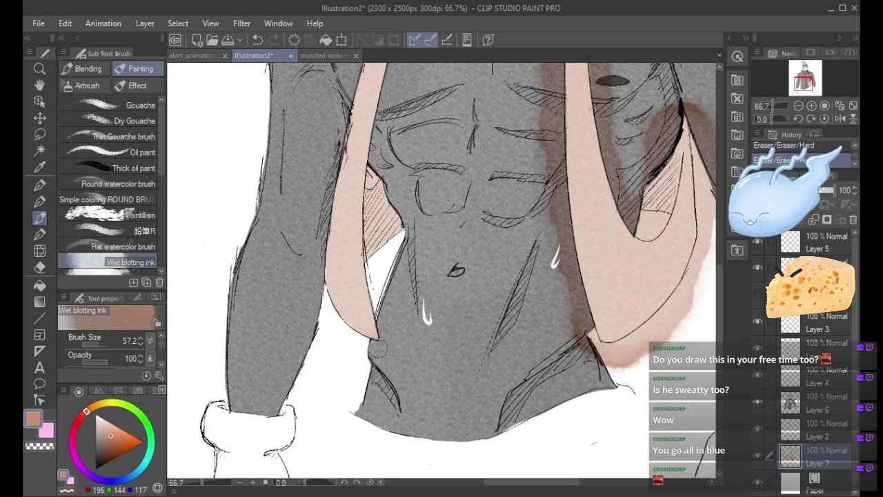
left_click_drag(312, 286, 354, 331)
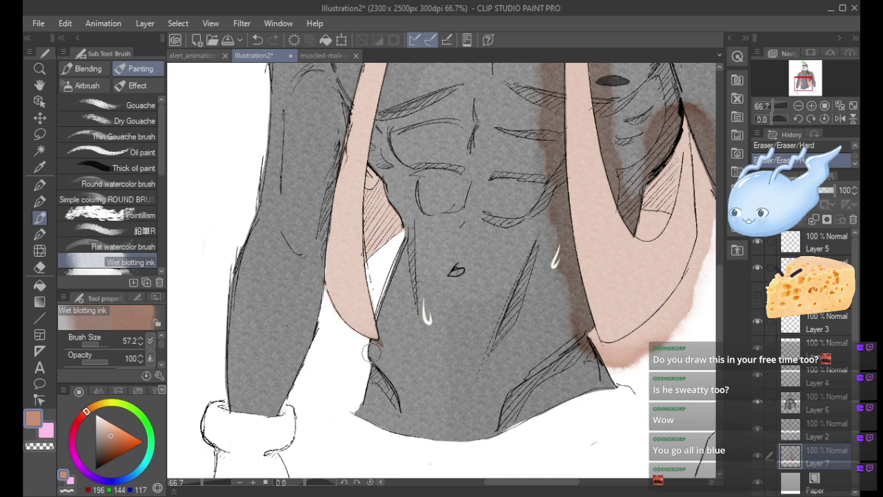
key("ctrl+z")
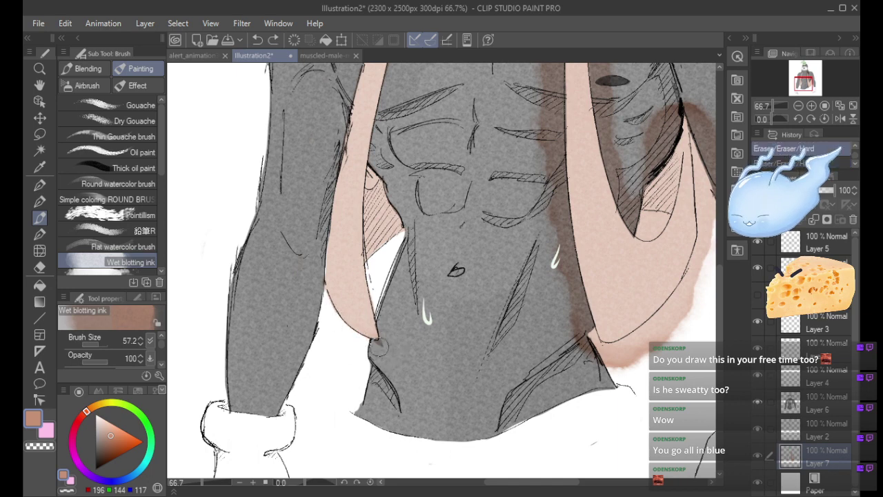
key("ctrl+y")
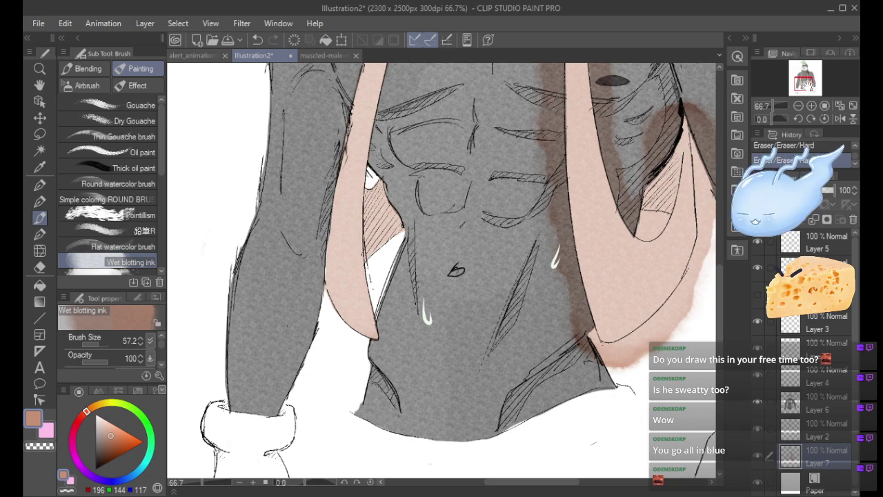
Erase the orange-brown spill around the top of the right vest strap, clearing the neck, hanging ear, shoulder and upper chest.
scroll(386, 174, "up", 5)
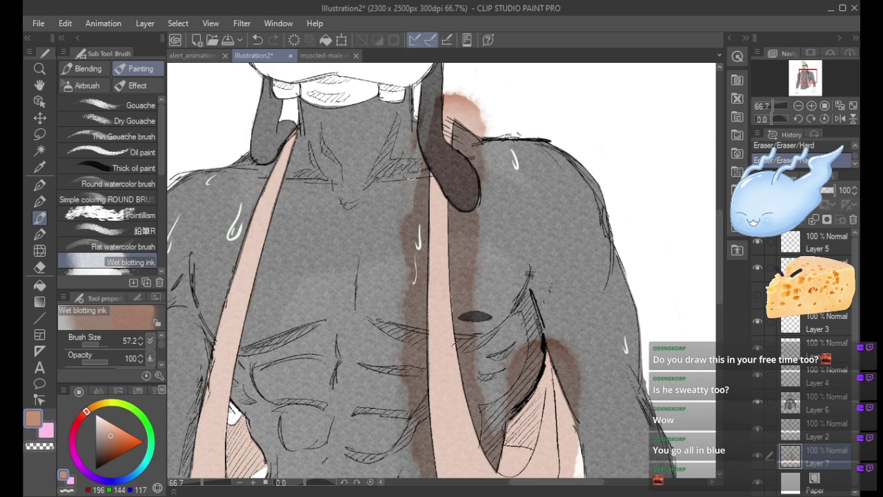
mouse_move(410, 170)
left_mouse_down()
mouse_move(409, 257)
mouse_move(421, 177)
mouse_move(417, 261)
mouse_move(423, 168)
mouse_move(419, 244)
left_mouse_up()
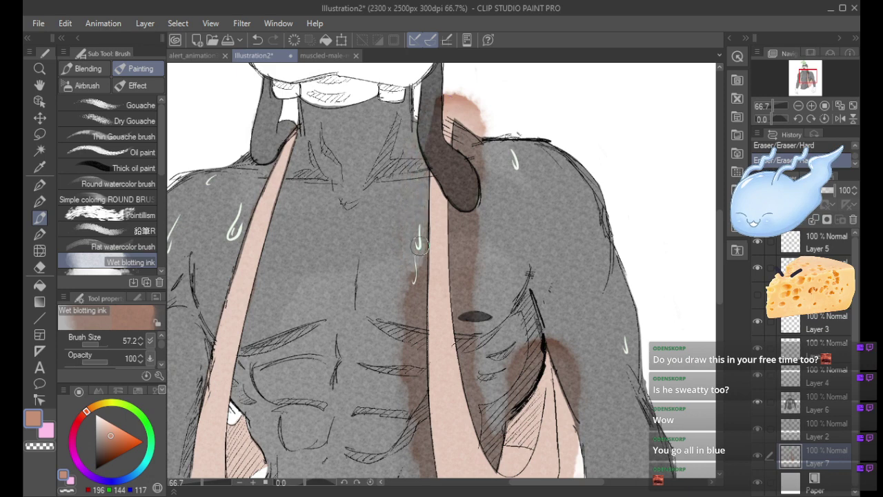
mouse_move(433, 113)
left_mouse_down()
mouse_move(429, 136)
mouse_move(469, 216)
mouse_move(475, 191)
mouse_move(461, 169)
left_mouse_up()
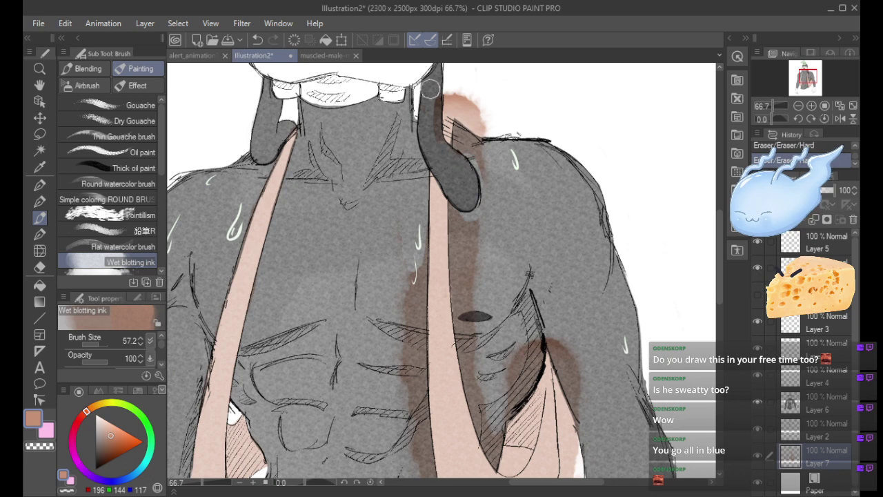
mouse_move(429, 88)
left_mouse_down()
mouse_move(435, 161)
mouse_move(435, 76)
mouse_move(454, 89)
mouse_move(454, 103)
mouse_move(445, 91)
mouse_move(443, 99)
mouse_move(478, 133)
mouse_move(490, 158)
mouse_move(483, 169)
mouse_move(467, 113)
mouse_move(459, 158)
mouse_move(469, 134)
left_mouse_up()
mouse_move(479, 187)
left_mouse_down()
mouse_move(459, 216)
mouse_move(458, 185)
mouse_move(458, 284)
mouse_move(453, 187)
mouse_move(458, 277)
mouse_move(454, 189)
mouse_move(451, 245)
mouse_move(458, 231)
mouse_move(470, 326)
mouse_move(481, 308)
mouse_move(493, 332)
mouse_move(465, 340)
mouse_move(389, 238)
mouse_move(404, 214)
mouse_move(408, 315)
mouse_move(393, 438)
left_mouse_up()
key("ctrl+z")
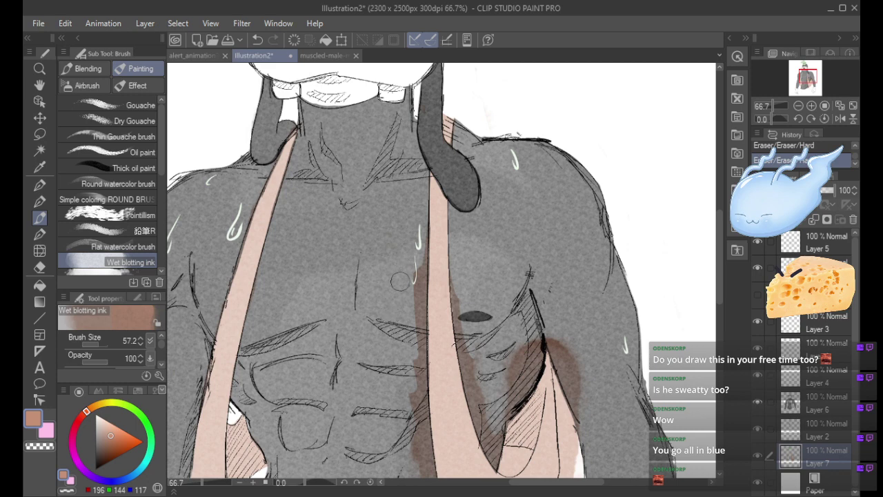
Erase the spill along the right vest panel's inner edge, from the chest down over the abs to its lower corner.
scroll(676, 251, "down", 3)
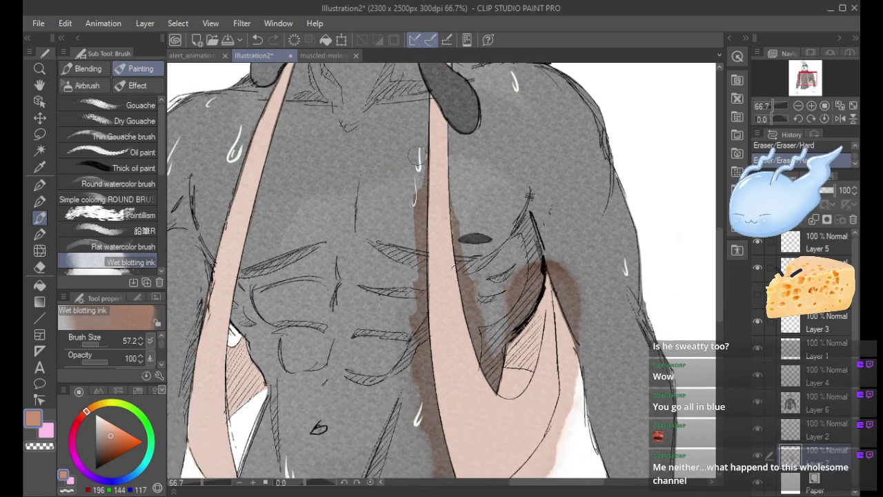
mouse_move(418, 155)
left_mouse_down()
mouse_move(418, 392)
mouse_move(411, 315)
mouse_move(417, 396)
left_mouse_up()
scroll(720, 274, "down", 3)
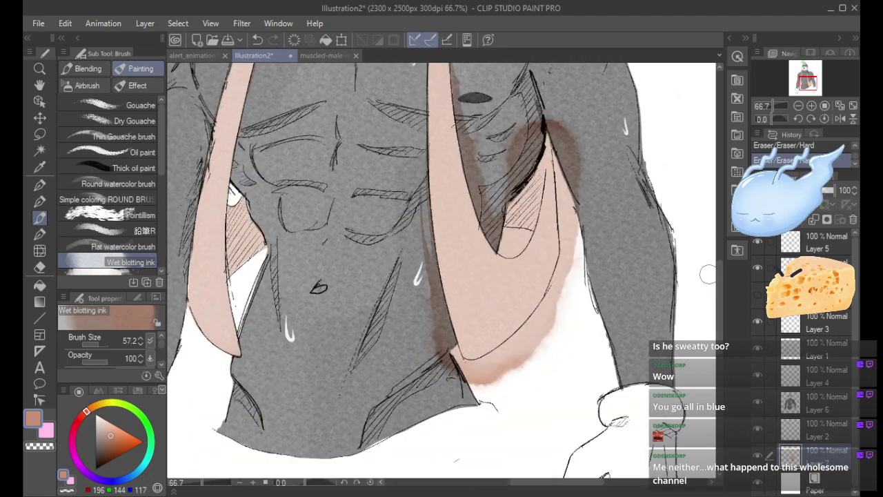
left_click_drag(424, 266, 438, 355)
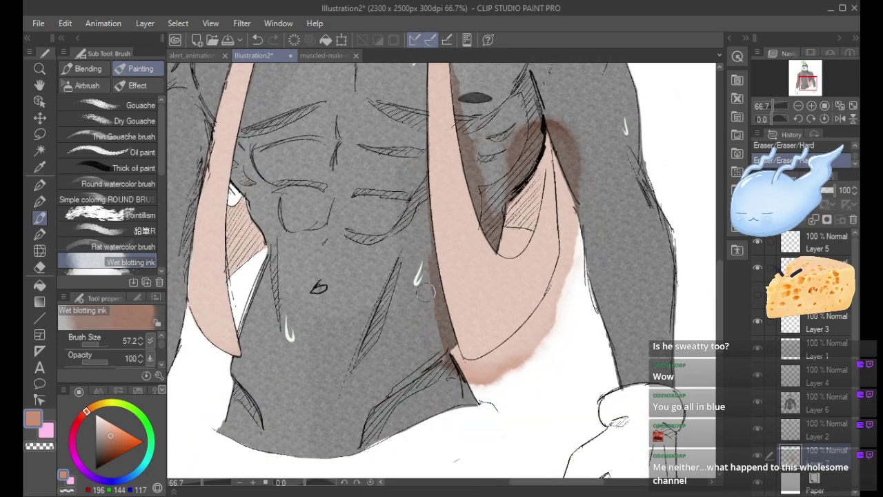
left_click_drag(426, 292, 463, 379)
mouse_move(445, 317)
left_mouse_down()
mouse_move(435, 226)
mouse_move(426, 258)
mouse_move(439, 310)
mouse_move(422, 206)
mouse_move(433, 285)
left_mouse_up()
left_click_drag(427, 220, 425, 212)
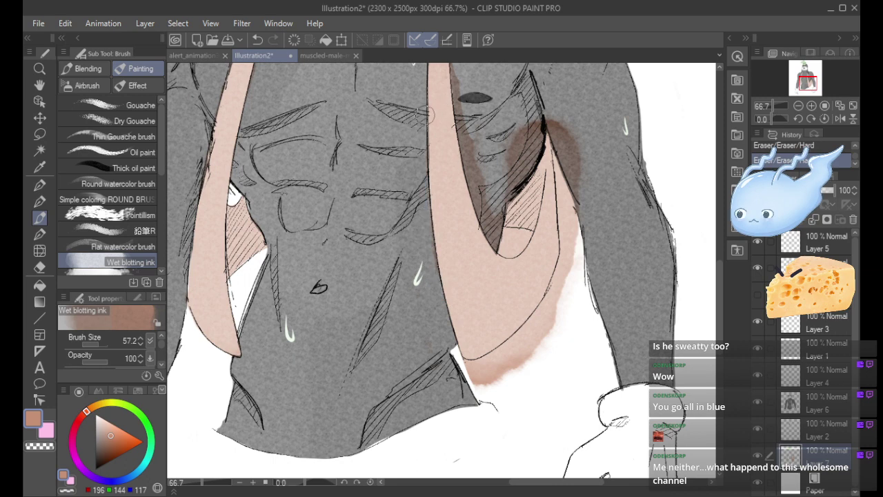
left_click(808, 404)
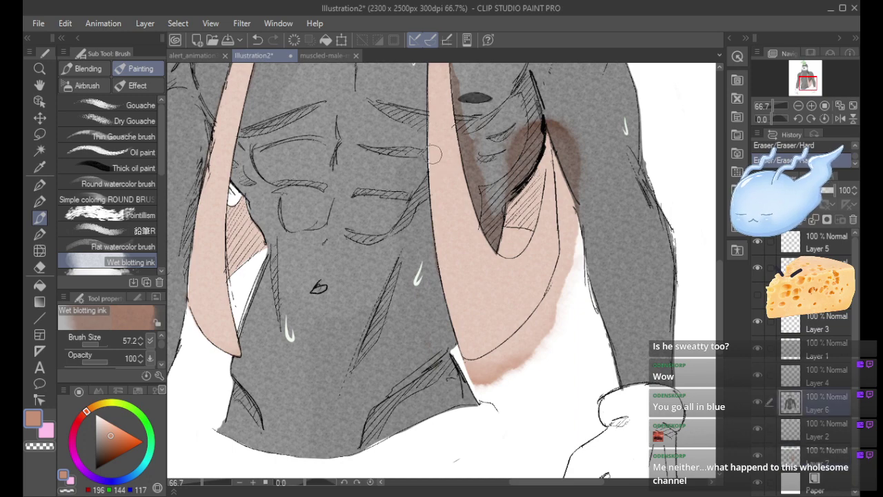
key("ctrl+z")
left_click_drag(721, 318, 720, 291)
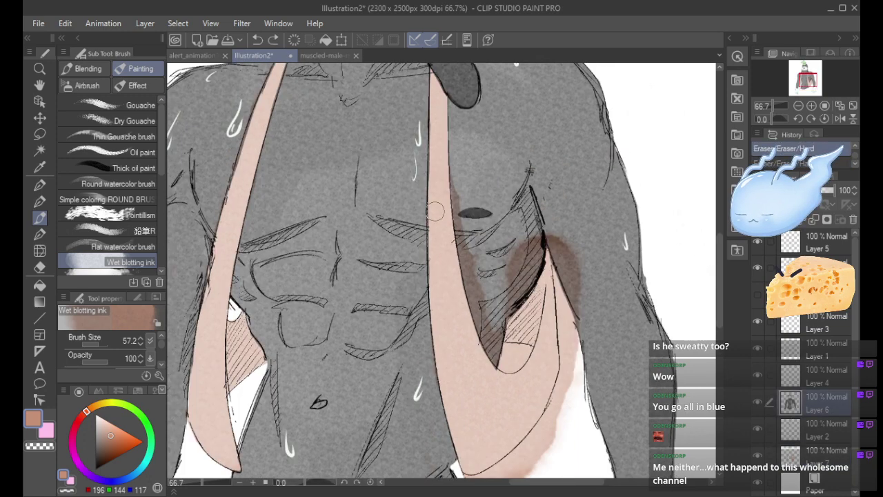
key("ctrl+y")
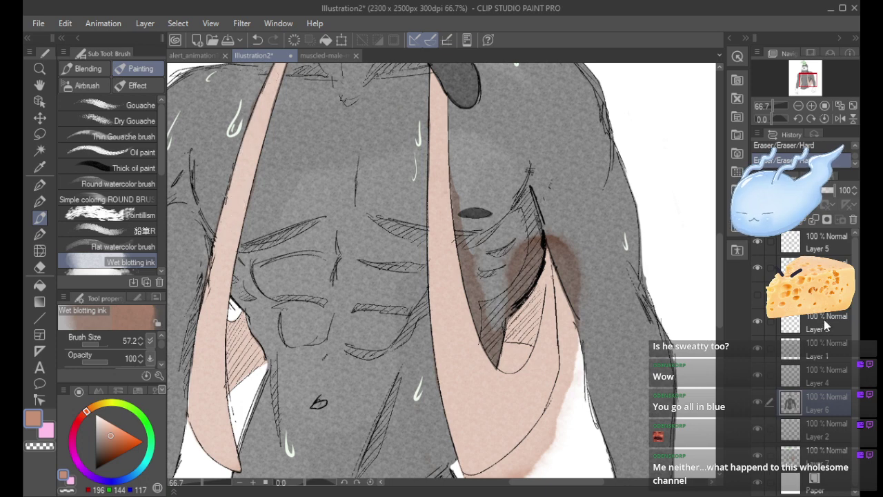
Erase the Layer 7 spill enclosed by the right vest panel over the pectoral and ribs, and clear the crescent-shaped gap below the hatching.
left_click(257, 96, "ctrl+shift")
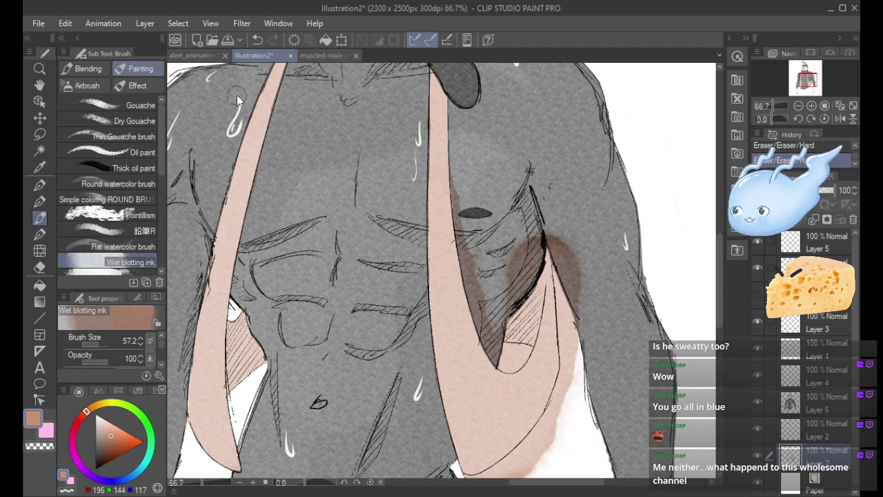
key("ctrl+z")
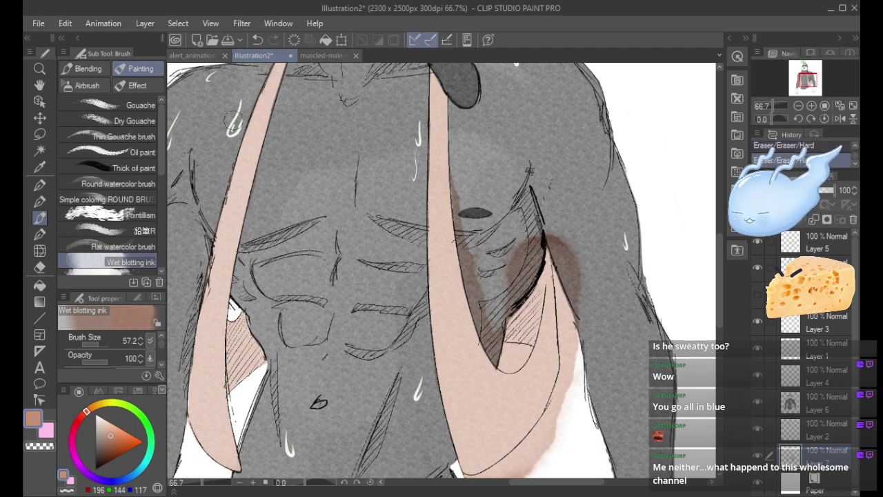
key("ctrl+y")
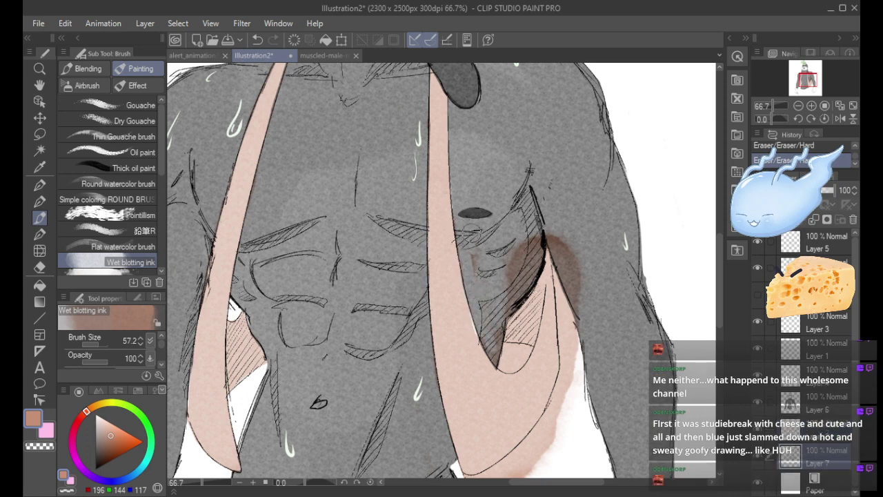
key("ctrl+z")
key("ctrl+y")
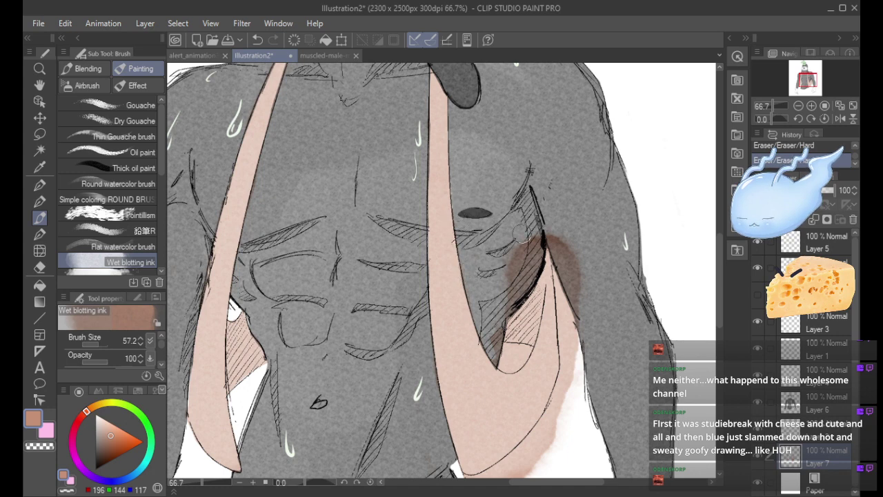
mouse_move(522, 233)
left_mouse_down()
mouse_move(511, 272)
mouse_move(526, 260)
mouse_move(518, 295)
mouse_move(506, 292)
mouse_move(537, 236)
mouse_move(506, 256)
mouse_move(492, 354)
mouse_move(514, 361)
mouse_move(519, 327)
mouse_move(494, 347)
mouse_move(502, 364)
mouse_move(518, 361)
left_mouse_up()
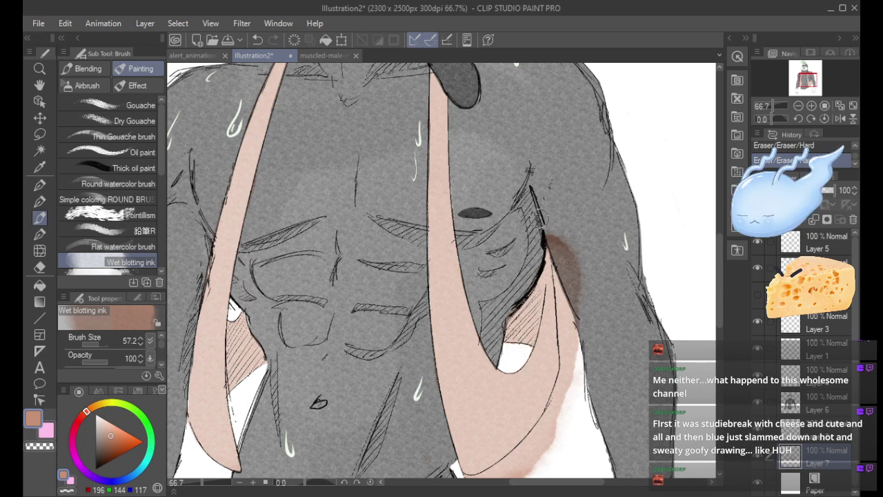
Erase the orange-brown spill outside the right vest panel, on the arm beside its upper point and around its curved lower edge.
mouse_move(539, 218)
left_mouse_down()
mouse_move(554, 250)
mouse_move(566, 213)
left_mouse_up()
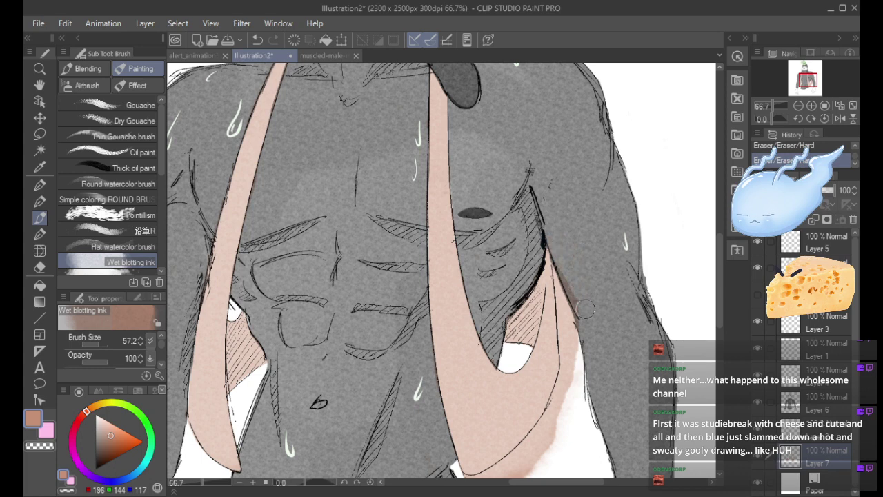
mouse_move(585, 309)
left_mouse_down()
mouse_move(561, 250)
mouse_move(579, 315)
mouse_move(556, 239)
left_mouse_up()
scroll(524, 290, "down", 5)
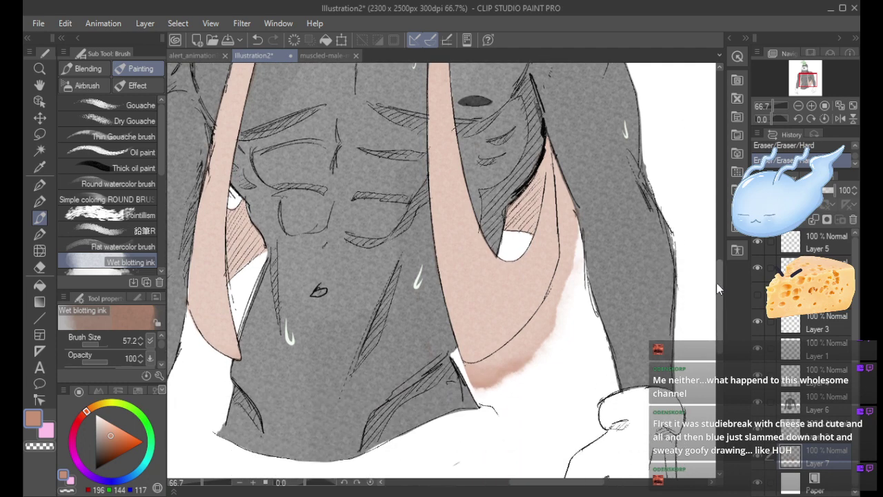
key("ctrl+z")
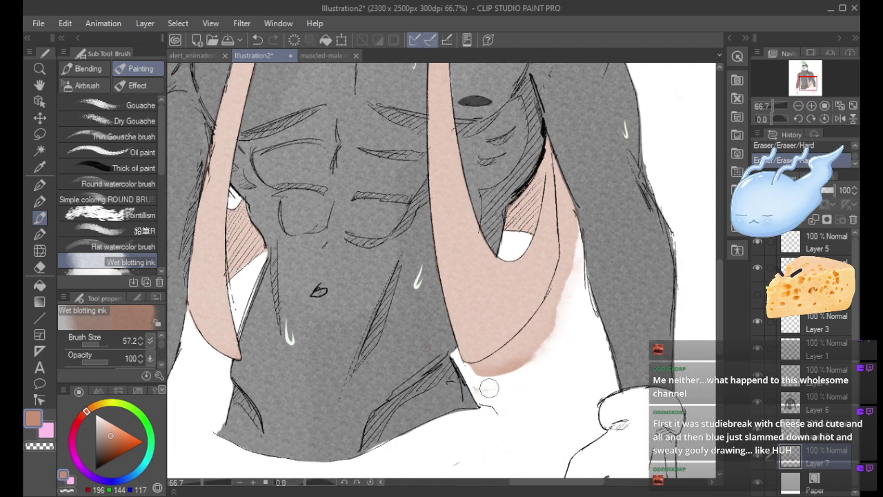
mouse_move(540, 372)
left_mouse_down()
mouse_move(463, 368)
mouse_move(540, 337)
mouse_move(460, 374)
mouse_move(495, 367)
mouse_move(460, 368)
mouse_move(479, 367)
mouse_move(535, 329)
mouse_move(498, 368)
mouse_move(543, 351)
left_mouse_up()
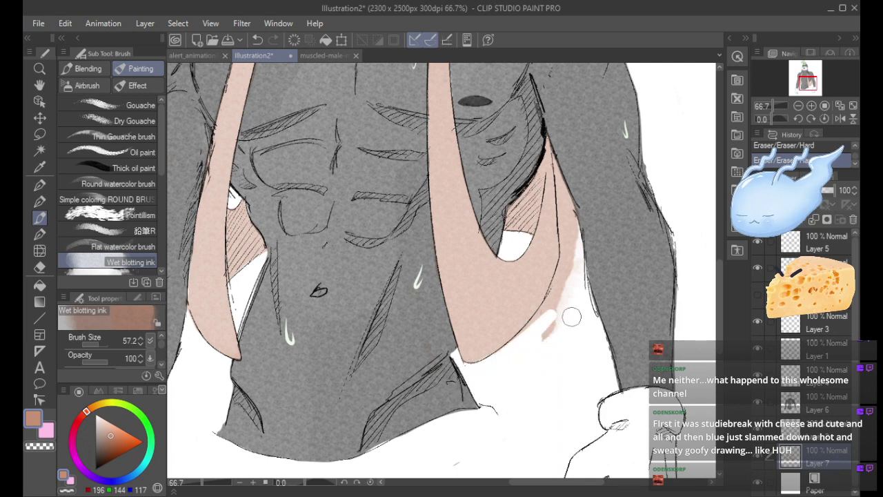
key("ctrl+z")
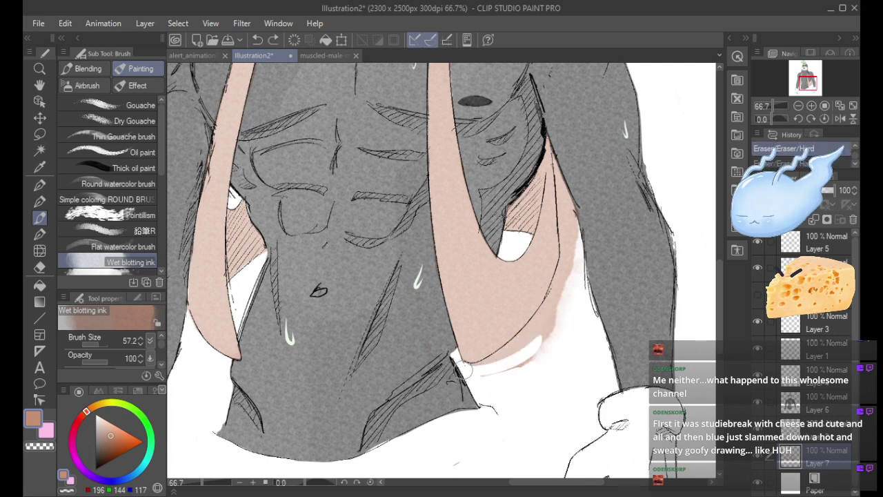
mouse_move(464, 370)
left_mouse_down()
mouse_move(505, 363)
mouse_move(465, 367)
mouse_move(526, 342)
mouse_move(476, 372)
mouse_move(551, 313)
left_mouse_up()
mouse_move(489, 377)
left_mouse_down()
mouse_move(549, 332)
mouse_move(539, 355)
left_mouse_up()
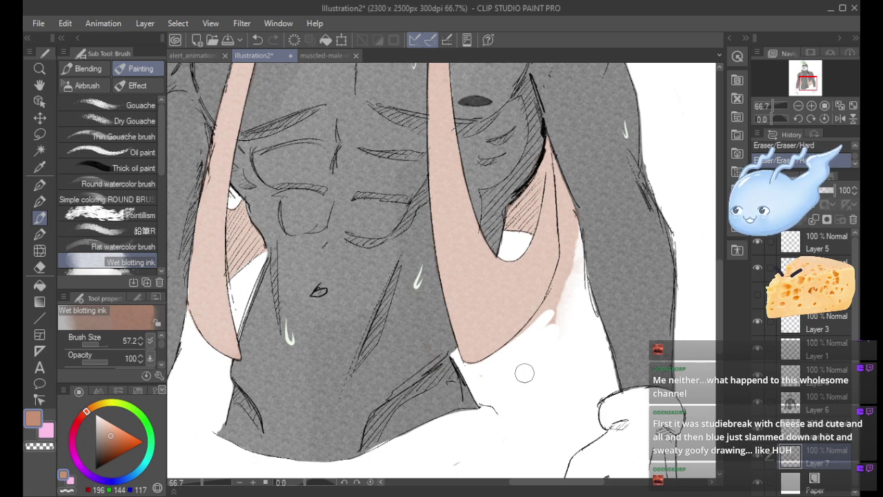
left_click_drag(521, 337, 559, 300)
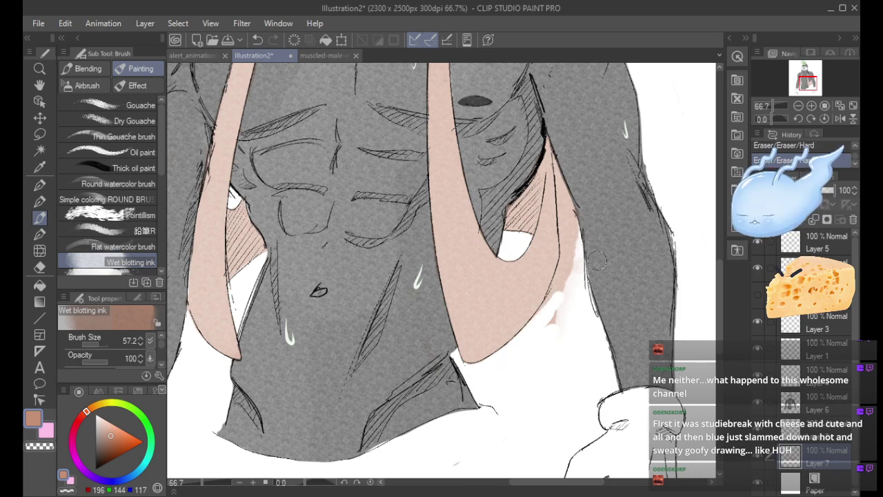
Return to Layer 7 and erase the remaining spill between the right vest panel's outer edge and the arm.
left_click(758, 402)
left_click(759, 402)
left_click(804, 400)
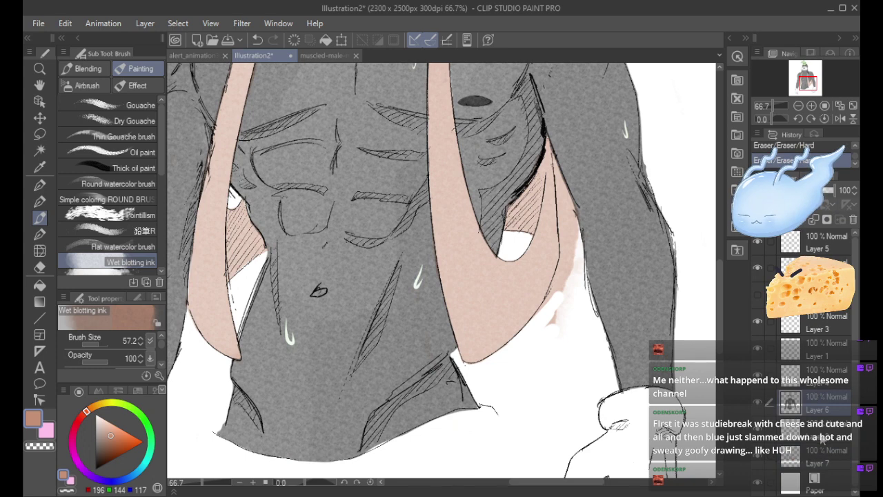
left_click(822, 457)
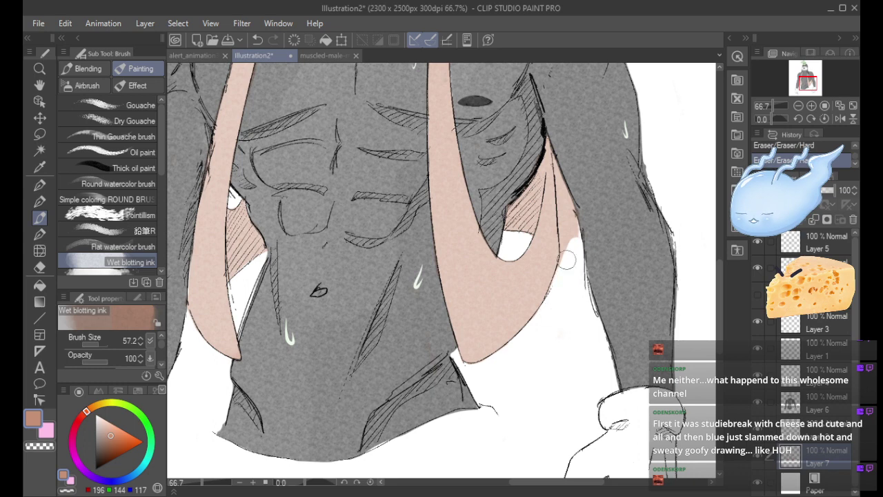
mouse_move(569, 238)
left_mouse_down()
mouse_move(552, 145)
mouse_move(566, 246)
mouse_move(557, 127)
mouse_move(565, 212)
left_mouse_up()
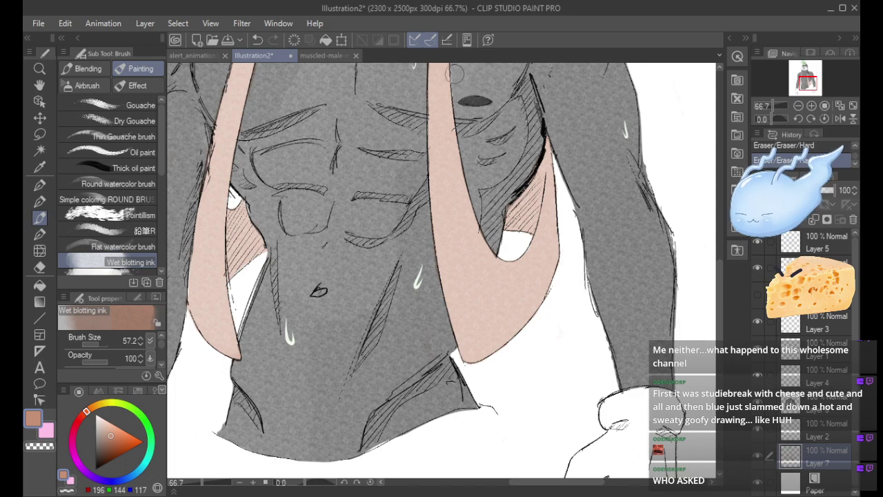
Examine the whole drawing and check what Layers 1, 3 and 4 contain by switching their visibility.
left_click(798, 107)
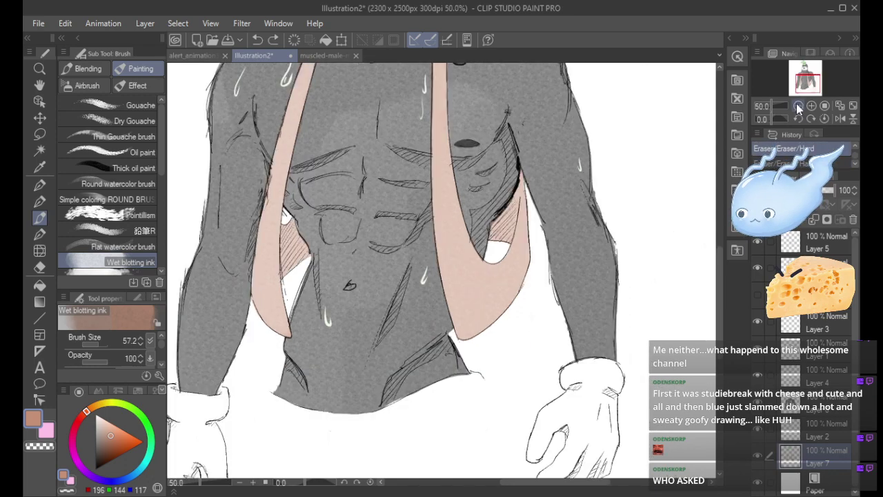
left_click(798, 107)
left_click(798, 107)
left_click_drag(802, 85, 807, 78)
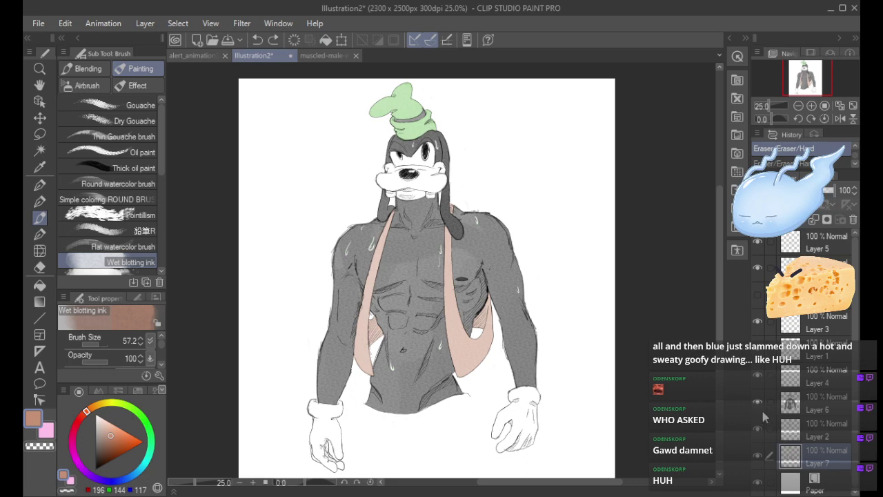
left_click(757, 349)
left_click(757, 349)
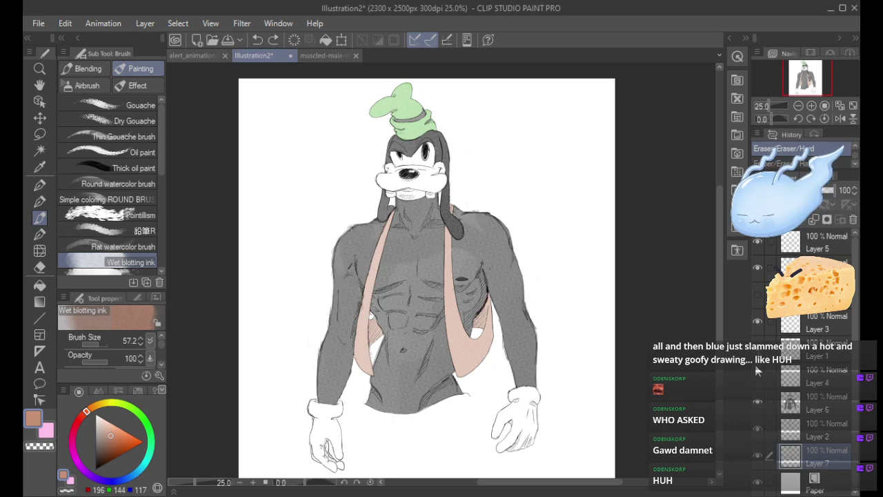
left_click(757, 371)
left_click(793, 349)
left_click(756, 322)
left_click(756, 321)
left_click(756, 321)
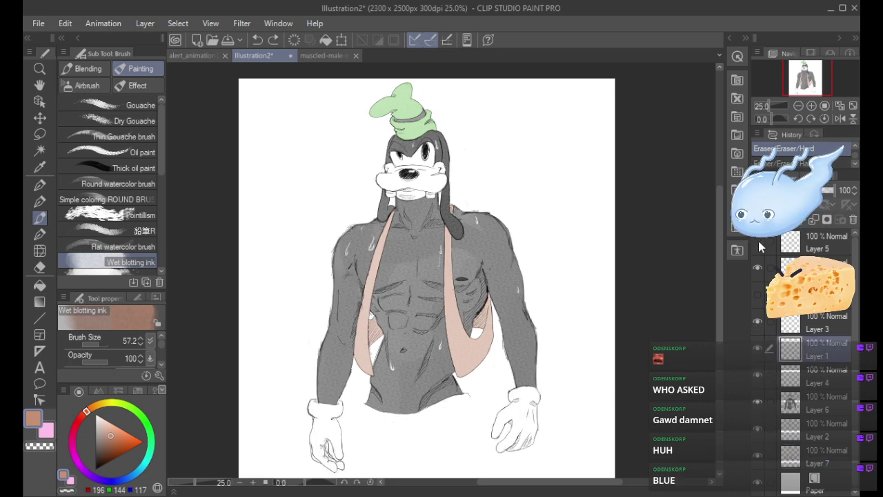
Select Layer 5 and add short black strokes around the collarbone with the カスタムGペン <3 pen.
left_click(759, 241)
left_click(806, 236)
left_click(758, 240)
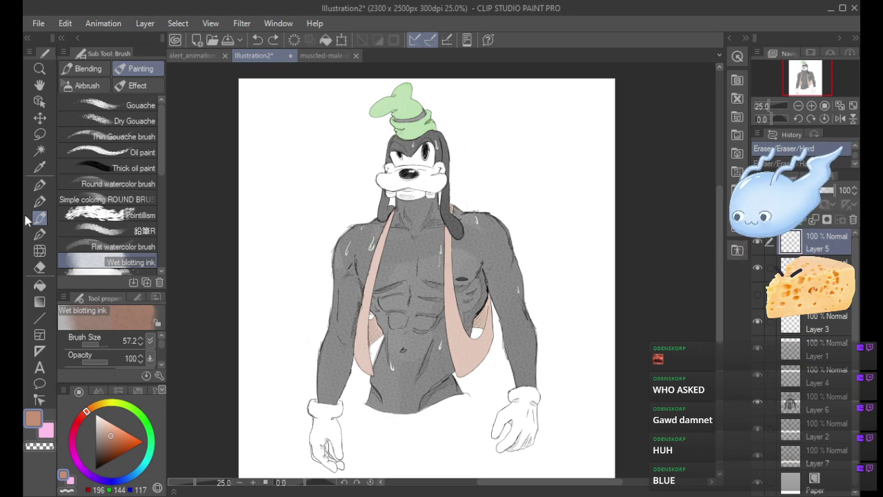
left_click(39, 185)
left_click(811, 106)
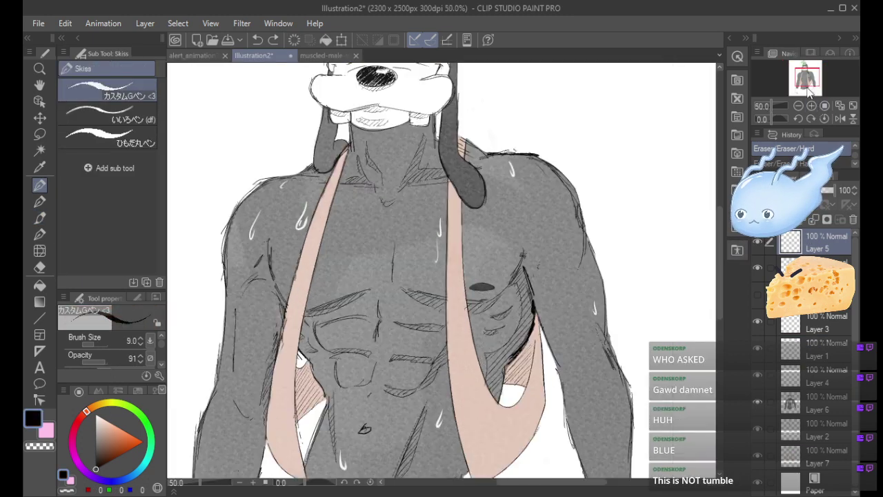
left_click_drag(807, 77, 809, 73)
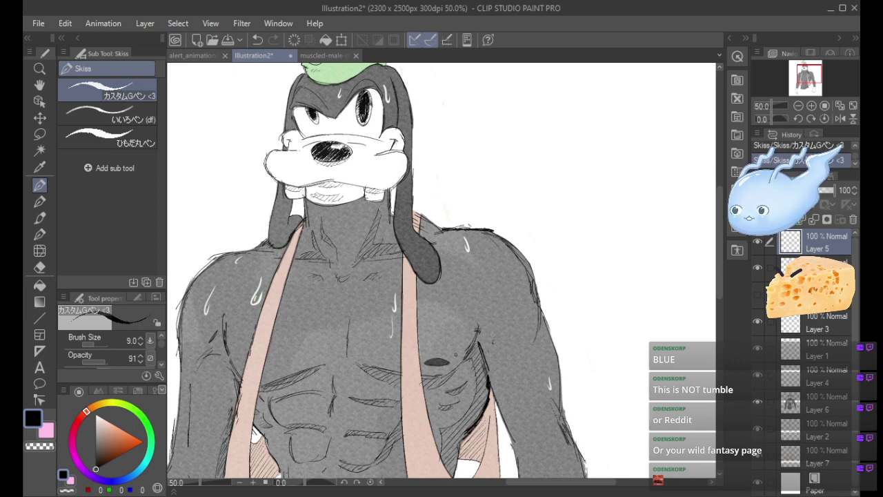
Add black pen hatching to the centre line of the abs and inside the navel on Layer 5.
left_click(799, 106)
left_click(798, 106)
left_click(811, 106)
left_click(811, 106)
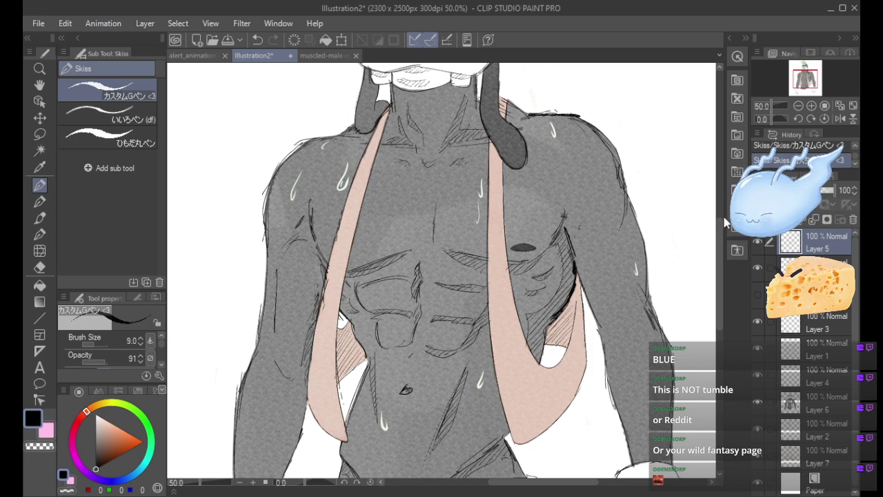
scroll(717, 290, "down", 5)
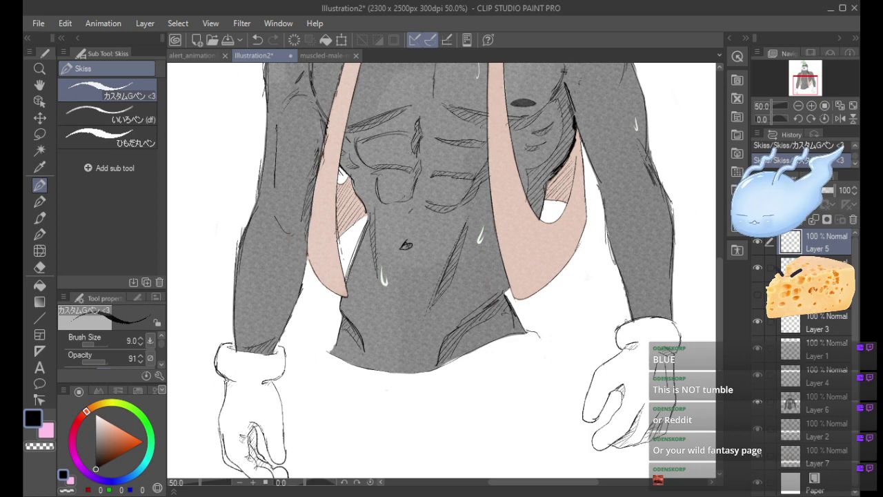
scroll(719, 335, "up", 4)
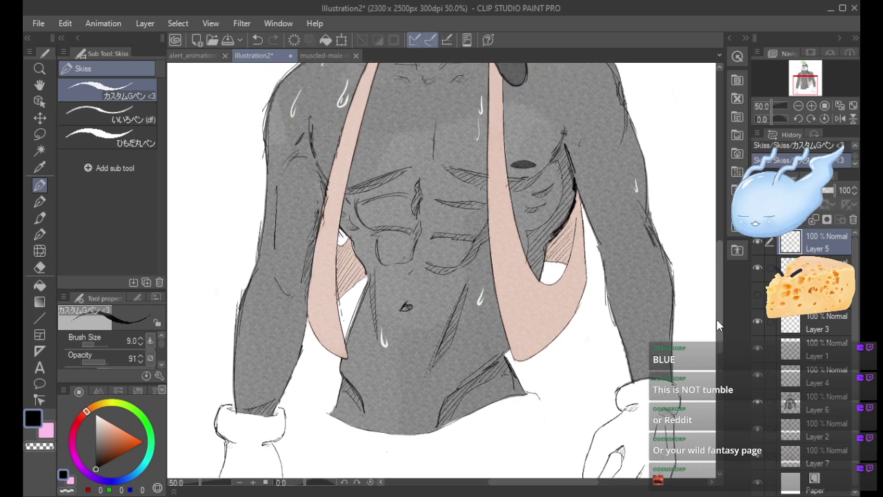
scroll(718, 309, "down", 2)
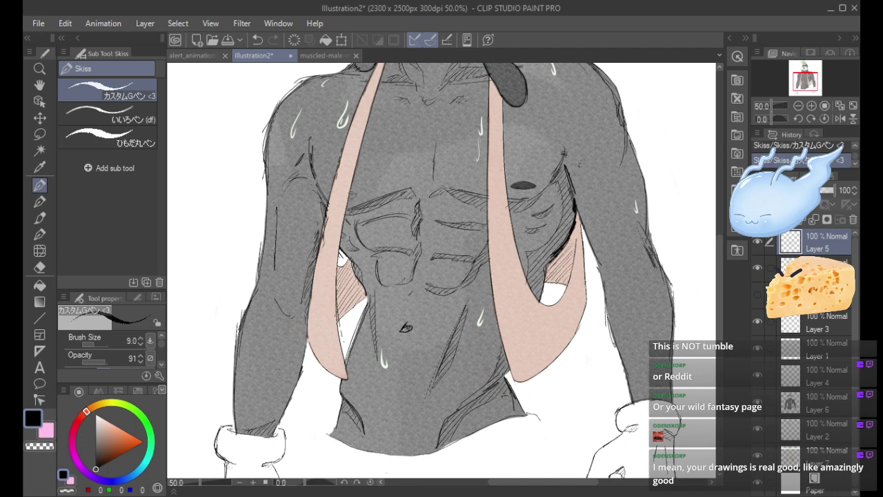
Undo and redo the last pen stroke on Layer 5 to compare both versions, and leave it undone.
key("ctrl+z")
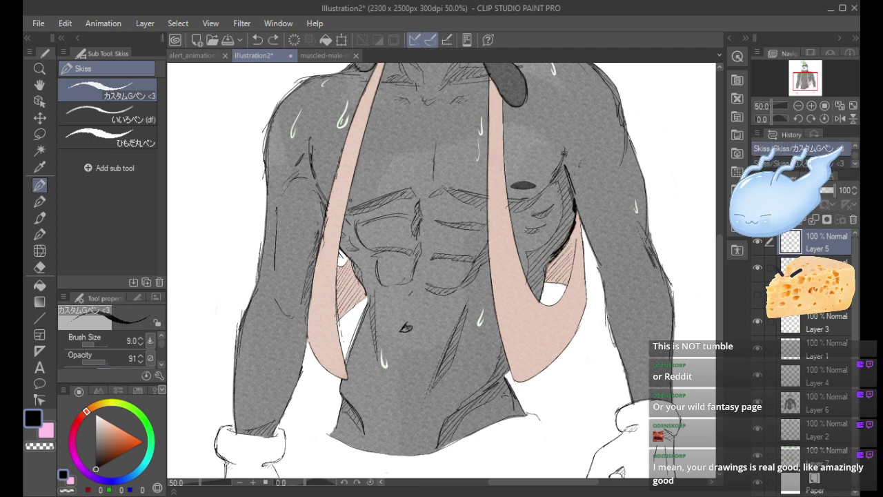
key("ctrl+y")
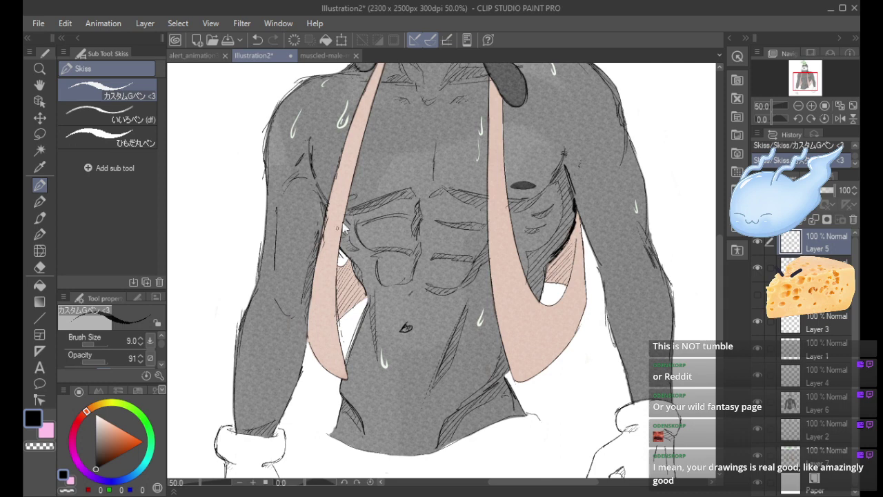
key("ctrl+z")
key("ctrl+y")
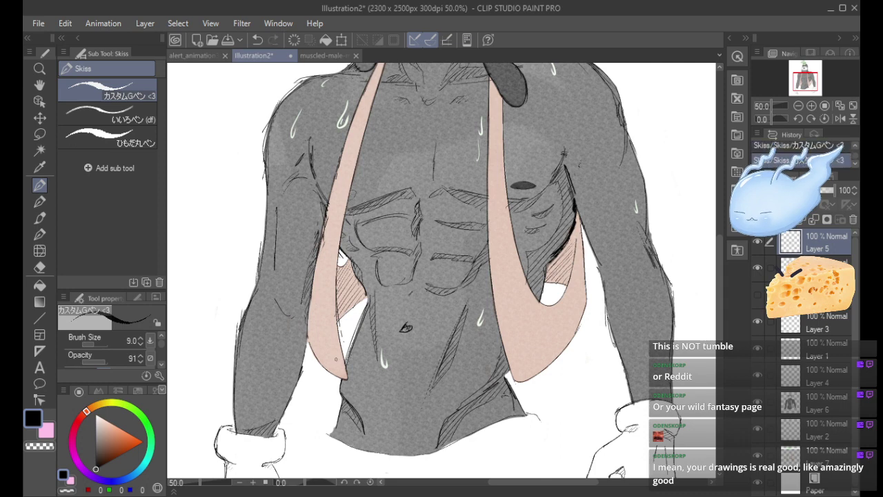
key("ctrl+z")
key("ctrl+y")
key("ctrl+z")
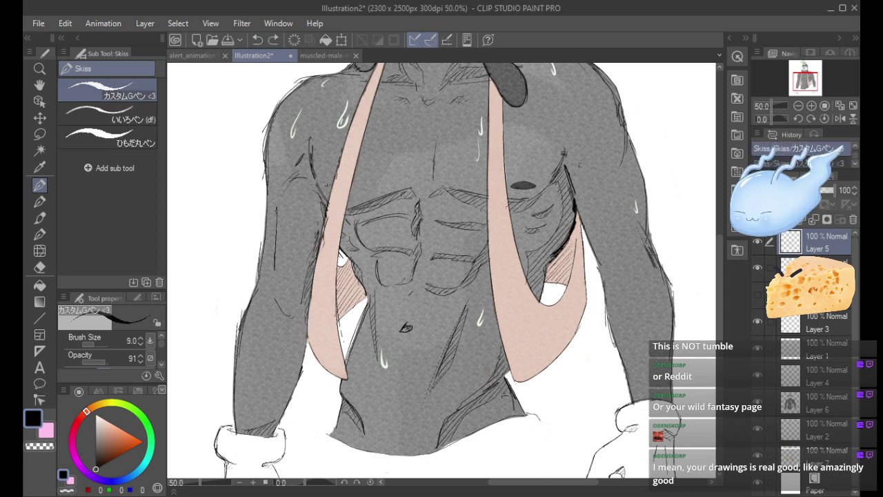
key("ctrl+y")
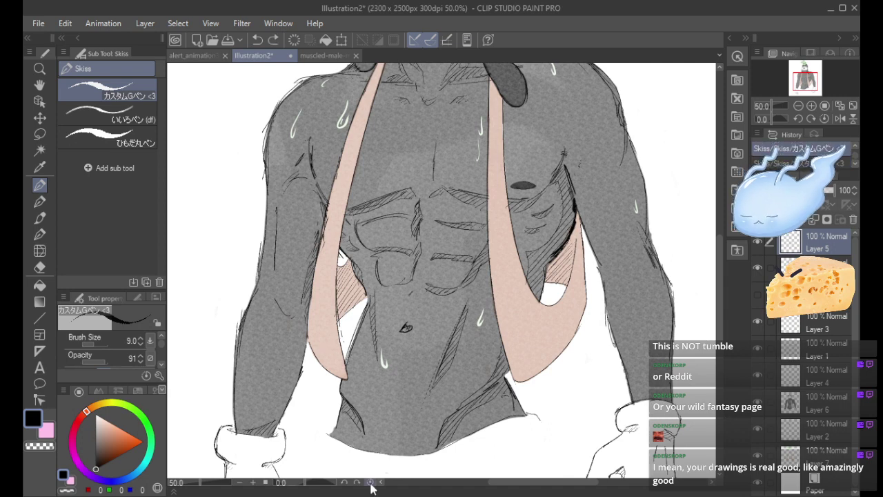
Identify the sketch lines on Layer 1, select that layer and erase stray marks along the left vest panel.
left_click(758, 433)
left_click(757, 430)
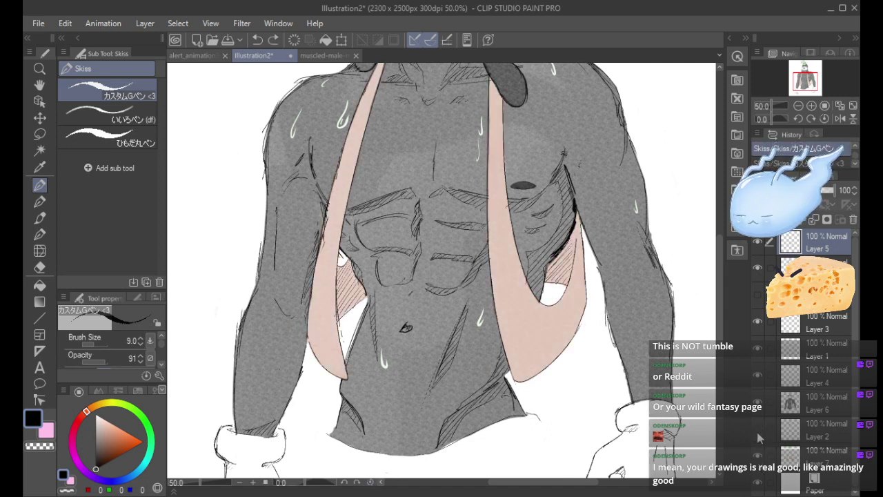
left_click(758, 349)
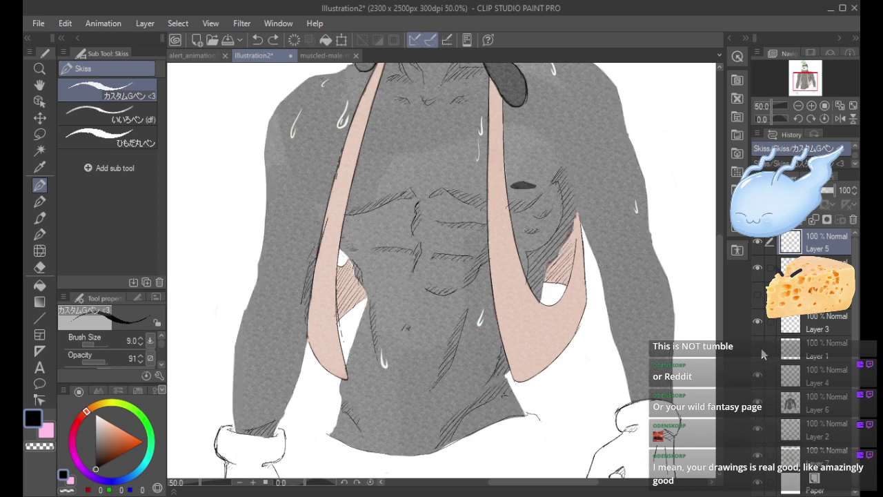
left_click(758, 349)
left_click(807, 350)
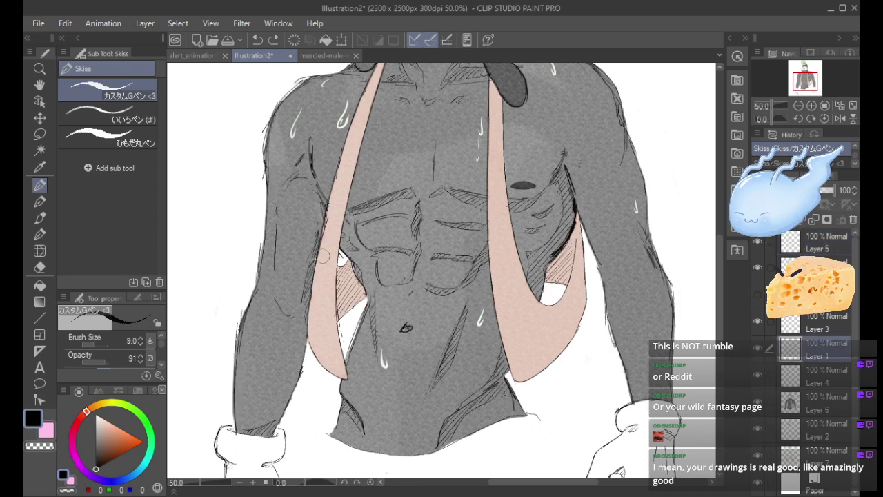
key("ctrl+y")
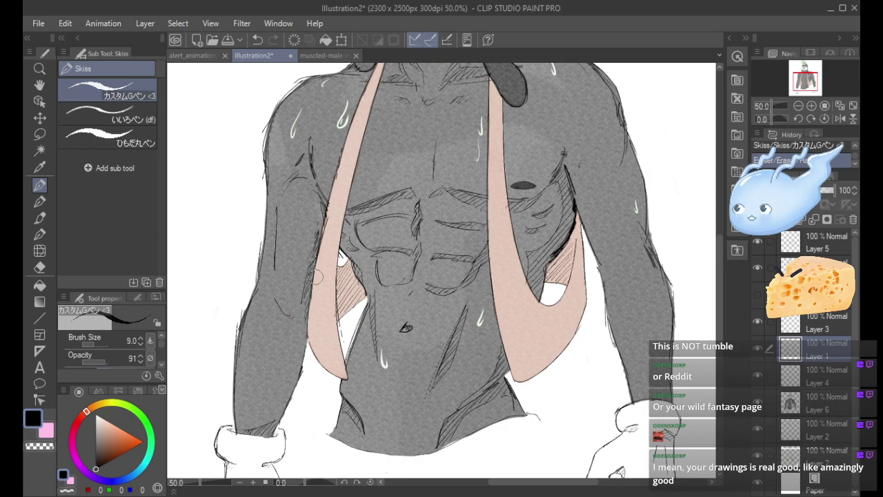
View the whole figure and toggle Layers 1, 3, 6 and 2 off and on to identify the contents of each.
left_click(799, 105)
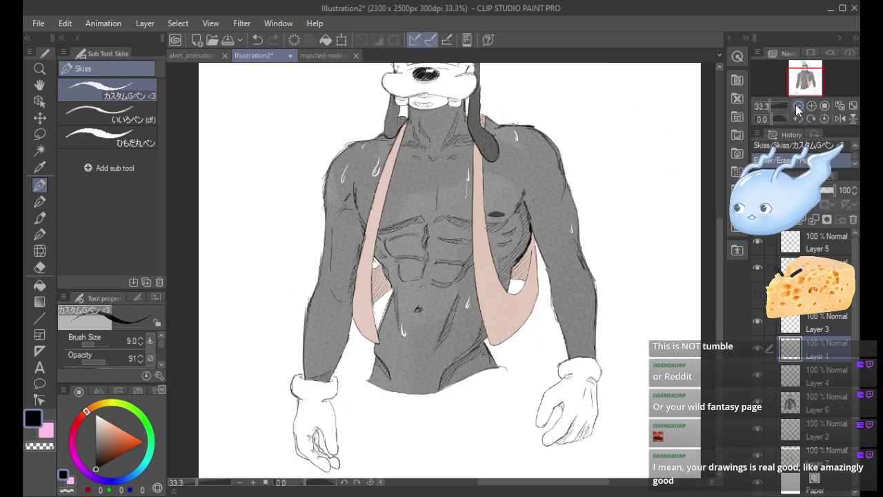
left_click_drag(806, 79, 808, 74)
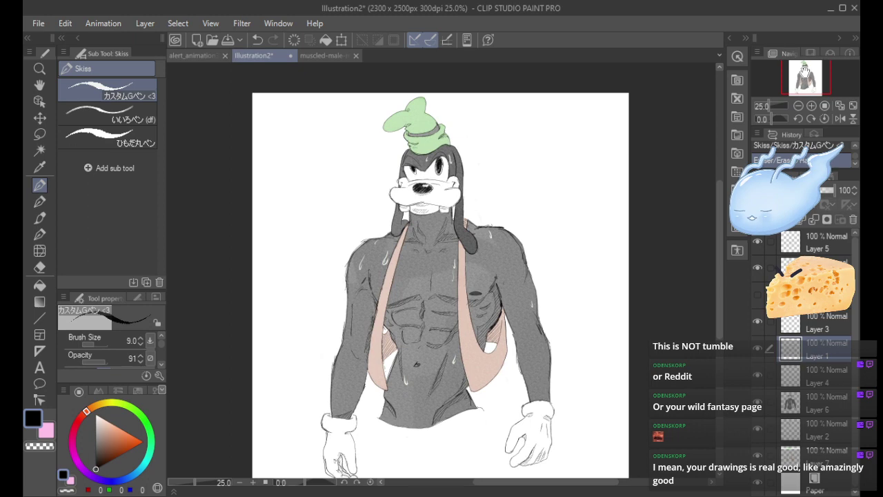
left_click(758, 350)
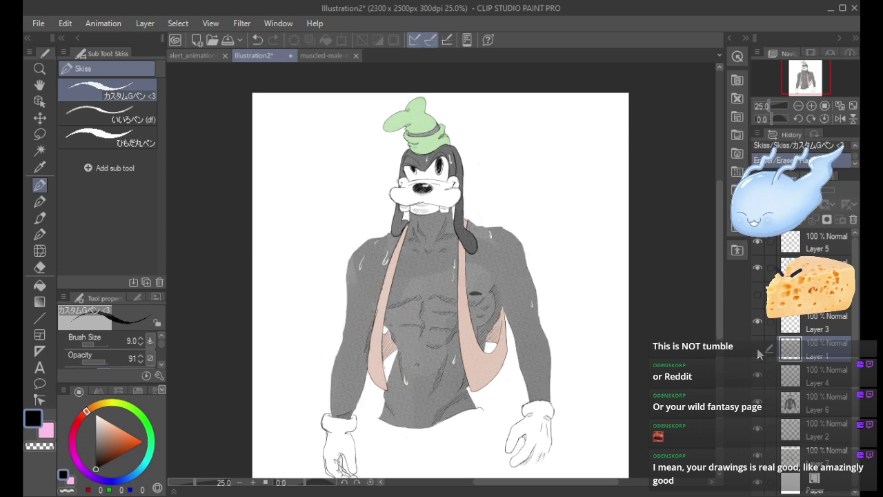
left_click(758, 352)
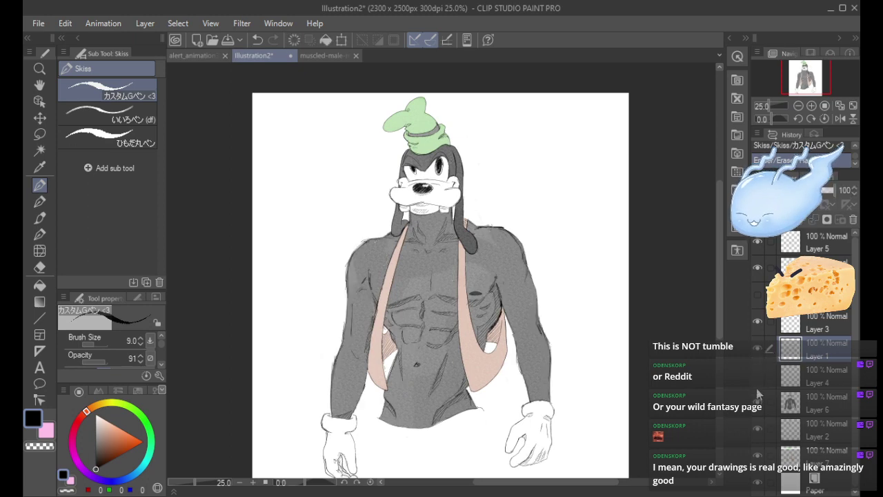
left_click(757, 322)
left_click(757, 322)
left_click(758, 403)
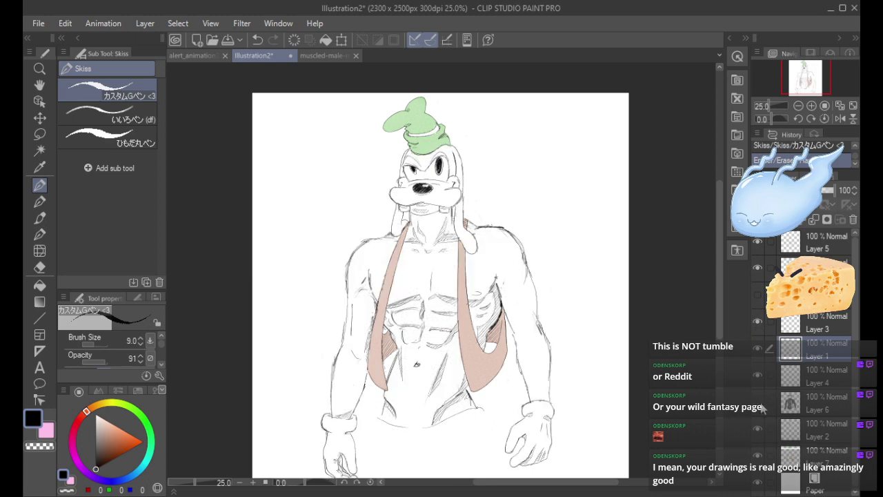
left_click(759, 403)
left_click(758, 428)
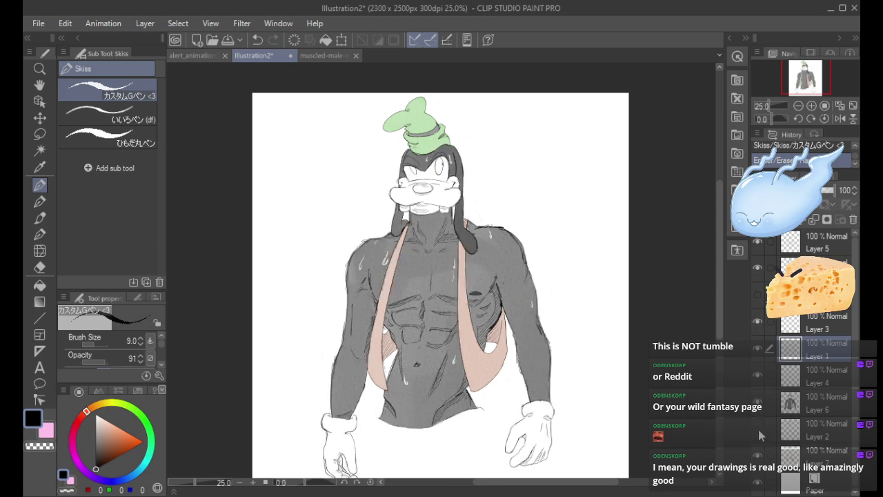
left_click(759, 428)
Select Layer 2 and erase the black fill from the pupils of both eyes.
left_click(791, 437)
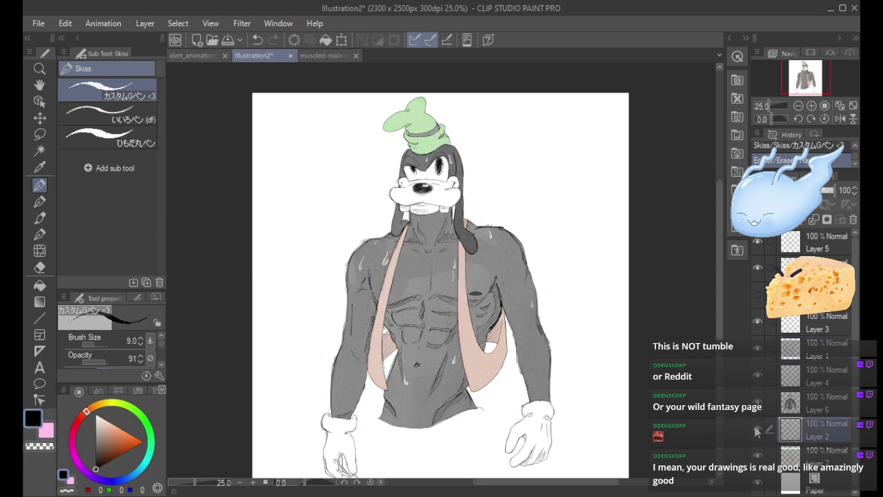
left_click(757, 429)
left_click(758, 430)
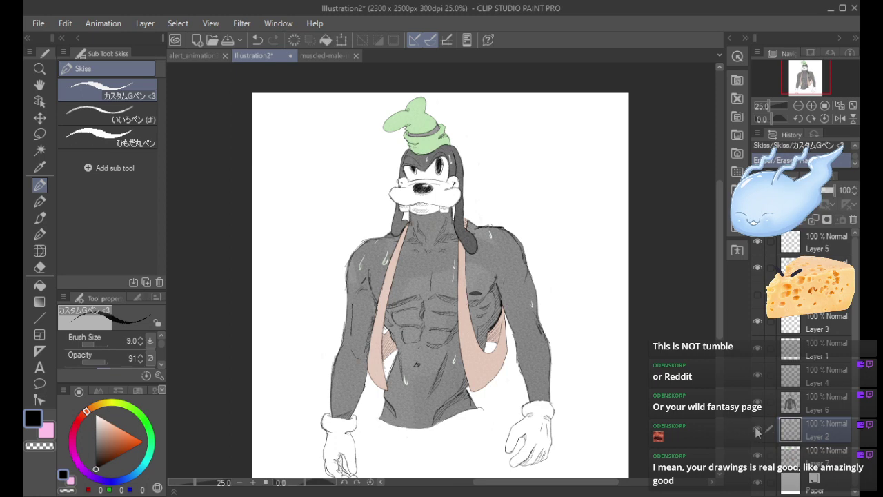
left_click(810, 106)
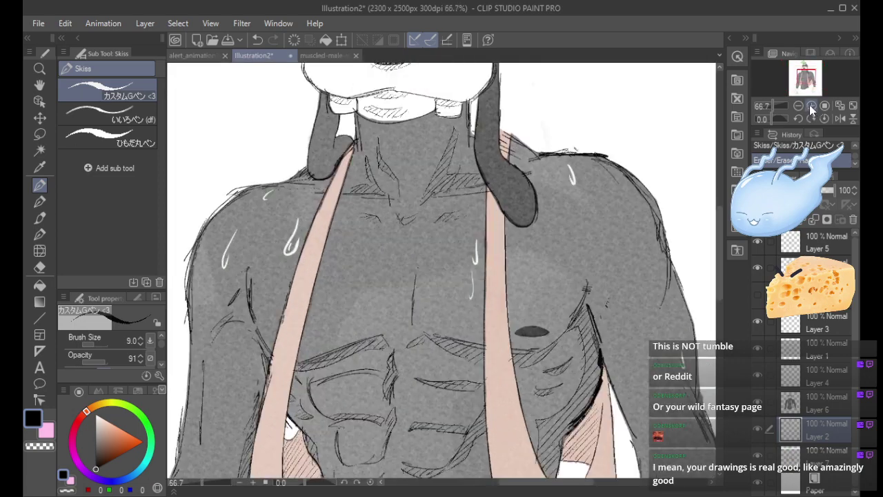
left_click_drag(809, 78, 804, 72)
left_click_drag(446, 130, 446, 146)
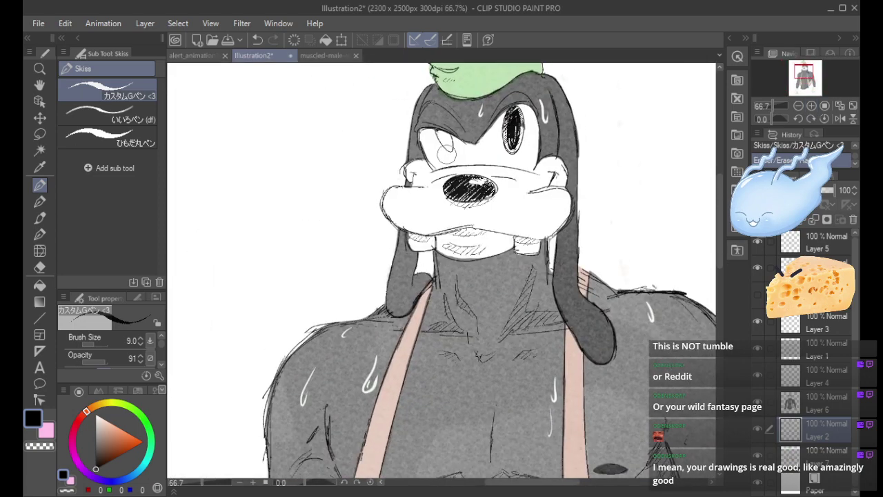
mouse_move(512, 112)
left_mouse_down()
mouse_move(515, 135)
mouse_move(504, 155)
mouse_move(527, 153)
left_mouse_up()
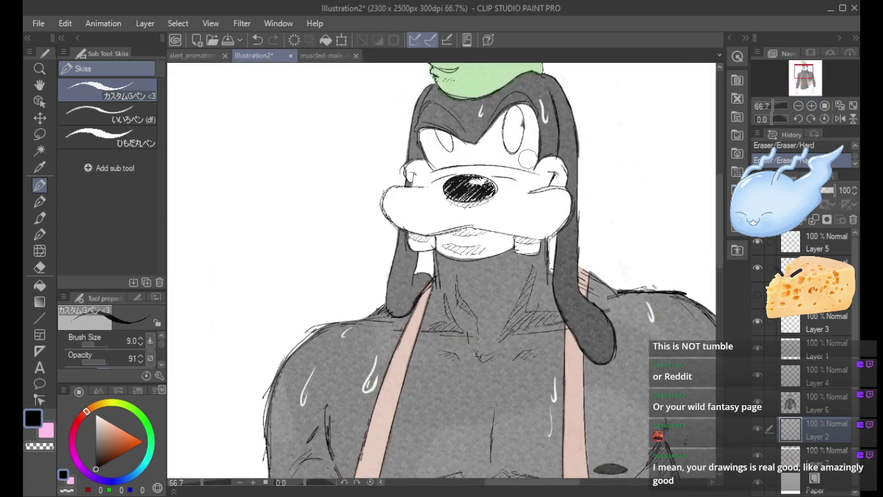
Erase the leftover mark beside the pupil and the black hatching filling the nose on Layer 2.
left_click(820, 404)
left_click_drag(519, 121, 530, 138)
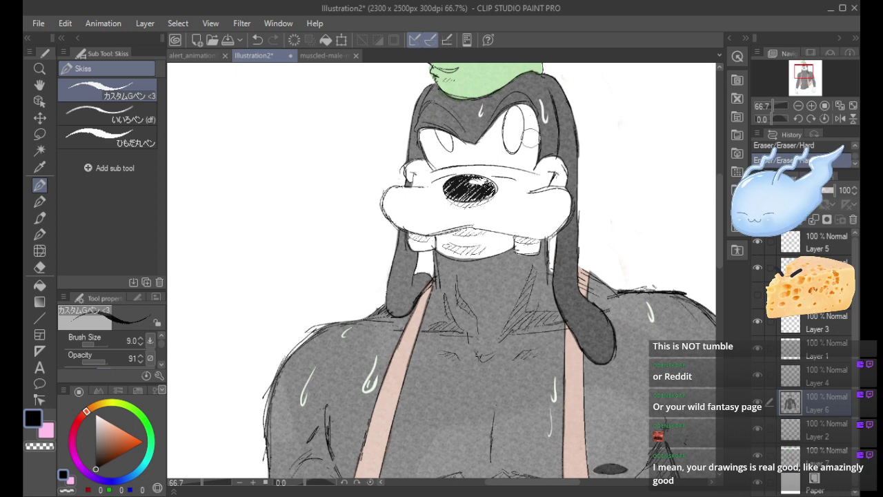
key("ctrl+z")
key("ctrl+z")
key("ctrl+z")
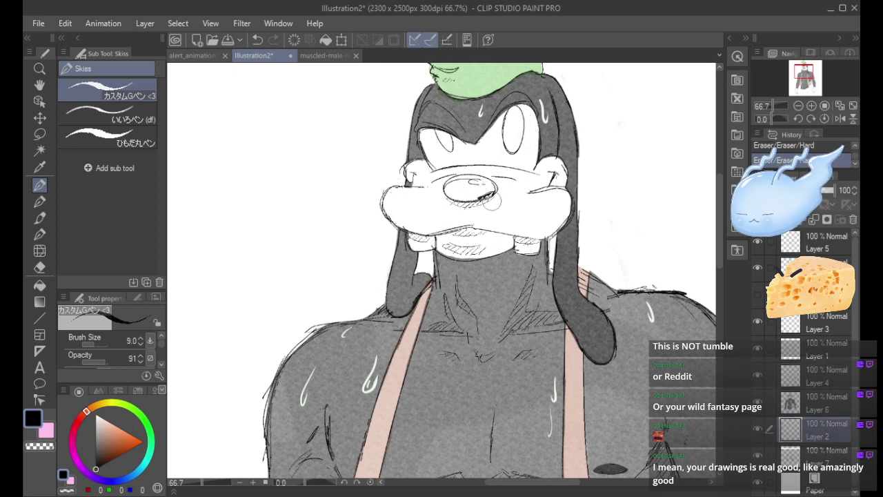
key("ctrl+z")
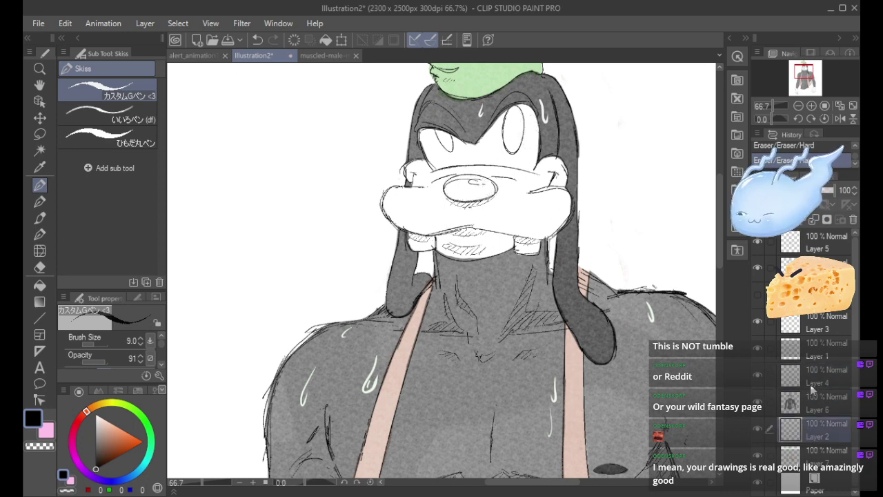
Select Layer 6 and paint the nose dark grey with the Wet blotting ink brush at size 57.2.
left_click(815, 386)
key("b")
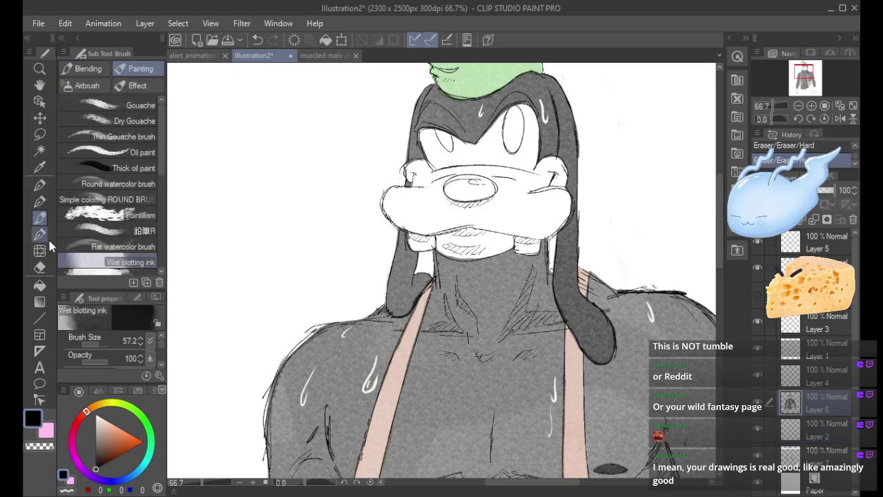
mouse_move(469, 187)
left_mouse_down()
mouse_move(478, 160)
mouse_move(432, 166)
mouse_move(499, 164)
mouse_move(434, 163)
mouse_move(507, 155)
mouse_move(476, 152)
mouse_move(514, 194)
mouse_move(483, 228)
mouse_move(434, 213)
mouse_move(463, 167)
mouse_move(473, 168)
mouse_move(452, 166)
mouse_move(499, 170)
mouse_move(503, 162)
mouse_move(474, 161)
mouse_move(430, 183)
mouse_move(491, 167)
mouse_move(467, 153)
mouse_move(508, 157)
mouse_move(513, 198)
mouse_move(502, 220)
mouse_move(438, 222)
mouse_move(503, 216)
mouse_move(427, 214)
mouse_move(495, 220)
mouse_move(429, 177)
mouse_move(422, 196)
mouse_move(432, 204)
mouse_move(434, 184)
left_mouse_up()
key("ctrl+z")
key("ctrl+z")
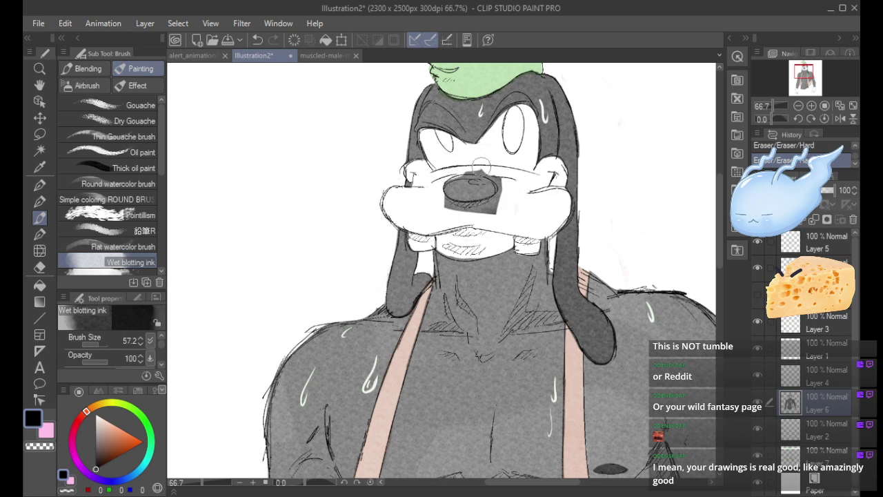
Erase the grey spilling outside the nose outline and clear a small white highlight on its upper edge.
key("ctrl+z")
key("ctrl+y")
key("ctrl+z")
key("ctrl+y")
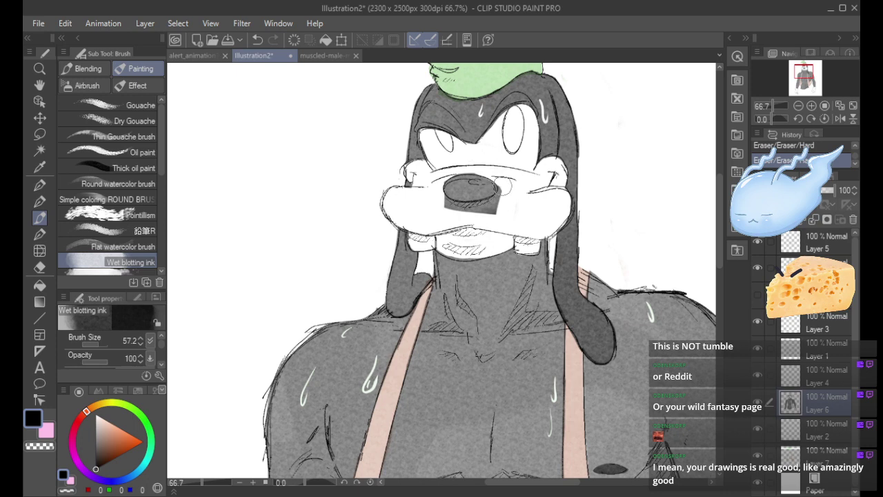
left_click_drag(498, 206, 505, 189)
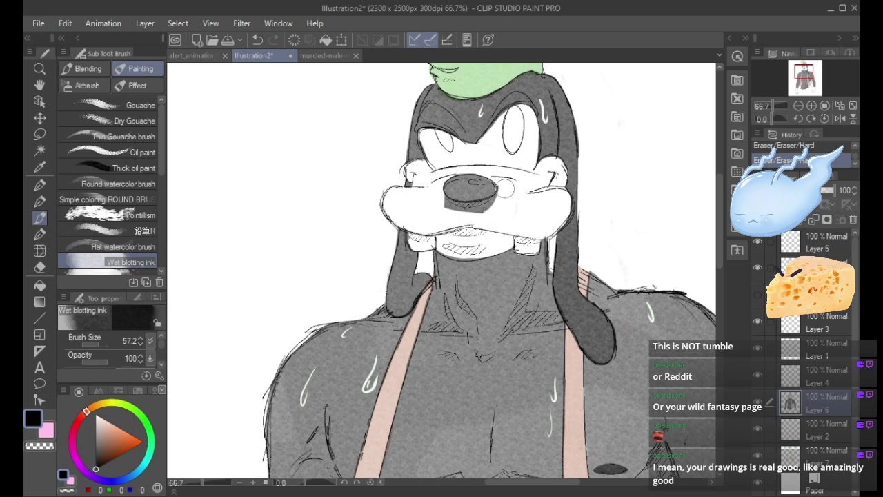
mouse_move(450, 207)
left_mouse_down()
mouse_move(502, 198)
mouse_move(456, 209)
mouse_move(442, 203)
mouse_move(511, 195)
mouse_move(470, 185)
mouse_move(494, 183)
left_mouse_up()
key("ctrl+z")
key("ctrl+z")
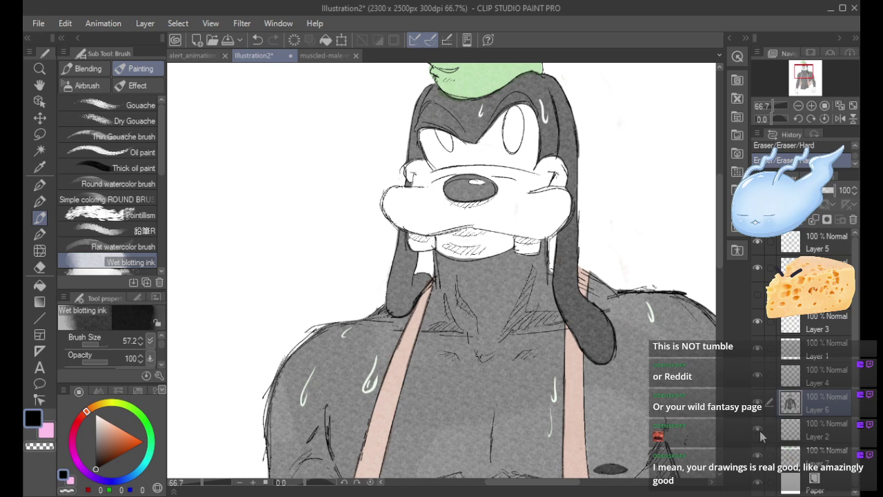
Delete Layer 2 from the illustration.
left_click(812, 440)
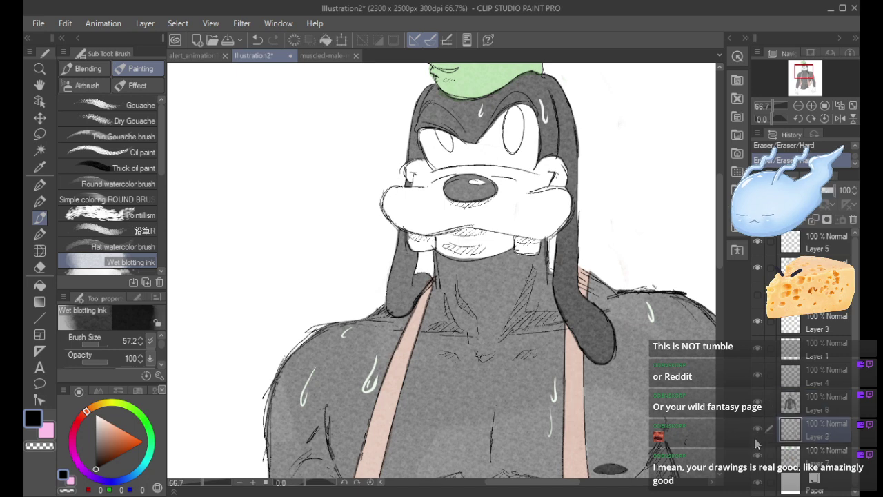
left_click(852, 221)
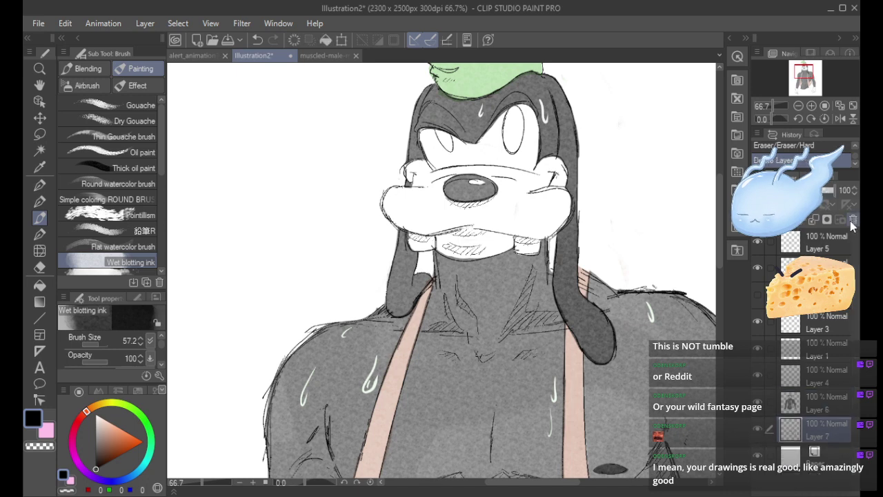
left_click(799, 105)
left_click(798, 105)
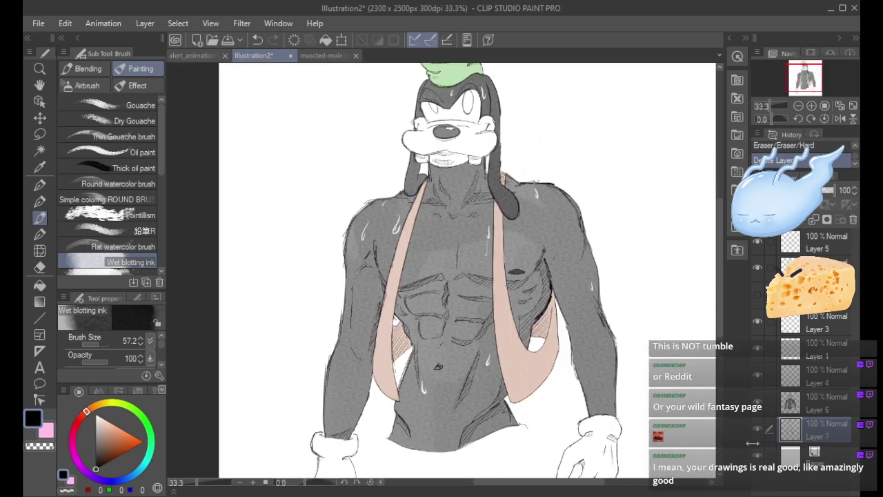
Identify Layer 5 by toggling visibility, select it and add a short black stroke along the mouth with the カスタムGペン <3 pen.
left_click(758, 429)
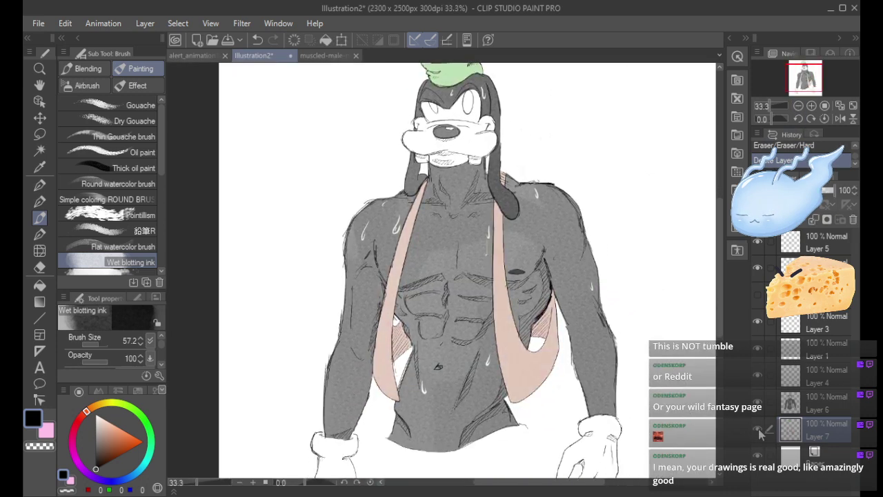
left_click(757, 244)
left_click(758, 244)
left_click(805, 250)
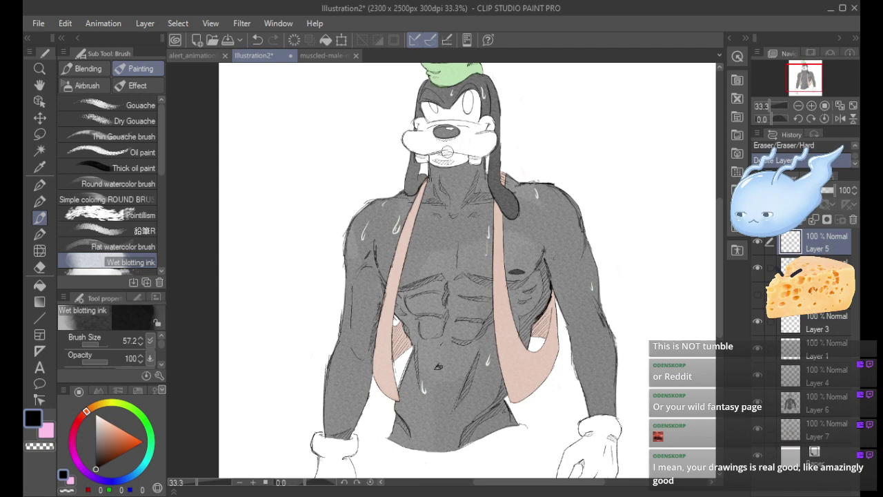
scroll(469, 108, "up", 3)
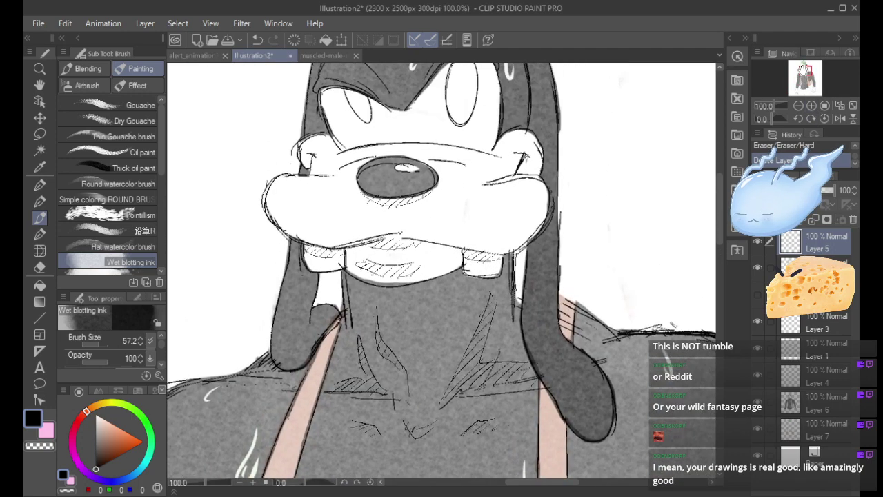
left_click(39, 235)
left_click(40, 185)
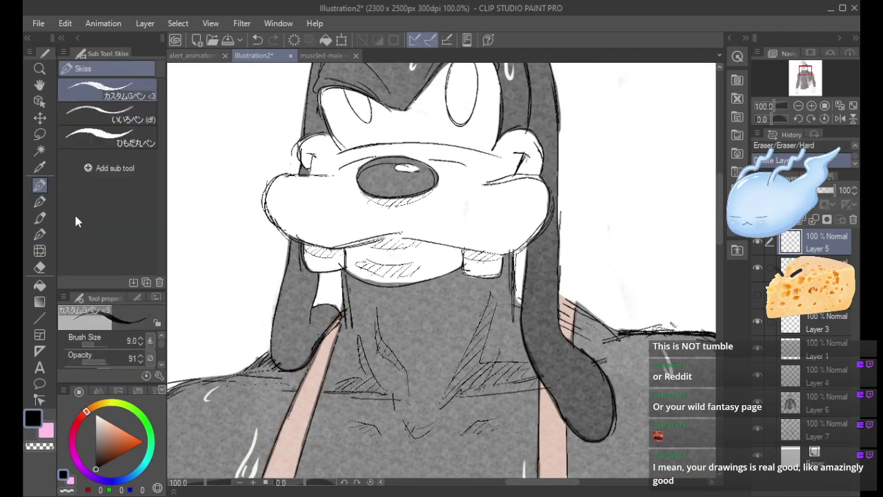
left_click_drag(390, 236, 418, 237)
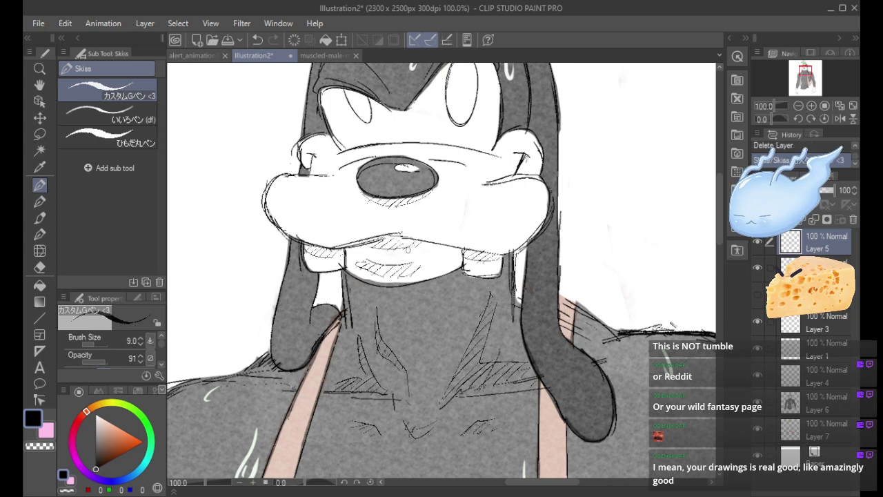
Select Layer 6 and erase the faint grey smudges on the muzzle and above the nose.
left_click(820, 395)
left_click_drag(457, 217, 484, 209)
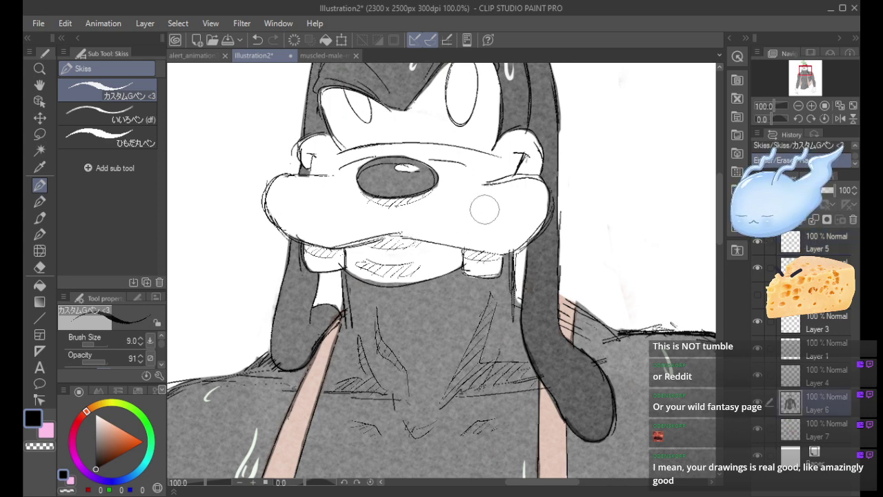
mouse_move(408, 145)
left_mouse_down()
mouse_move(396, 144)
mouse_move(414, 142)
left_mouse_up()
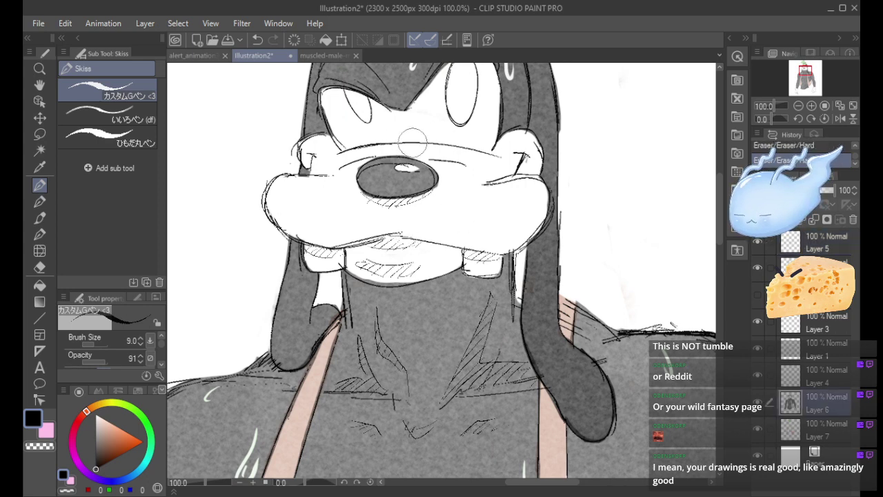
scroll(511, 90, "up", 3)
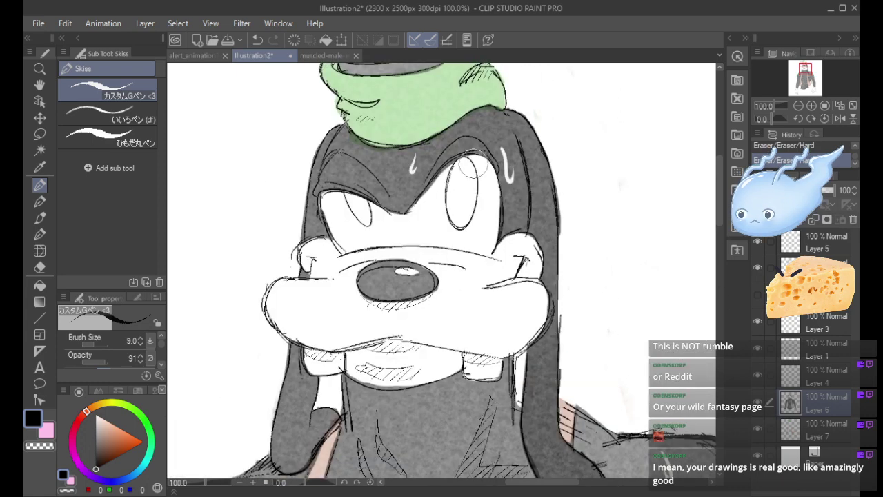
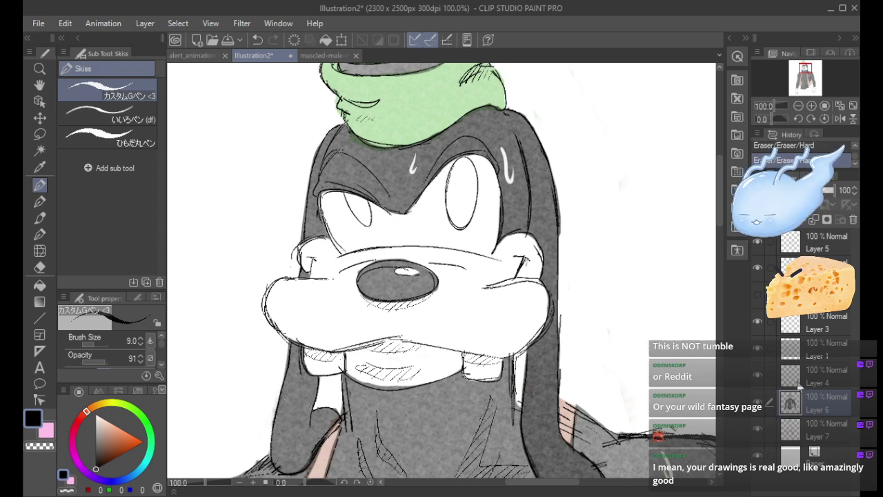
Hide and show Layers 7 and 6 in turn to check their effect on the face.
left_click(757, 429)
left_click(757, 428)
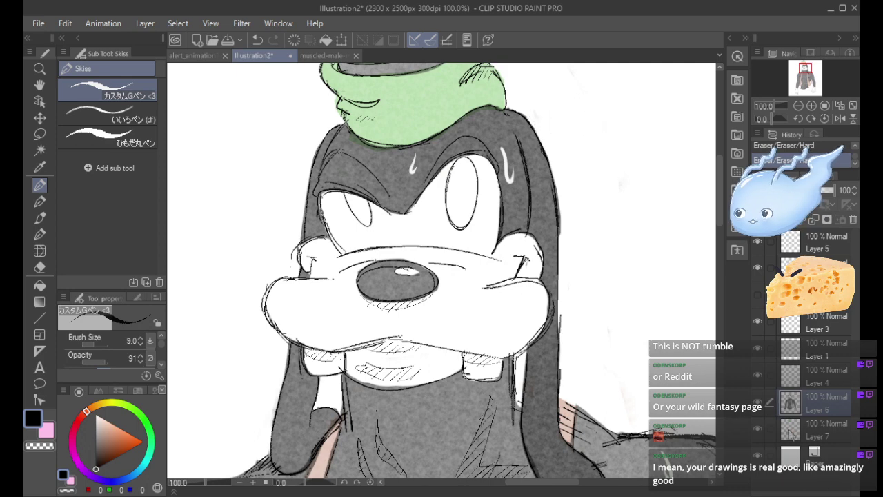
left_click(758, 403)
left_click(758, 403)
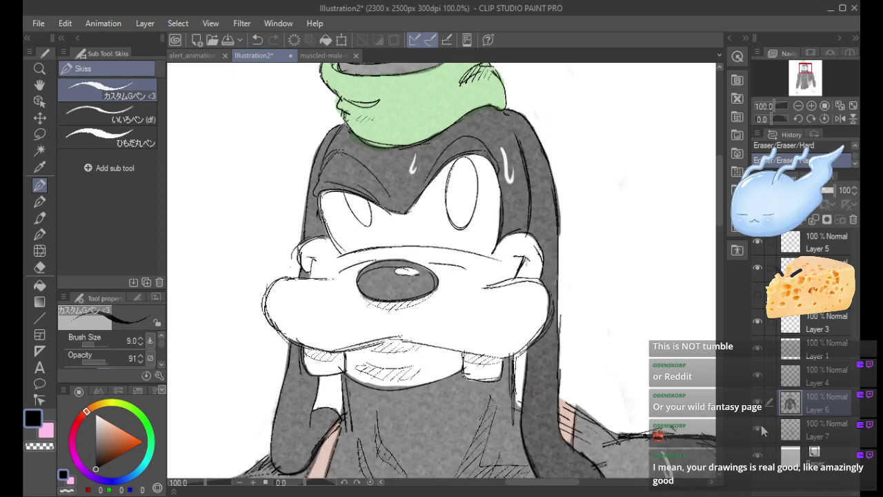
Identify what Layer 4, Layer 1 and Layer 7 contribute to the drawing by hiding and reshowing each.
left_click(757, 373)
left_click(757, 374)
left_click(757, 348)
left_click(757, 348)
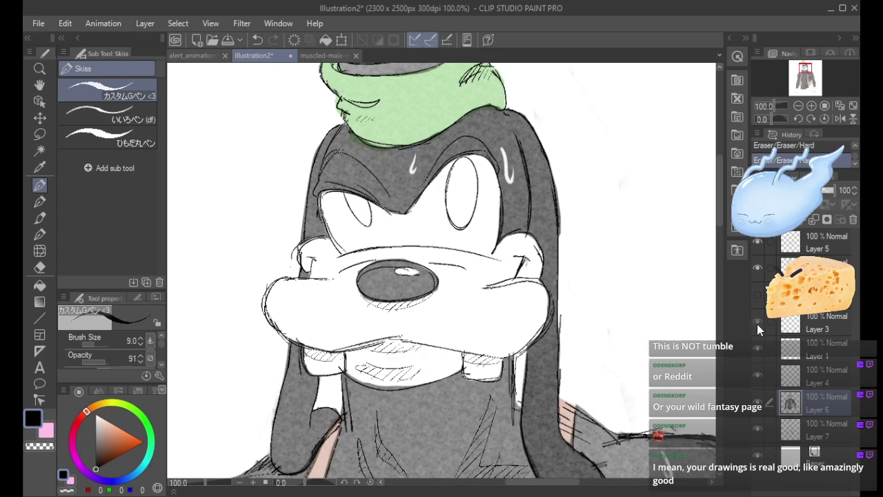
left_click(759, 428)
left_click(758, 428)
left_click(759, 426)
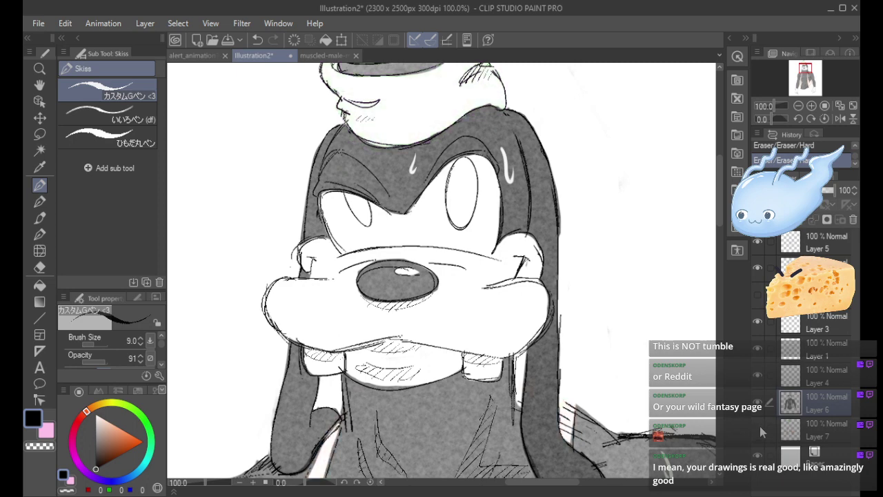
left_click(760, 426)
left_click(773, 428)
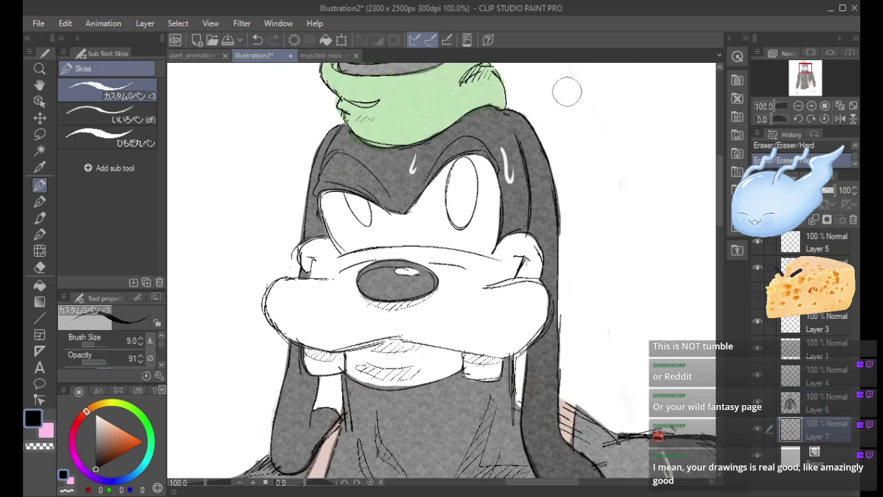
key("alt+]")
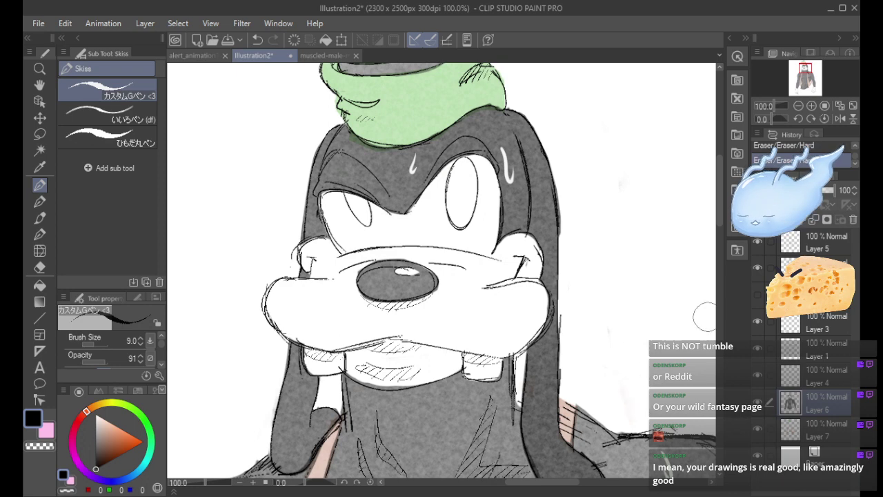
left_click(823, 434)
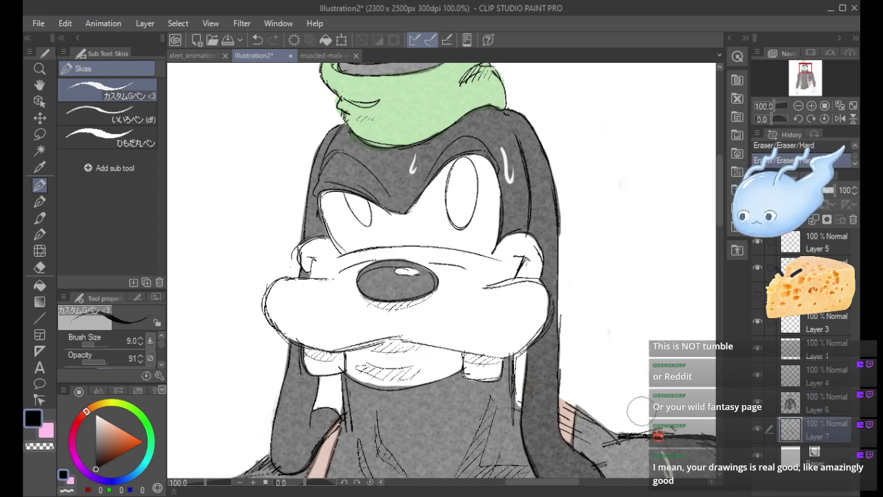
key("alt+]")
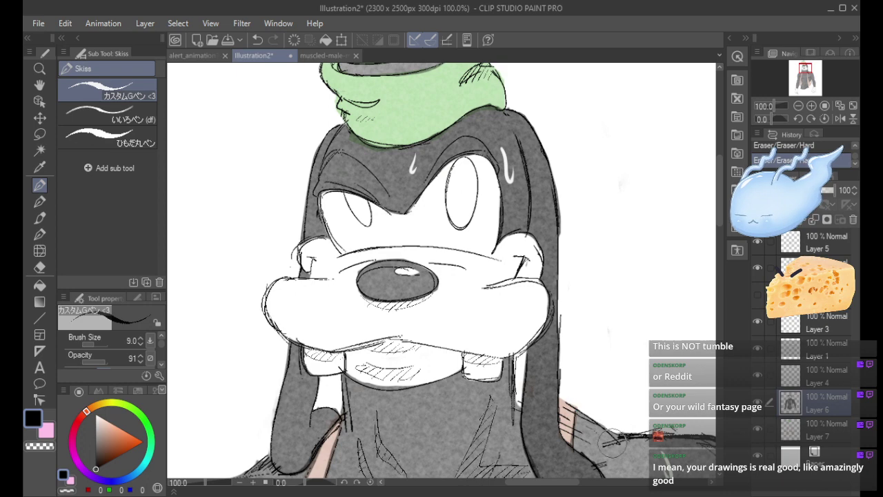
left_click(824, 437)
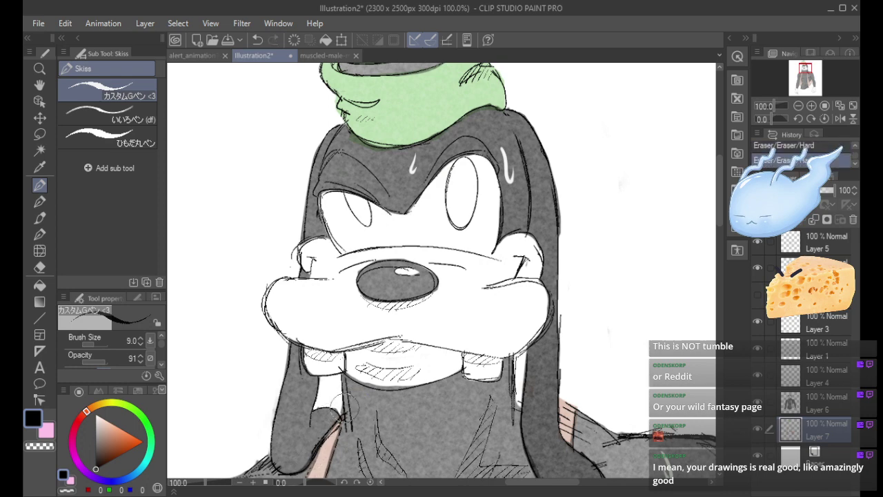
left_click(826, 409)
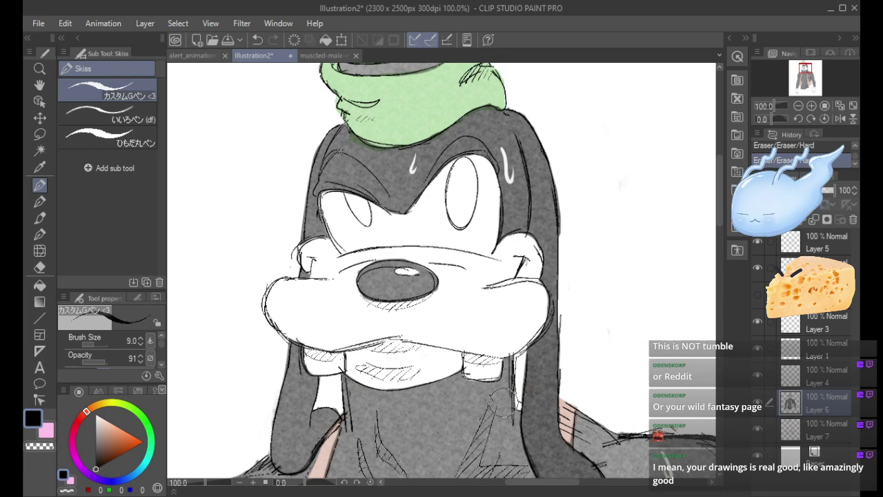
Examine the contents of Layers 4, 6, 1 and 5 and the main line-art layer by toggling each one's visibility.
left_click(757, 376)
left_click(758, 402)
left_click(757, 401)
left_click(758, 349)
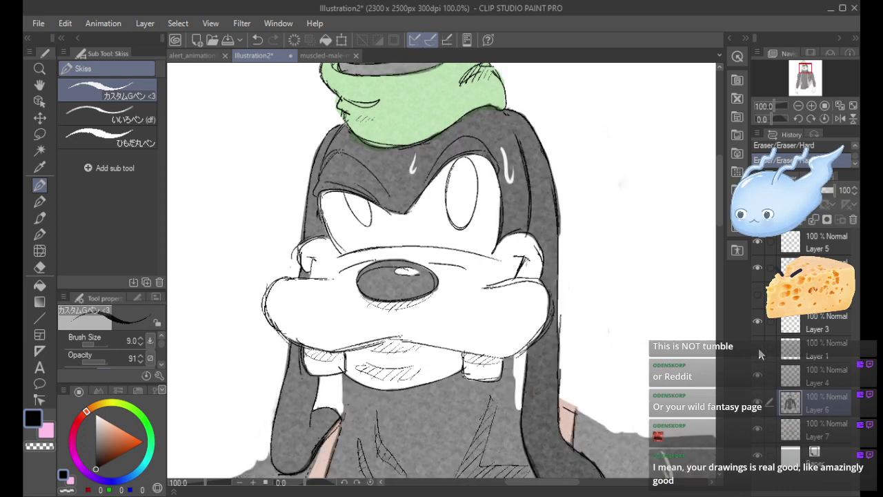
left_click(758, 350)
left_click(758, 375)
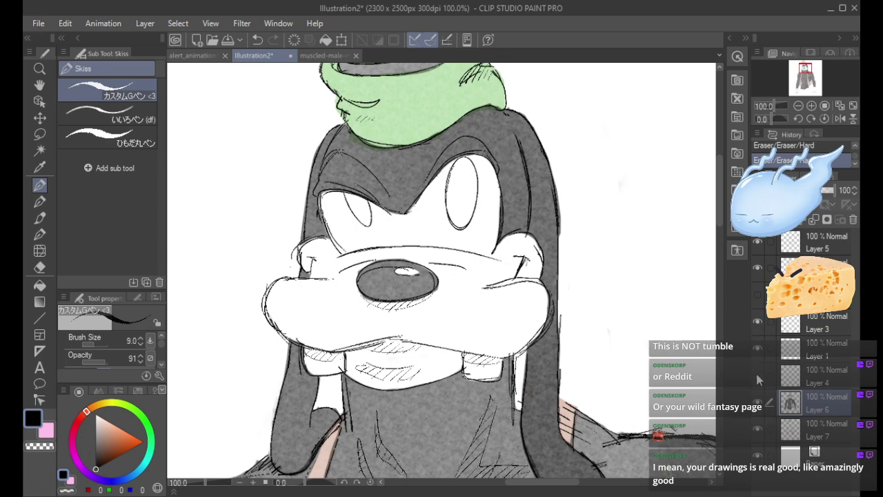
left_click(758, 375)
left_click(758, 348)
left_click(758, 348)
left_click(756, 267)
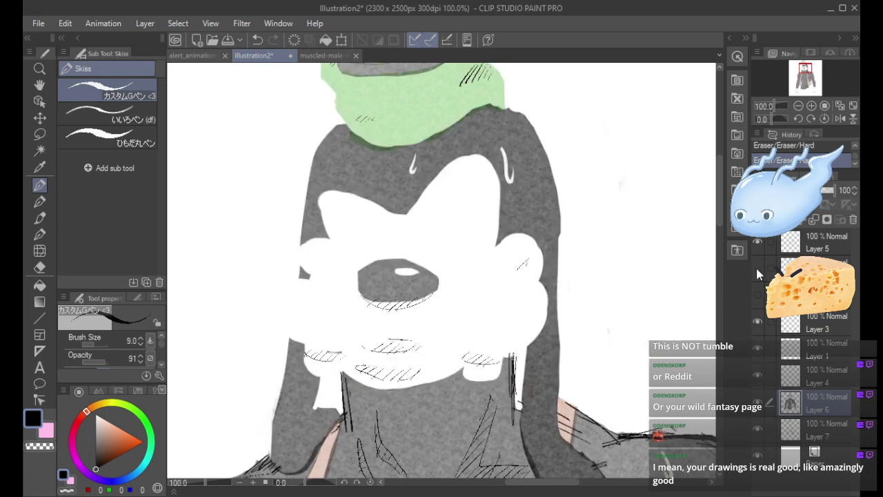
left_click(755, 265)
left_click(756, 238)
left_click(756, 238)
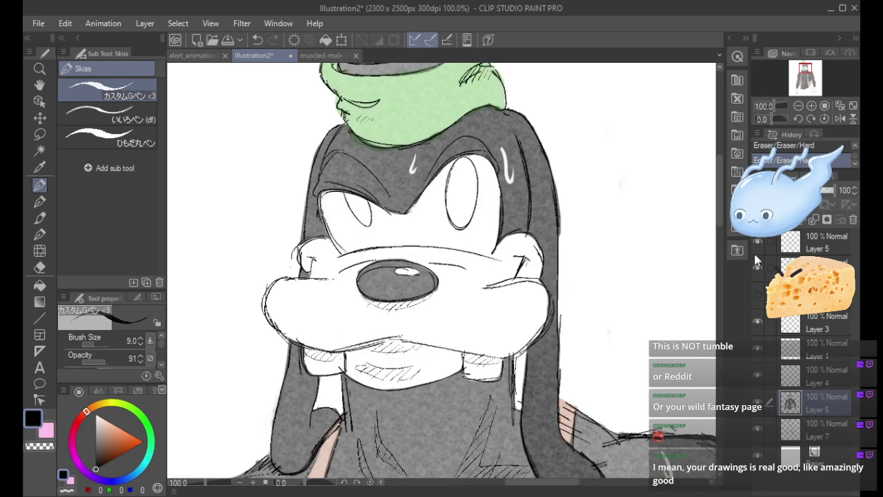
Select Layer 7 and inspect its green hat and pink strap colouring by hiding and reshowing the layer.
left_click(757, 429)
left_click(757, 429)
left_click(812, 430)
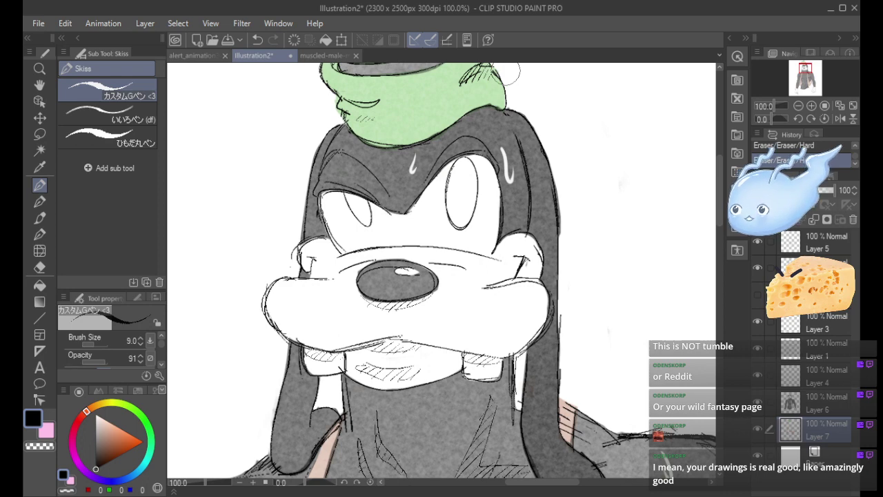
left_click(757, 430)
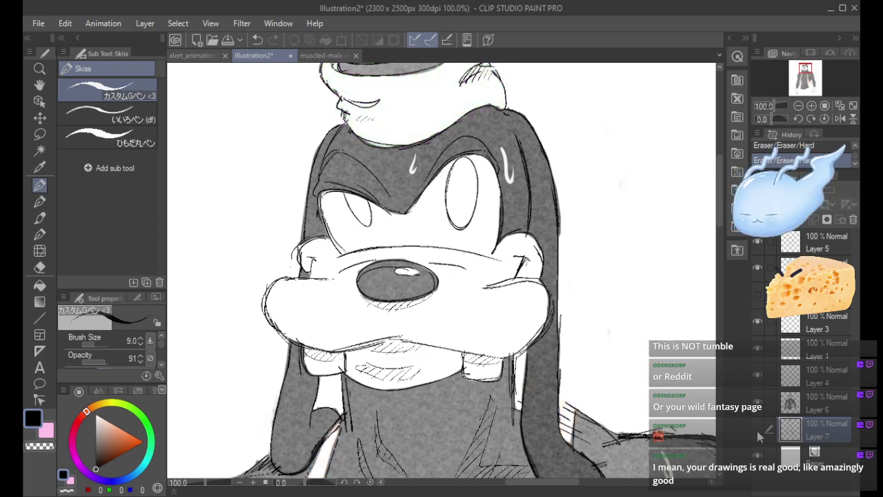
left_click(758, 429)
left_click(757, 428)
left_click(758, 431)
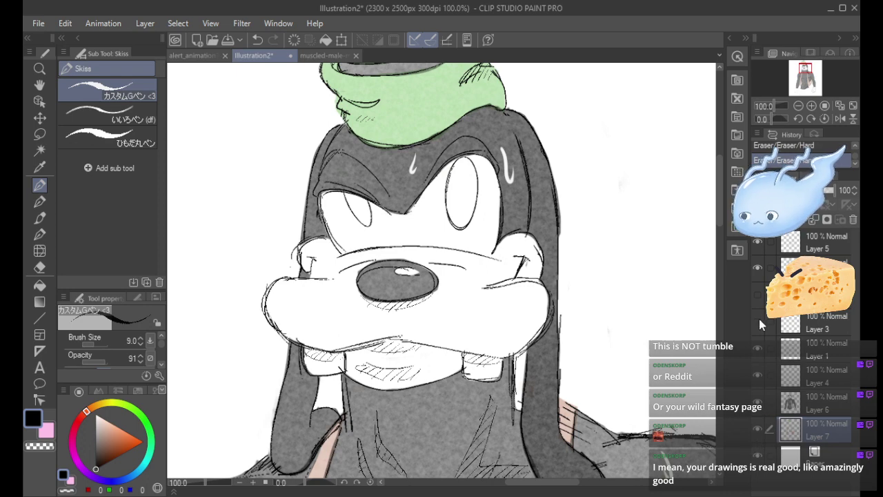
Compare Layers 1, 6, 7 and 5 against the full drawing by switching each one's visibility off and on.
left_click(758, 350)
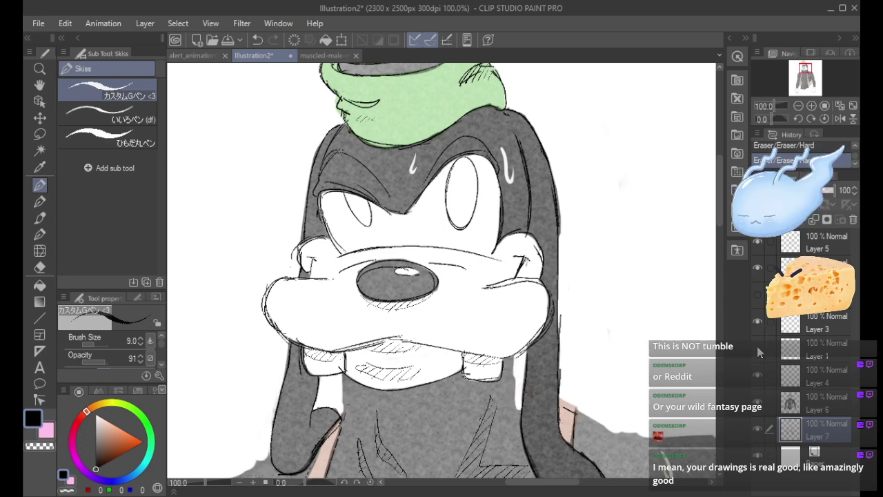
left_click(758, 350)
left_click(758, 404)
left_click(759, 404)
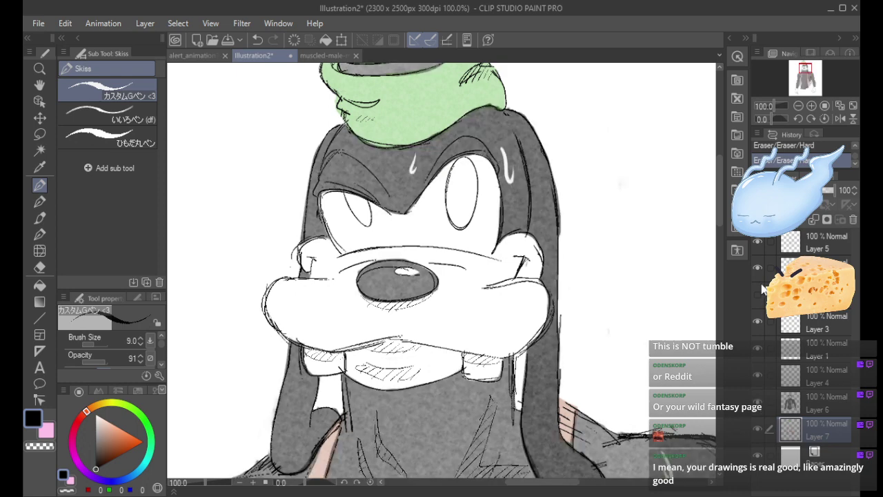
left_click(757, 428)
left_click(756, 427)
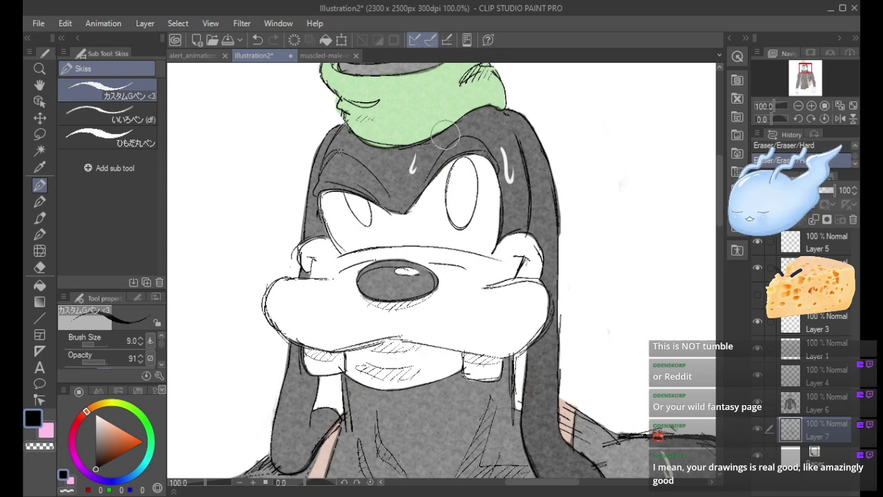
left_click(757, 243)
left_click(757, 244)
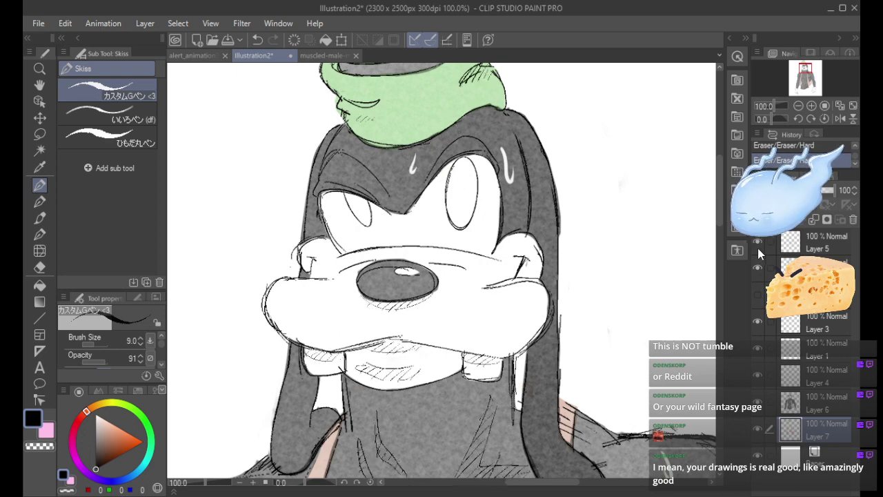
Select Layer 5, then inspect Layer 3's glove and waist lines at 50% zoom by reshowing that layer.
left_click(800, 247)
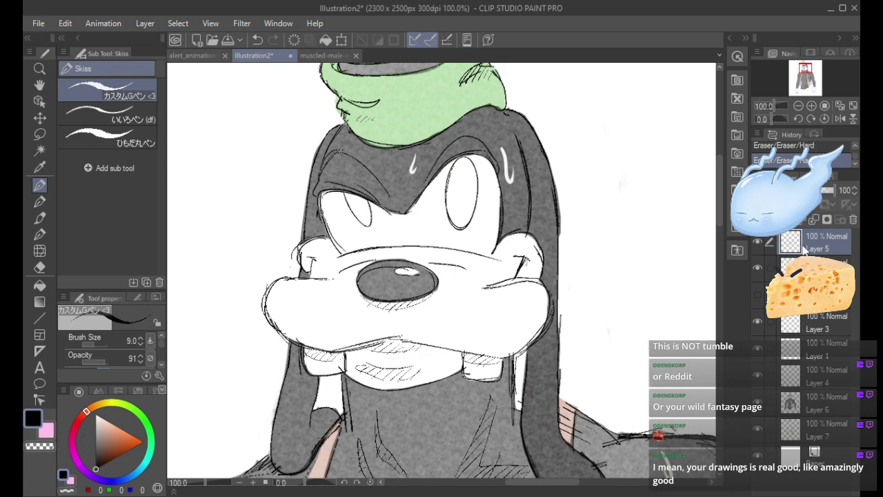
left_click(757, 429)
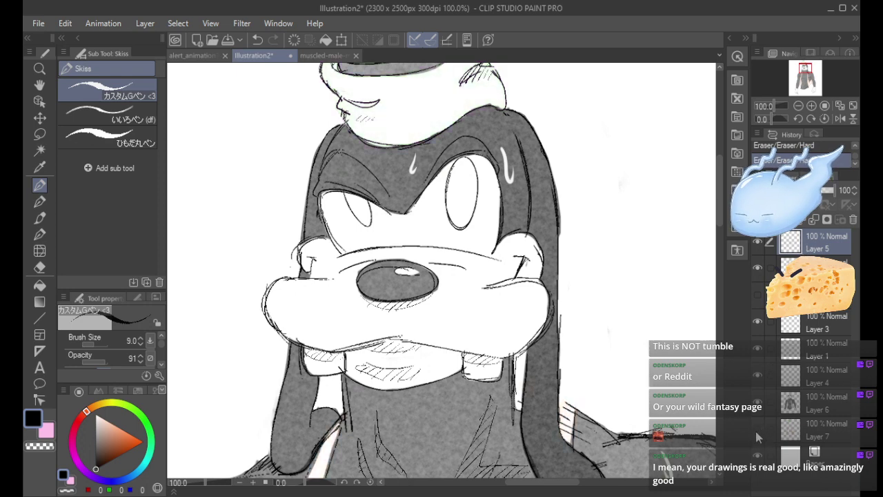
left_click(757, 430)
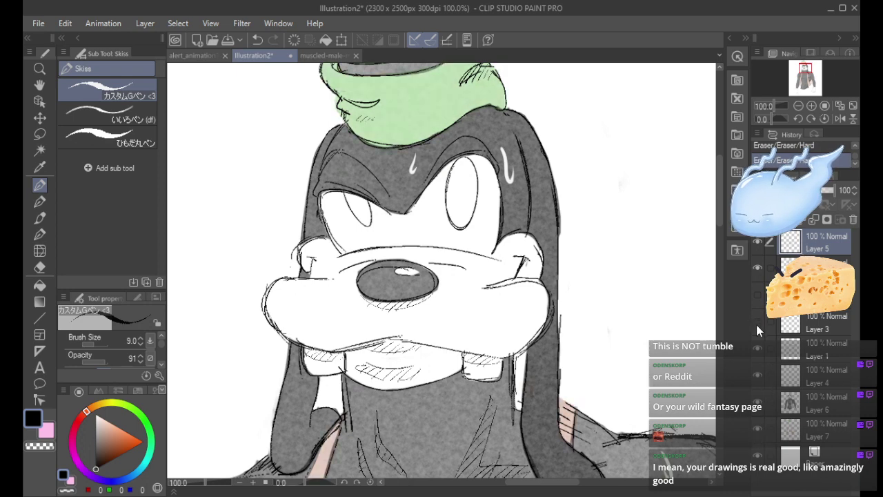
left_click(799, 105)
left_click(809, 77)
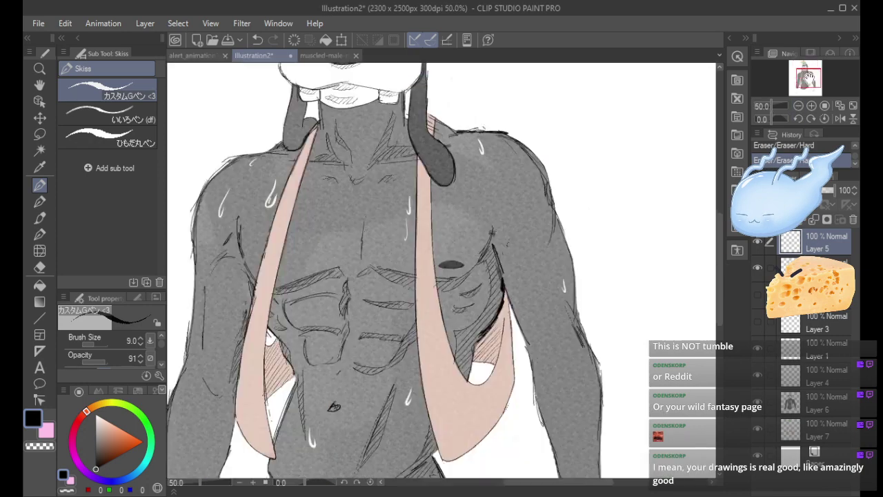
scroll(441, 274, "down", 3)
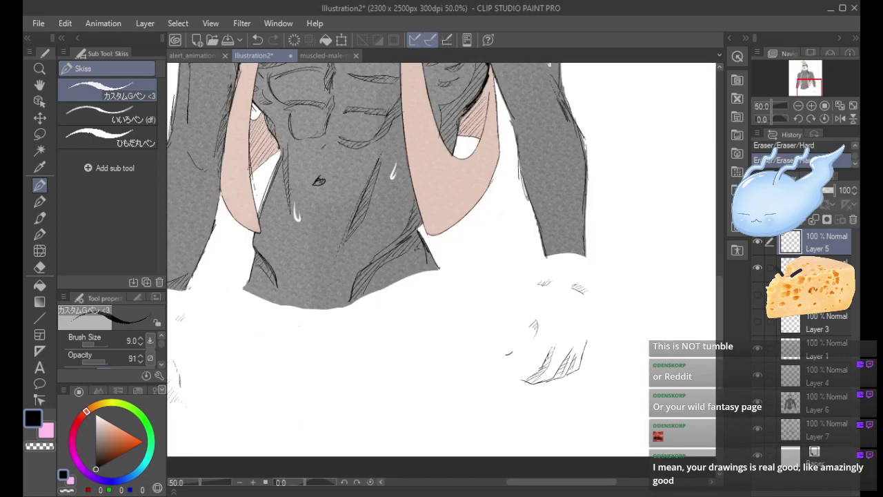
left_click(757, 323)
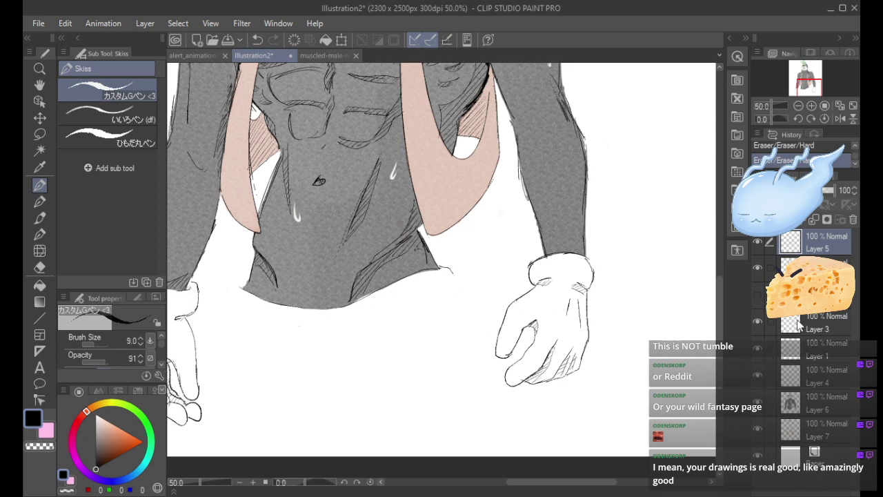
Check the lower body with Layer 7, the main line-art layer and Layer 5 each hidden and reshown.
left_click(757, 429)
left_click(757, 429)
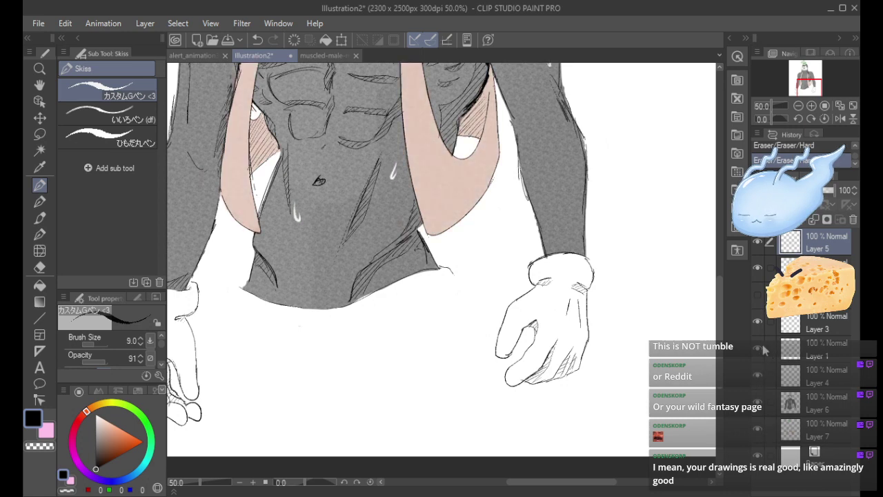
left_click(758, 268)
left_click(758, 268)
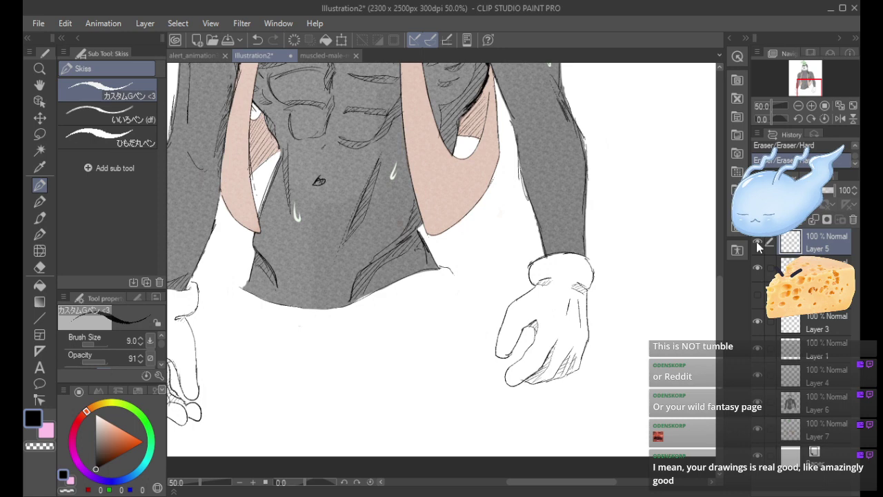
left_click(758, 246)
left_click(758, 246)
Move the main line-art layer directly above Layer 3 and merge the two layers.
left_click(799, 323)
left_click(759, 324)
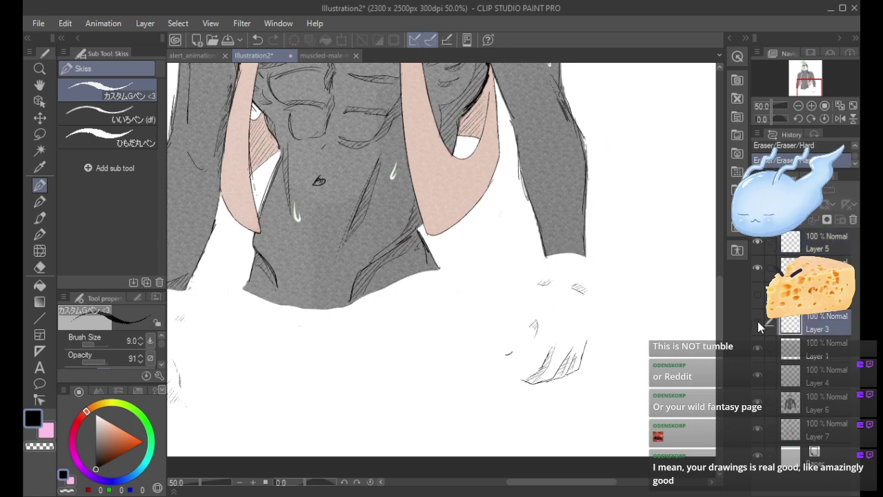
left_click(758, 320)
left_click_drag(811, 267, 811, 308)
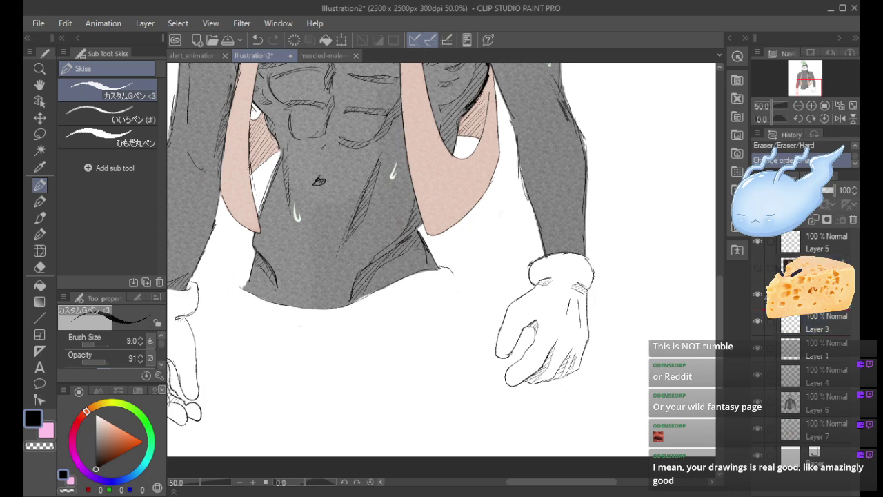
left_click(812, 322)
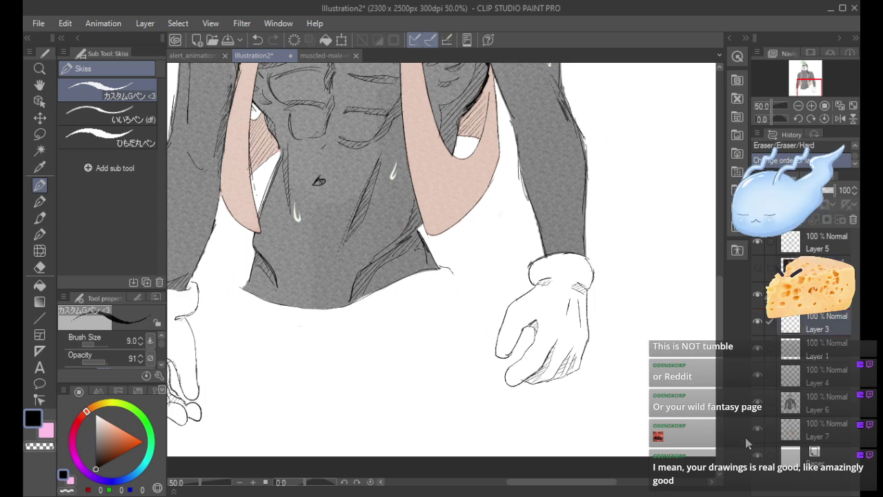
key("shift+alt+e")
Check the combined line art and Layer 1 on the whole torso, and merge these two layers.
left_click(798, 107)
left_click(808, 80)
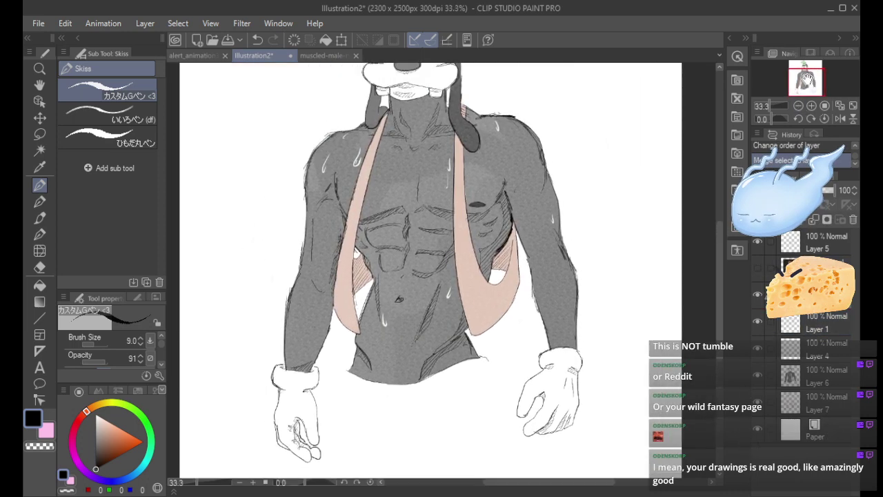
left_click(758, 296)
left_click(758, 296)
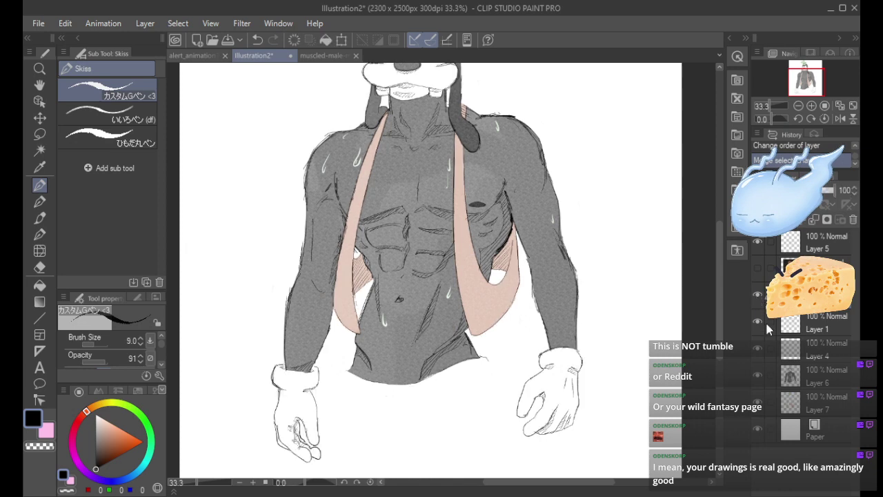
left_click(757, 323)
left_click(757, 322)
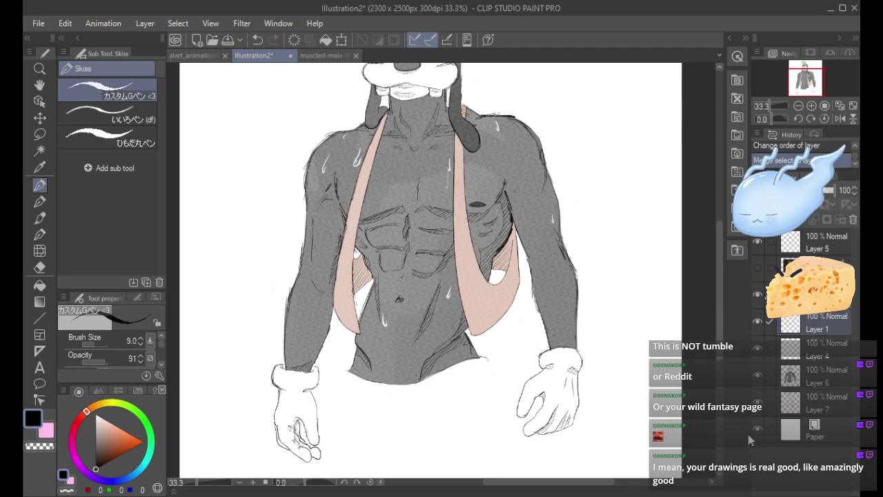
key("shift+alt+e")
Check the torso with the merged line-art layer and Layer 5 each hidden and reshown.
left_click(756, 296)
left_click(757, 300)
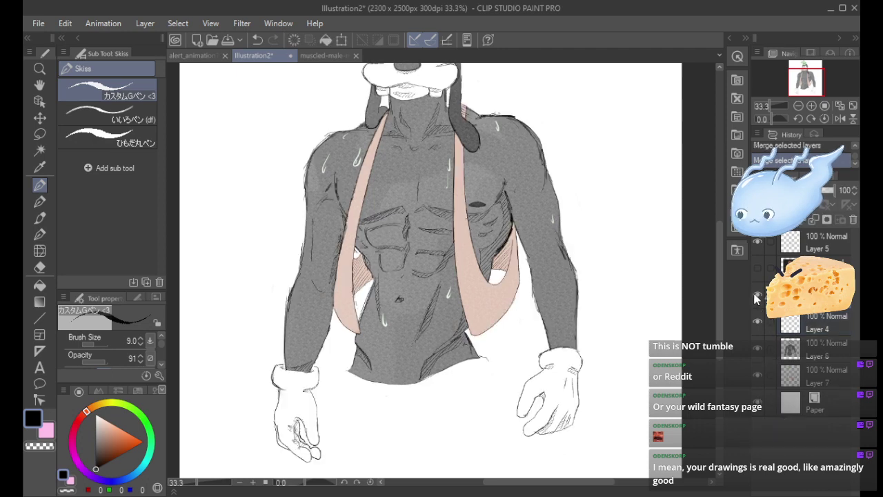
left_click(757, 300)
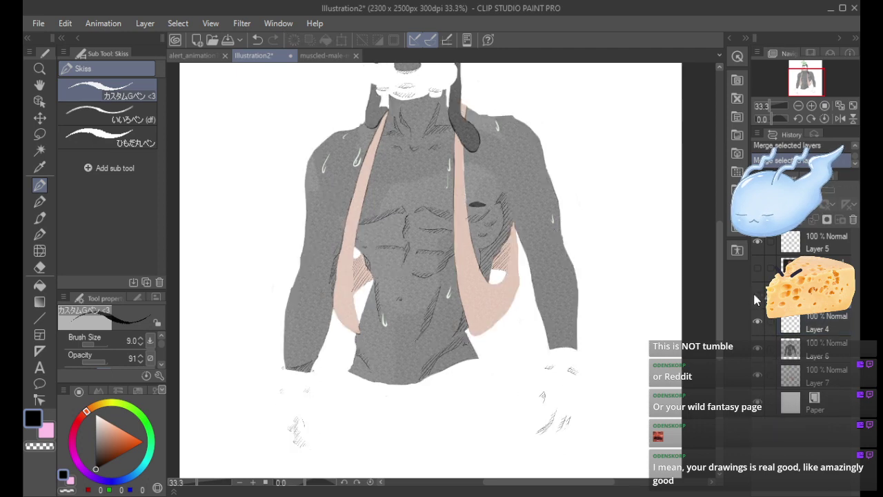
left_click(756, 296)
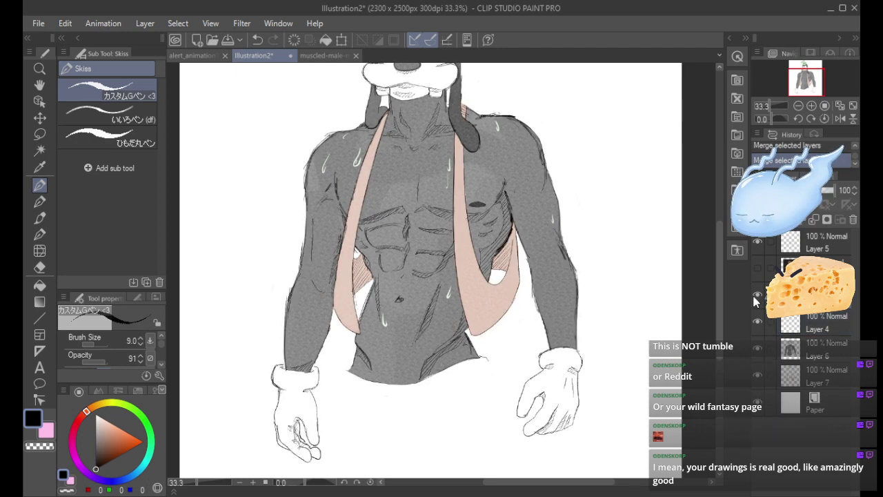
left_click(758, 242)
left_click(757, 239)
On Layer 5 at 50% zoom, sketch short black crease strokes at the image-right armpit with the custom G-pen from Skiss.
left_click(817, 245)
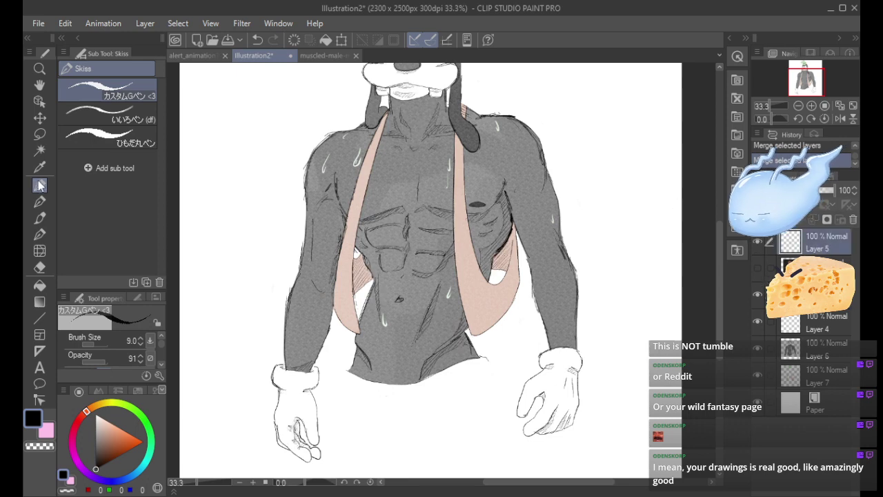
left_click(40, 185)
left_click(812, 105)
left_click_drag(811, 98, 813, 84)
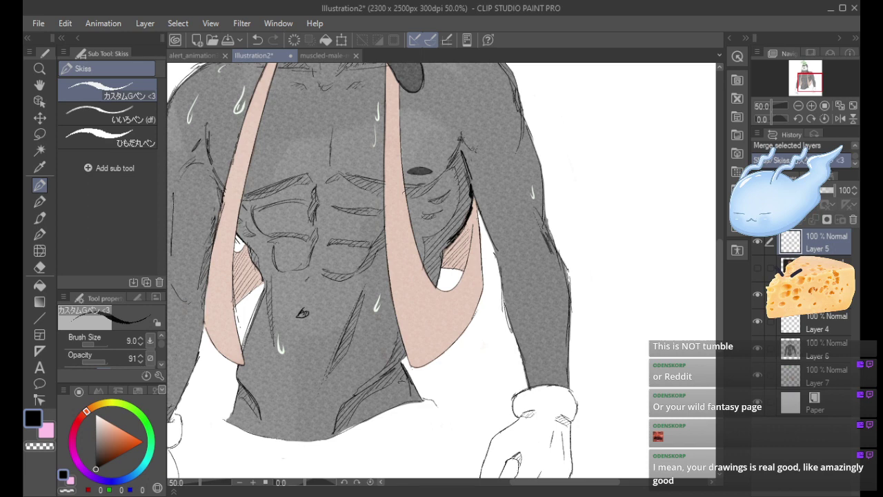
left_click_drag(470, 164, 473, 178)
left_click_drag(458, 144, 461, 154)
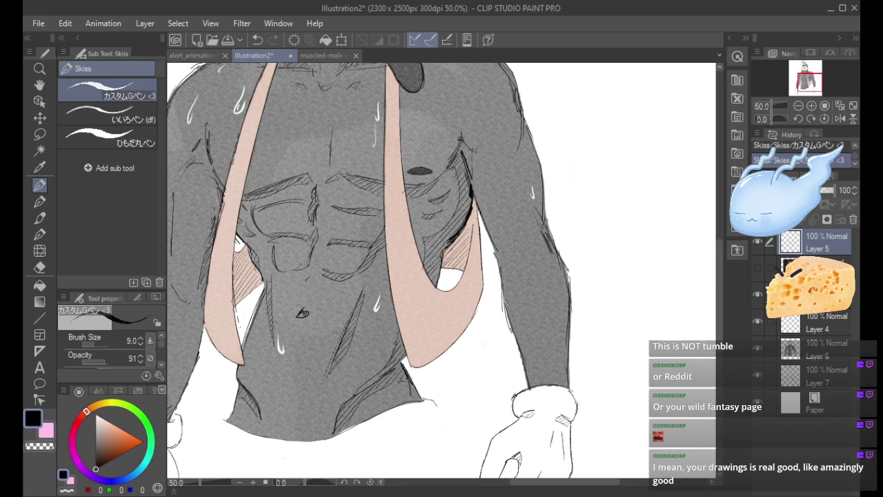
Rework the short black armpit crease stroke, comparing the area with and without it before keeping it.
key("ctrl+z")
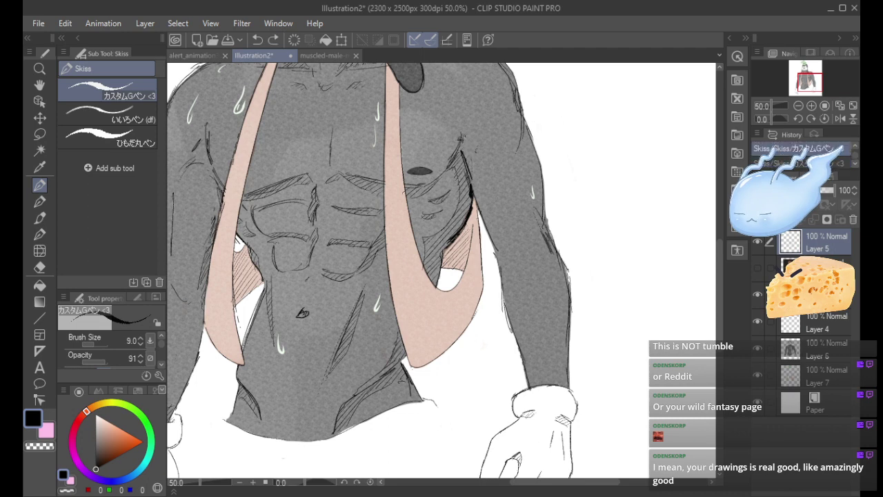
left_click_drag(464, 137, 468, 159)
key("ctrl+z")
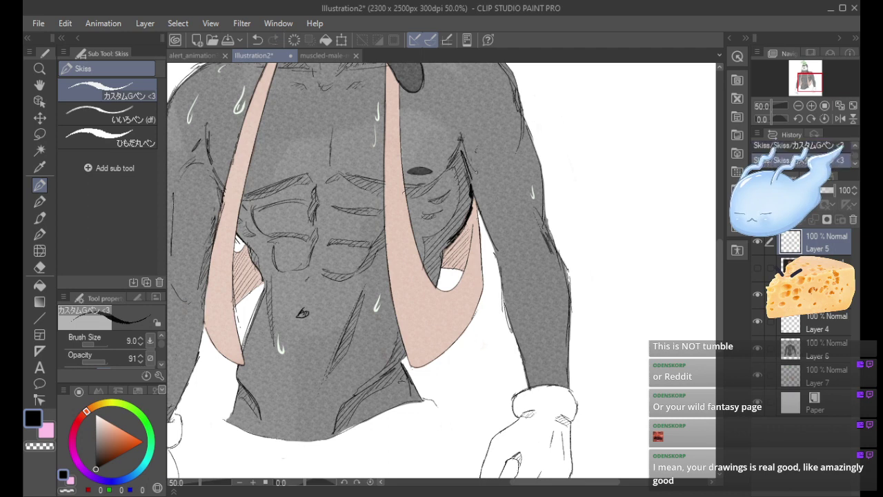
key("ctrl+z")
key("ctrl+y")
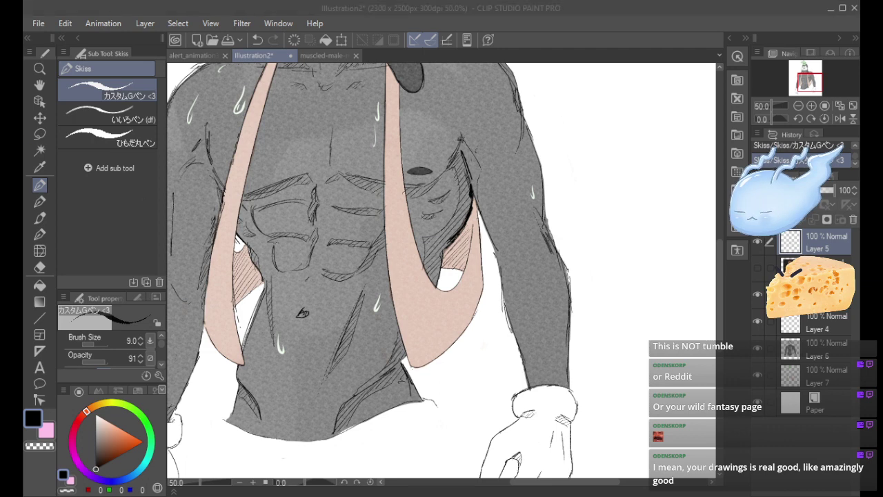
key("ctrl+z")
key("ctrl+y")
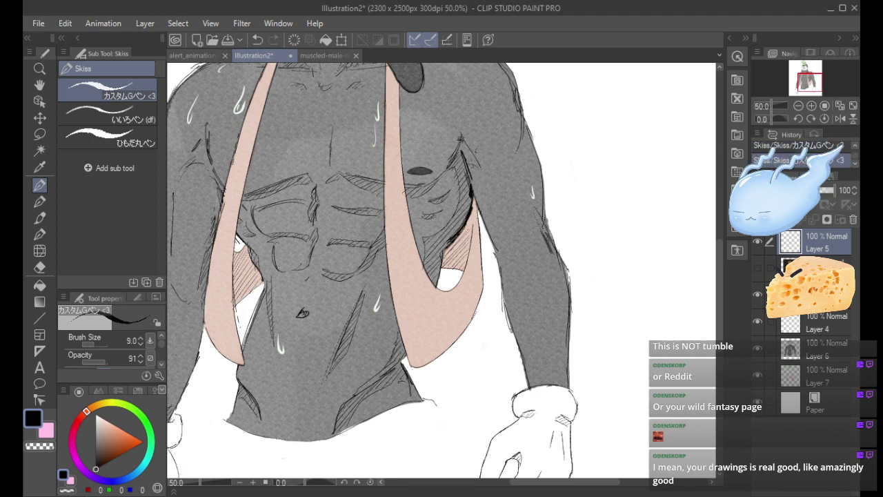
key("ctrl+z")
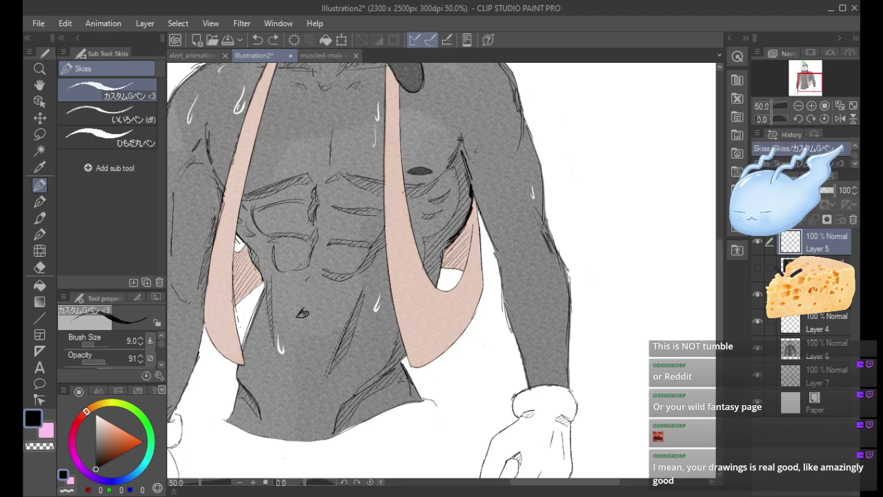
key("ctrl+y")
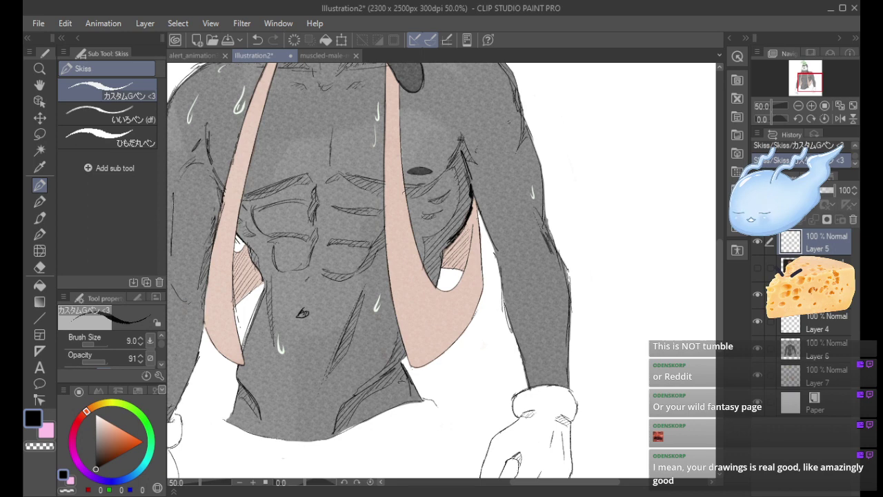
Inspect the whole torso at 33.3% zoom with the merged line-art layer hidden and reshown.
left_click_drag(720, 315, 720, 328)
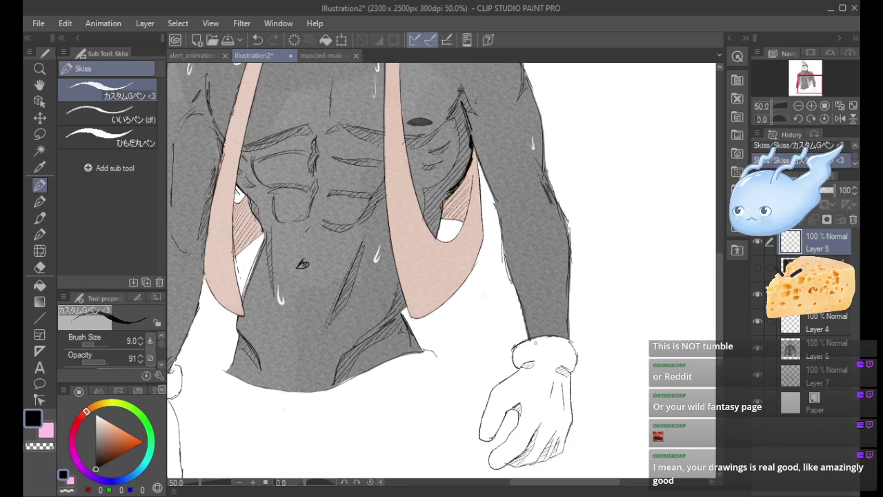
left_click(798, 105)
left_click_drag(810, 83, 806, 82)
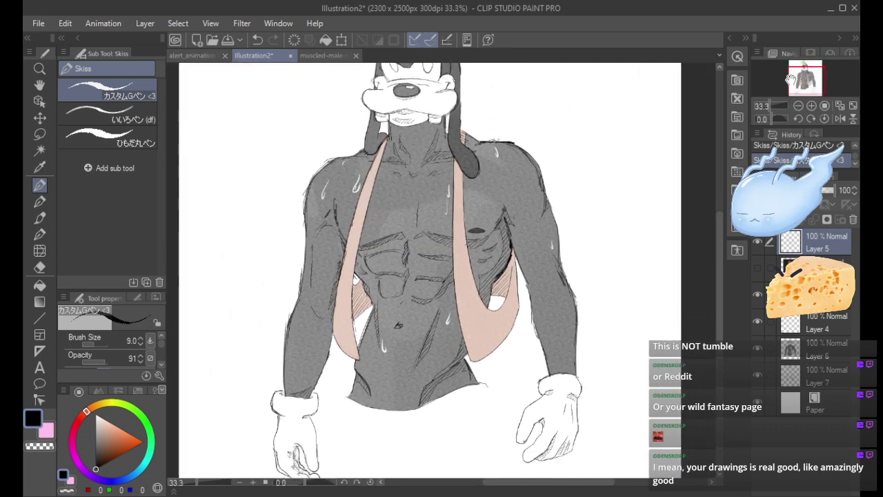
left_click(758, 294)
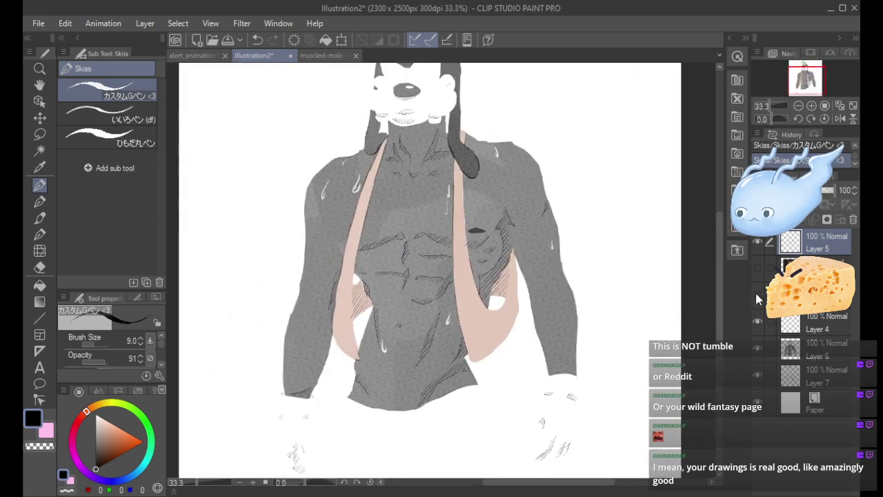
left_click(757, 294)
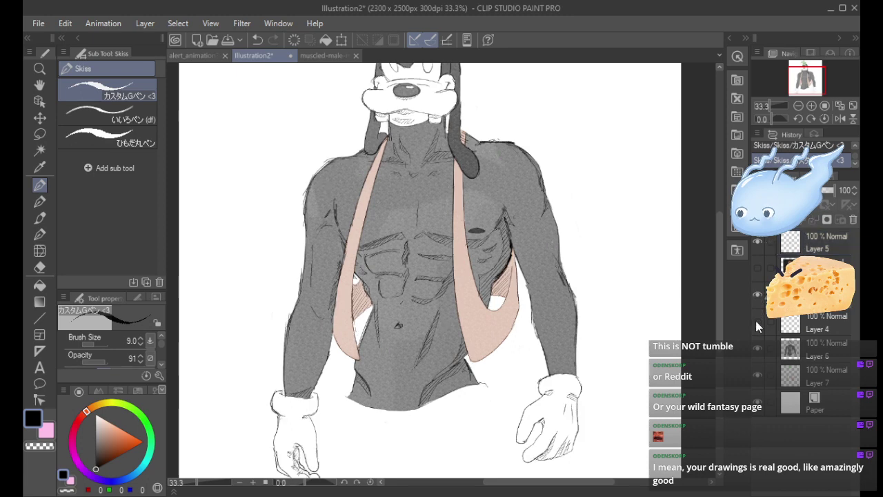
Create a new raster layer directly above Layer 4 and set up the G-pen with pure white as its colour.
left_click(786, 324)
key("ctrl+shift+n")
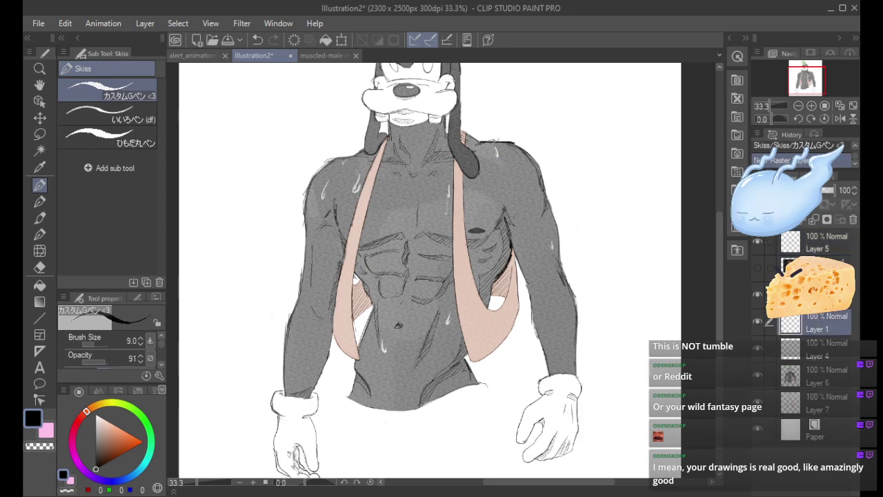
left_click(40, 203)
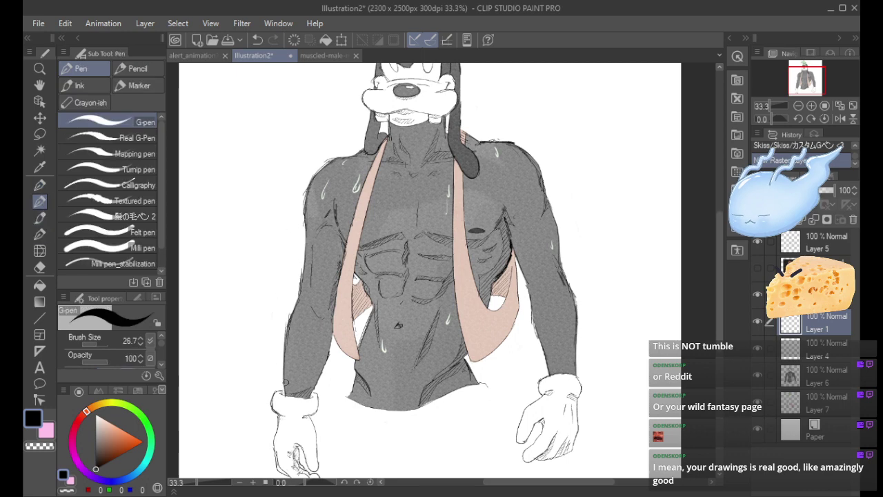
left_click_drag(286, 395, 293, 317)
key("ctrl+z")
left_click_drag(96, 442, 95, 355)
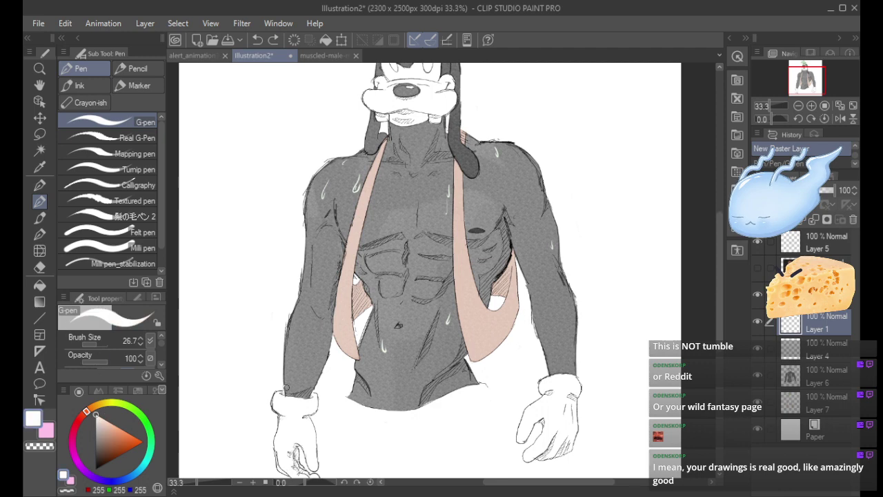
Draw white highlights along the outer edge of the image-left arm and shoulder, plus one stroke inside the upper arm.
left_click_drag(286, 395, 308, 222)
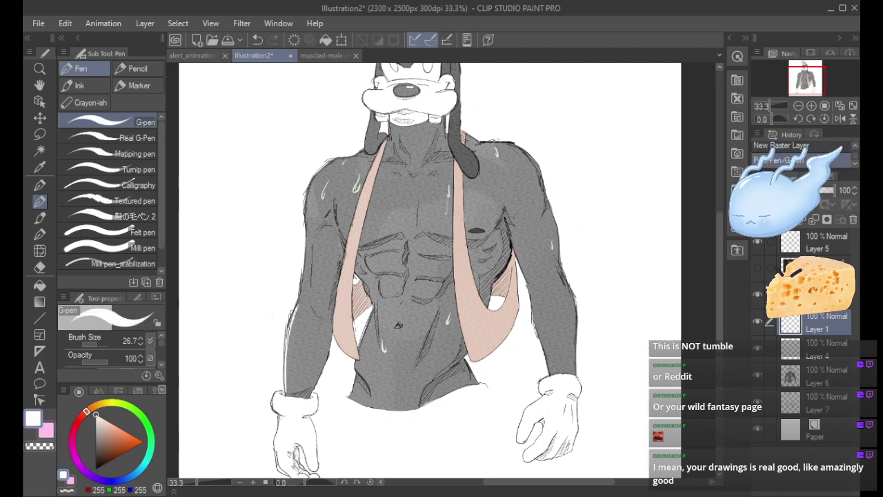
left_click_drag(294, 311, 308, 234)
mouse_move(304, 265)
left_mouse_down()
mouse_move(309, 189)
mouse_move(340, 157)
left_mouse_up()
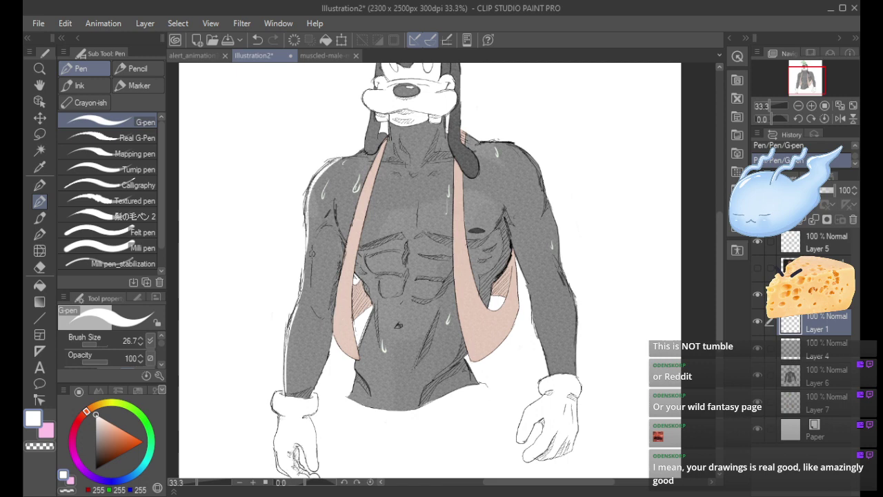
left_click_drag(316, 237, 313, 301)
Add curved white highlights under both pectorals, beside the image-right armpit and on the neck.
mouse_move(335, 203)
left_mouse_down()
mouse_move(350, 237)
mouse_move(379, 241)
left_mouse_up()
left_click_drag(434, 231, 485, 237)
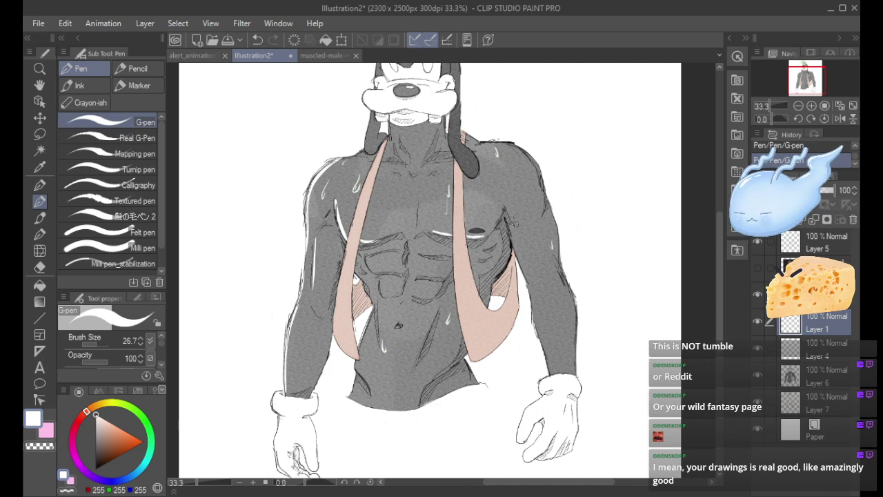
left_click_drag(505, 202, 522, 231)
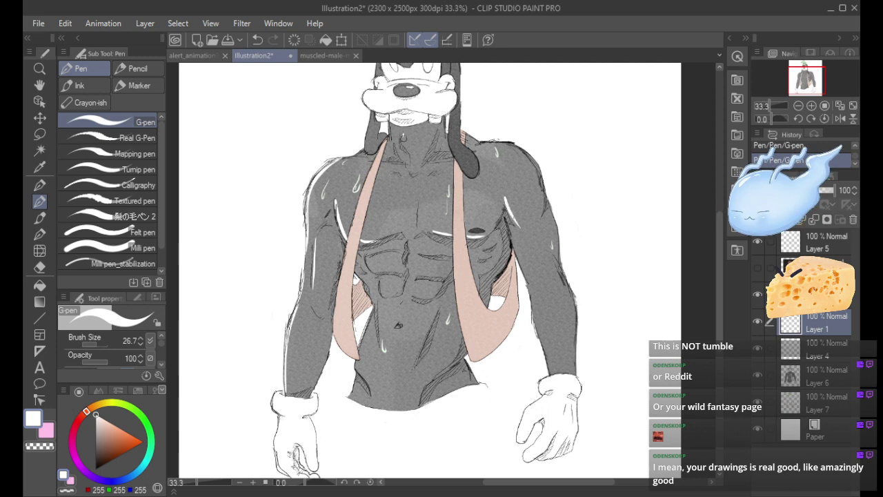
key("ctrl+z")
key("ctrl+y")
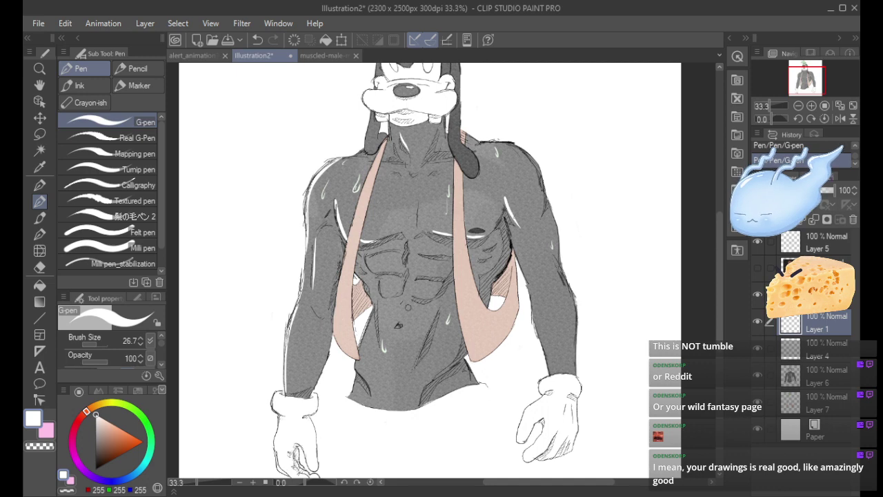
Add white highlights around the abdominal muscles, along their centre line and on the hip creases, redoing unsatisfactory strokes.
mouse_move(366, 258)
left_mouse_down()
mouse_move(403, 272)
mouse_move(410, 260)
mouse_move(441, 275)
left_mouse_up()
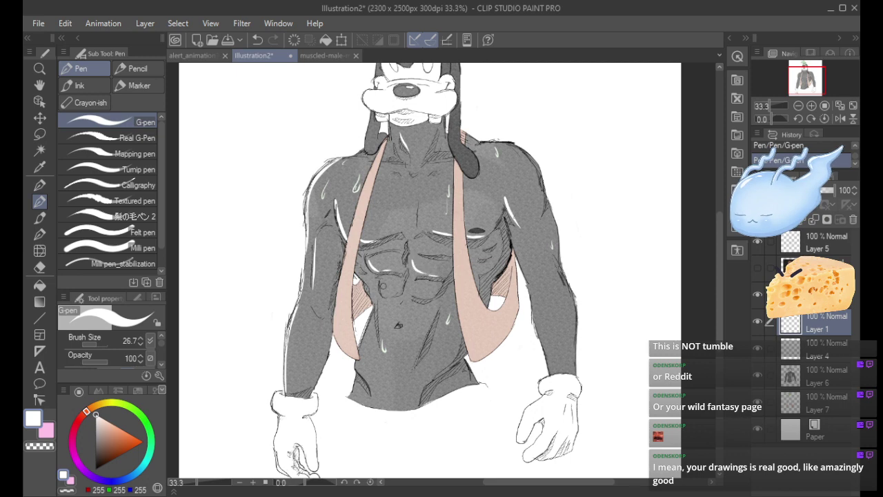
key("ctrl+z")
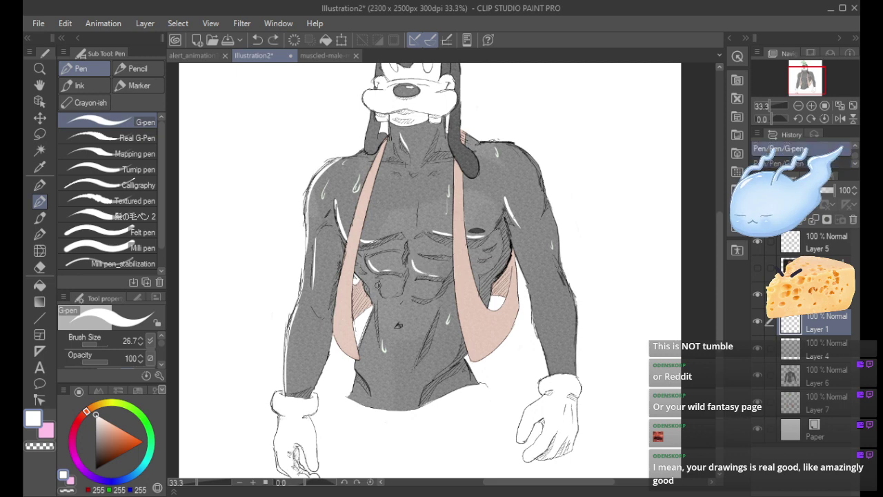
left_click_drag(385, 294, 395, 294)
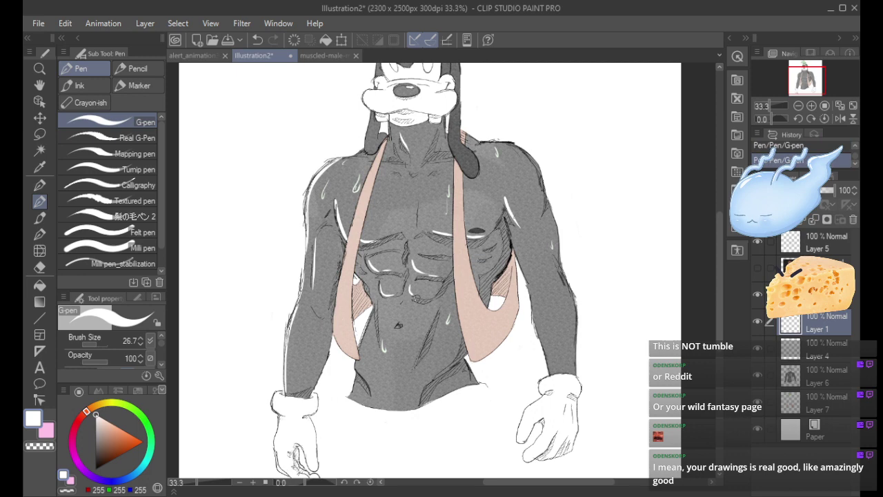
key("ctrl+z")
left_click_drag(417, 296, 432, 295)
key("ctrl+z")
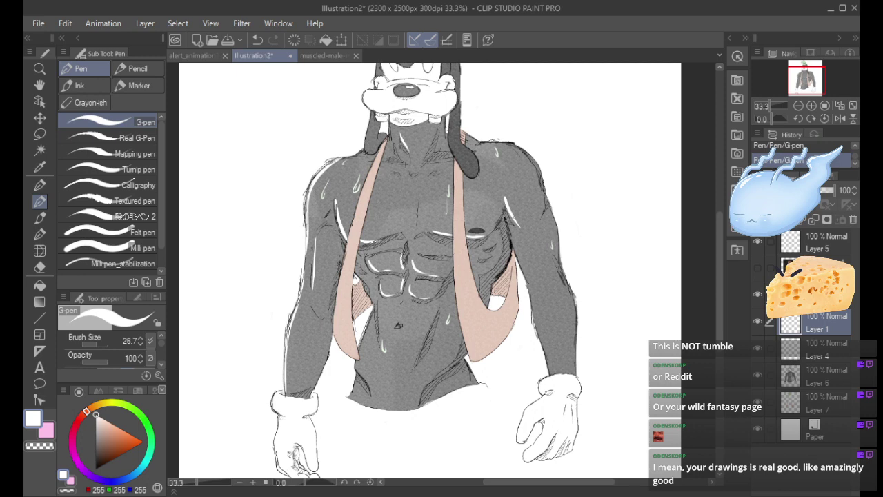
key("ctrl+z")
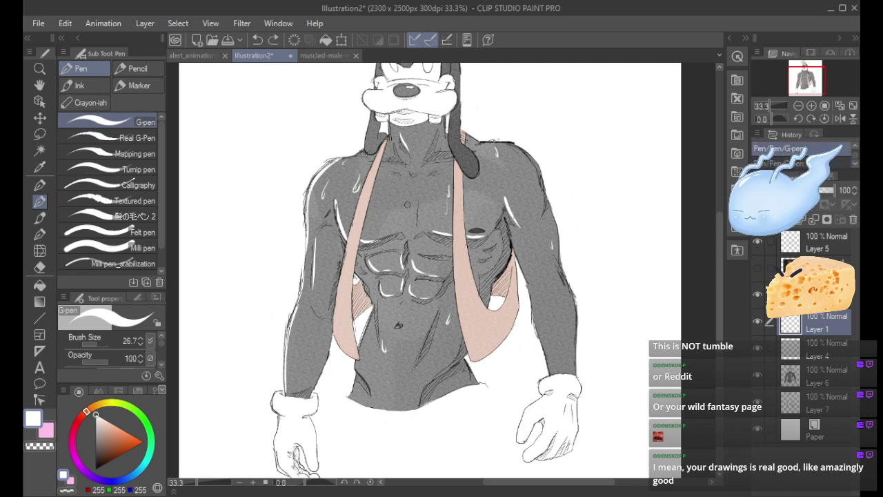
left_click_drag(404, 250, 403, 244)
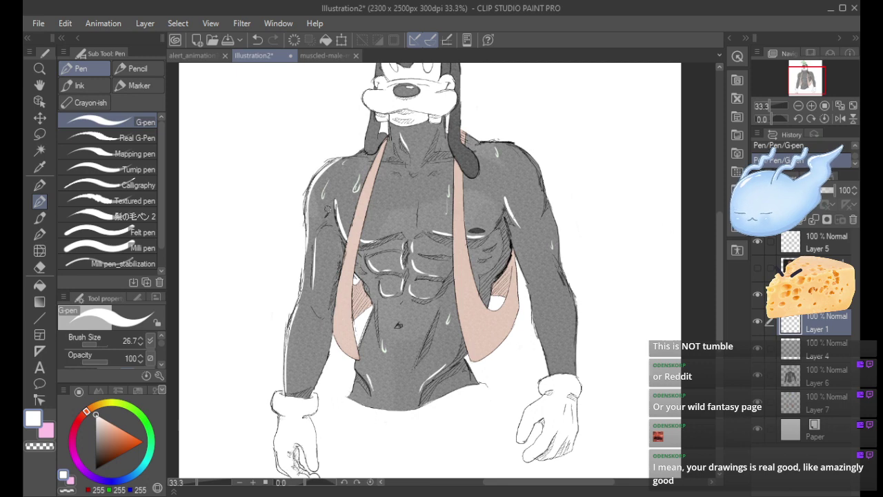
Draw thin white highlights along the edges of the long hanging ears, redoing unsatisfactory strokes.
left_click_drag(719, 276, 719, 223)
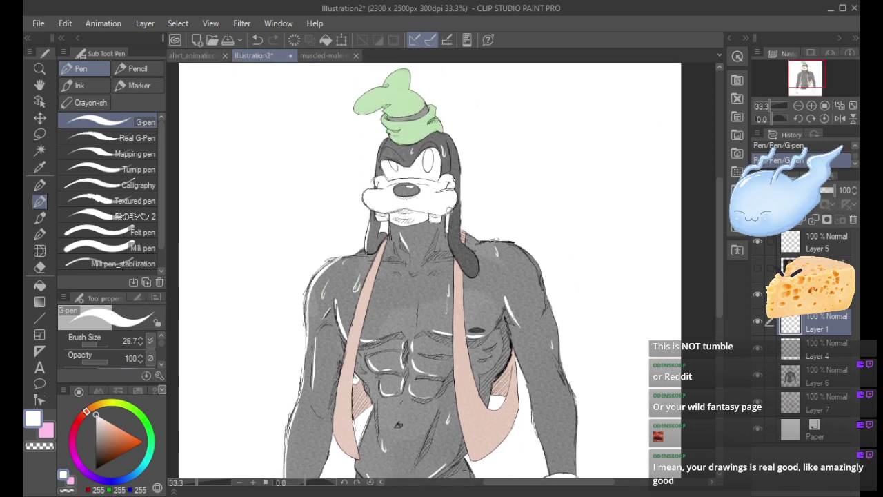
left_click_drag(449, 214, 454, 256)
key("ctrl+z")
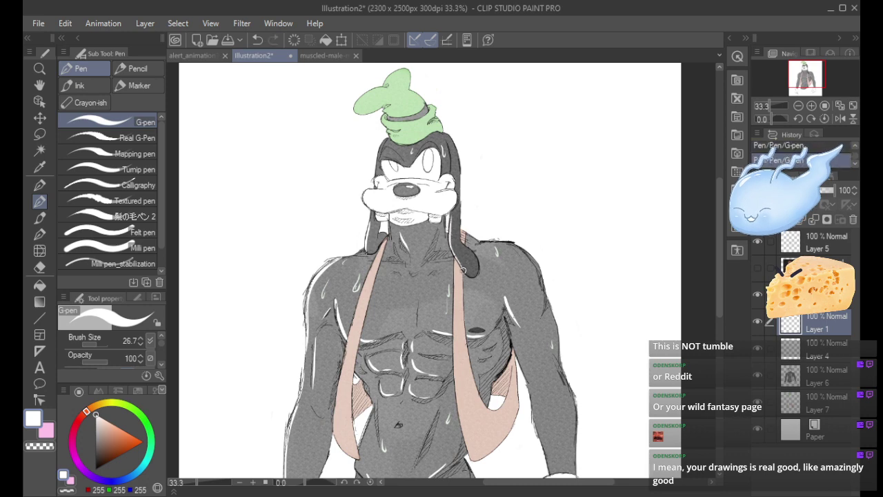
key("ctrl+z")
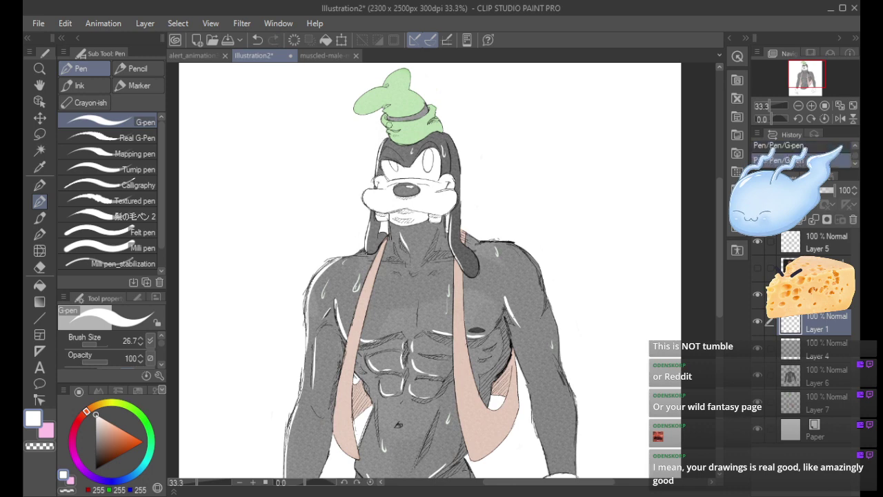
Add thin white highlights to the nose and above the image-left eye, redoing unsatisfactory strokes.
left_click(812, 106)
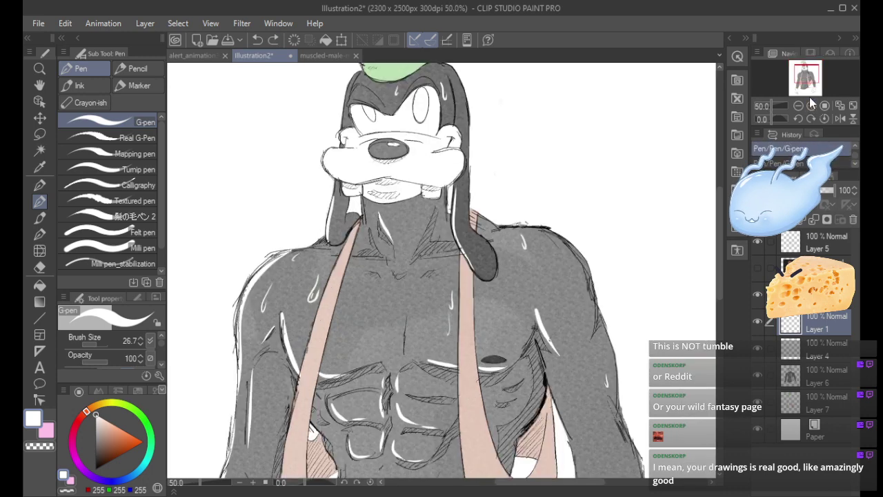
left_click(812, 106)
left_click_drag(361, 101, 355, 116)
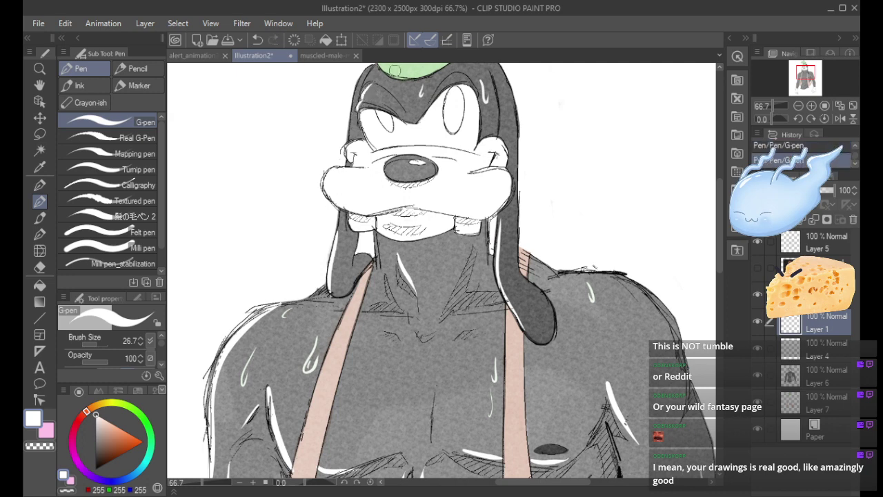
key("ctrl+z")
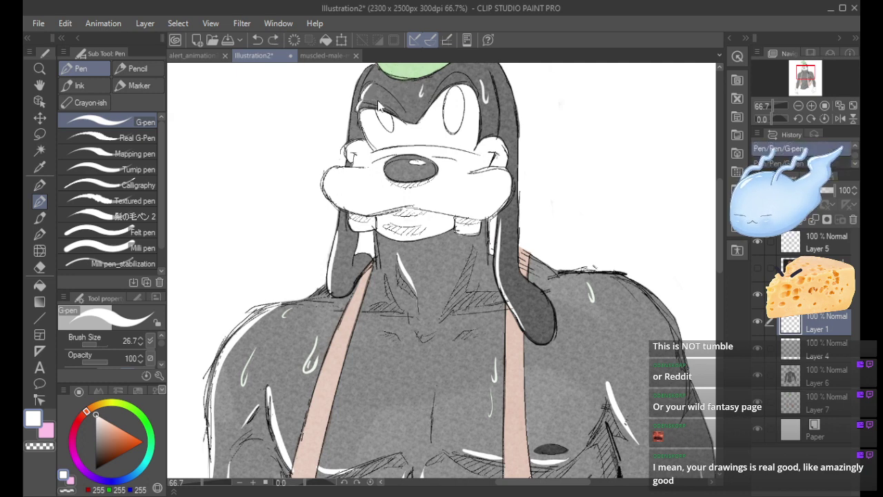
left_click_drag(392, 98, 403, 109)
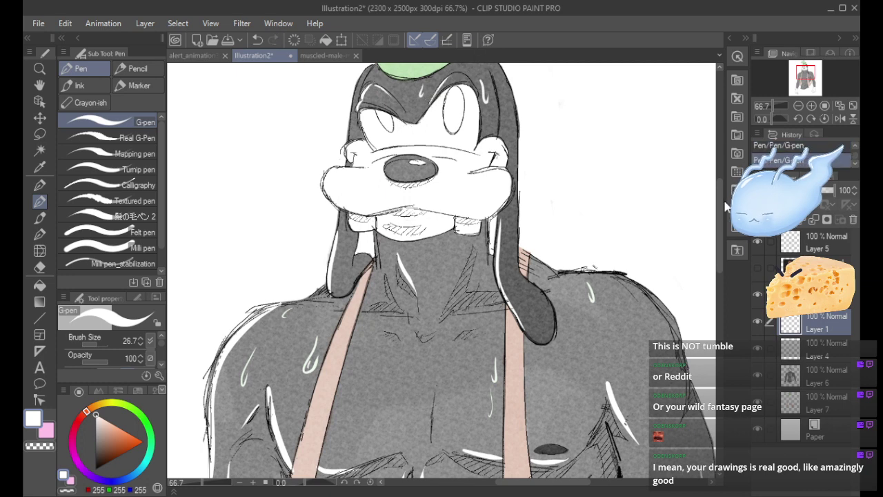
scroll(719, 214, "up", 3)
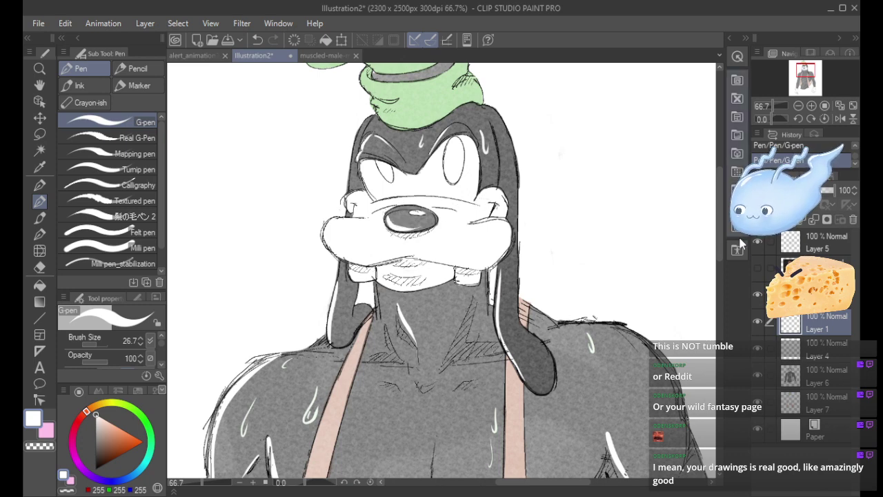
scroll(716, 205, "up", 2)
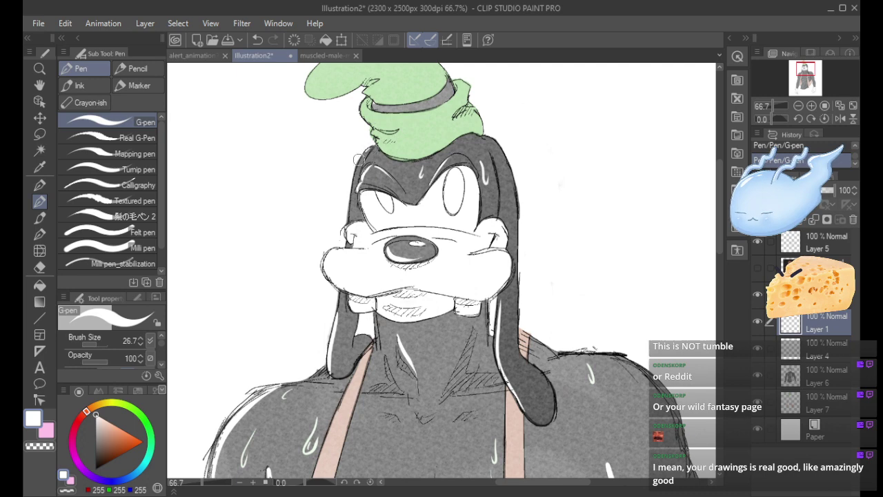
Draw thin white highlights along the image-left outer edge of the head and the side of the neck, redoing unsatisfactory strokes.
key("ctrl+z")
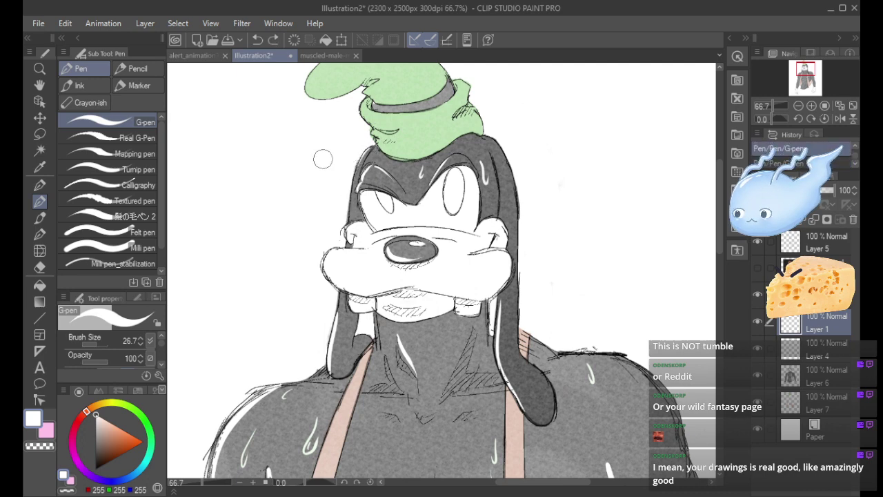
left_click_drag(358, 154, 348, 216)
key("ctrl+z")
left_click_drag(357, 162, 346, 217)
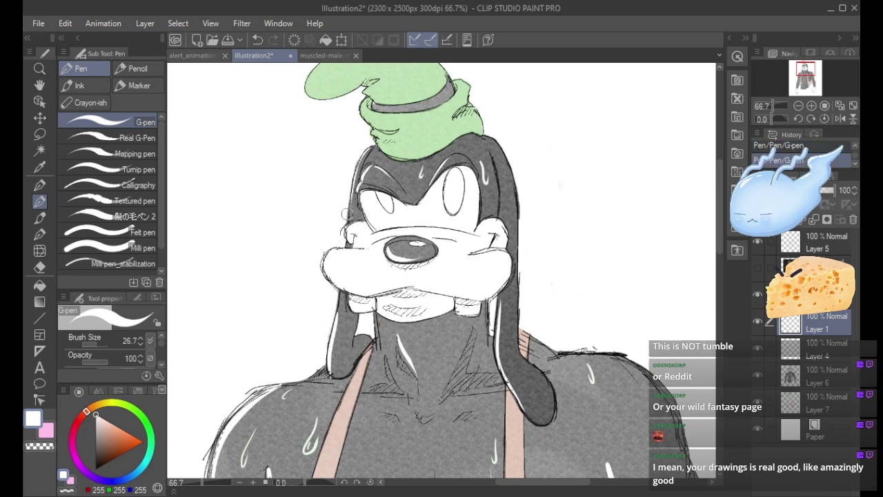
left_click_drag(496, 229, 490, 240)
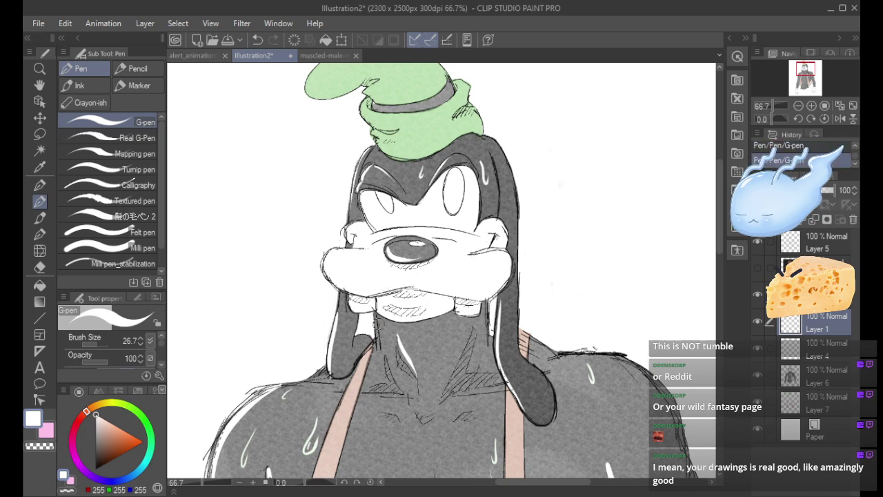
left_click_drag(378, 314, 376, 354)
Add white highlights along the collarbones, on the image-right neck tendon and beside the centre line of the chest.
left_click_drag(721, 220, 719, 265)
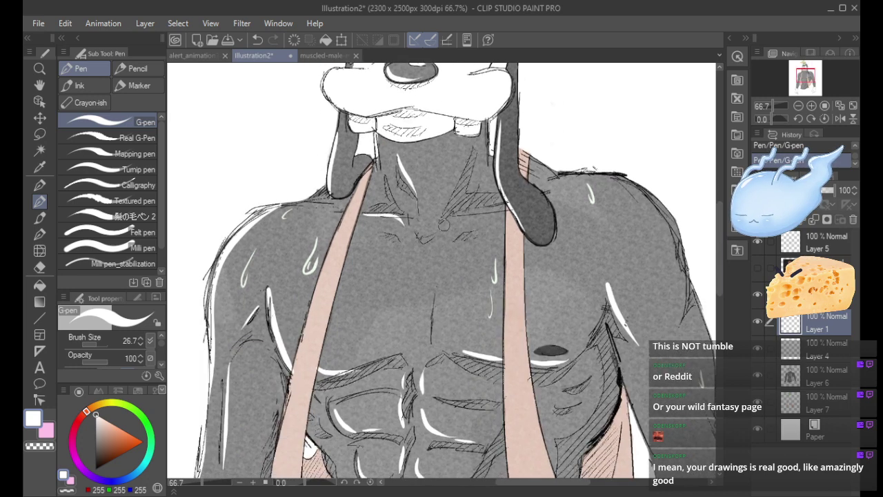
left_click_drag(445, 224, 496, 209)
key("ctrl+z")
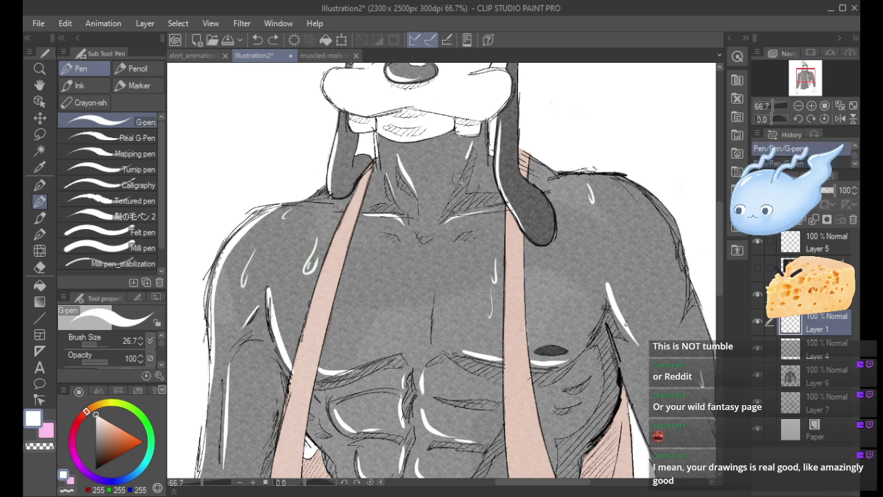
left_click_drag(457, 178, 453, 186)
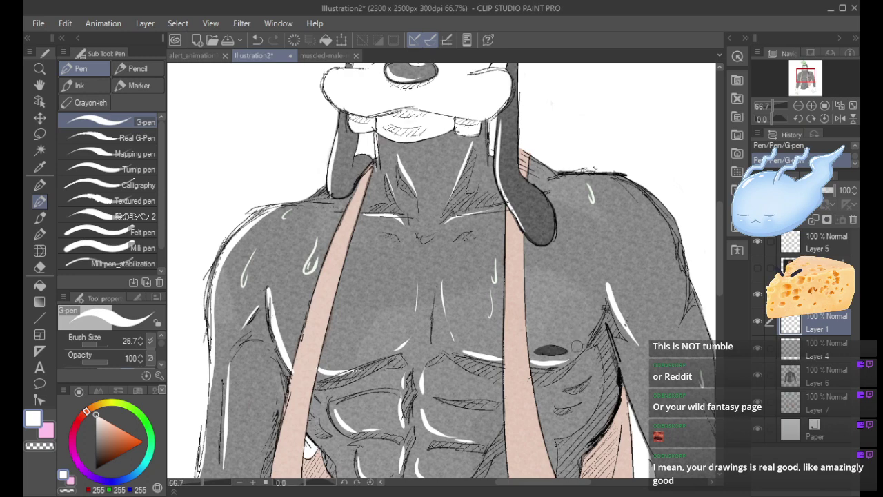
Draw white highlights along the outer edge of the image-right shoulder and arm, undoing and redrawing strokes as needed.
left_click(798, 106)
left_click_drag(806, 75, 807, 81)
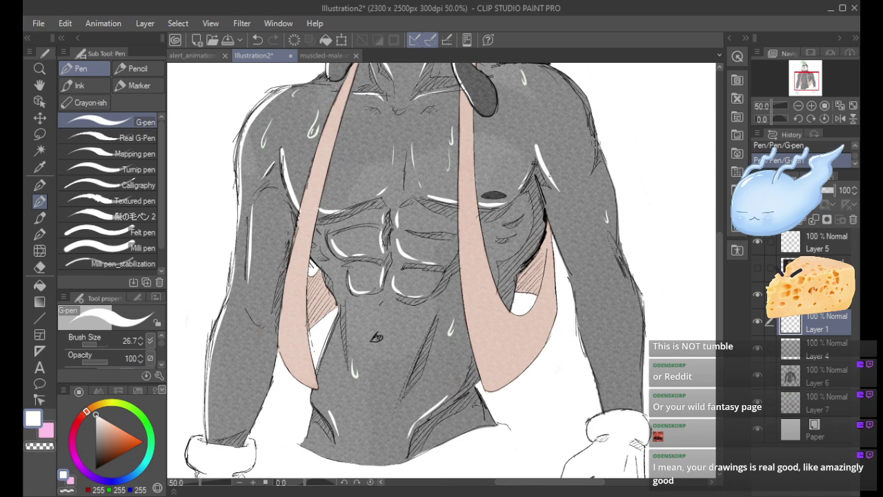
scroll(689, 156, "up", 3)
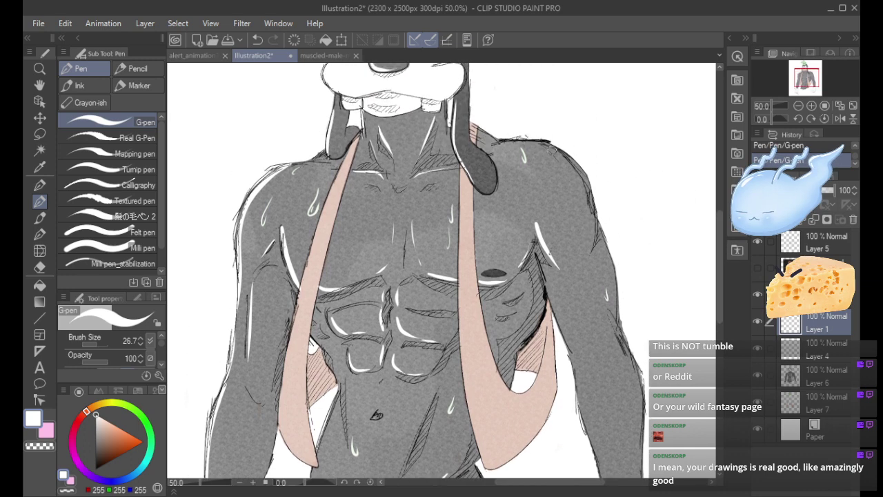
left_click_drag(575, 175, 582, 202)
key("ctrl+z")
left_click_drag(546, 144, 595, 213)
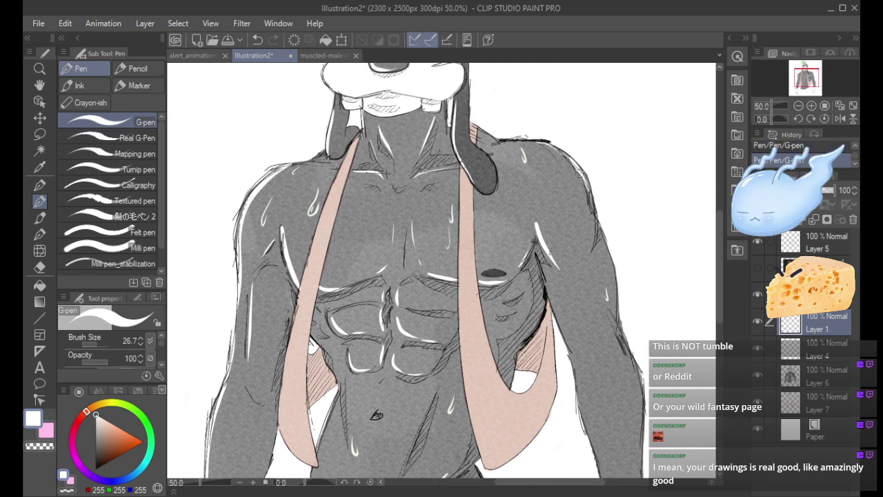
mouse_move(588, 182)
left_mouse_down()
mouse_move(599, 239)
mouse_move(584, 260)
left_mouse_up()
key("ctrl+z")
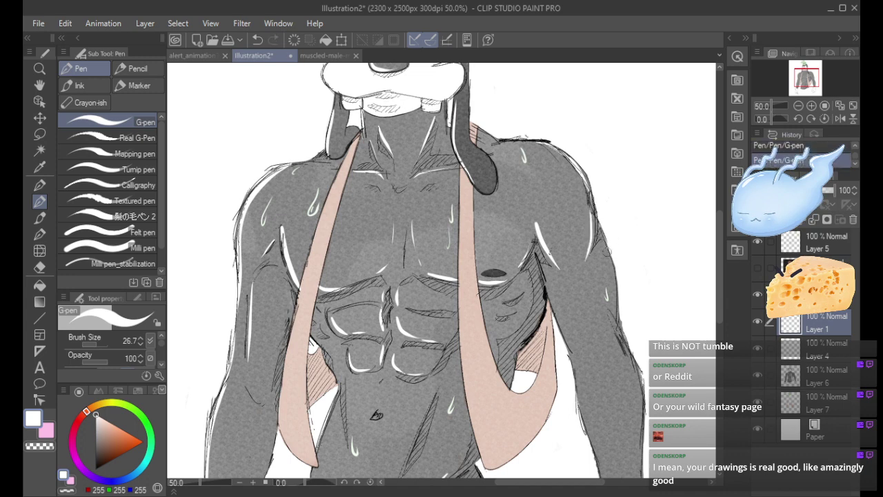
key("ctrl+z")
left_click_drag(590, 199, 624, 347)
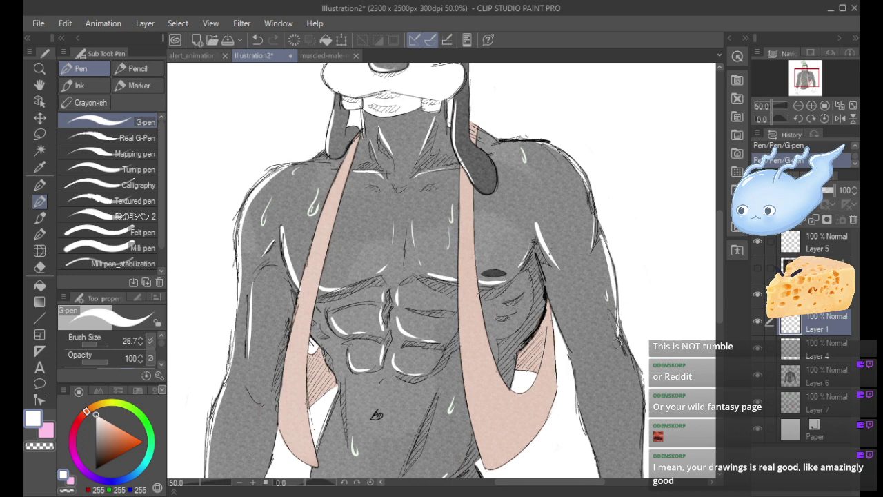
Work white highlights along the image-left forearm's inner edge, the waist and the image-right hip, undoing unsatisfactory strokes.
scroll(720, 294, "down", 3)
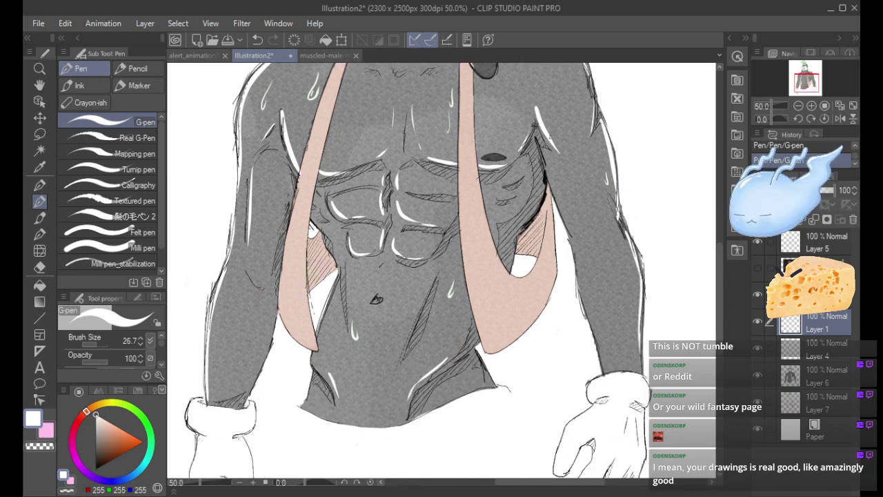
left_click_drag(254, 379, 277, 310)
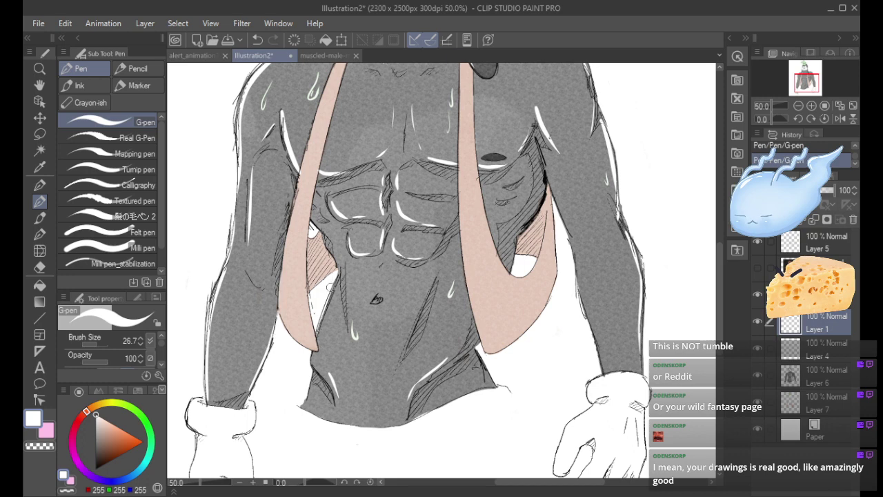
mouse_move(338, 275)
left_mouse_down()
mouse_move(313, 352)
mouse_move(313, 368)
mouse_move(332, 386)
mouse_move(319, 369)
left_mouse_up()
key("ctrl+z")
key("ctrl+z")
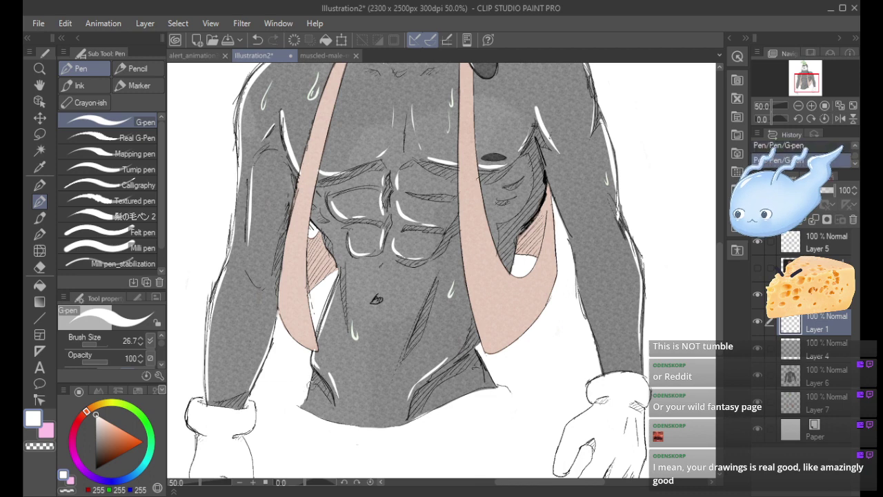
left_click_drag(476, 353, 496, 390)
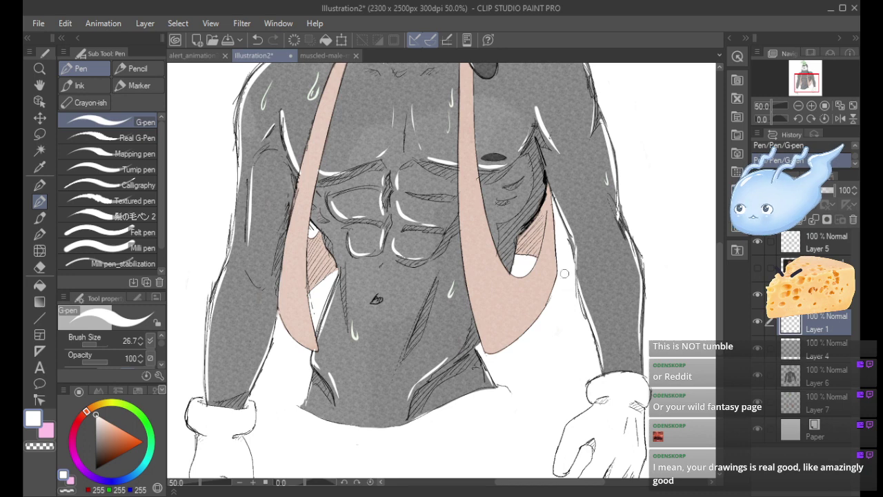
Paint a short tapered white highlight on the image-right inner elbow and trim its upper end with the eraser.
left_click_drag(567, 195, 586, 222)
key("ctrl+z")
key("ctrl+z")
key("ctrl+z")
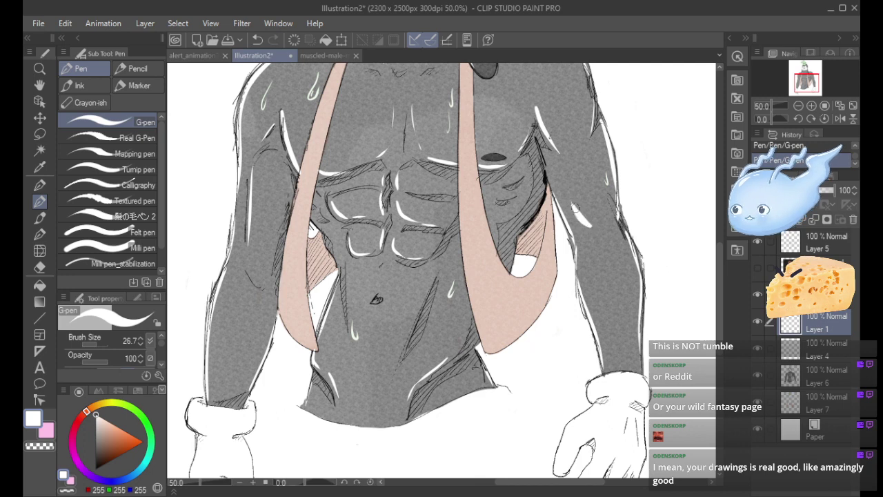
mouse_move(573, 194)
left_mouse_down()
mouse_move(574, 223)
mouse_move(570, 183)
mouse_move(574, 190)
left_mouse_up()
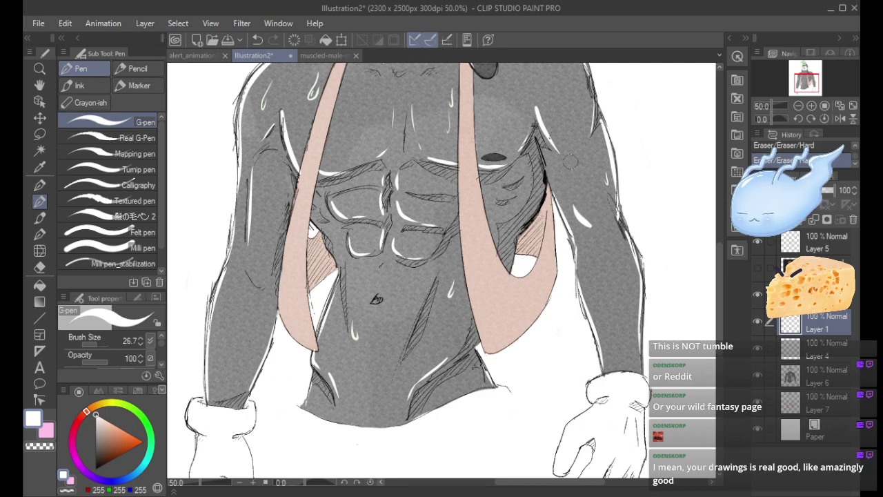
Try adding white highlights around the image-left inner elbow, undoing each attempt.
scroll(710, 123, "up", 2)
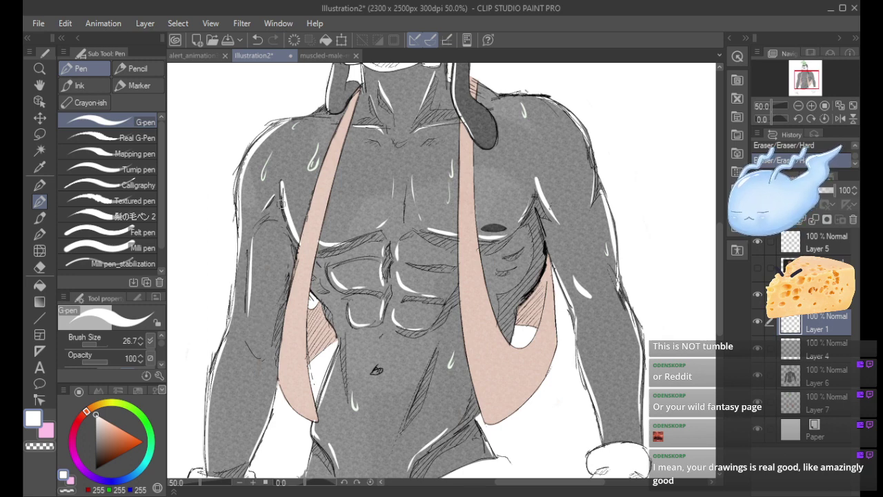
left_click_drag(261, 331, 270, 289)
key("ctrl+z")
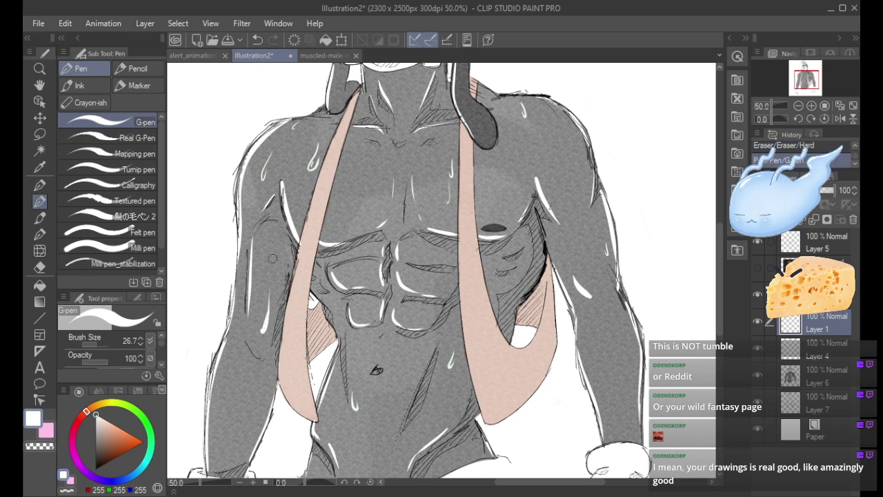
key("ctrl+z")
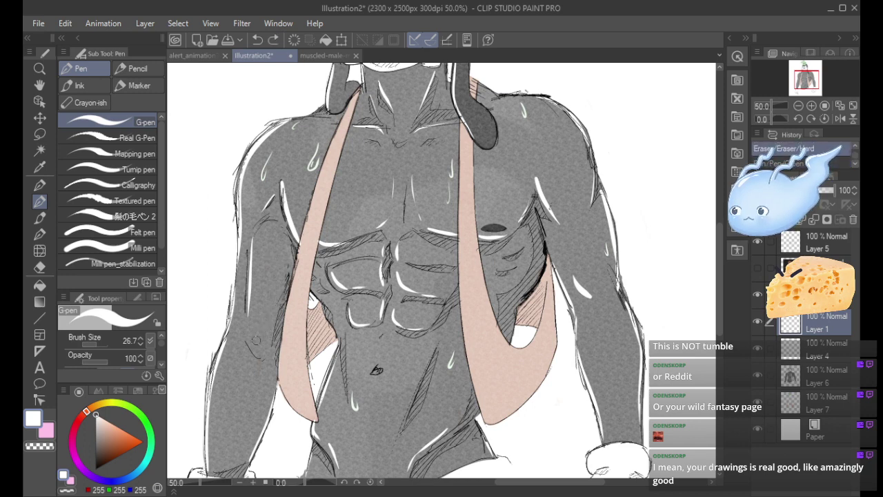
mouse_move(259, 335)
left_mouse_down()
mouse_move(266, 295)
mouse_move(264, 339)
left_mouse_up()
key("ctrl+z")
key("ctrl+z")
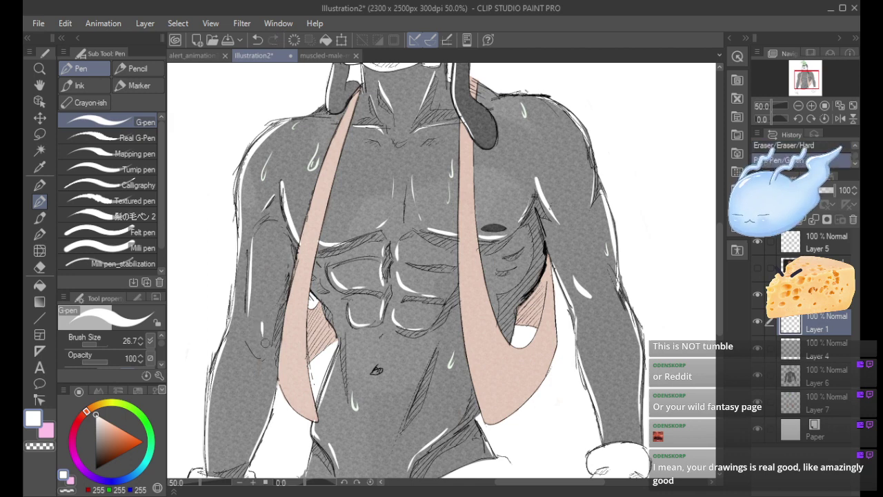
key("ctrl+z")
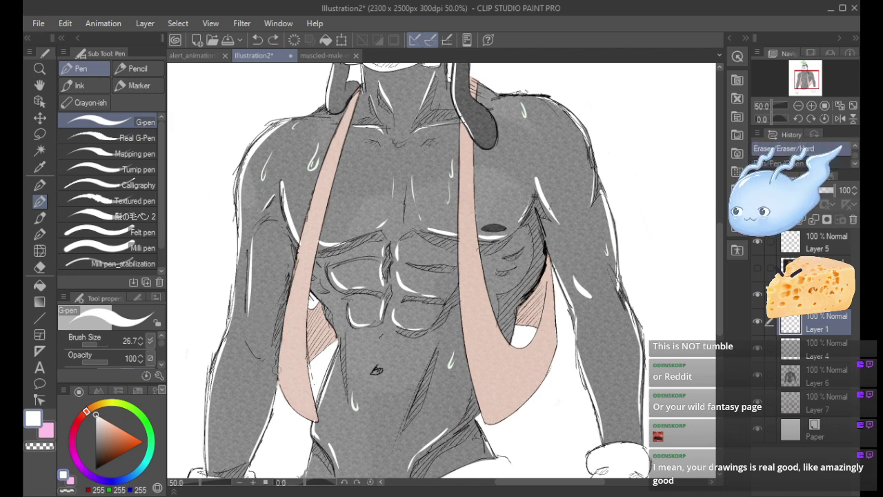
Slim down the white highlight on the image-right inner elbow with the hard eraser and touch up the nearby arm edge.
left_click_drag(802, 78, 806, 81)
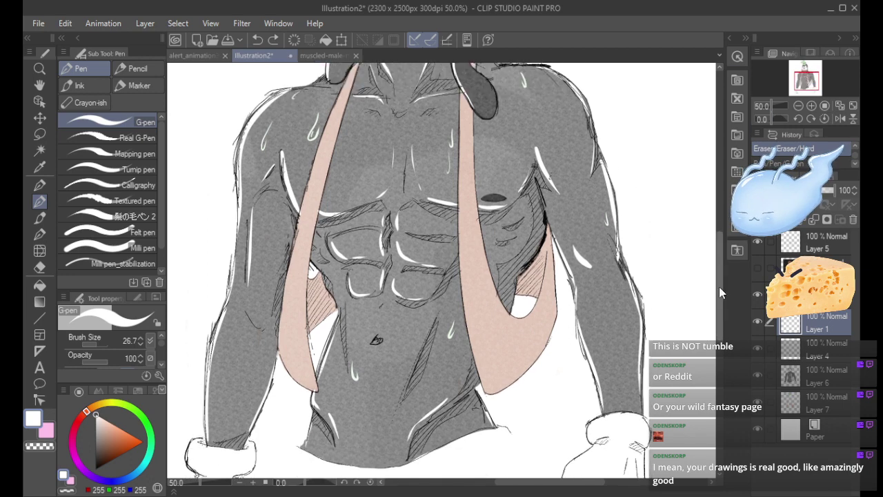
left_click_drag(575, 243, 595, 266)
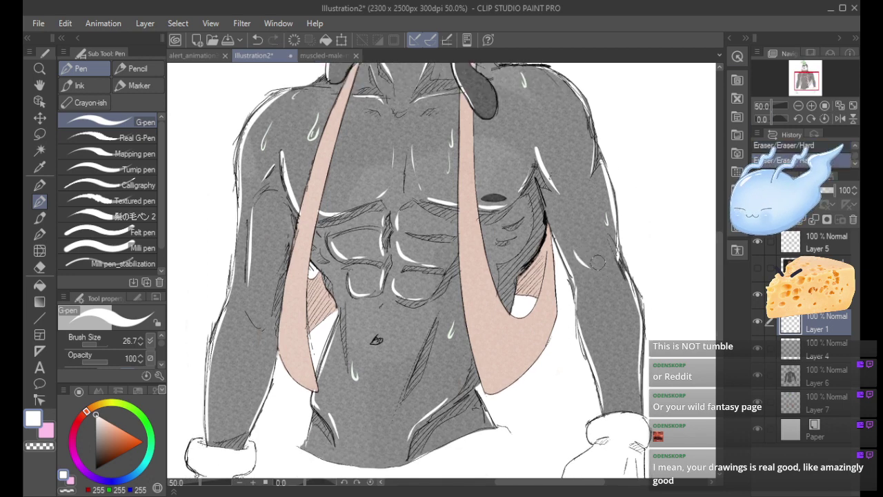
left_click_drag(721, 268, 721, 259)
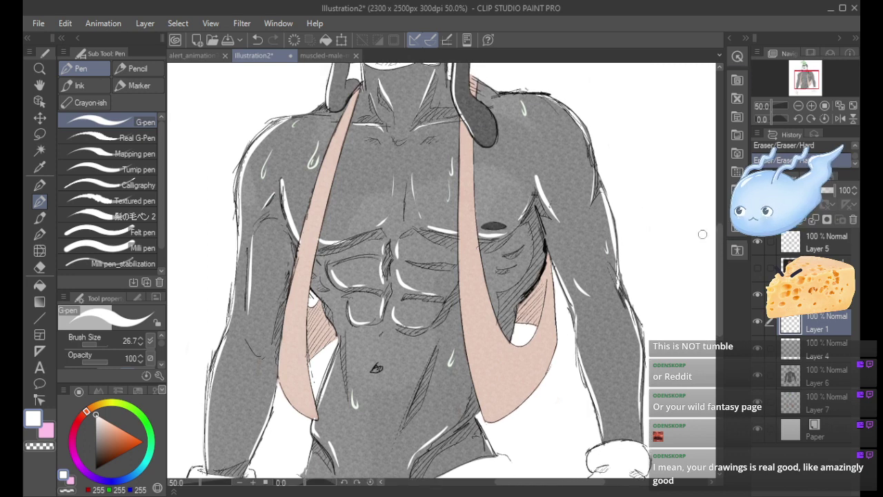
left_click_drag(567, 251, 570, 256)
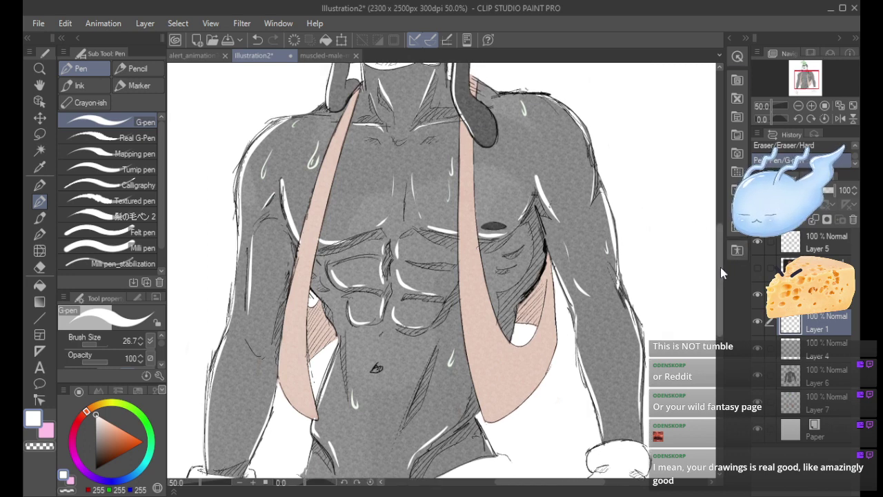
Examine which parts of the head and torso belong to the line art, Layer 4, Layer 6 and Layer 7.
scroll(720, 269, "down", 3)
left_click_drag(721, 280, 718, 221)
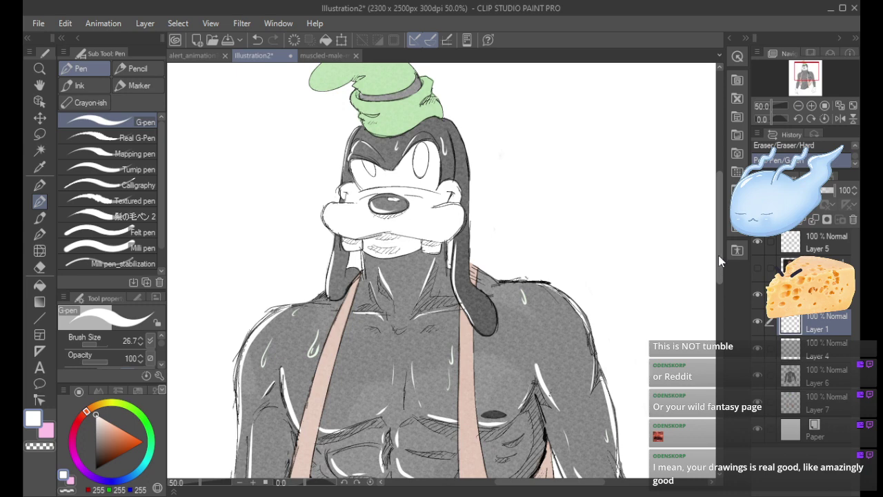
left_click(758, 295)
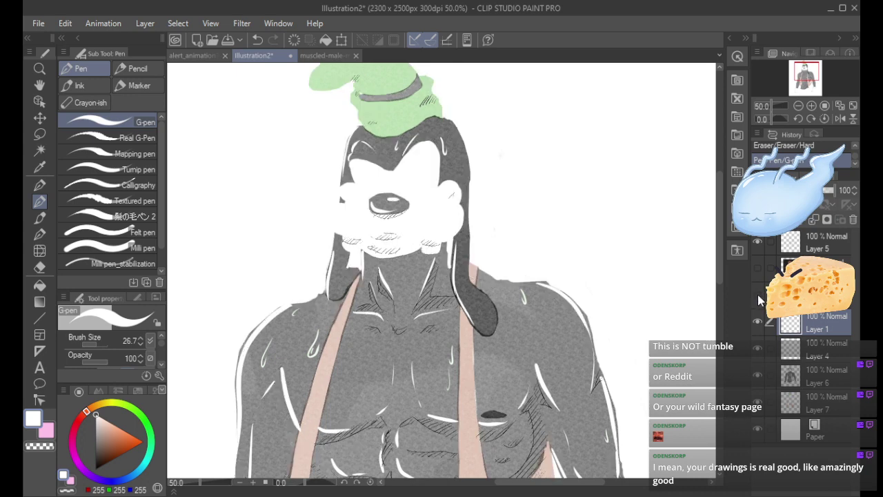
left_click(757, 295)
left_click(758, 347)
left_click(758, 348)
left_click(757, 374)
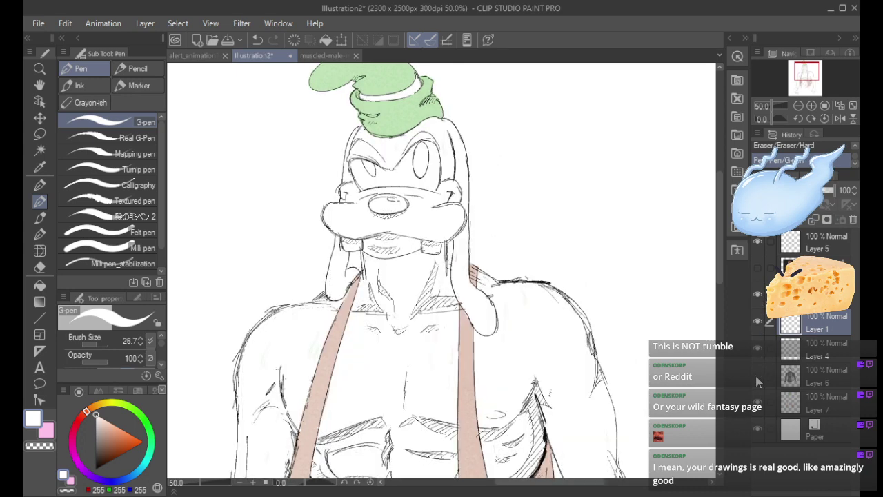
left_click(757, 374)
left_click(757, 401)
left_click(758, 402)
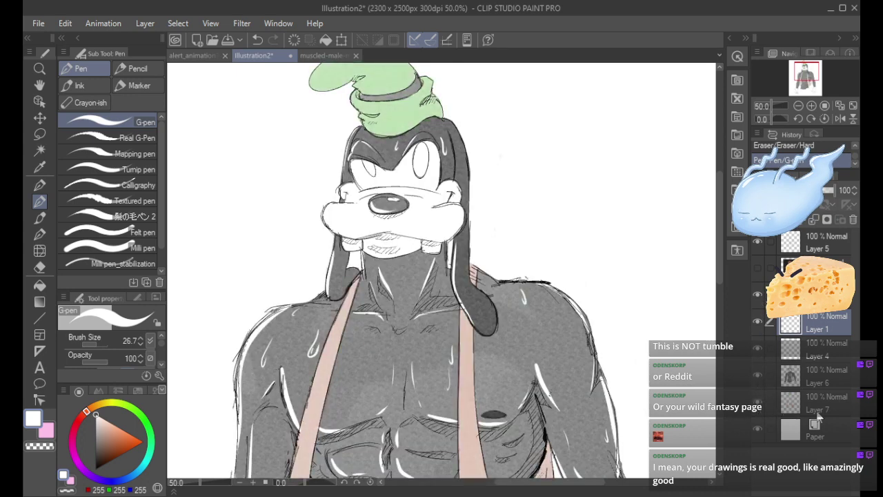
Paint the dog's muzzle and chin beige (RGB 217, 193, 162) on Layer 7 with the Wet blotting ink brush at size 57.2.
left_click(769, 409)
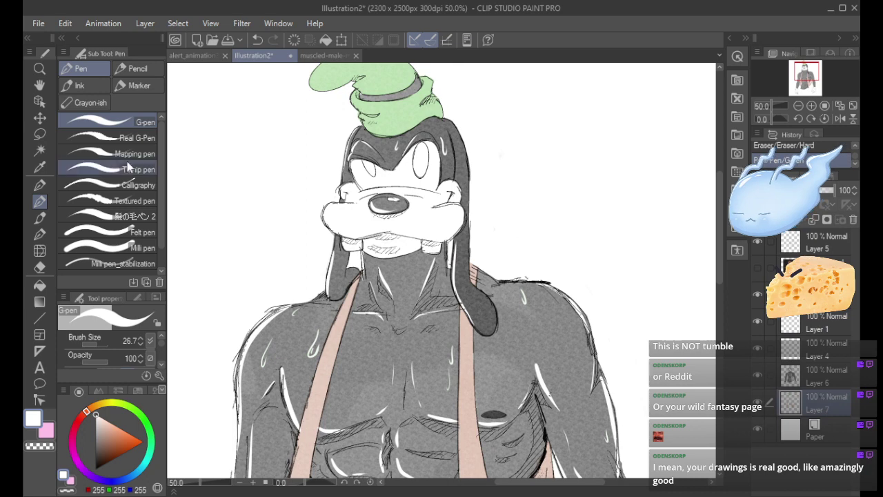
left_click(40, 235)
left_click(41, 222)
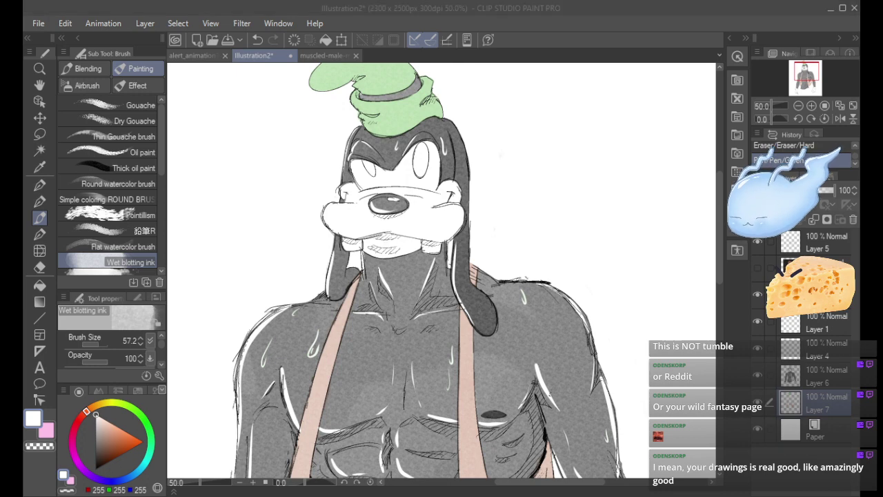
left_click(93, 406)
mouse_move(102, 419)
left_mouse_down()
mouse_move(103, 429)
mouse_move(87, 412)
mouse_move(107, 425)
left_mouse_up()
left_click(95, 407)
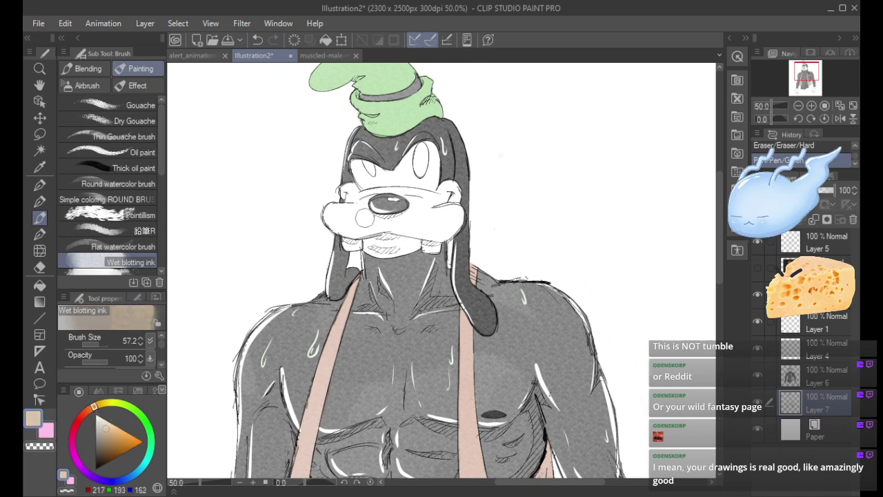
mouse_move(359, 217)
left_mouse_down()
mouse_move(345, 220)
mouse_move(356, 210)
left_mouse_up()
mouse_move(348, 219)
left_mouse_down()
mouse_move(351, 207)
mouse_move(387, 220)
mouse_move(407, 235)
mouse_move(385, 243)
mouse_move(408, 248)
mouse_move(455, 190)
mouse_move(445, 213)
mouse_move(352, 216)
mouse_move(365, 197)
left_mouse_up()
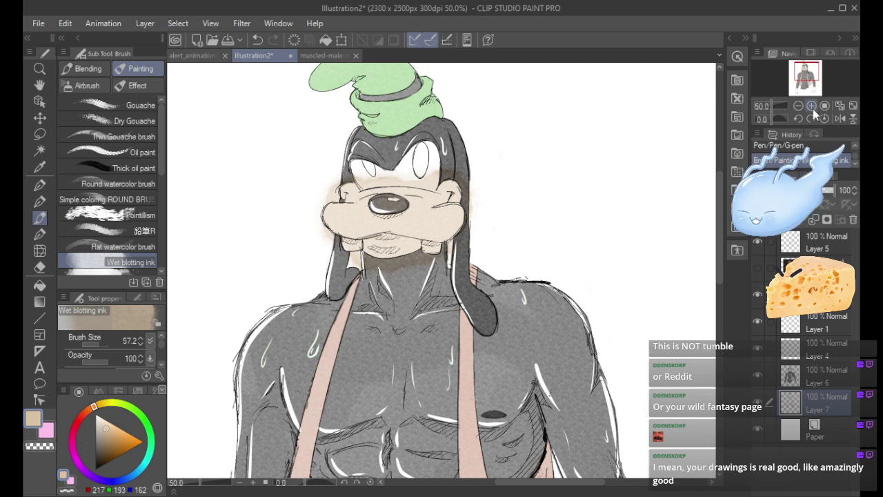
Erase the beige overspill beside the ears, on both teeth, across the neck and outside the muzzle with the hard eraser.
left_click(812, 106)
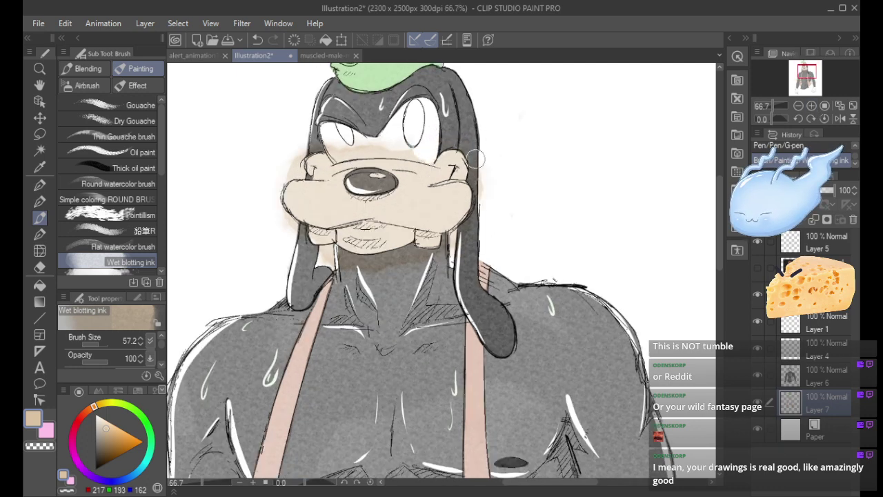
left_click_drag(476, 159, 482, 177)
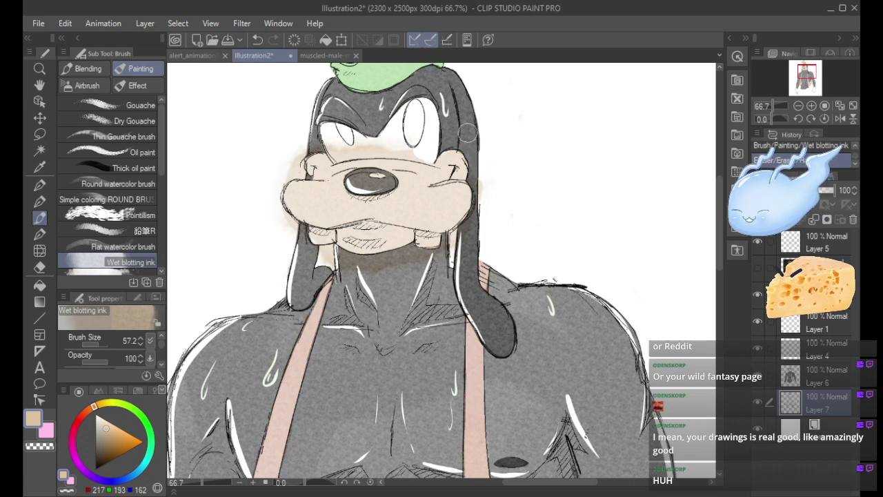
left_click_drag(478, 181, 479, 228)
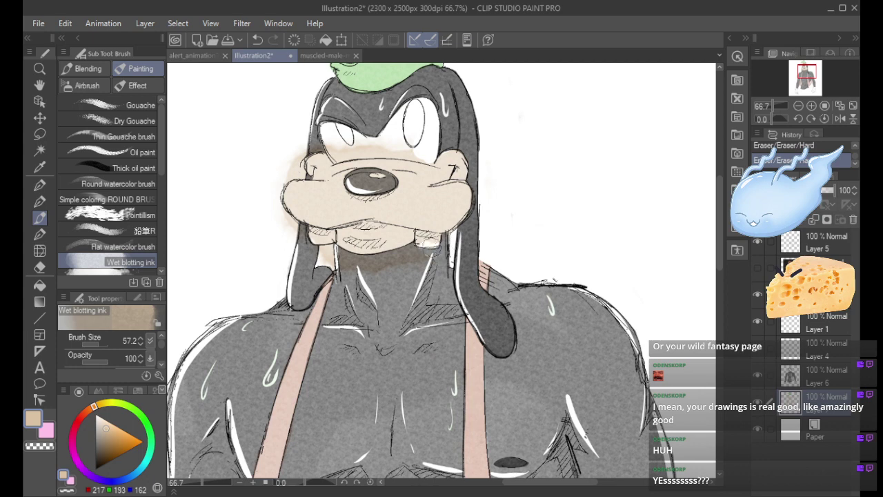
mouse_move(427, 241)
left_mouse_down()
mouse_move(449, 247)
mouse_move(424, 246)
left_mouse_up()
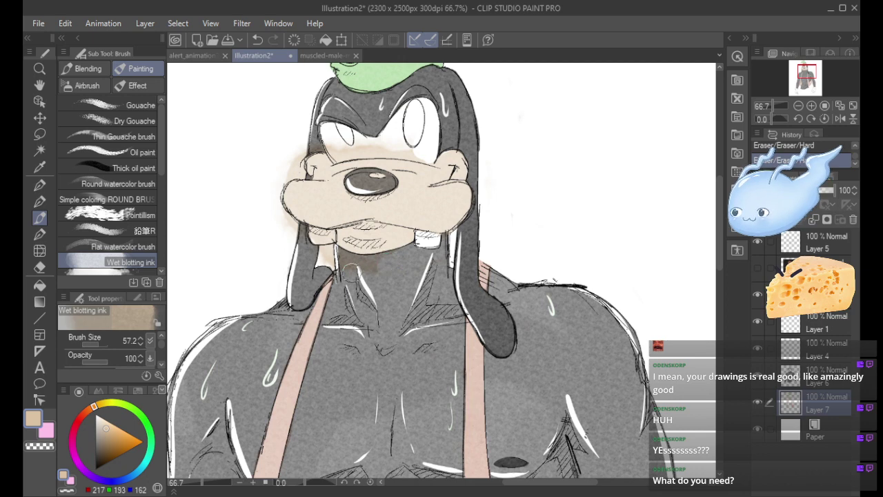
mouse_move(341, 256)
left_mouse_down()
mouse_move(400, 251)
mouse_move(321, 262)
mouse_move(388, 272)
mouse_move(320, 251)
mouse_move(321, 269)
mouse_move(330, 245)
left_mouse_up()
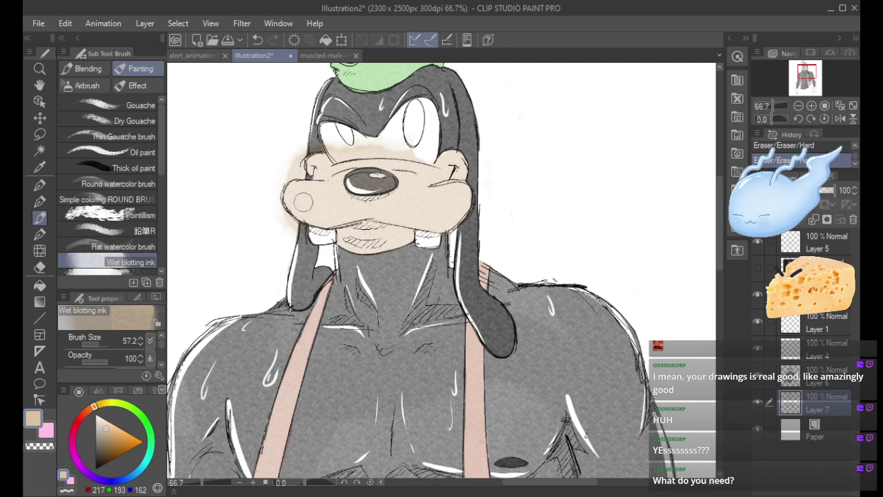
mouse_move(303, 200)
left_mouse_down()
mouse_move(282, 221)
mouse_move(312, 243)
left_mouse_up()
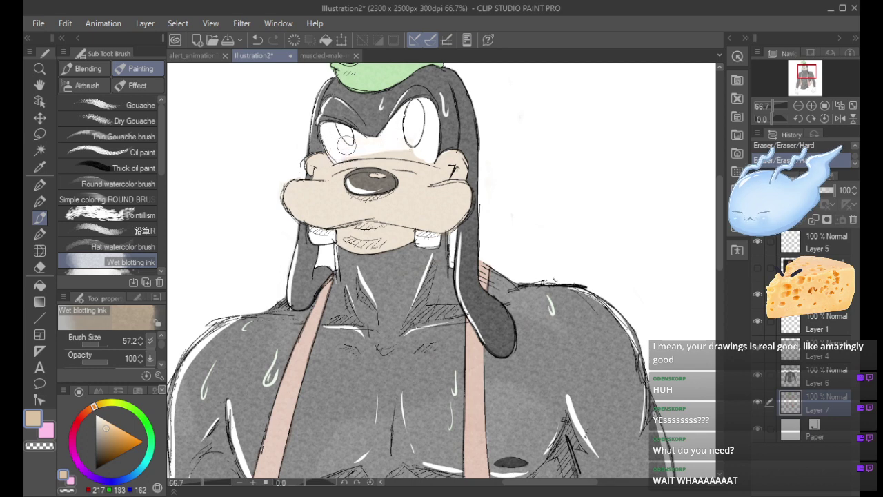
Clean the beige out of the eye whites along the top of the muzzle, undoing the last stroke.
left_click_drag(345, 152, 410, 151)
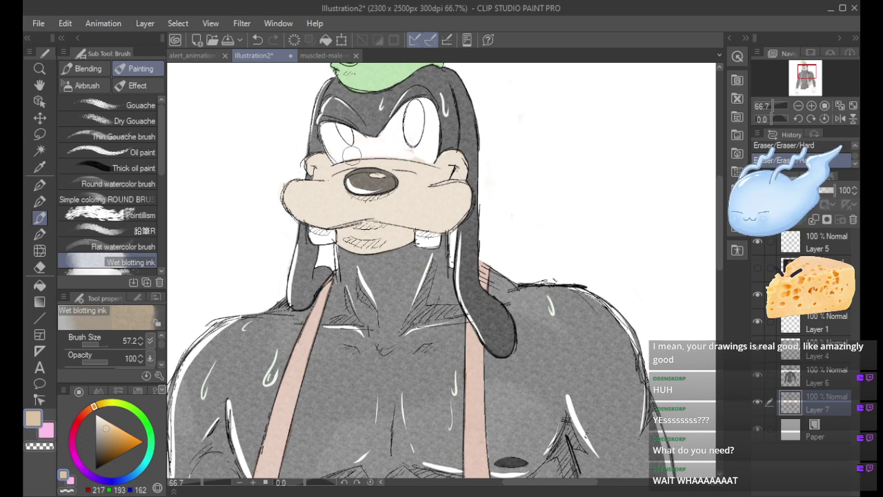
left_click_drag(351, 155, 427, 157)
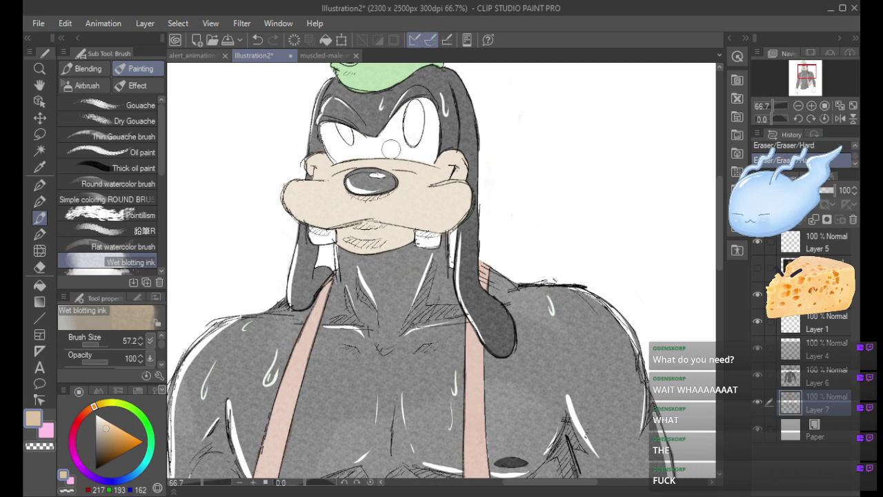
key("ctrl+z")
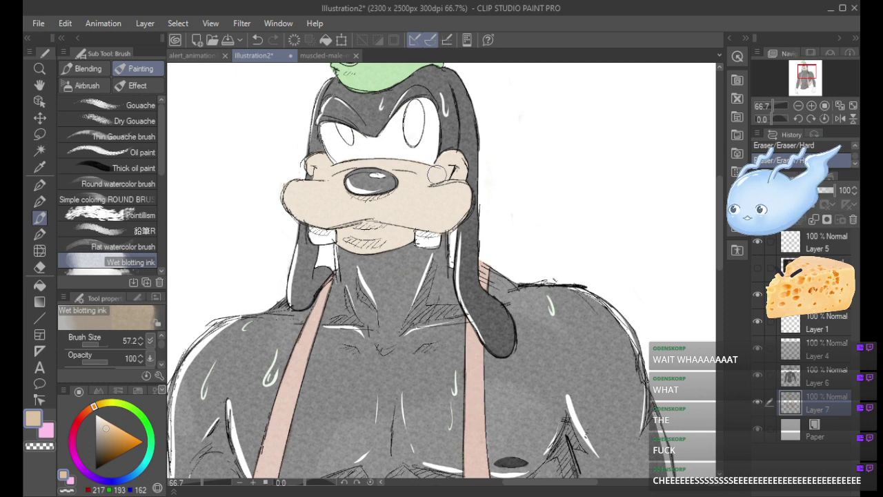
Paint white G-pen highlights on Layer 1 along the muzzle's edges and the cheeks, undoing unsatisfactory strokes.
left_click(758, 295)
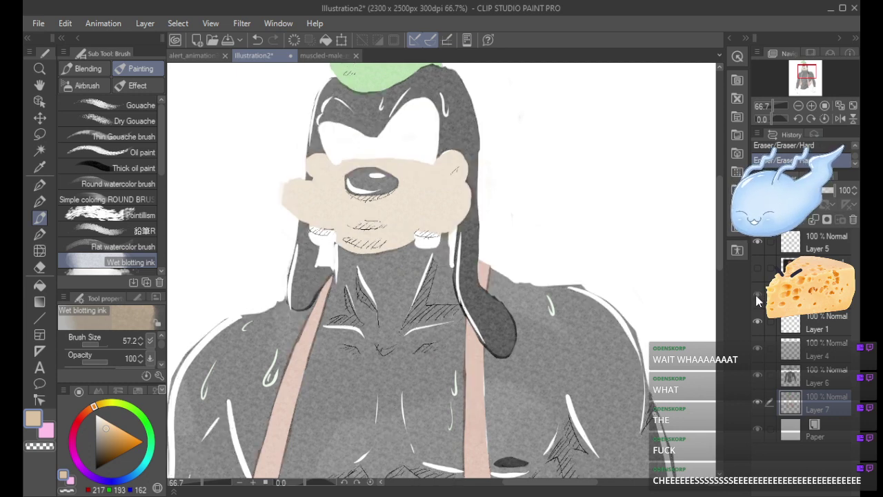
left_click(758, 296)
left_click(758, 242)
left_click(758, 241)
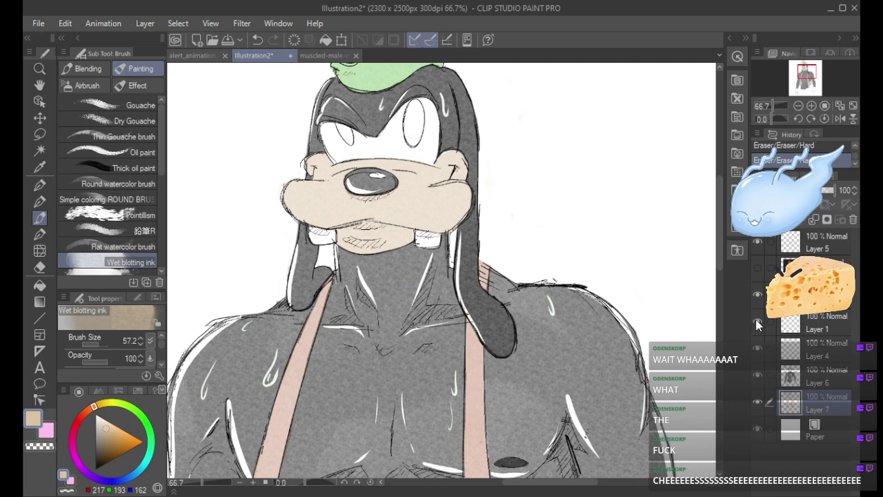
left_click(815, 321)
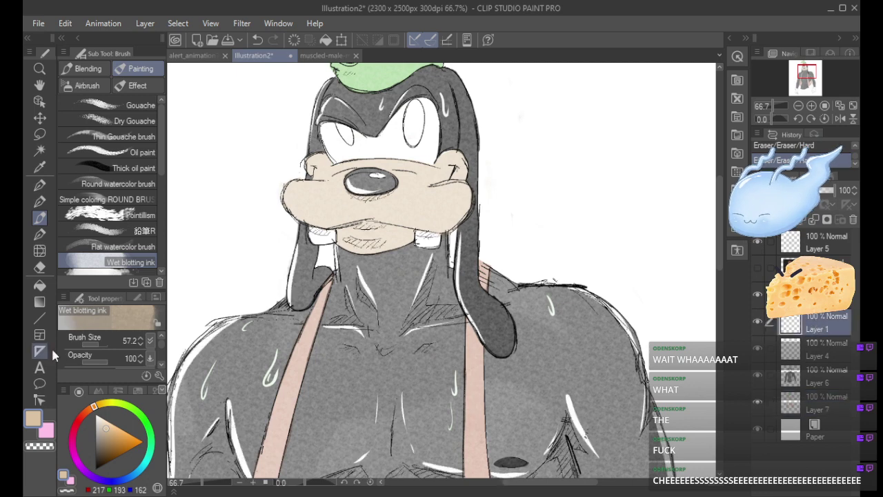
left_click(45, 189)
left_click(40, 201)
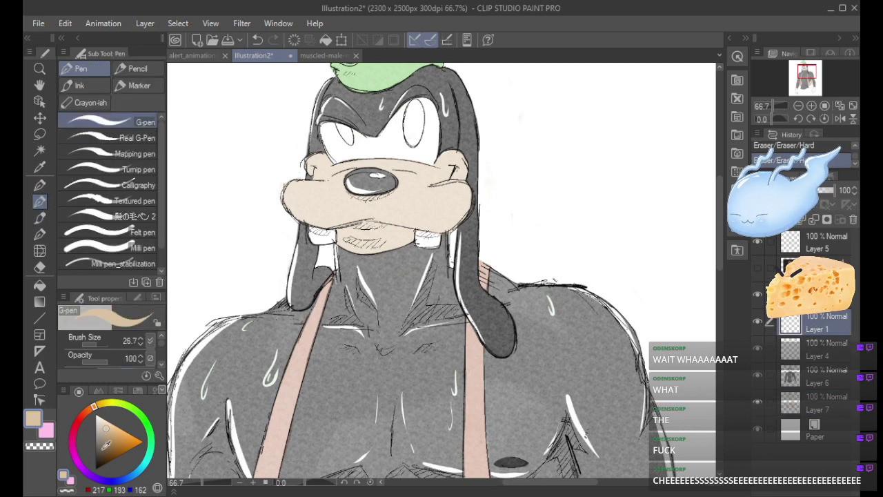
left_click_drag(103, 447, 77, 377)
left_click_drag(298, 181, 304, 224)
key("ctrl+z")
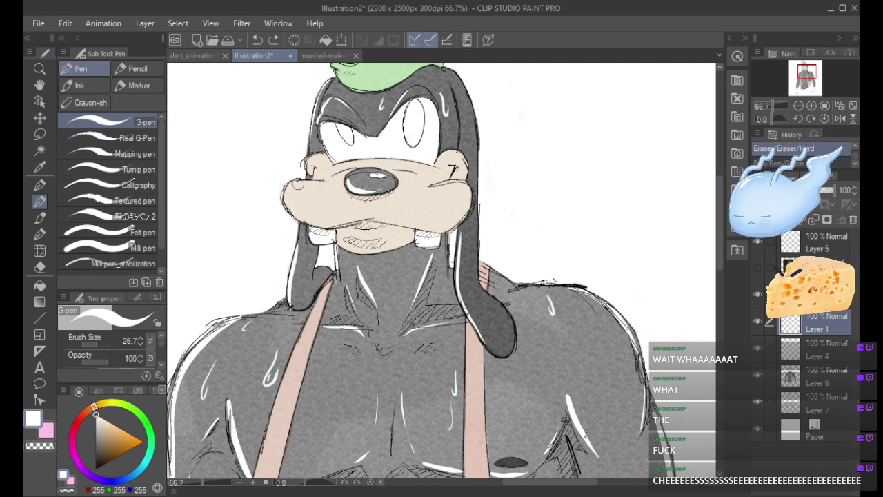
left_click_drag(298, 185, 306, 218)
key("ctrl+z")
left_click_drag(297, 184, 313, 220)
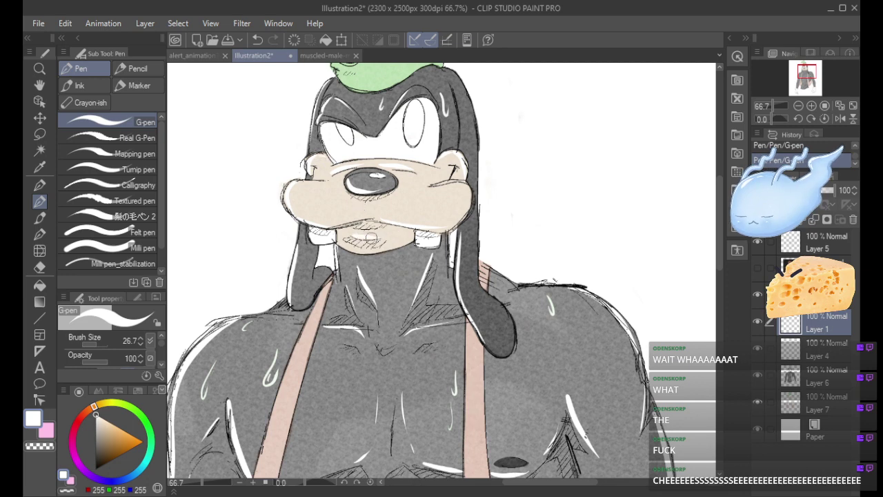
Paint white highlights on the chin and along its lower edge, undoing and redrawing unsatisfactory strokes.
key("ctrl+z")
left_click_drag(376, 252, 407, 231)
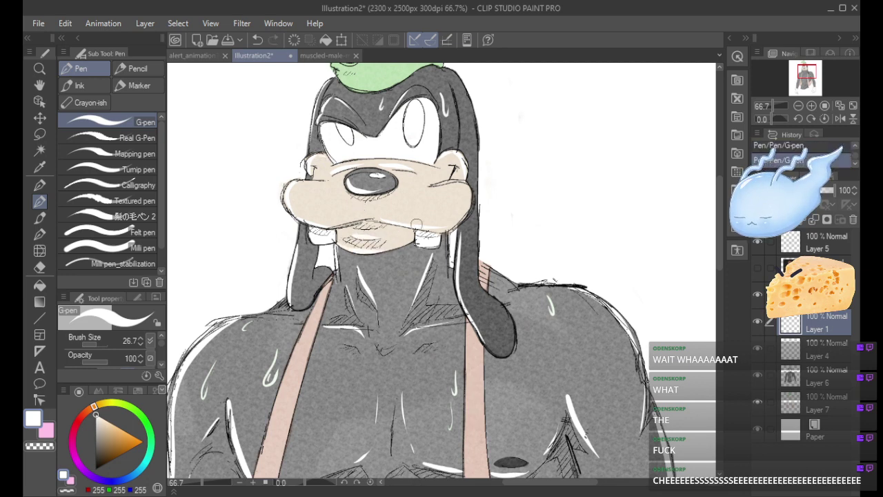
key("ctrl+z")
left_click_drag(340, 245, 400, 235)
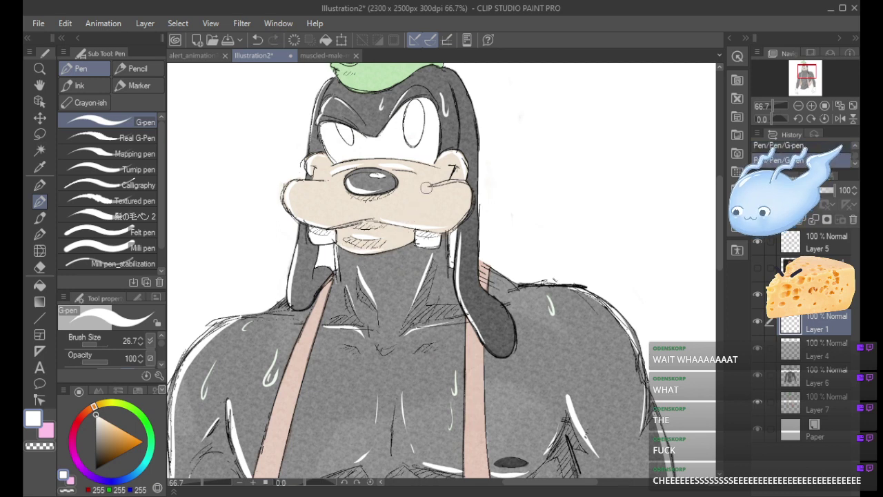
Check the artwork without the line art, restore the line art, and add a new raster layer above Layer 1.
left_click(759, 296)
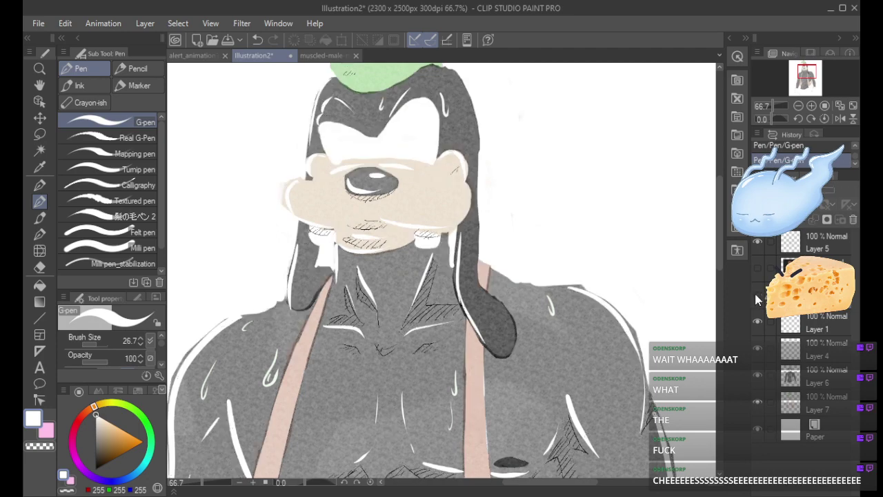
left_click(758, 296)
left_click(814, 318)
key("ctrl+shift+n")
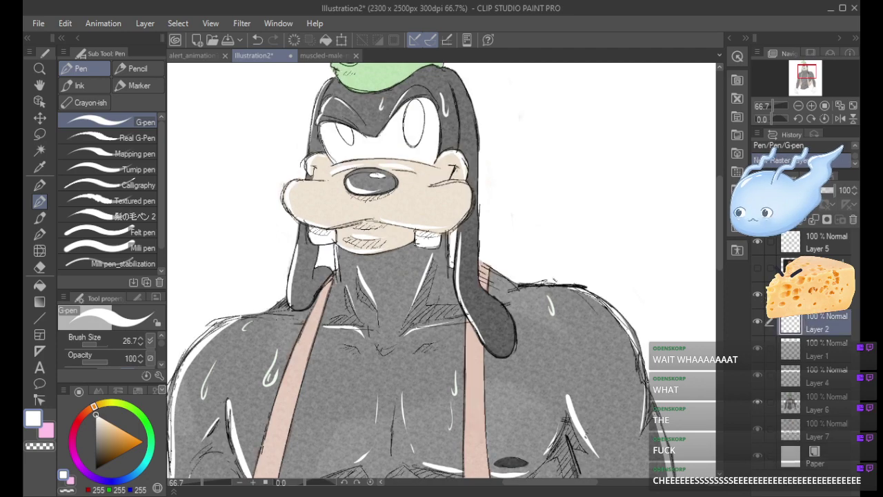
Fill the image-right pupil with solid black on Layer 2 using the G-pen, undoing unsatisfactory strokes.
left_click(811, 106)
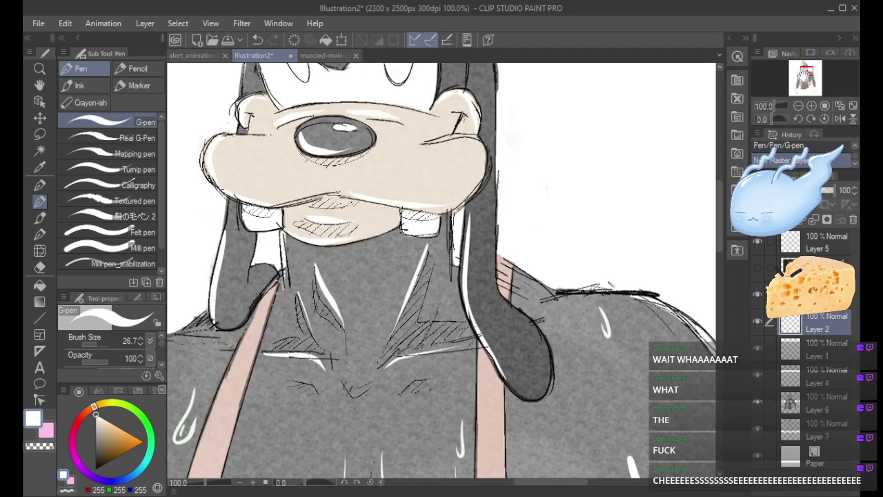
left_click_drag(805, 82, 798, 67)
left_click(95, 469)
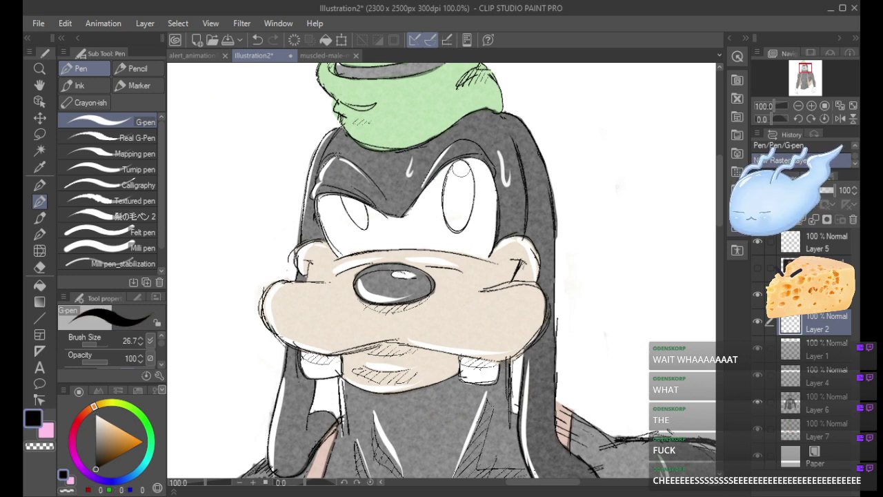
mouse_move(461, 163)
left_mouse_down()
mouse_move(446, 211)
mouse_move(455, 226)
mouse_move(463, 169)
mouse_move(451, 174)
mouse_move(454, 224)
mouse_move(467, 223)
mouse_move(473, 185)
mouse_move(463, 168)
mouse_move(448, 218)
mouse_move(460, 223)
mouse_move(469, 202)
mouse_move(471, 177)
mouse_move(460, 157)
mouse_move(445, 182)
mouse_move(446, 223)
mouse_move(459, 236)
mouse_move(474, 191)
mouse_move(460, 162)
mouse_move(473, 151)
mouse_move(455, 185)
mouse_move(458, 224)
mouse_move(460, 163)
mouse_move(461, 216)
mouse_move(459, 162)
left_mouse_up()
key("ctrl+z")
key("ctrl+z")
key("ctrl+z")
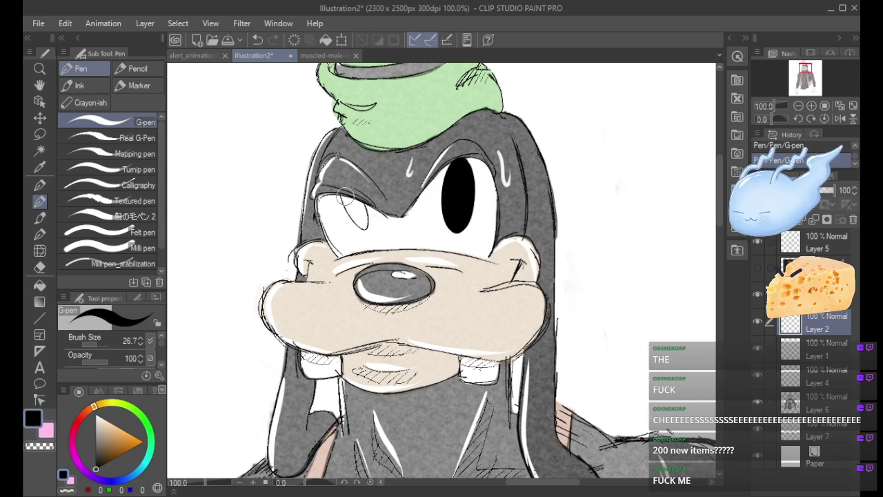
Fill the image-left pupil with black and erase the excess above its eyelid, undoing a stray erasure above the image-right eye.
mouse_move(344, 195)
left_mouse_down()
mouse_move(362, 225)
mouse_move(350, 202)
mouse_move(363, 217)
mouse_move(359, 209)
left_mouse_up()
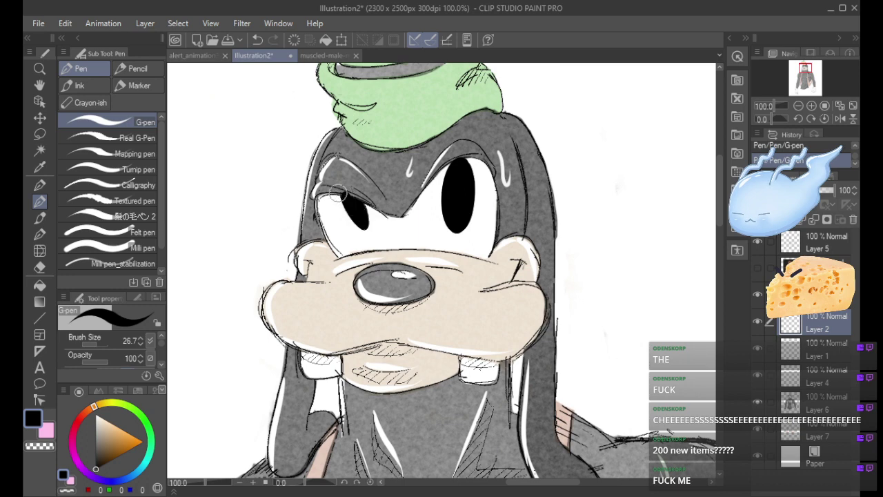
mouse_move(338, 194)
left_mouse_down()
mouse_move(373, 192)
mouse_move(365, 192)
left_mouse_up()
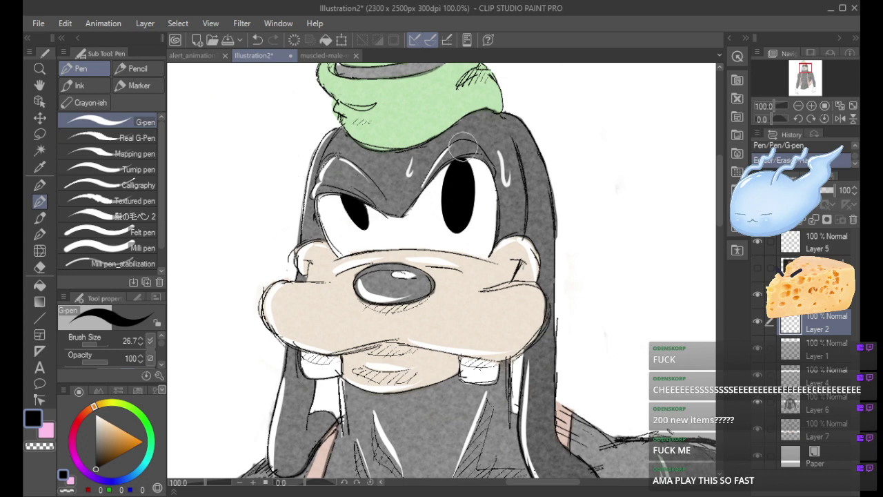
mouse_move(463, 146)
left_mouse_down()
mouse_move(481, 147)
mouse_move(439, 165)
mouse_move(476, 138)
left_mouse_up()
key("ctrl+z")
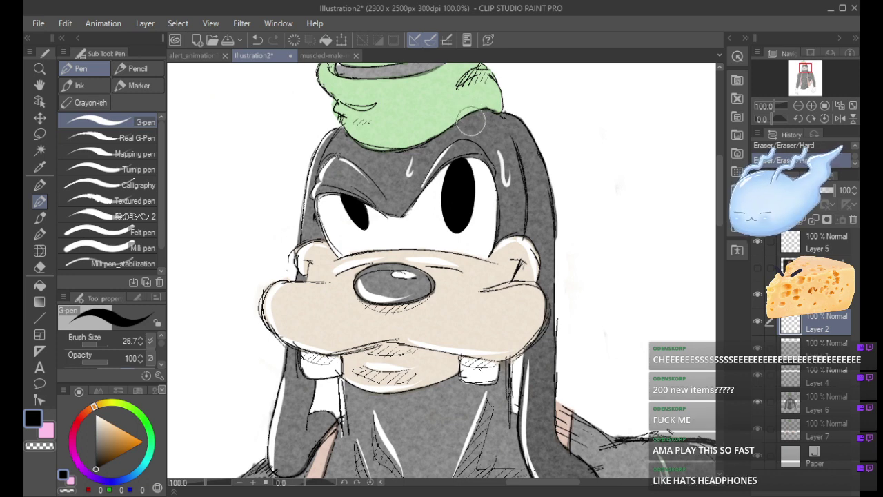
Paint a small white highlight at the upper image-right edge of the image-right pupil.
left_click(97, 414)
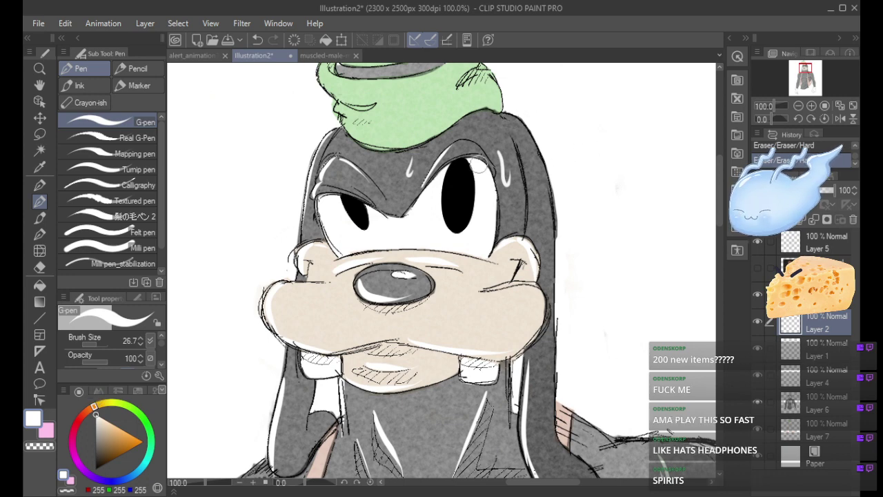
left_click_drag(471, 172, 480, 170)
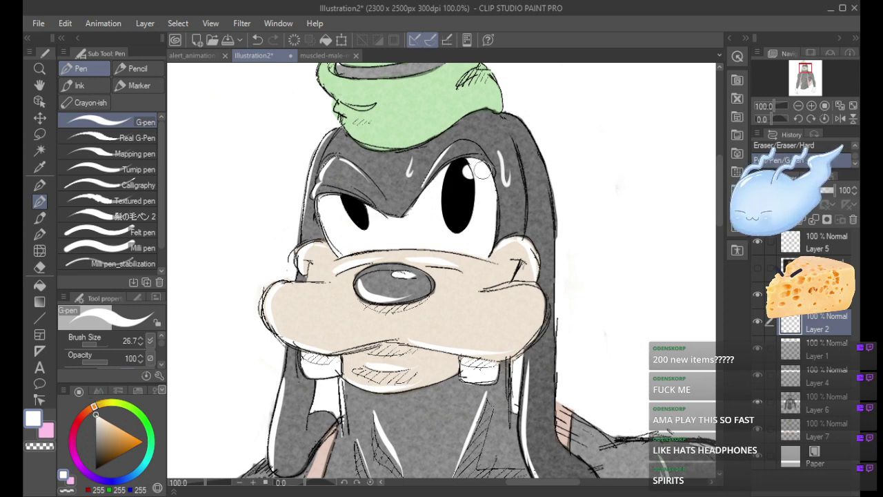
Undo the pupil highlight, check the artwork without the line art, and move Layer 2 above the line-art layer Layer 2 Copy.
key("ctrl+z")
left_click(758, 295)
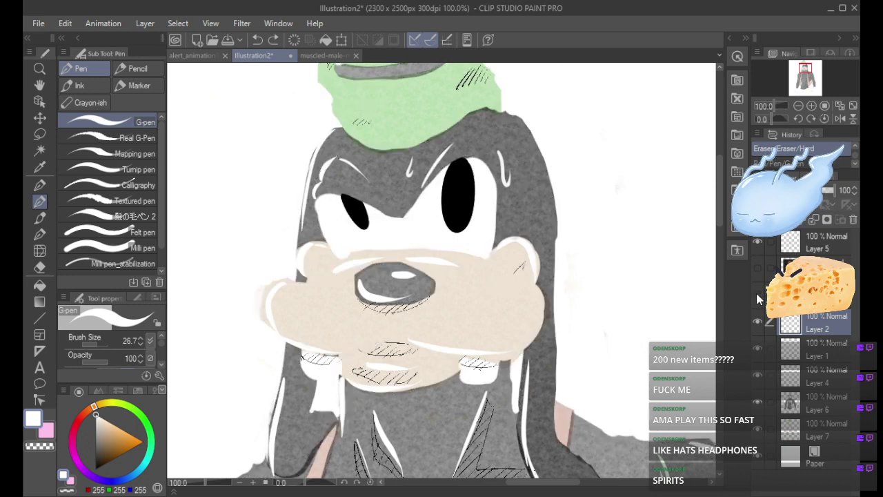
left_click(757, 295)
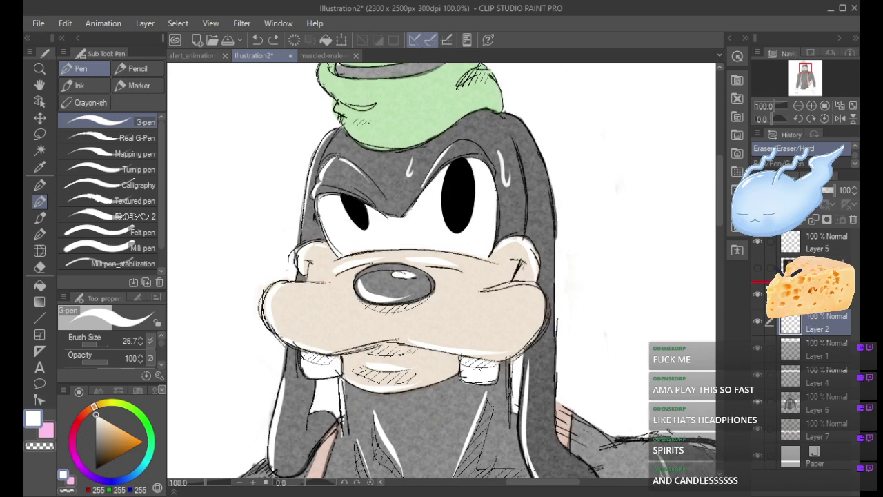
left_click_drag(800, 285, 800, 283)
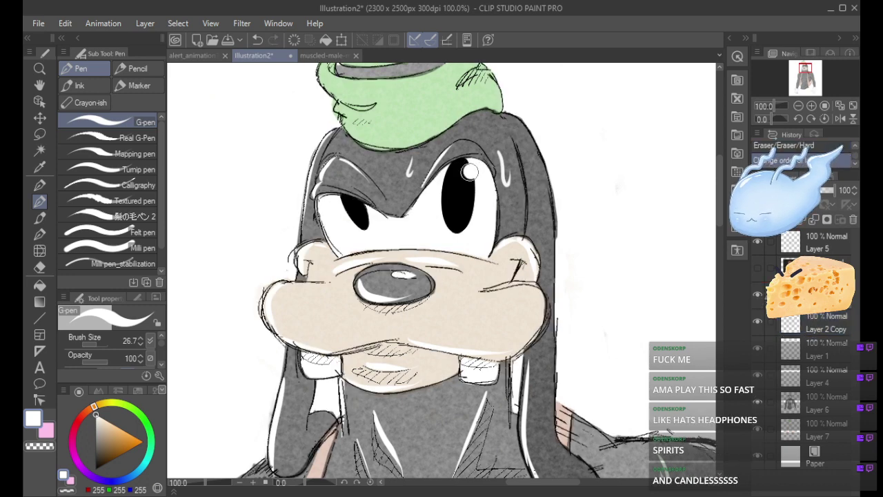
Try a larger white highlight at the upper image-right edge and a small one at the lower image-left of the image-right pupil.
left_click(471, 169)
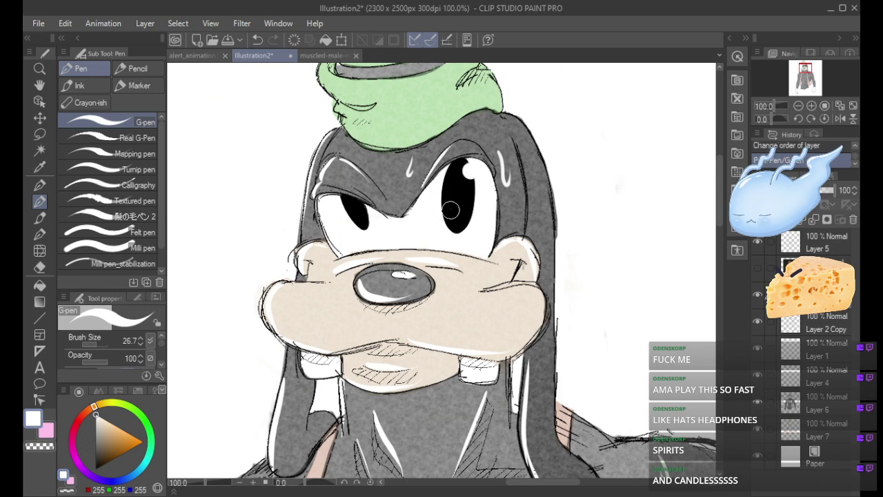
left_click(450, 209)
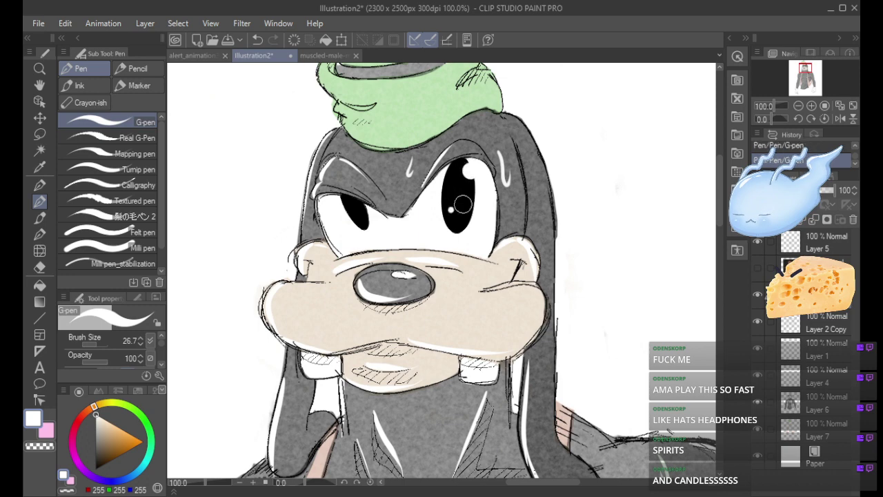
left_click(798, 105)
key("ctrl+z")
key("ctrl+z")
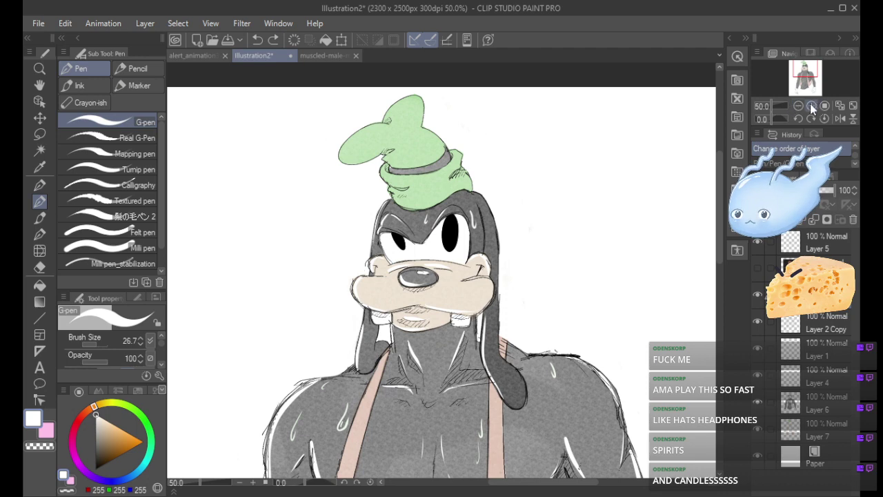
left_click(811, 107)
left_click(812, 107)
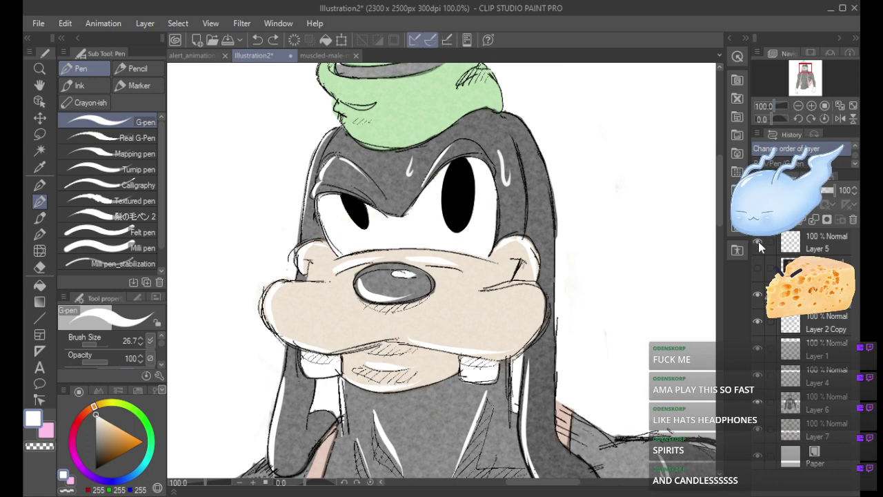
Check the face with the Layer 1 highlights hidden and shown, and make Layer 1 the active layer.
left_click(758, 346)
left_click(758, 346)
left_click(788, 326)
left_click(757, 347)
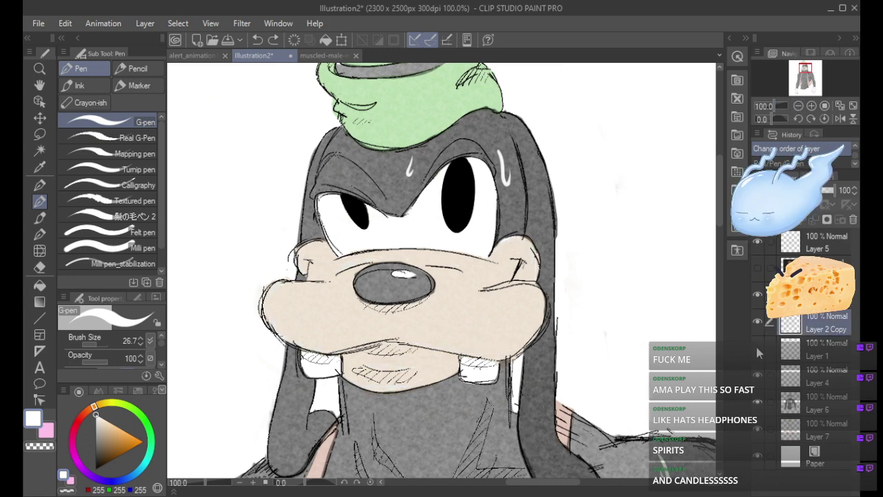
left_click(810, 345)
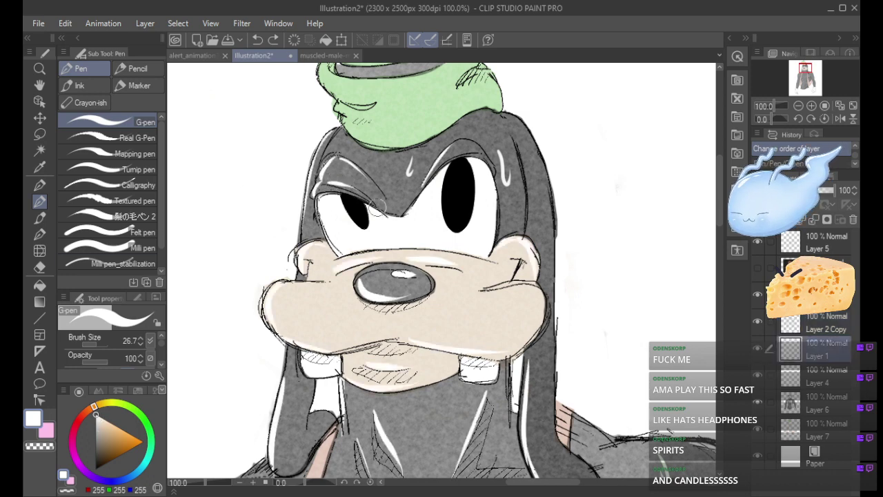
Paint a zigzag white highlight on the brow above the image-left eye on Layer 1, undoing unsatisfactory strokes.
key("ctrl+y")
key("ctrl+z")
key("ctrl+y")
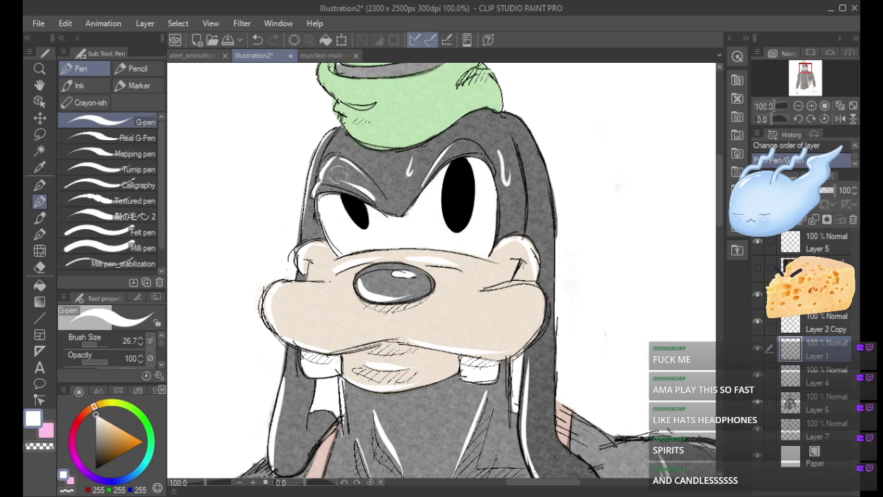
key("ctrl+z")
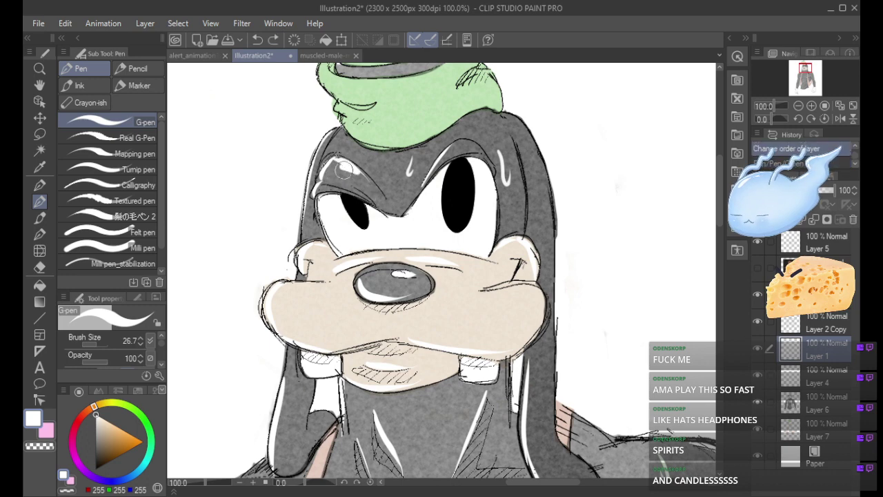
key("ctrl+y")
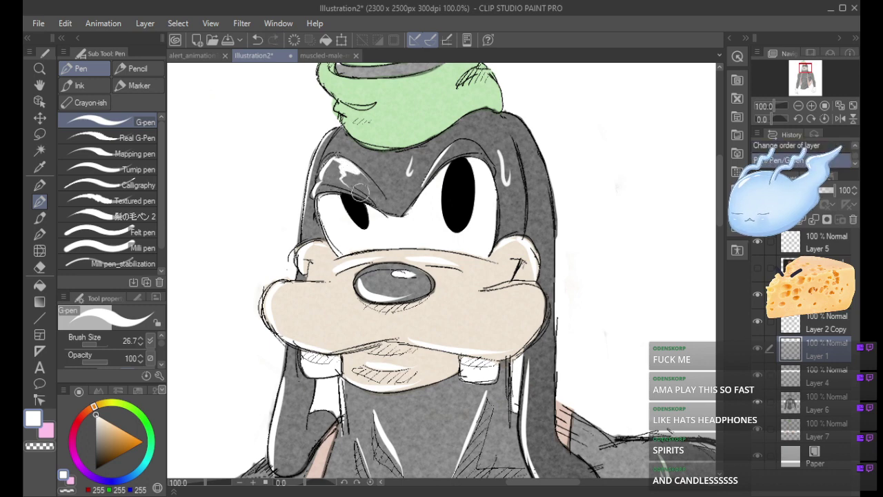
key("ctrl+z")
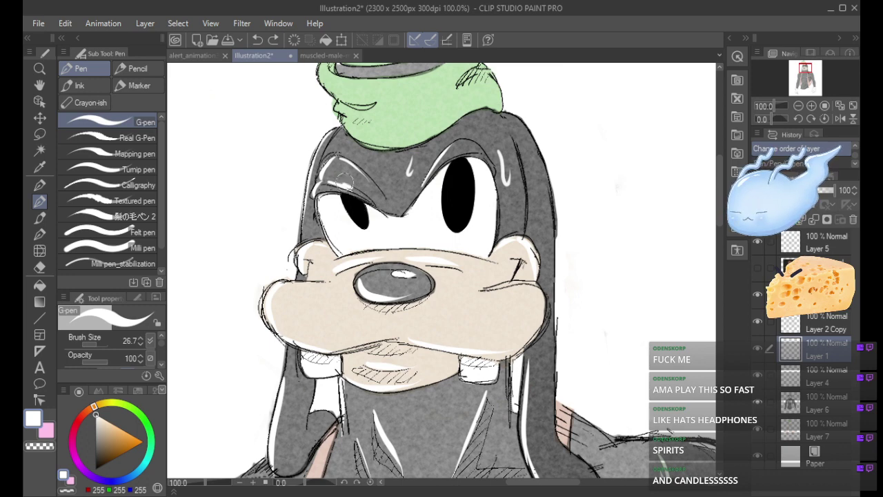
mouse_move(330, 181)
left_mouse_down()
mouse_move(361, 182)
mouse_move(336, 164)
mouse_move(360, 173)
mouse_move(343, 153)
mouse_move(363, 156)
left_mouse_up()
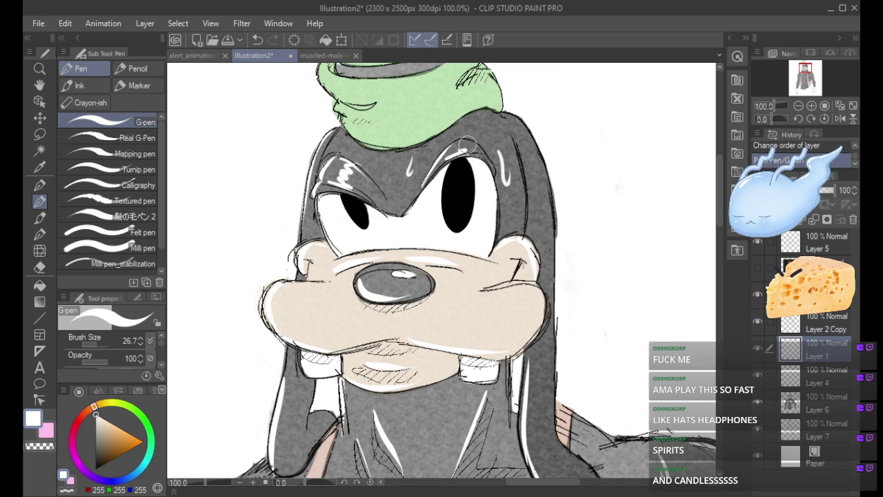
Paint a matching white highlight on the brow above the image-right eye, undoing the first strokes.
left_click_drag(447, 149, 462, 139)
key("ctrl+z")
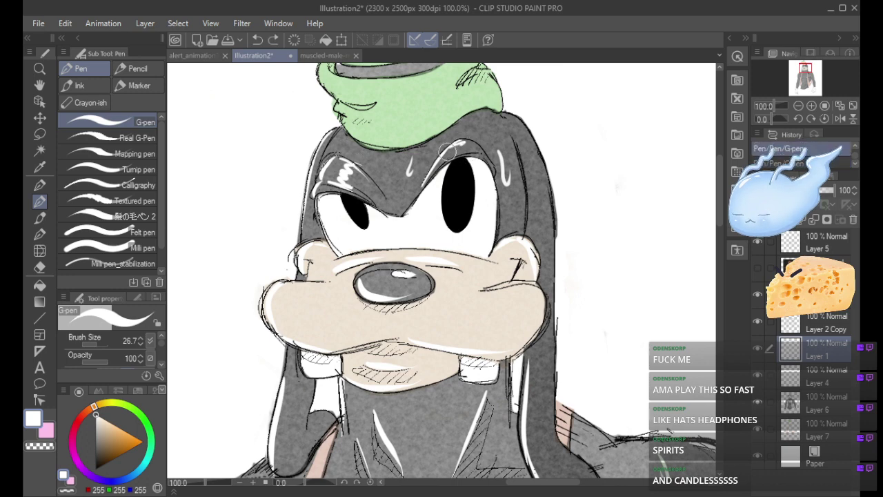
key("ctrl+z")
left_click_drag(446, 162, 472, 151)
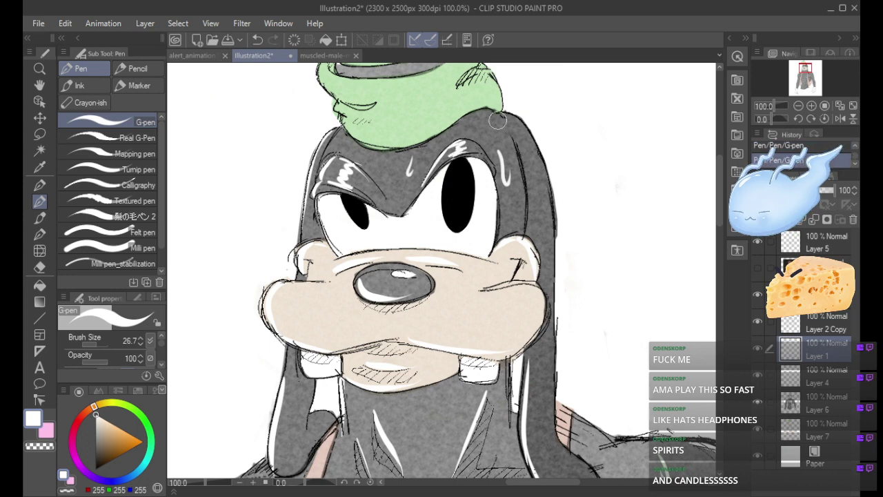
left_click(798, 105)
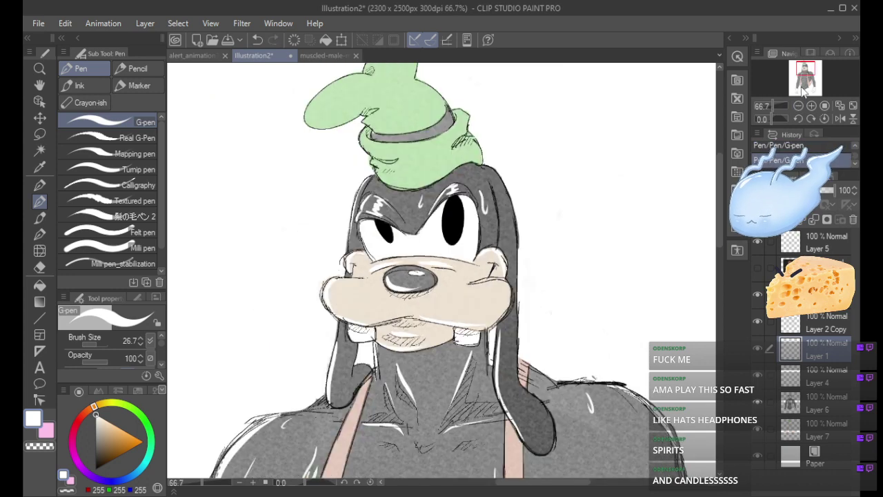
left_click(798, 106)
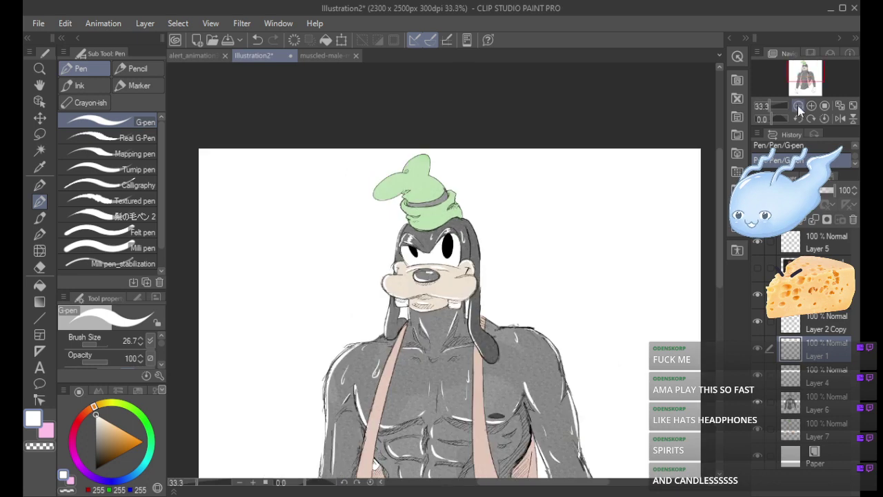
left_click(798, 105)
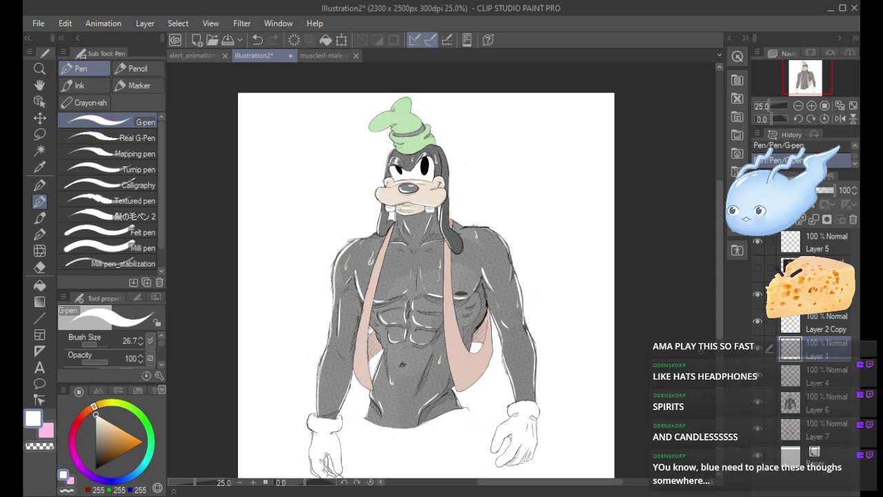
Paint white highlights along the hat's image-left brim folds and the lower edge of its drooping tip, undoing an unsatisfactory stroke.
left_click(811, 106)
left_click(811, 105)
left_click(811, 105)
left_click_drag(806, 78, 806, 69)
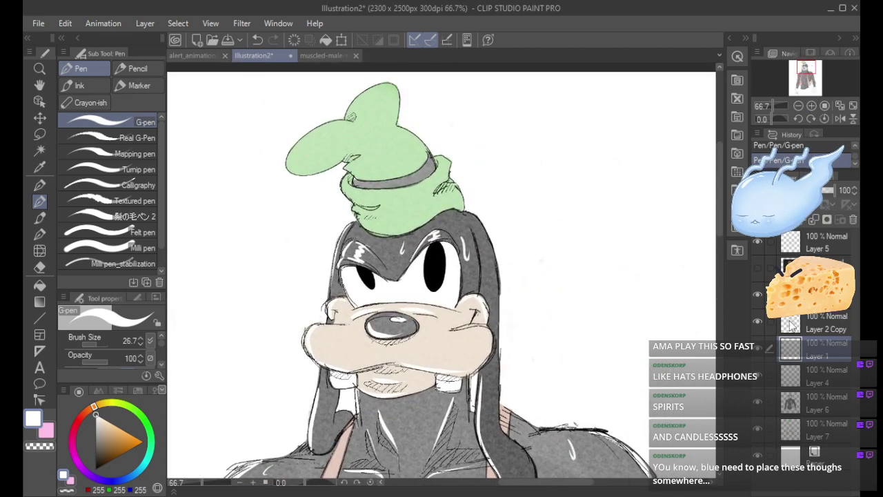
left_click(757, 353)
left_click(757, 354)
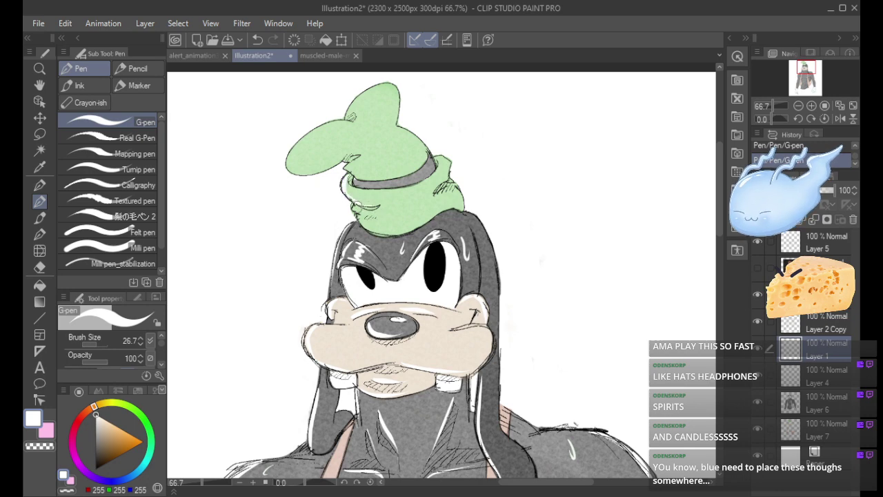
left_click_drag(355, 202, 369, 223)
left_click_drag(290, 171, 305, 137)
mouse_move(294, 168)
left_mouse_down()
mouse_move(360, 145)
mouse_move(290, 161)
mouse_move(336, 161)
left_mouse_up()
key("ctrl+z")
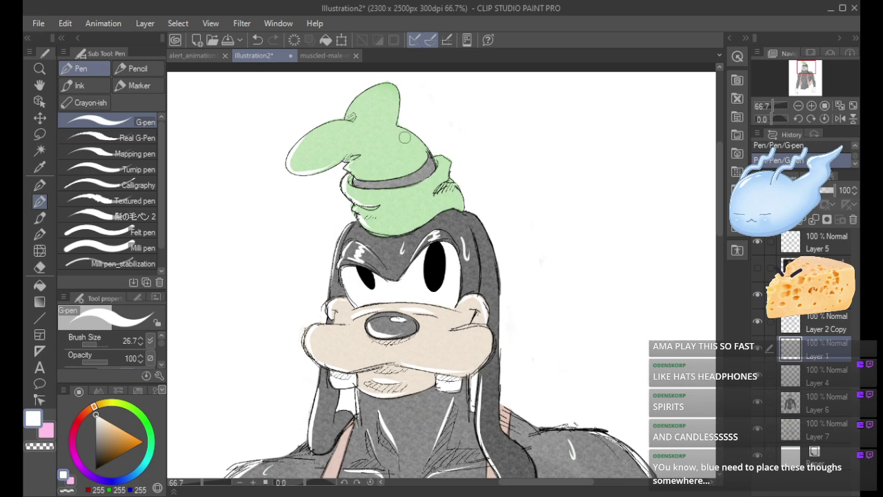
Add white highlights to the edge of the hat's upper lobe and to the brim folds on both sides.
left_click_drag(354, 100, 388, 83)
left_click_drag(441, 187, 449, 176)
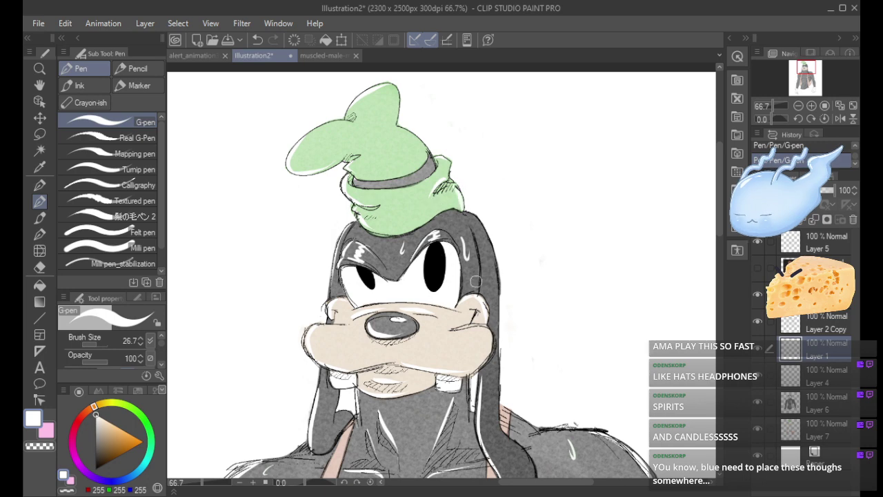
left_click_drag(363, 205, 353, 208)
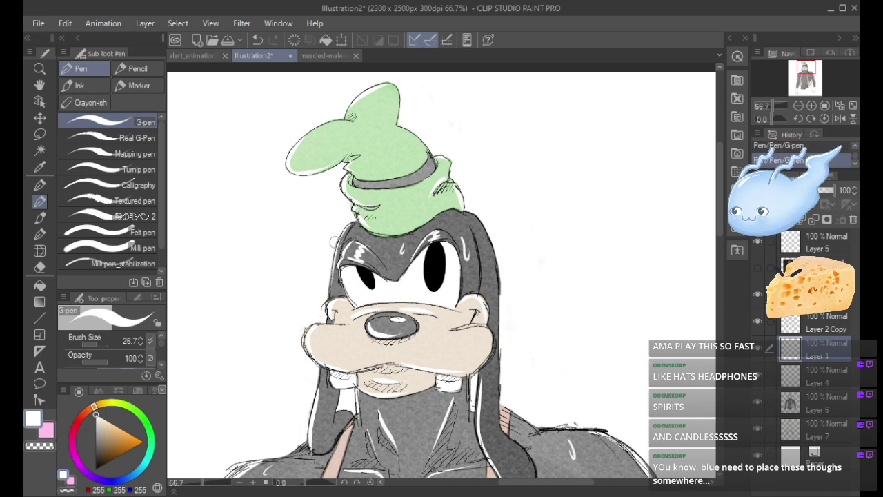
left_click(798, 105)
left_click(798, 106)
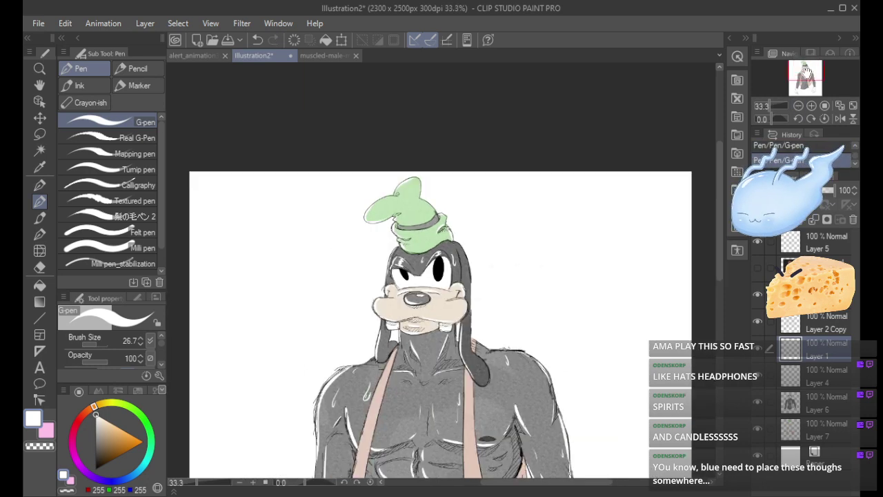
Select every layer from Layer 7 up to Layer 5 together.
left_click_drag(805, 70, 807, 80)
scroll(801, 118, "down", 1)
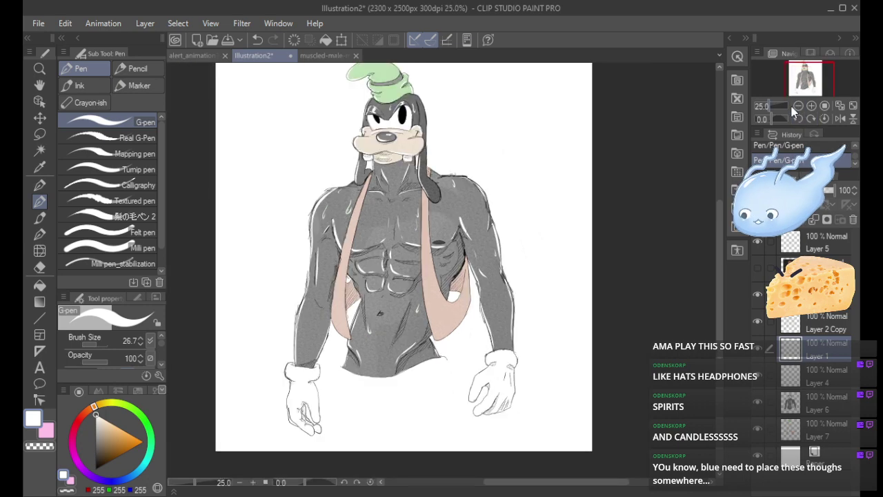
left_click(830, 432)
left_click(825, 250, "shift")
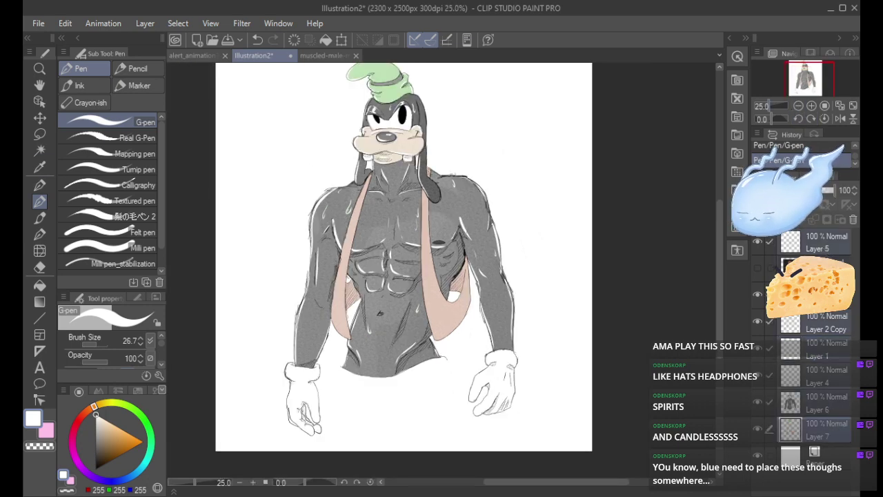
Try selecting the white background around the character with Auto select using Selection for referred layers.
left_click(40, 152)
left_click(524, 420)
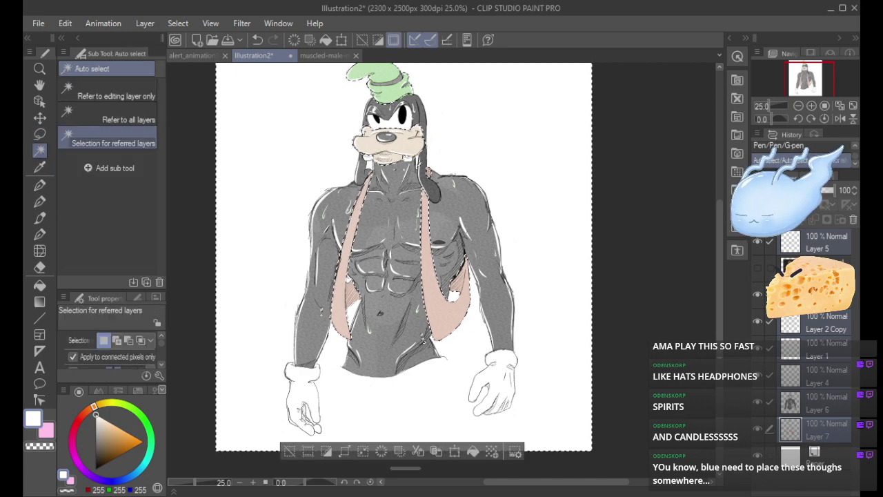
key("ctrl+z")
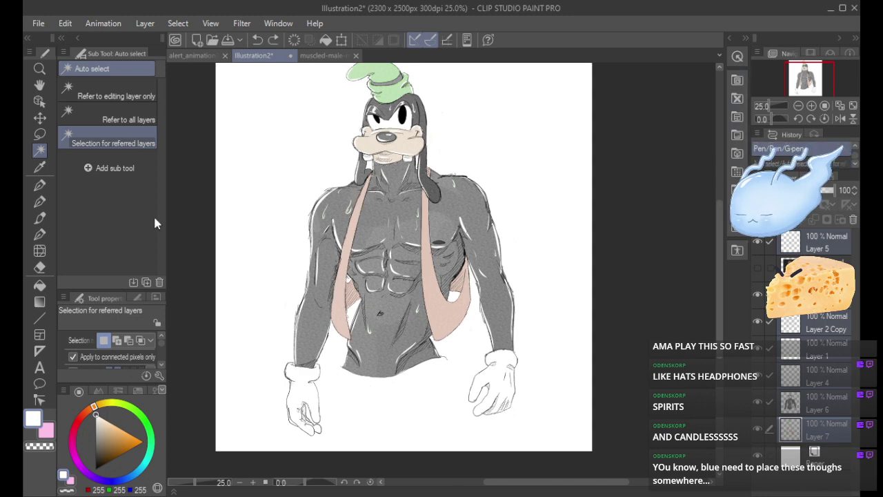
Choose the G-pen with white as the drawing colour for detail work on the head.
left_click(40, 134)
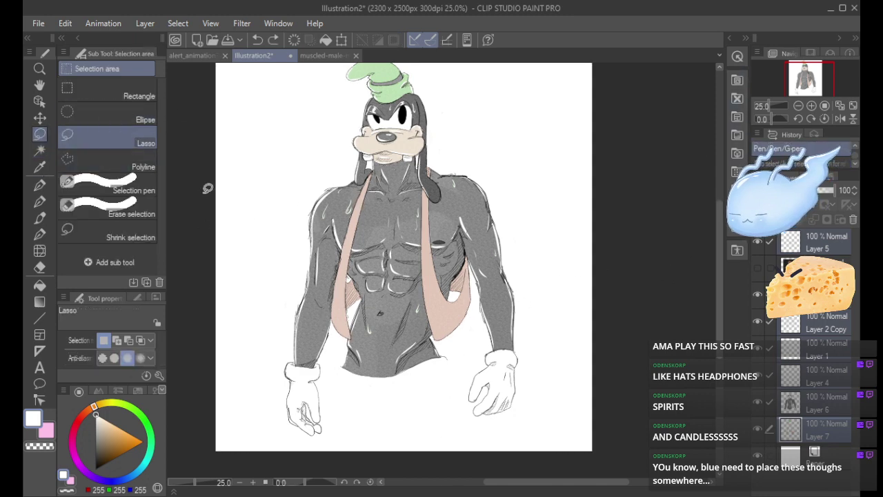
left_click(40, 185)
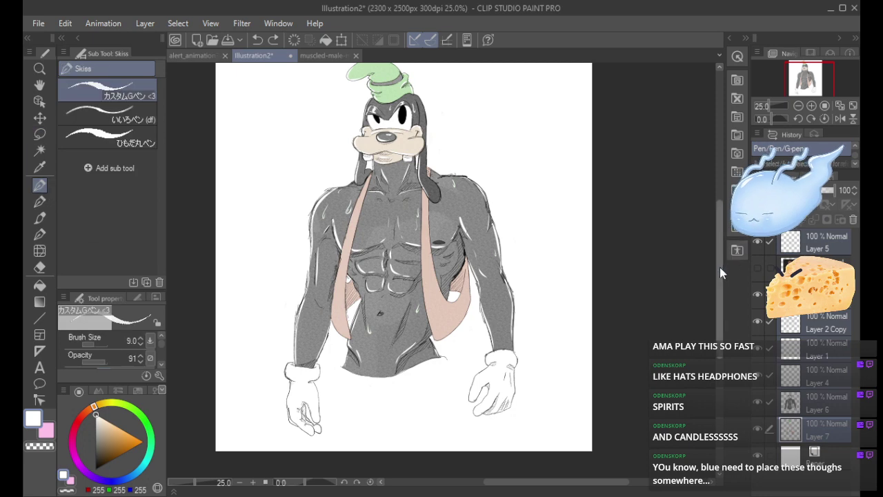
left_click(825, 107)
left_click(812, 106)
left_click_drag(323, 79, 368, 155)
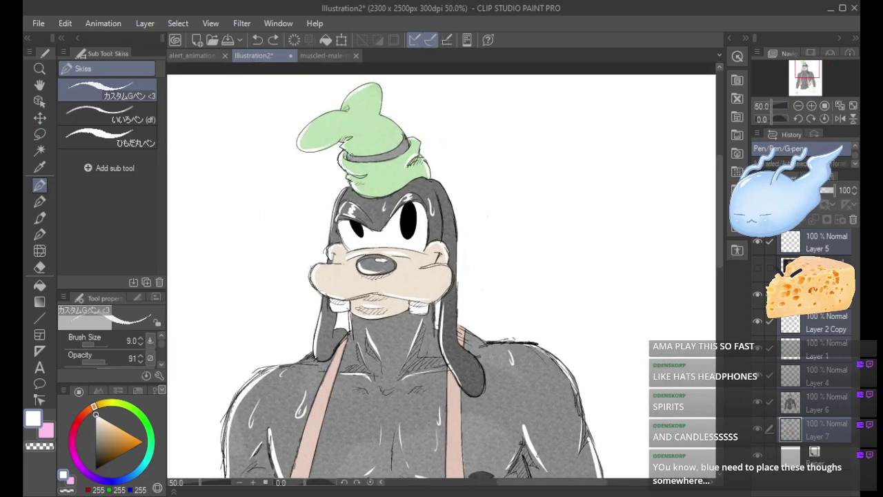
left_click(812, 106)
left_click_drag(304, 124, 343, 183)
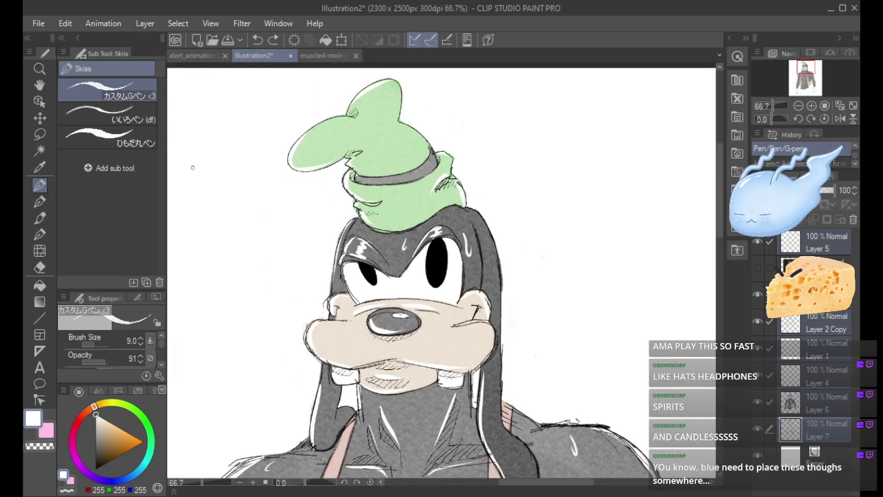
left_click(40, 218)
left_click(39, 234)
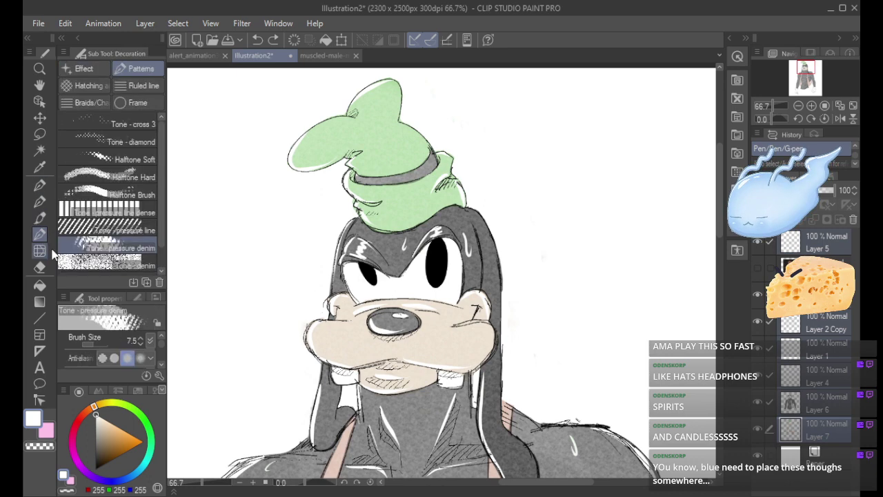
left_click(39, 202)
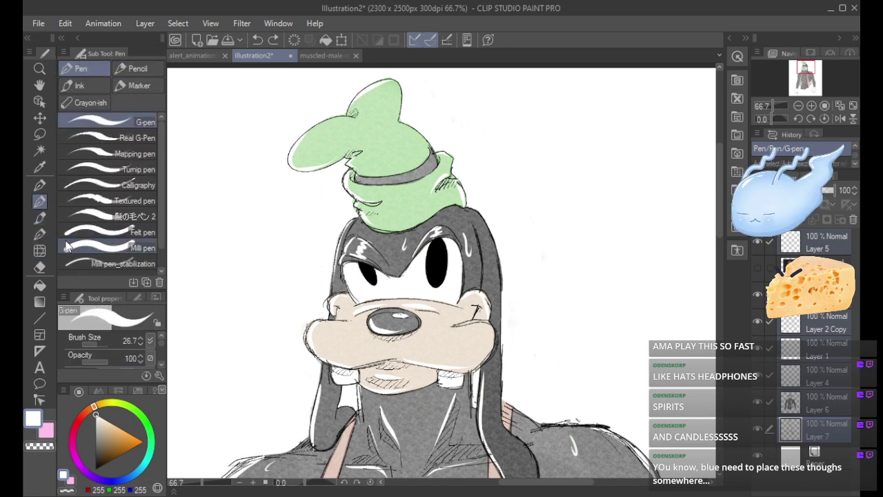
Check what Layer 2 Copy and Layer 1 contain by toggling their visibility, and make Layer 1 active.
left_click(757, 322)
left_click(758, 323)
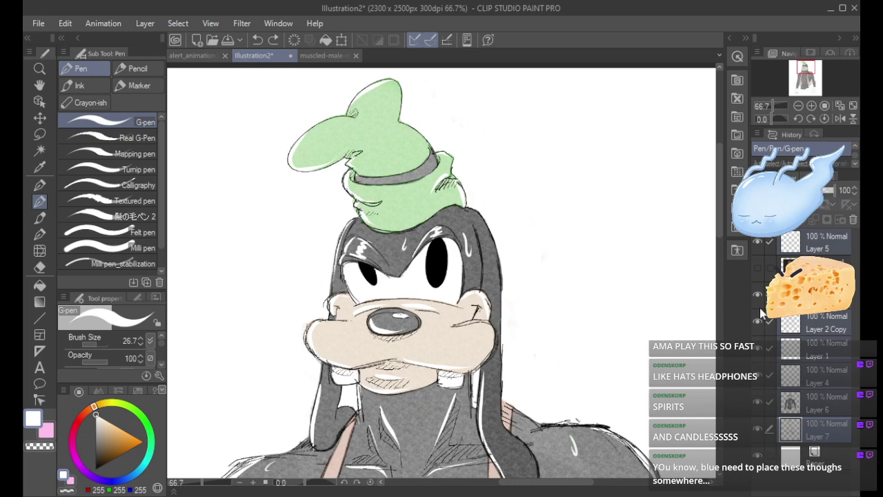
left_click(759, 349)
left_click(759, 349)
left_click(819, 343)
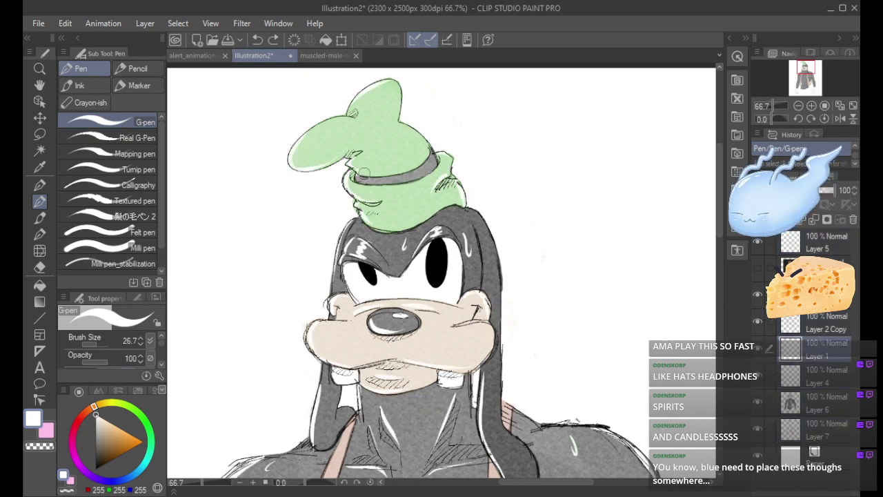
Add white highlights around the hat's brim and both sides of the muzzle, undoing unsatisfactory strokes.
left_click_drag(358, 175, 395, 171)
key("ctrl+z")
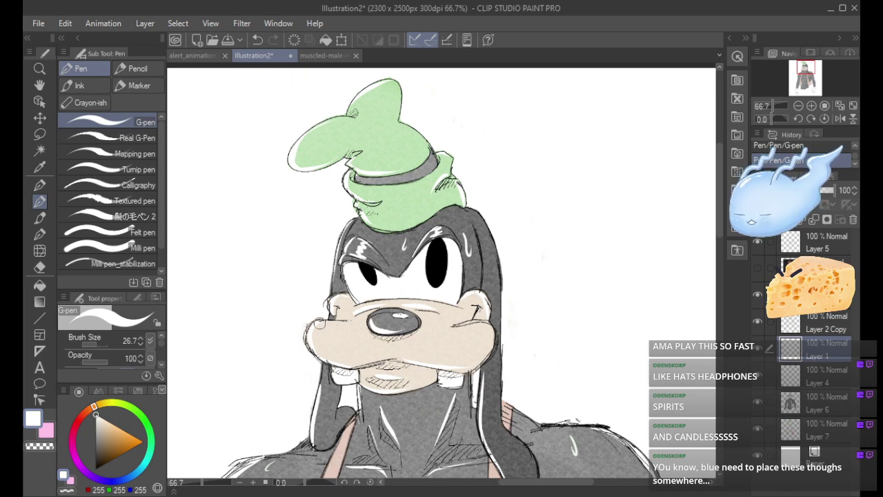
left_click_drag(317, 323, 339, 322)
key("ctrl+z")
key("ctrl+z")
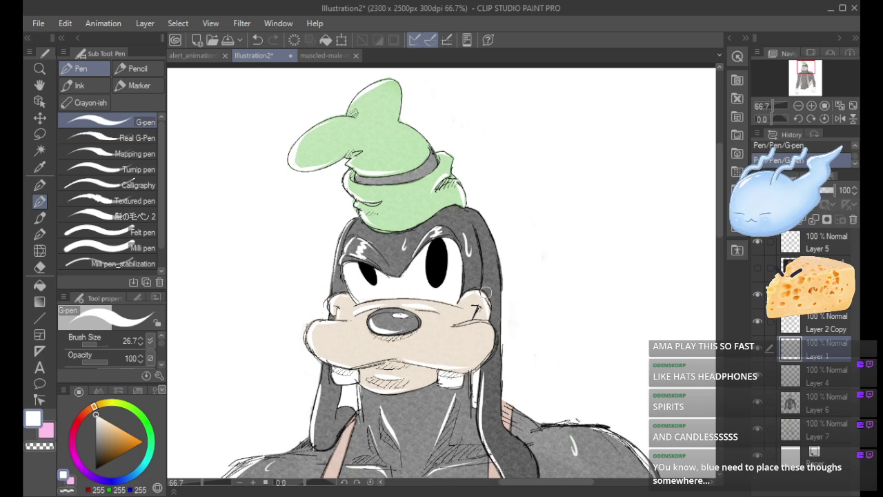
left_click_drag(495, 325, 479, 363)
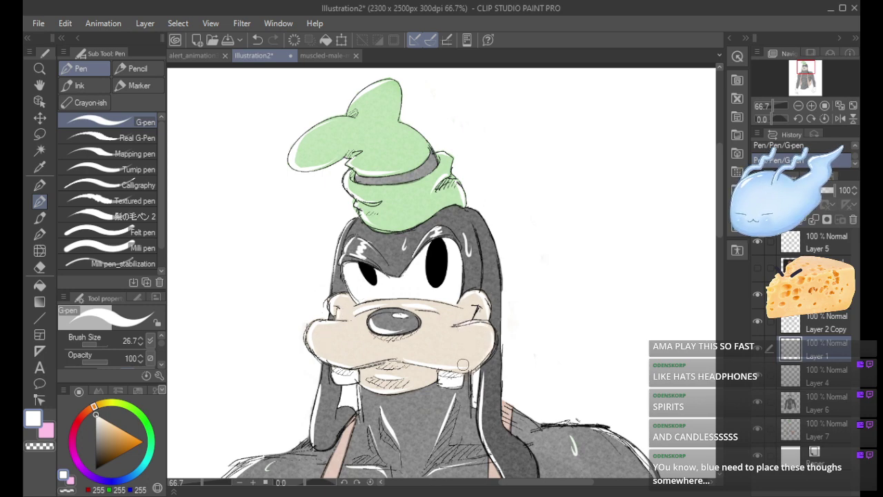
key("ctrl+z")
Paint white highlights near the image-left collar line and along the tip of the long drooping ear.
mouse_move(722, 228)
left_mouse_down()
mouse_move(716, 273)
mouse_move(716, 263)
left_mouse_up()
mouse_move(293, 299)
left_mouse_down()
mouse_move(312, 291)
mouse_move(321, 307)
left_mouse_up()
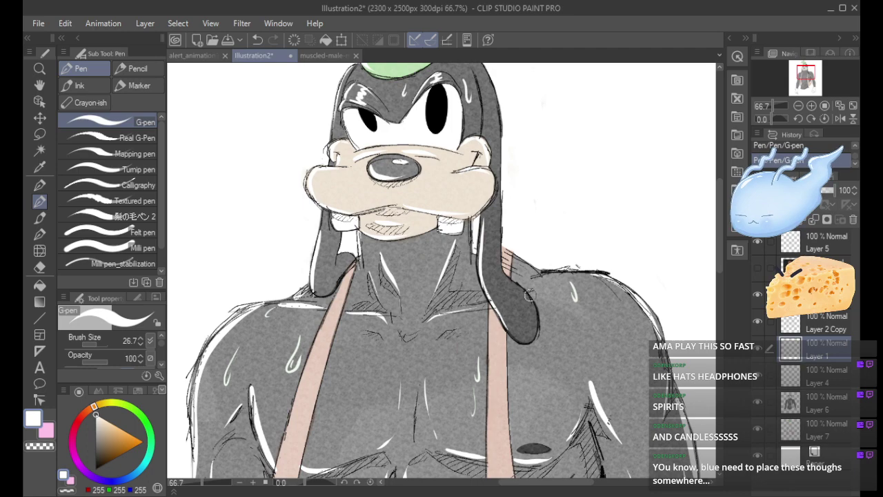
left_click_drag(525, 296, 552, 289)
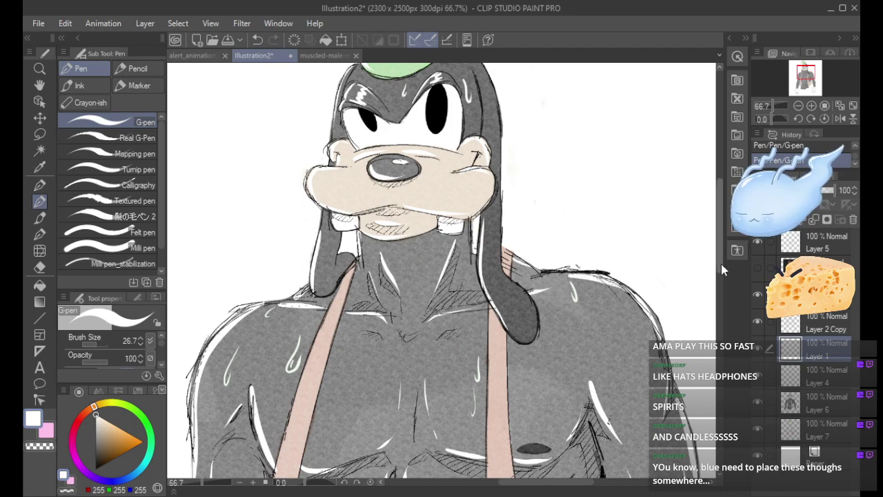
Paint a white highlight along the outer edge of the image-left pink strap's upper part, redoing unsatisfactory strokes.
scroll(721, 264, "down", 5)
left_click_drag(343, 105, 302, 225)
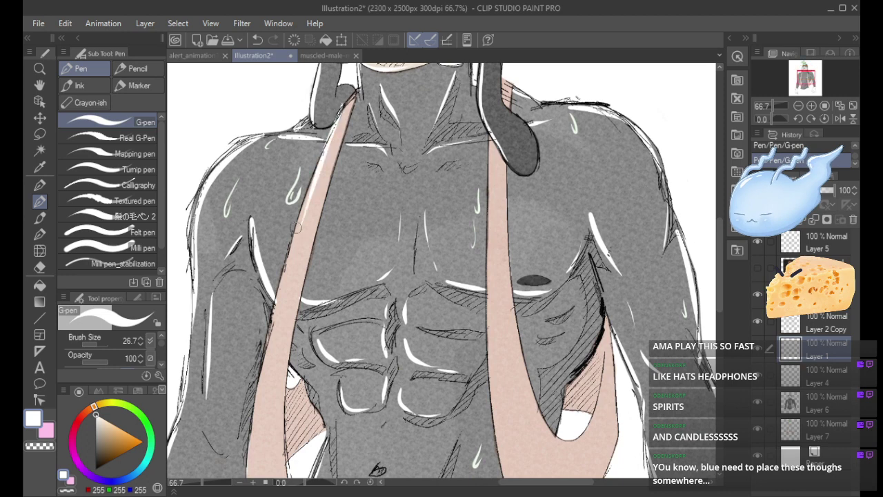
key("ctrl+z")
left_click_drag(337, 125, 279, 292)
key("ctrl+z")
left_click_drag(338, 119, 283, 272)
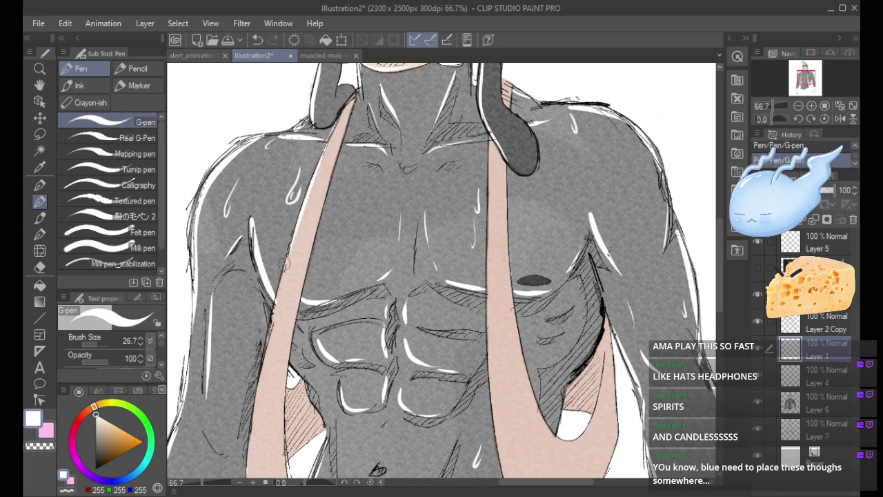
Try extending the white highlight down the outer edge of the image-left strap, undoing each stroke.
left_click_drag(297, 228, 256, 384)
scroll(718, 282, "down", 2)
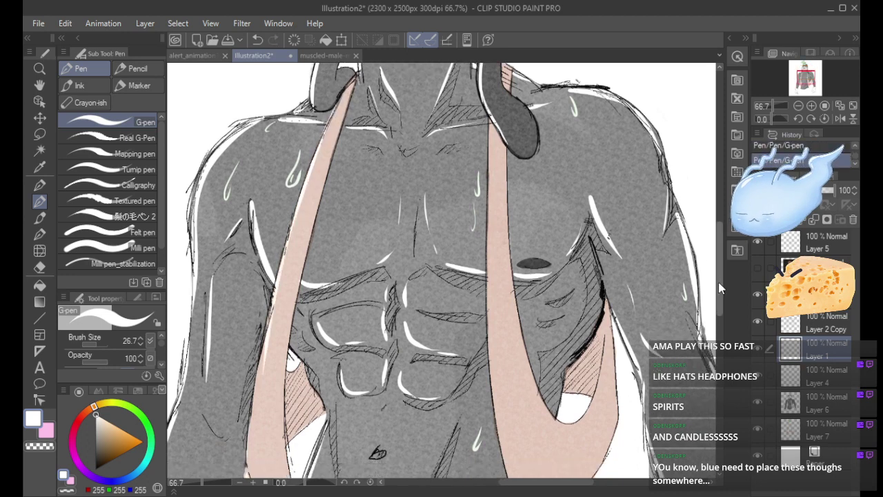
left_click_drag(272, 255, 251, 412)
key("ctrl+z")
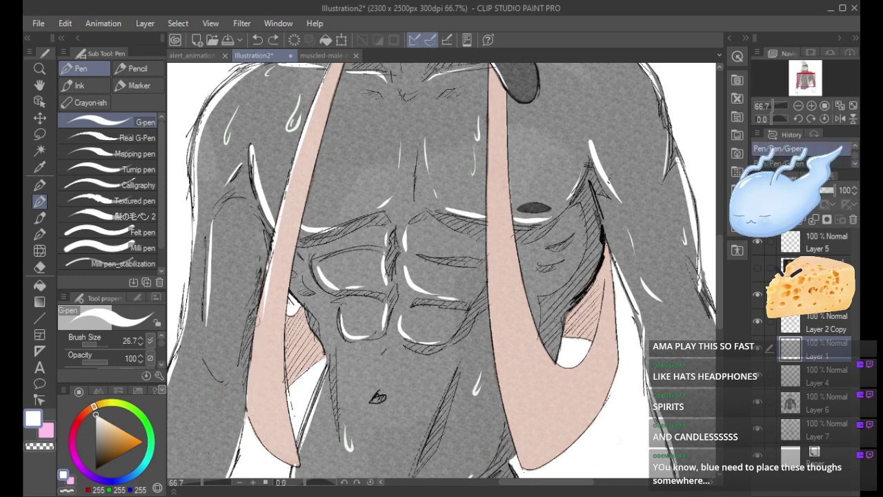
left_click_drag(275, 243, 254, 432)
key("ctrl+z")
key("ctrl+z")
left_click_drag(276, 240, 250, 402)
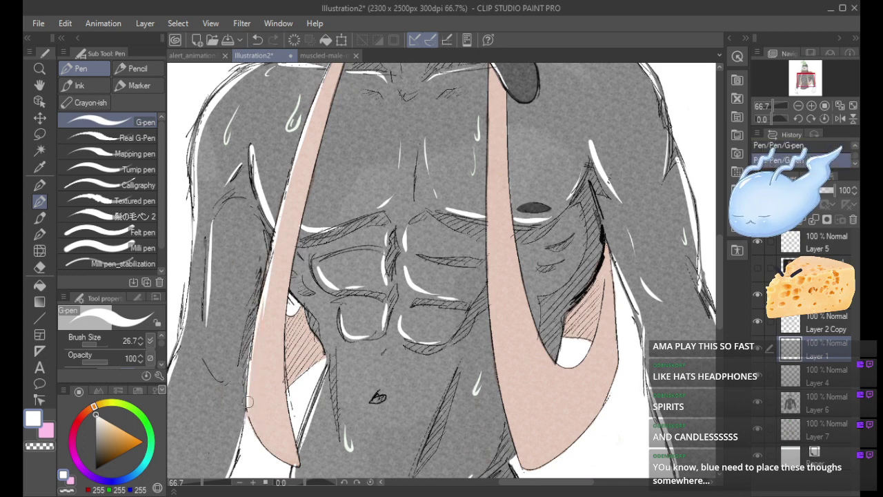
key("ctrl+z")
key("ctrl+z")
left_click_drag(295, 162, 256, 319)
key("ctrl+z")
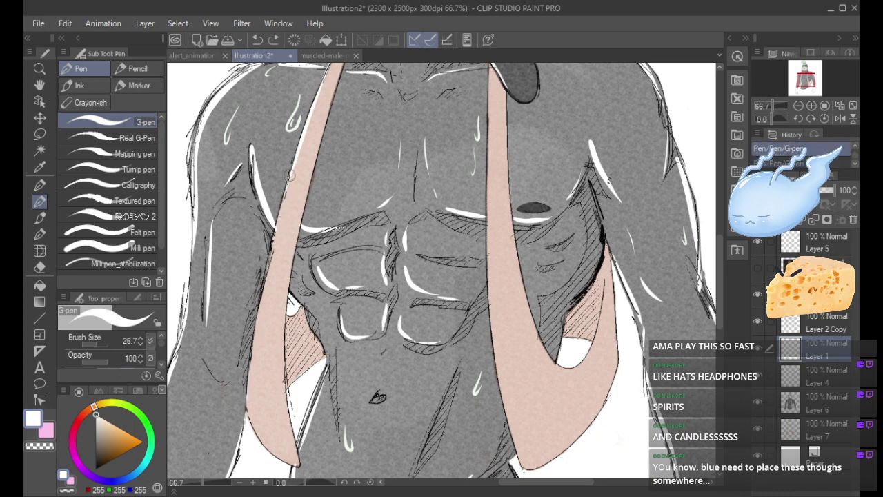
left_click_drag(292, 176, 246, 330)
key("ctrl+z")
Paint white highlights down the middle and around the lower outer edge of the image-left strap, undoing stray strokes.
left_click_drag(291, 180, 254, 339)
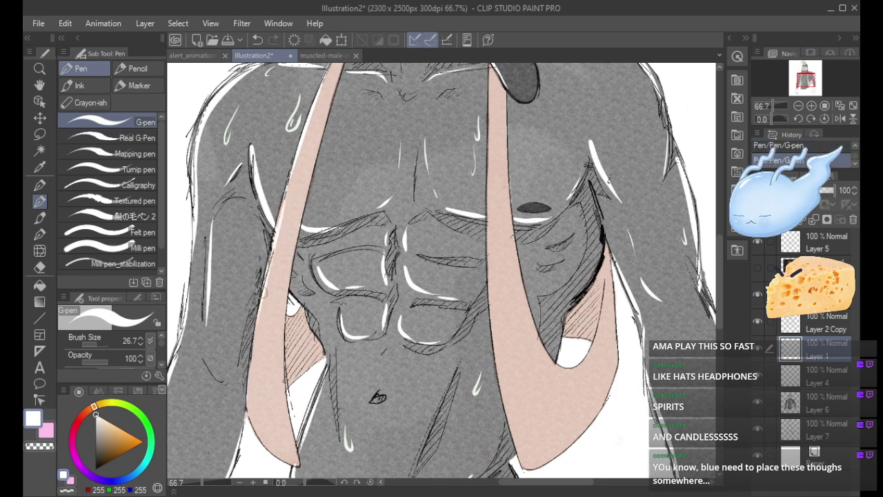
left_click_drag(265, 285, 249, 424)
key("ctrl+z")
mouse_move(268, 269)
left_mouse_down()
mouse_move(250, 415)
mouse_move(277, 455)
left_mouse_up()
key("ctrl+z")
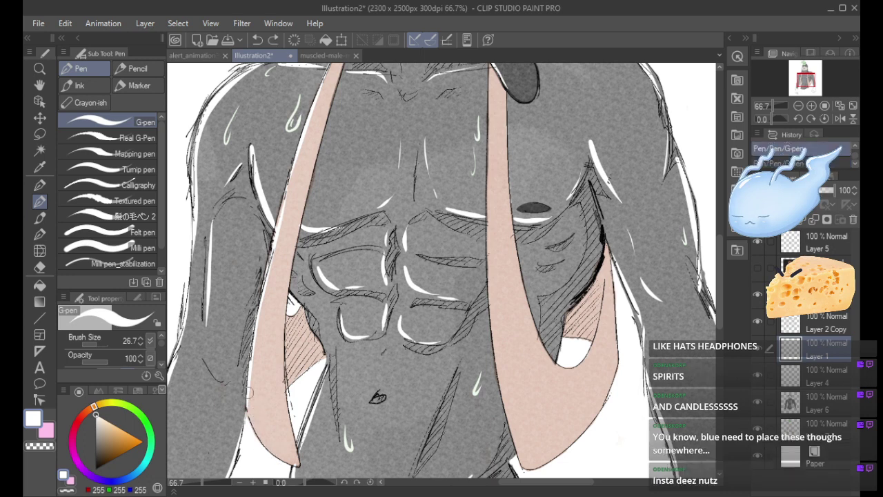
left_click_drag(248, 393, 281, 459)
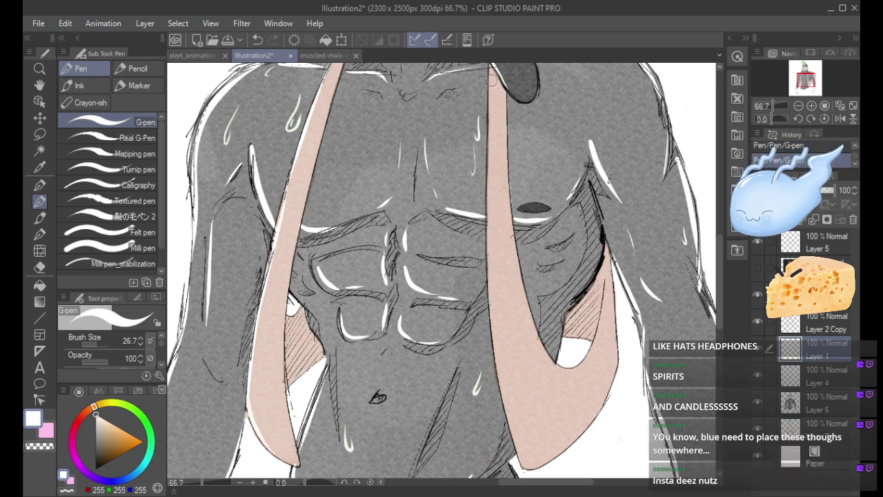
Paint a continuous white highlight down the inner edge of the image-right strap to its lower end.
left_click_drag(491, 81, 489, 290)
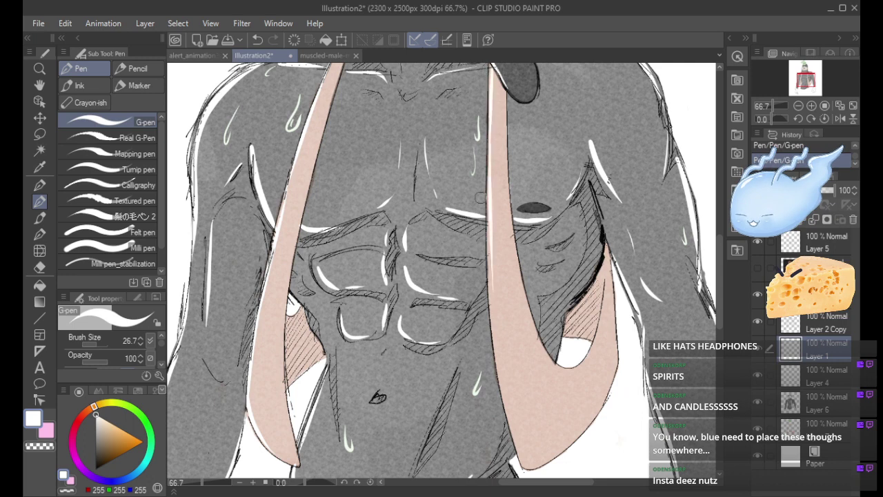
key("ctrl+z")
left_click_drag(489, 135, 488, 276)
left_click_drag(492, 231, 505, 411)
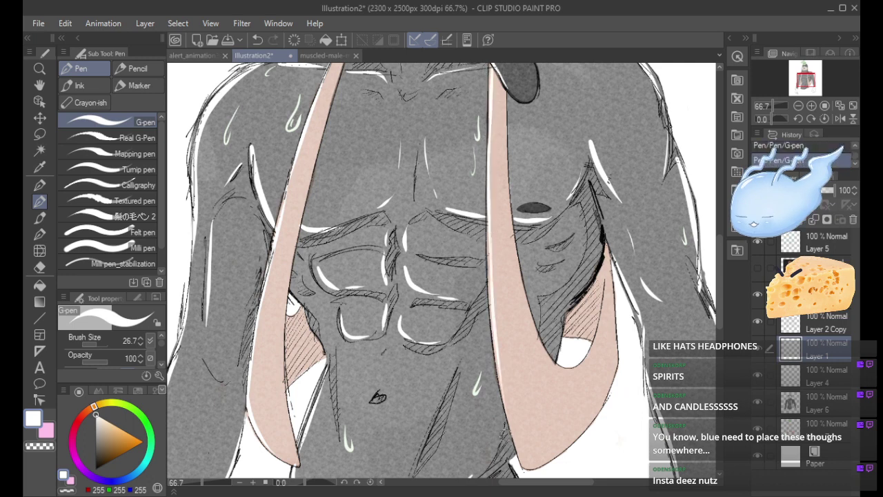
left_click_drag(495, 359, 522, 459)
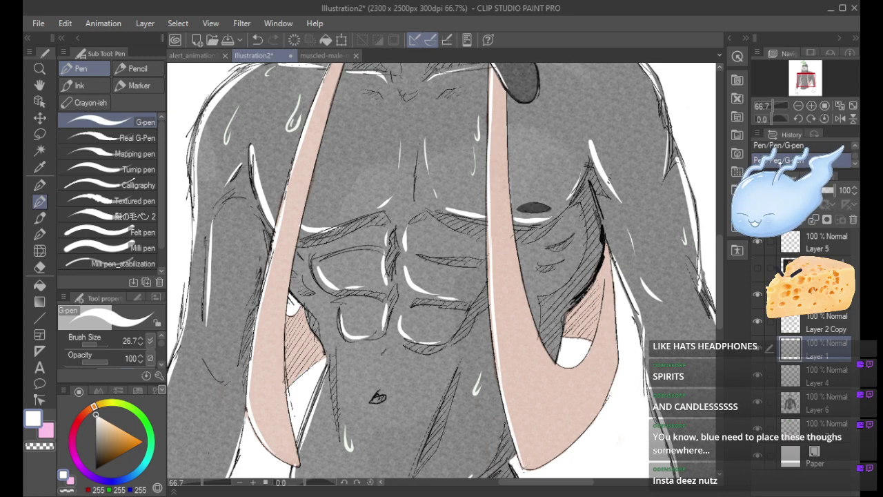
Erase the excess pink colour beside the long drooping ear above the shoulder on Layer 7.
left_click(798, 106)
left_click_drag(802, 75, 803, 67)
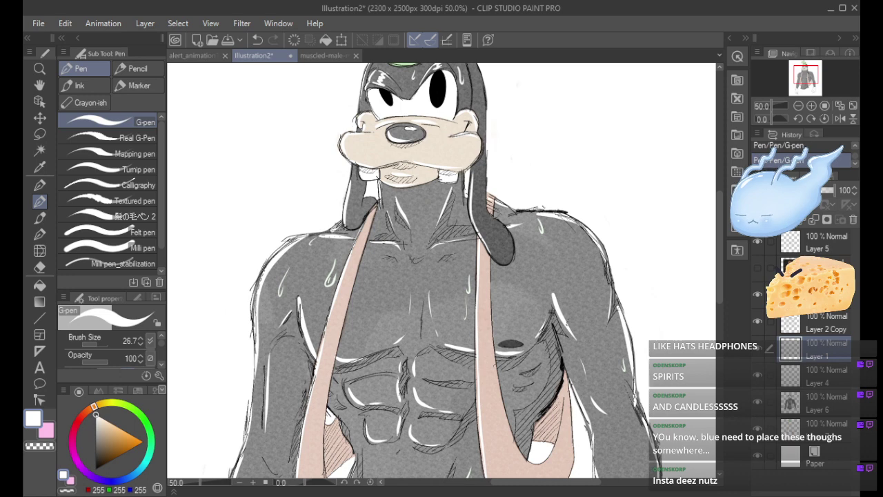
left_click(759, 405)
left_click(759, 404)
left_click(821, 403)
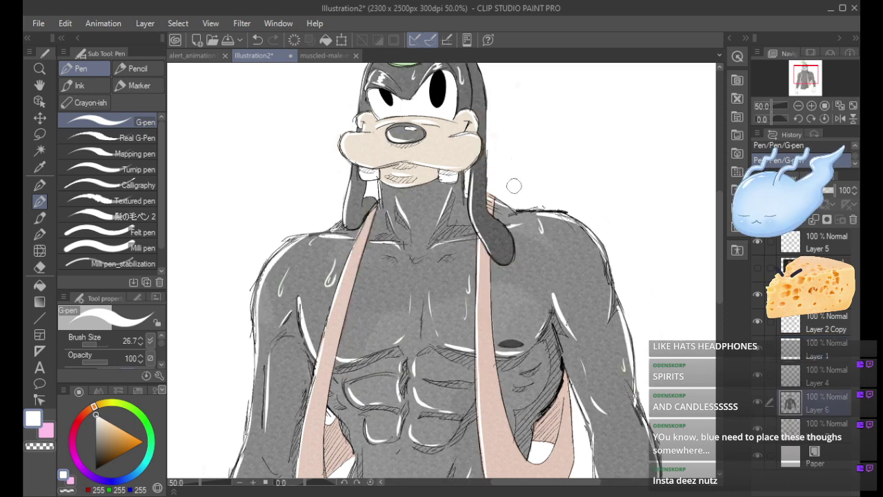
left_click(815, 431)
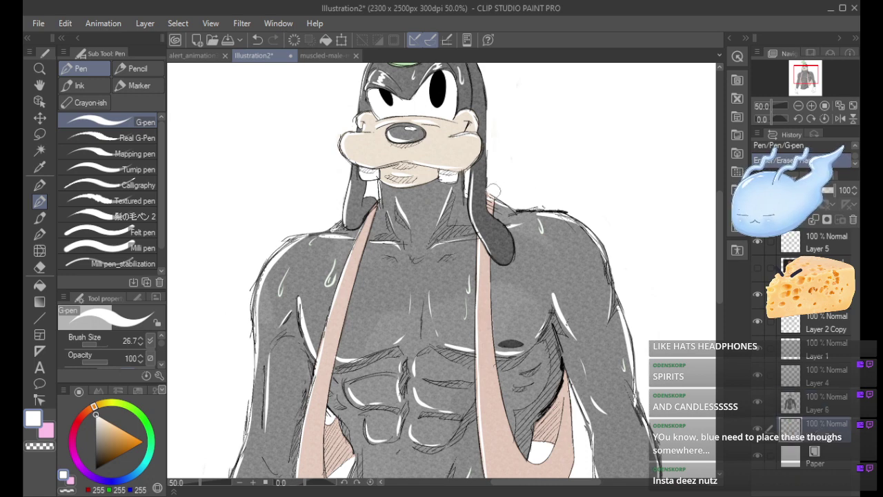
left_click_drag(495, 186, 493, 191)
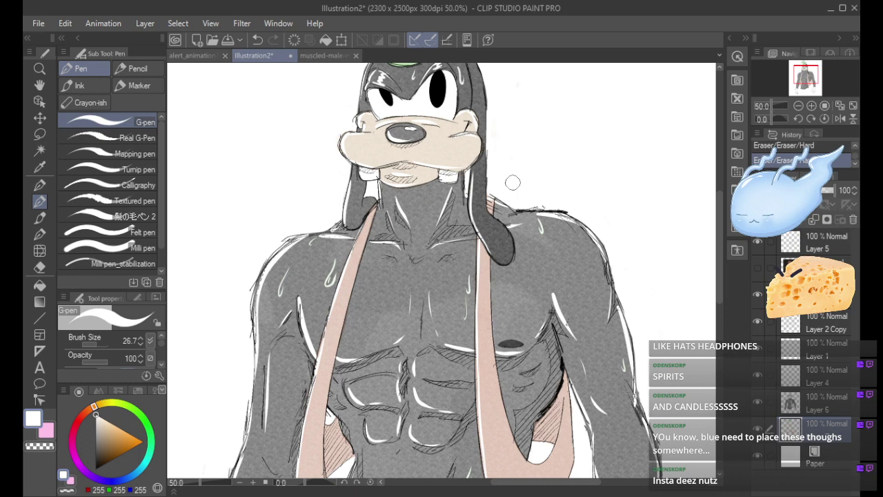
Check the highlights by toggling Layer 1's visibility and make that layer active again.
left_click(759, 350)
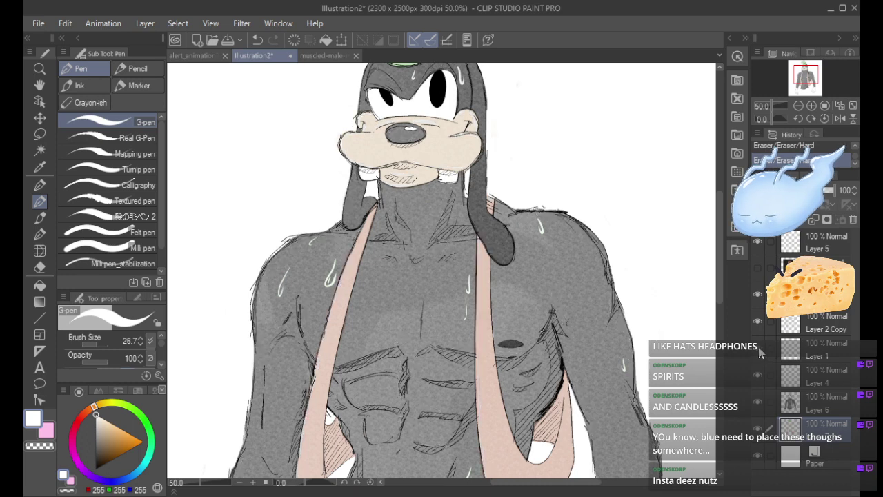
left_click(758, 349)
left_click(815, 352)
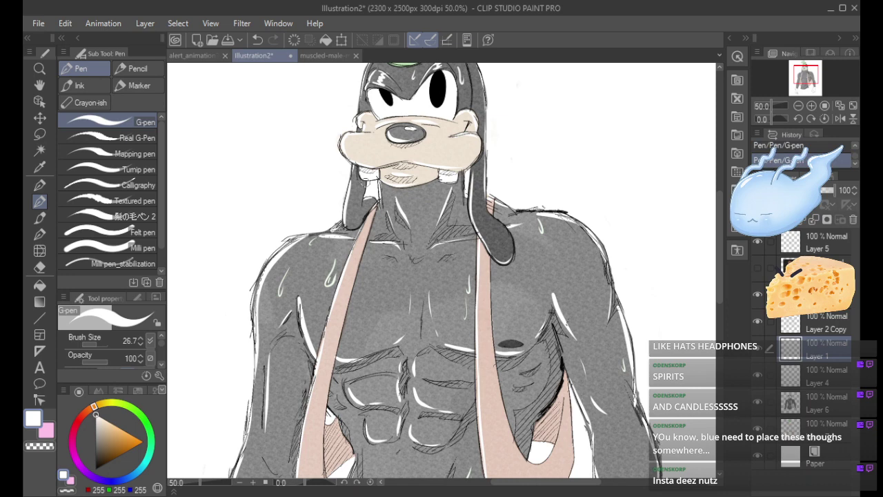
Make Layer 5 active with black as the drawing colour and the カスタムGペン <3 brush.
left_click_drag(722, 271, 720, 244)
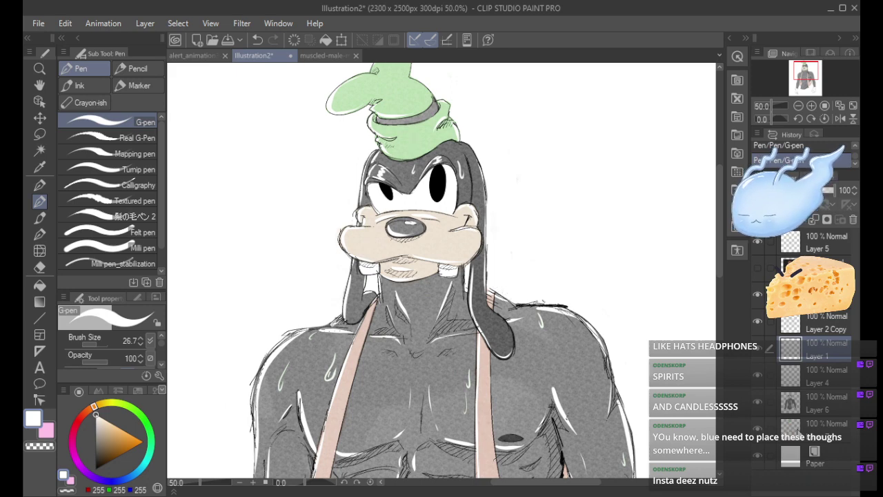
left_click(756, 242)
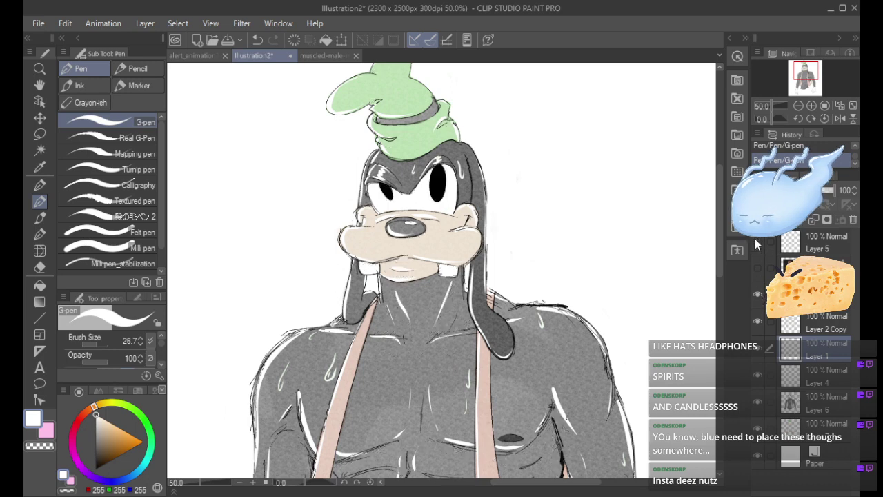
left_click(757, 242)
left_click(795, 243)
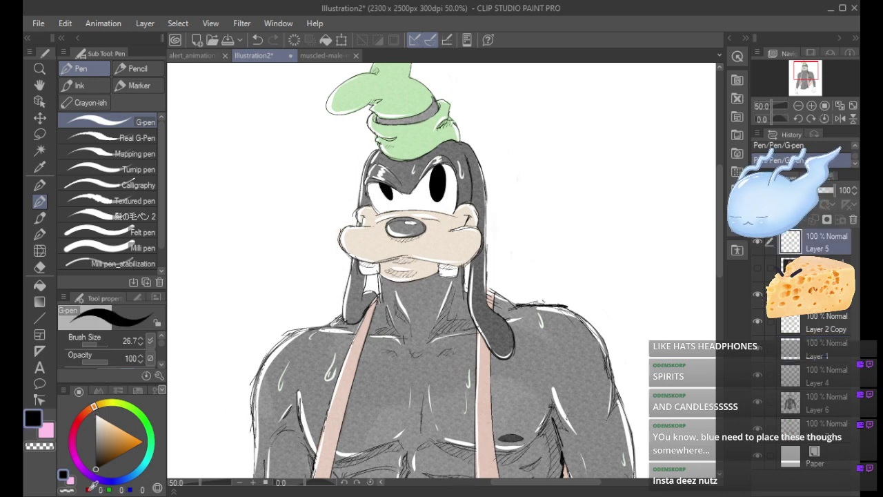
left_click(39, 185)
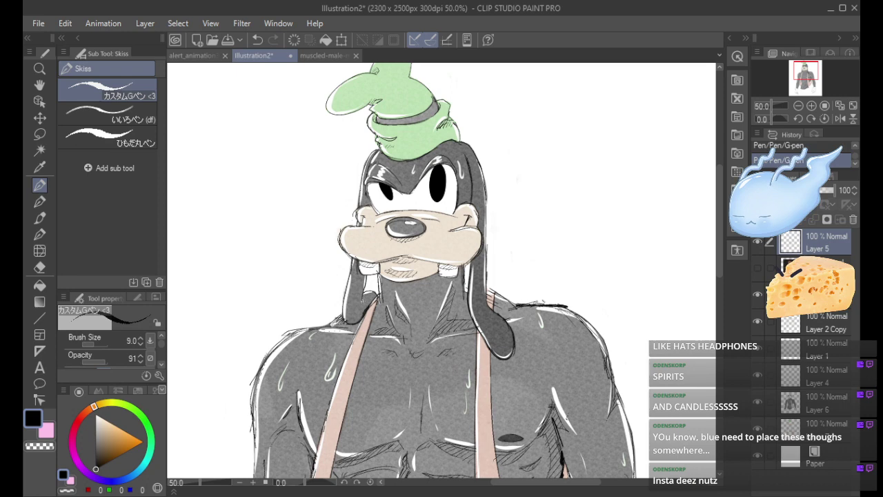
Draw short black shading strokes on the two drooping ears on Layer 5, comparing the figure with and without the last stroke.
left_click_drag(362, 293, 365, 300)
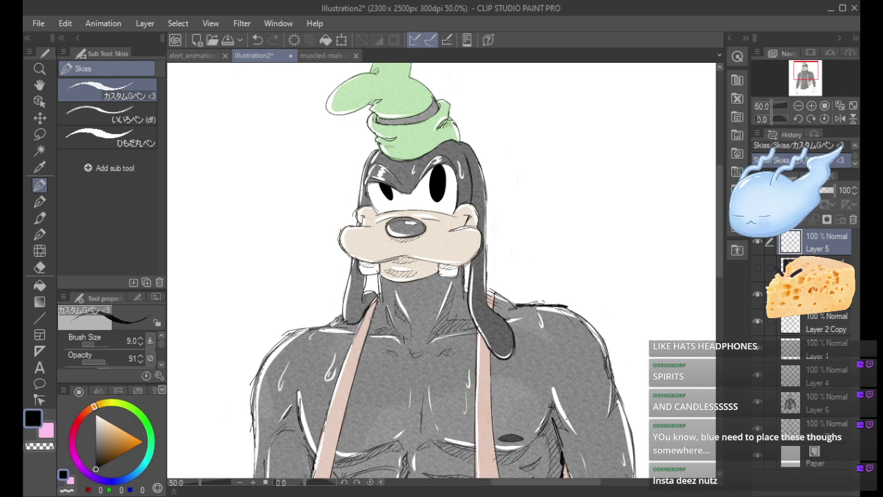
left_click_drag(484, 296, 488, 310)
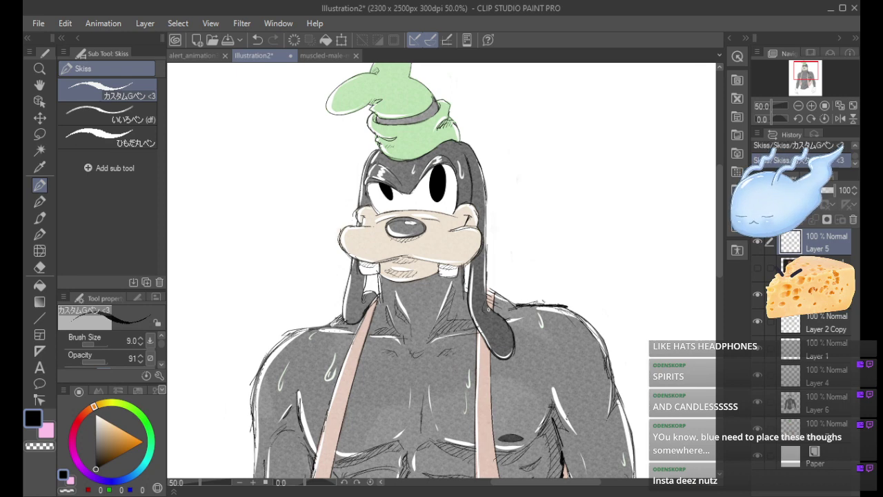
key("ctrl+z")
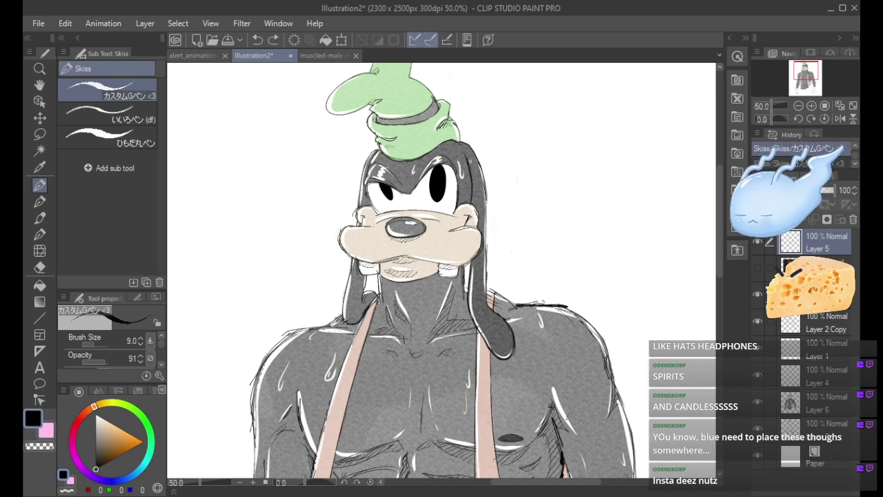
left_click_drag(470, 162, 477, 205)
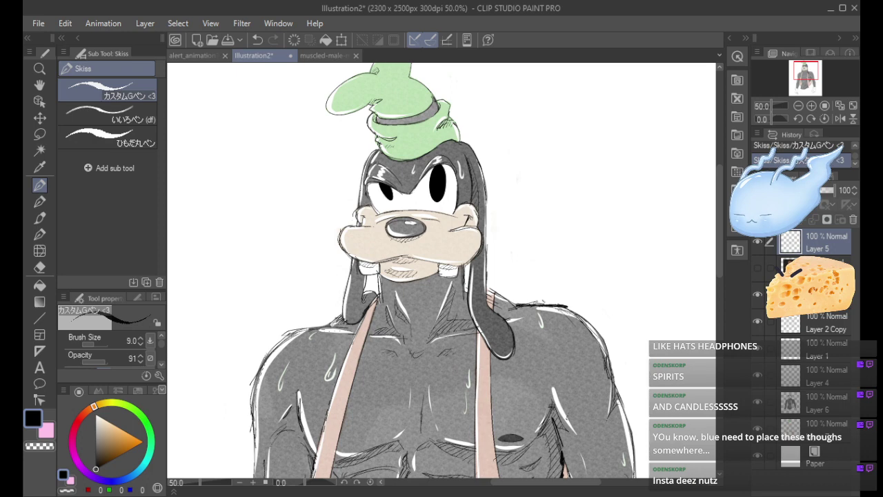
key("ctrl+z")
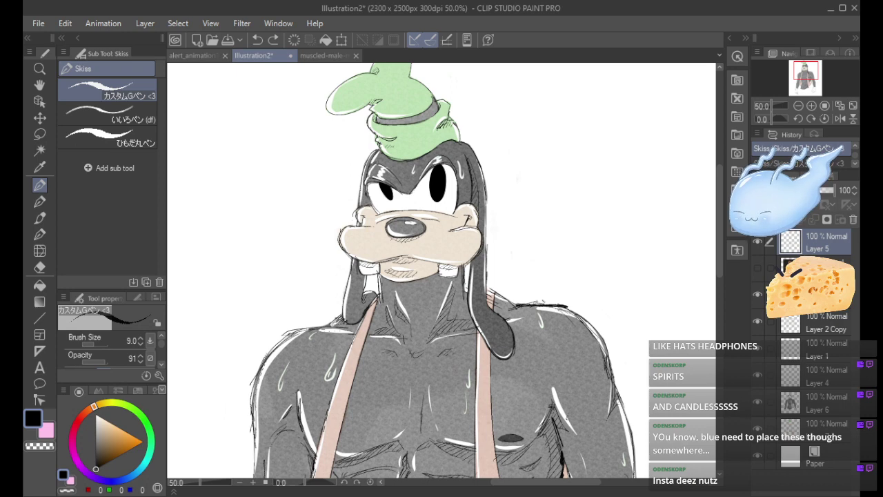
key("ctrl+y")
key("ctrl+z")
key("ctrl+y")
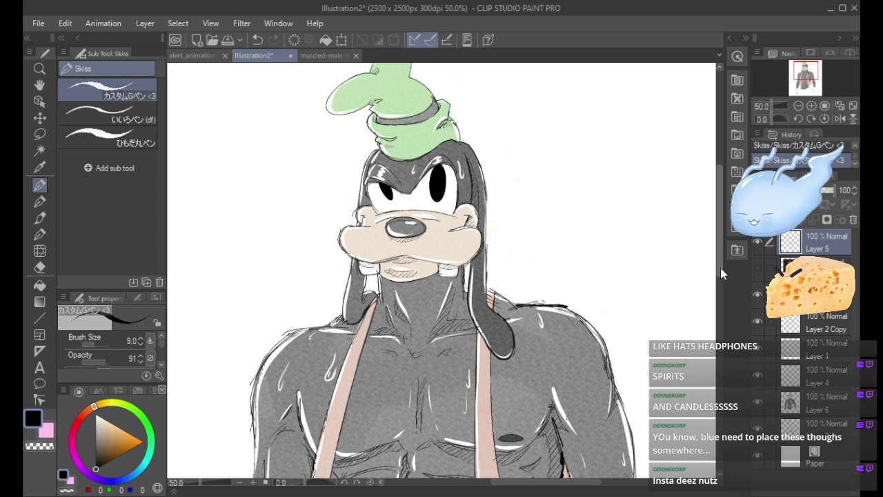
Examine the torso, the gloves and the whole figure, ending with a close view of the head and hat.
left_click_drag(720, 267, 722, 344)
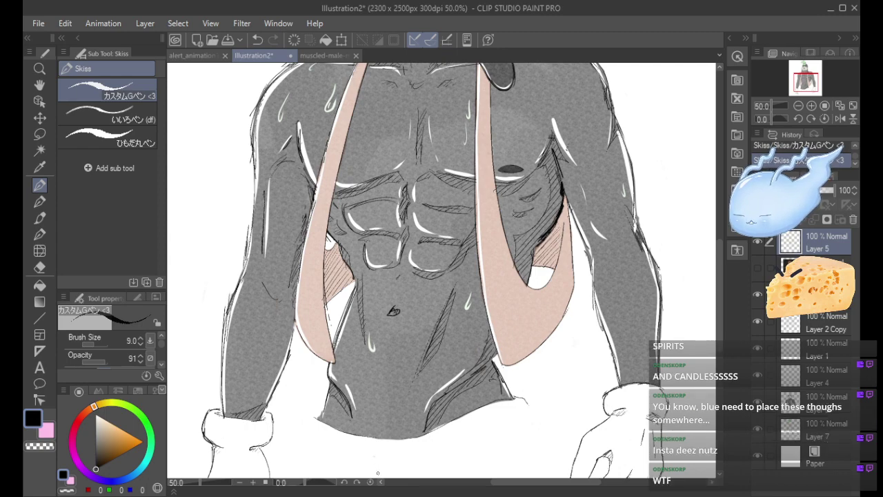
left_click_drag(722, 263, 719, 323)
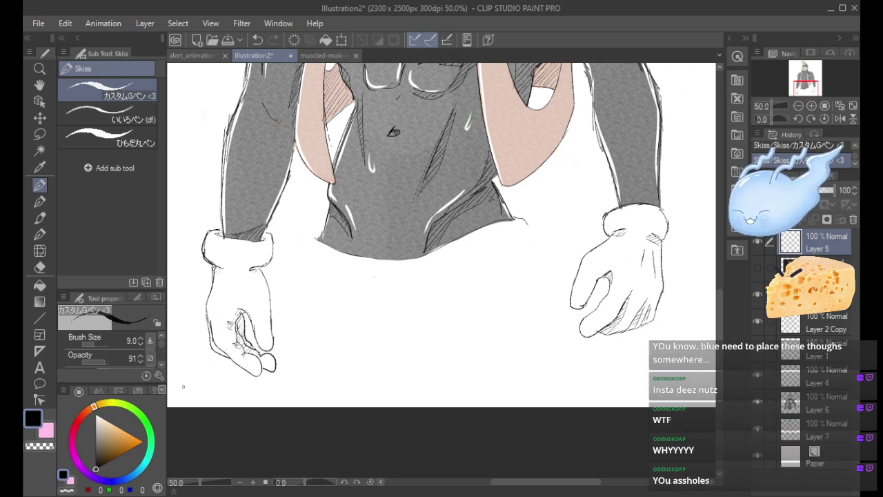
left_click(797, 106)
left_click(797, 106)
left_click_drag(805, 90, 806, 78)
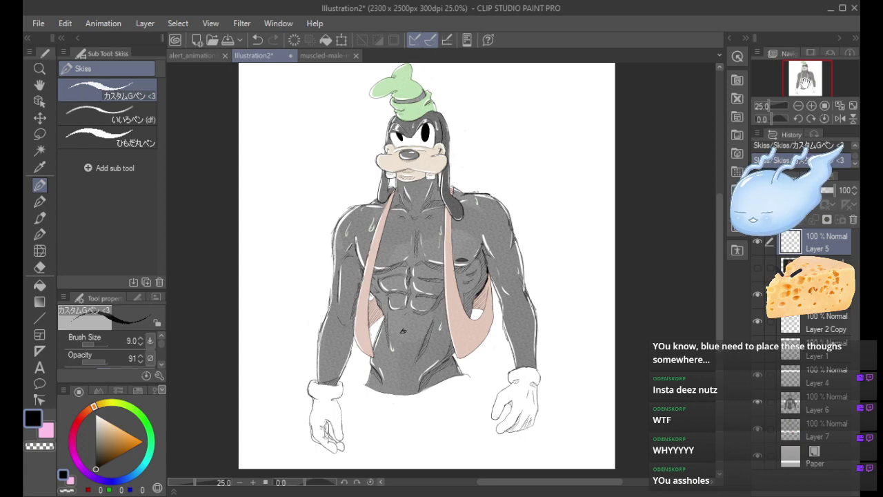
left_click_drag(805, 84, 802, 67)
left_click(811, 106)
left_click(811, 106)
left_click(811, 106)
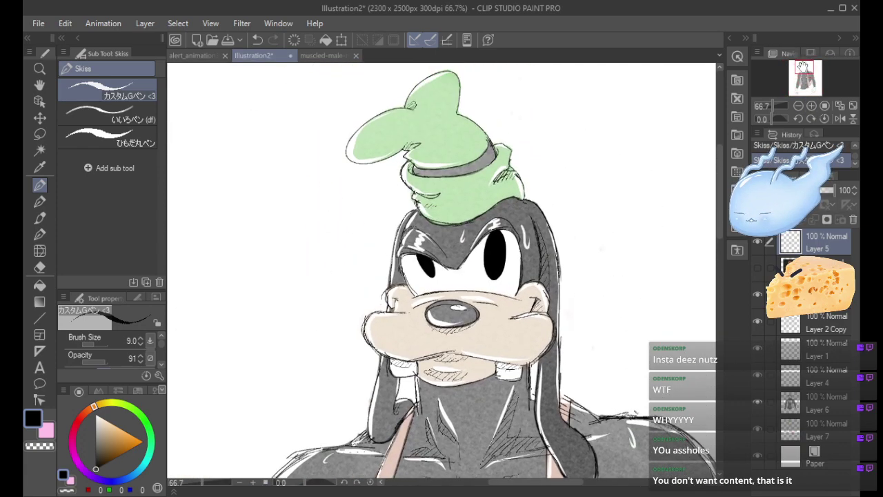
Check the visible layers by toggling them, make Layer 1 active and erase part of the hat area with the Hard eraser.
left_click(757, 294)
left_click(757, 294)
left_click(757, 321)
left_click(758, 320)
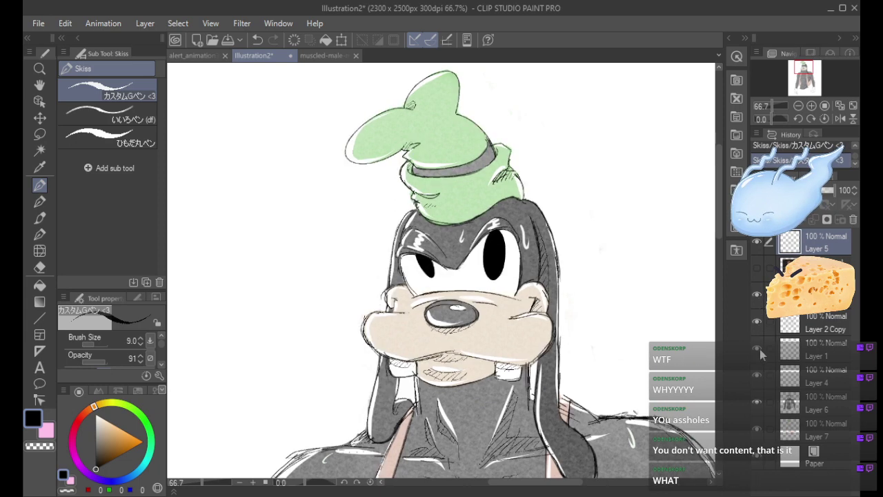
left_click(759, 349)
left_click(758, 349)
left_click(814, 349)
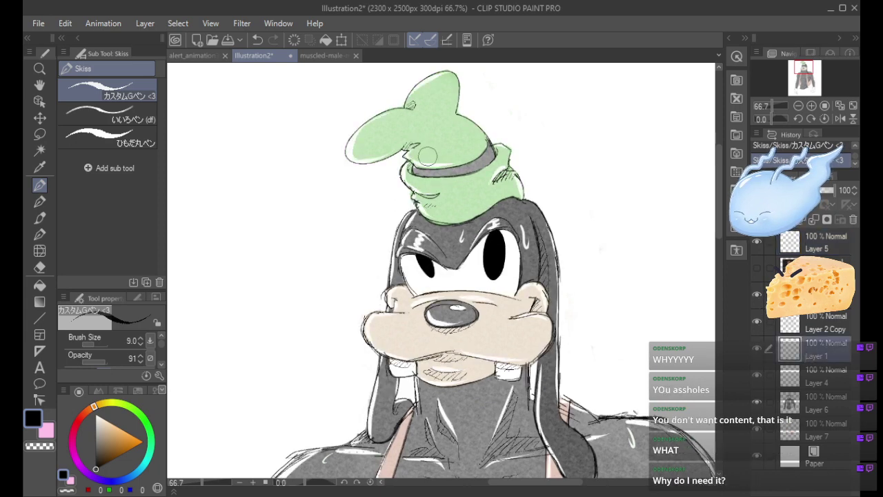
left_click_drag(459, 162, 448, 144)
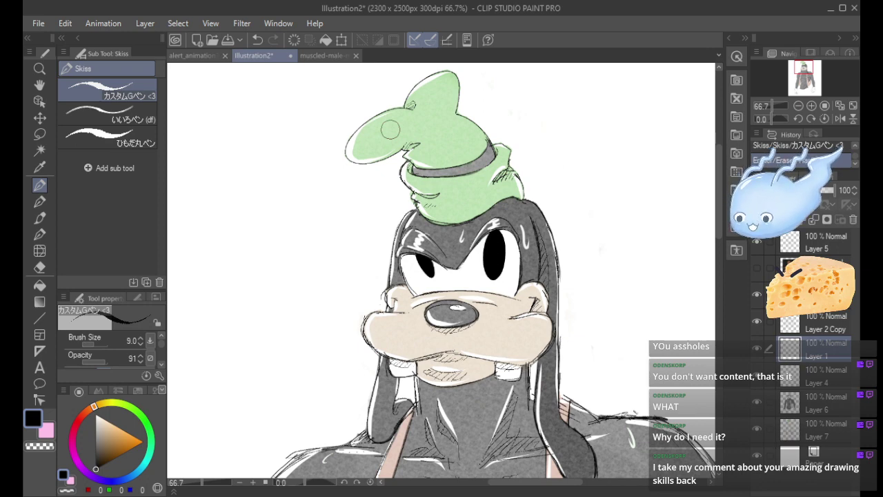
left_click(798, 106)
left_click(798, 106)
left_click(798, 105)
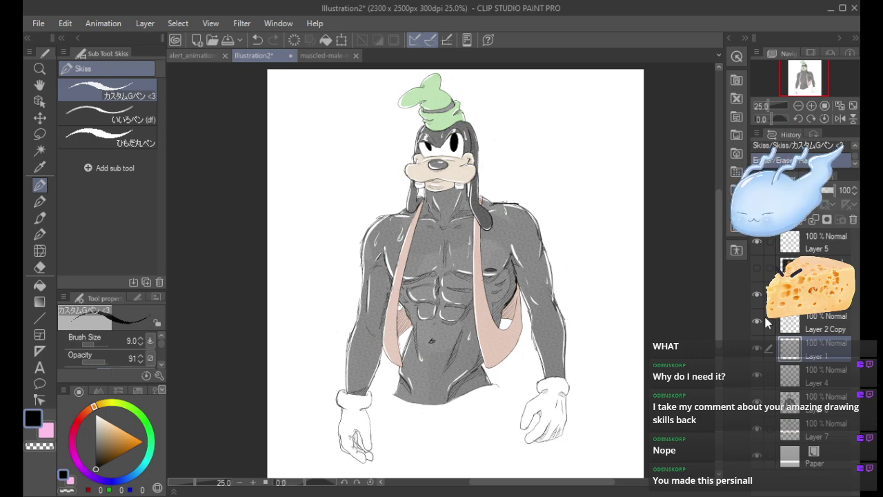
Add a new raster layer above Layer 5 and draw a speech bubble beside the head with the handwritten text "Goosh...".
left_click(793, 244)
left_click(761, 220)
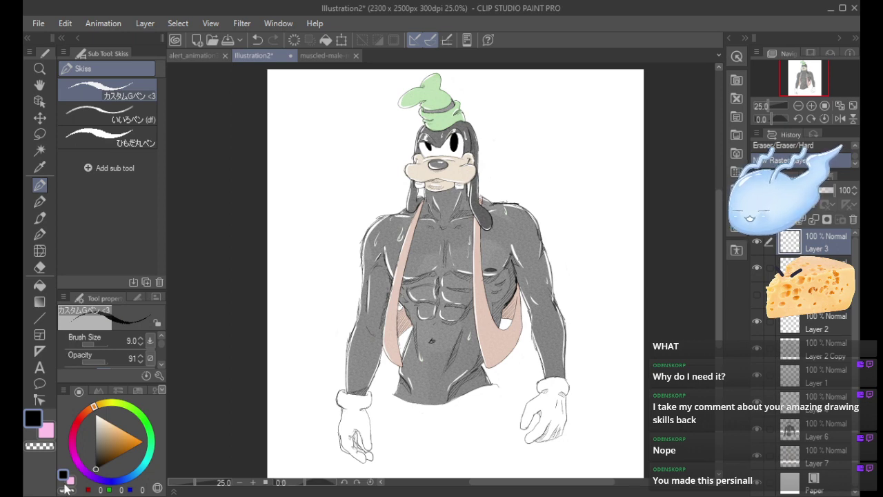
mouse_move(500, 161)
left_mouse_down()
mouse_move(517, 158)
mouse_move(524, 107)
mouse_move(558, 168)
mouse_move(519, 170)
mouse_move(498, 146)
mouse_move(572, 160)
mouse_move(523, 162)
left_mouse_up()
key("ctrl+z")
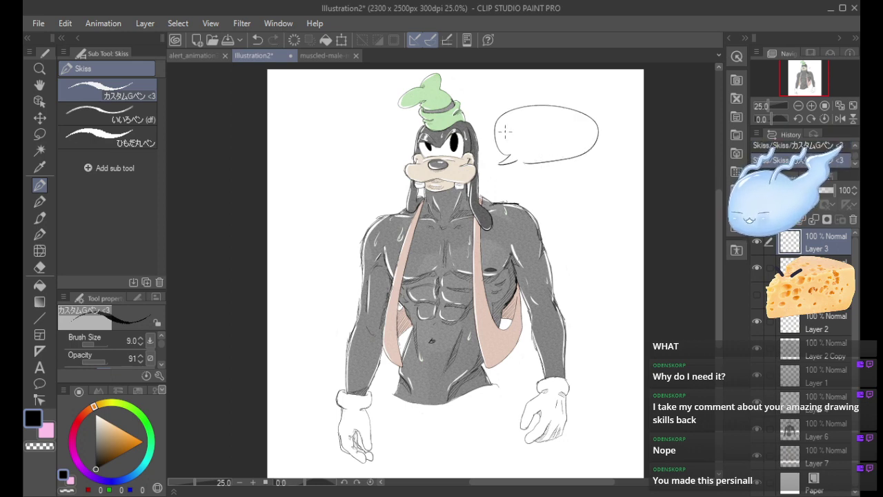
mouse_move(518, 124)
left_mouse_down()
mouse_move(522, 139)
mouse_move(523, 131)
mouse_move(552, 138)
left_mouse_up()
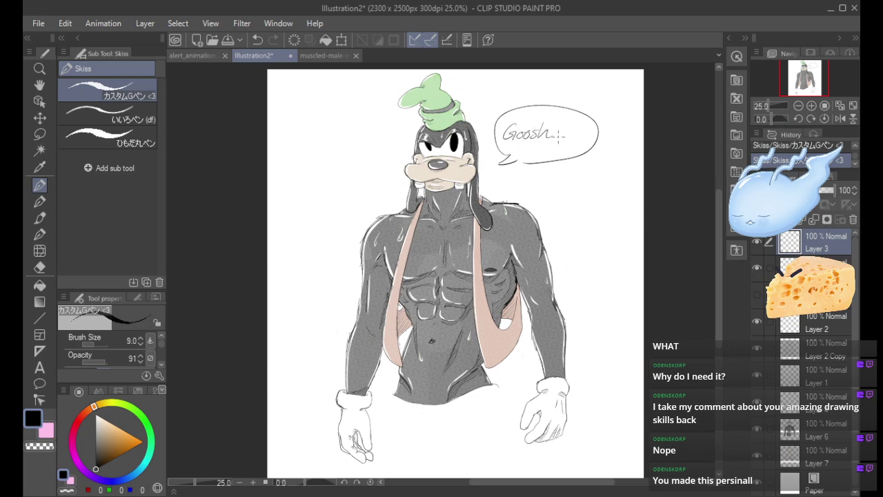
left_click(564, 138)
left_click(568, 137)
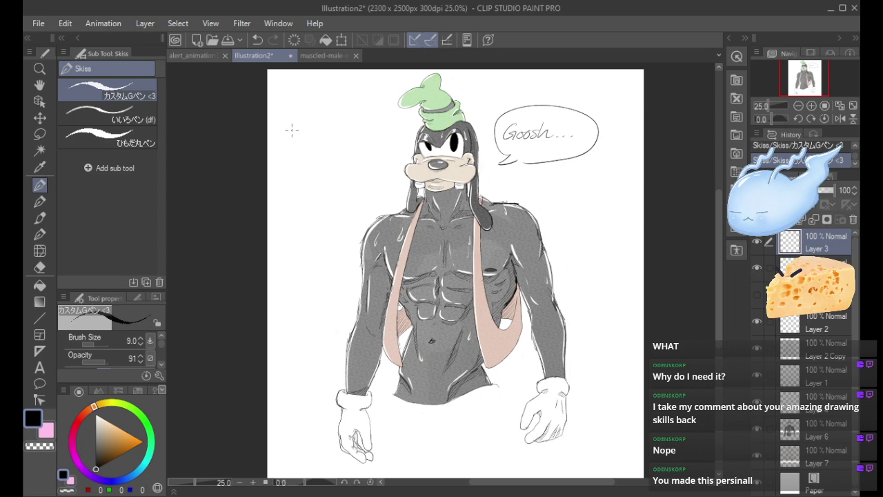
Try handwriting "Gawrsh" on the empty side of the head, and delete the layer holding the lettering and speech bubble.
mouse_move(293, 128)
left_mouse_down()
mouse_move(320, 149)
mouse_move(310, 138)
mouse_move(348, 141)
left_mouse_up()
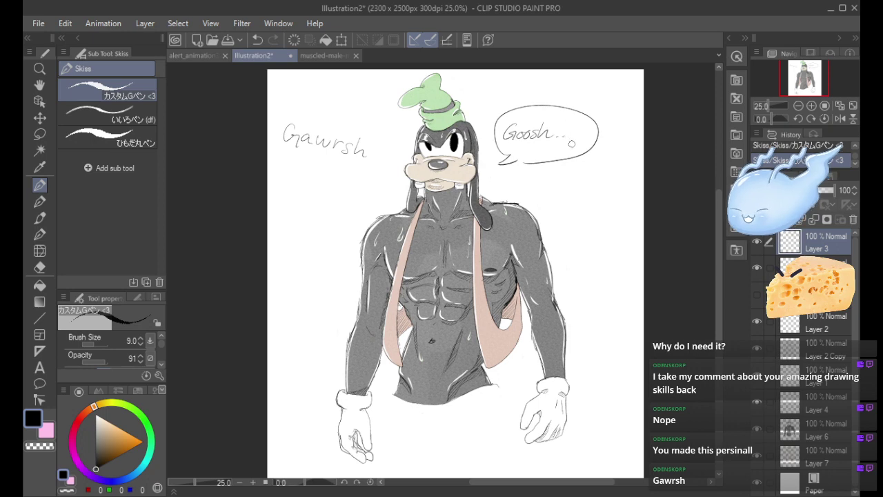
key("ctrl+z")
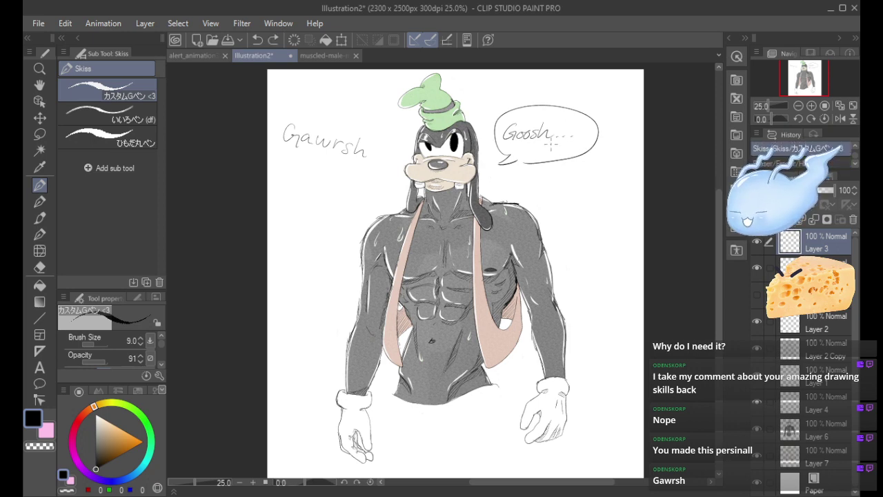
left_click(853, 219)
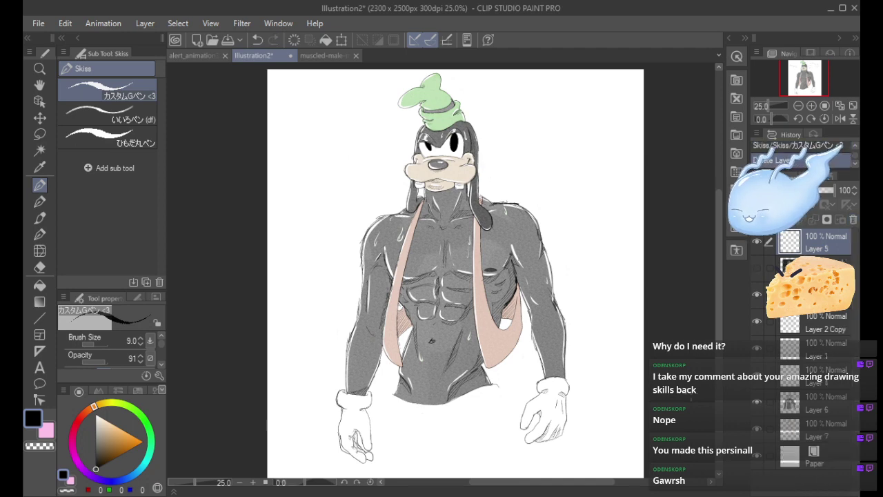
Add a new raster layer and place it below Layer 7, directly above the Paper layer.
left_click(798, 105)
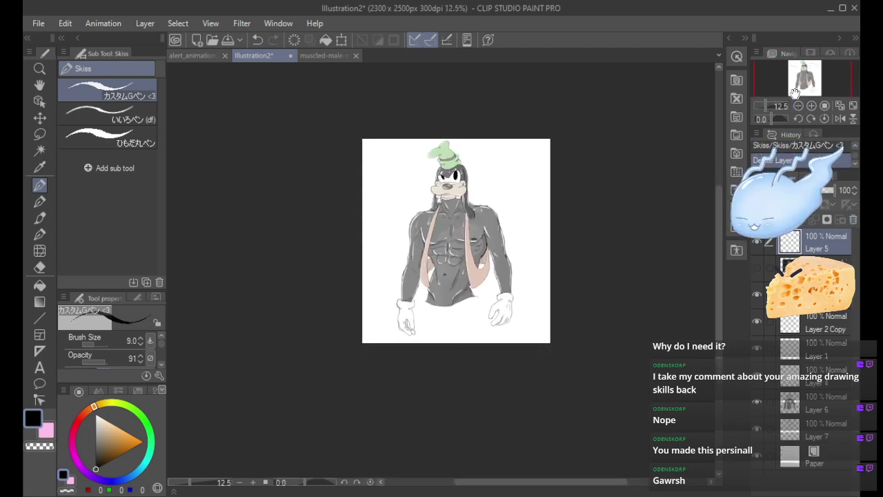
left_click(830, 431)
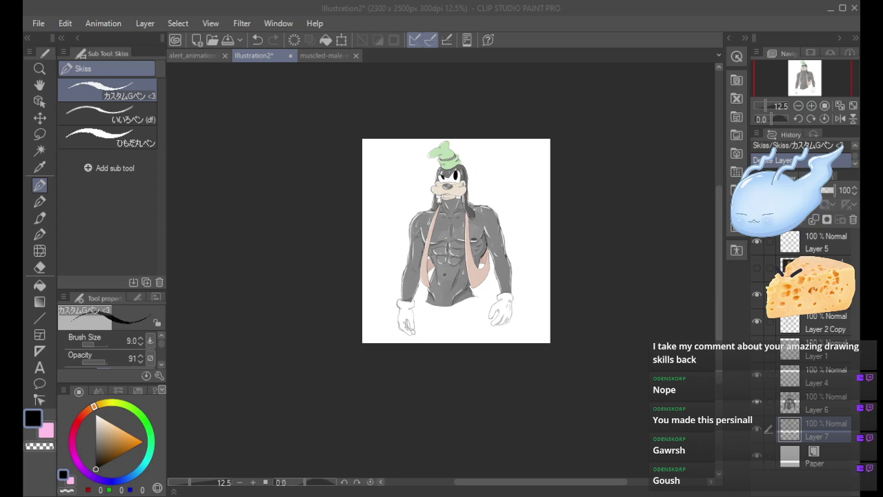
left_click(761, 219)
left_click_drag(828, 432, 830, 463)
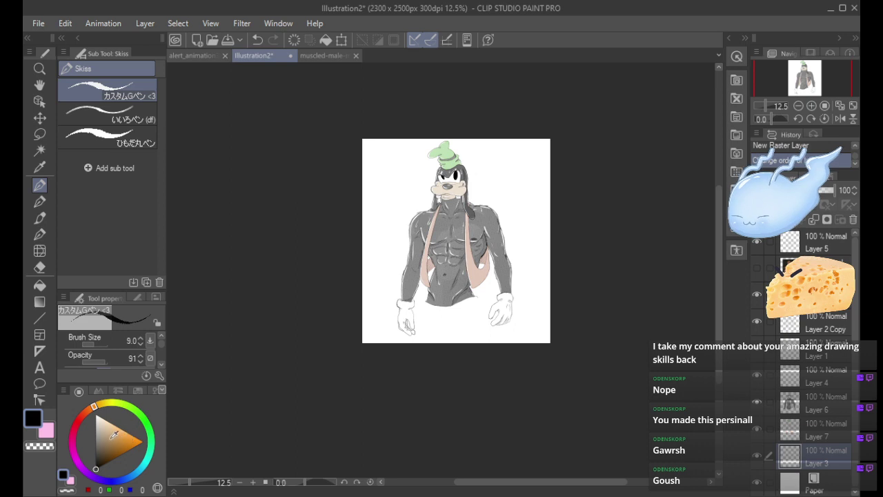
Fill the new background layer with a dusty pink, RGB 193, 138, 145.
left_click(85, 416)
left_click(76, 426)
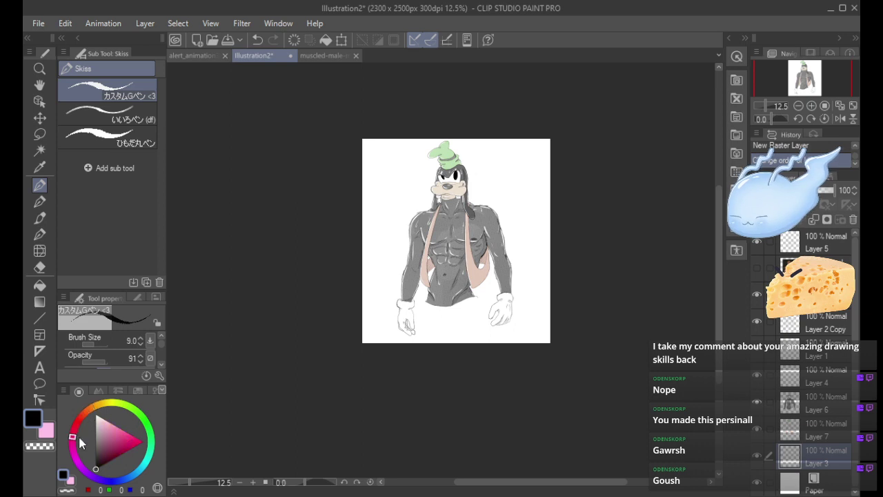
left_click(110, 444)
mouse_move(109, 444)
left_mouse_down()
mouse_move(113, 423)
mouse_move(106, 433)
left_mouse_up()
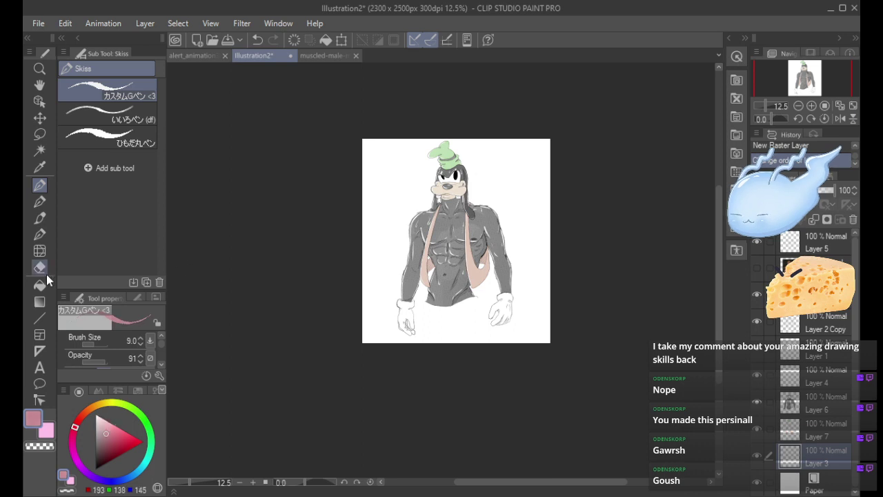
left_click(40, 285)
left_click(531, 304)
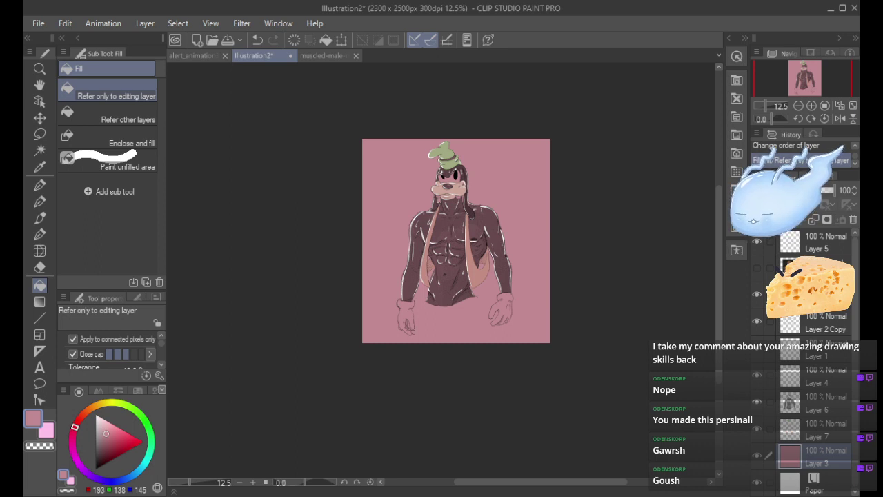
left_click(811, 106)
left_click(811, 107)
left_click_drag(804, 83, 806, 78)
left_click(798, 107)
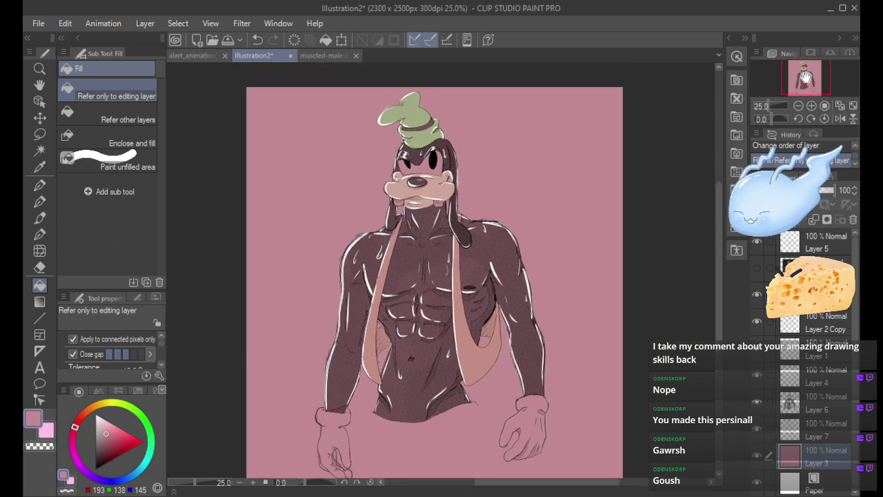
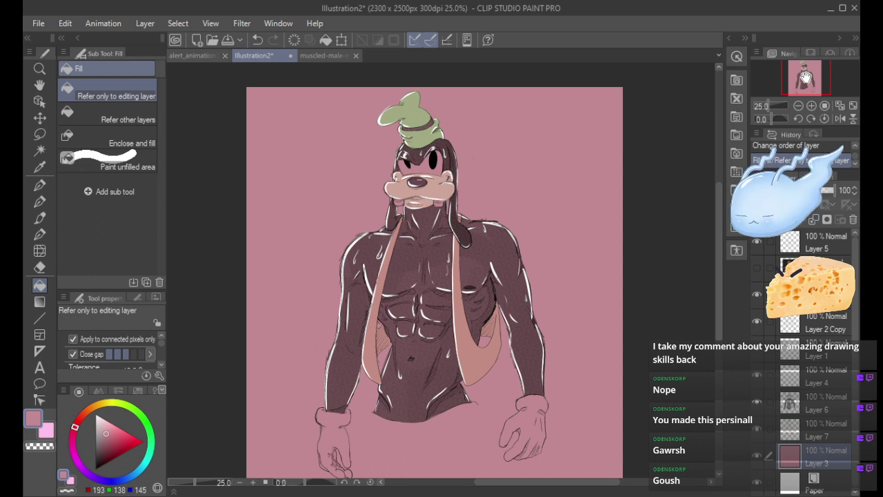
Save the illustration under the file name goofy1.
left_click(38, 24)
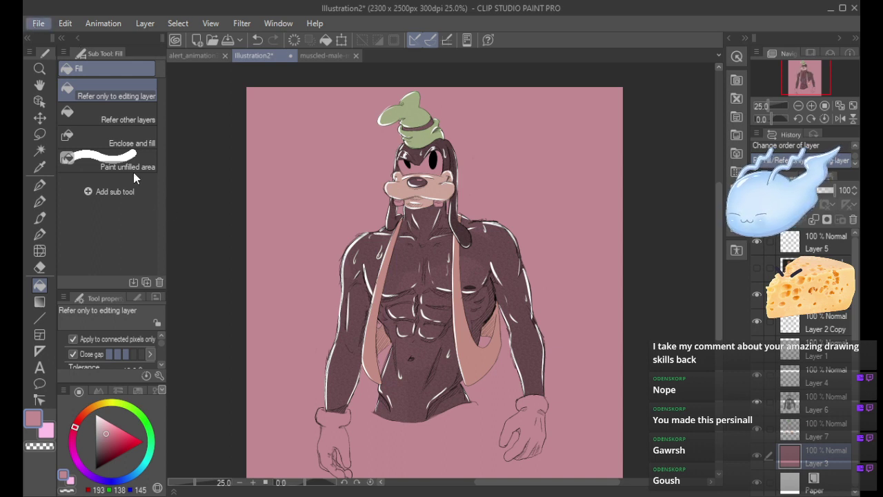
left_click(122, 121)
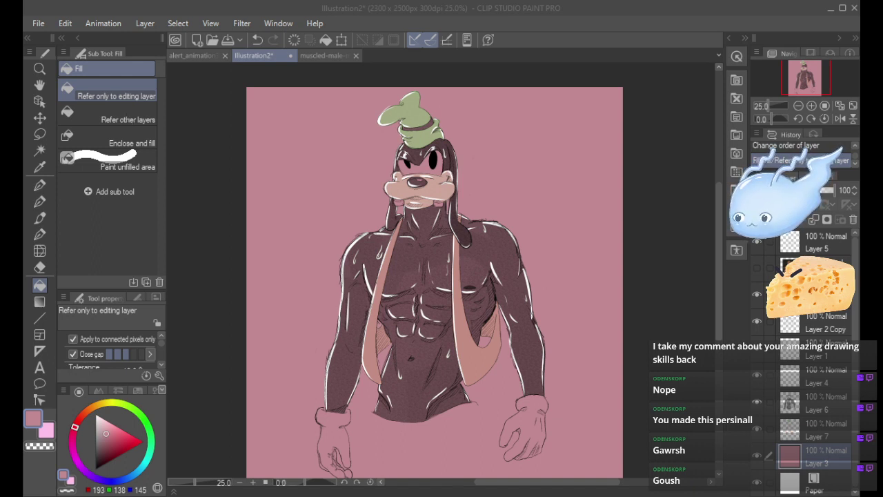
key("Return")
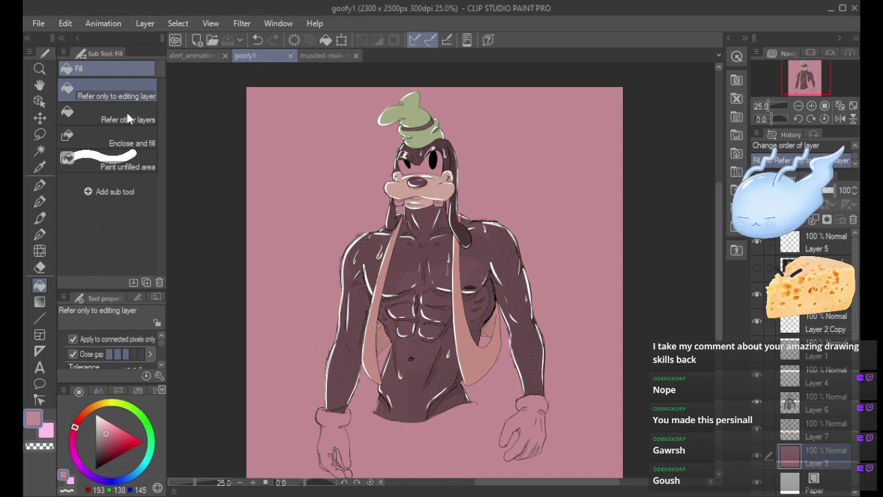
Delete the hidden layer below Layer 5 and merge all layers from Layer 5 down to Layer 7 into one.
left_click(821, 419)
left_click(828, 264)
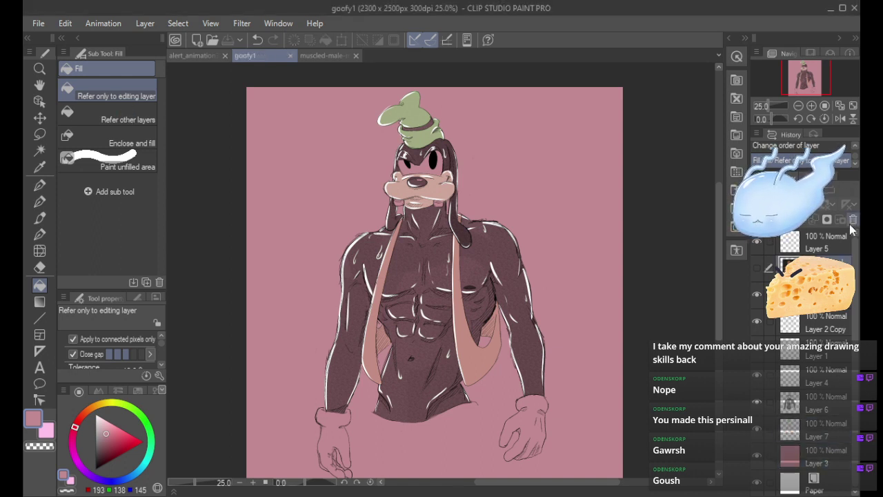
left_click(852, 220)
left_click(825, 414, "shift")
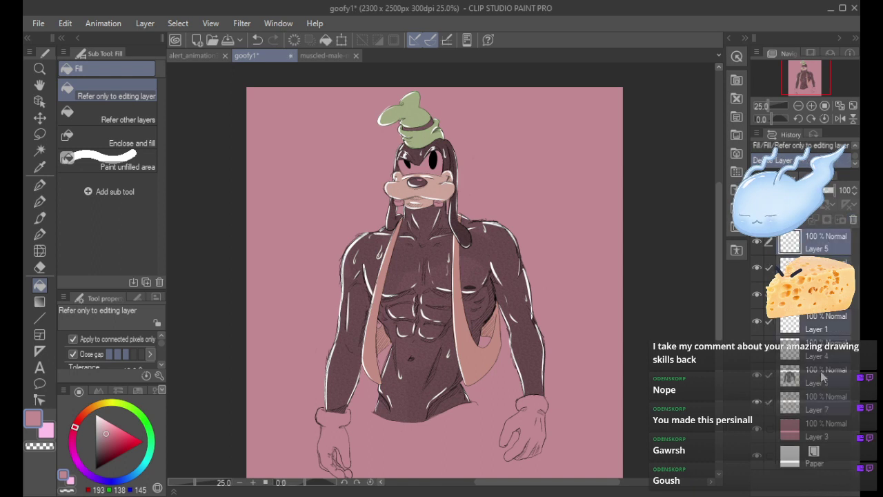
key("shift+alt+e")
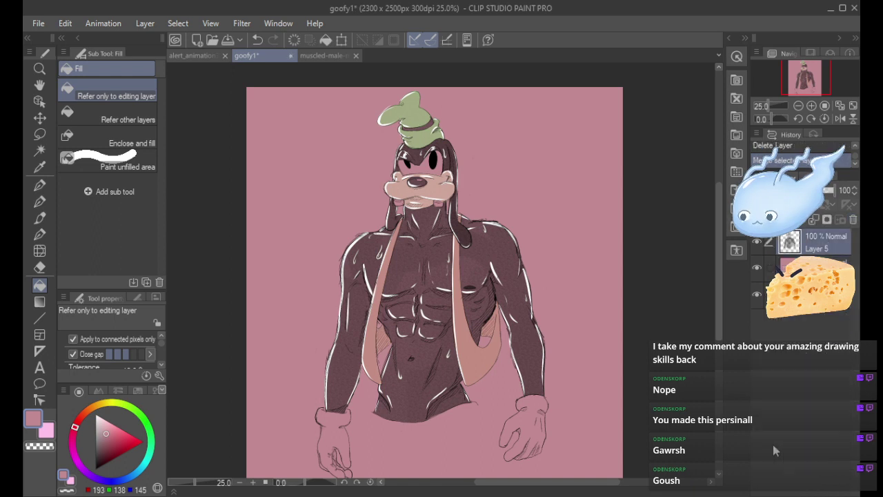
Auto-select the area around the character, using the selection for referred layers, and try clearing it on Layer 5.
left_click(40, 150)
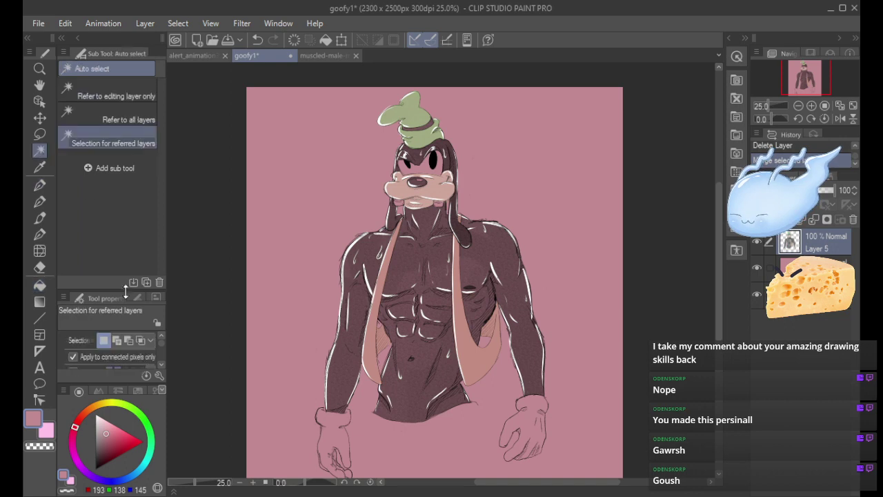
left_click(572, 248)
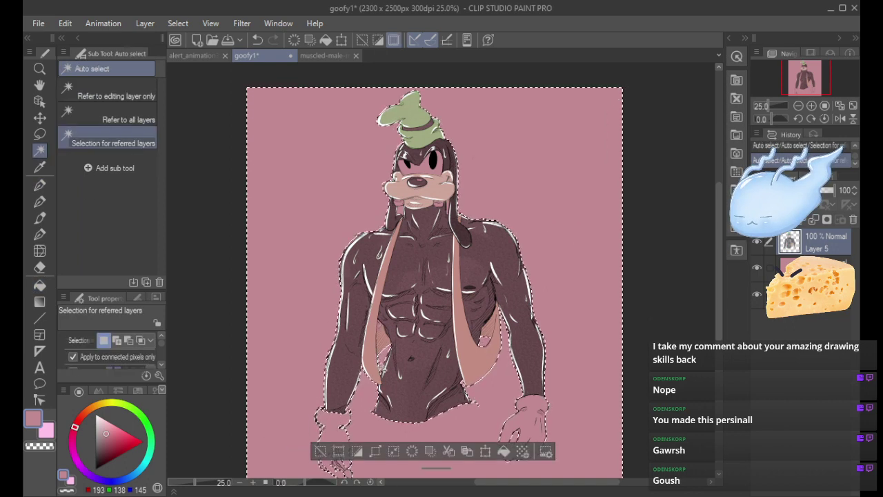
key("ctrl+z")
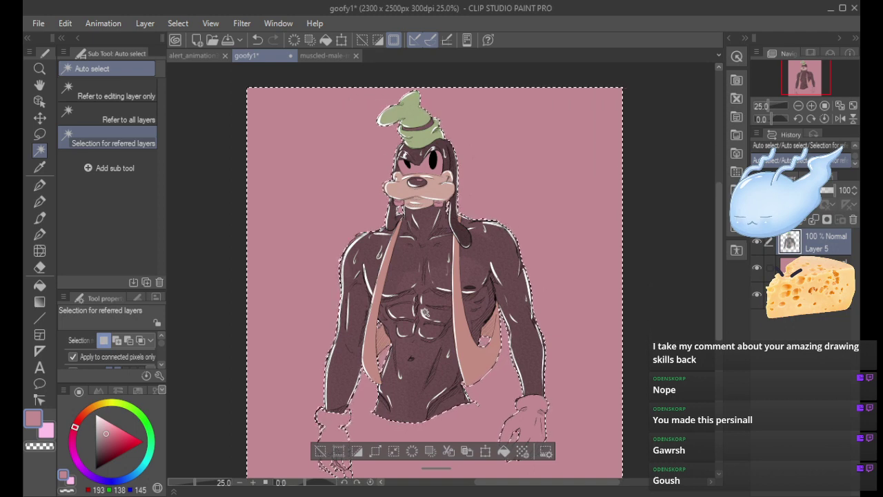
scroll(718, 270, "down", 3)
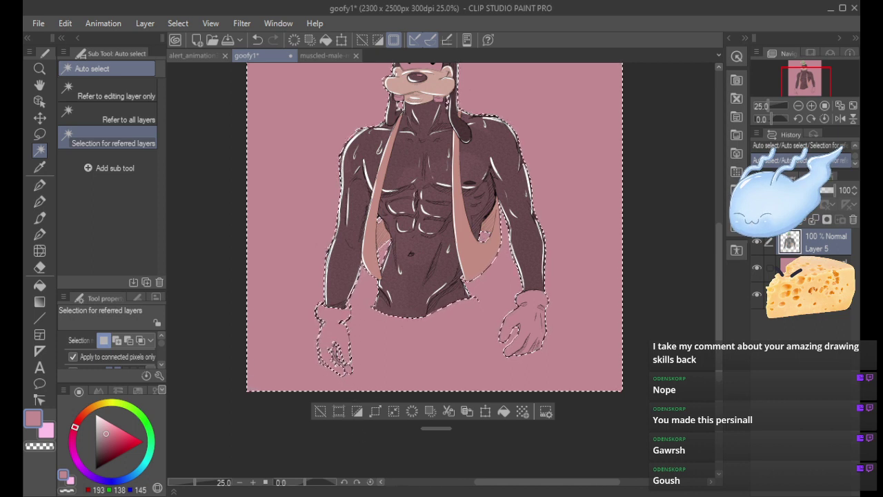
left_click(409, 417)
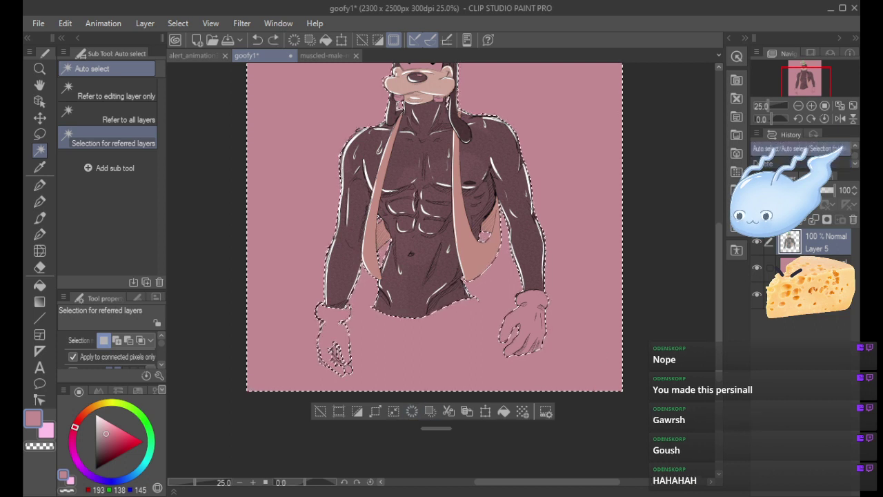
key("ctrl+z")
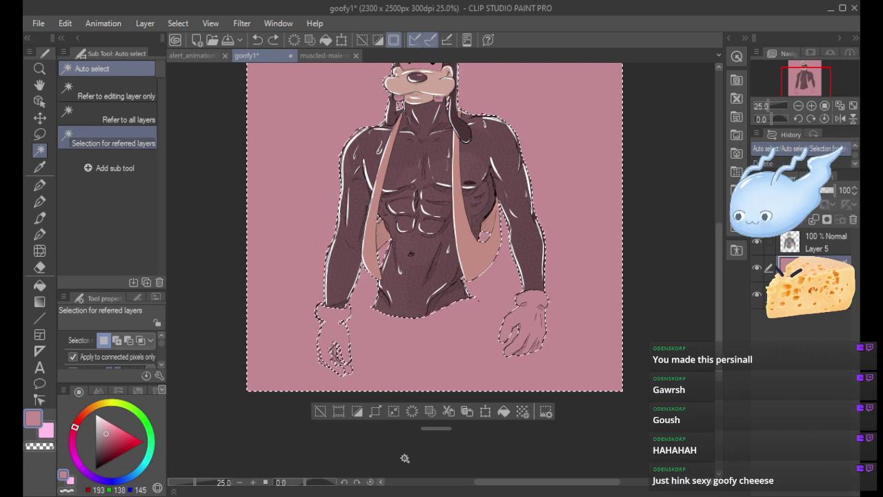
Try clearing the pink background layer beneath the character with the inverted selection, undo the deletion and deselect.
left_click(320, 412)
key("ctrl+z")
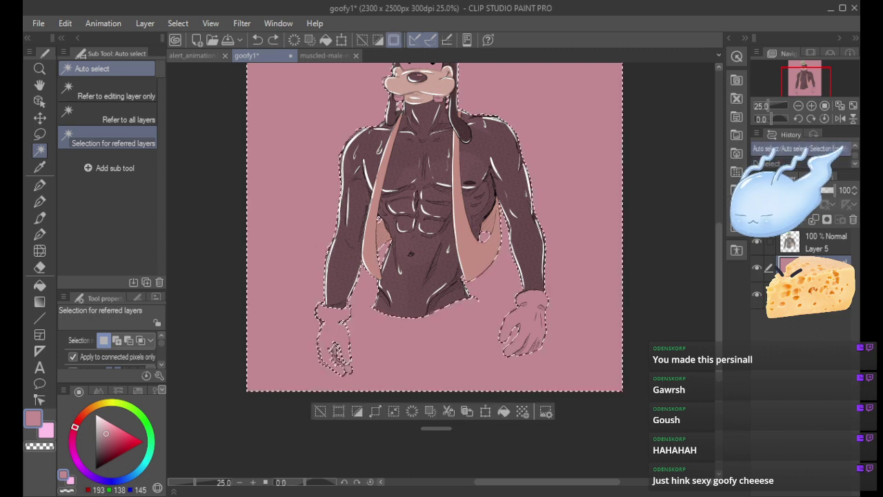
left_click(178, 23)
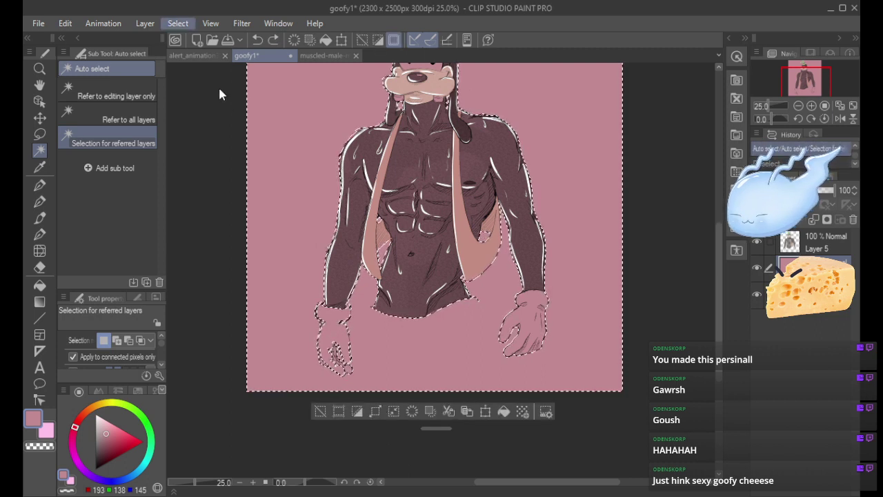
left_click(219, 89)
key("Delete")
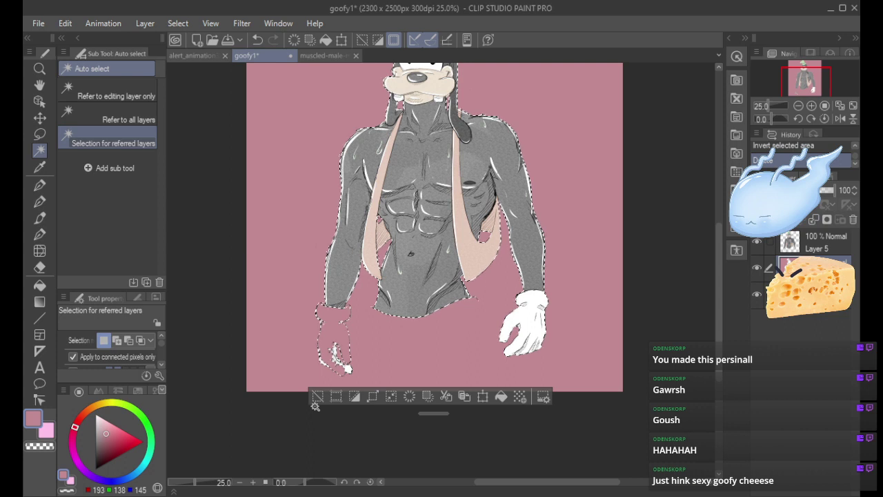
left_click(317, 396)
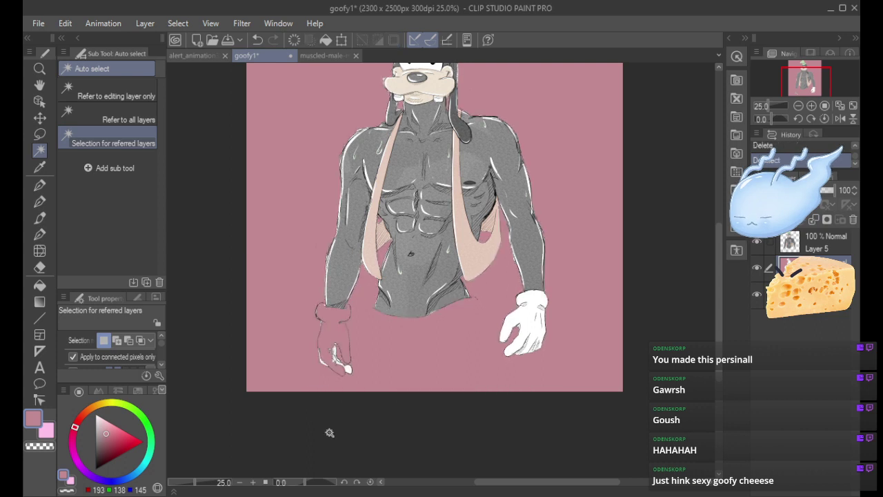
key("ctrl+z")
key("ctrl+z")
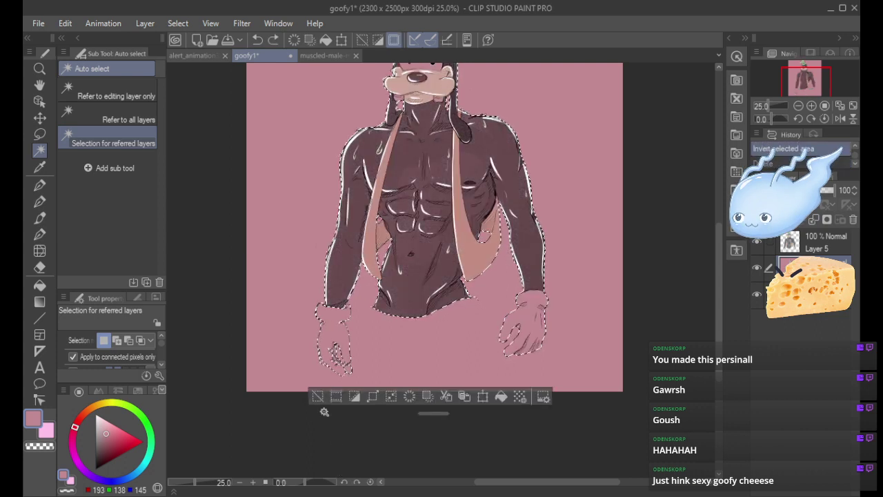
left_click(317, 397)
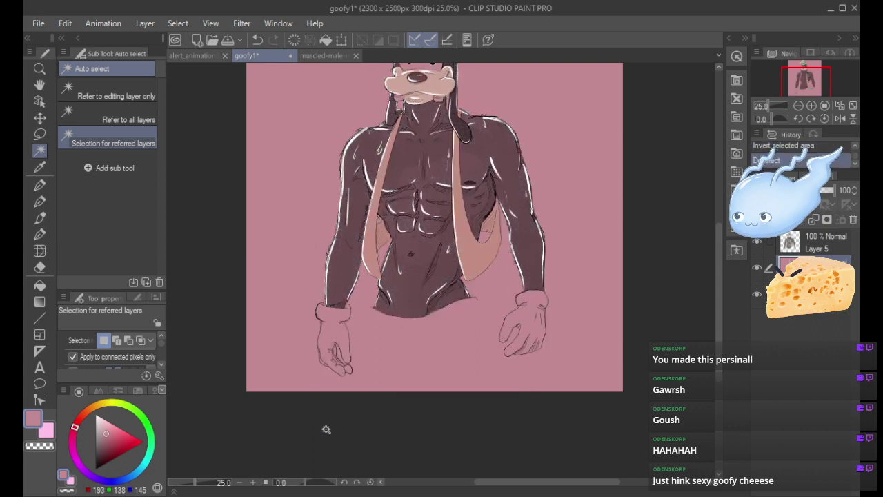
Set the drawing colour to white, RGB 255, 255, 255, and choose the G-pen for colouring the gloves.
left_click(39, 185)
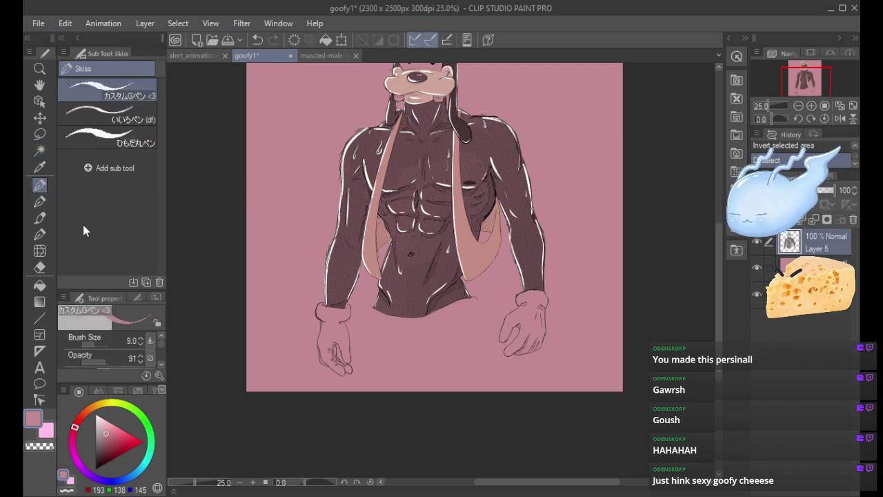
left_click(95, 415)
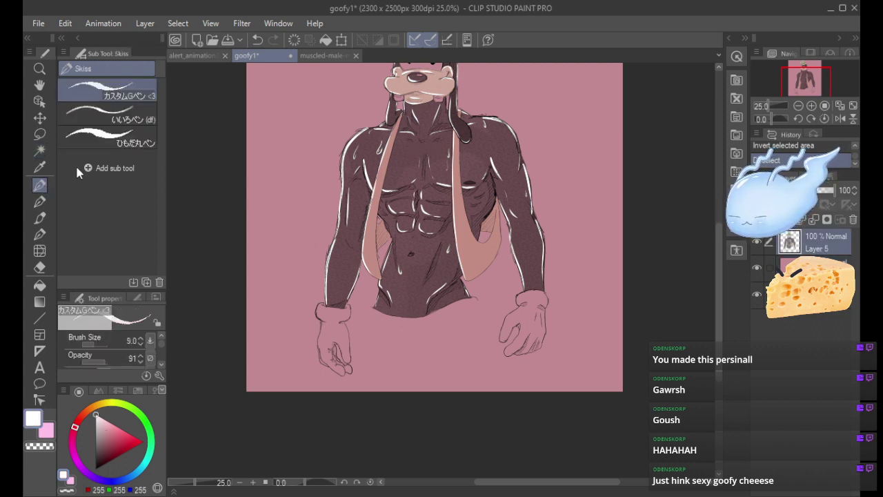
left_click(39, 202)
left_click(39, 204)
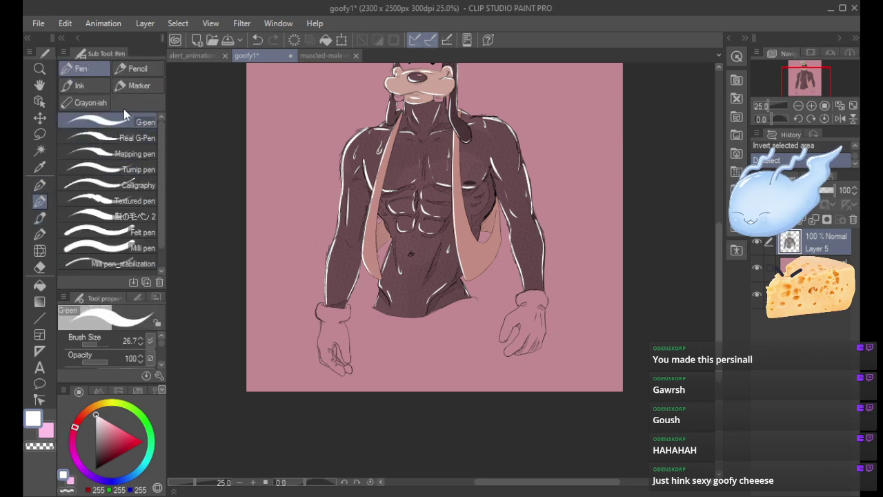
left_click(811, 105)
left_click(811, 106)
left_click(803, 84)
left_click_drag(804, 83, 801, 85)
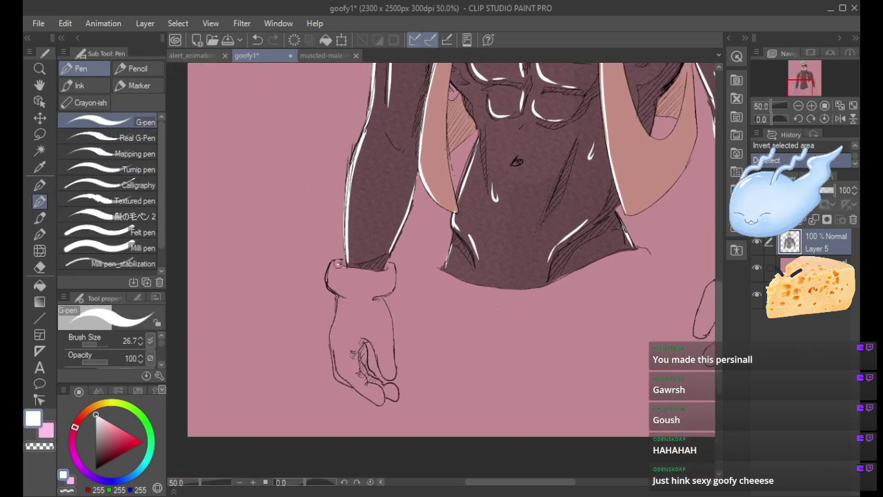
Try a white G-pen stroke on the cuff of the glove on the drawing's left side and undo it.
mouse_move(336, 266)
left_mouse_down()
mouse_move(333, 286)
mouse_move(332, 275)
left_mouse_up()
key("ctrl+z")
key("ctrl+z")
key("ctrl+z")
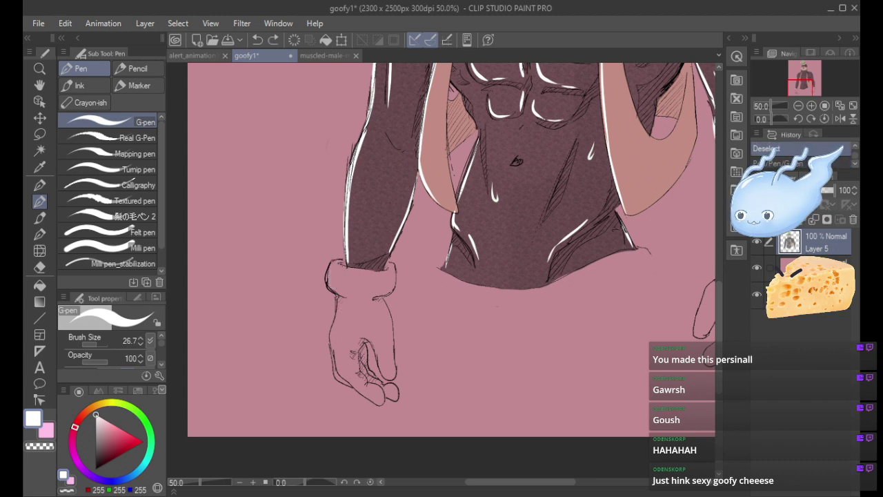
mouse_move(814, 249)
left_mouse_down()
mouse_move(800, 282)
mouse_move(809, 243)
left_mouse_up()
left_click(759, 268)
left_click(757, 268)
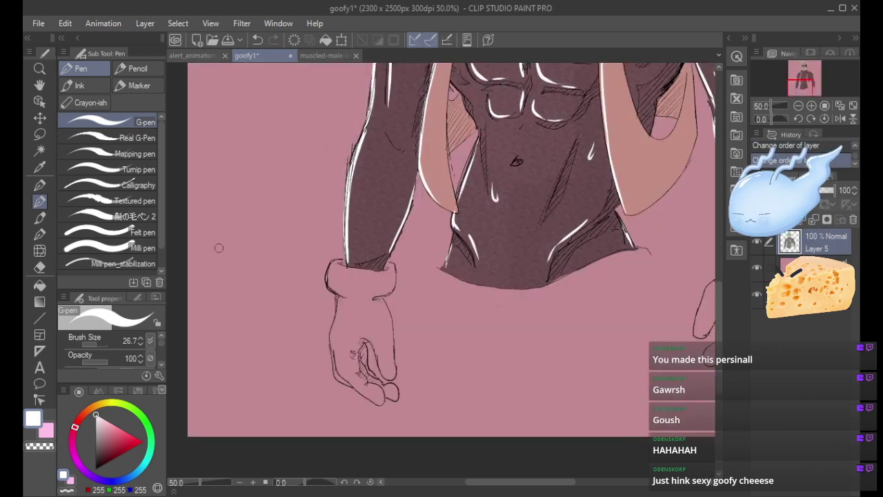
Paint the glove on the drawing's left side white with the Wet blotting ink brush on a new layer below Layer 5.
left_click(39, 233)
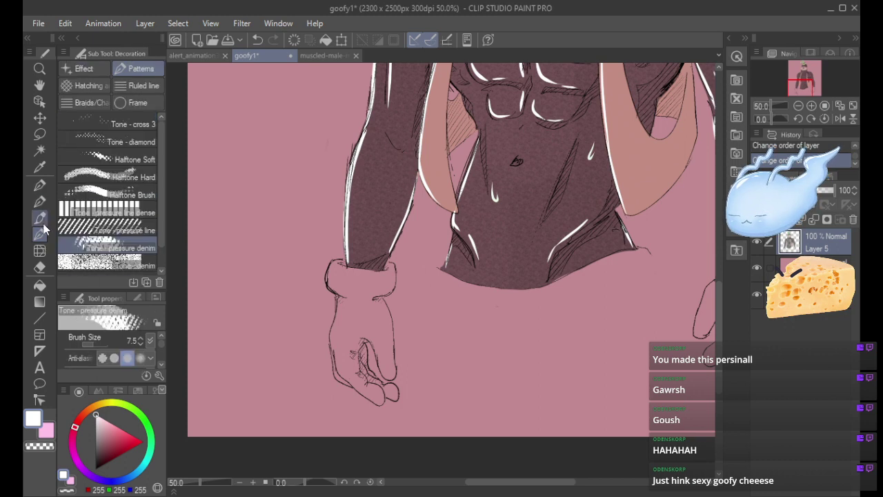
left_click(39, 218)
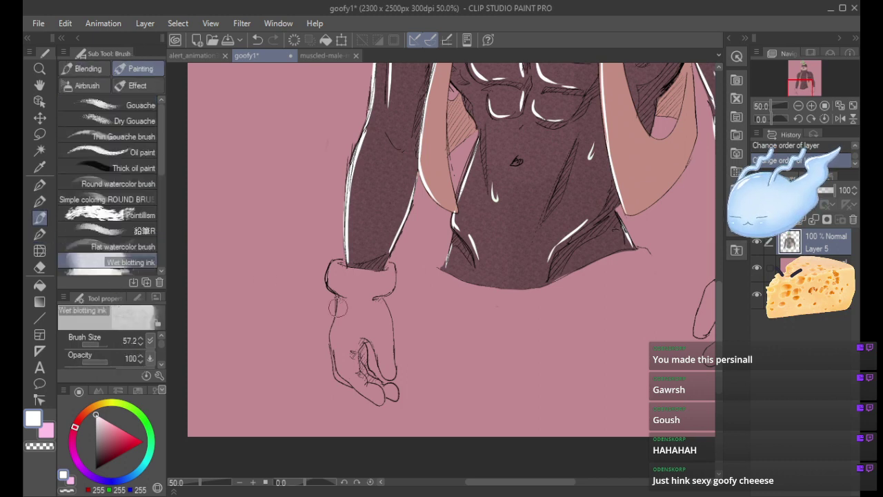
left_click_drag(339, 307, 356, 344)
mouse_move(390, 379)
left_mouse_down()
mouse_move(378, 372)
mouse_move(358, 325)
mouse_move(333, 303)
mouse_move(334, 314)
left_mouse_up()
key("ctrl+z")
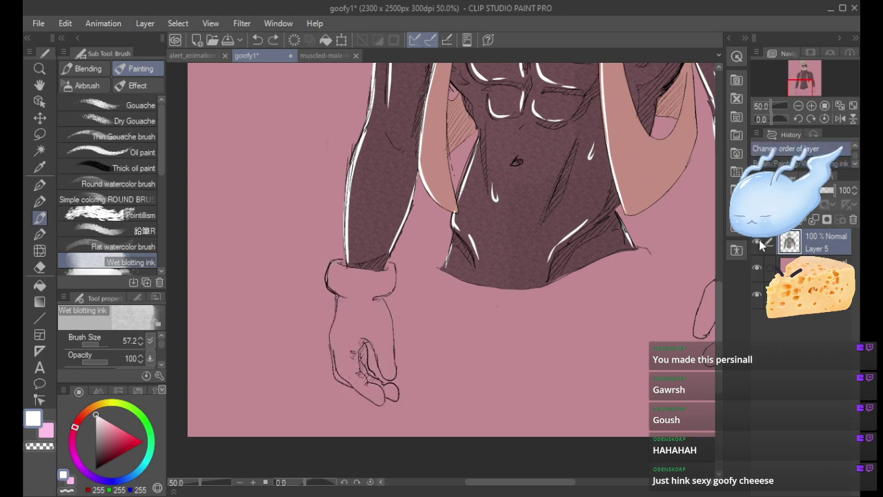
left_click(761, 220)
mouse_move(366, 345)
left_mouse_down()
mouse_move(388, 375)
mouse_move(375, 368)
mouse_move(355, 380)
mouse_move(346, 370)
mouse_move(366, 353)
mouse_move(334, 276)
mouse_move(348, 292)
mouse_move(387, 301)
mouse_move(414, 365)
left_mouse_up()
left_click_drag(811, 254, 810, 276)
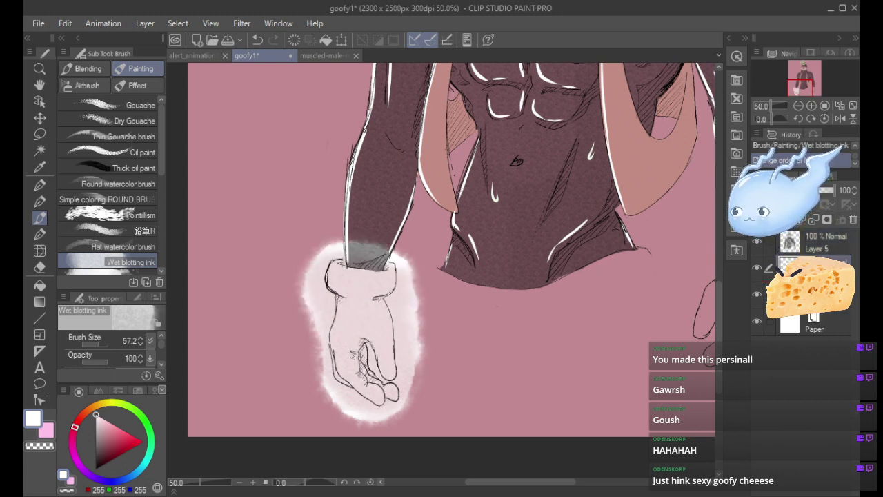
Erase the white overspill above the painted glove's cuff and along both sides of the hand with the Hard eraser.
mouse_move(345, 236)
left_mouse_down()
mouse_move(361, 261)
mouse_move(338, 250)
mouse_move(365, 249)
mouse_move(375, 263)
mouse_move(356, 234)
mouse_move(403, 262)
mouse_move(343, 236)
mouse_move(334, 251)
mouse_move(314, 250)
left_mouse_up()
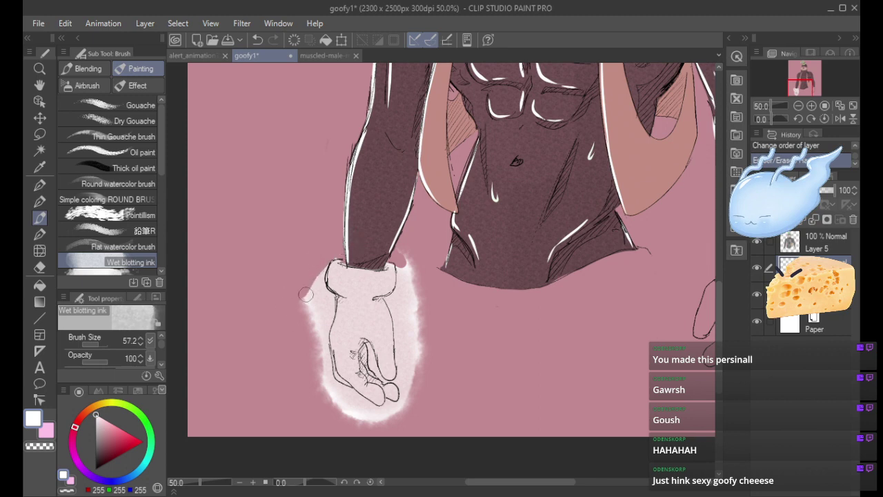
left_click_drag(305, 295, 313, 289)
mouse_move(320, 259)
left_mouse_down()
mouse_move(327, 320)
mouse_move(320, 275)
mouse_move(330, 252)
mouse_move(315, 356)
mouse_move(328, 309)
mouse_move(319, 356)
mouse_move(332, 406)
mouse_move(318, 338)
mouse_move(326, 387)
mouse_move(323, 312)
left_mouse_up()
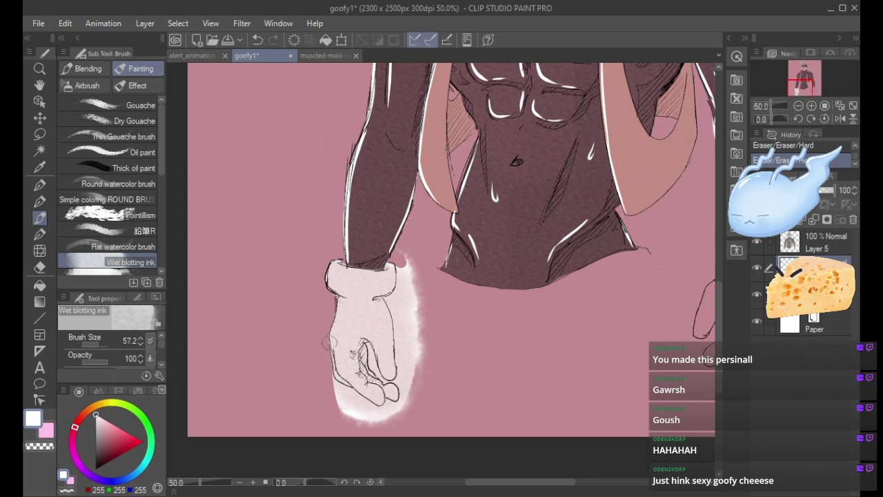
mouse_move(343, 401)
left_mouse_down()
mouse_move(326, 373)
mouse_move(337, 400)
mouse_move(330, 385)
mouse_move(356, 403)
mouse_move(332, 383)
mouse_move(359, 410)
mouse_move(338, 411)
left_mouse_up()
mouse_move(399, 259)
left_mouse_down()
mouse_move(430, 331)
mouse_move(411, 250)
mouse_move(429, 332)
mouse_move(426, 366)
mouse_move(400, 313)
mouse_move(406, 381)
mouse_move(398, 319)
mouse_move(411, 325)
mouse_move(410, 276)
mouse_move(400, 326)
left_mouse_up()
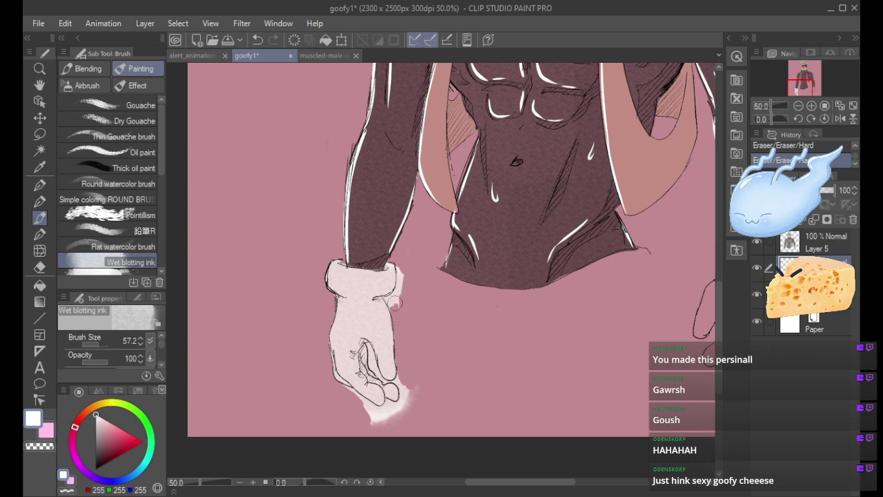
Erase the remaining white overspill below the cuff, around the fingertips and in the gap between the fingers.
key("ctrl+z")
key("ctrl+y")
mouse_move(390, 302)
left_mouse_down()
mouse_move(402, 274)
mouse_move(400, 314)
left_mouse_up()
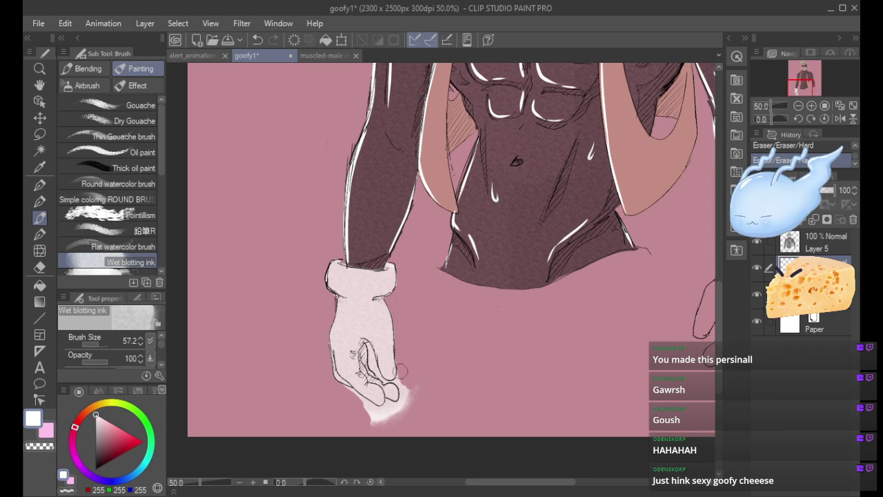
left_click_drag(401, 379, 406, 402)
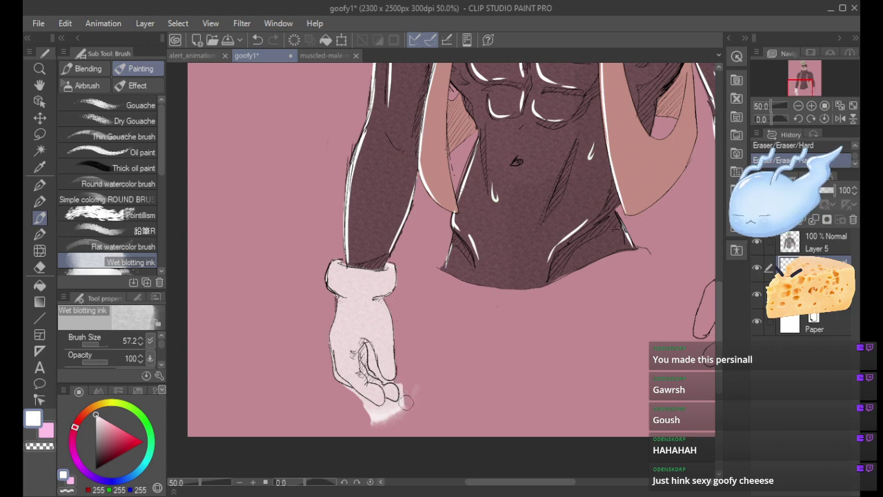
mouse_move(414, 432)
left_mouse_down()
mouse_move(376, 425)
mouse_move(390, 429)
mouse_move(345, 390)
left_mouse_up()
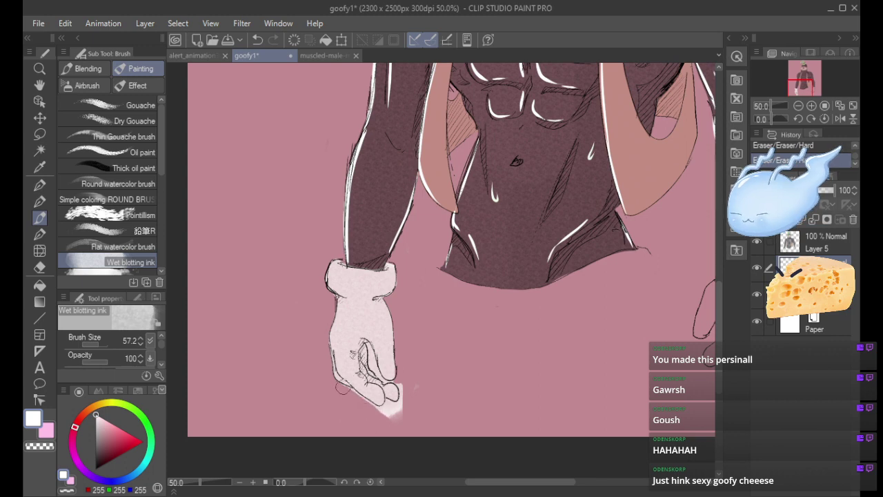
mouse_move(365, 401)
left_mouse_down()
mouse_move(401, 422)
mouse_move(380, 410)
left_mouse_up()
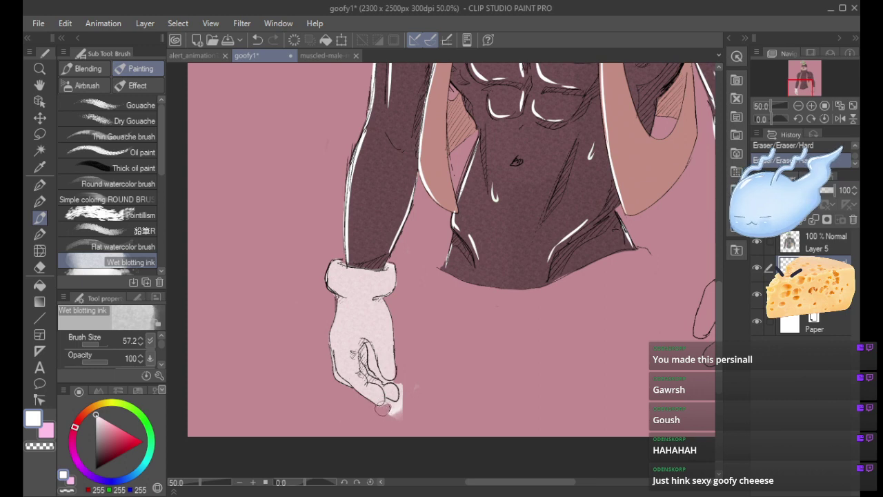
mouse_move(389, 407)
left_mouse_down()
mouse_move(390, 421)
mouse_move(399, 408)
left_mouse_up()
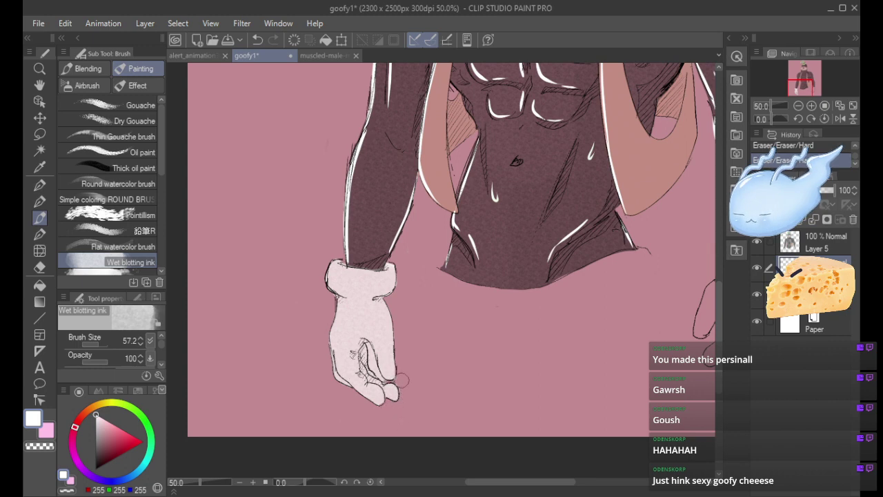
mouse_move(386, 384)
left_mouse_down()
mouse_move(368, 364)
mouse_move(378, 378)
left_mouse_up()
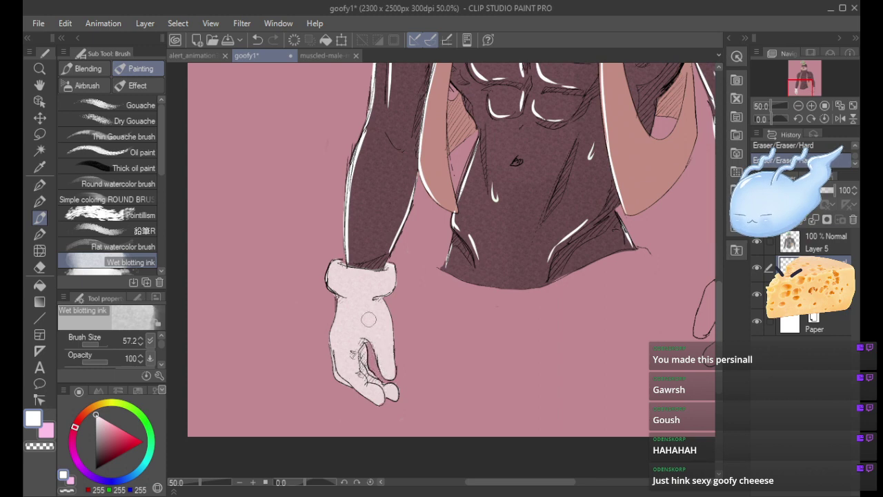
Paint the glove on the drawing's right side white with the Wet blotting ink brush on the same layer.
left_click_drag(557, 482, 594, 482)
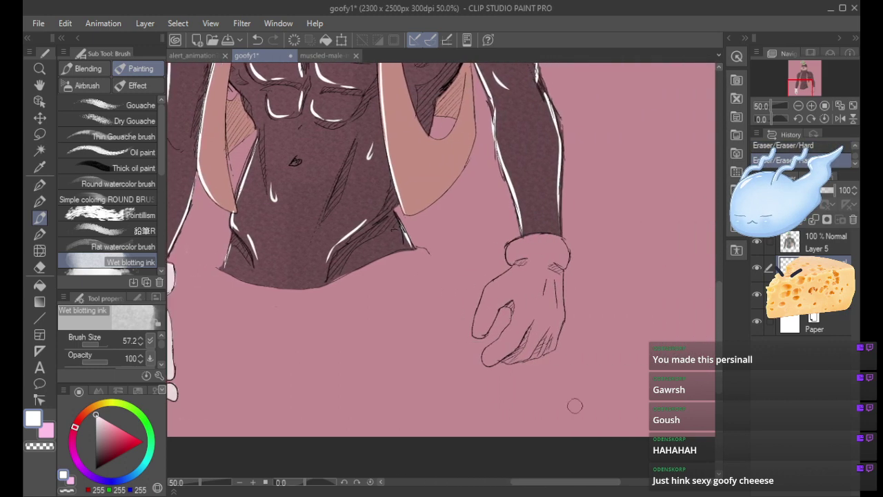
left_click_drag(510, 301, 509, 319)
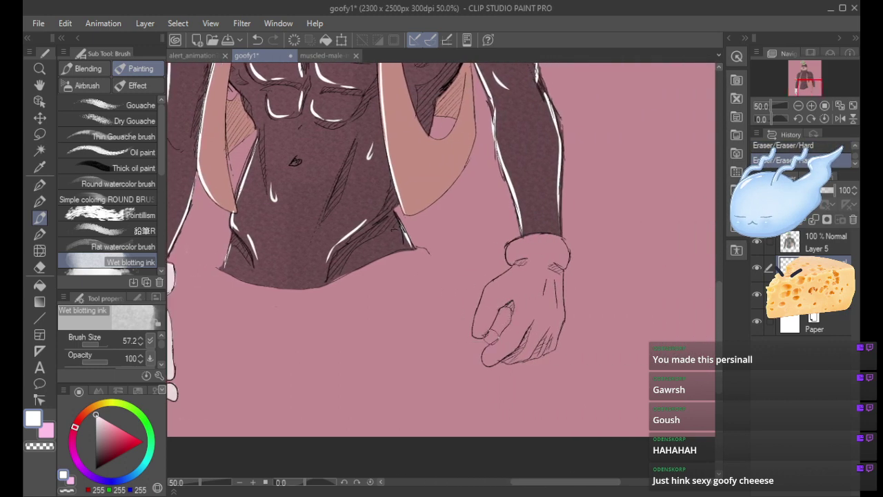
mouse_move(516, 286)
left_mouse_down()
mouse_move(516, 254)
mouse_move(552, 268)
mouse_move(551, 321)
mouse_move(523, 343)
mouse_move(496, 341)
mouse_move(500, 291)
mouse_move(485, 278)
mouse_move(454, 343)
left_mouse_up()
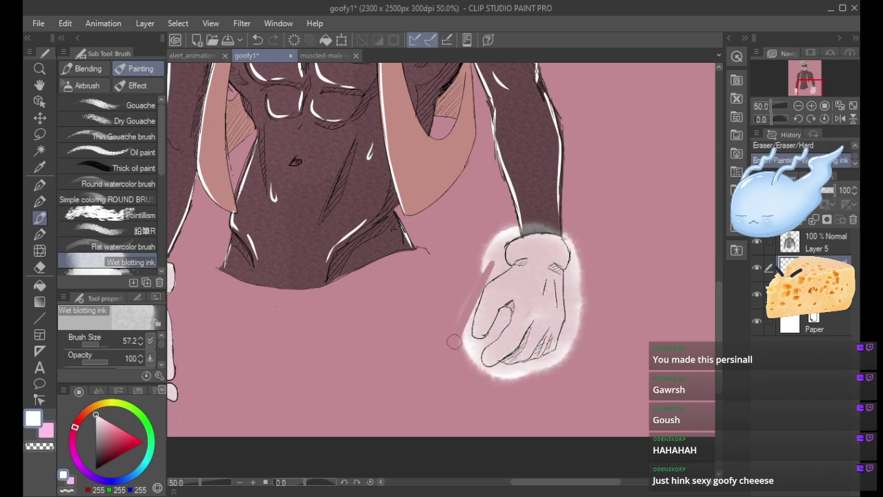
Erase the white overspill along the sides and above the cuff of the glove on the drawing's right side with the Hard eraser.
left_click_drag(470, 276, 461, 357)
left_click_drag(466, 323, 506, 234)
mouse_move(509, 229)
left_mouse_down()
mouse_move(499, 258)
mouse_move(518, 223)
left_mouse_up()
key("ctrl+z")
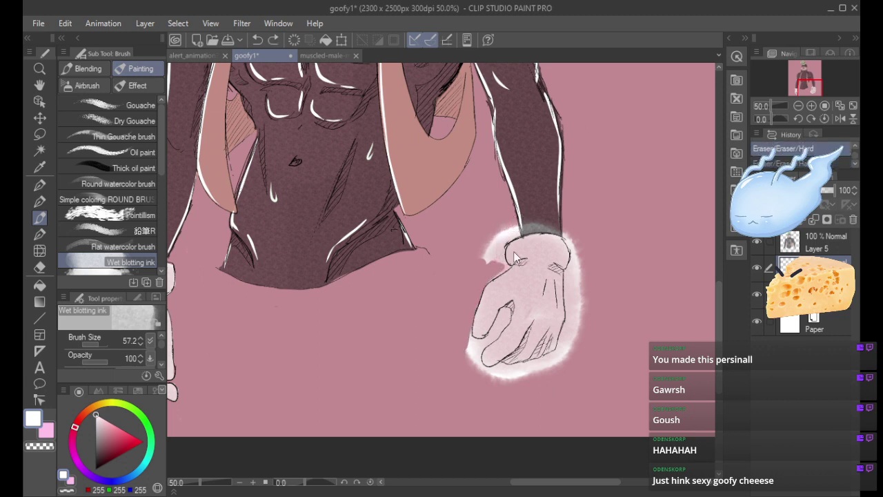
key("ctrl+y")
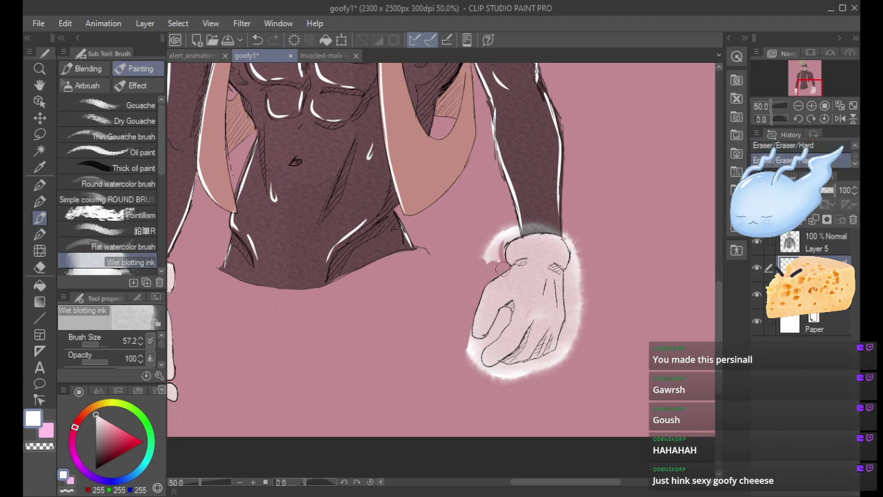
mouse_move(502, 269)
left_mouse_down()
mouse_move(514, 220)
mouse_move(495, 245)
mouse_move(561, 227)
left_mouse_up()
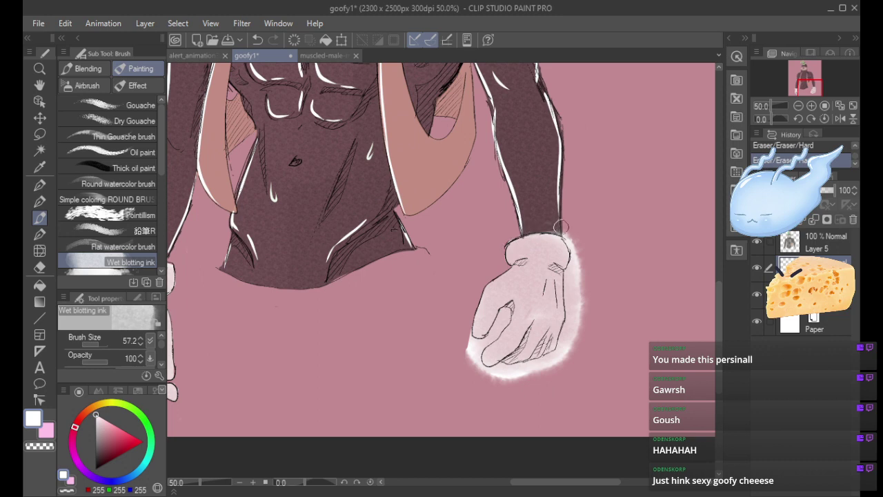
mouse_move(511, 240)
left_mouse_down()
mouse_move(579, 265)
mouse_move(570, 236)
mouse_move(577, 288)
mouse_move(579, 252)
mouse_move(574, 322)
mouse_move(570, 272)
mouse_move(568, 311)
mouse_move(566, 278)
mouse_move(578, 265)
mouse_move(584, 317)
left_mouse_up()
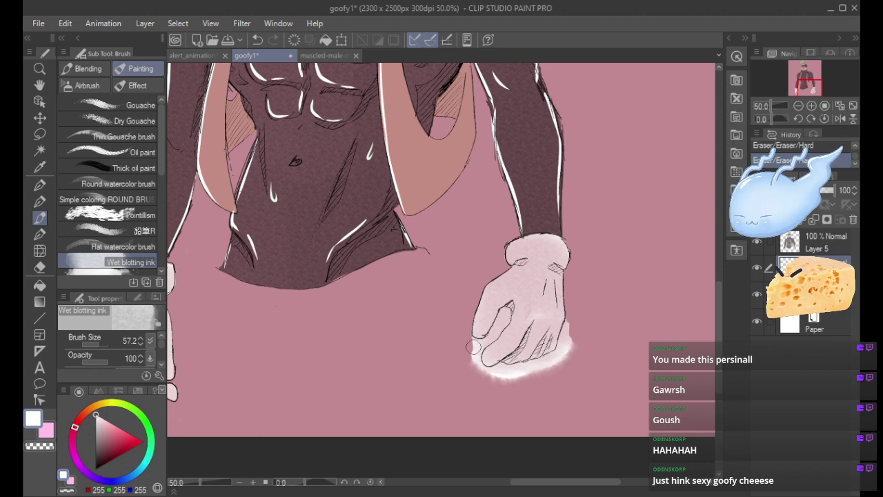
Erase the remaining white overspill around that glove's fingertips and in the gap beside the thumb.
left_click_drag(478, 348, 477, 374)
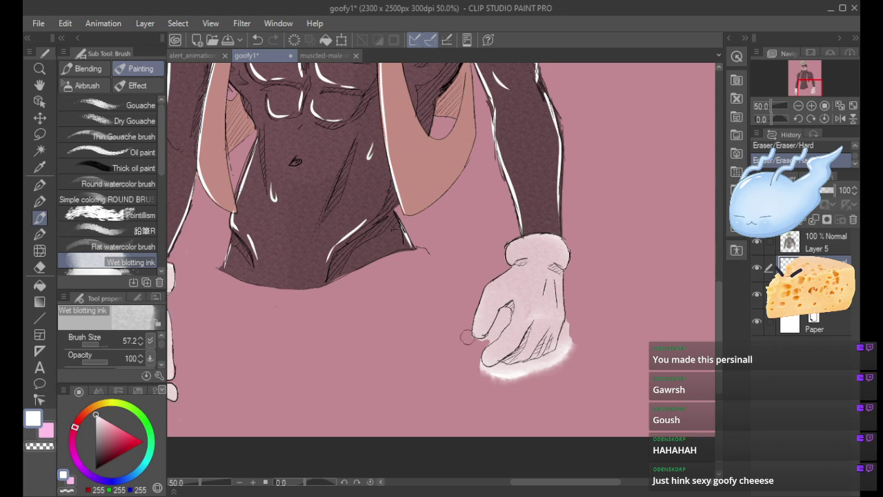
left_click(486, 342)
mouse_move(506, 312)
left_mouse_down()
mouse_move(486, 340)
mouse_move(501, 322)
left_mouse_up()
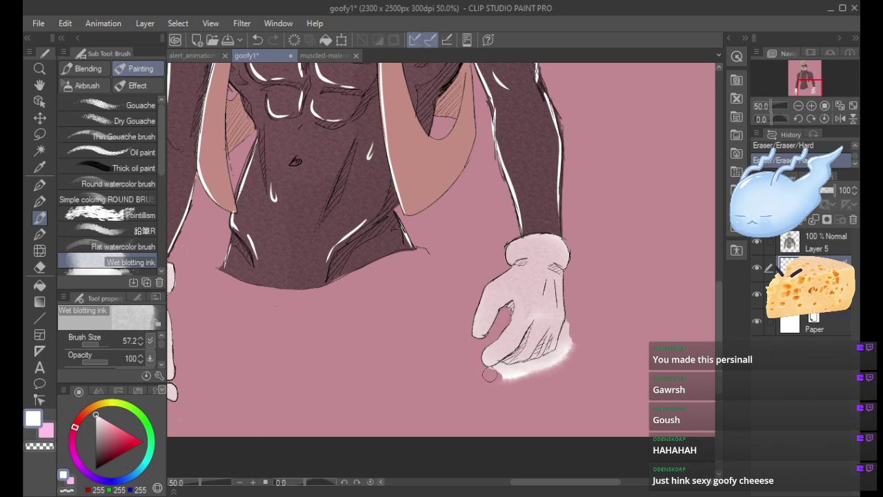
mouse_move(522, 368)
left_mouse_down()
mouse_move(484, 372)
mouse_move(541, 375)
mouse_move(498, 385)
mouse_move(538, 363)
left_mouse_up()
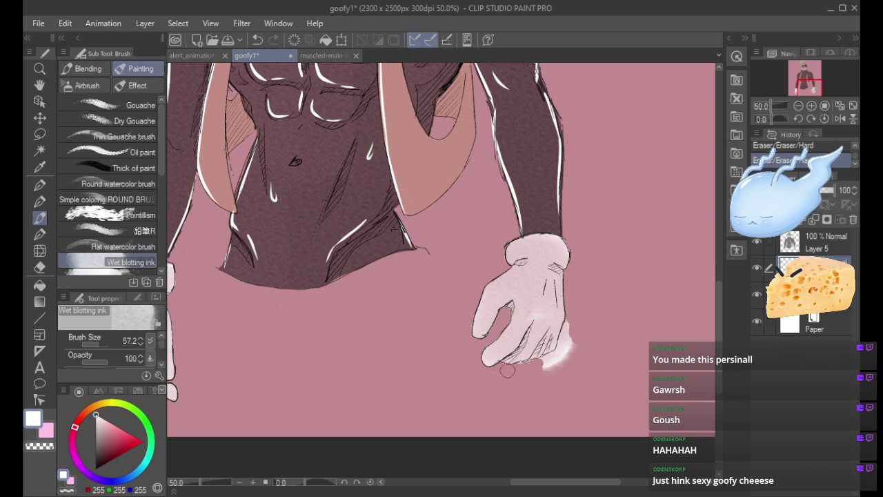
key("ctrl+z")
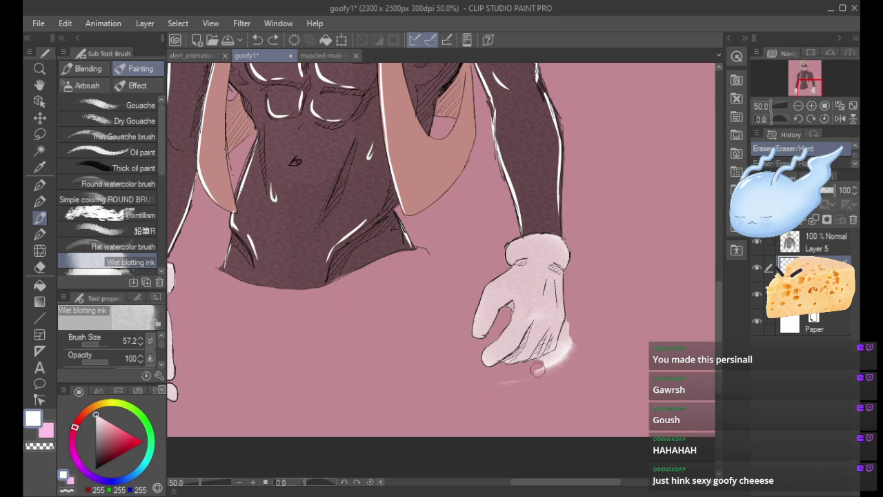
mouse_move(538, 370)
left_mouse_down()
mouse_move(559, 356)
mouse_move(543, 362)
mouse_move(560, 355)
mouse_move(558, 372)
mouse_move(549, 367)
mouse_move(570, 320)
left_mouse_up()
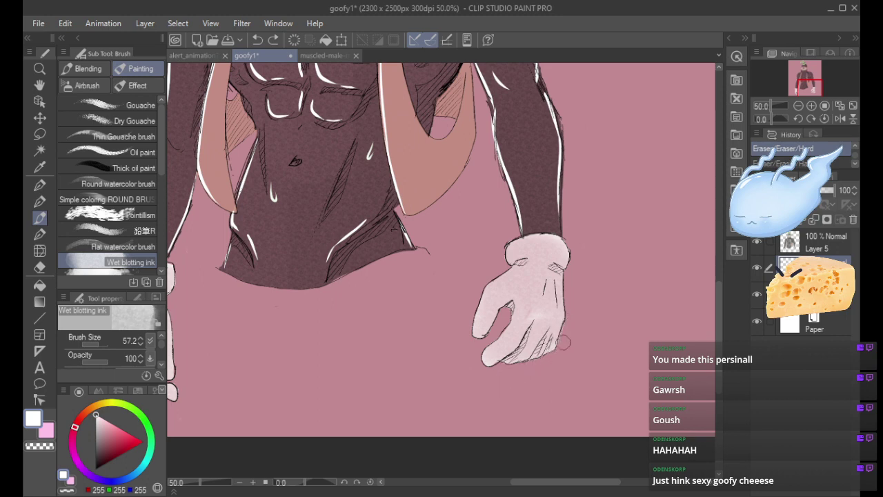
key("ctrl+y")
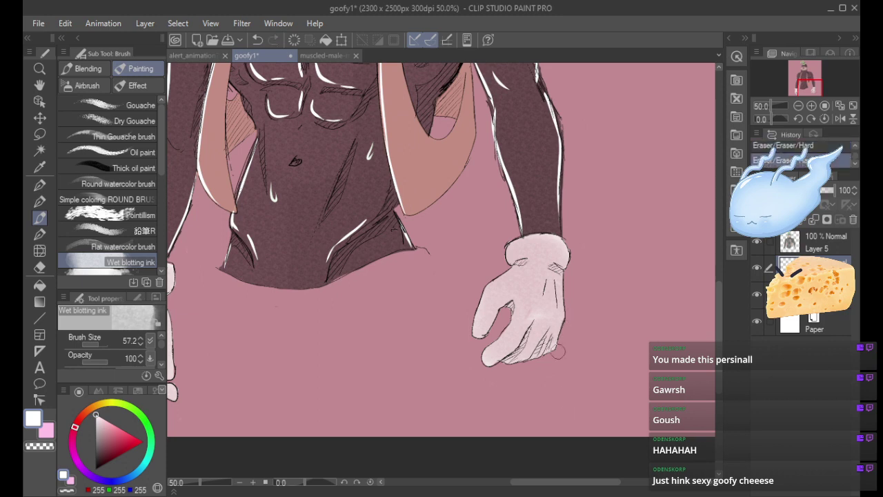
Paint the dog's eyes and two front teeth white with the Wet blotting ink brush on the glove layer.
left_click_drag(802, 86, 799, 67)
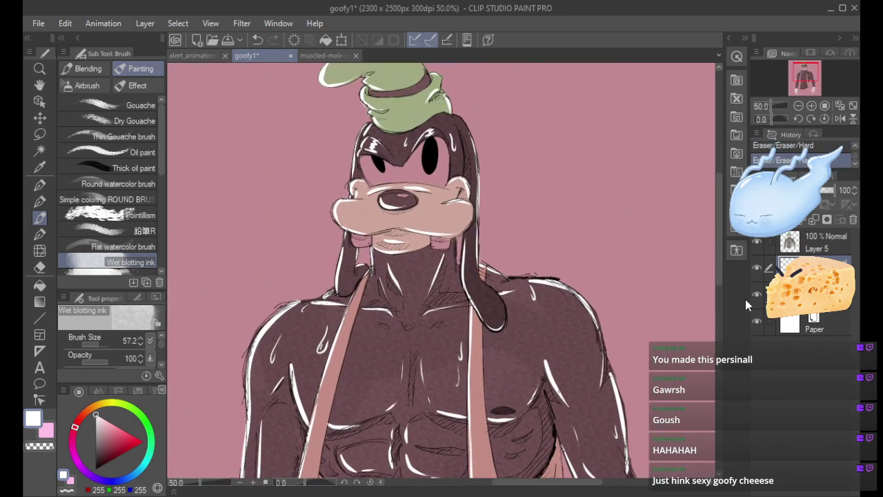
mouse_move(365, 238)
left_mouse_down()
mouse_move(373, 173)
mouse_move(396, 185)
mouse_move(427, 163)
mouse_move(439, 226)
mouse_move(442, 188)
left_mouse_up()
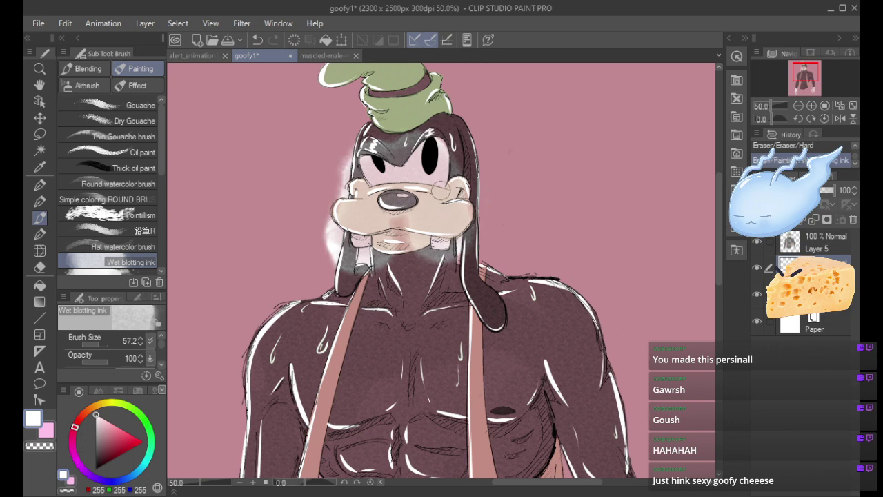
key("ctrl+z")
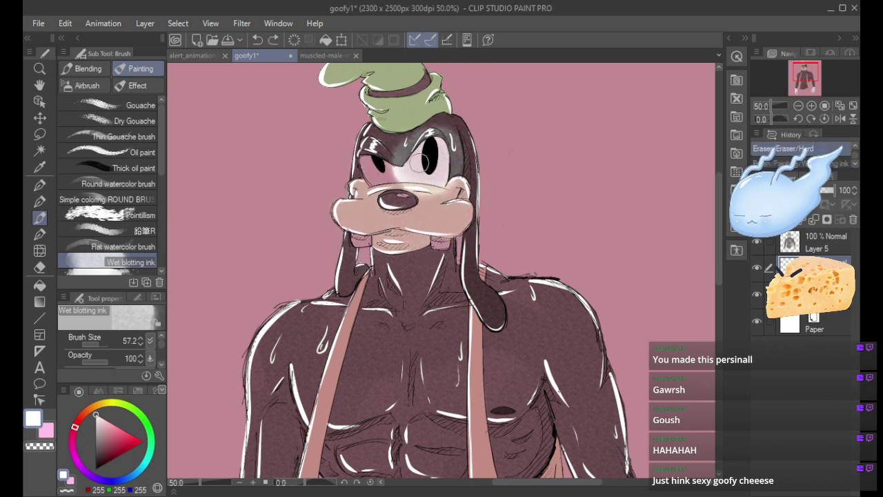
mouse_move(397, 165)
left_mouse_down()
mouse_move(370, 159)
mouse_move(408, 185)
mouse_move(402, 179)
left_mouse_up()
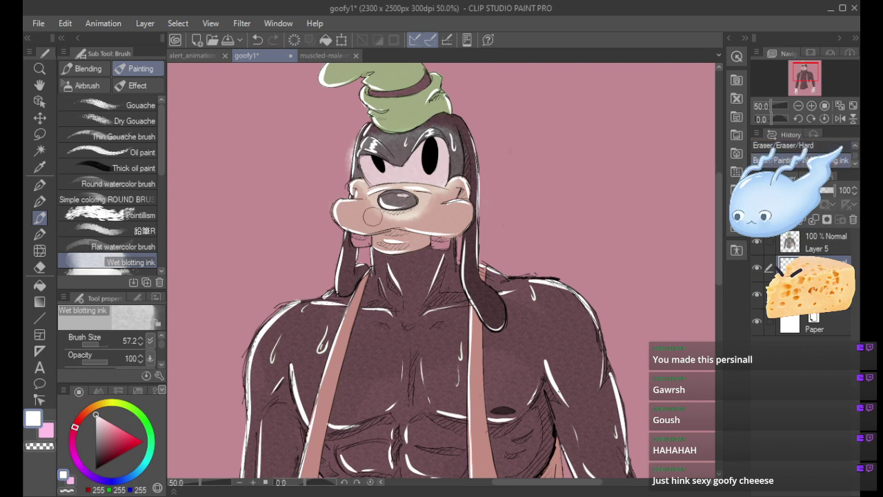
left_click_drag(366, 222, 356, 243)
left_click_drag(444, 242, 447, 233)
Erase the white overspill from the forehead, the ears and the muzzle half on the drawing's left side with the Hard eraser.
left_click(812, 106)
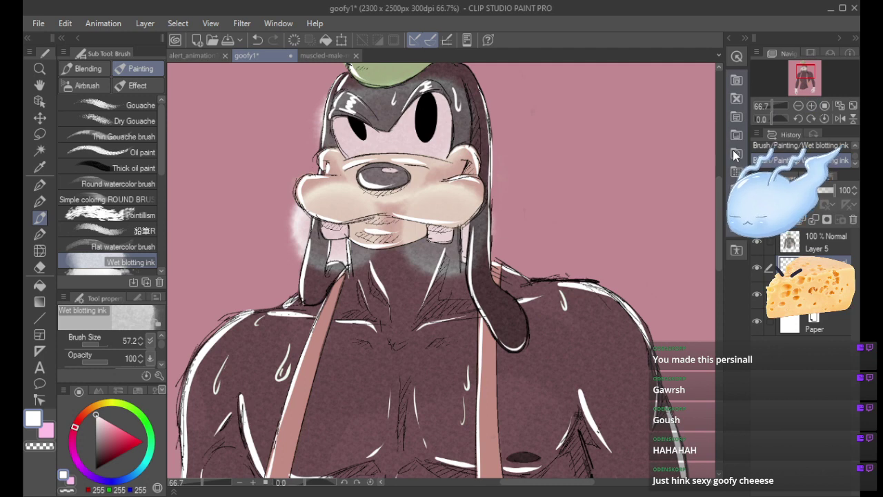
mouse_move(330, 250)
left_mouse_down()
mouse_move(360, 240)
mouse_move(323, 247)
mouse_move(374, 231)
mouse_move(349, 186)
mouse_move(353, 214)
left_mouse_up()
key("ctrl+z")
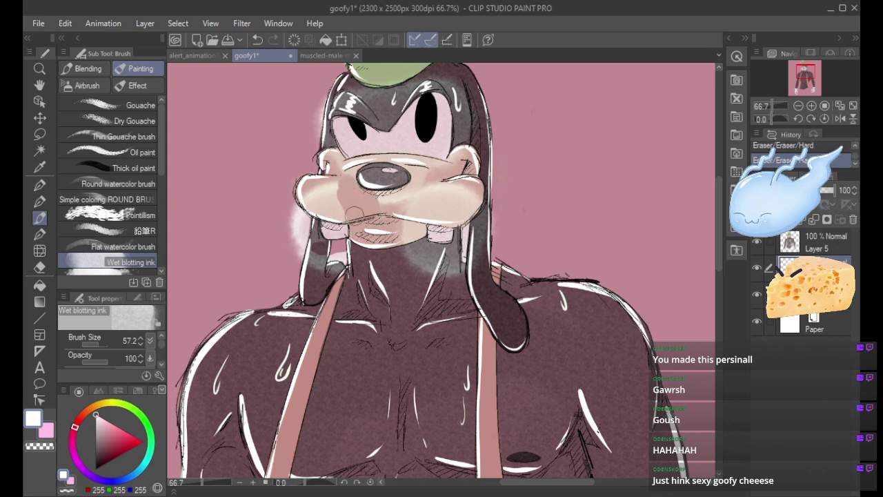
mouse_move(329, 176)
left_mouse_down()
mouse_move(282, 211)
mouse_move(338, 205)
mouse_move(350, 212)
mouse_move(304, 245)
mouse_move(304, 266)
mouse_move(332, 268)
mouse_move(347, 254)
mouse_move(322, 247)
mouse_move(383, 253)
mouse_move(408, 219)
mouse_move(405, 227)
mouse_move(371, 202)
mouse_move(405, 192)
mouse_move(417, 178)
left_mouse_up()
mouse_move(344, 181)
left_mouse_down()
mouse_move(321, 111)
mouse_move(325, 159)
left_mouse_up()
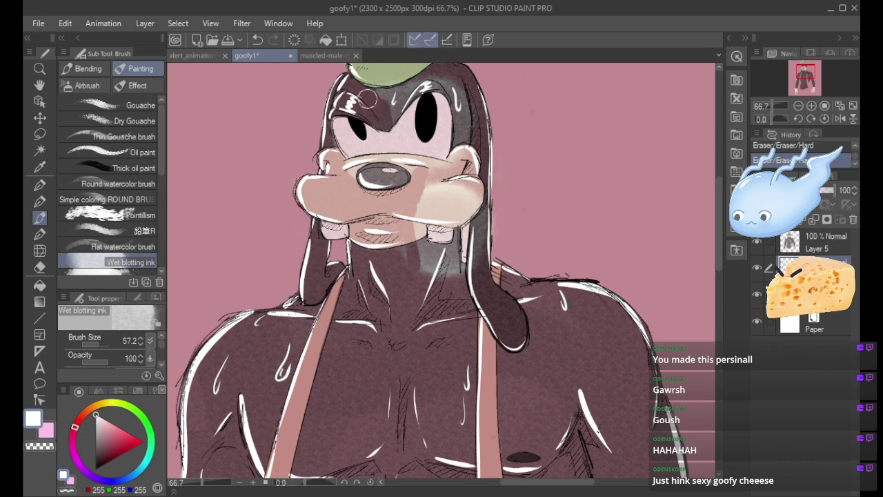
mouse_move(370, 72)
left_mouse_down()
mouse_move(428, 71)
mouse_move(392, 114)
mouse_move(439, 80)
left_mouse_up()
key("ctrl+z")
mouse_move(393, 110)
left_mouse_down()
mouse_move(427, 83)
mouse_move(409, 90)
mouse_move(389, 81)
left_mouse_up()
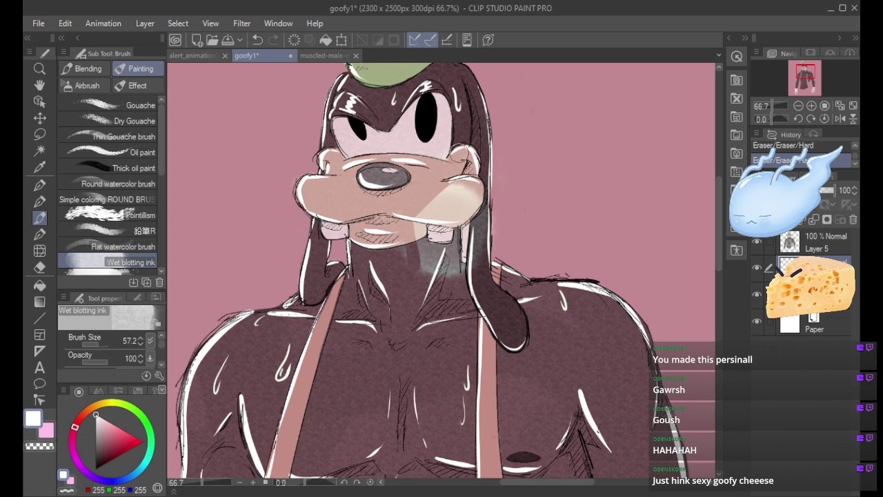
Erase the remaining white overspill from the other half of the muzzle, the chin and the neck.
mouse_move(452, 181)
left_mouse_down()
mouse_move(420, 205)
mouse_move(472, 205)
mouse_move(423, 211)
mouse_move(458, 216)
mouse_move(474, 204)
mouse_move(452, 210)
mouse_move(462, 216)
mouse_move(441, 214)
mouse_move(463, 219)
mouse_move(478, 178)
mouse_move(487, 191)
mouse_move(464, 218)
mouse_move(455, 279)
left_mouse_up()
key("ctrl+z")
key("ctrl+z")
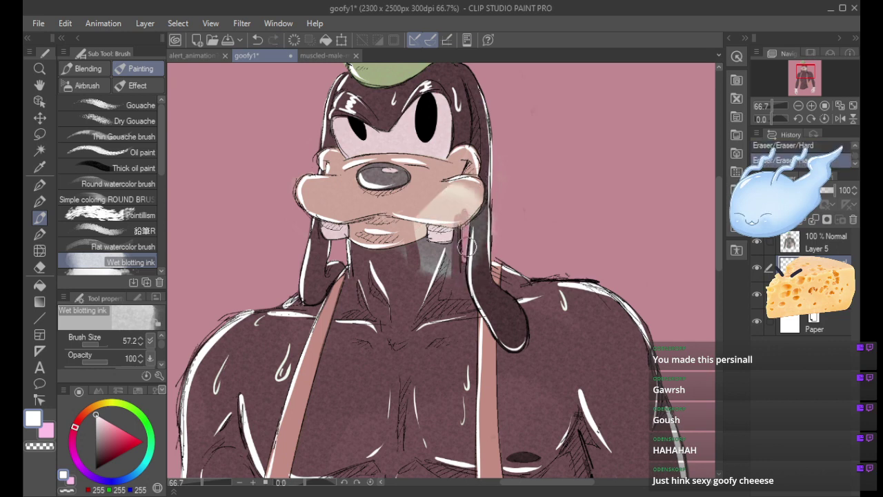
mouse_move(427, 211)
left_mouse_down()
mouse_move(463, 217)
mouse_move(467, 188)
mouse_move(453, 181)
mouse_move(465, 210)
left_mouse_up()
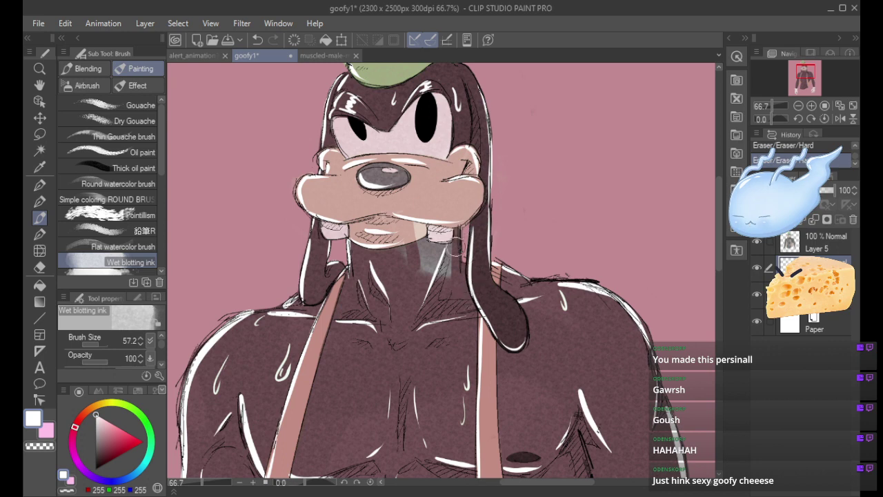
mouse_move(428, 255)
left_mouse_down()
mouse_move(448, 250)
mouse_move(402, 251)
mouse_move(450, 270)
left_mouse_up()
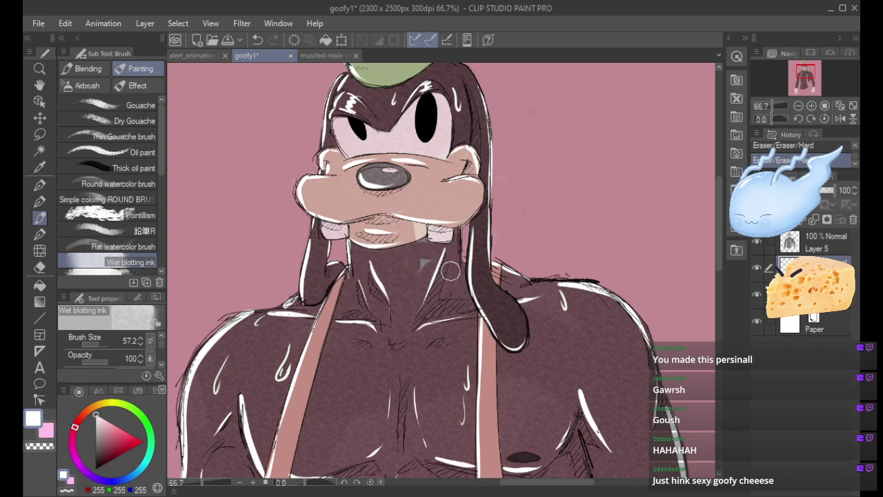
mouse_move(407, 249)
left_mouse_down()
mouse_move(421, 289)
mouse_move(414, 273)
mouse_move(452, 255)
left_mouse_up()
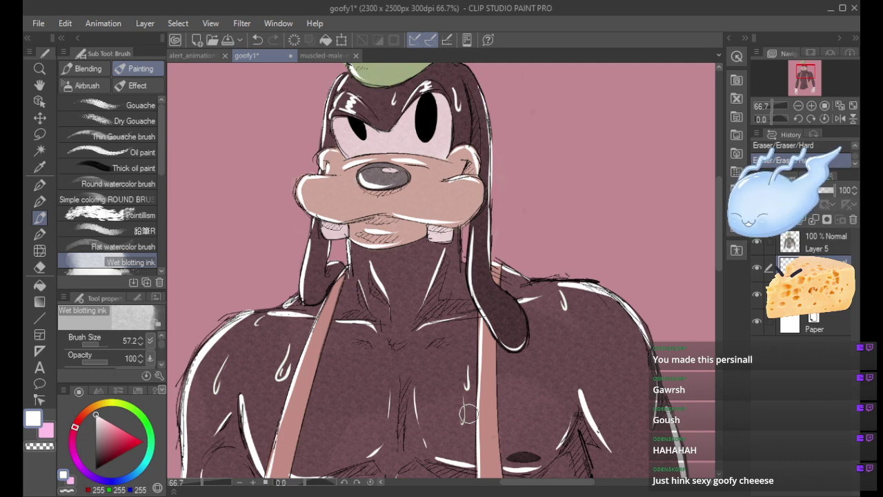
Brighten the lower parts of the front teeth with solid white G-pen strokes on the layer below Layer 5.
left_click(40, 201)
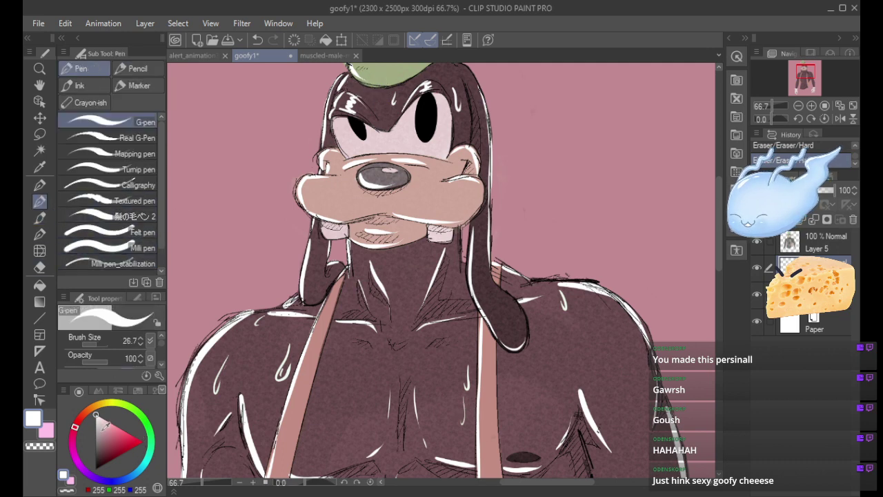
left_click(819, 245)
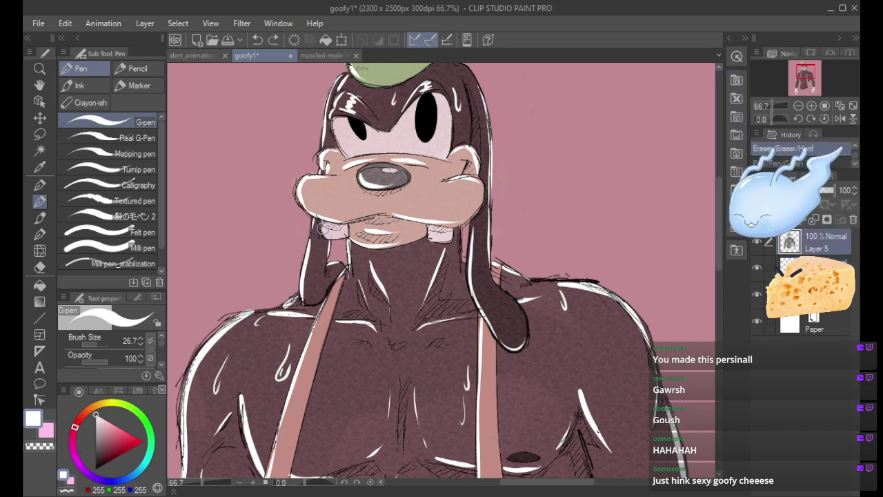
key("ctrl+z")
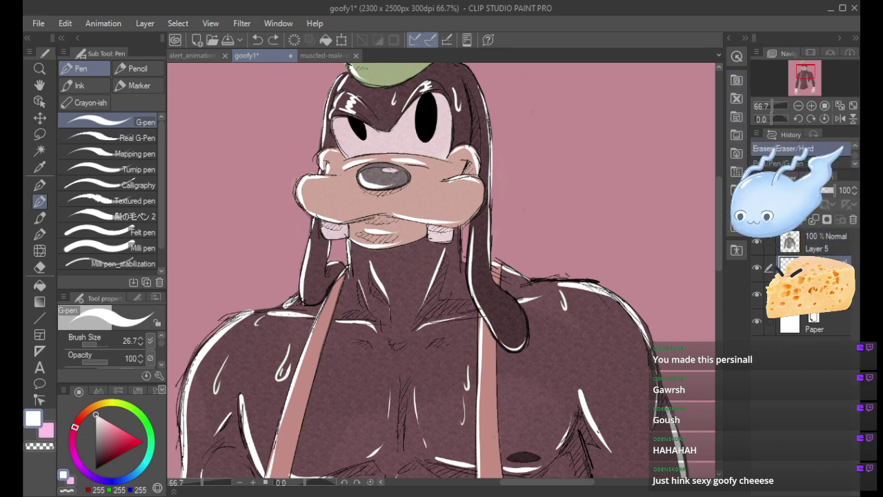
left_click_drag(322, 225, 330, 237)
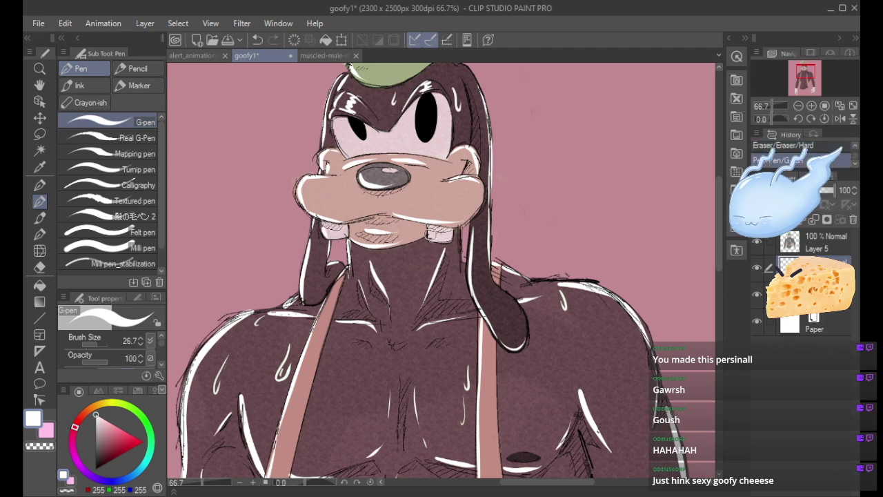
left_click_drag(432, 239, 436, 243)
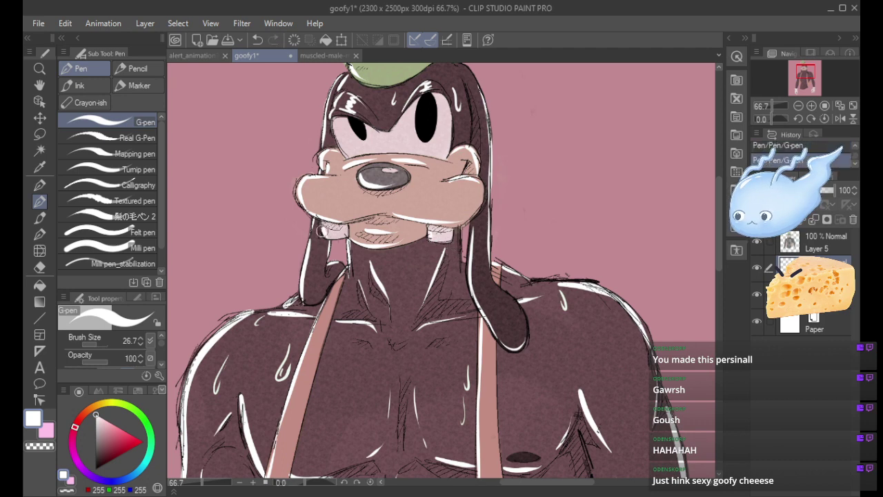
key("ctrl+z")
key("ctrl+z")
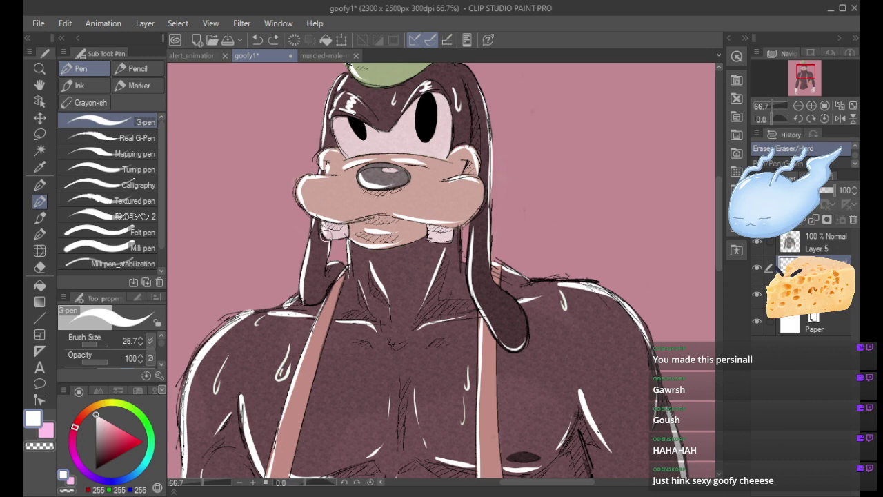
left_click_drag(326, 230, 333, 240)
left_click_drag(331, 232, 340, 240)
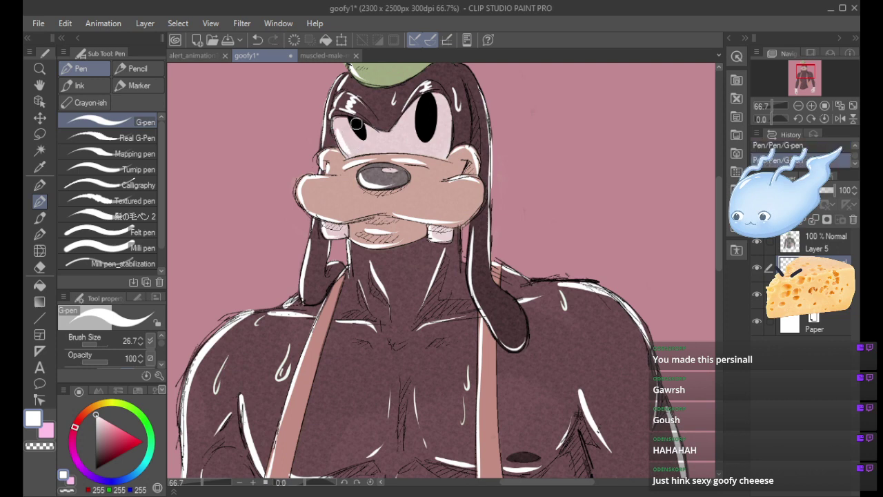
Paint the lower part of both eye whites solid white with the G-pen on a new raster layer below Layer 5.
key("ctrl+shift+n")
left_click(811, 106)
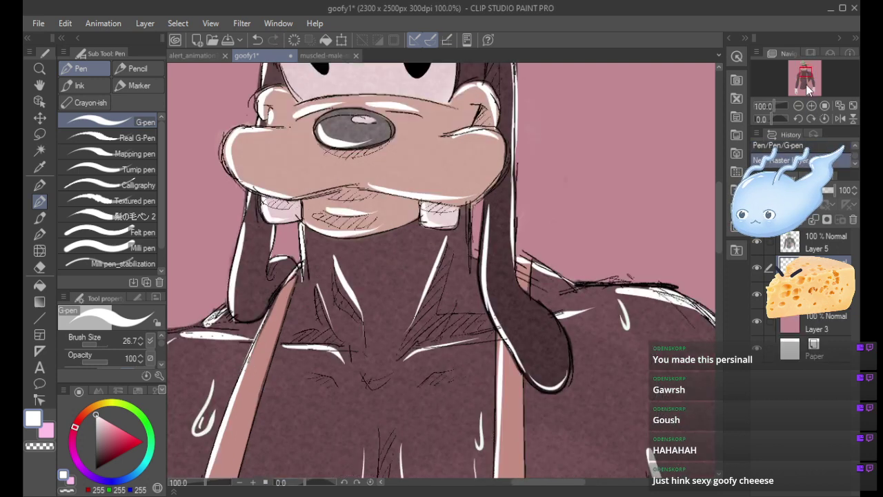
left_click_drag(807, 72, 806, 68)
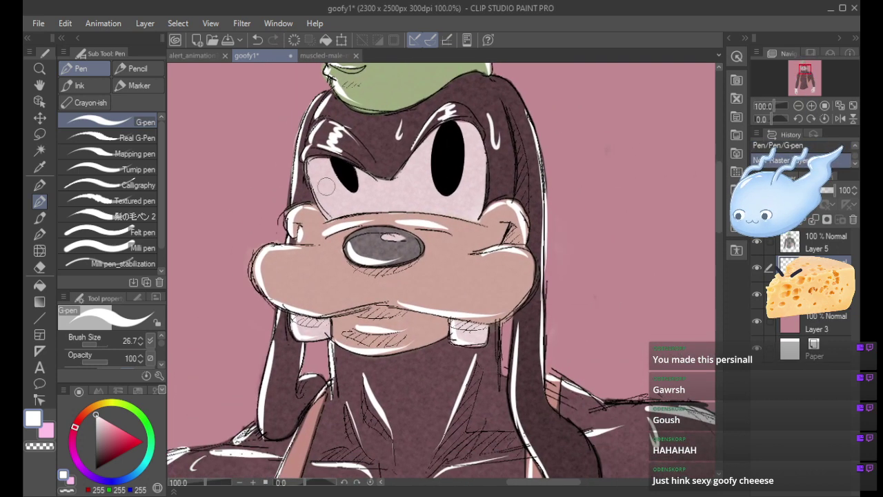
left_click_drag(313, 184, 380, 186)
key("ctrl+z")
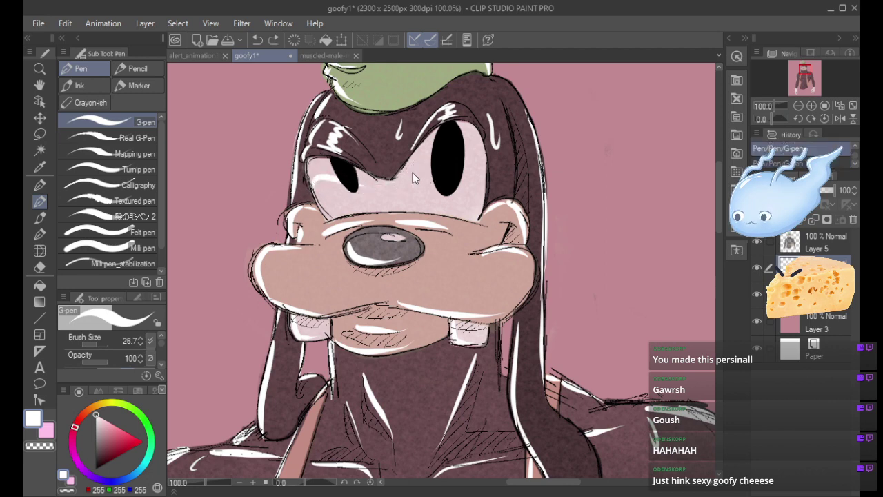
mouse_move(328, 211)
left_mouse_down()
mouse_move(319, 185)
mouse_move(366, 205)
mouse_move(331, 199)
mouse_move(353, 207)
left_mouse_up()
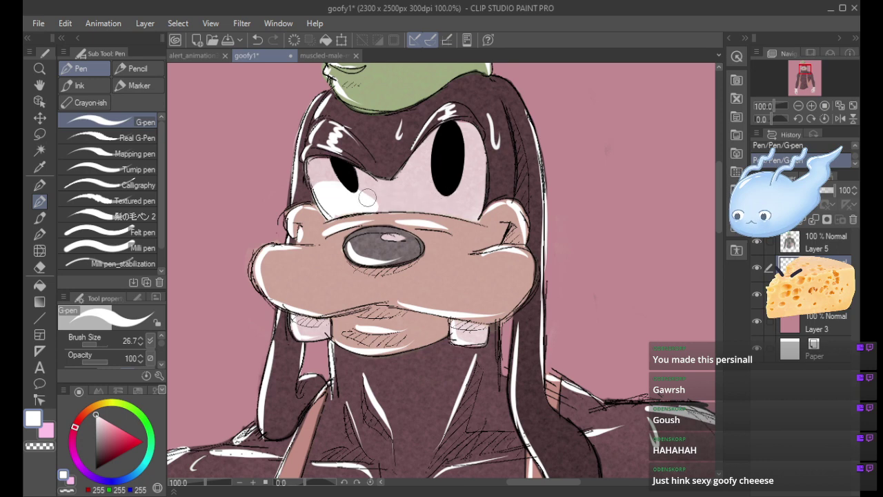
mouse_move(367, 198)
left_mouse_down()
mouse_move(443, 165)
mouse_move(465, 172)
mouse_move(470, 194)
left_mouse_up()
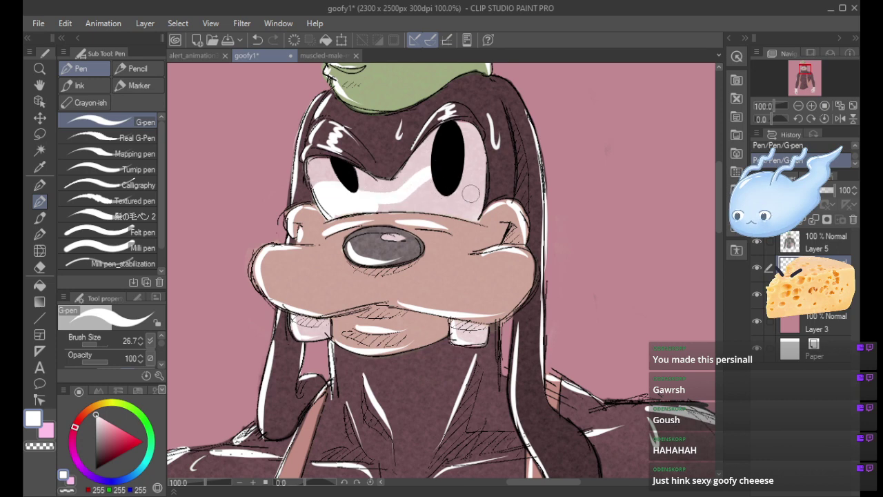
mouse_move(368, 208)
left_mouse_down()
mouse_move(423, 202)
mouse_move(459, 211)
mouse_move(448, 180)
mouse_move(405, 197)
mouse_move(432, 181)
mouse_move(458, 185)
mouse_move(462, 203)
mouse_move(394, 199)
mouse_move(450, 178)
mouse_move(463, 205)
left_mouse_up()
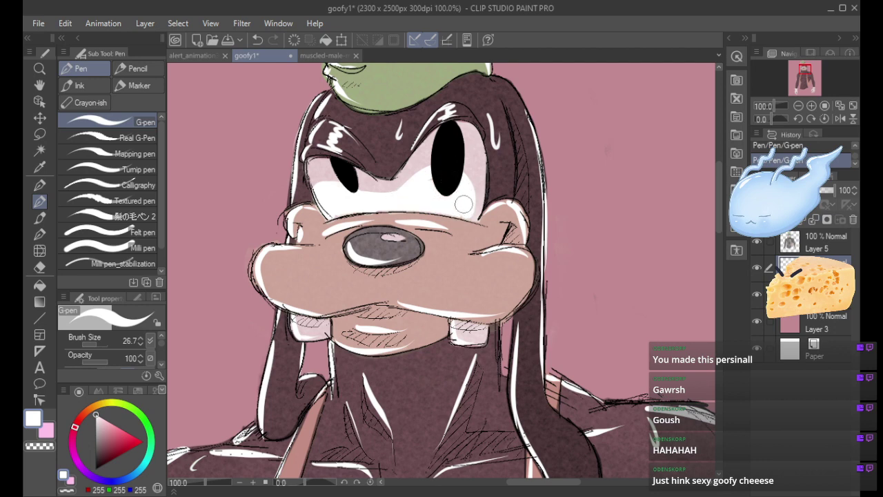
Extend the solid white in the lower eye whites with the G-pen and erase the spill near the nose bridge with the Hard eraser.
mouse_move(406, 191)
left_mouse_down()
mouse_move(461, 174)
mouse_move(477, 196)
mouse_move(469, 218)
left_mouse_up()
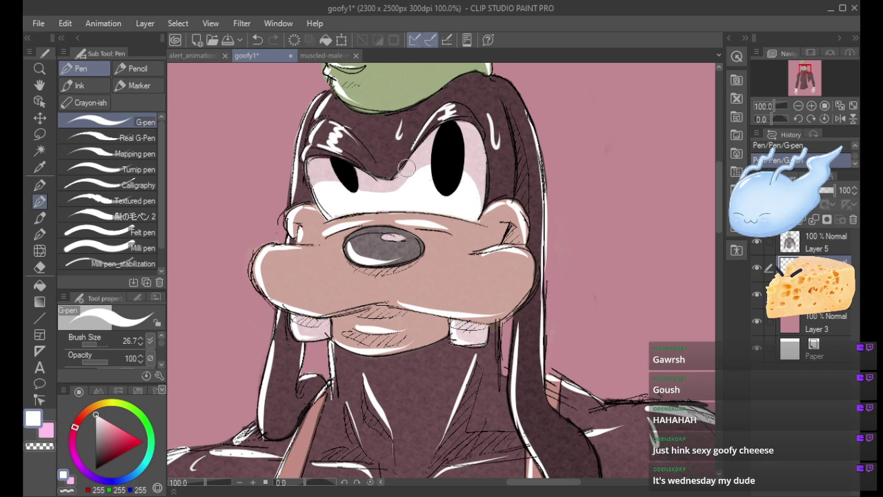
left_click_drag(333, 214, 434, 202)
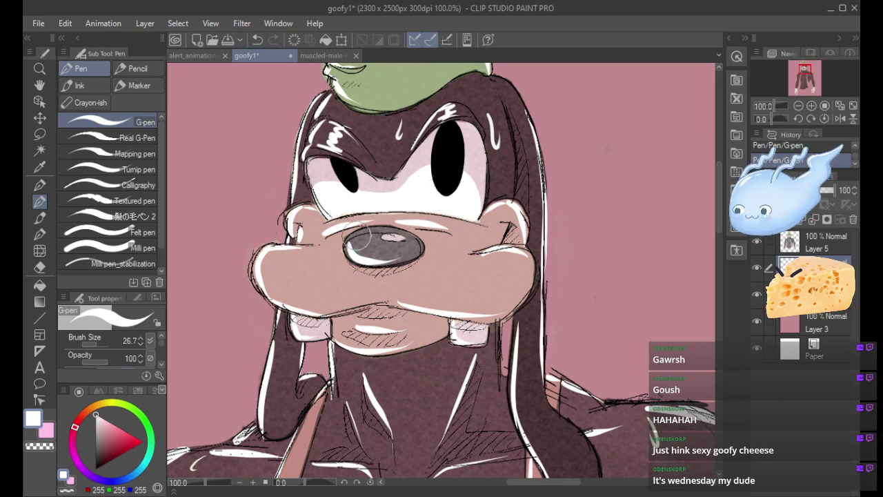
key("ctrl+z")
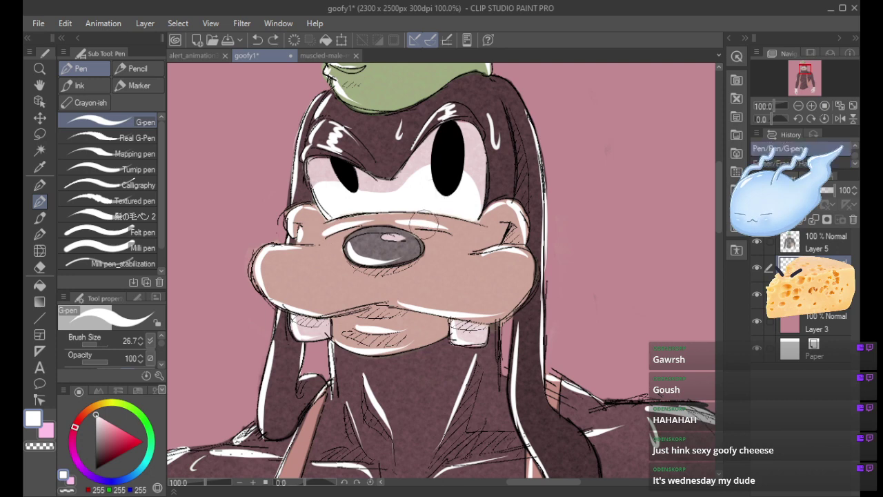
key("ctrl+y")
key("alt+bracketleft")
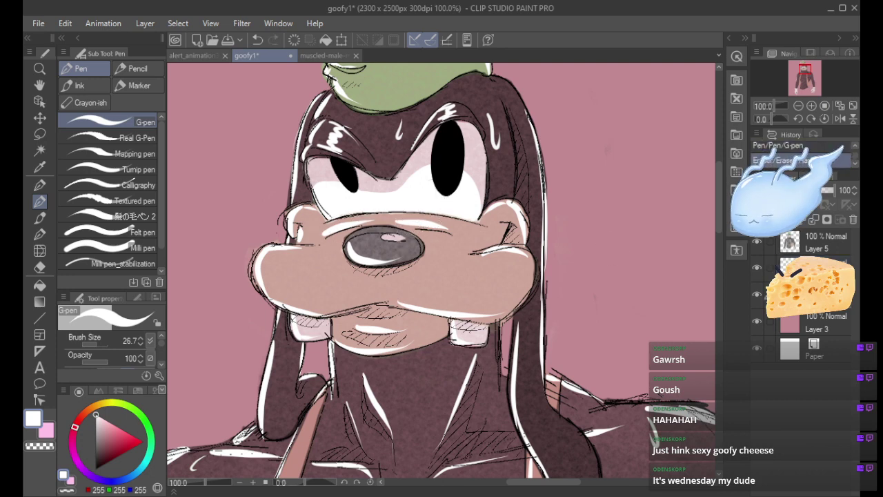
mouse_move(343, 234)
left_mouse_down()
mouse_move(392, 218)
mouse_move(359, 229)
left_mouse_up()
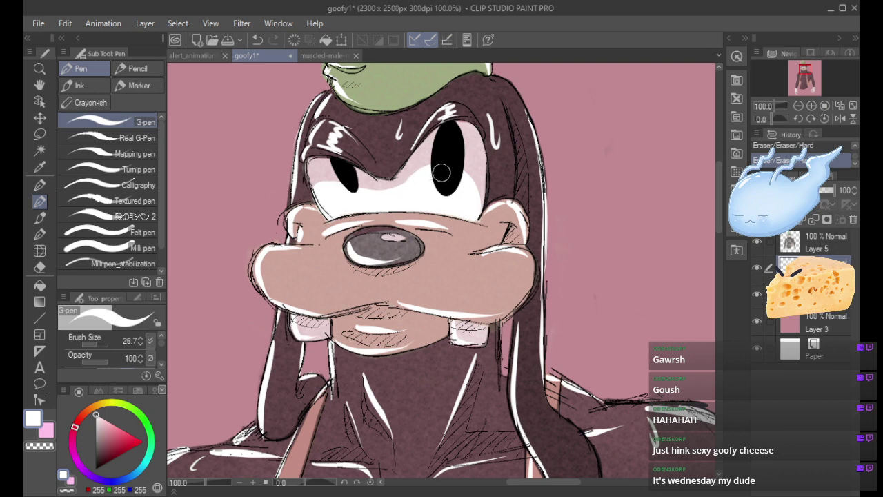
Touch up the white below both pupils and clean its outer edge on the narrowed eye with the G-pen and Hard eraser.
left_click_drag(461, 187, 446, 188)
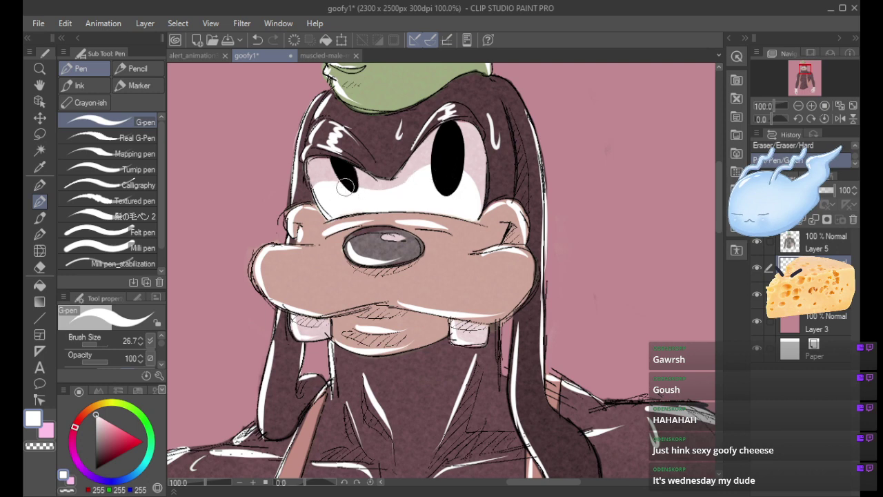
mouse_move(307, 167)
left_mouse_down()
mouse_move(310, 198)
mouse_move(319, 205)
mouse_move(317, 168)
mouse_move(335, 171)
mouse_move(309, 169)
mouse_move(316, 215)
mouse_move(311, 174)
mouse_move(330, 166)
mouse_move(316, 217)
mouse_move(328, 169)
mouse_move(336, 209)
mouse_move(312, 178)
left_mouse_up()
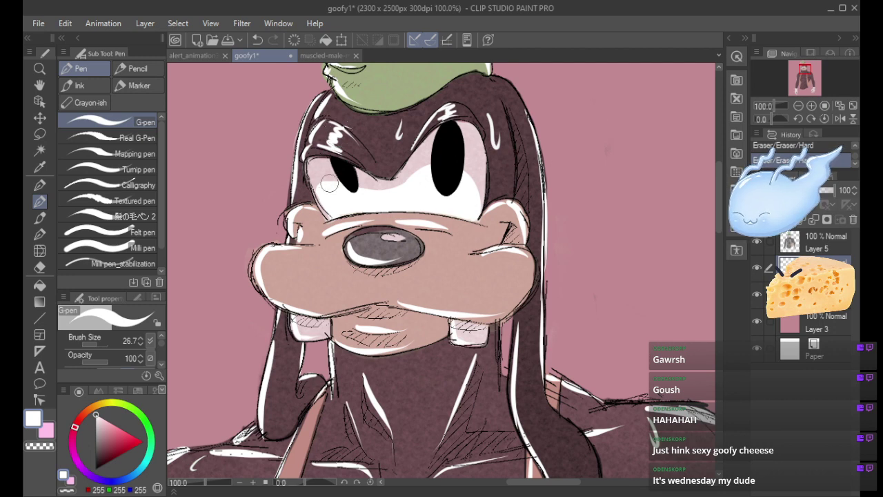
left_click_drag(329, 182, 380, 196)
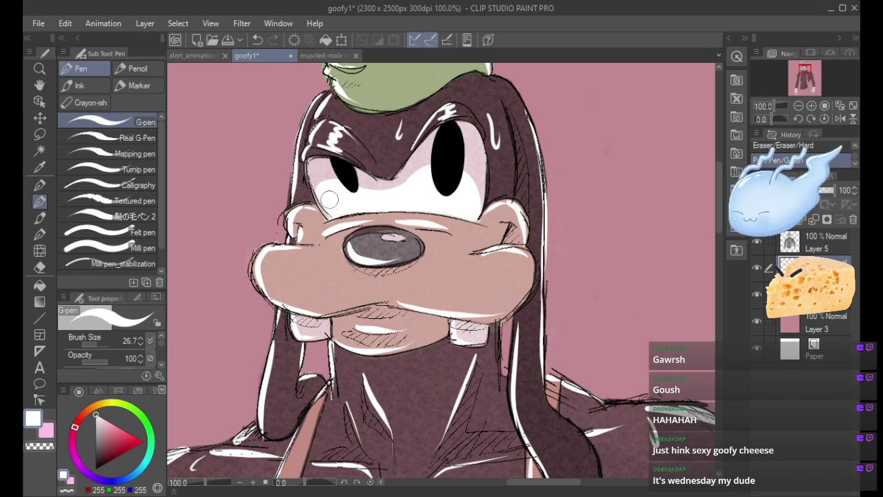
mouse_move(326, 194)
left_mouse_down()
mouse_move(412, 201)
mouse_move(386, 204)
left_mouse_up()
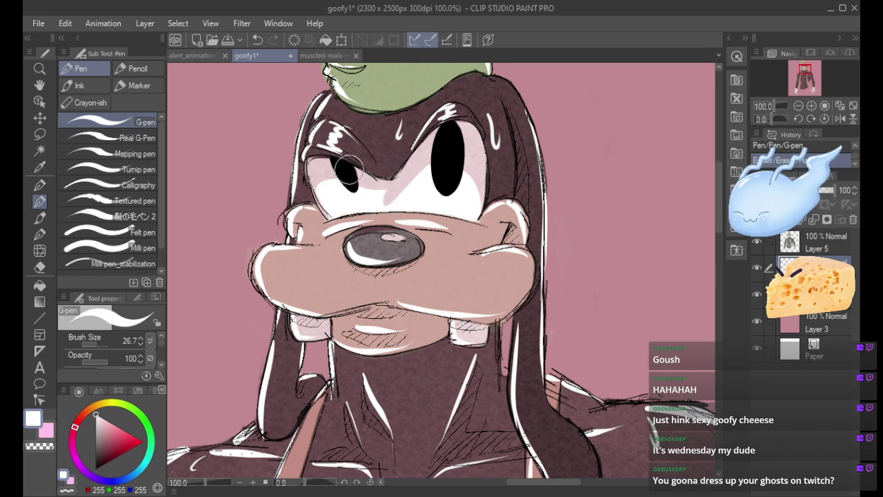
left_click_drag(347, 166, 366, 185)
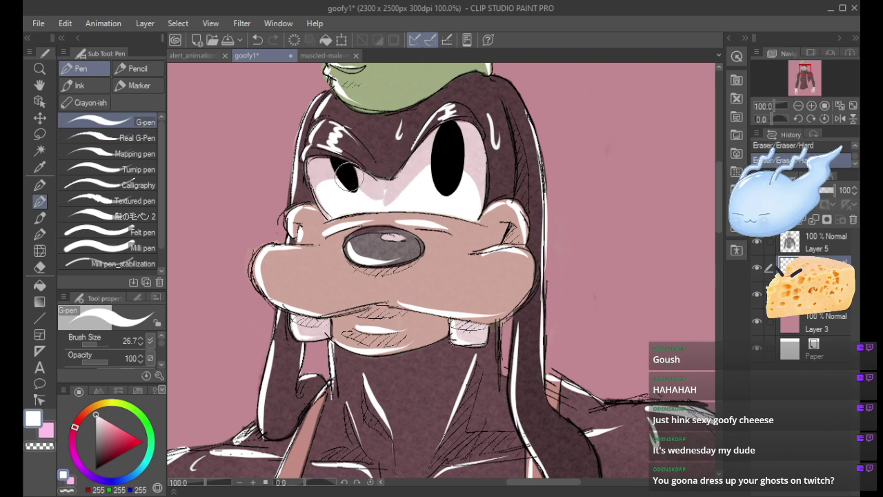
key("ctrl+z")
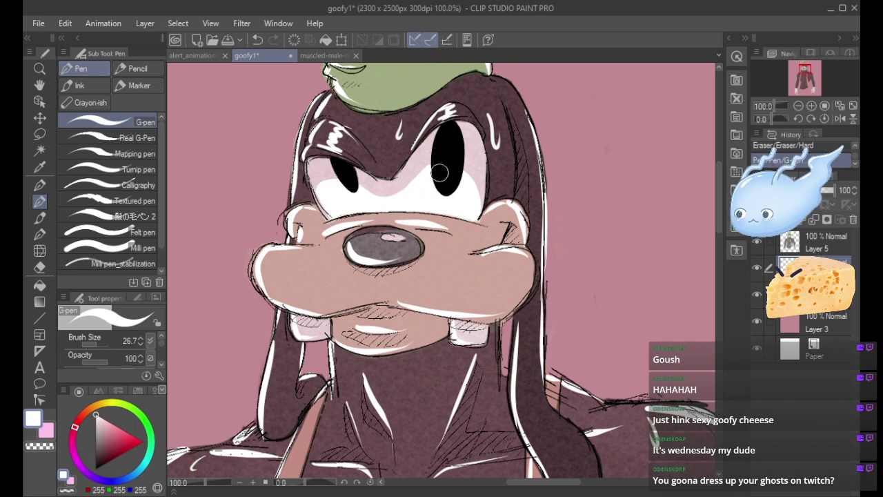
left_click_drag(303, 156, 316, 199)
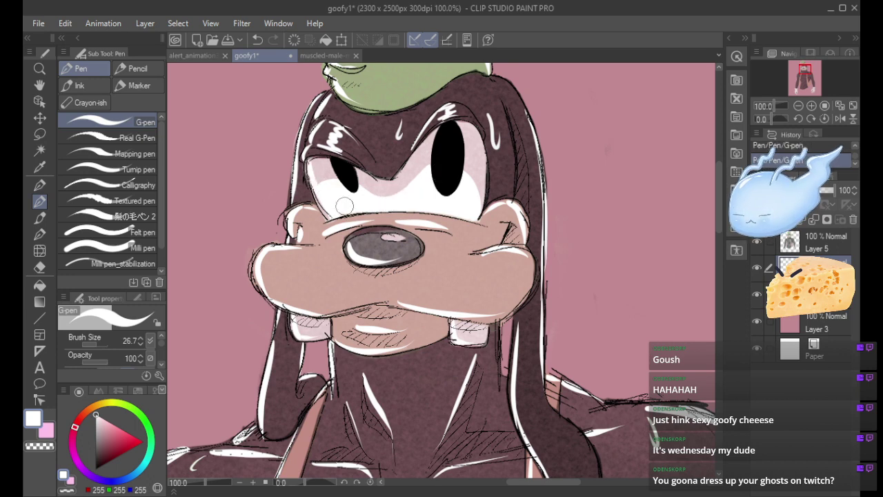
key("ctrl+z")
left_click_drag(305, 148, 322, 128)
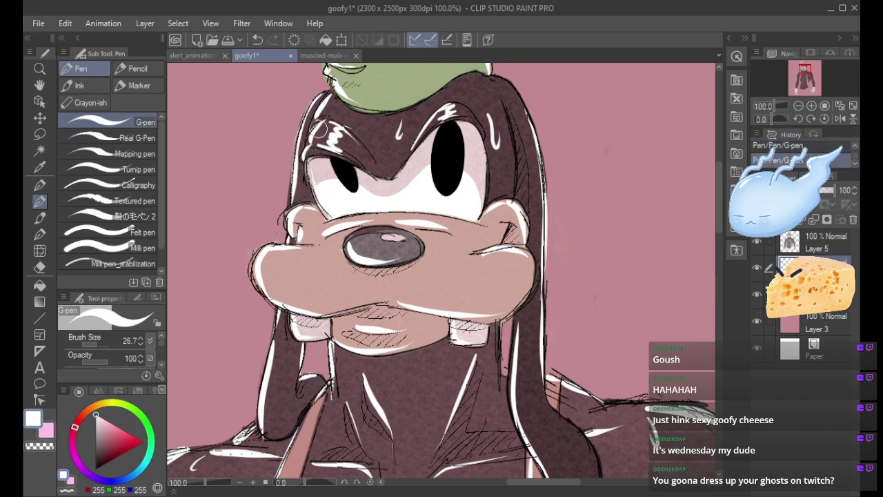
key("ctrl+z")
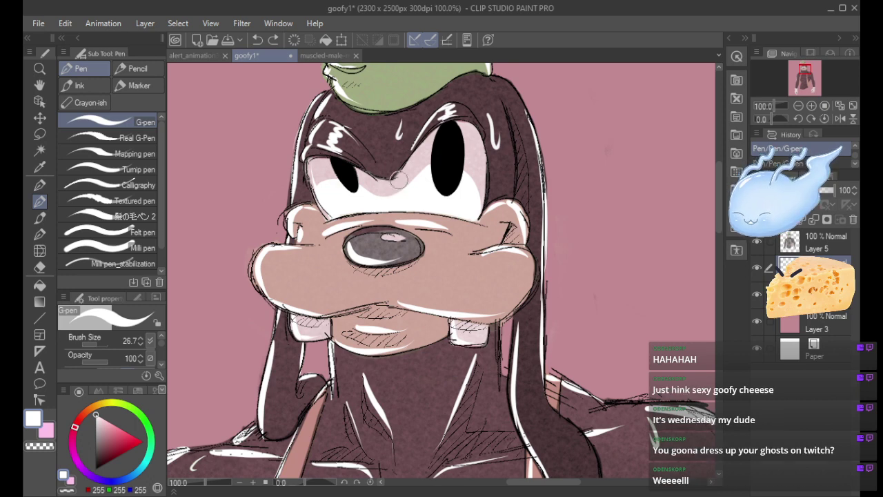
key("ctrl+y")
key("ctrl+z")
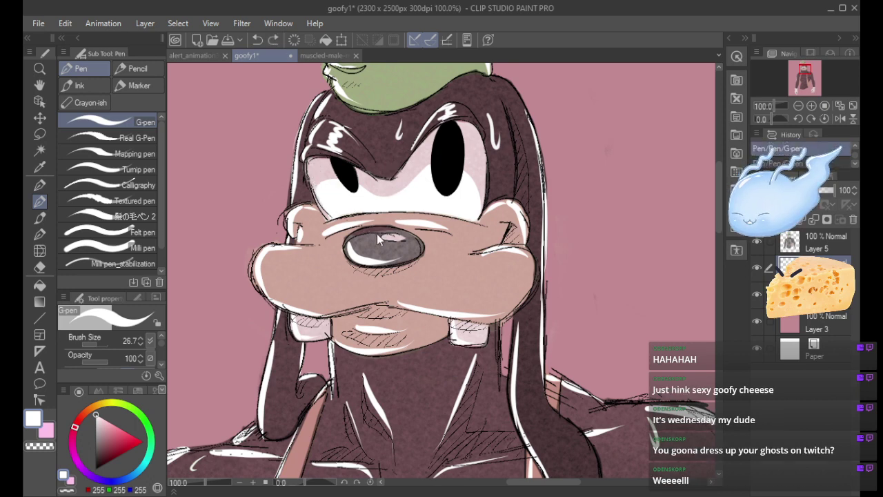
left_click_drag(343, 141, 319, 133)
key("ctrl+z")
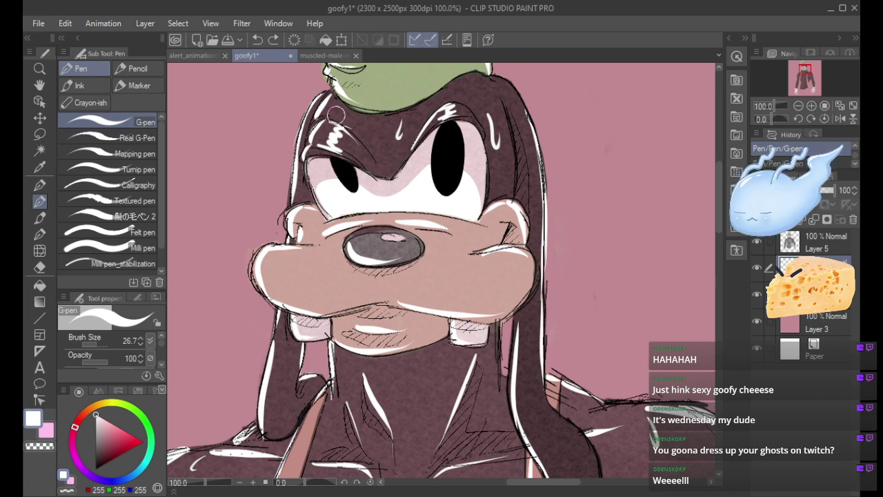
Add a new raster layer and move it above Layer 5 to the top of the layer stack.
left_click(798, 106)
left_click(798, 106)
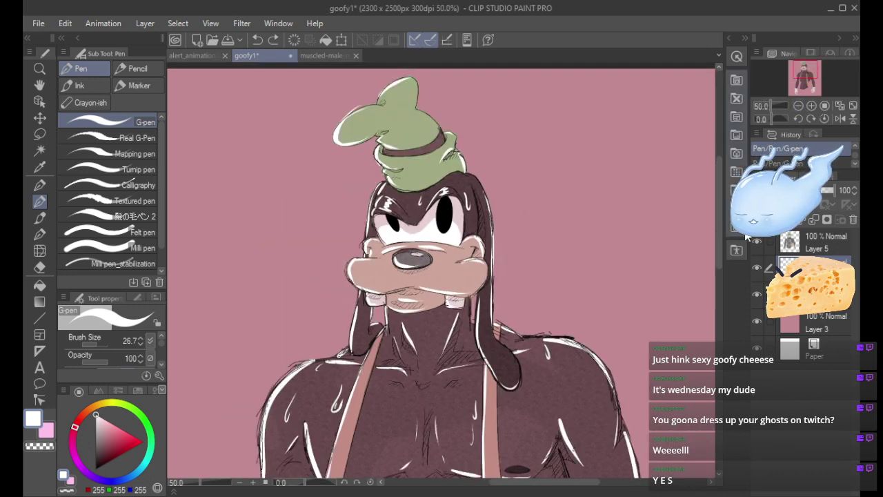
left_click(761, 219)
left_click_drag(819, 237, 819, 233)
left_click_drag(805, 69, 811, 71)
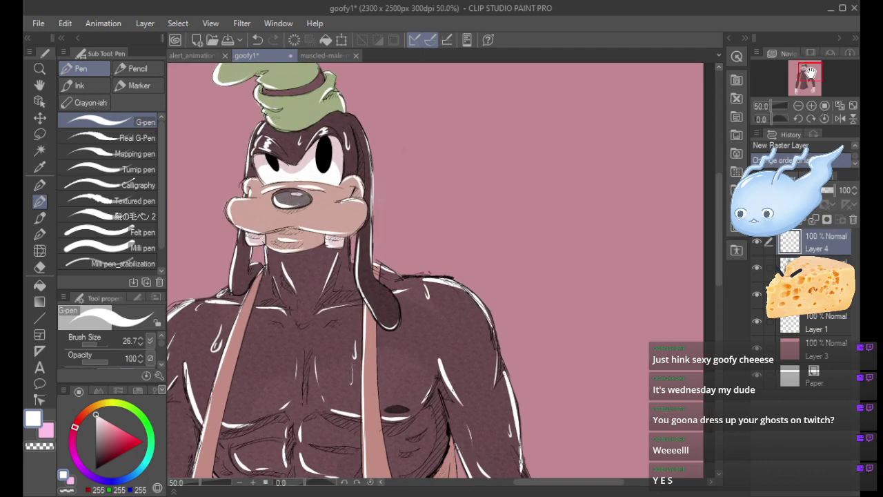
mouse_move(581, 141)
left_mouse_down()
mouse_move(532, 154)
mouse_move(577, 173)
mouse_move(581, 147)
left_mouse_up()
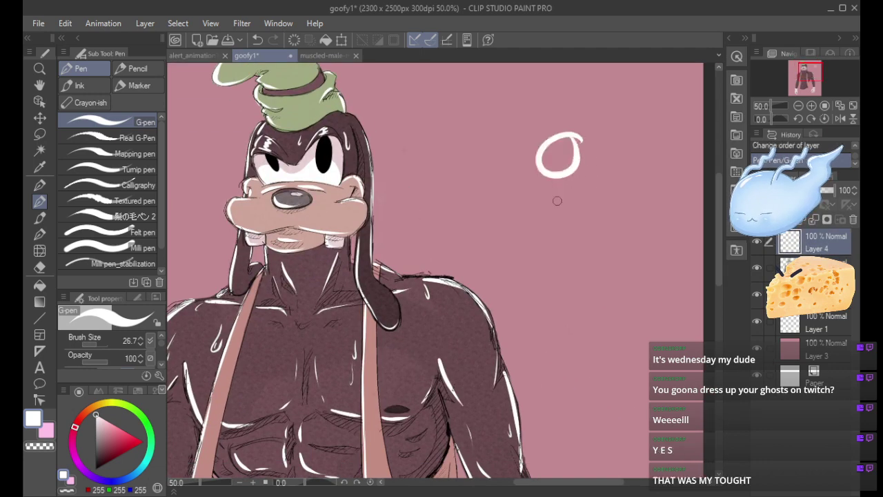
key("ctrl+z")
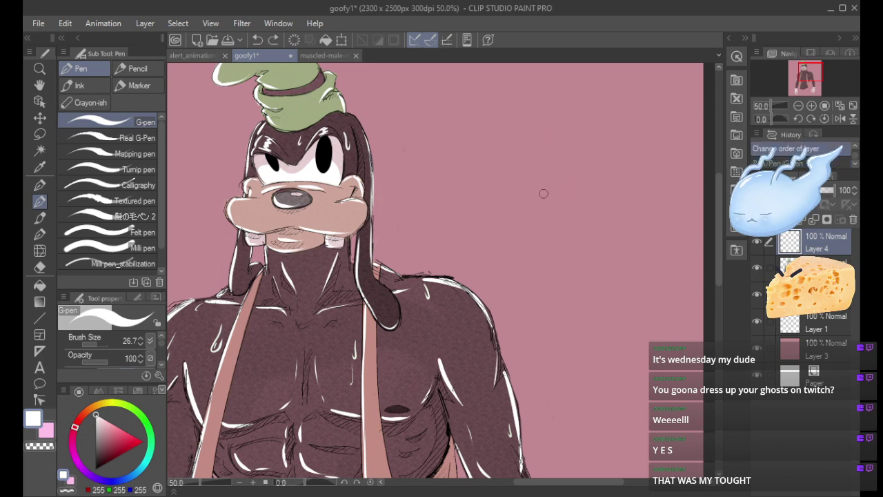
mouse_move(544, 194)
left_mouse_down()
mouse_move(554, 139)
mouse_move(592, 118)
mouse_move(623, 149)
mouse_move(625, 200)
left_mouse_up()
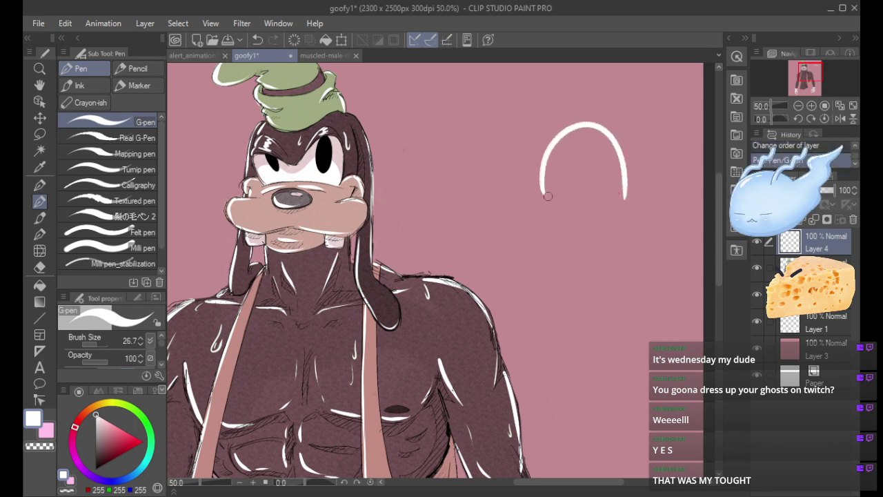
left_click_drag(546, 194, 625, 198)
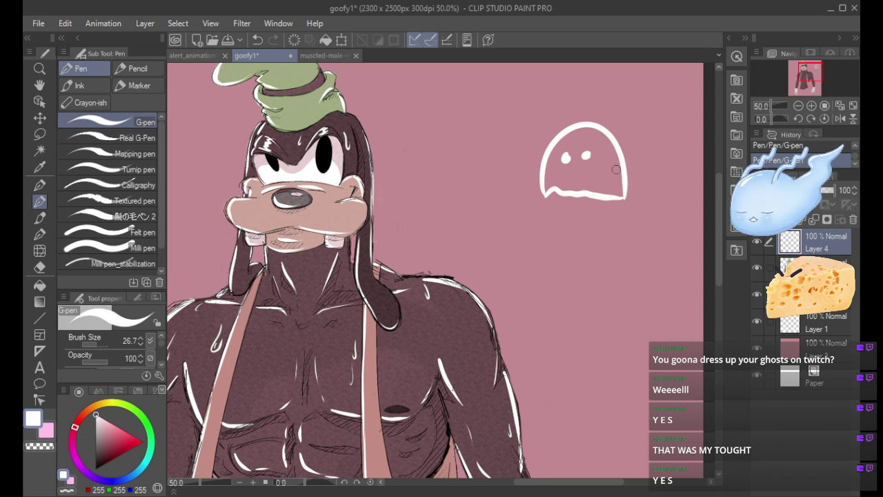
mouse_move(616, 169)
left_mouse_down()
mouse_move(635, 174)
mouse_move(585, 179)
mouse_move(640, 181)
mouse_move(599, 199)
left_mouse_up()
mouse_move(625, 205)
left_mouse_down()
mouse_move(555, 189)
mouse_move(599, 194)
mouse_move(621, 185)
left_mouse_up()
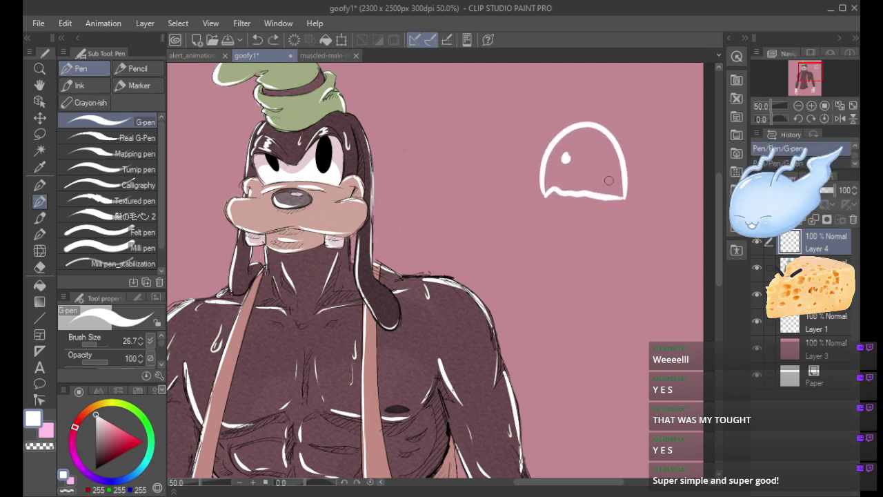
key("ctrl+z")
key("ctrl+z")
key("ctrl+z")
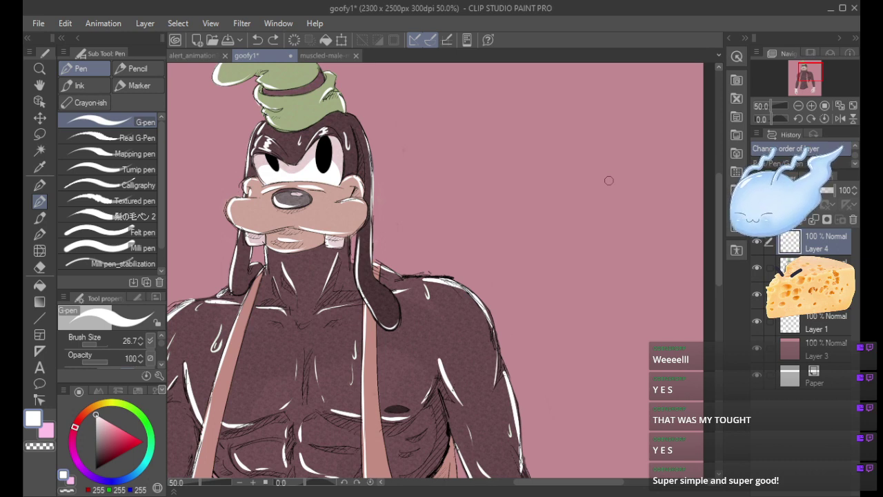
left_click(812, 106)
left_click_drag(810, 75, 804, 68)
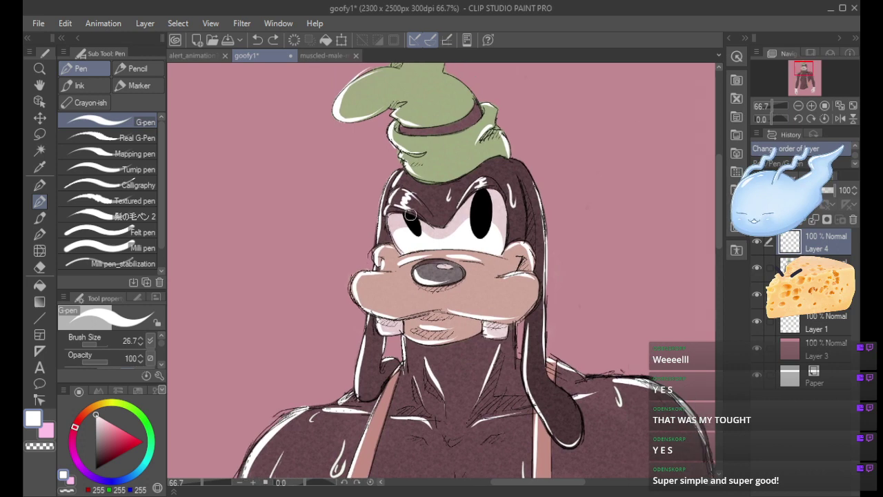
left_click_drag(404, 225, 492, 211)
key("ctrl+z")
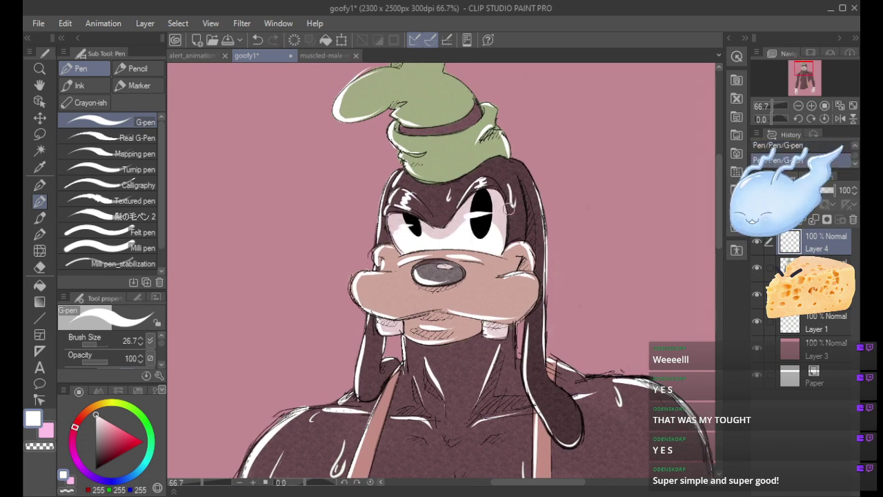
key("ctrl+z")
key("ctrl+z")
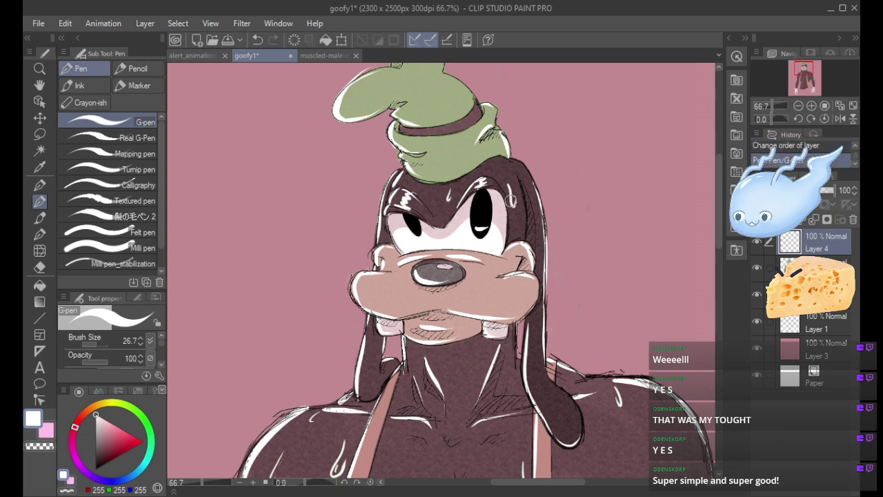
left_click_drag(460, 210, 520, 208)
key("ctrl+z")
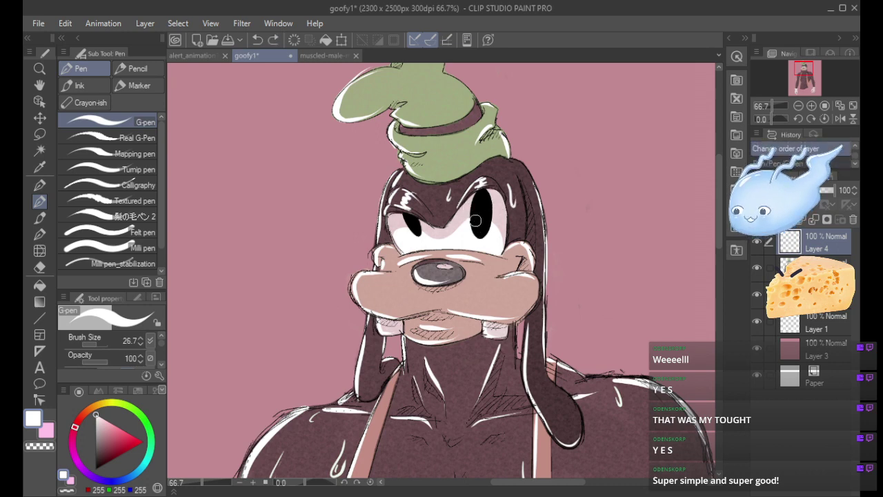
left_click_drag(464, 220, 504, 216)
left_click_drag(399, 229, 419, 228)
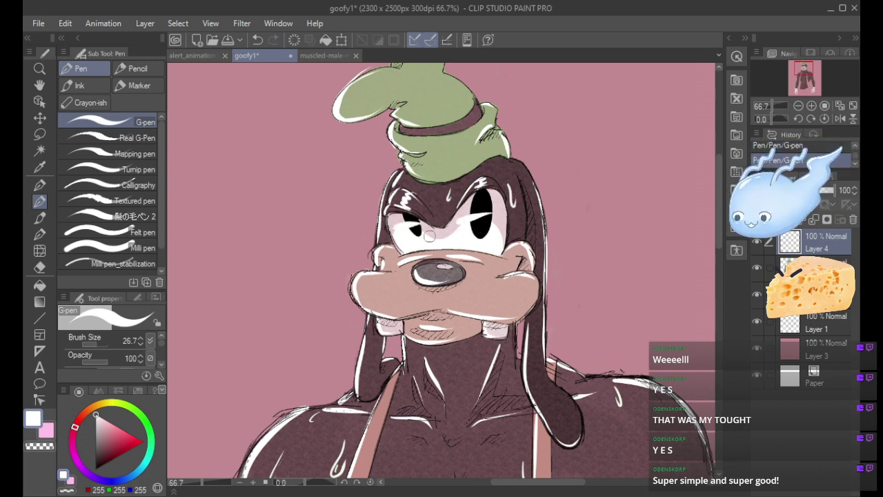
key("ctrl+z")
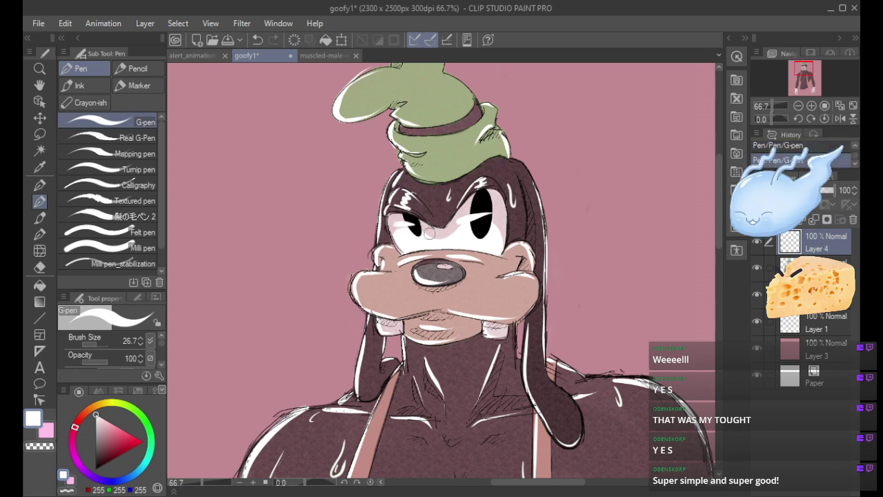
key("ctrl+z")
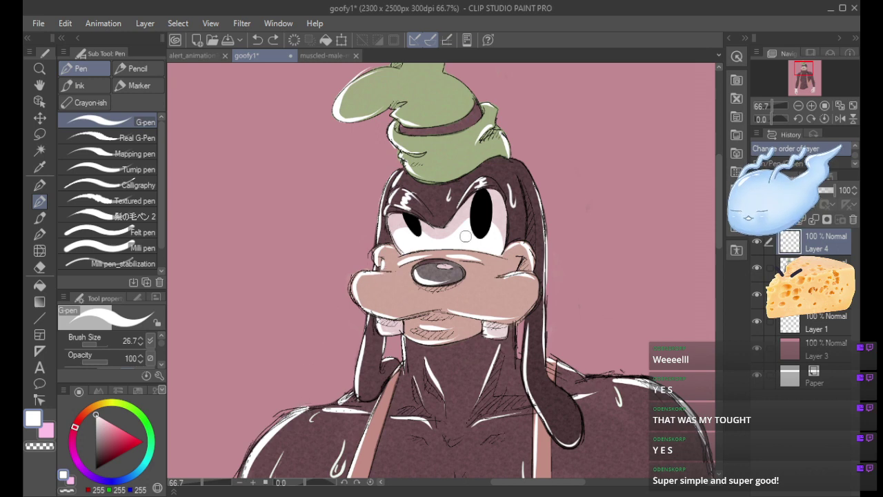
Paint a small white highlight wedge into each black pupil with the G-pen on the new top layer.
left_click_drag(468, 228, 499, 213)
key("ctrl+z")
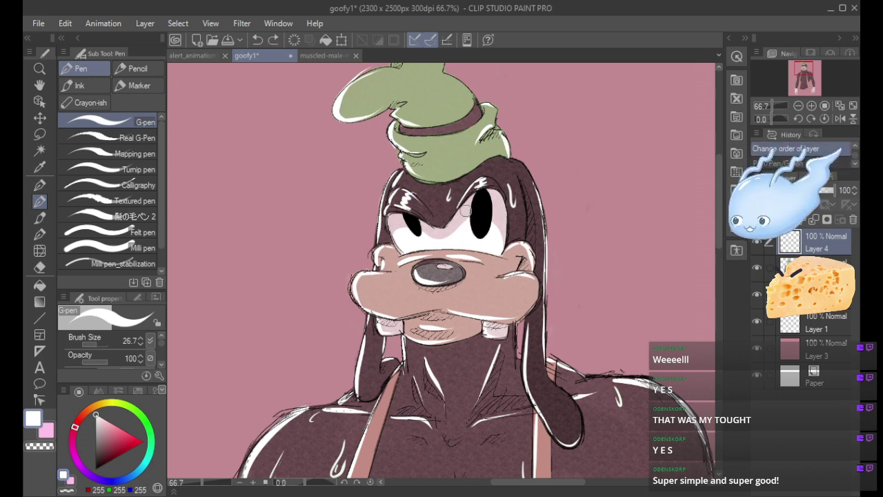
key("ctrl+y")
key("ctrl+z")
key("ctrl+y")
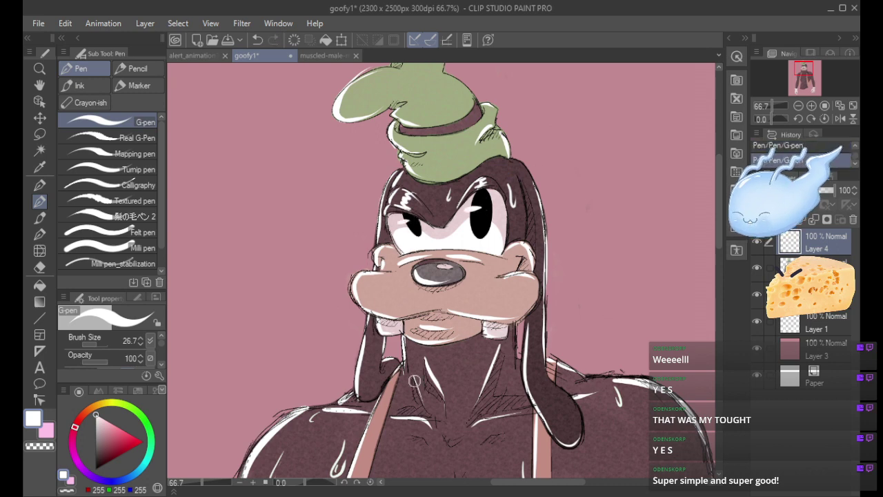
left_click(797, 105)
left_click(797, 105)
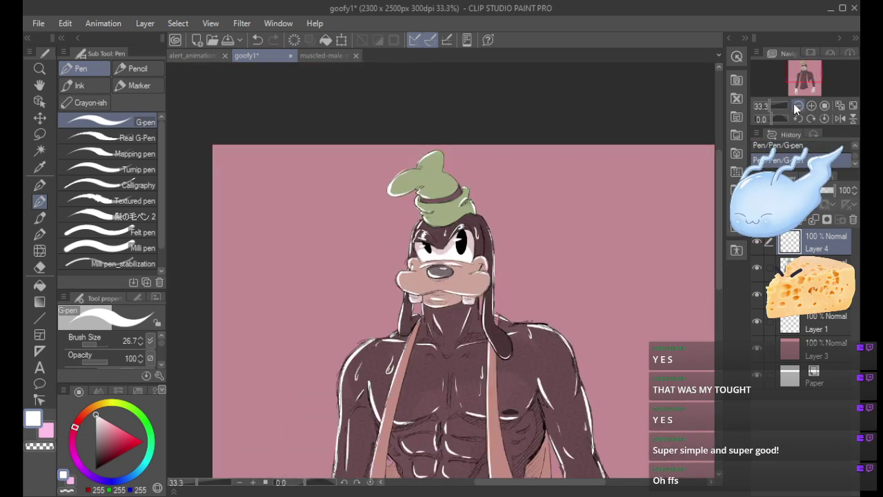
left_click_drag(803, 87, 808, 86)
left_click(797, 105)
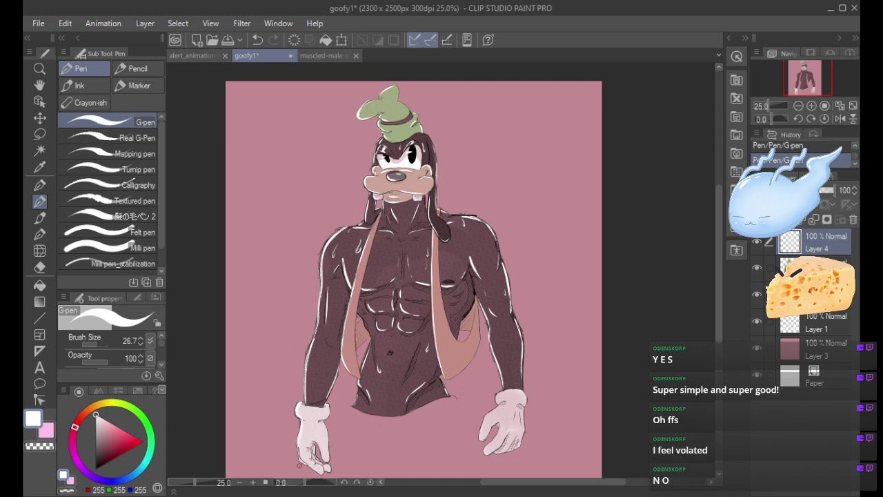
left_click(811, 106)
left_click_drag(803, 77, 798, 86)
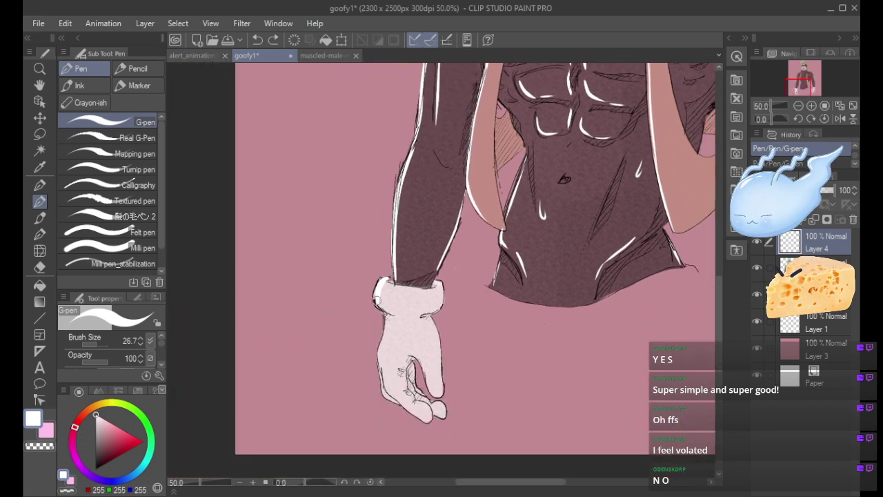
mouse_move(386, 315)
left_mouse_down()
mouse_move(379, 383)
mouse_move(397, 403)
left_mouse_up()
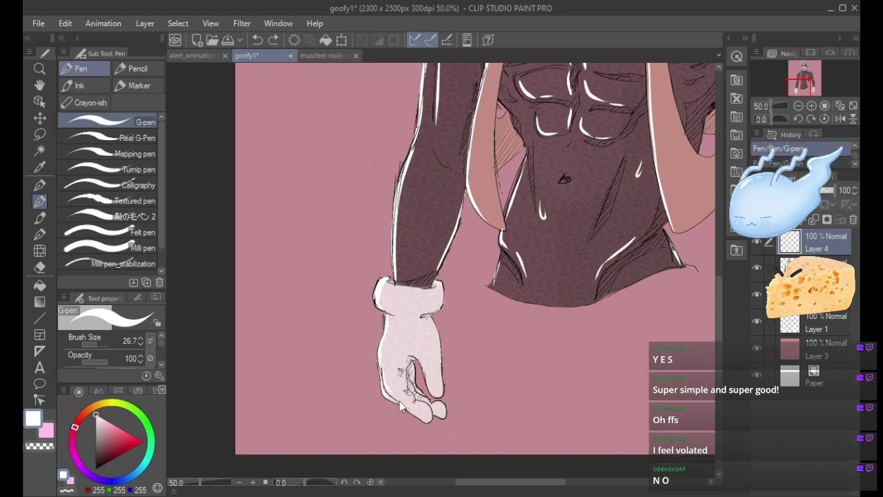
key("ctrl+z")
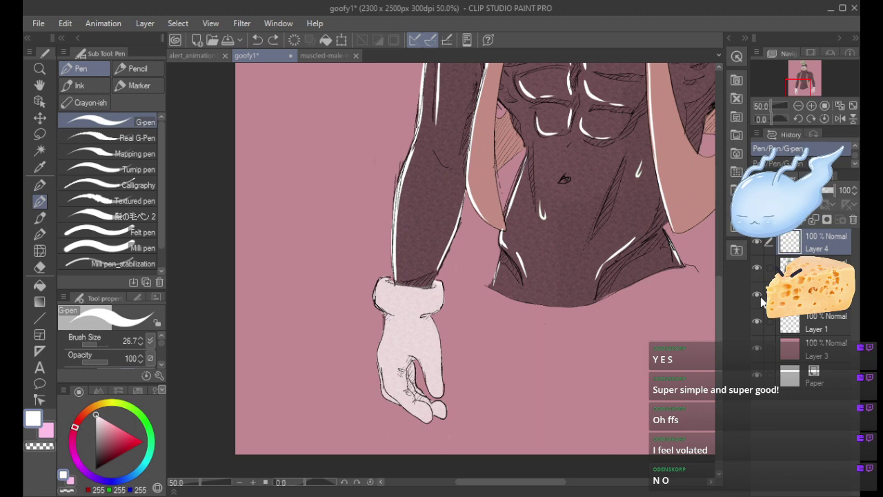
Toggle the visibility of individual layers to identify which one holds the glove fill and which the solid eye whites.
left_click(757, 322)
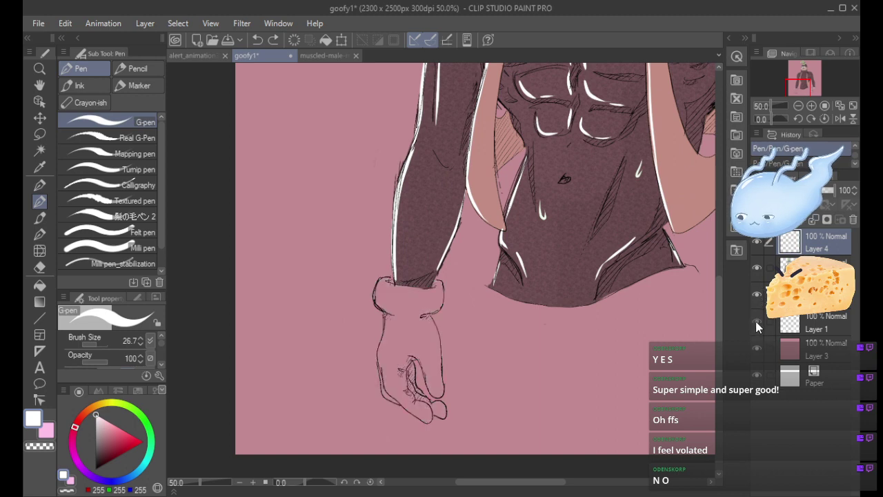
left_click(756, 321)
left_click_drag(801, 78, 800, 68)
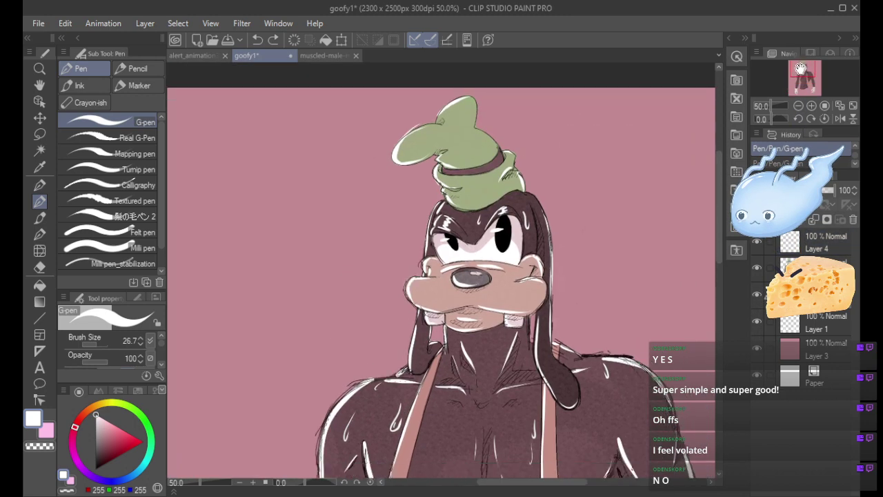
left_click(757, 297)
left_click(758, 297)
left_click(756, 244)
left_click(756, 244)
left_click_drag(820, 247, 793, 280)
key("ctrl+z")
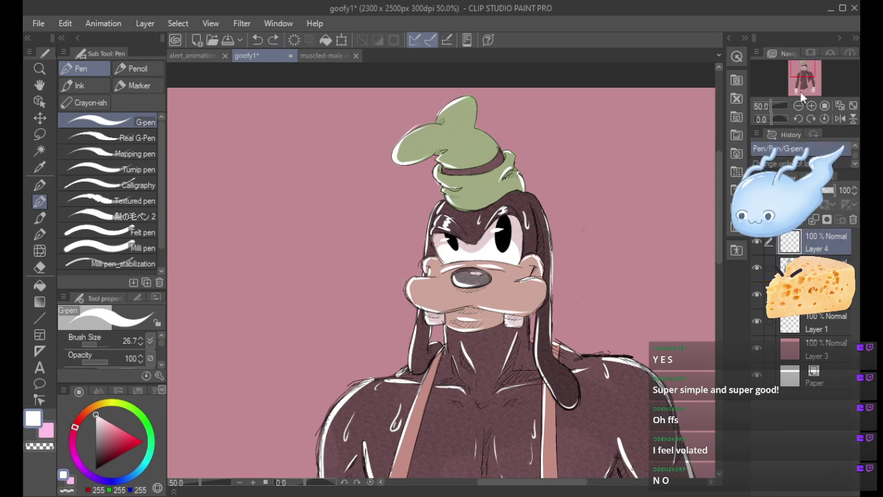
left_click(757, 294)
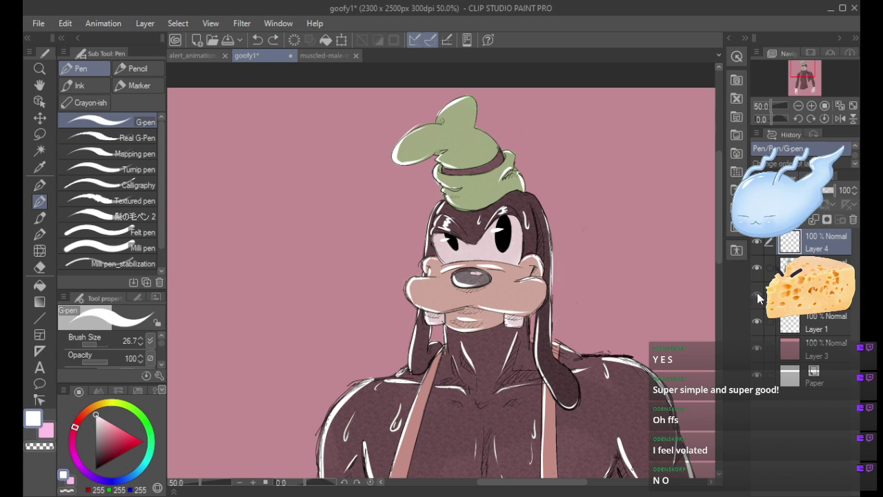
left_click(757, 295)
Paint white G-pen highlights along the cuff and outer edge of the glove below the outstretched arm at image left, on the eye-white layer.
left_click(793, 294)
left_click_drag(802, 84, 799, 88)
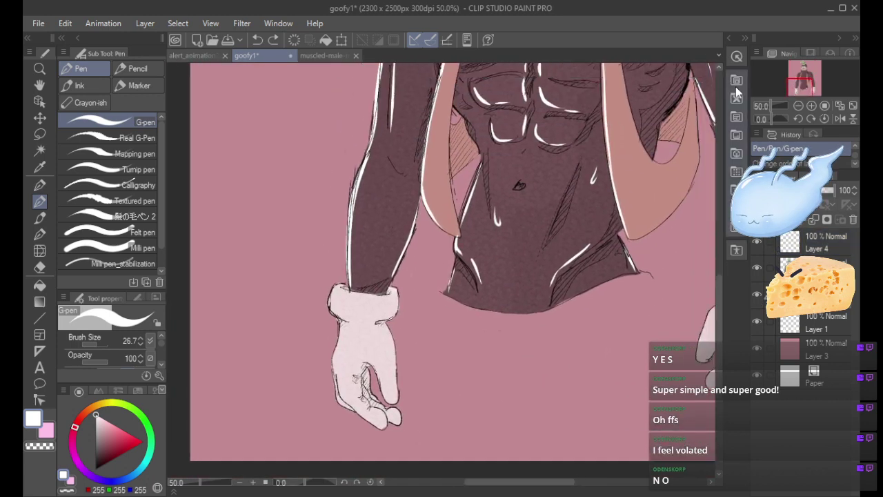
left_click_drag(336, 284, 332, 312)
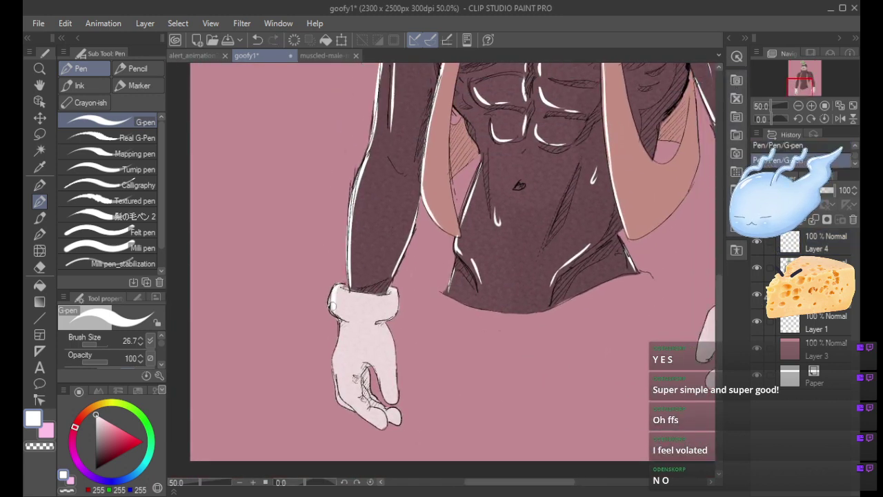
key("ctrl+z")
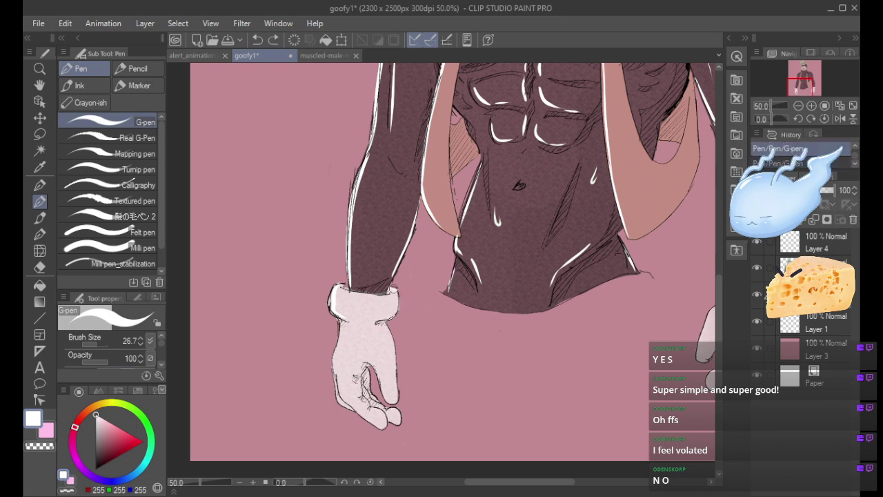
left_click_drag(395, 290, 393, 315)
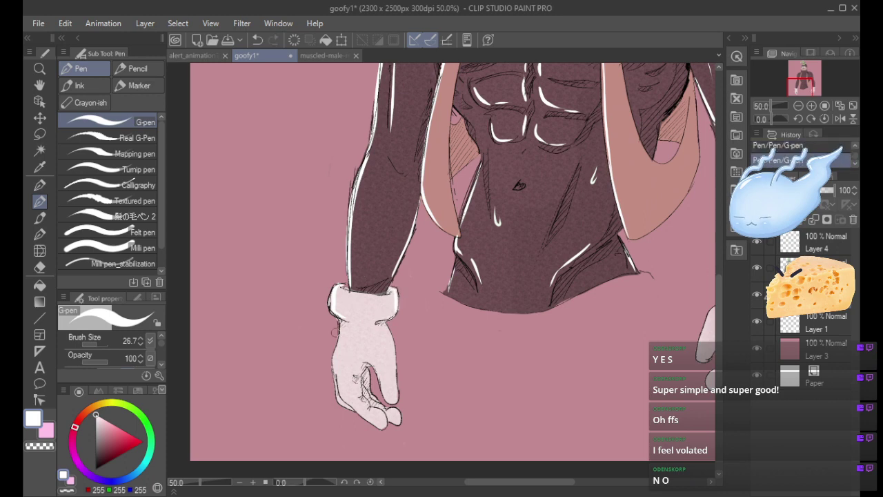
key("ctrl+z")
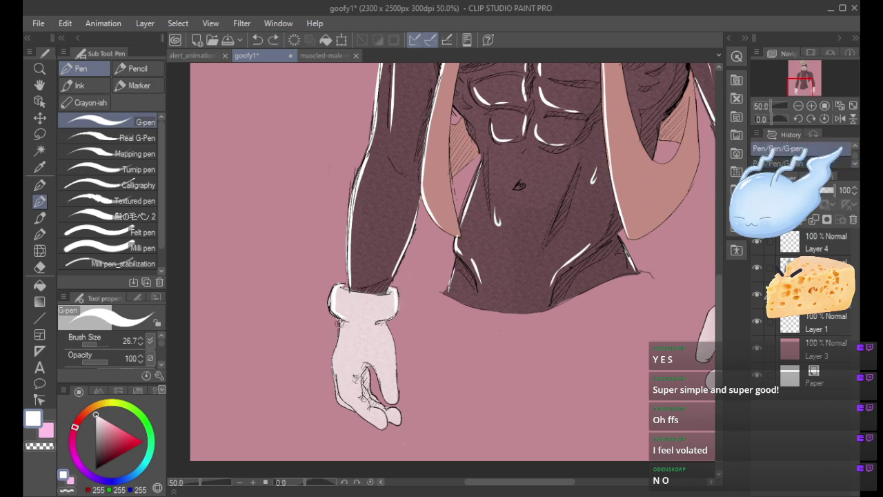
key("ctrl+y")
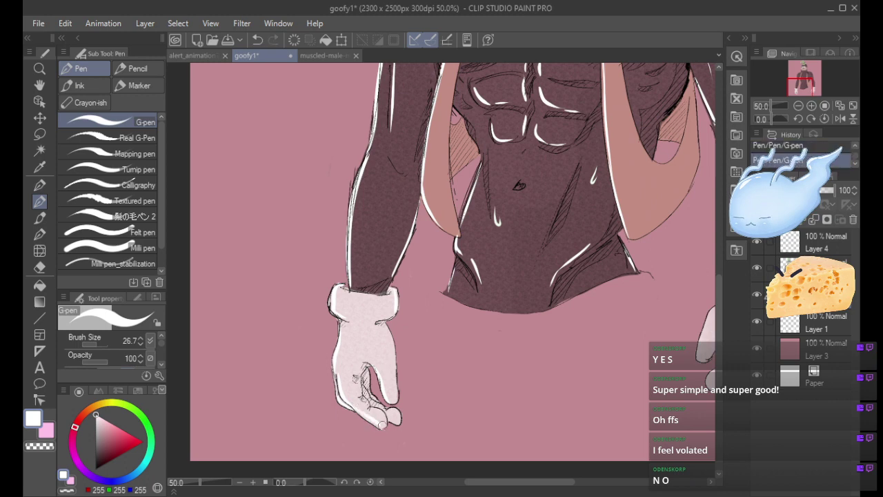
key("ctrl+z")
left_click_drag(365, 418, 385, 428)
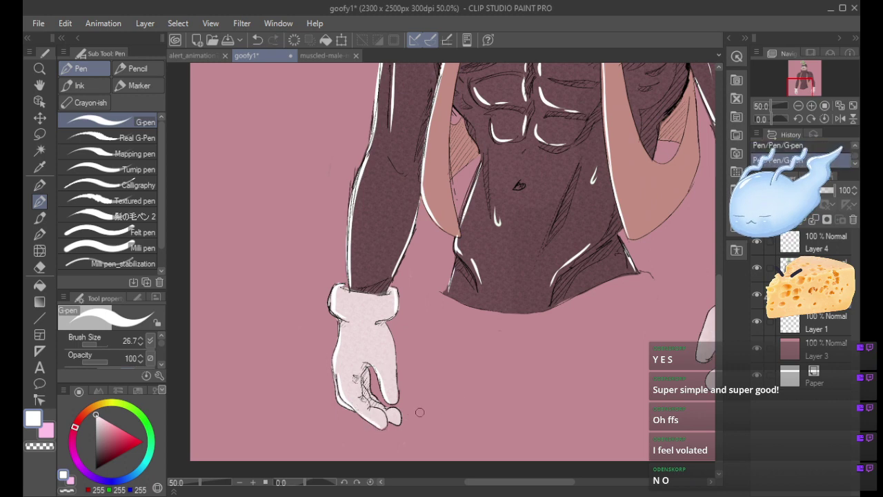
Paint white G-pen highlights along the cuff, thumb and finger edges of the opposite glove on the same layer.
left_click(804, 87)
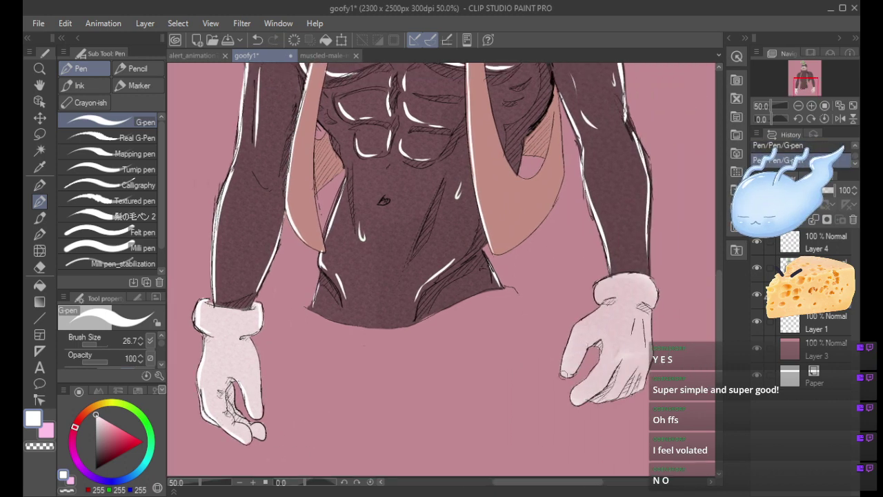
key("ctrl+z")
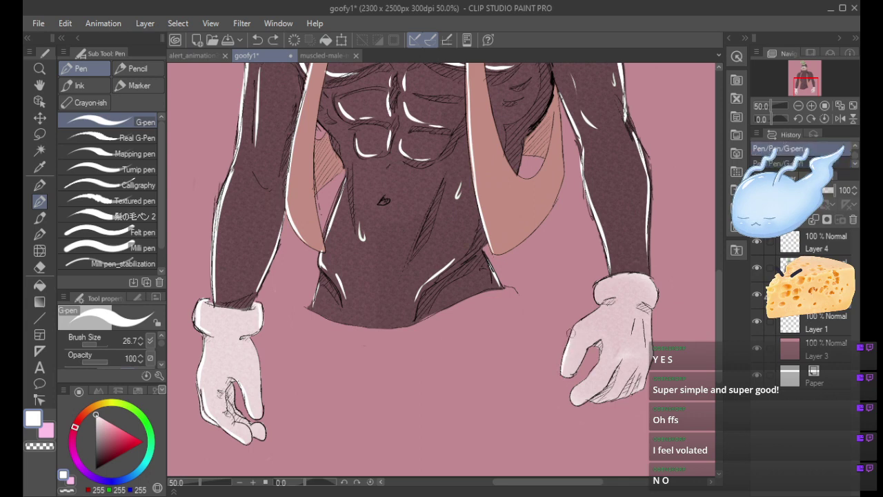
left_click_drag(572, 333, 577, 326)
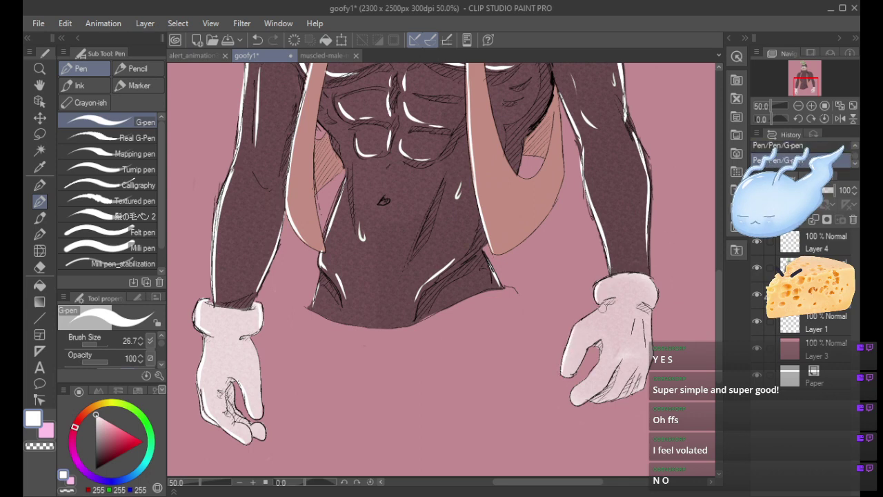
key("ctrl+z")
left_click_drag(571, 338, 580, 326)
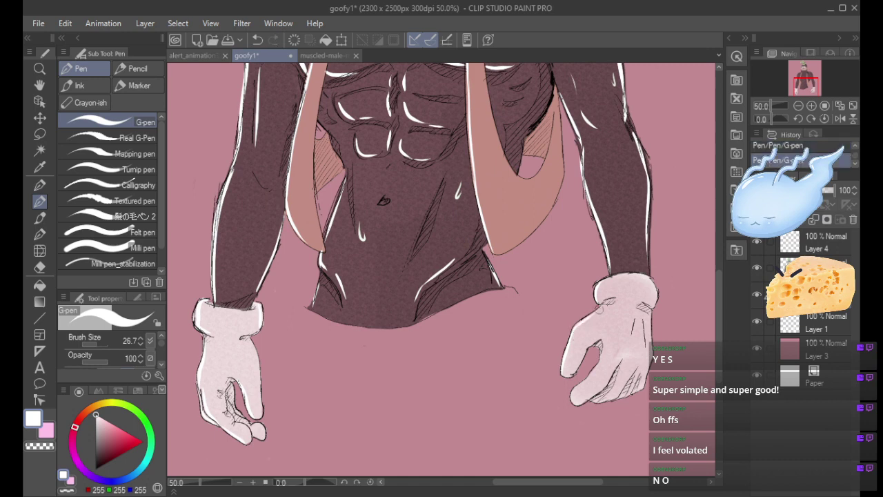
mouse_move(578, 393)
left_mouse_down()
mouse_move(570, 400)
mouse_move(601, 363)
left_mouse_up()
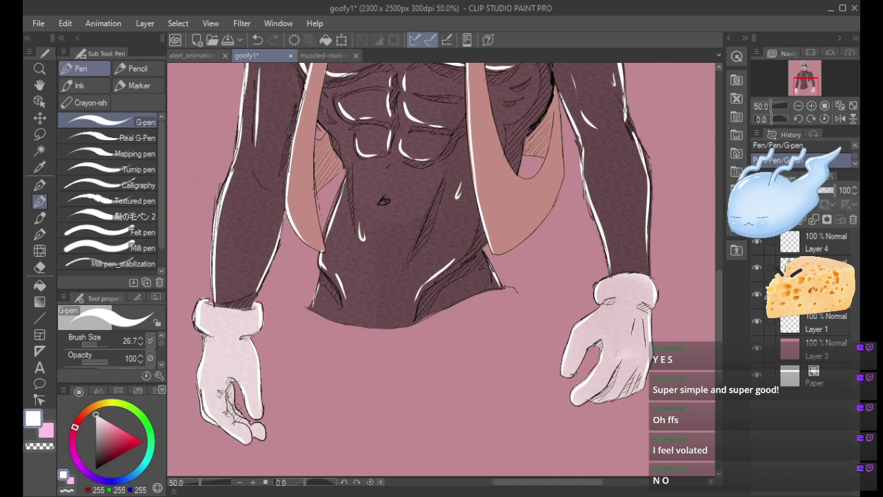
Try the background Layer 3 at 73% and 50% opacity, and restore it to 100%.
left_click(797, 105)
left_click_drag(805, 84, 810, 66)
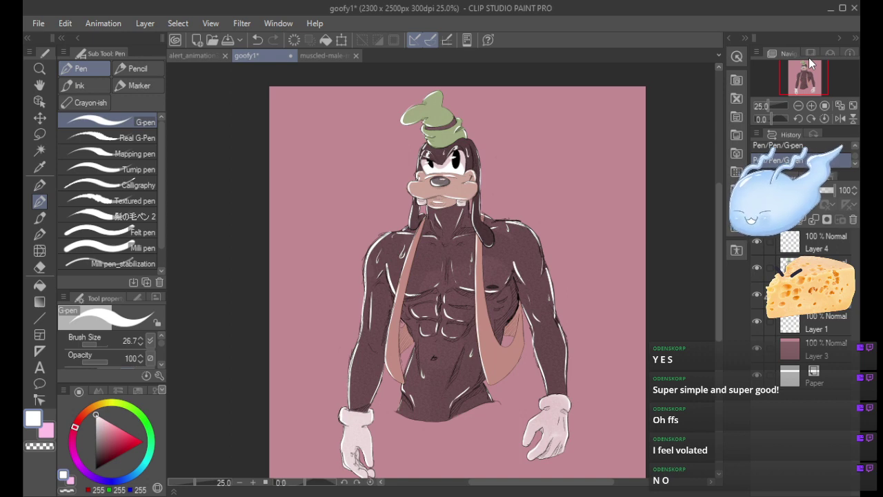
left_click(823, 350)
left_click(831, 190)
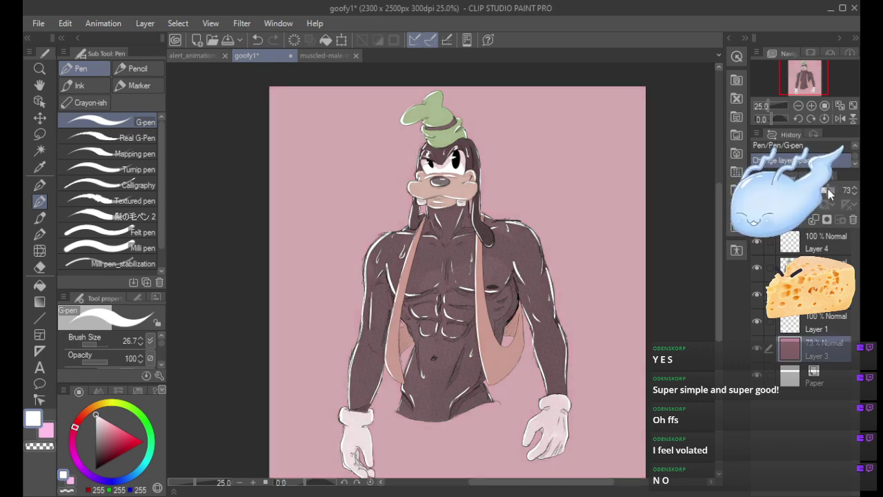
left_click_drag(803, 77, 805, 78)
left_click_drag(828, 195, 823, 198)
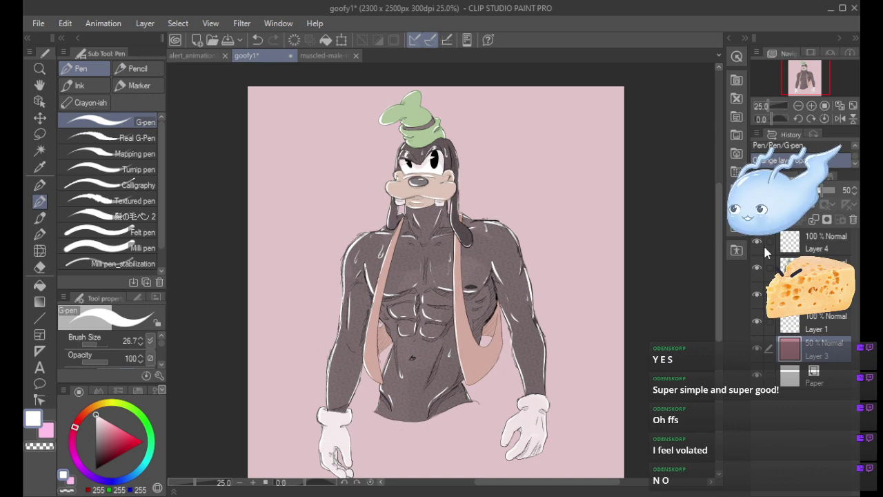
left_click_drag(826, 196, 842, 198)
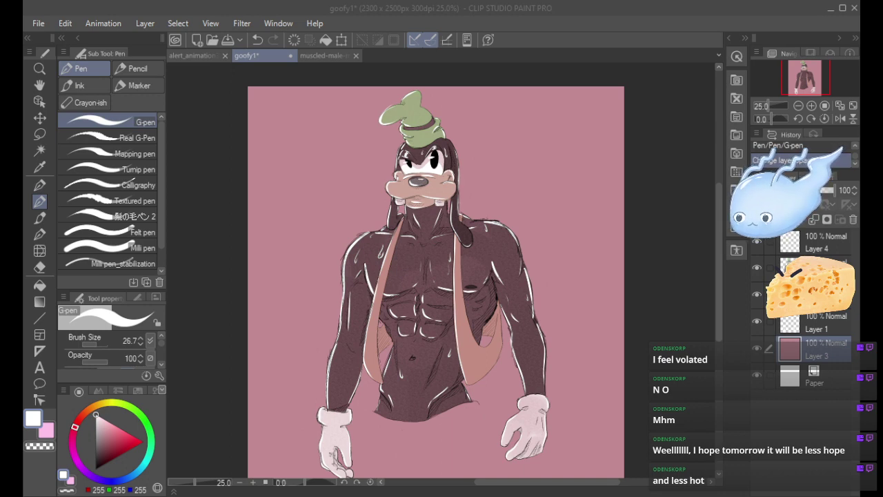
Save the illustration as a new file named goofy2.
left_click(39, 26)
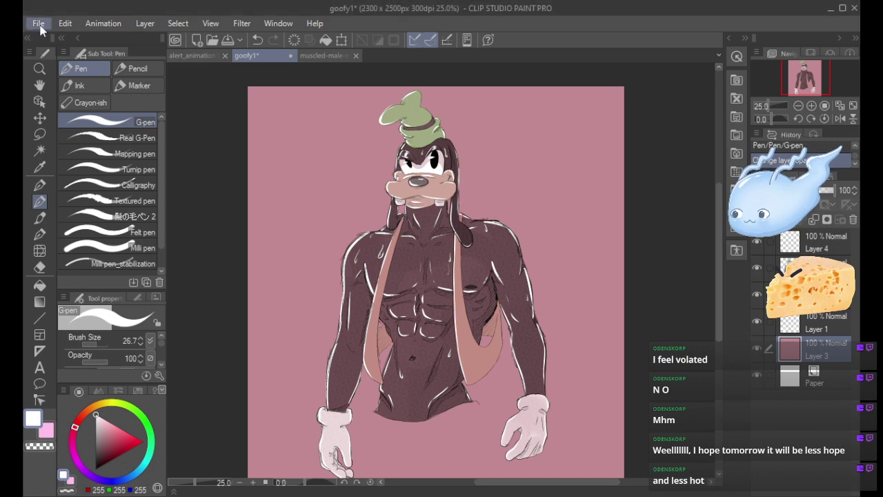
left_click(109, 122)
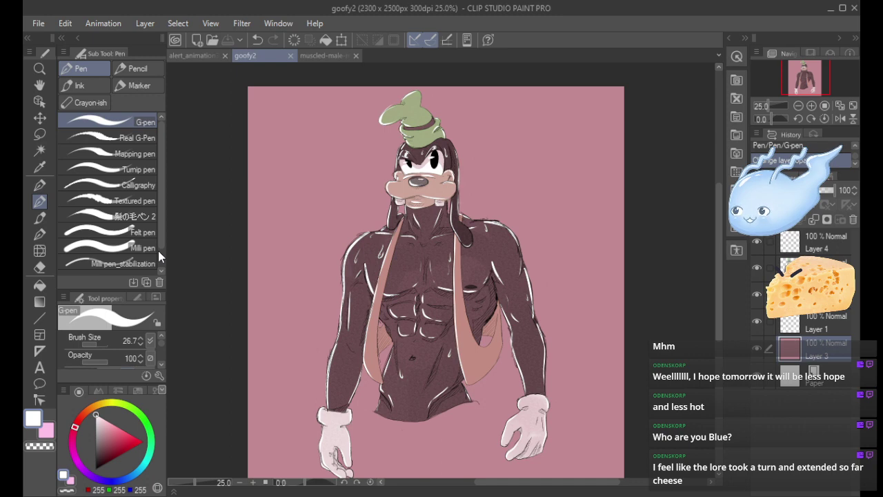
left_click(756, 317)
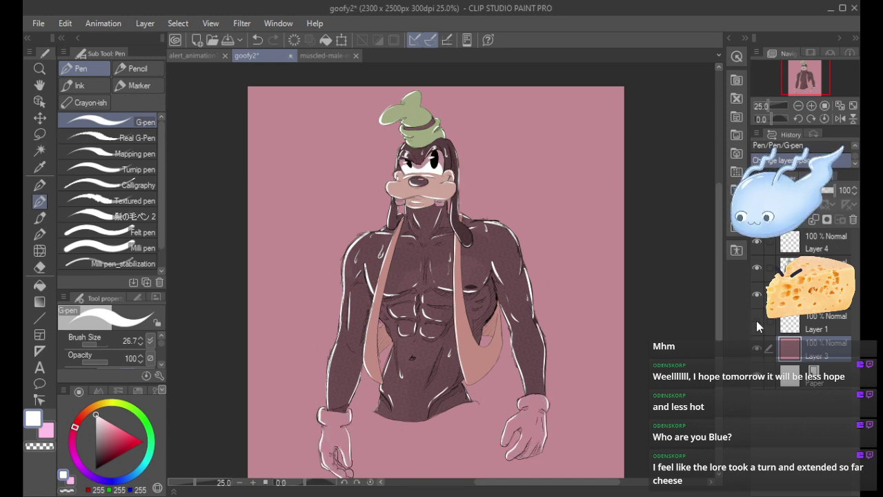
left_click(757, 321)
left_click(821, 323)
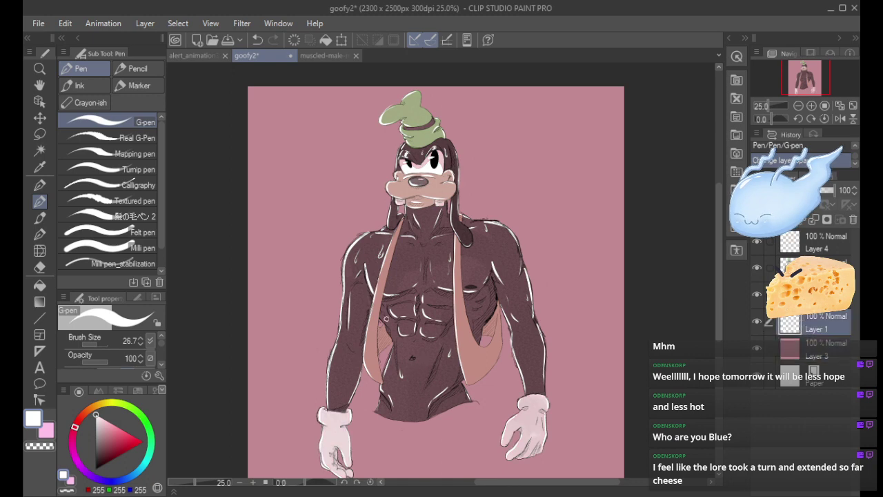
left_click_drag(397, 337, 406, 378)
key("ctrl+z")
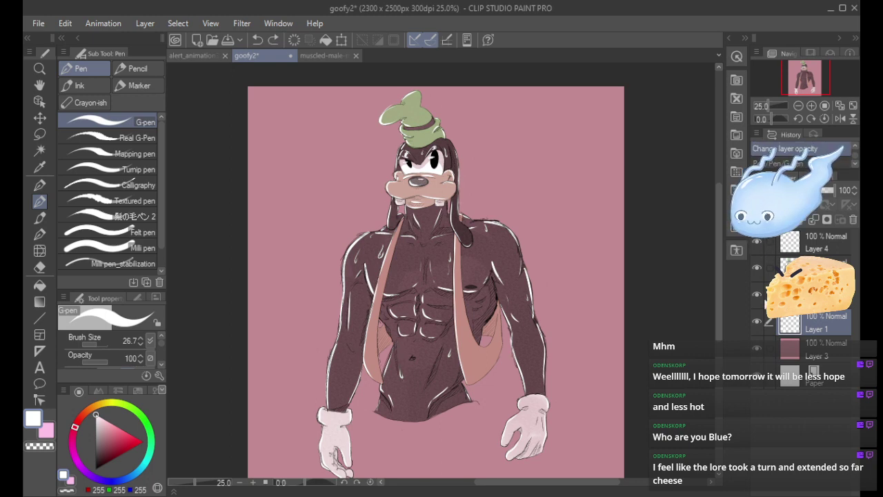
left_click(758, 295)
left_click(758, 296)
left_click(786, 296)
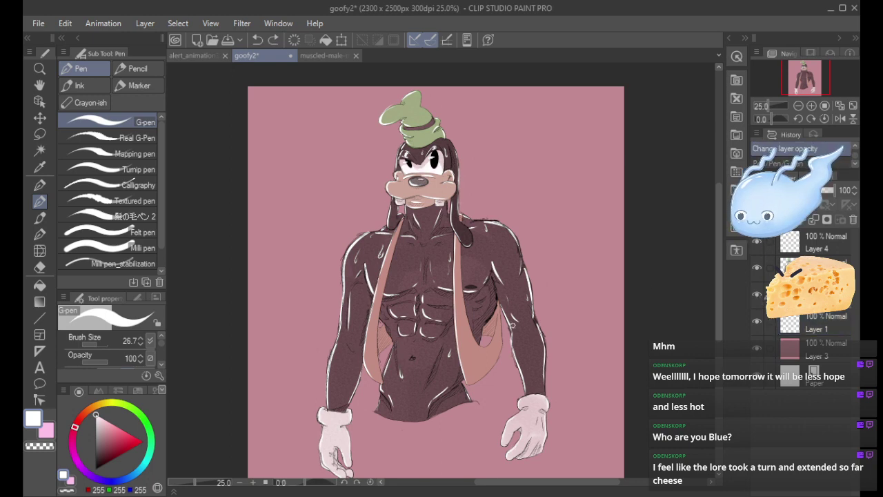
mouse_move(402, 343)
left_mouse_down()
mouse_move(403, 375)
mouse_move(448, 376)
left_mouse_up()
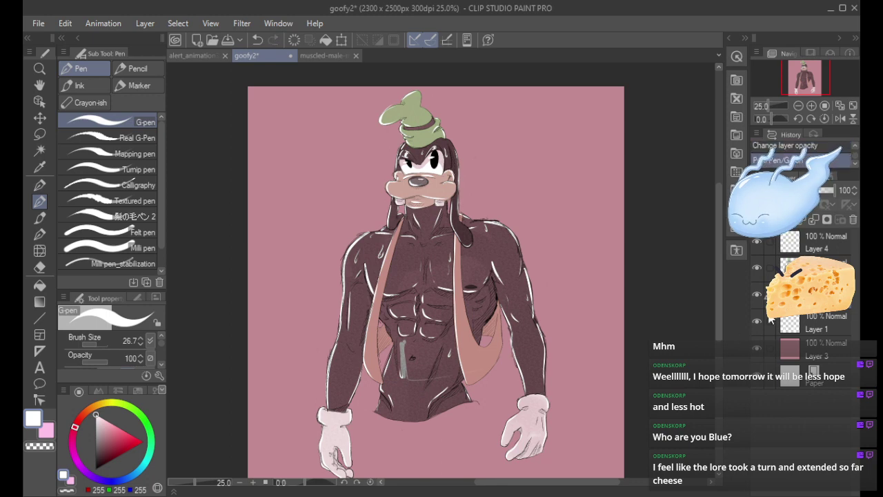
Undo the grey test stroke, add small white G-pen highlights to the ribs and abdomen on Layer 4, and save the file.
left_click(821, 246)
key("ctrl+z")
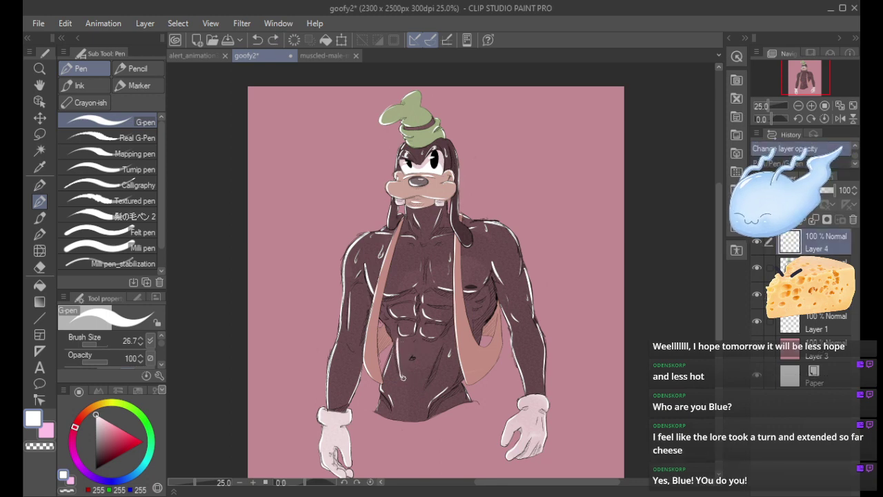
key("ctrl+y")
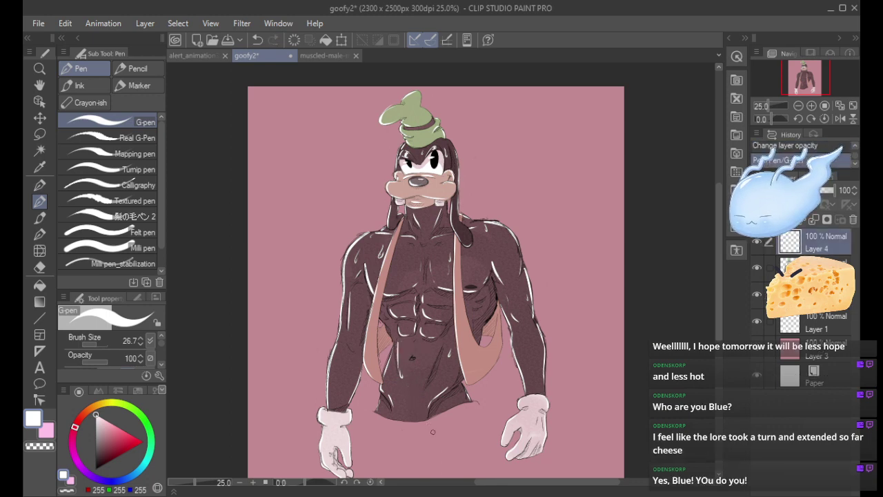
left_click_drag(432, 365, 426, 376)
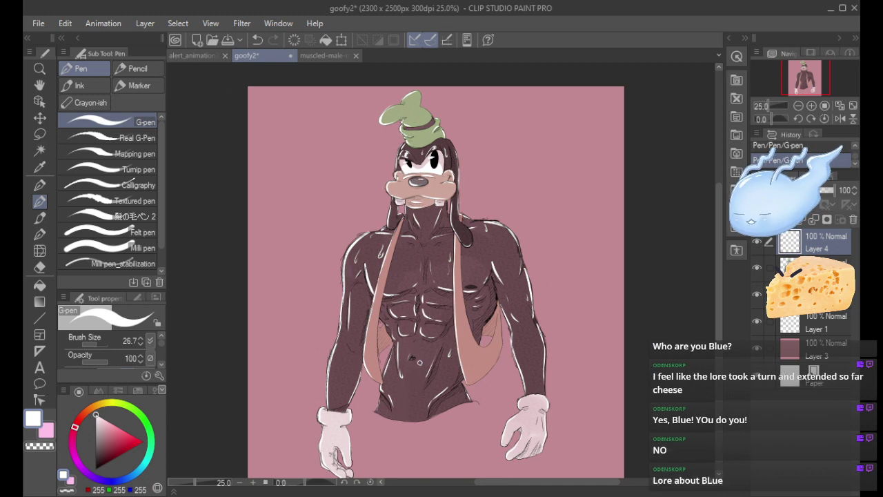
key("ctrl+z")
left_click_drag(410, 359, 413, 343)
key("ctrl+z")
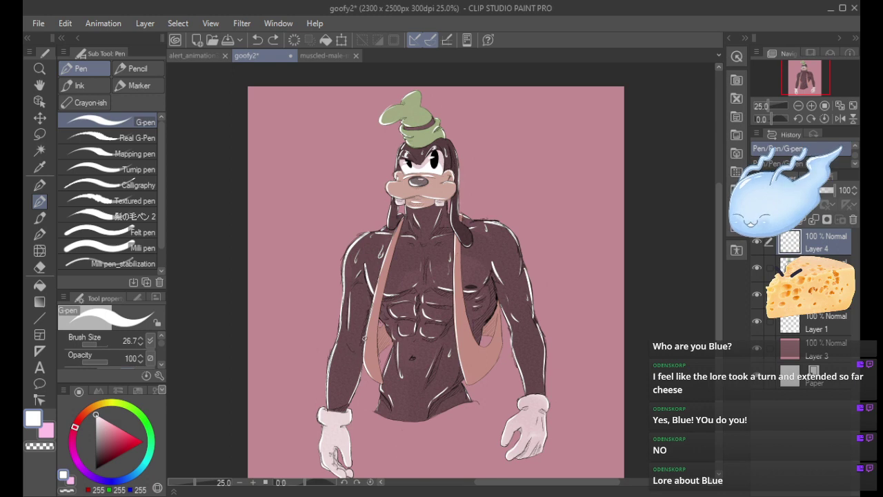
key("ctrl+y")
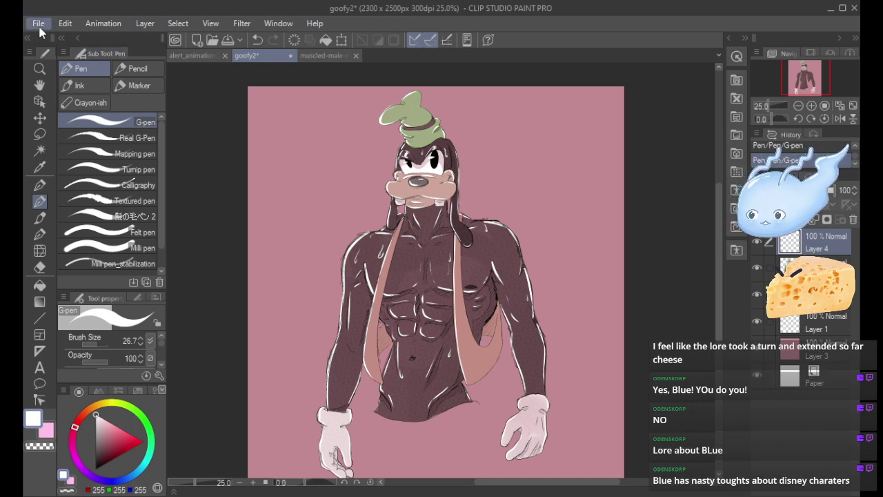
key("ctrl+s")
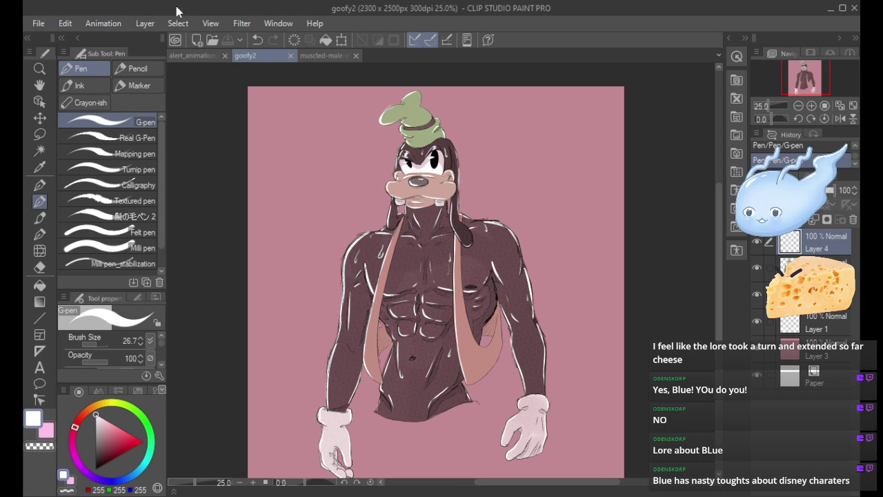